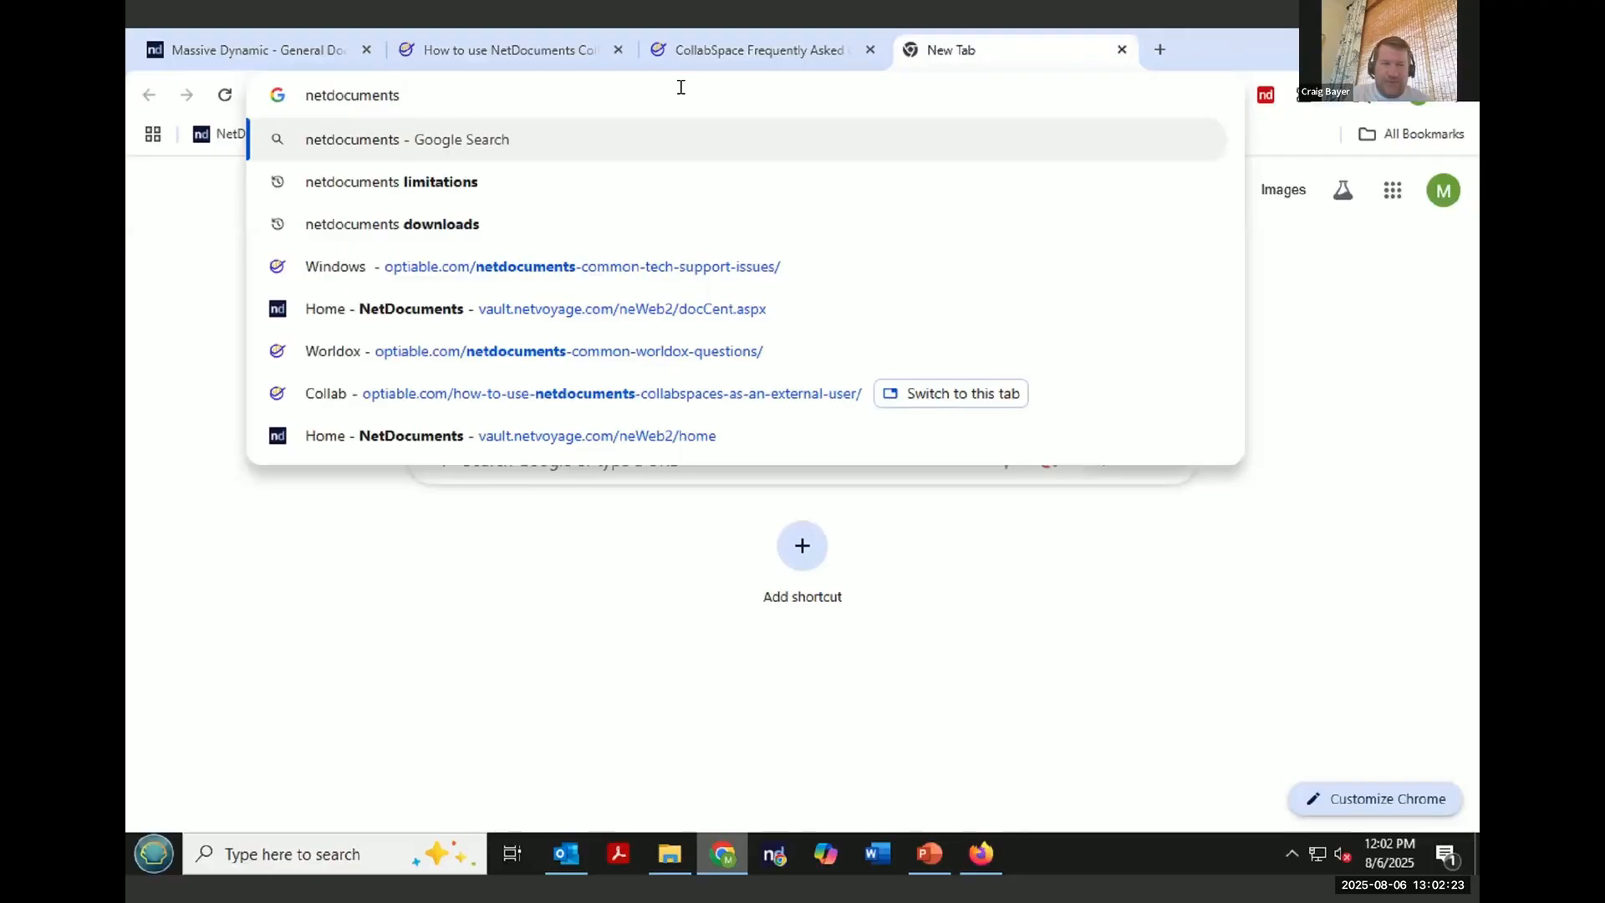
- Search the web for netdocuments updates and open the What's New result on the NetDocuments support site
{"action": "key", "text": "Return"}
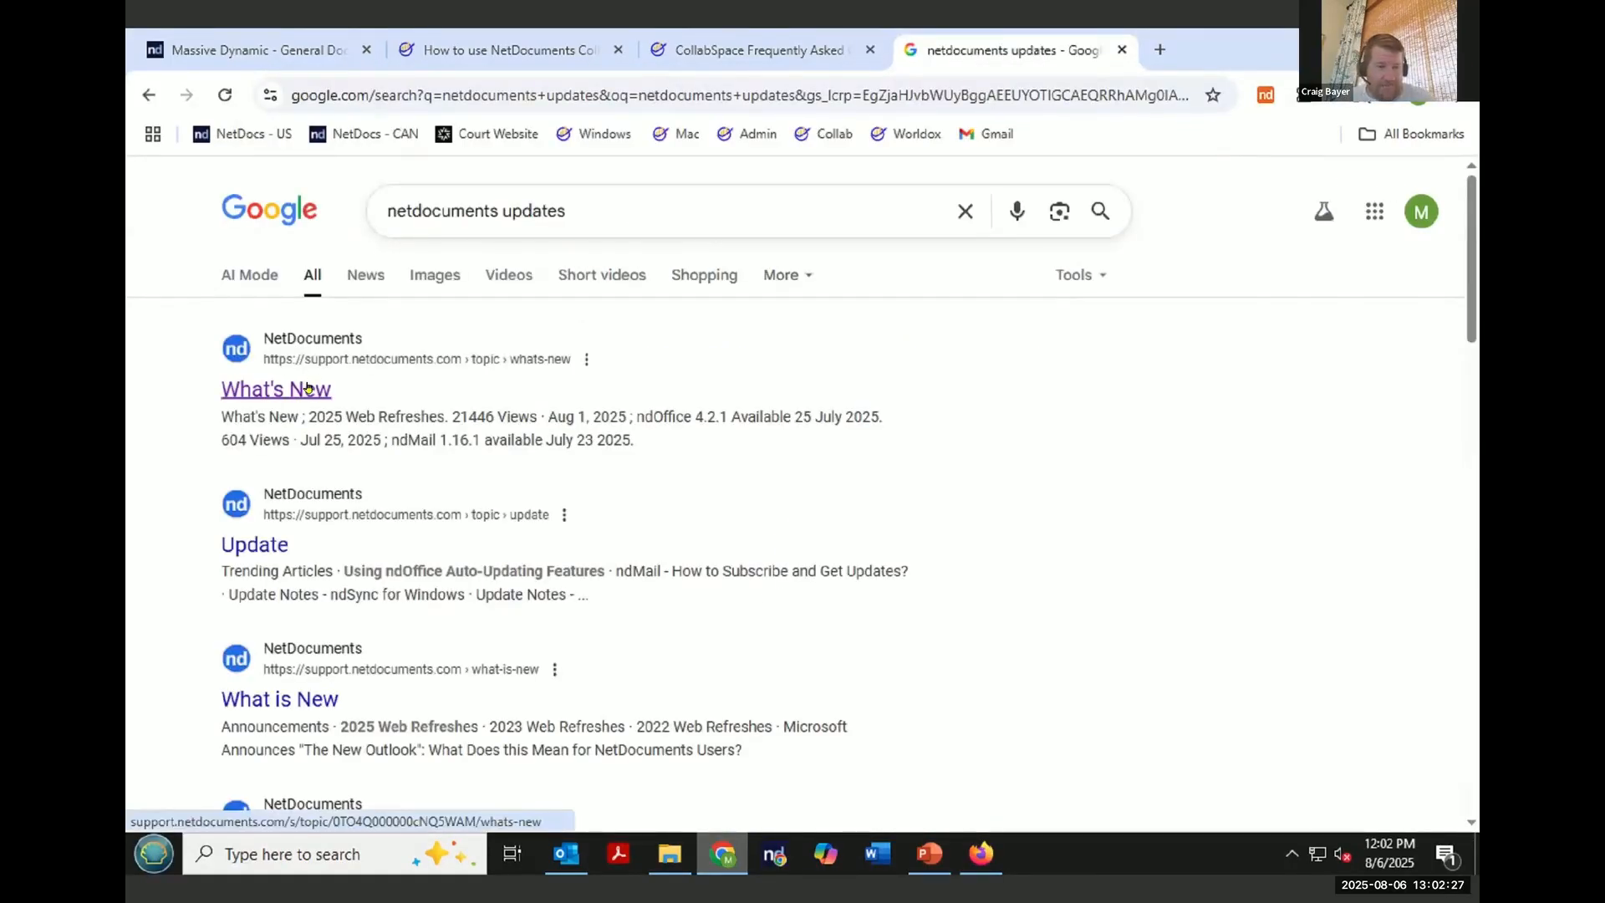
{"action": "left_click", "coordinate": [308, 387]}
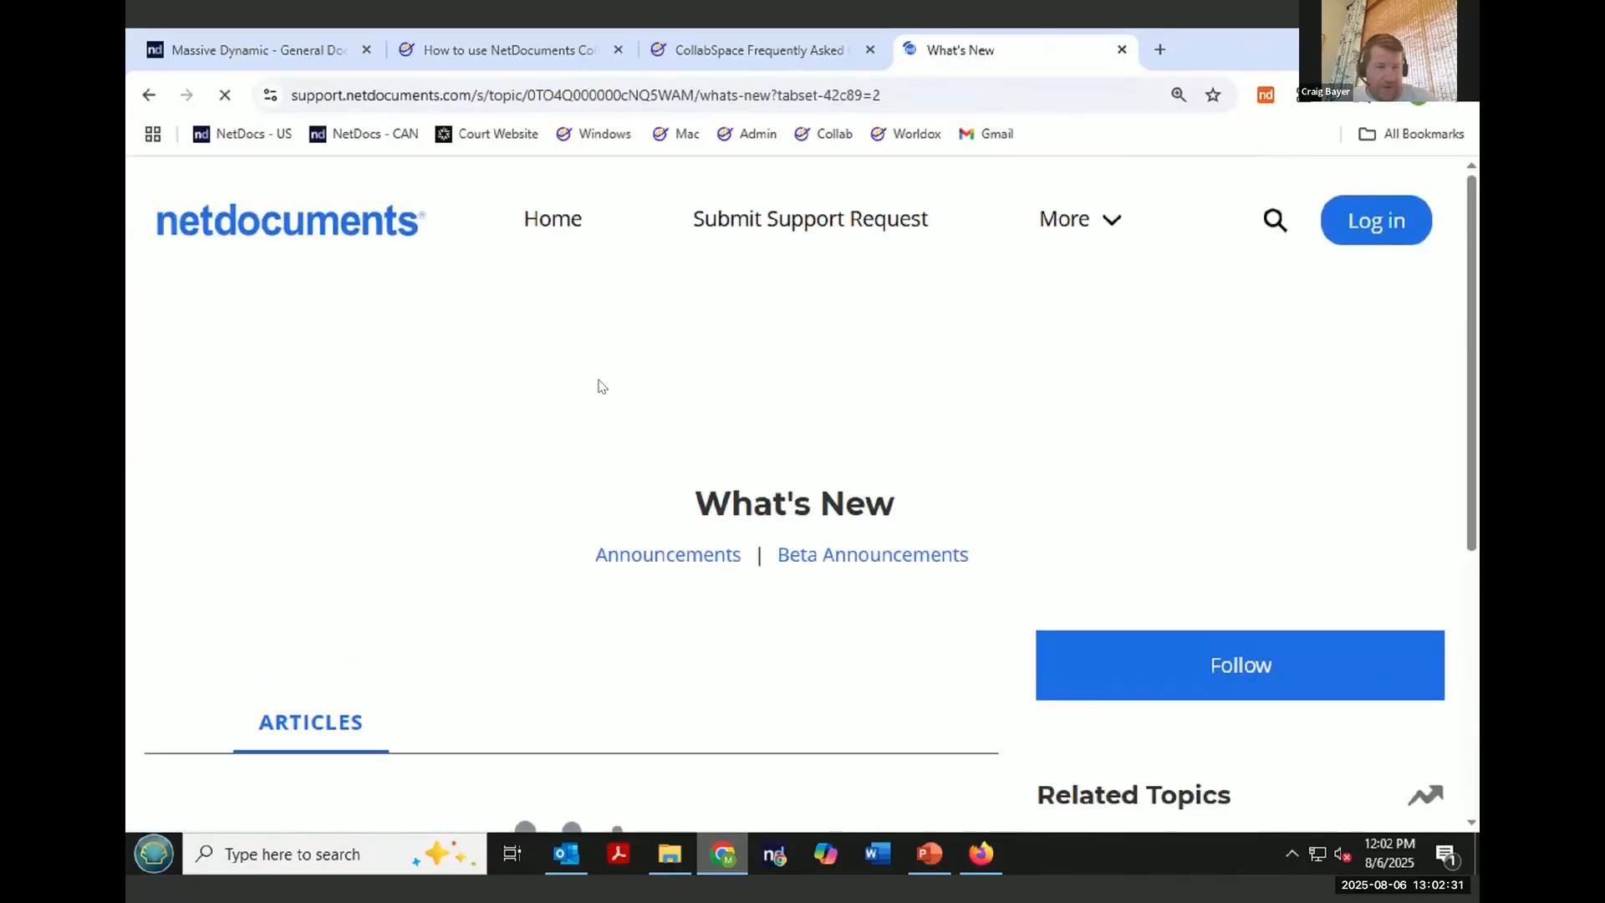
- Open the ndClick for Mac 2.1 Available 6 August 2025 announcement and read through its contents
{"action": "scroll", "coordinate": [599, 390], "scroll_direction": "down", "scroll_amount": 2}
{"action": "scroll", "coordinate": [599, 389], "scroll_direction": "down", "scroll_amount": 2}
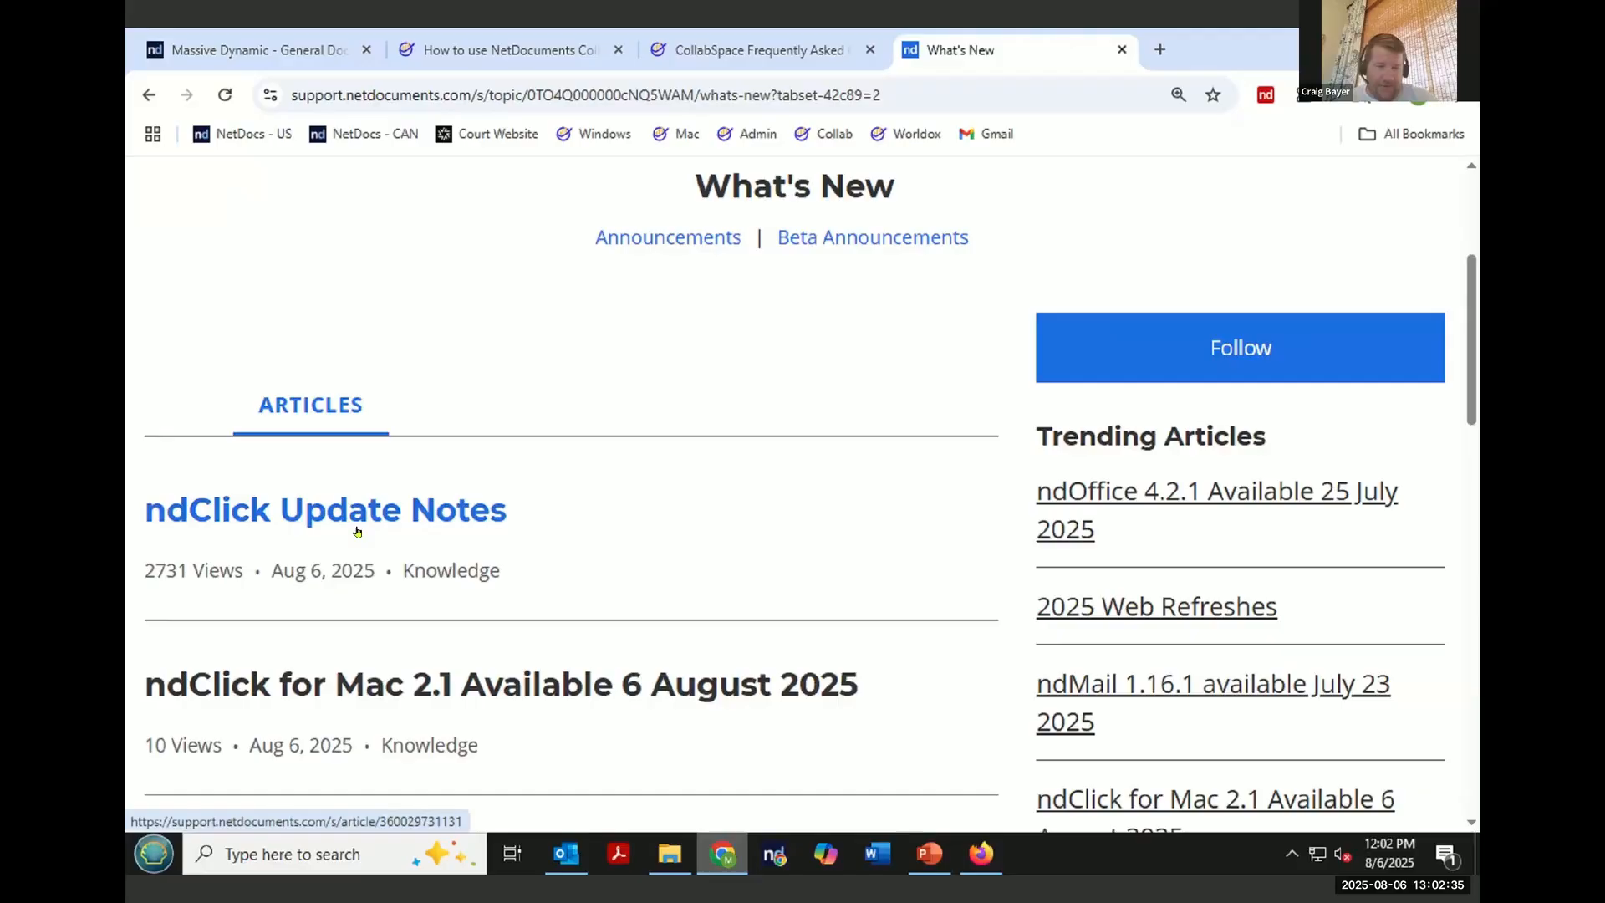
{"action": "scroll", "coordinate": [781, 598], "scroll_direction": "down", "scroll_amount": 1}
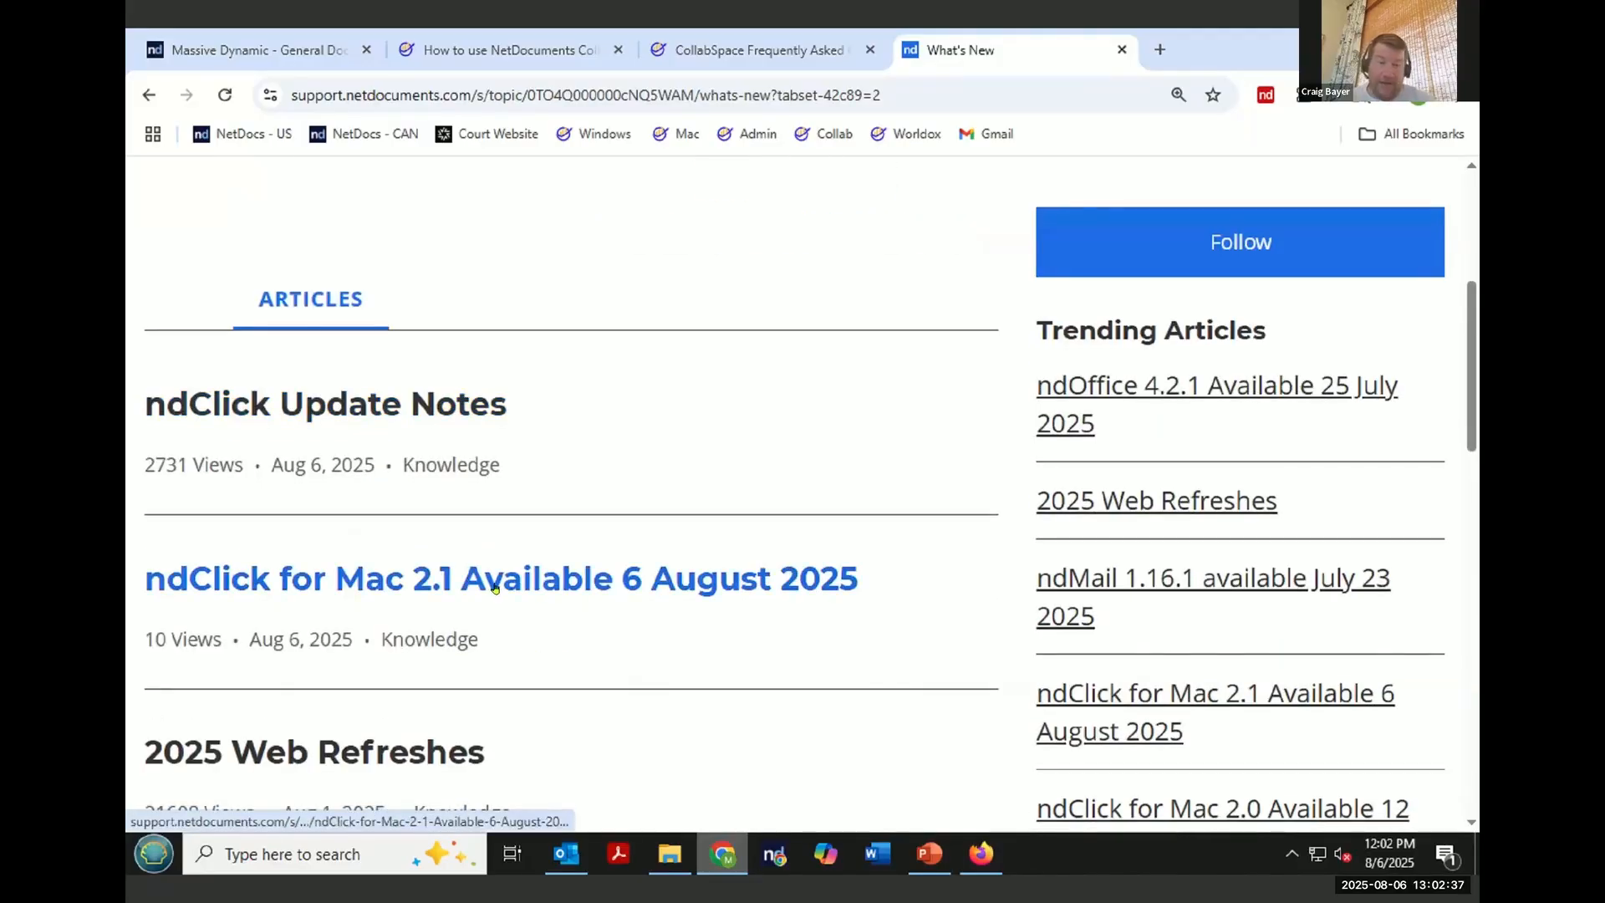
{"action": "left_click", "coordinate": [630, 598]}
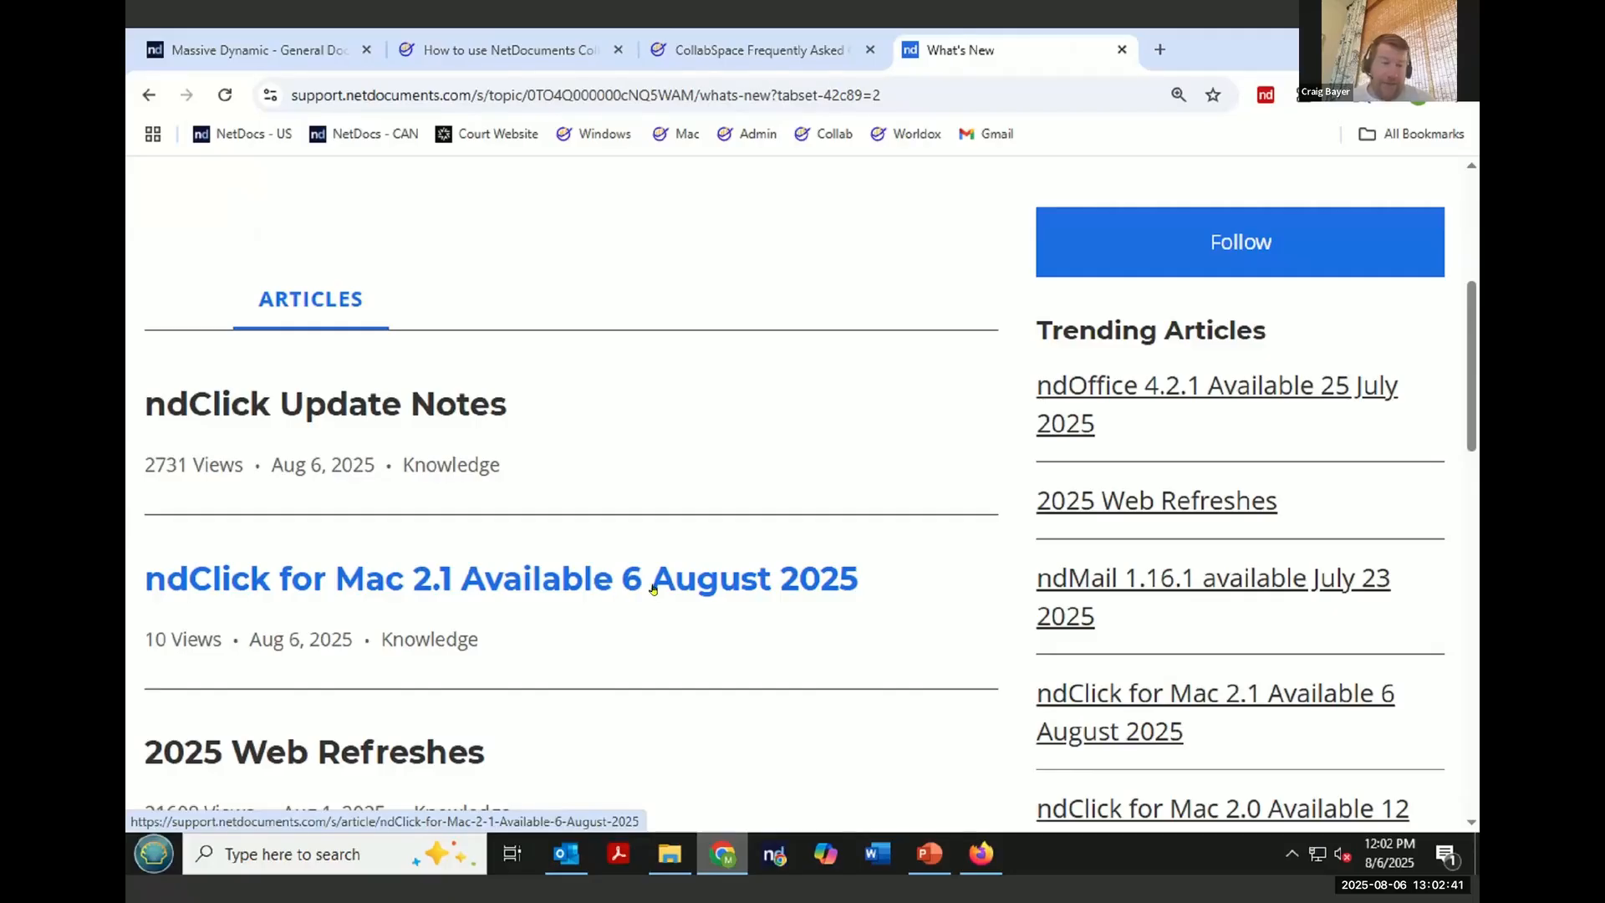
{"action": "scroll", "coordinate": [645, 551], "scroll_direction": "down", "scroll_amount": 5}
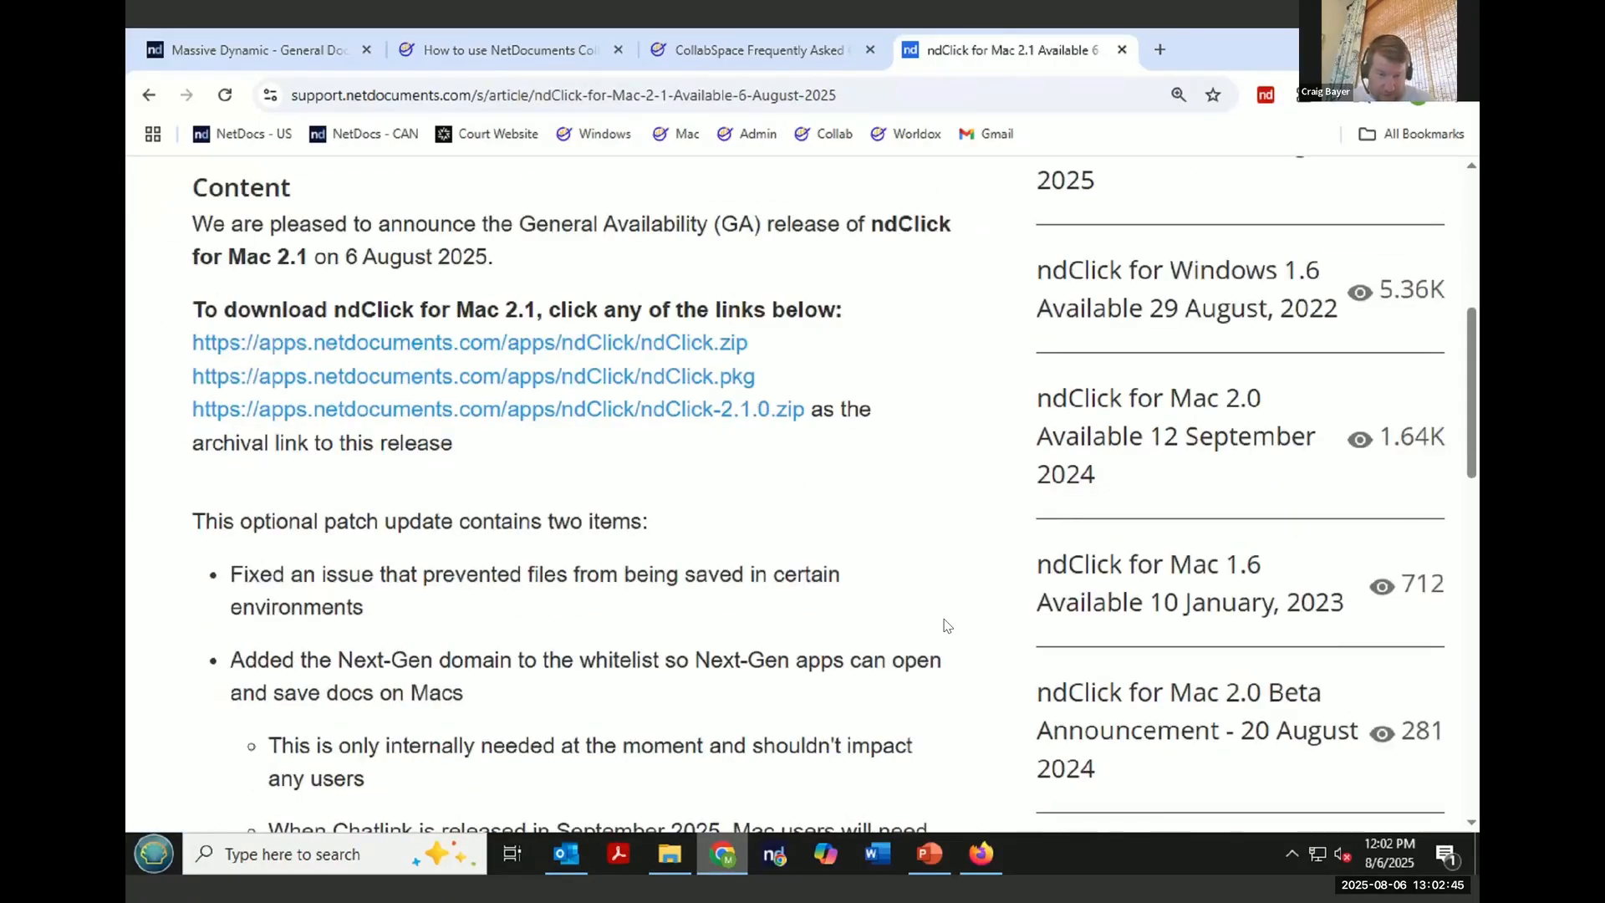
{"action": "scroll", "coordinate": [946, 625], "scroll_direction": "down", "scroll_amount": 3}
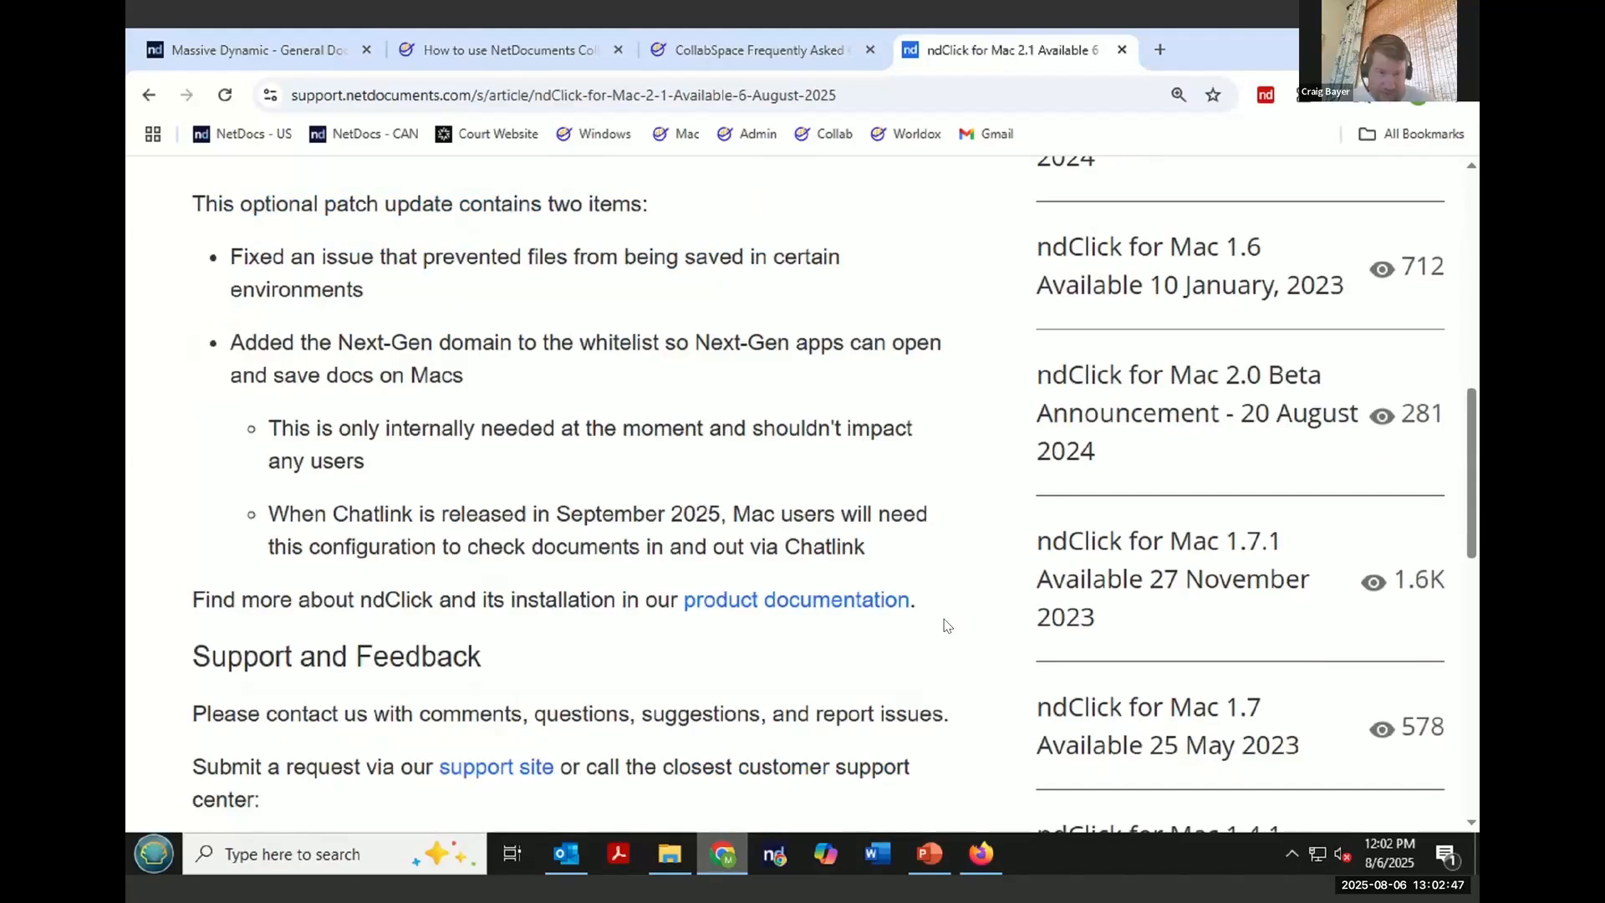
- Return to the What's New article list and open the ndClick Update Notes article to skim it
{"action": "scroll", "coordinate": [946, 625], "scroll_direction": "up", "scroll_amount": 5}
{"action": "left_click", "coordinate": [149, 95]}
{"action": "scroll", "coordinate": [451, 702], "scroll_direction": "down", "scroll_amount": 3}
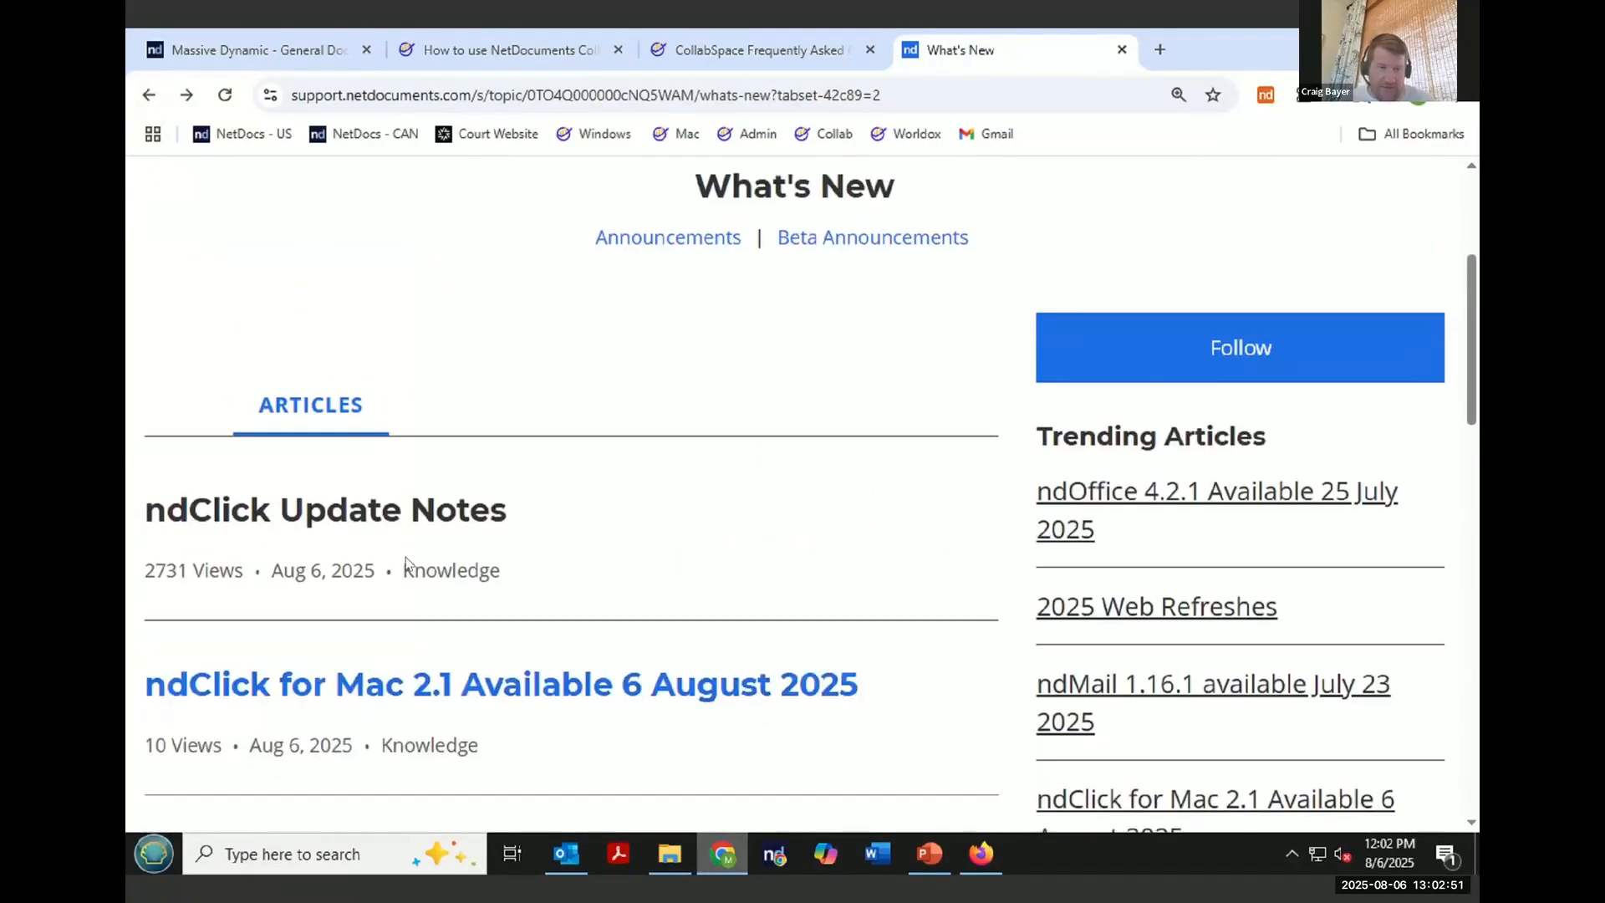
{"action": "left_click", "coordinate": [409, 535]}
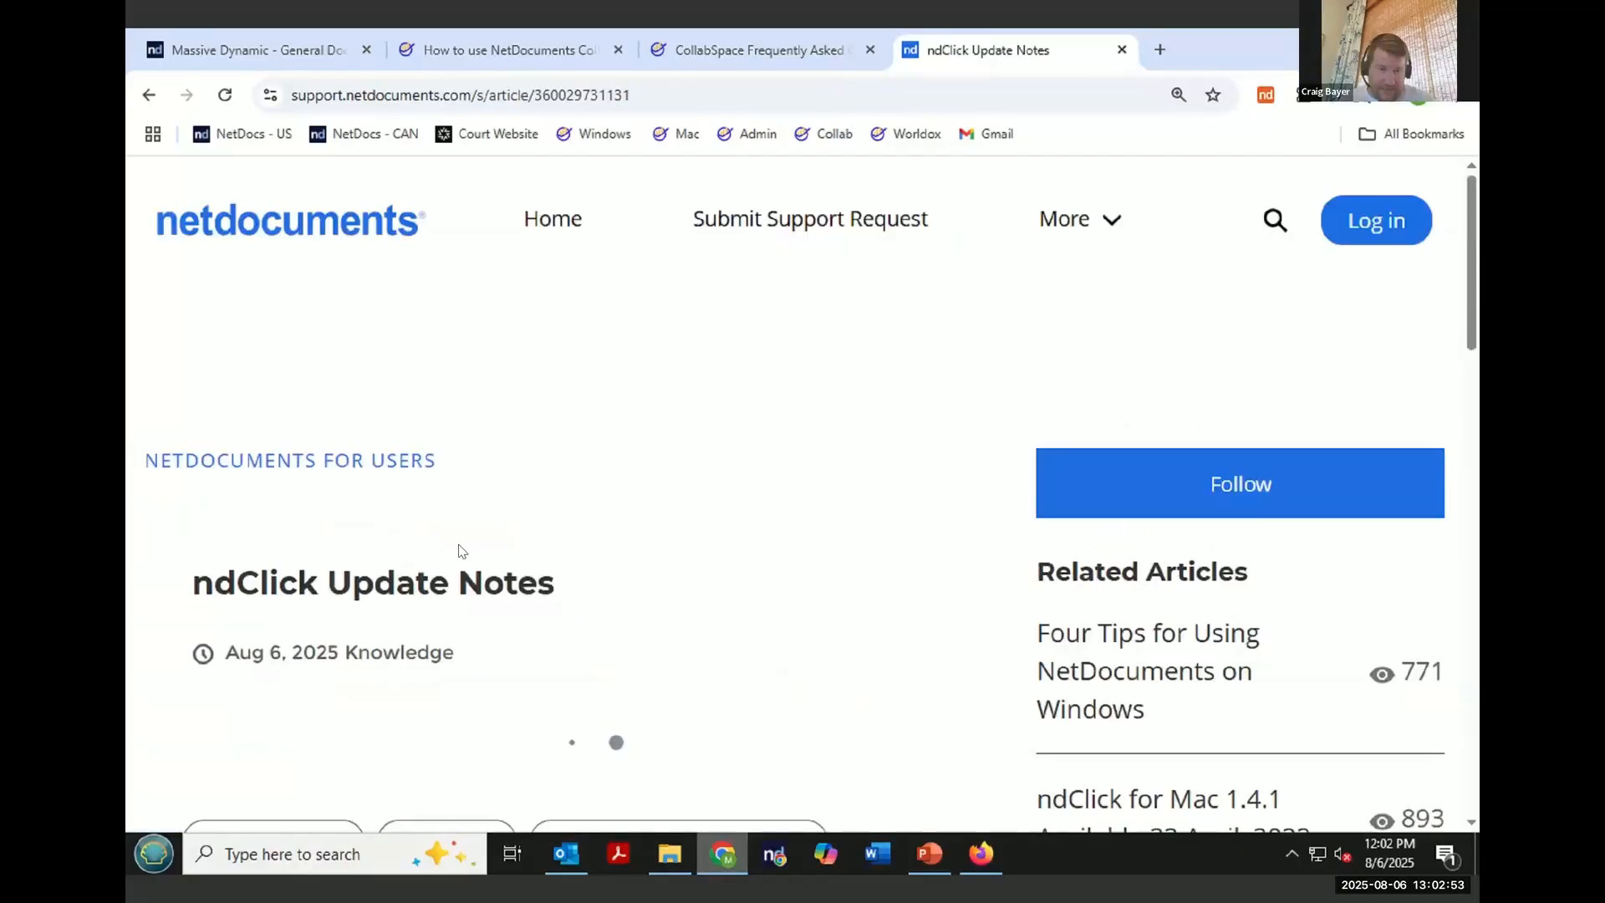
{"action": "scroll", "coordinate": [860, 614], "scroll_direction": "down", "scroll_amount": 6}
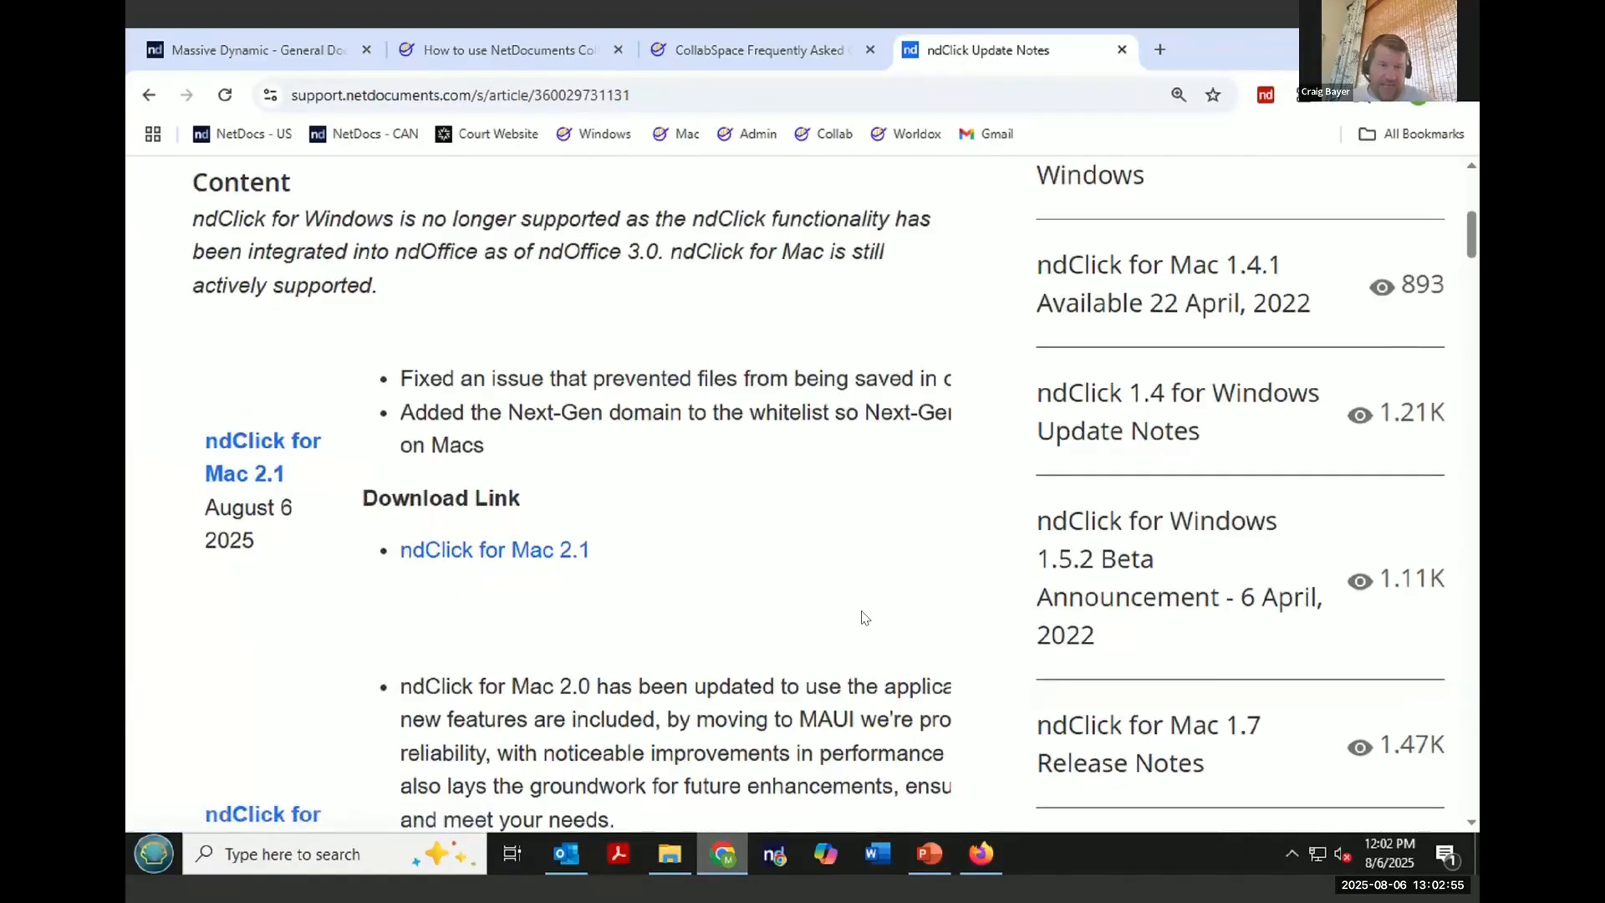
{"action": "scroll", "coordinate": [863, 615], "scroll_direction": "up", "scroll_amount": 9}
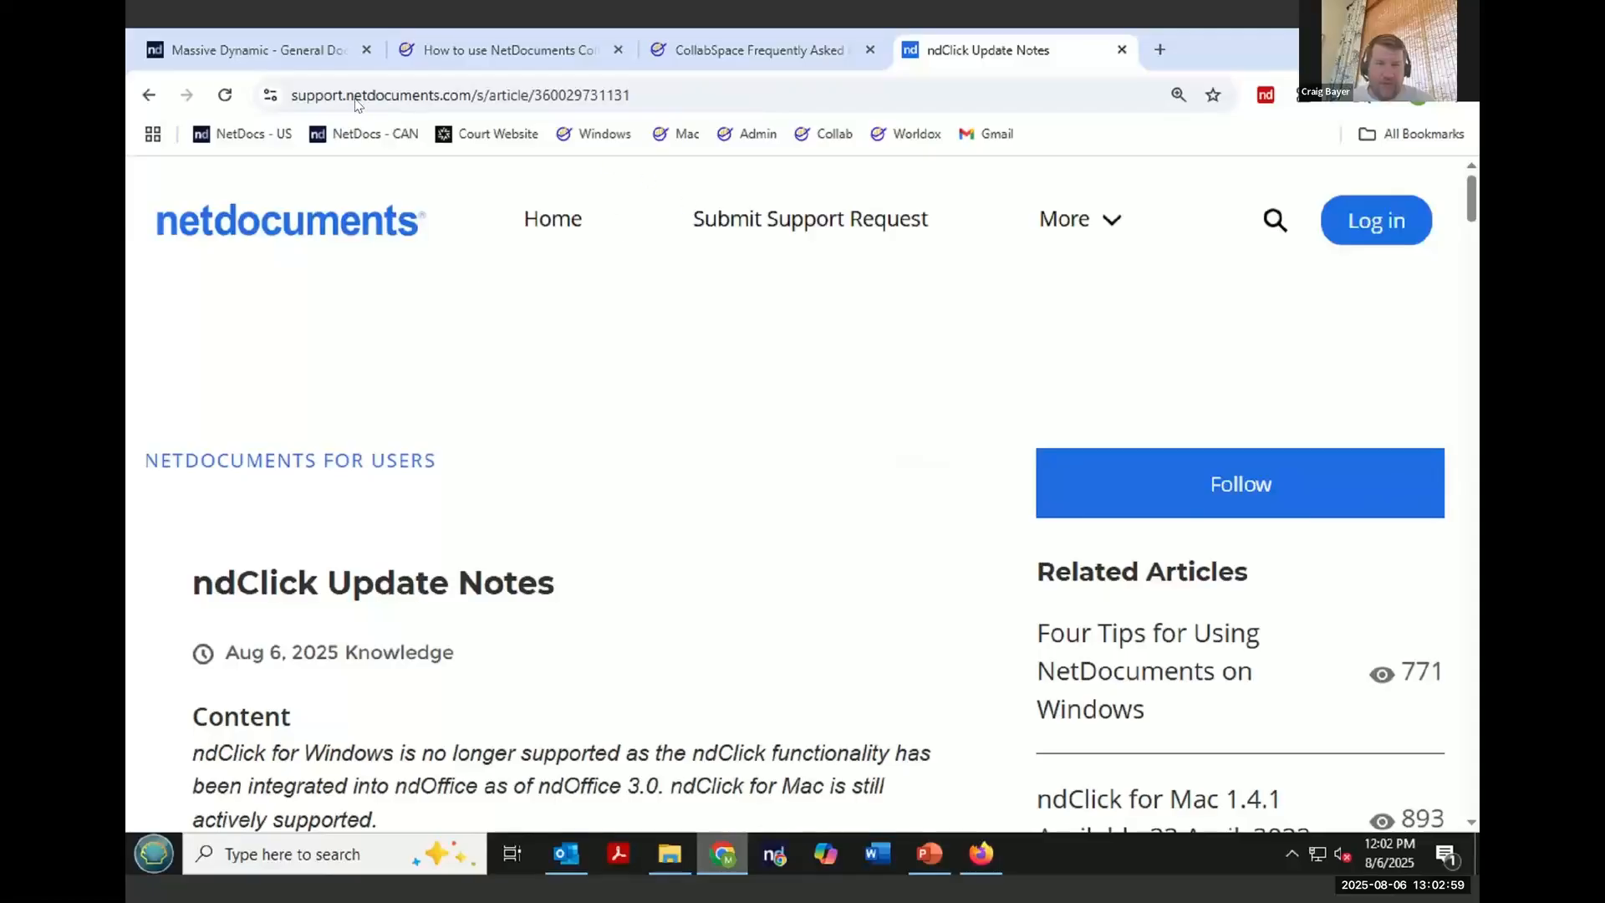
- Go back to the article list, open 2025 Web Refreshes, and read through the 25.13.0 web release notes
{"action": "key", "text": "alt+Left"}
{"action": "scroll", "coordinate": [411, 456], "scroll_direction": "down", "scroll_amount": 6}
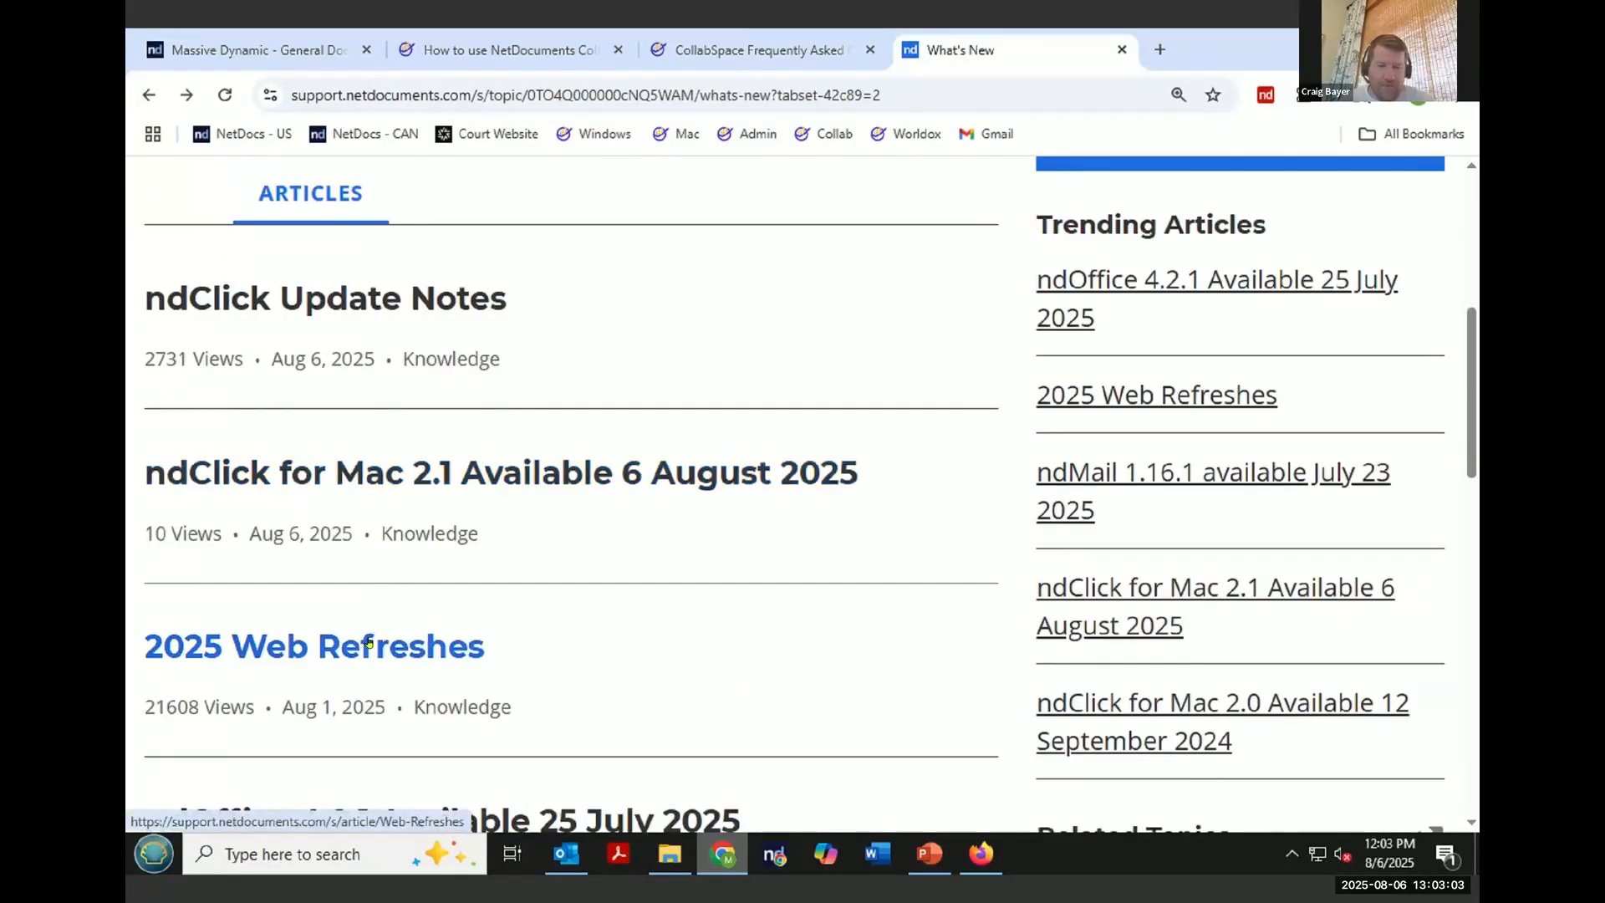
{"action": "left_click", "coordinate": [368, 643]}
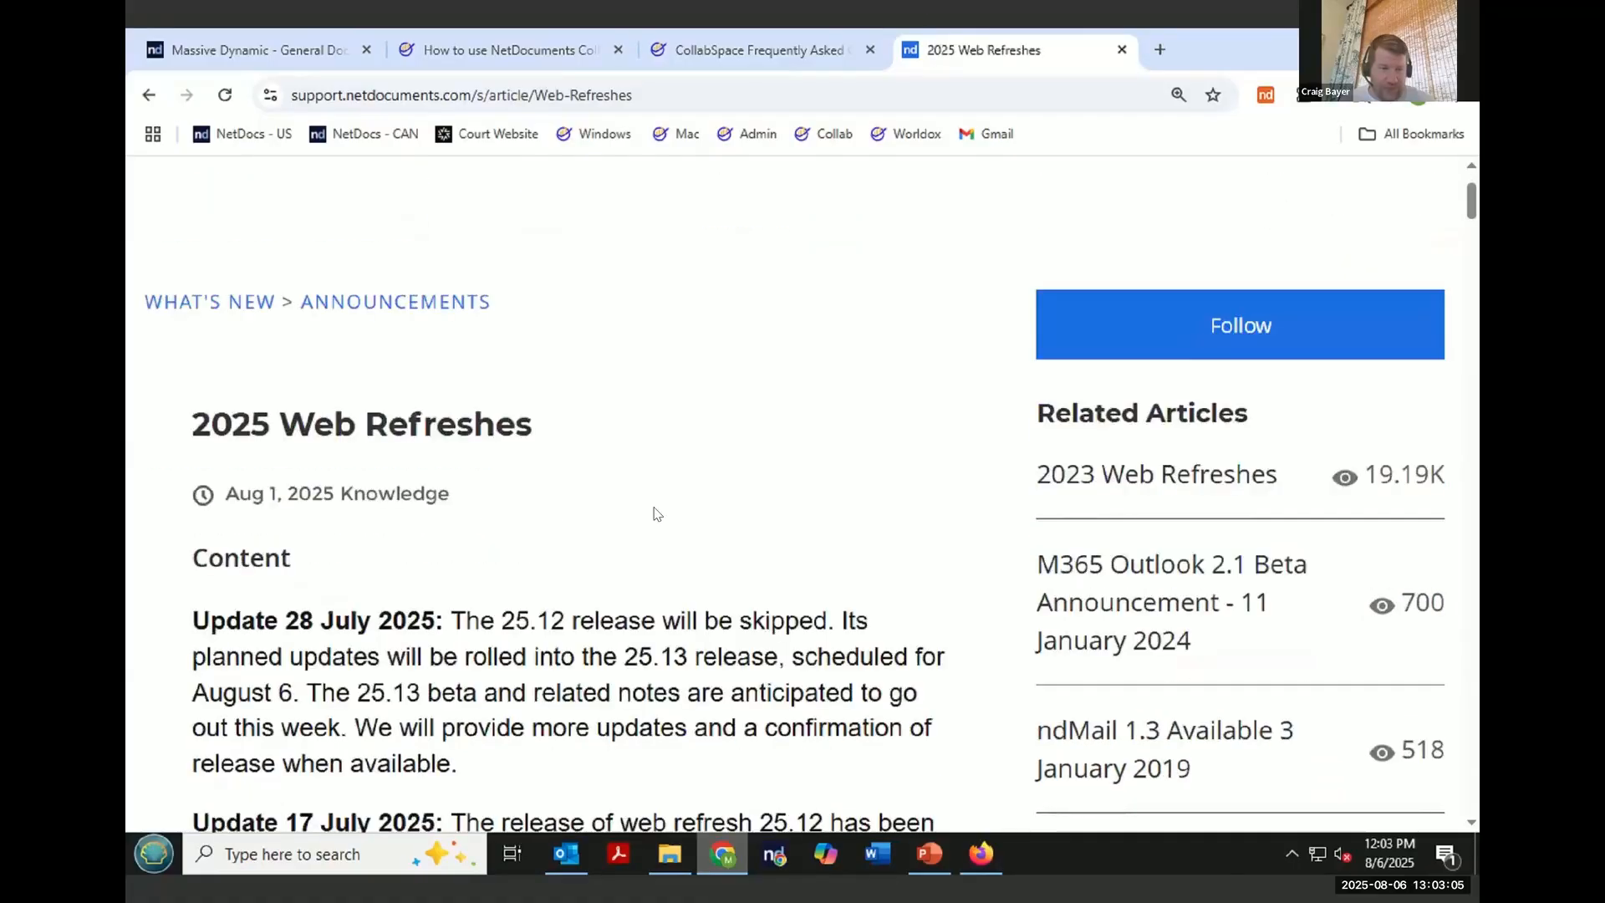
{"action": "scroll", "coordinate": [657, 514], "scroll_direction": "down", "scroll_amount": 3}
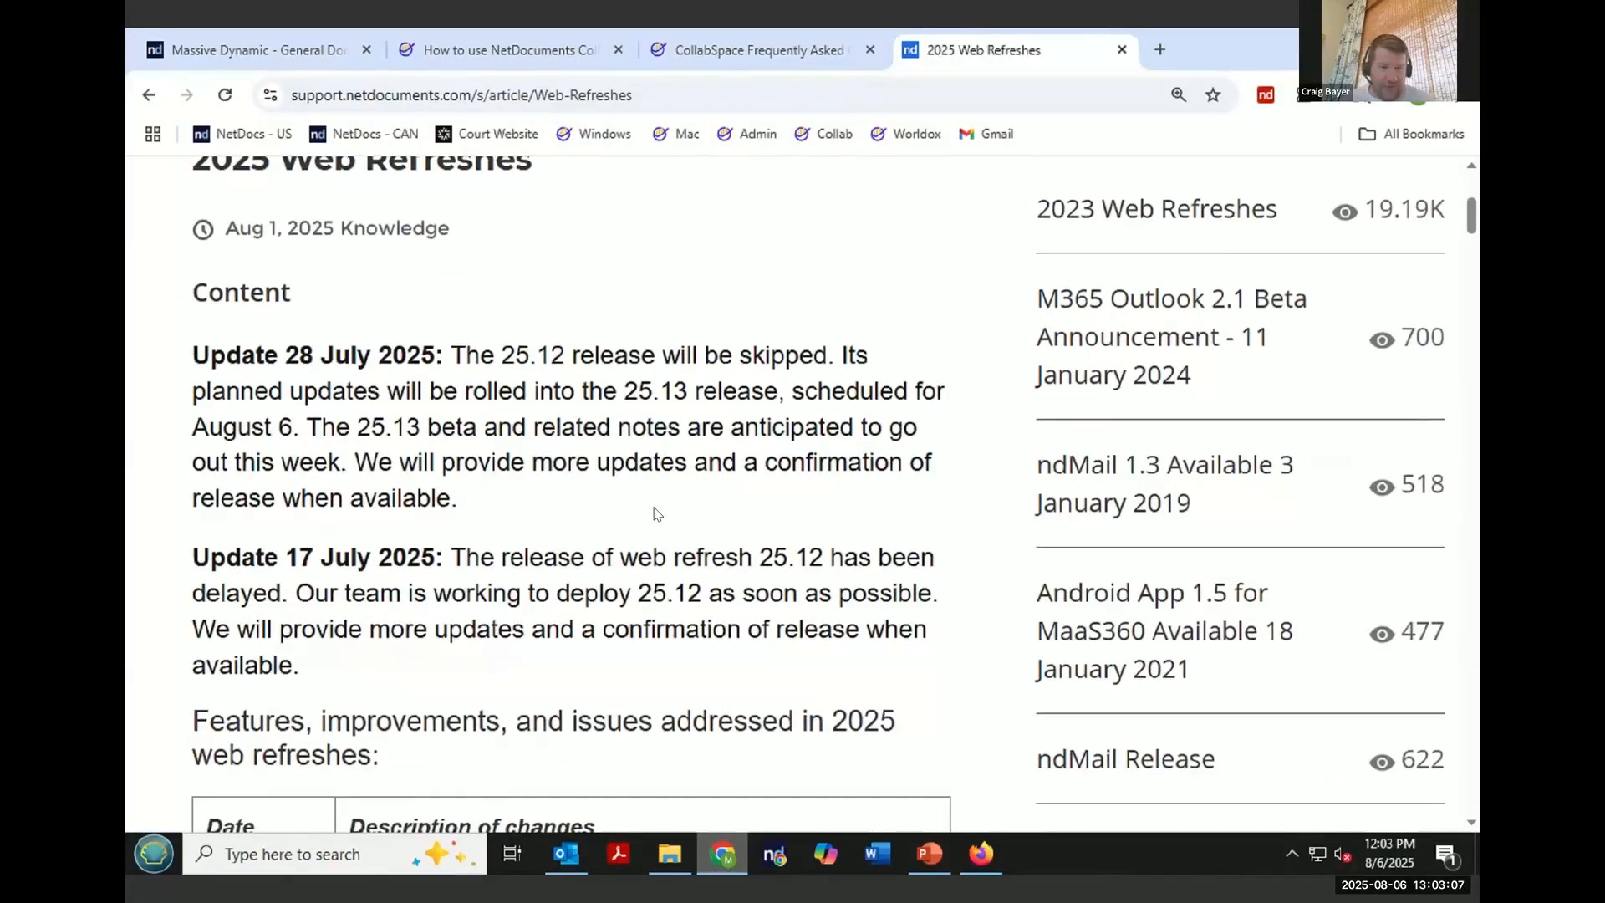
{"action": "scroll", "coordinate": [657, 514], "scroll_direction": "down", "scroll_amount": 6}
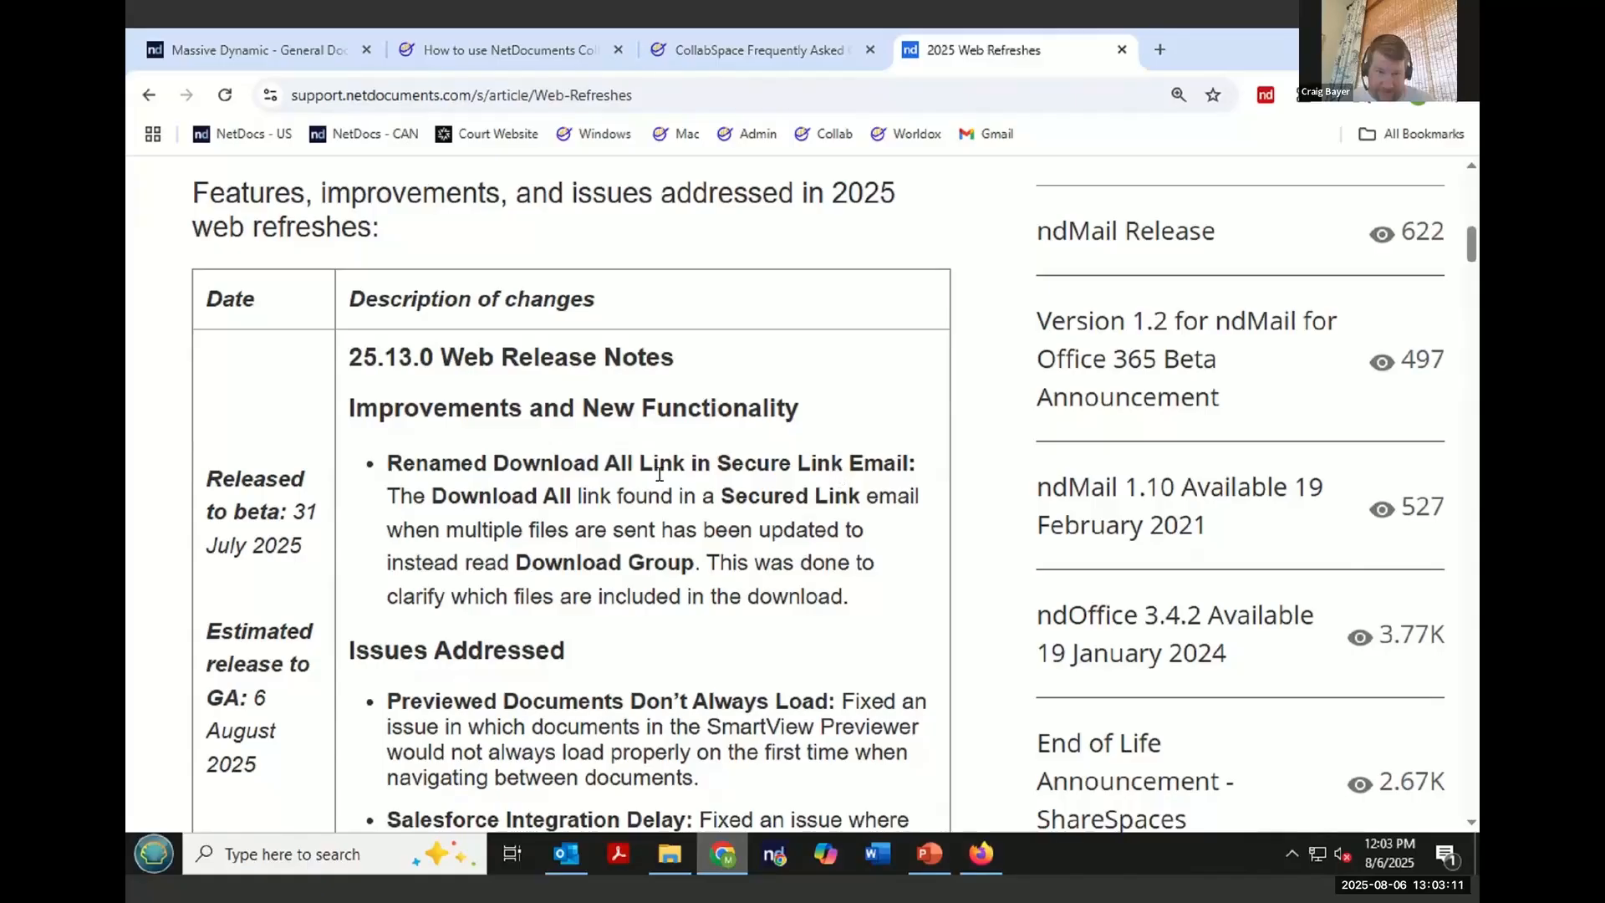
{"action": "scroll", "coordinate": [602, 483], "scroll_direction": "down", "scroll_amount": 2}
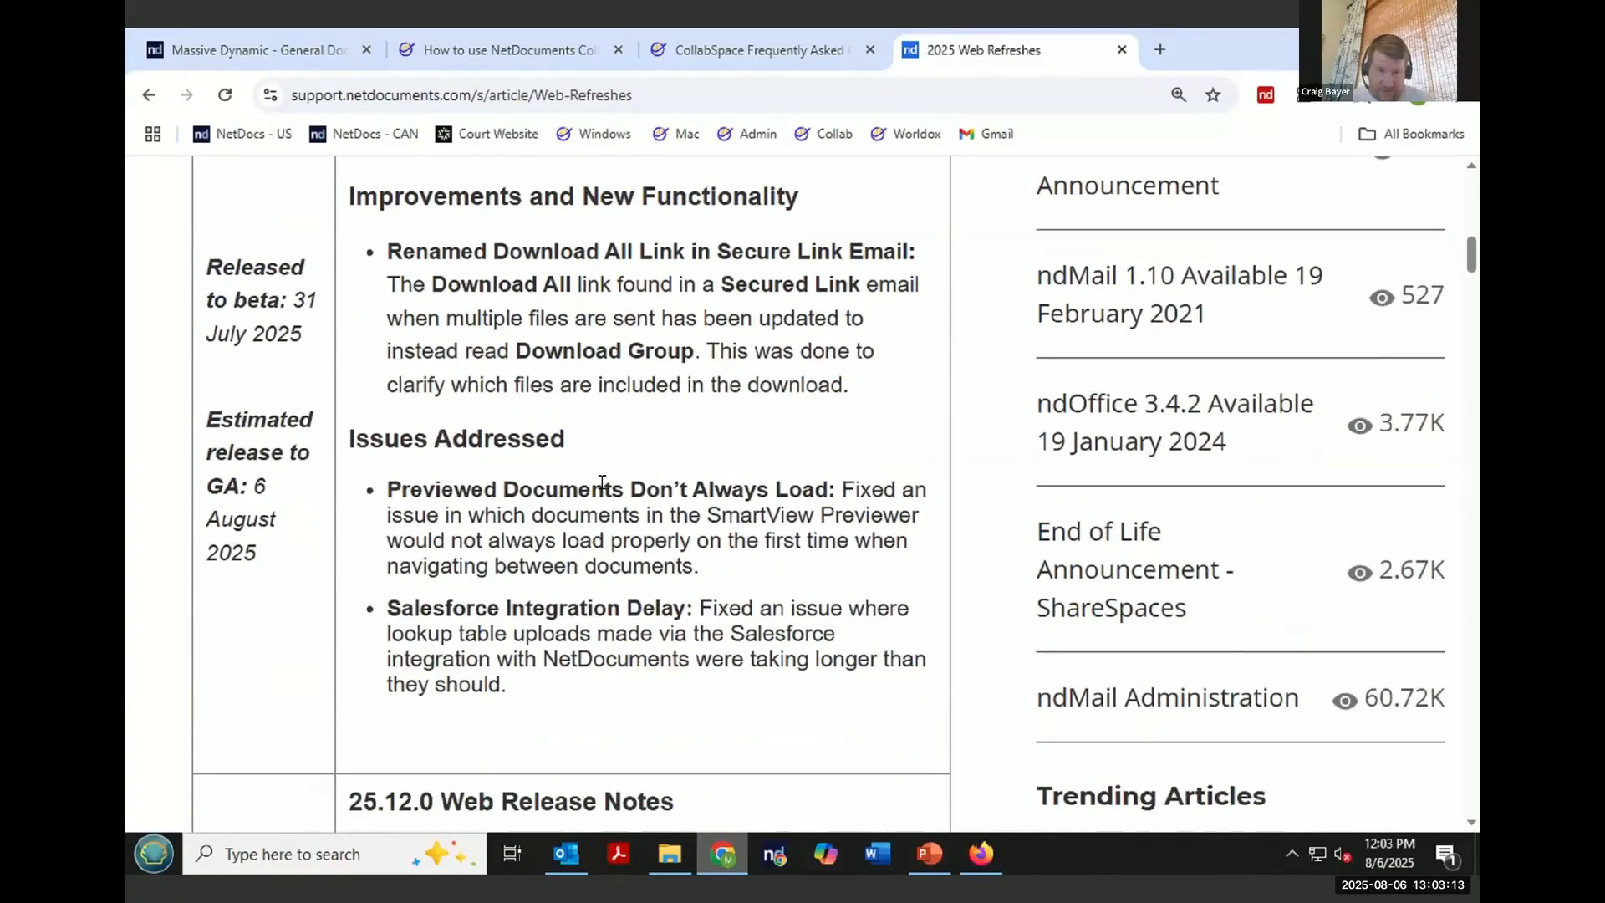
{"action": "scroll", "coordinate": [671, 339], "scroll_direction": "down", "scroll_amount": 1}
{"action": "scroll", "coordinate": [671, 334], "scroll_direction": "up", "scroll_amount": 1}
- Highlight the Renamed Download All Link in Secure Link Email item, deselect it, and scroll around the notes
{"action": "left_click_drag", "start_coordinate": [848, 387], "coordinate": [375, 257]}
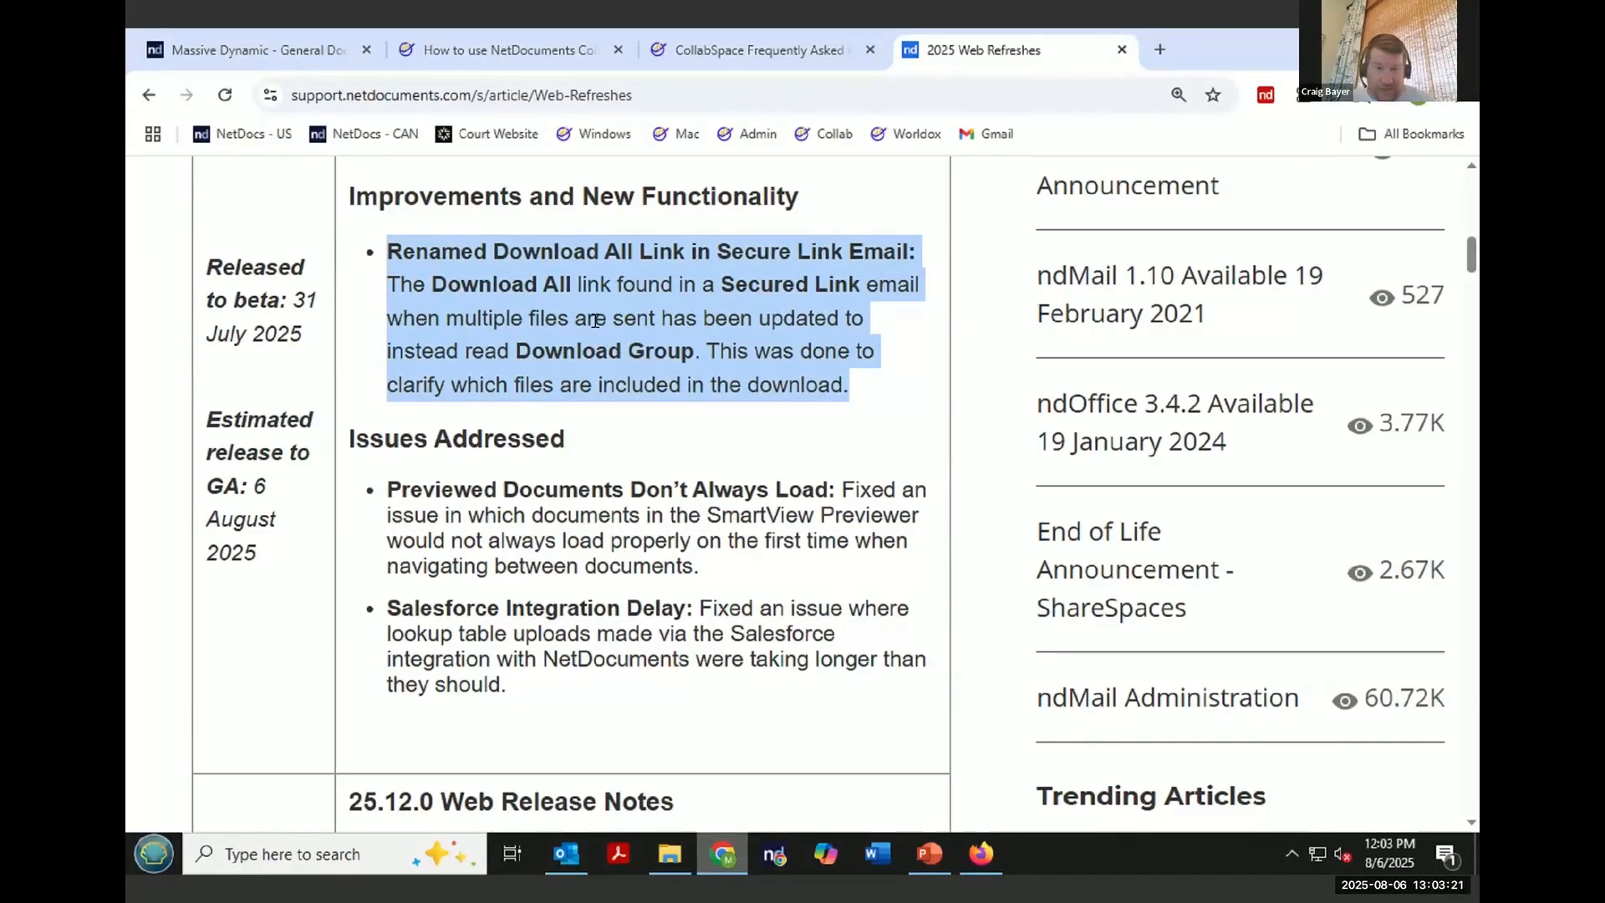
{"action": "left_click", "coordinate": [538, 313]}
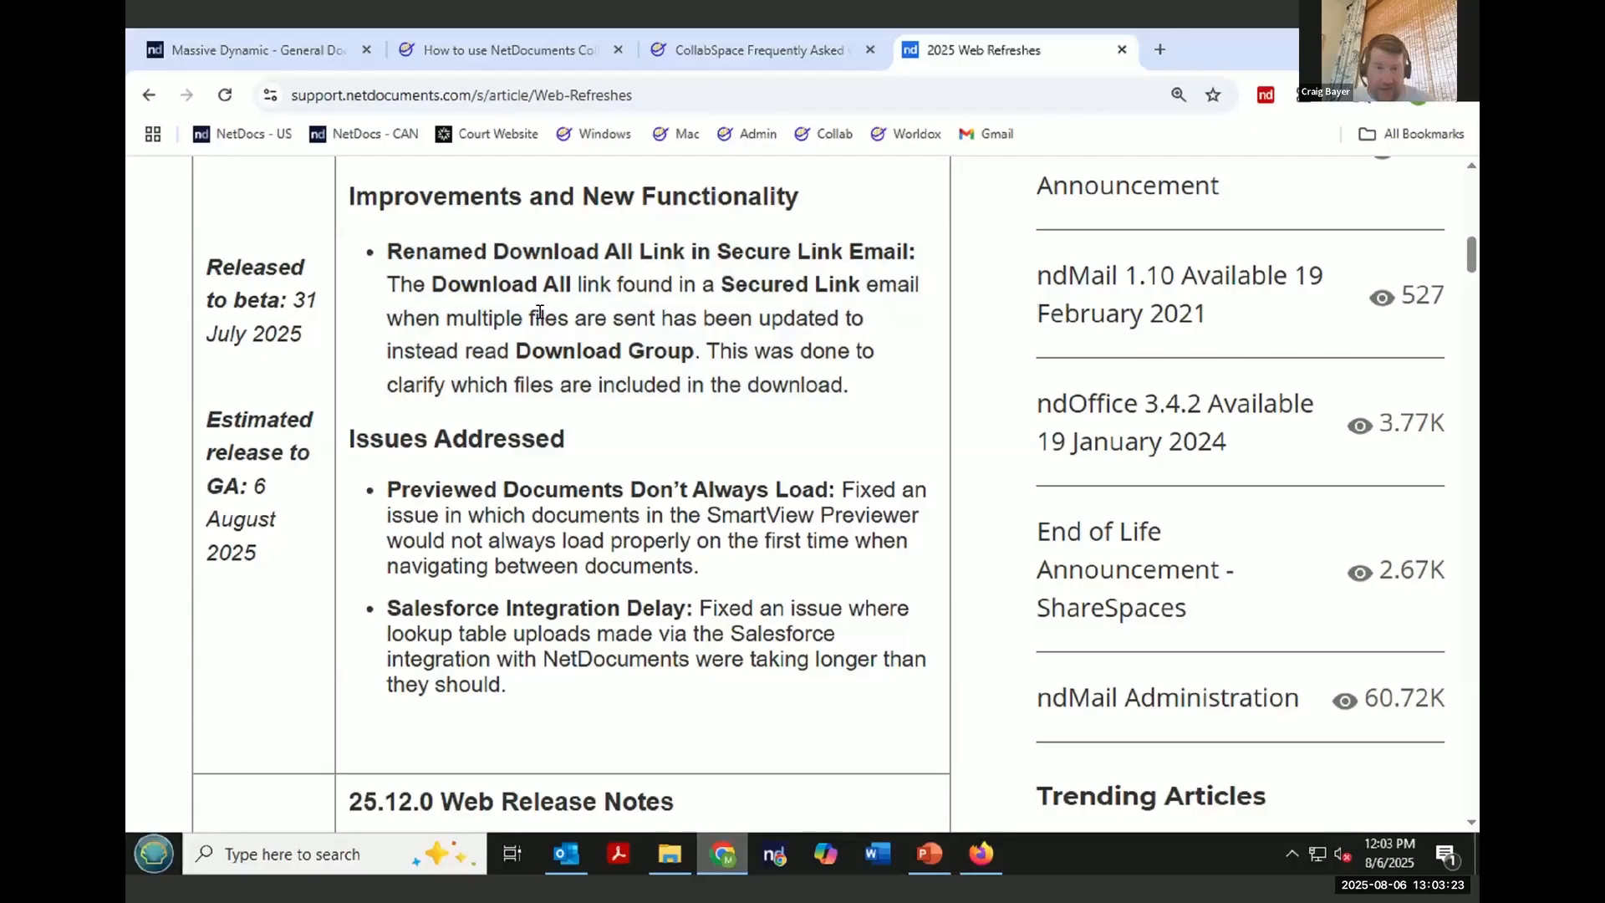
{"action": "scroll", "coordinate": [540, 311], "scroll_direction": "down", "scroll_amount": 4}
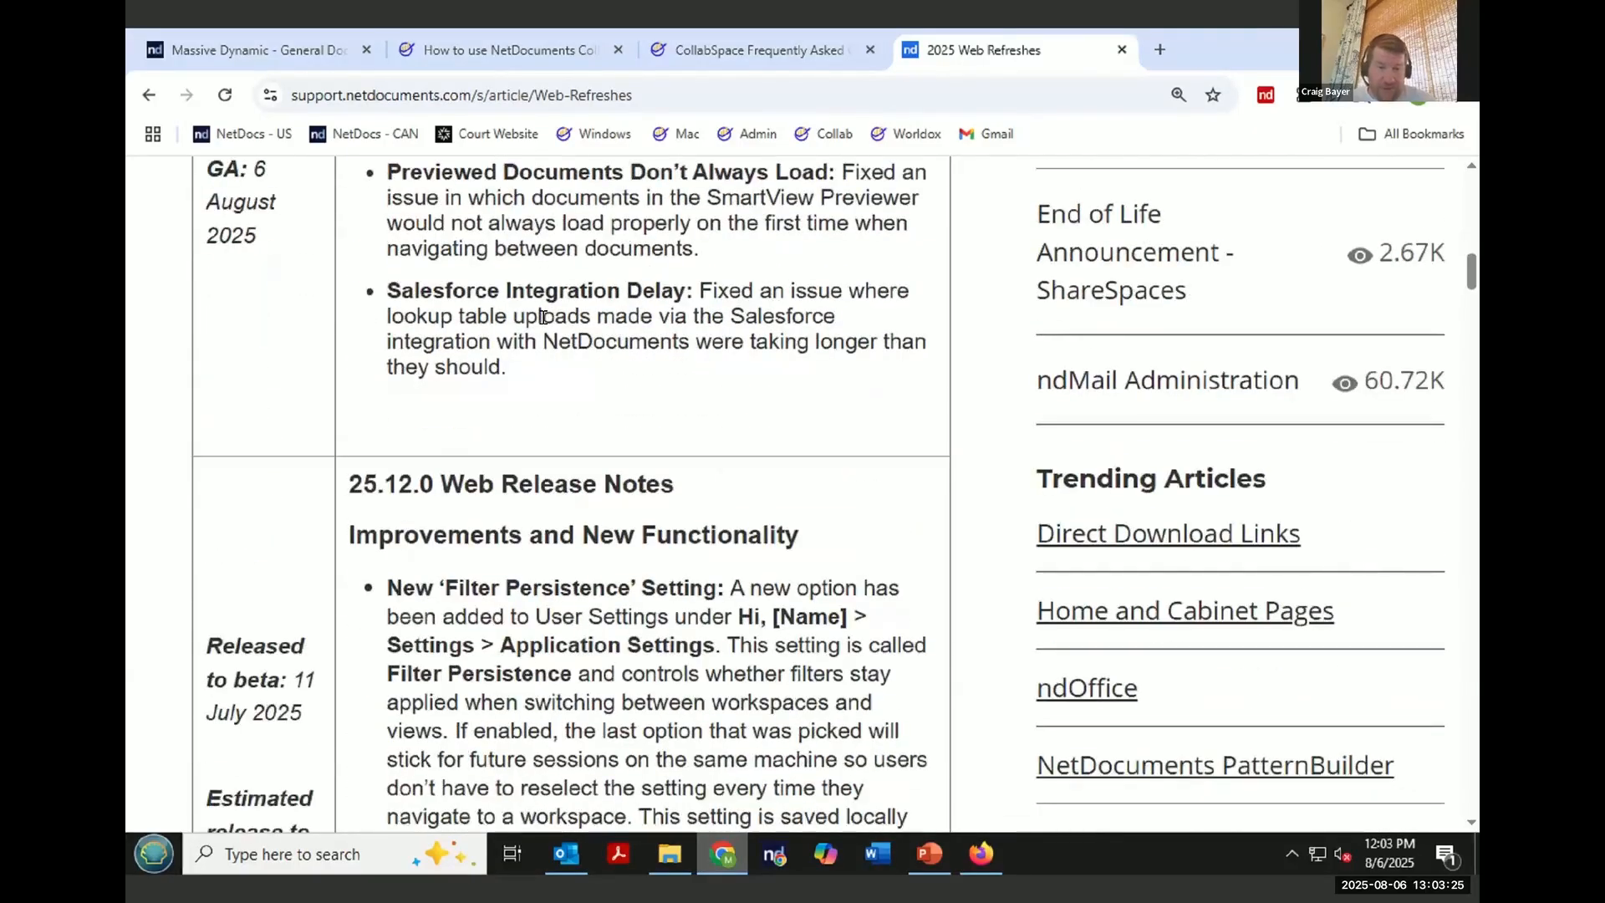
{"action": "scroll", "coordinate": [555, 330], "scroll_direction": "up", "scroll_amount": 8}
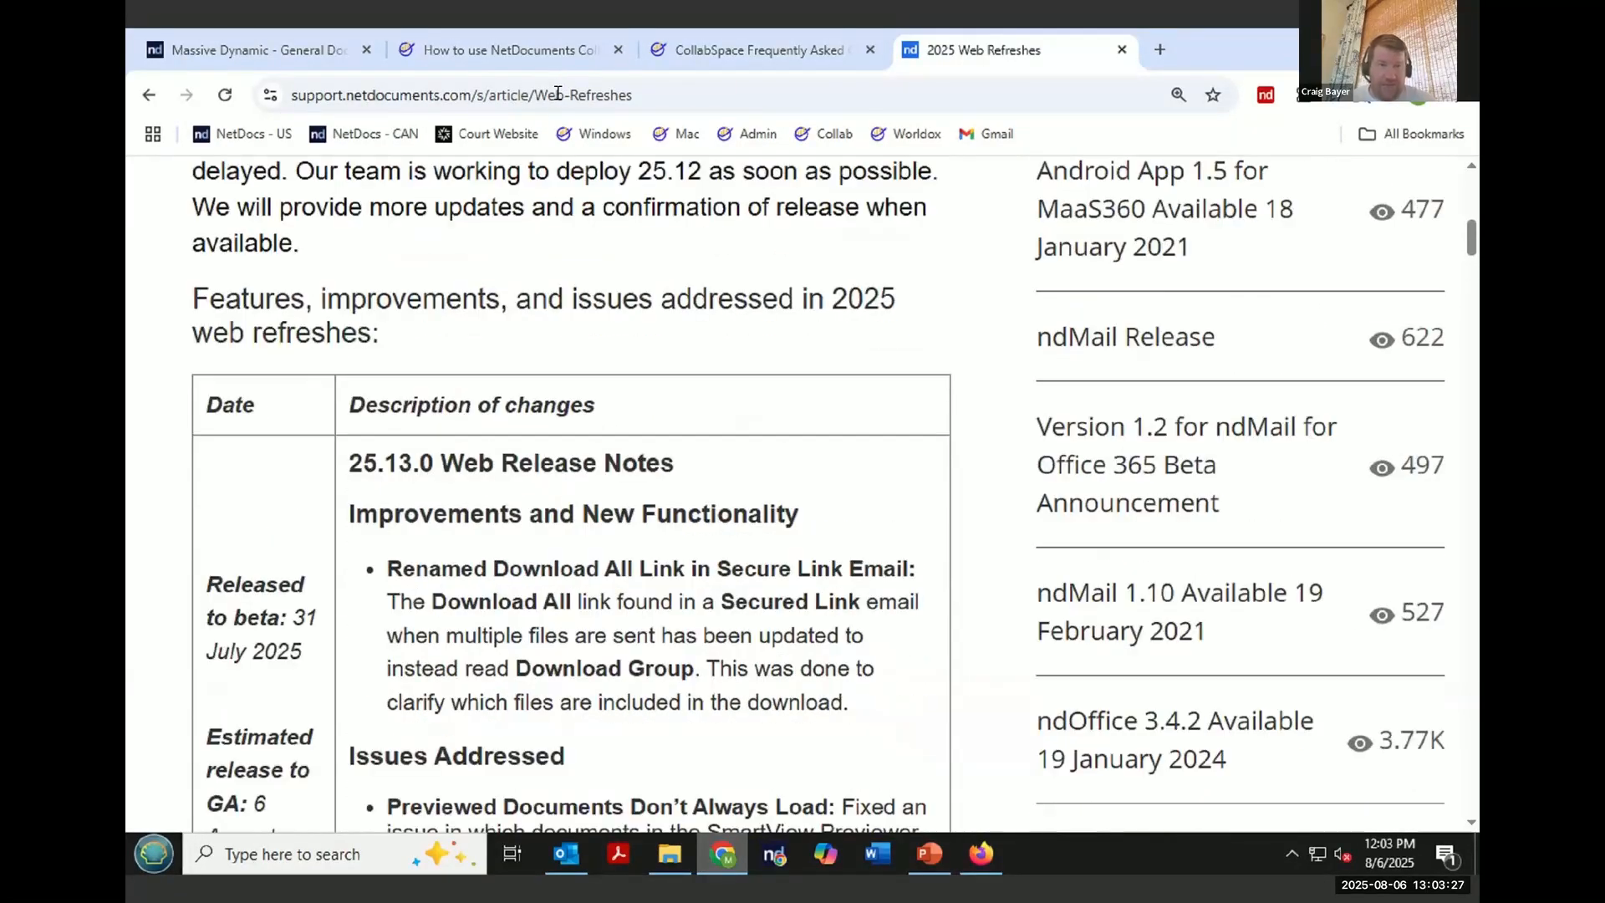
- Search for netdocuments downloads and open the Direct Download Links article, scrolling to the application list
{"action": "left_click", "coordinate": [558, 97]}
{"action": "type", "text": "netdocuments do"}
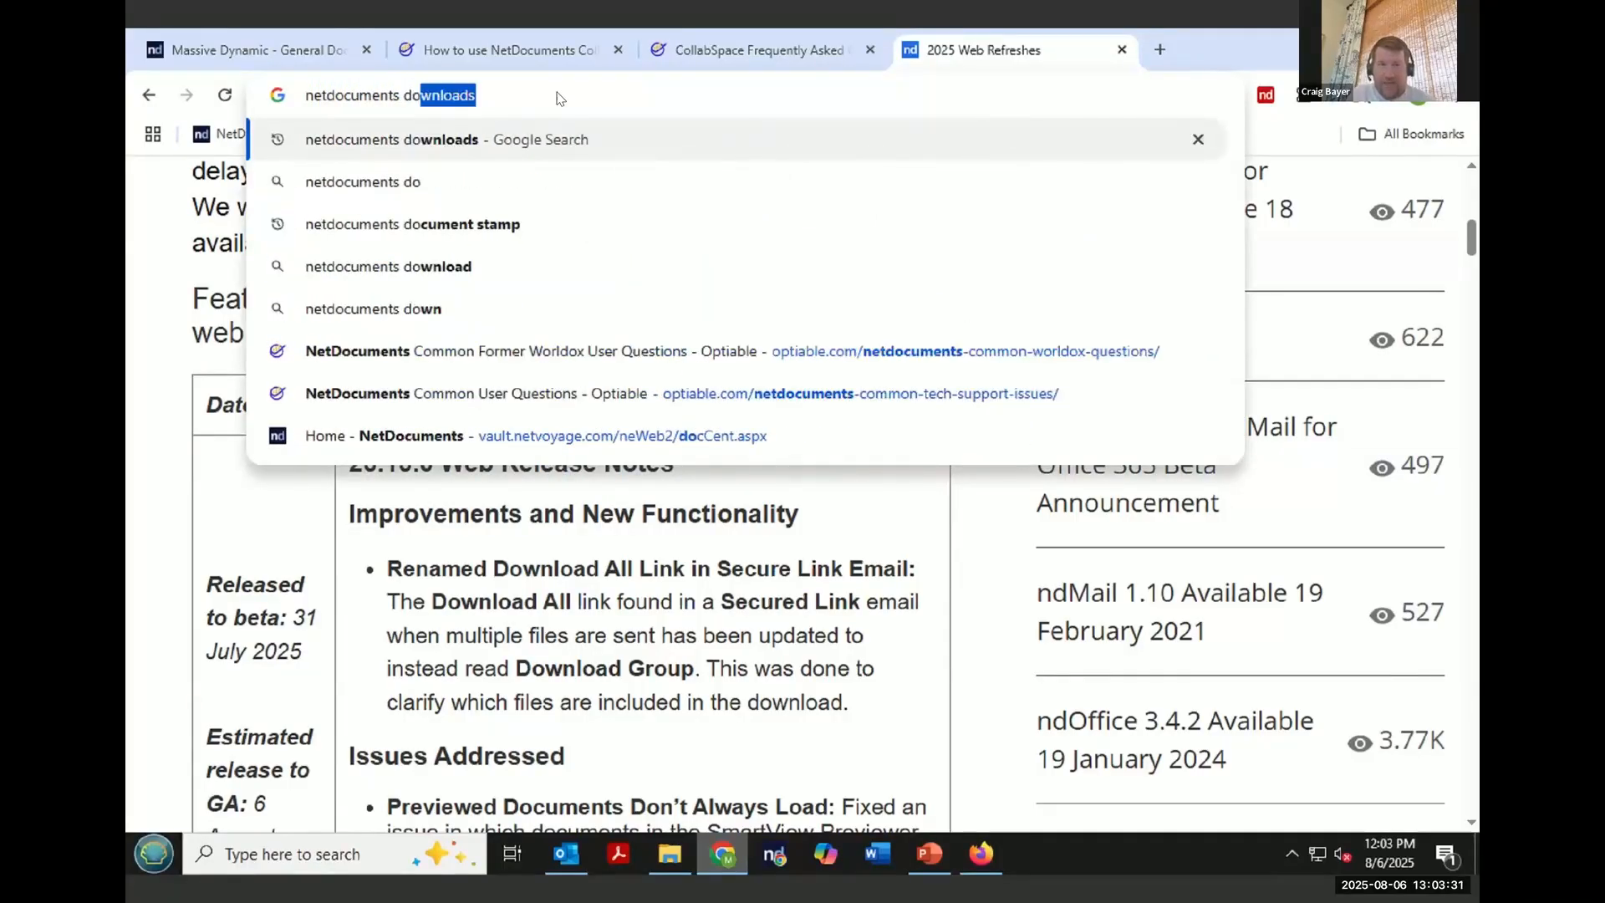
{"action": "key", "text": "Return"}
{"action": "left_click", "coordinate": [371, 394]}
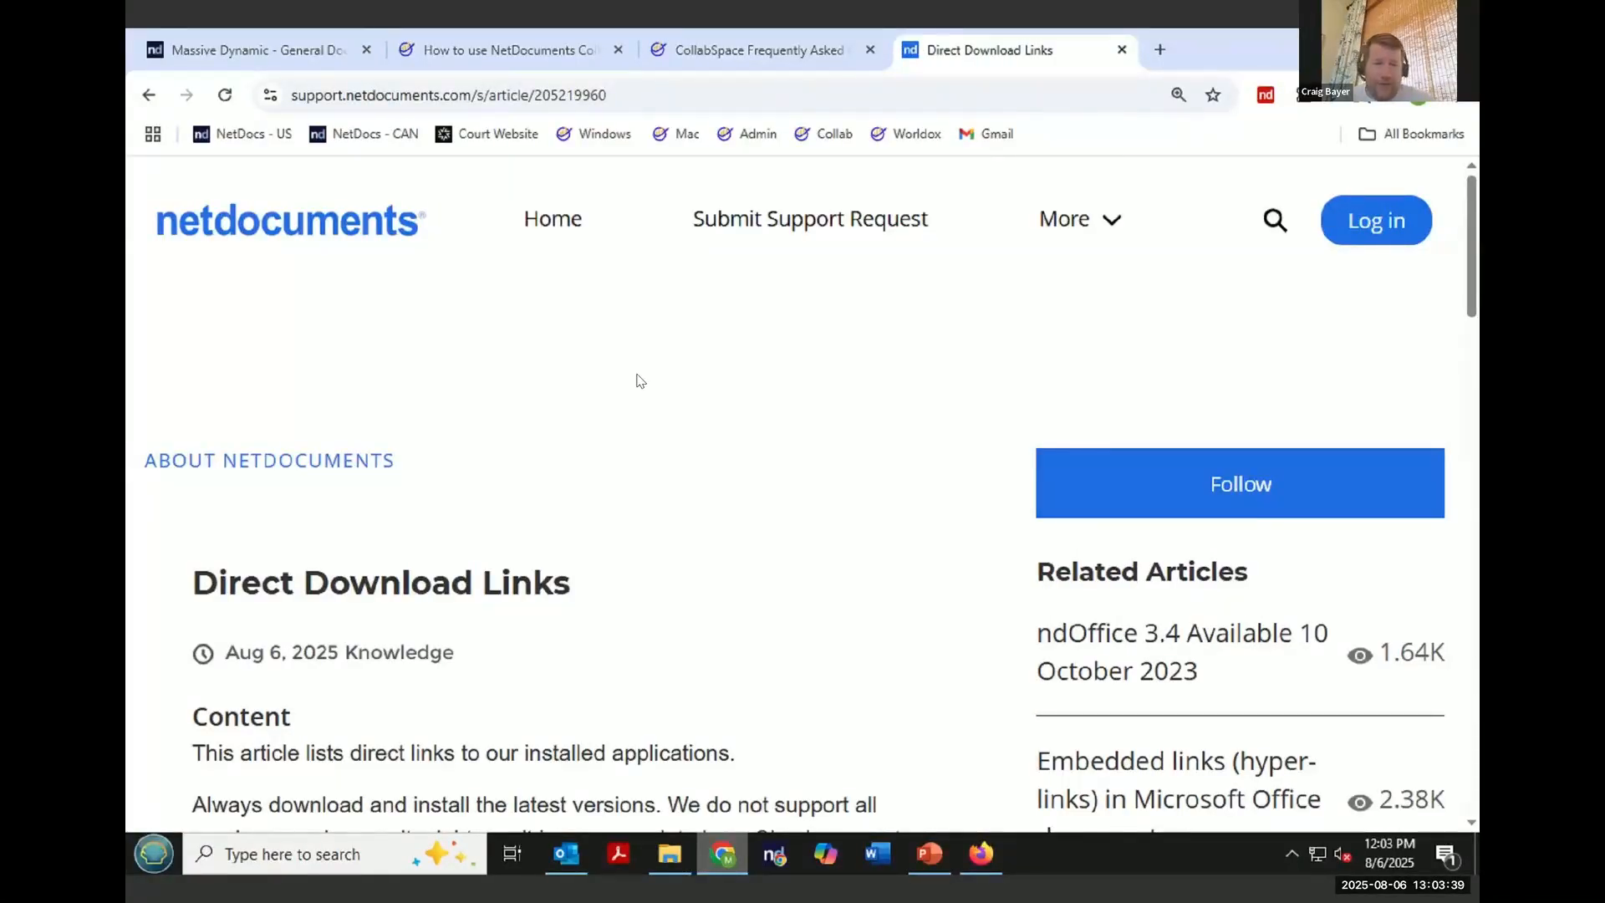
{"action": "scroll", "coordinate": [640, 381], "scroll_direction": "down", "scroll_amount": 3}
{"action": "scroll", "coordinate": [640, 381], "scroll_direction": "down", "scroll_amount": 5}
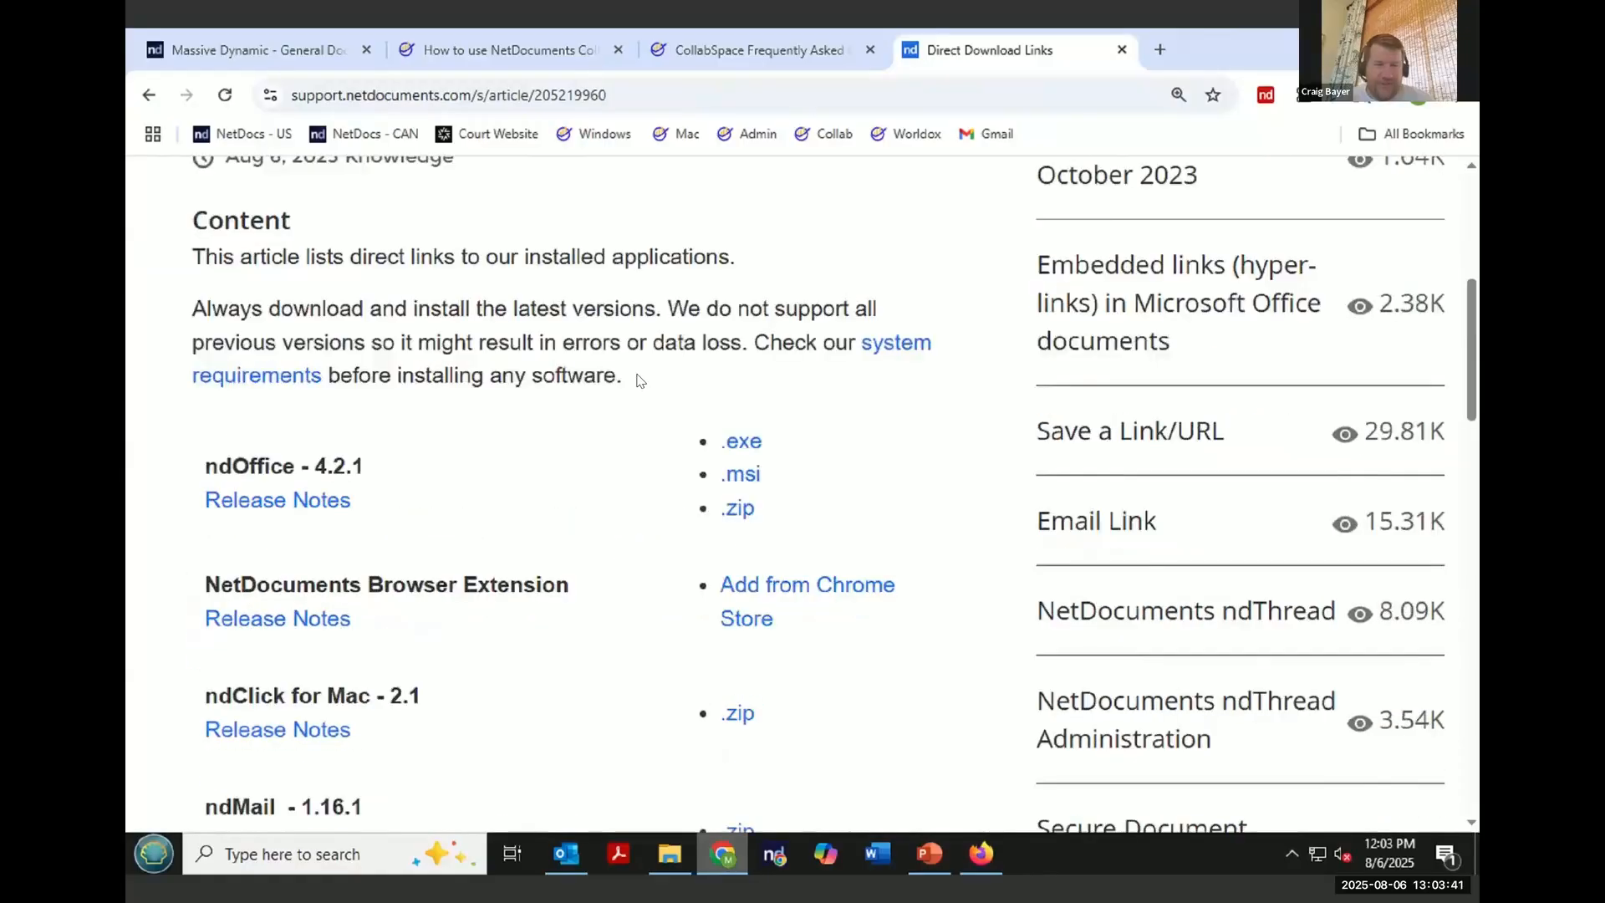
- Highlight the ndOffice version 4.2.1 and open its Release Notes
{"action": "left_click_drag", "start_coordinate": [371, 328], "coordinate": [313, 327]}
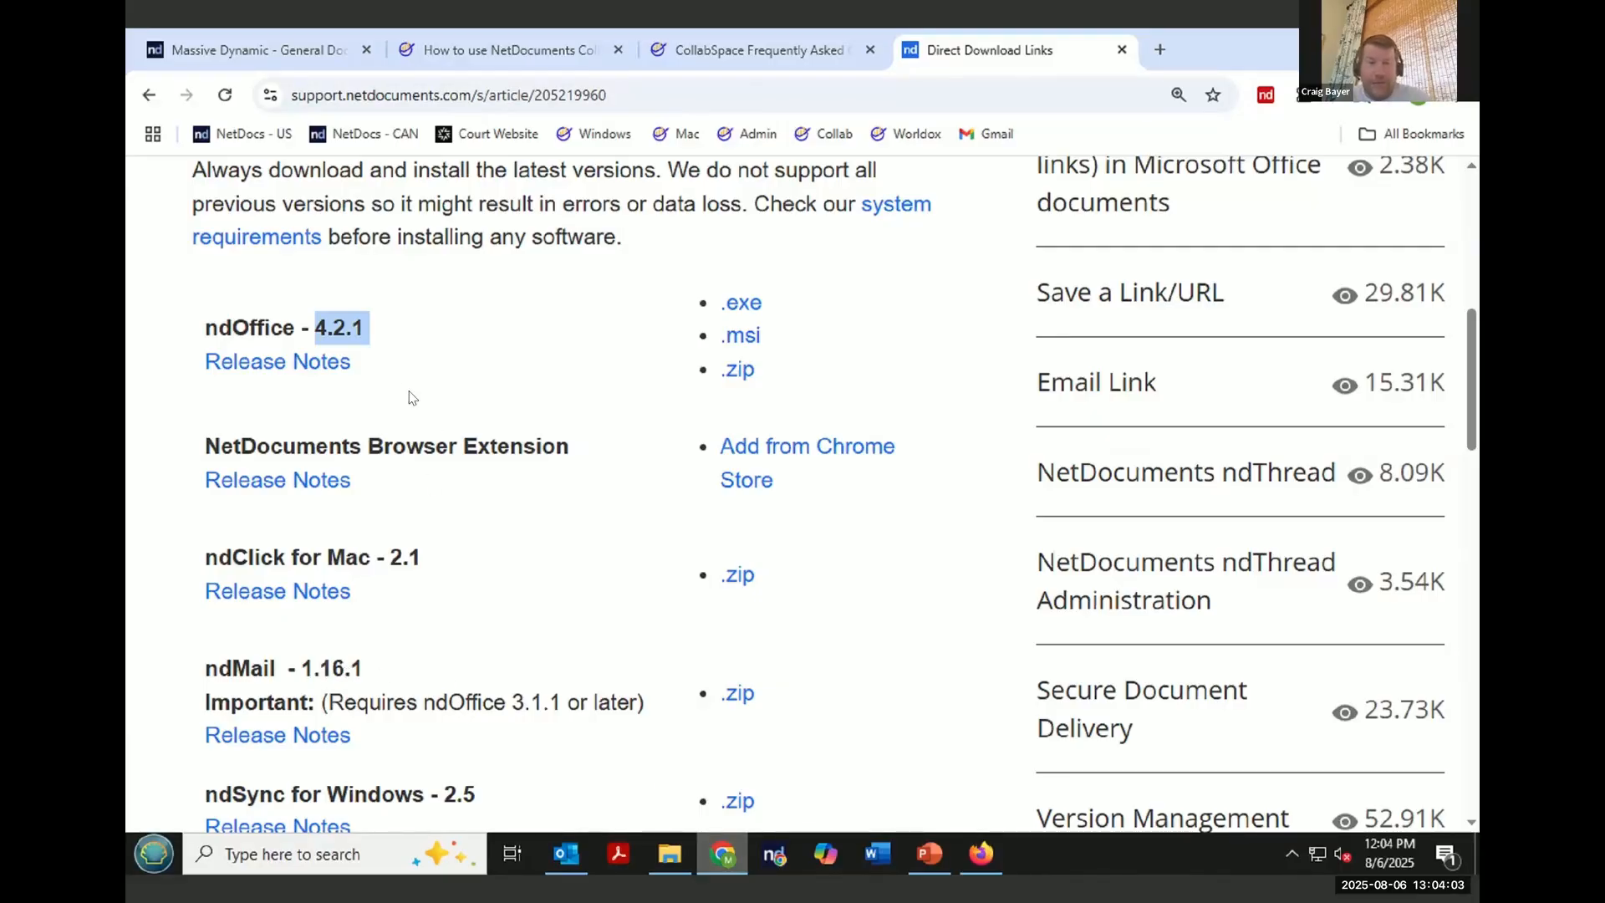
{"action": "left_click", "coordinate": [341, 365]}
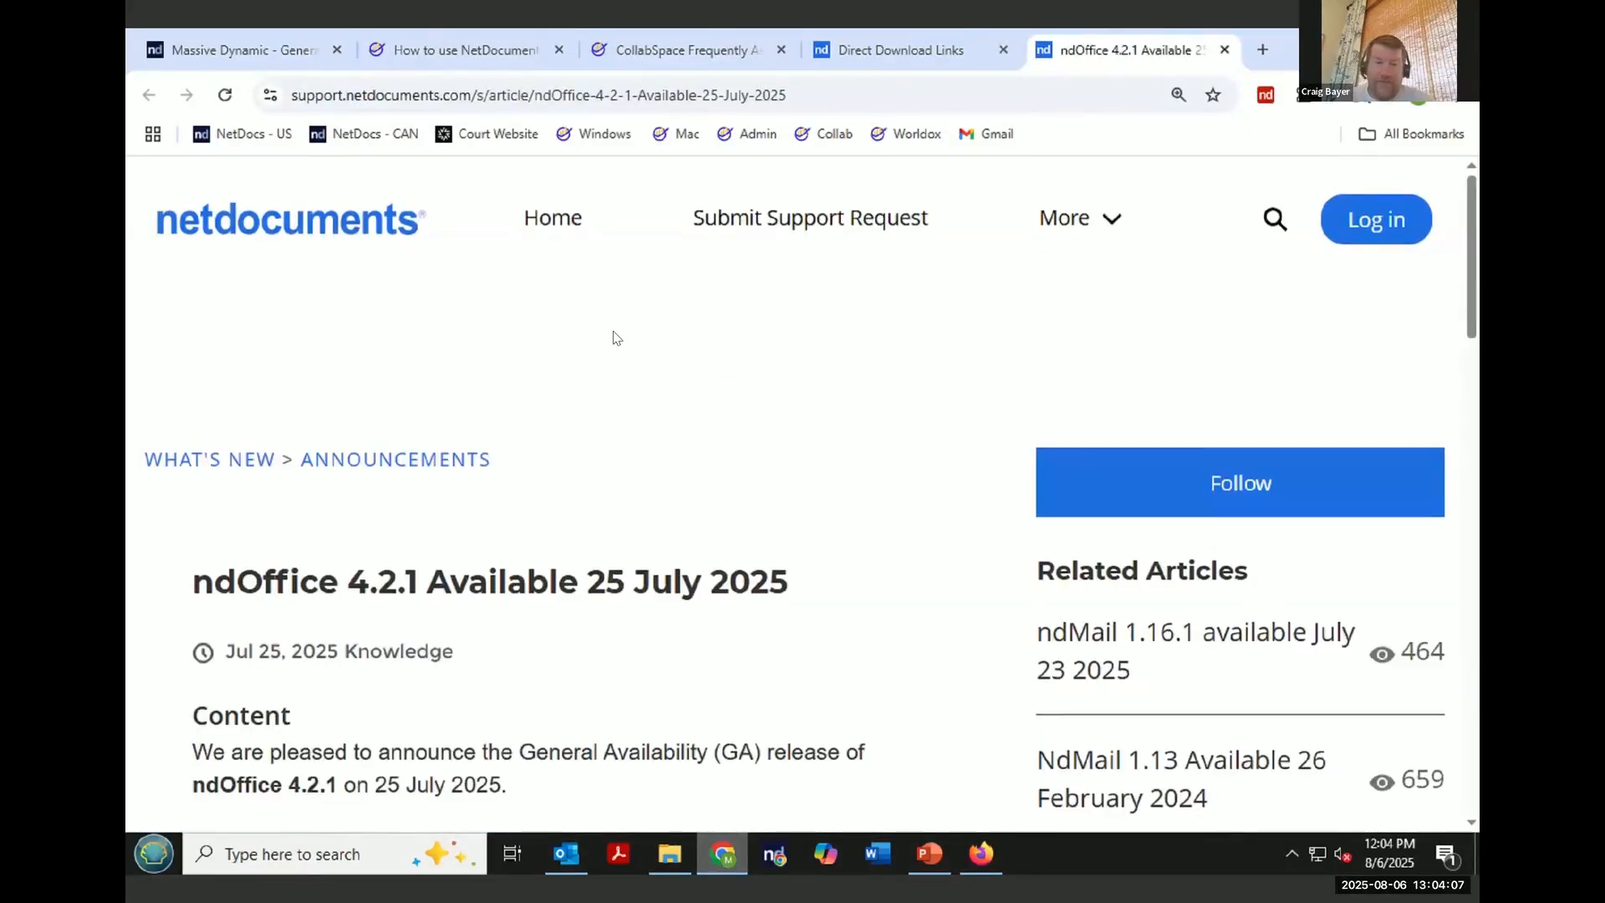
- Read the ndOffice 4.2.1 announcement, highlighting the first fix and scrolling through the download links
{"action": "scroll", "coordinate": [615, 338], "scroll_direction": "down", "scroll_amount": 3}
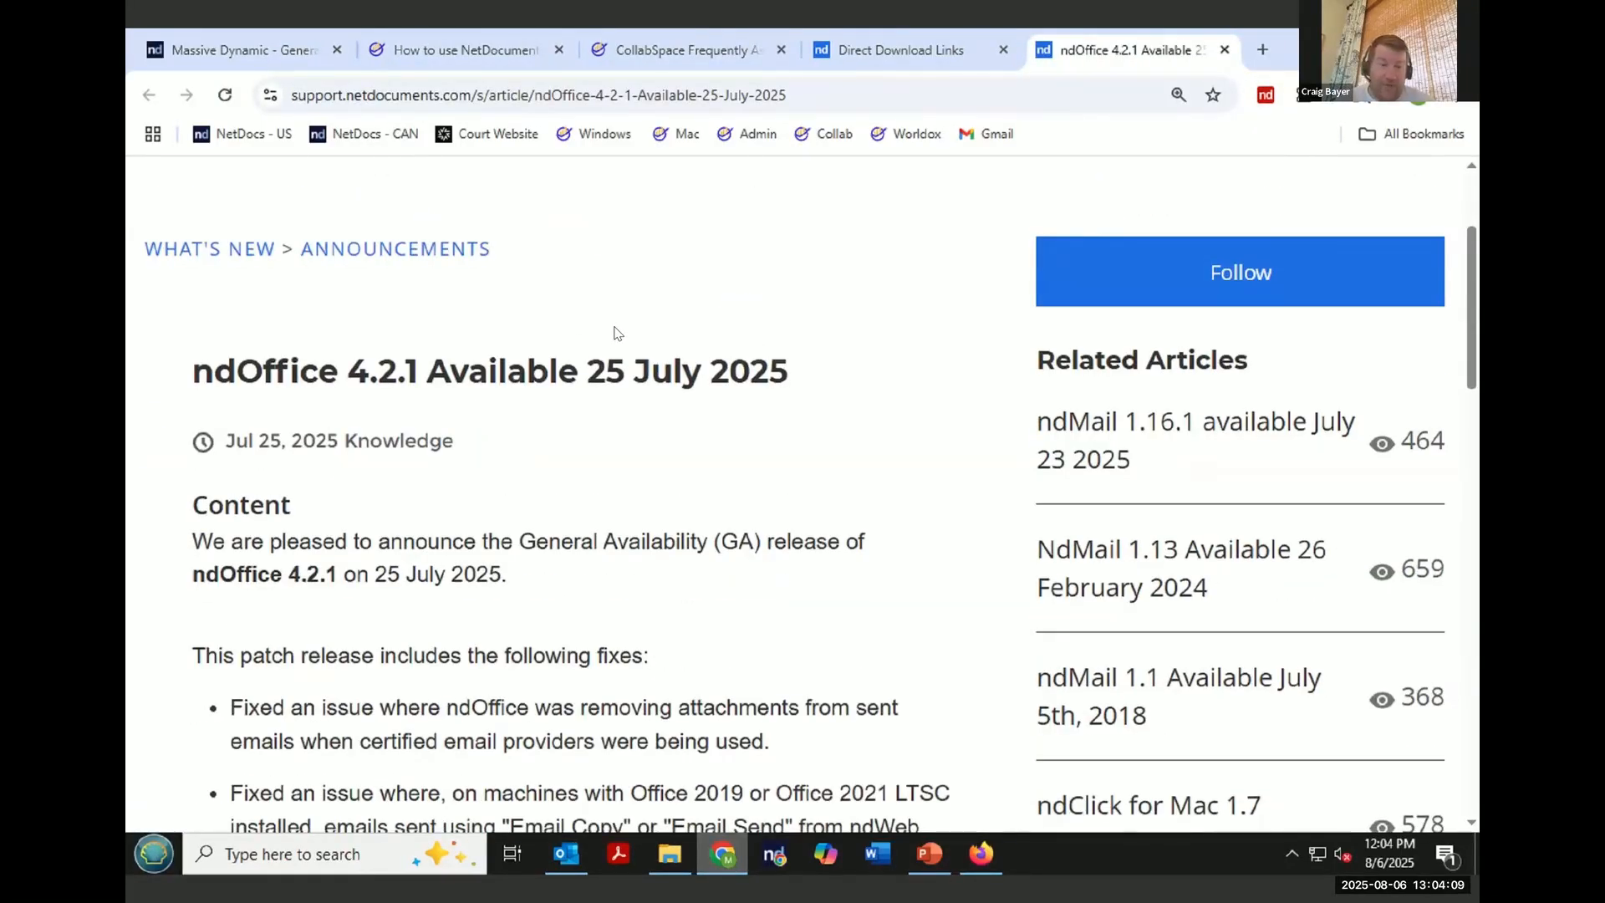
{"action": "scroll", "coordinate": [616, 333], "scroll_direction": "down", "scroll_amount": 3}
{"action": "left_click_drag", "start_coordinate": [775, 532], "coordinate": [232, 486]}
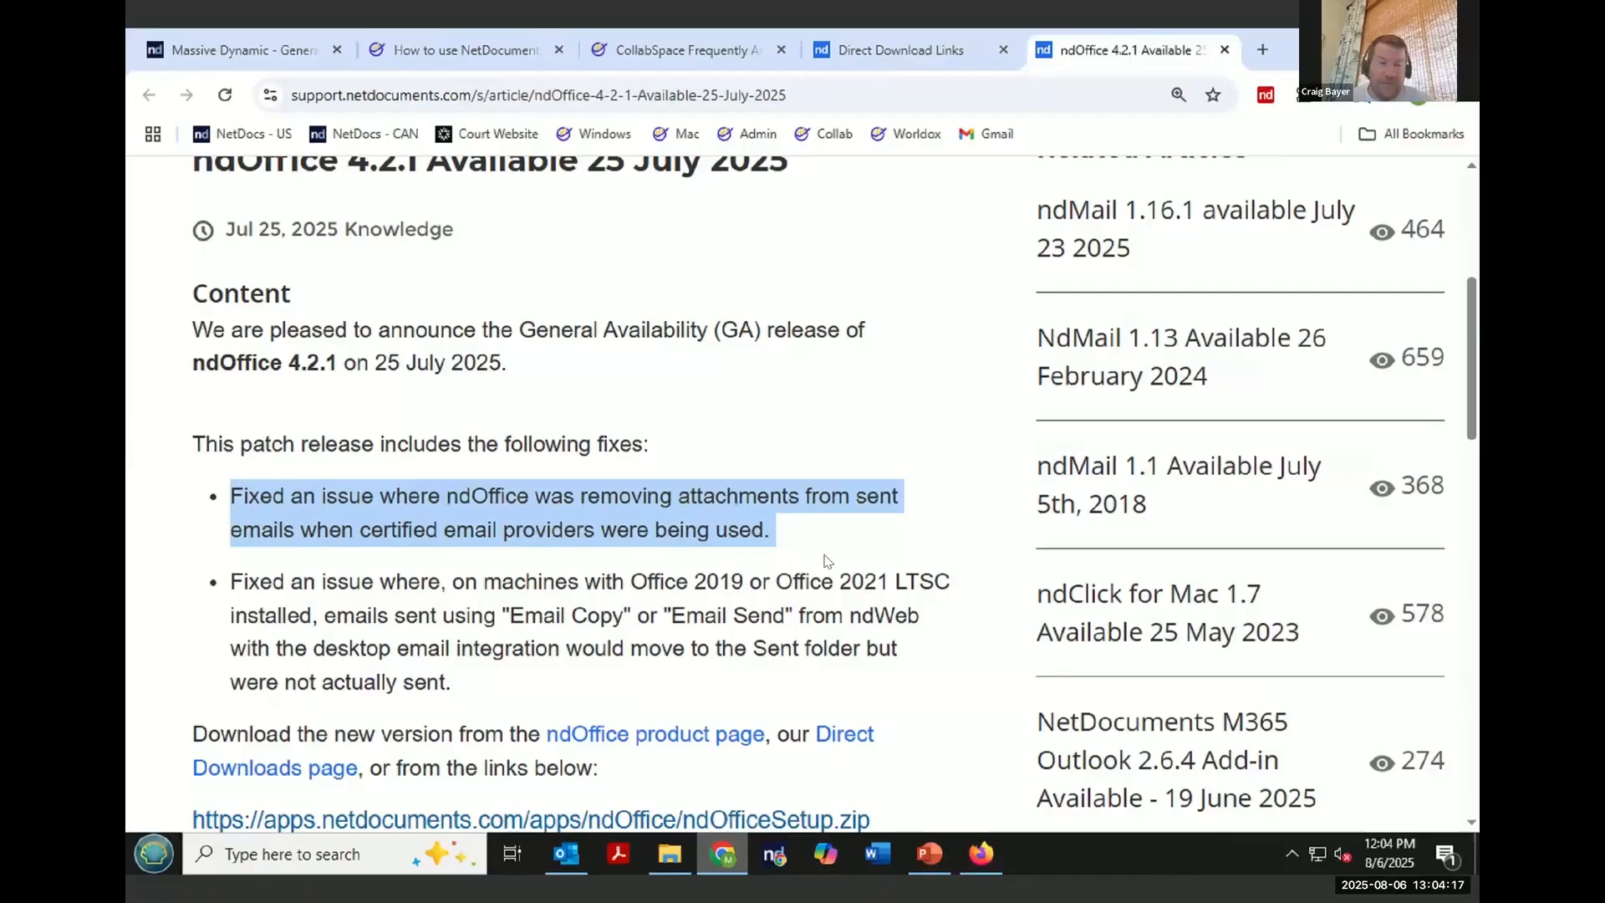
{"action": "left_click", "coordinate": [860, 543]}
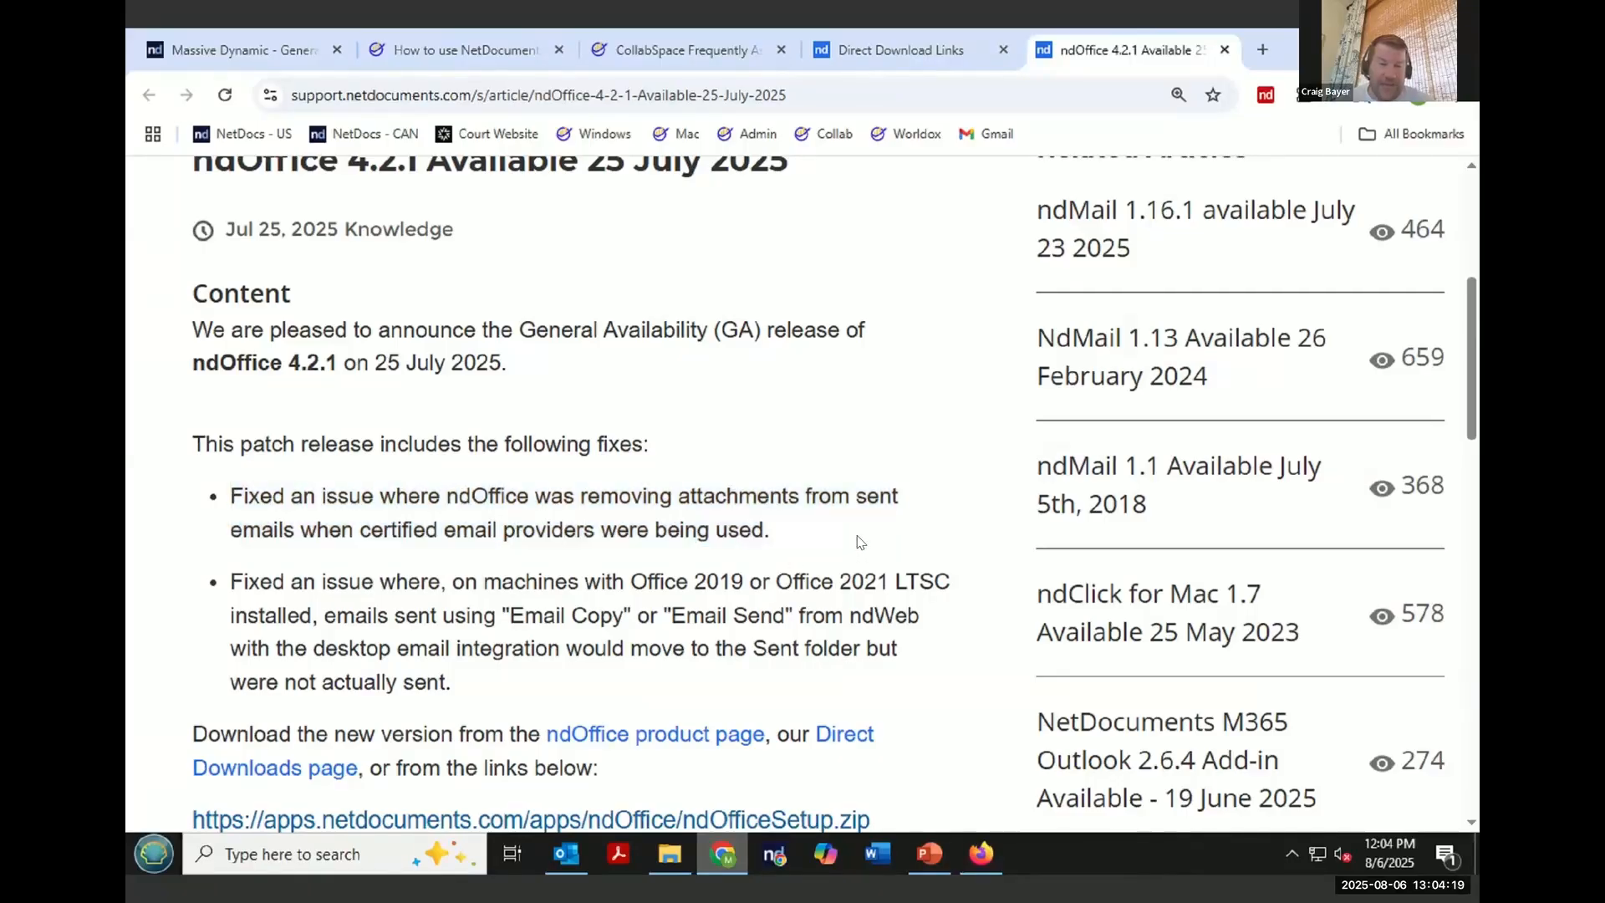
{"action": "scroll", "coordinate": [860, 543], "scroll_direction": "down", "scroll_amount": 1}
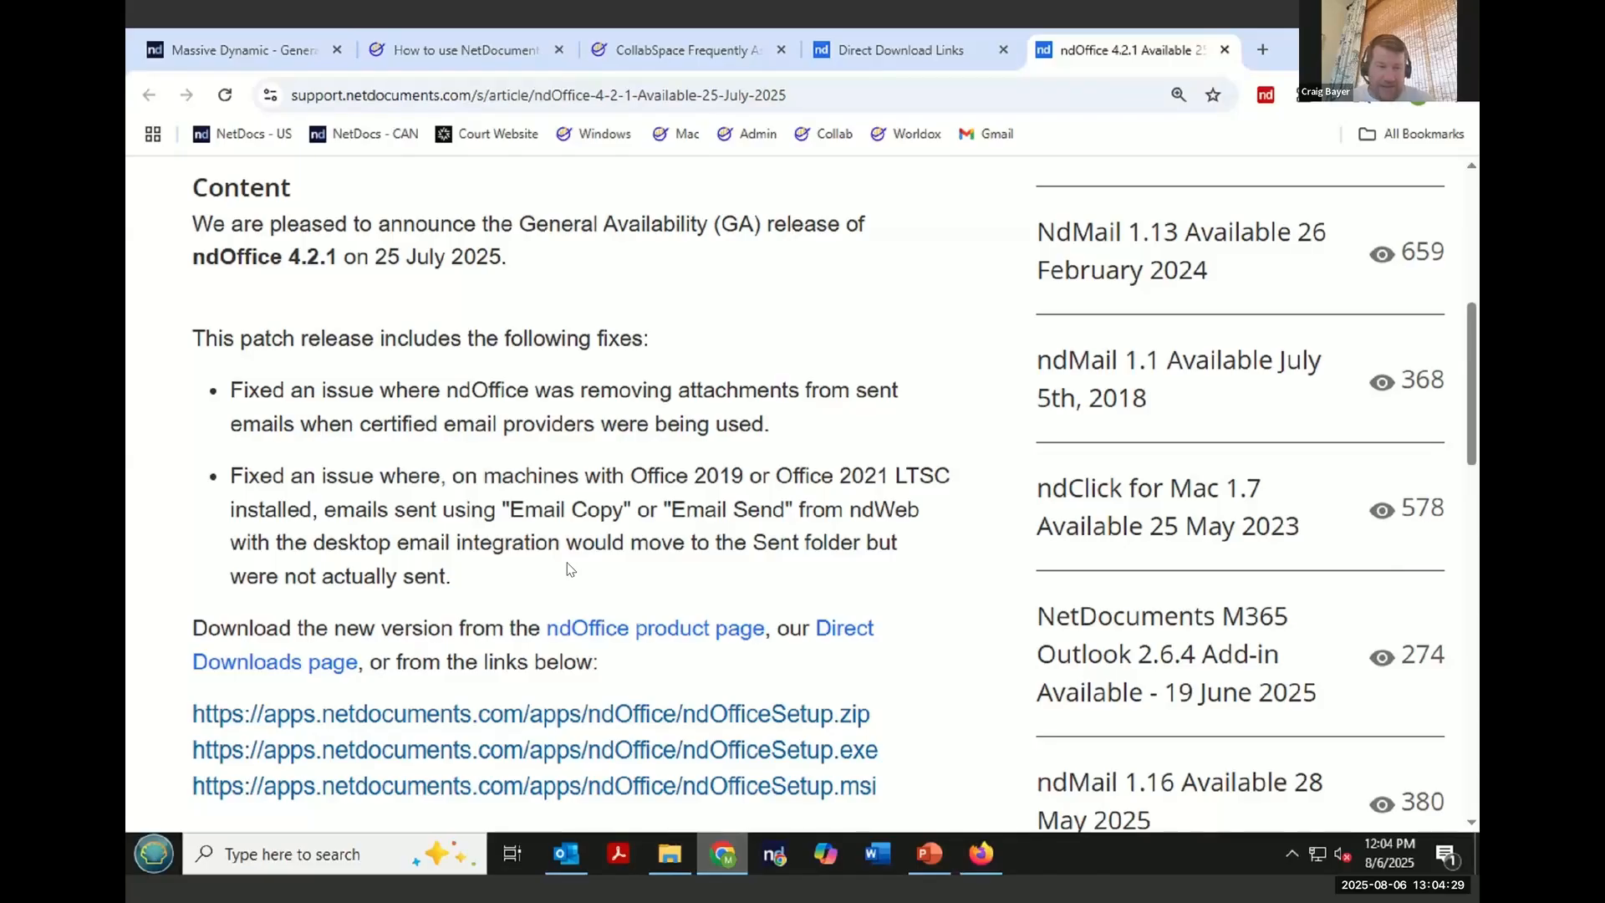
{"action": "scroll", "coordinate": [569, 569], "scroll_direction": "down", "scroll_amount": 4}
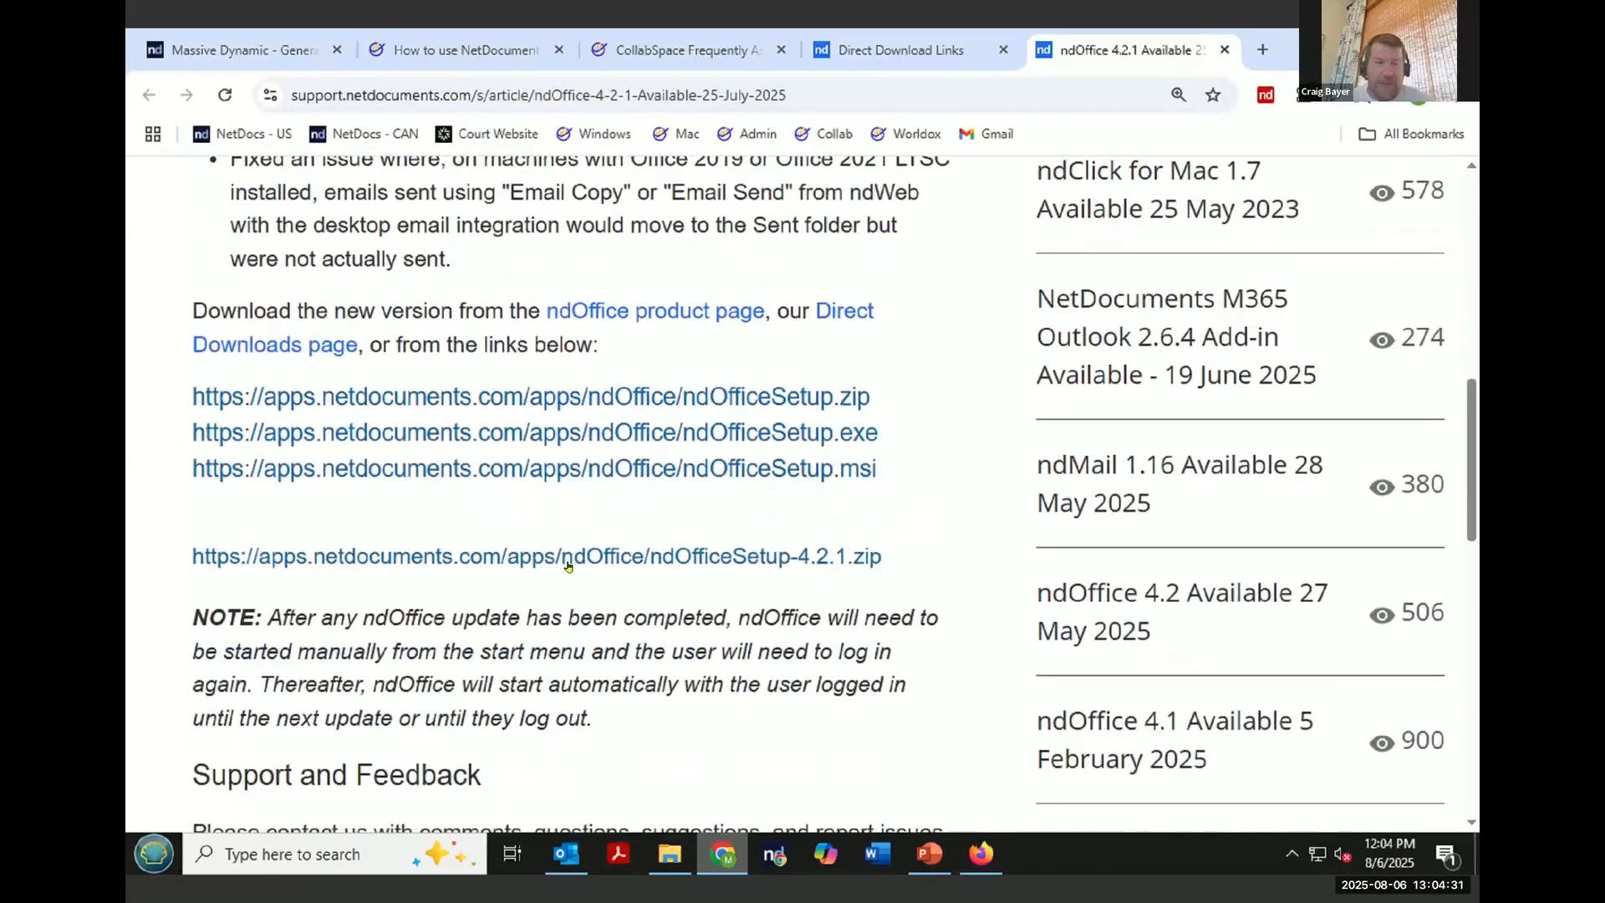
{"action": "scroll", "coordinate": [569, 566], "scroll_direction": "up", "scroll_amount": 5}
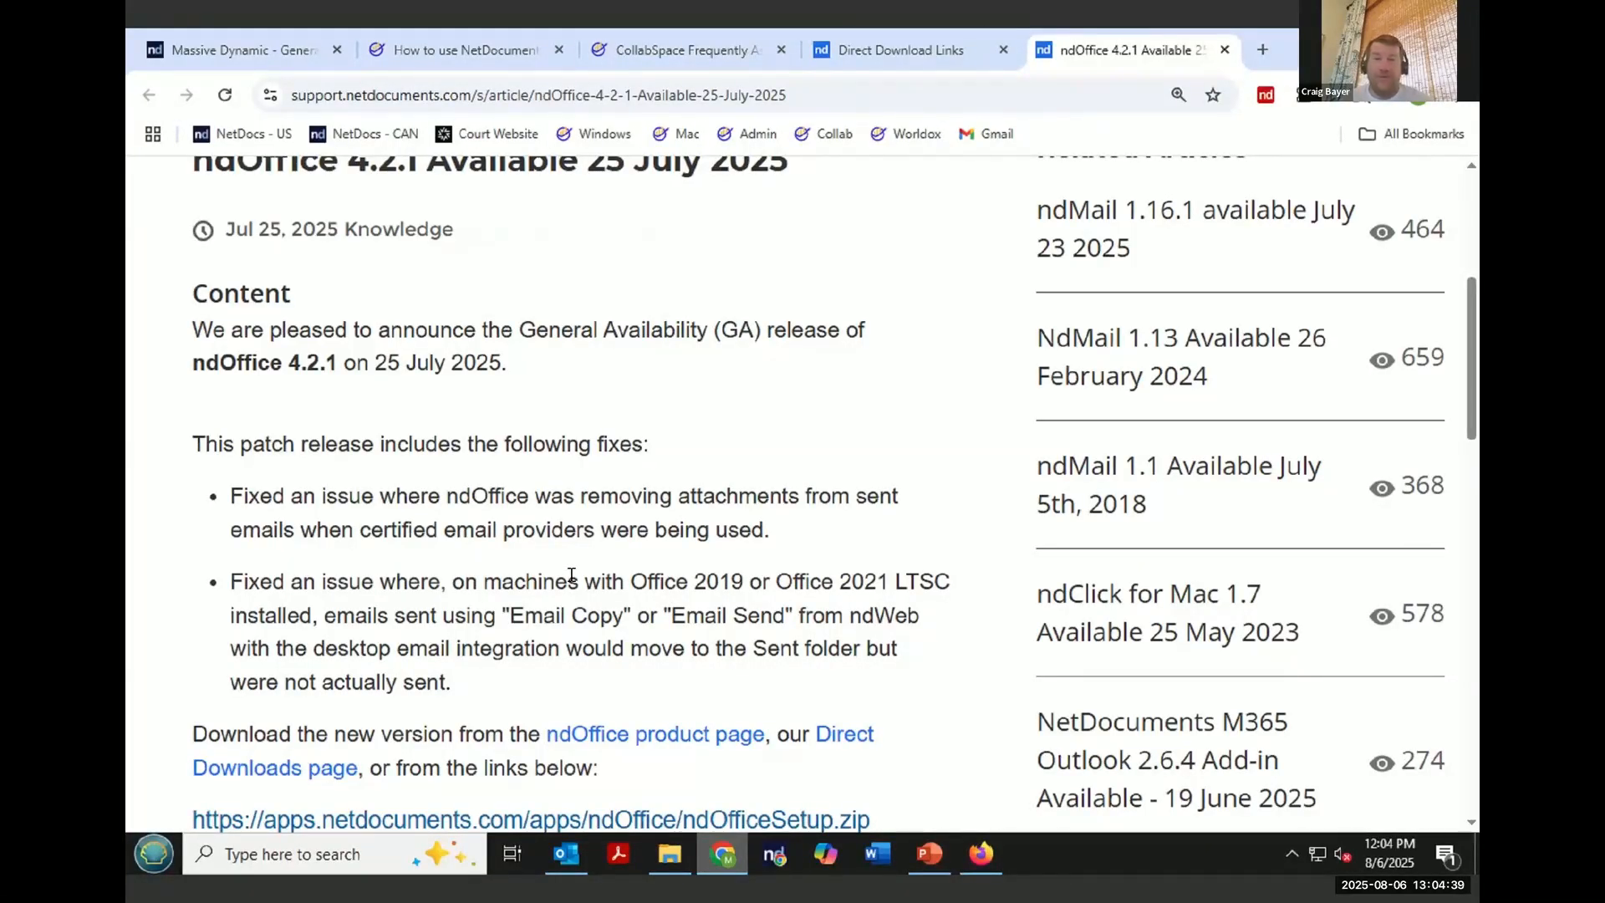
- Go to optiable.com and open its Events page
{"action": "left_click", "coordinate": [800, 93]}
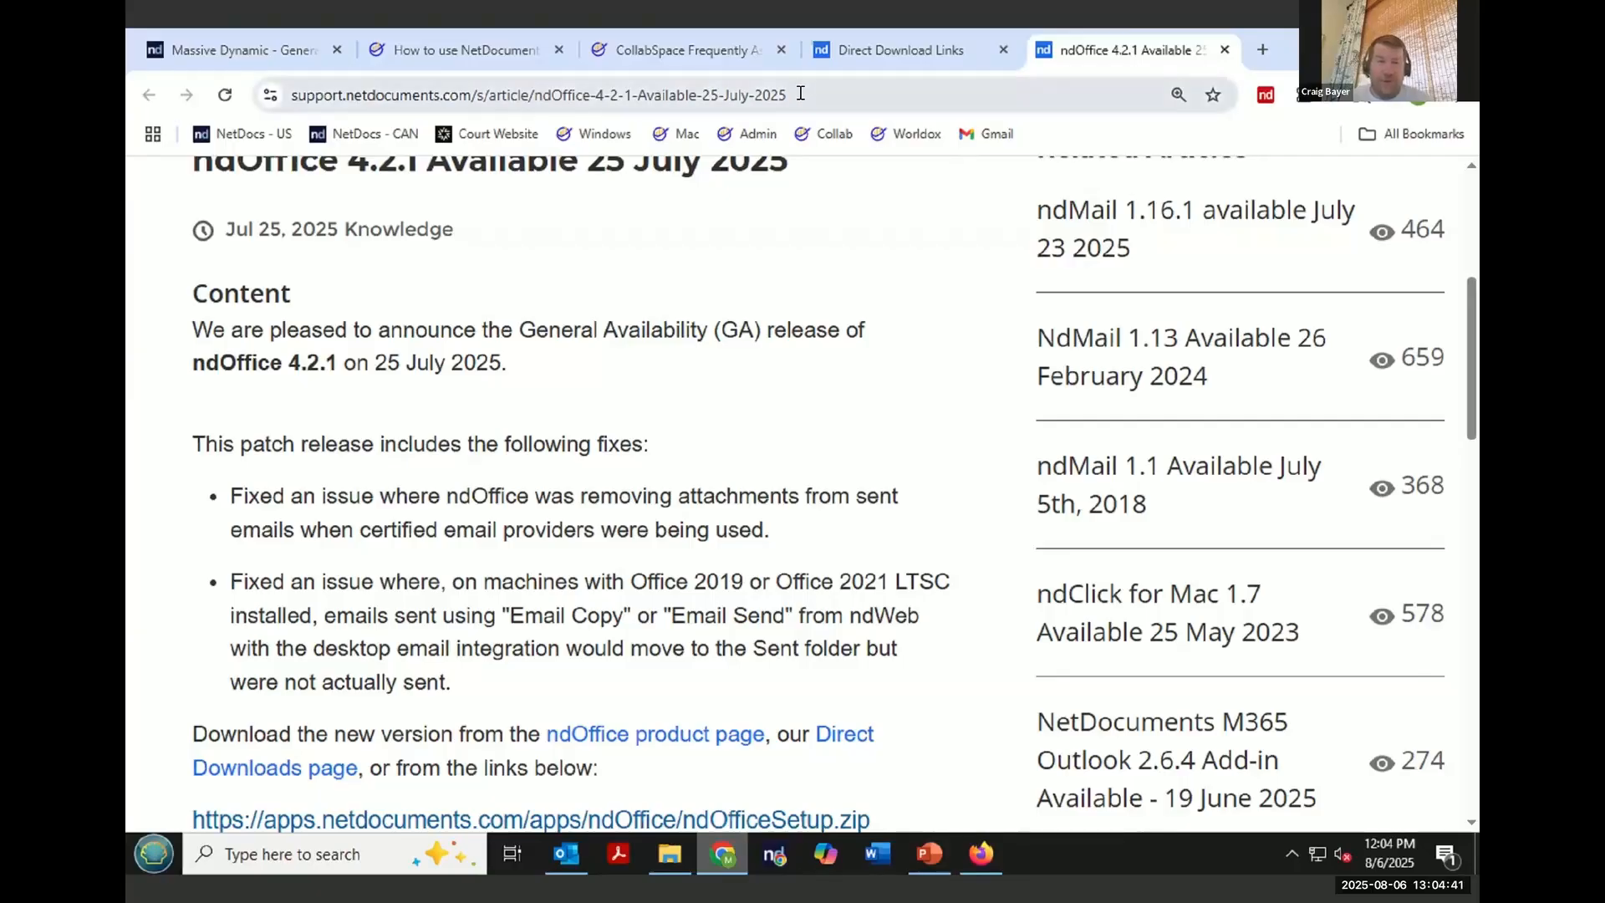
{"action": "type", "text": "optiable.com"}
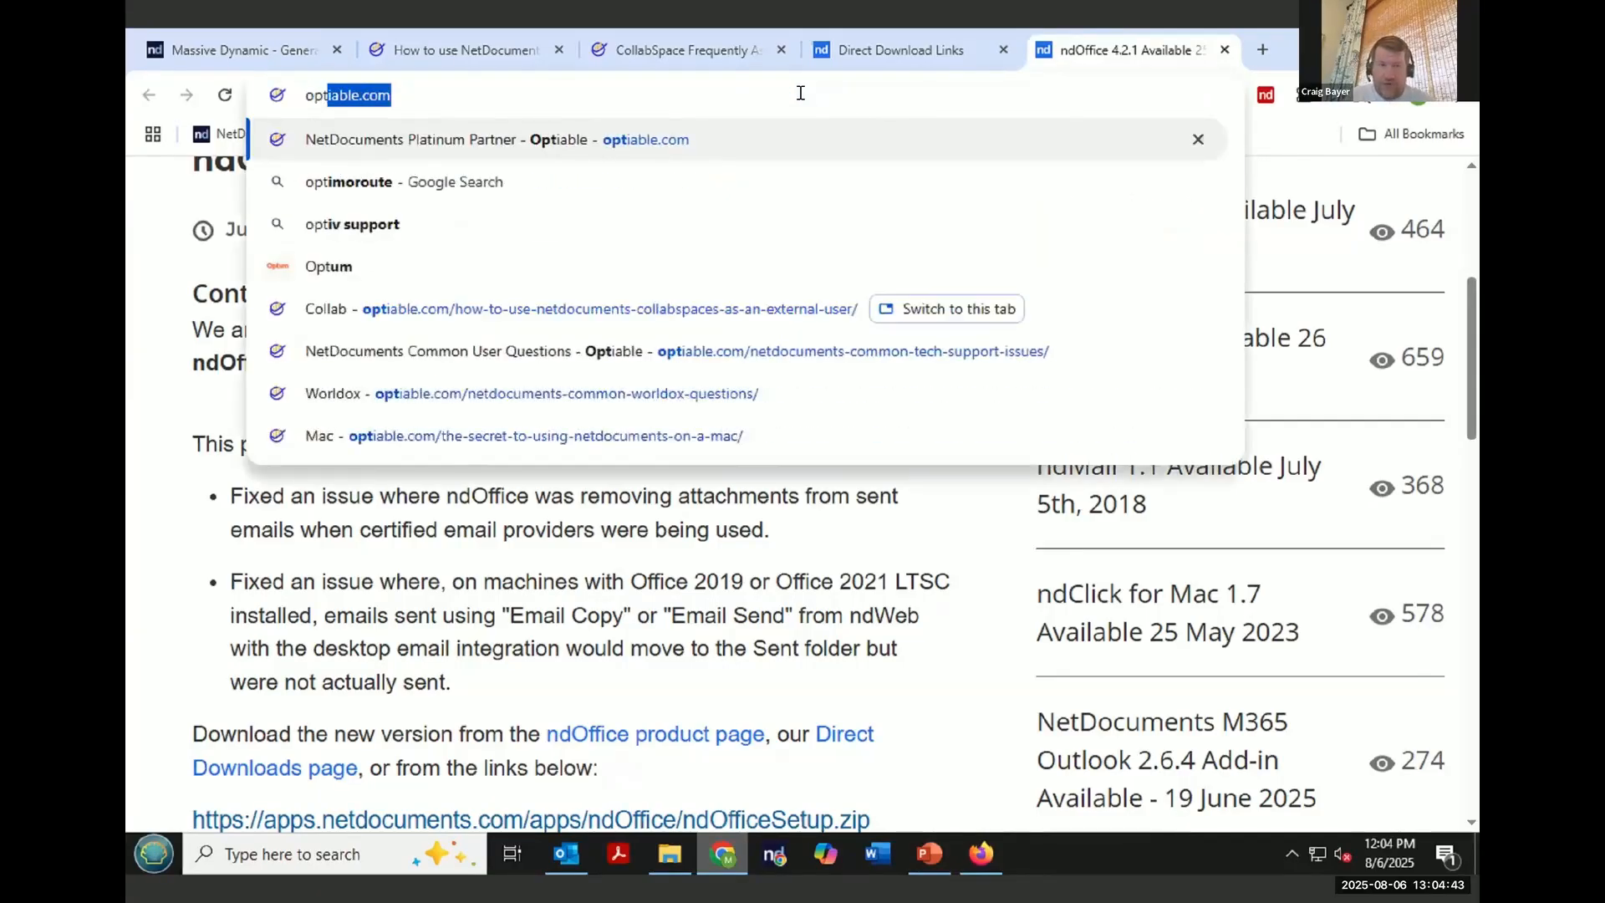
{"action": "key", "text": "Return"}
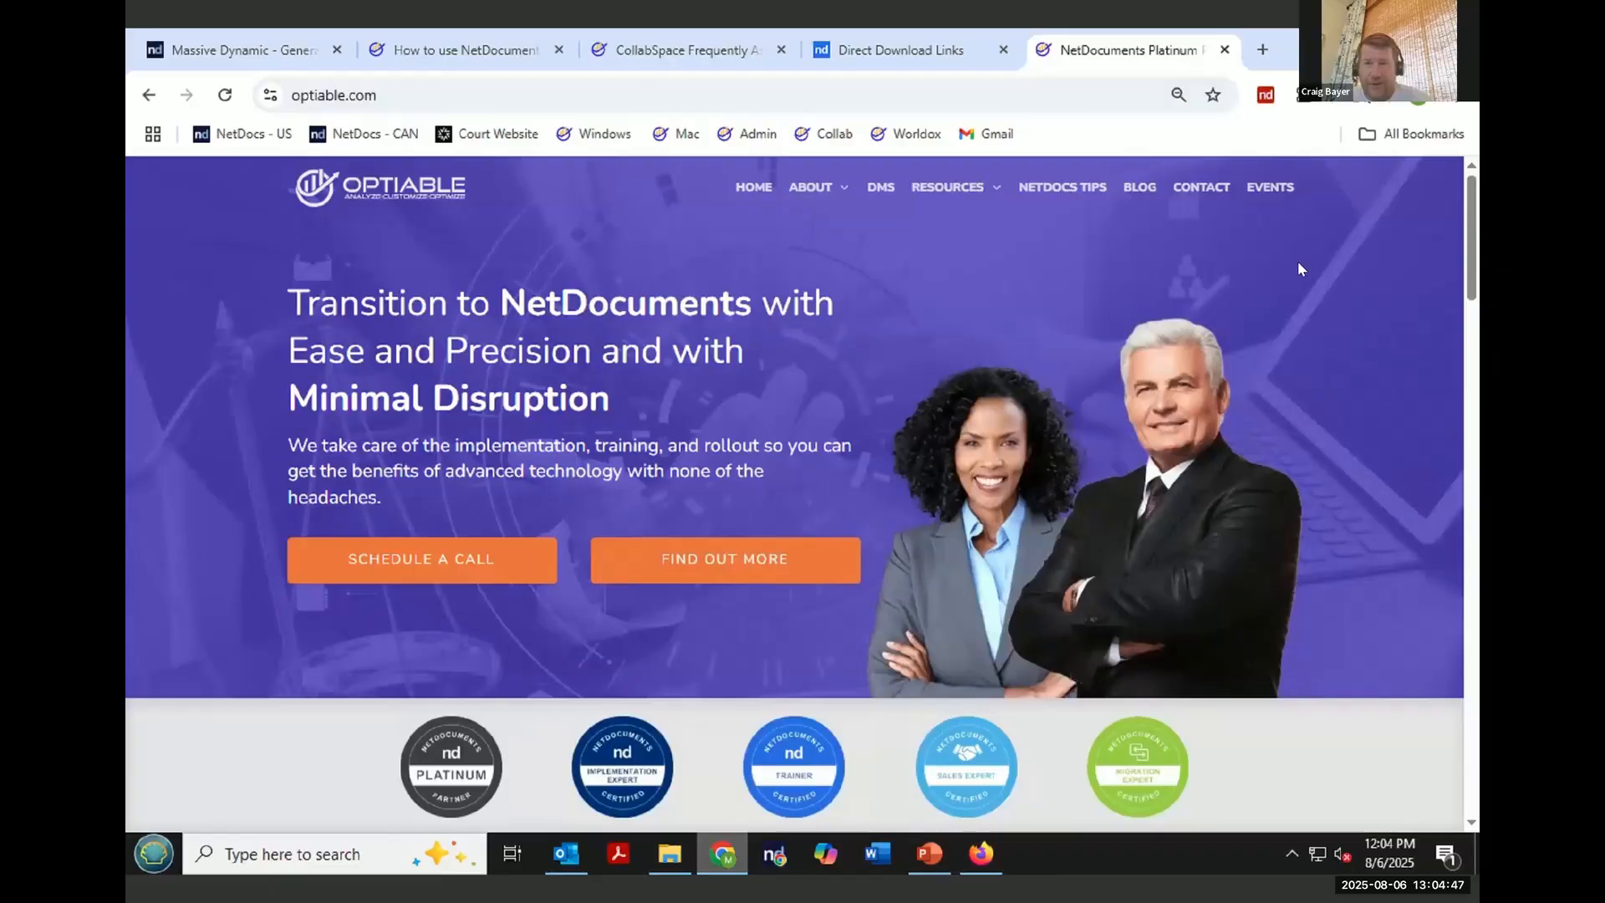
{"action": "left_click", "coordinate": [1278, 188]}
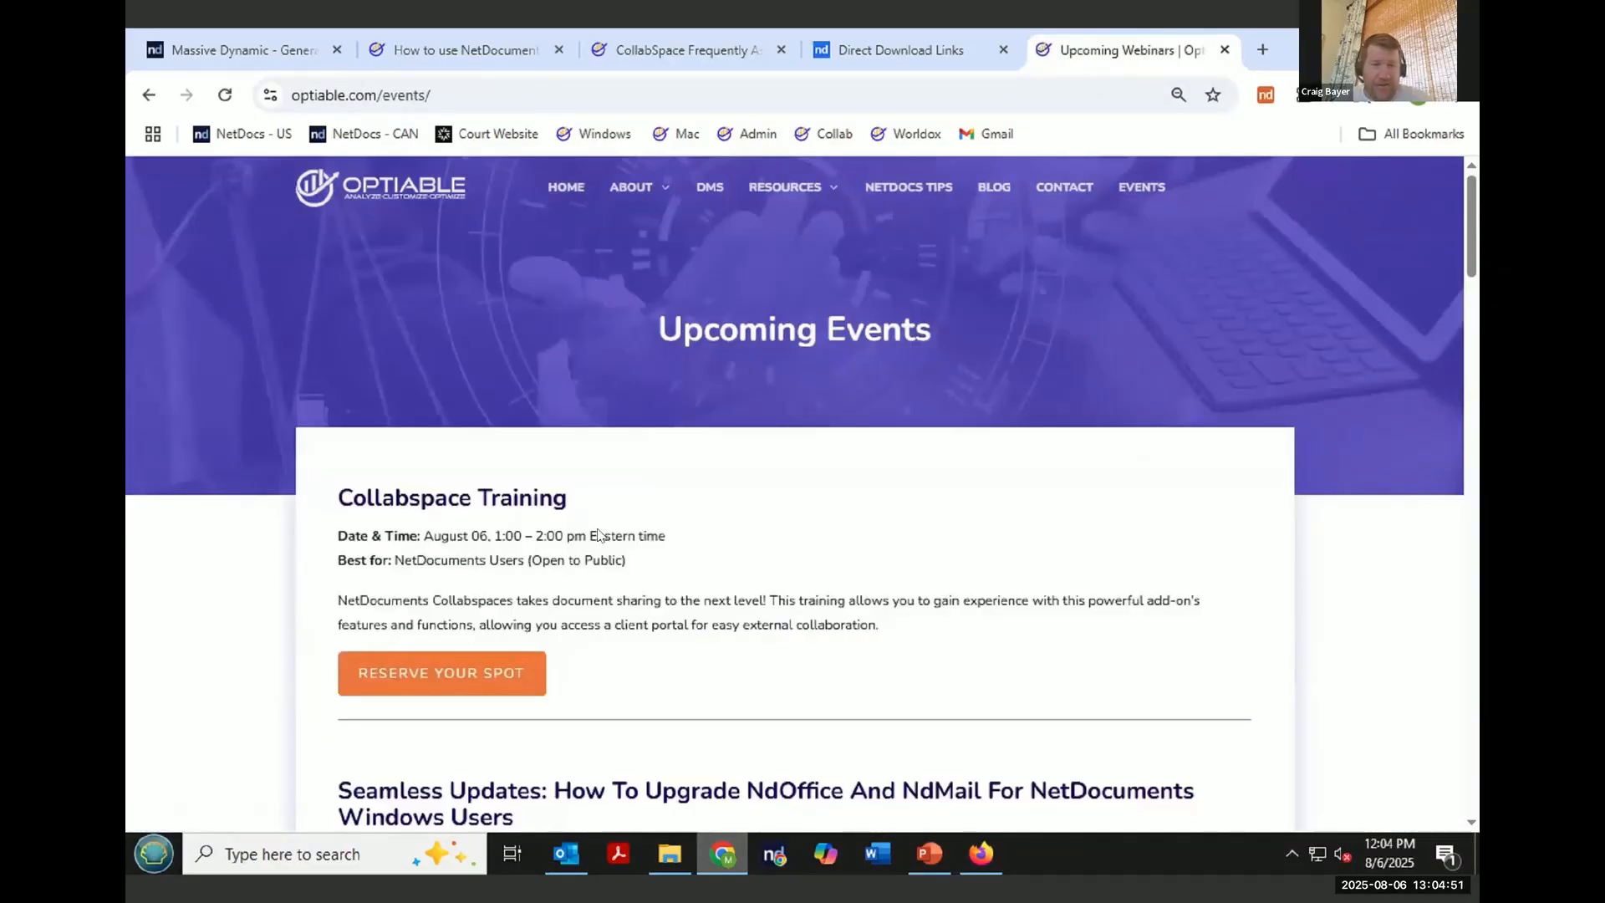
- Scroll through the list of upcoming events on the Events page
{"action": "scroll", "coordinate": [627, 535], "scroll_direction": "down", "scroll_amount": 3}
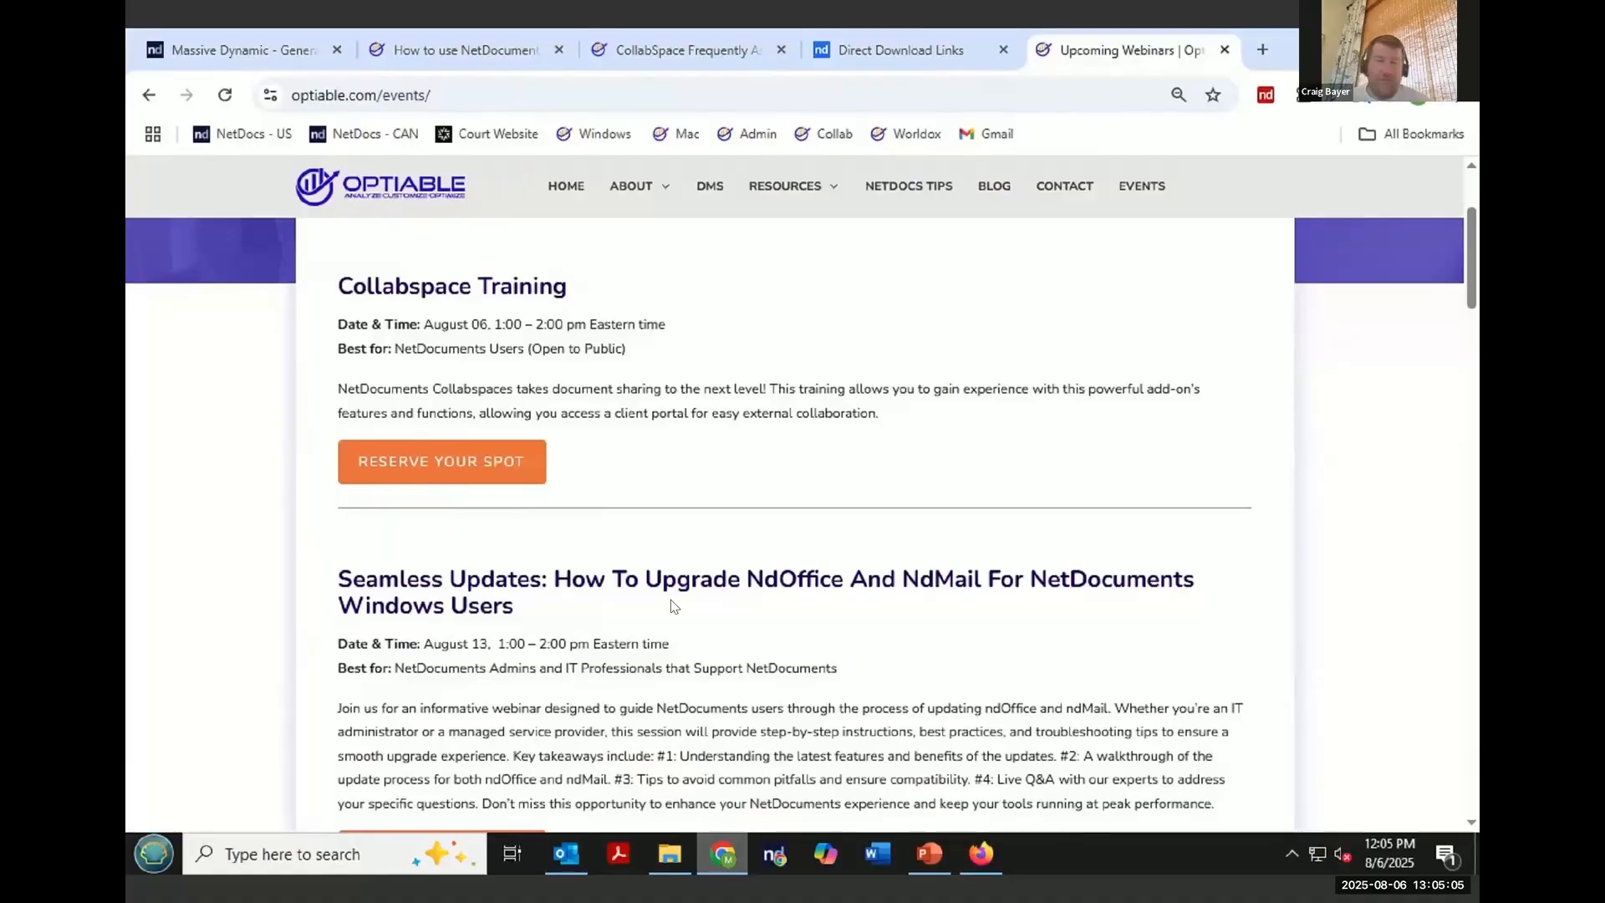
{"action": "scroll", "coordinate": [675, 605], "scroll_direction": "down", "scroll_amount": 1}
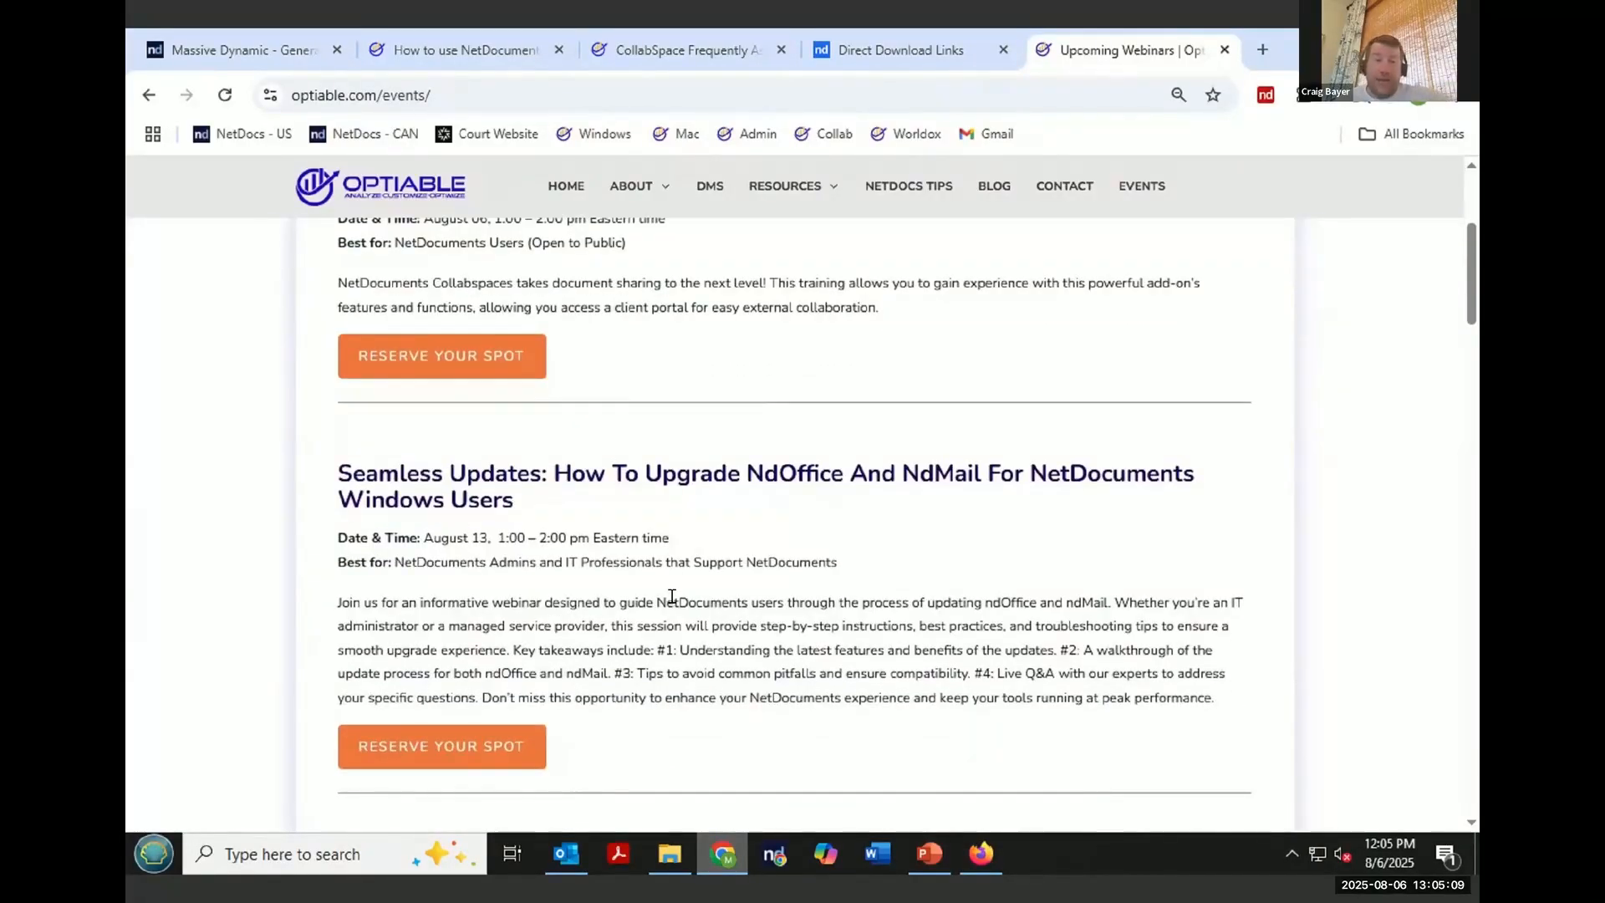
{"action": "scroll", "coordinate": [672, 596], "scroll_direction": "down", "scroll_amount": 3}
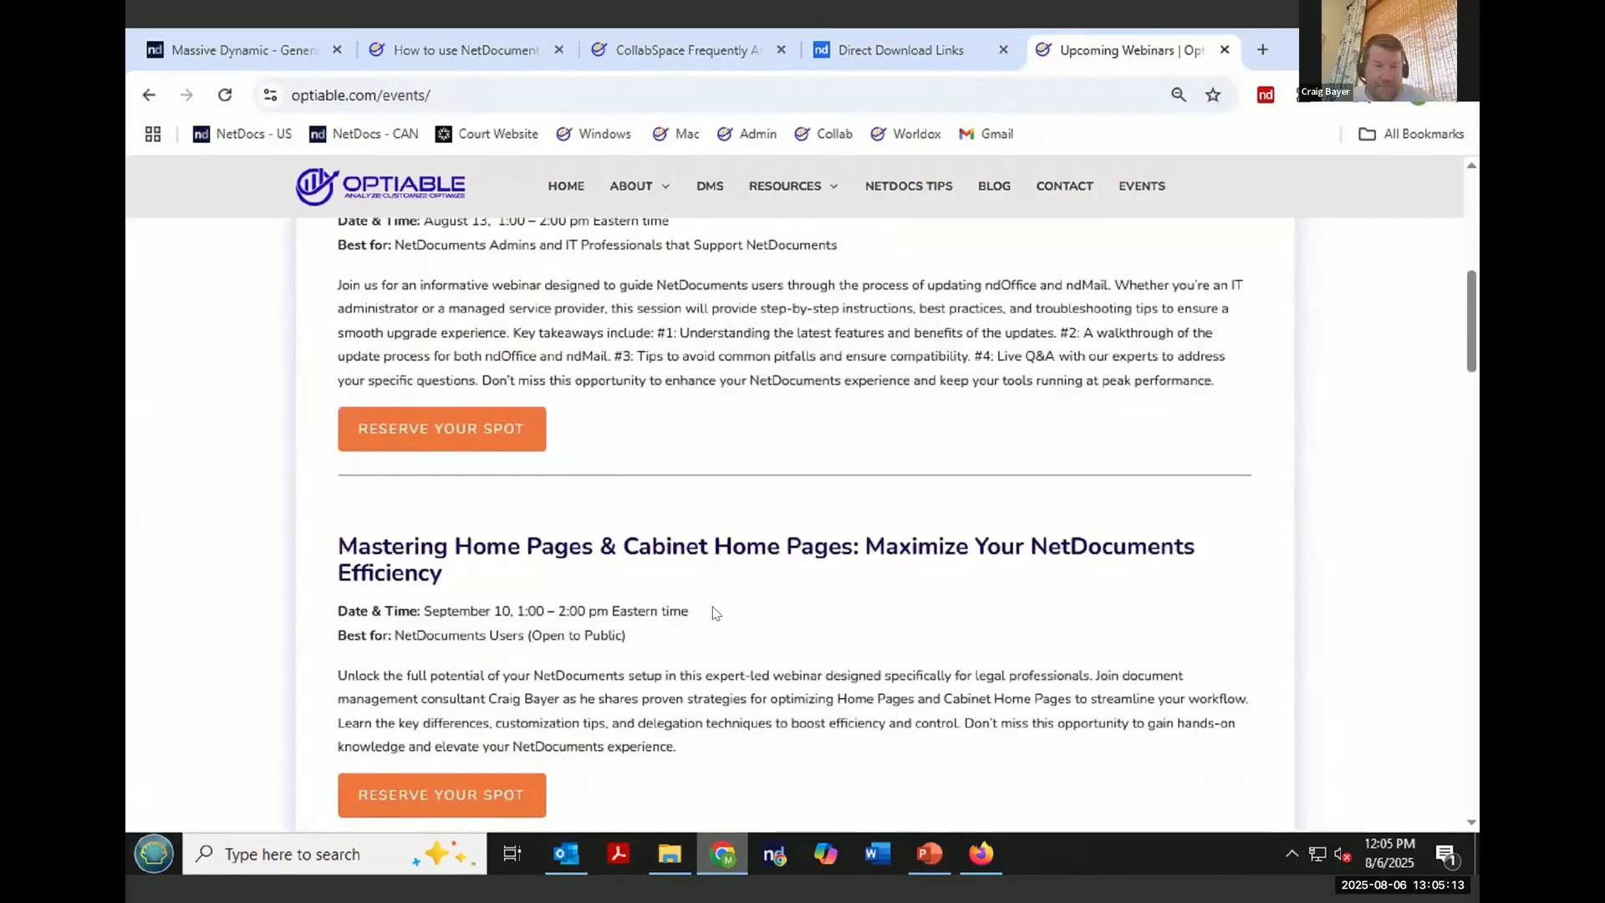
{"action": "scroll", "coordinate": [715, 610], "scroll_direction": "up", "scroll_amount": 3}
{"action": "scroll", "coordinate": [518, 563], "scroll_direction": "down", "scroll_amount": 2}
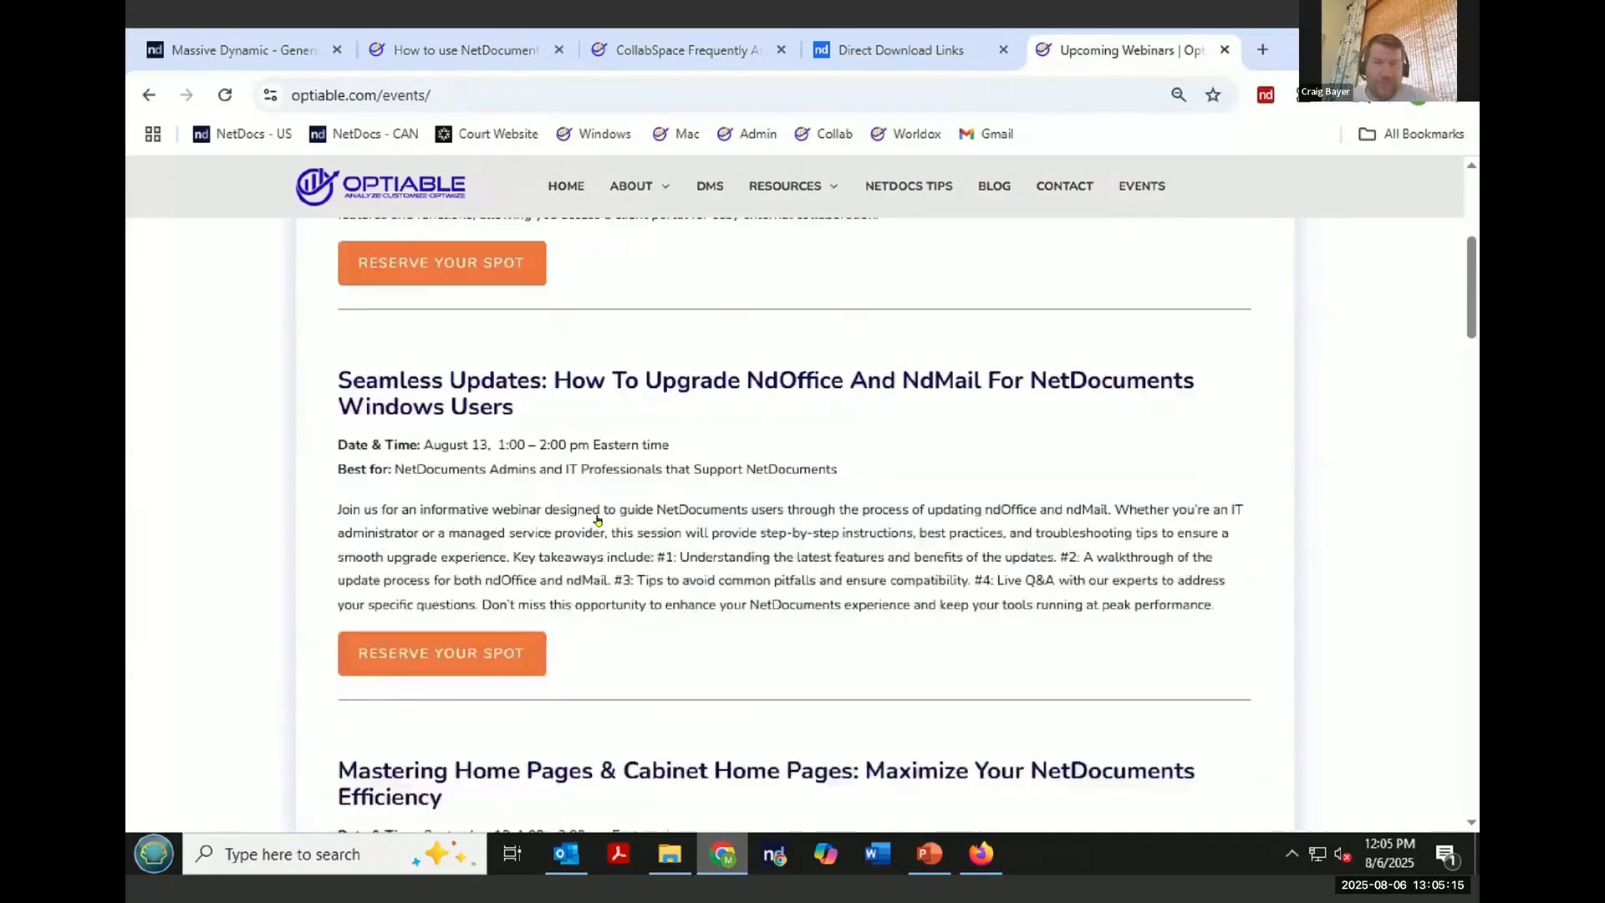
{"action": "scroll", "coordinate": [637, 661], "scroll_direction": "down", "scroll_amount": 2}
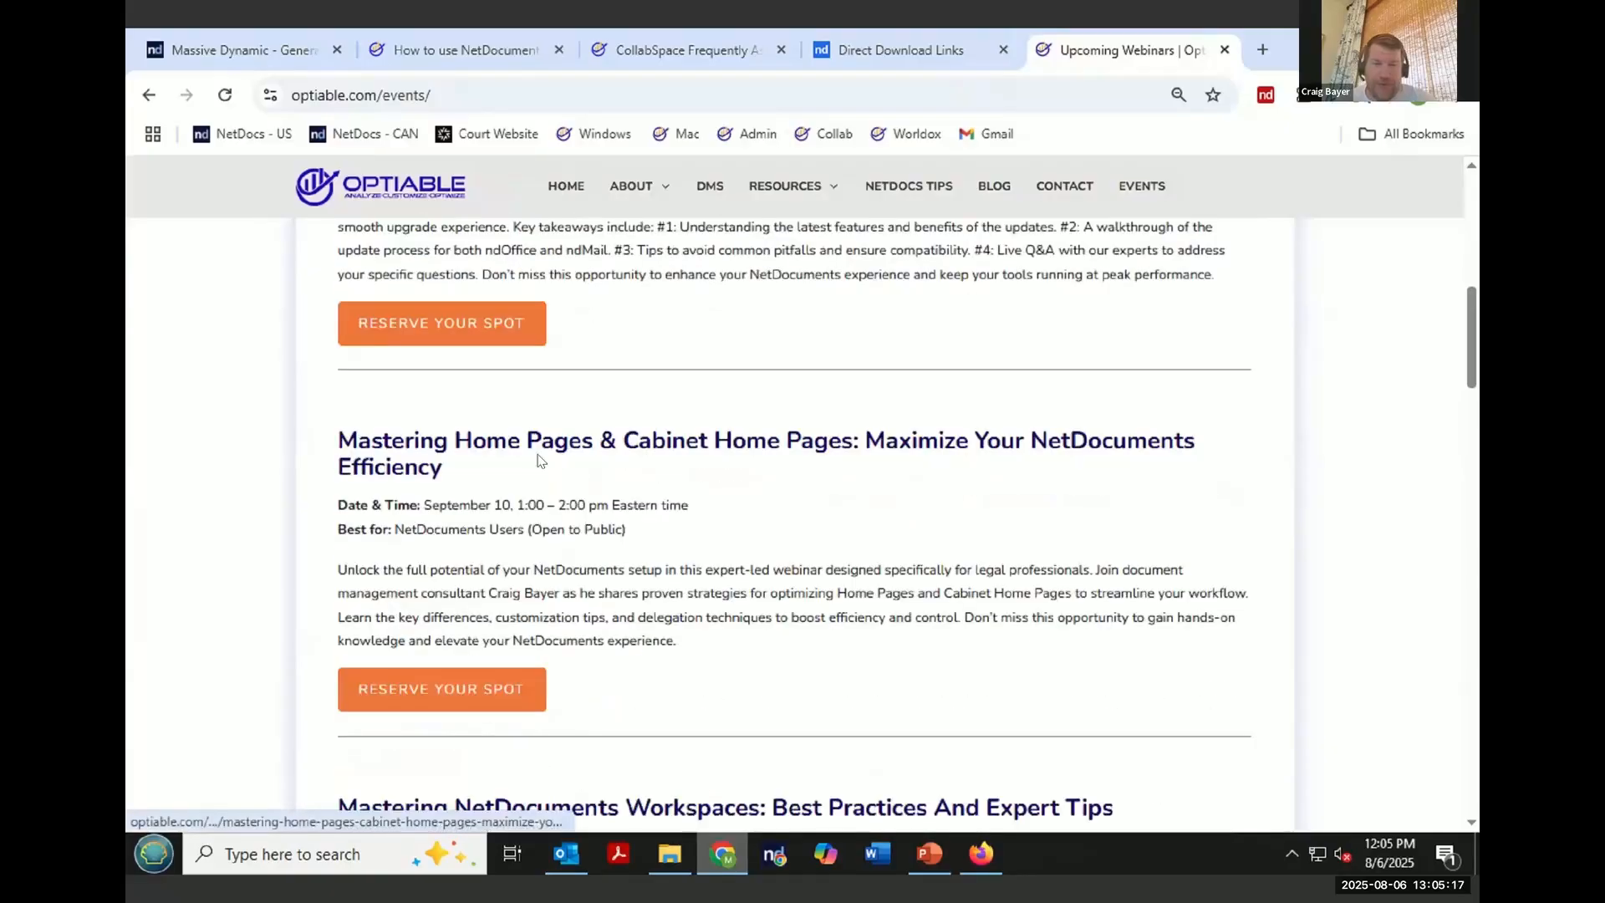
{"action": "scroll", "coordinate": [567, 498], "scroll_direction": "down", "scroll_amount": 2}
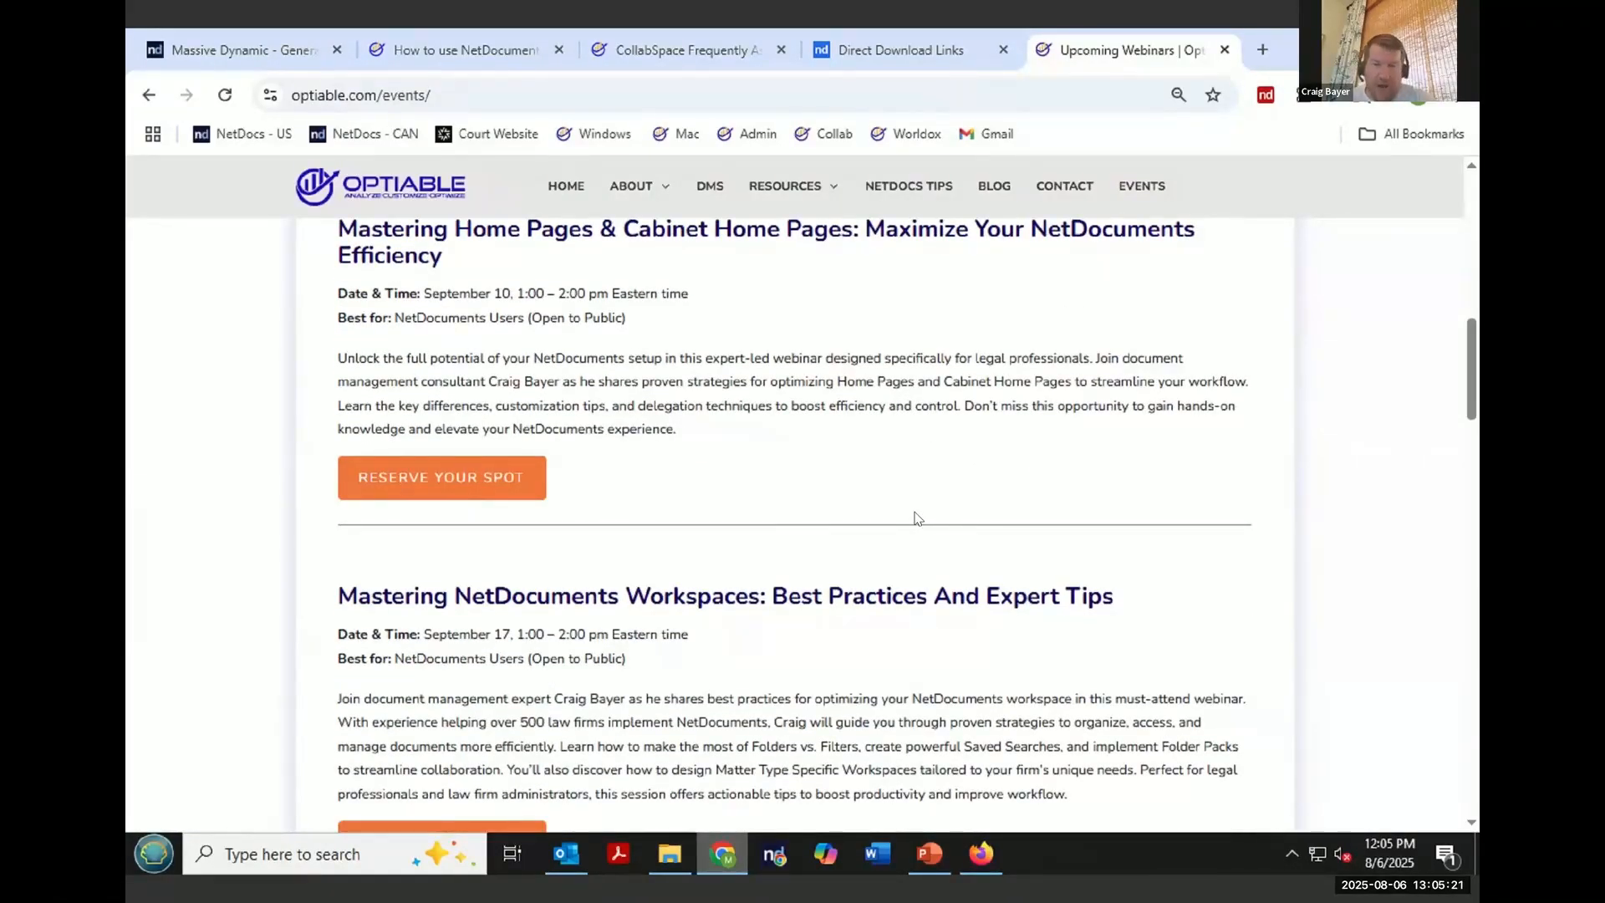
{"action": "scroll", "coordinate": [914, 519], "scroll_direction": "down", "scroll_amount": 1}
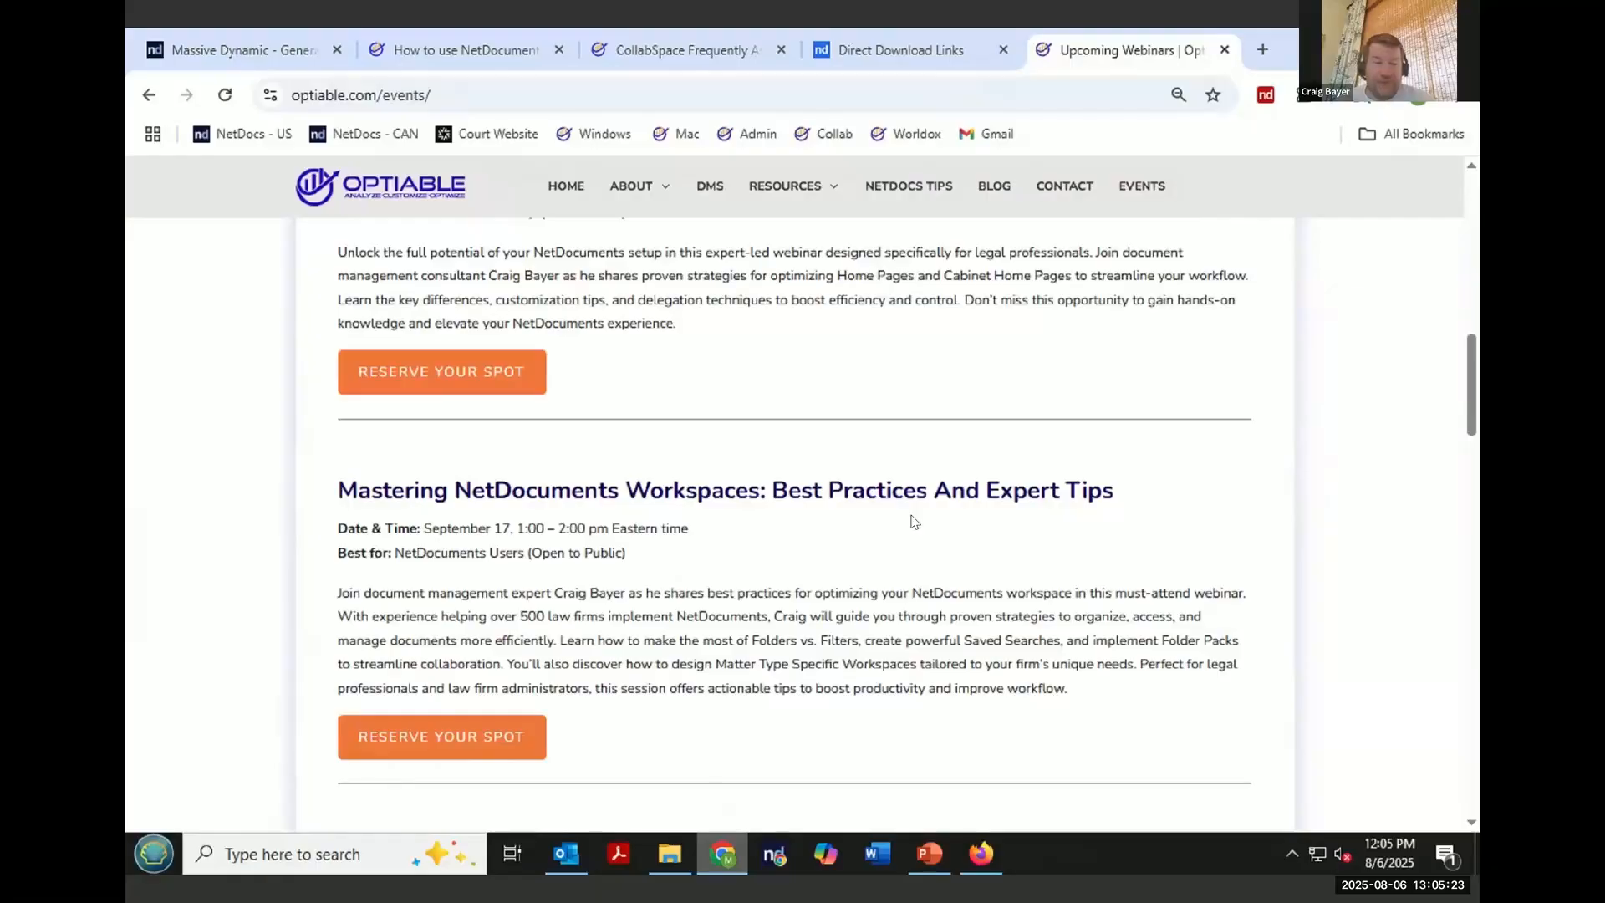
{"action": "scroll", "coordinate": [915, 521], "scroll_direction": "down", "scroll_amount": 4}
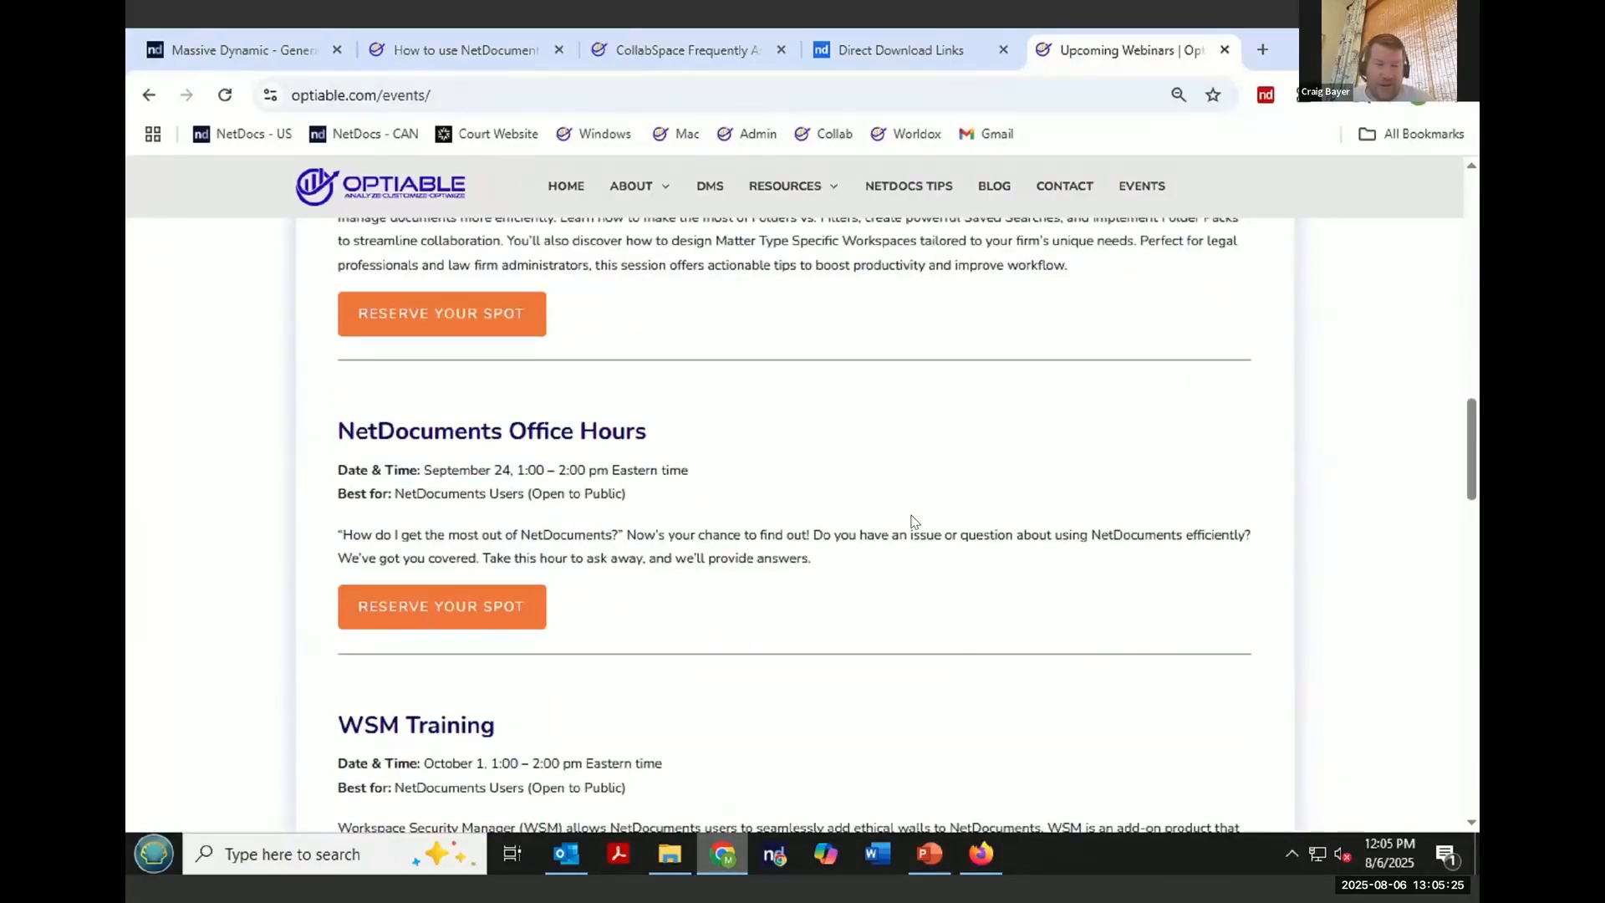
{"action": "scroll", "coordinate": [915, 519], "scroll_direction": "down", "scroll_amount": 1}
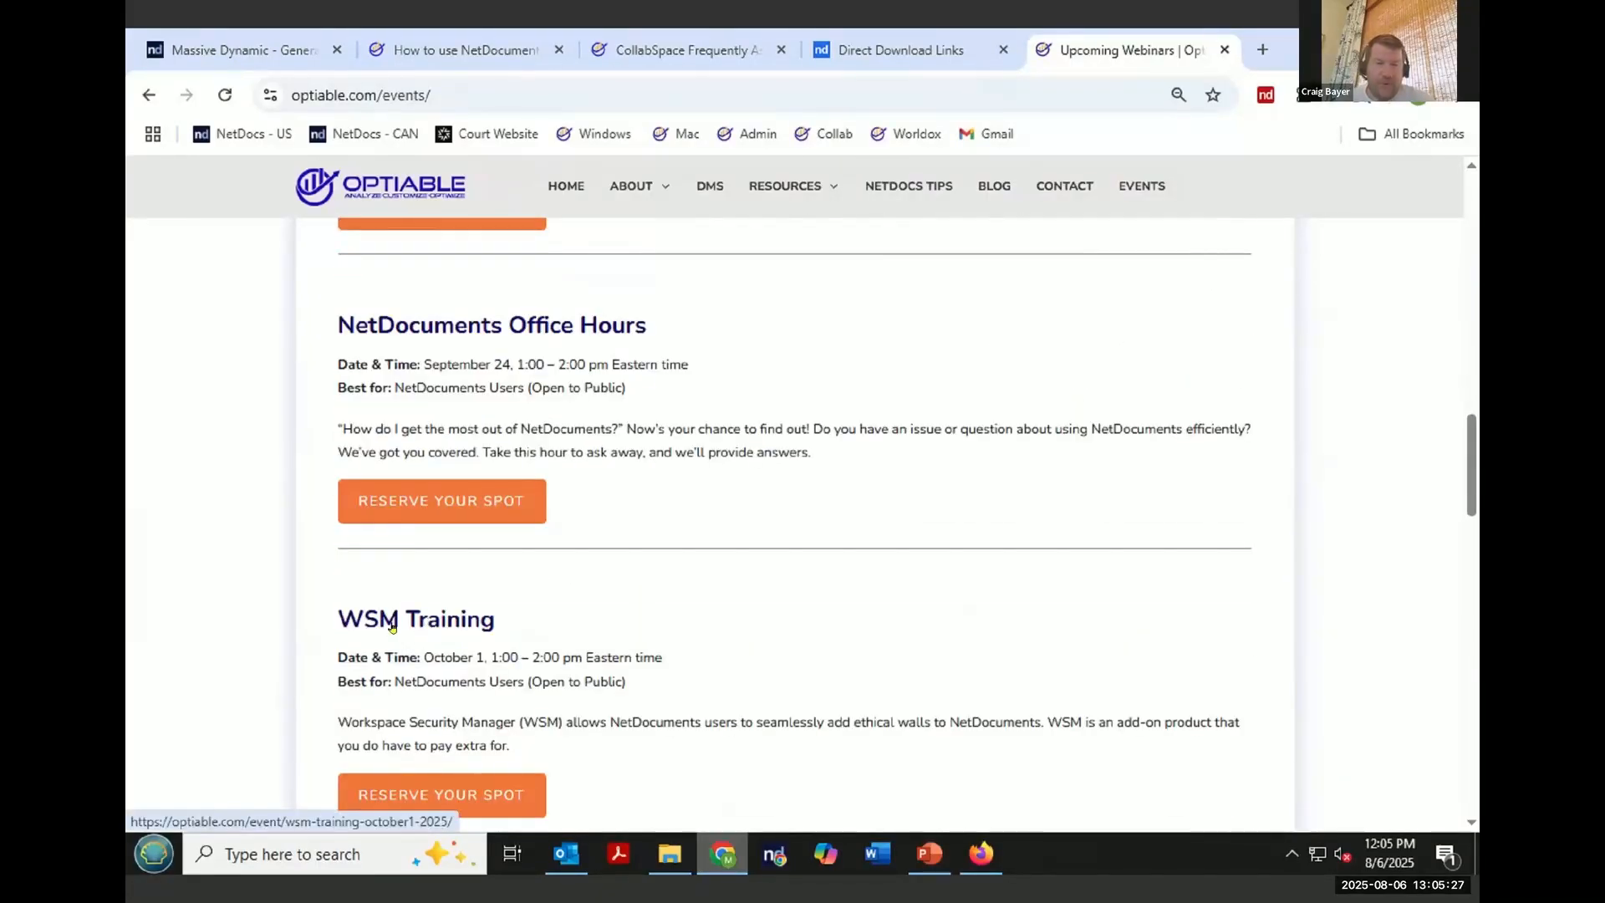
{"action": "scroll", "coordinate": [393, 623], "scroll_direction": "down", "scroll_amount": 2}
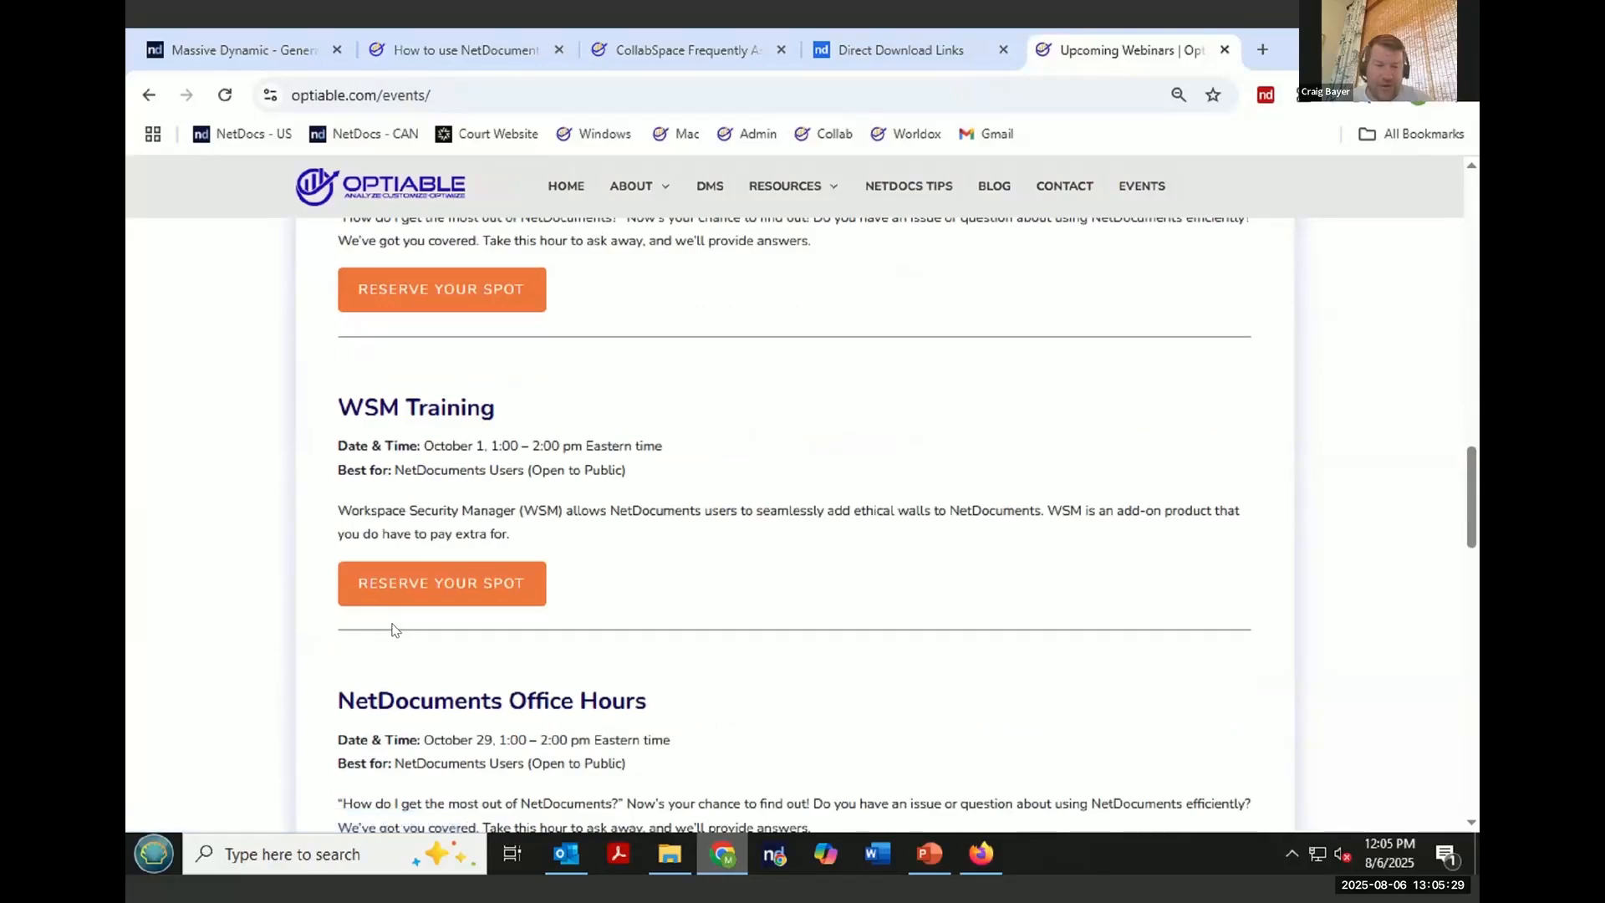
{"action": "scroll", "coordinate": [513, 599], "scroll_direction": "down", "scroll_amount": 2}
{"action": "scroll", "coordinate": [540, 599], "scroll_direction": "down", "scroll_amount": 2}
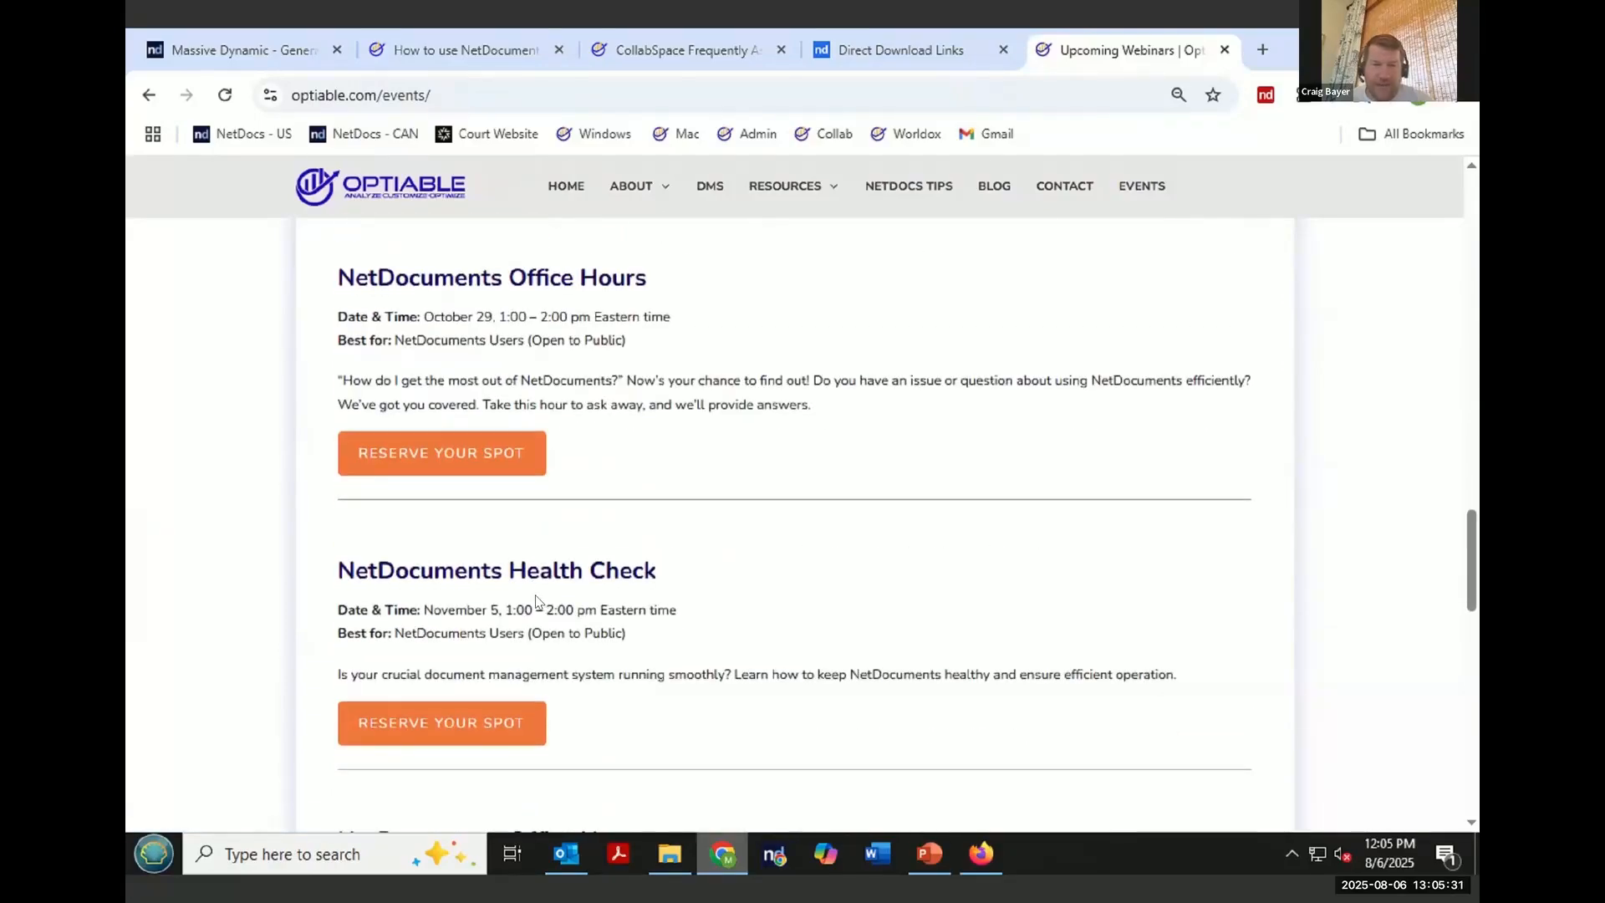
- Open the NetDocs Tips page and highlight the title of the first tip about copying a matter to a flash drive
{"action": "left_click", "coordinate": [909, 188]}
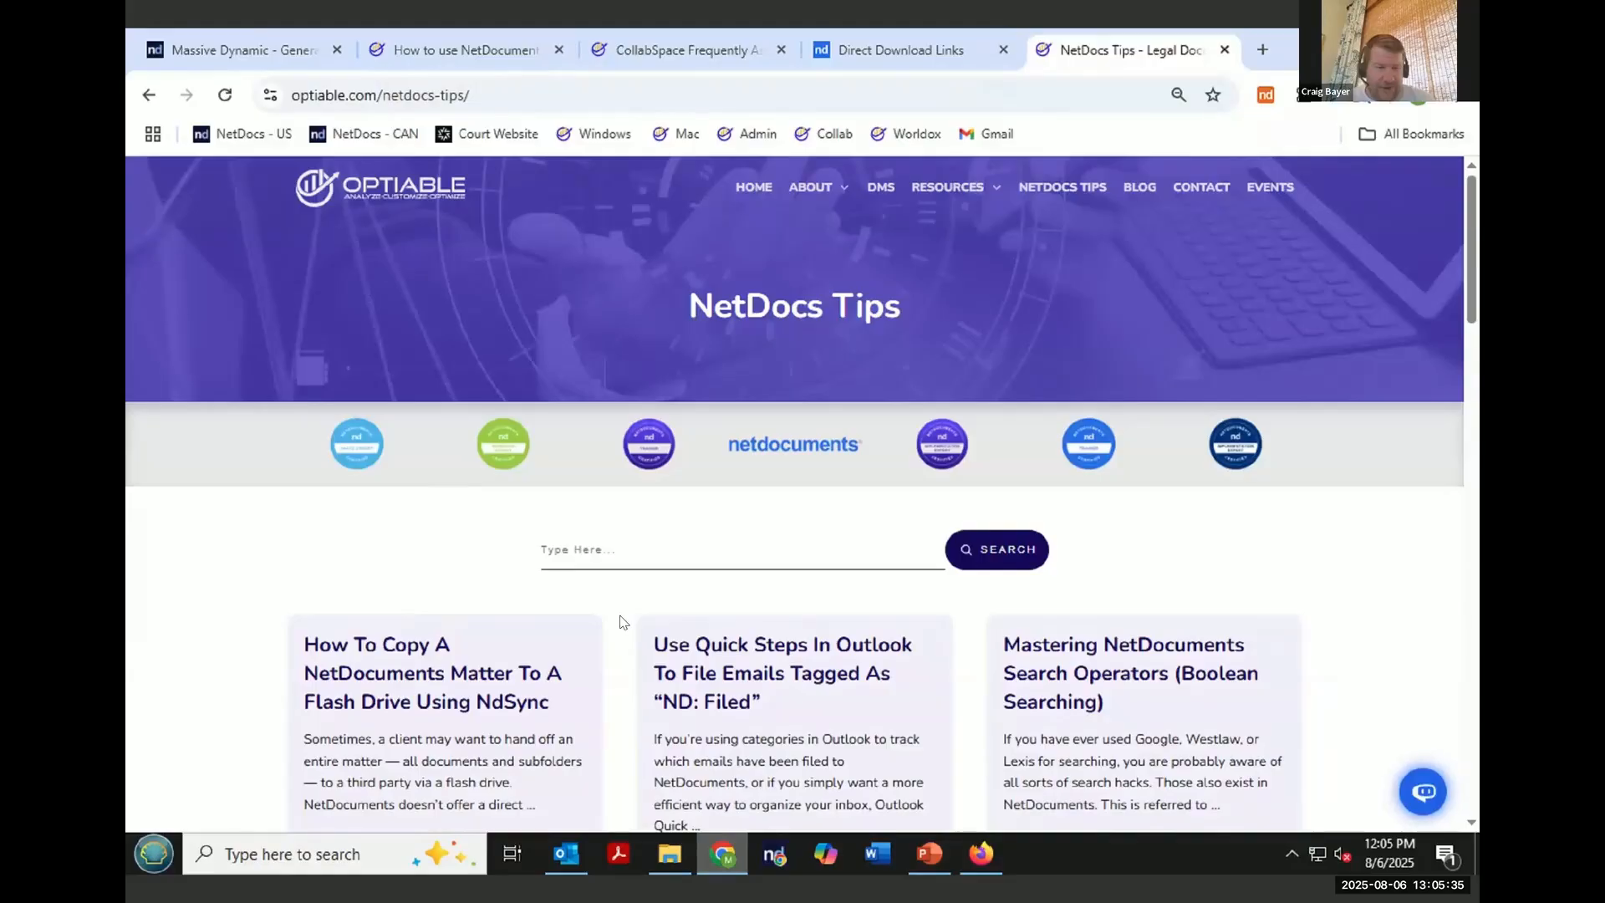
{"action": "scroll", "coordinate": [623, 622], "scroll_direction": "down", "scroll_amount": 2}
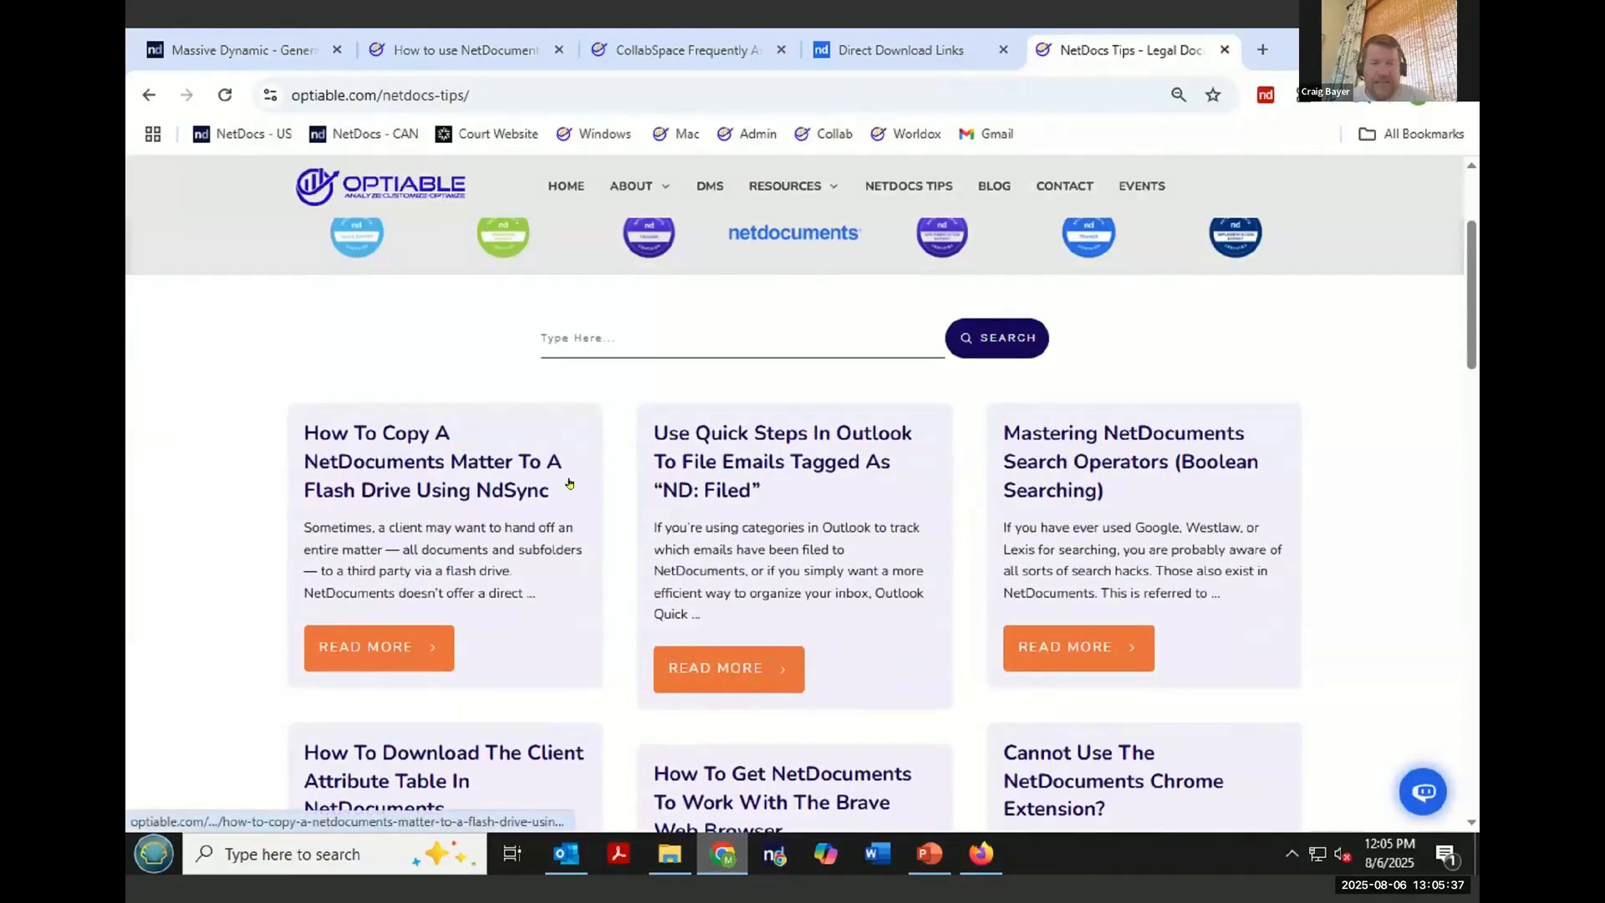
{"action": "left_click_drag", "start_coordinate": [550, 493], "coordinate": [304, 427]}
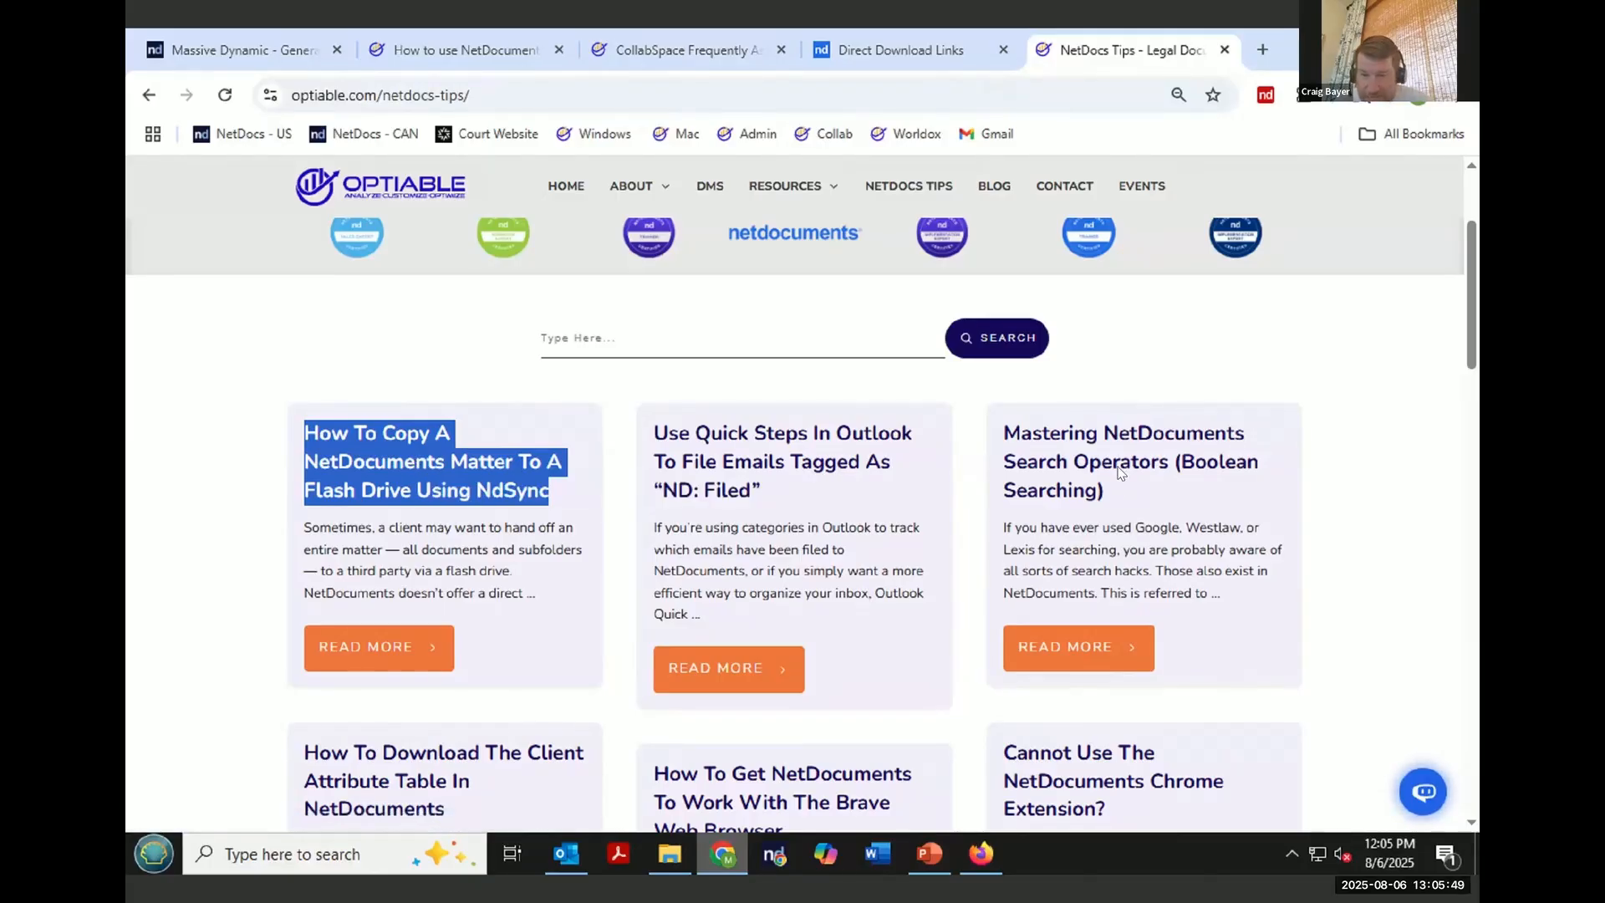
- Open the Mastering NetDocuments Search Operators (Boolean Searching) article and scroll through its operator table and related links
{"action": "left_click", "coordinate": [1108, 438]}
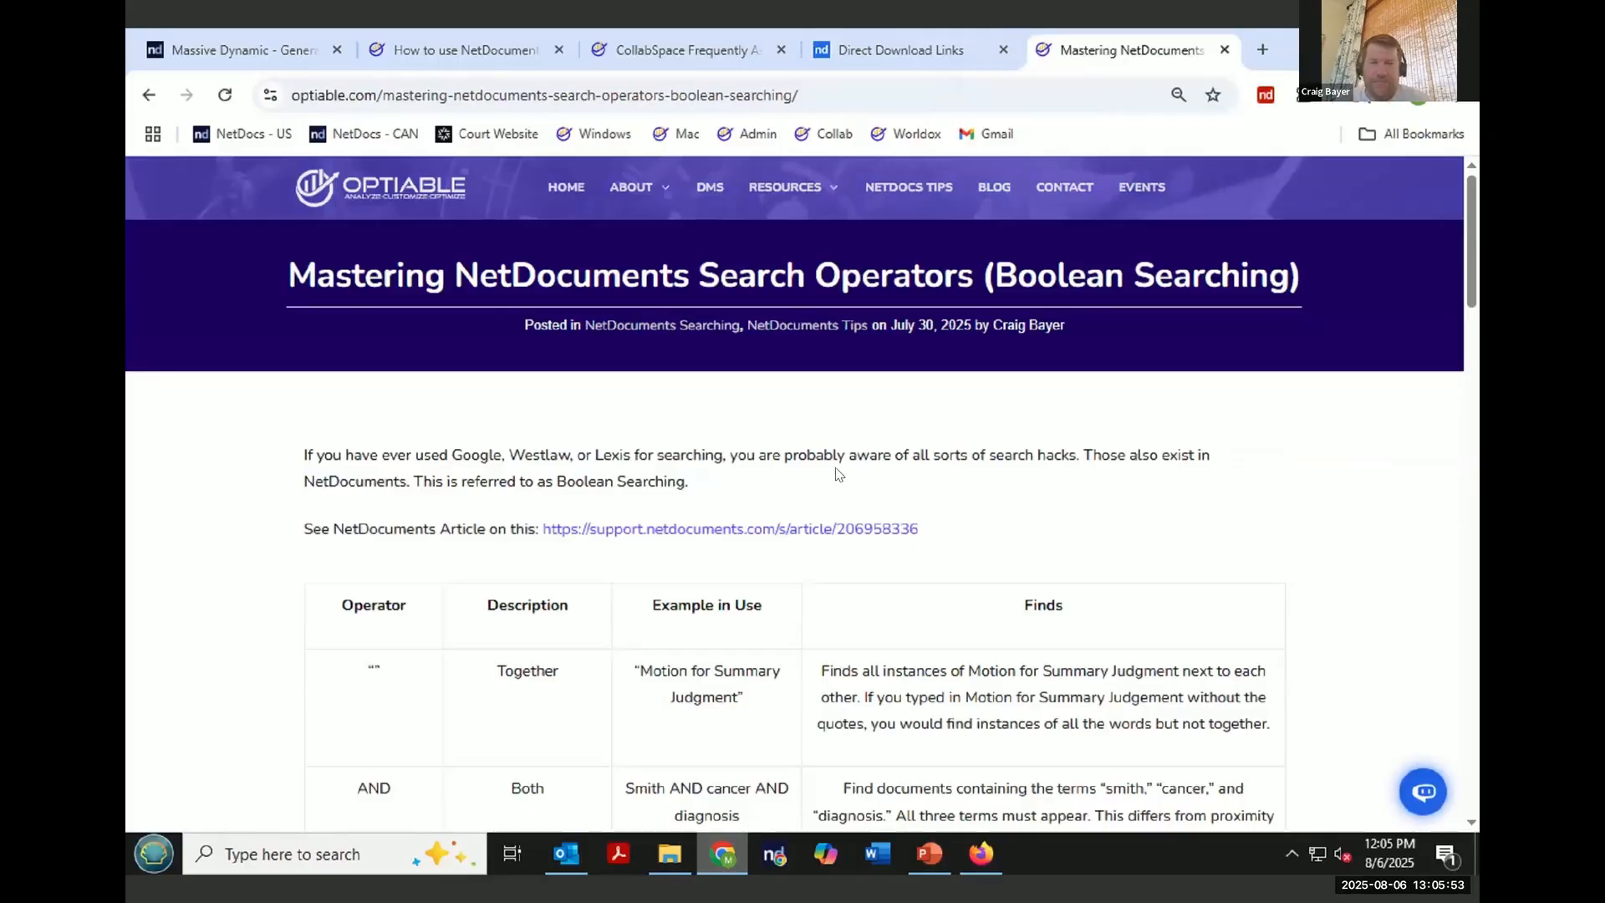
{"action": "scroll", "coordinate": [836, 462], "scroll_direction": "down", "scroll_amount": 3}
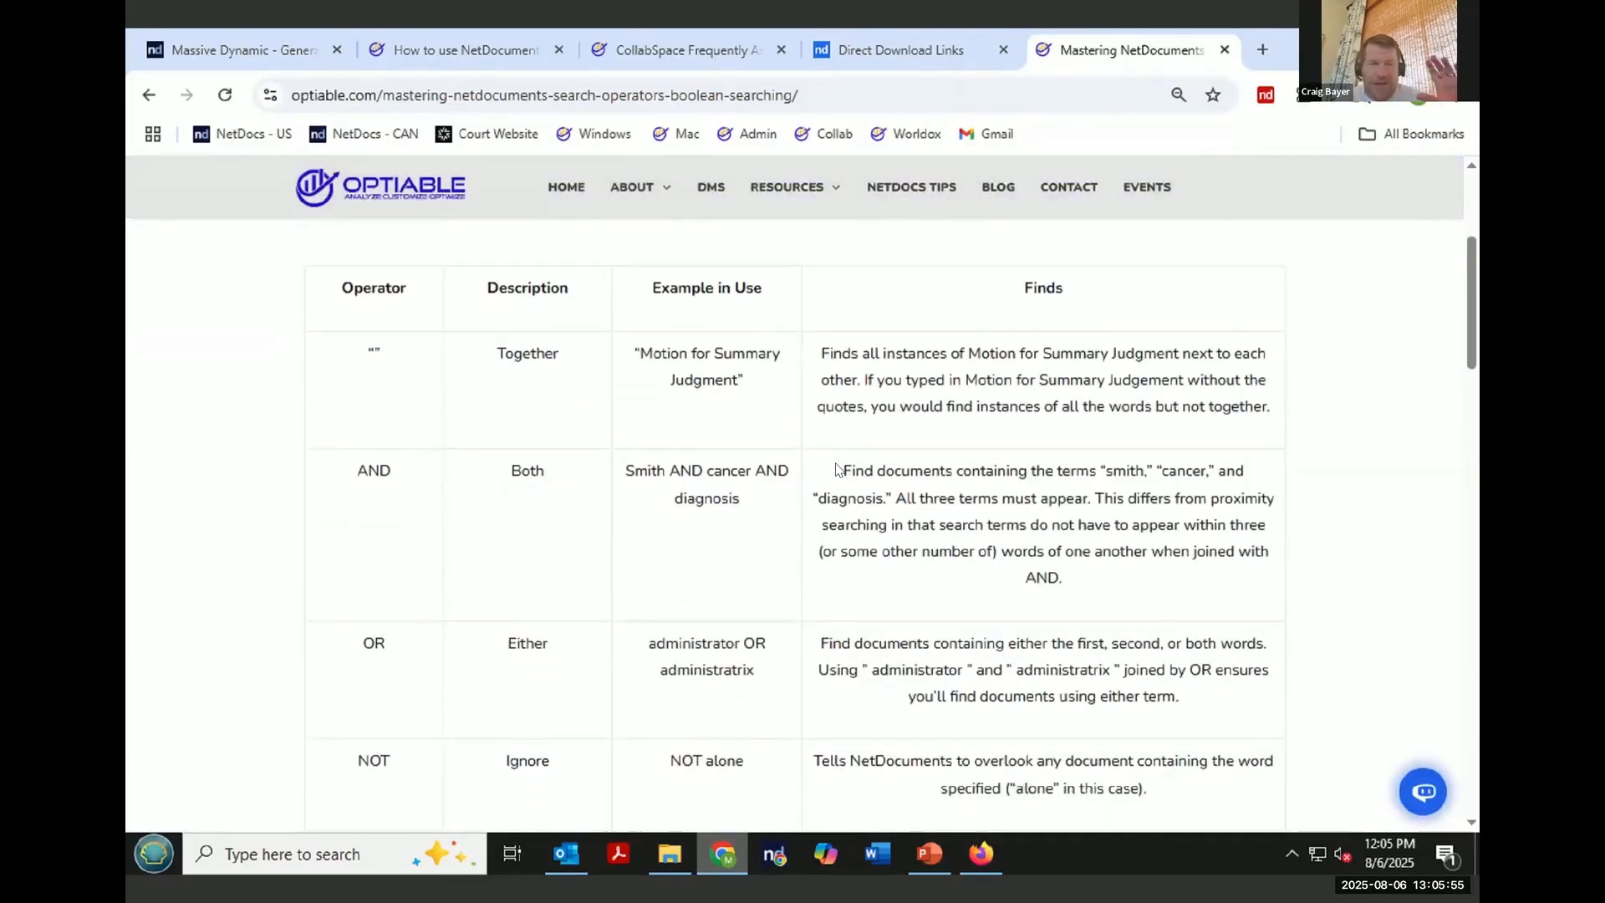
{"action": "scroll", "coordinate": [836, 469], "scroll_direction": "down", "scroll_amount": 5}
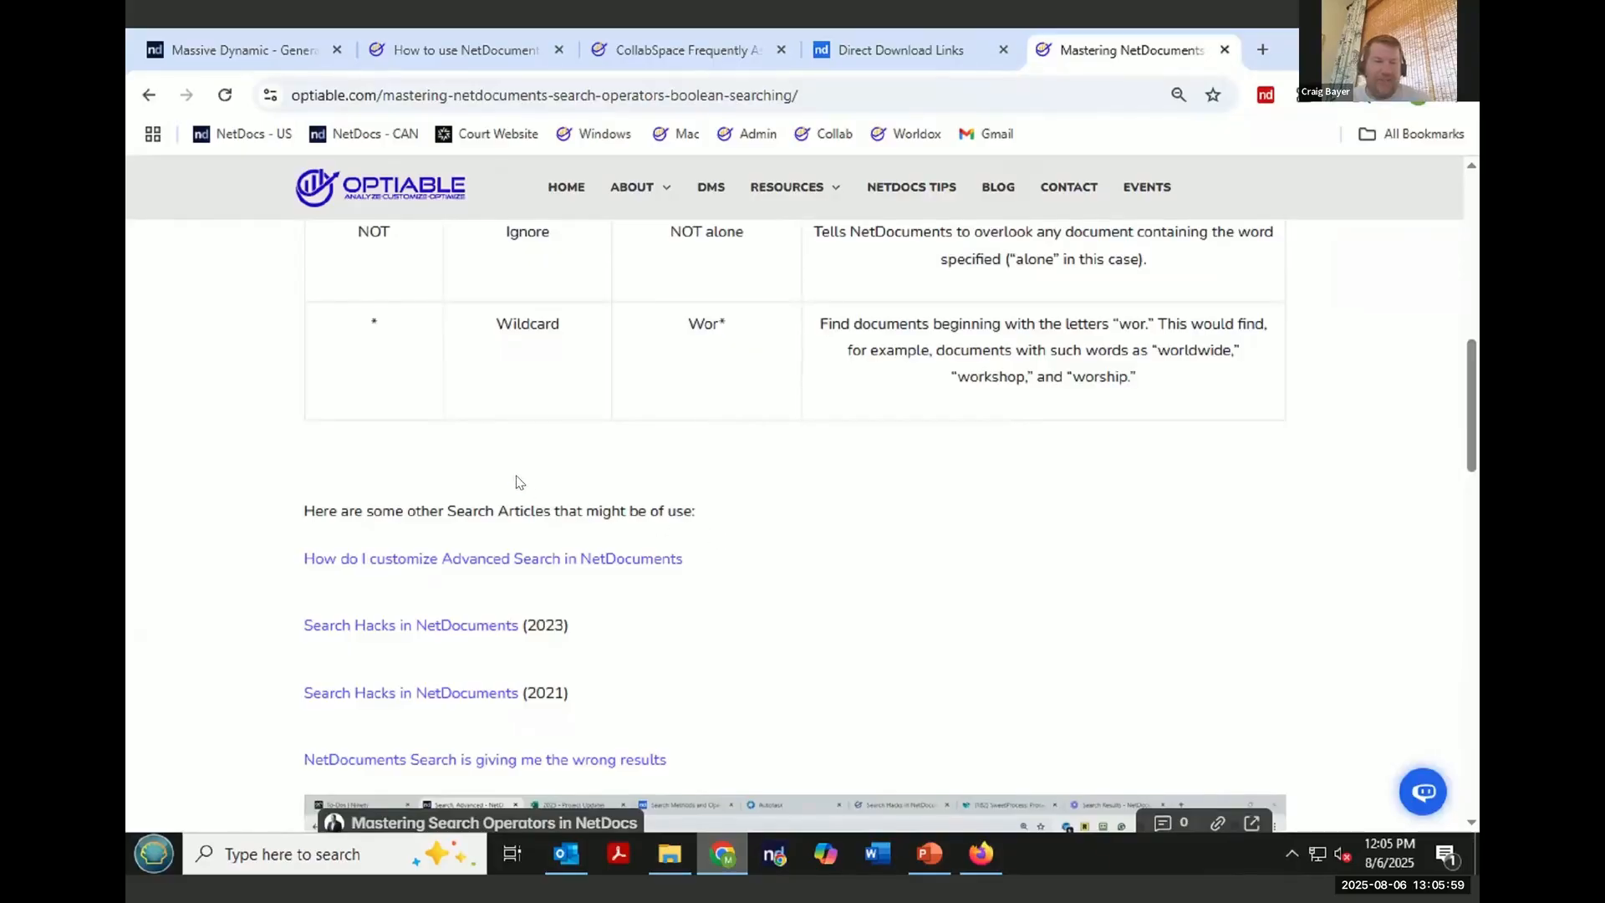
{"action": "scroll", "coordinate": [526, 464], "scroll_direction": "down", "scroll_amount": 2}
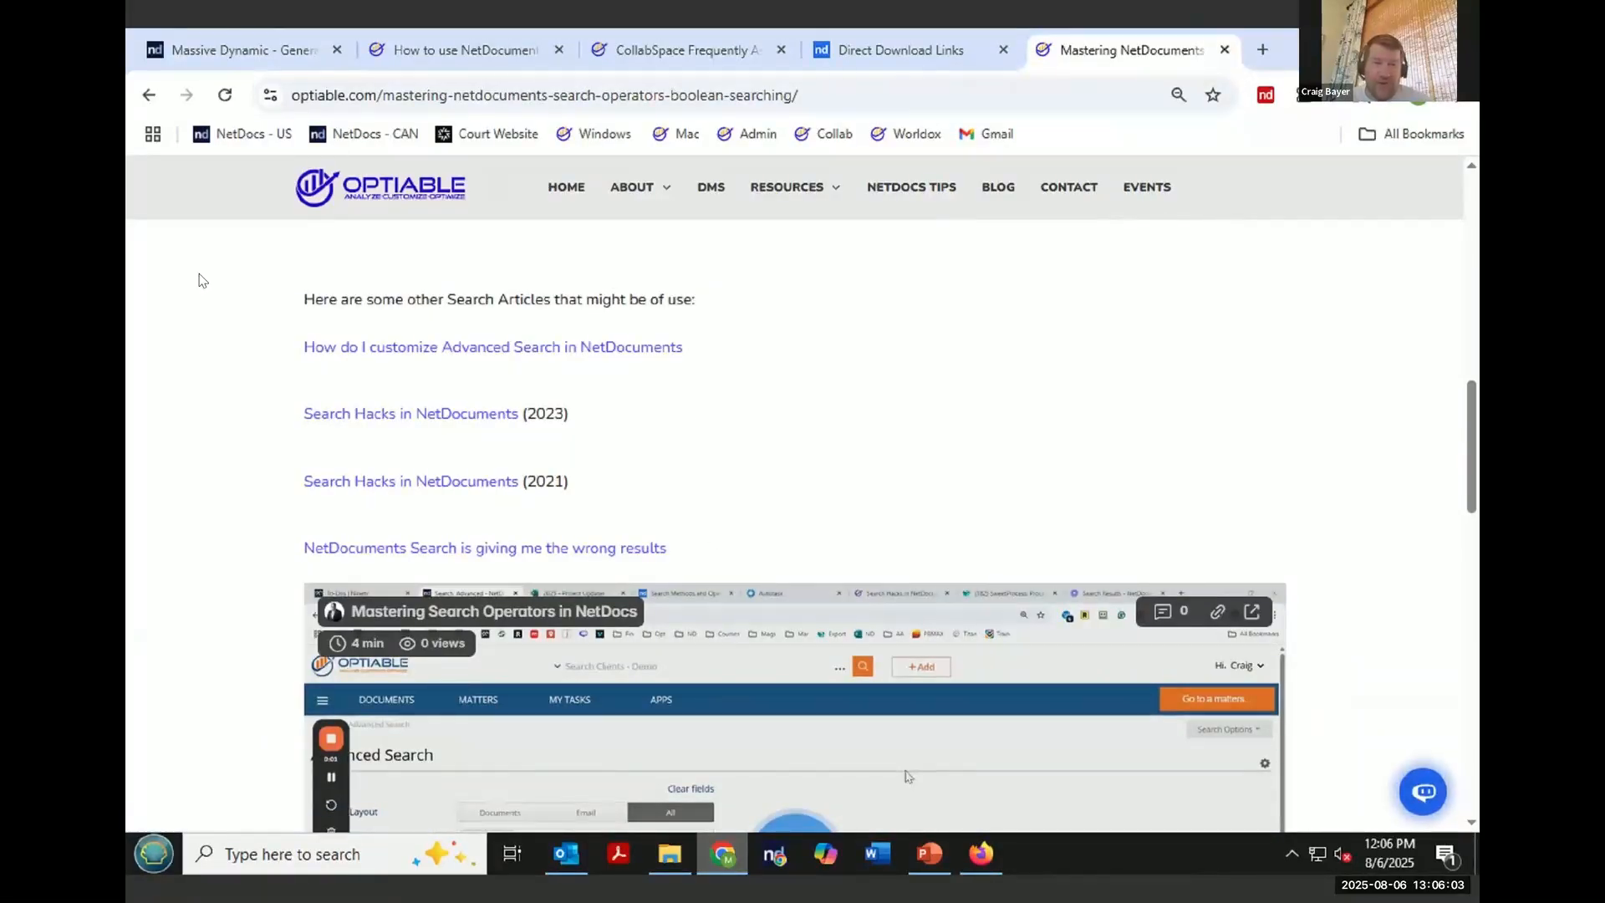
- Go back to the NetDocs Tips list and scroll through the tip articles
{"action": "left_click", "coordinate": [144, 99]}
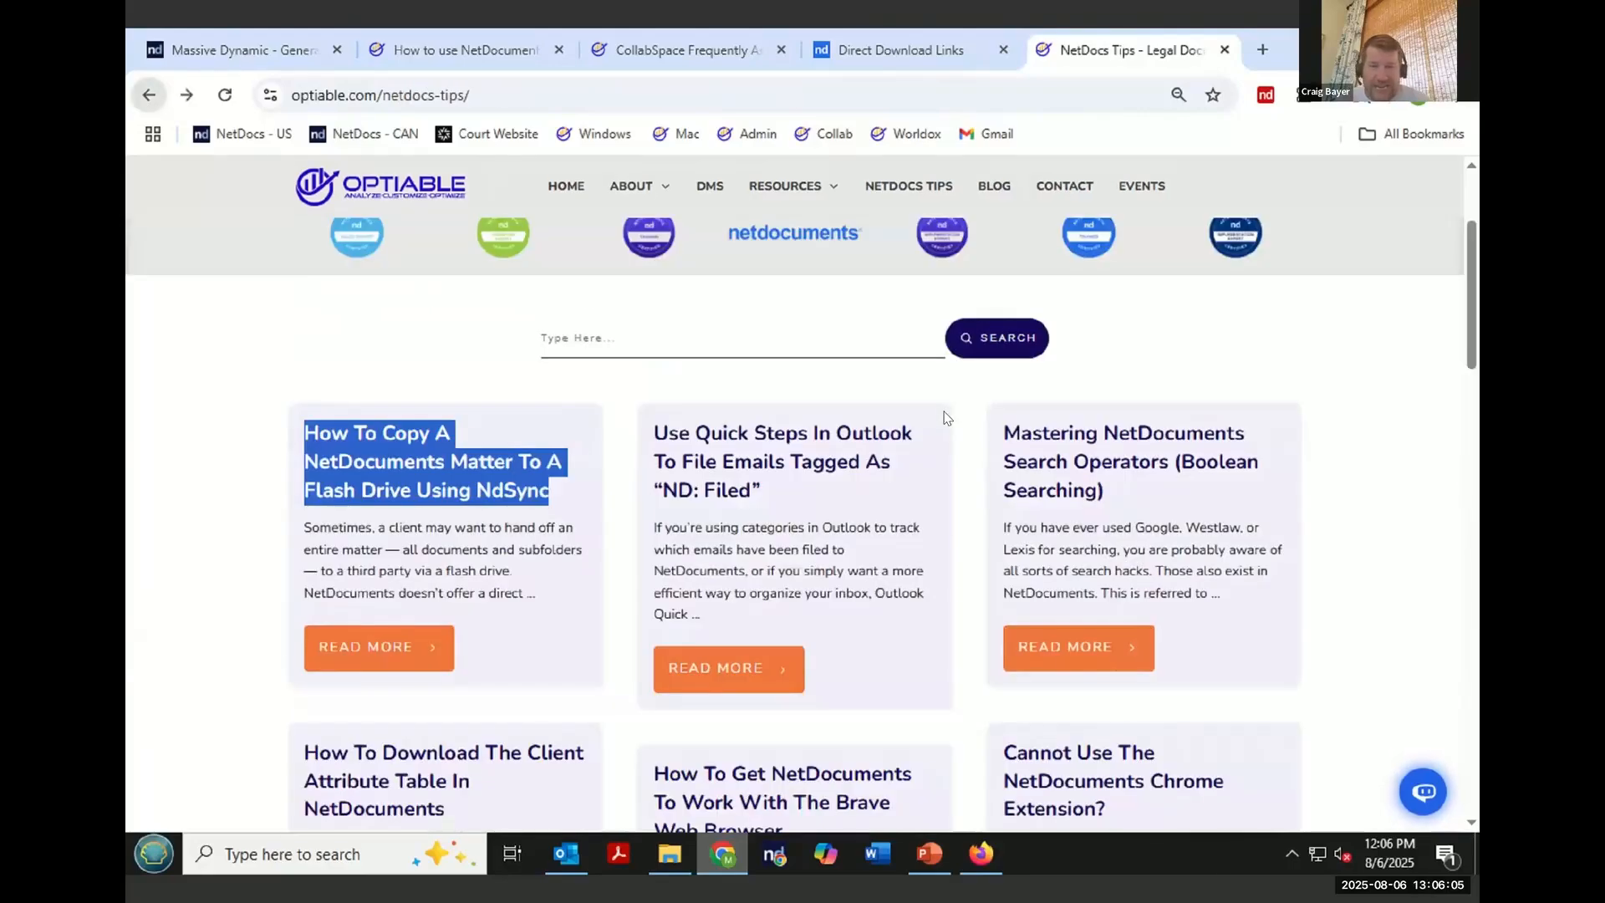
{"action": "scroll", "coordinate": [935, 418], "scroll_direction": "down", "scroll_amount": 2}
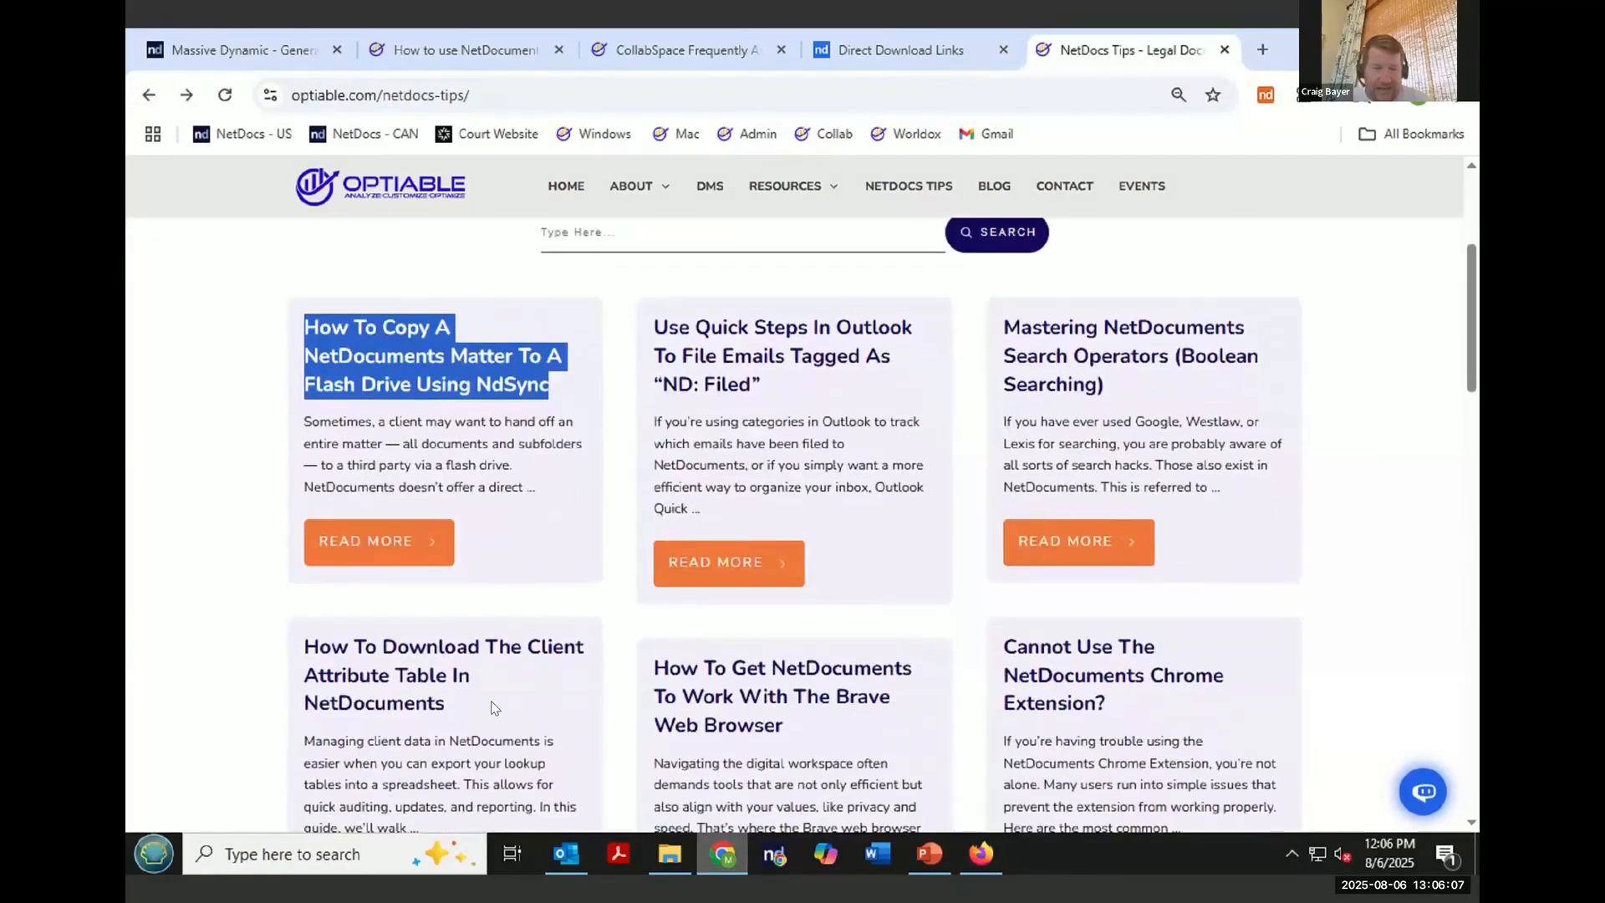
{"action": "scroll", "coordinate": [493, 642], "scroll_direction": "down", "scroll_amount": 1}
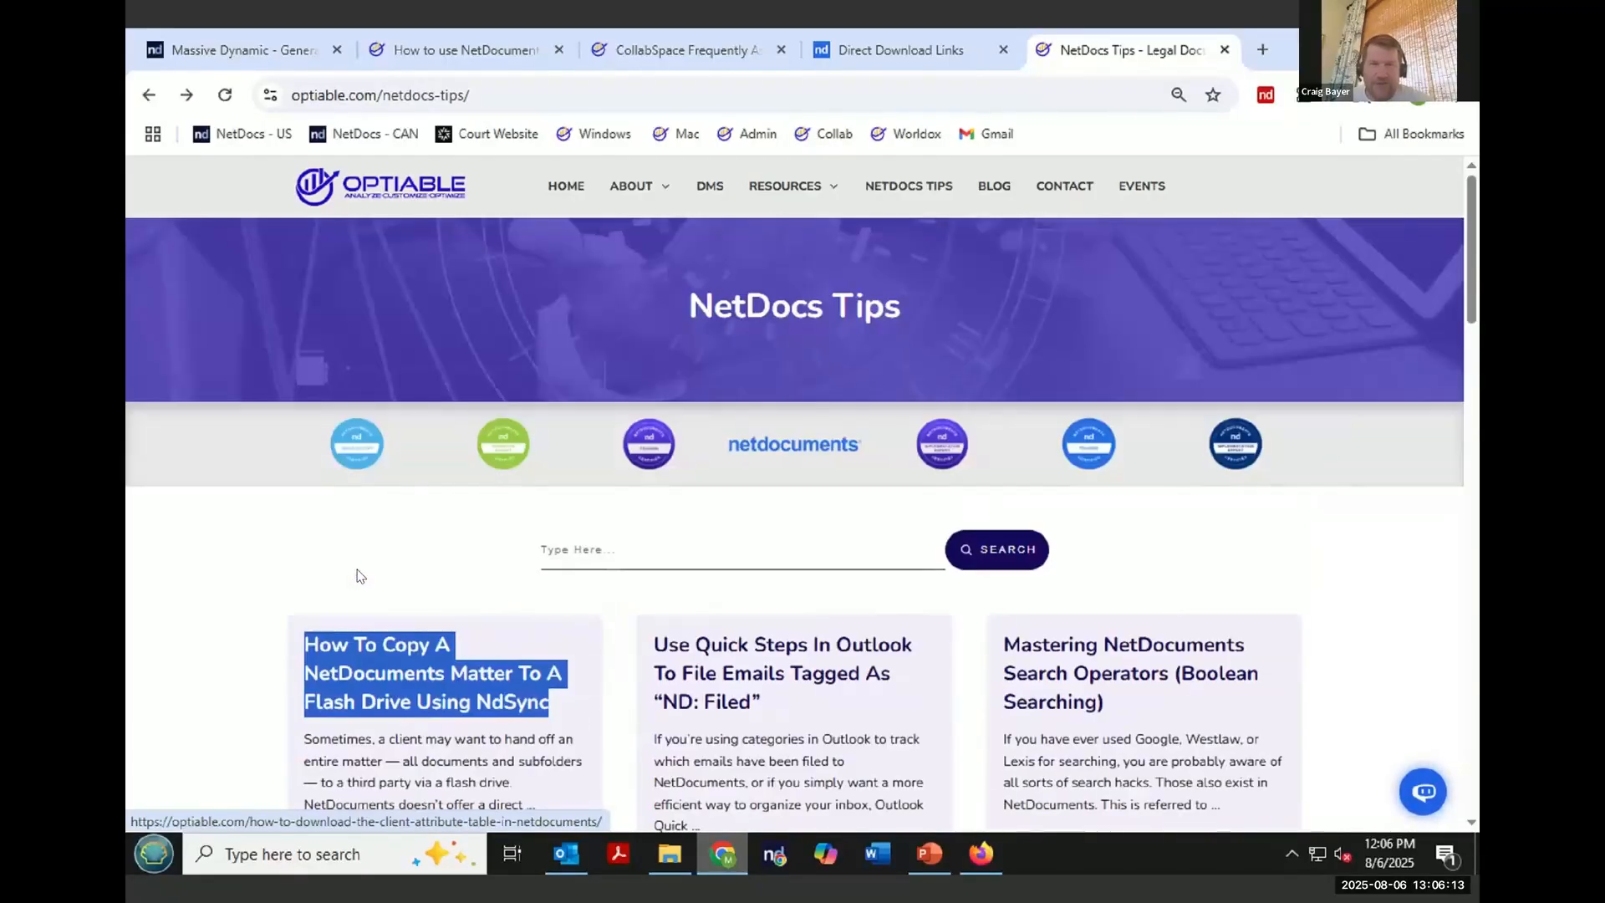
{"action": "scroll", "coordinate": [357, 573], "scroll_direction": "up", "scroll_amount": 5}
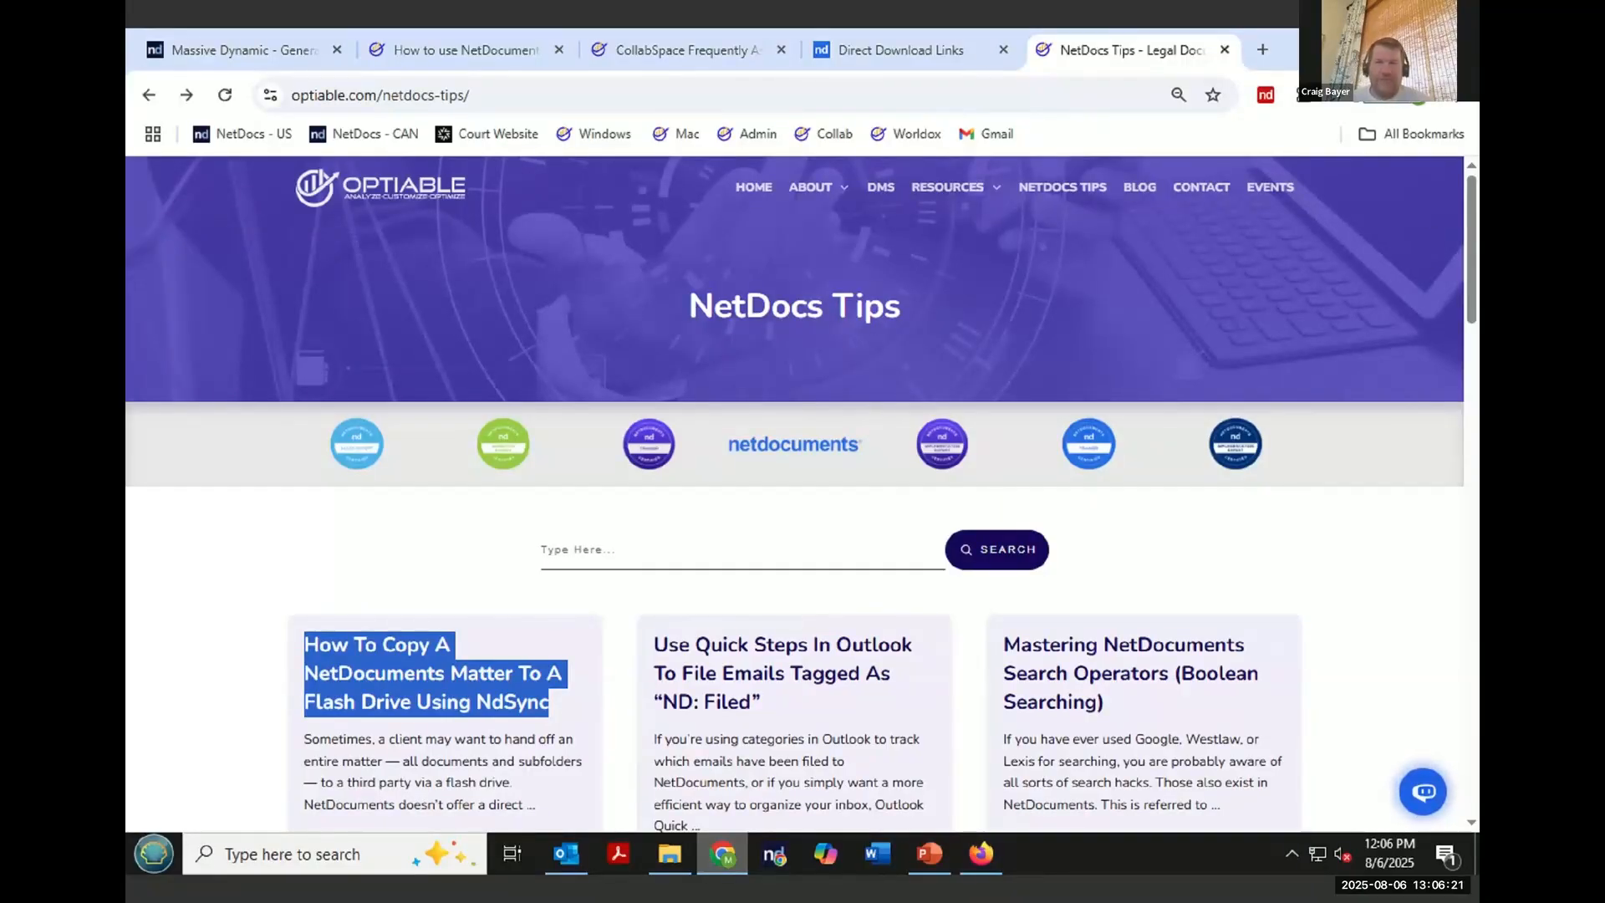
- Return to the browser's Massive Dynamic workspace tab and open the NetDocuments Admin console from the user menu
{"action": "left_click", "coordinate": [928, 852]}
{"action": "left_click", "coordinate": [1357, 48]}
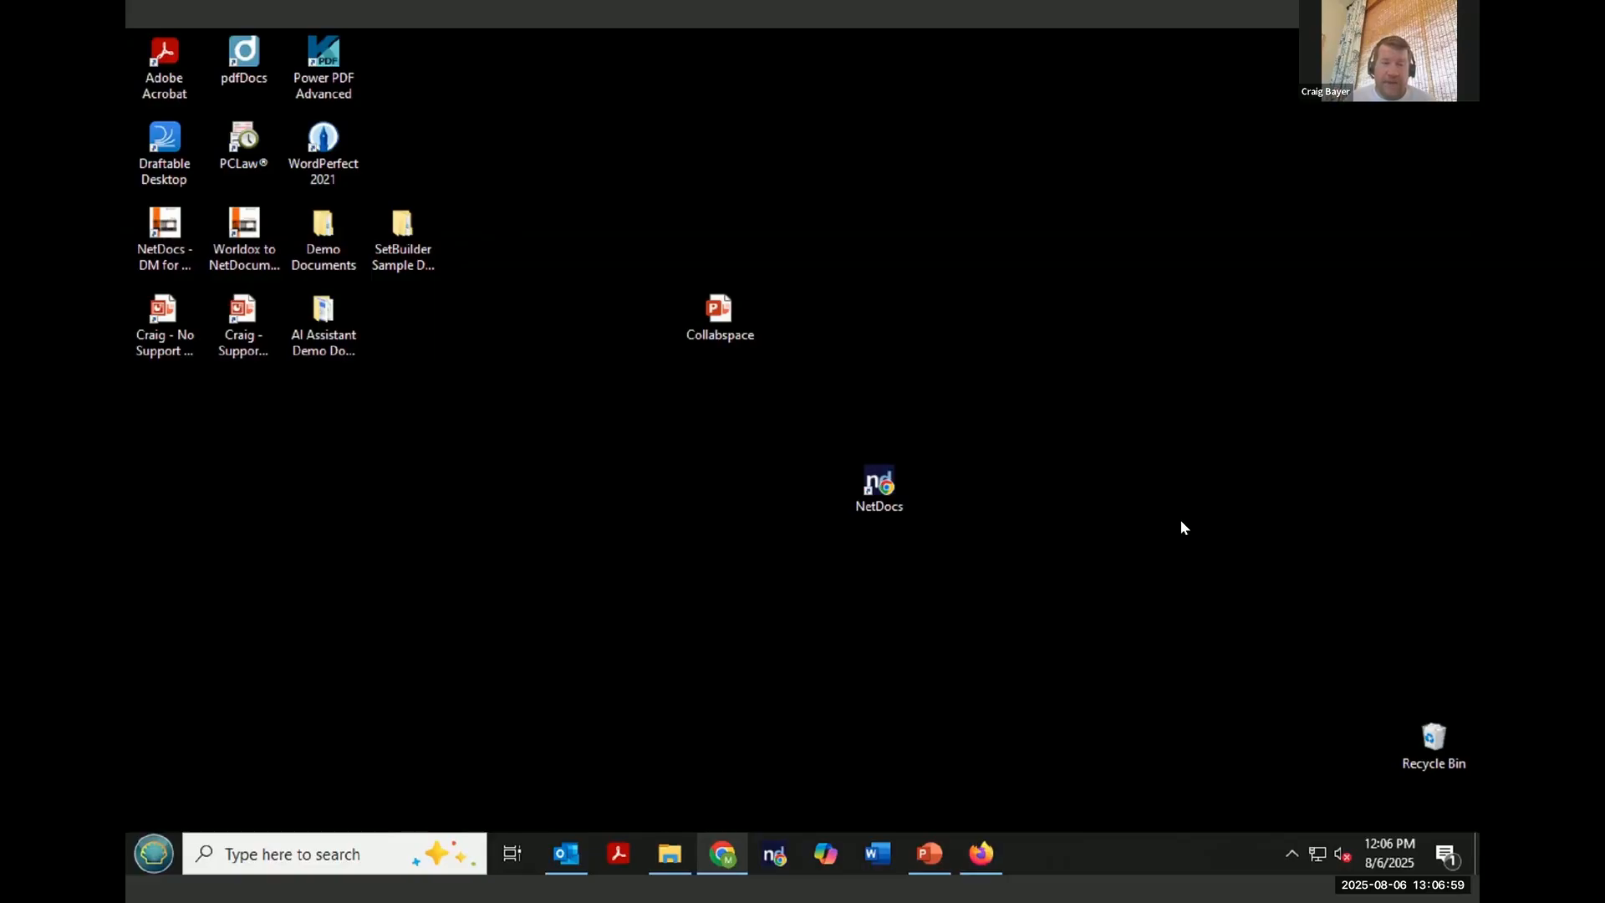
{"action": "left_click", "coordinate": [729, 847]}
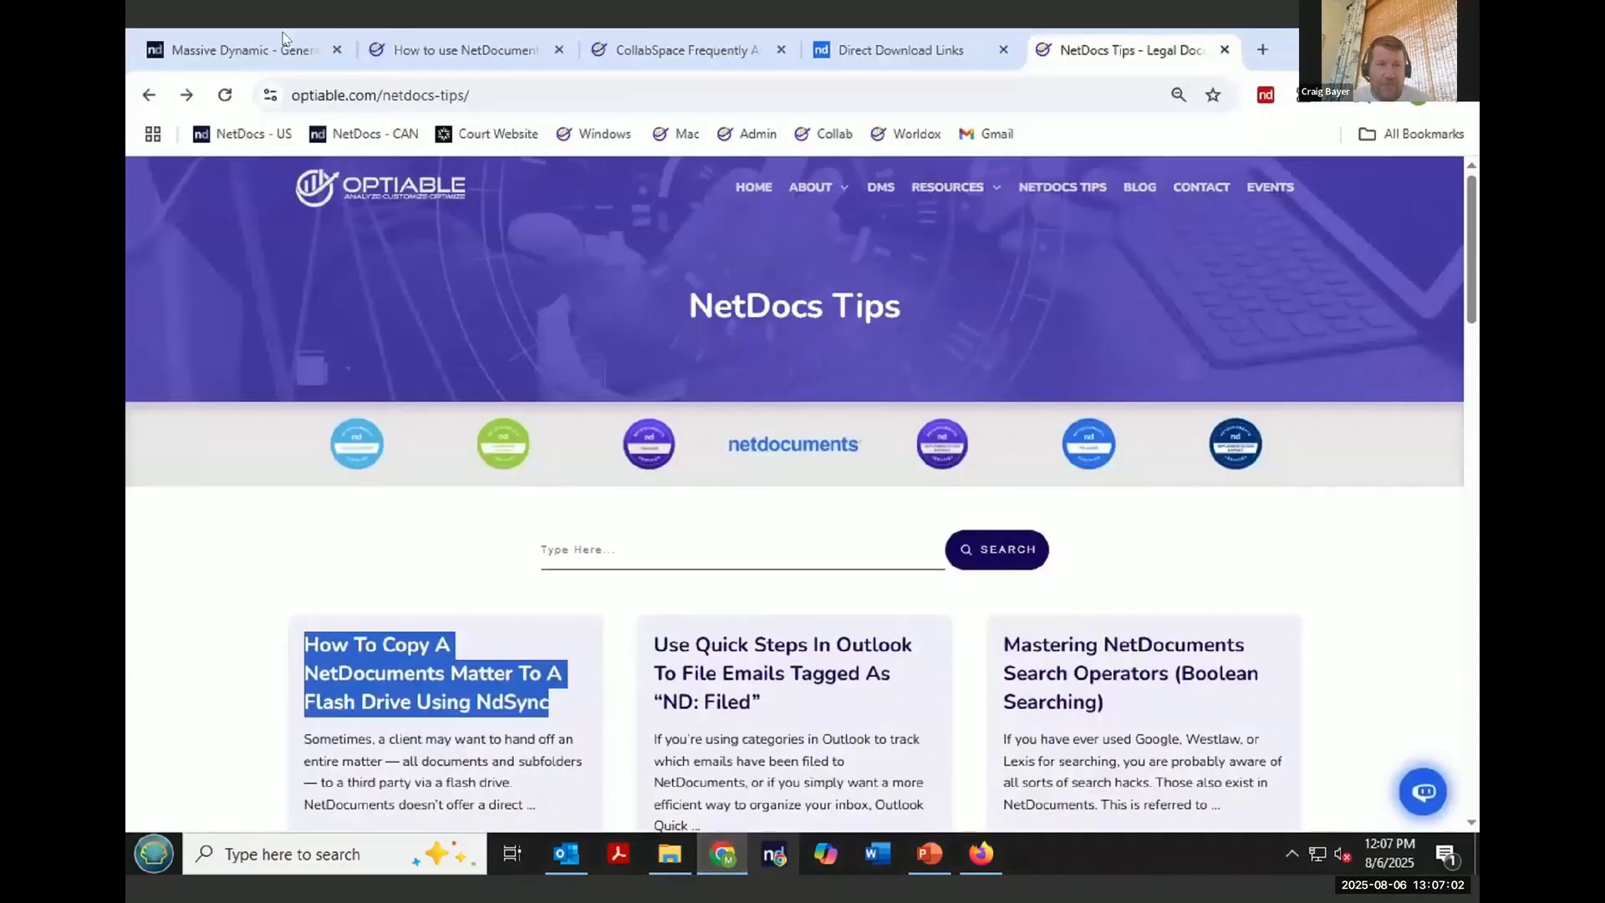
{"action": "left_click", "coordinate": [284, 42]}
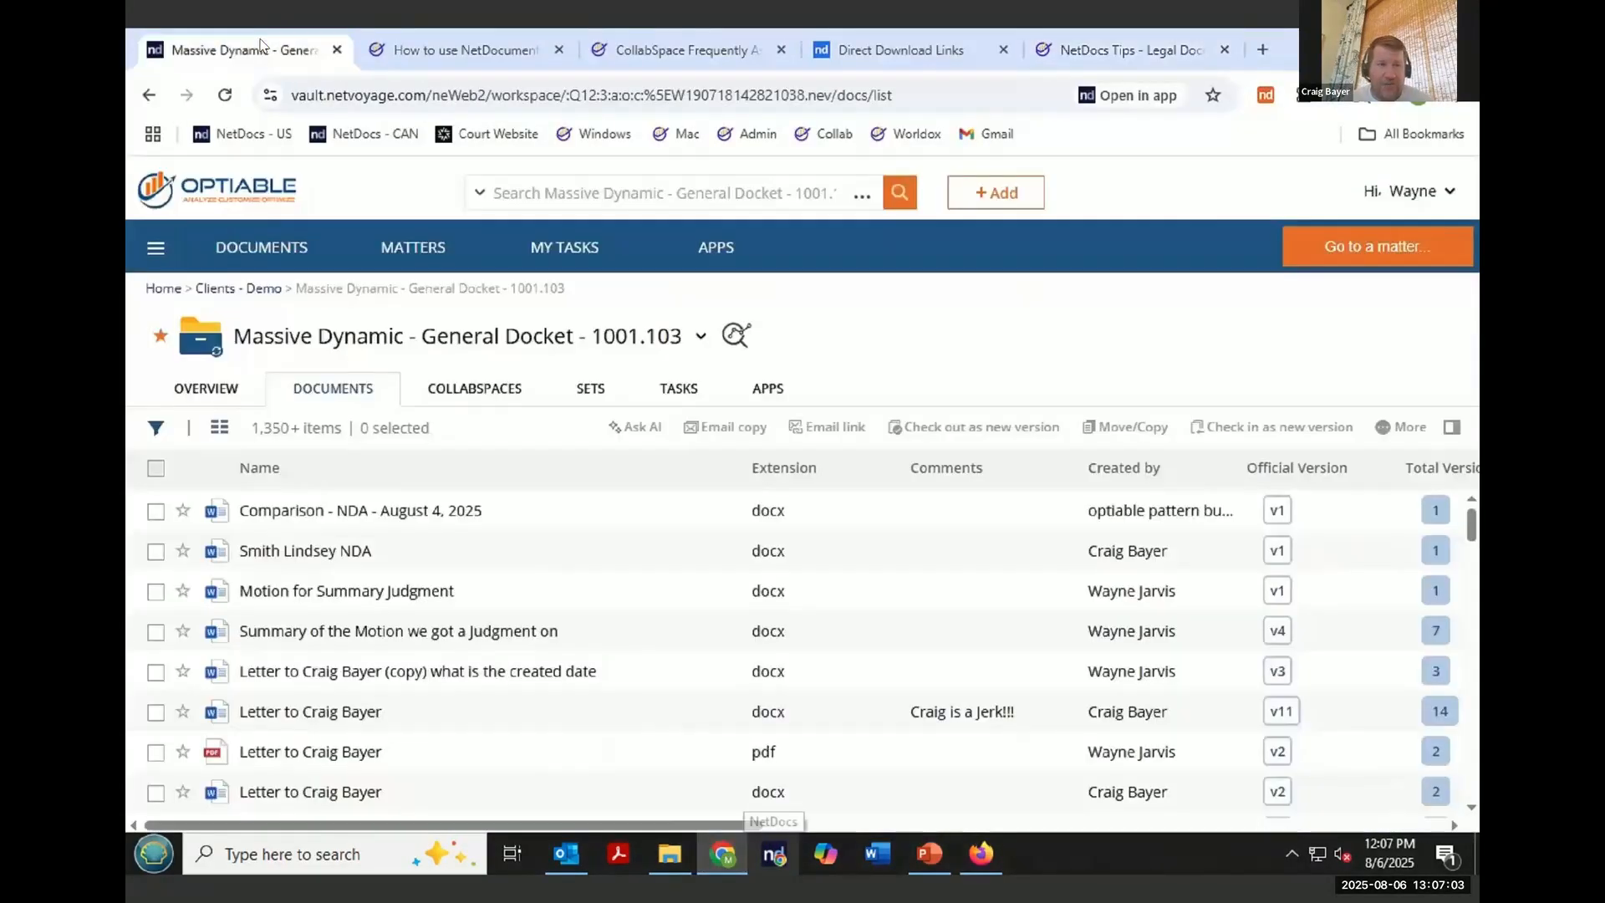
{"action": "left_click", "coordinate": [1433, 203]}
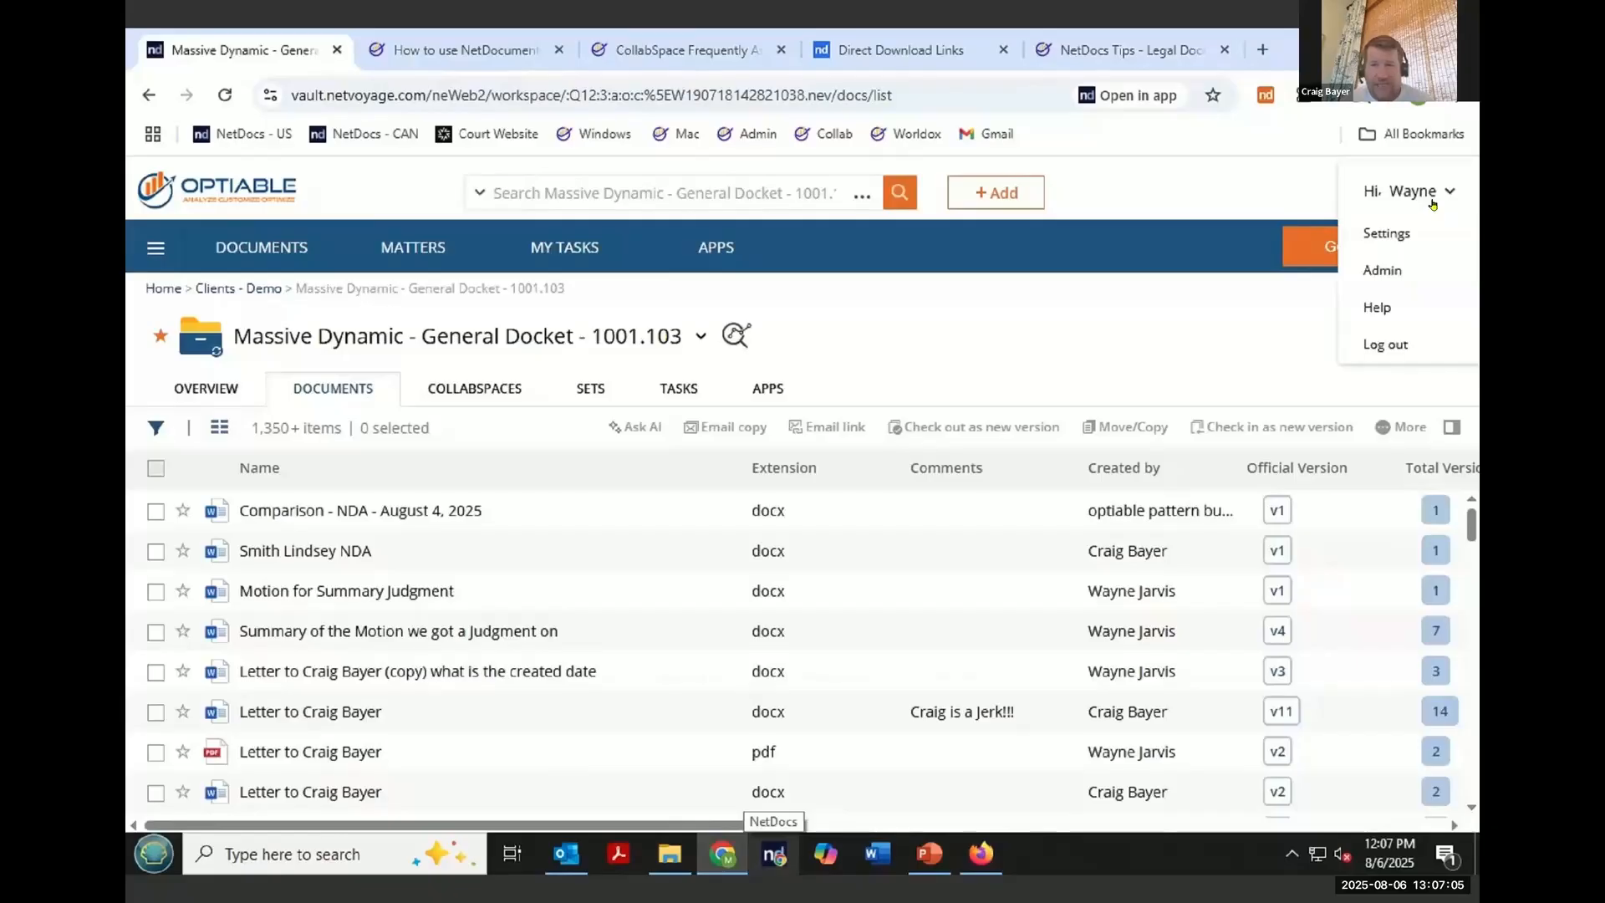
{"action": "left_click", "coordinate": [1421, 275]}
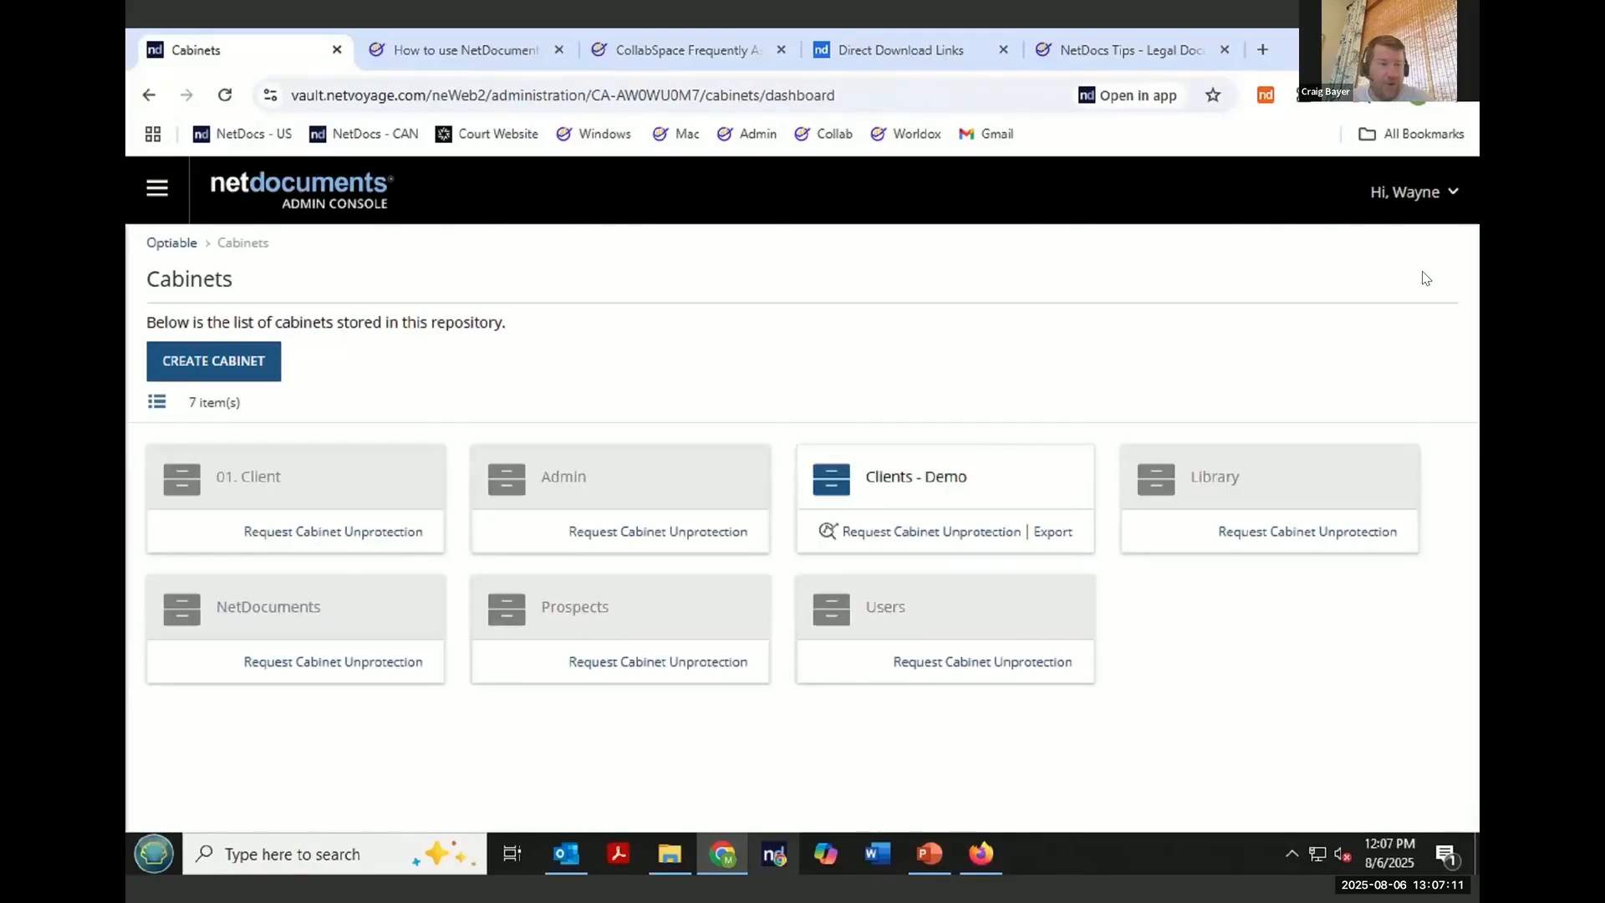
- Open the repository's Information and Settings and switch to its Information section
{"action": "left_click", "coordinate": [157, 187]}
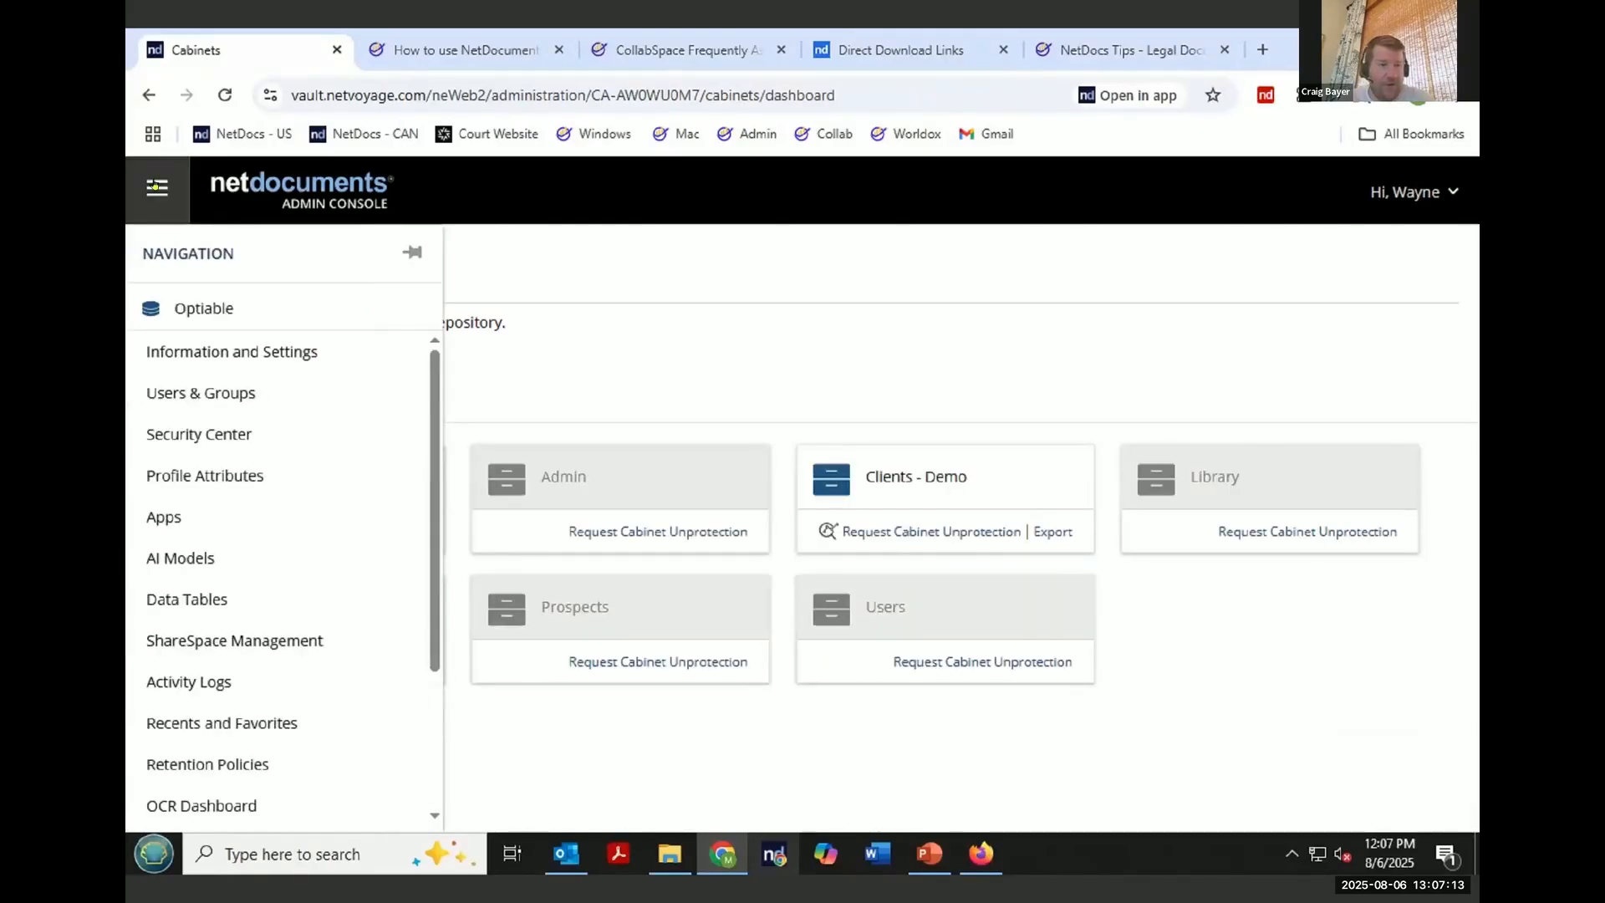
{"action": "left_click", "coordinate": [238, 351]}
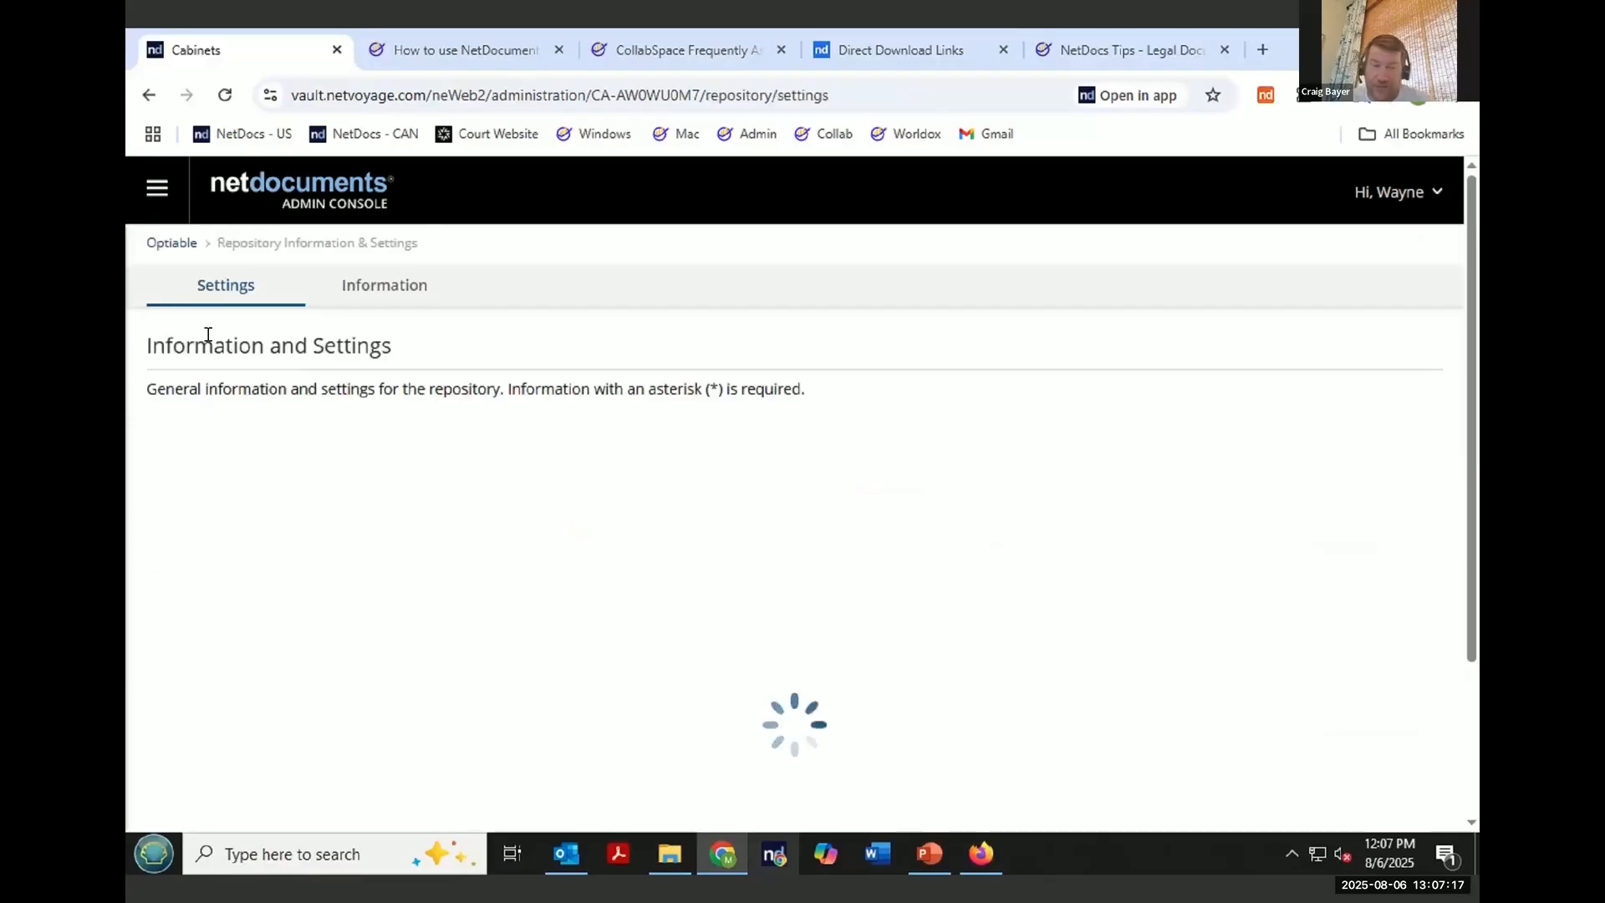
{"action": "left_click", "coordinate": [372, 286]}
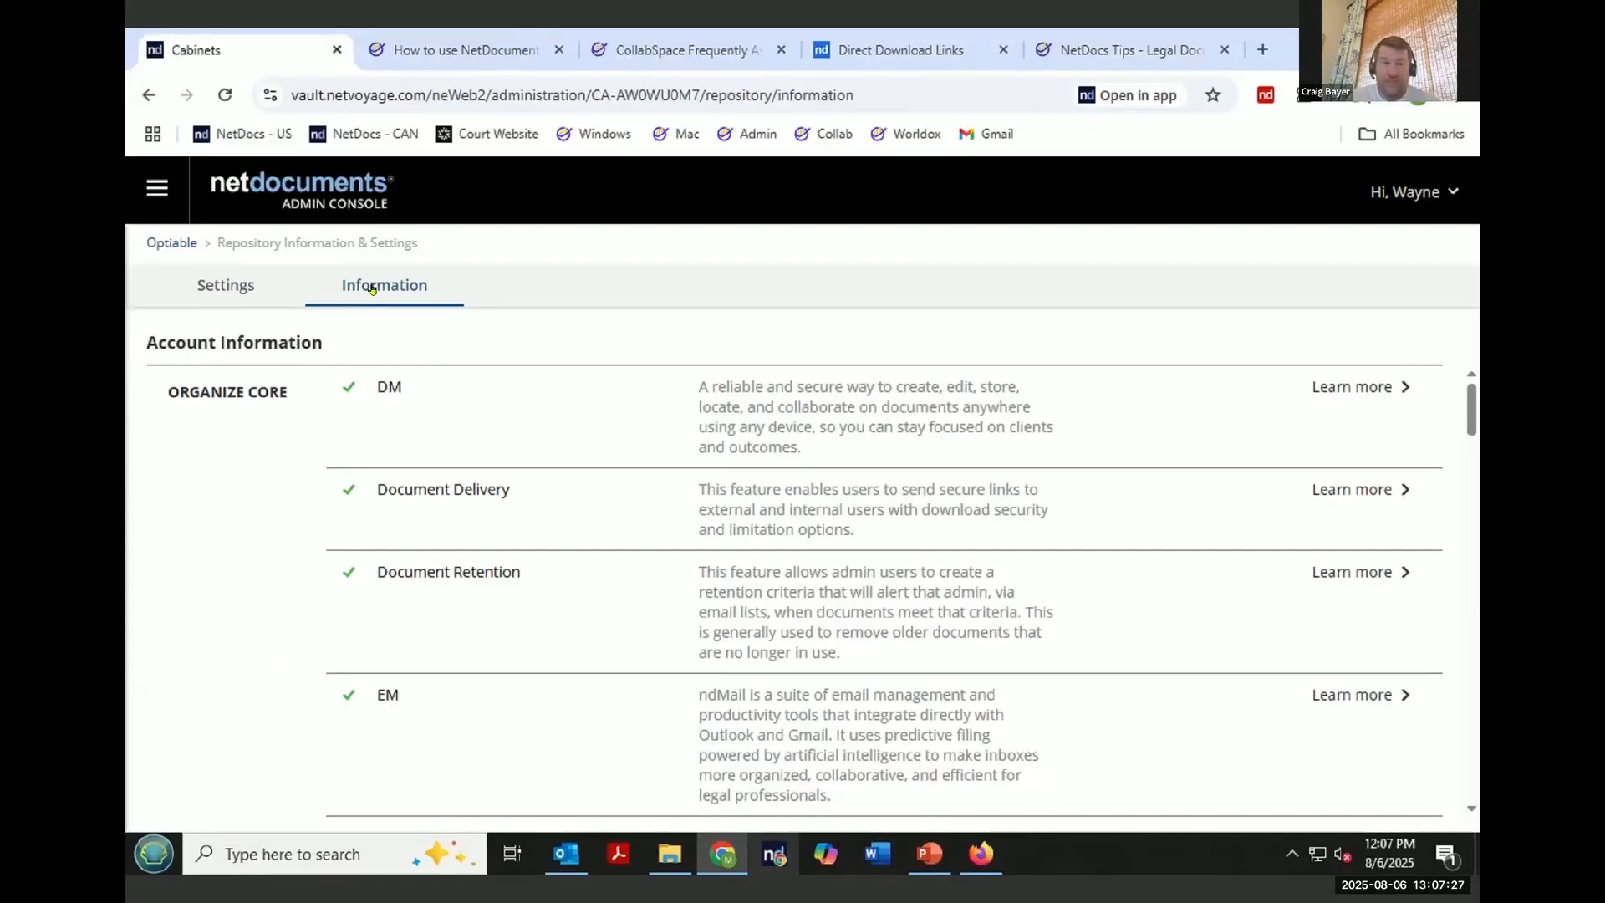
- Scroll through the account information feature list and highlight the Collabspaces entry
{"action": "scroll", "coordinate": [611, 483], "scroll_direction": "down", "scroll_amount": 3}
{"action": "scroll", "coordinate": [611, 483], "scroll_direction": "down", "scroll_amount": 5}
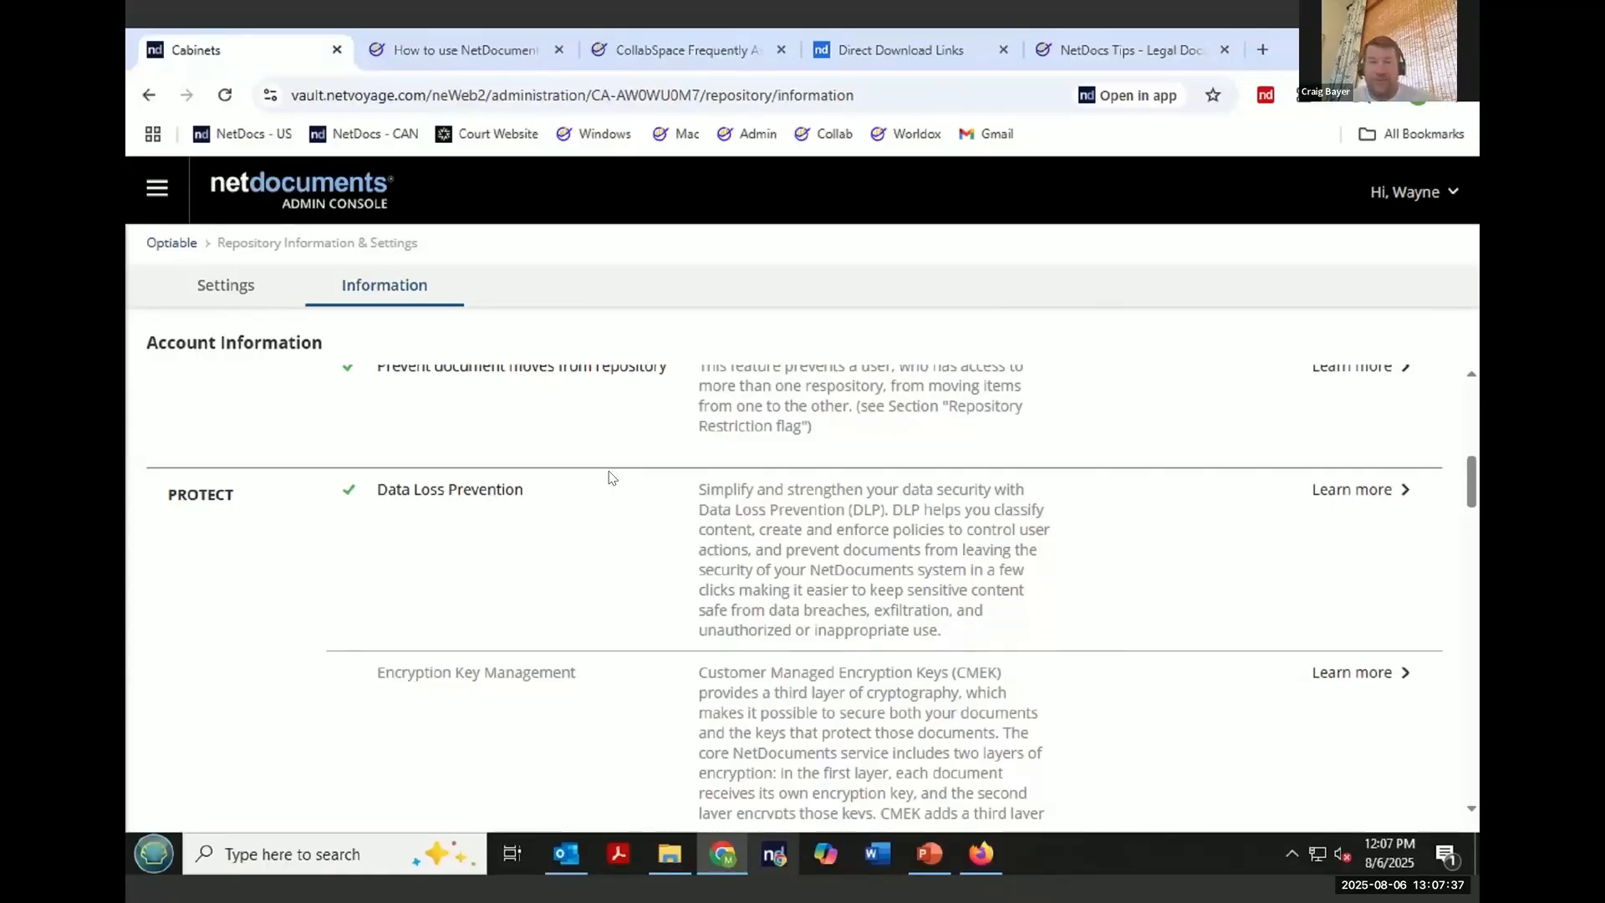
{"action": "scroll", "coordinate": [611, 477], "scroll_direction": "down", "scroll_amount": 6}
{"action": "scroll", "coordinate": [611, 477], "scroll_direction": "down", "scroll_amount": 8}
{"action": "scroll", "coordinate": [611, 478], "scroll_direction": "up", "scroll_amount": 1}
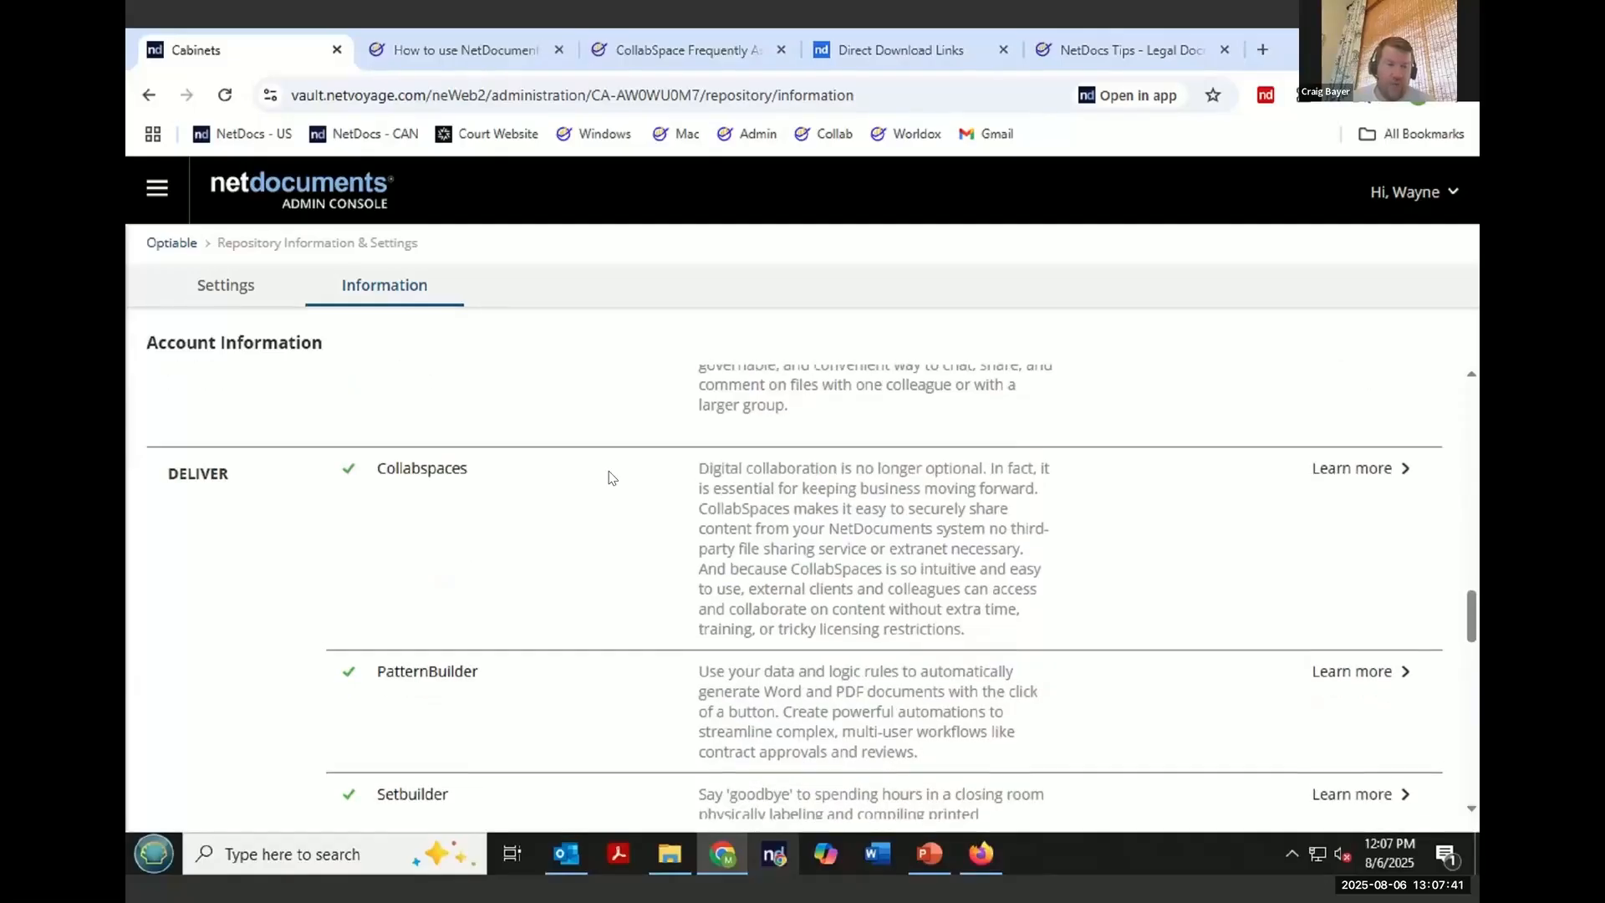
{"action": "double_click", "coordinate": [386, 468]}
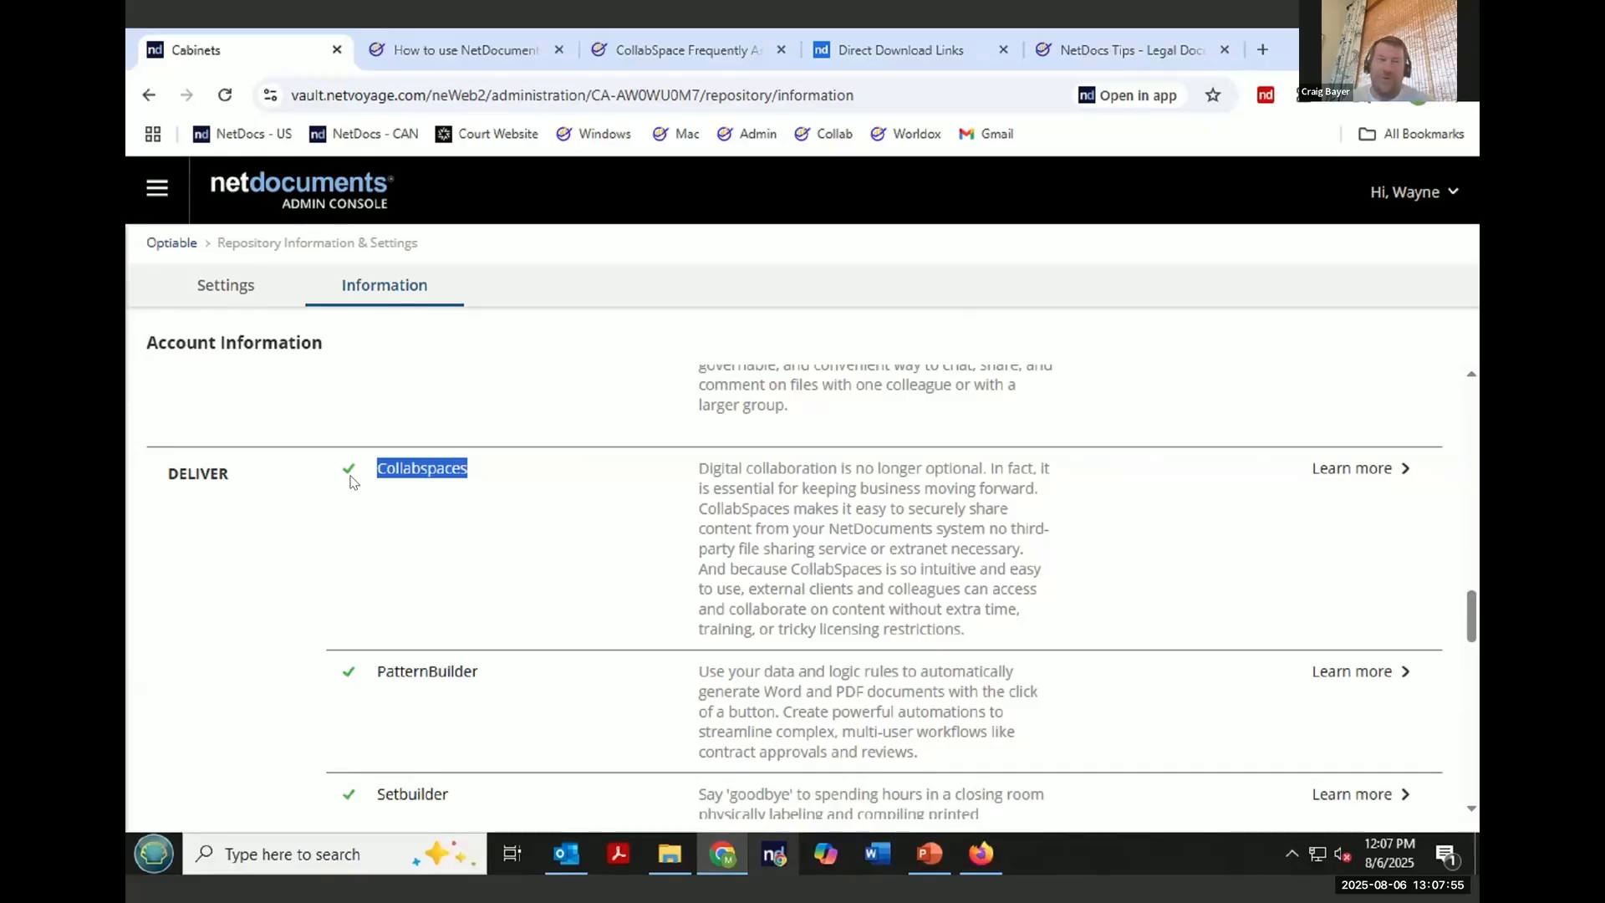
- Reopen Information and Settings and scroll down through the repository settings to the usage and billing details
{"action": "left_click", "coordinate": [155, 184]}
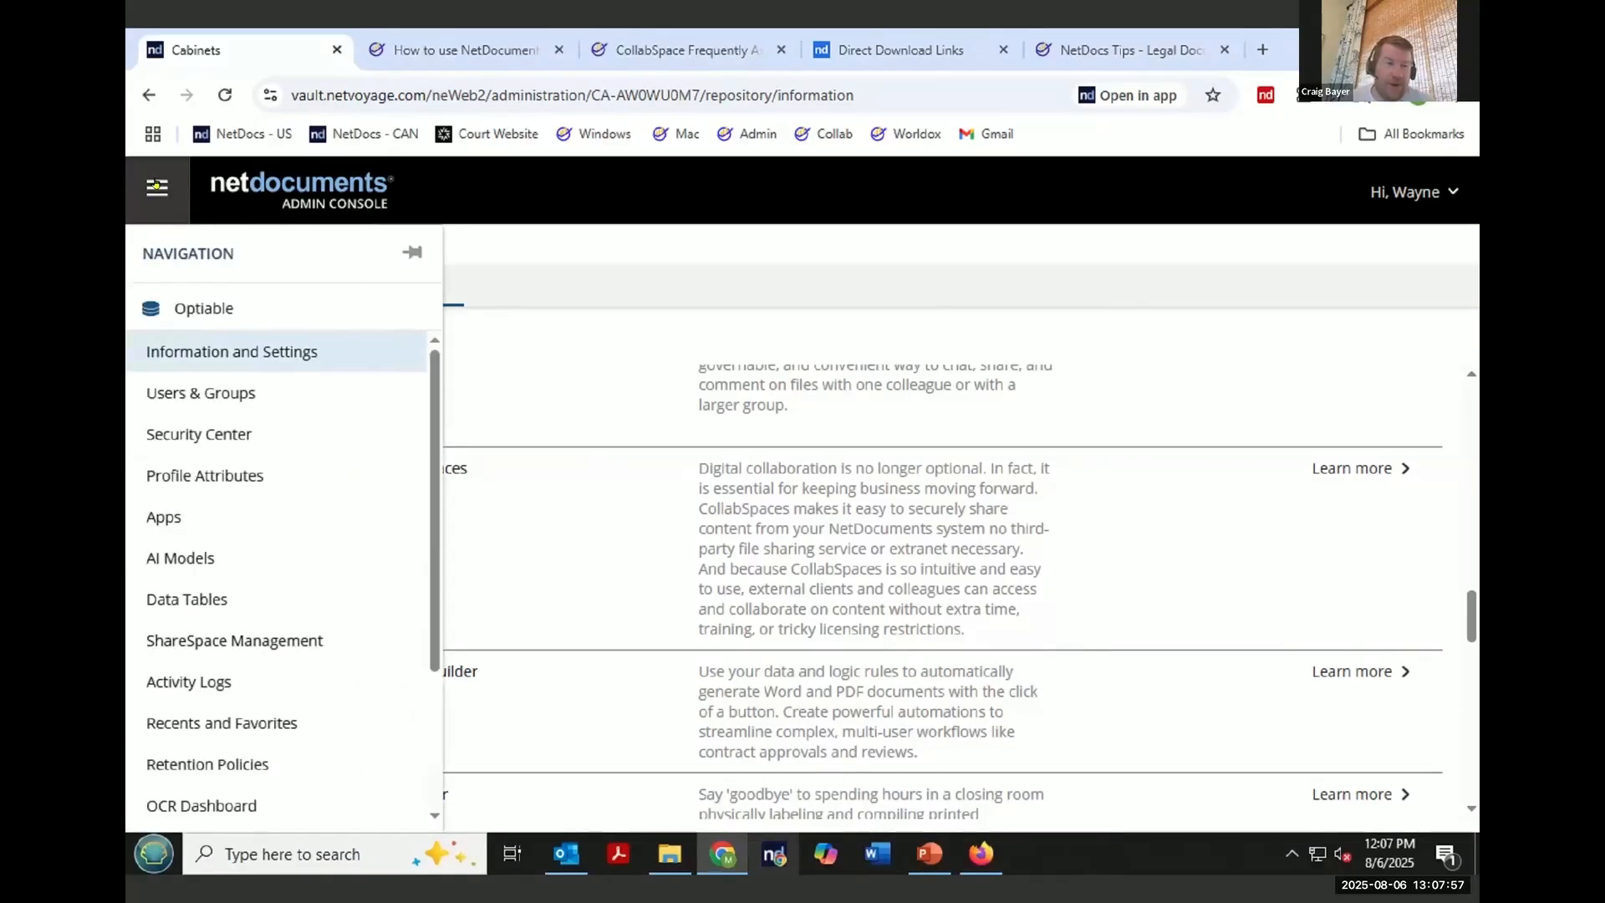
{"action": "left_click", "coordinate": [256, 359]}
{"action": "scroll", "coordinate": [632, 503], "scroll_direction": "down", "scroll_amount": 1}
{"action": "scroll", "coordinate": [633, 502], "scroll_direction": "down", "scroll_amount": 5}
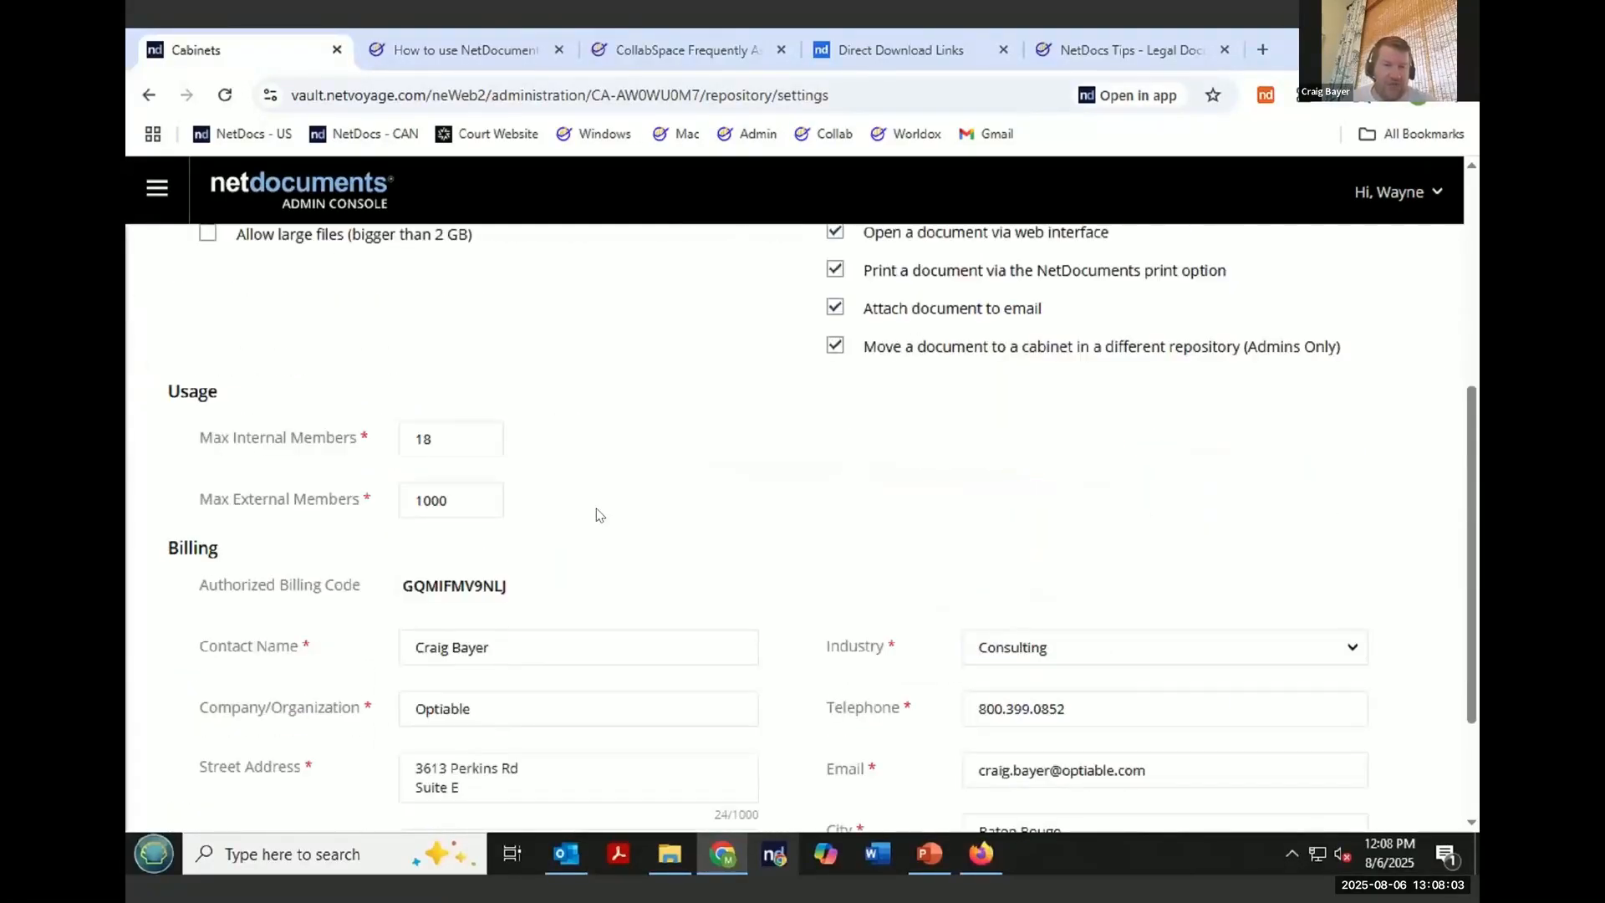
- Highlight the Max External Members usage setting and open the repository's Users & Groups page
{"action": "left_click_drag", "start_coordinate": [205, 507], "coordinate": [186, 507]}
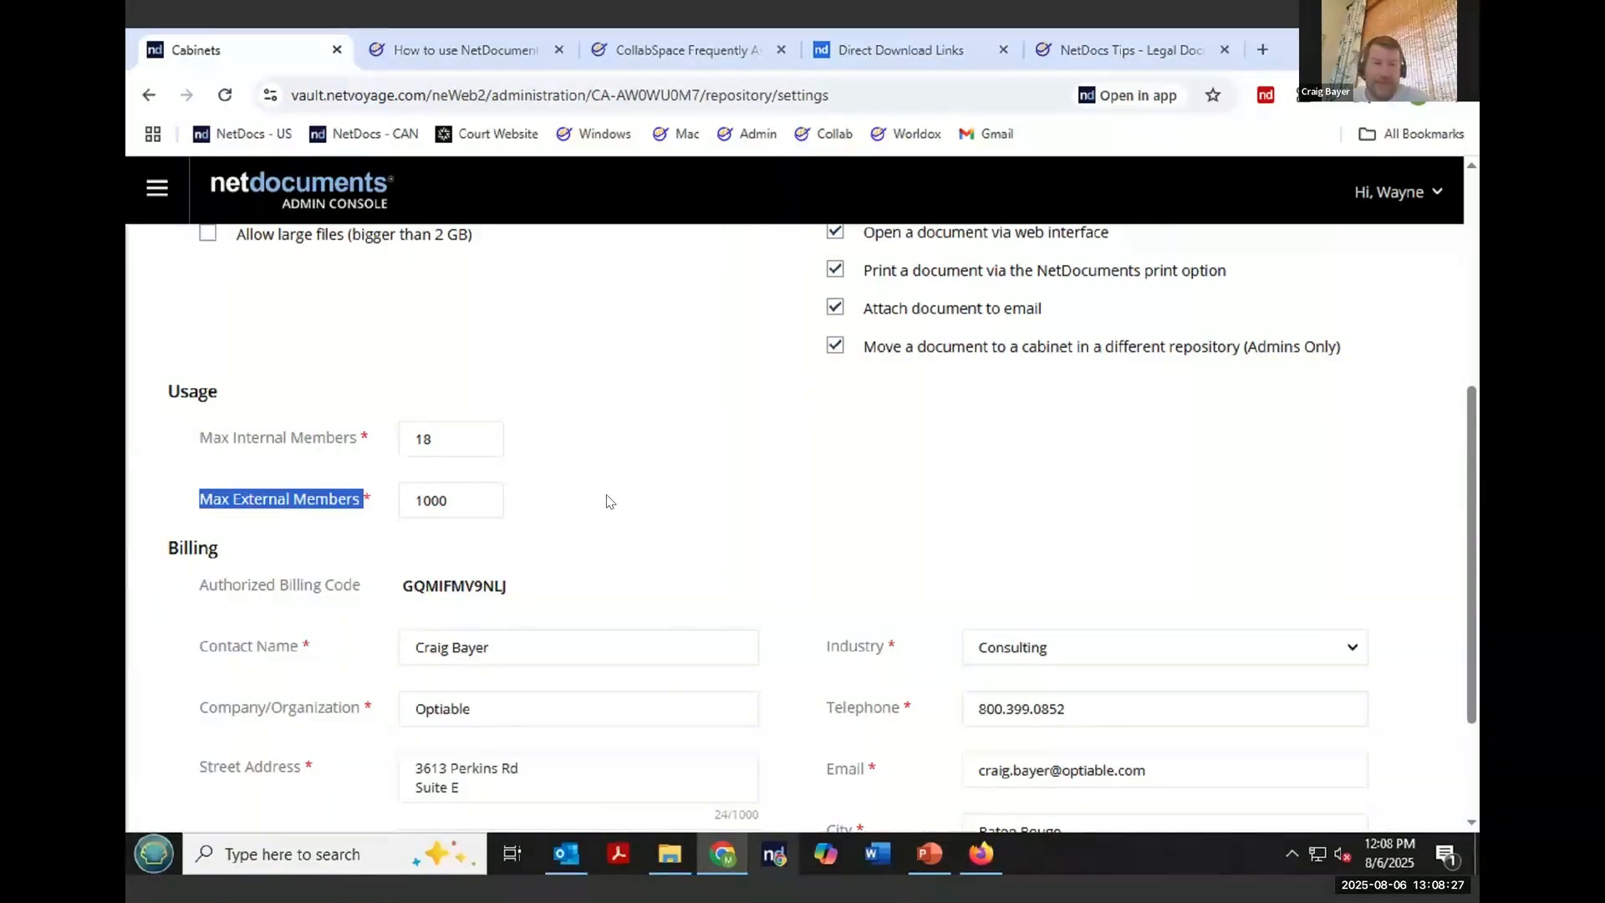
{"action": "left_click", "coordinate": [171, 204]}
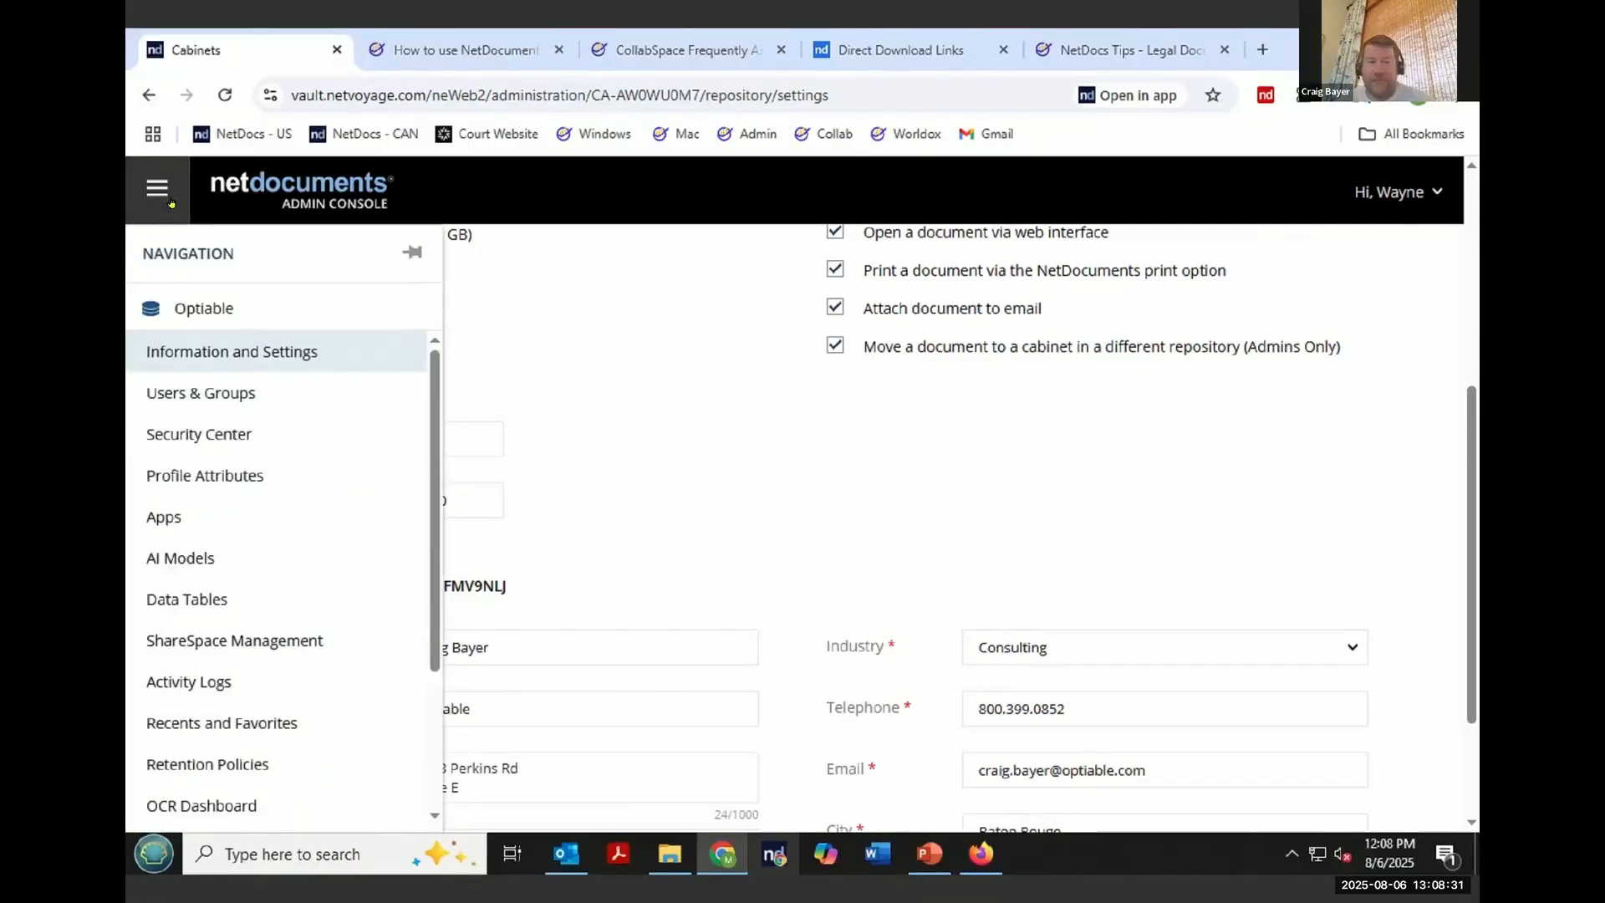
{"action": "left_click", "coordinate": [232, 398]}
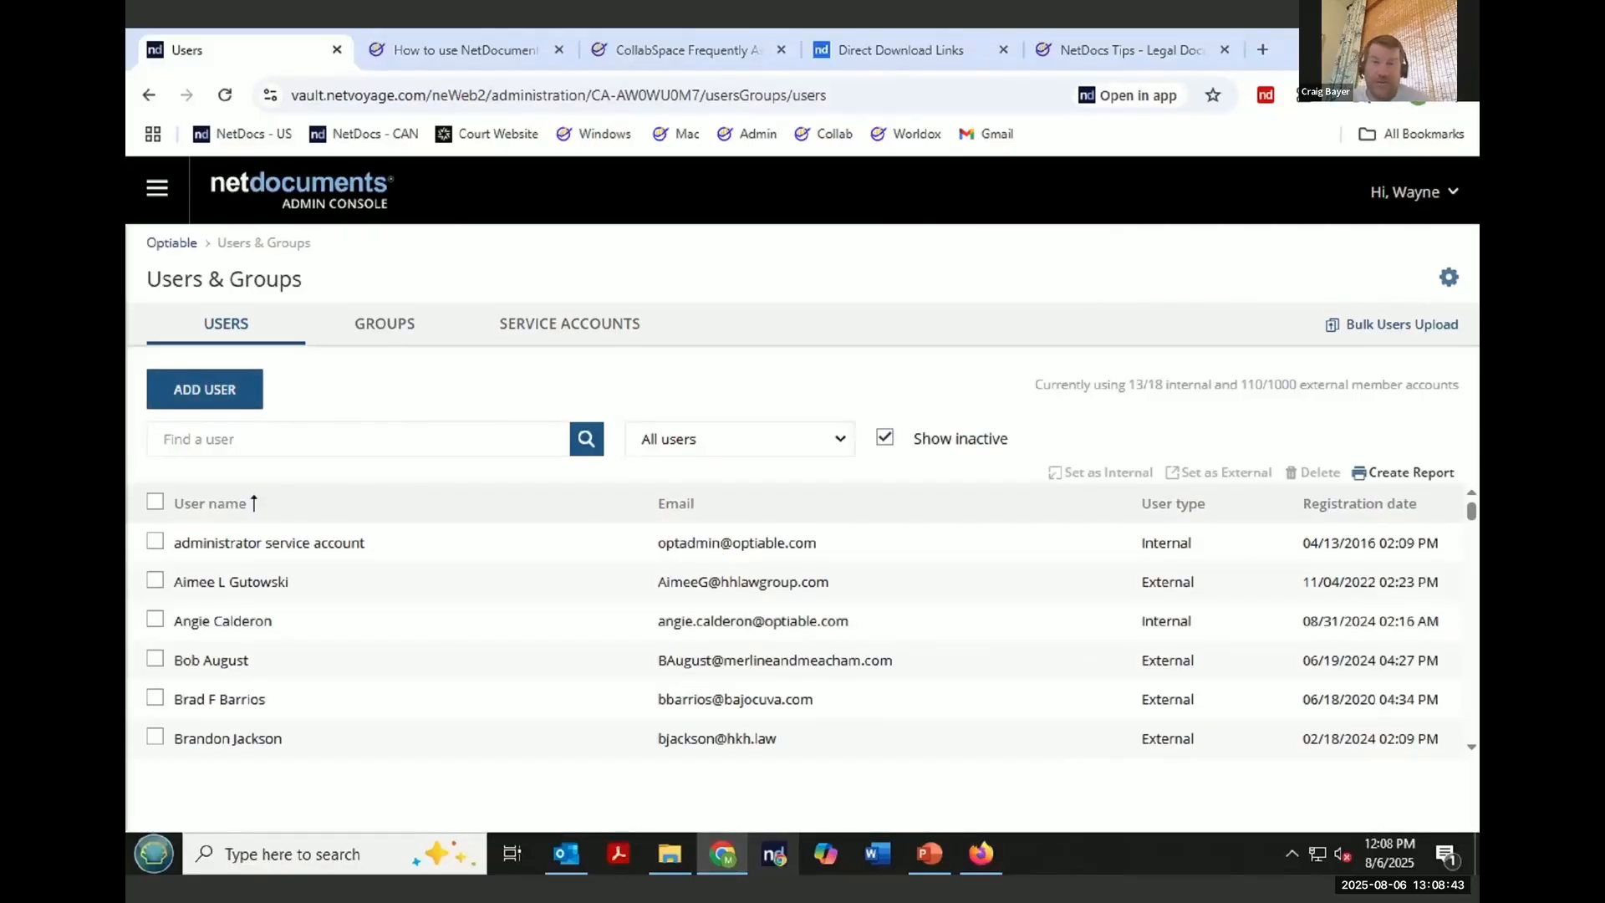
{"action": "left_click", "coordinate": [1448, 277]}
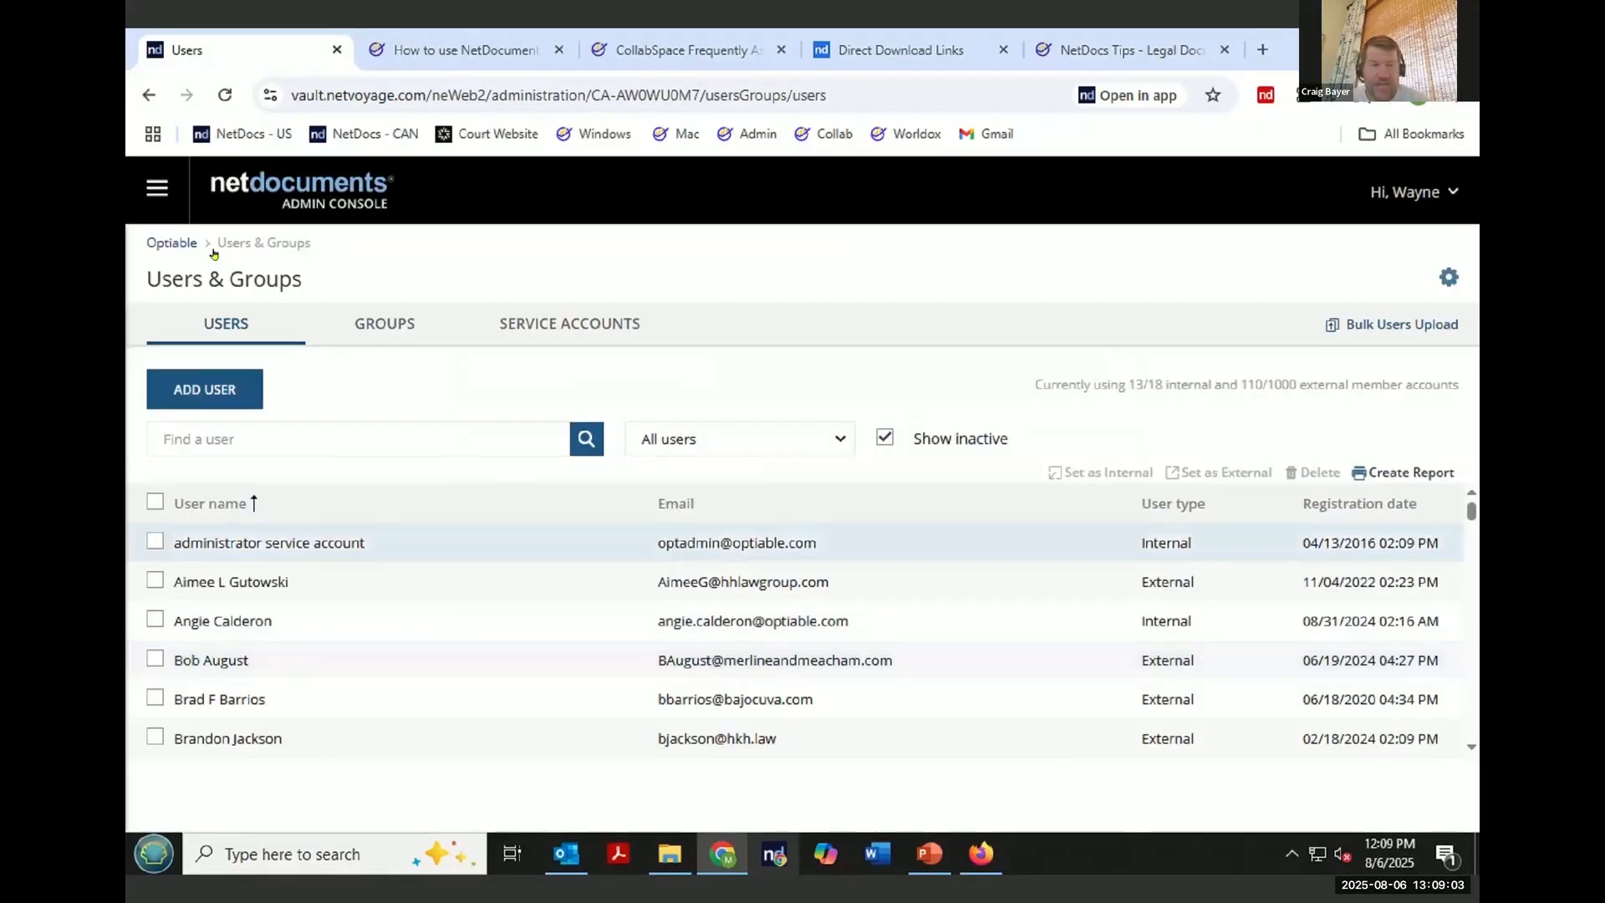
- Open the Clients - Demo cabinet from the repository's Cabinets list
{"action": "left_click", "coordinate": [162, 209]}
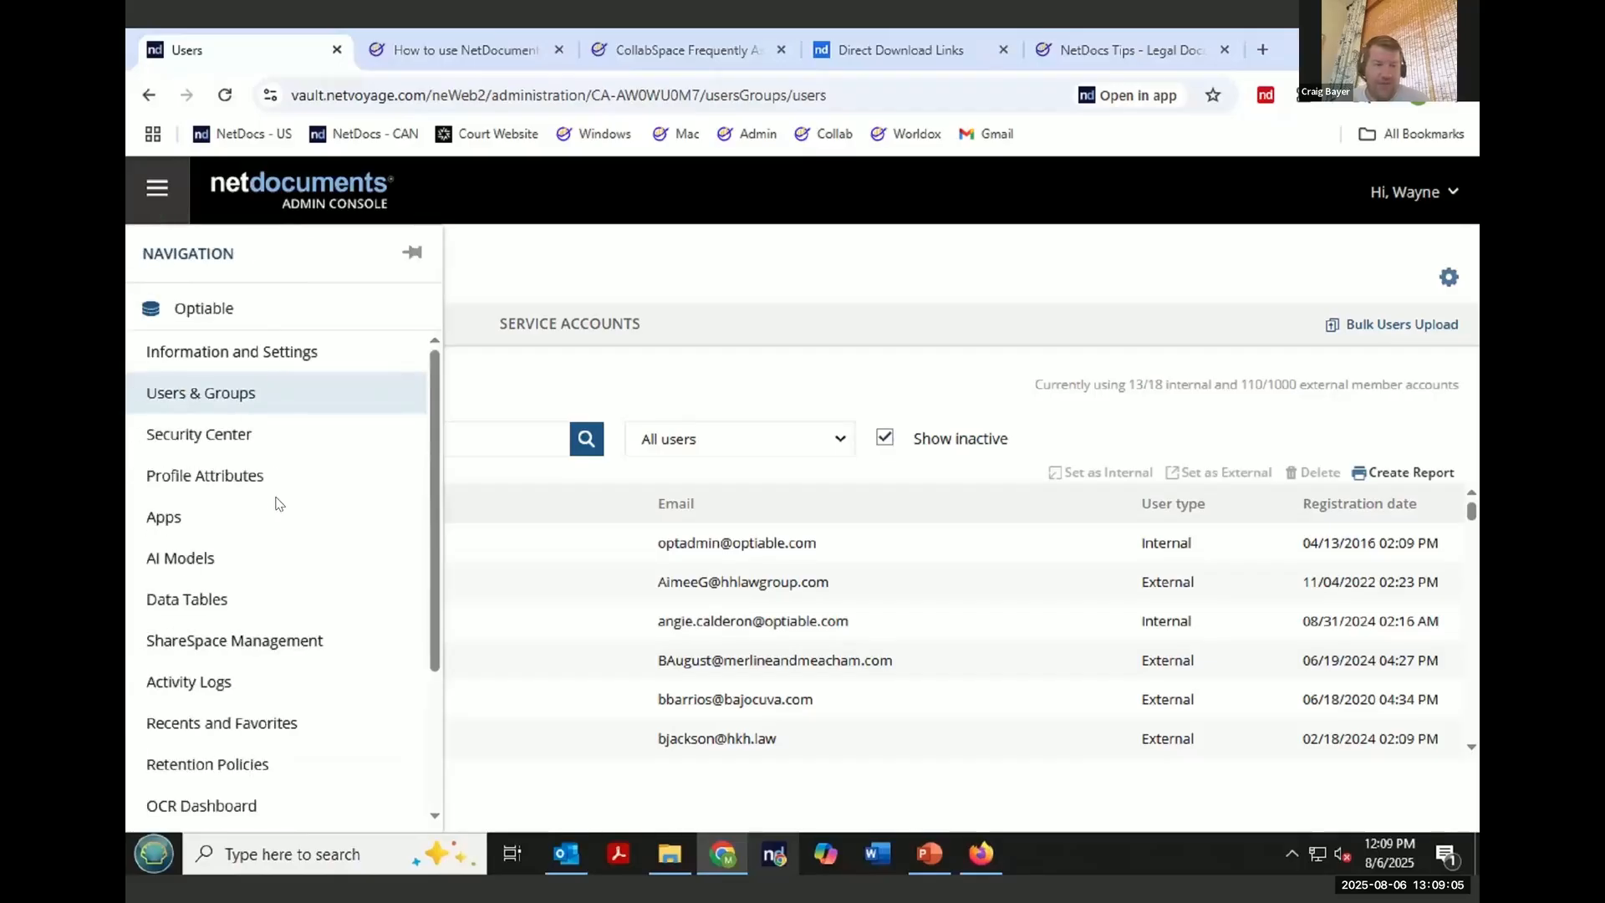
{"action": "scroll", "coordinate": [284, 518], "scroll_direction": "down", "scroll_amount": 3}
{"action": "left_click", "coordinate": [174, 807]}
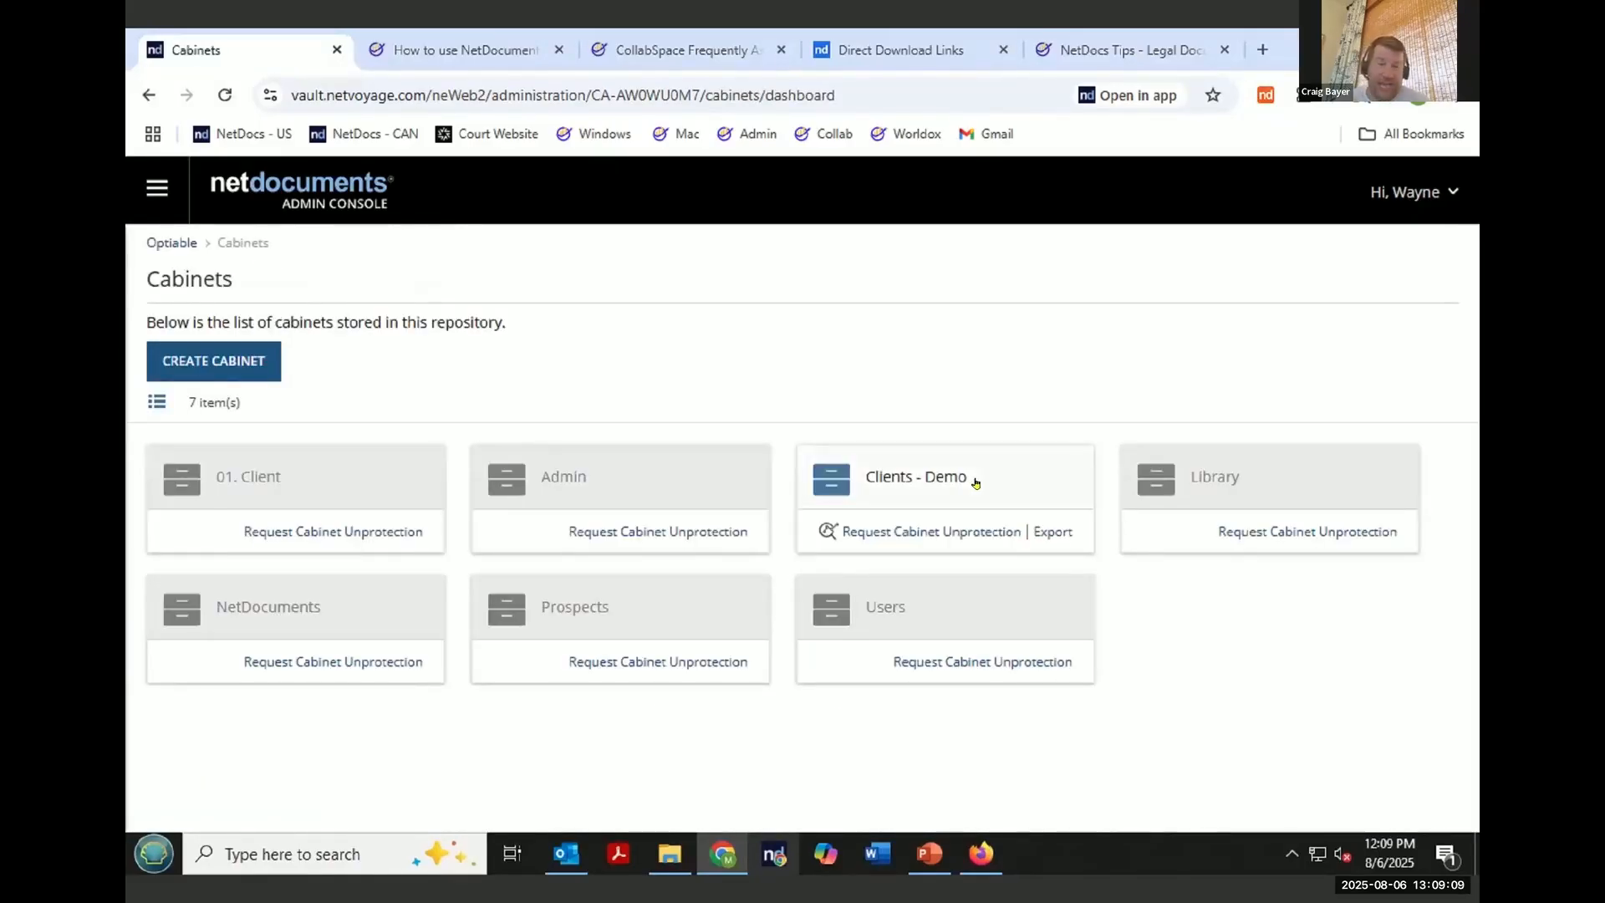
{"action": "left_click", "coordinate": [946, 482]}
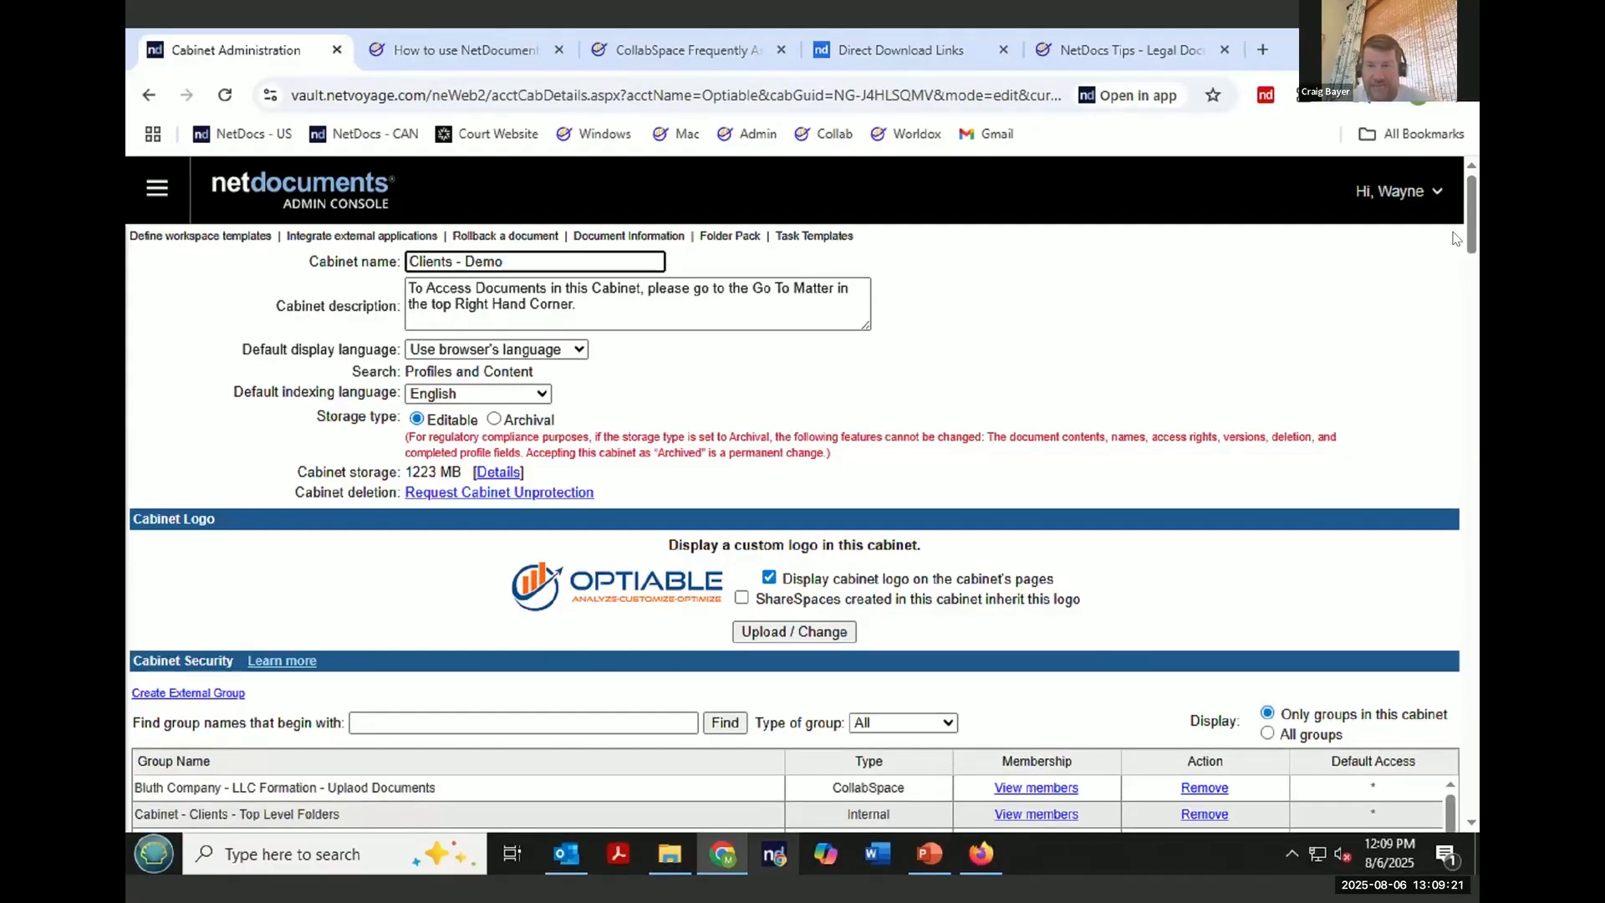
- Scroll the cabinet settings to the External Users, CollabSpaces & ShareSpaces section and highlight the Only in workspaces option
{"action": "scroll", "coordinate": [1453, 219], "scroll_direction": "down", "scroll_amount": 15}
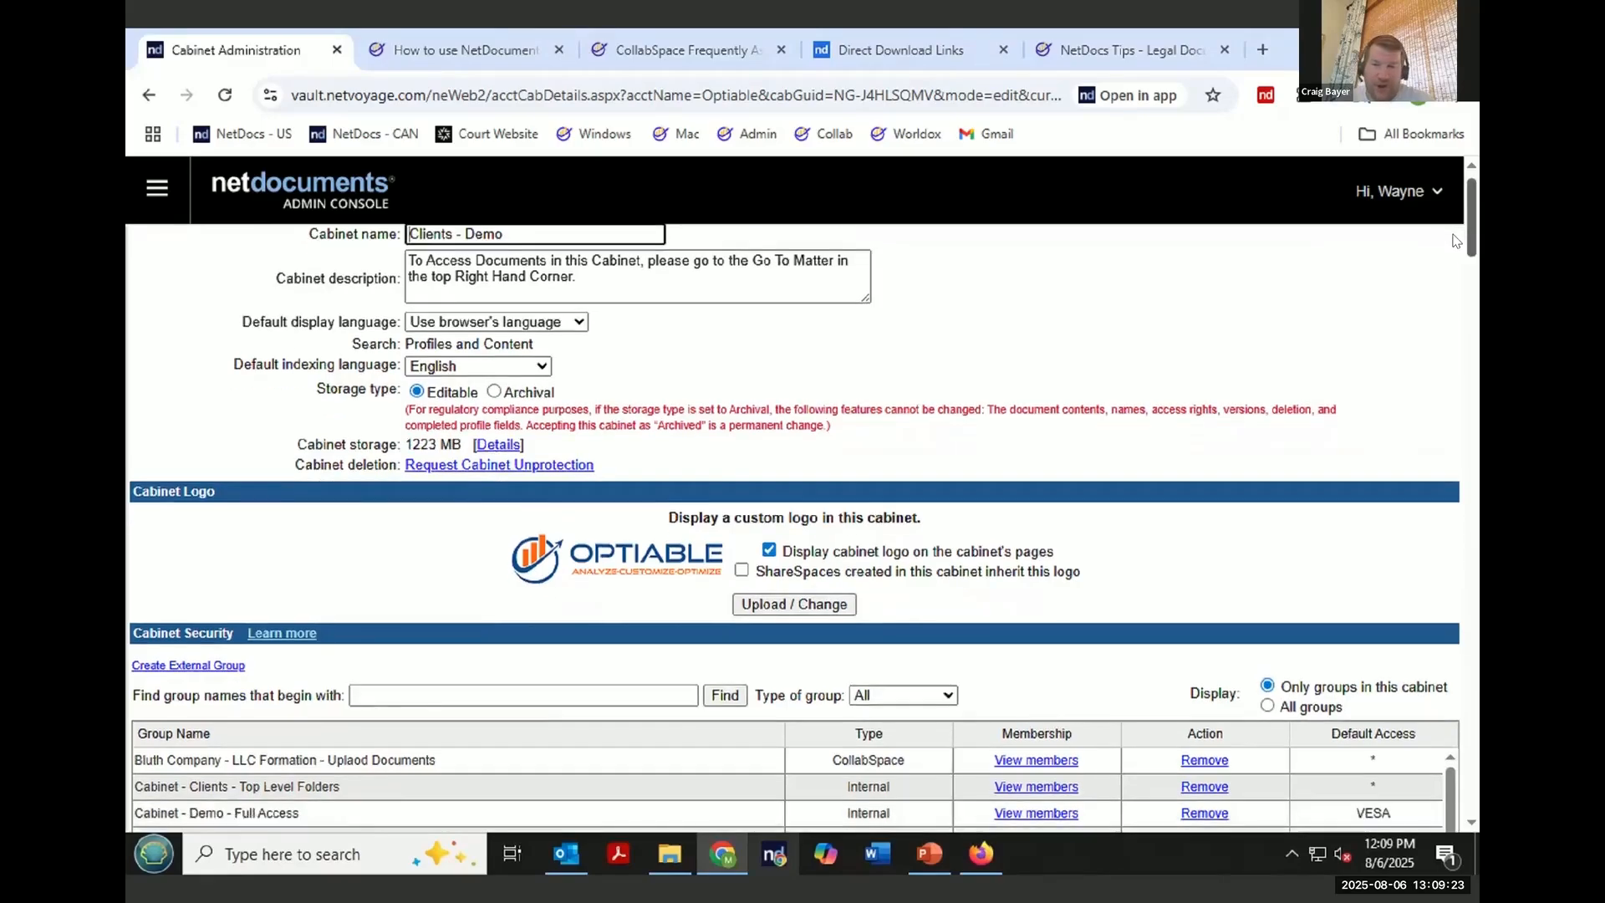
{"action": "scroll", "coordinate": [1446, 476], "scroll_direction": "down", "scroll_amount": 20}
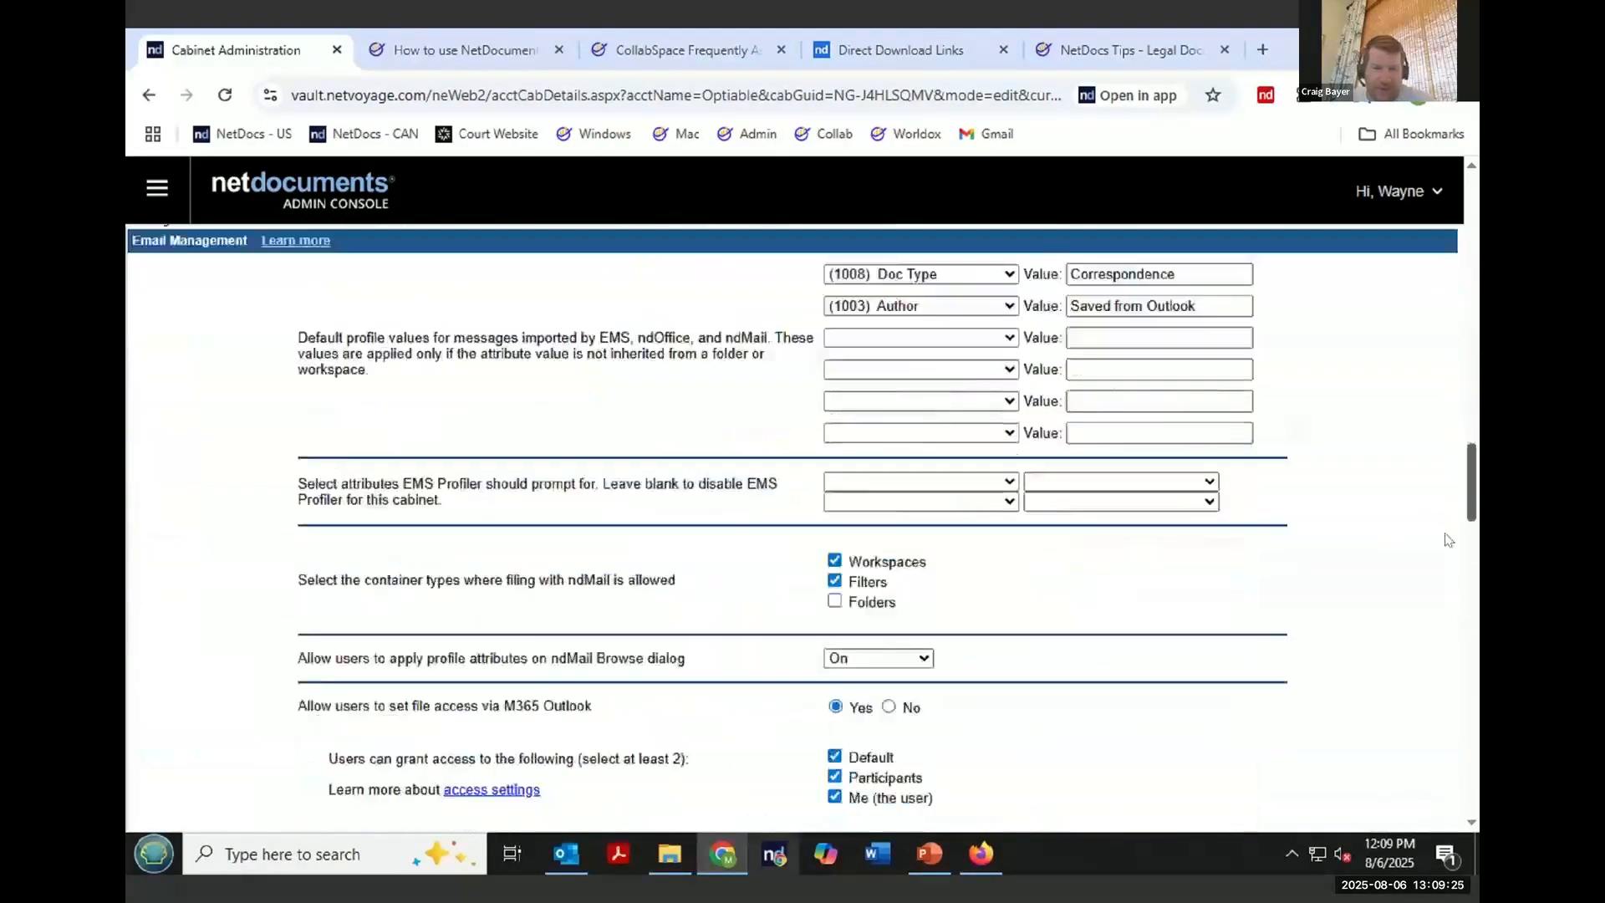
{"action": "scroll", "coordinate": [1448, 620], "scroll_direction": "down", "scroll_amount": 8}
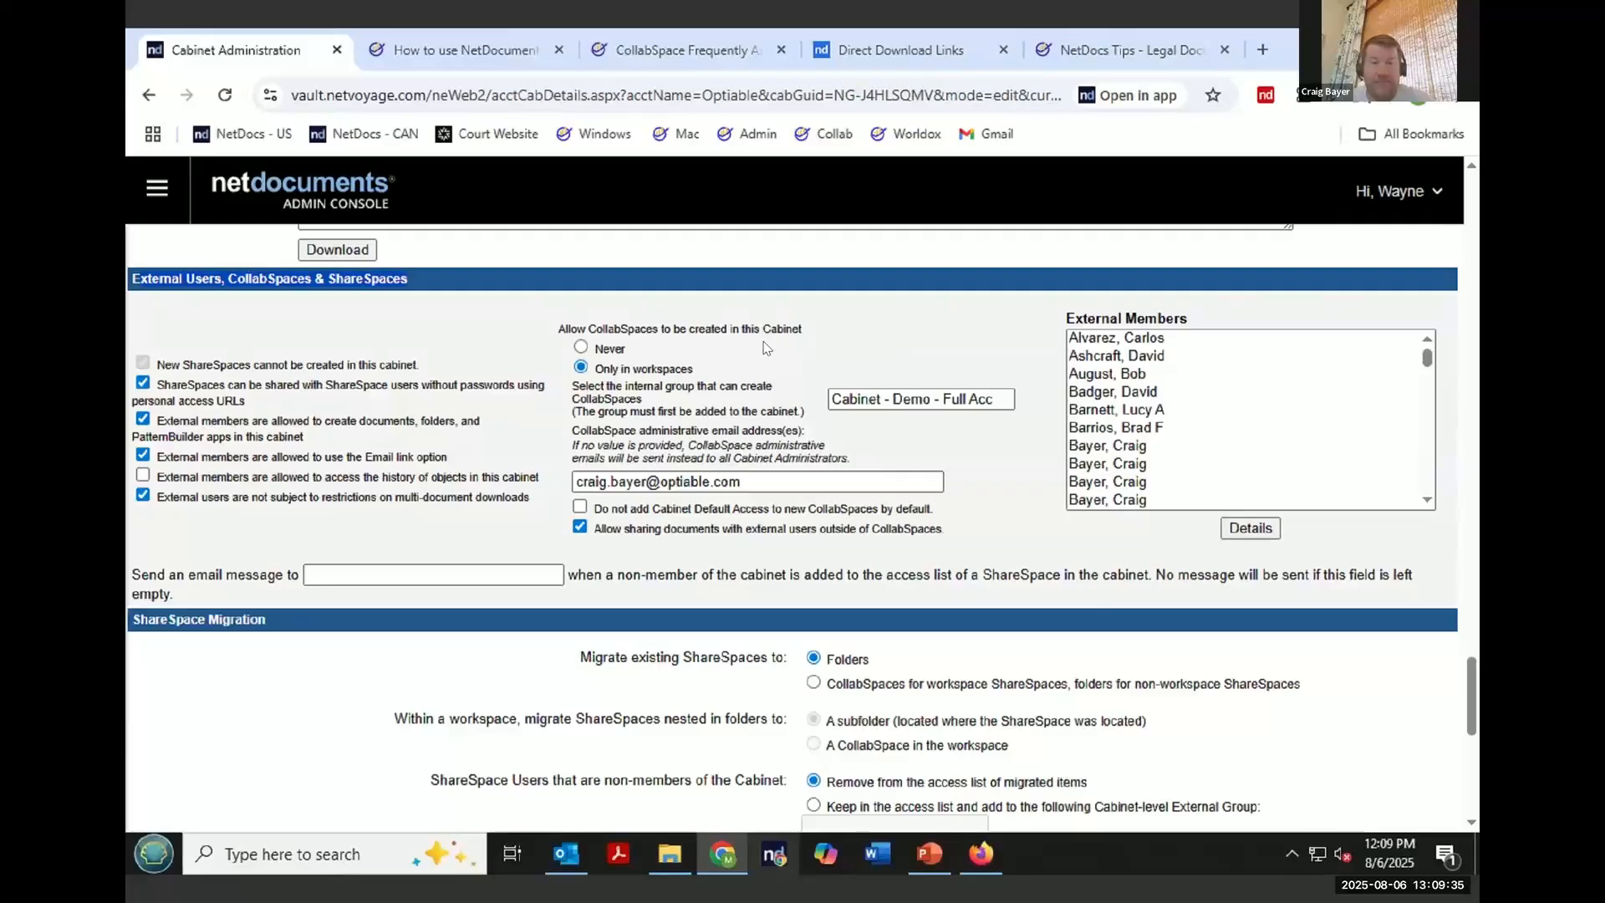
{"action": "double_click", "coordinate": [640, 373]}
{"action": "left_click_drag", "start_coordinate": [595, 371], "coordinate": [593, 371]}
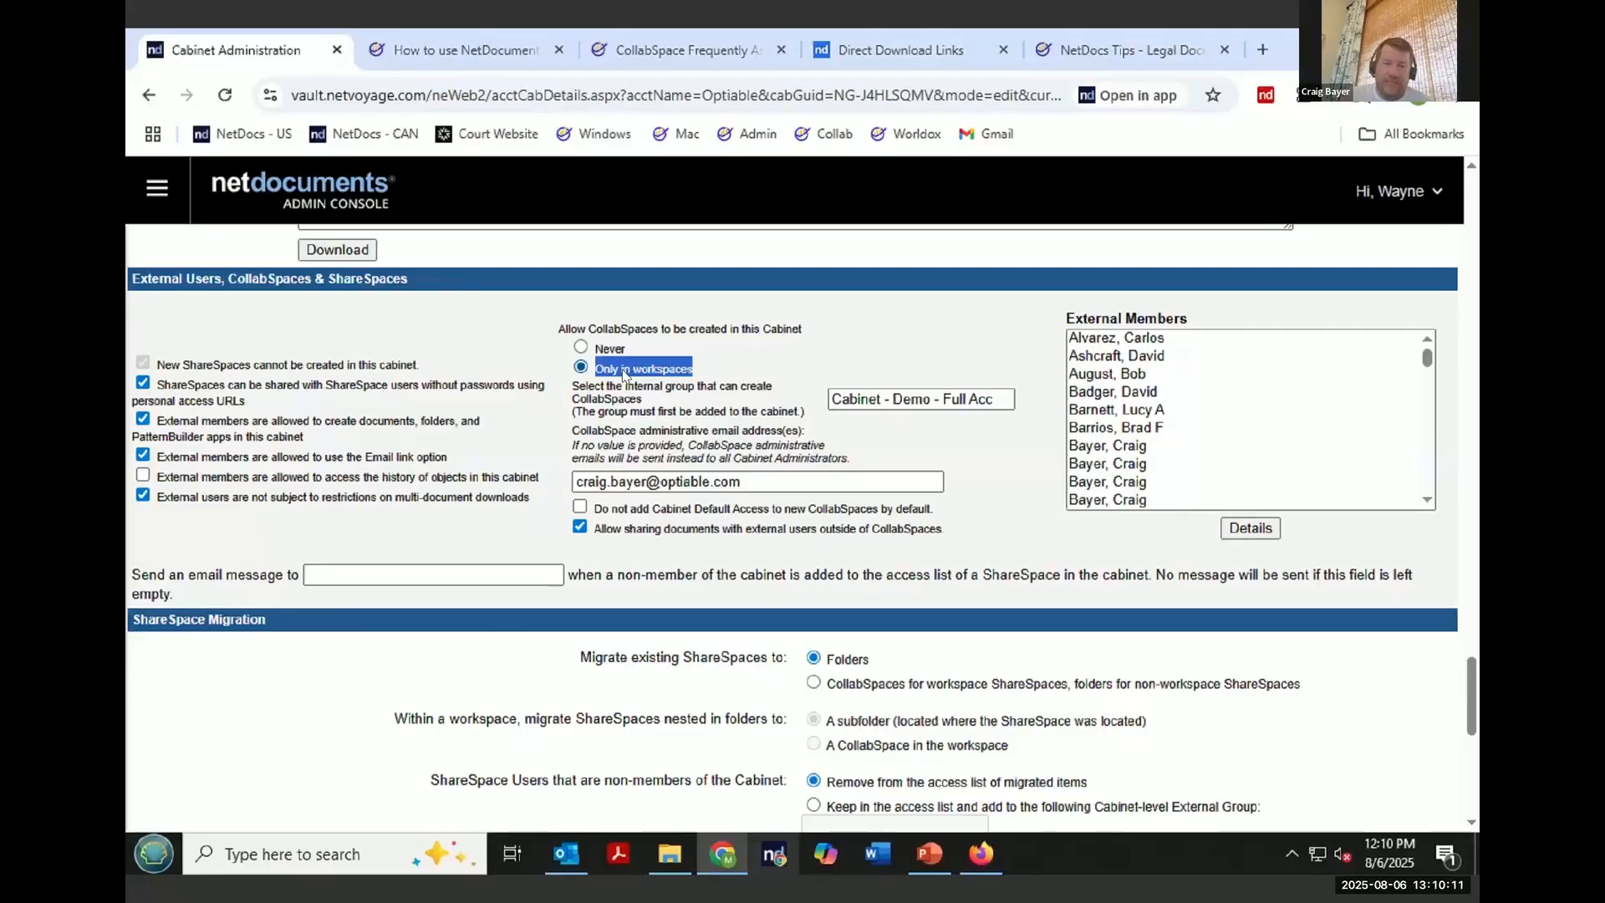
- Examine the CollabSpace creation group and the external-member download and sharing options in this section
{"action": "left_click", "coordinate": [944, 401]}
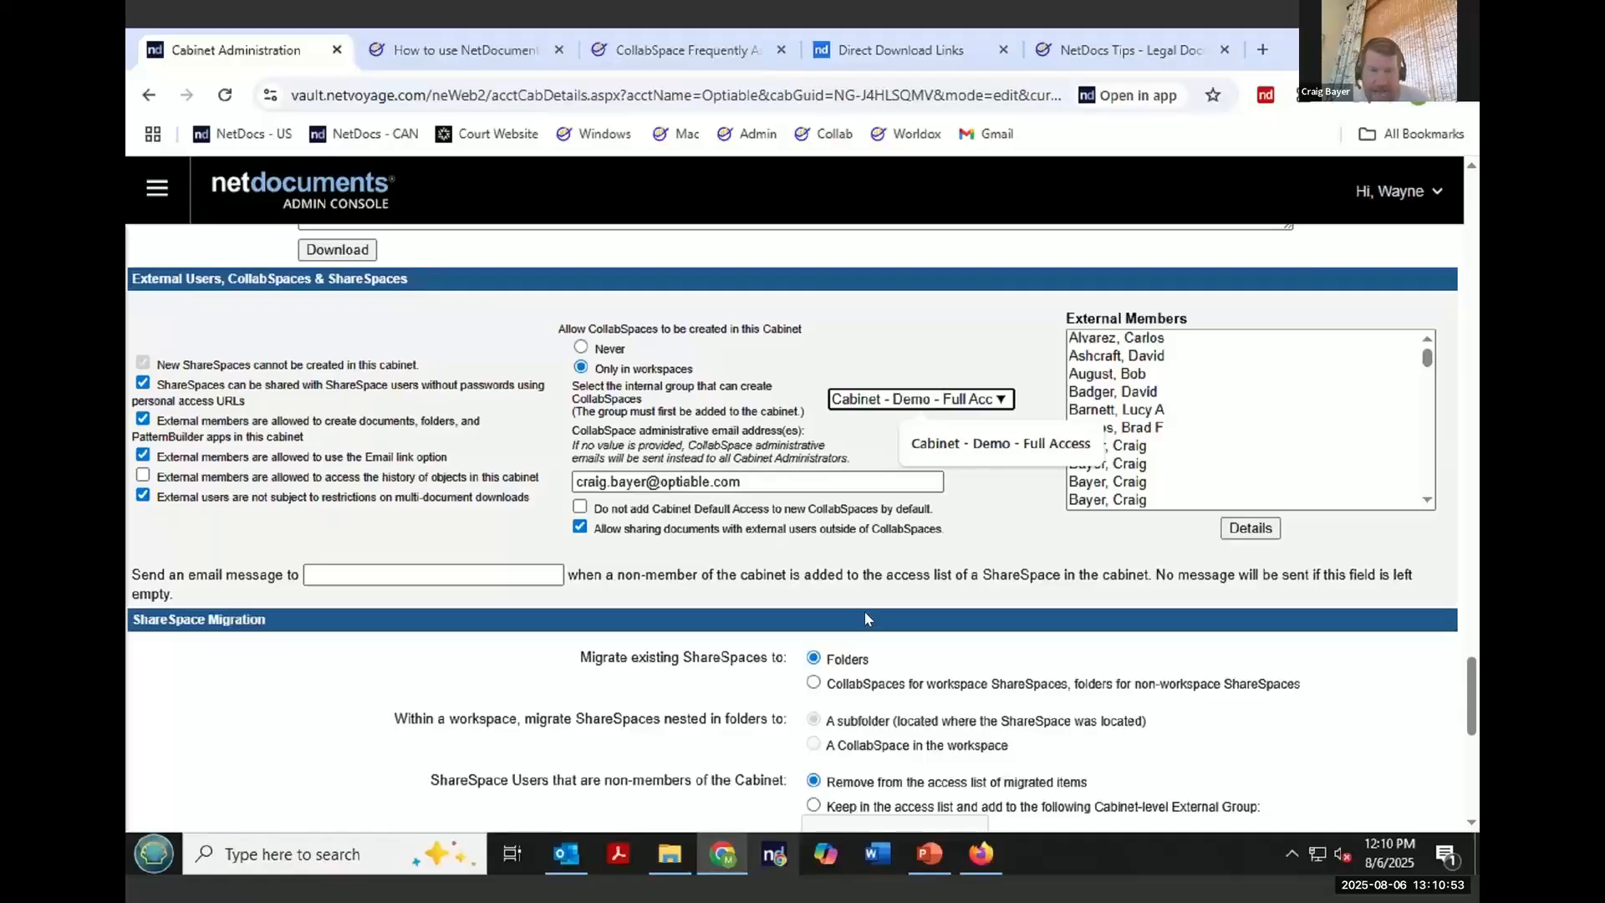
{"action": "left_click", "coordinate": [906, 556]}
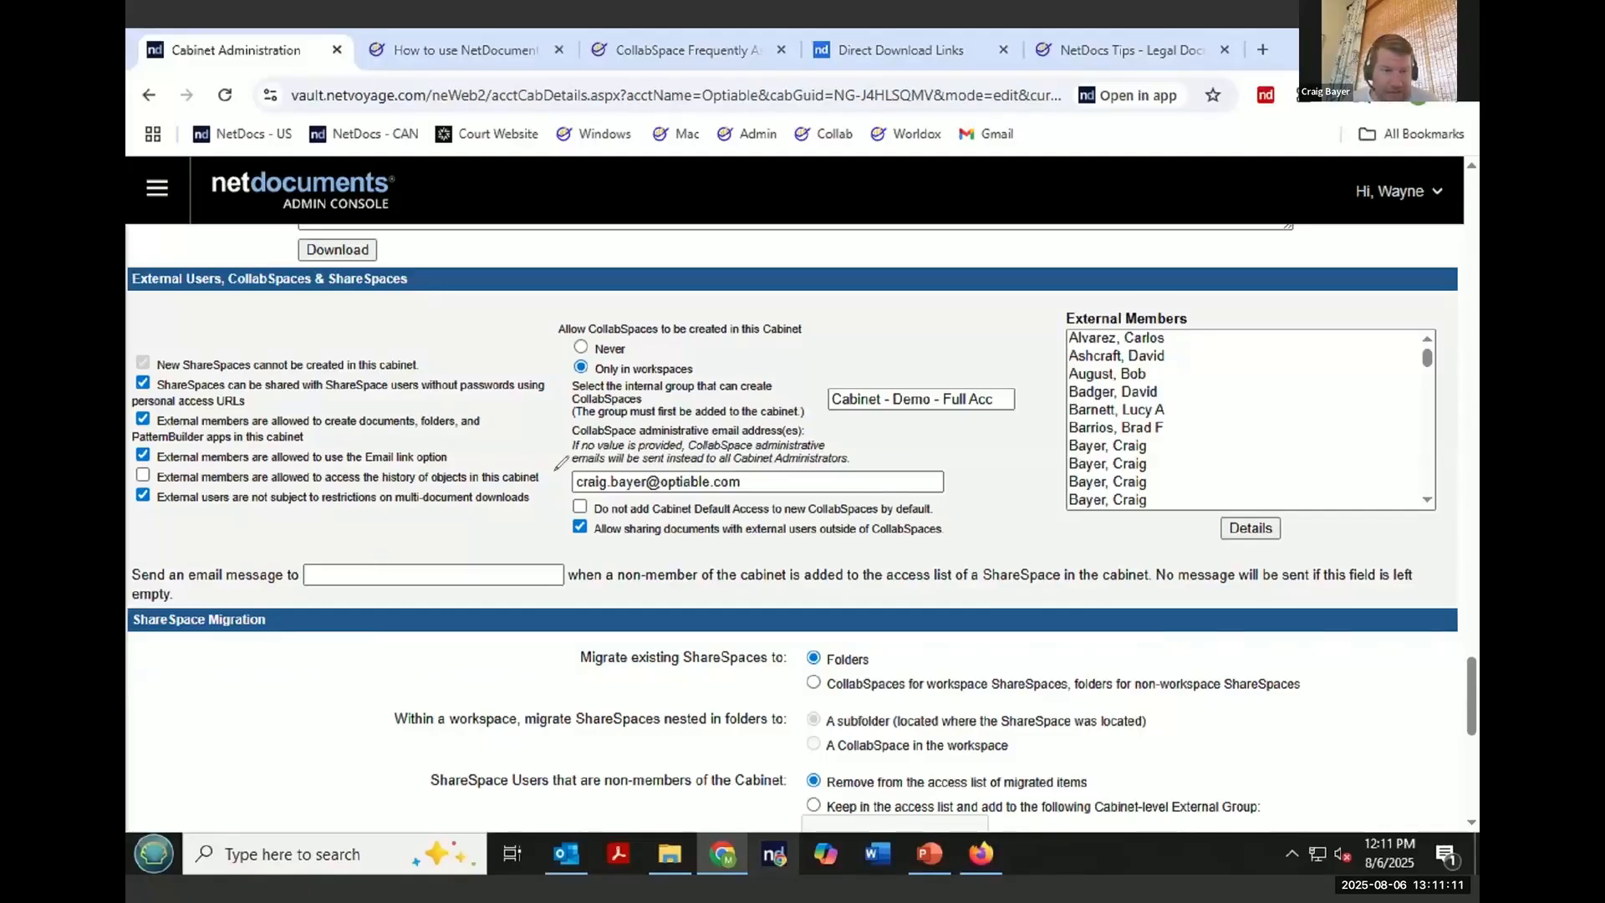
{"action": "mouse_move", "coordinate": [554, 470]}
{"action": "left_mouse_down"}
{"action": "mouse_move", "coordinate": [186, 466]}
{"action": "mouse_move", "coordinate": [190, 504]}
{"action": "mouse_move", "coordinate": [409, 504]}
{"action": "left_mouse_up"}
{"action": "left_click_drag", "start_coordinate": [528, 501], "coordinate": [557, 470]}
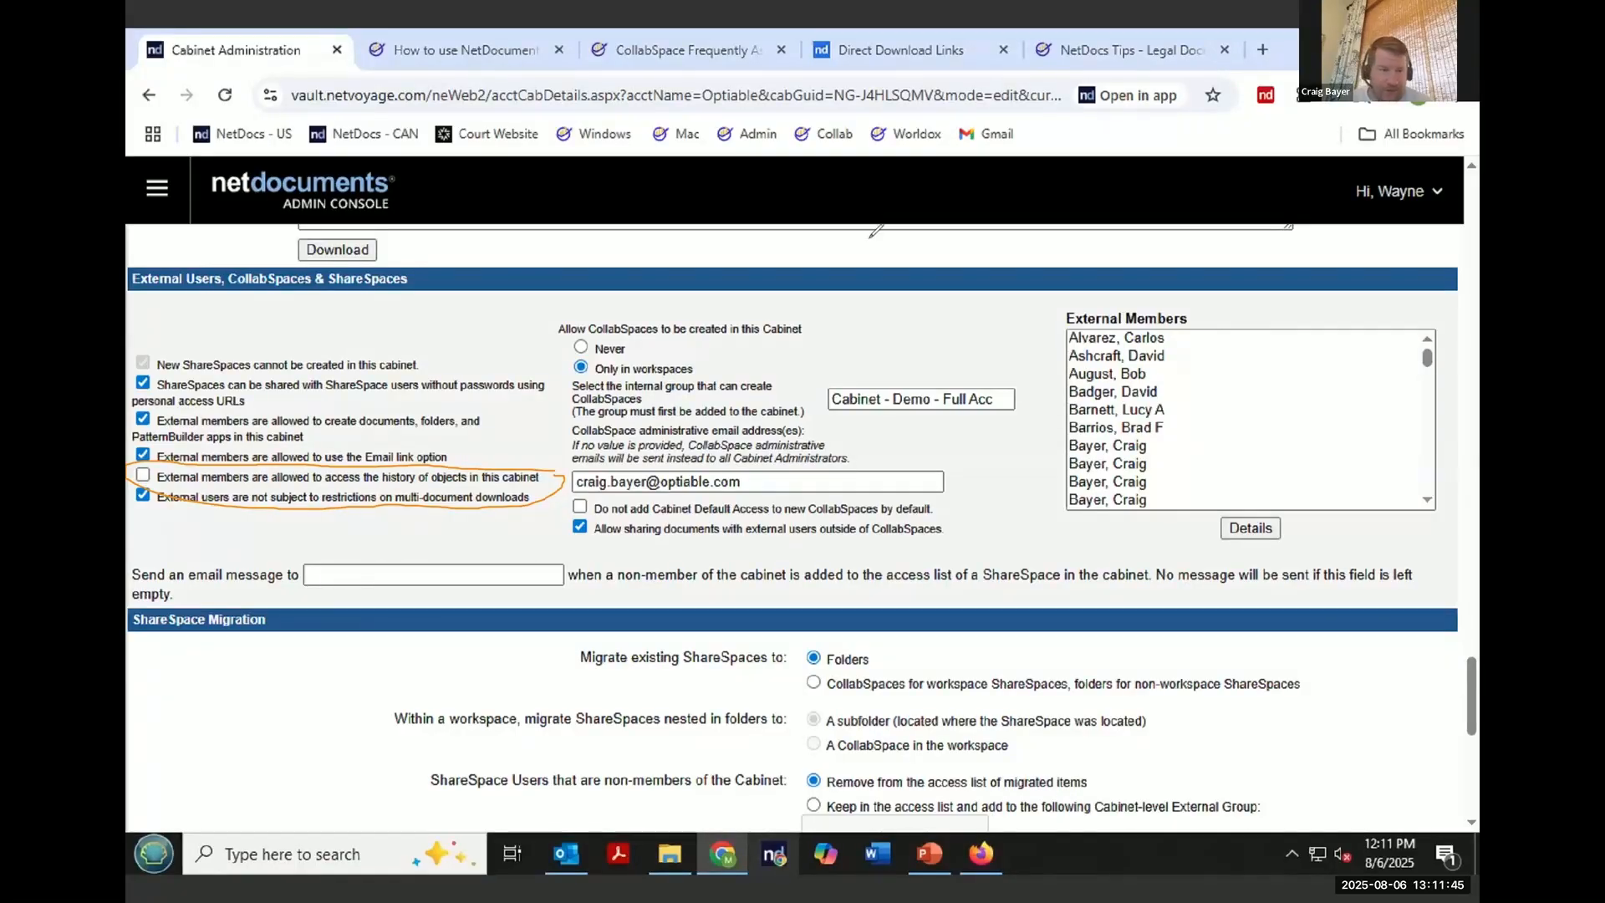
{"action": "left_click_drag", "start_coordinate": [153, 515], "coordinate": [545, 509]}
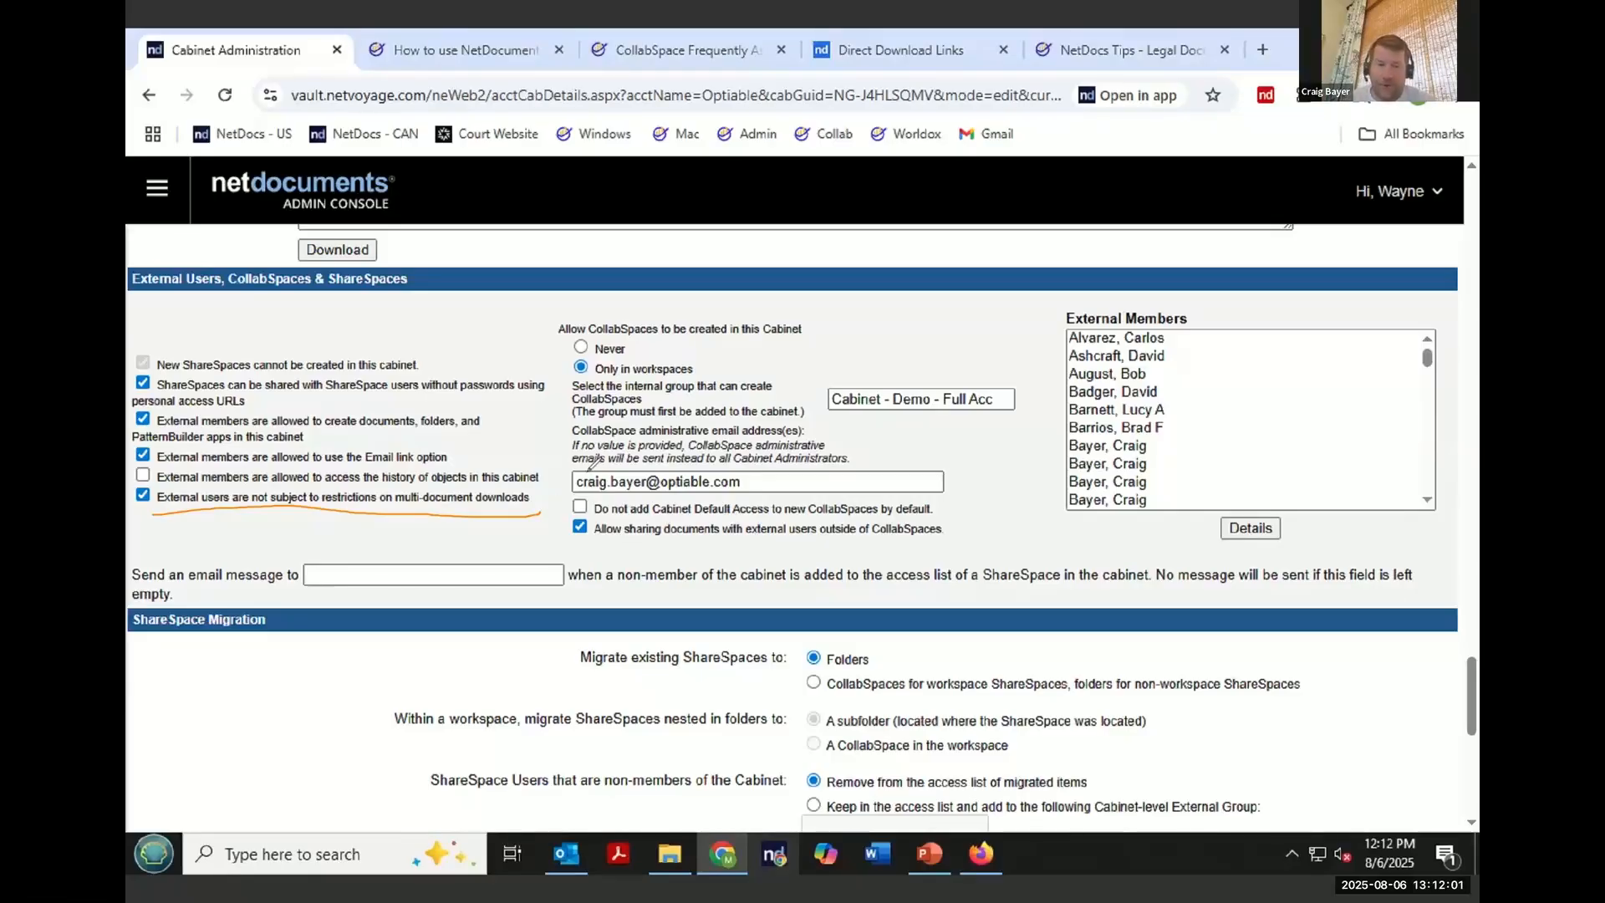
{"action": "mouse_move", "coordinate": [1002, 517]}
{"action": "left_mouse_down"}
{"action": "mouse_move", "coordinate": [614, 508]}
{"action": "mouse_move", "coordinate": [560, 525]}
{"action": "mouse_move", "coordinate": [769, 562]}
{"action": "left_mouse_up"}
{"action": "left_click_drag", "start_coordinate": [972, 556], "coordinate": [997, 510]}
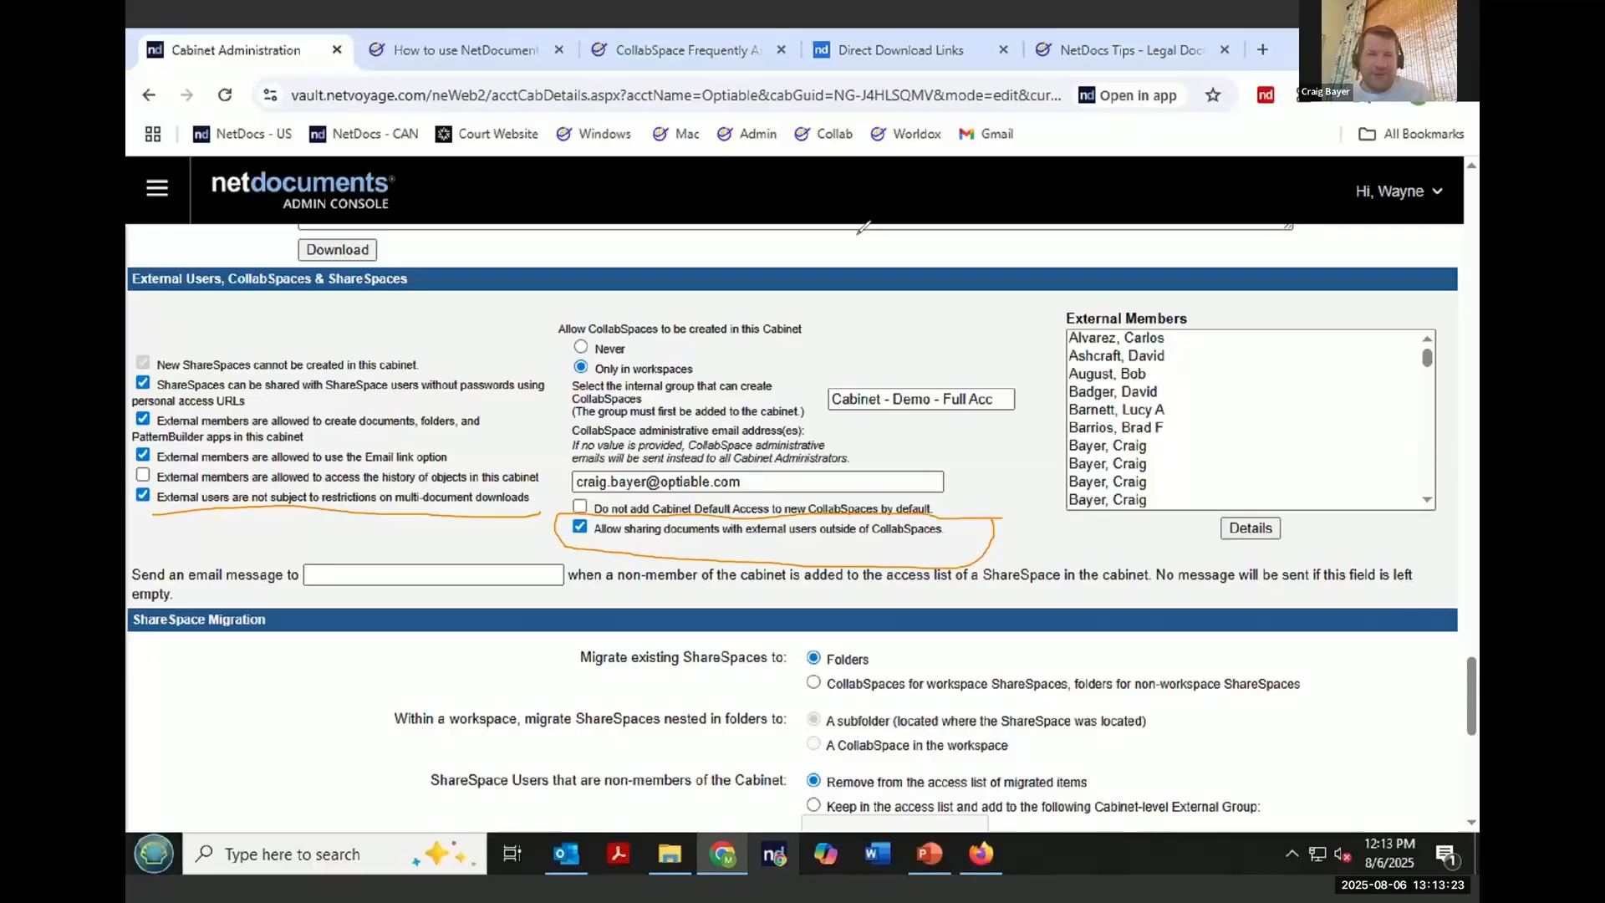
{"action": "left_click", "coordinate": [837, 209]}
{"action": "left_click", "coordinate": [812, 240]}
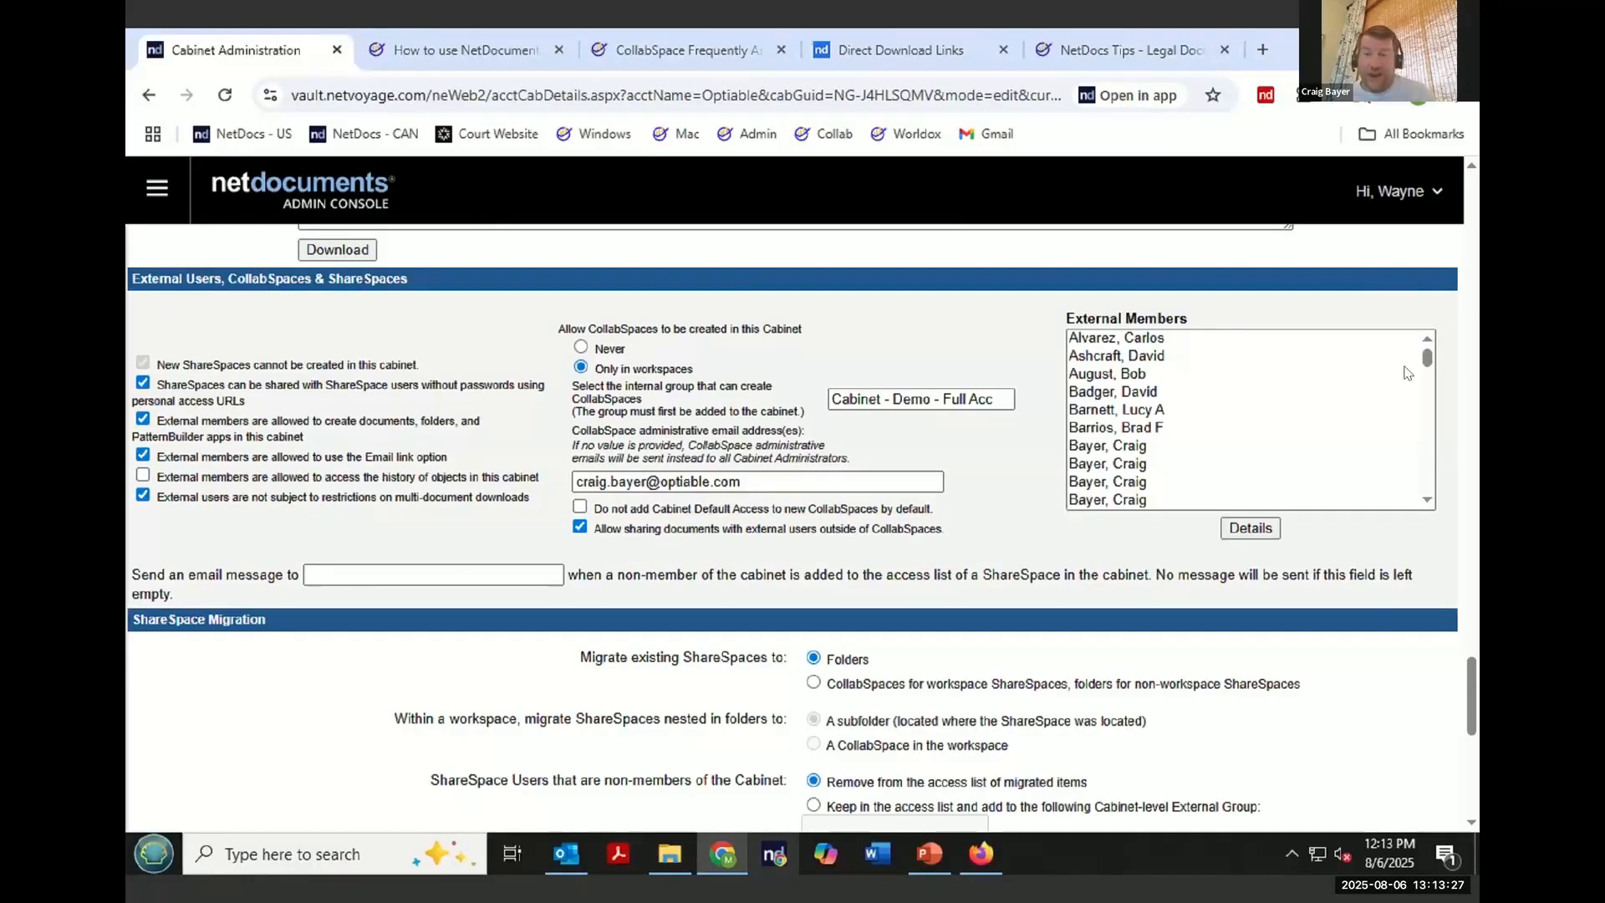
- Go to the home page and review the CollabSpaces list of the Massive Dynamic - General Docket workspace
{"action": "left_click", "coordinate": [1388, 192]}
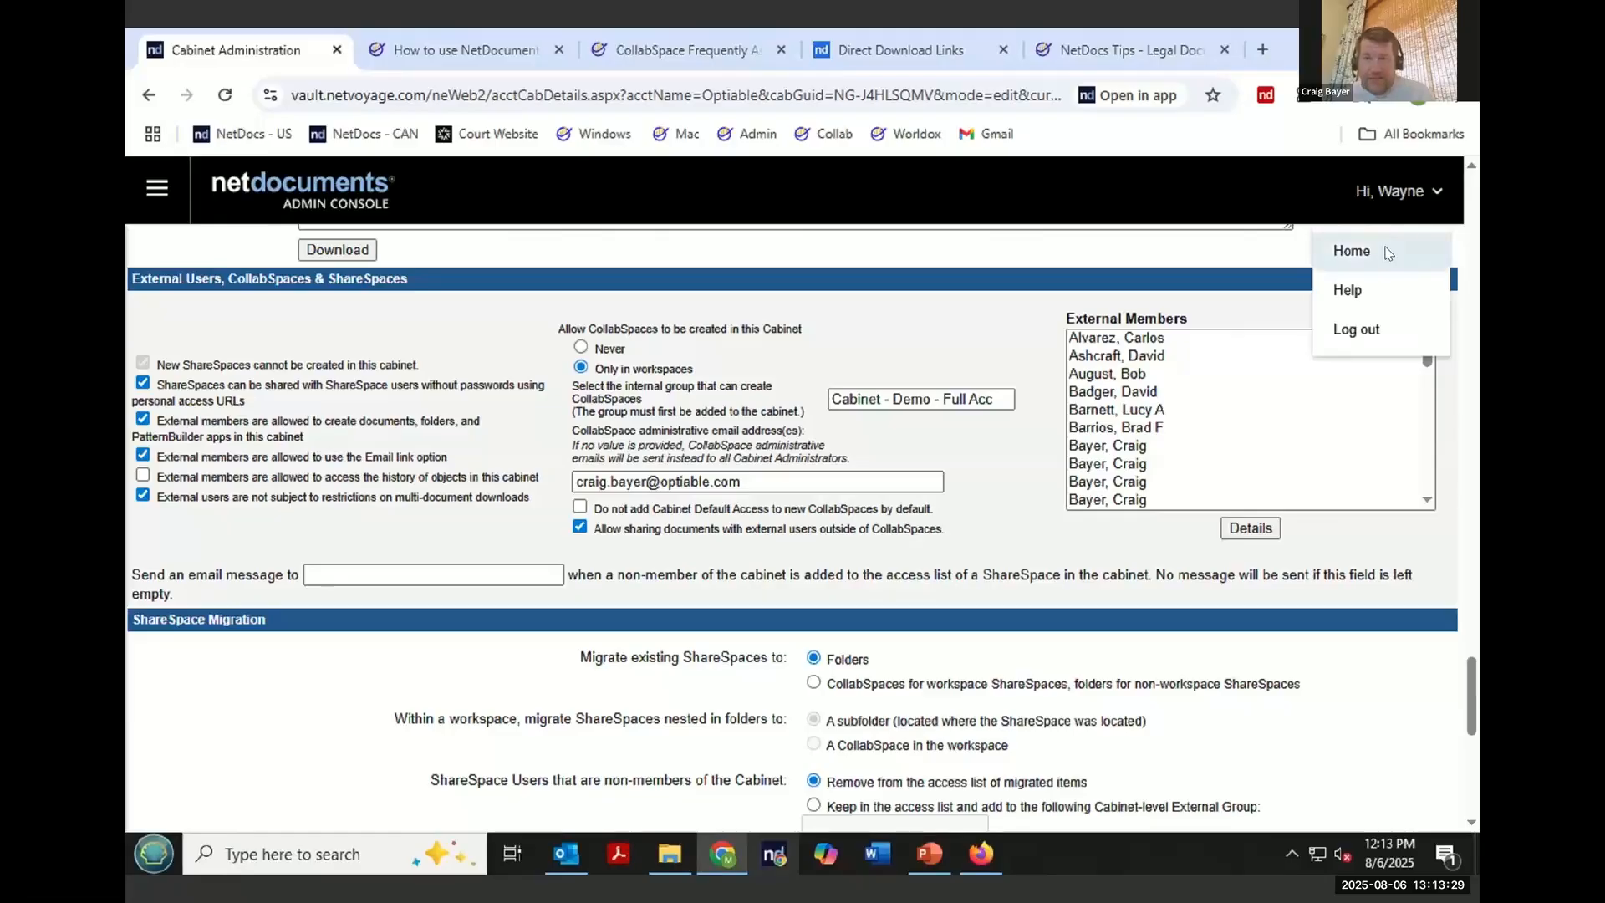
{"action": "left_click", "coordinate": [1387, 249]}
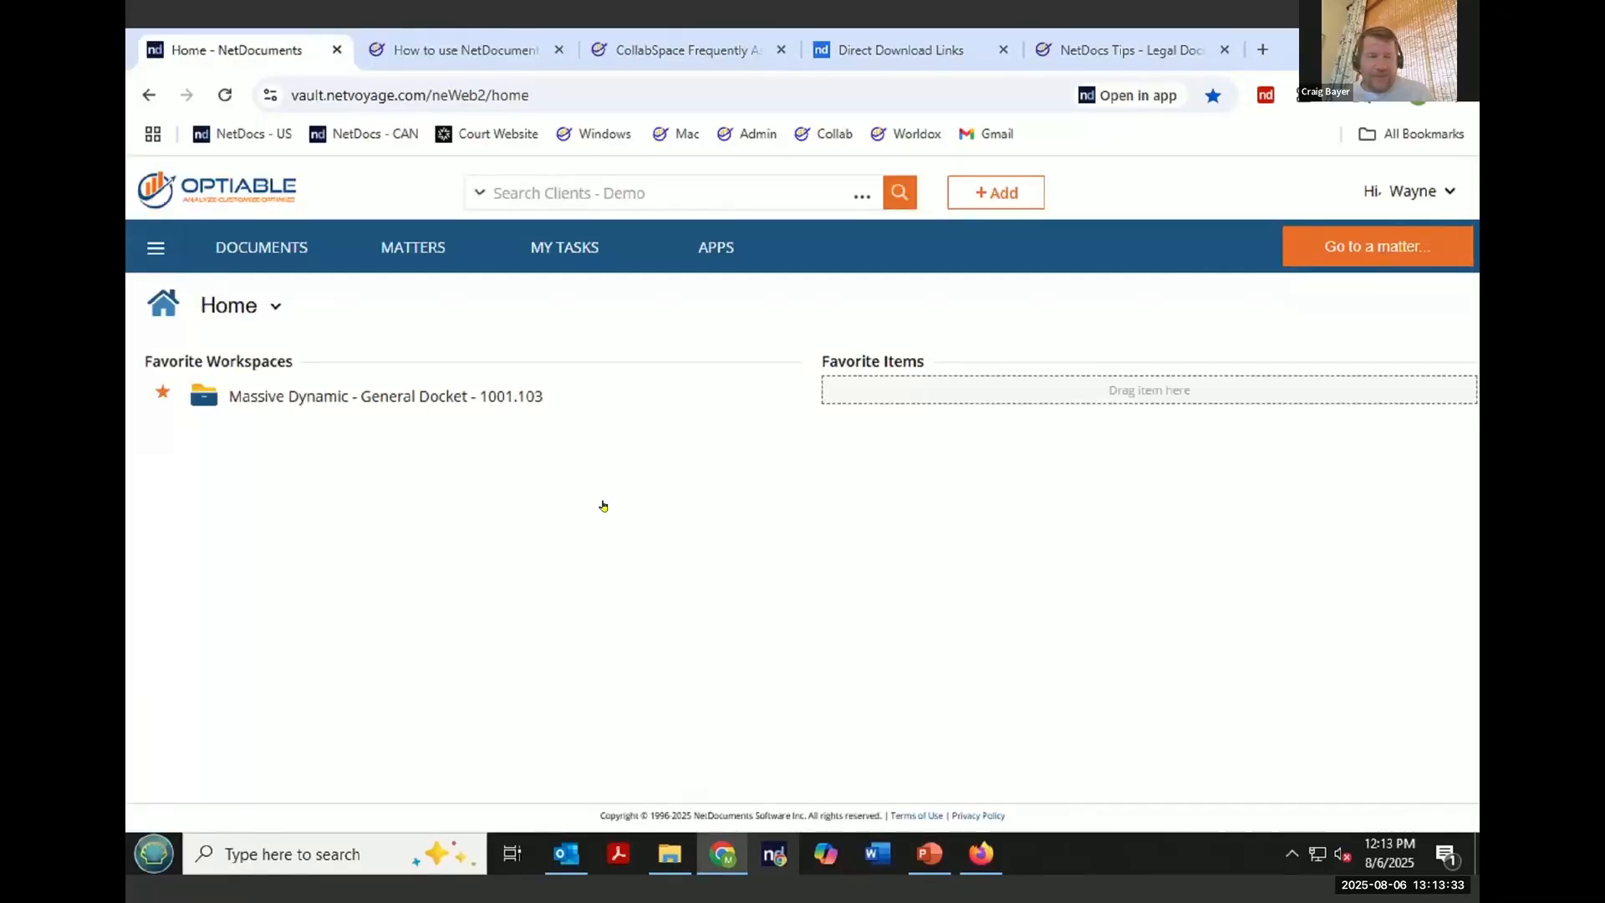
{"action": "left_click", "coordinate": [463, 398]}
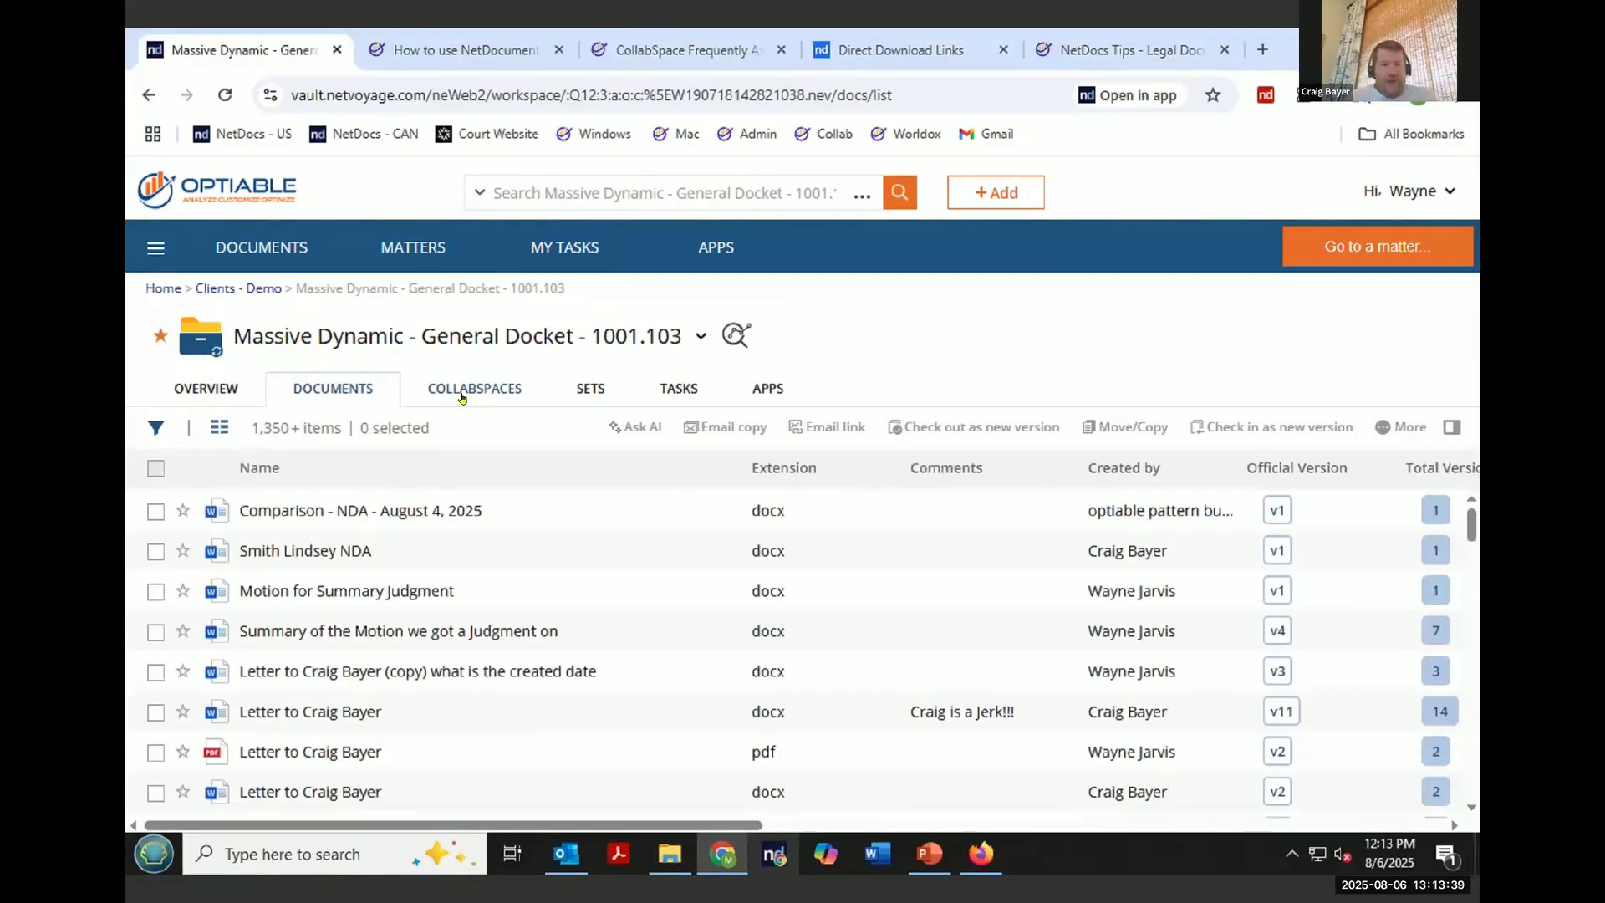
{"action": "left_click", "coordinate": [462, 393]}
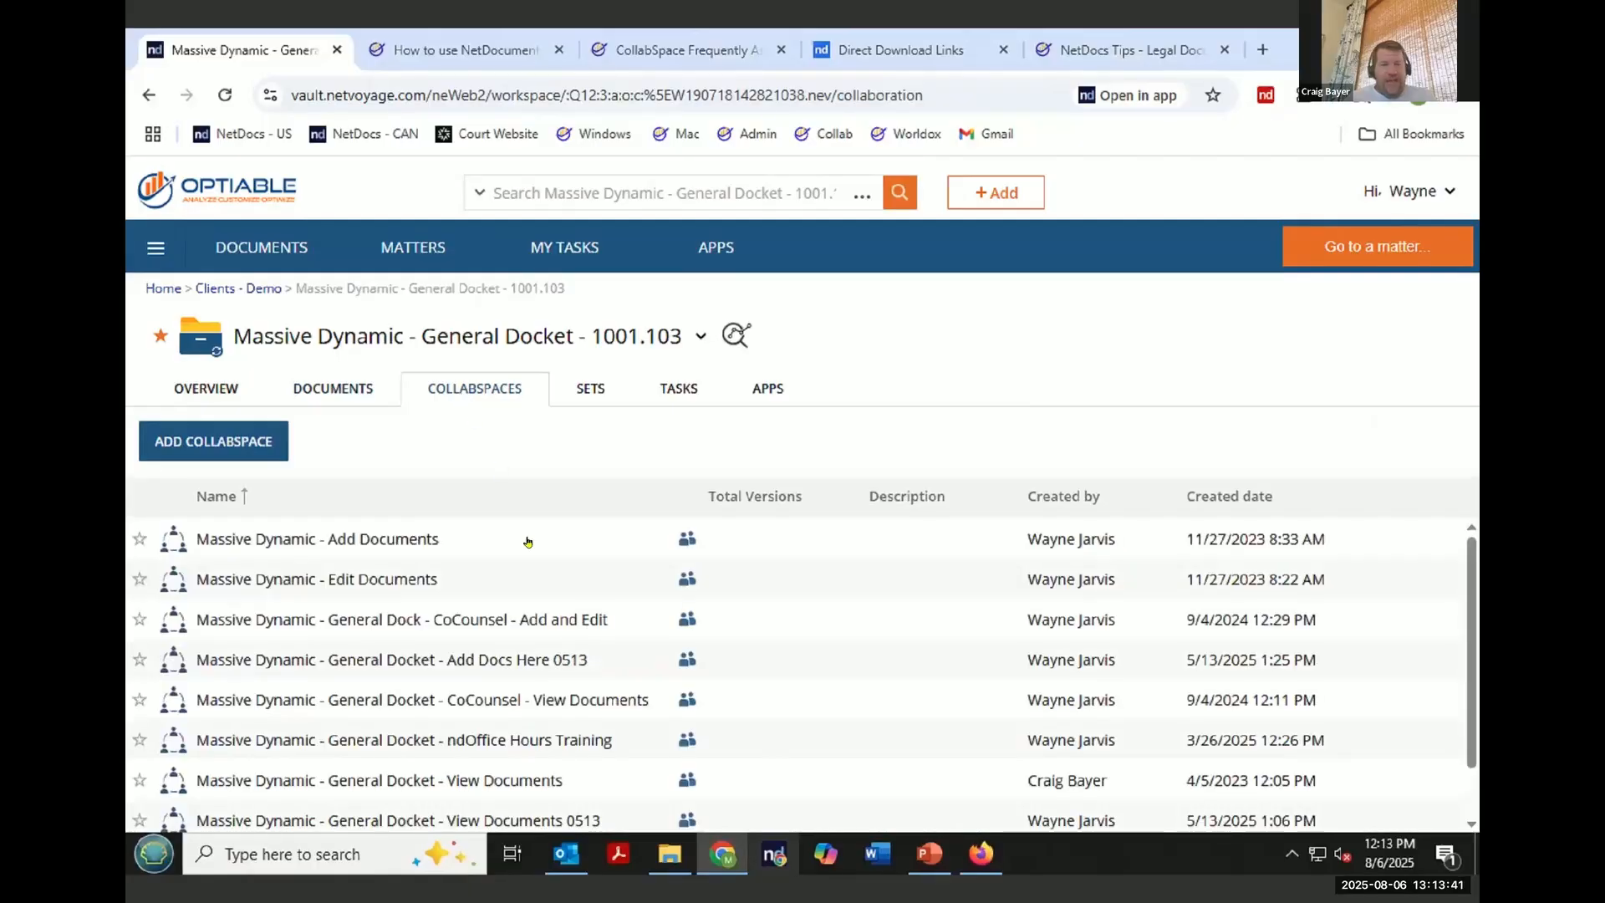
{"action": "scroll", "coordinate": [588, 634], "scroll_direction": "down", "scroll_amount": 1}
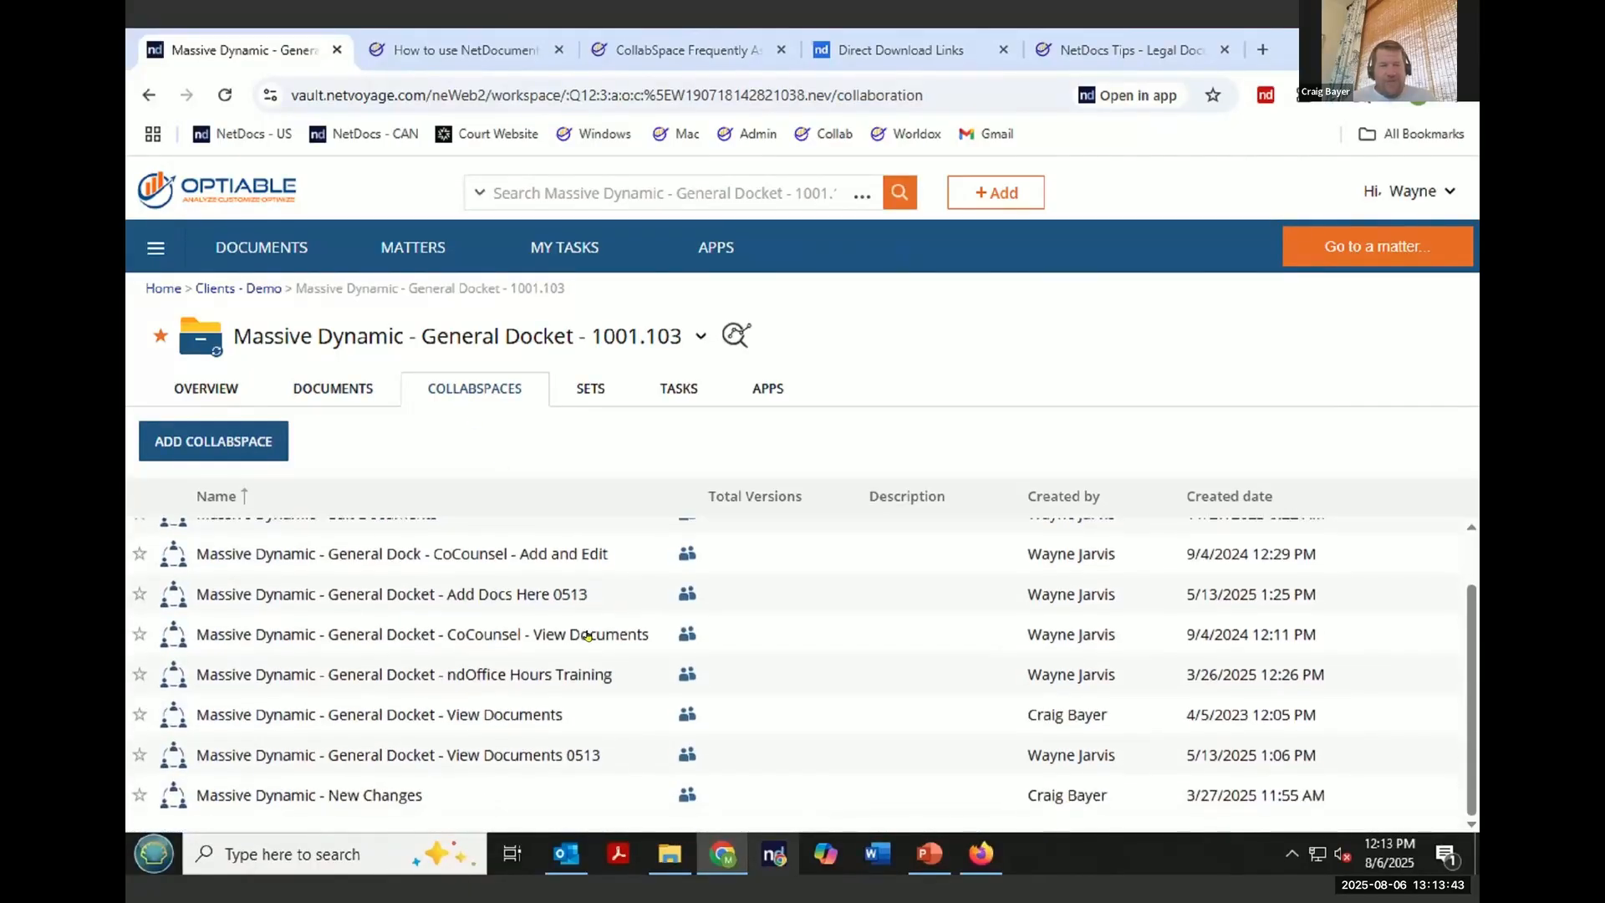
{"action": "scroll", "coordinate": [588, 635], "scroll_direction": "up", "scroll_amount": 1}
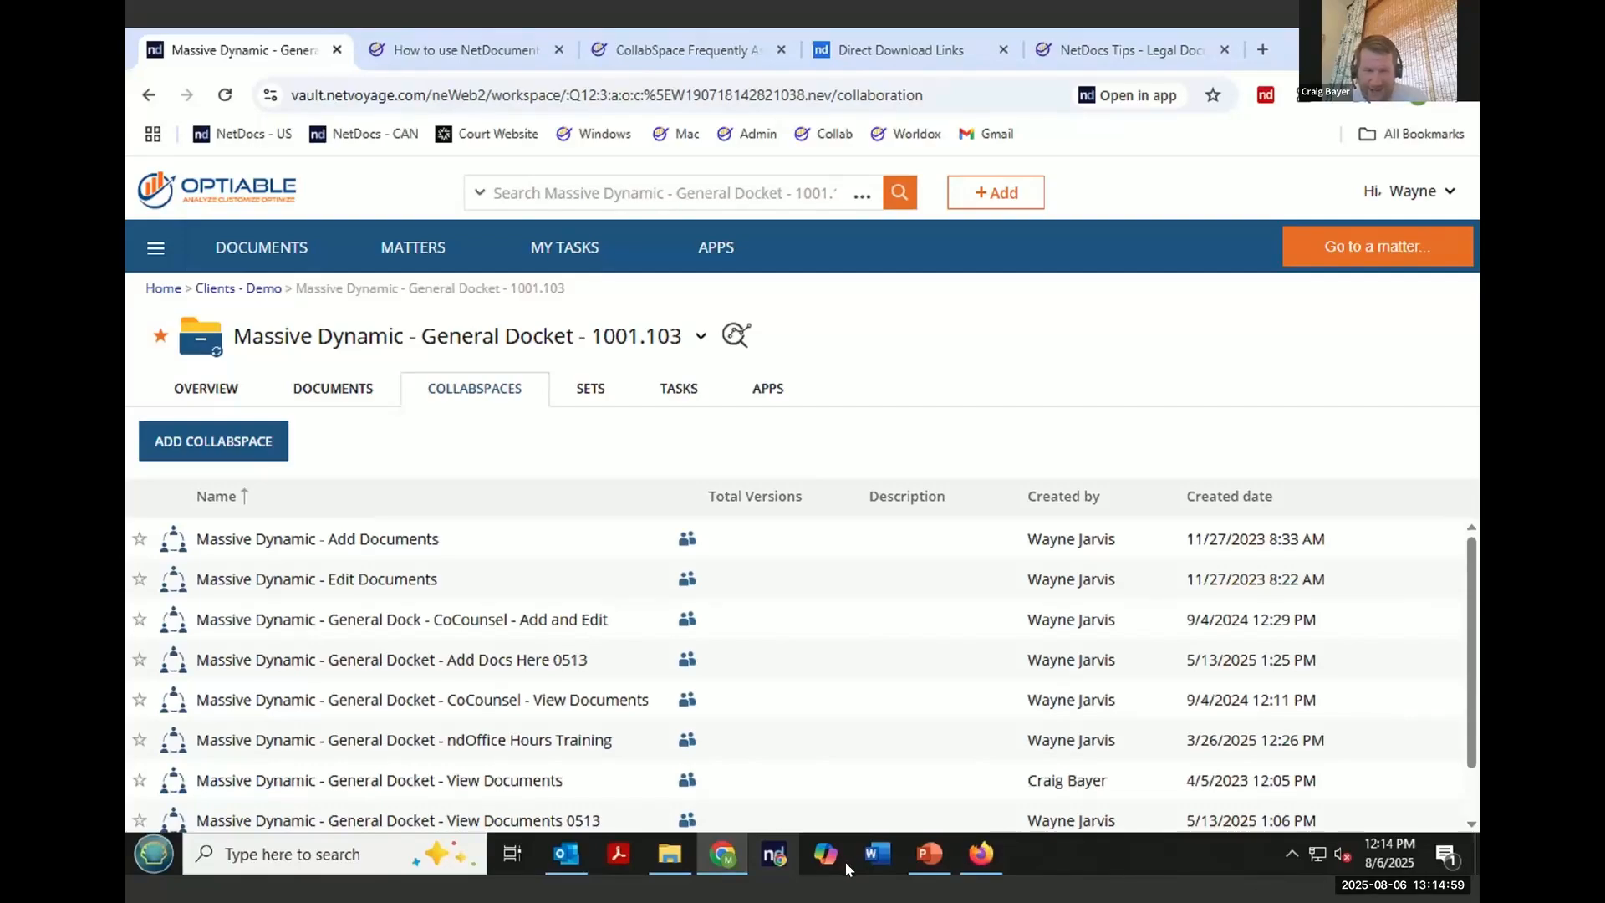
- Switch to Word, paste the client's CollabSpaces question into a new blank document, and highlight ".group"
{"action": "left_click", "coordinate": [871, 855]}
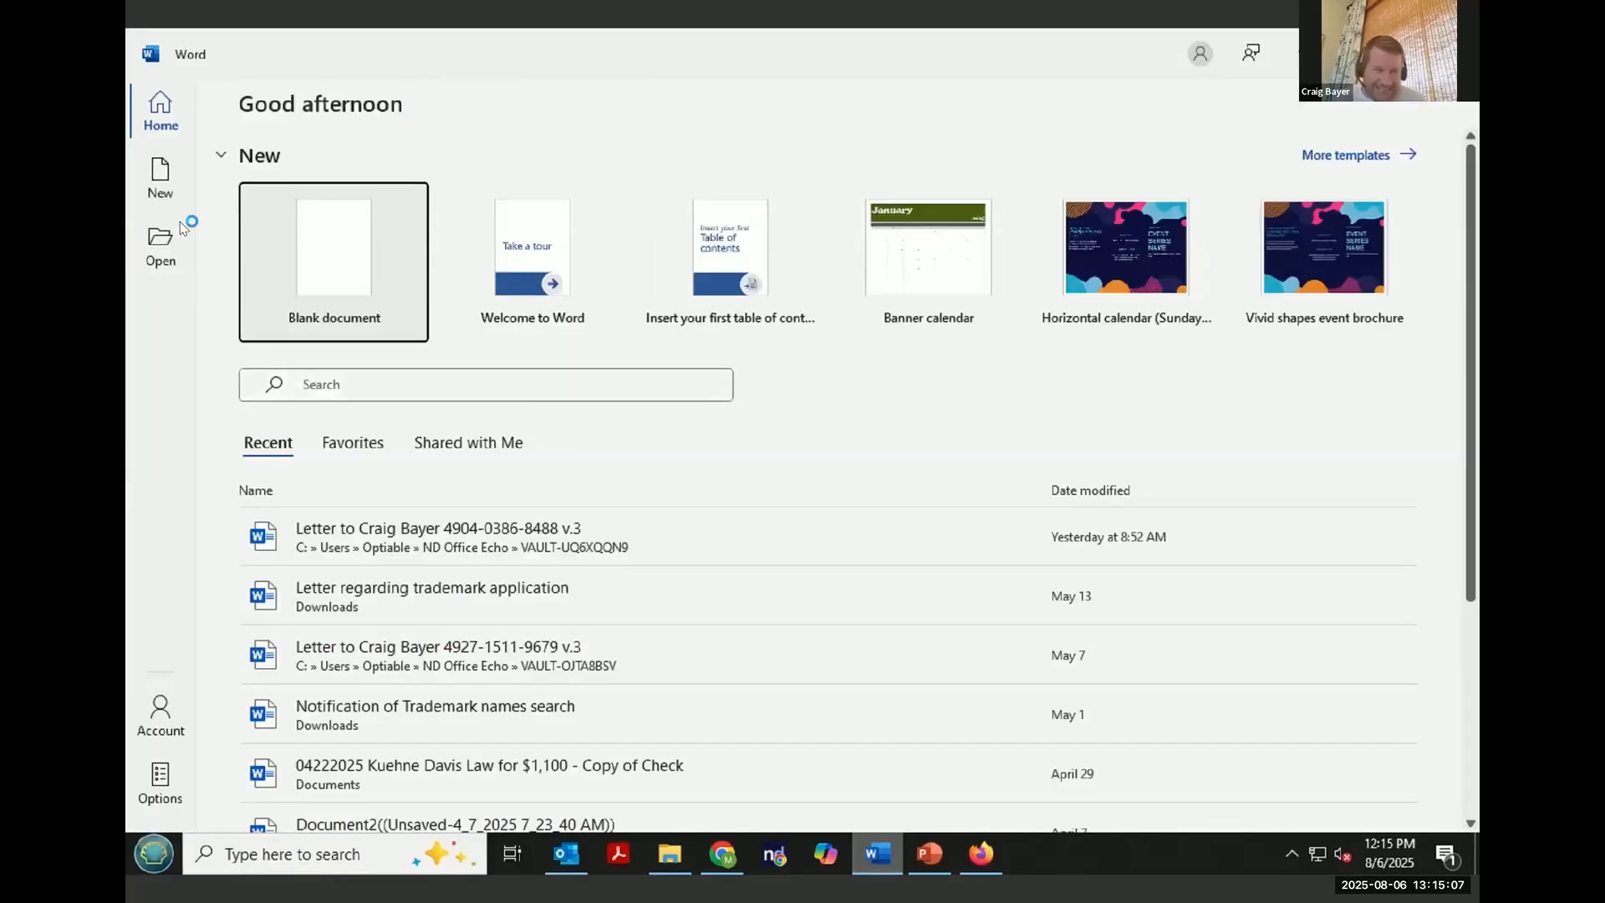
{"action": "left_click", "coordinate": [334, 246]}
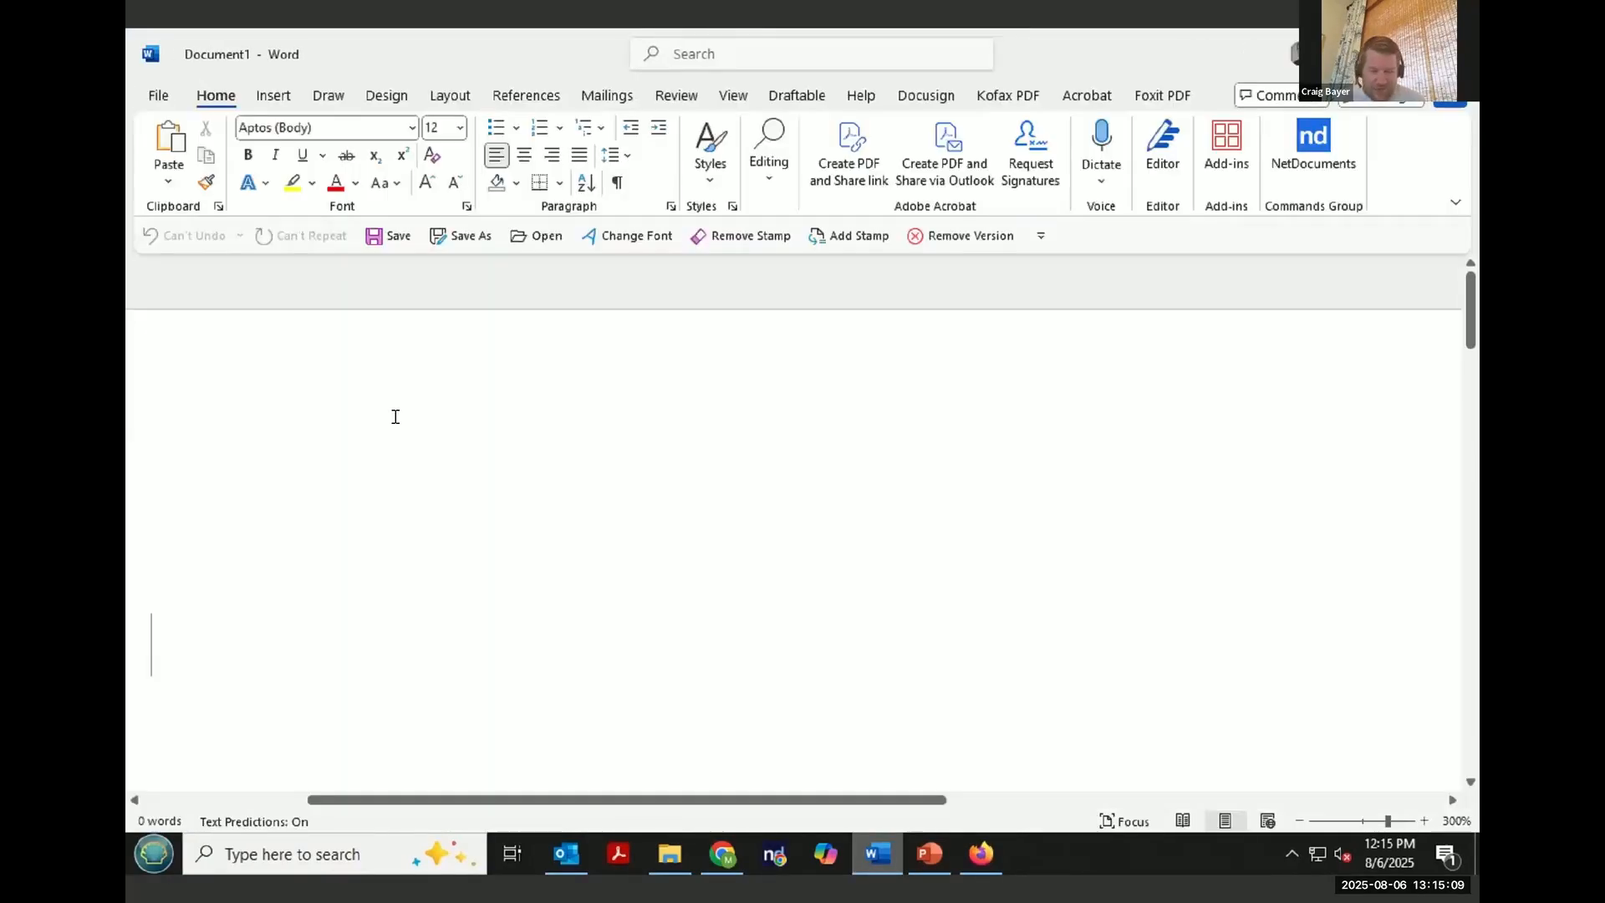
{"action": "key", "text": "ctrl+v"}
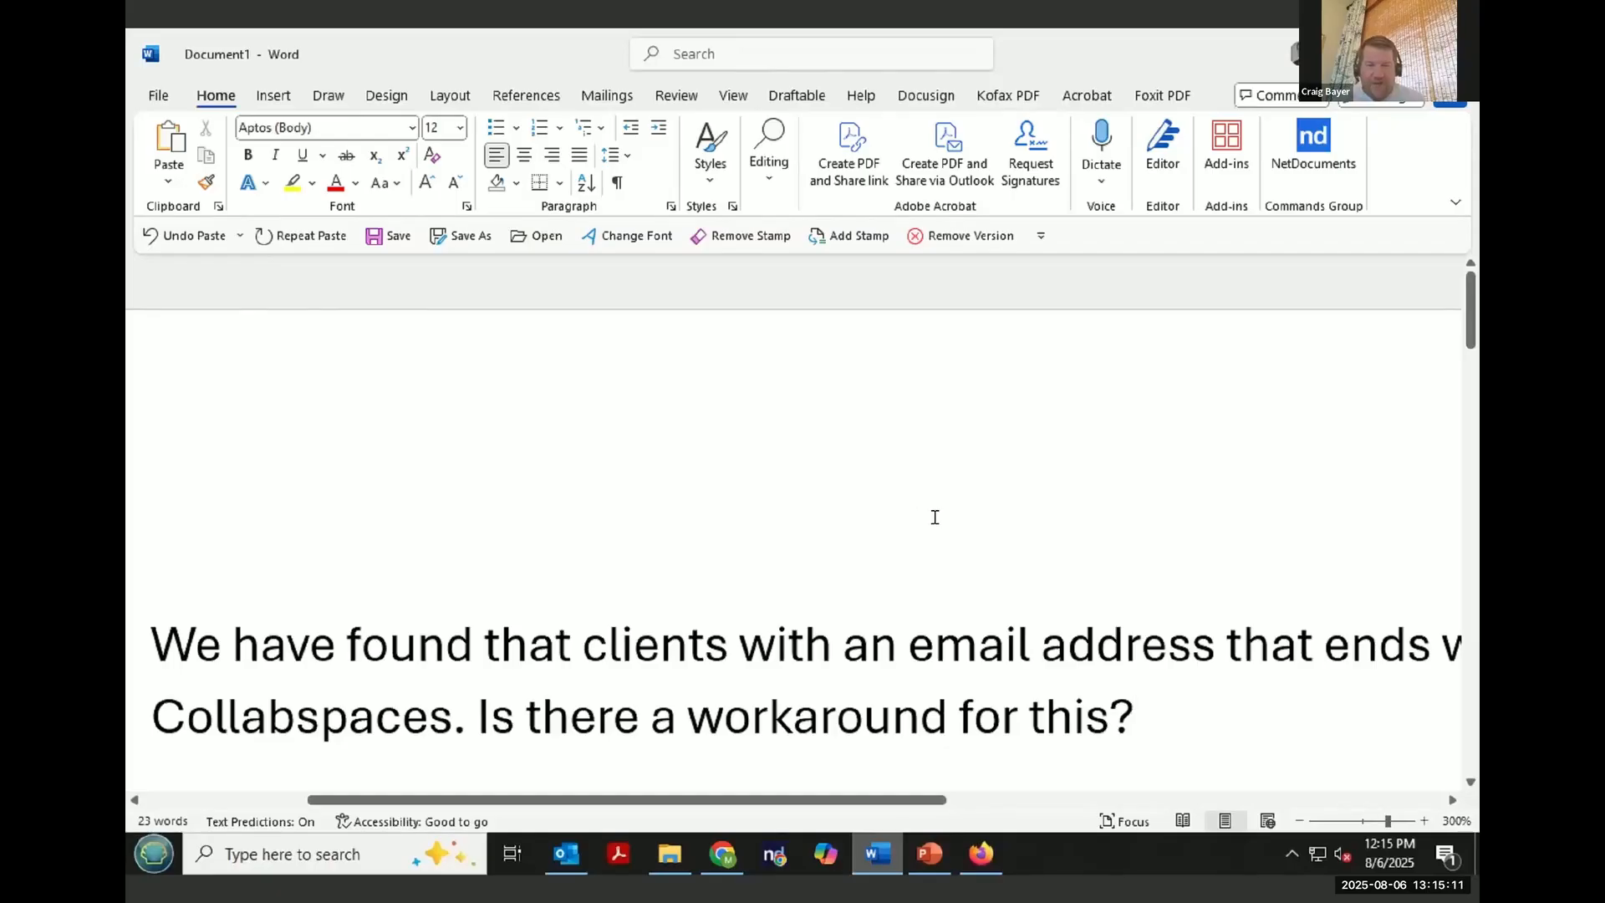
{"action": "scroll", "coordinate": [934, 517], "scroll_direction": "down", "scroll_amount": 8}
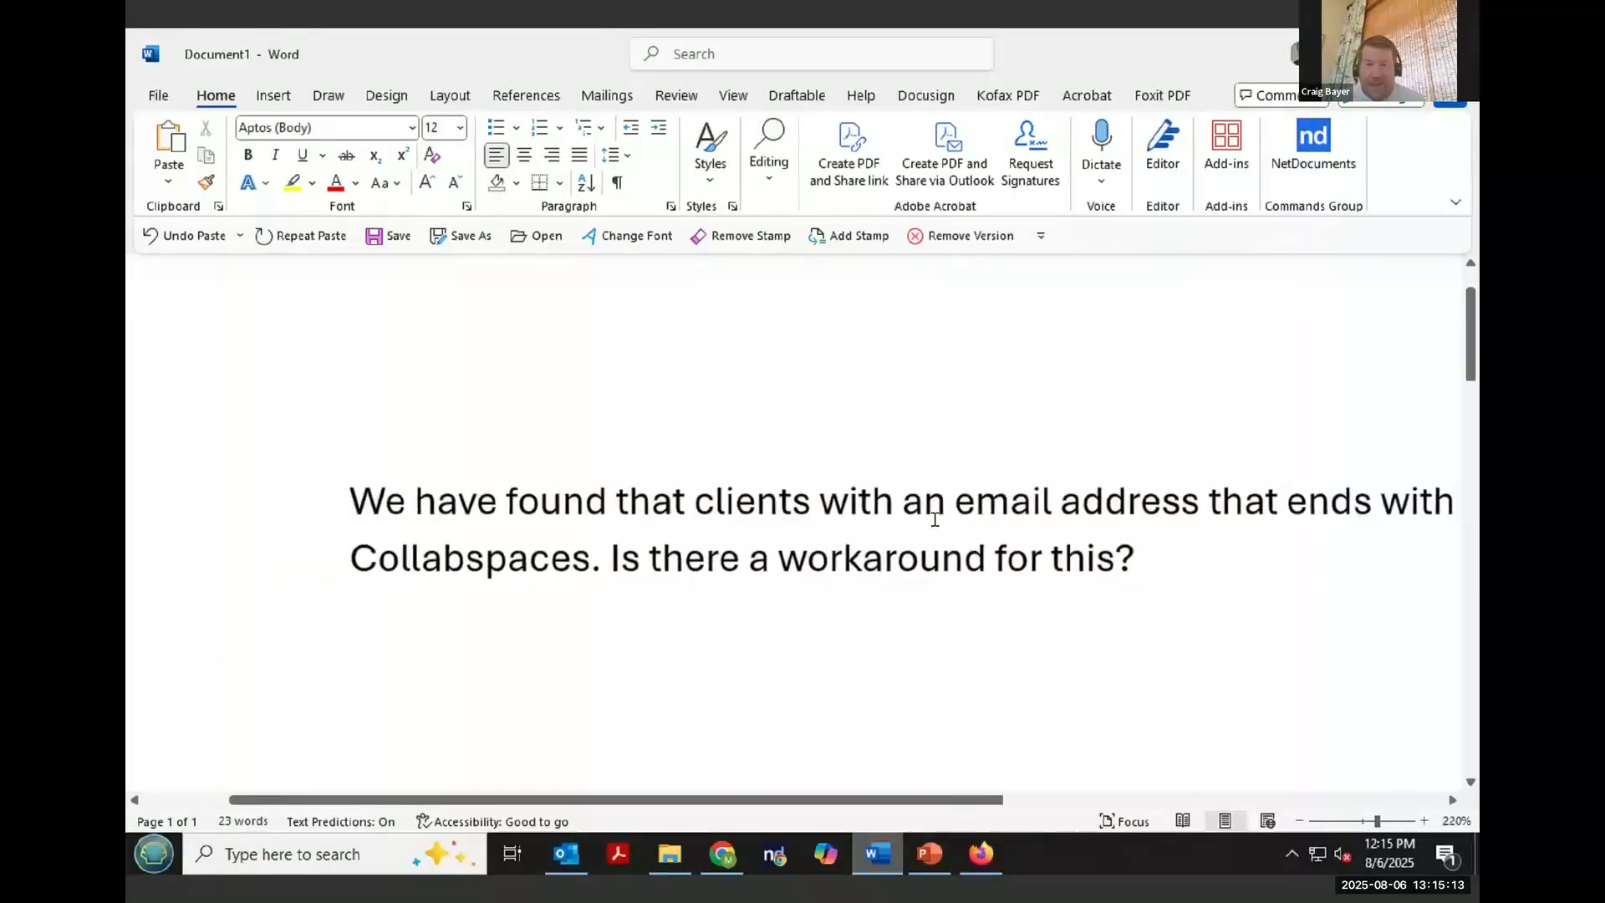
{"action": "scroll", "coordinate": [934, 519], "scroll_direction": "down", "scroll_amount": 6}
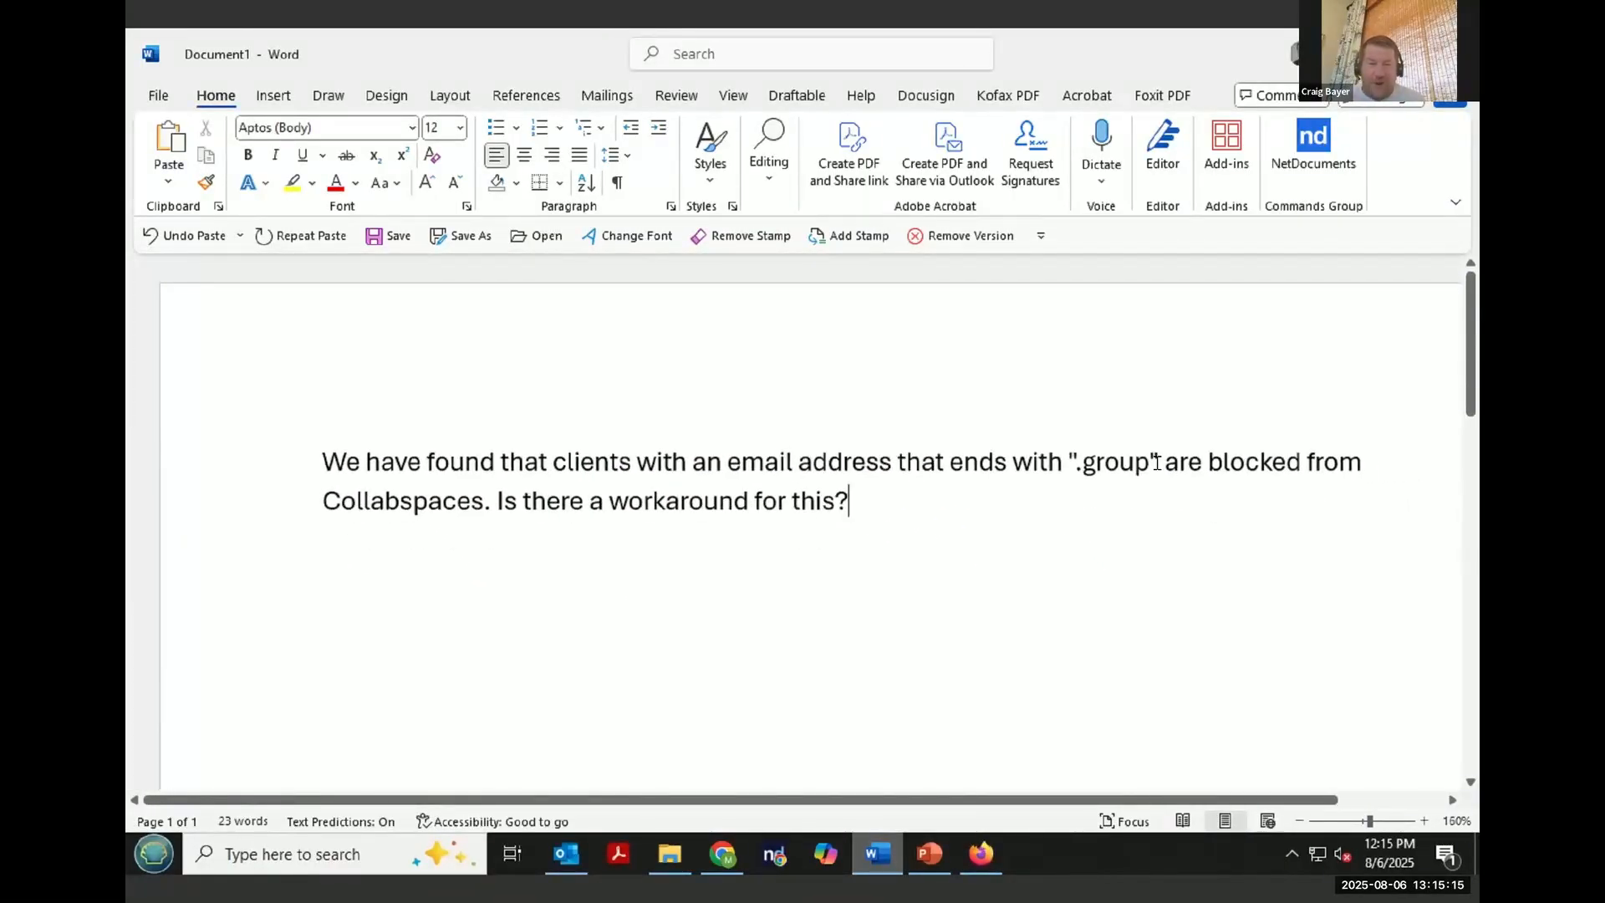
{"action": "left_click_drag", "start_coordinate": [1068, 463], "coordinate": [1148, 462]}
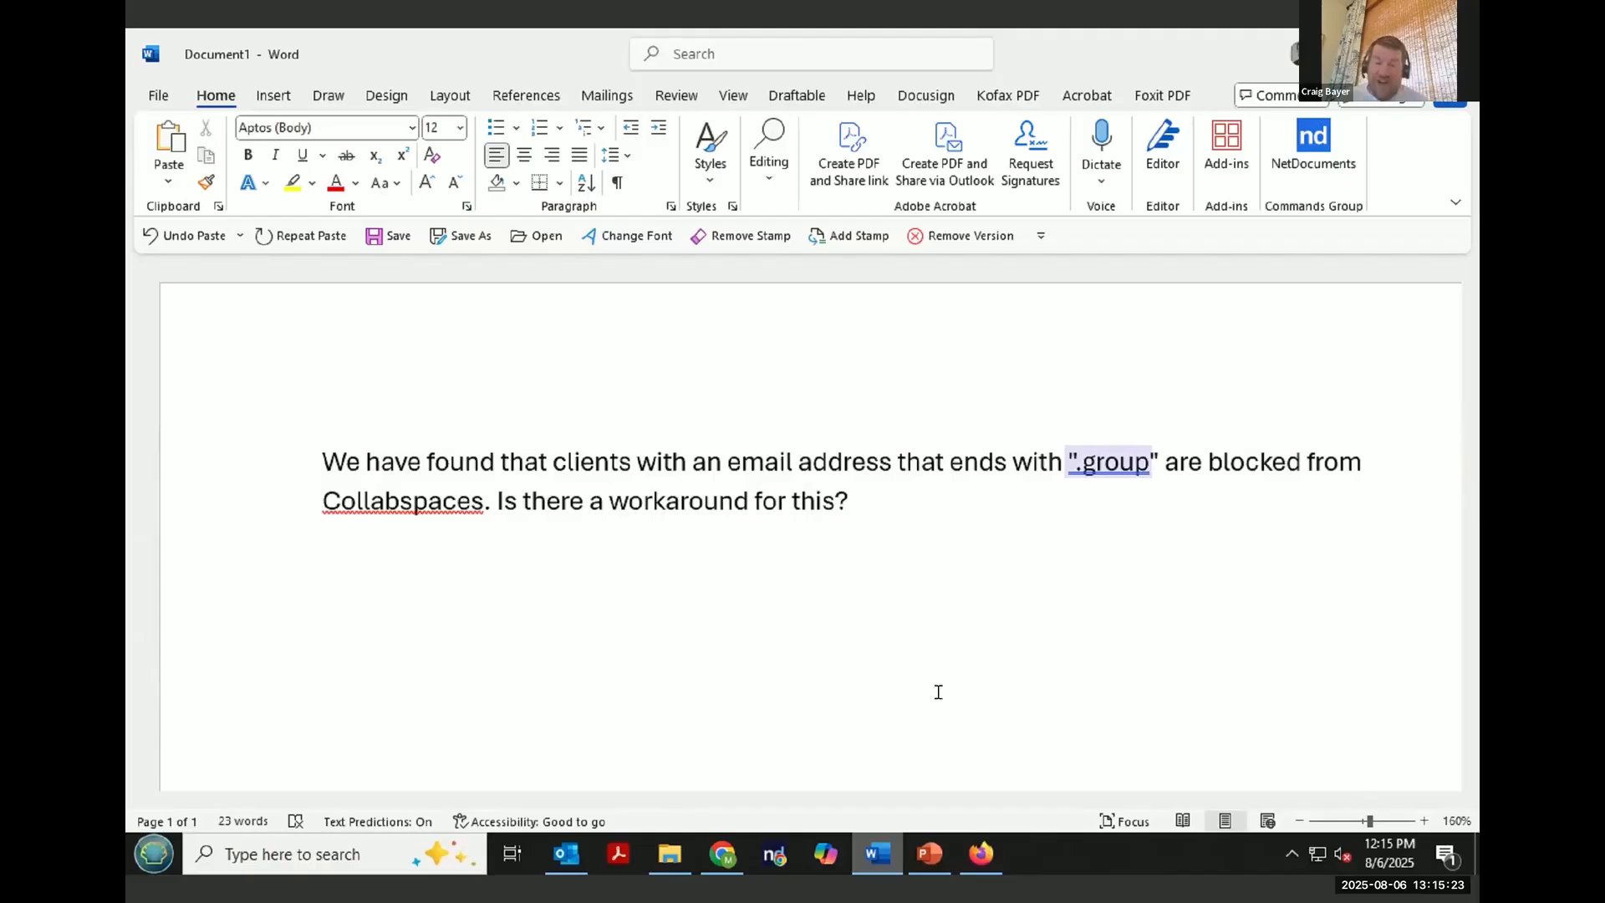
- Switch back to the browser and open the Admin console's Users & Groups page
{"action": "left_click", "coordinate": [724, 857]}
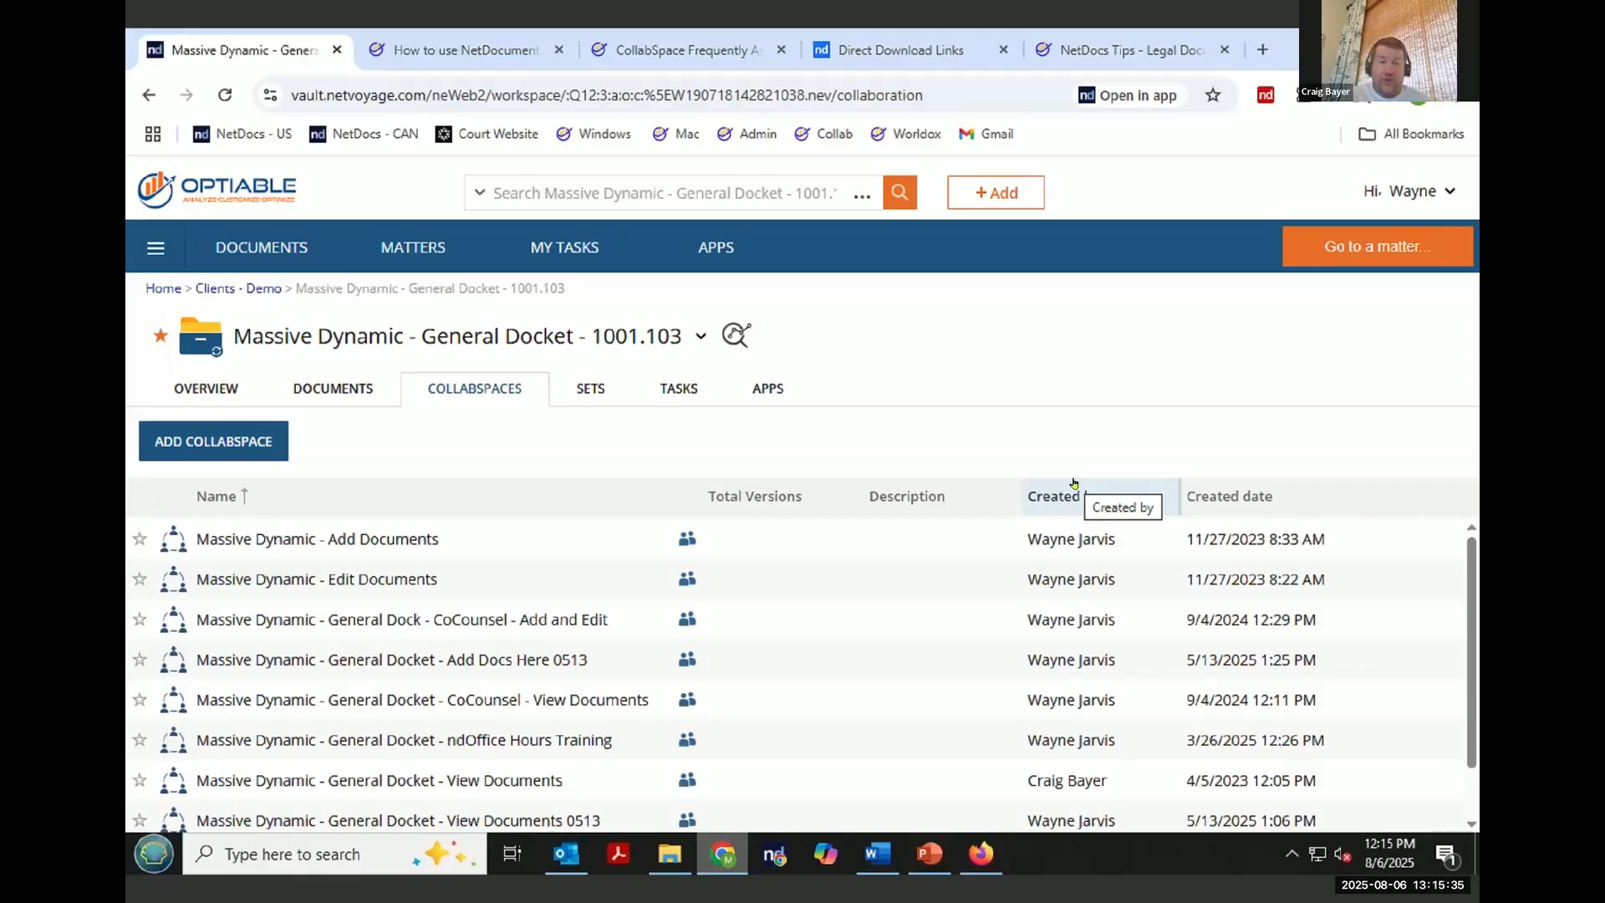
{"action": "left_click", "coordinate": [1415, 204]}
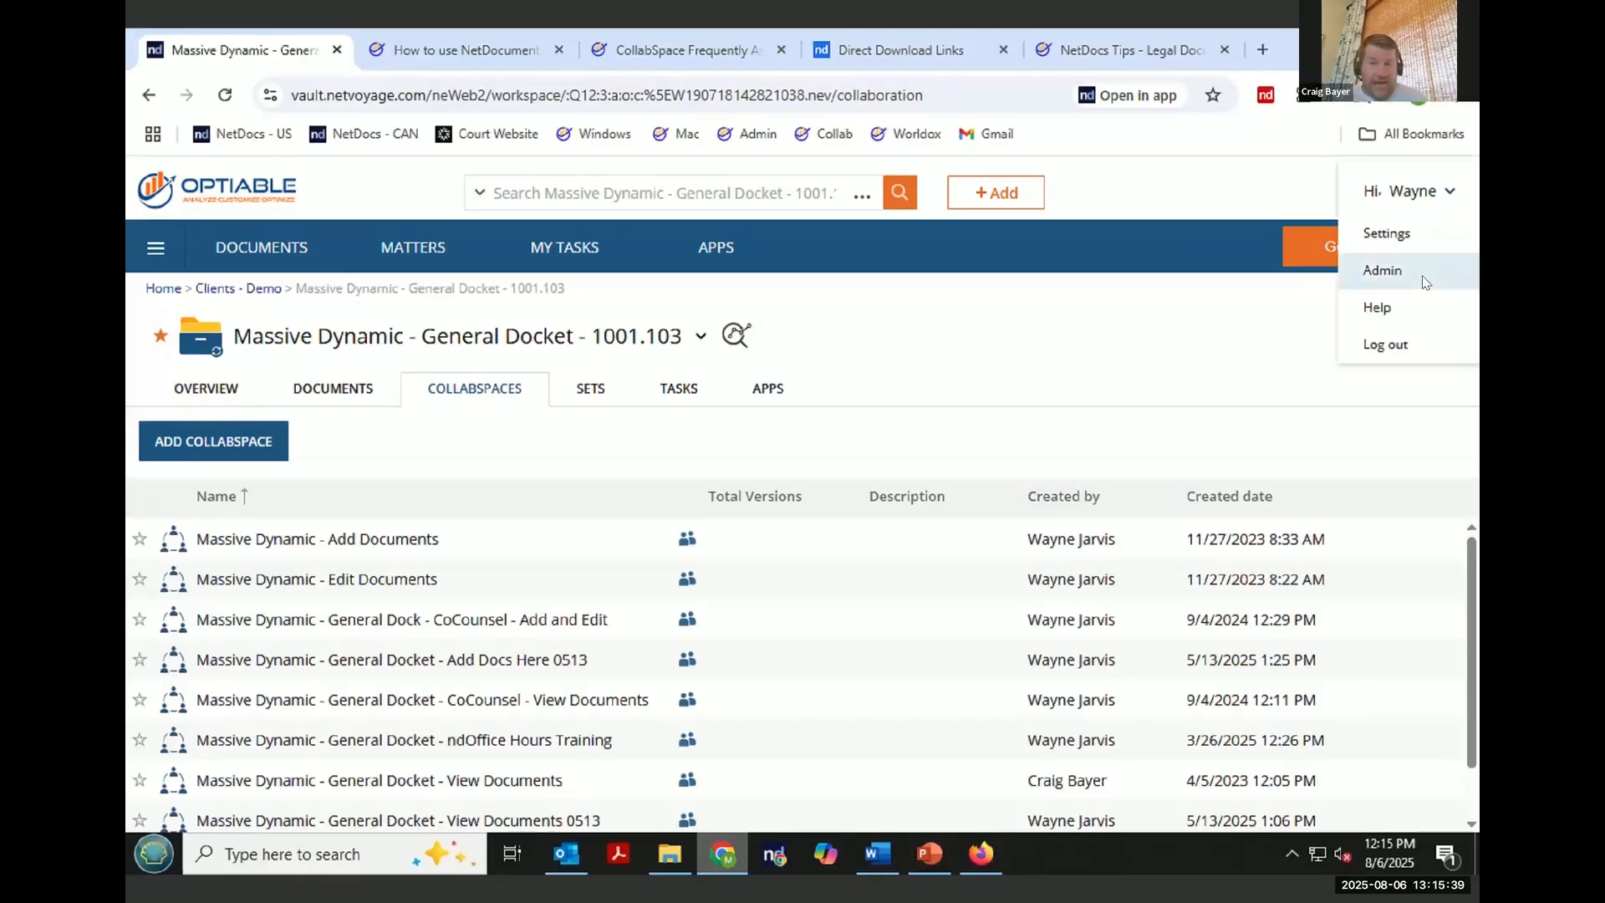
{"action": "left_click", "coordinate": [1425, 281]}
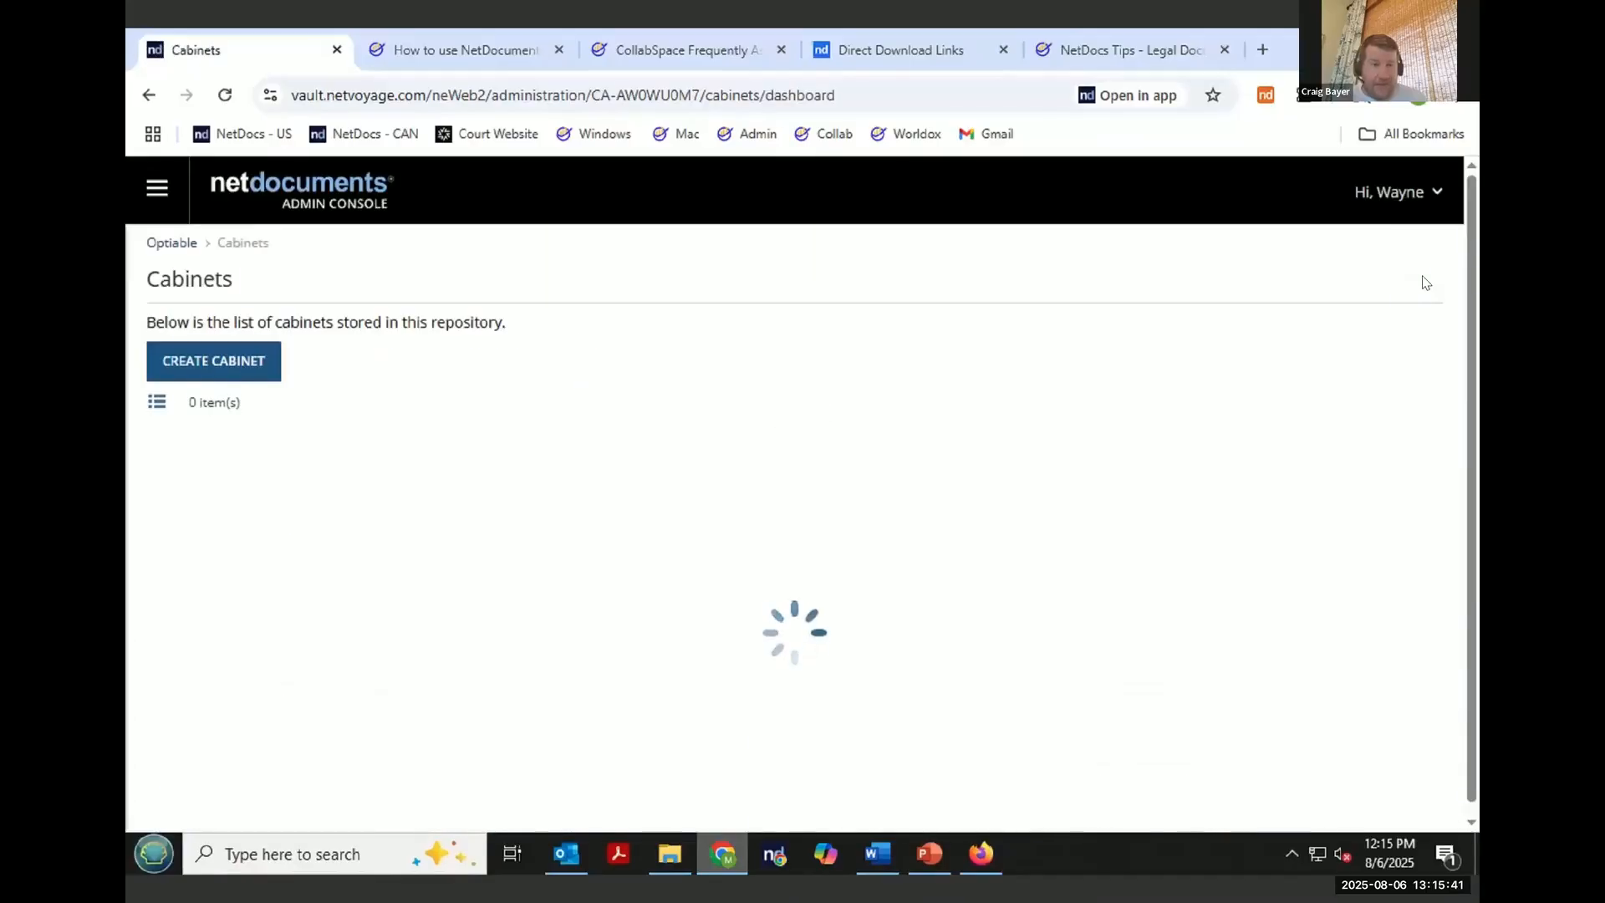
{"action": "left_click", "coordinate": [143, 185]}
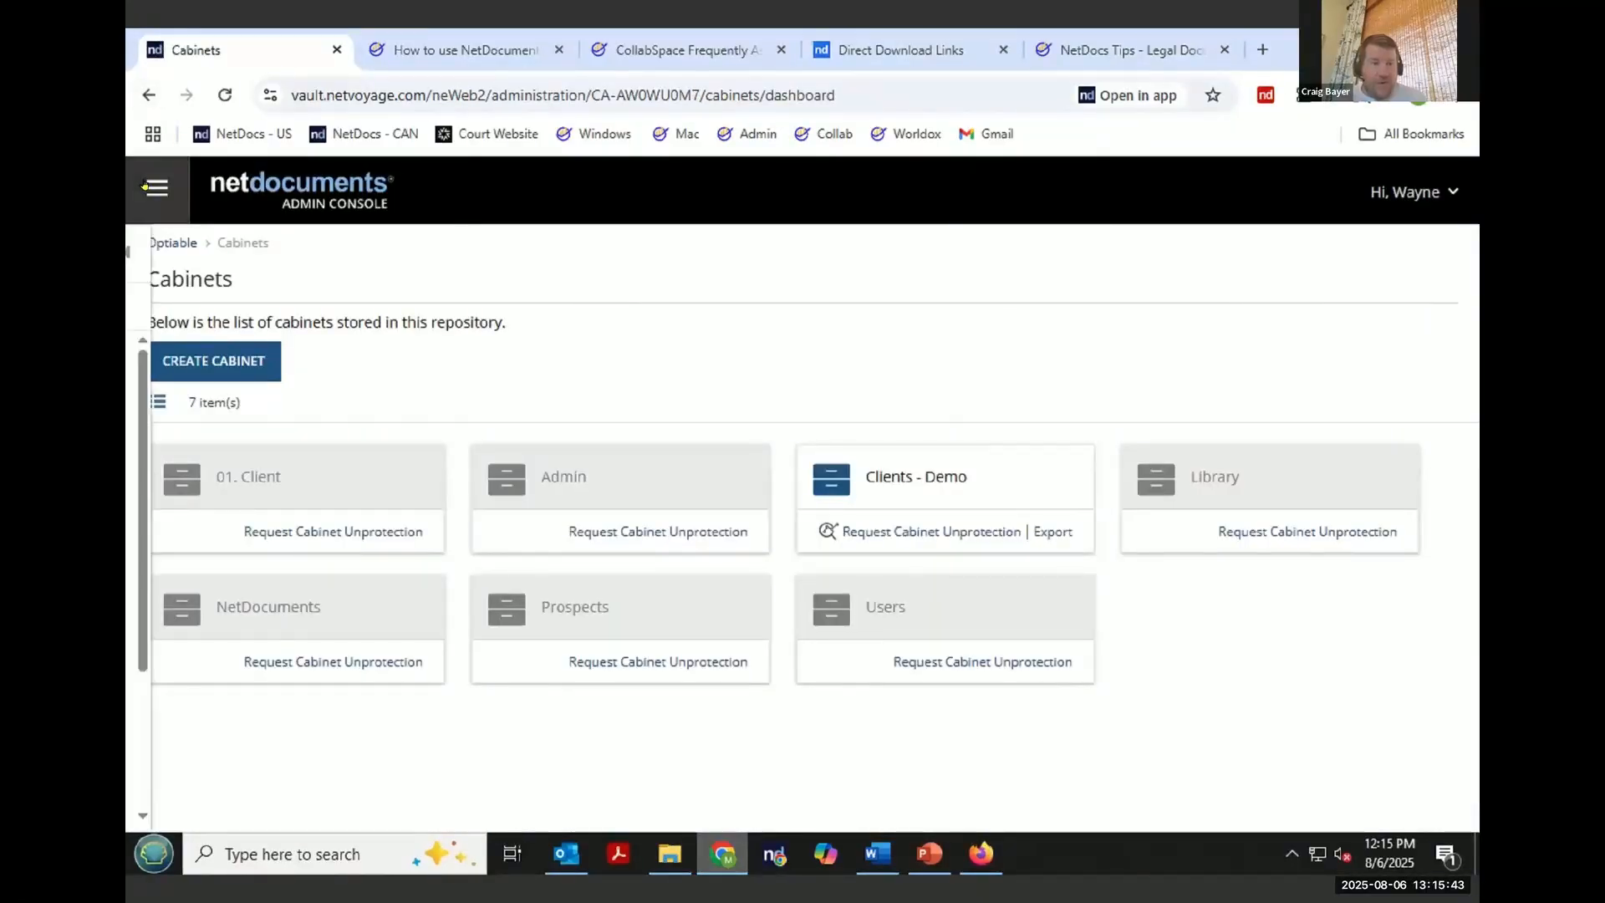
{"action": "left_click", "coordinate": [237, 399]}
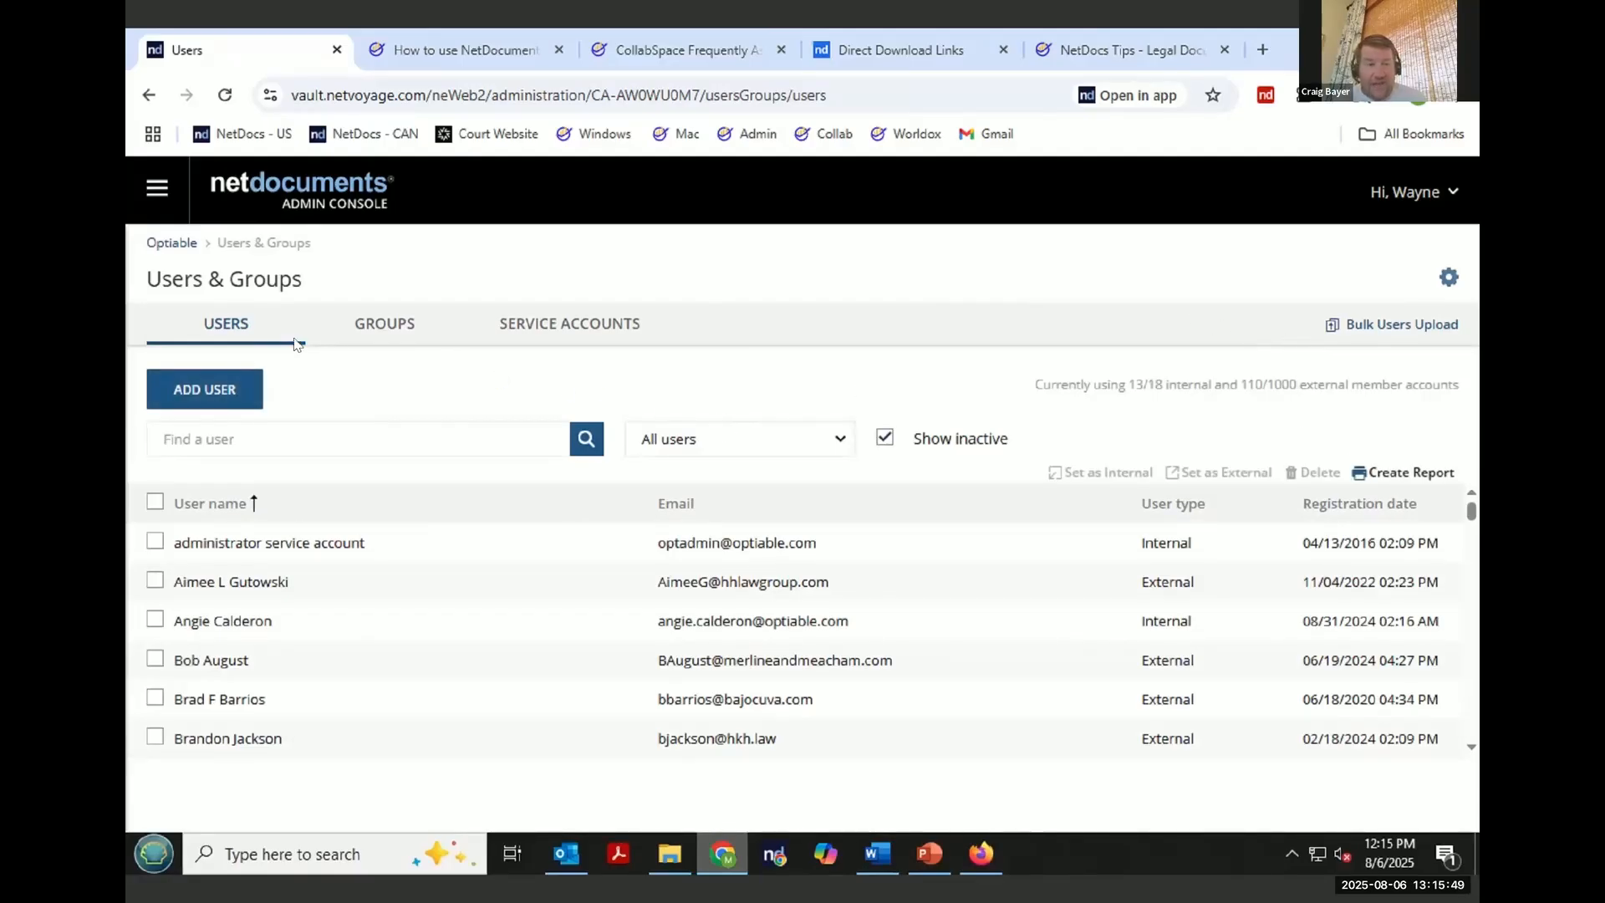
{"action": "left_click", "coordinate": [221, 387]}
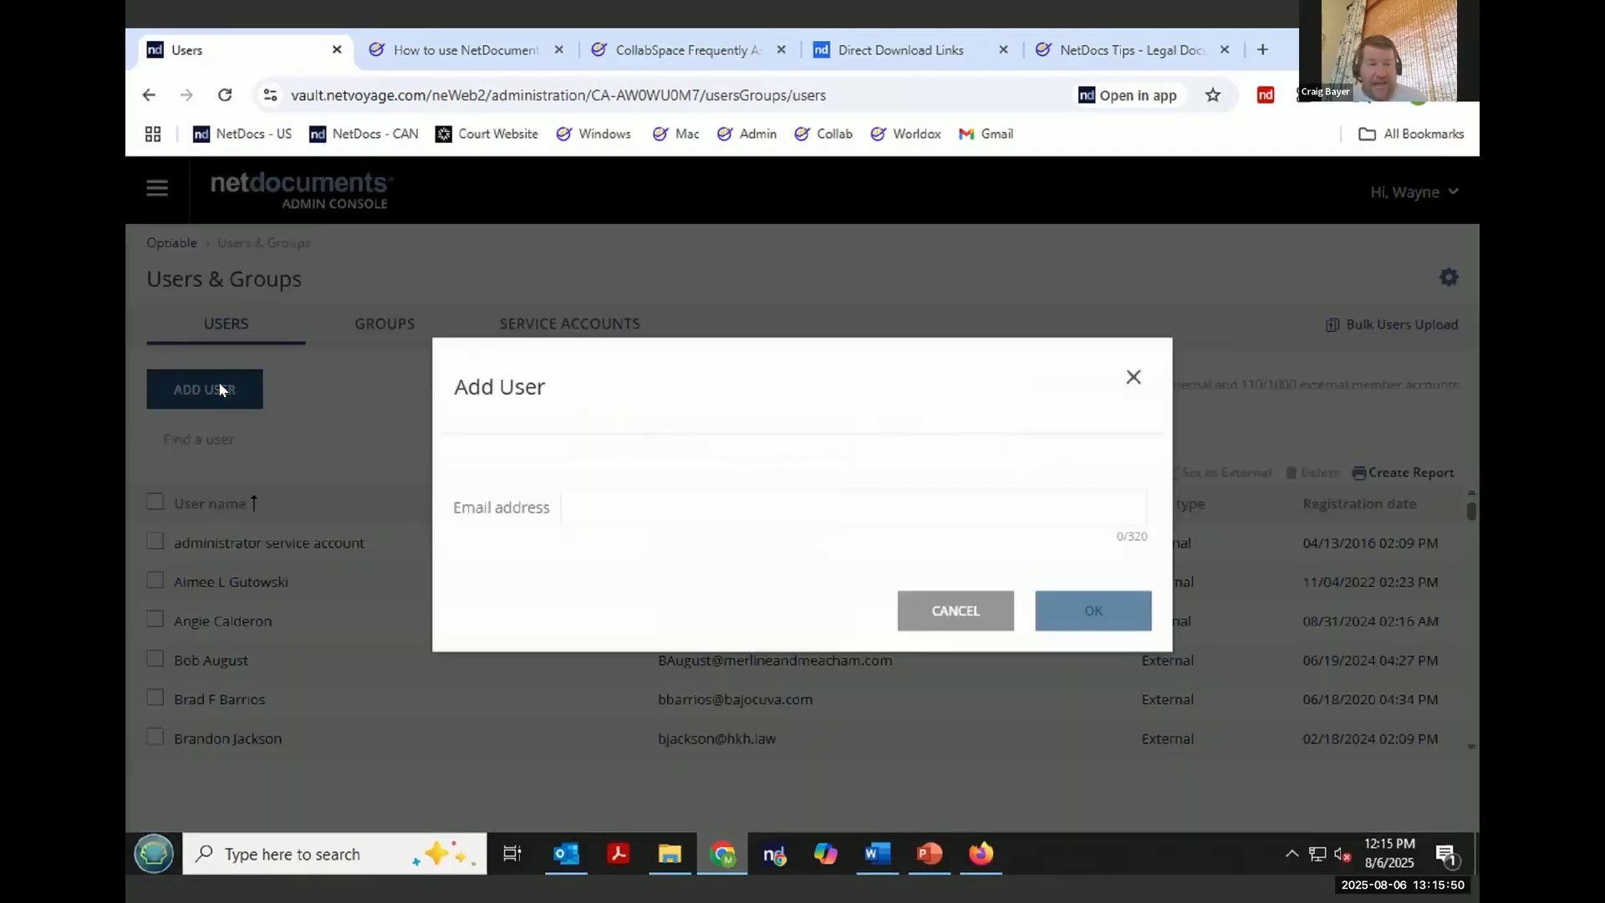
{"action": "left_click", "coordinate": [656, 502]}
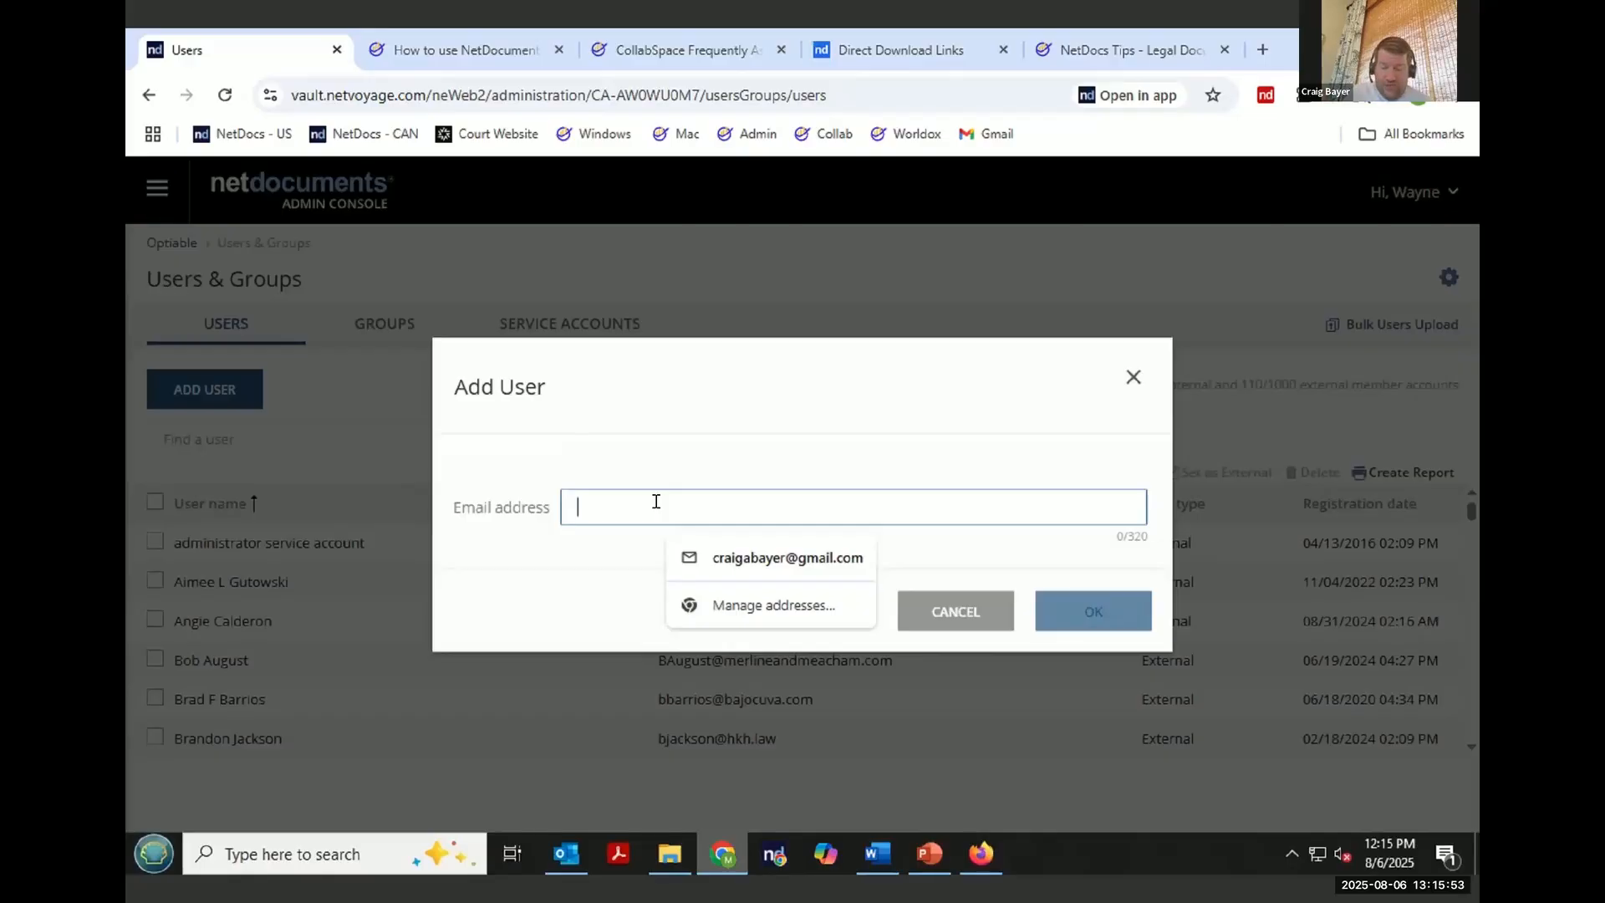
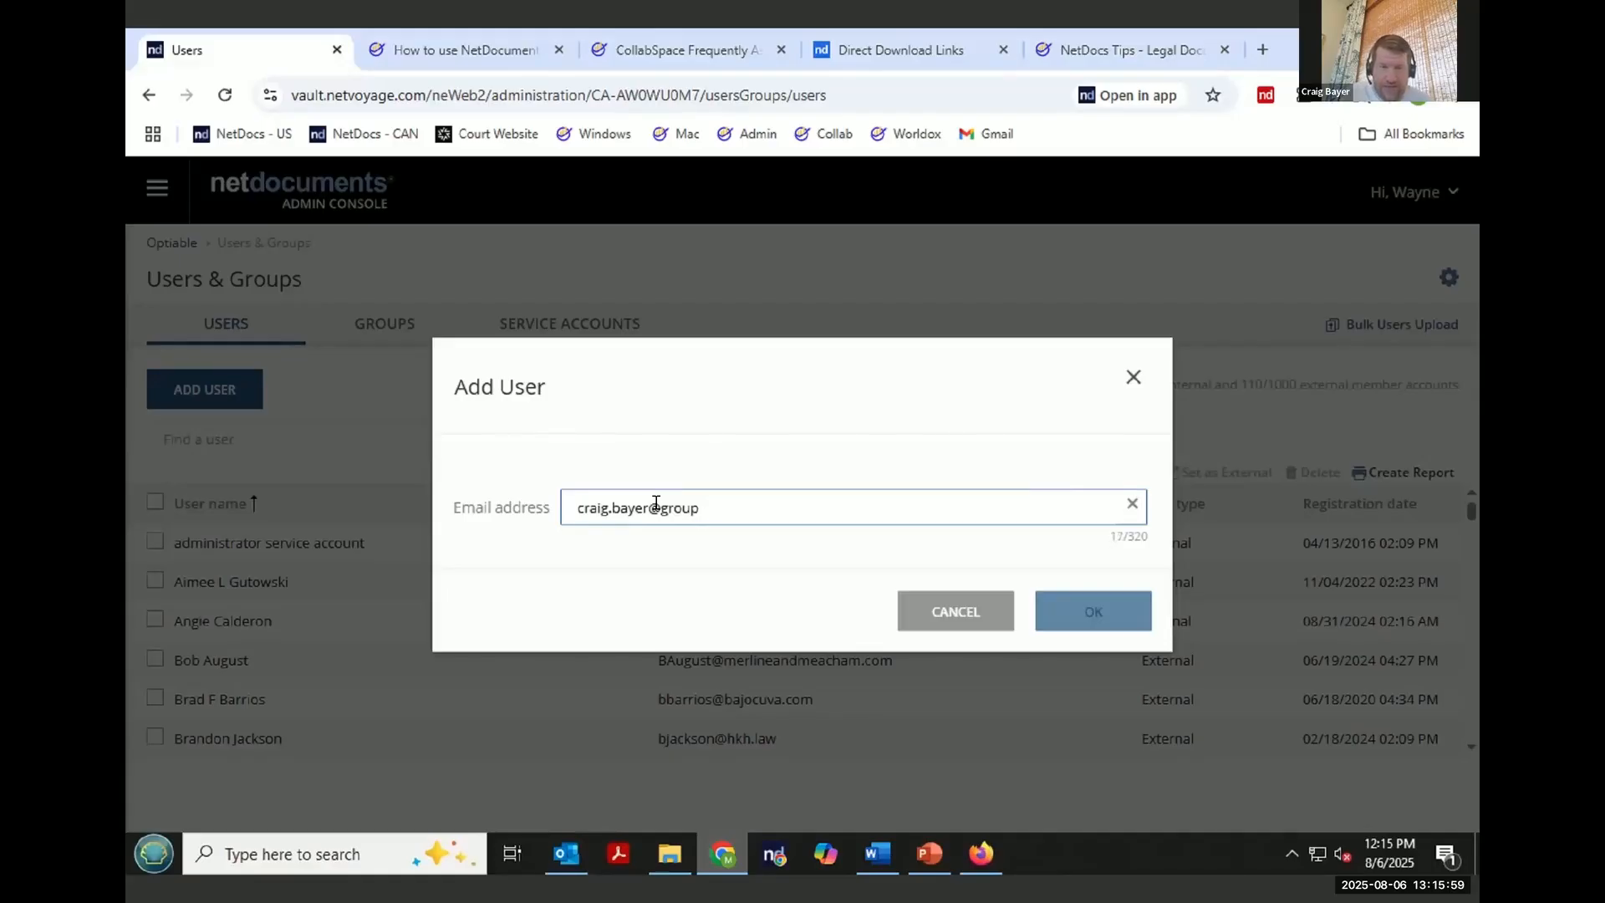
{"action": "left_click", "coordinate": [658, 507]}
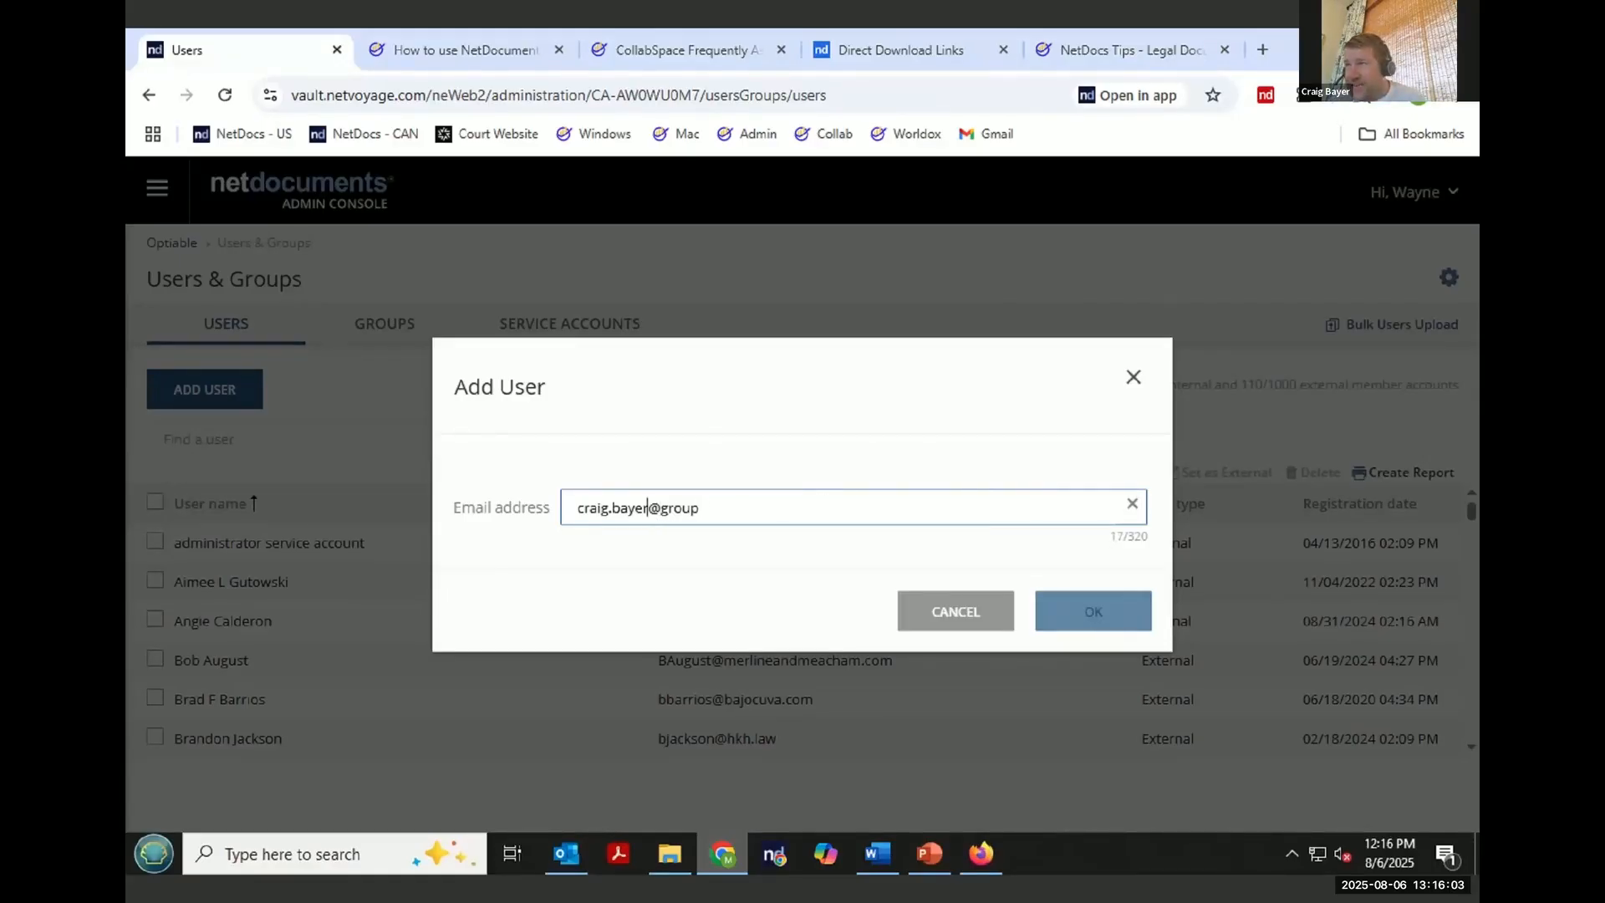
{"action": "left_click", "coordinate": [764, 430]}
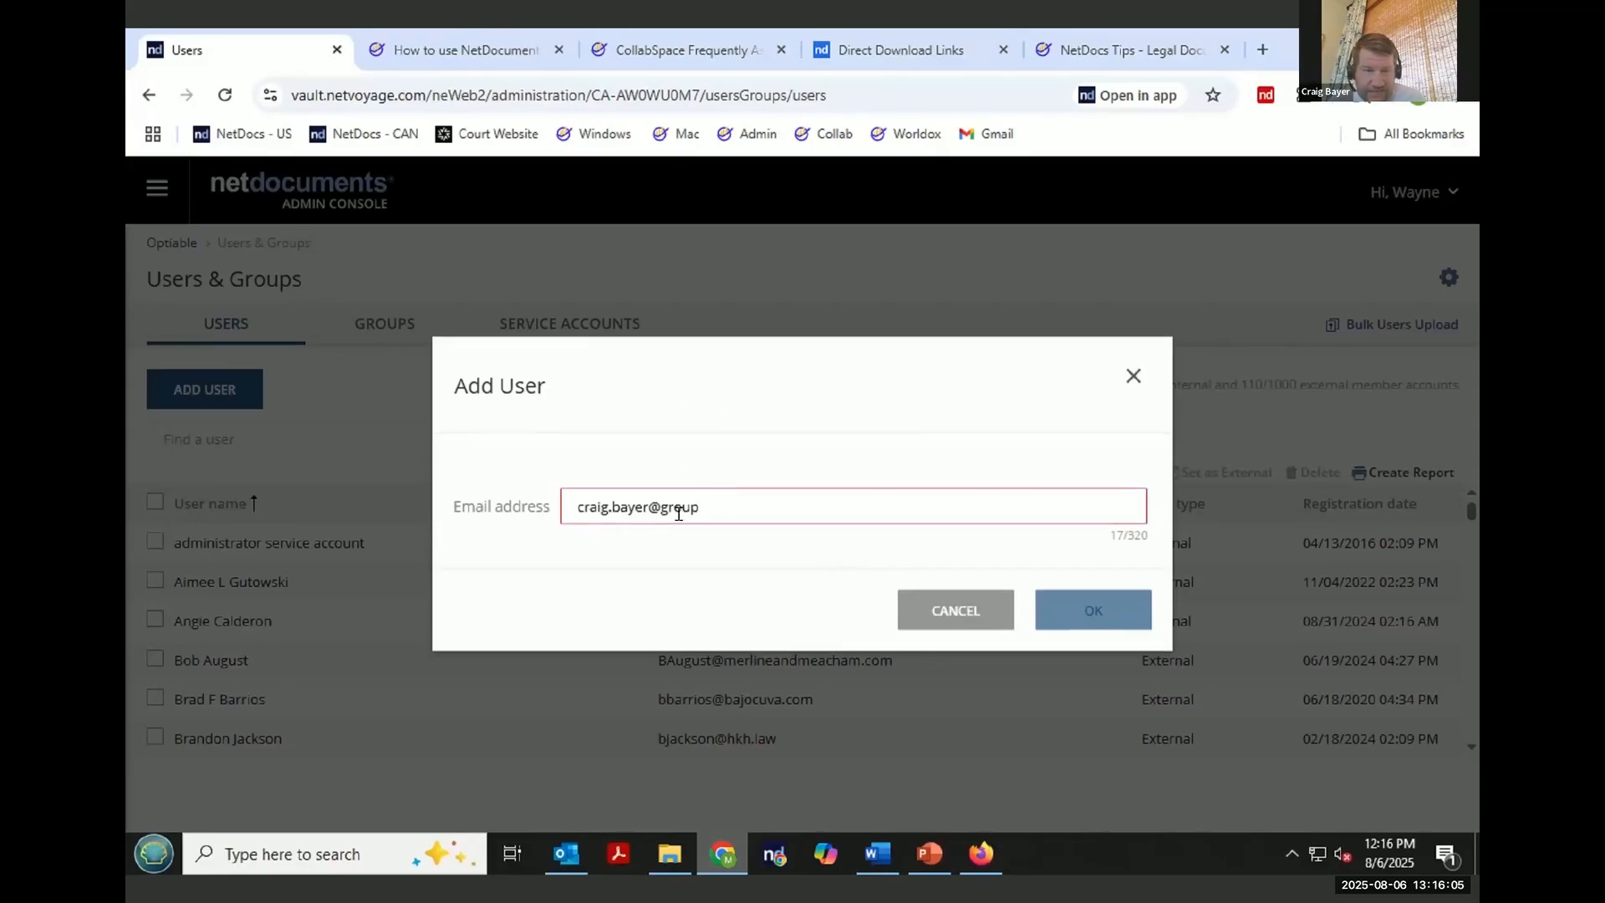
{"action": "left_click", "coordinate": [655, 504]}
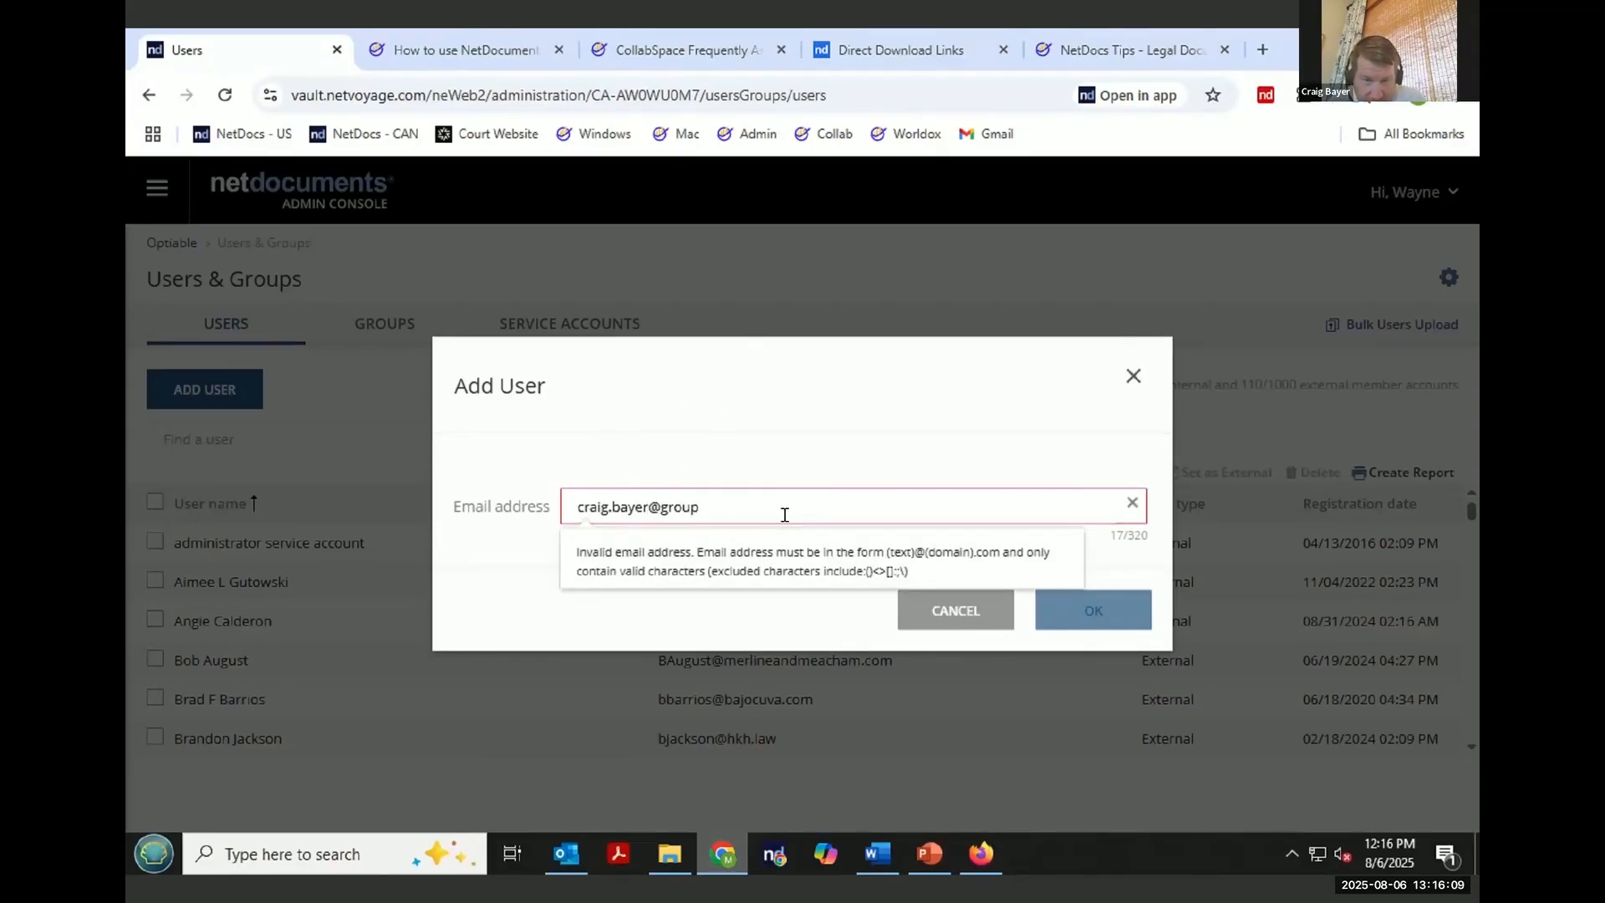
{"action": "left_click", "coordinate": [1098, 617]}
- Try different domain endings for the e-mail address, finishing with "me.group", and continue to the account form
{"action": "left_click", "coordinate": [579, 507]}
{"action": "left_click", "coordinate": [580, 506]}
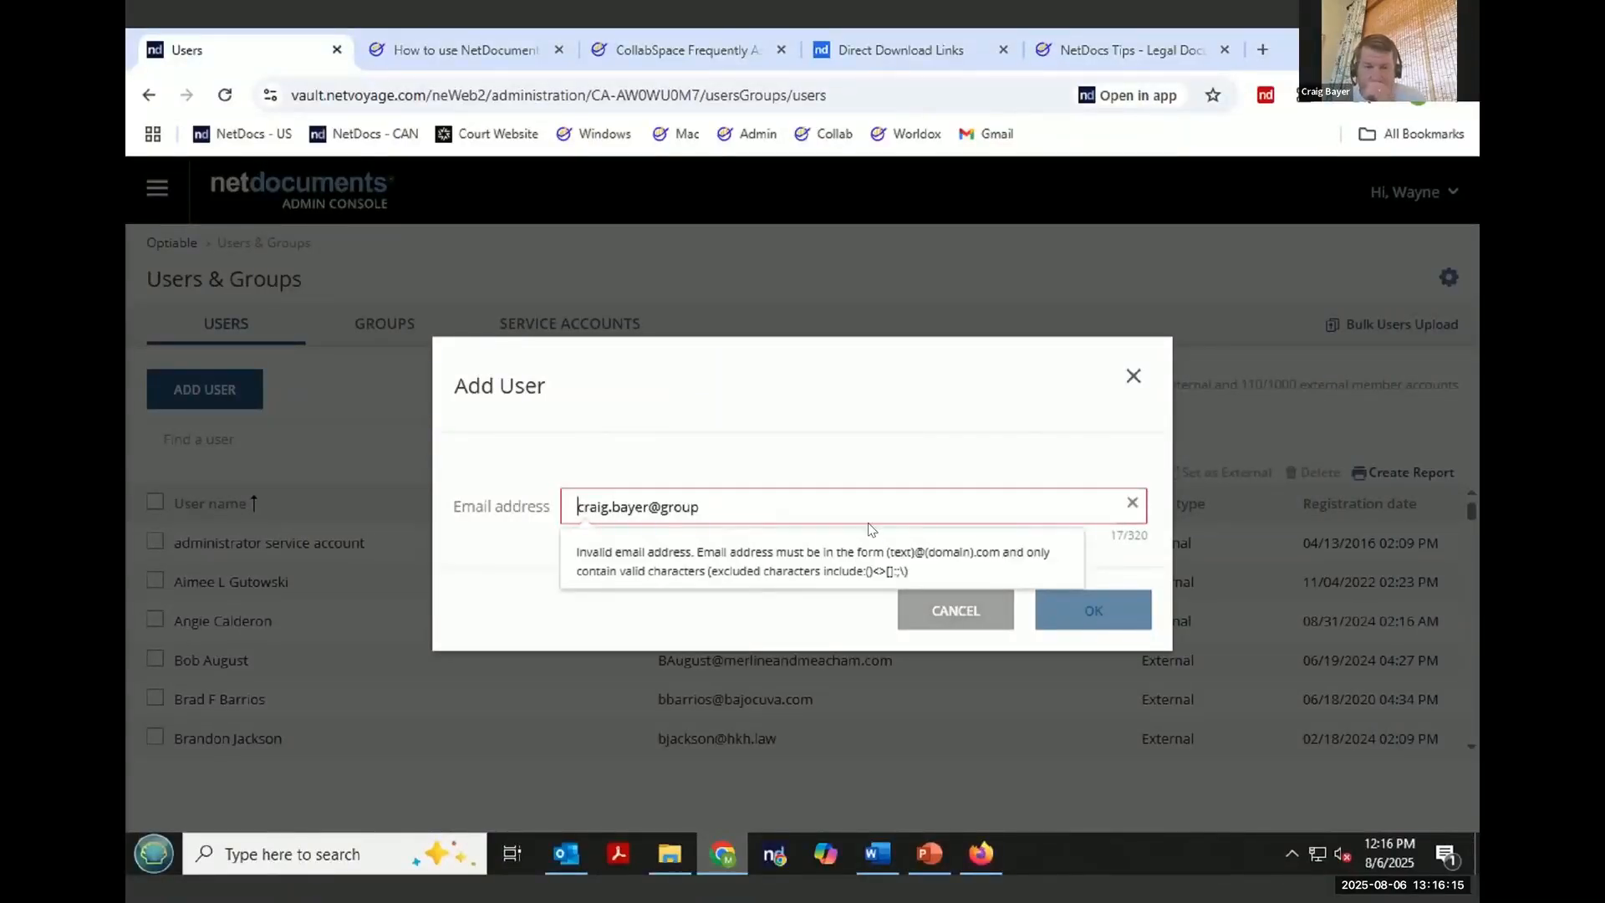
{"action": "left_click", "coordinate": [834, 505]}
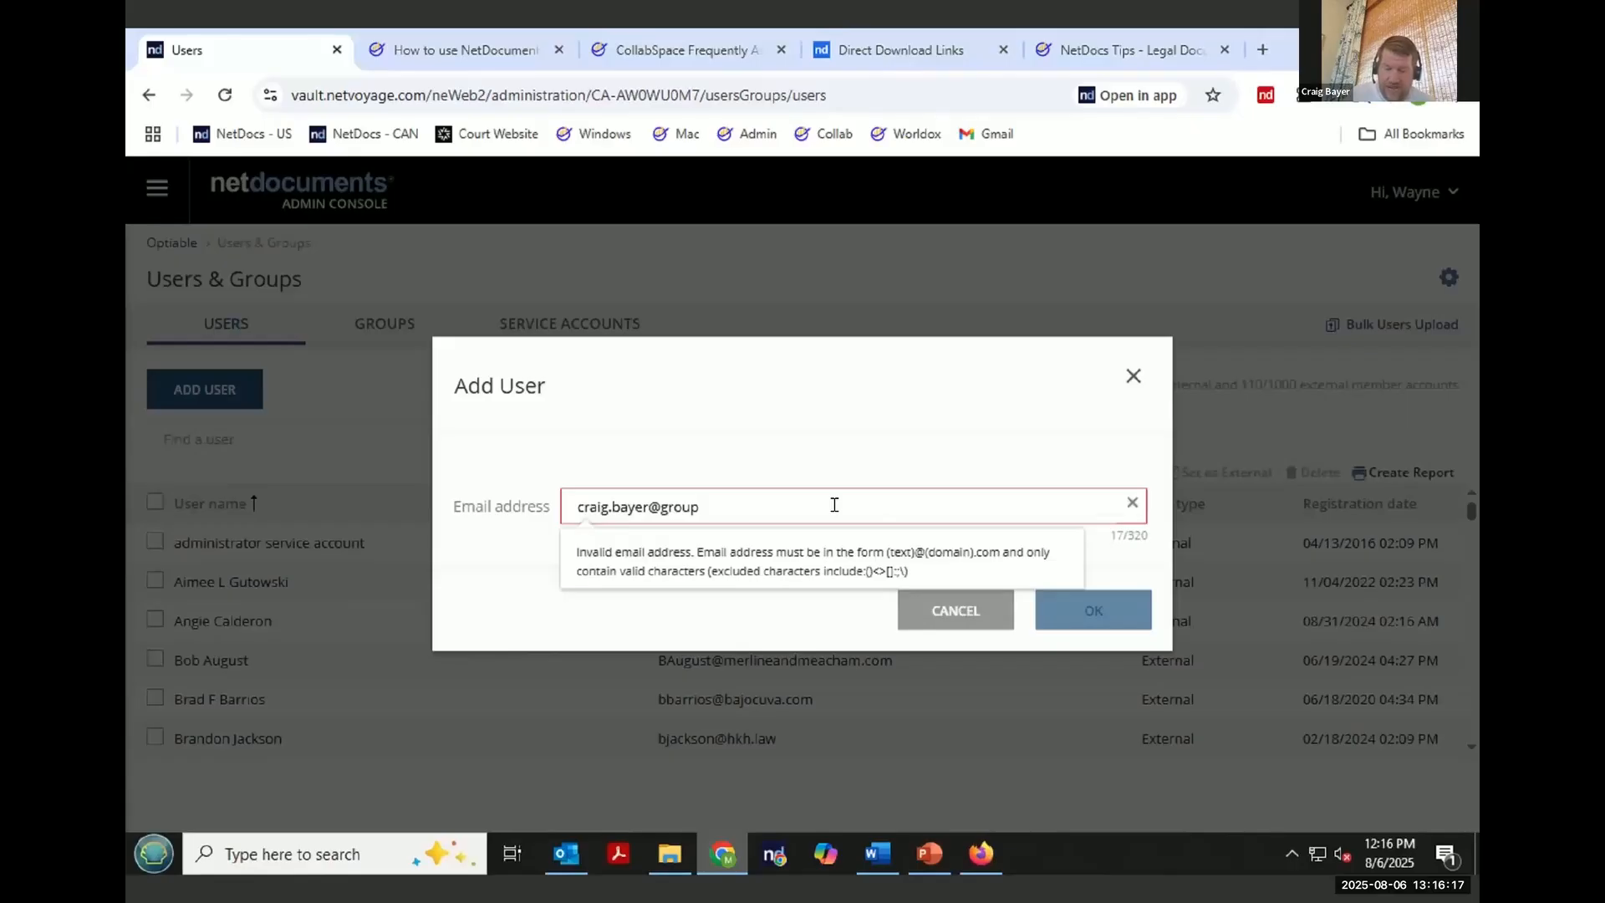
{"action": "type", "text": ".com"}
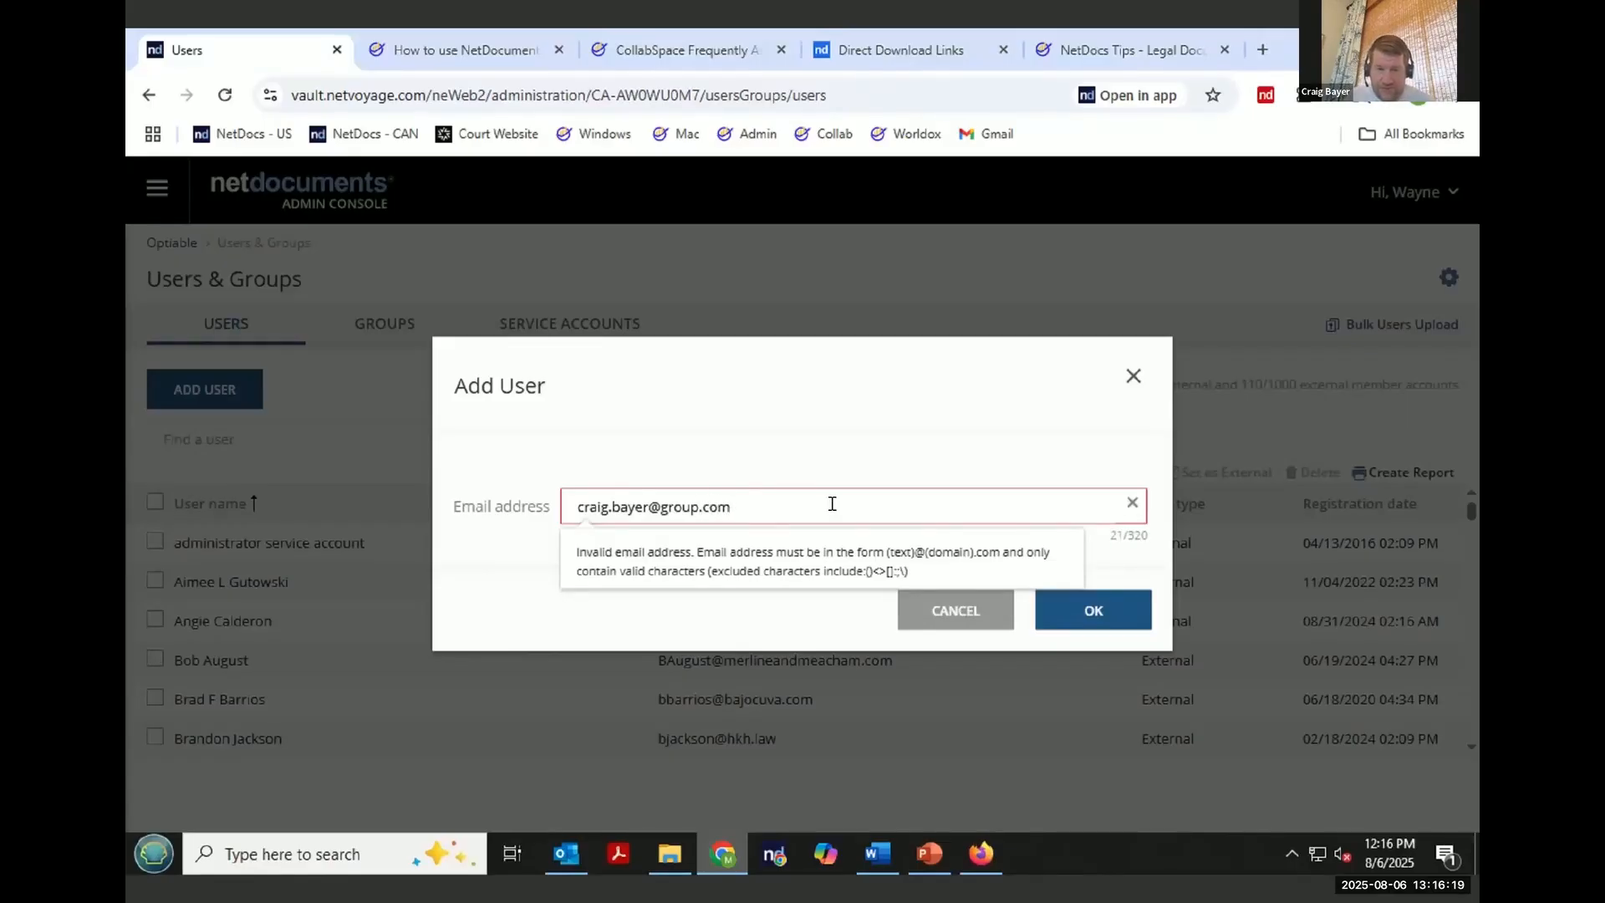
{"action": "key", "text": "BackSpace"}
{"action": "key", "text": "BackSpace"}
{"action": "key", "text": "BackSpace"}
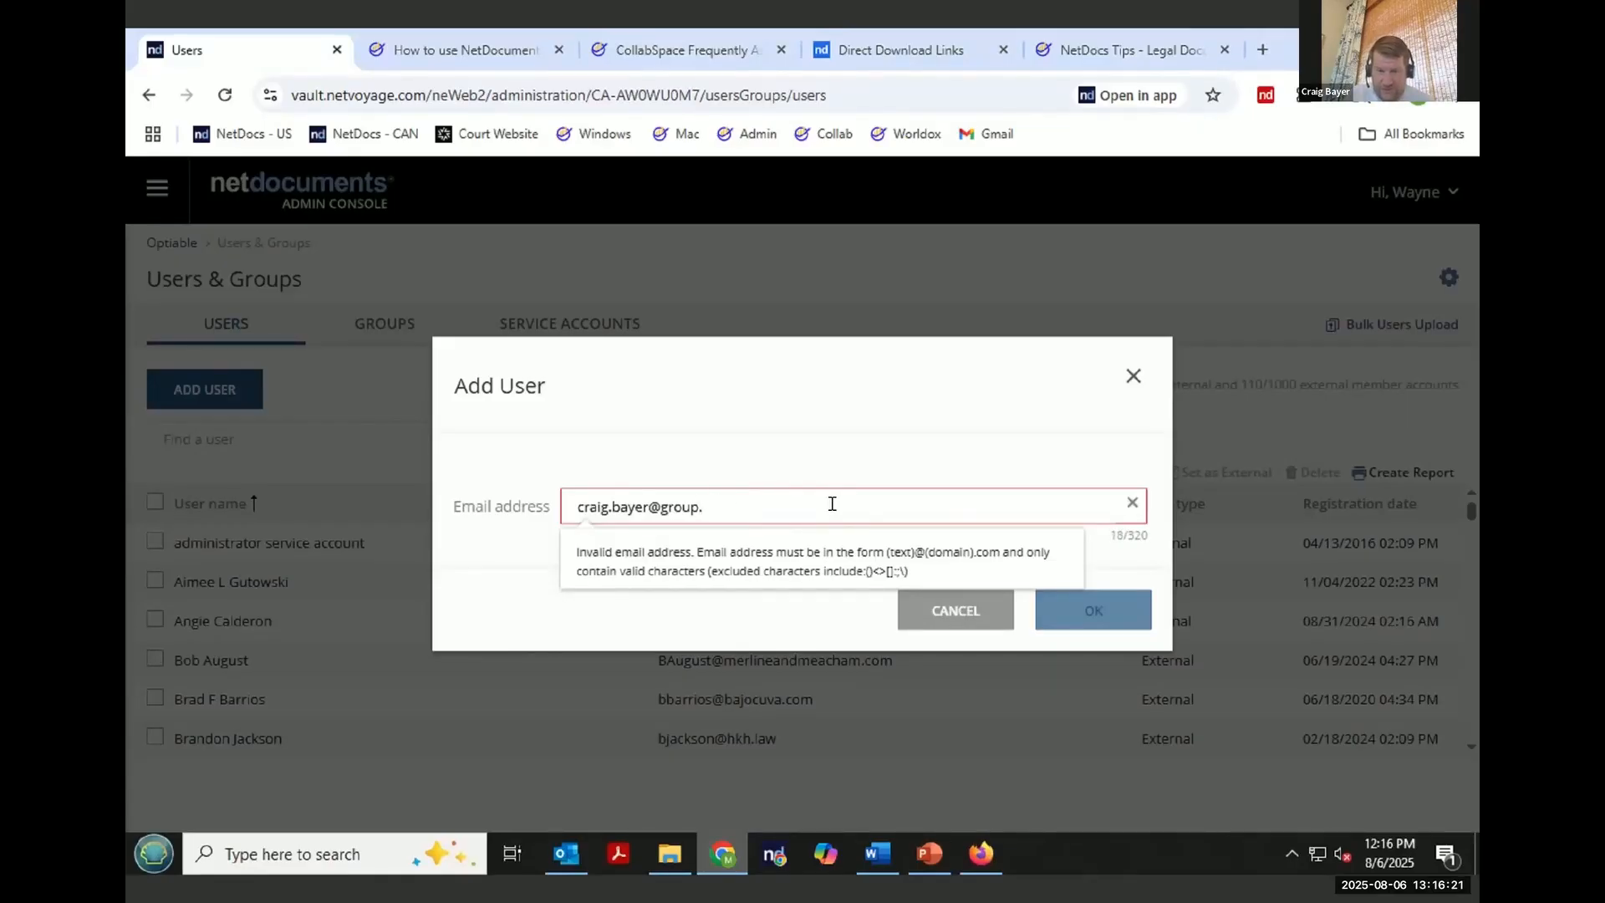
{"action": "type", "text": "com"}
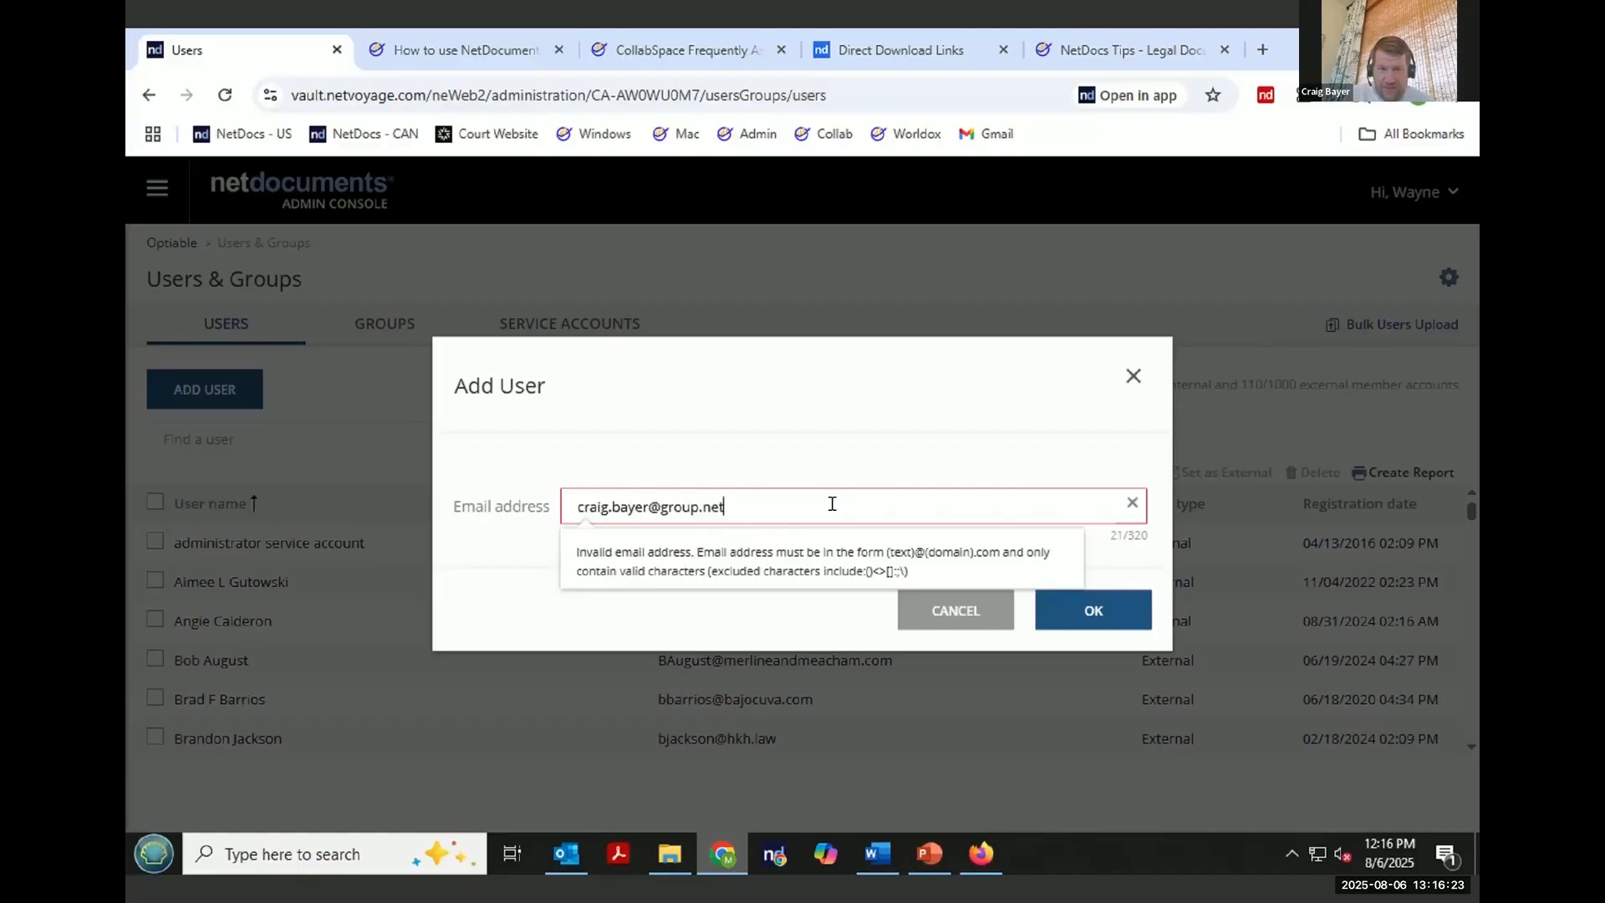
{"action": "key", "text": "BackSpace"}
{"action": "key", "text": "BackSpace"}
{"action": "key", "text": "BackSpace"}
{"action": "key", "text": "BackSpace"}
{"action": "key", "text": "BackSpace"}
{"action": "key", "text": "BackSpace"}
{"action": "key", "text": "BackSpace"}
{"action": "key", "text": "BackSpace"}
{"action": "key", "text": "BackSpace"}
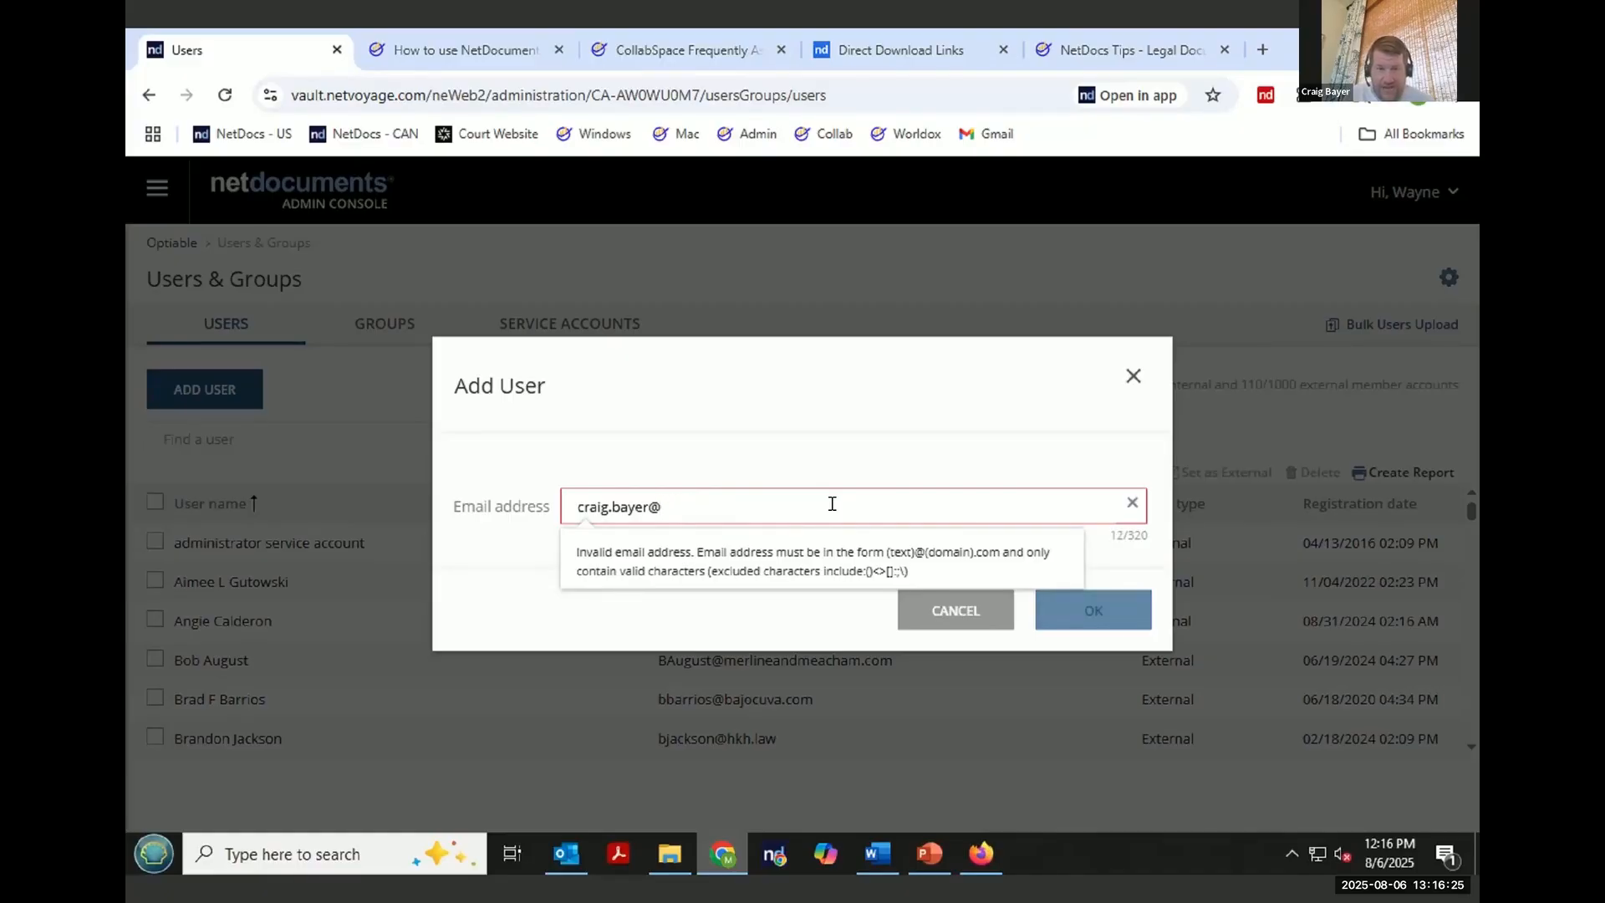
{"action": "type", "text": "me.group"}
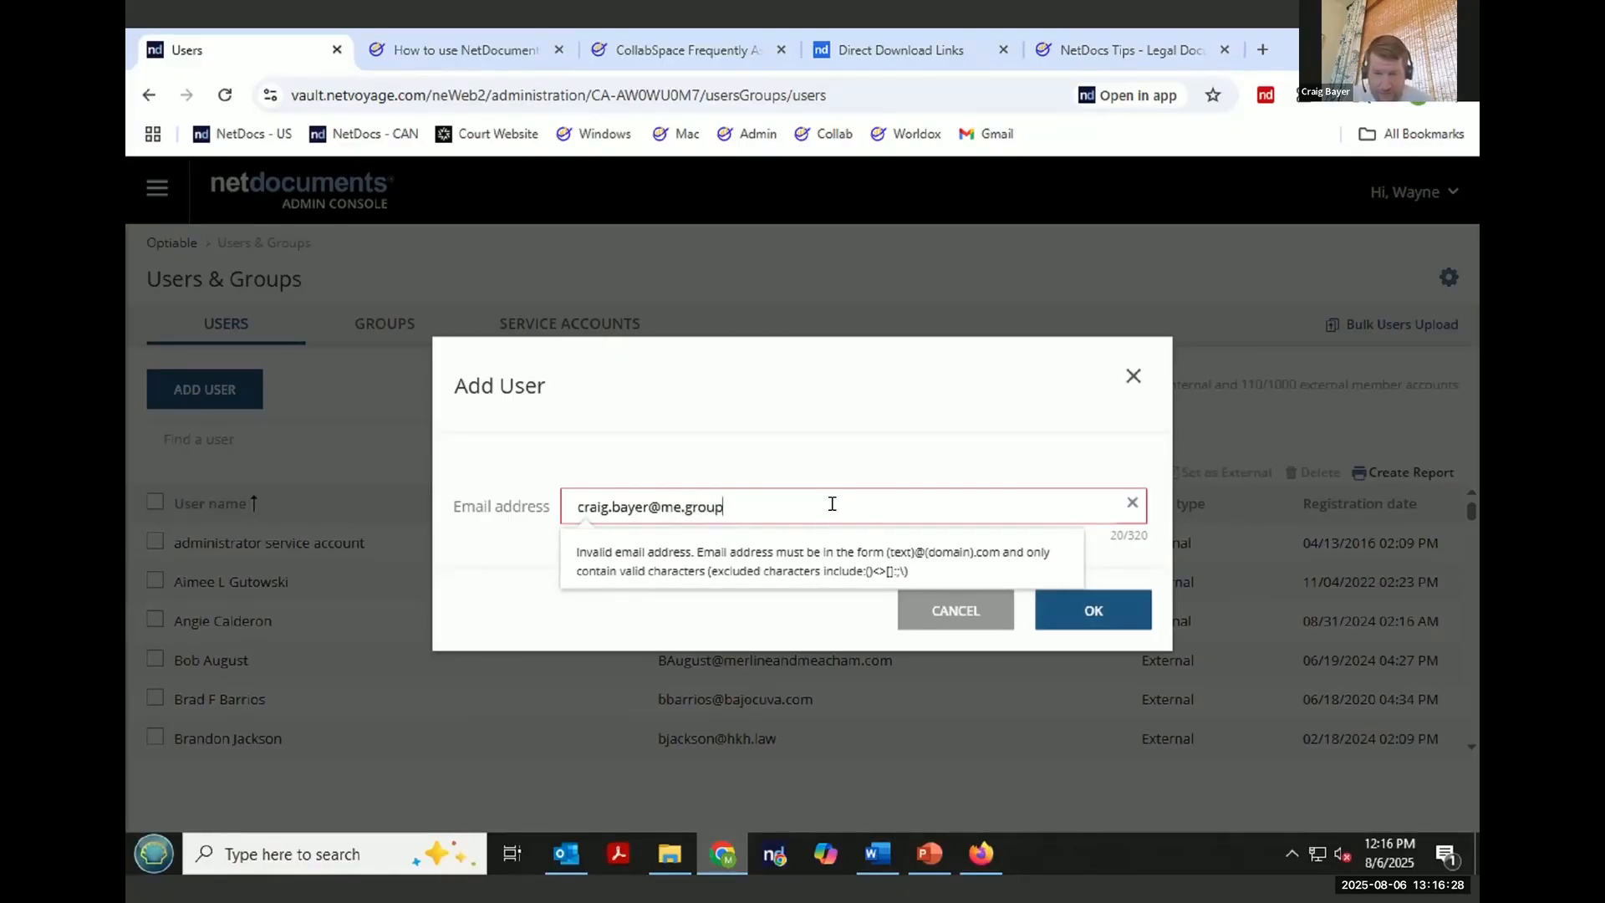
{"action": "left_click", "coordinate": [1096, 617]}
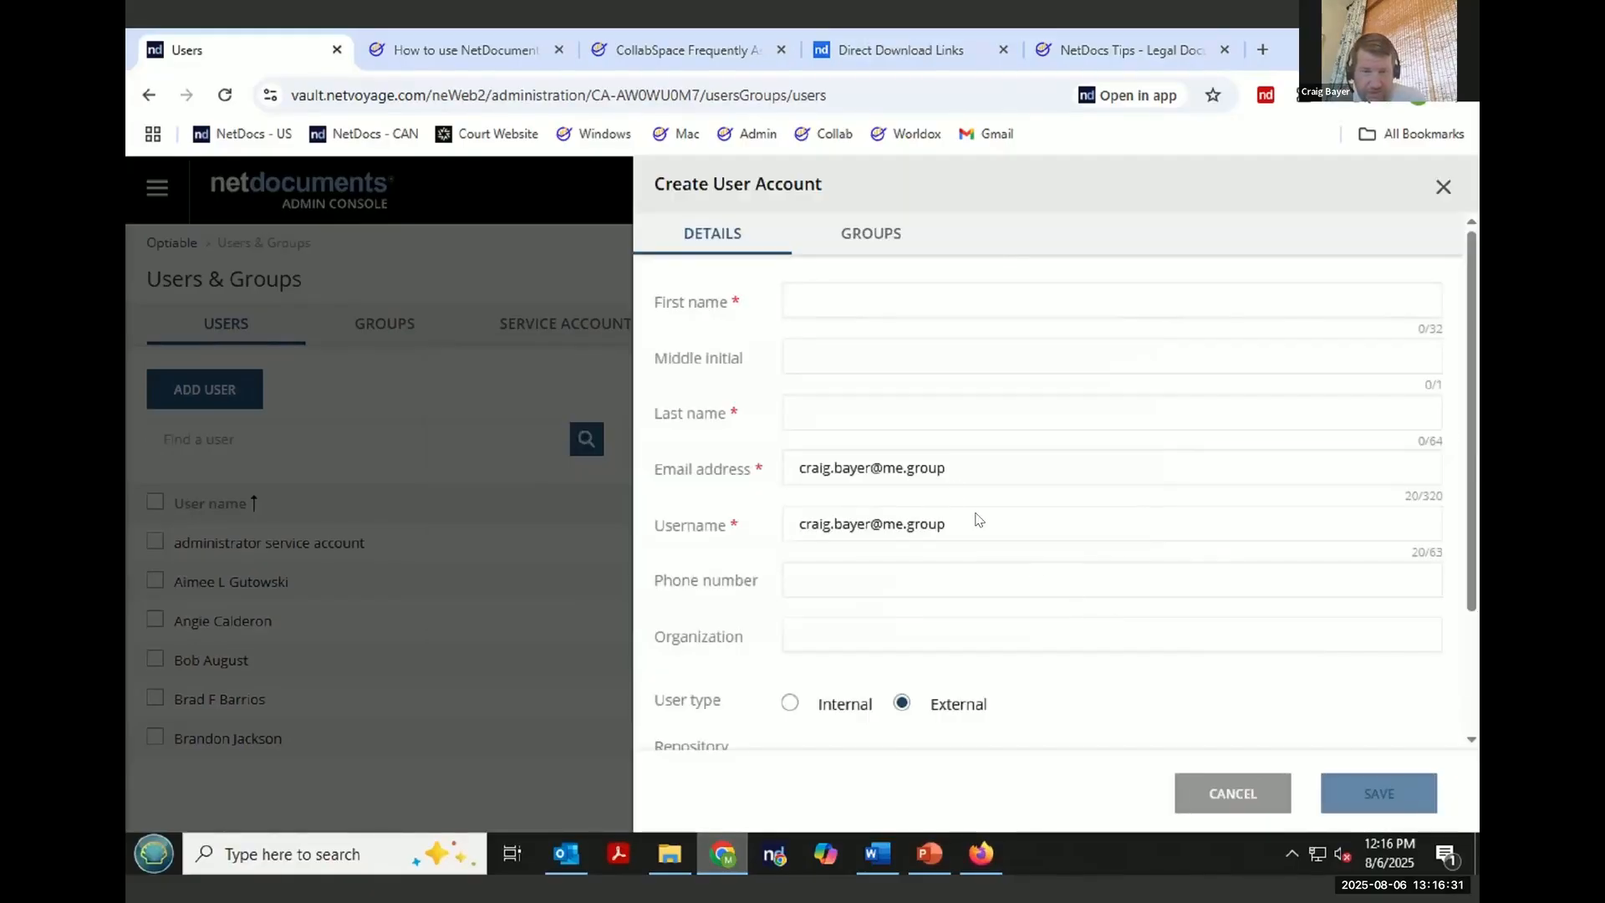
- Edit the e-mail address in the account form, then cancel creating the account without saving
{"action": "left_click", "coordinate": [908, 473]}
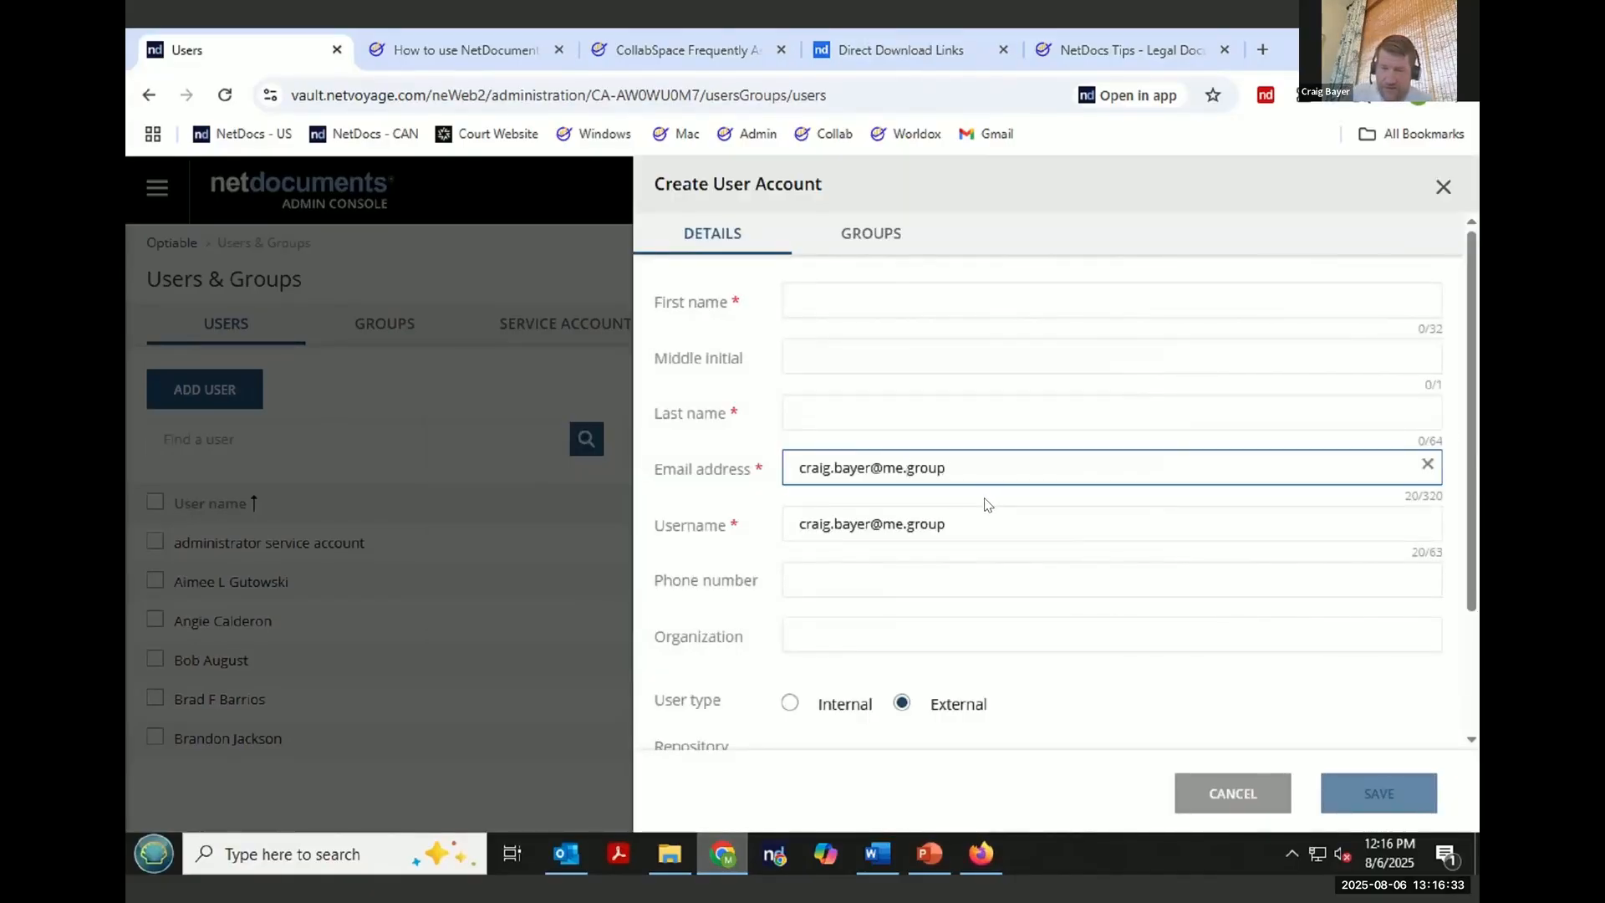
{"action": "key", "text": "BackSpace"}
{"action": "key", "text": "BackSpace"}
{"action": "key", "text": "BackSpace"}
{"action": "key", "text": "BackSpace"}
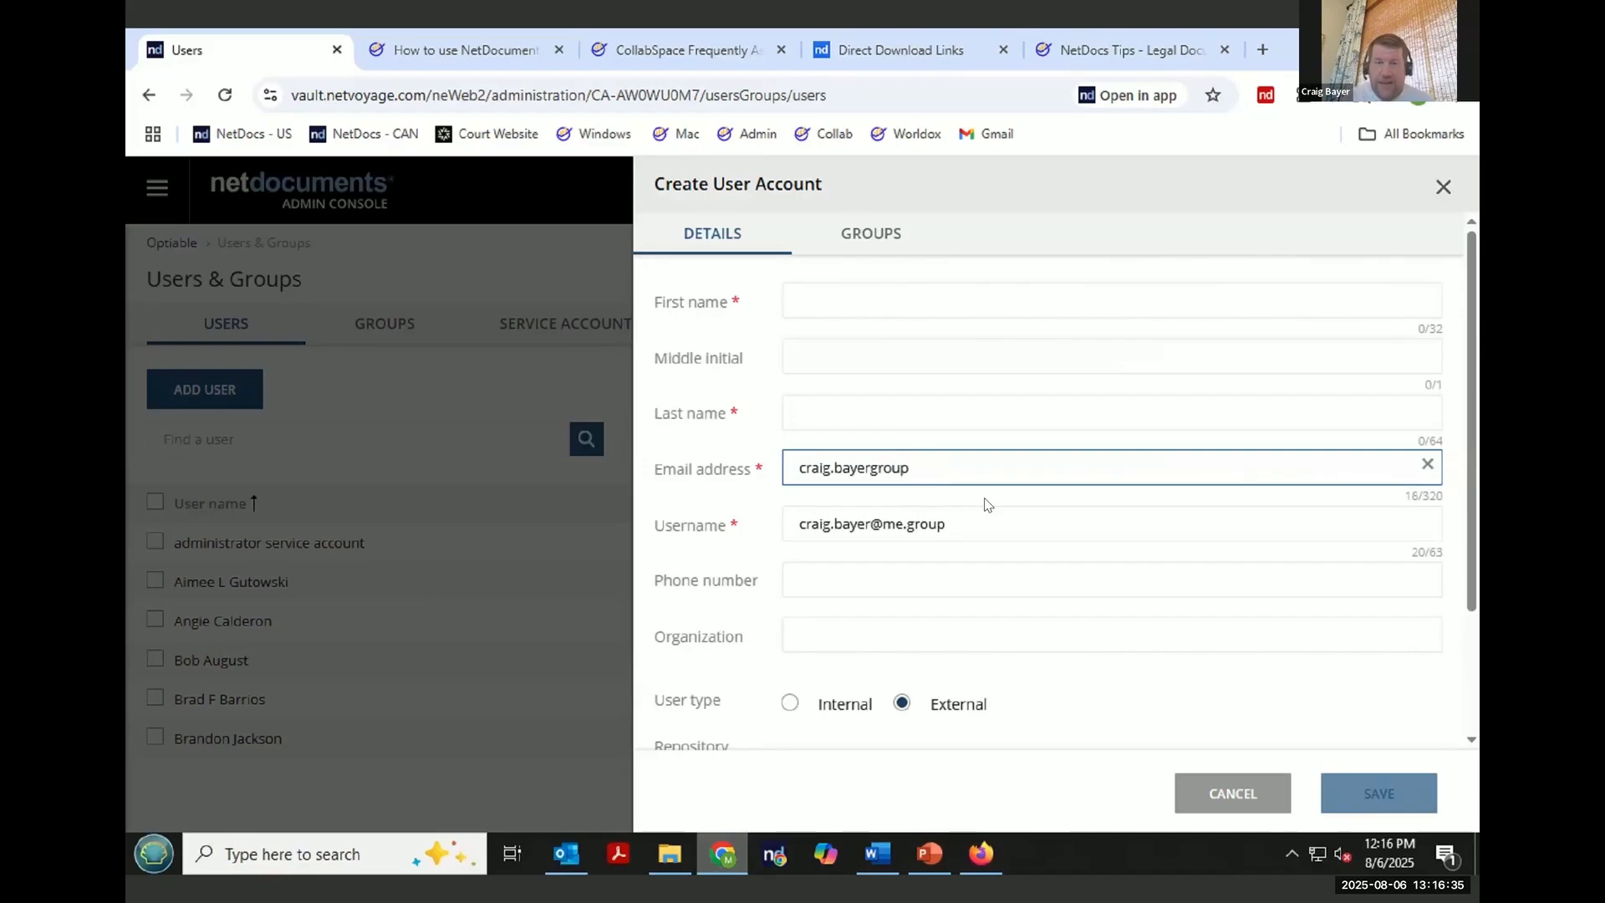
{"action": "left_click", "coordinate": [1220, 799]}
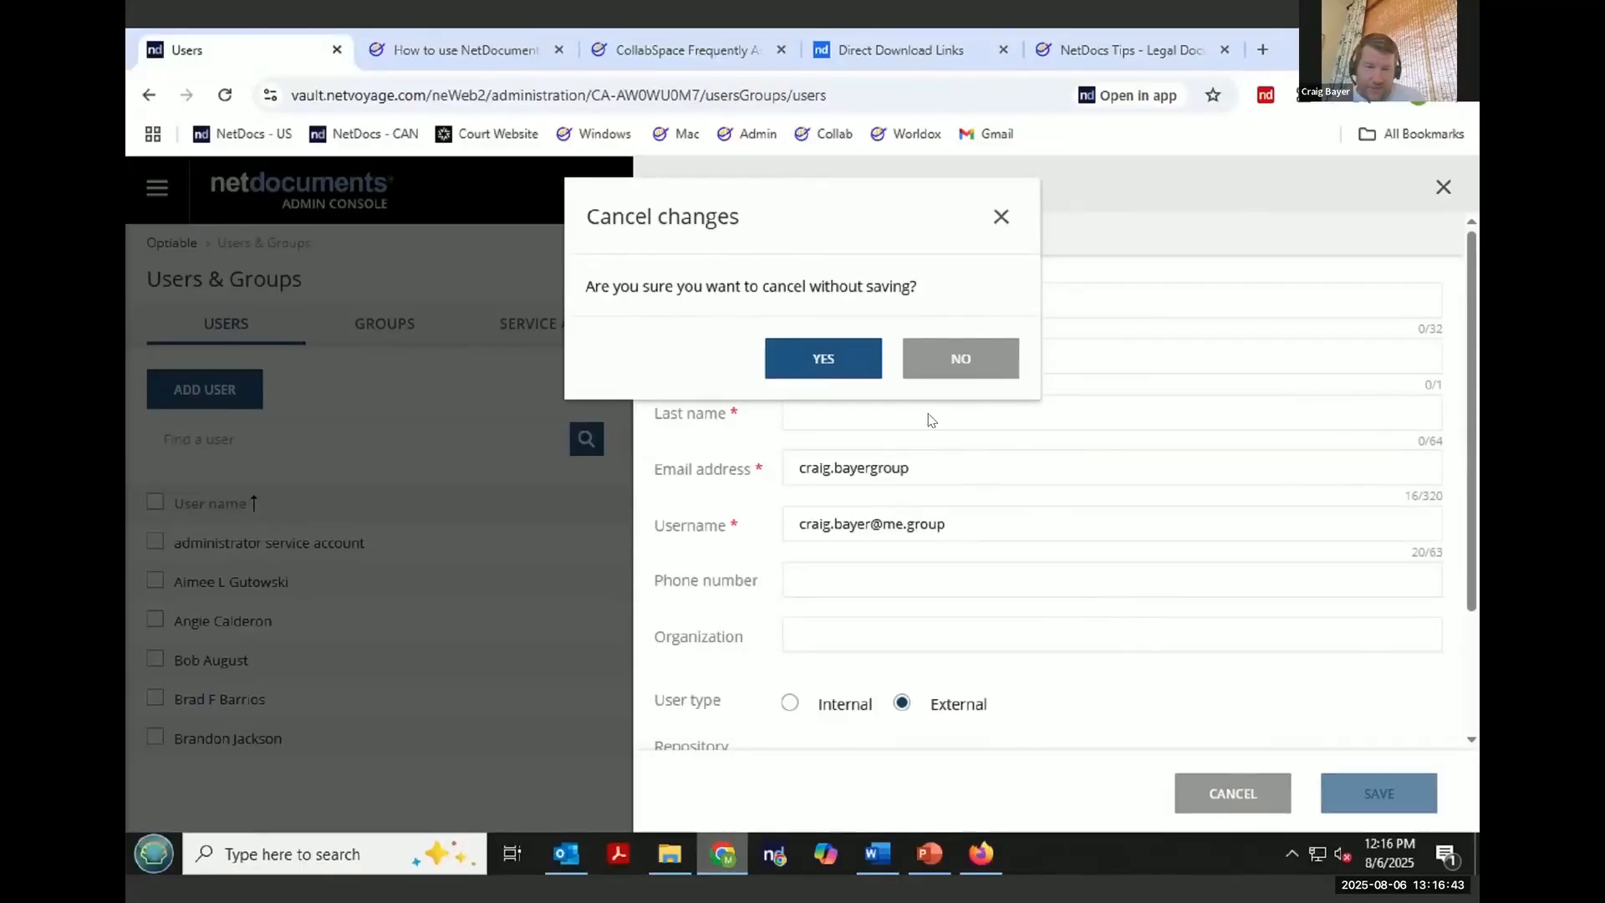
{"action": "left_click", "coordinate": [970, 357]}
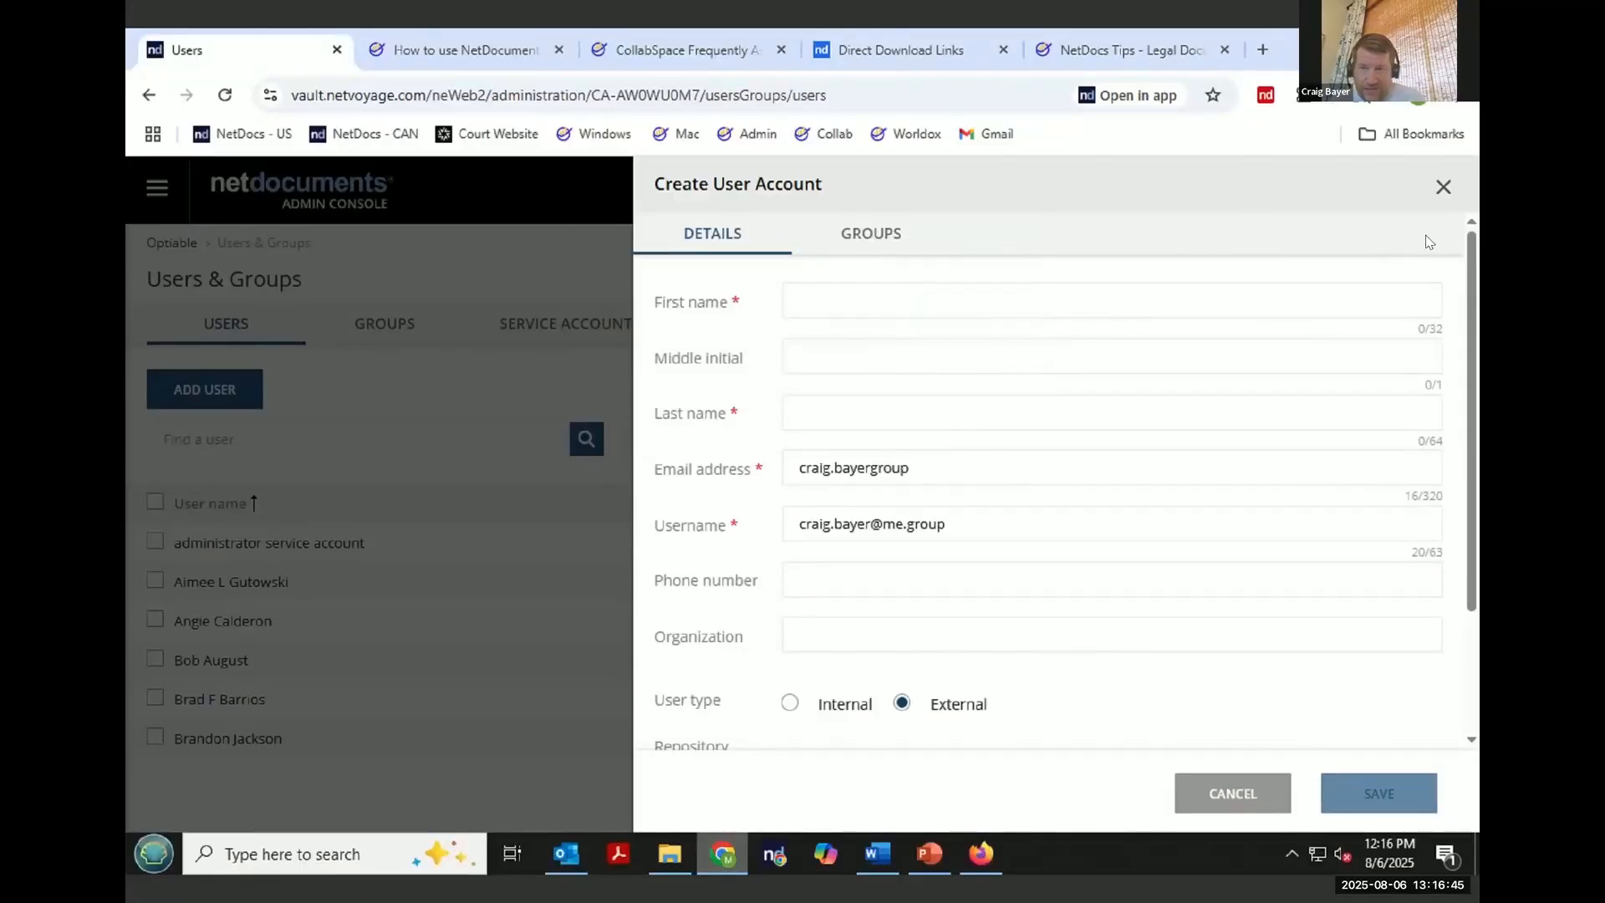
{"action": "left_click", "coordinate": [1450, 186]}
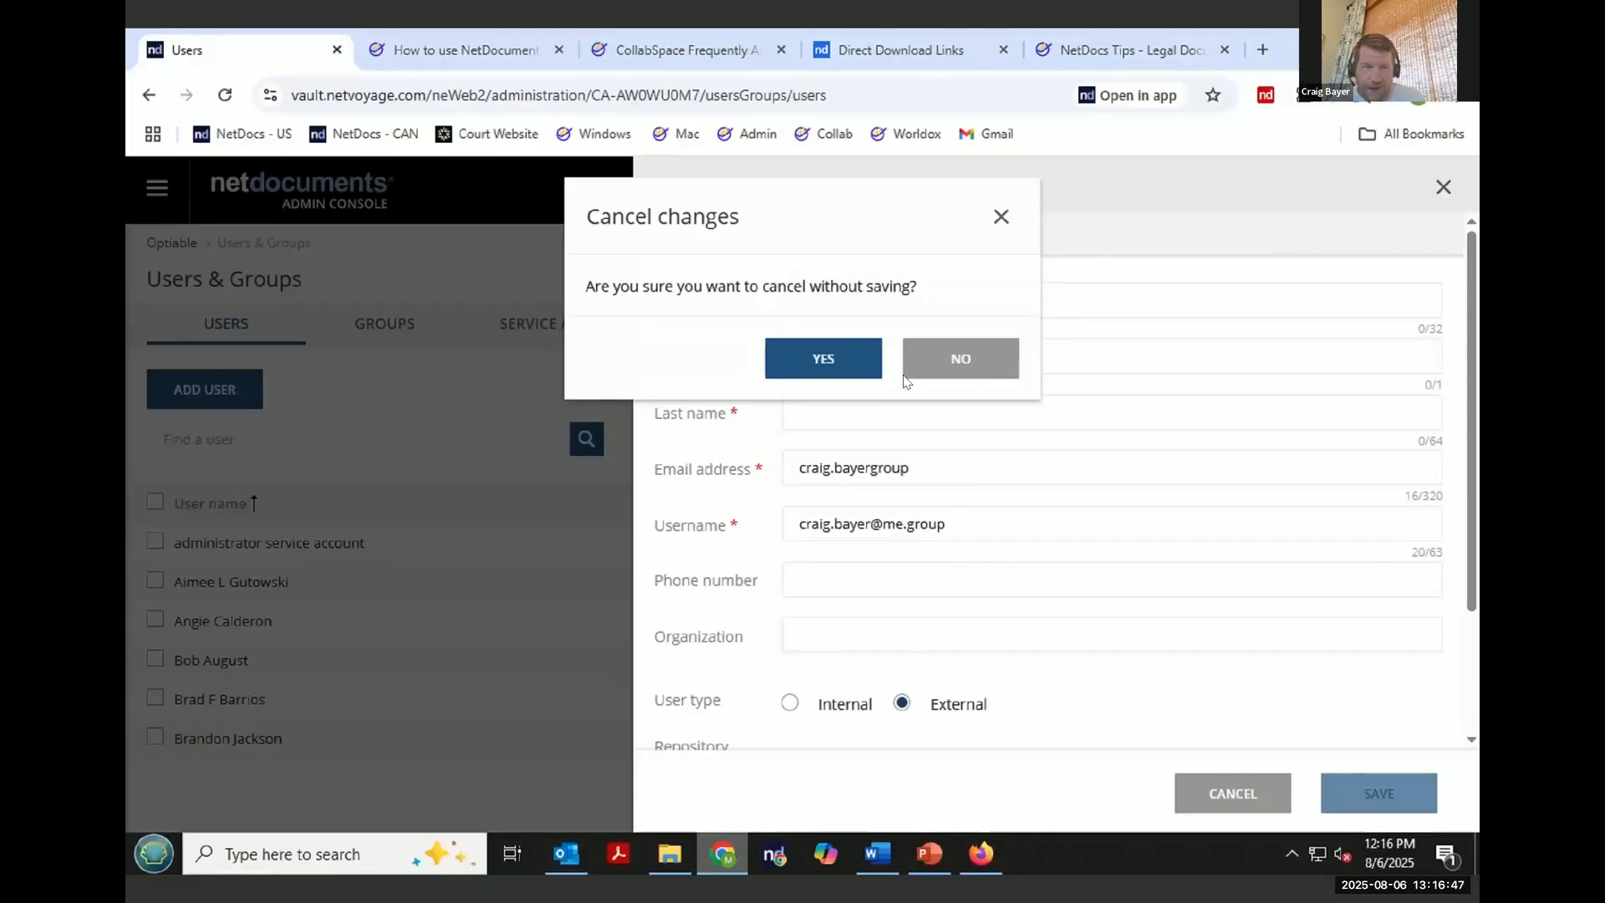
{"action": "left_click", "coordinate": [944, 363]}
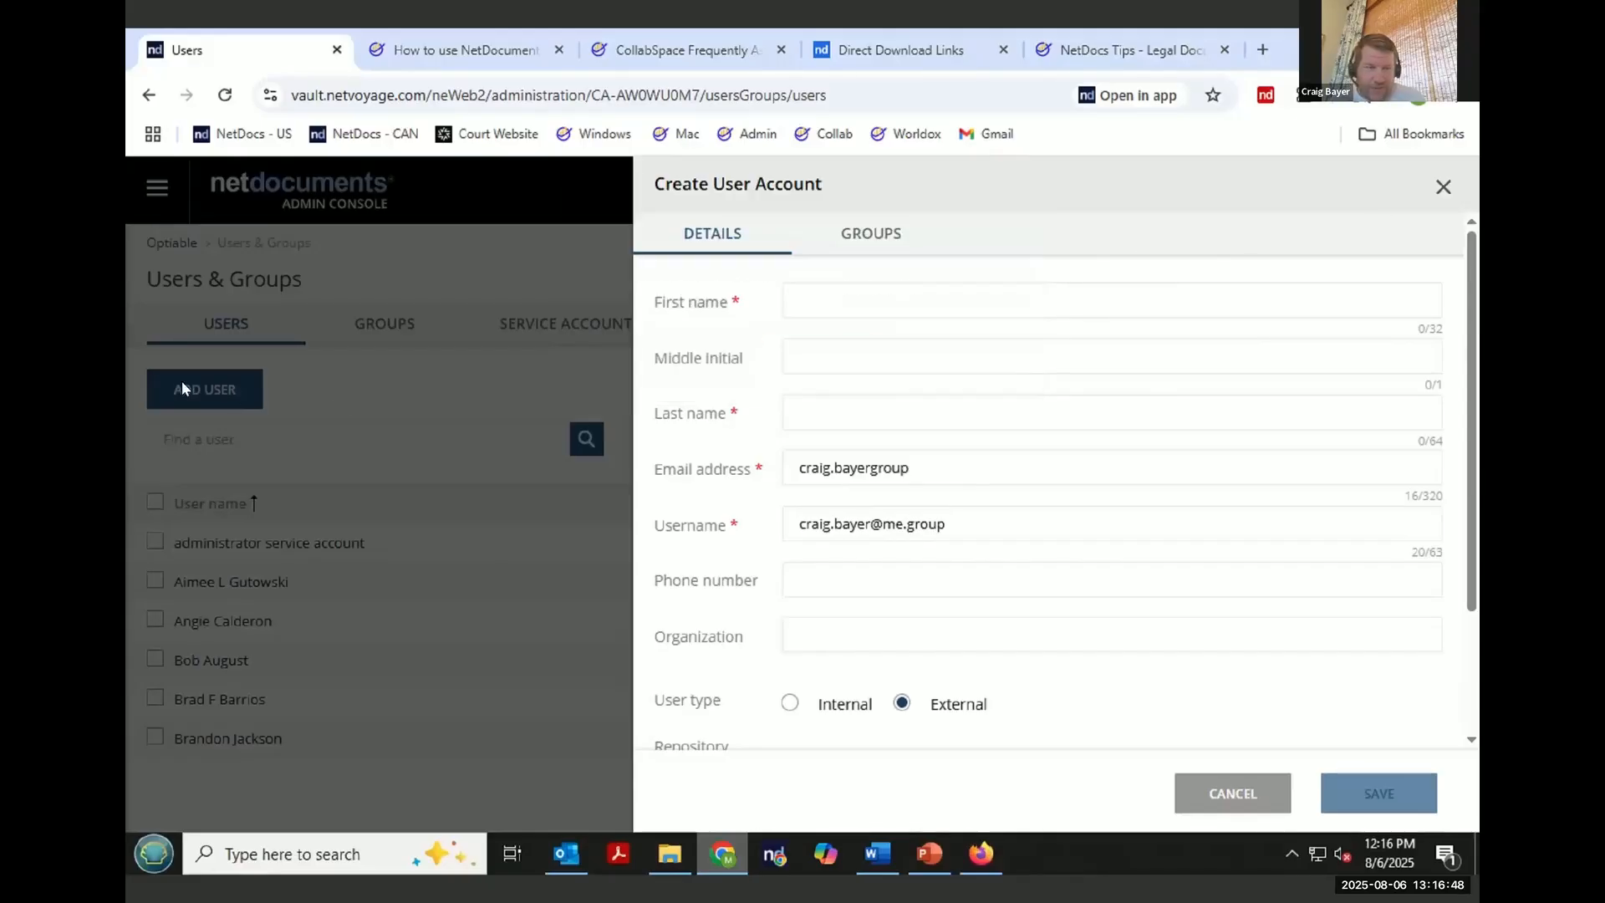
{"action": "left_click", "coordinate": [1231, 794]}
{"action": "left_click", "coordinate": [819, 358]}
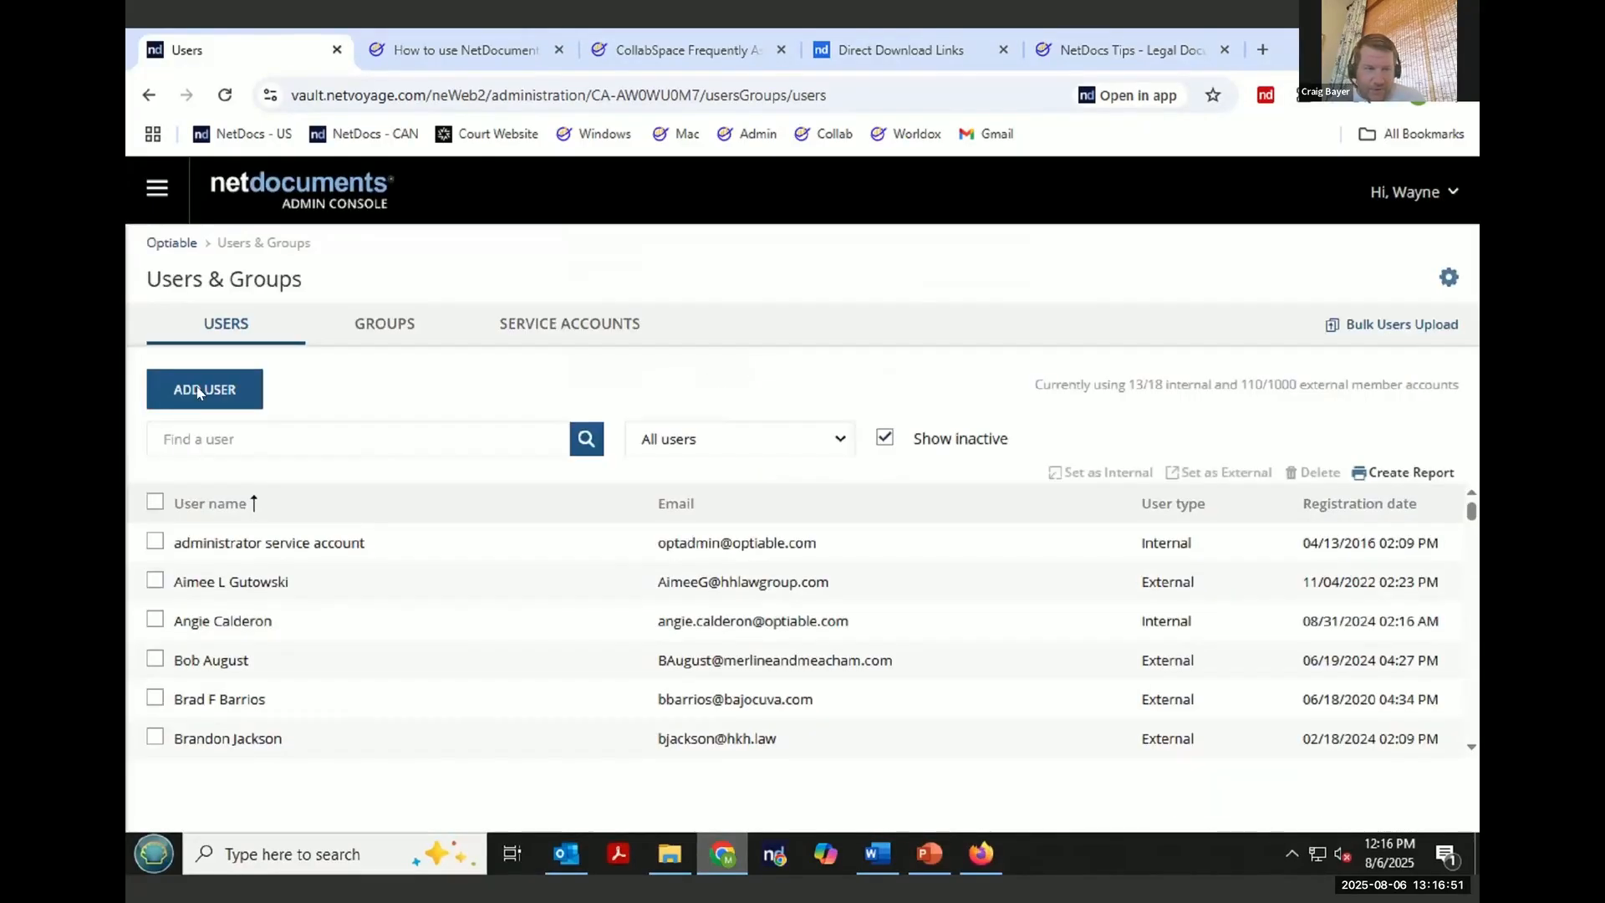
- Add a new user with an e-mail address on the "net.group" domain and confirm it
{"action": "left_click", "coordinate": [205, 389]}
{"action": "left_click", "coordinate": [667, 502]}
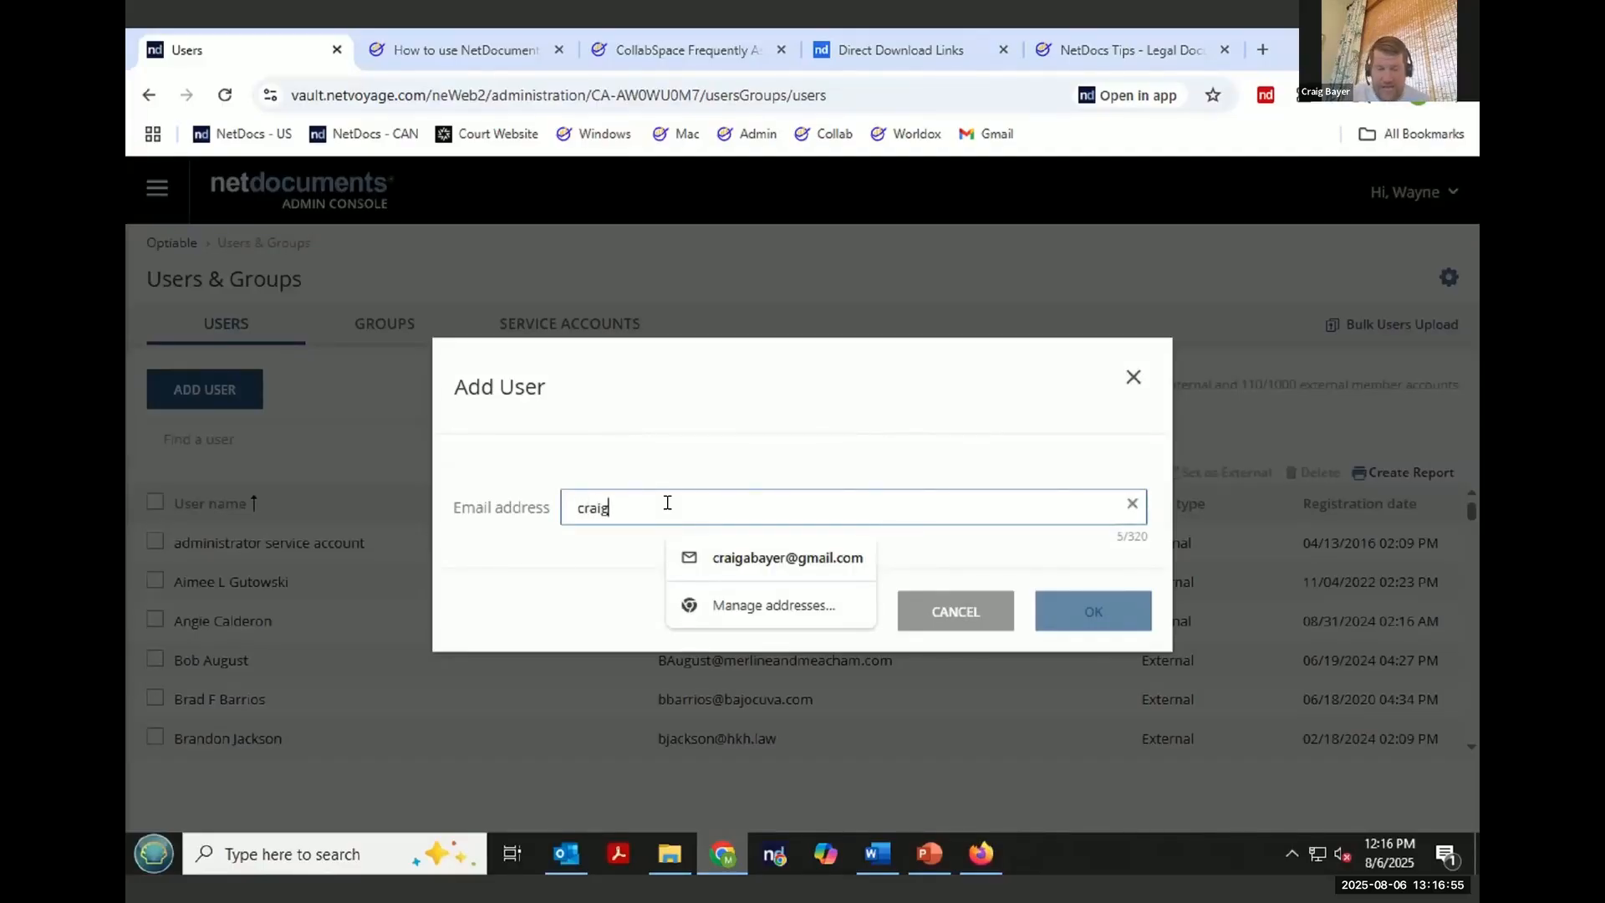
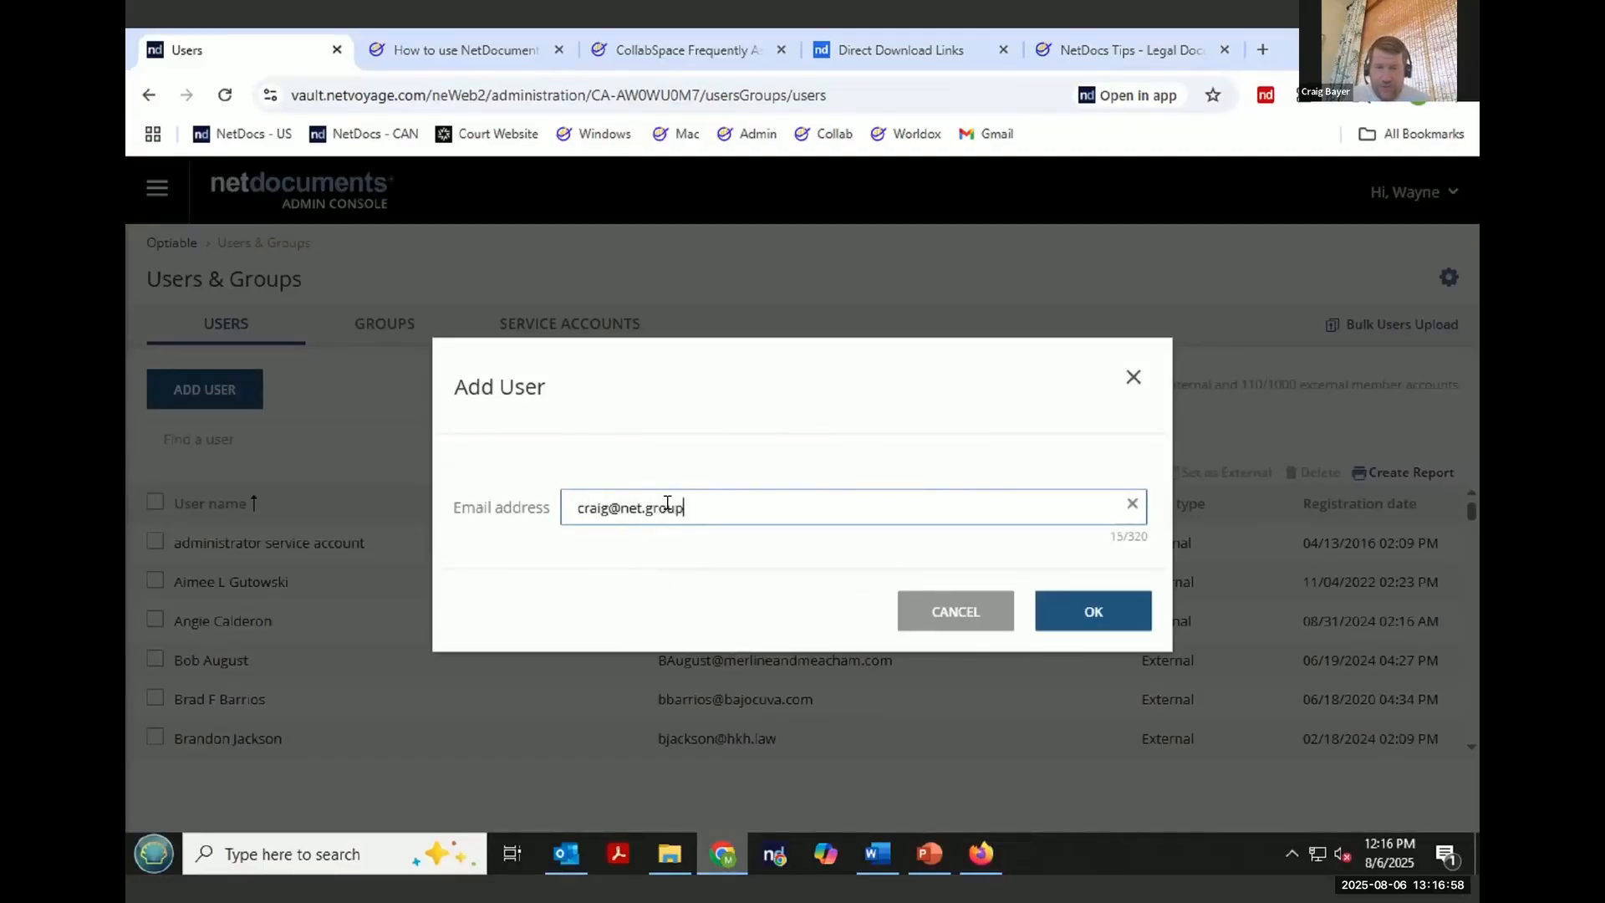
{"action": "left_click", "coordinate": [1089, 611]}
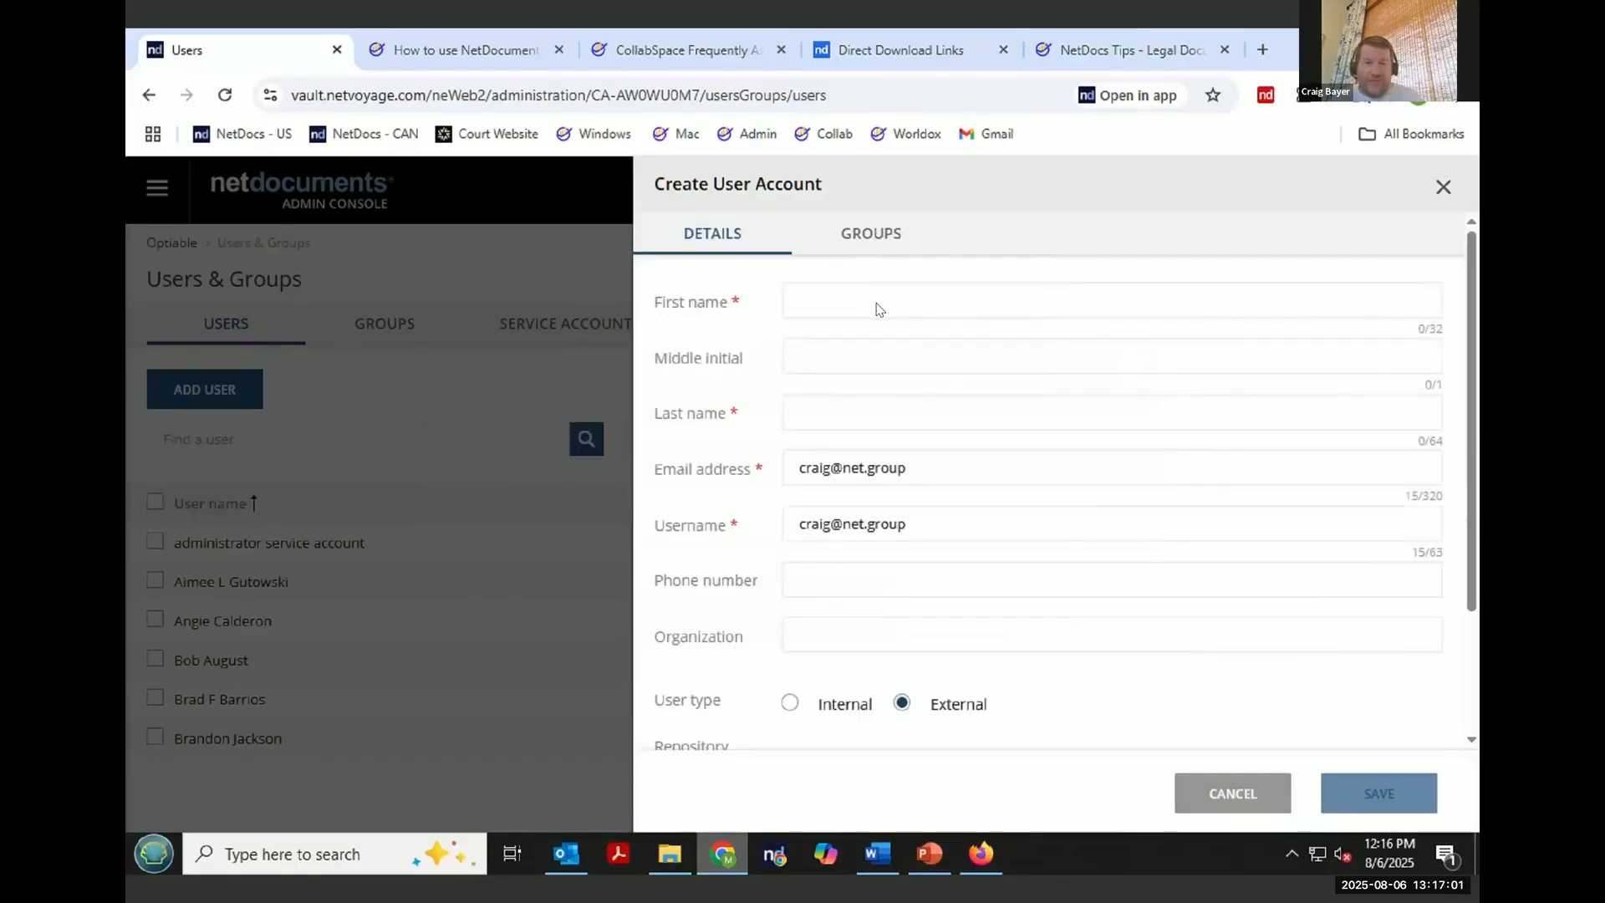
- Enter the new external user's first and last name and review the remaining account options
{"action": "left_click", "coordinate": [877, 306]}
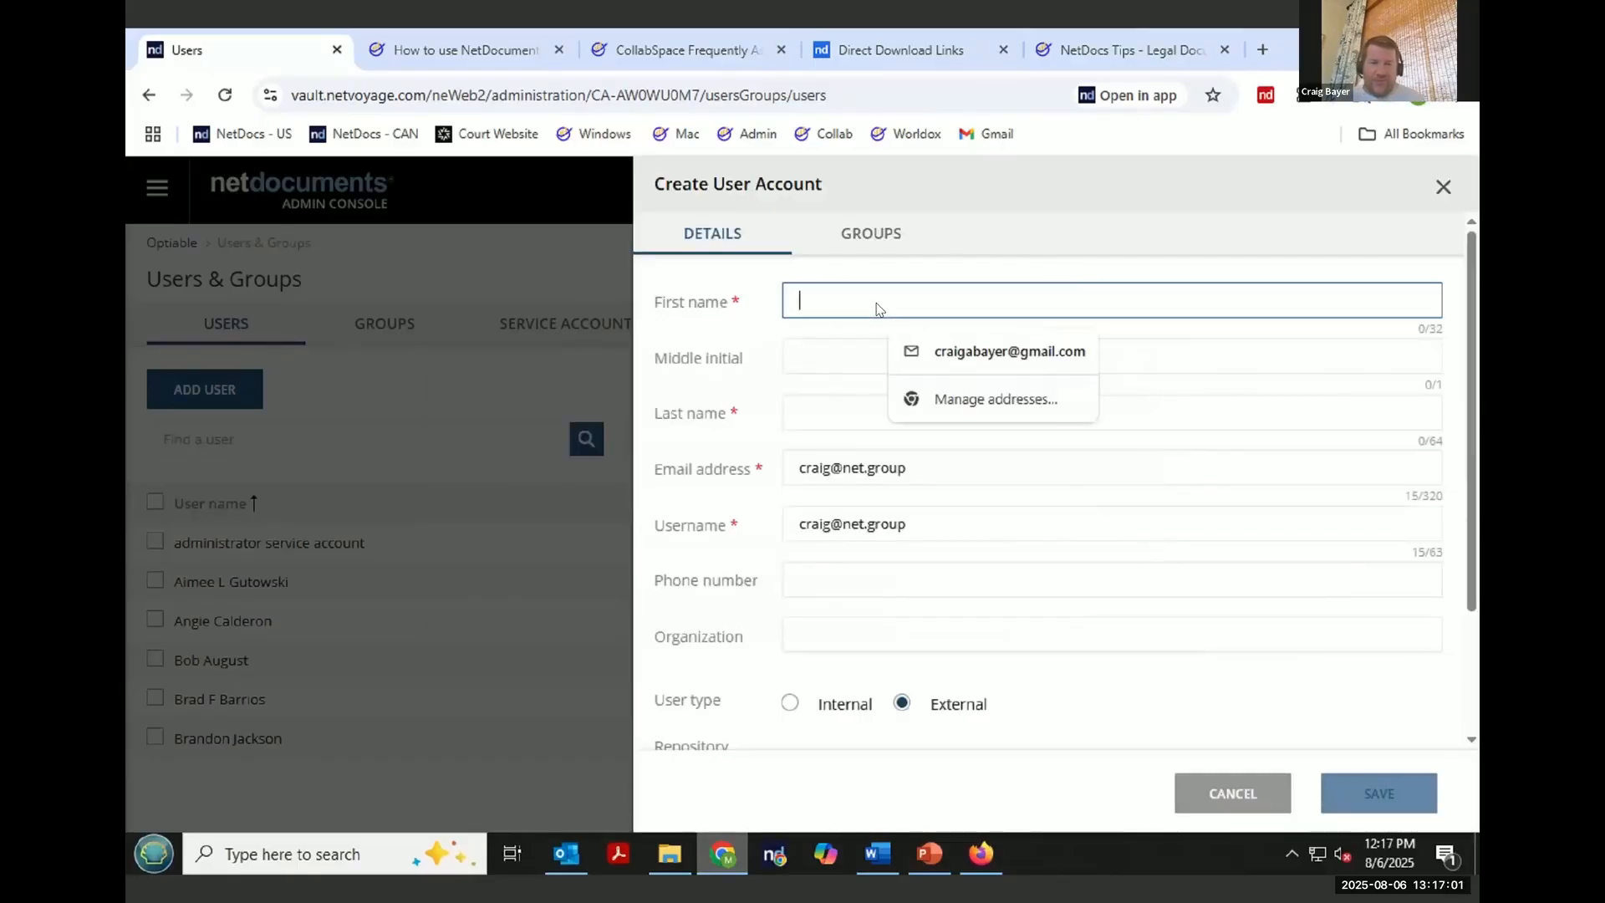
{"action": "key", "text": "Tab"}
{"action": "key", "text": "Tab"}
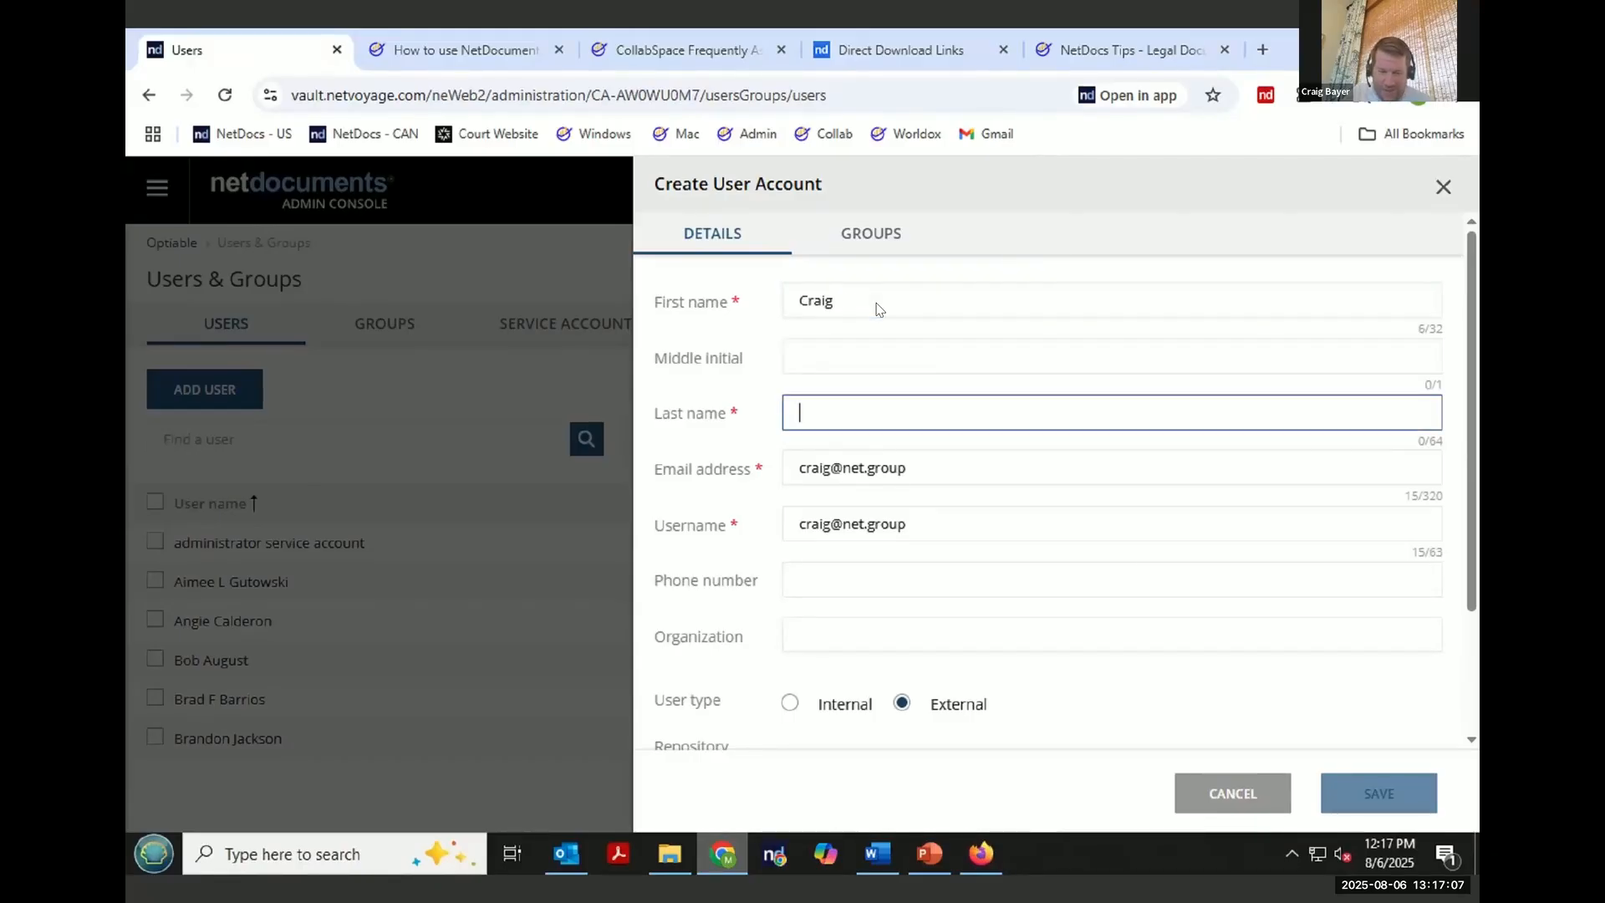
{"action": "type", "text": "Group"}
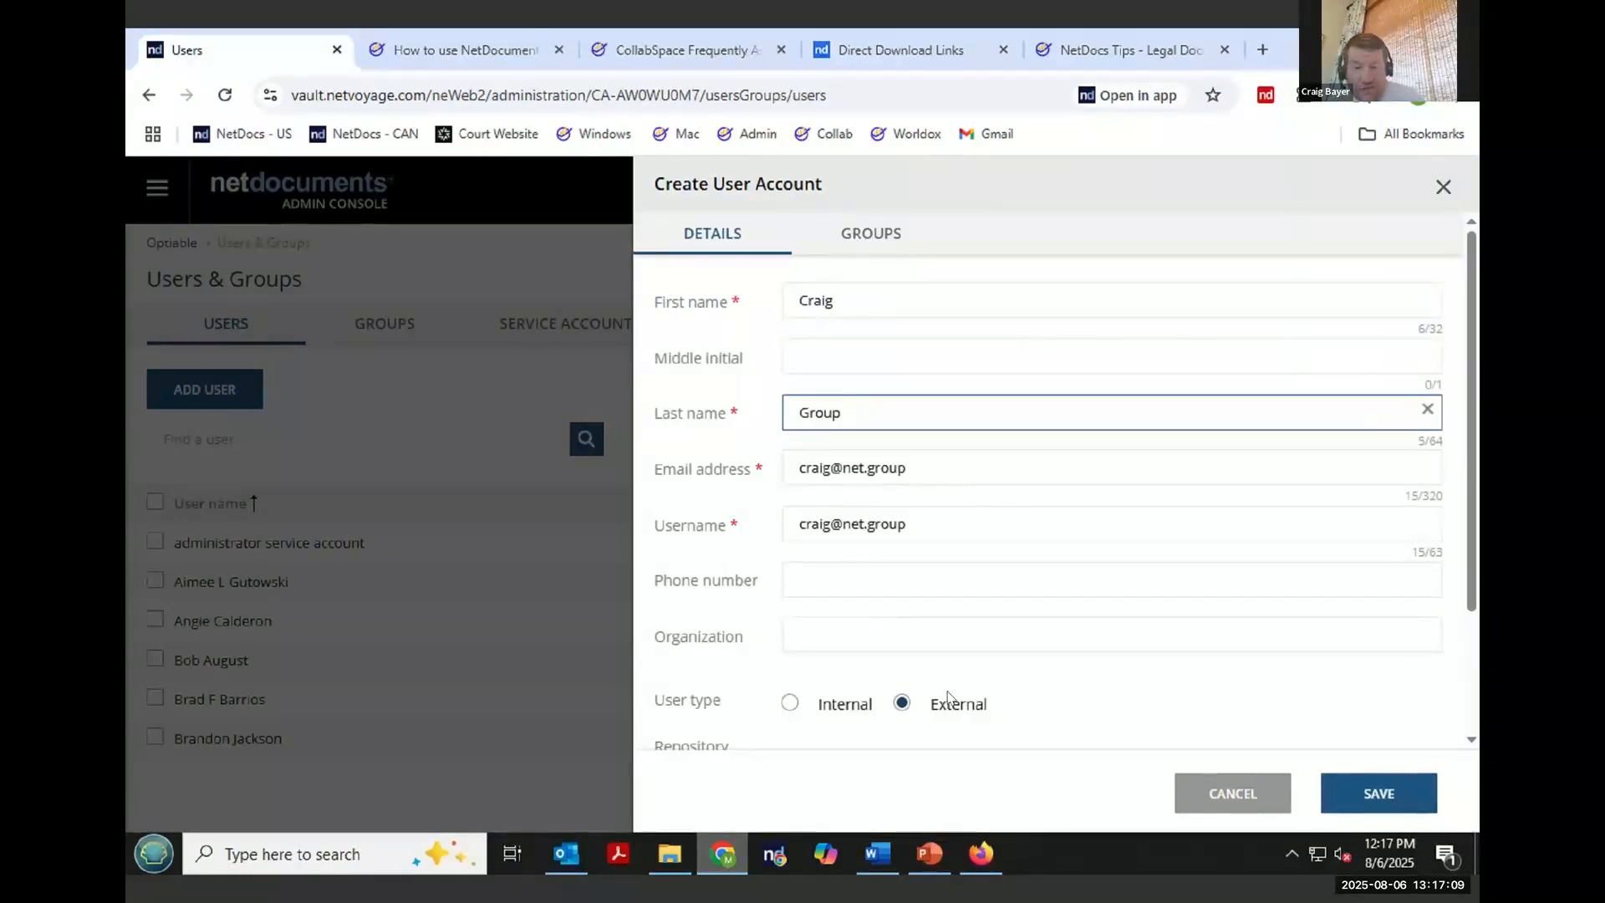
{"action": "scroll", "coordinate": [970, 715], "scroll_direction": "down", "scroll_amount": 1}
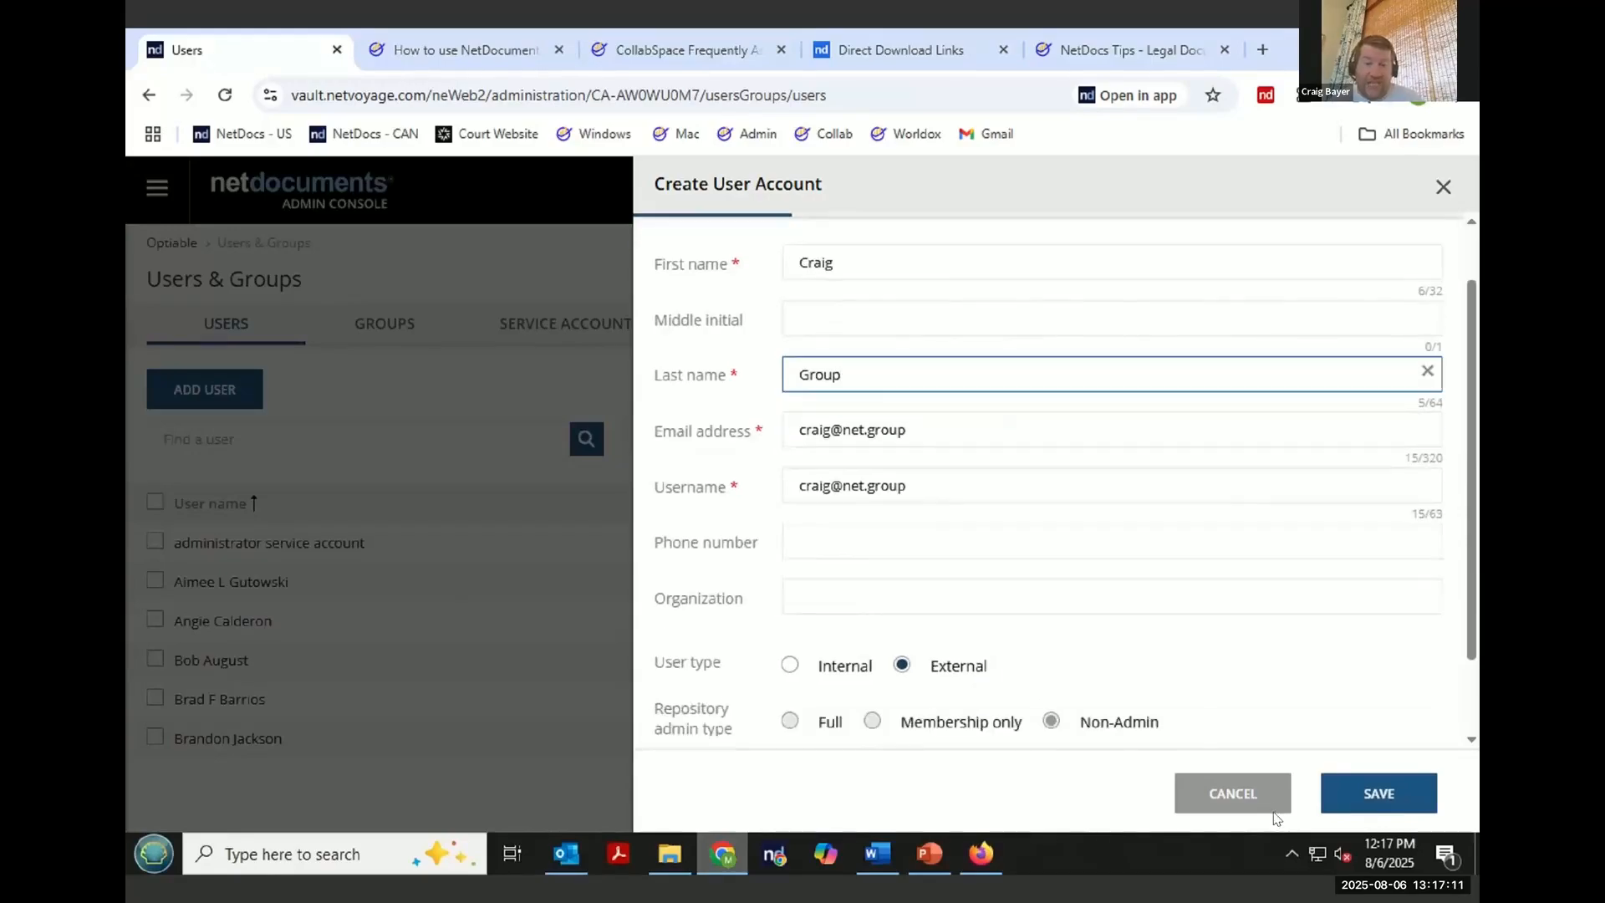
{"action": "scroll", "coordinate": [1016, 622], "scroll_direction": "down", "scroll_amount": 1}
{"action": "scroll", "coordinate": [961, 601], "scroll_direction": "down", "scroll_amount": 1}
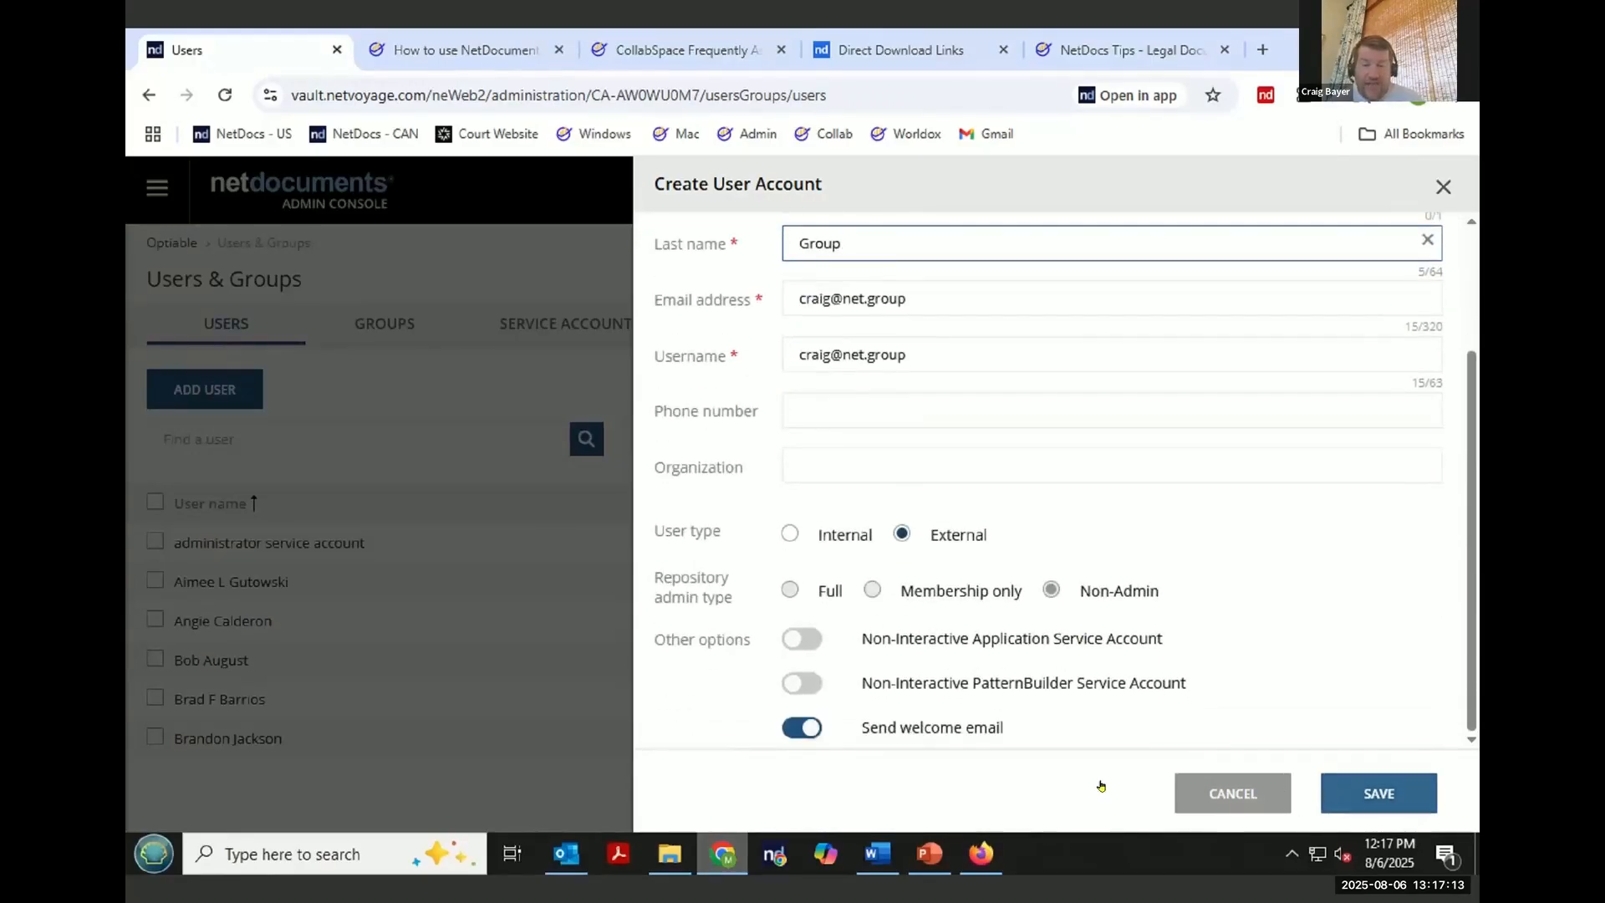
- Turn off the welcome e-mail option and save the new external user account
{"action": "left_click", "coordinate": [804, 728]}
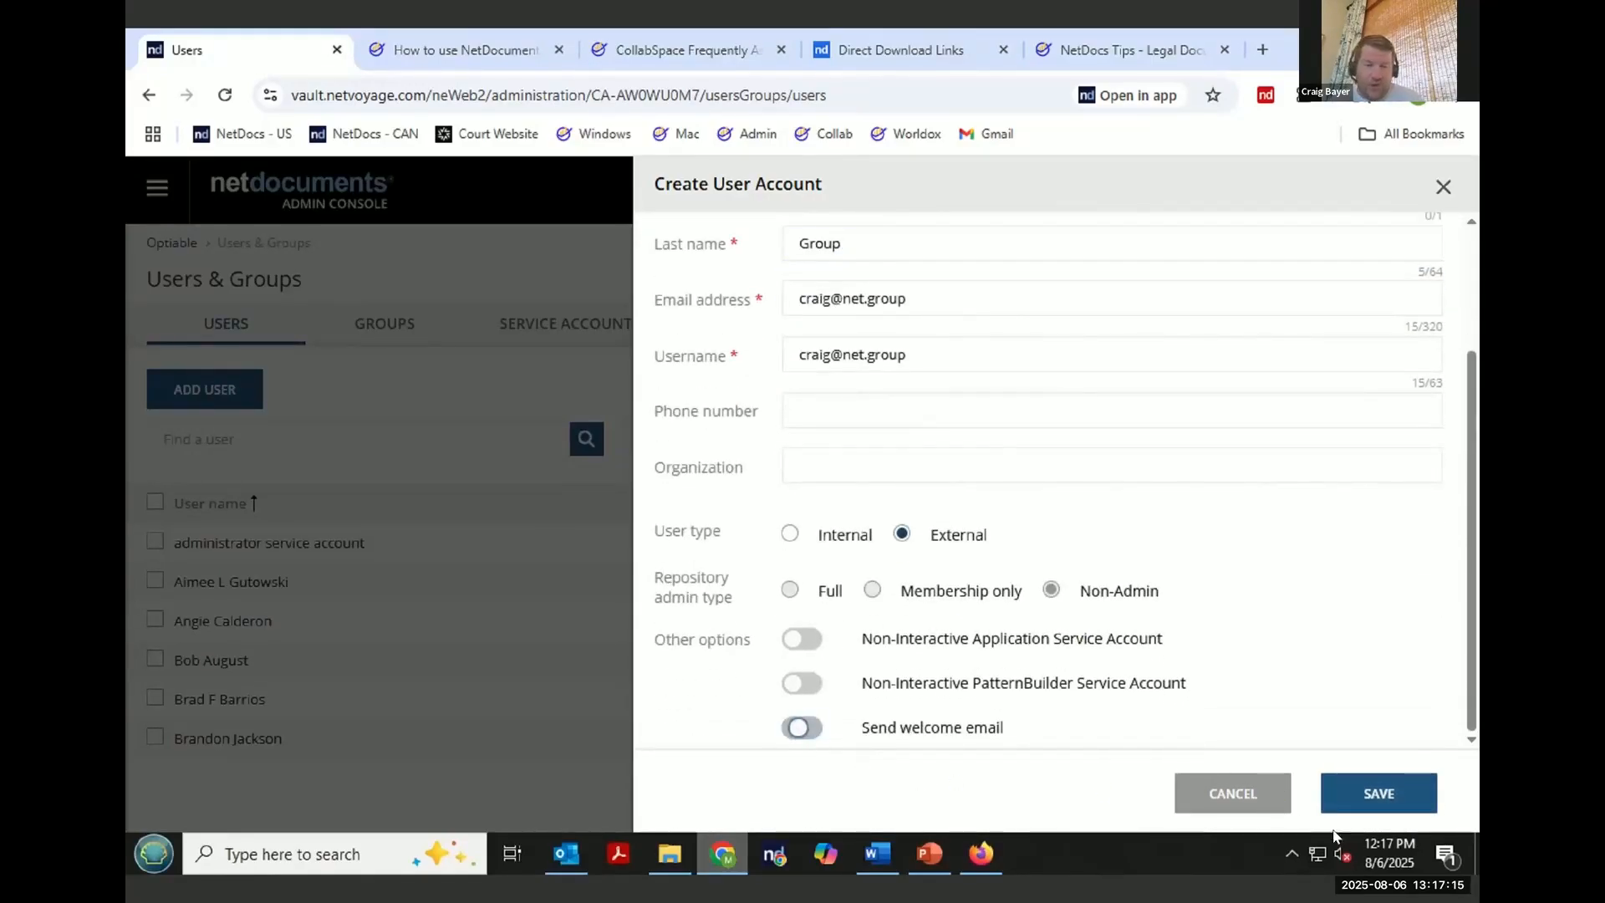
{"action": "left_click", "coordinate": [1367, 792]}
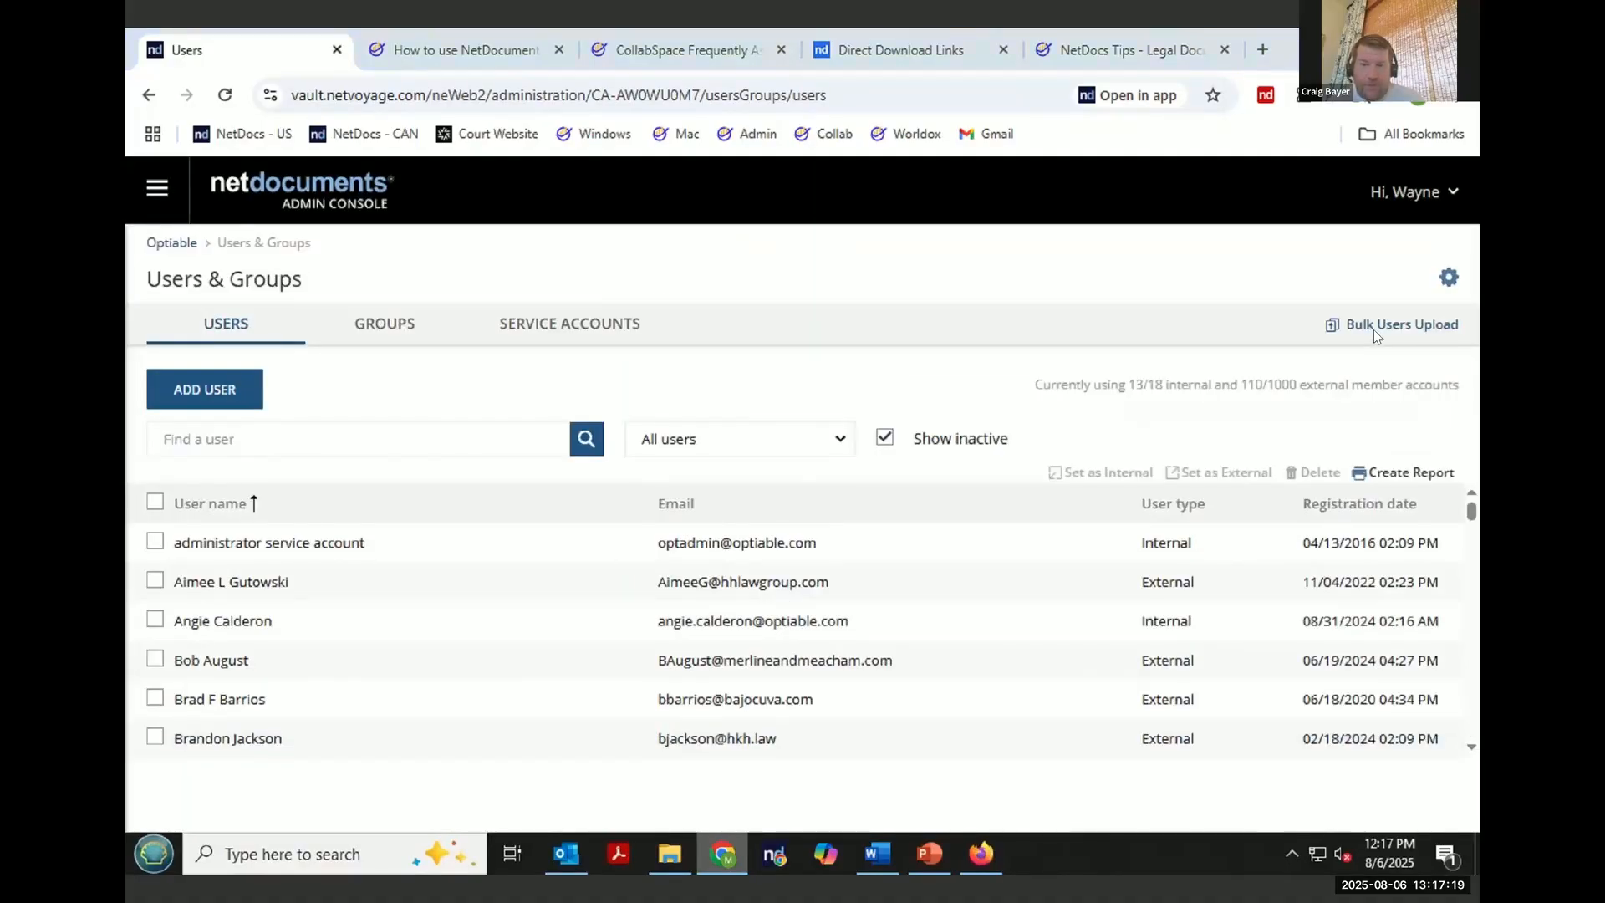
- Open the bulk users upload and cancel the file selection
{"action": "left_click", "coordinate": [1372, 328]}
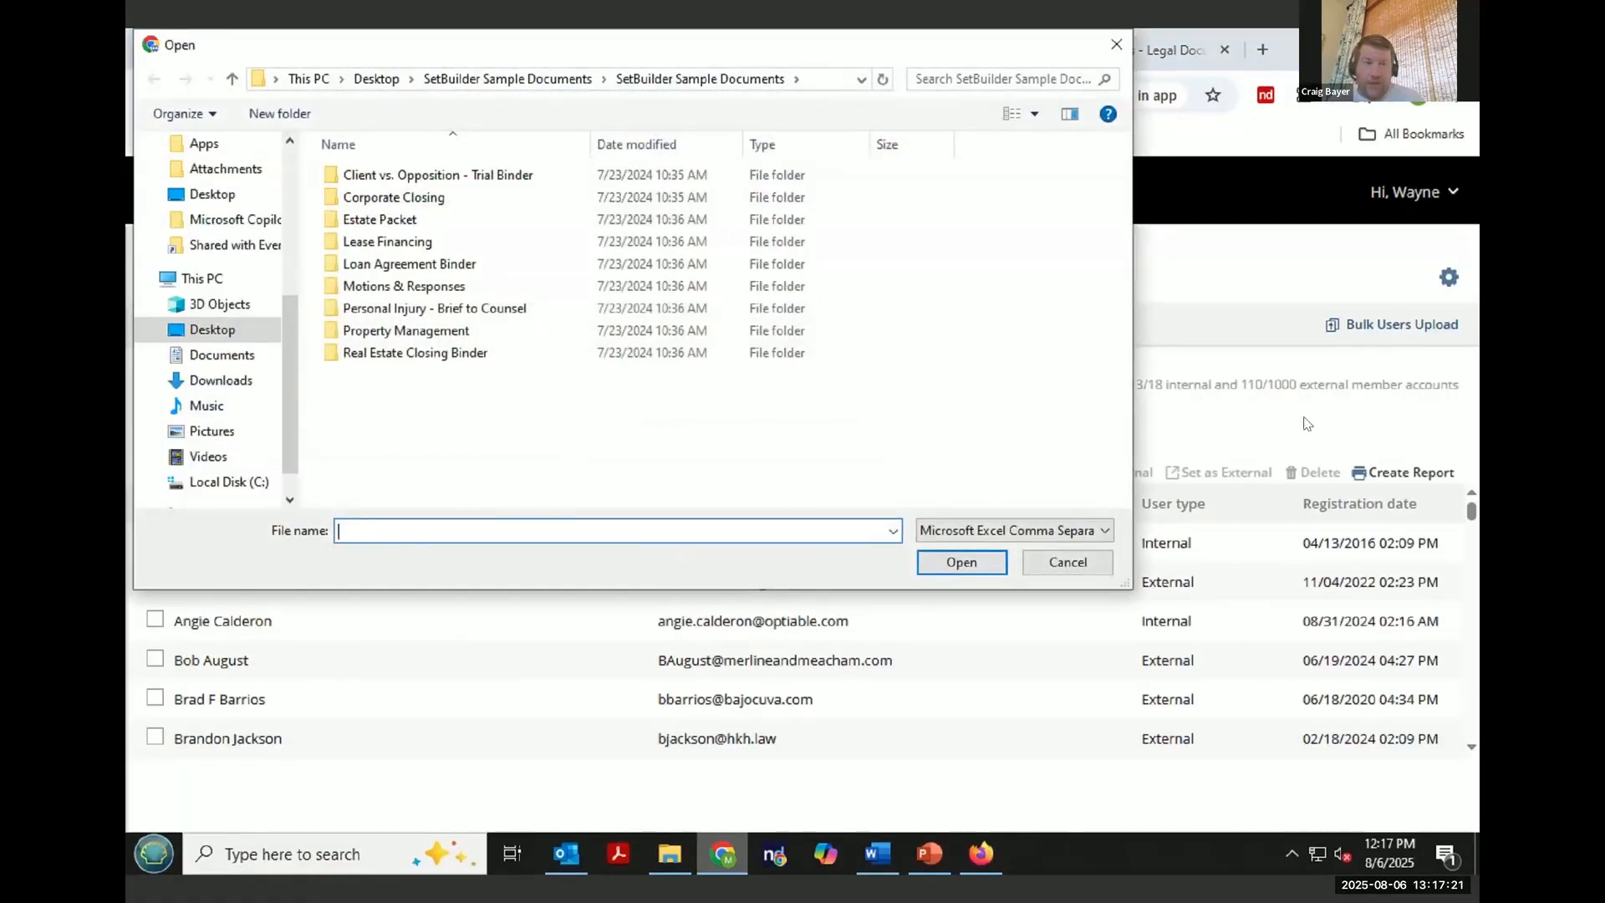
{"action": "left_click", "coordinate": [1042, 562]}
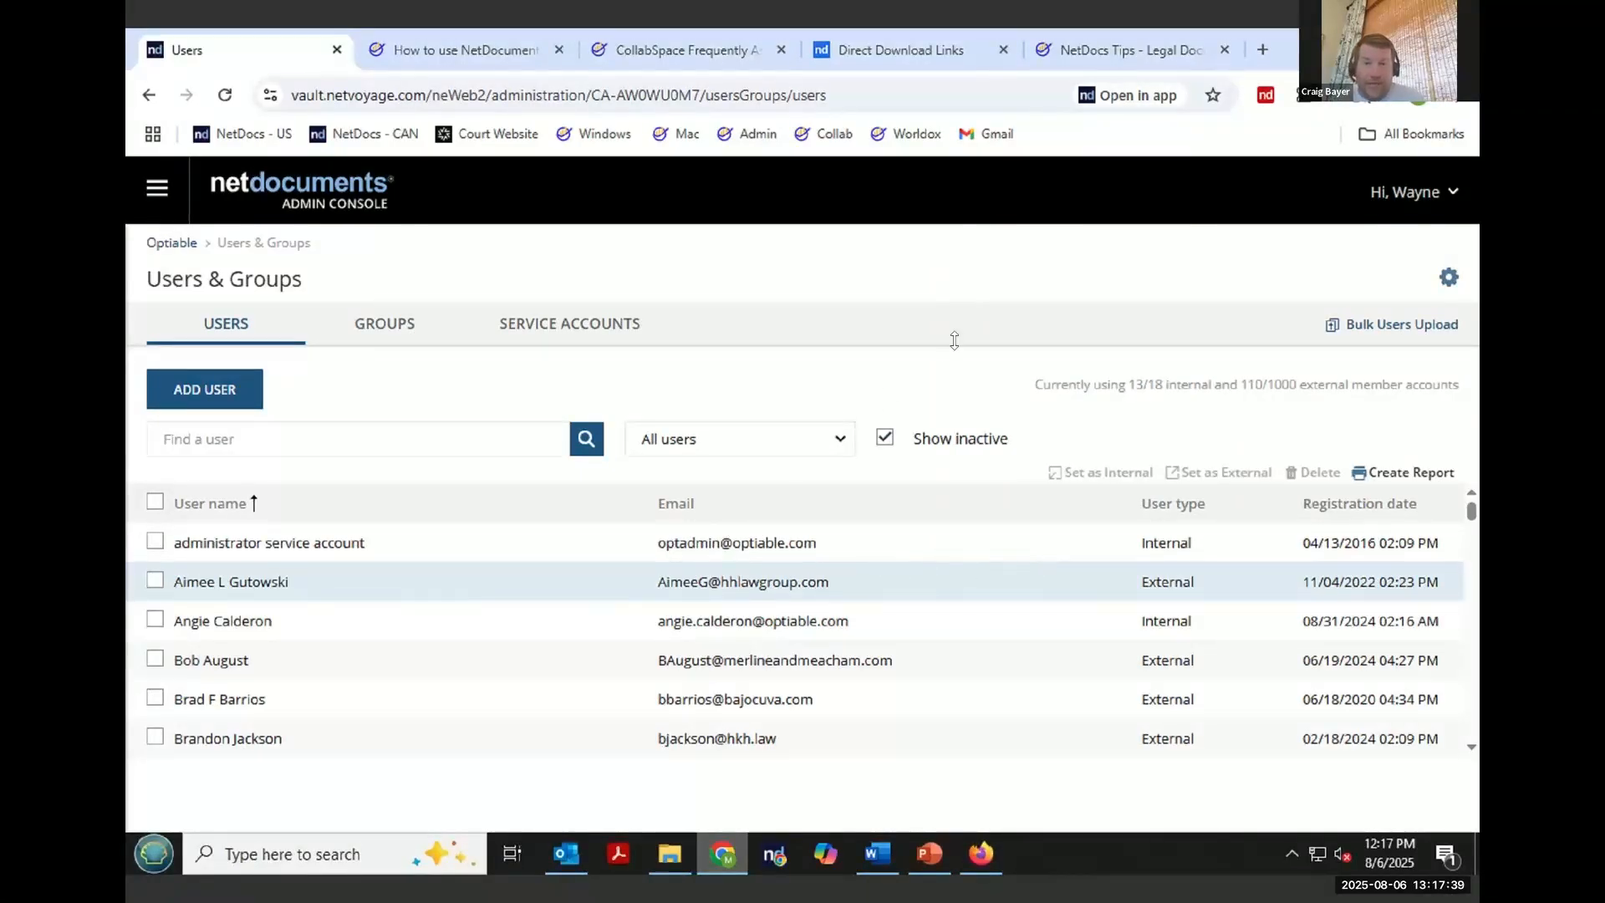
- Leave the admin console and open the CollabSpaces of the Massive Dynamic - General Docket - 1001.103 workspace
{"action": "left_click", "coordinate": [1409, 197]}
{"action": "left_click", "coordinate": [1380, 251]}
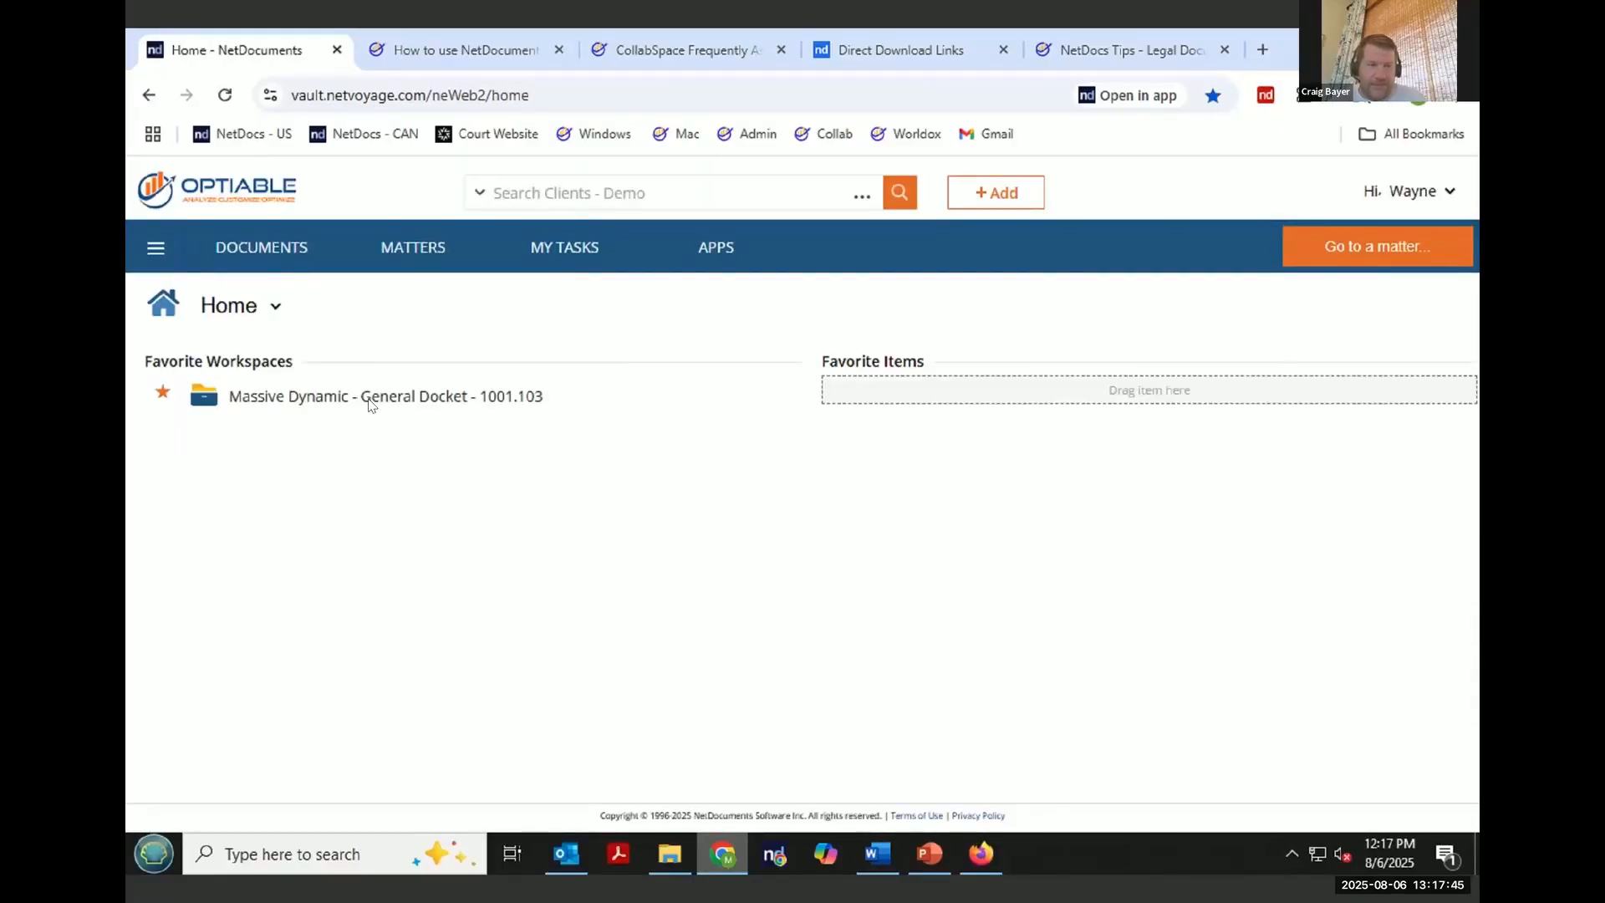
{"action": "left_click", "coordinate": [369, 402]}
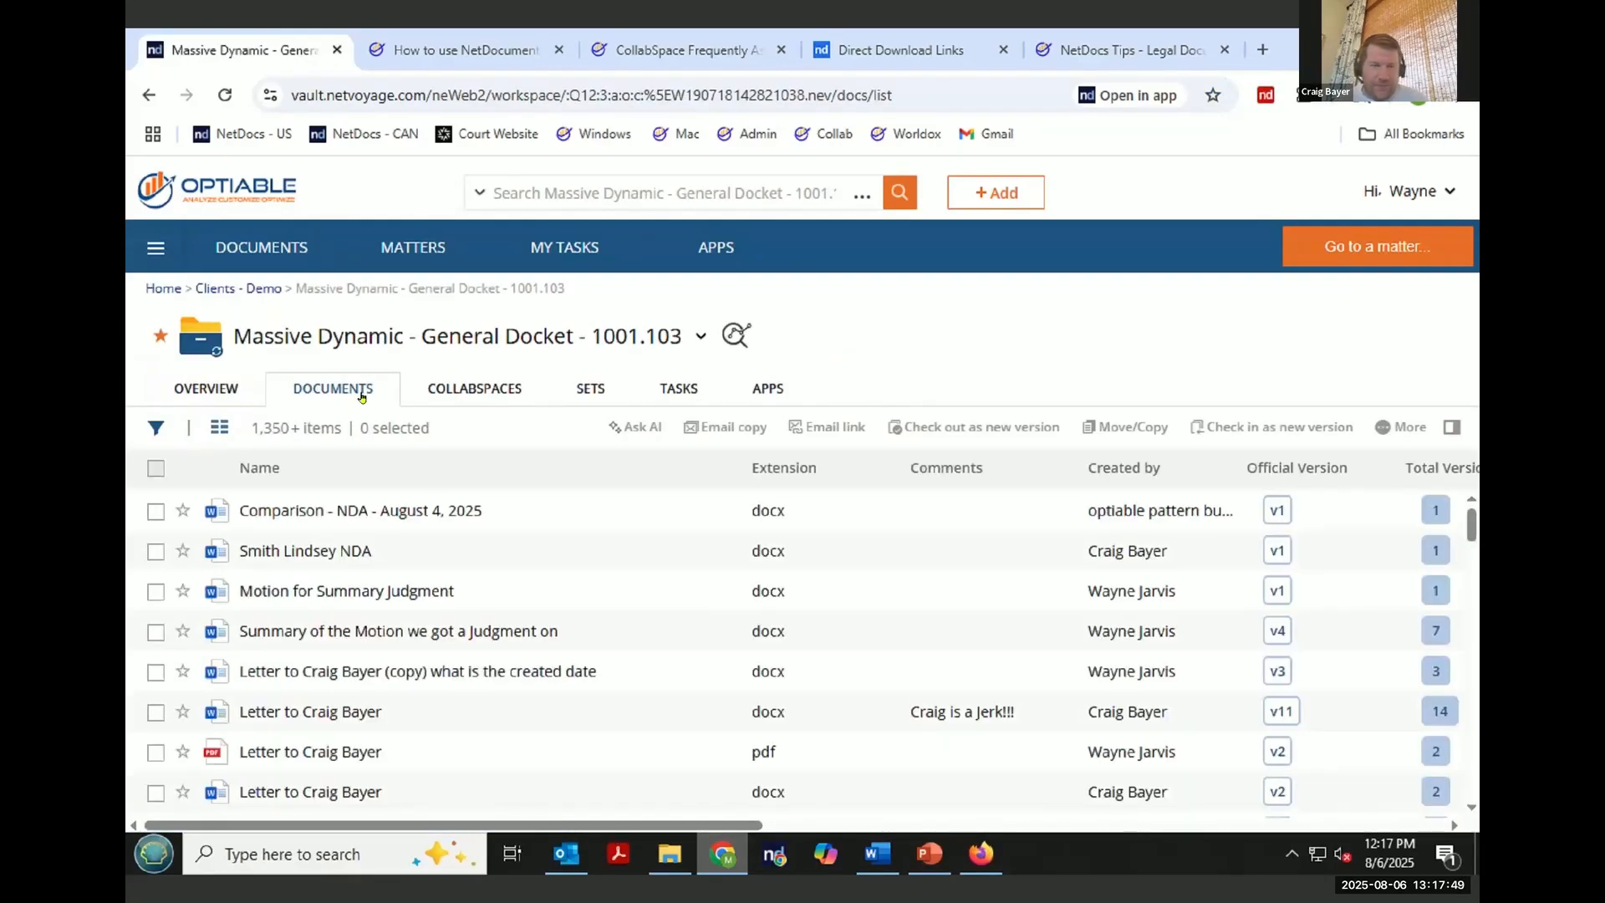
{"action": "left_click", "coordinate": [455, 395]}
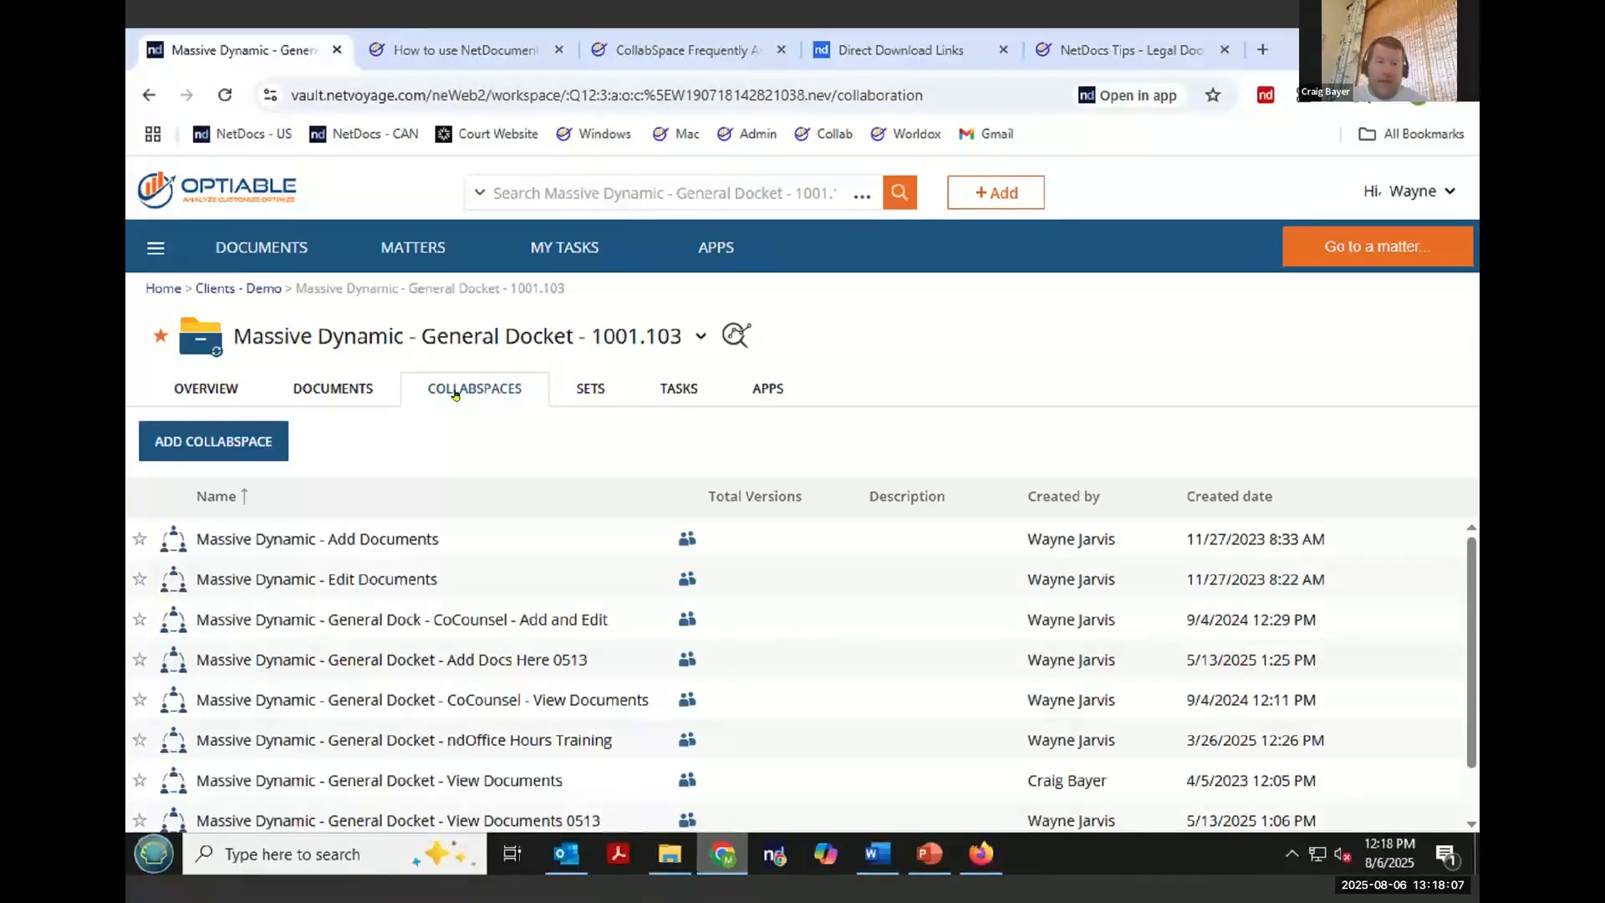
- Review the workspace actions menu and the list of existing CollabSpaces
{"action": "left_click", "coordinate": [702, 338]}
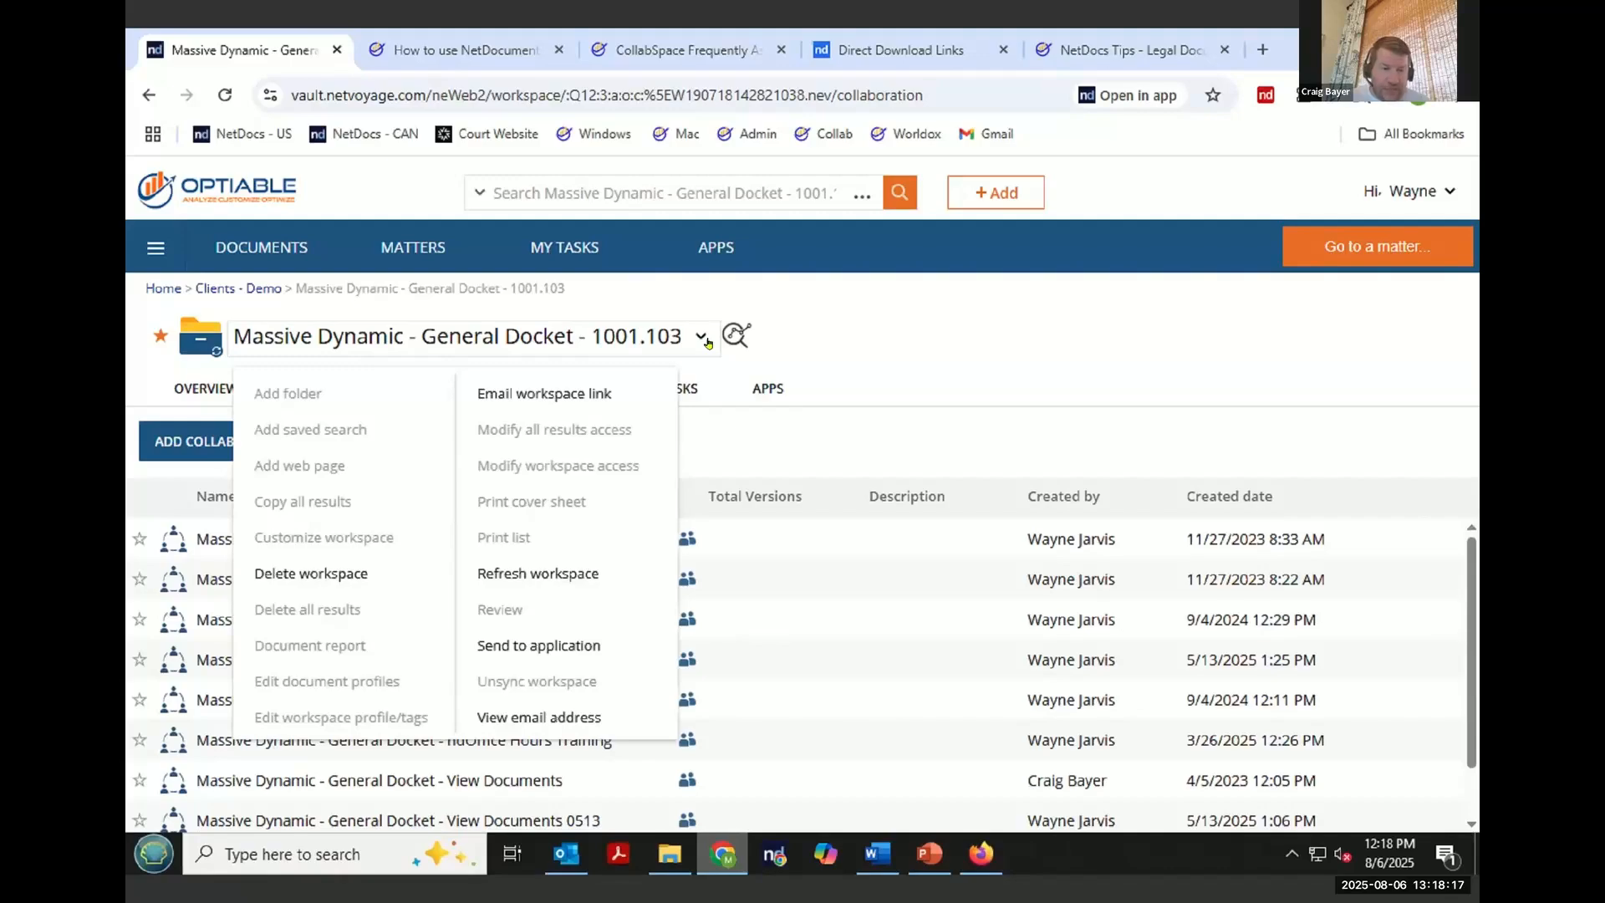
{"action": "left_click_drag", "start_coordinate": [413, 541], "coordinate": [249, 541]}
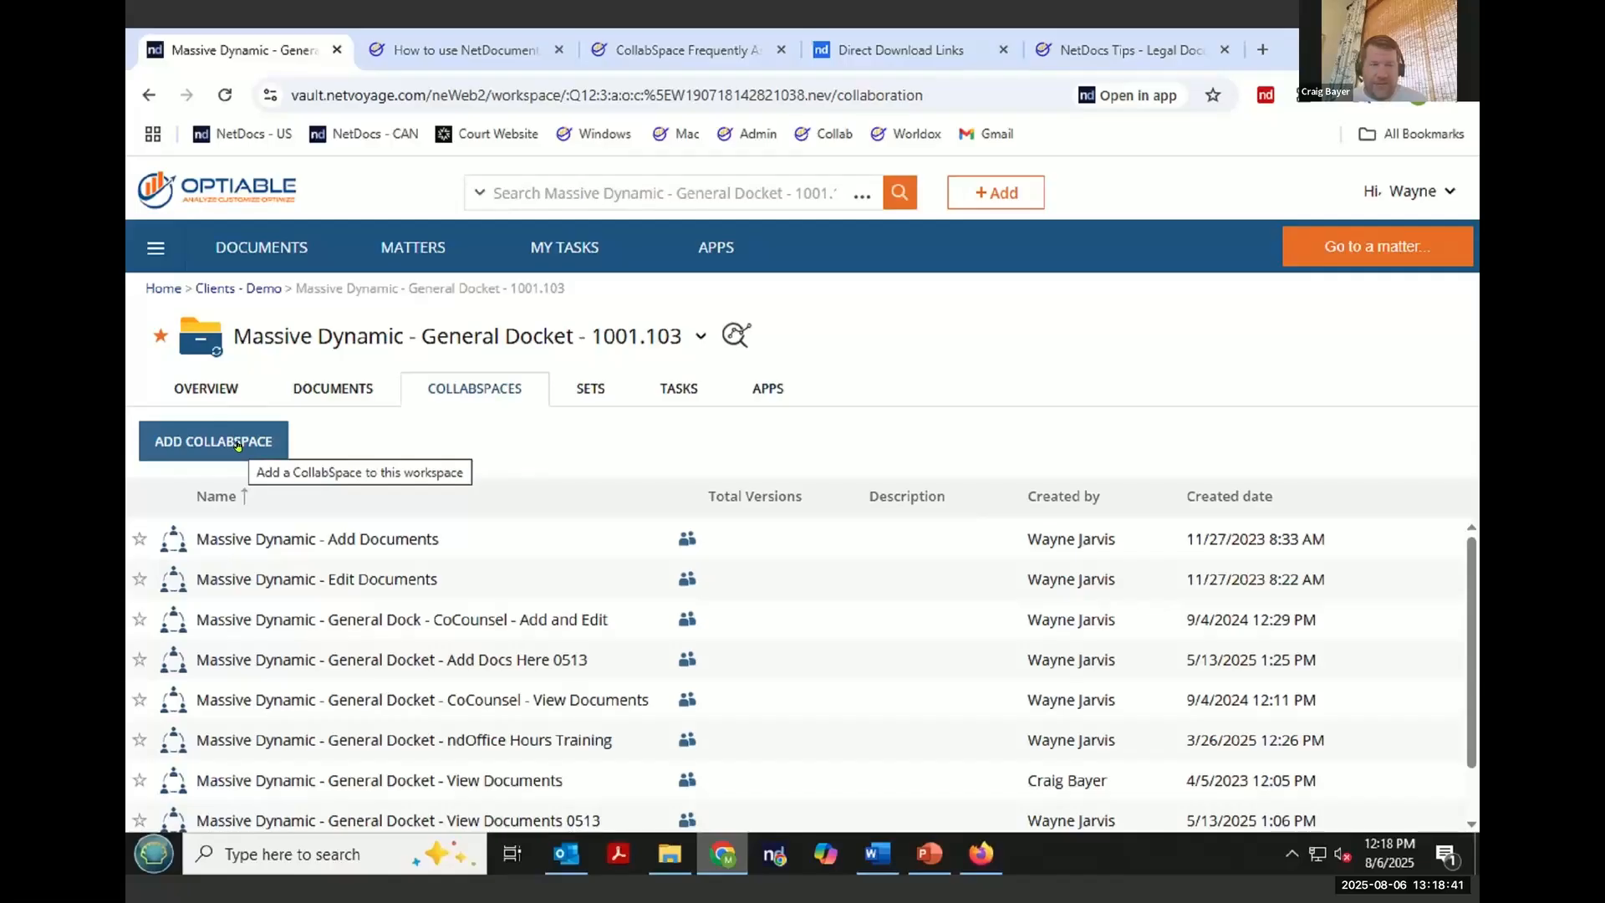
{"action": "scroll", "coordinate": [612, 587], "scroll_direction": "down", "scroll_amount": 2}
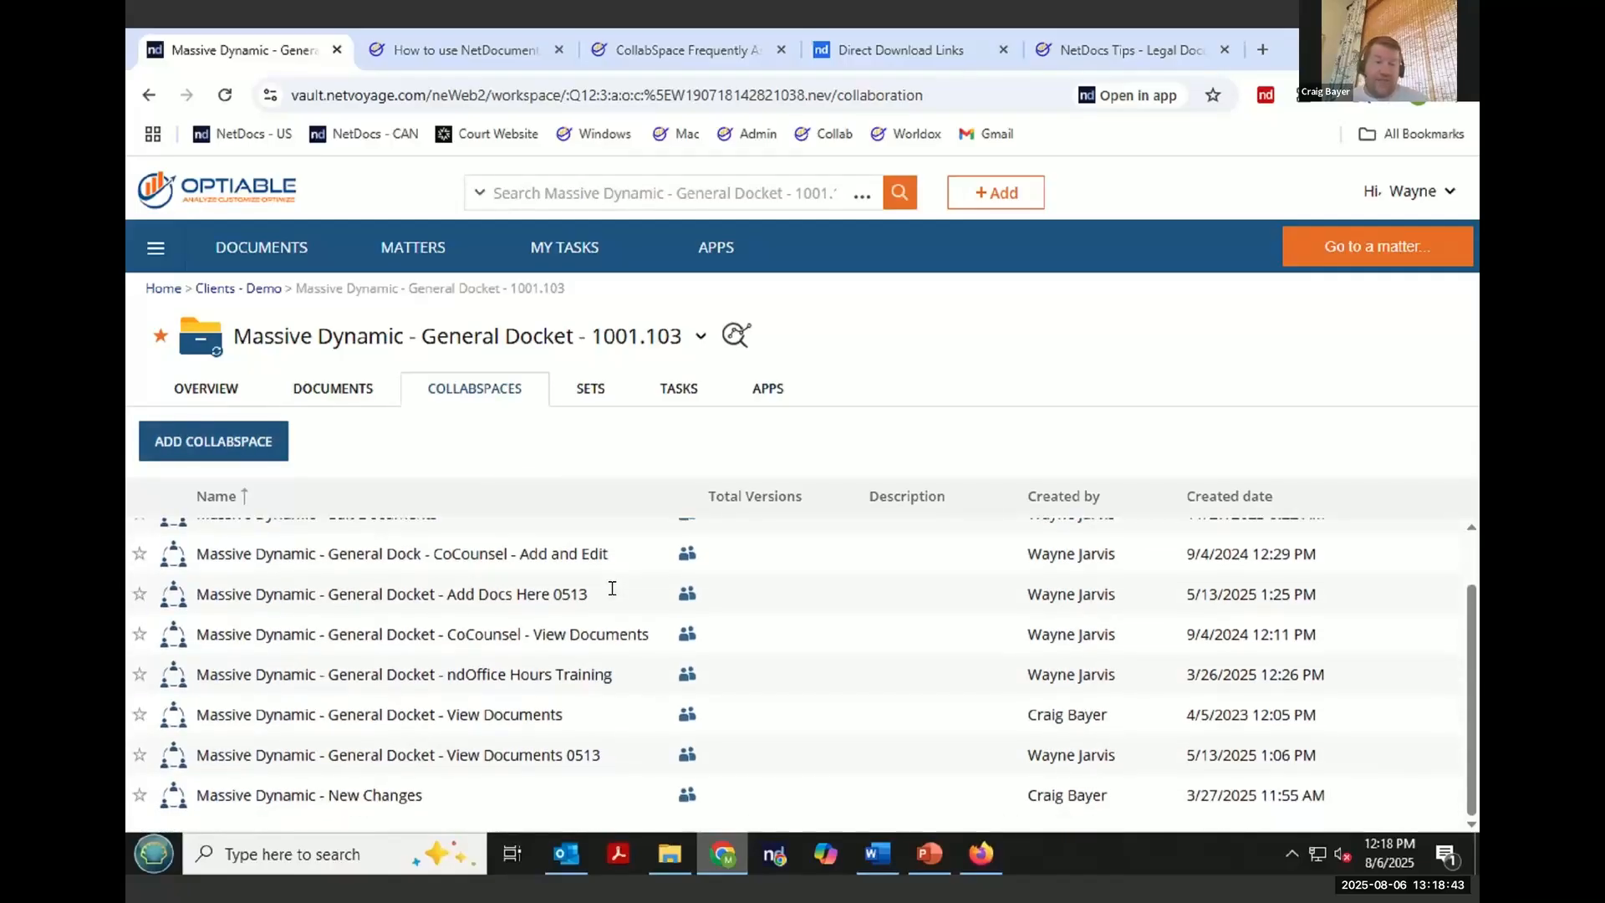
{"action": "scroll", "coordinate": [612, 587], "scroll_direction": "up", "scroll_amount": 2}
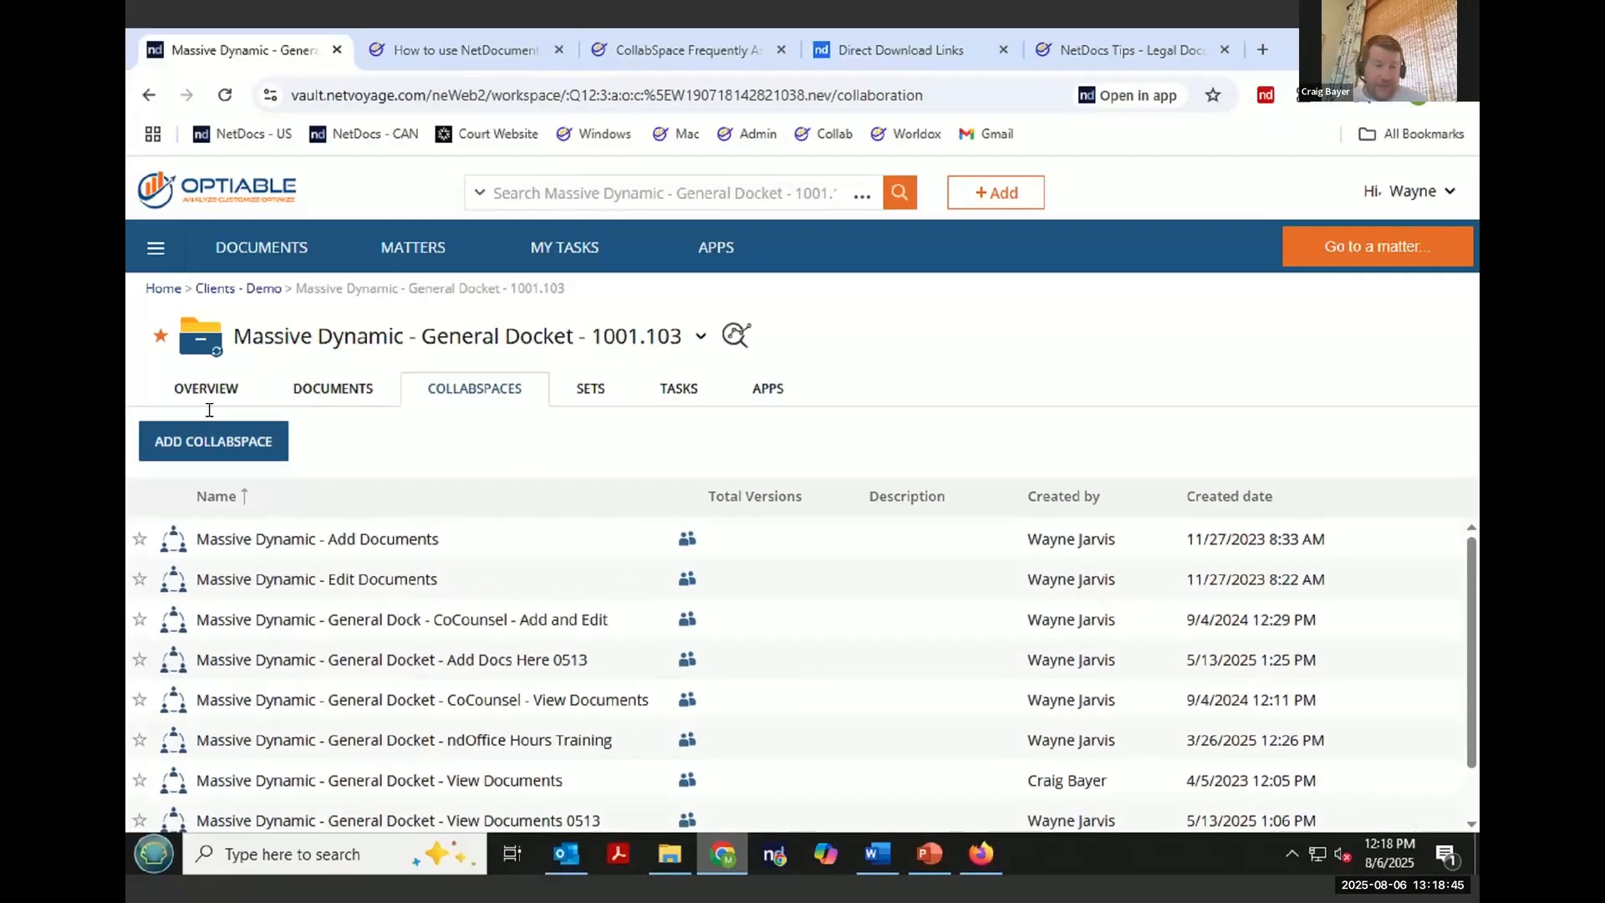
- Start adding a CollabSpace and name it "Massive Dynamic - Optiable Webinar"
{"action": "left_click", "coordinate": [202, 447]}
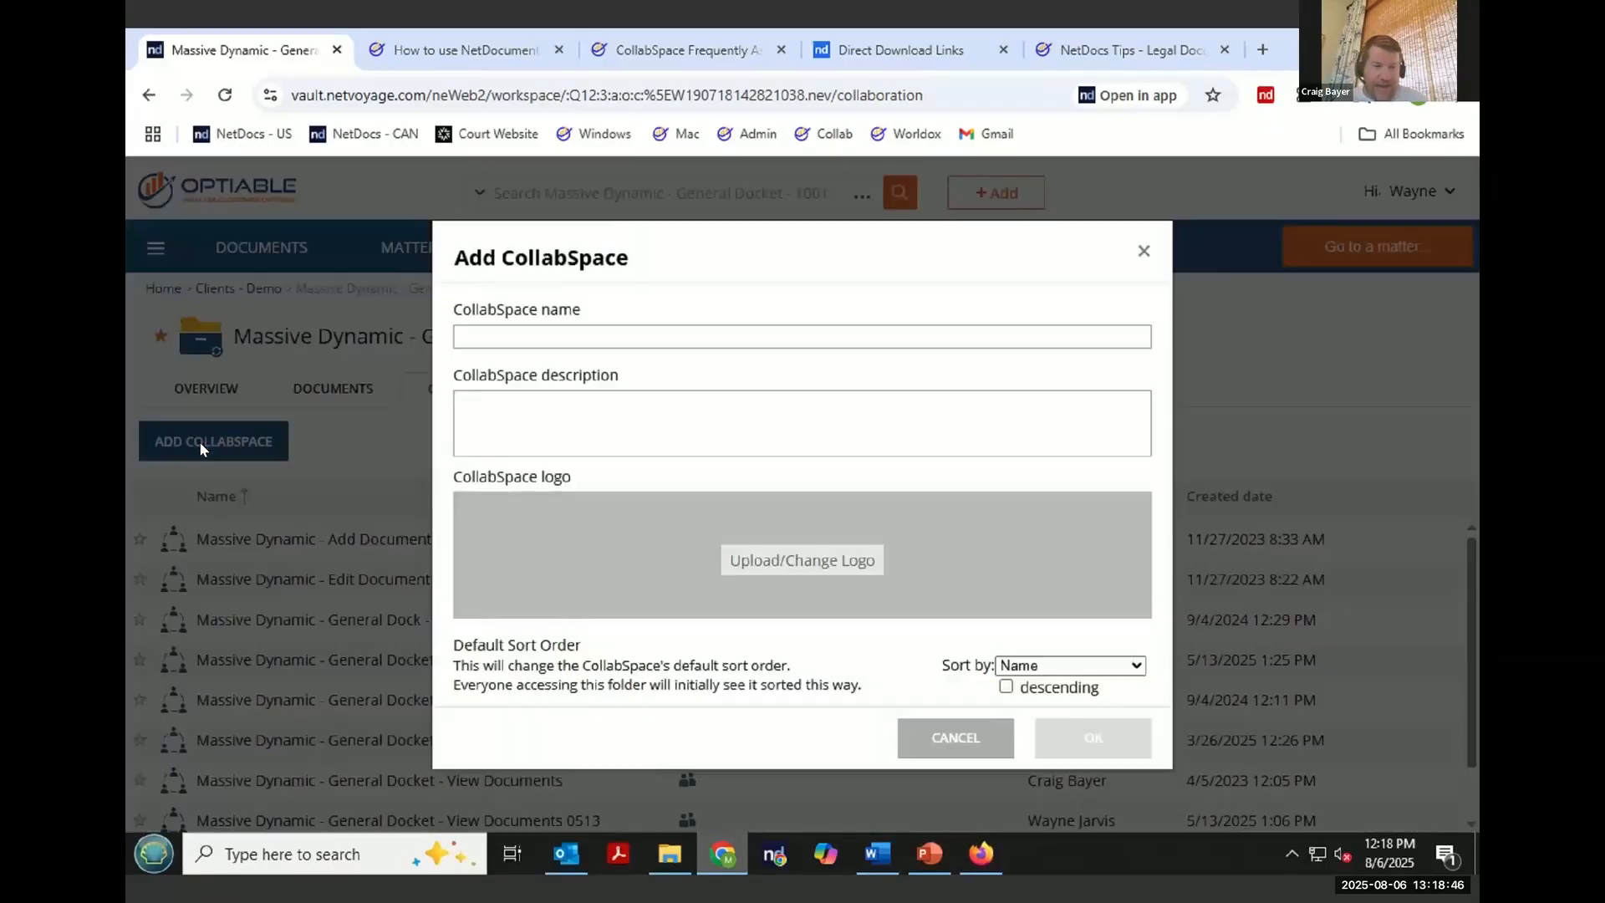
{"action": "left_click", "coordinate": [625, 329]}
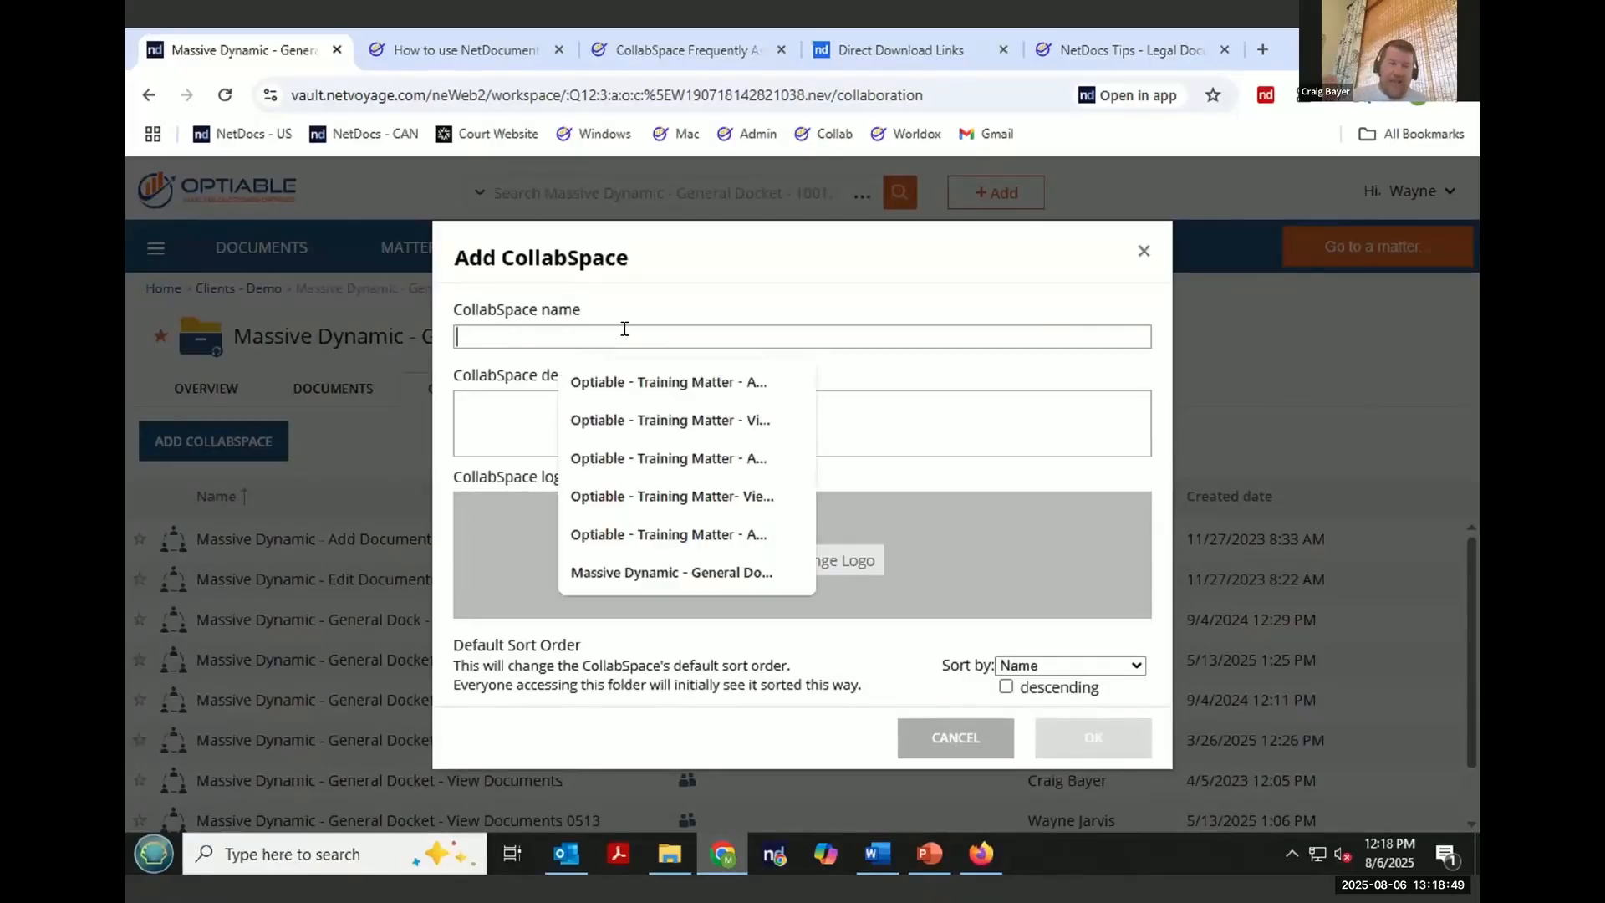
{"action": "left_click_drag", "start_coordinate": [579, 251], "coordinate": [551, 354]}
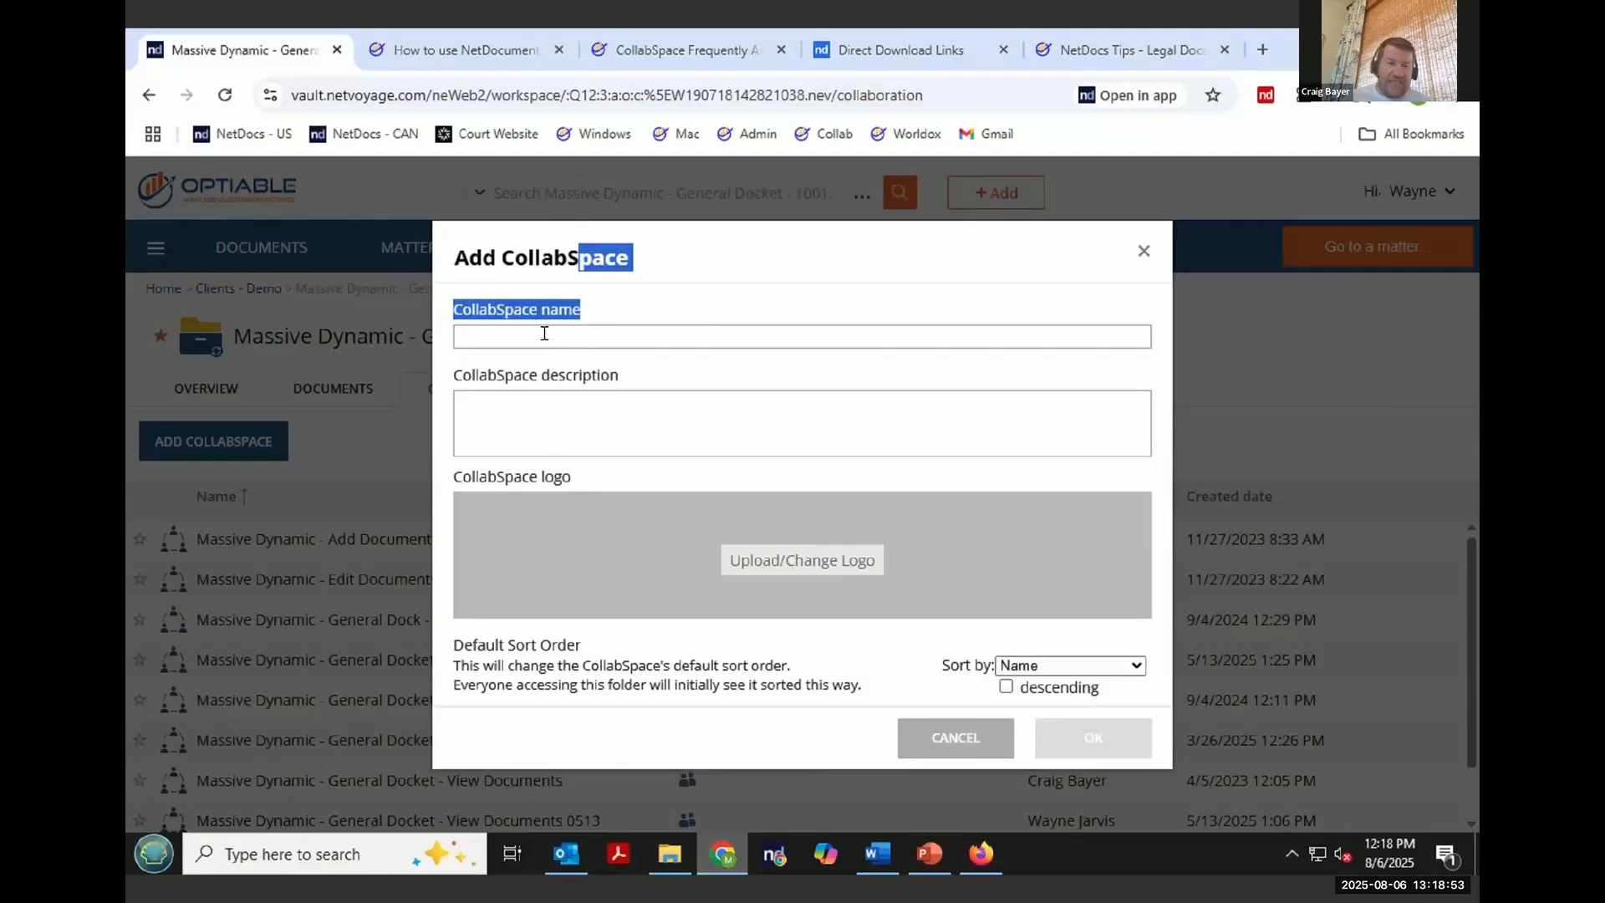
{"action": "left_click", "coordinate": [544, 333]}
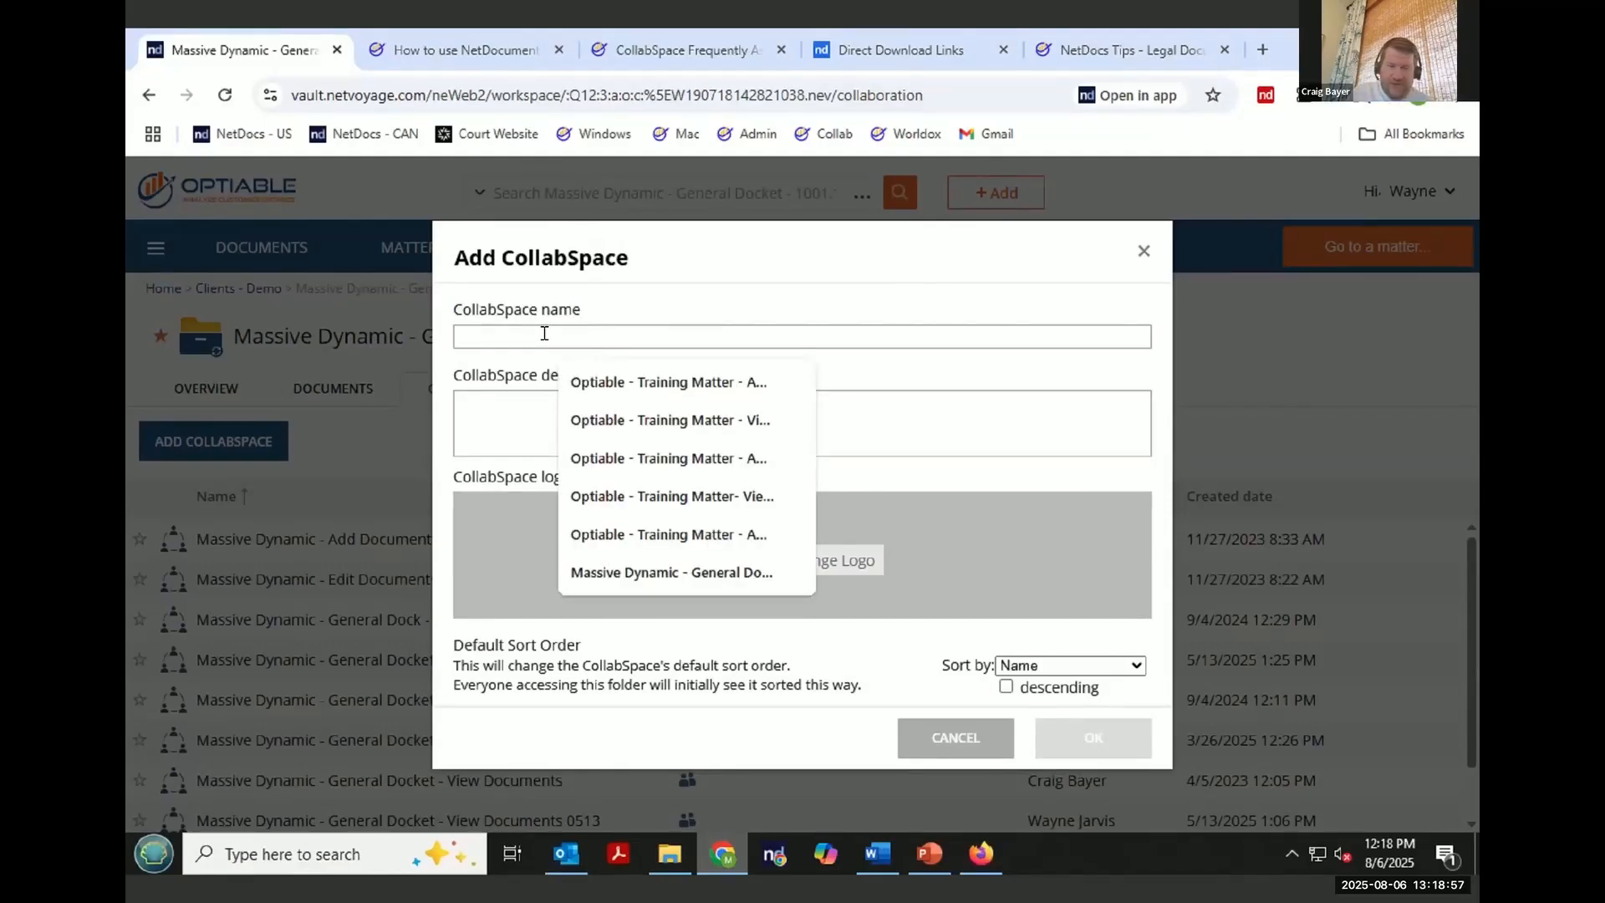
{"action": "type", "text": "Mass"}
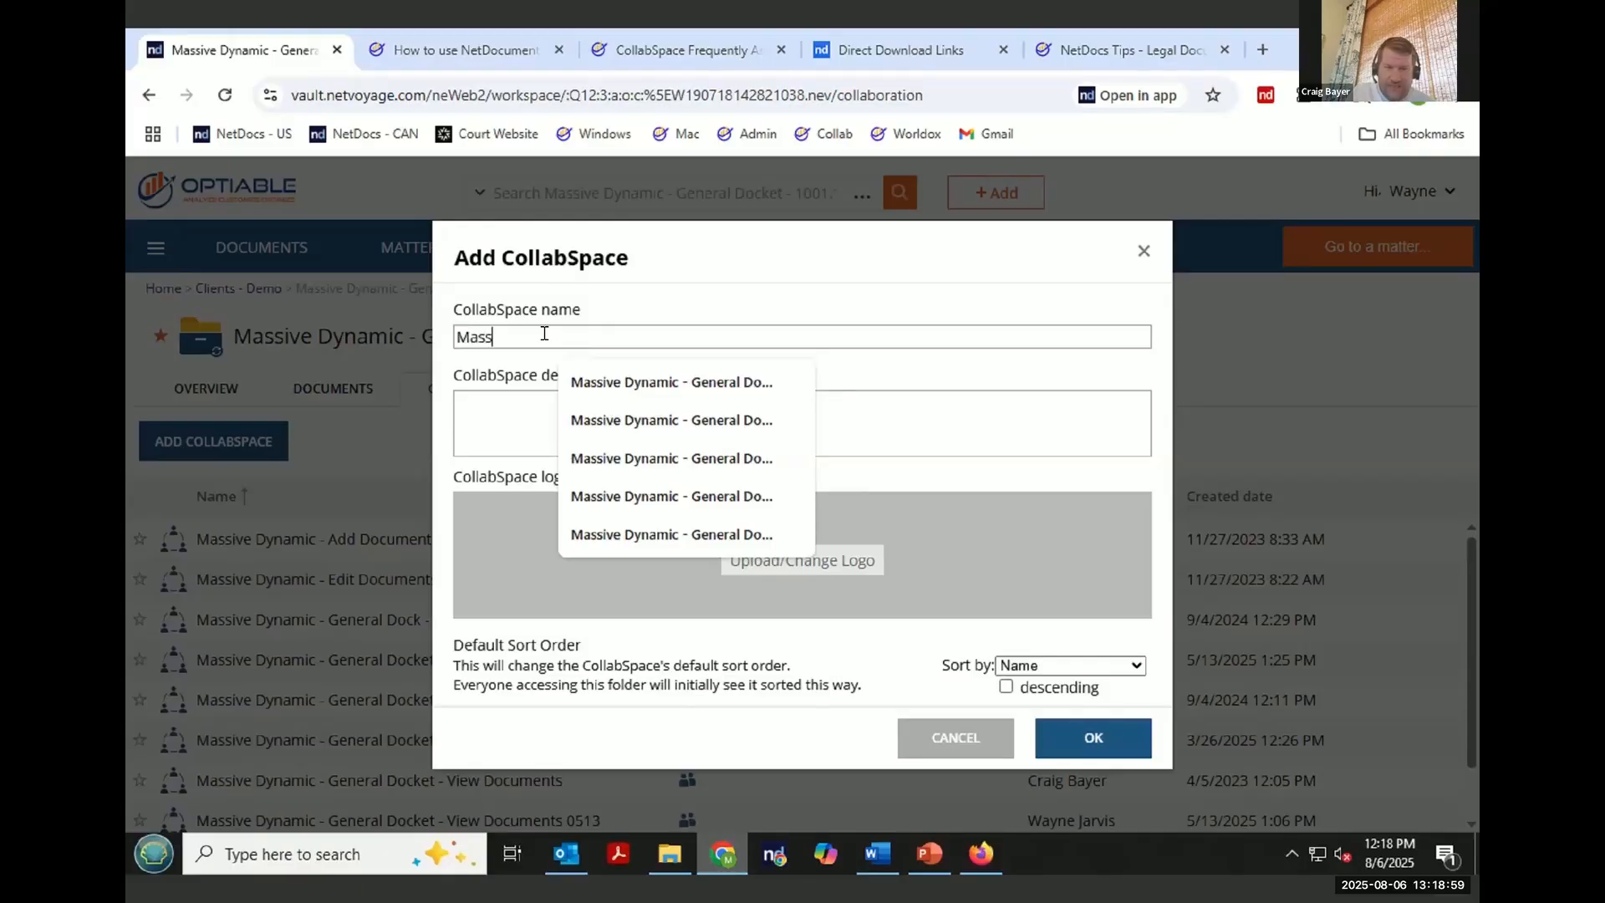
{"action": "type", "text": "ive Dynamic -"}
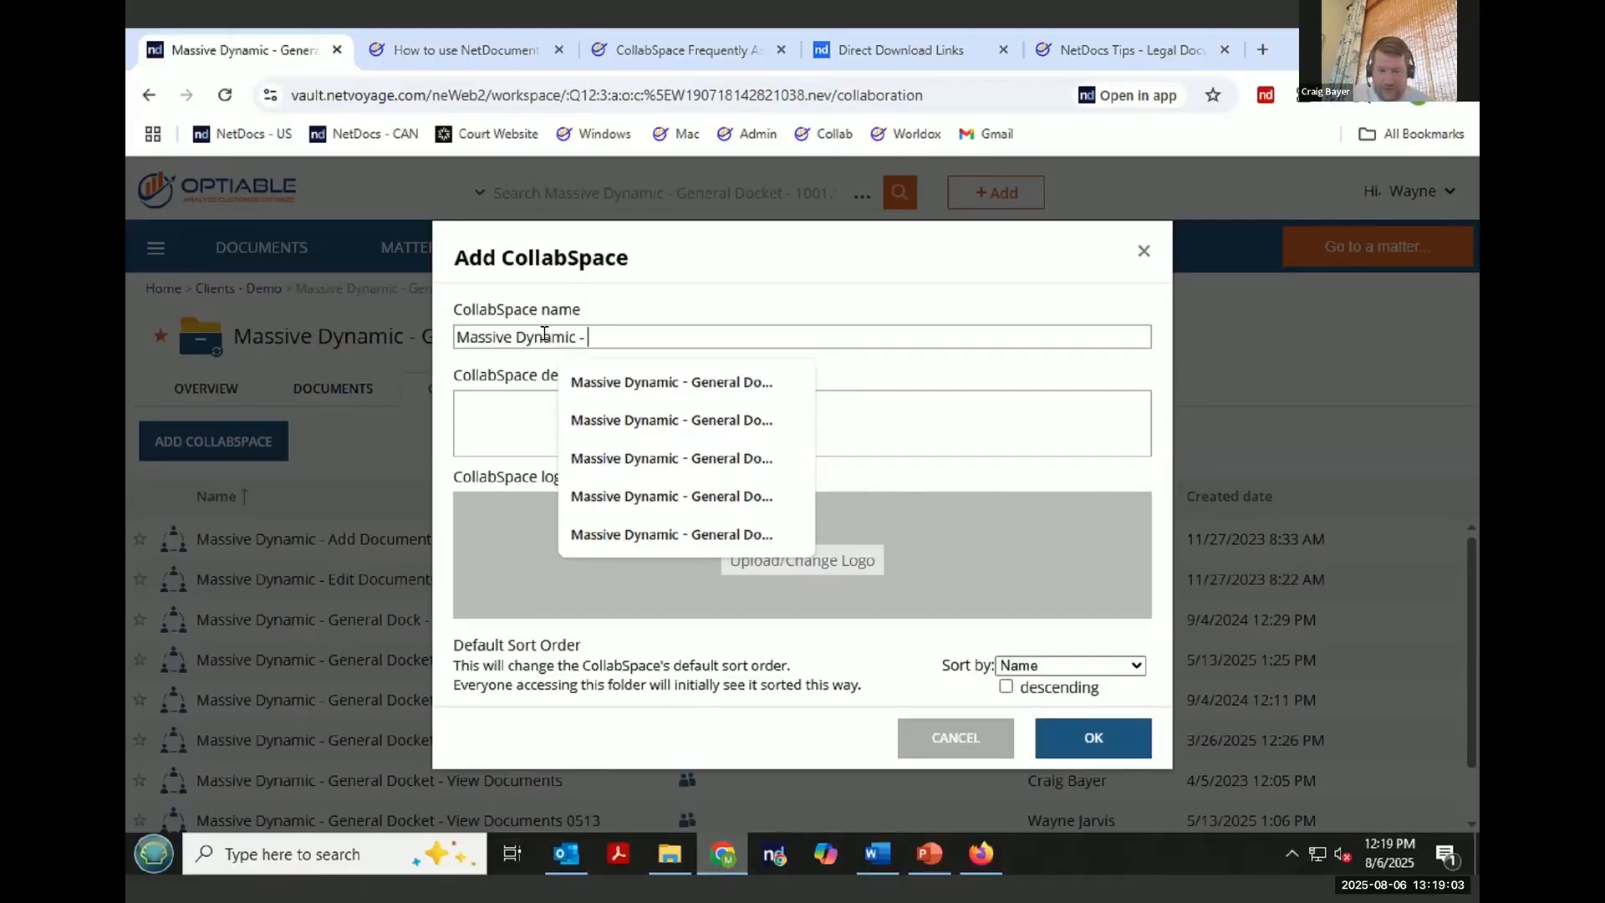
{"action": "type", "text": "Optiab"}
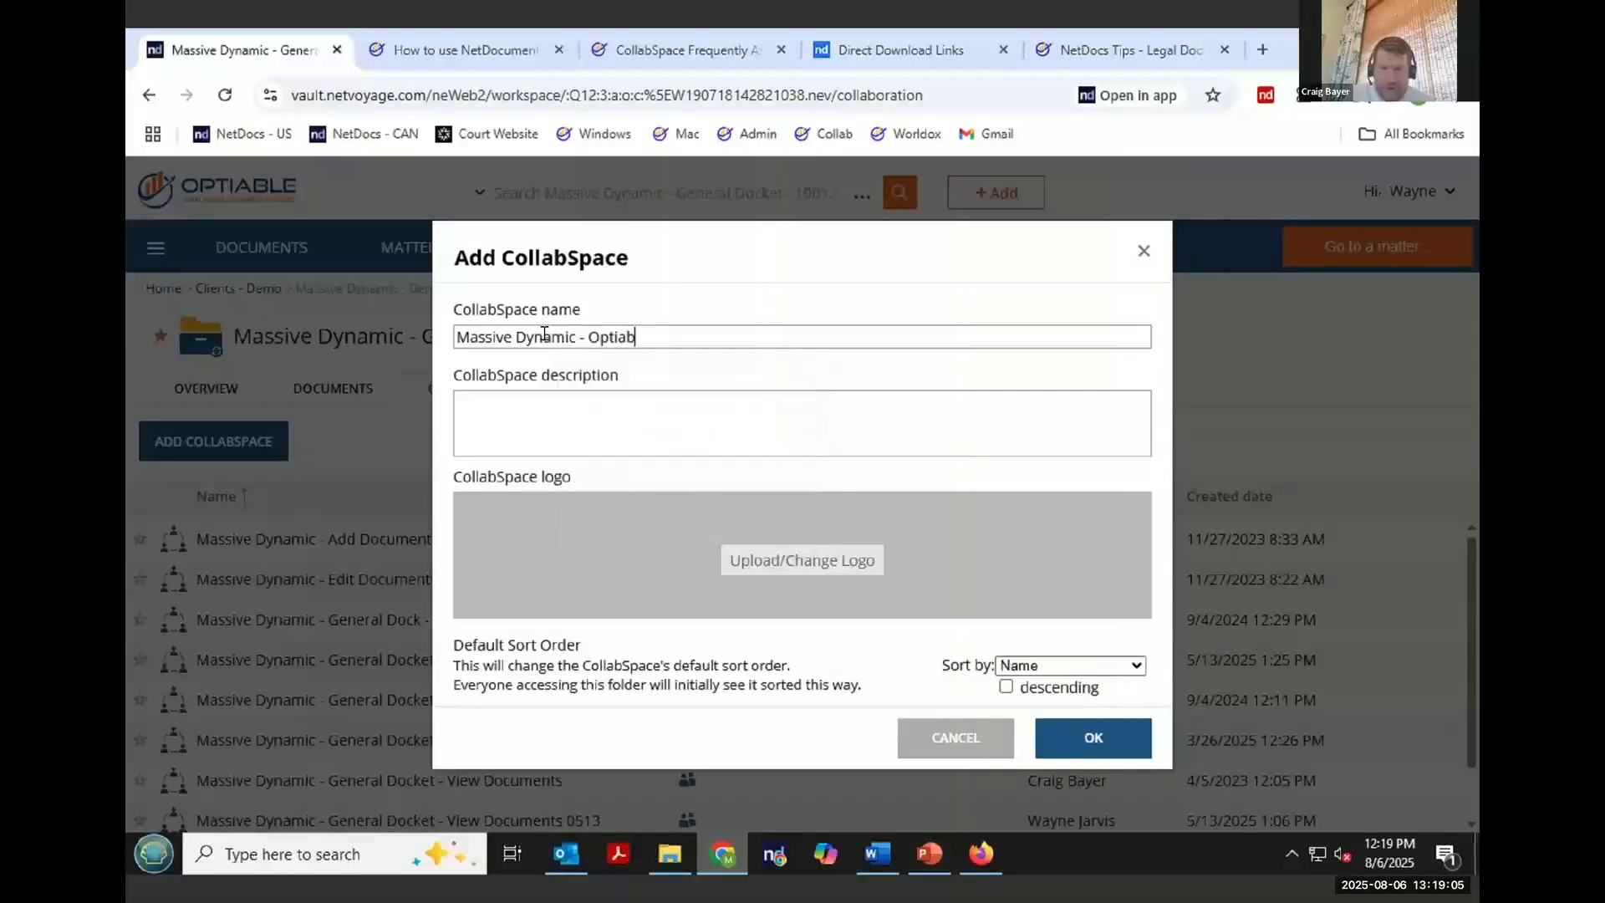
{"action": "type", "text": "le Webinar"}
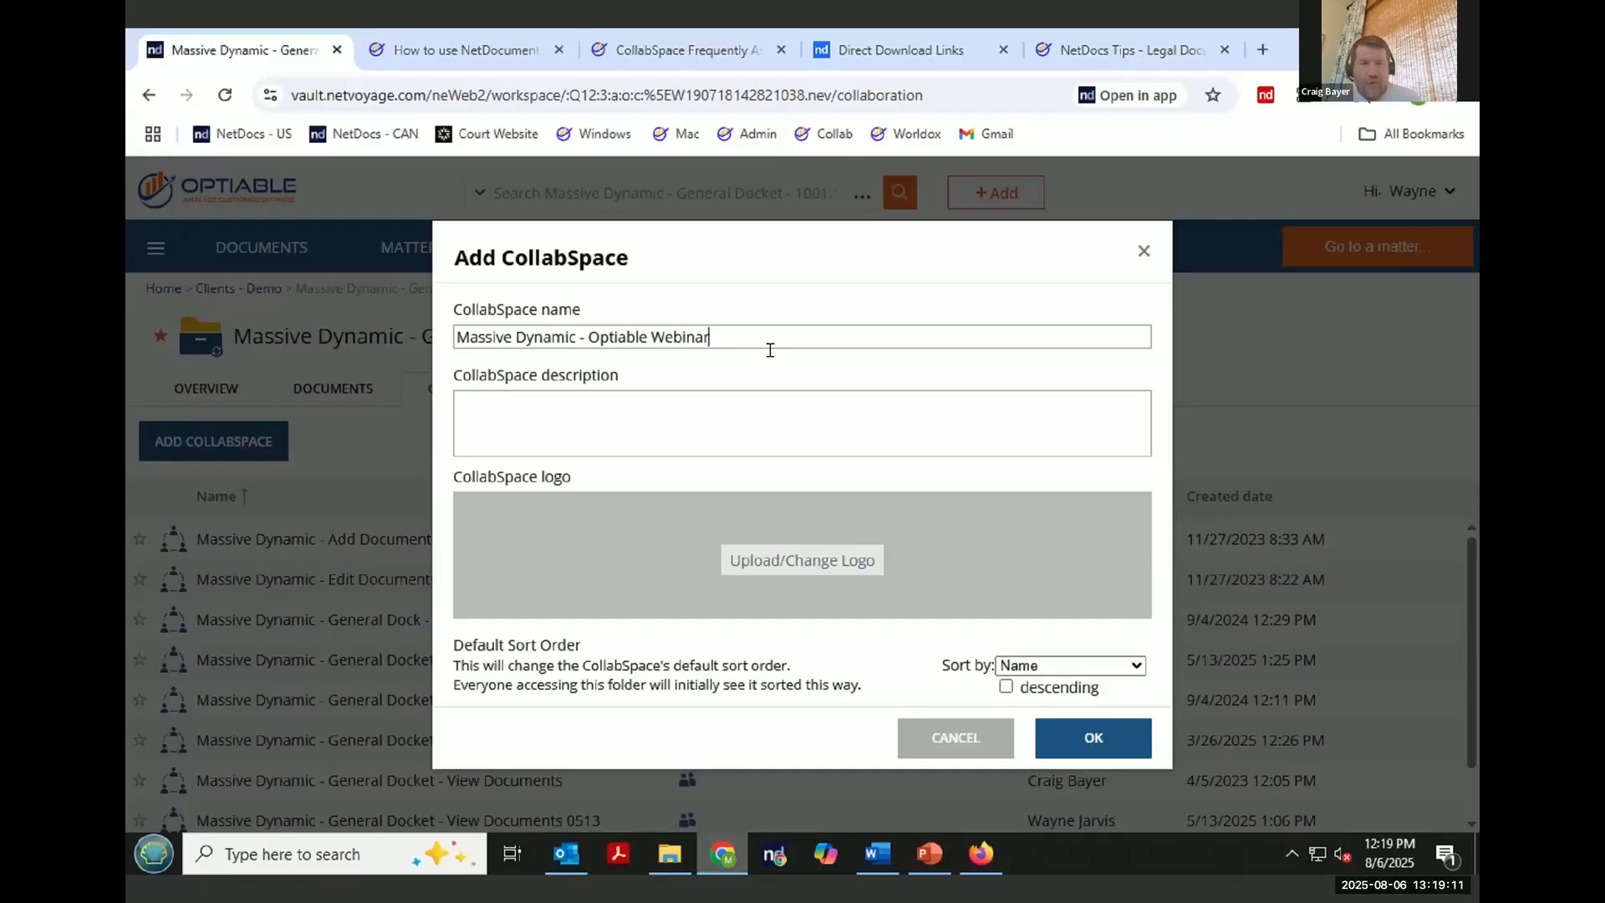
- Copy the CollabSpace name, create the CollabSpace and acknowledge the confirmation
{"action": "key", "text": "ctrl+a"}
{"action": "right_click", "coordinate": [485, 330]}
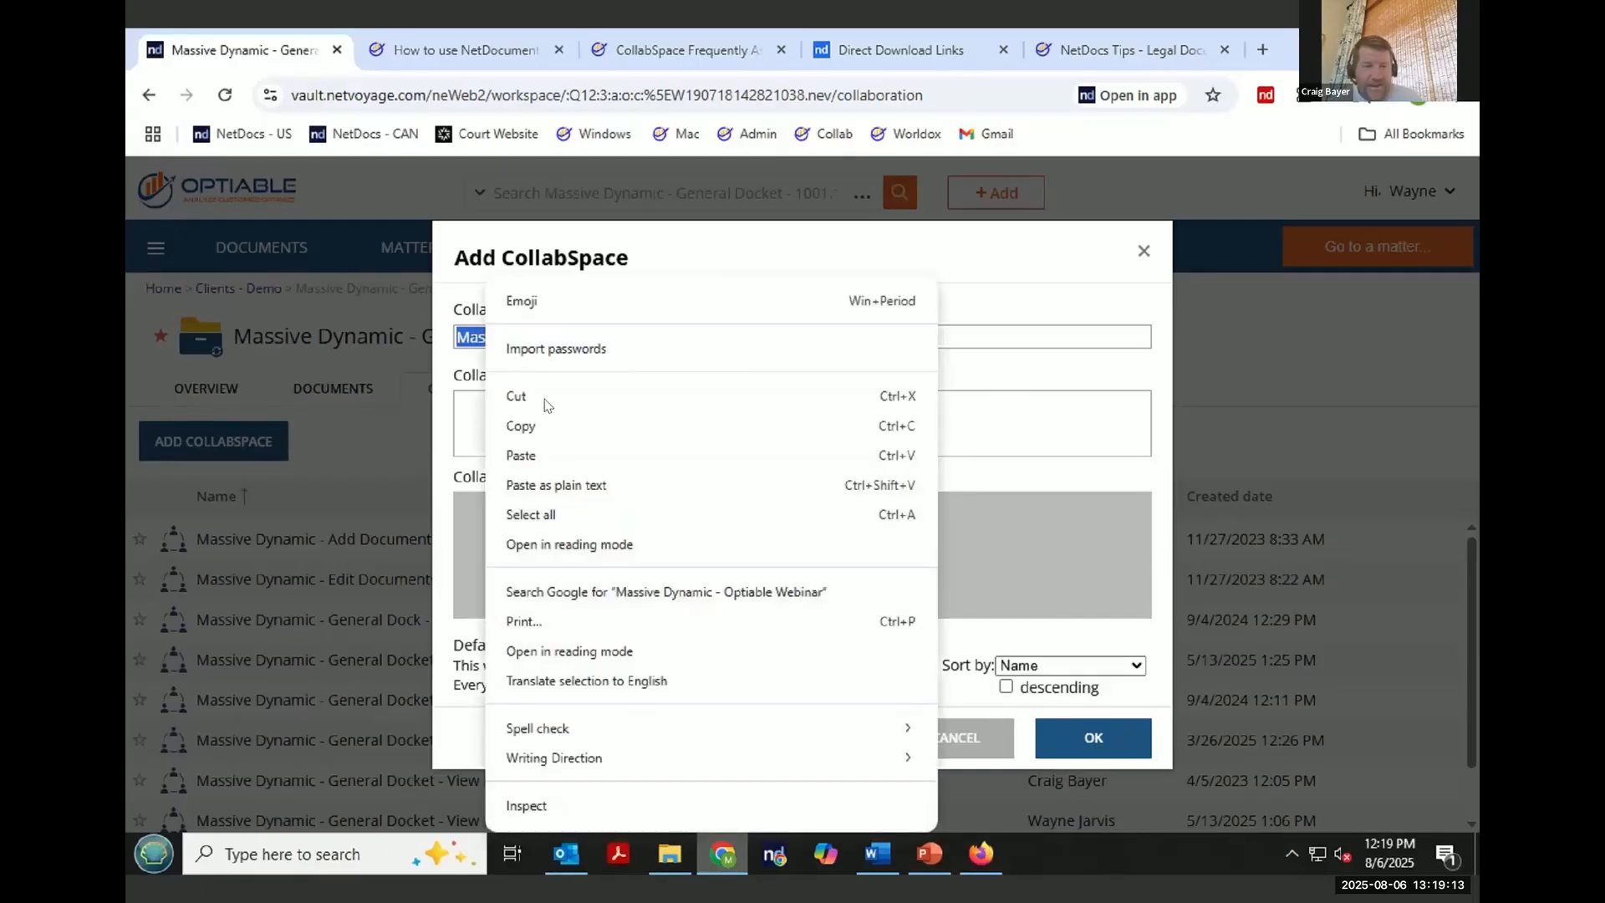
{"action": "left_click", "coordinate": [526, 427]}
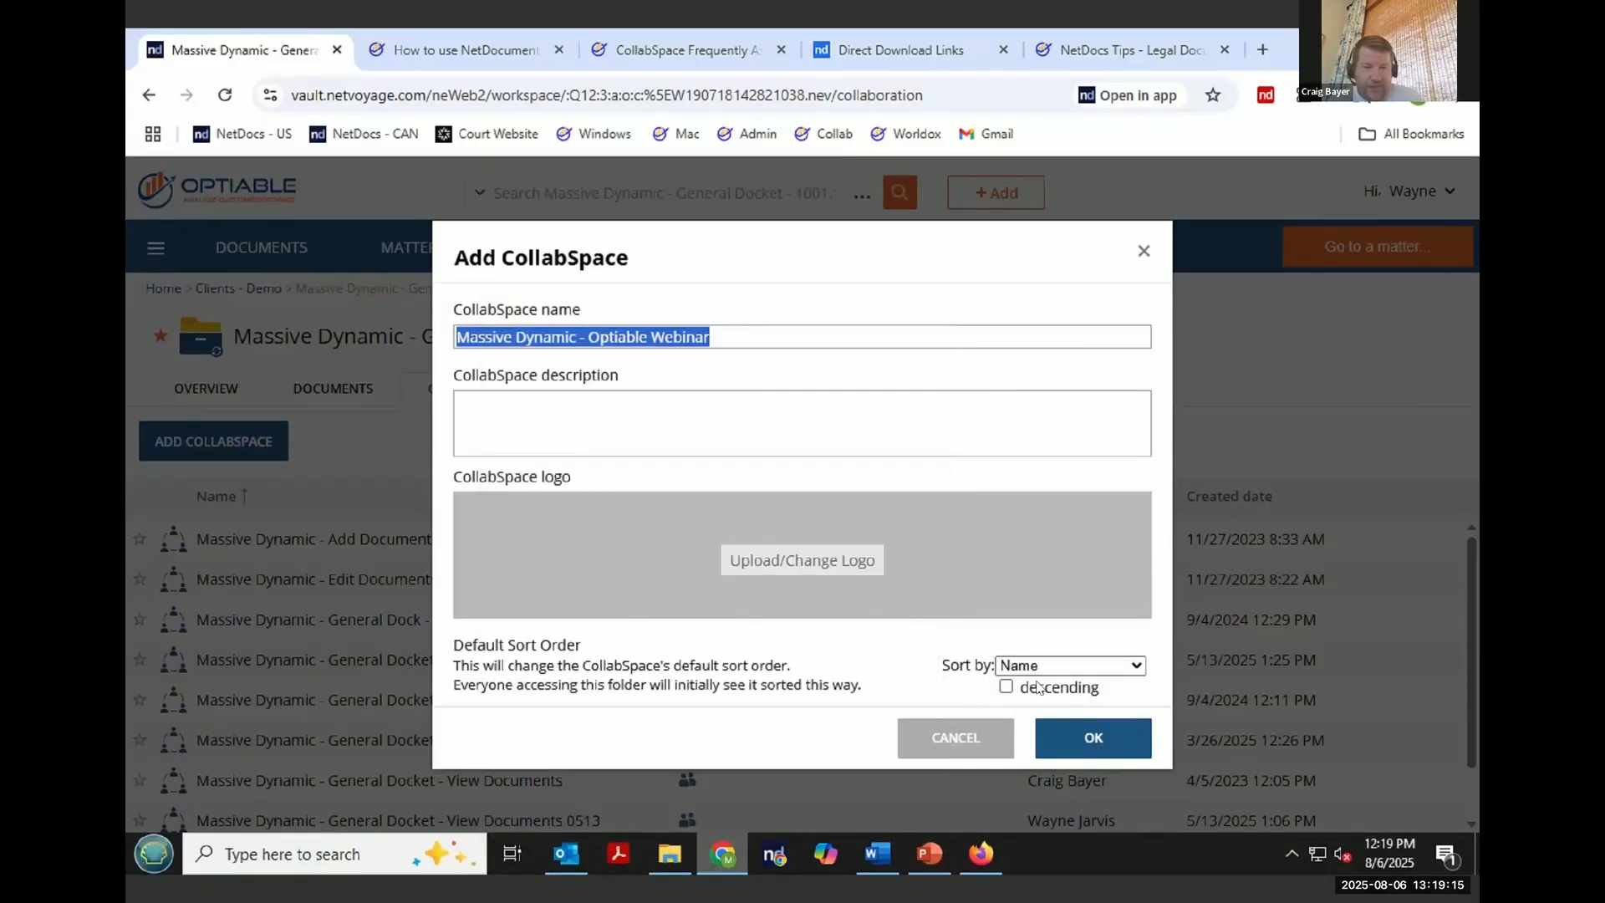
{"action": "left_click", "coordinate": [1112, 740]}
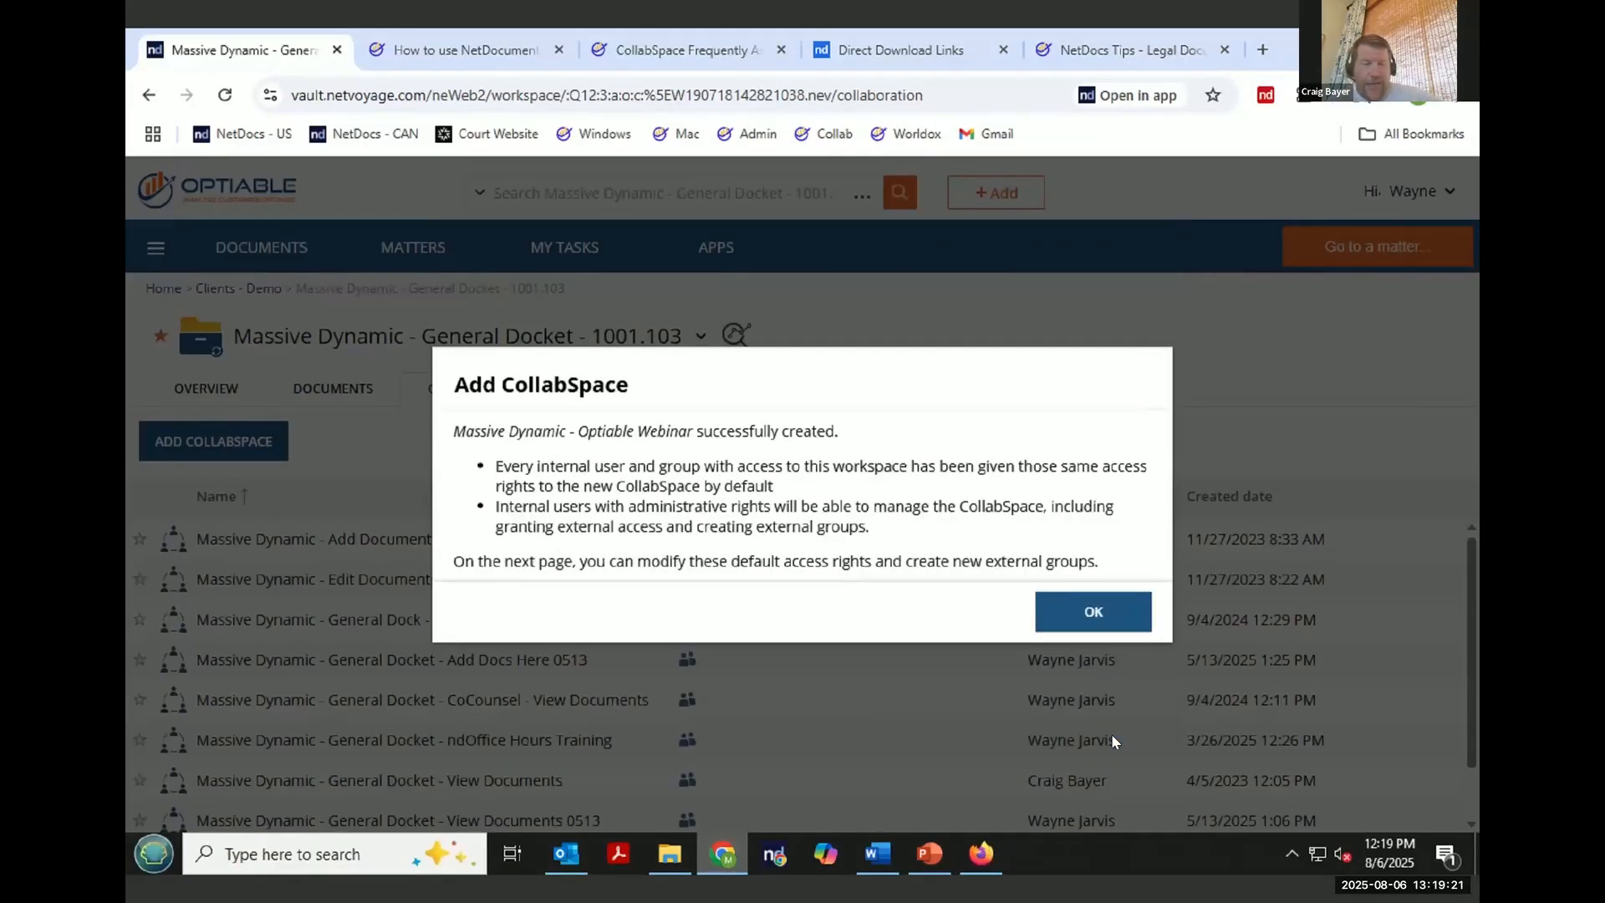
{"action": "left_click", "coordinate": [1089, 615]}
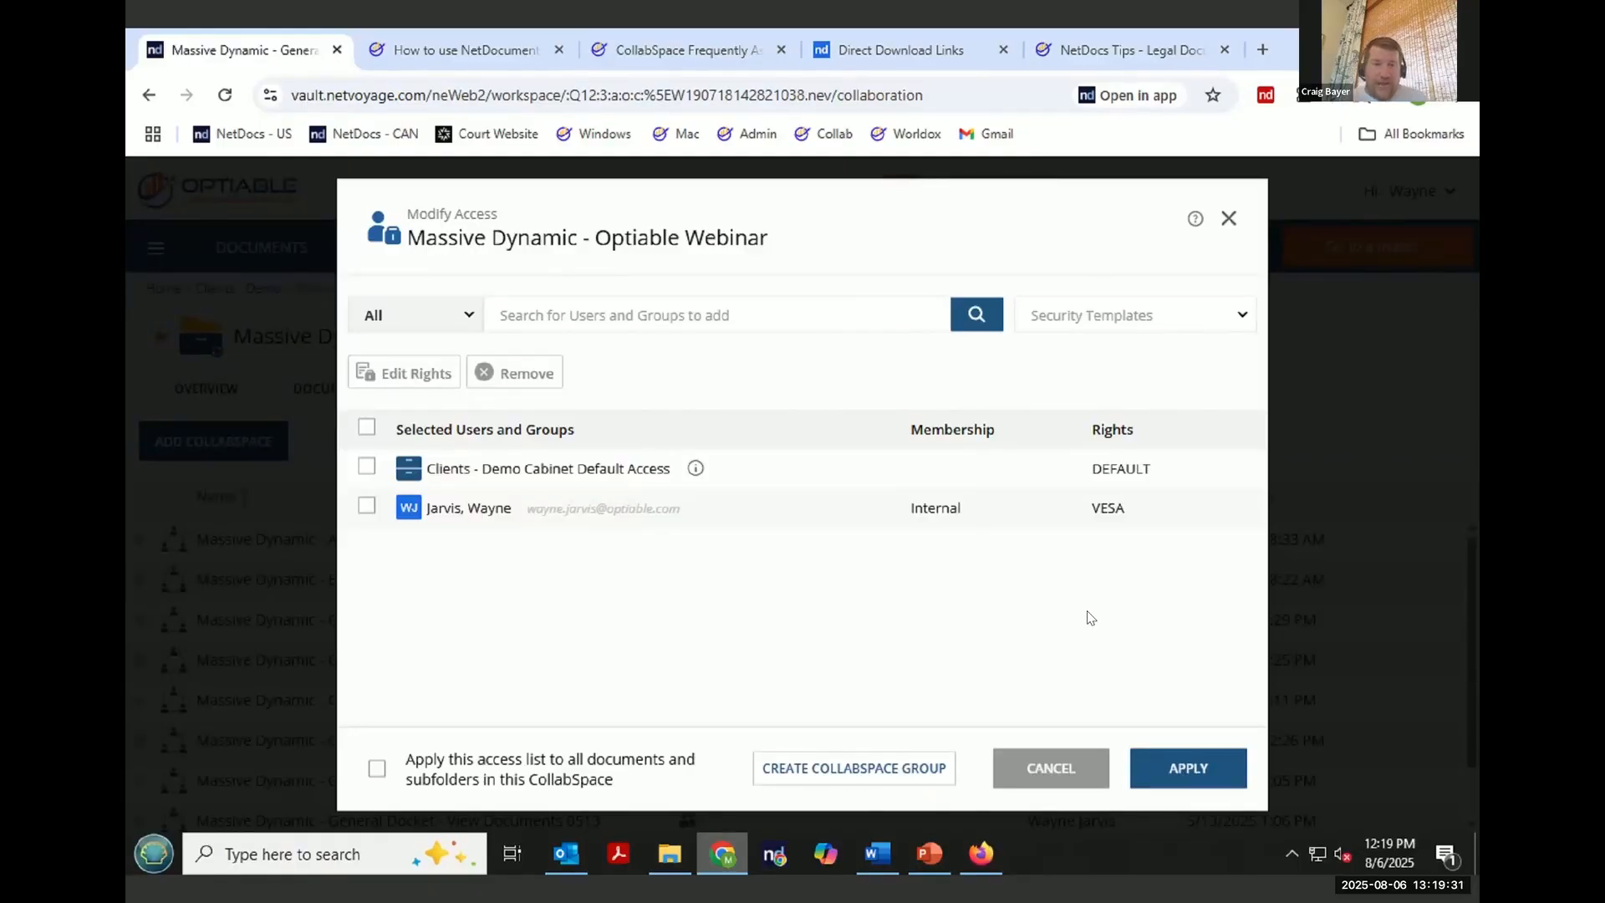
- Start creating a CollabSpace group and paste the CollabSpace name as the group name
{"action": "mouse_move", "coordinate": [974, 726]}
{"action": "left_mouse_down"}
{"action": "mouse_move", "coordinate": [740, 707]}
{"action": "mouse_move", "coordinate": [739, 811]}
{"action": "mouse_move", "coordinate": [978, 727]}
{"action": "left_mouse_up"}
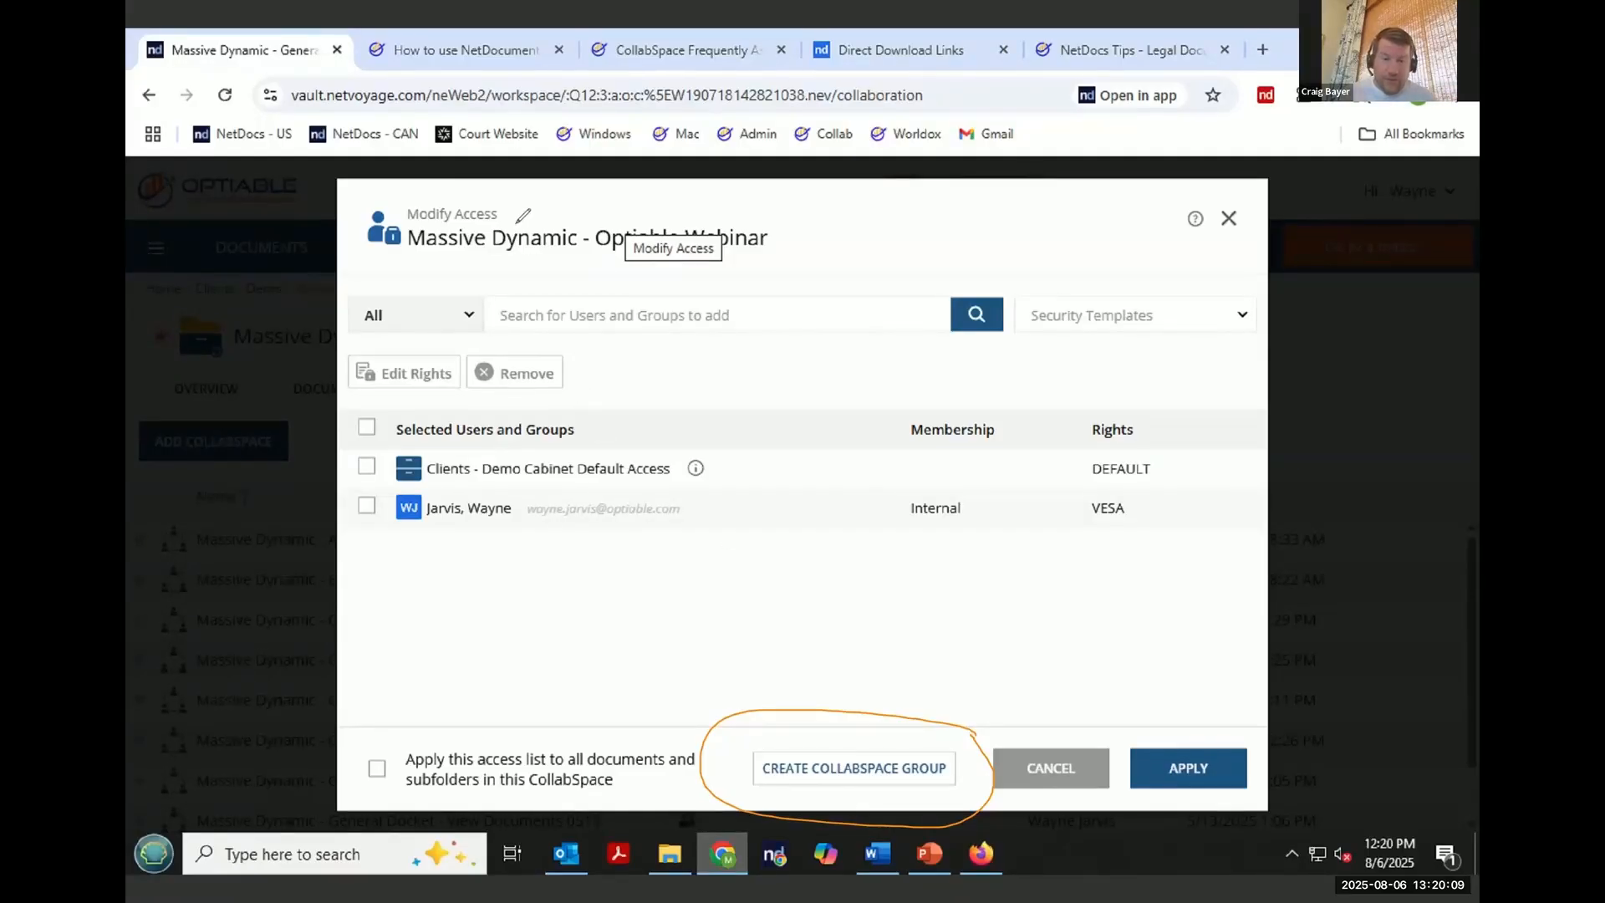
{"action": "left_click", "coordinate": [832, 769]}
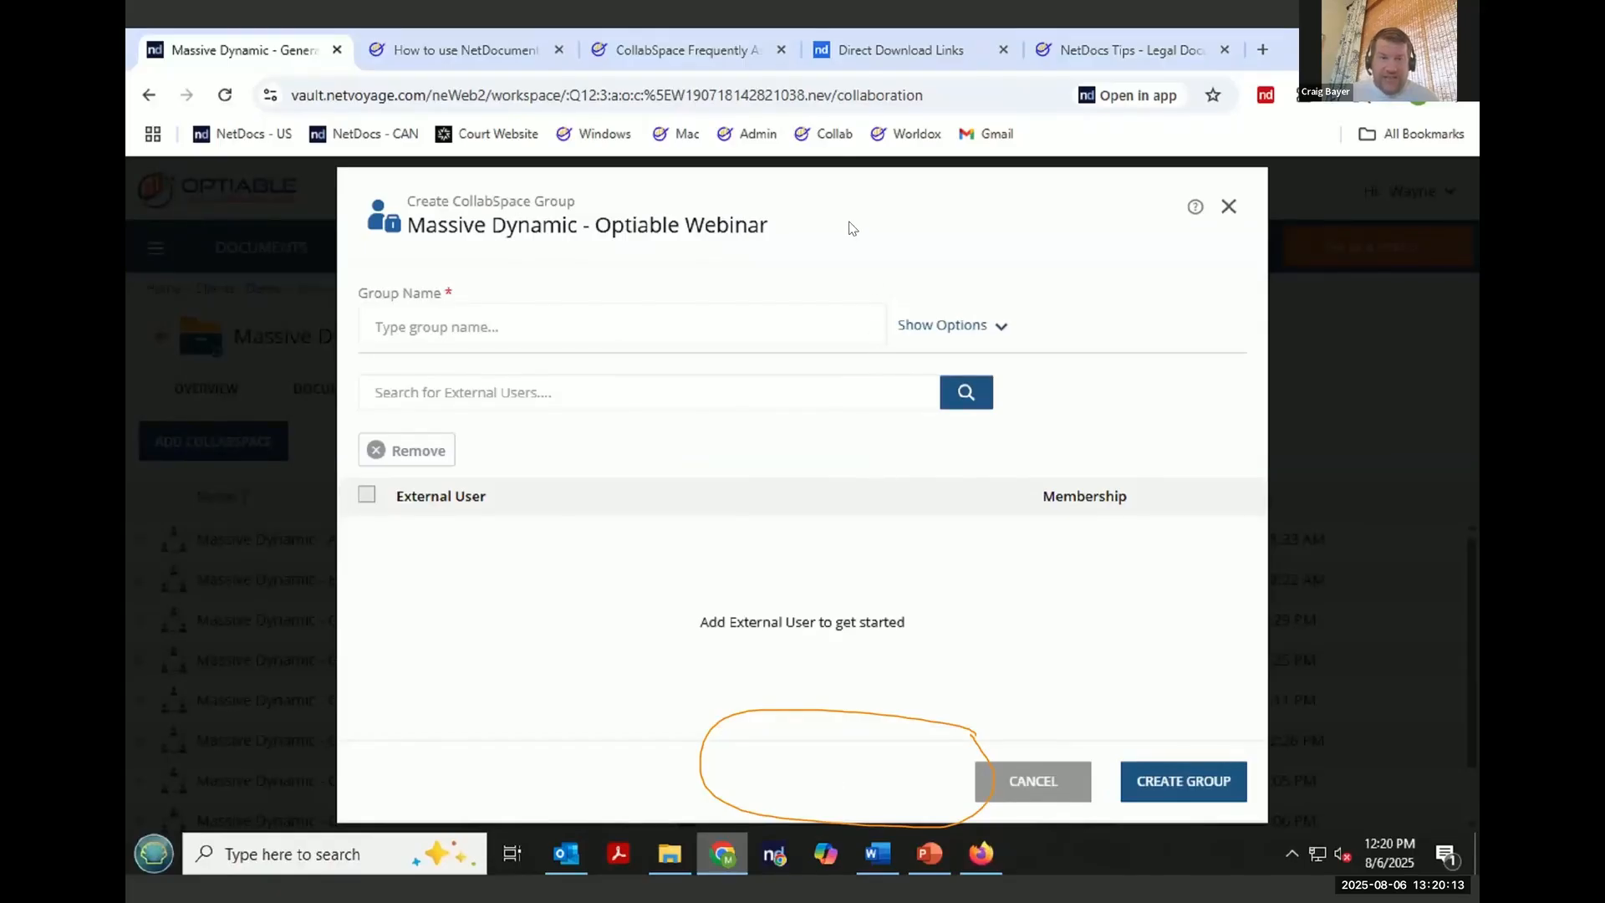
{"action": "left_click", "coordinate": [495, 332]}
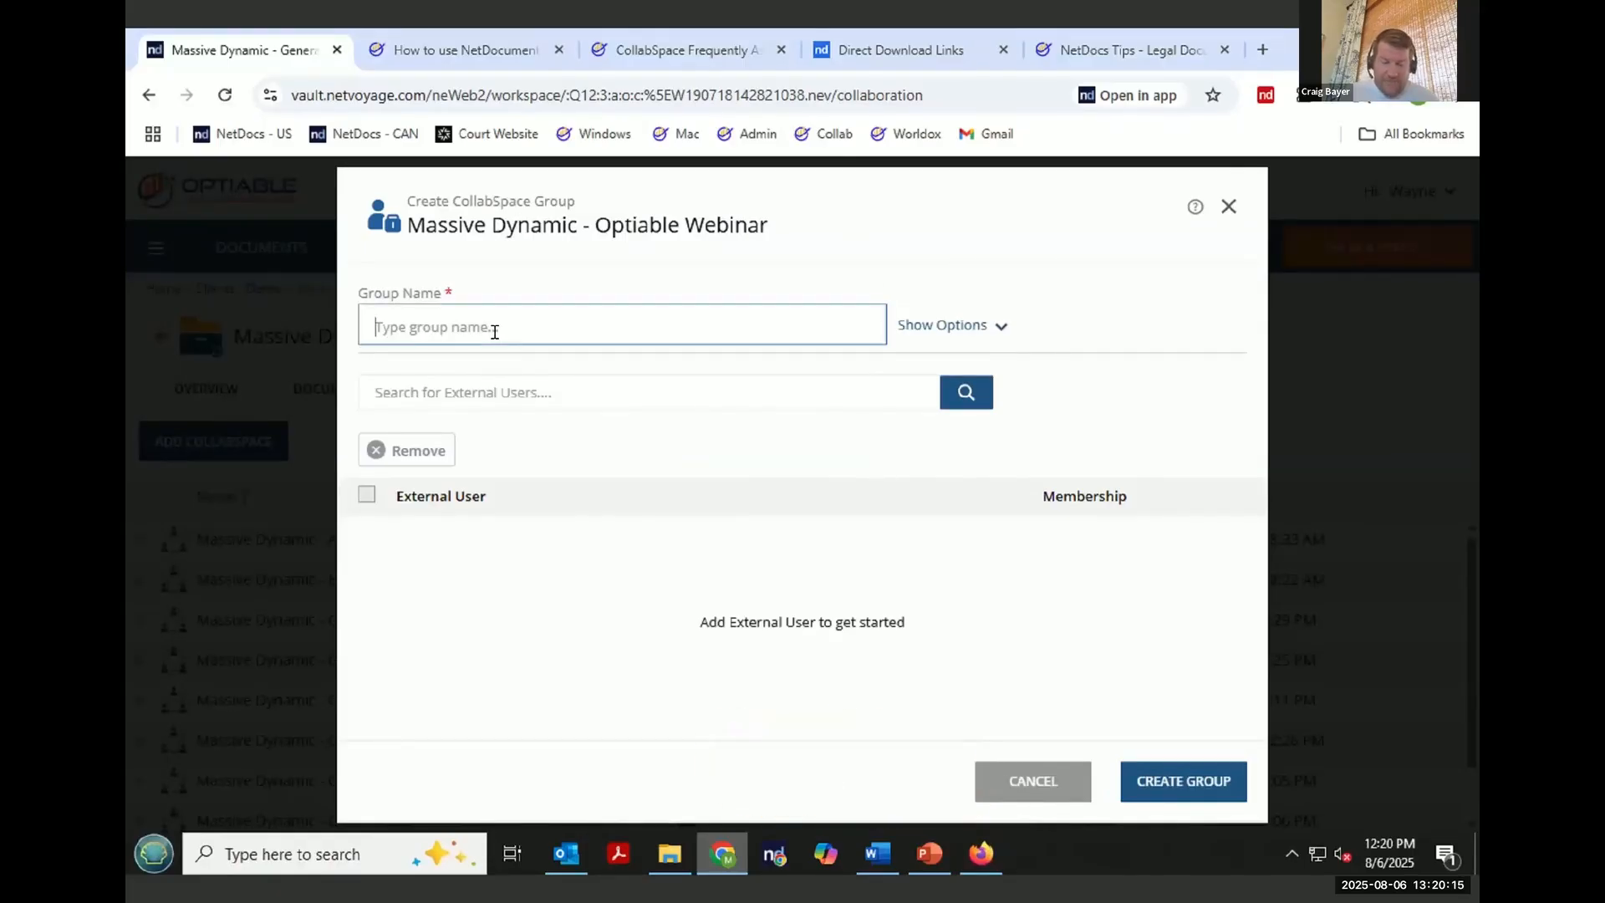
{"action": "key", "text": "ctrl+v"}
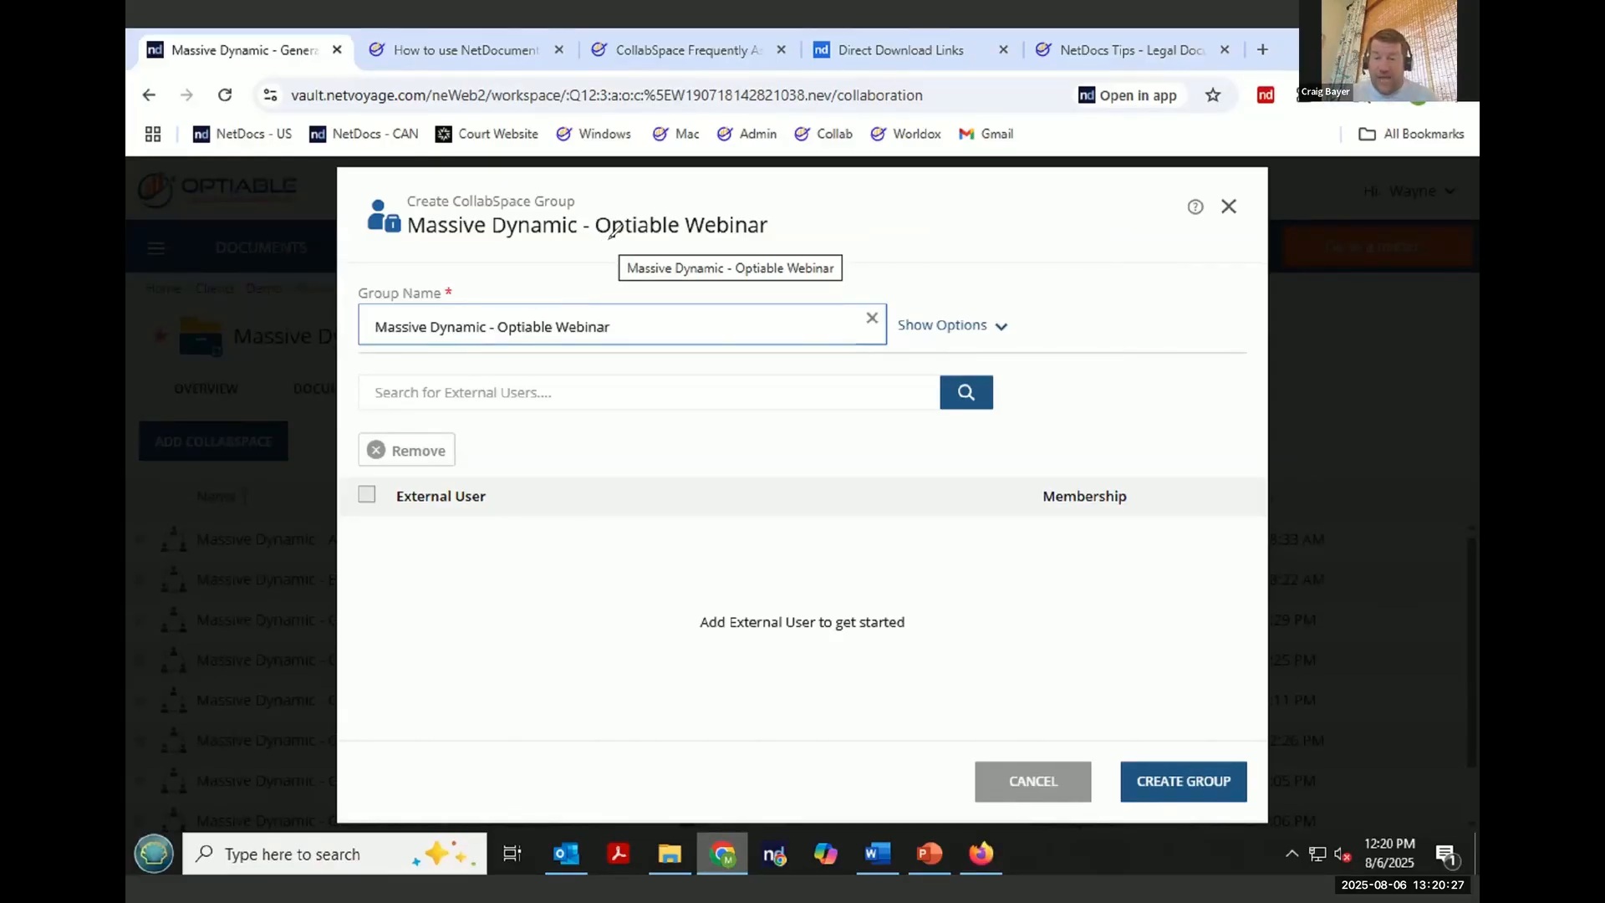
{"action": "mouse_move", "coordinate": [1233, 726]}
{"action": "left_mouse_down"}
{"action": "mouse_move", "coordinate": [1279, 798]}
{"action": "mouse_move", "coordinate": [1243, 732]}
{"action": "left_mouse_up"}
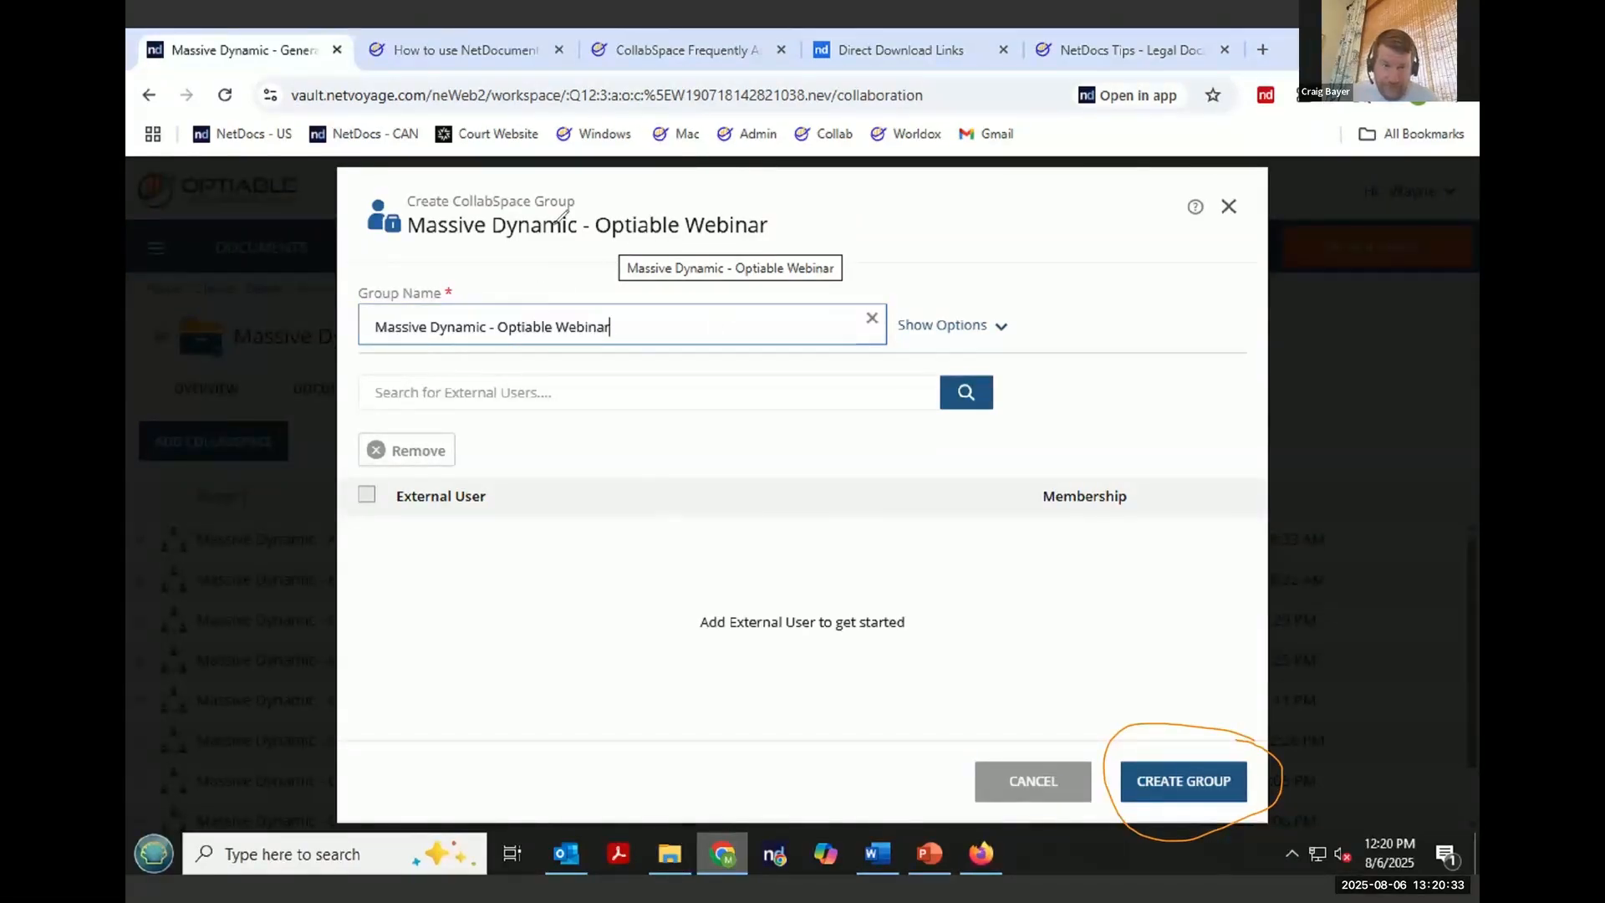
- Search external users for "group" and add the new net.group user to the CollabSpace group
{"action": "left_click", "coordinate": [537, 394]}
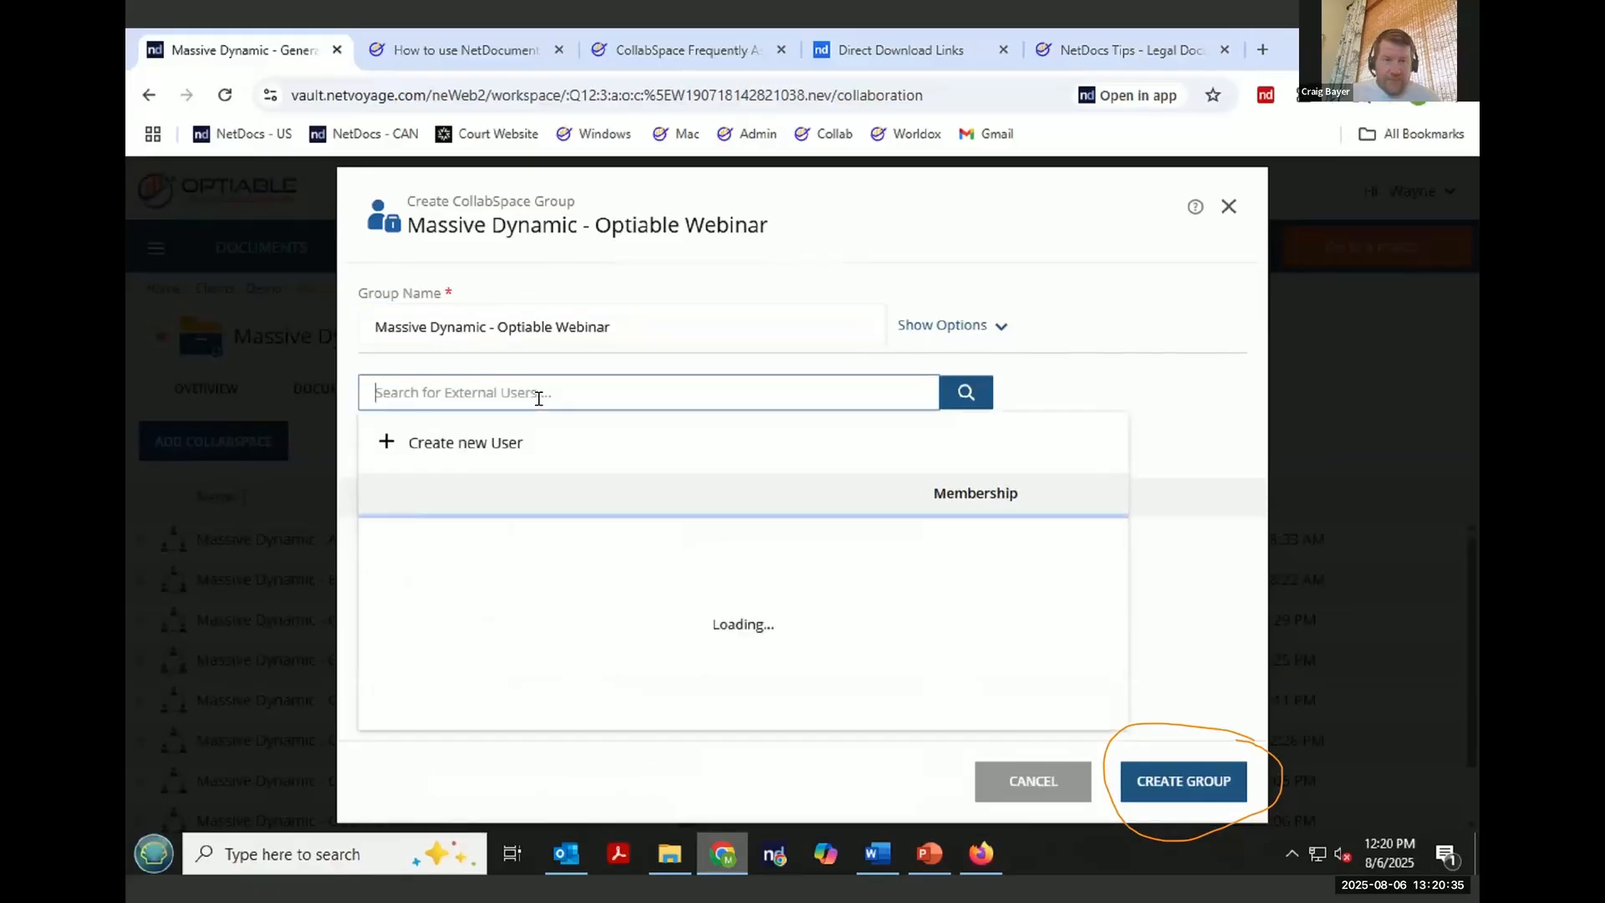
{"action": "type", "text": "group"}
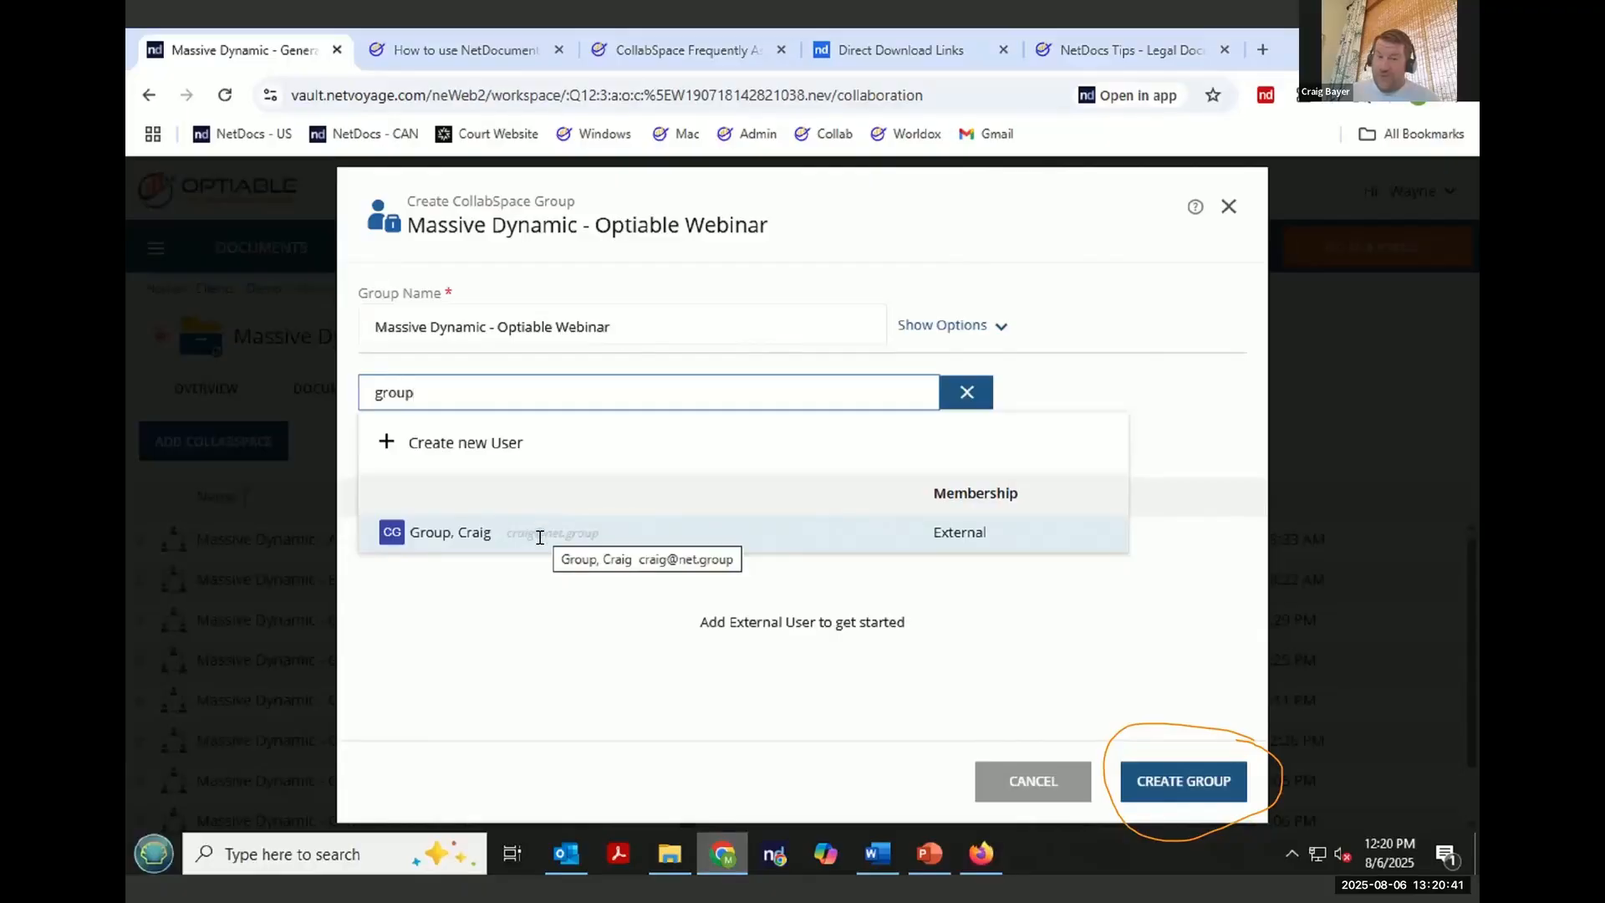
{"action": "left_click", "coordinate": [541, 531]}
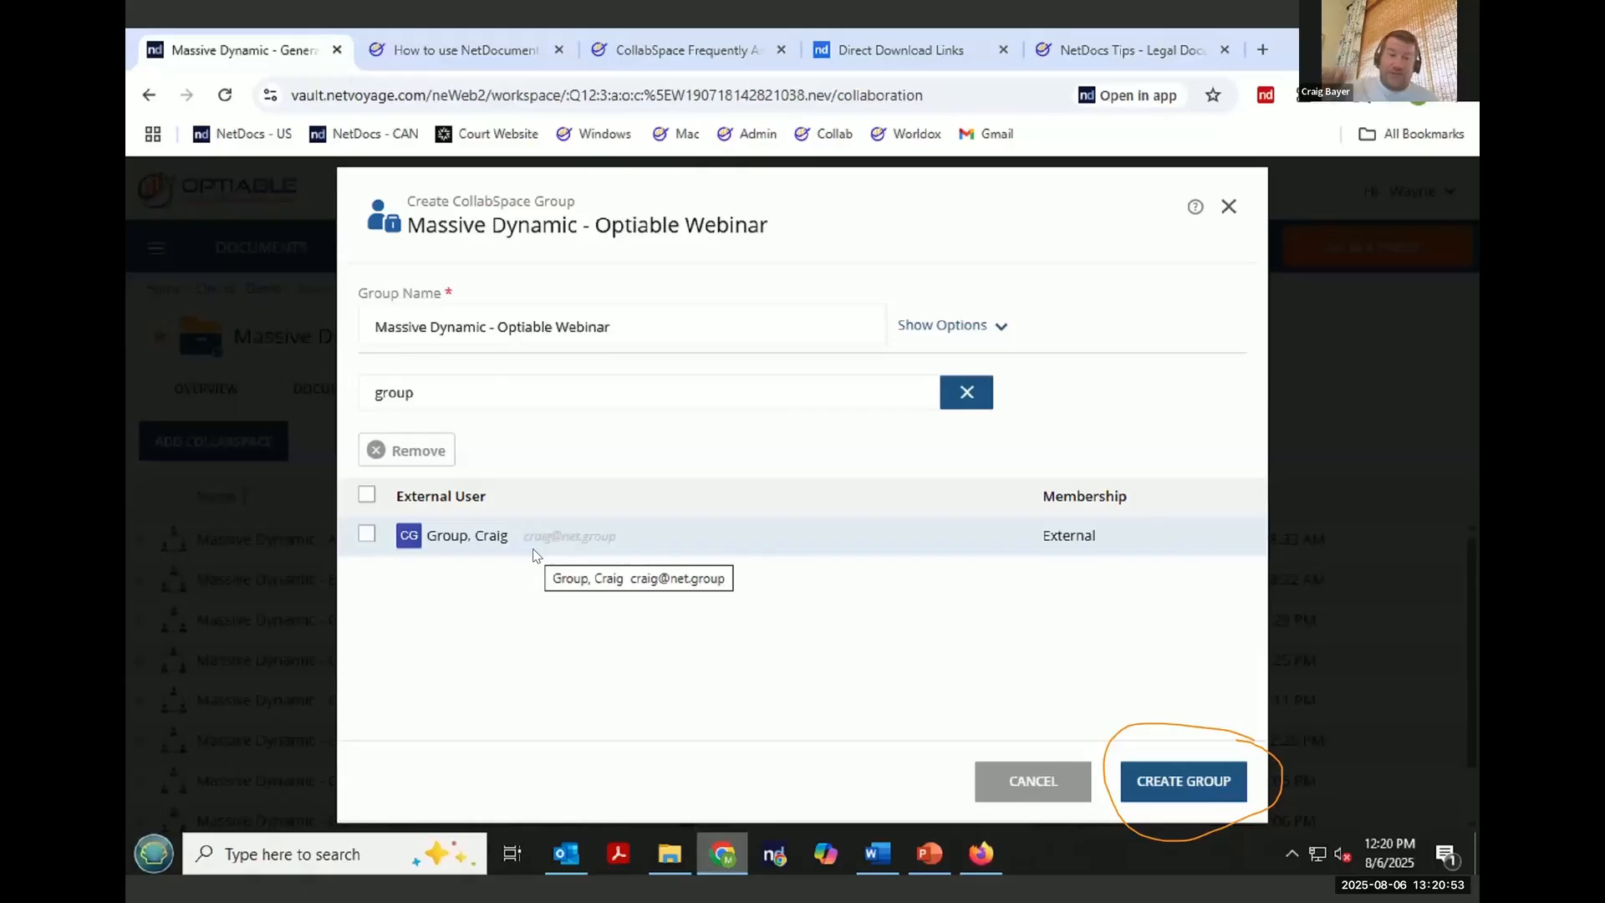
- Browse the full list of external users available to add to the group
{"action": "left_click", "coordinate": [499, 392]}
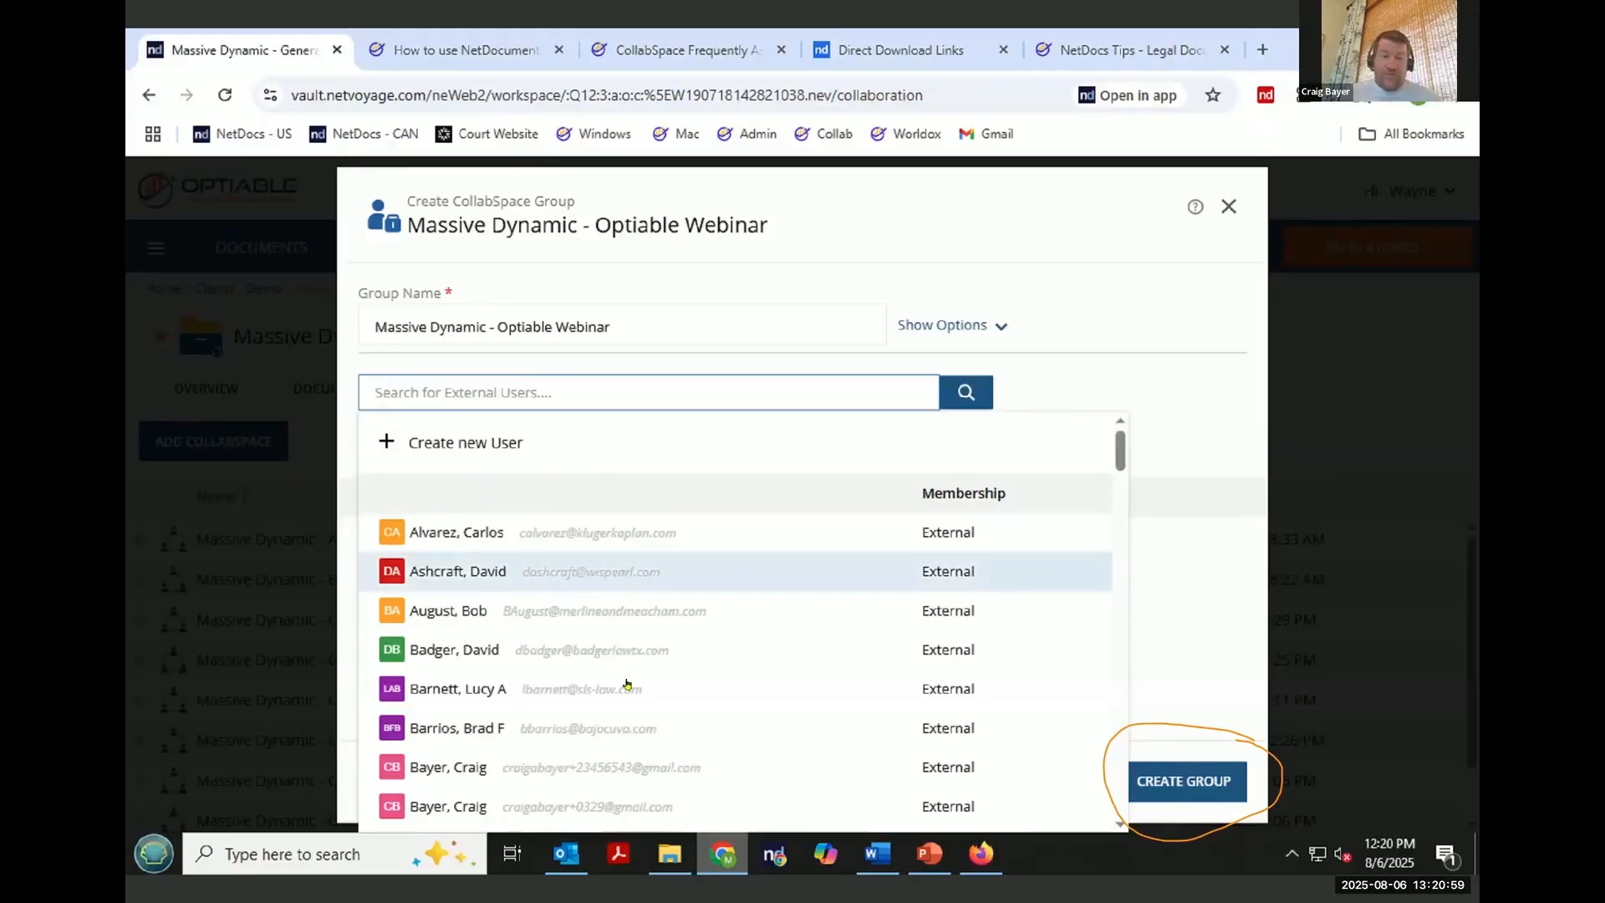
{"action": "scroll", "coordinate": [629, 678], "scroll_direction": "down", "scroll_amount": 4}
{"action": "scroll", "coordinate": [629, 679], "scroll_direction": "down", "scroll_amount": 10}
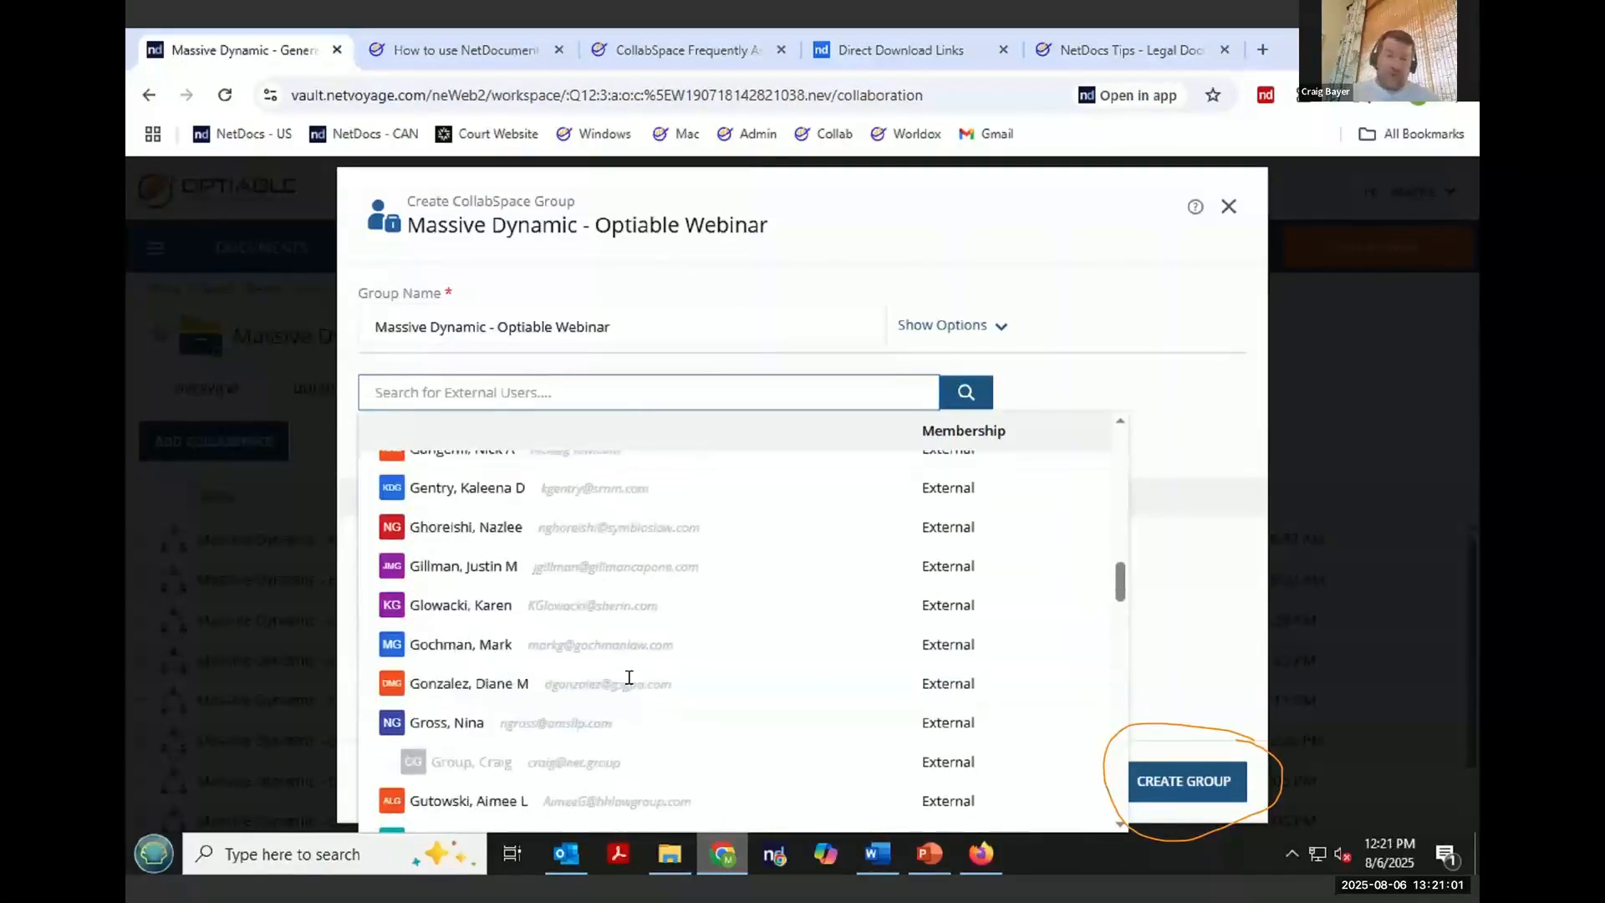
{"action": "scroll", "coordinate": [629, 687], "scroll_direction": "down", "scroll_amount": 15}
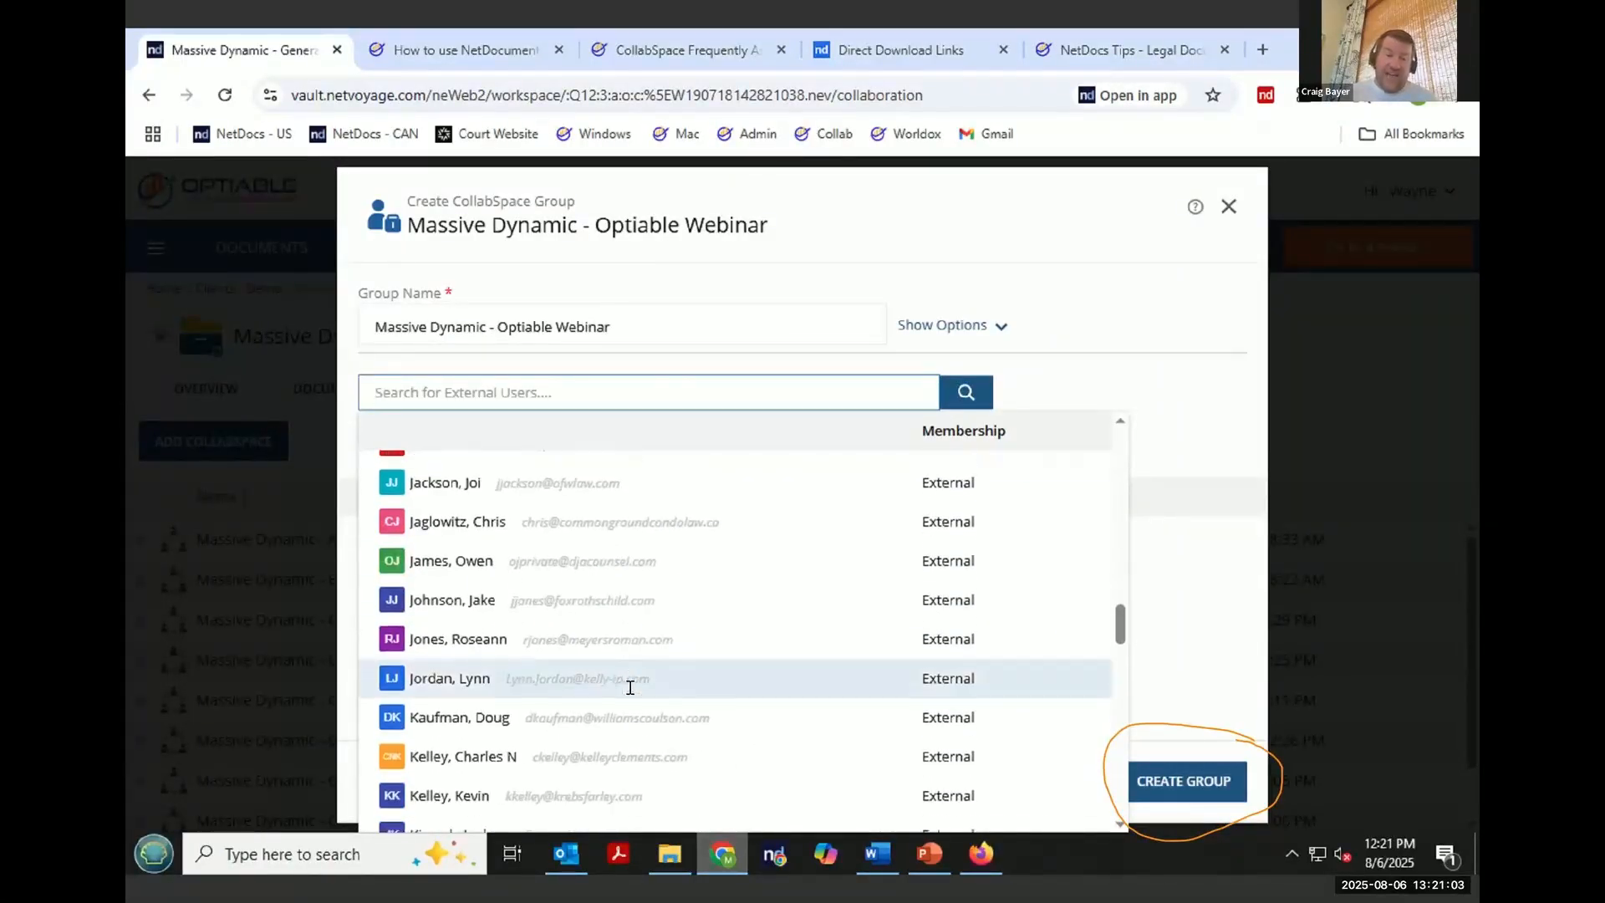
{"action": "scroll", "coordinate": [629, 687], "scroll_direction": "down", "scroll_amount": 10}
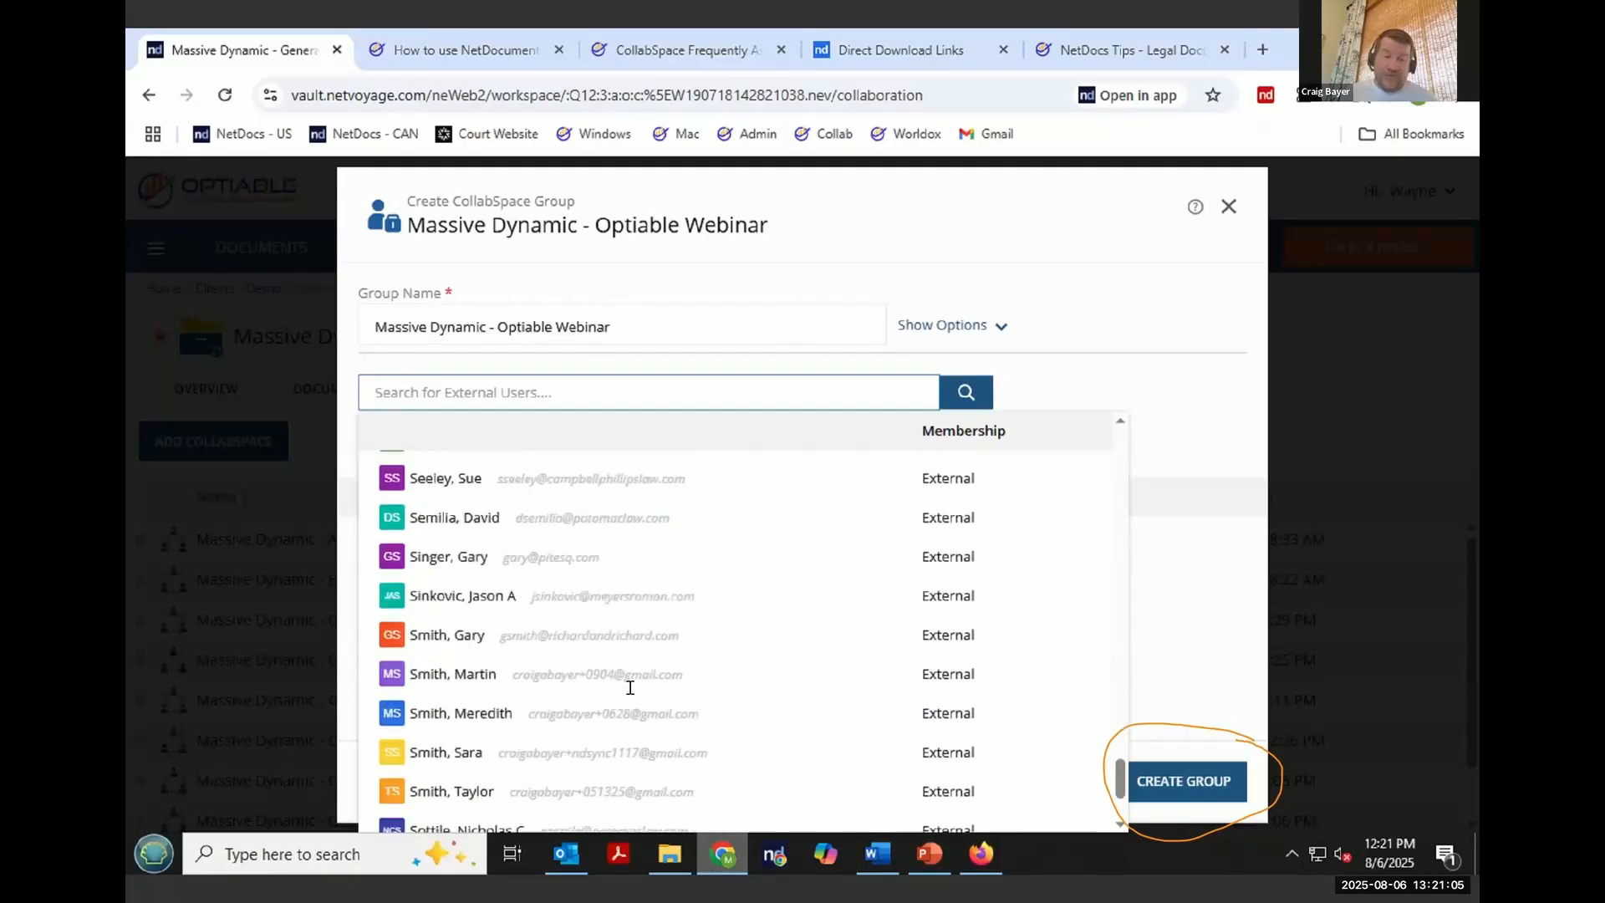
- Start a new external user from the group dialog and enter the person's full name and e-mail address
{"action": "scroll", "coordinate": [628, 692], "scroll_direction": "up", "scroll_amount": 20}
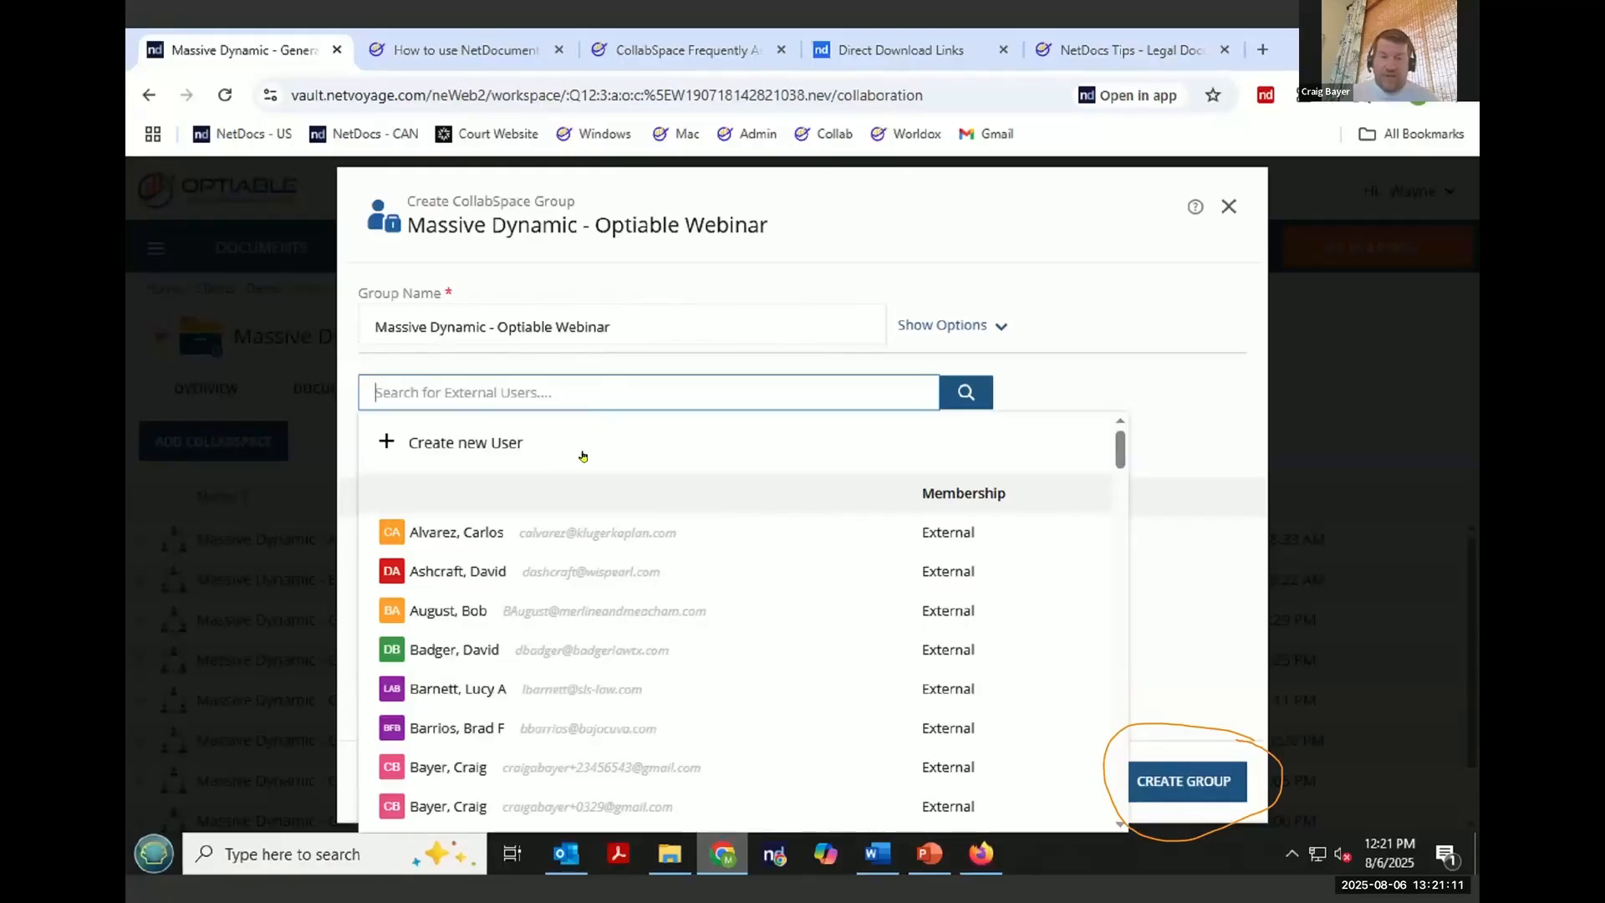
{"action": "left_click", "coordinate": [500, 444]}
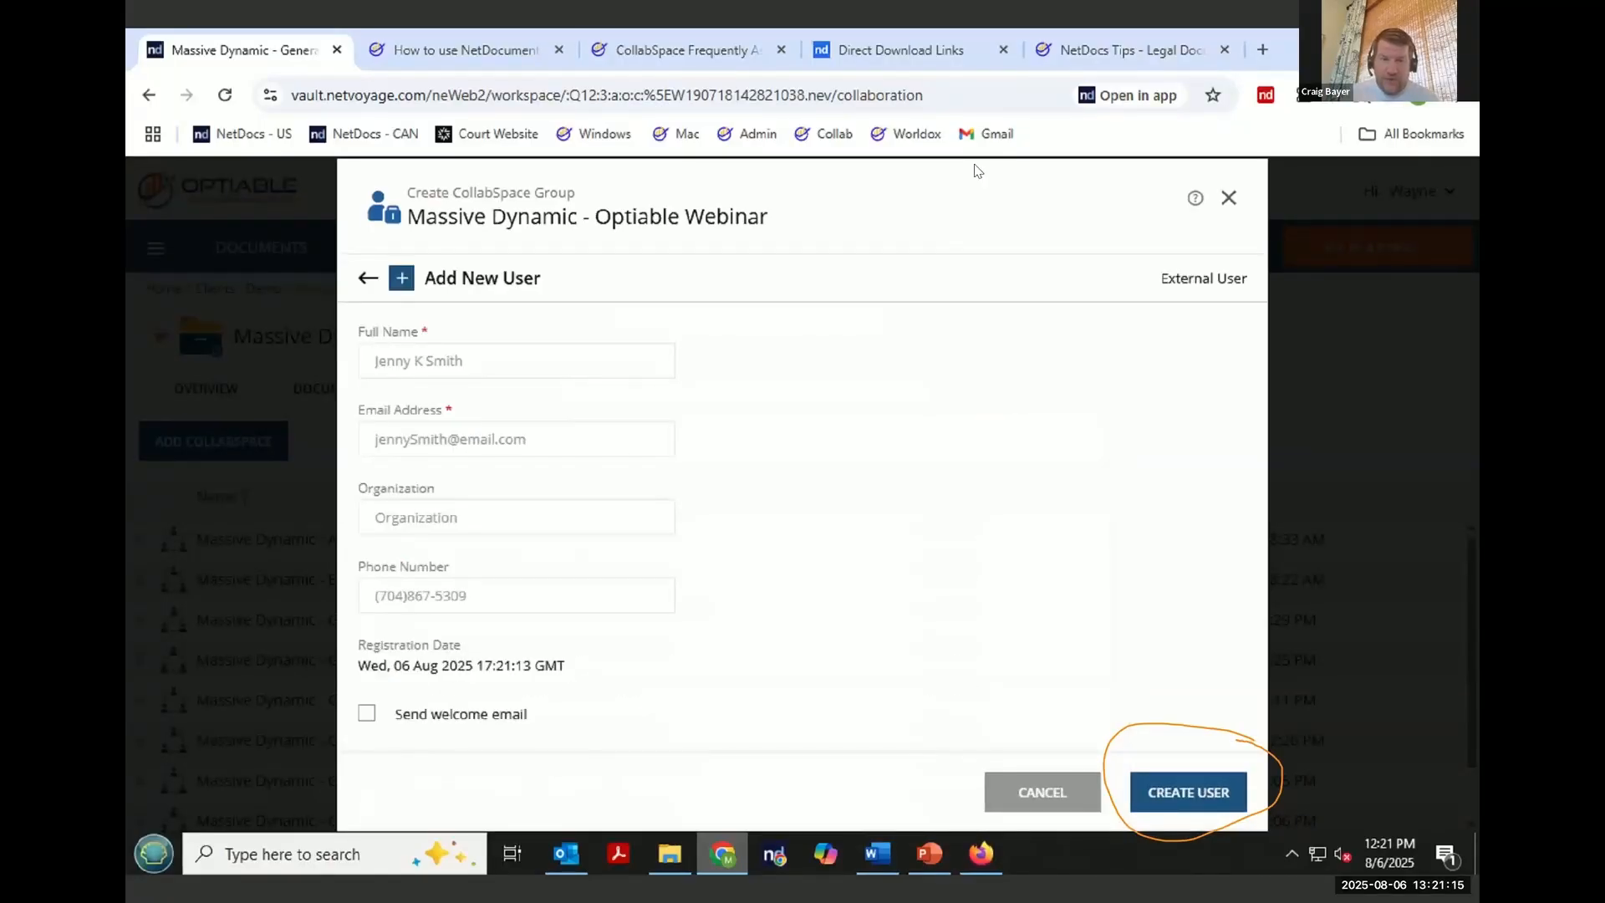
{"action": "left_click", "coordinate": [452, 362]}
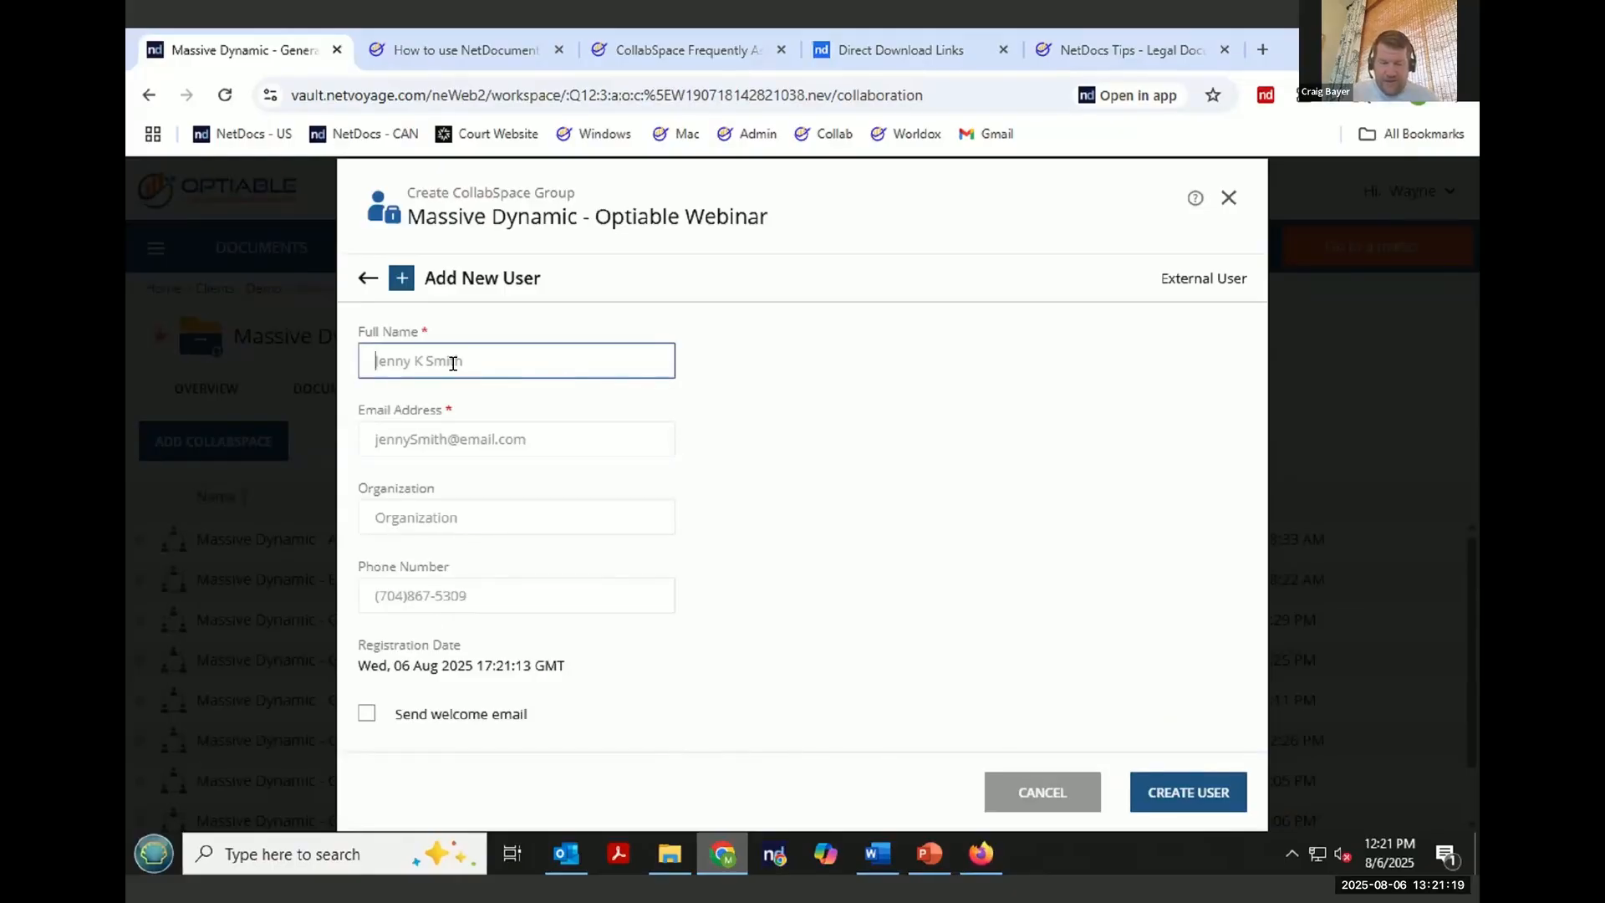
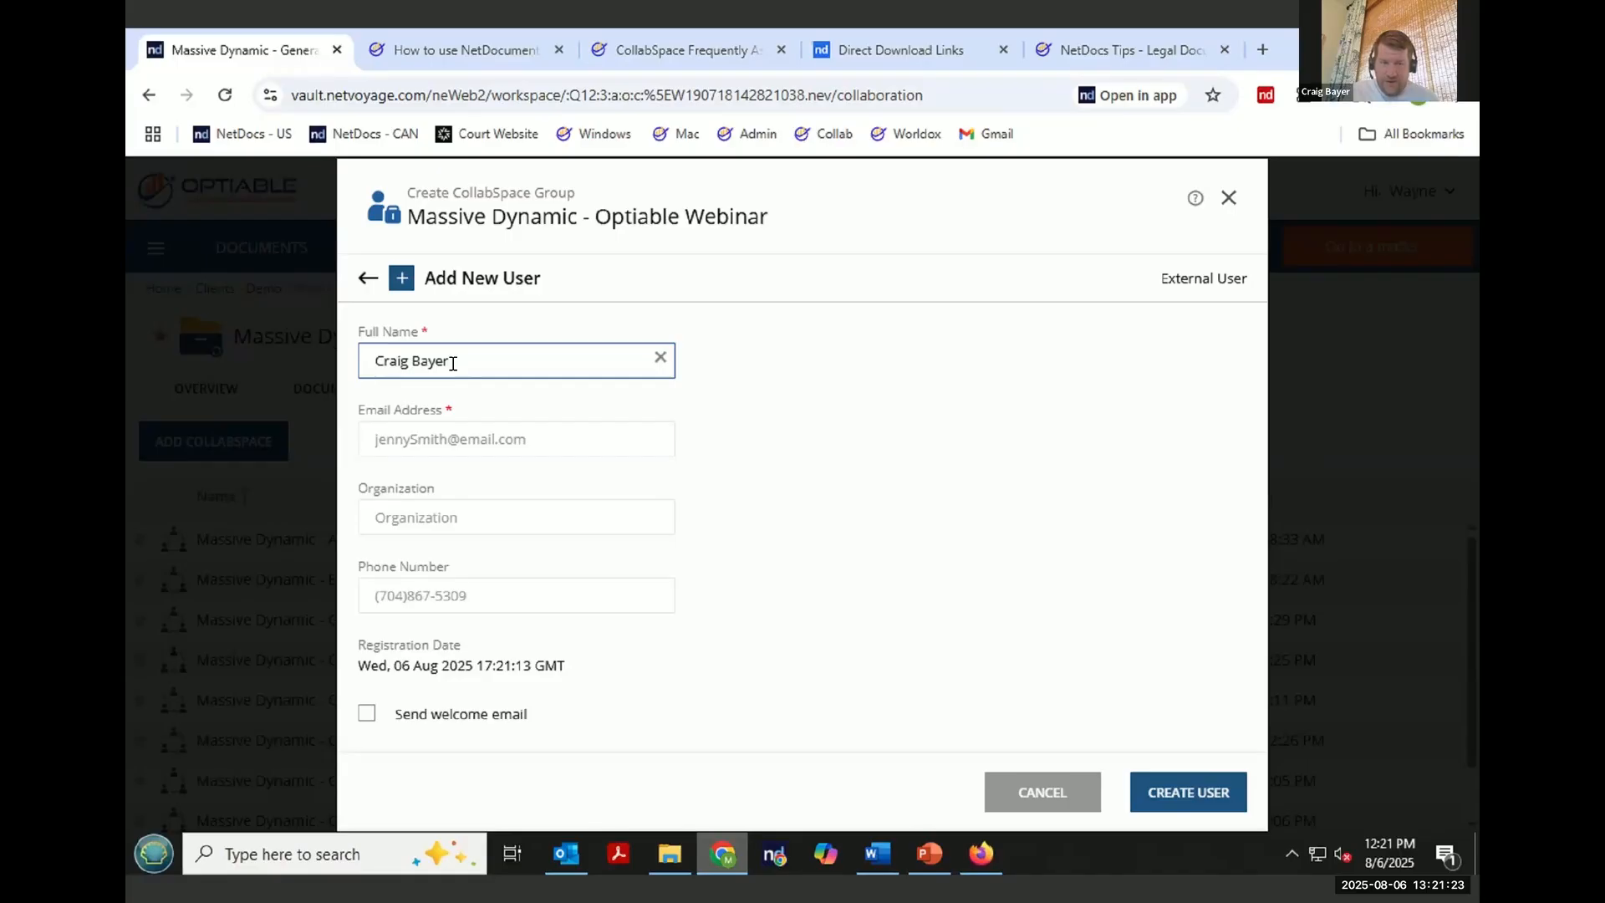
{"action": "key", "text": "Tab"}
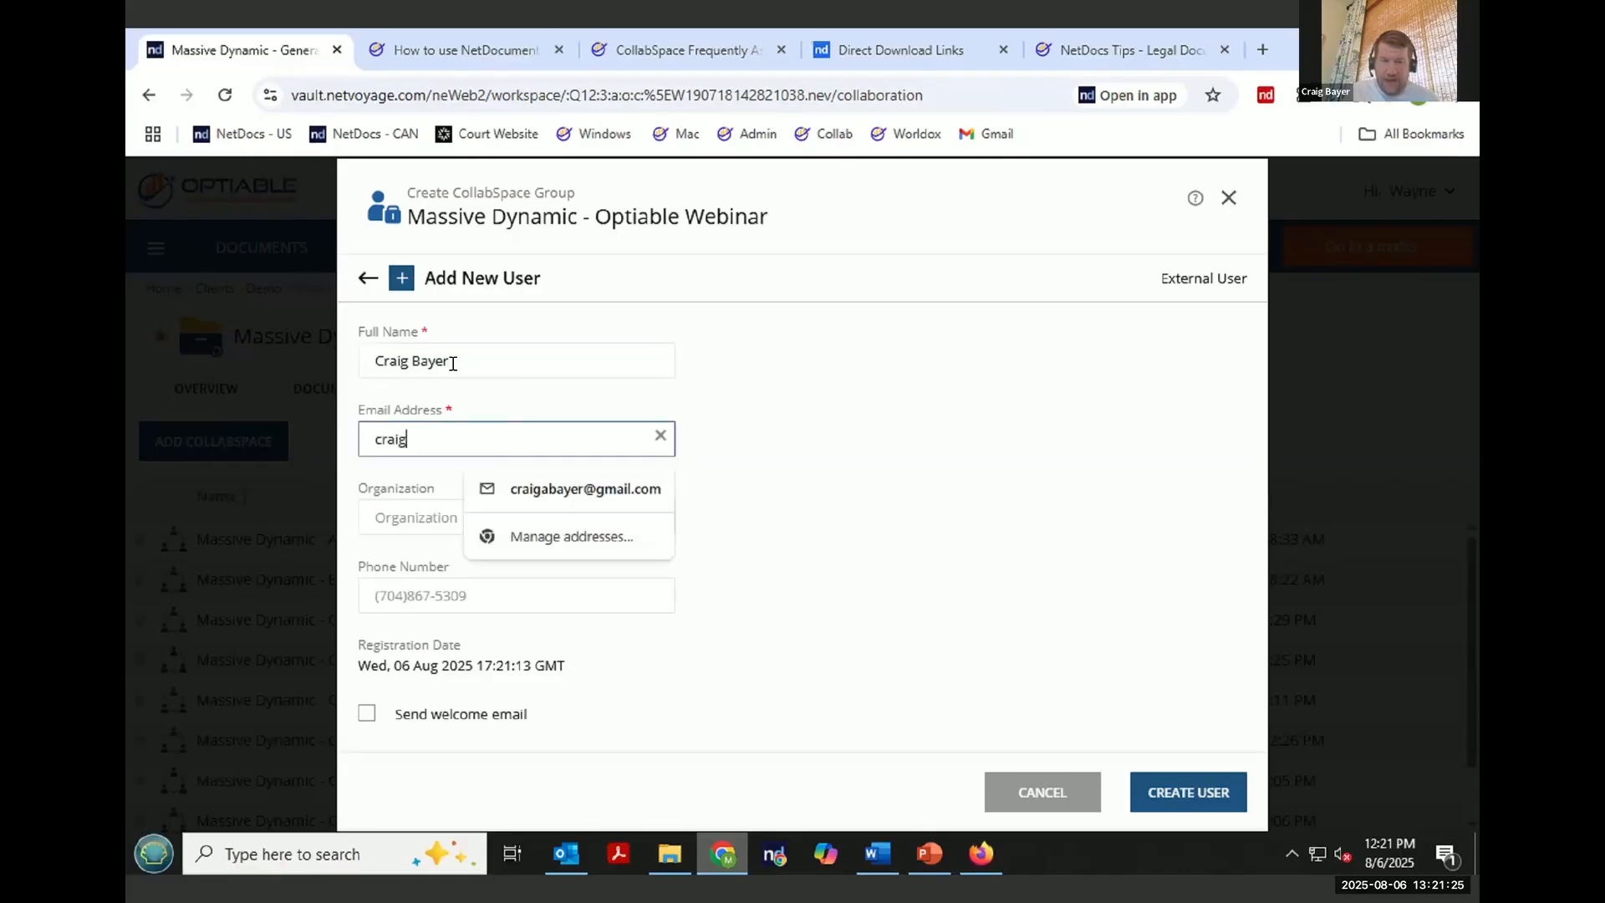
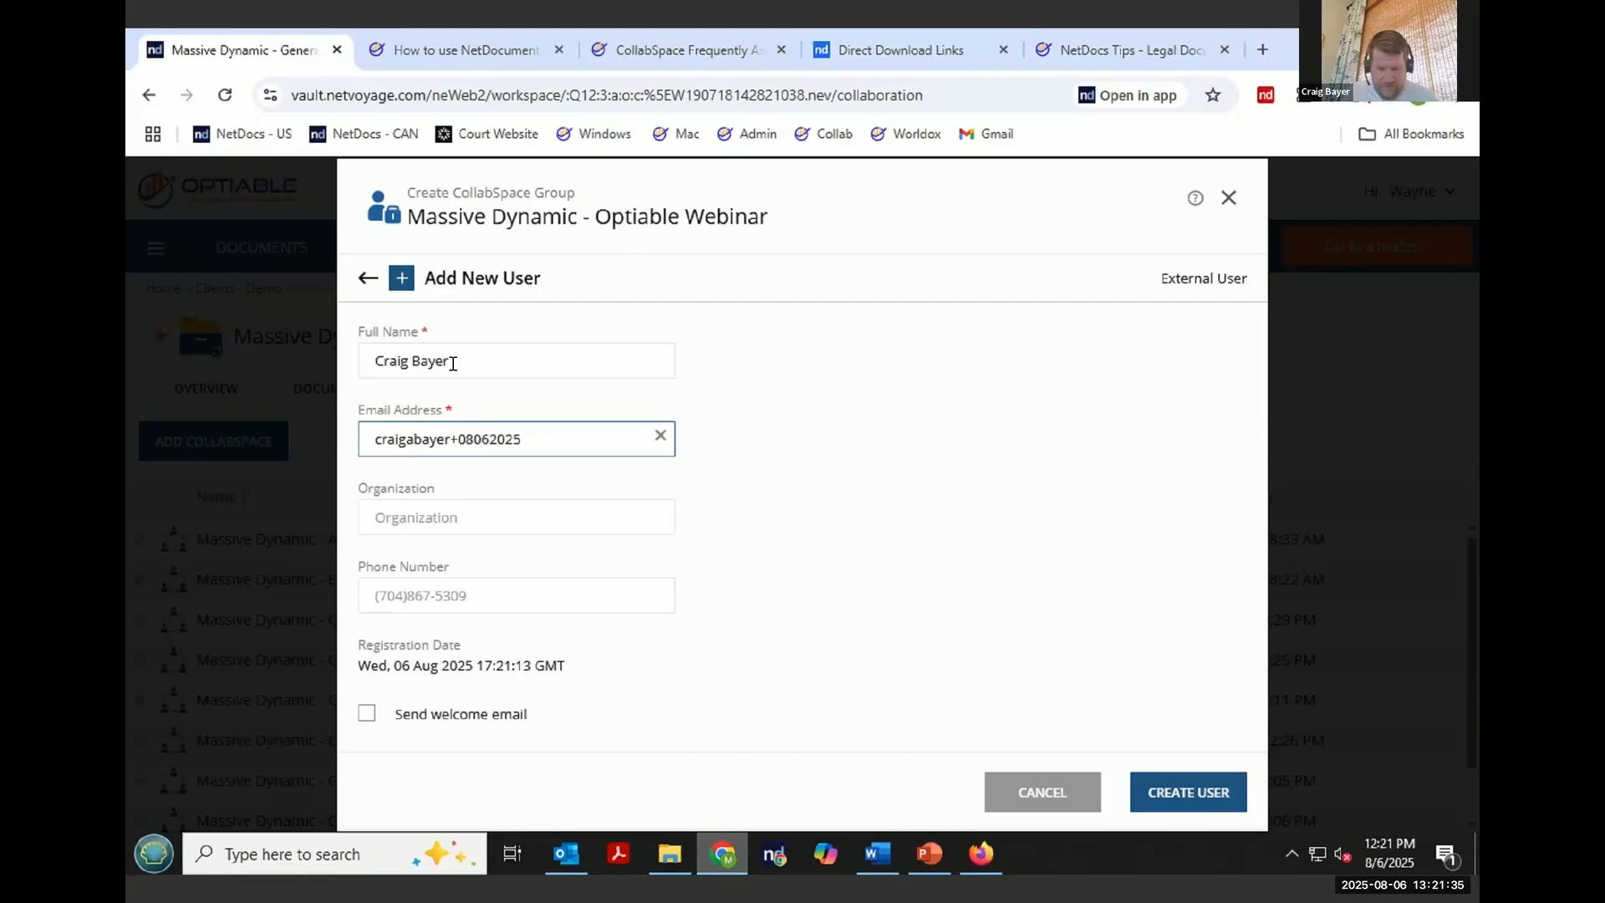
- Enable the welcome email option and create the new external user
{"action": "left_click", "coordinate": [407, 527]}
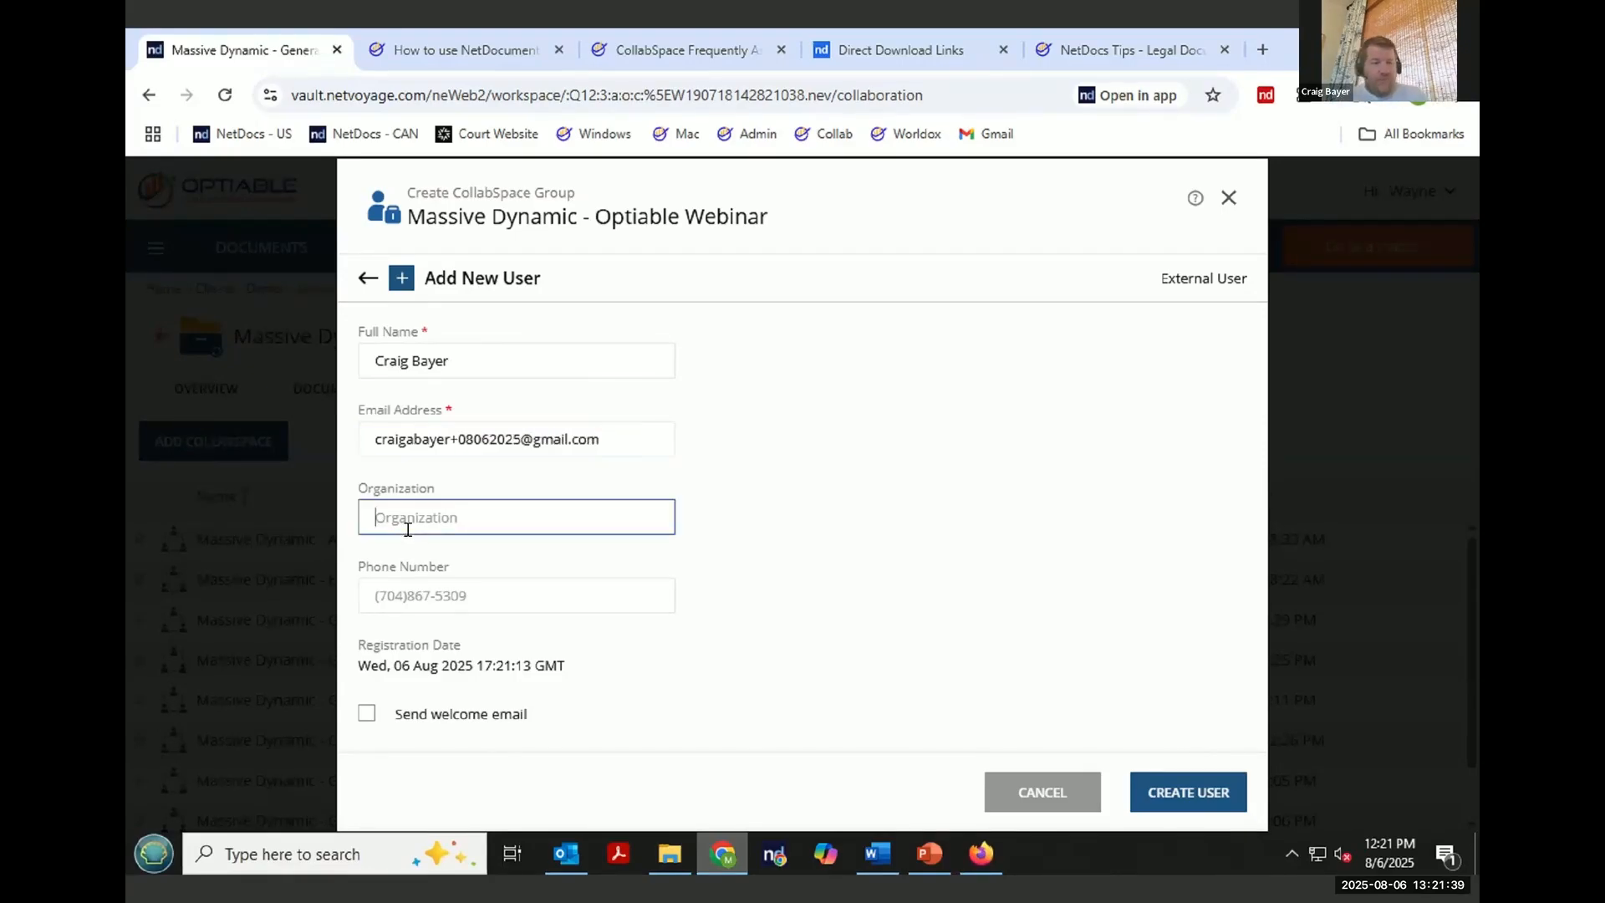
{"action": "left_click", "coordinate": [447, 589]}
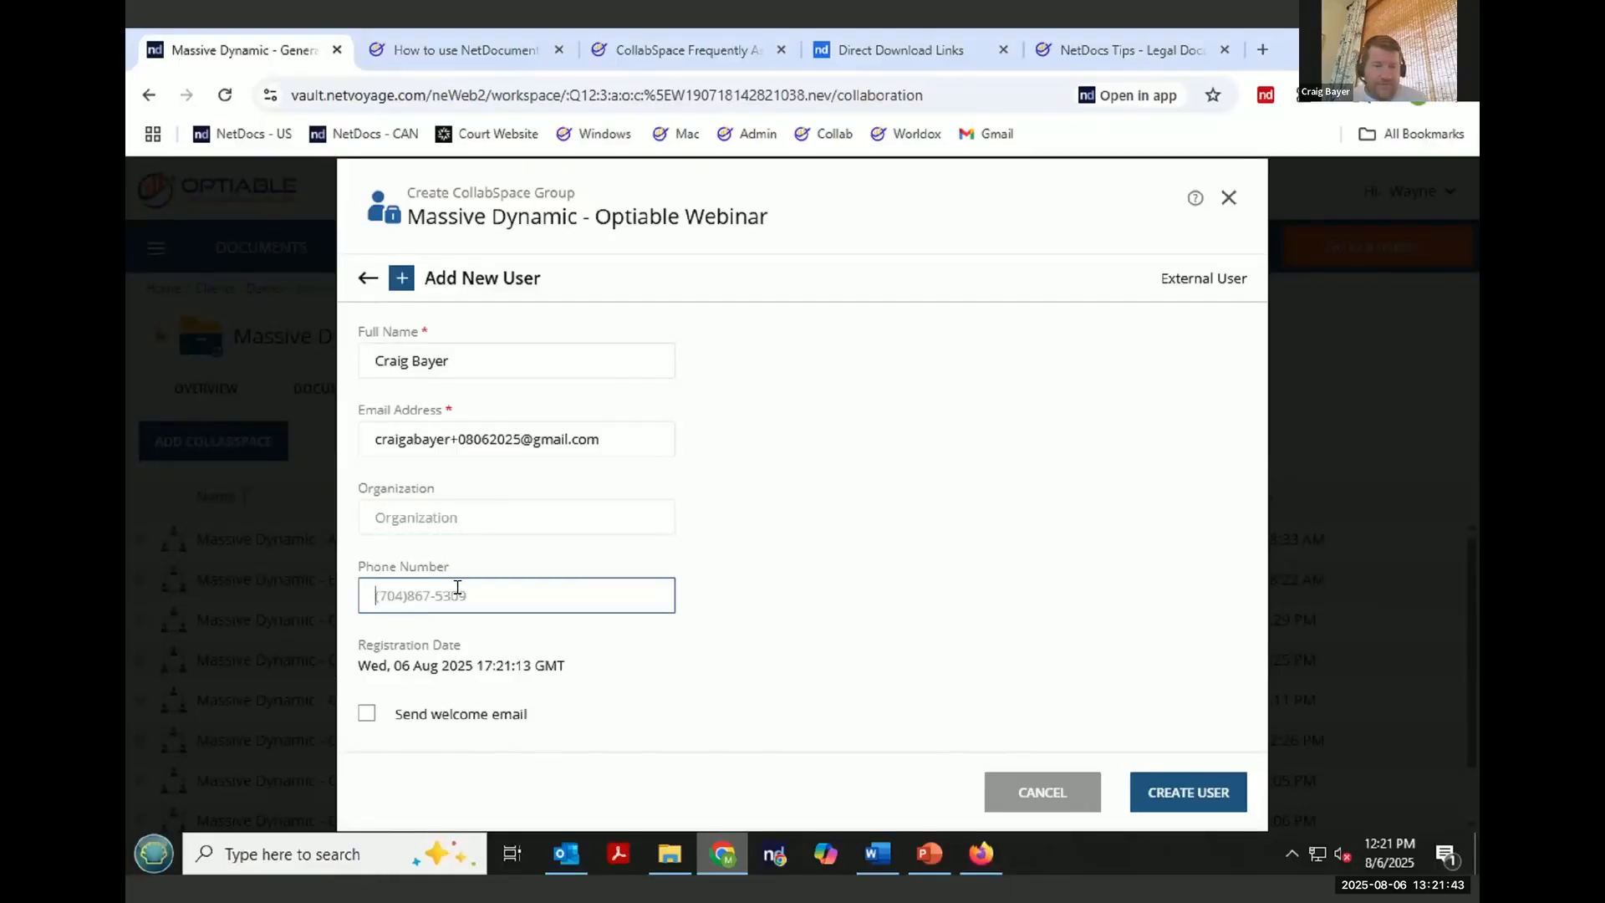
{"action": "left_click", "coordinate": [366, 713]}
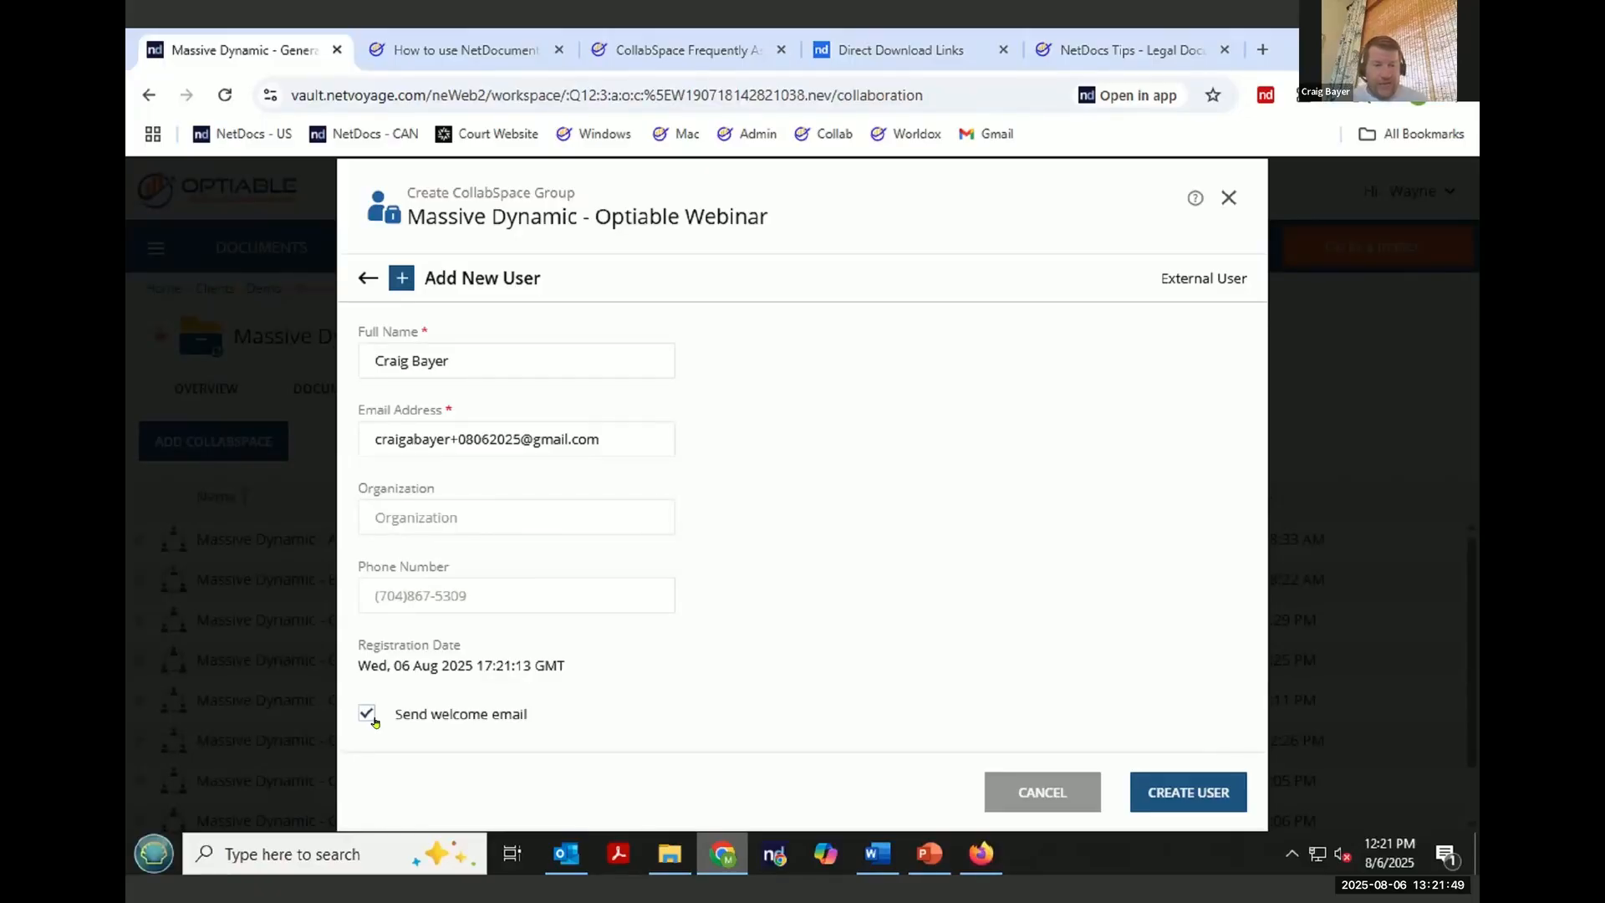
{"action": "left_click", "coordinate": [1196, 798]}
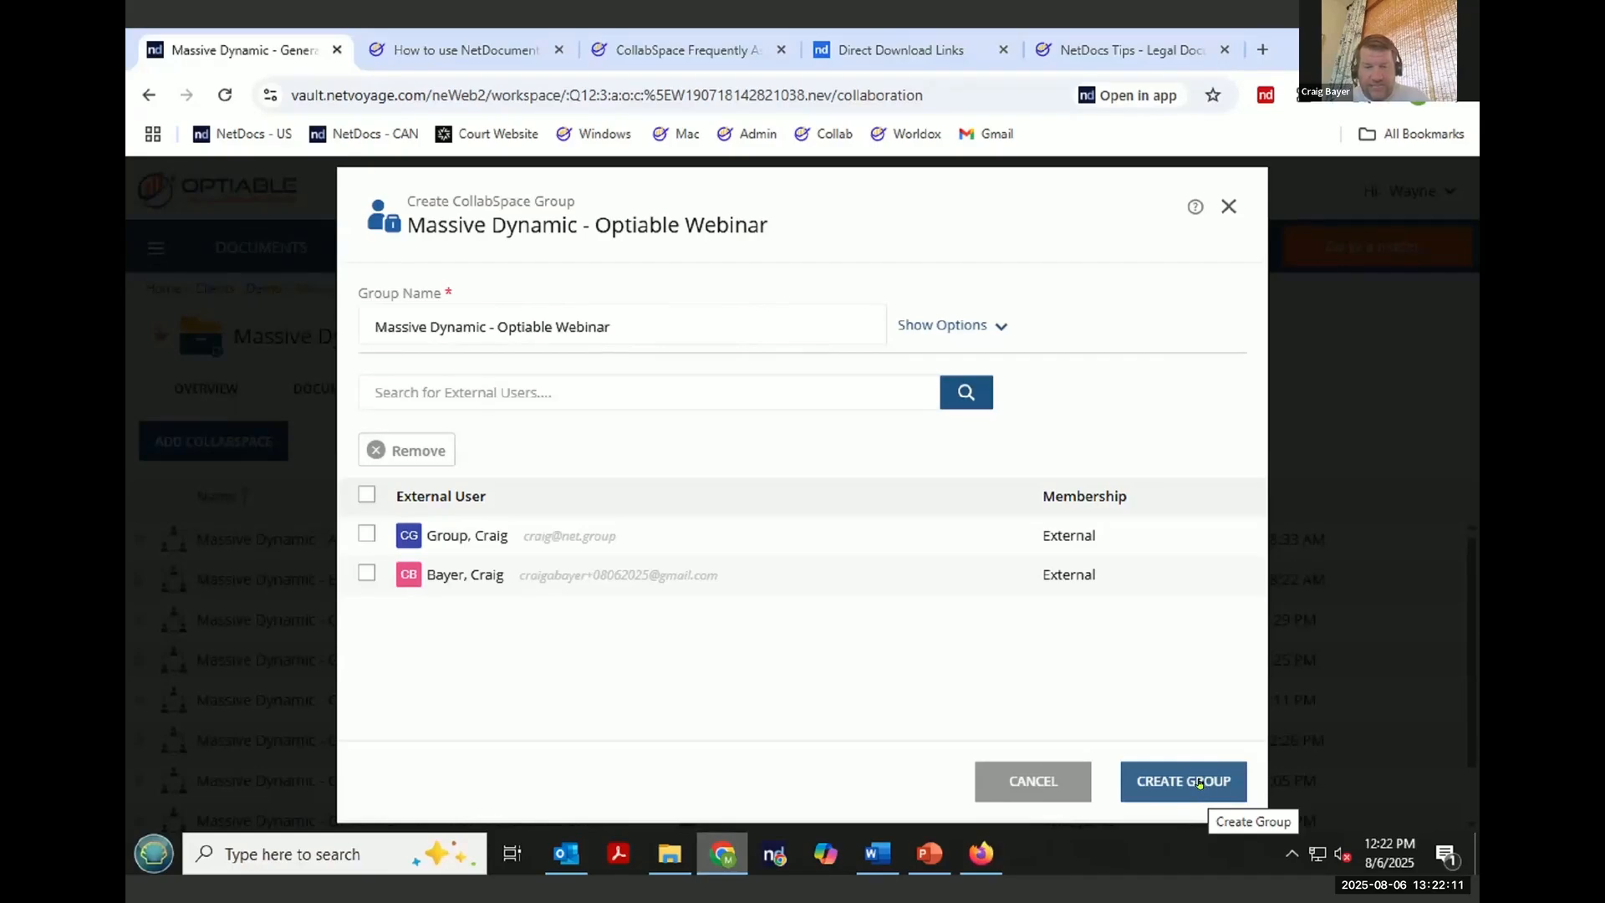
- Create the CollabSpace group and apply the access list
{"action": "left_click", "coordinate": [1199, 782]}
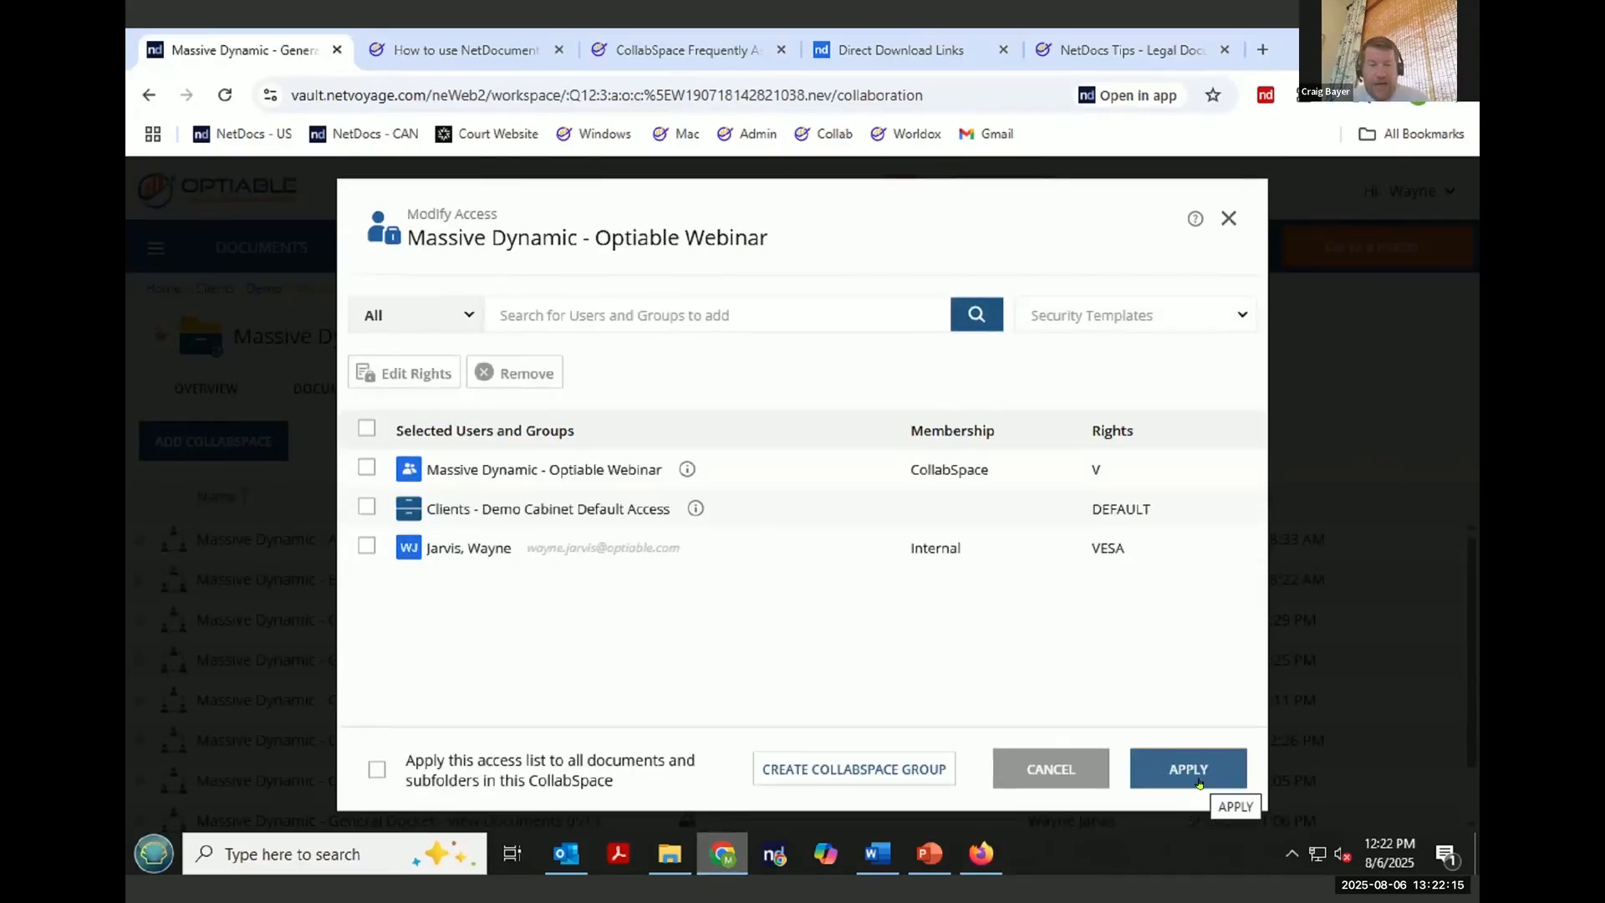
{"action": "left_click", "coordinate": [1198, 782]}
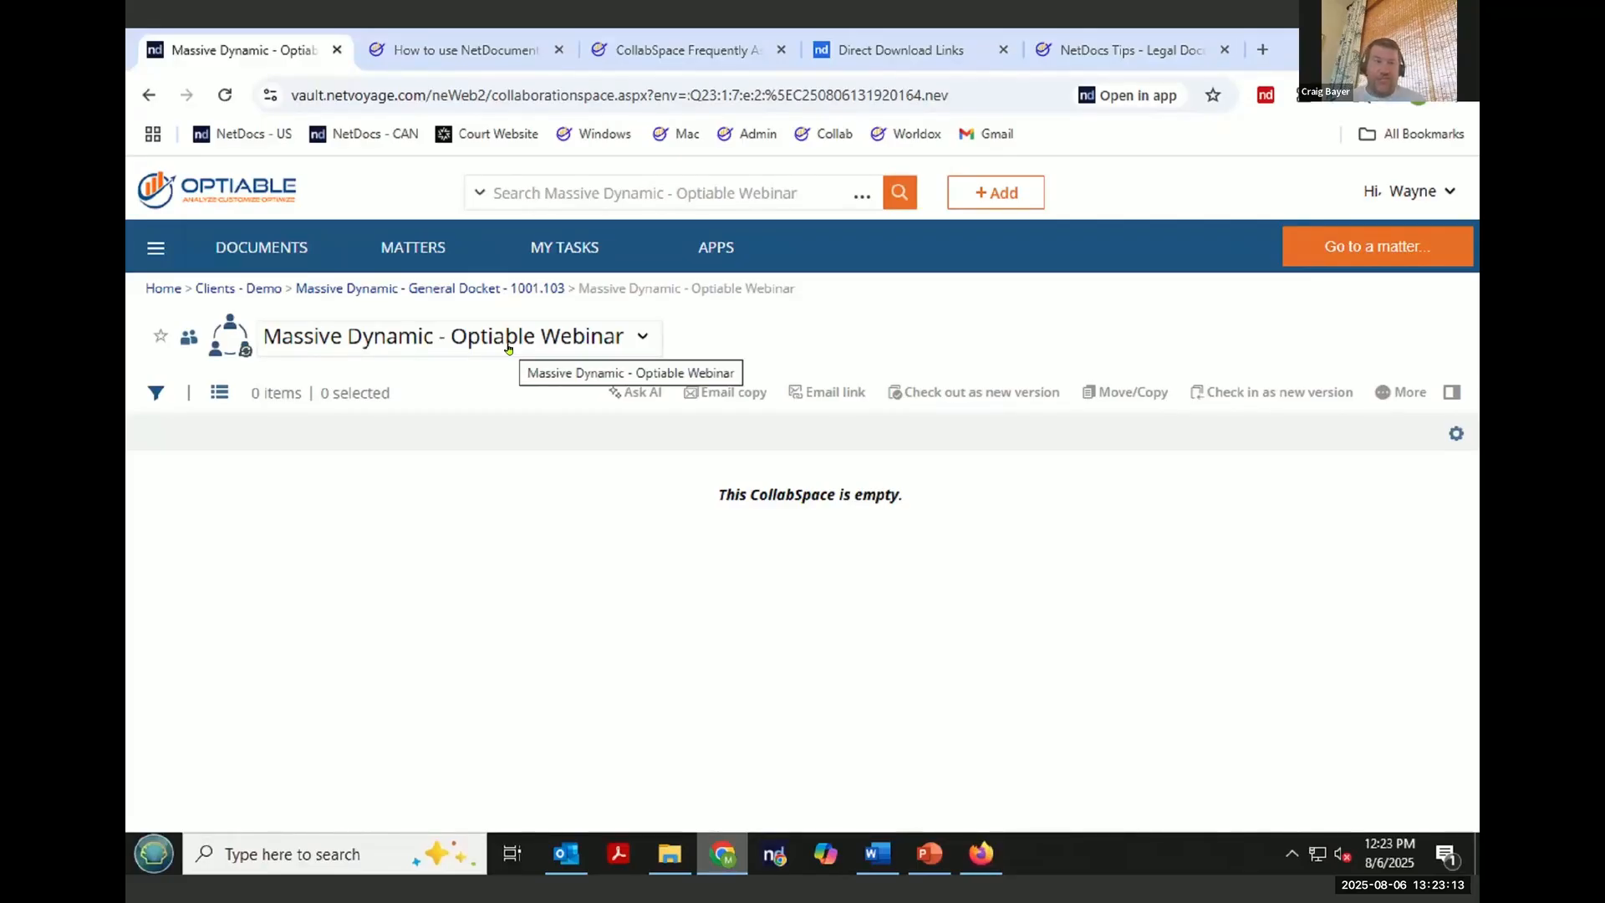
- Switch to Firefox and open the Welcome to the Optiable repository email in Gmail
{"action": "left_click", "coordinate": [983, 853]}
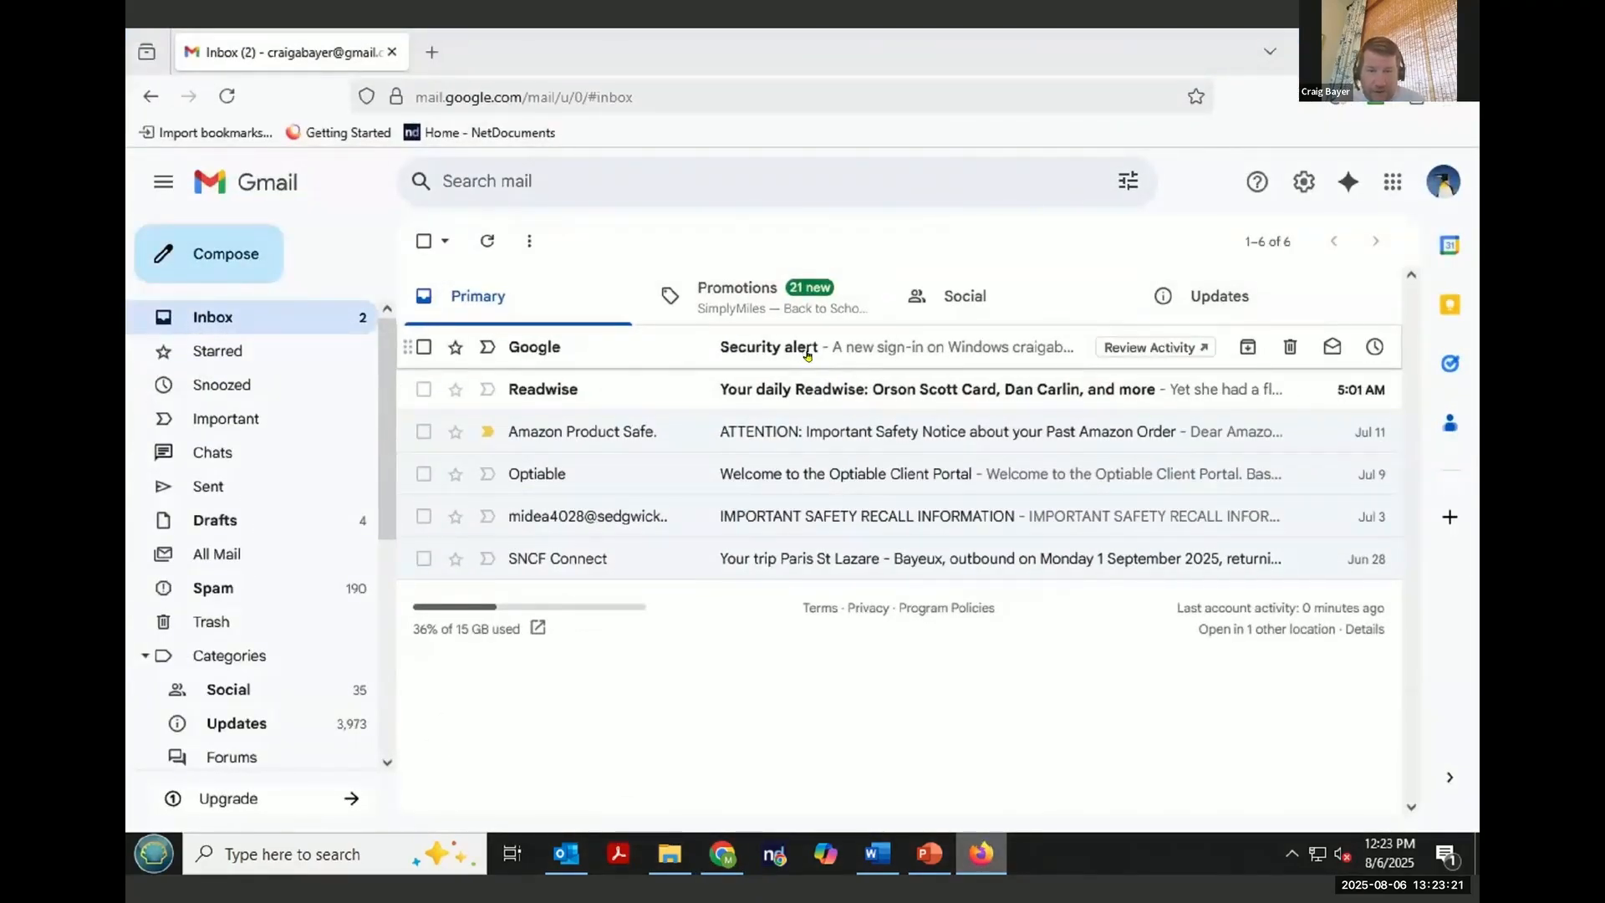
{"action": "left_click", "coordinate": [762, 291]}
{"action": "left_click", "coordinate": [498, 295]}
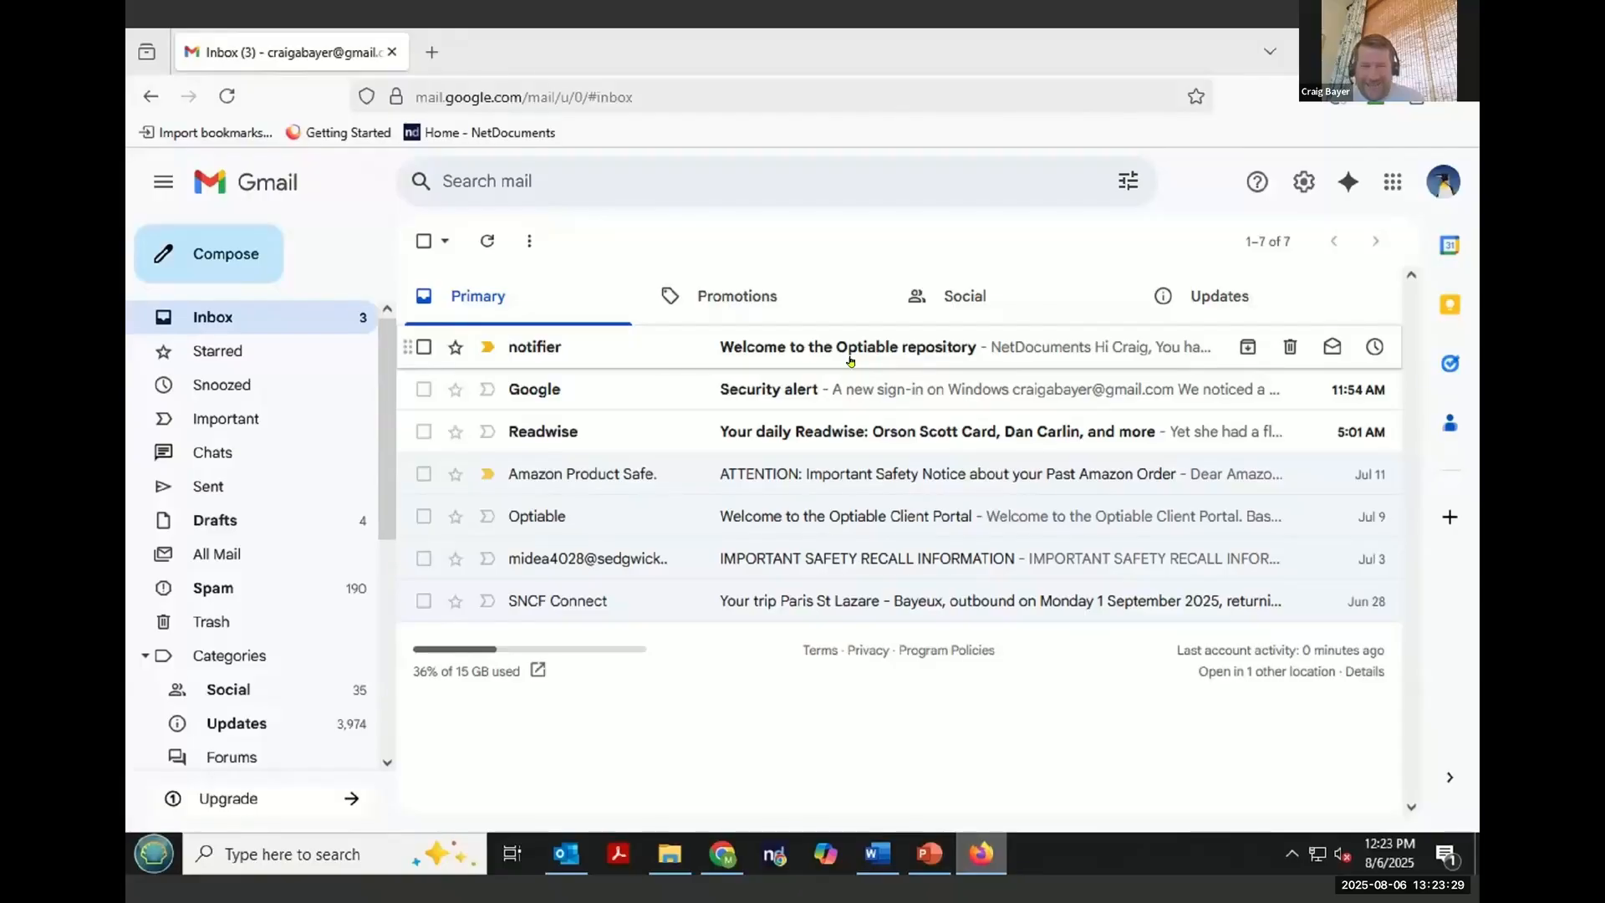
{"action": "left_click", "coordinate": [850, 361]}
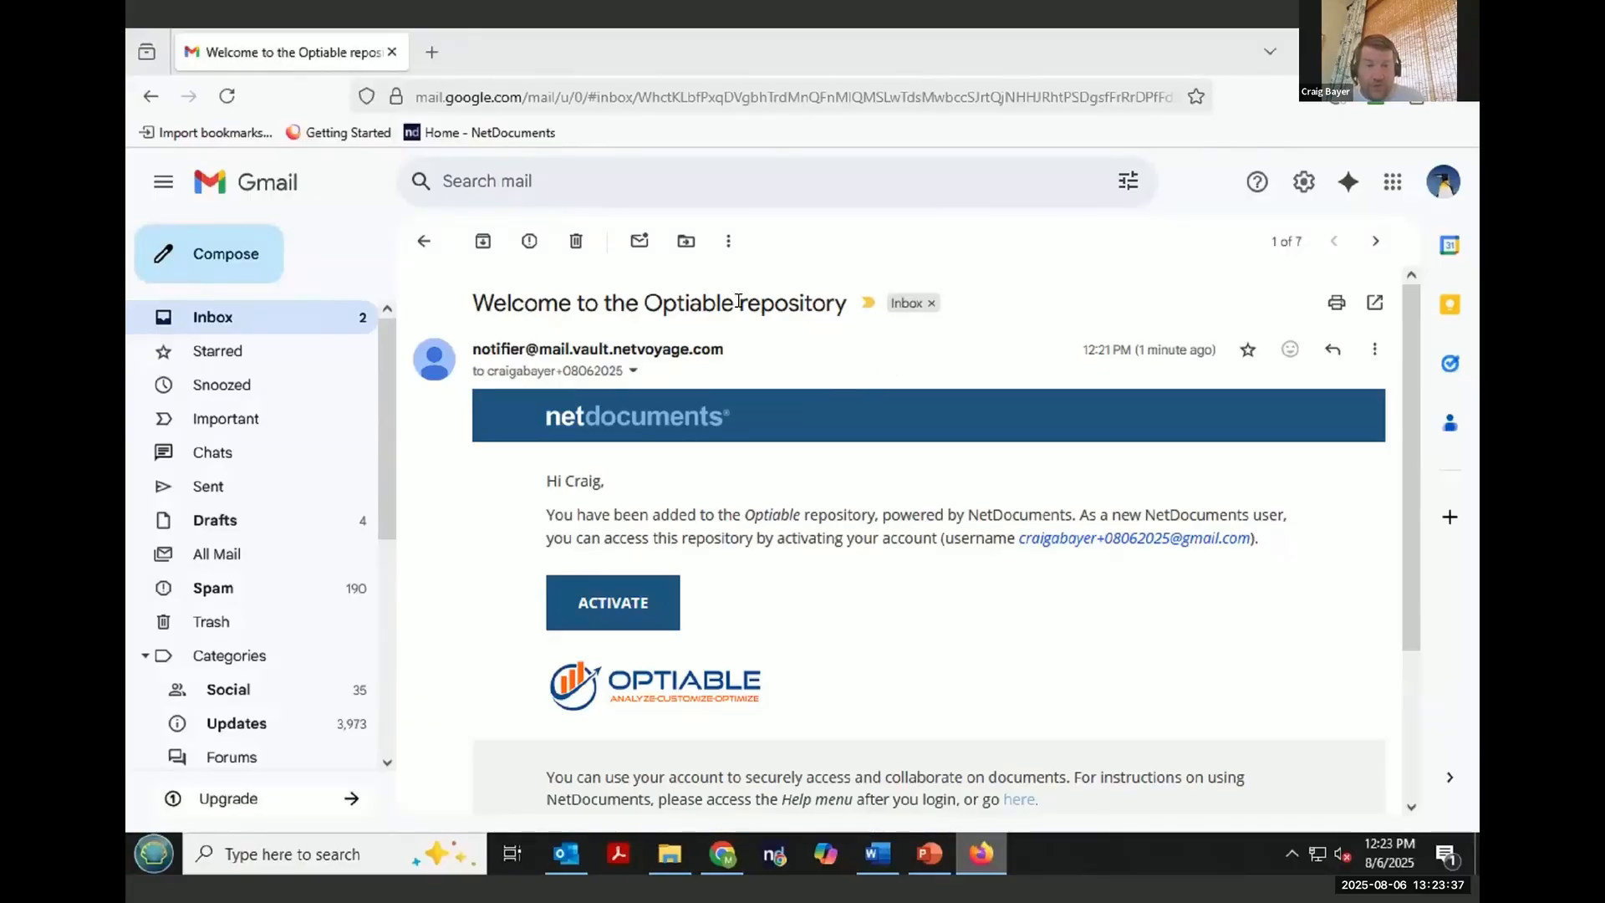
- Highlight the repository name in the email's subject, body text and logo
{"action": "left_click_drag", "start_coordinate": [739, 308], "coordinate": [662, 307]}
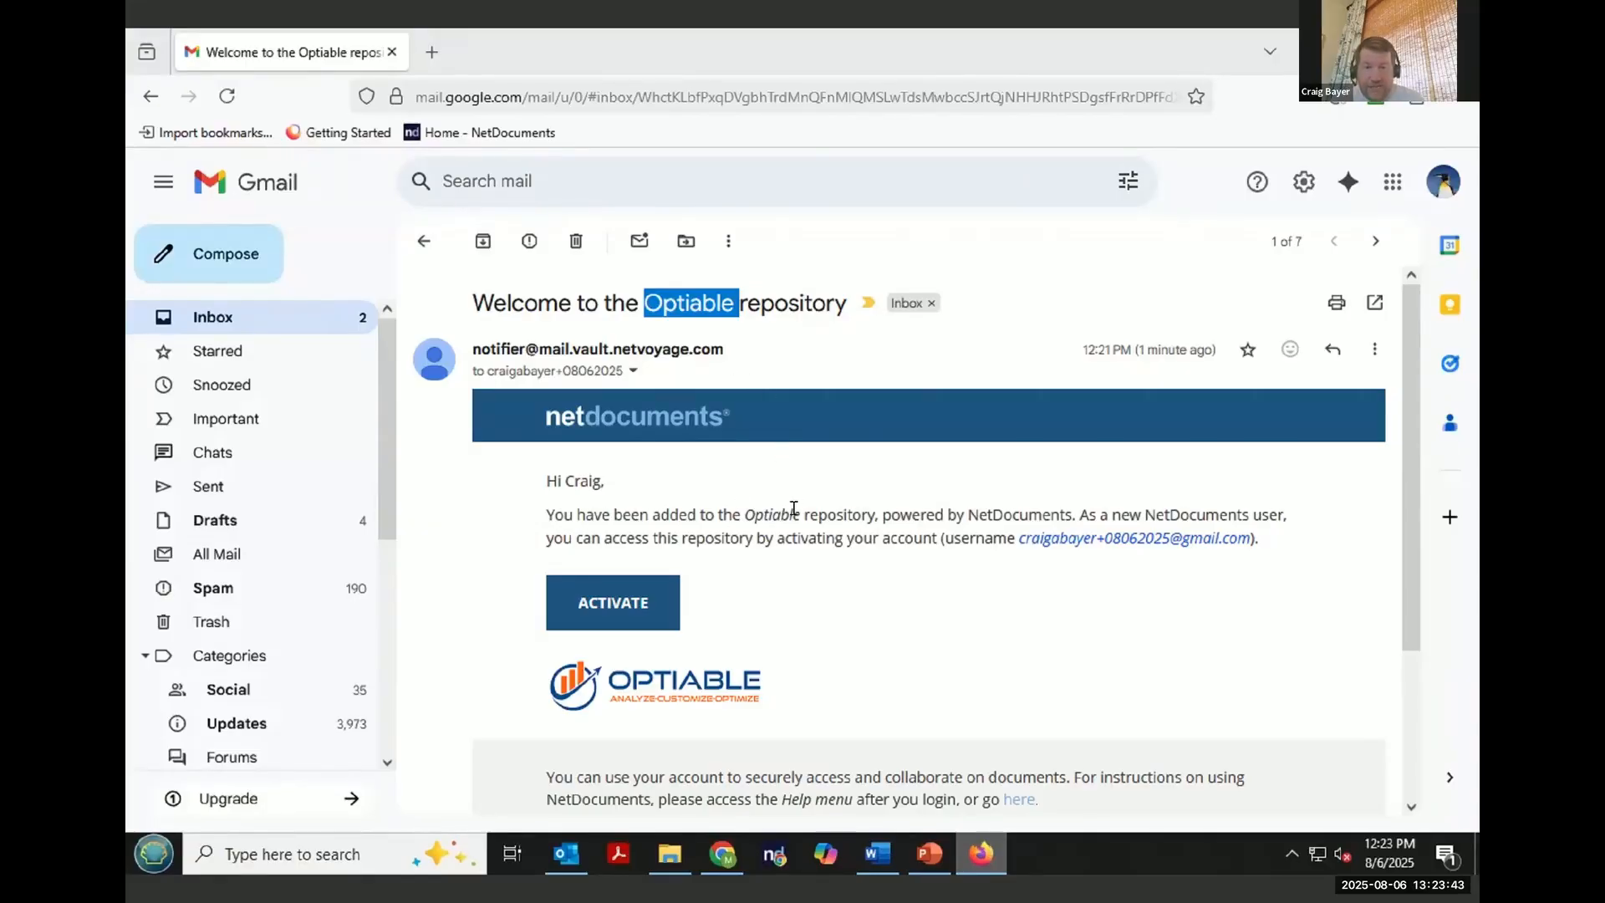
{"action": "left_click_drag", "start_coordinate": [801, 516], "coordinate": [752, 515]}
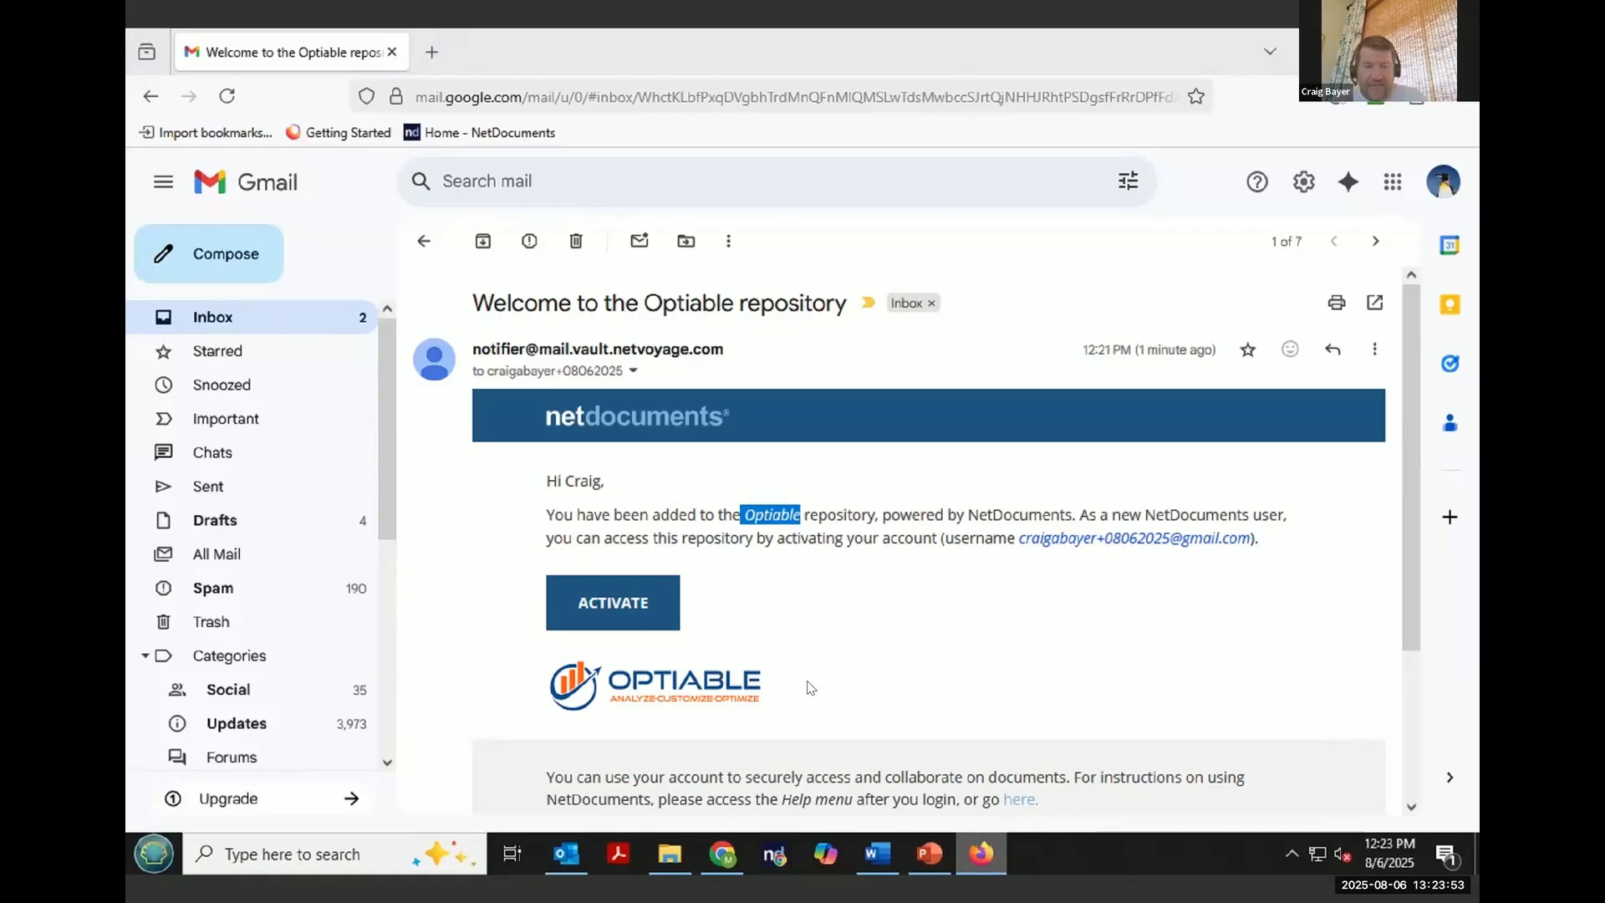
{"action": "double_click", "coordinate": [565, 685]}
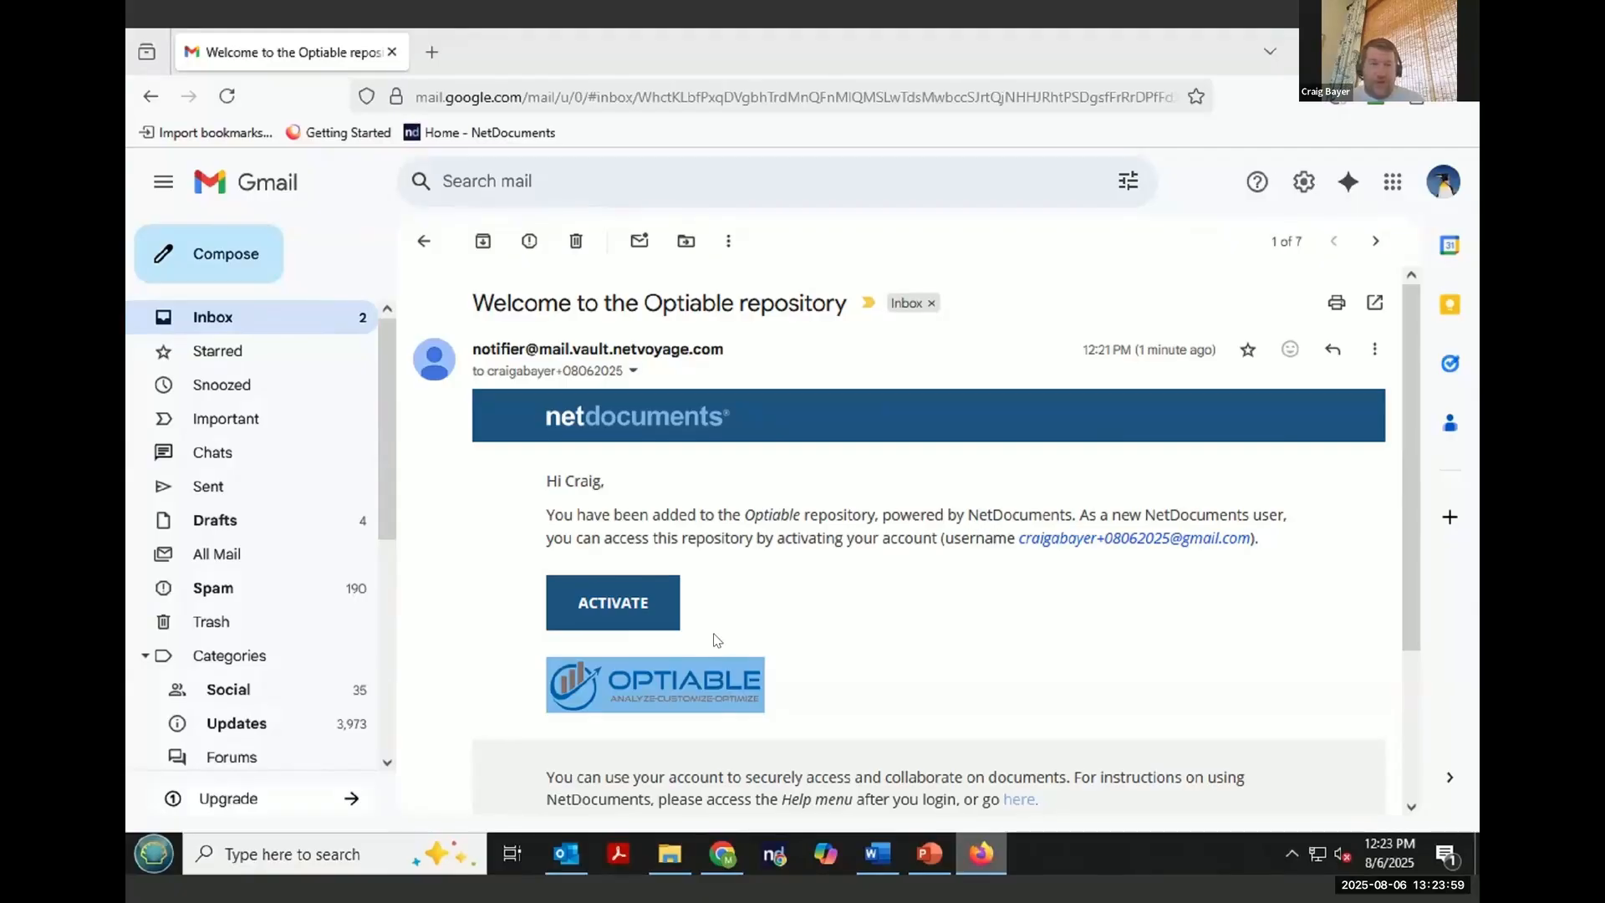
- Activate the external account by setting and confirming its password, then open the Massive Dynamic - Optiable Webinar CollabSpace
{"action": "left_click", "coordinate": [634, 605]}
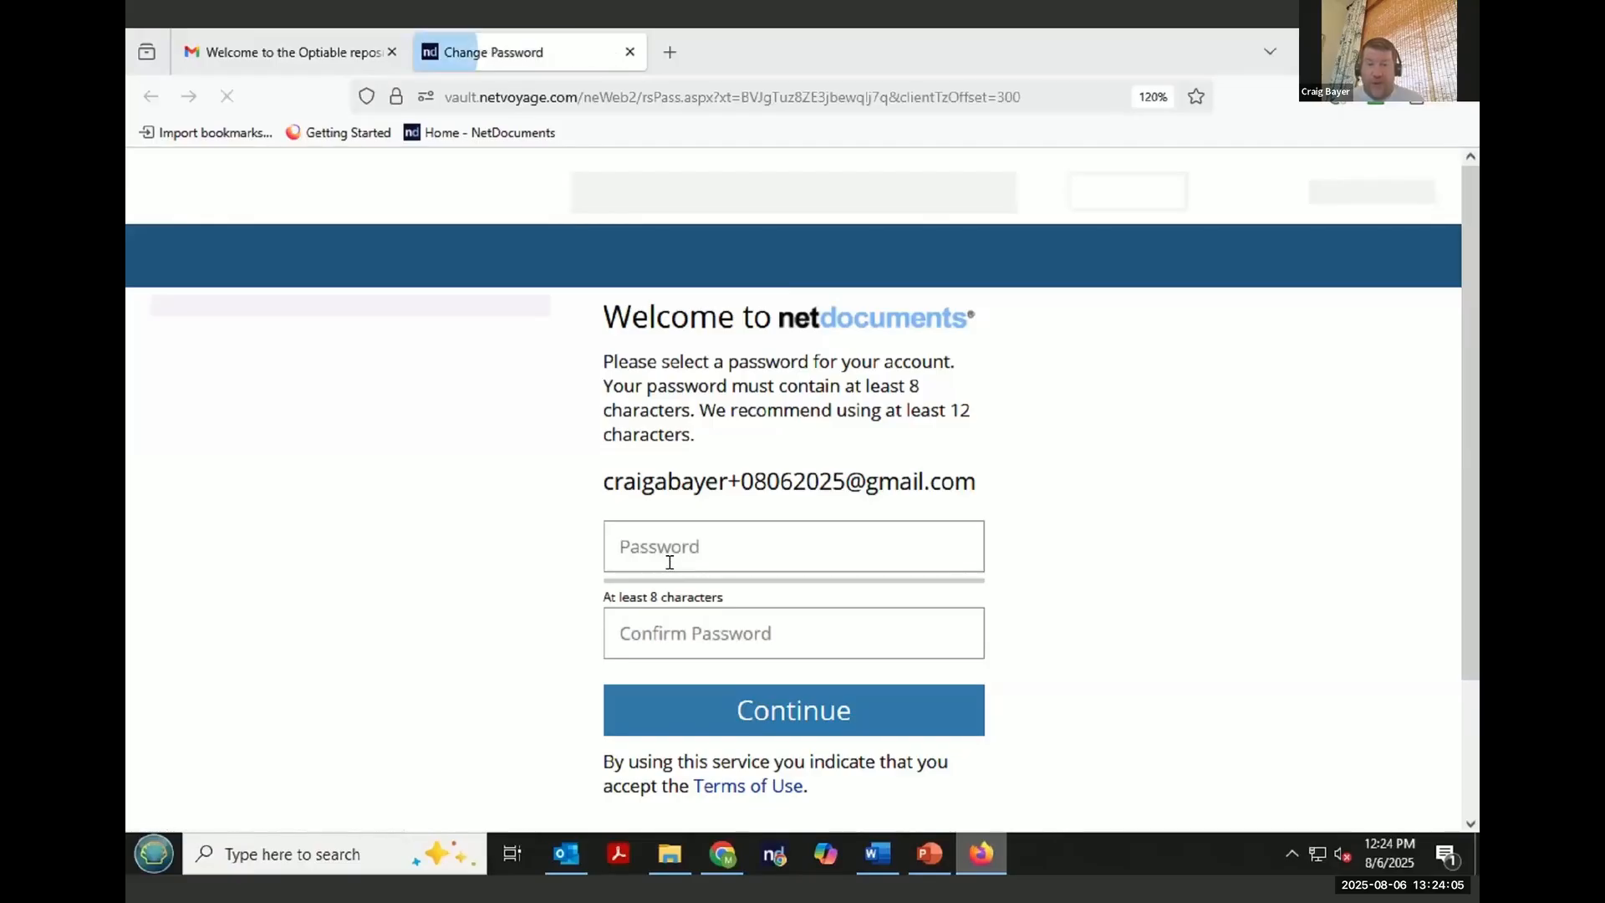
{"action": "left_click", "coordinate": [674, 532]}
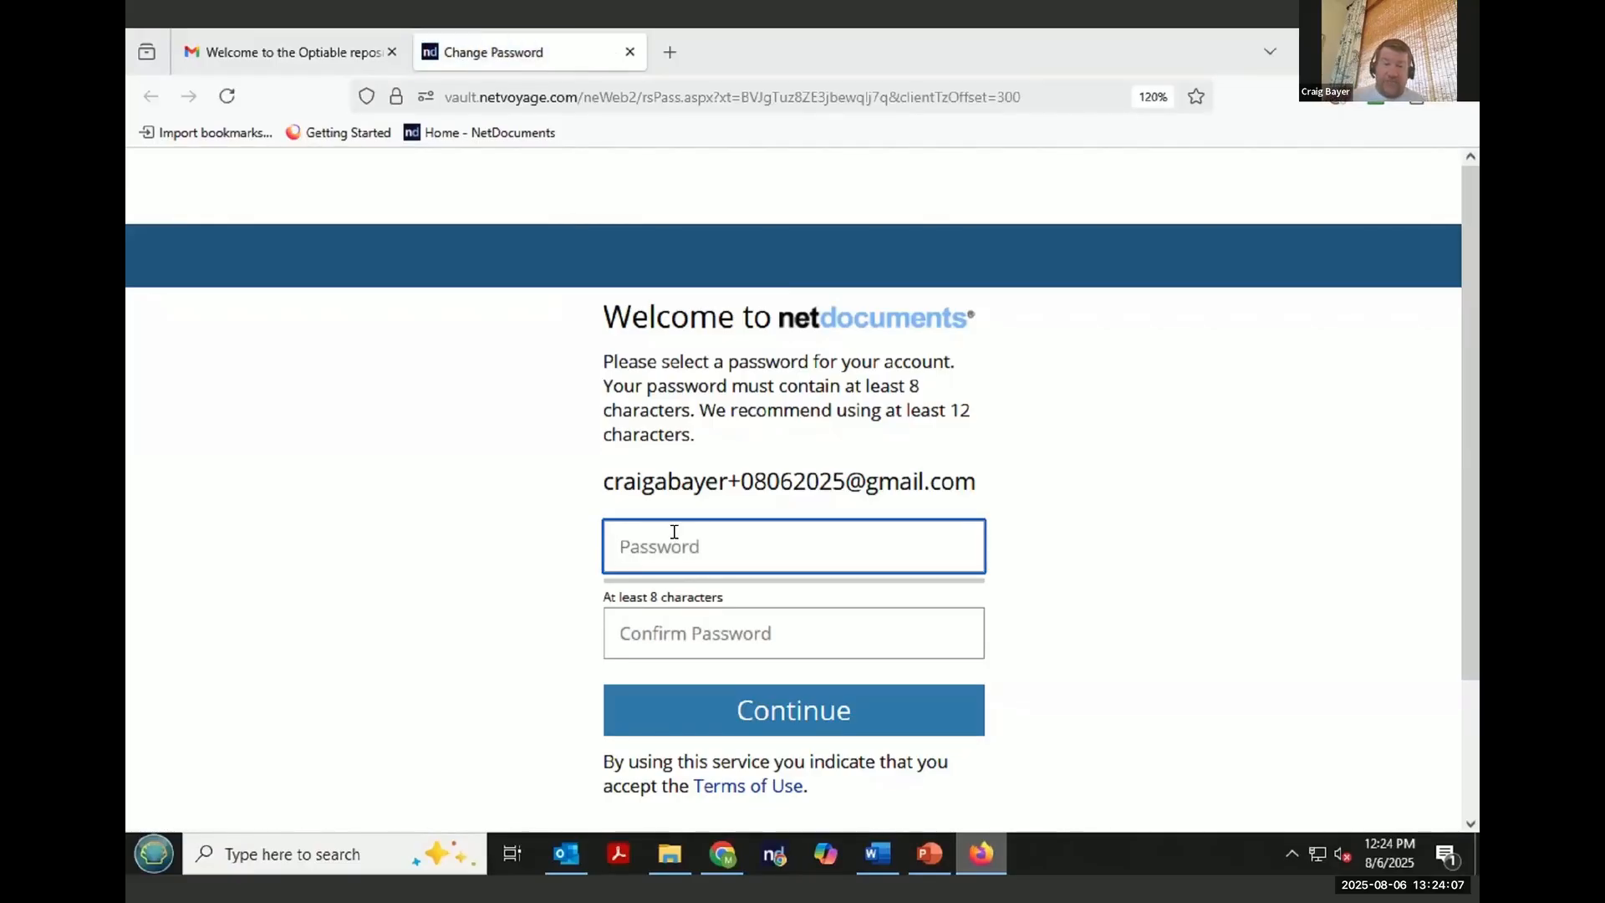
{"action": "type", "text": "•••"}
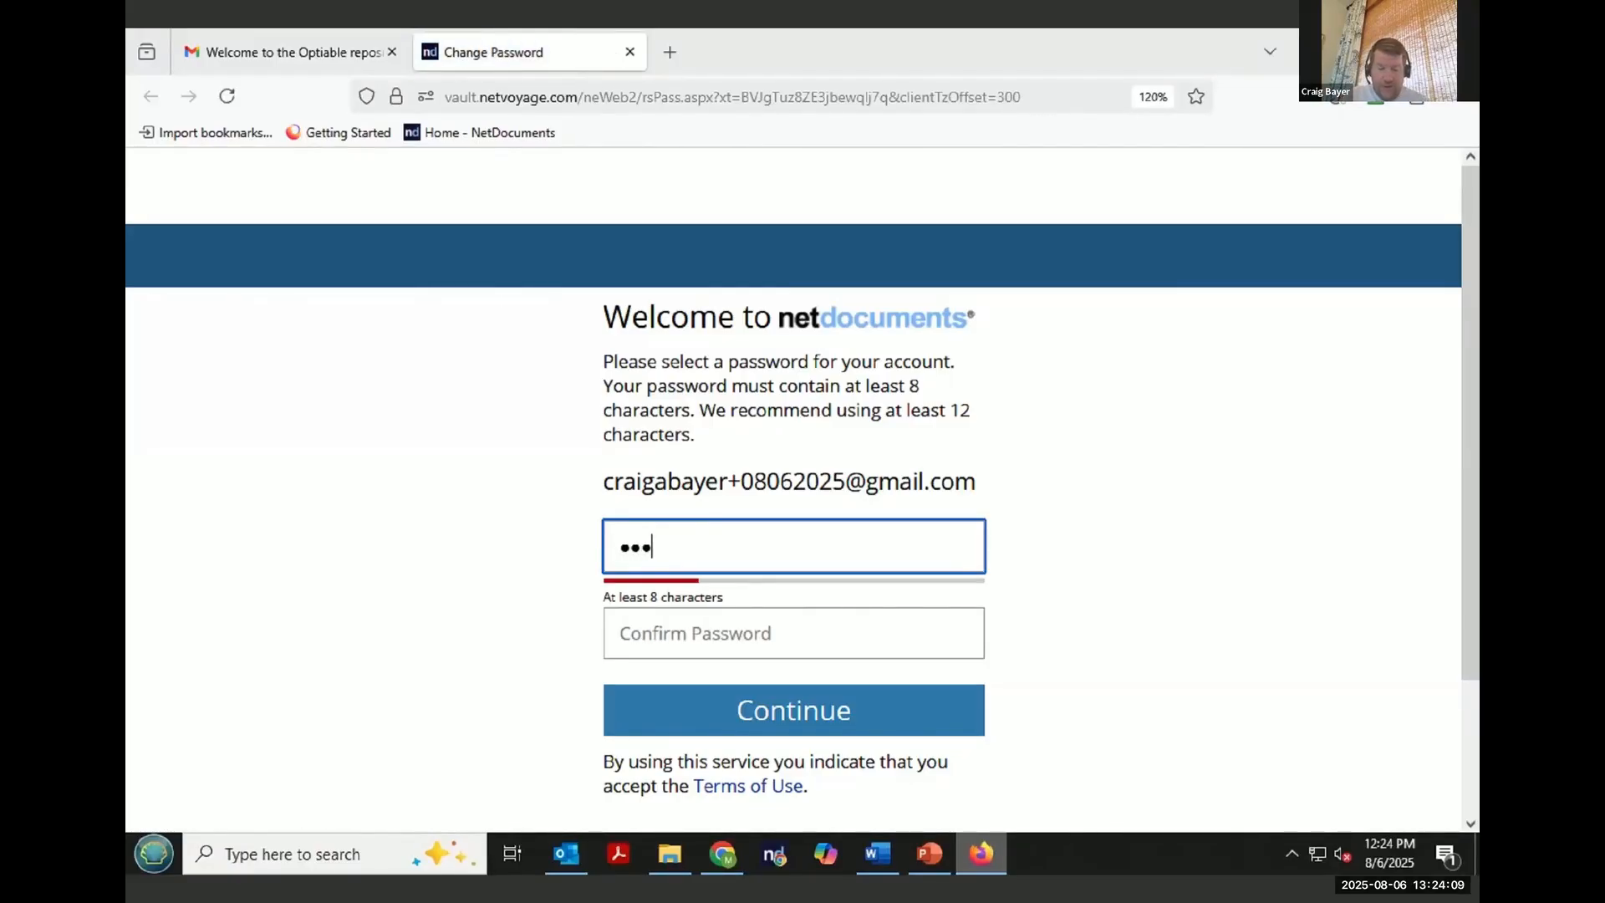
{"action": "type", "text": "••••••"}
{"action": "key", "text": "Tab"}
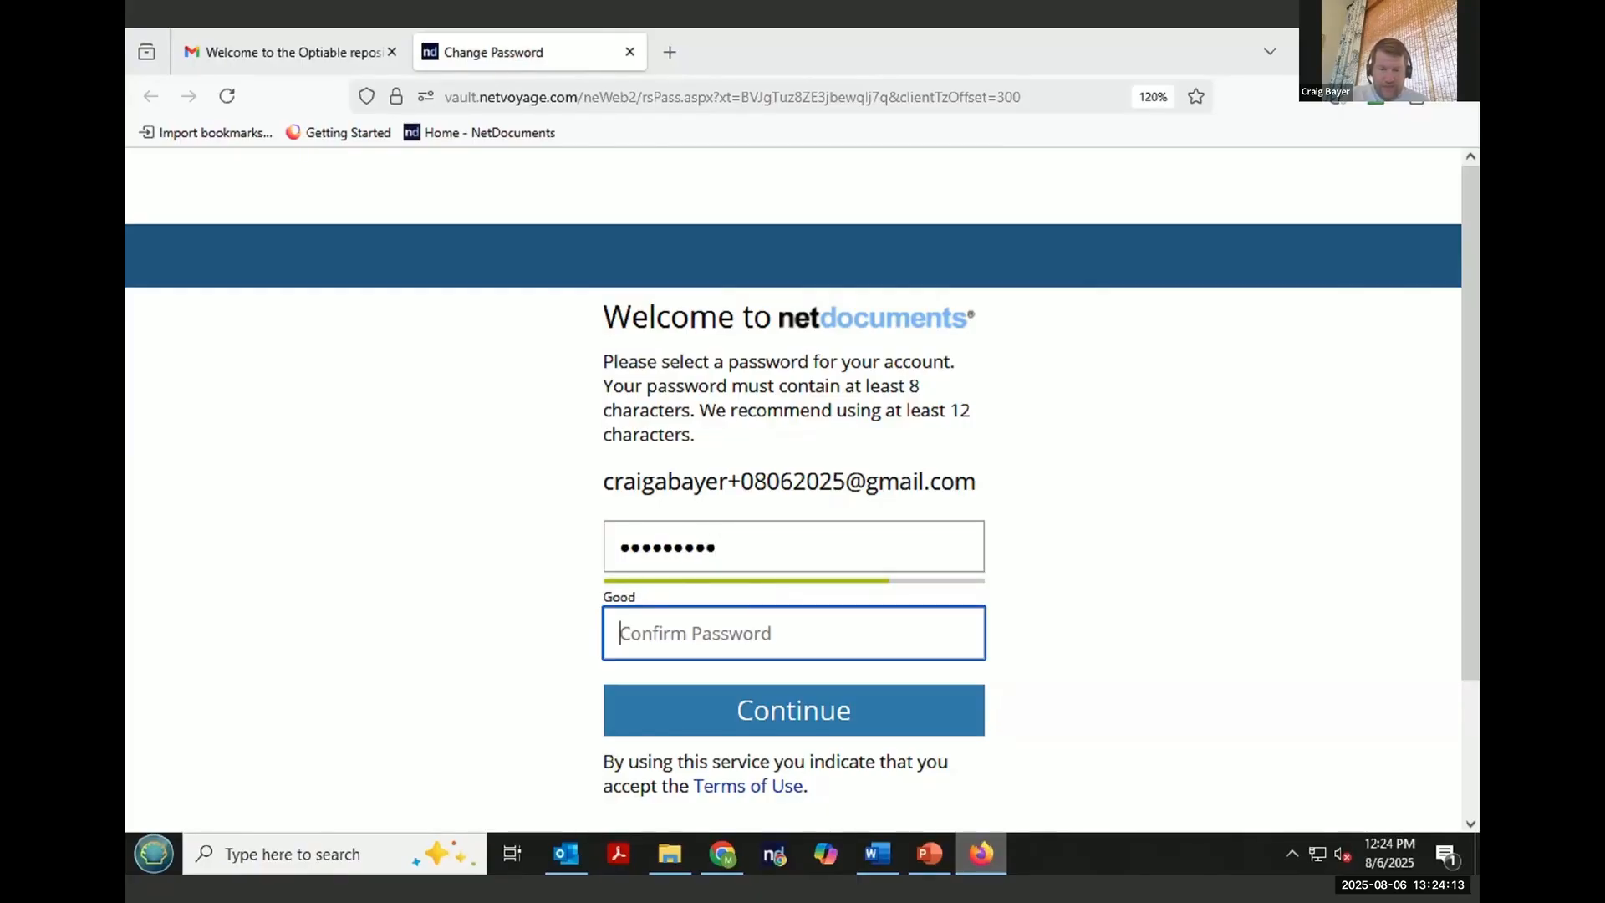
{"action": "type", "text": "••••••••"}
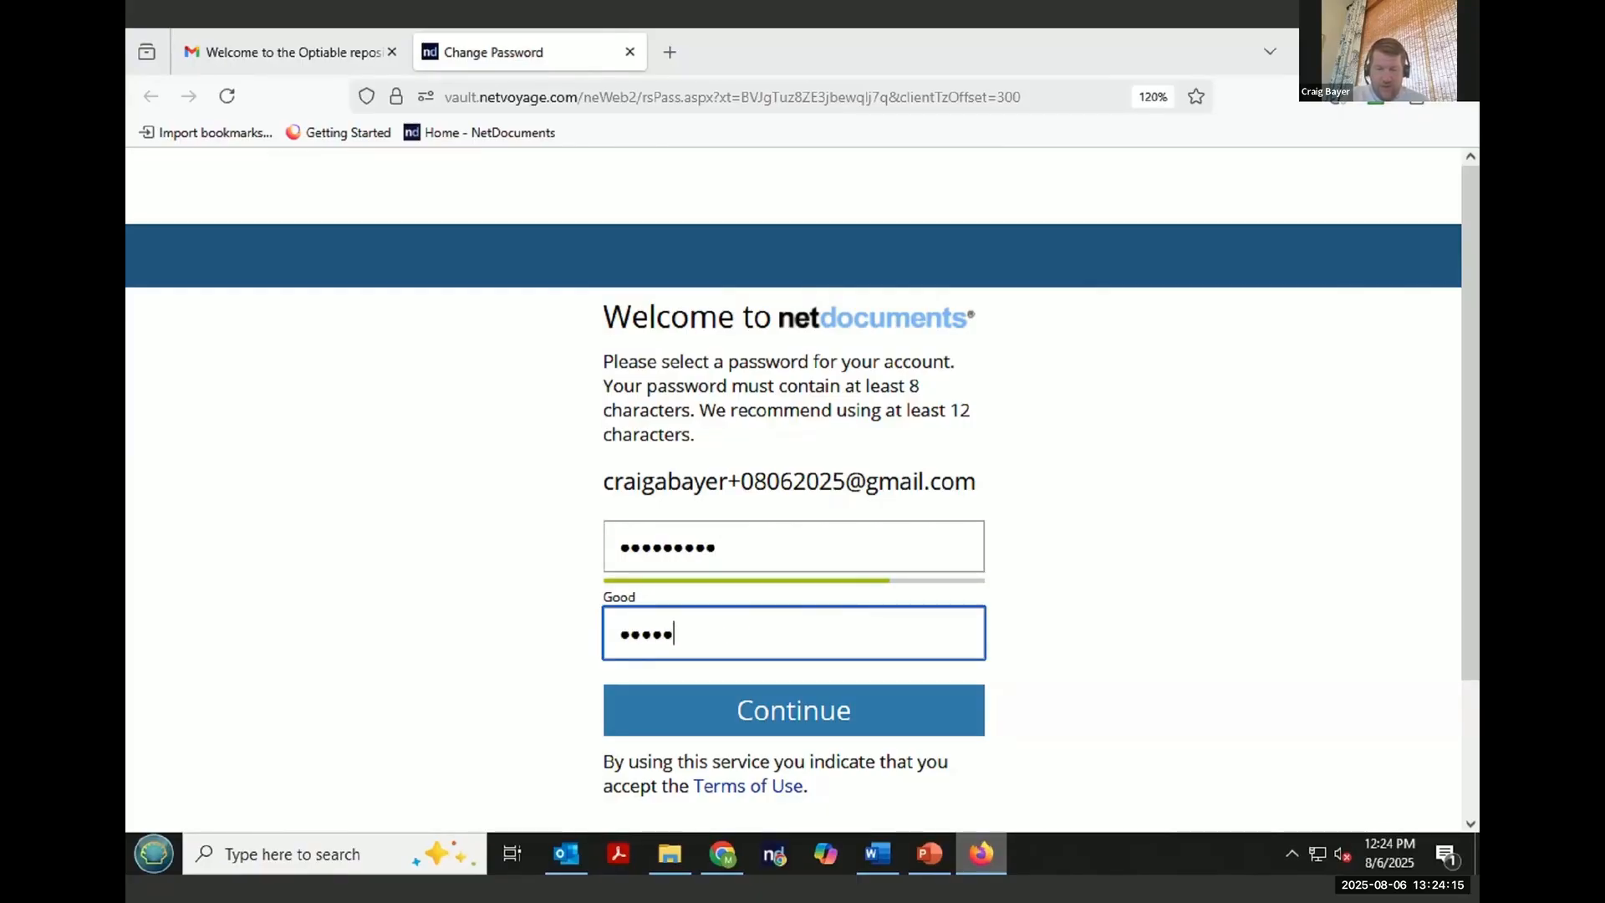
{"action": "type", "text": "•"}
{"action": "left_click", "coordinate": [824, 724]}
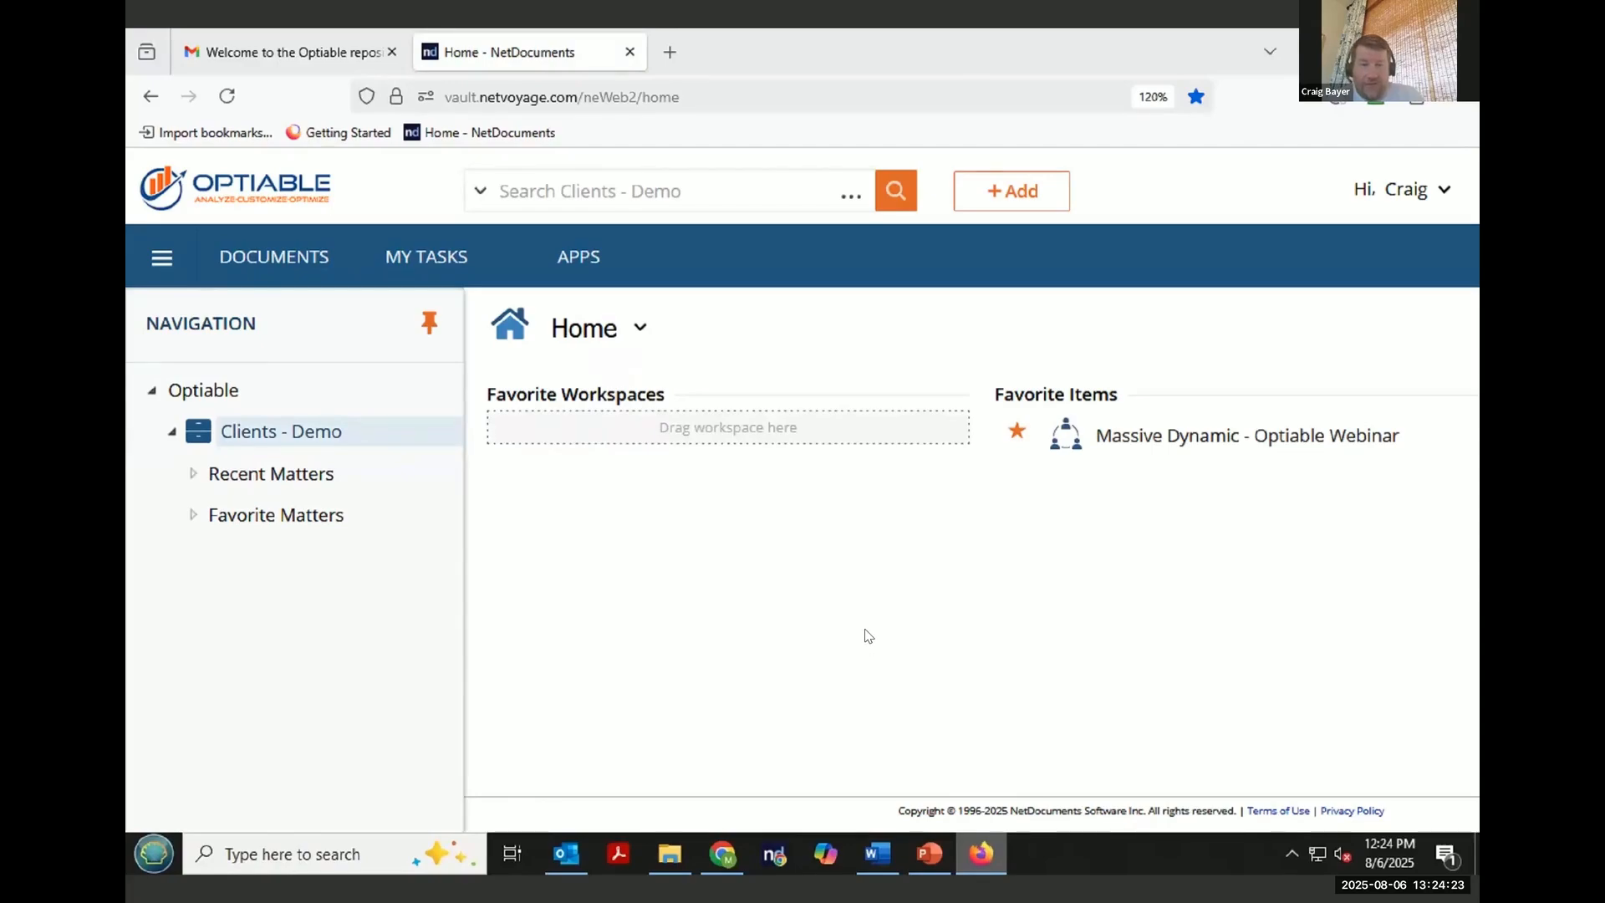
{"action": "left_click", "coordinate": [1164, 438]}
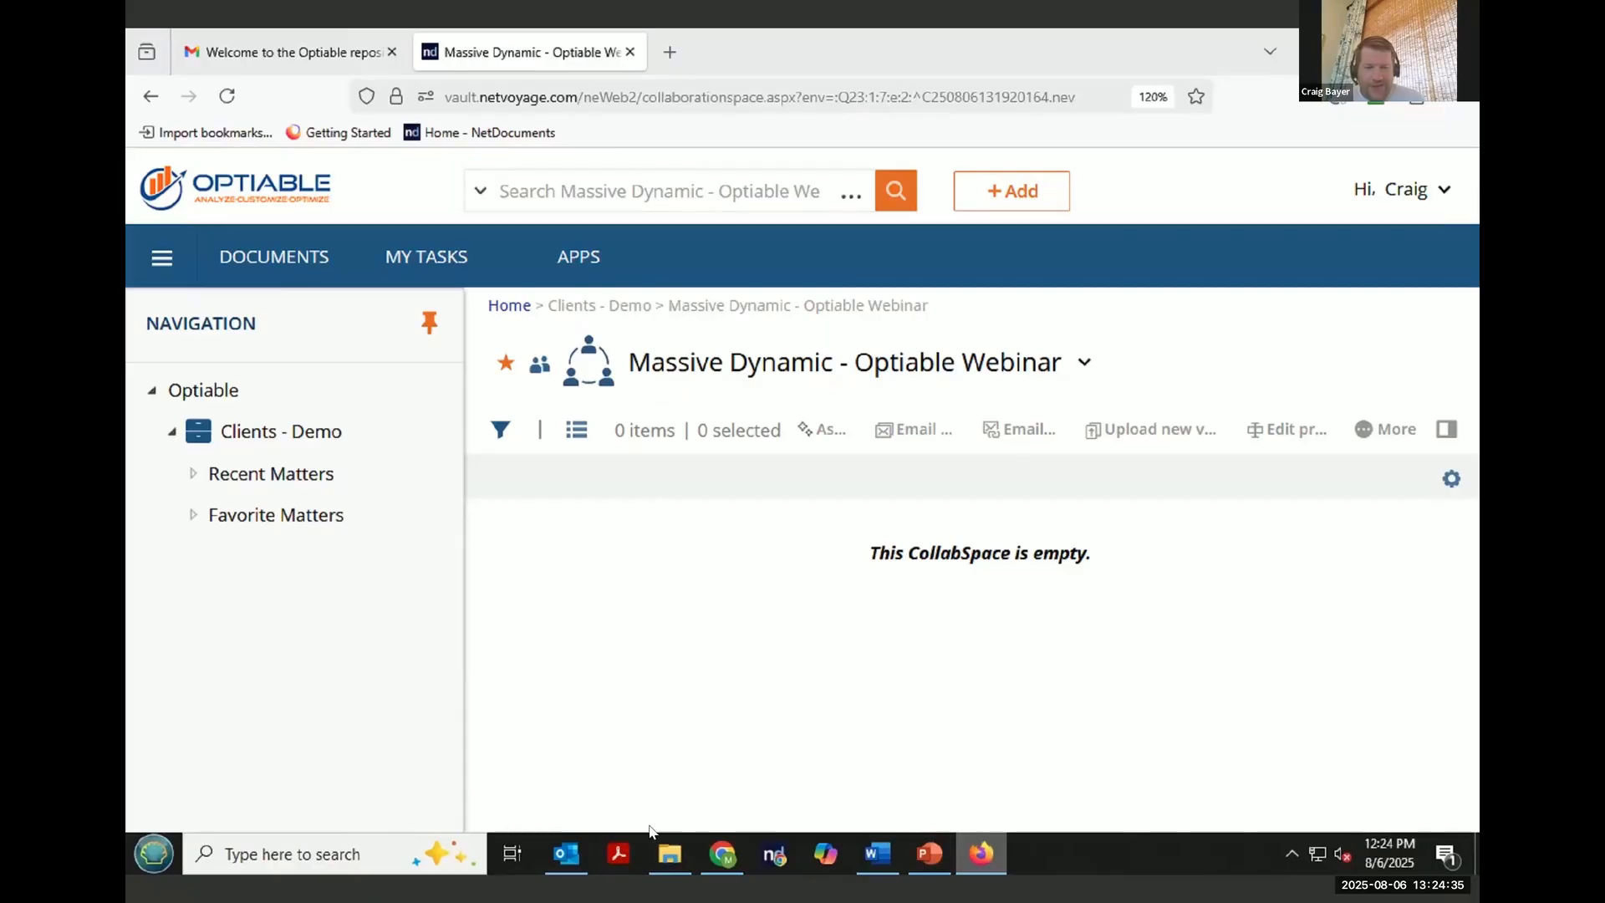
- Switch back to Chrome and open the Admin console from the user menu
{"action": "left_click", "coordinate": [727, 858]}
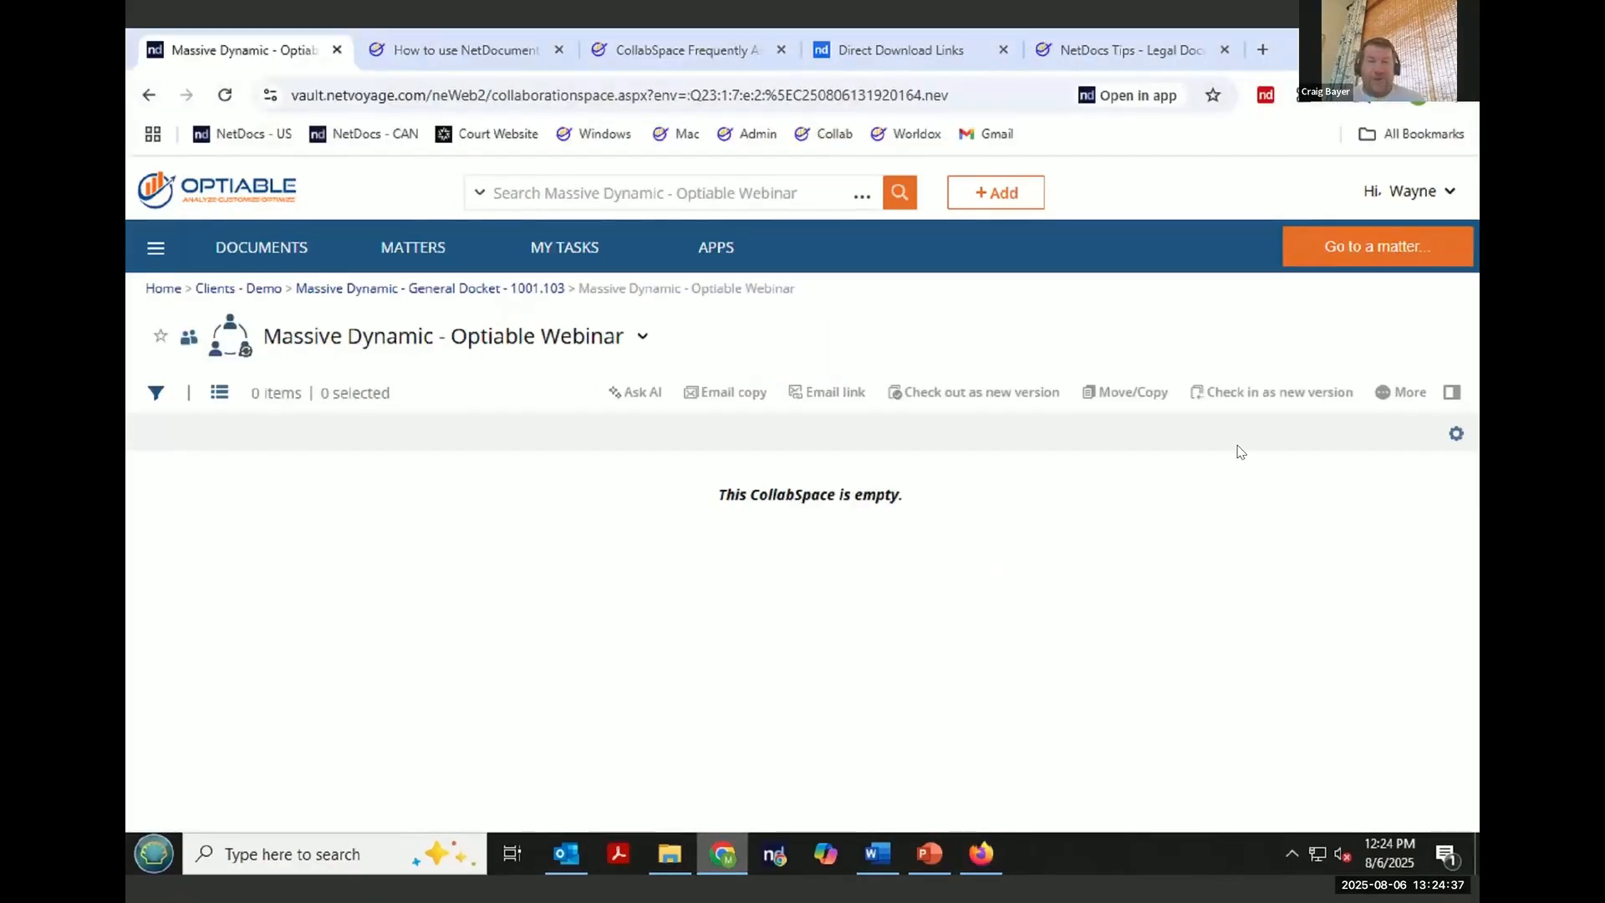
{"action": "left_click", "coordinate": [1418, 193]}
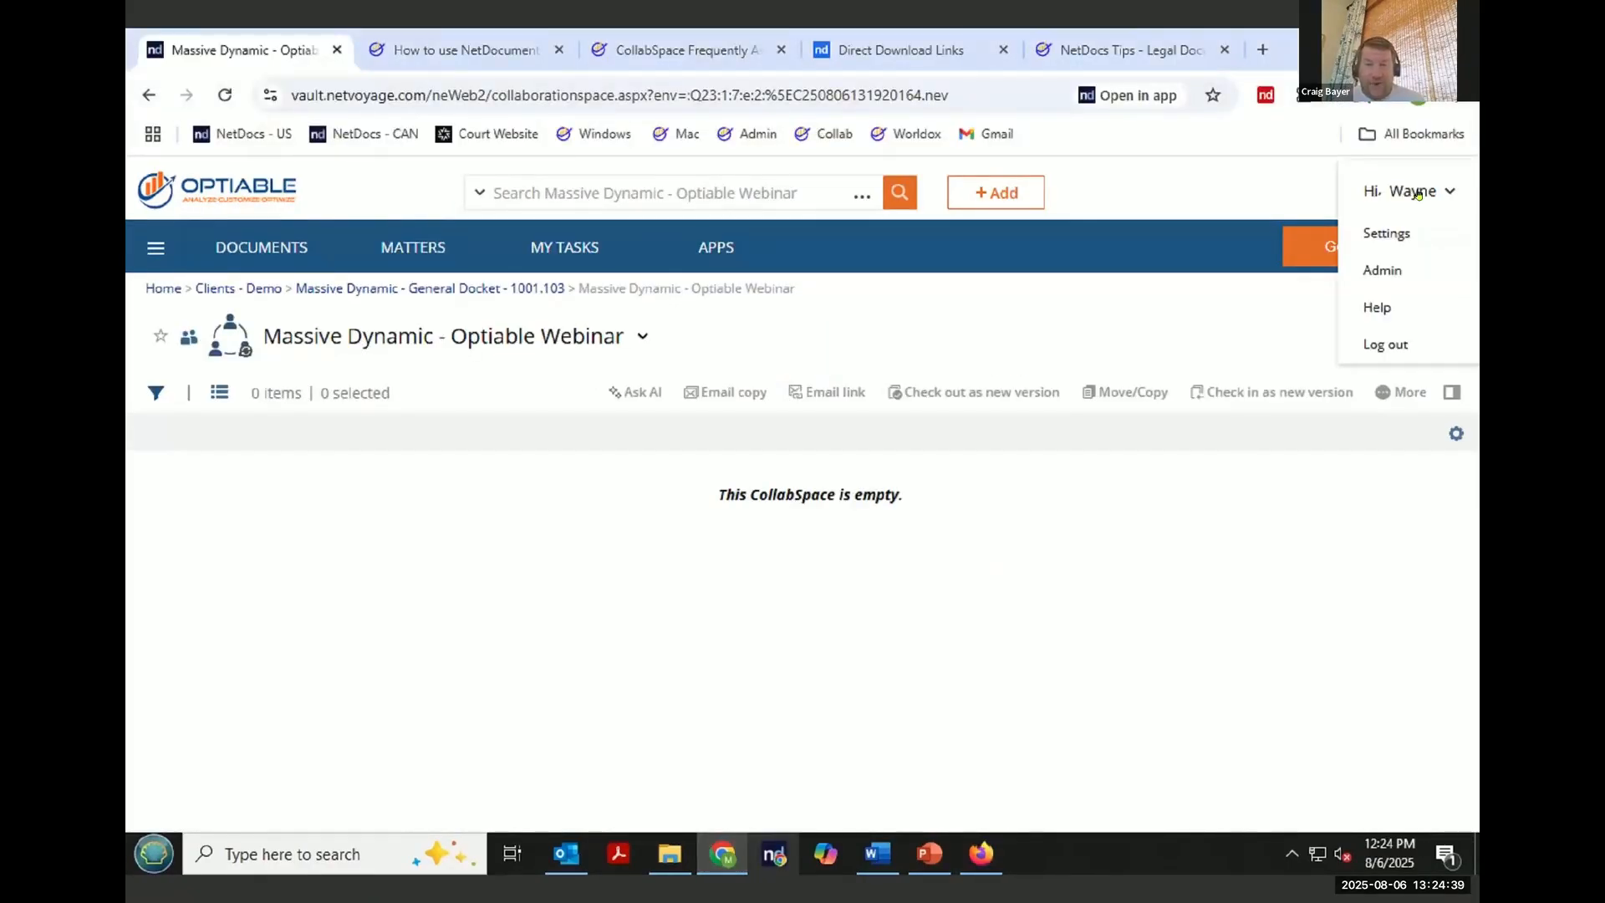
{"action": "left_click", "coordinate": [1406, 270]}
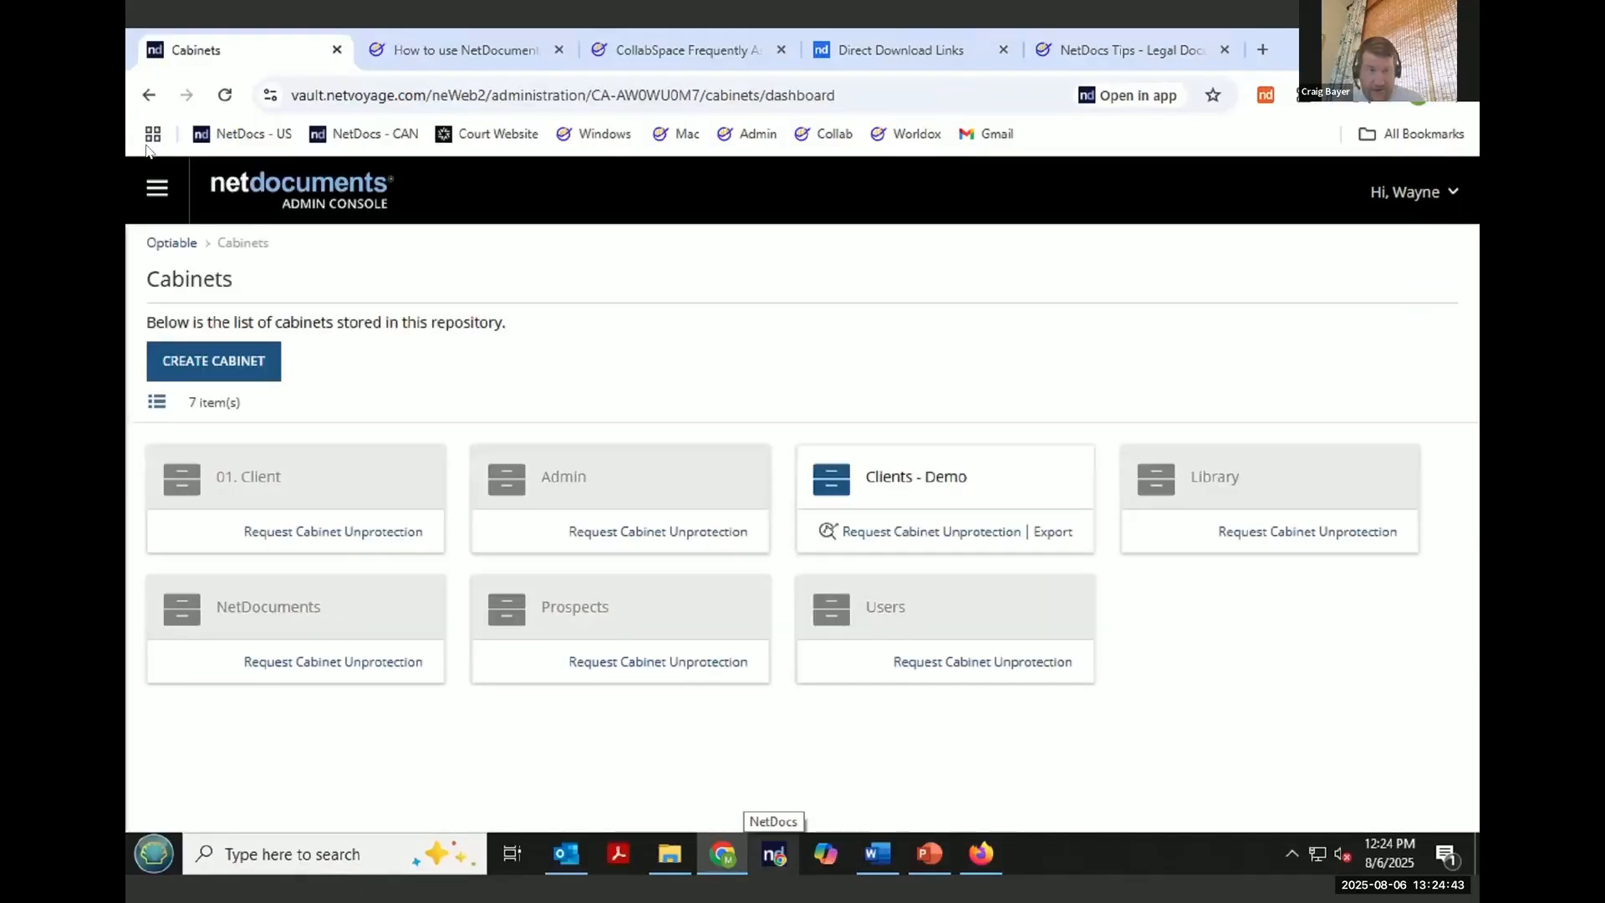
- Open the Multi-Factor Authentication settings under Security Center's Advanced Authentication
{"action": "left_click", "coordinate": [154, 189]}
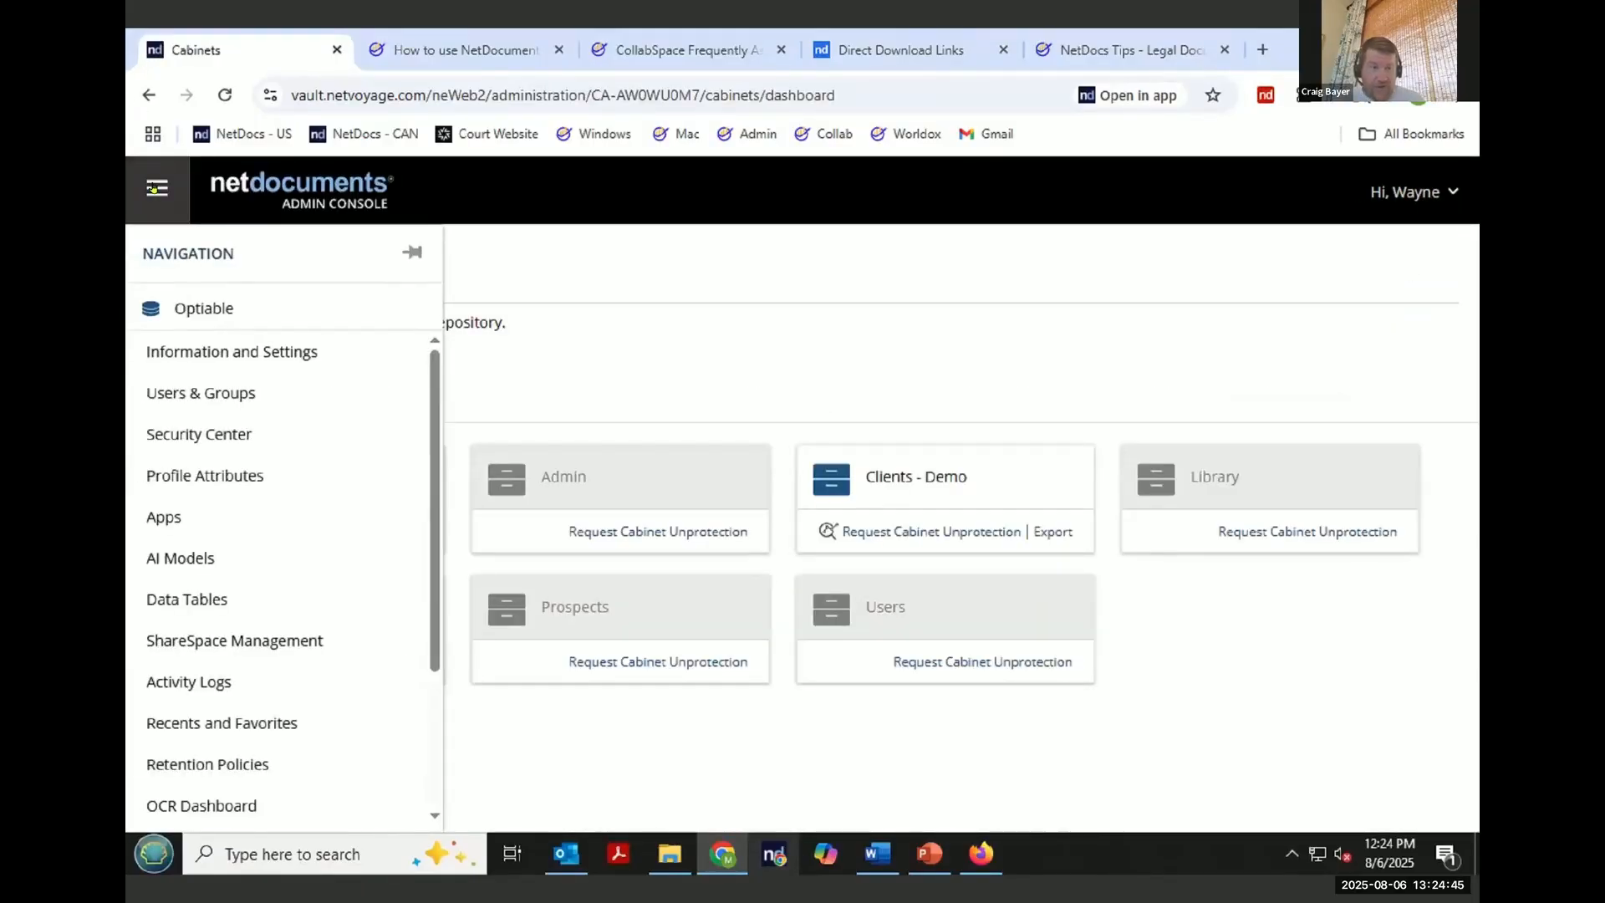
{"action": "left_click", "coordinate": [219, 434]}
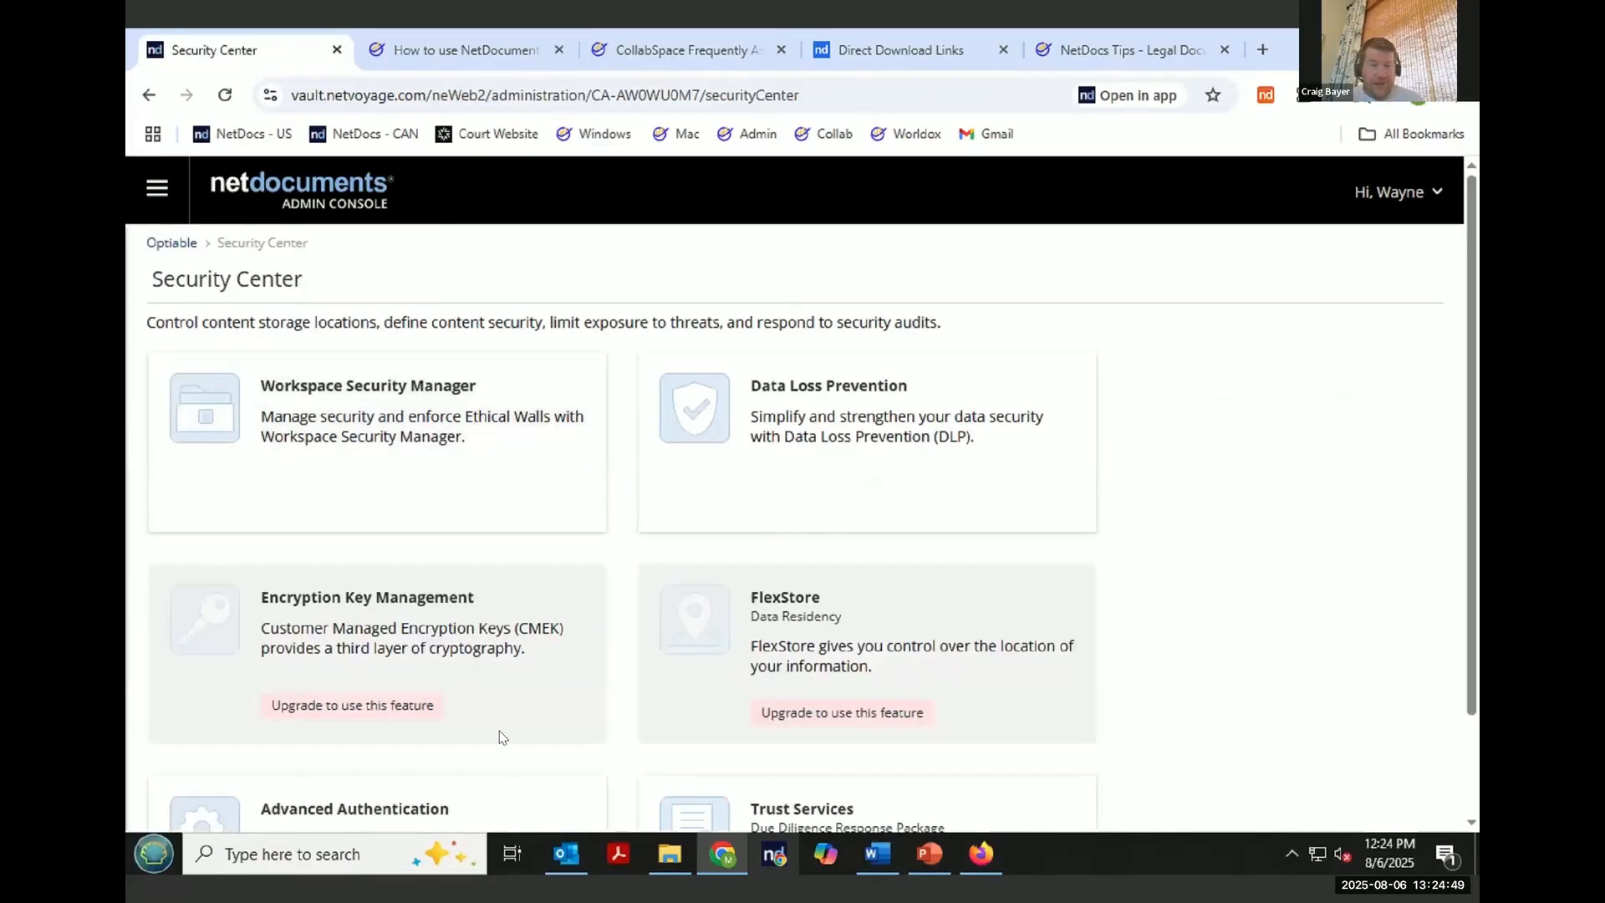
{"action": "left_click", "coordinate": [374, 817]}
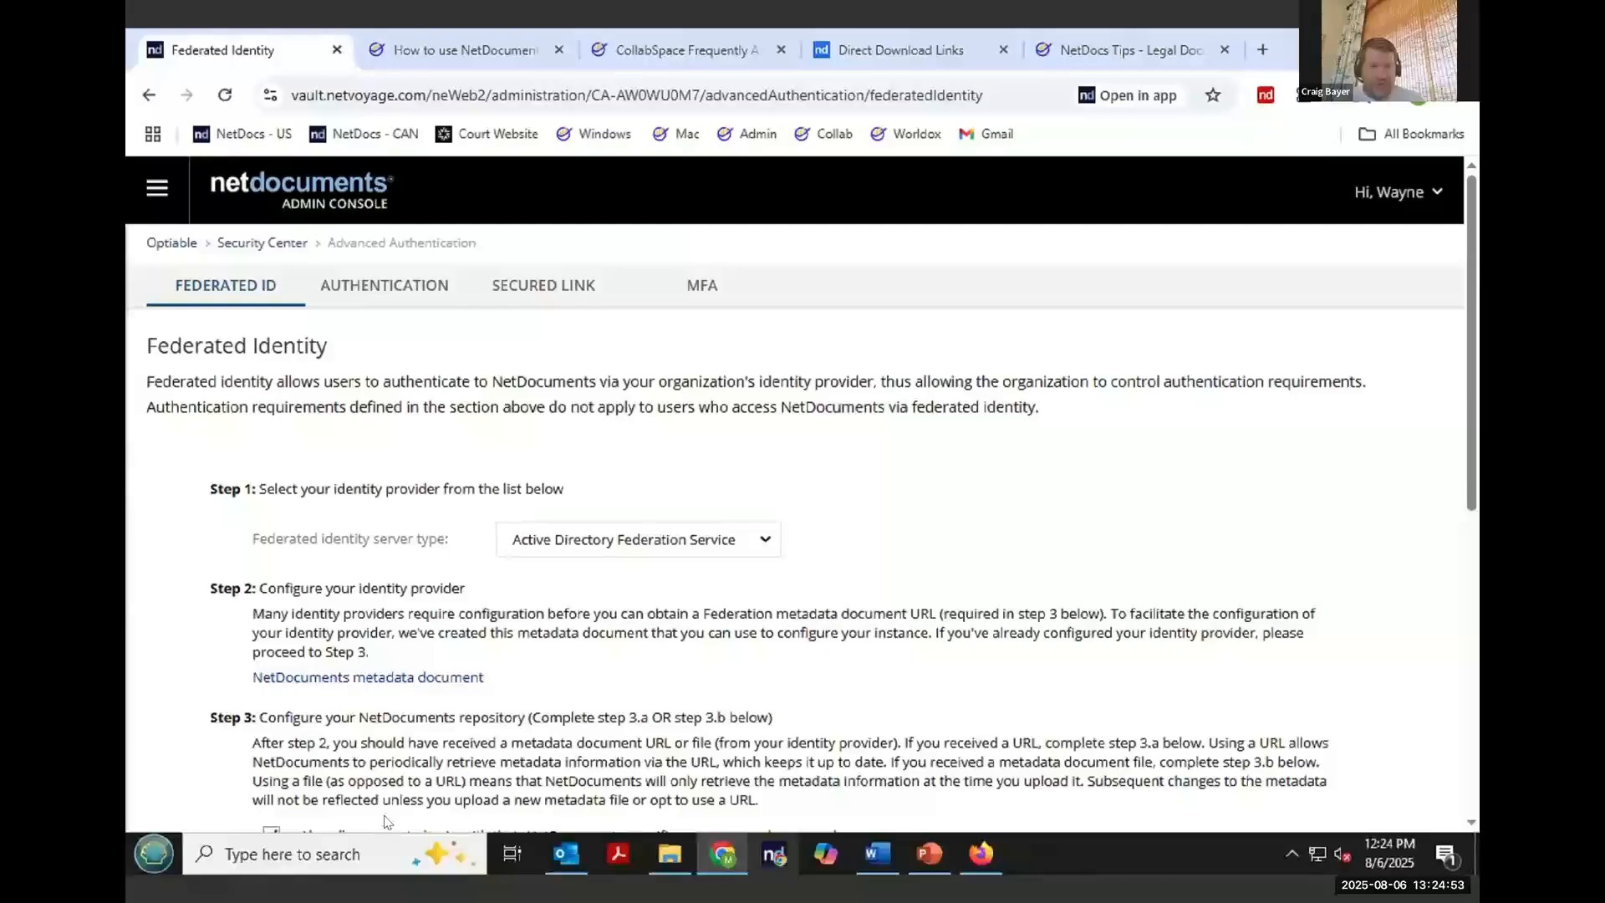
{"action": "left_click", "coordinate": [698, 292]}
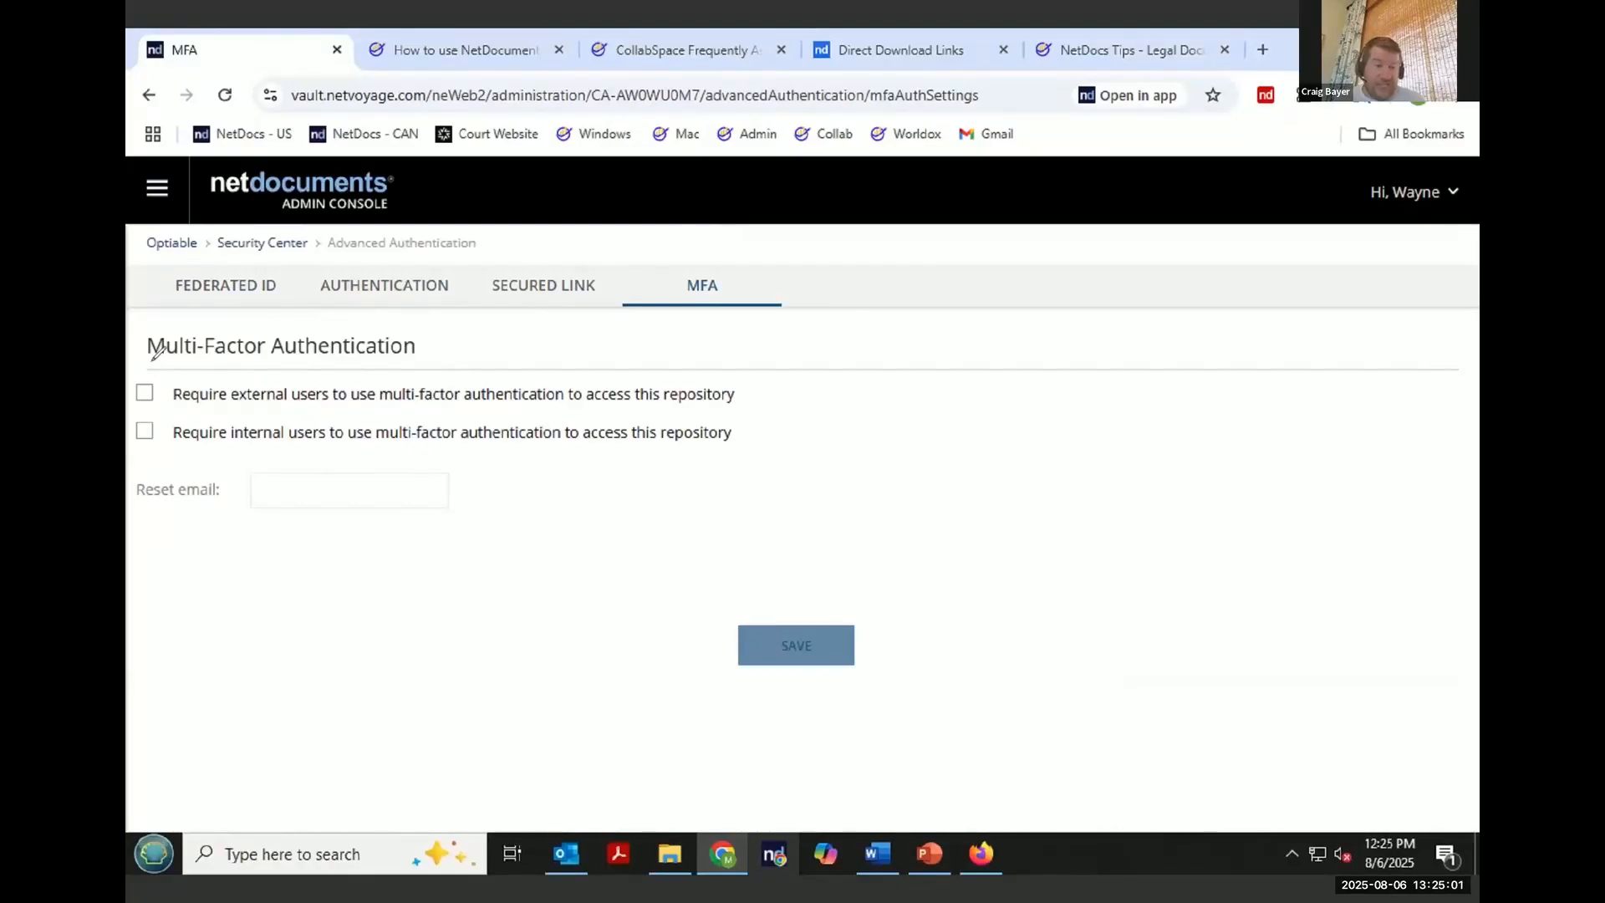
{"action": "mouse_move", "coordinate": [152, 357]}
{"action": "left_mouse_down"}
{"action": "mouse_move", "coordinate": [677, 347]}
{"action": "mouse_move", "coordinate": [765, 386]}
{"action": "mouse_move", "coordinate": [732, 404]}
{"action": "mouse_move", "coordinate": [545, 411]}
{"action": "mouse_move", "coordinate": [144, 407]}
{"action": "mouse_move", "coordinate": [129, 387]}
{"action": "mouse_move", "coordinate": [164, 359]}
{"action": "left_mouse_up"}
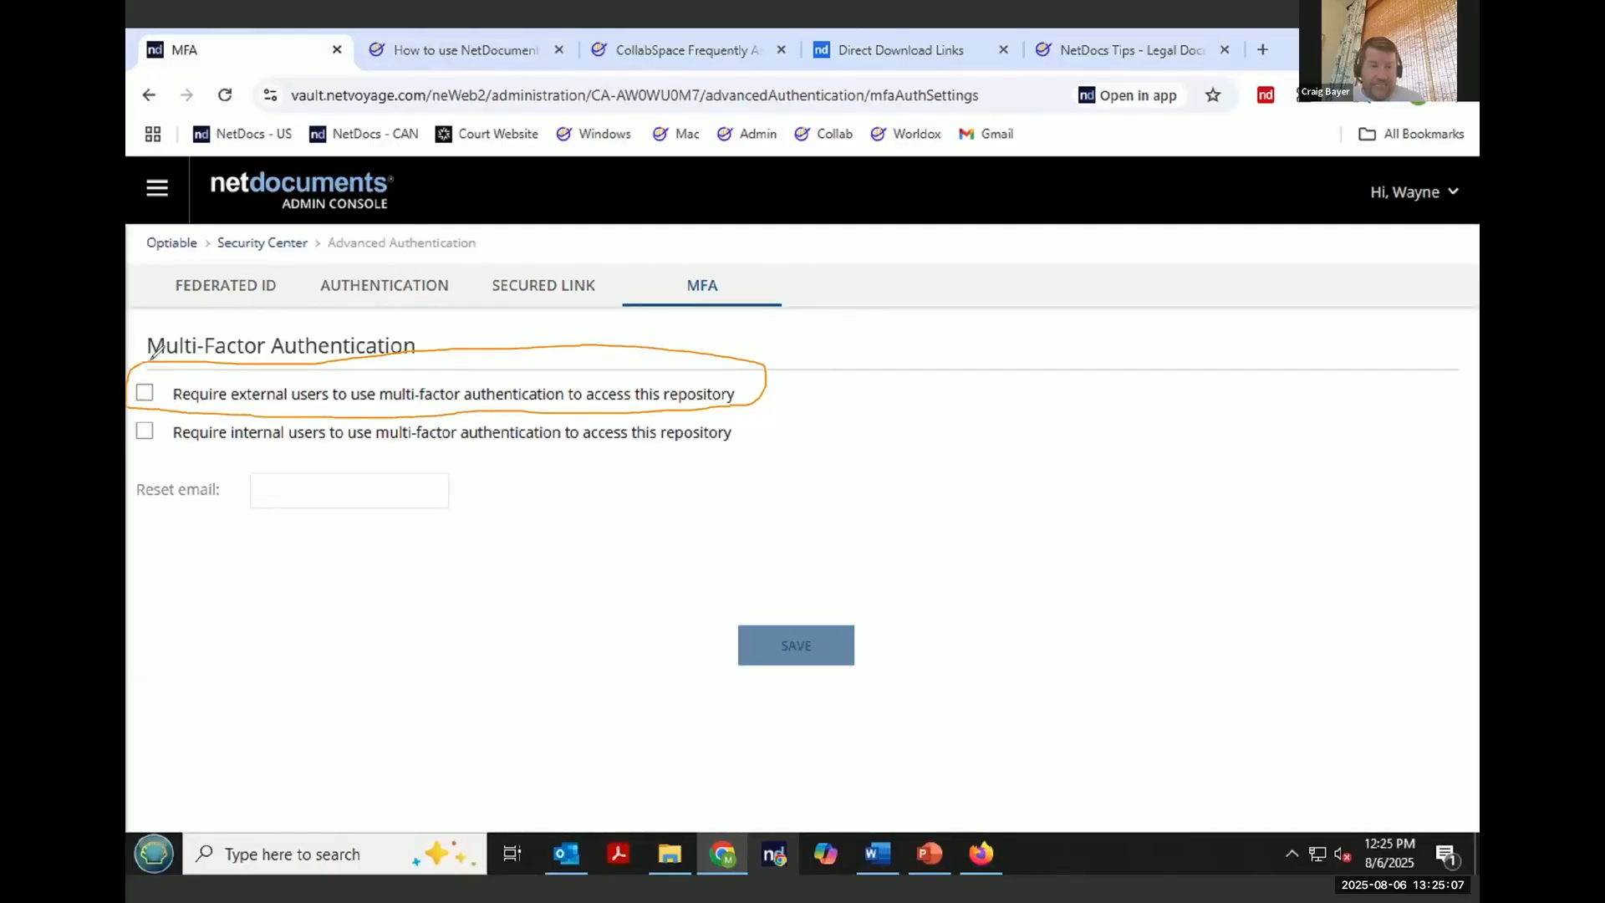
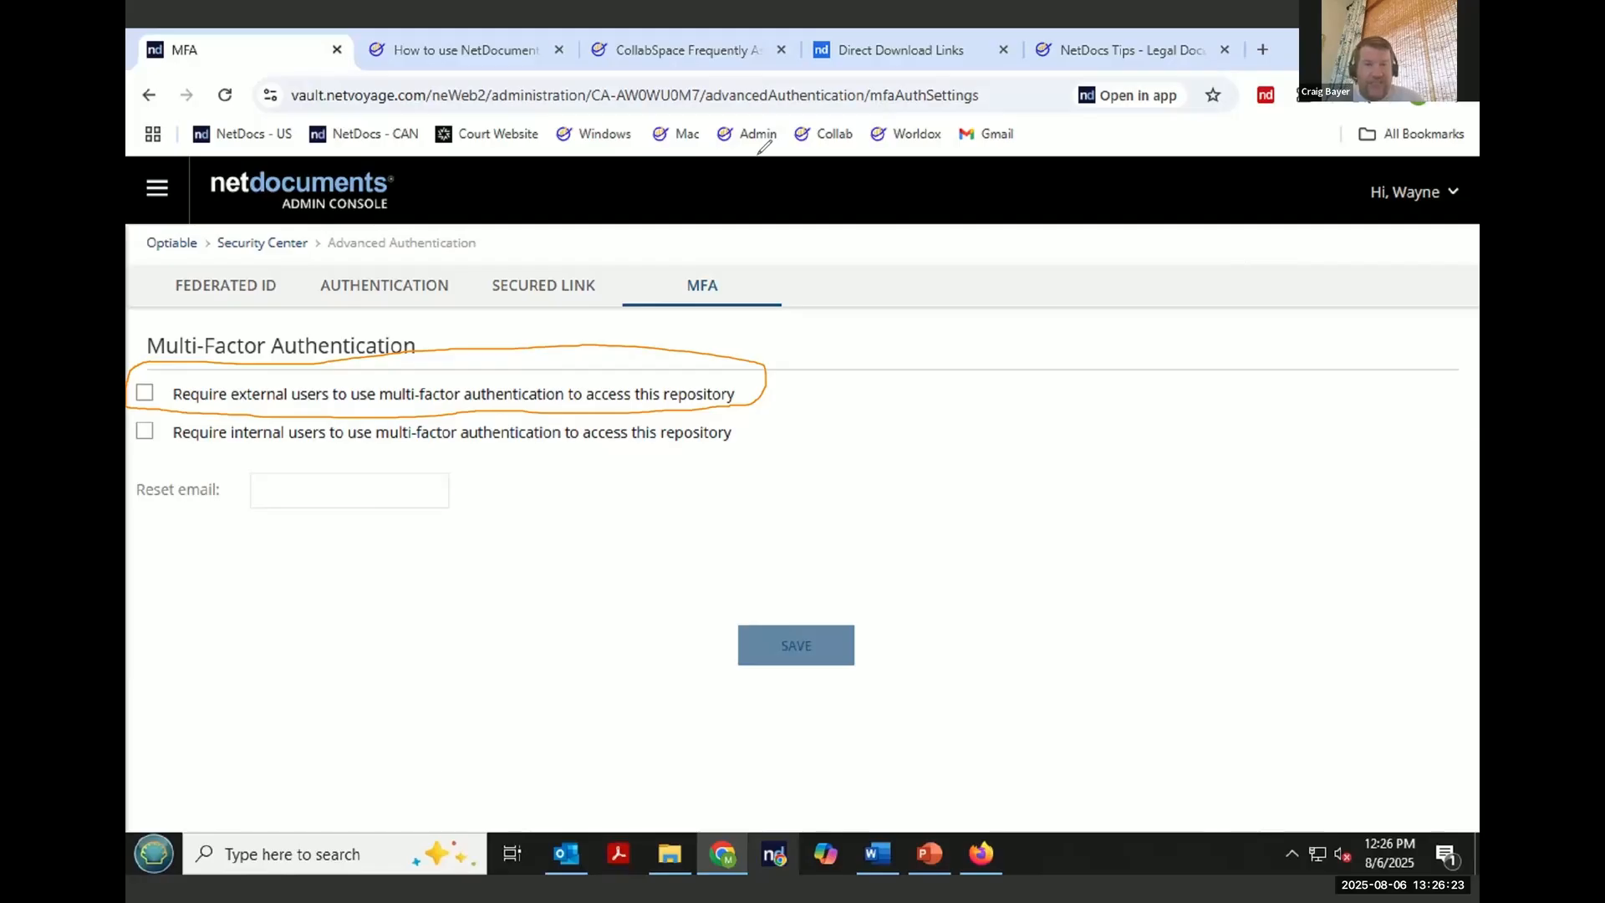
- Leave the Admin console and return to the NetDocuments home page
{"action": "left_click", "coordinate": [866, 228]}
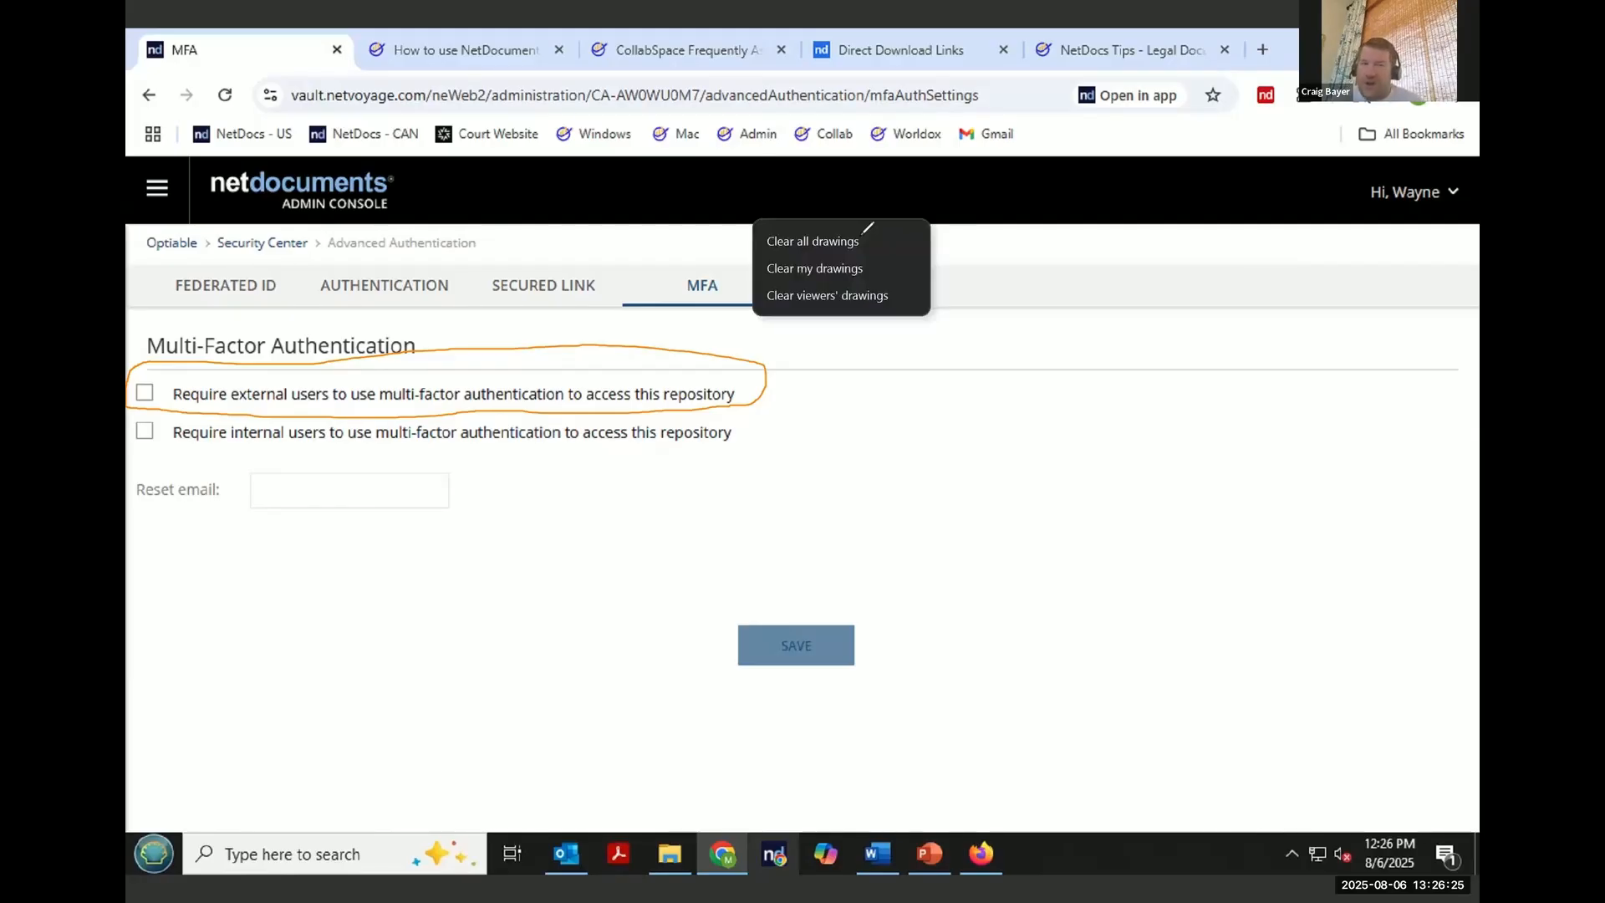
{"action": "left_click", "coordinate": [864, 234]}
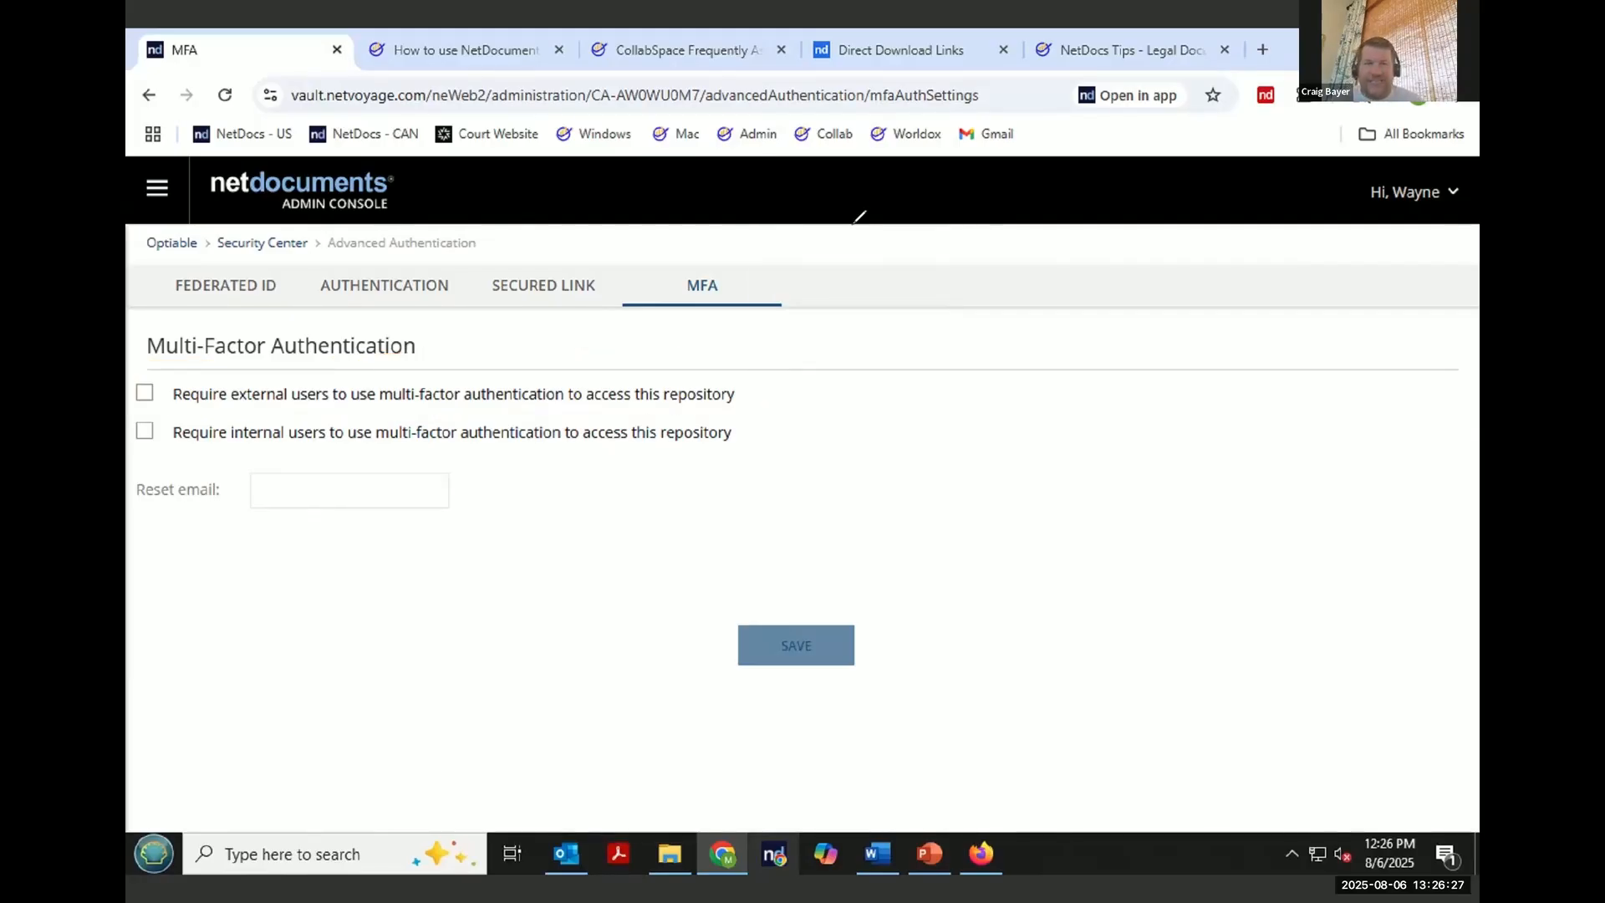
{"action": "left_click", "coordinate": [1454, 194]}
{"action": "left_click", "coordinate": [1393, 253]}
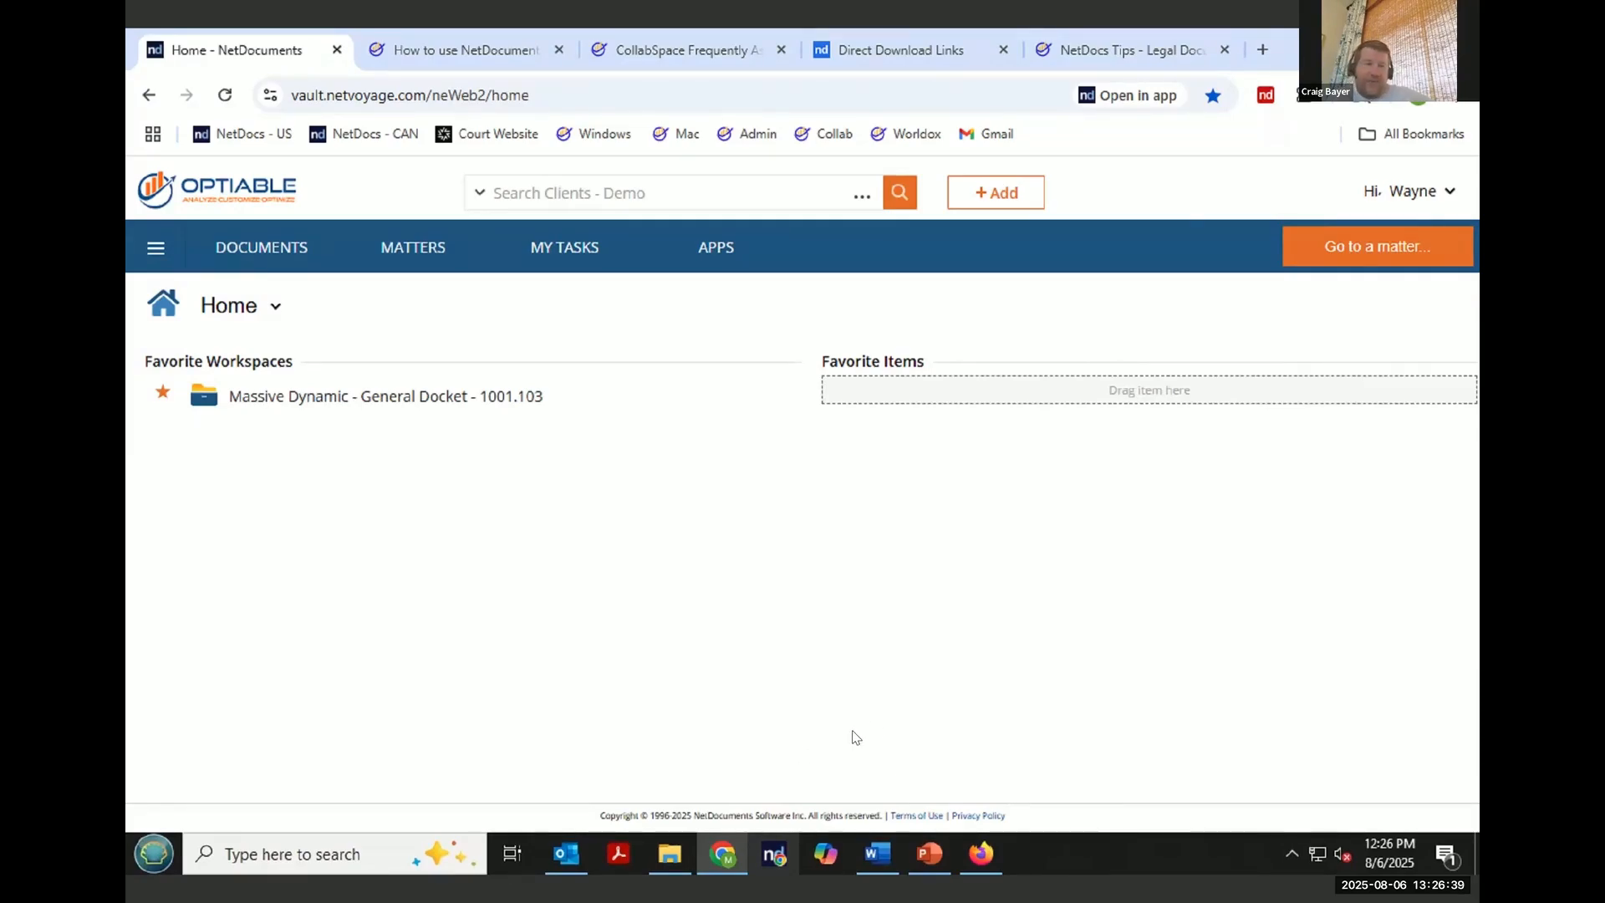
- Open the Massive Dynamic - Optiable Webinar CollabSpace from the Massive Dynamic - General Docket - 1001.103 workspace
{"action": "left_click", "coordinate": [448, 405]}
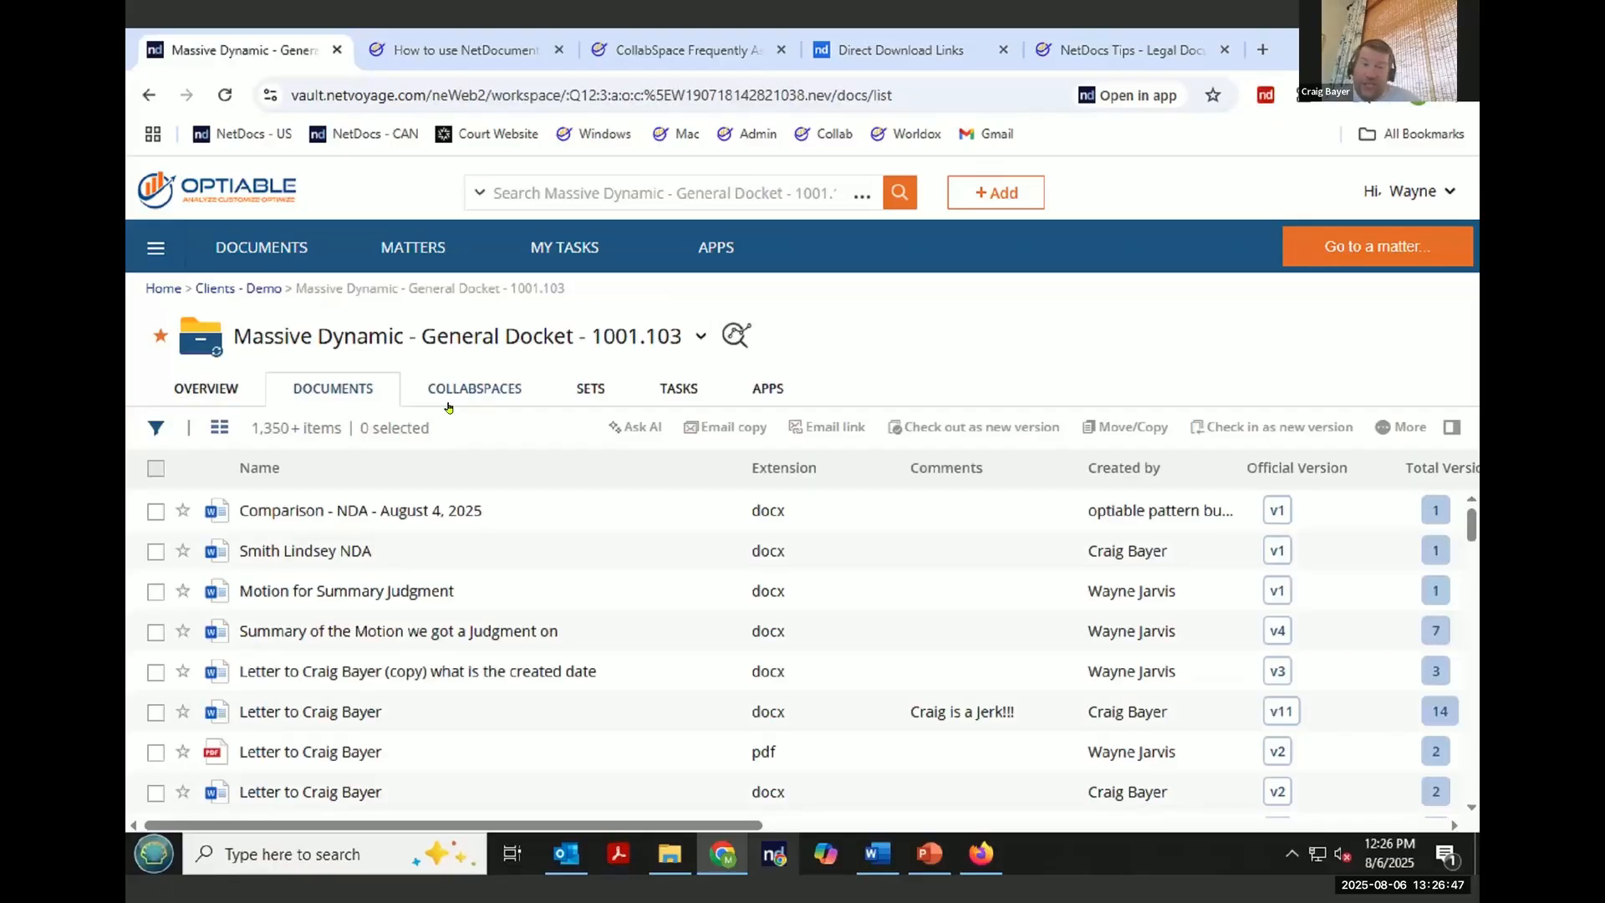
{"action": "left_click", "coordinate": [485, 388]}
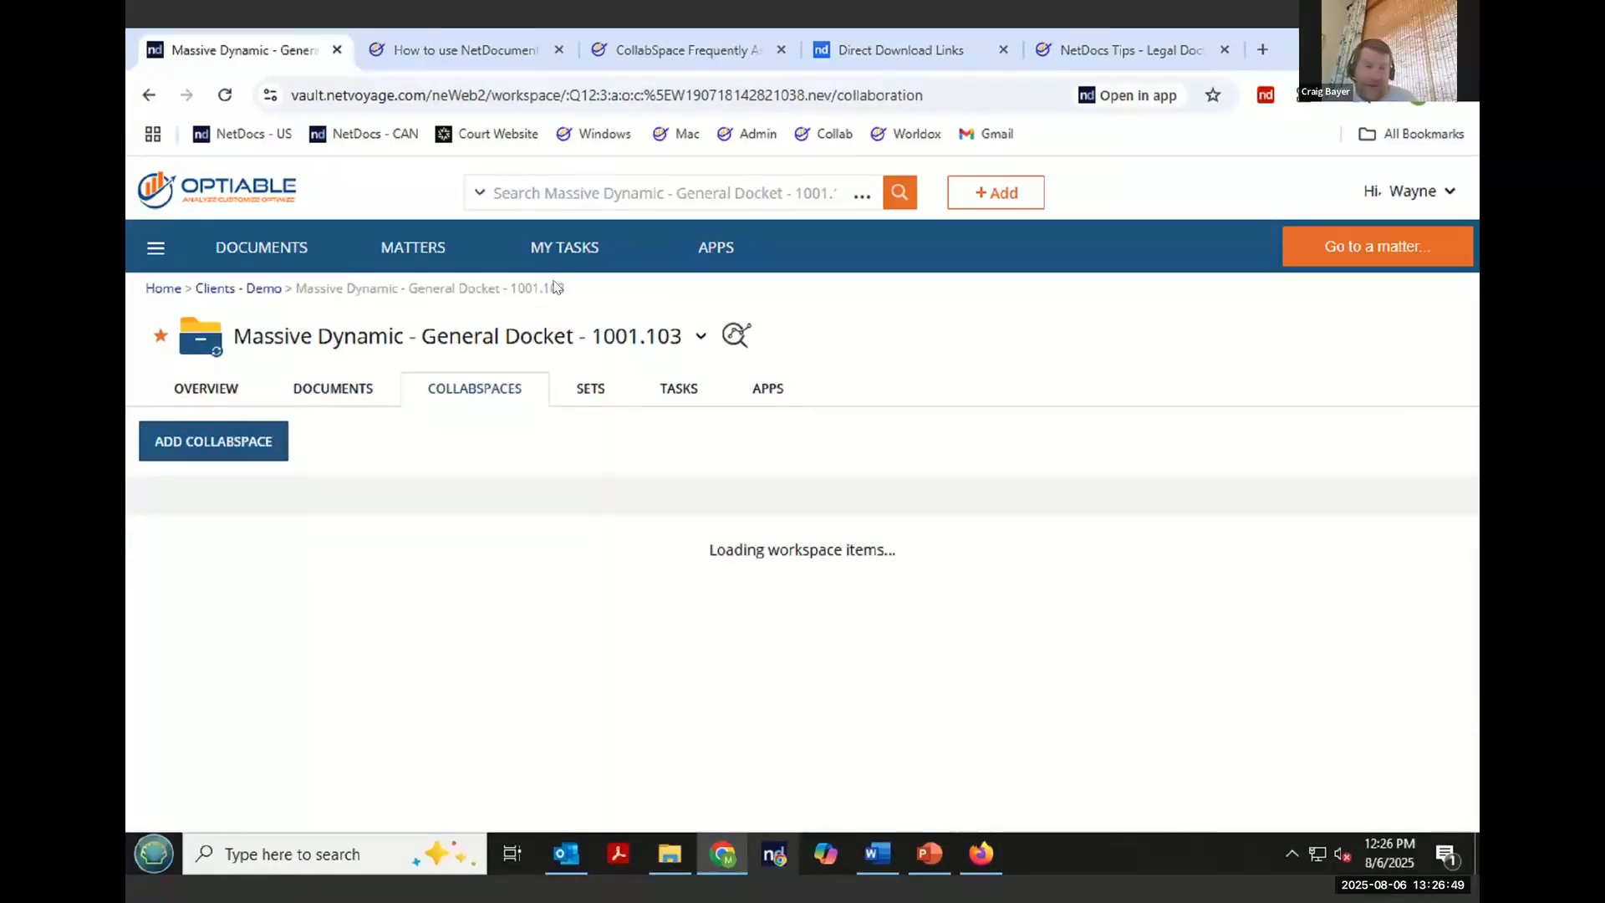
{"action": "scroll", "coordinate": [418, 795], "scroll_direction": "down", "scroll_amount": 3}
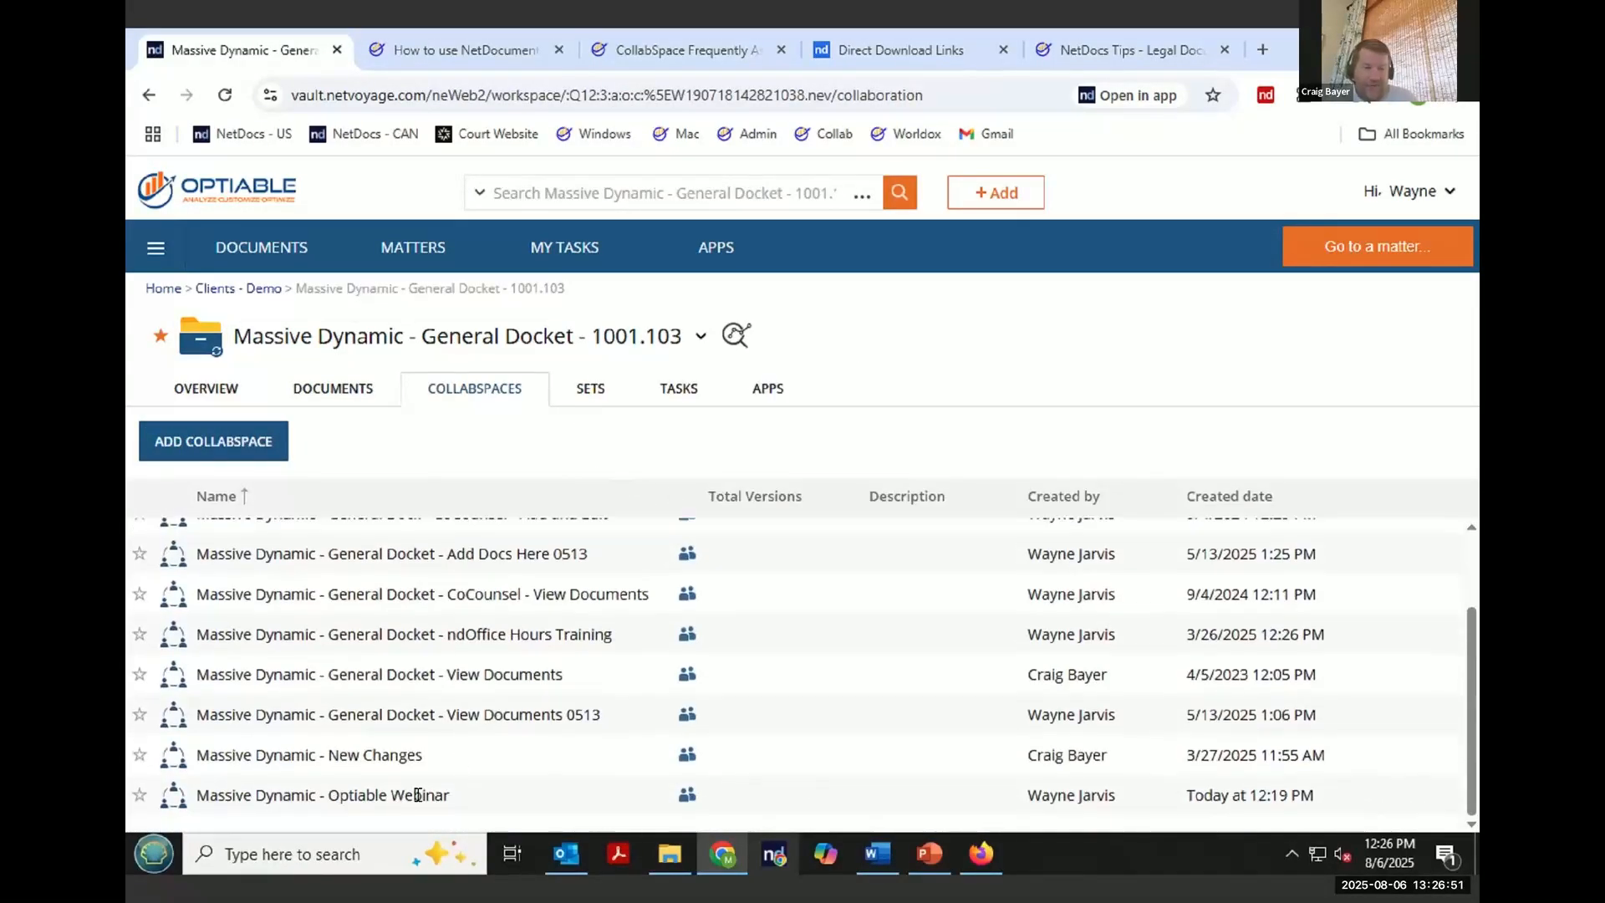
{"action": "left_click", "coordinate": [404, 805]}
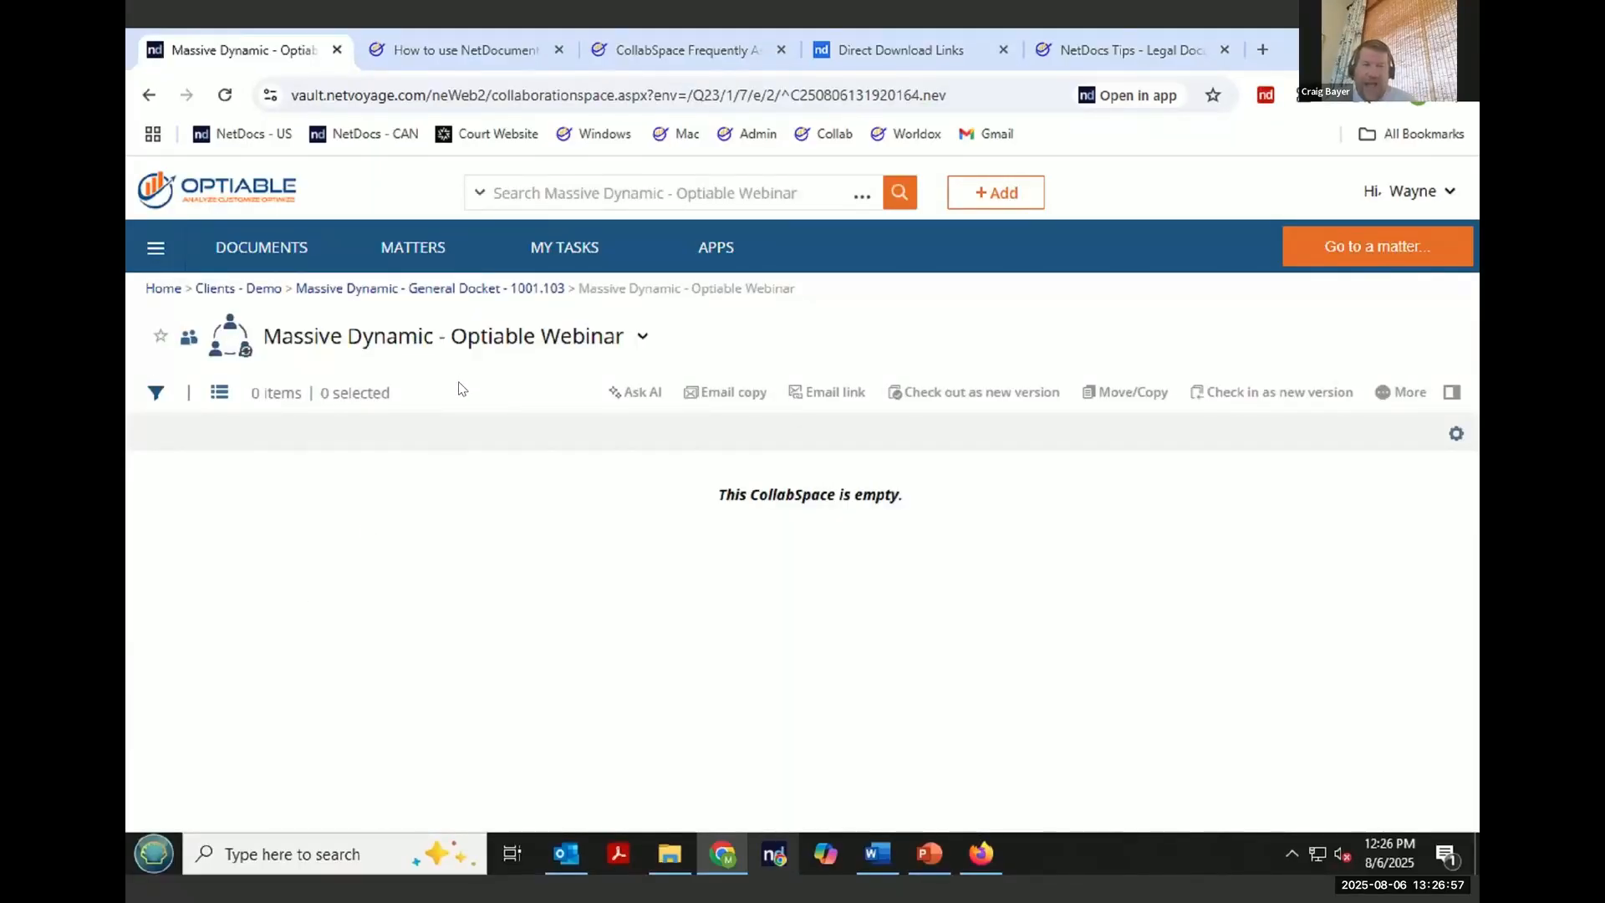
{"action": "left_click", "coordinate": [400, 290]}
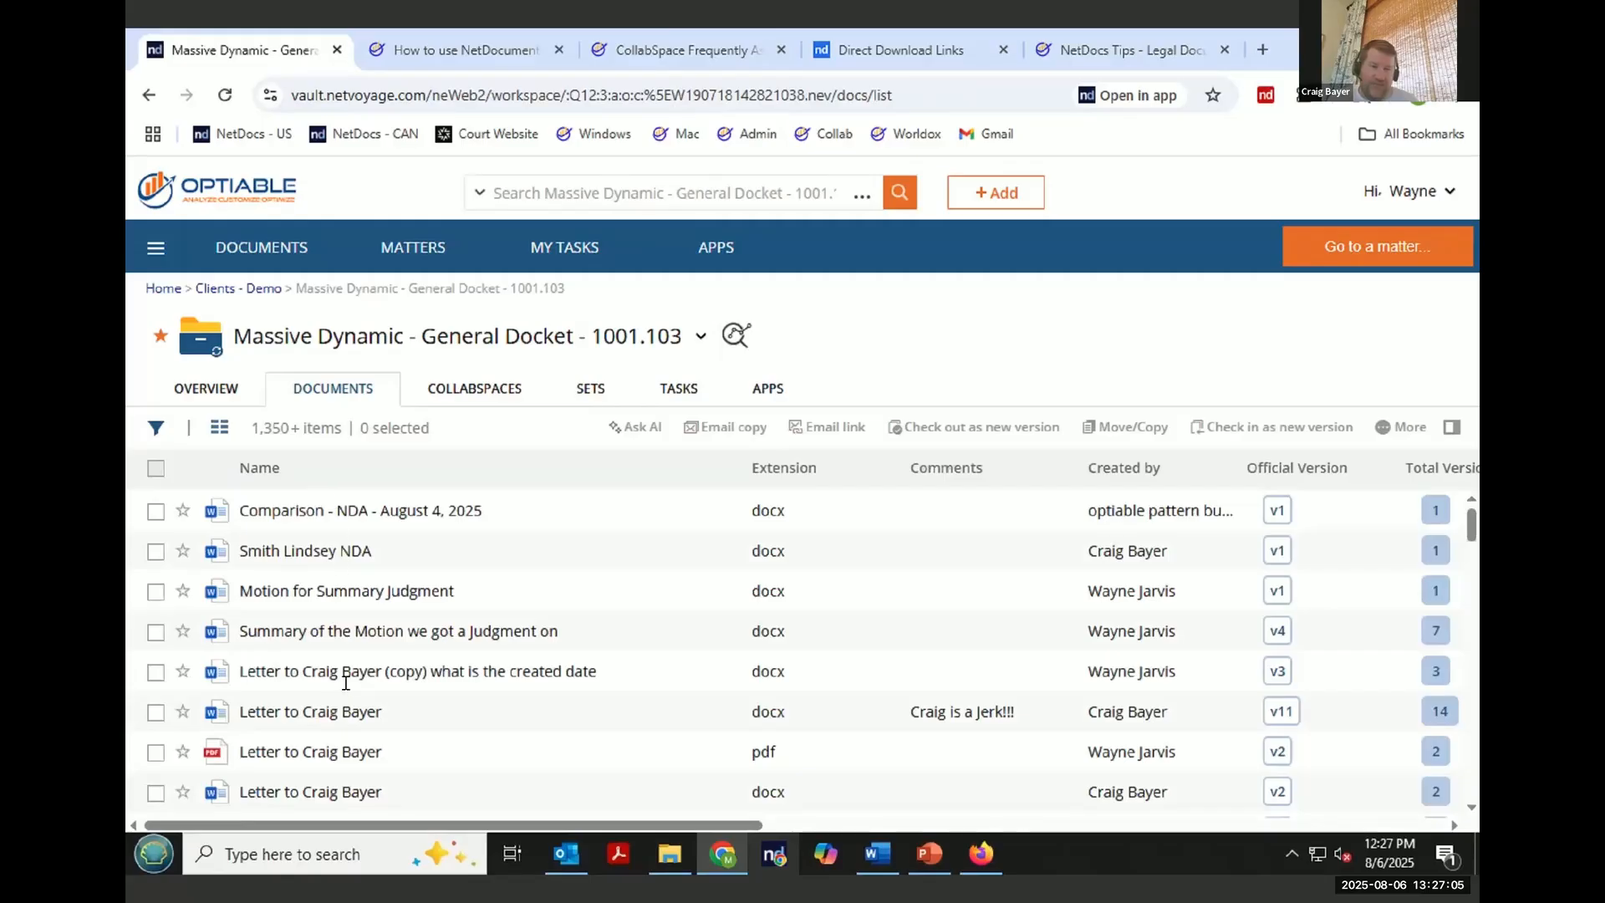
{"action": "left_click", "coordinate": [155, 552]}
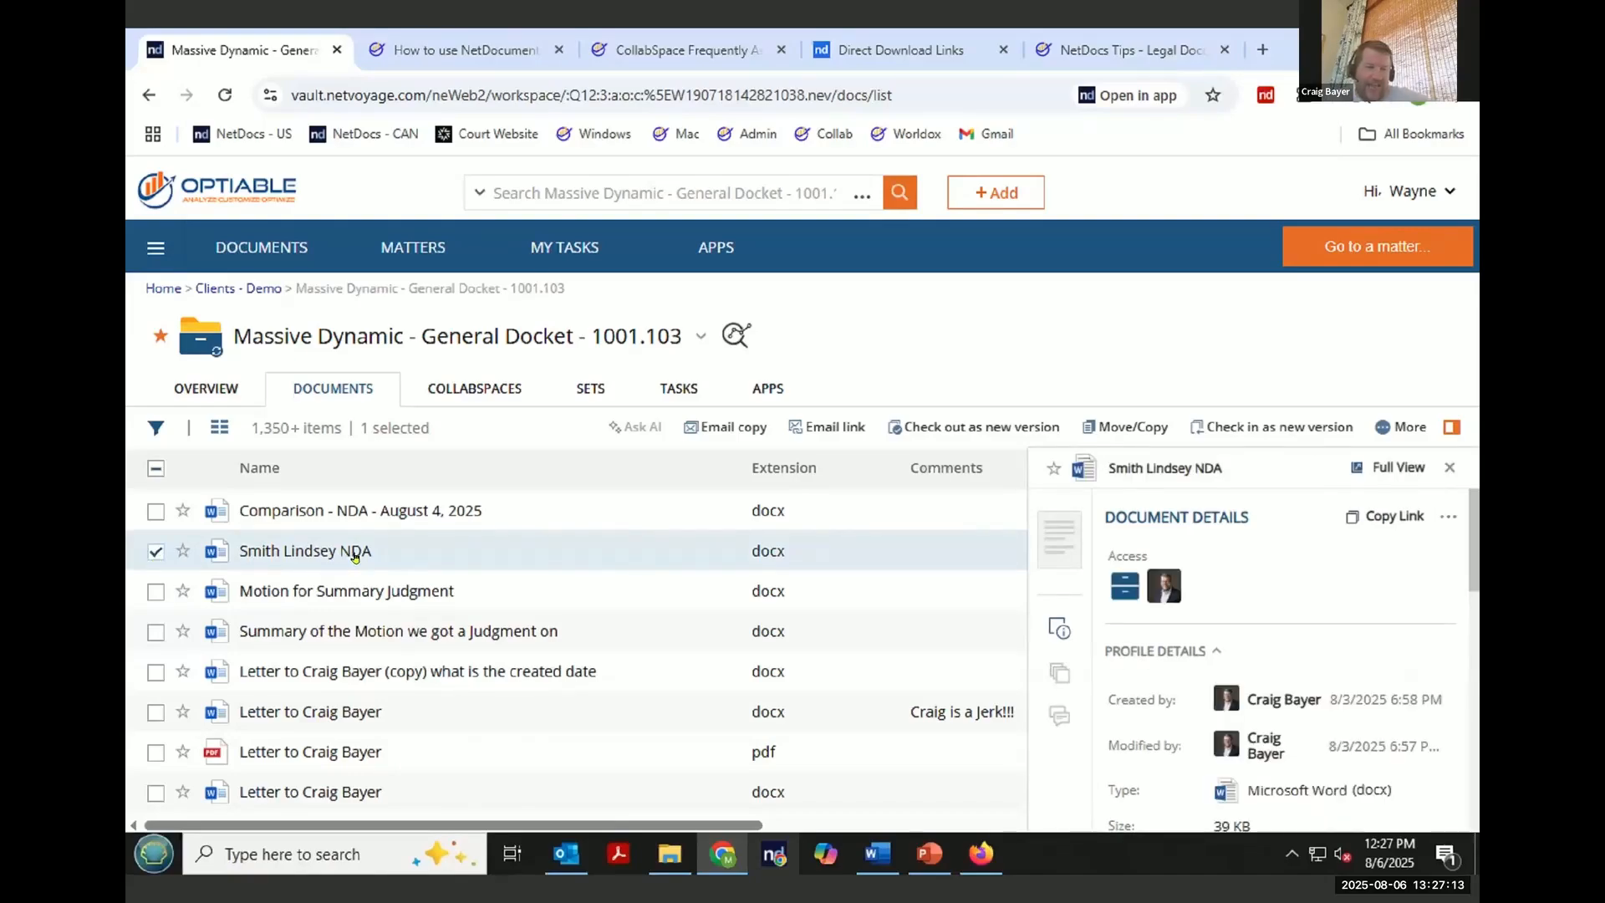
{"action": "left_click", "coordinate": [1404, 428]}
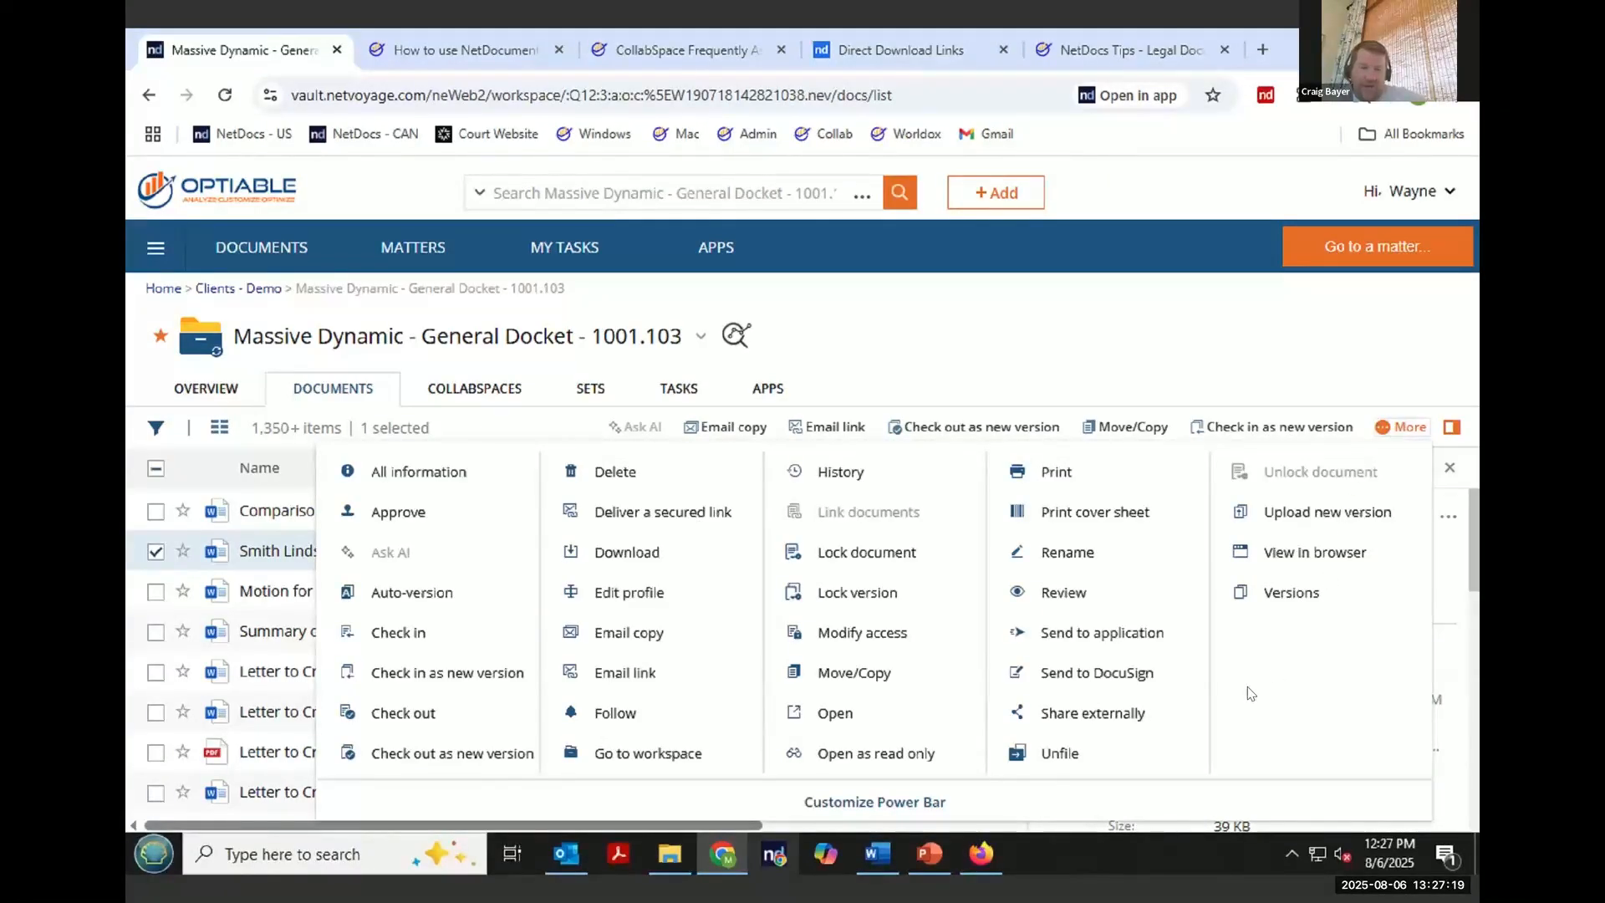
{"action": "left_click", "coordinate": [1132, 712]}
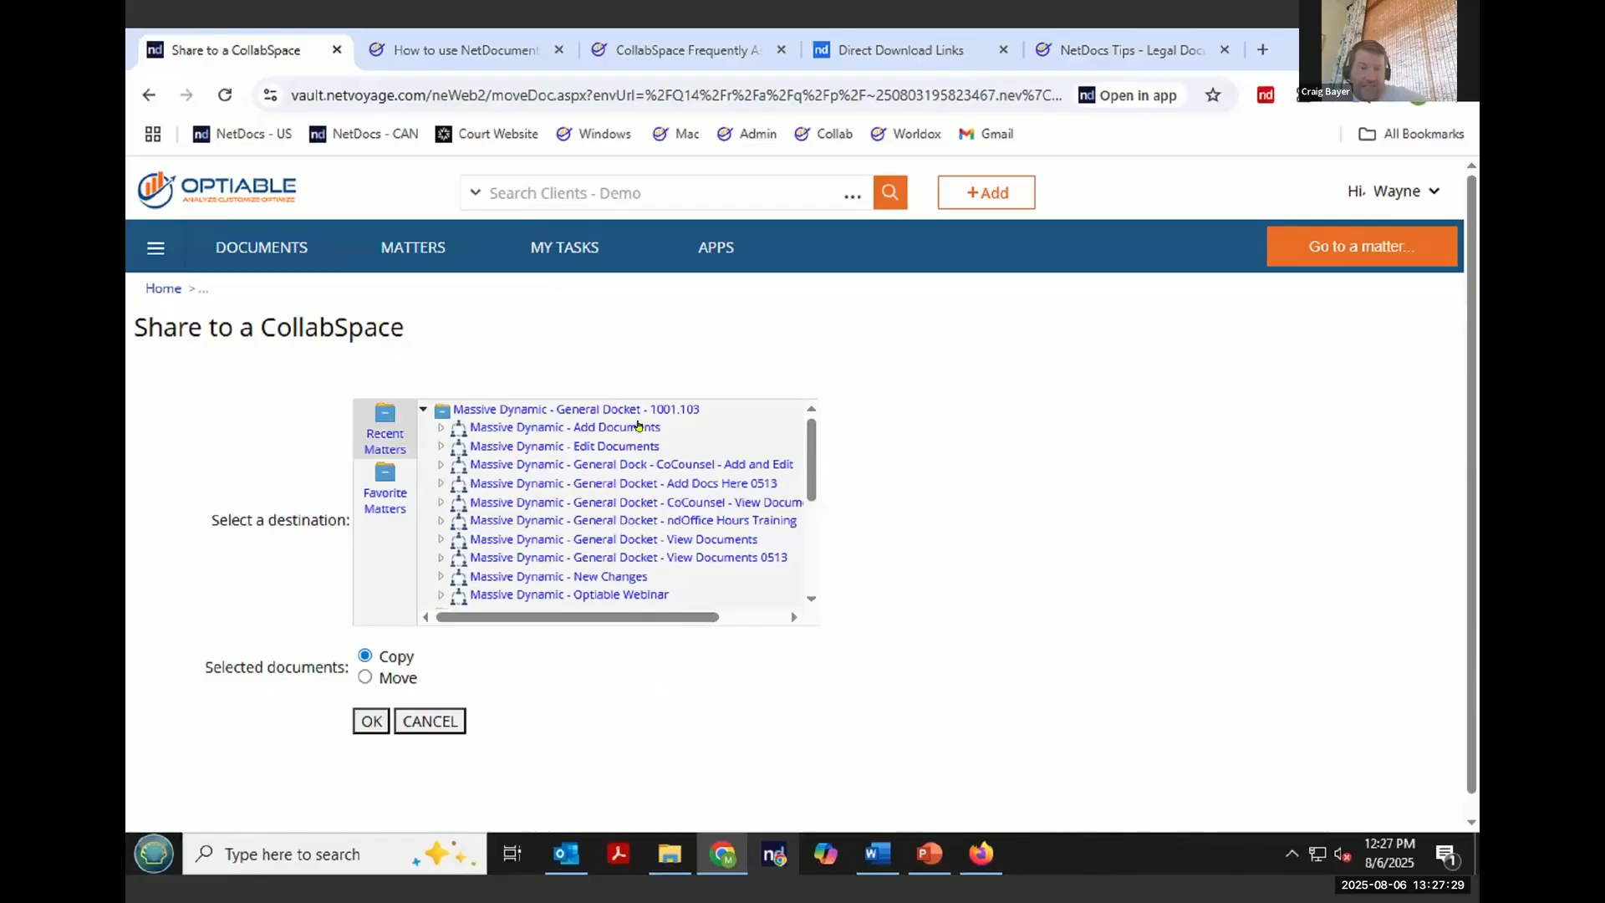
{"action": "scroll", "coordinate": [637, 426], "scroll_direction": "down", "scroll_amount": 1}
{"action": "left_click", "coordinate": [506, 490]}
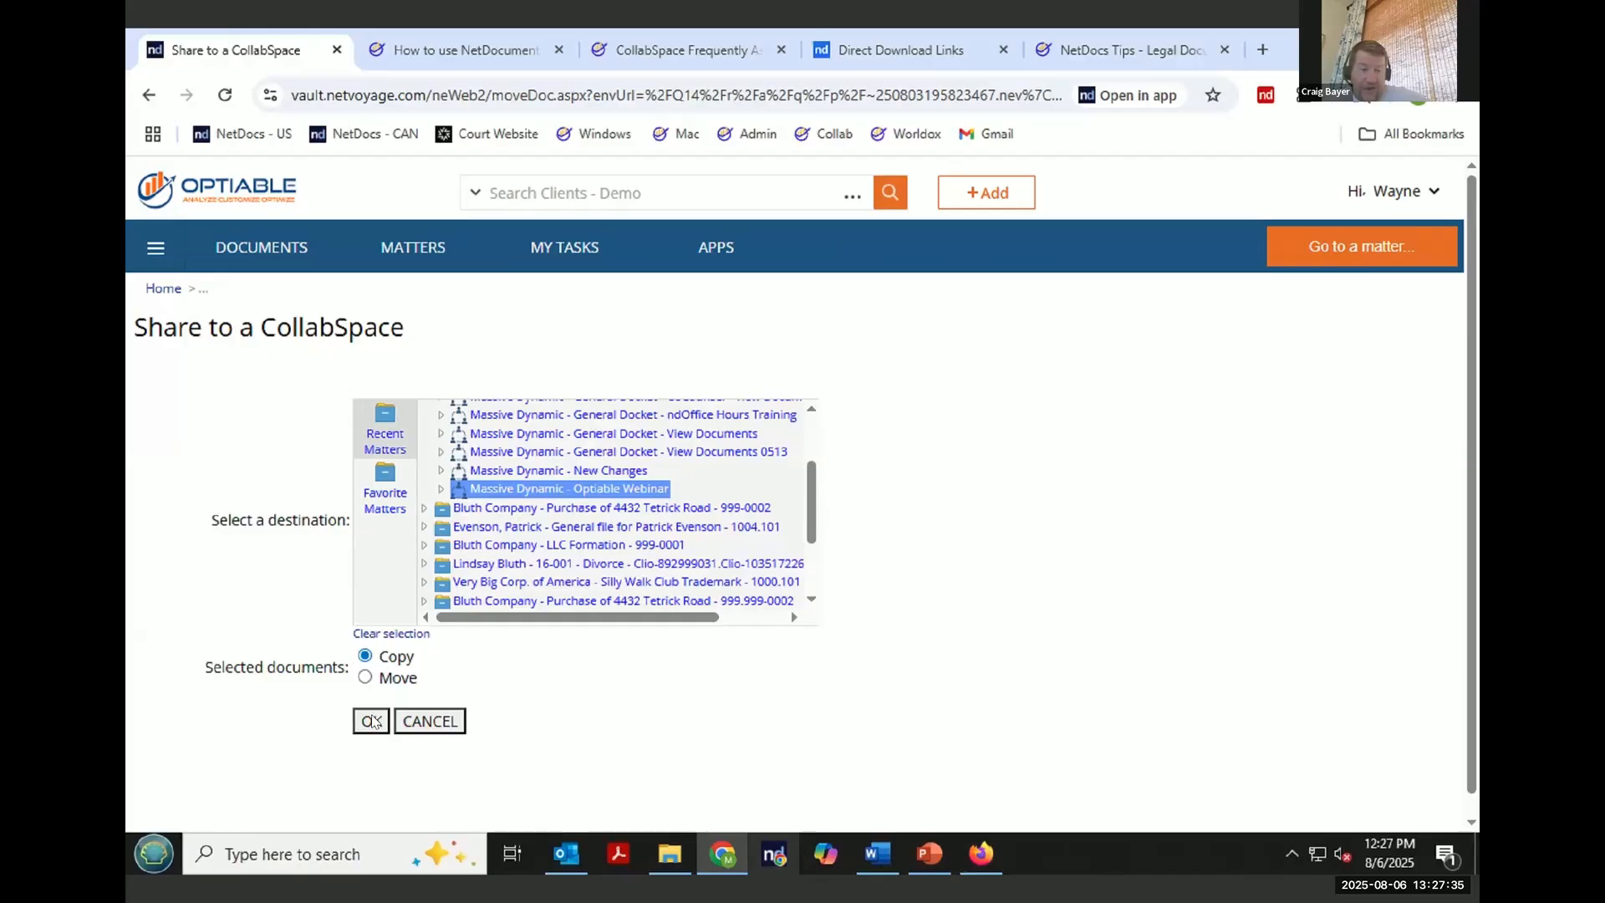
{"action": "left_click", "coordinate": [371, 720]}
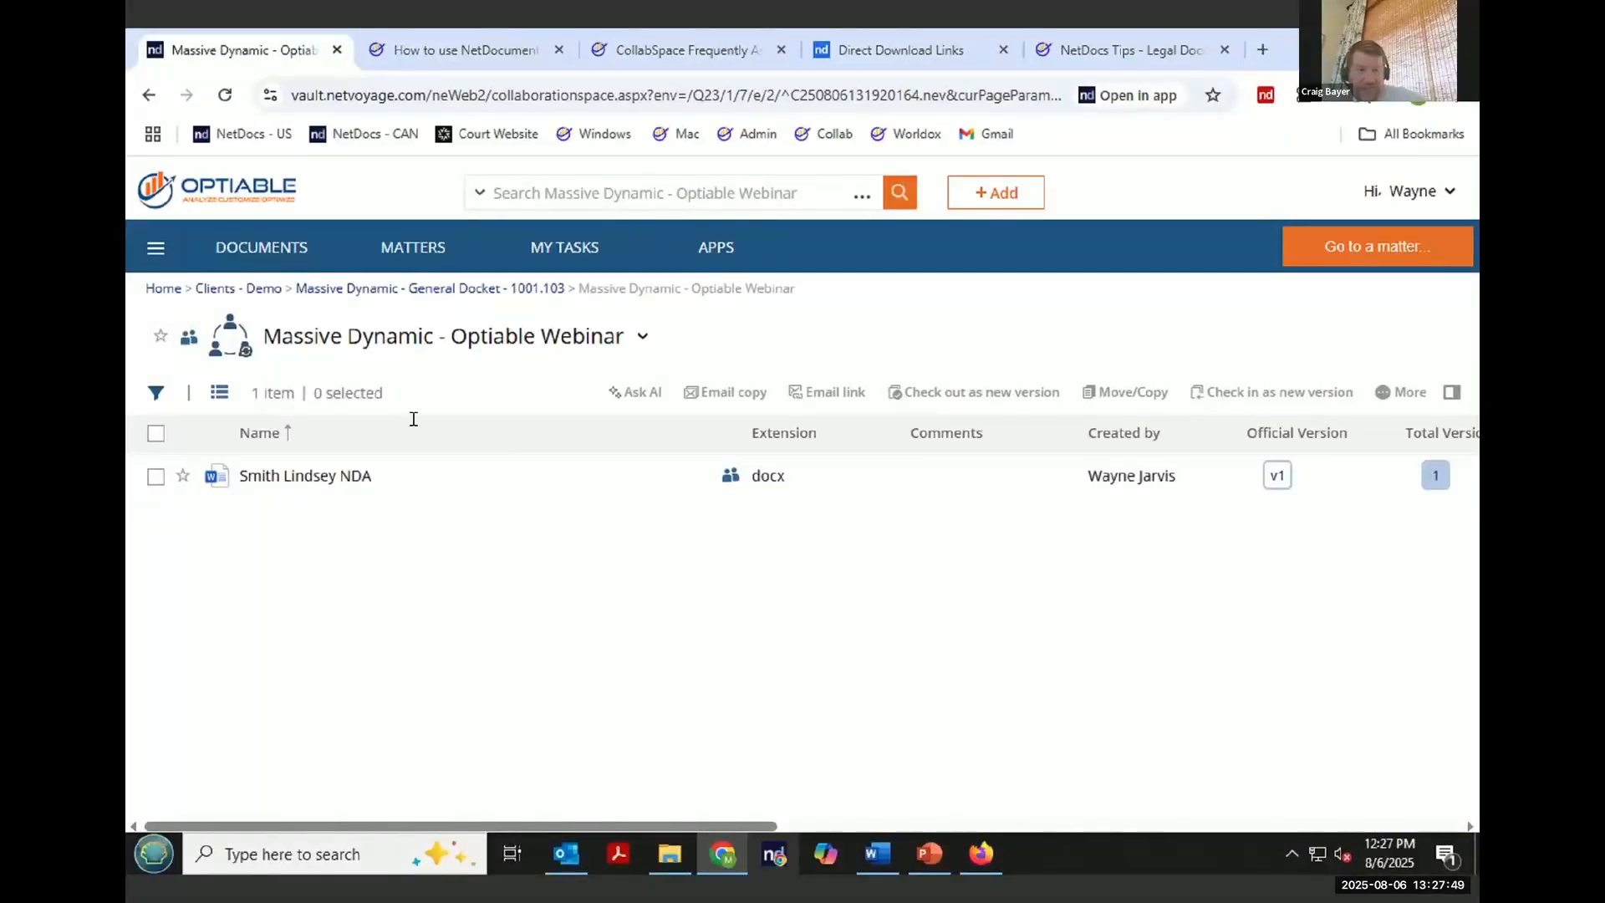
{"action": "left_click", "coordinate": [428, 294]}
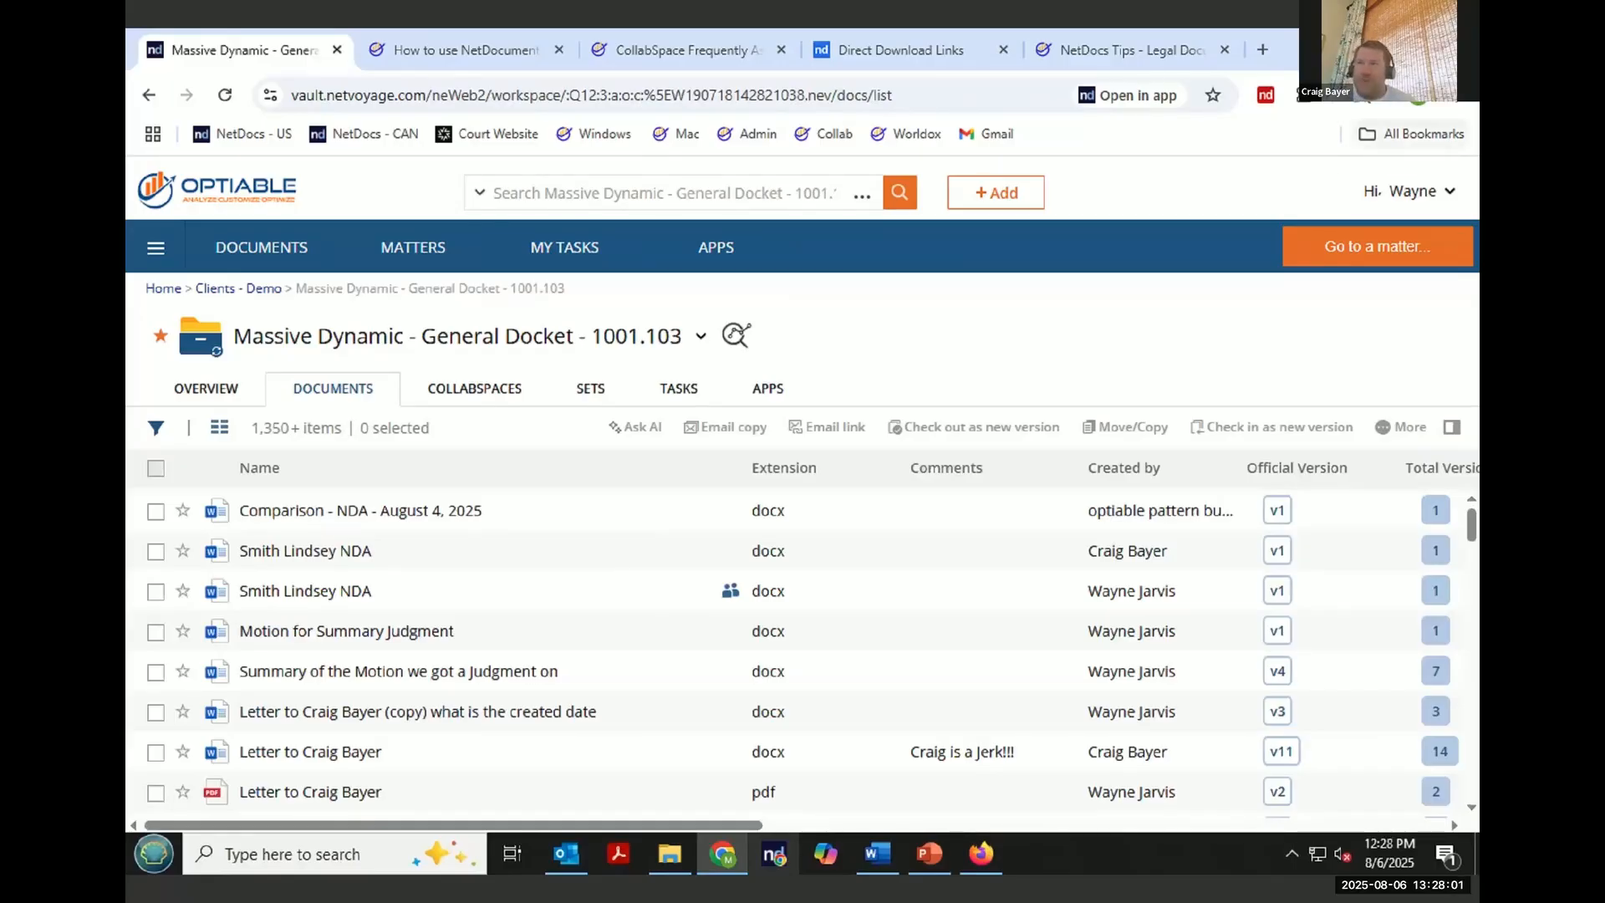
{"action": "mouse_move", "coordinate": [1101, 7]}
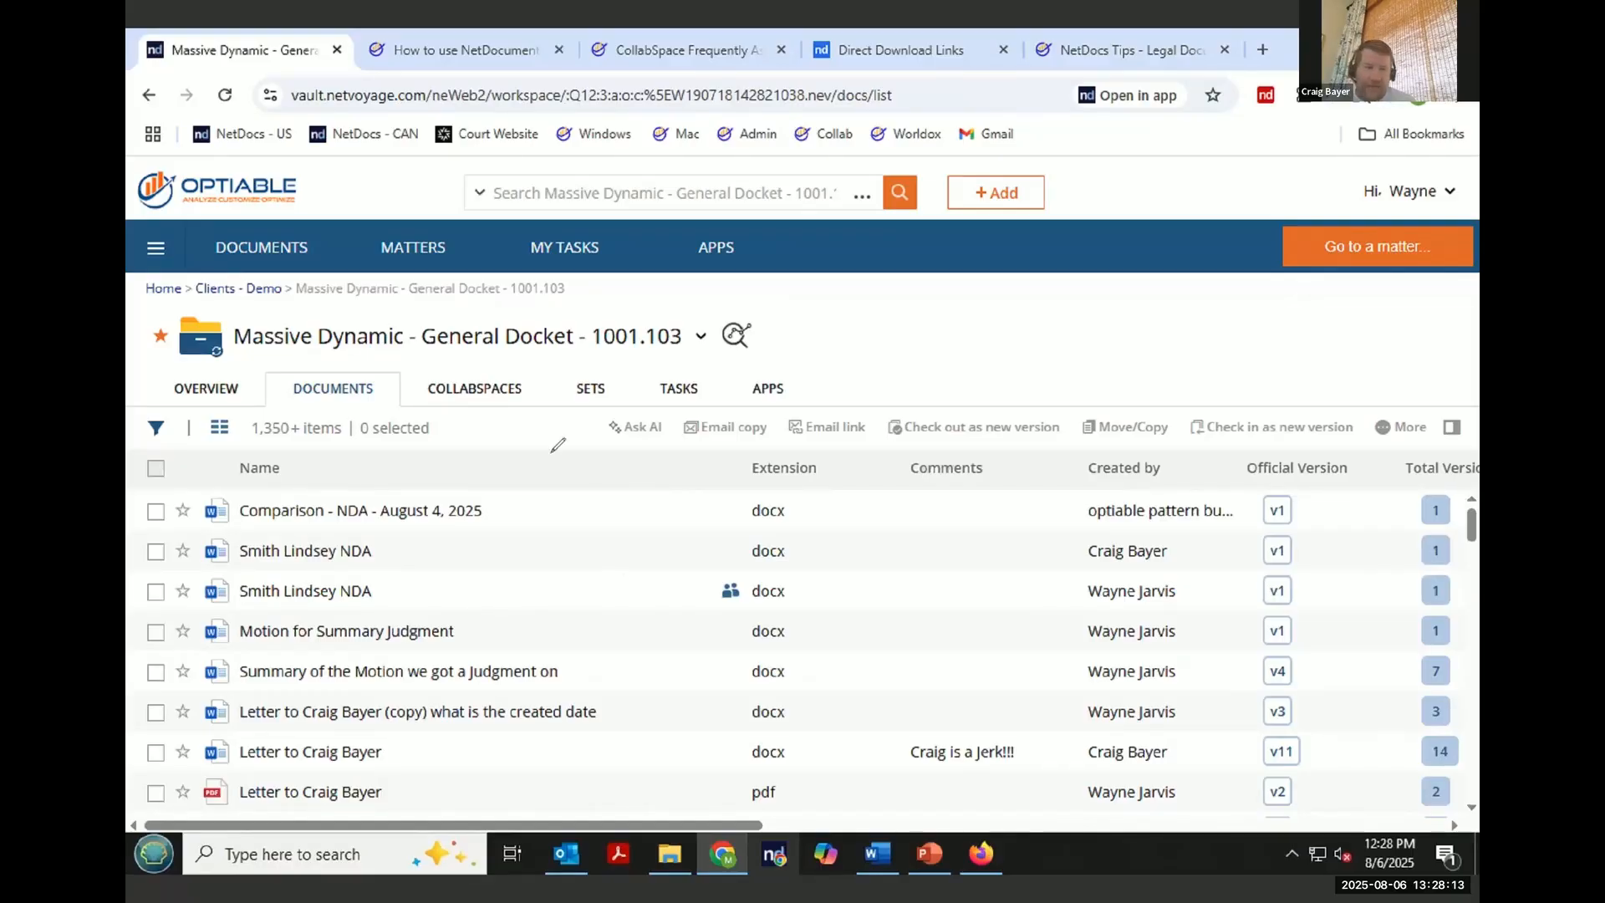
{"action": "mouse_move", "coordinate": [402, 540]}
{"action": "left_mouse_down"}
{"action": "mouse_move", "coordinate": [259, 532]}
{"action": "mouse_move", "coordinate": [150, 558]}
{"action": "mouse_move", "coordinate": [304, 617]}
{"action": "mouse_move", "coordinate": [417, 613]}
{"action": "left_mouse_up"}
{"action": "left_click_drag", "start_coordinate": [457, 547], "coordinate": [397, 533]}
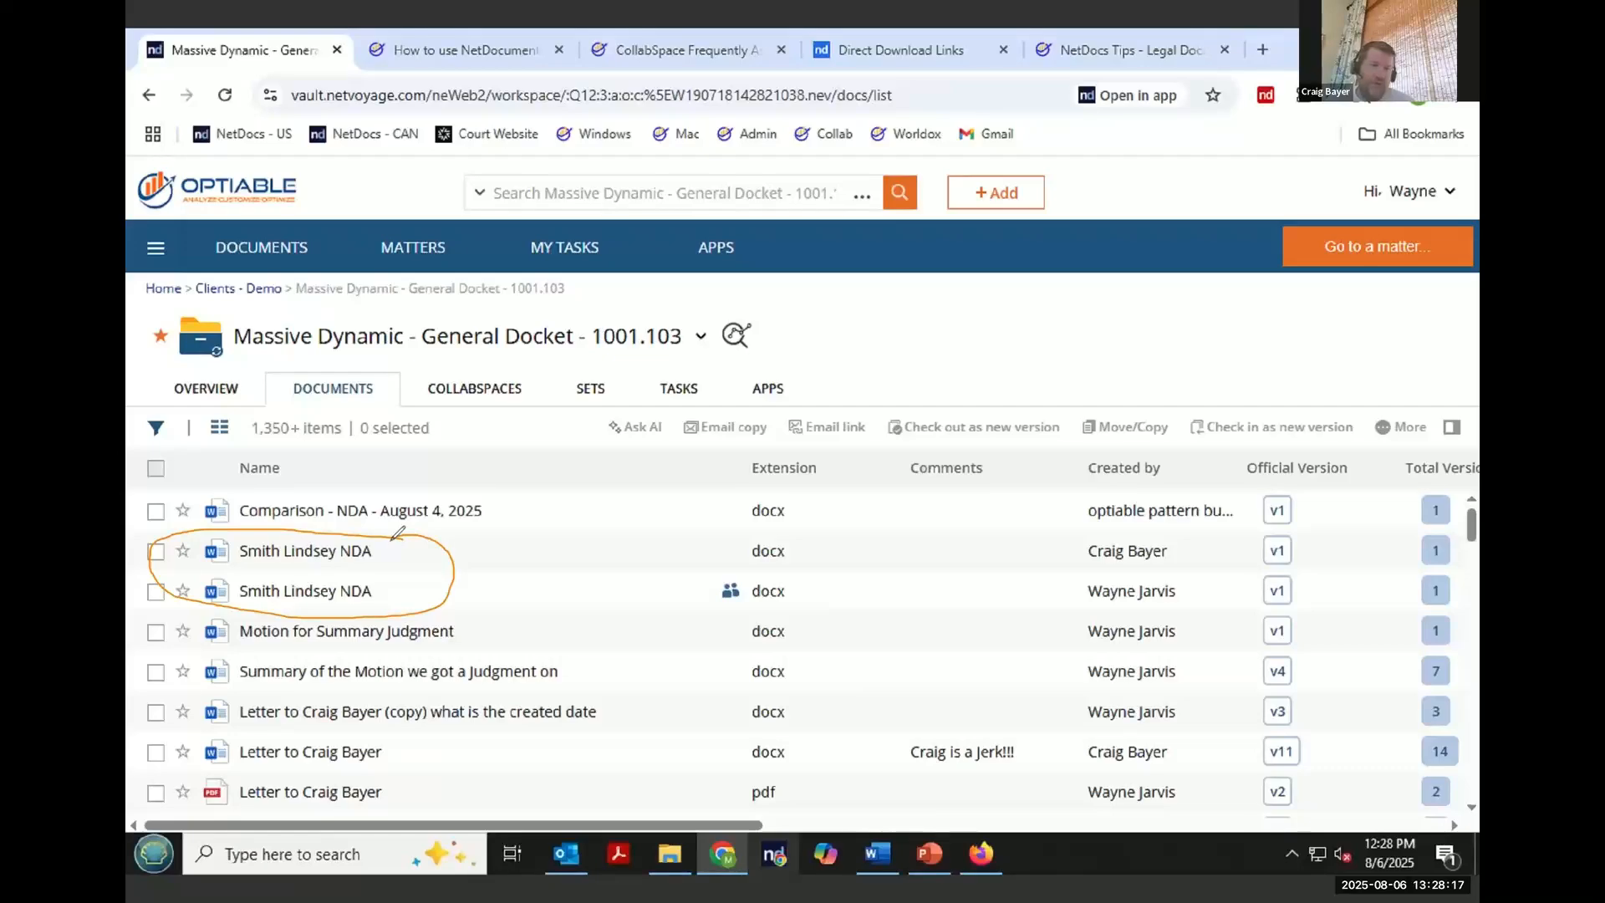
{"action": "mouse_move", "coordinate": [748, 573]}
{"action": "left_mouse_down"}
{"action": "mouse_move", "coordinate": [706, 589]}
{"action": "mouse_move", "coordinate": [721, 610]}
{"action": "mouse_move", "coordinate": [732, 574]}
{"action": "left_mouse_up"}
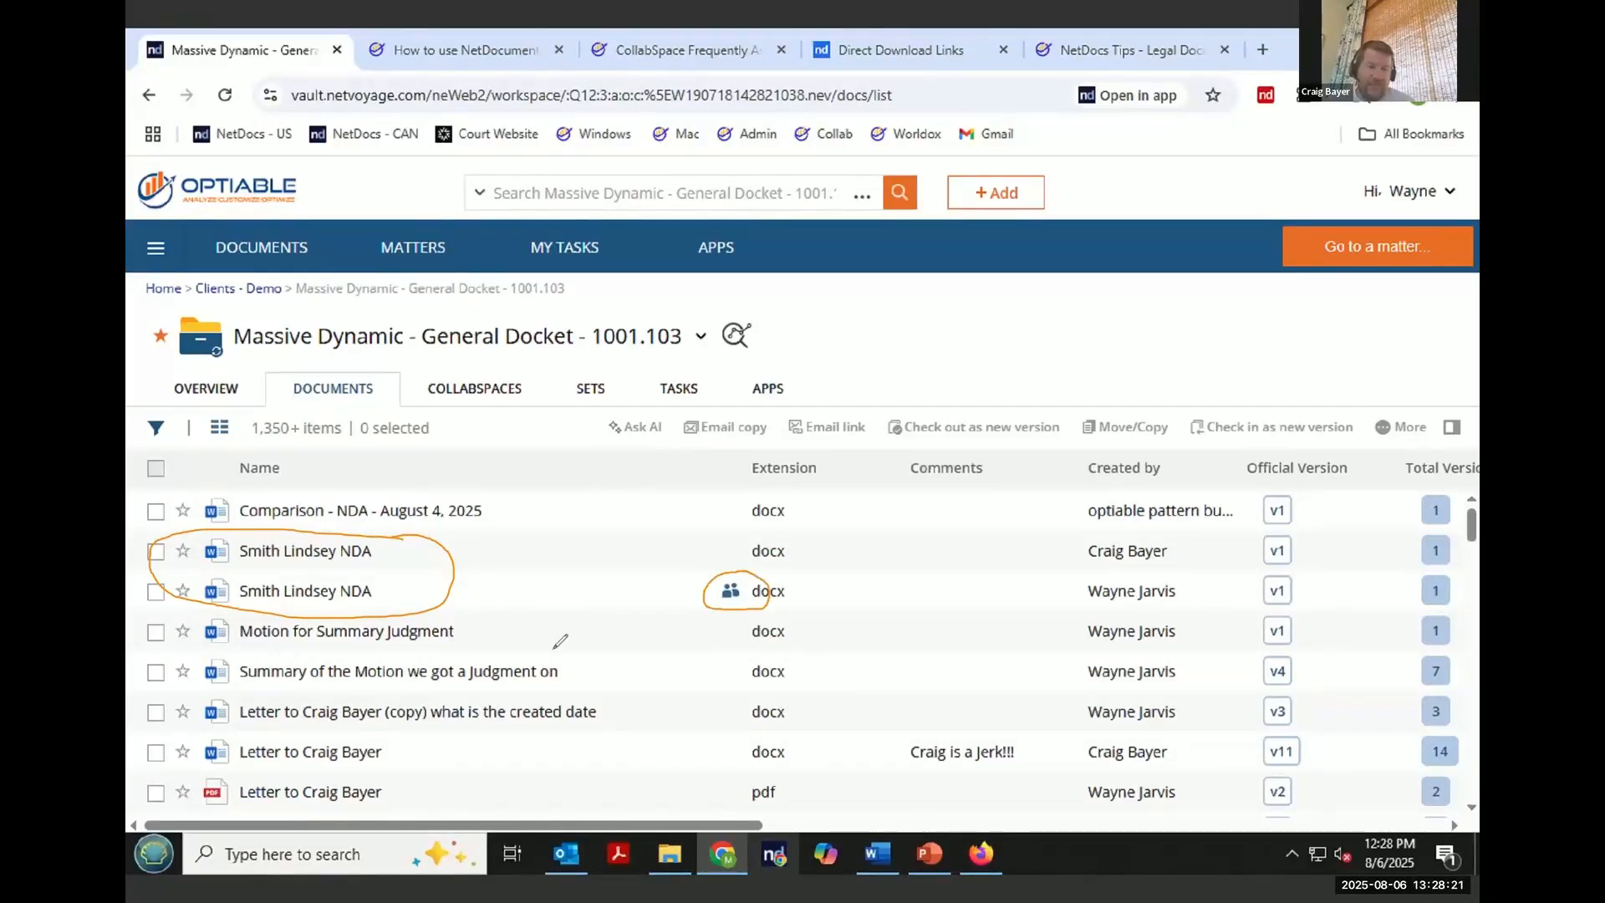
{"action": "mouse_move", "coordinate": [535, 536]}
{"action": "left_mouse_down"}
{"action": "mouse_move", "coordinate": [489, 547]}
{"action": "mouse_move", "coordinate": [562, 565]}
{"action": "mouse_move", "coordinate": [688, 556]}
{"action": "left_mouse_up"}
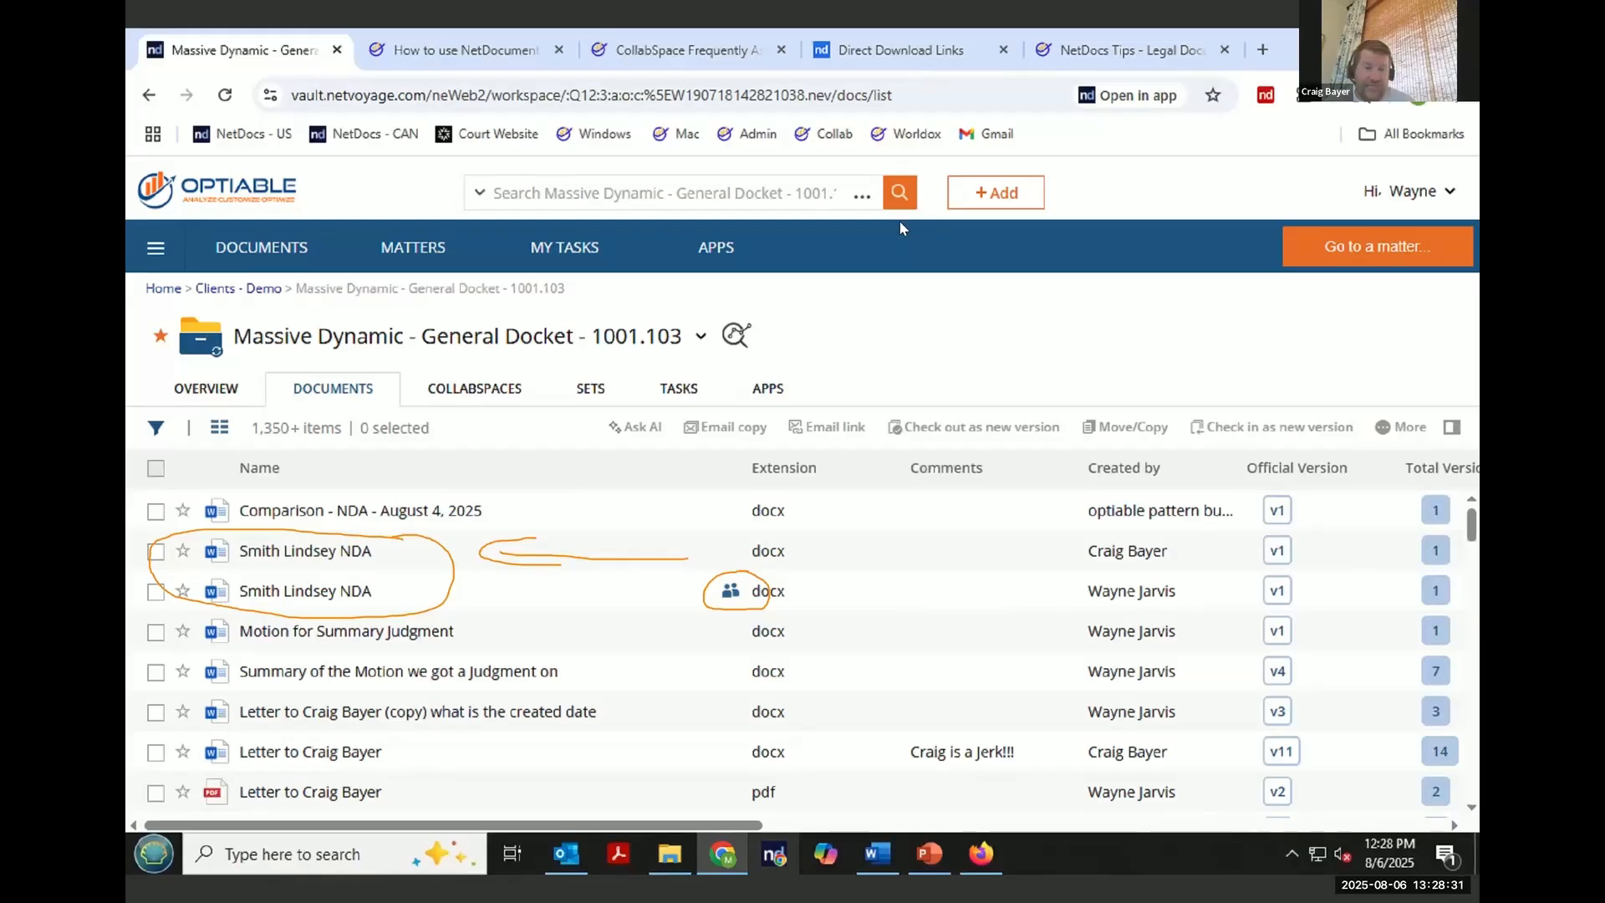
{"action": "key", "text": "Escape"}
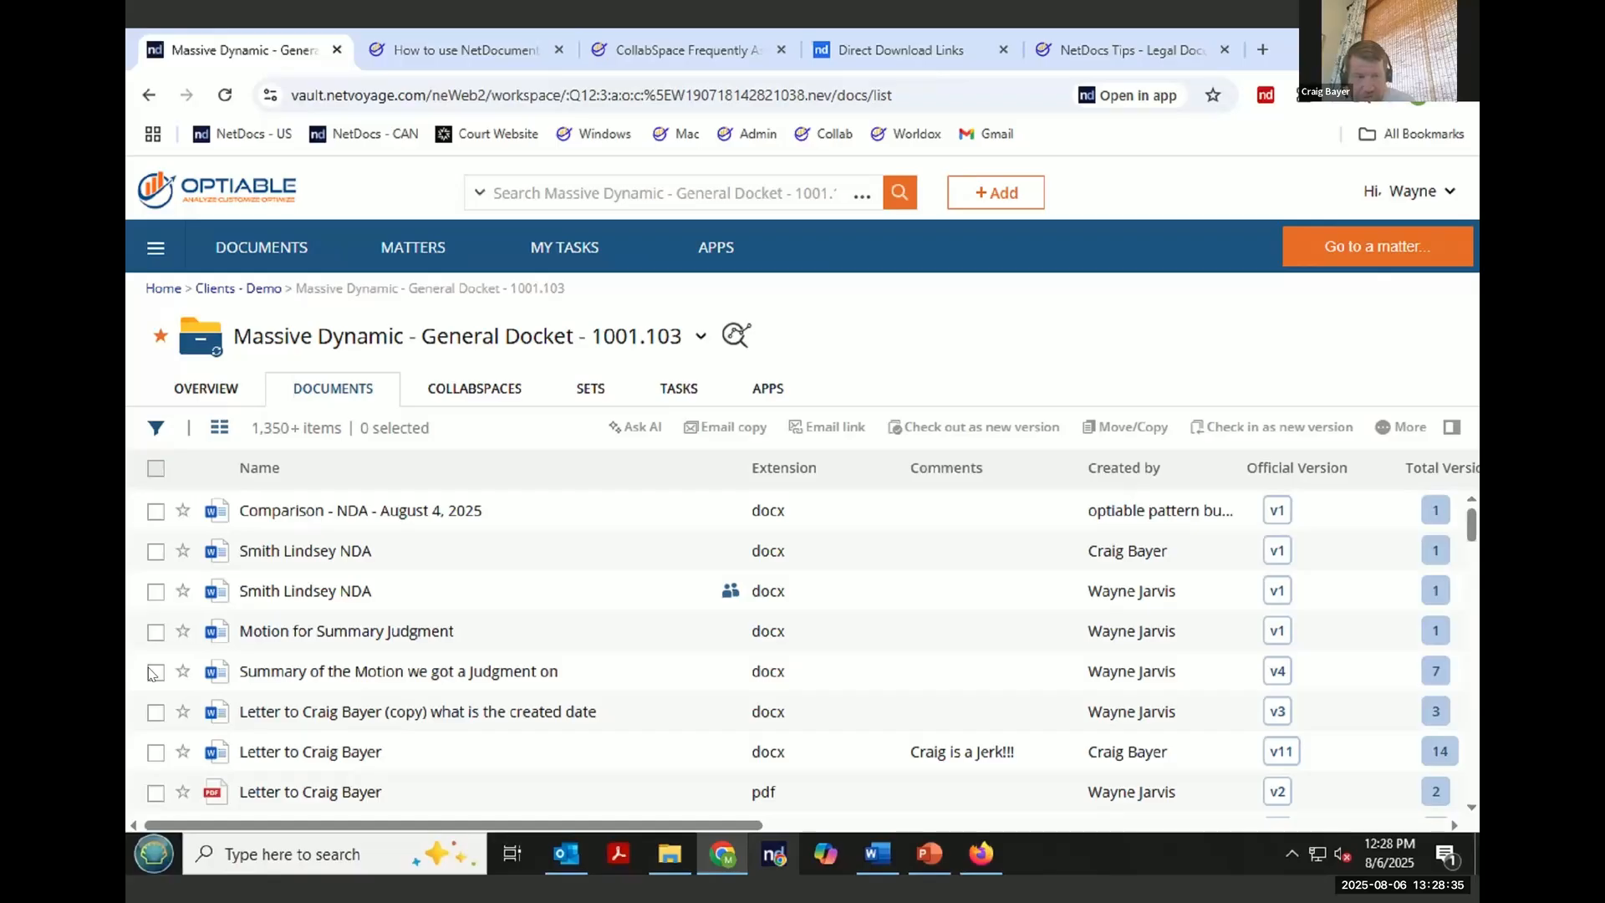
- Edit the profile of 'Summary of the Motion we got a Judgment on' and set its comment to Craig sucks!!!
{"action": "left_click", "coordinate": [329, 682]}
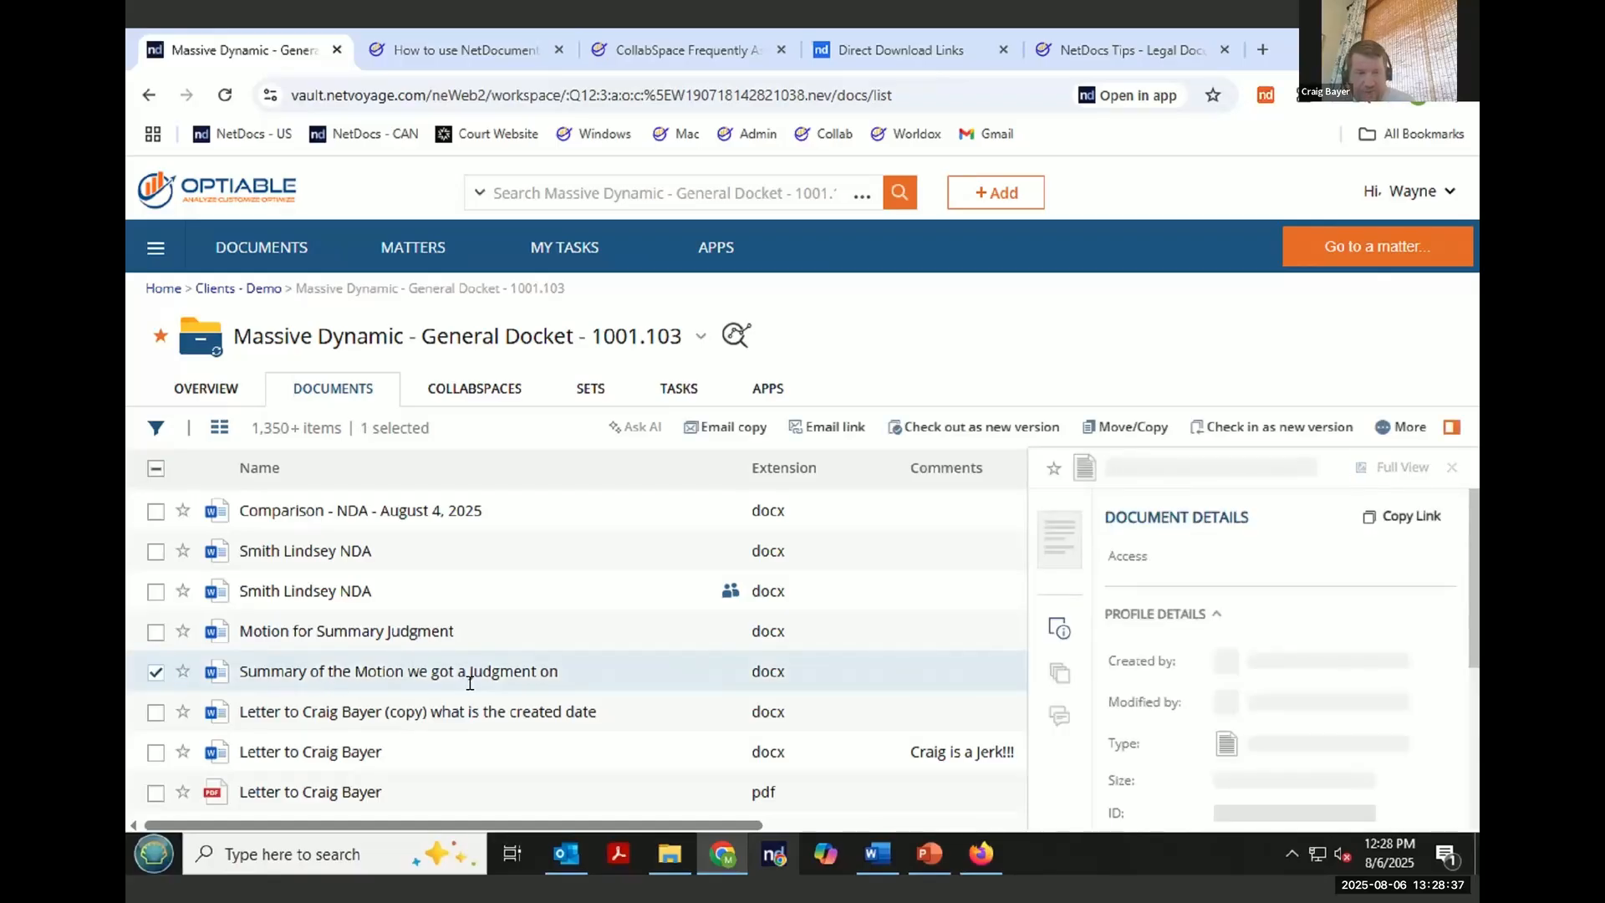
{"action": "scroll", "coordinate": [1299, 696], "scroll_direction": "down", "scroll_amount": 5}
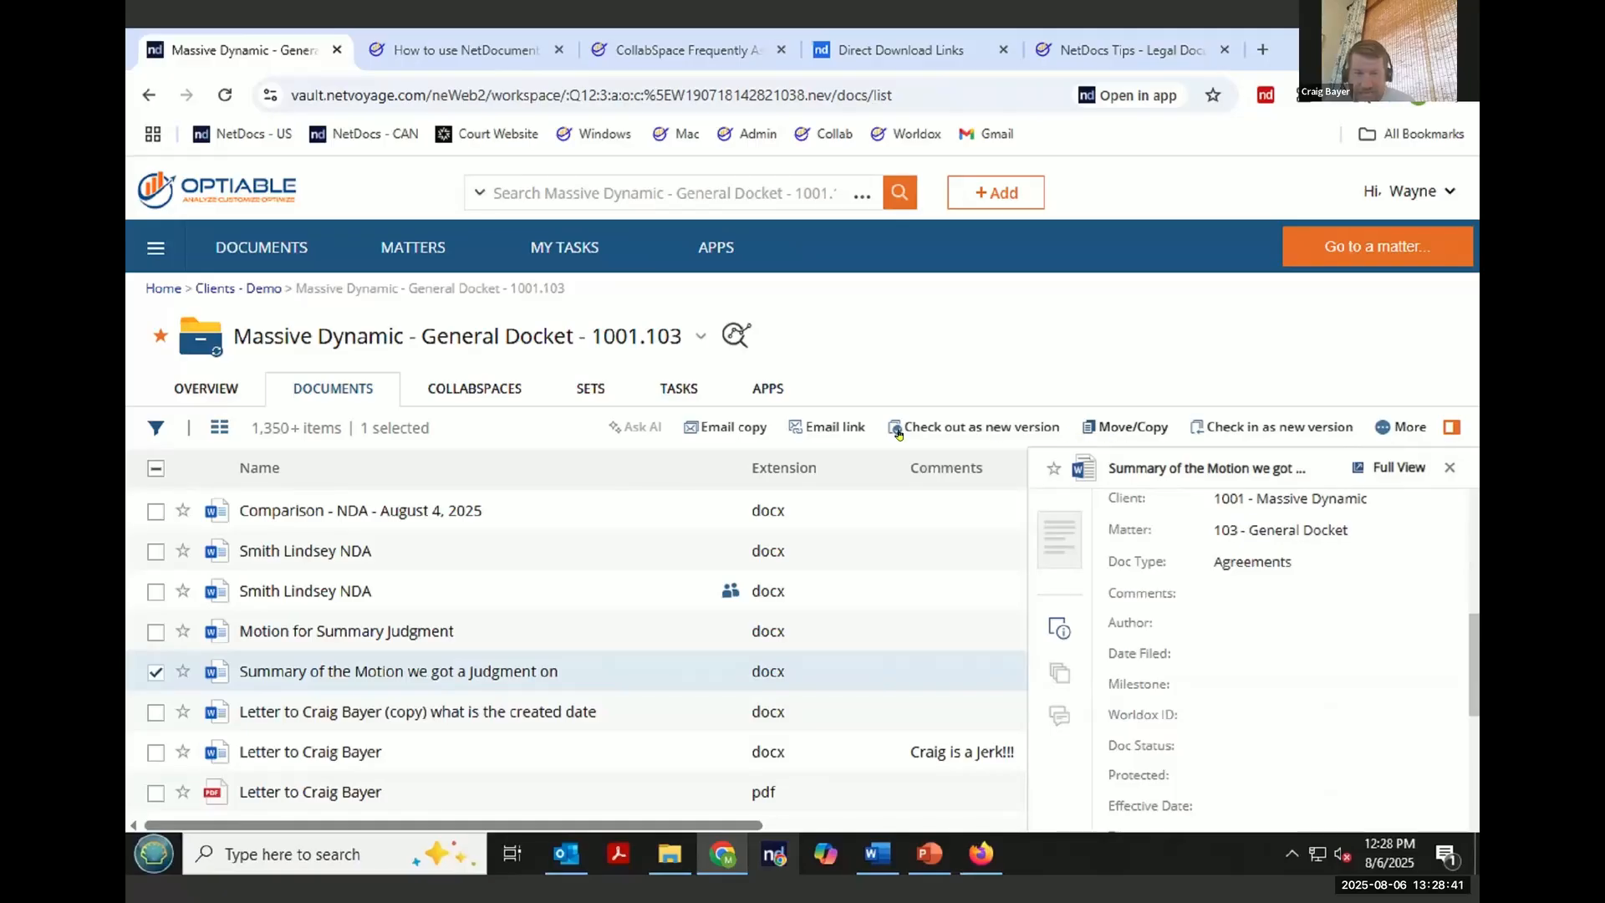
{"action": "left_click", "coordinate": [1404, 427]}
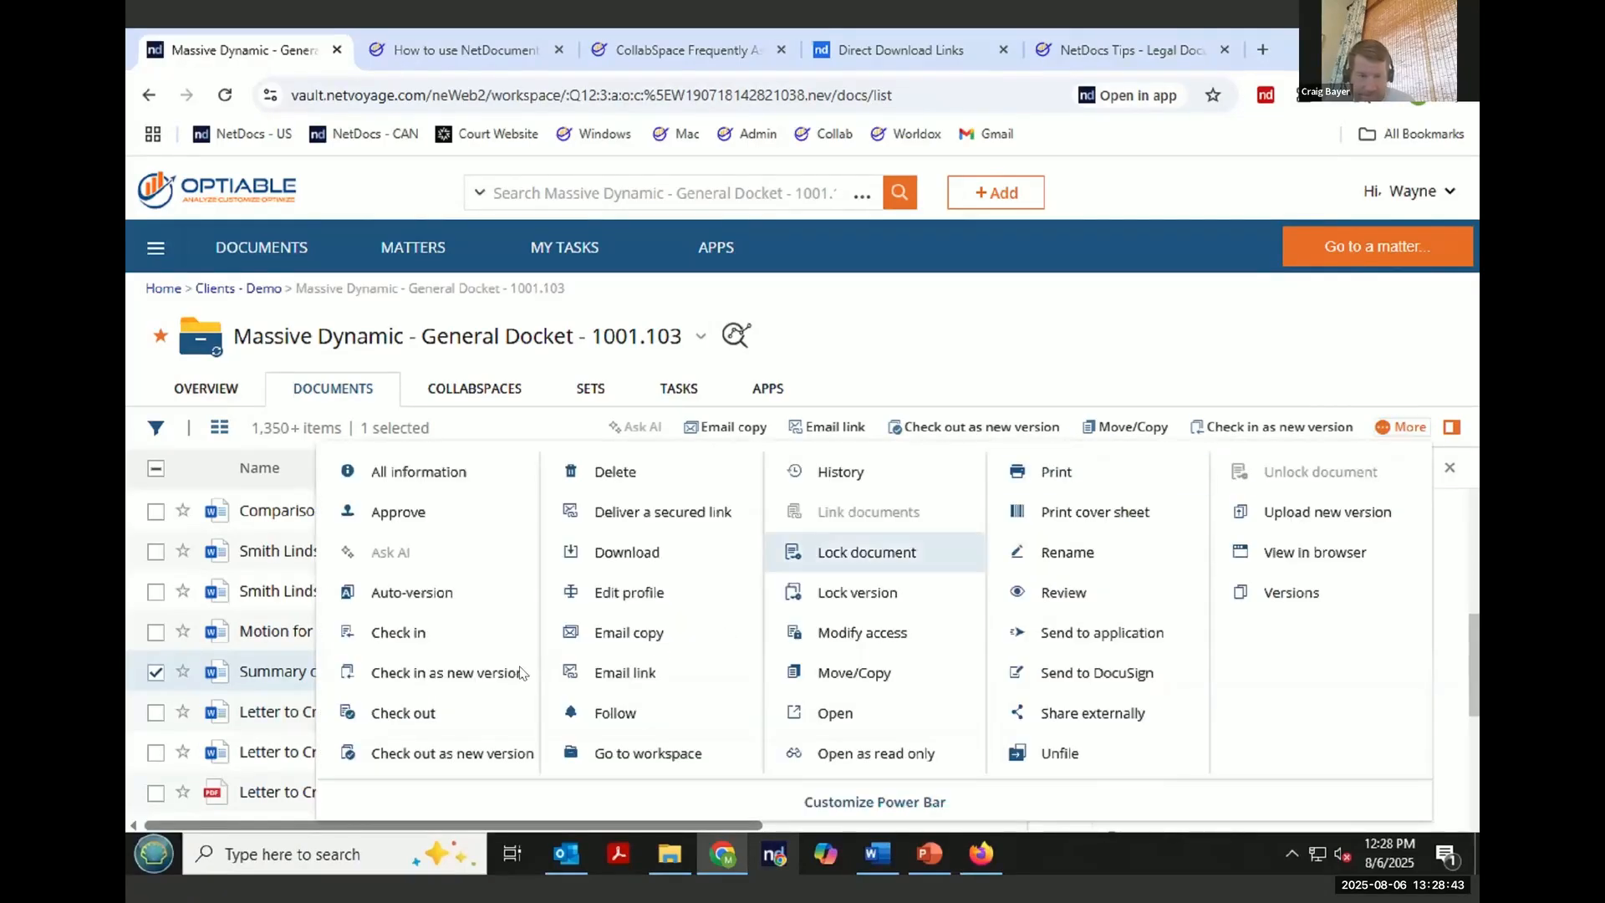
{"action": "left_click", "coordinate": [664, 594]}
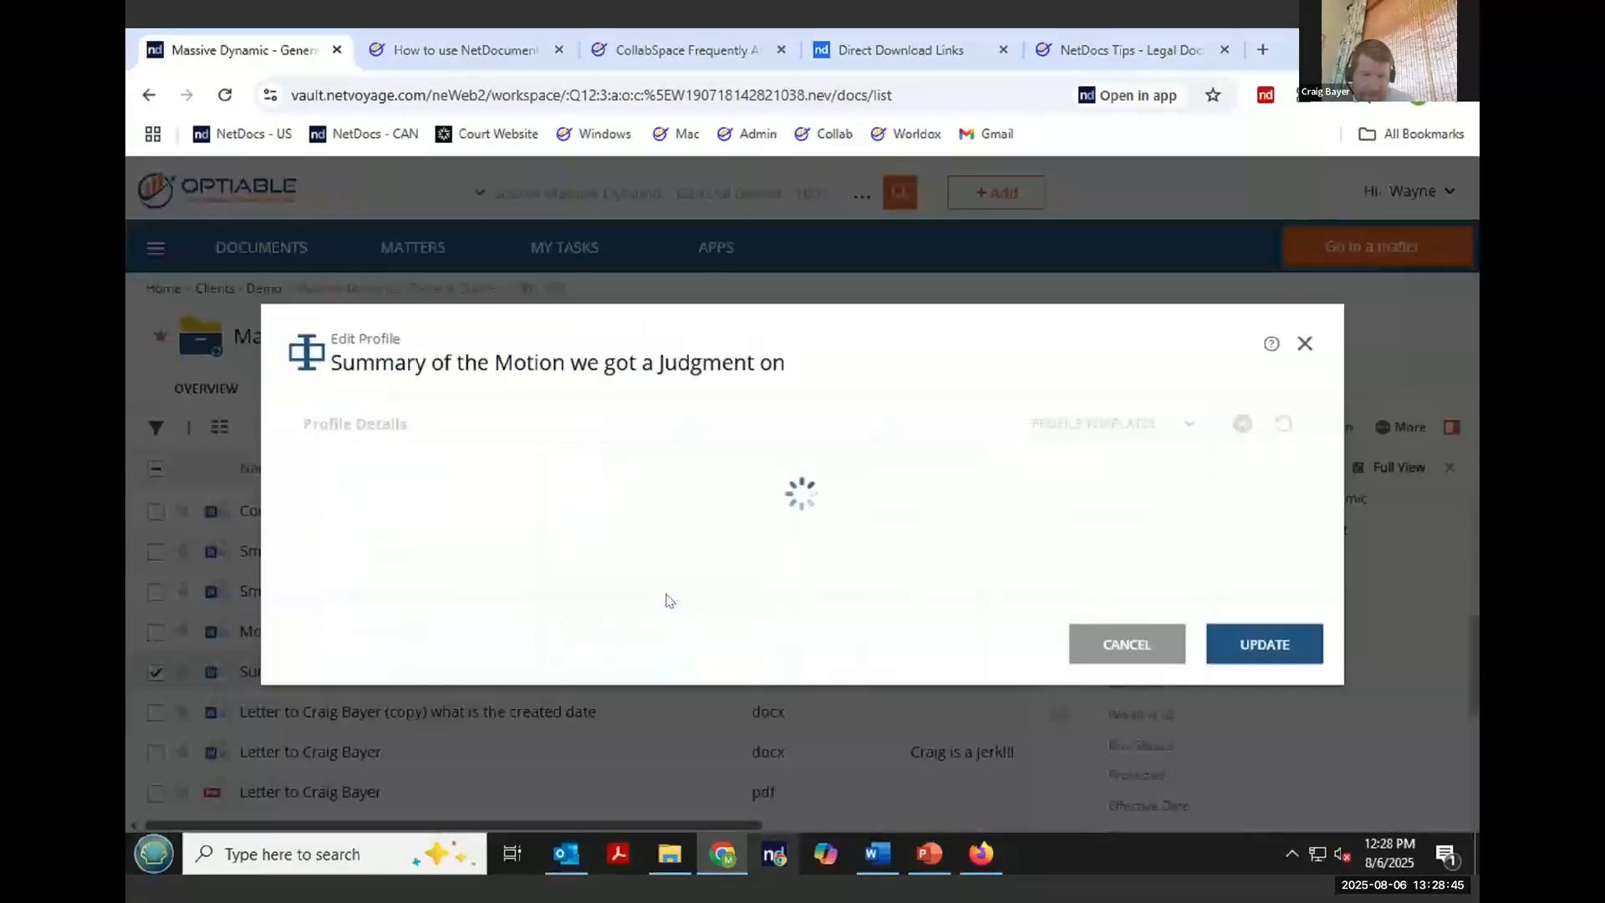
{"action": "scroll", "coordinate": [673, 622], "scroll_direction": "down", "scroll_amount": 3}
{"action": "left_click", "coordinate": [561, 462]}
{"action": "type", "text": "Craig "}
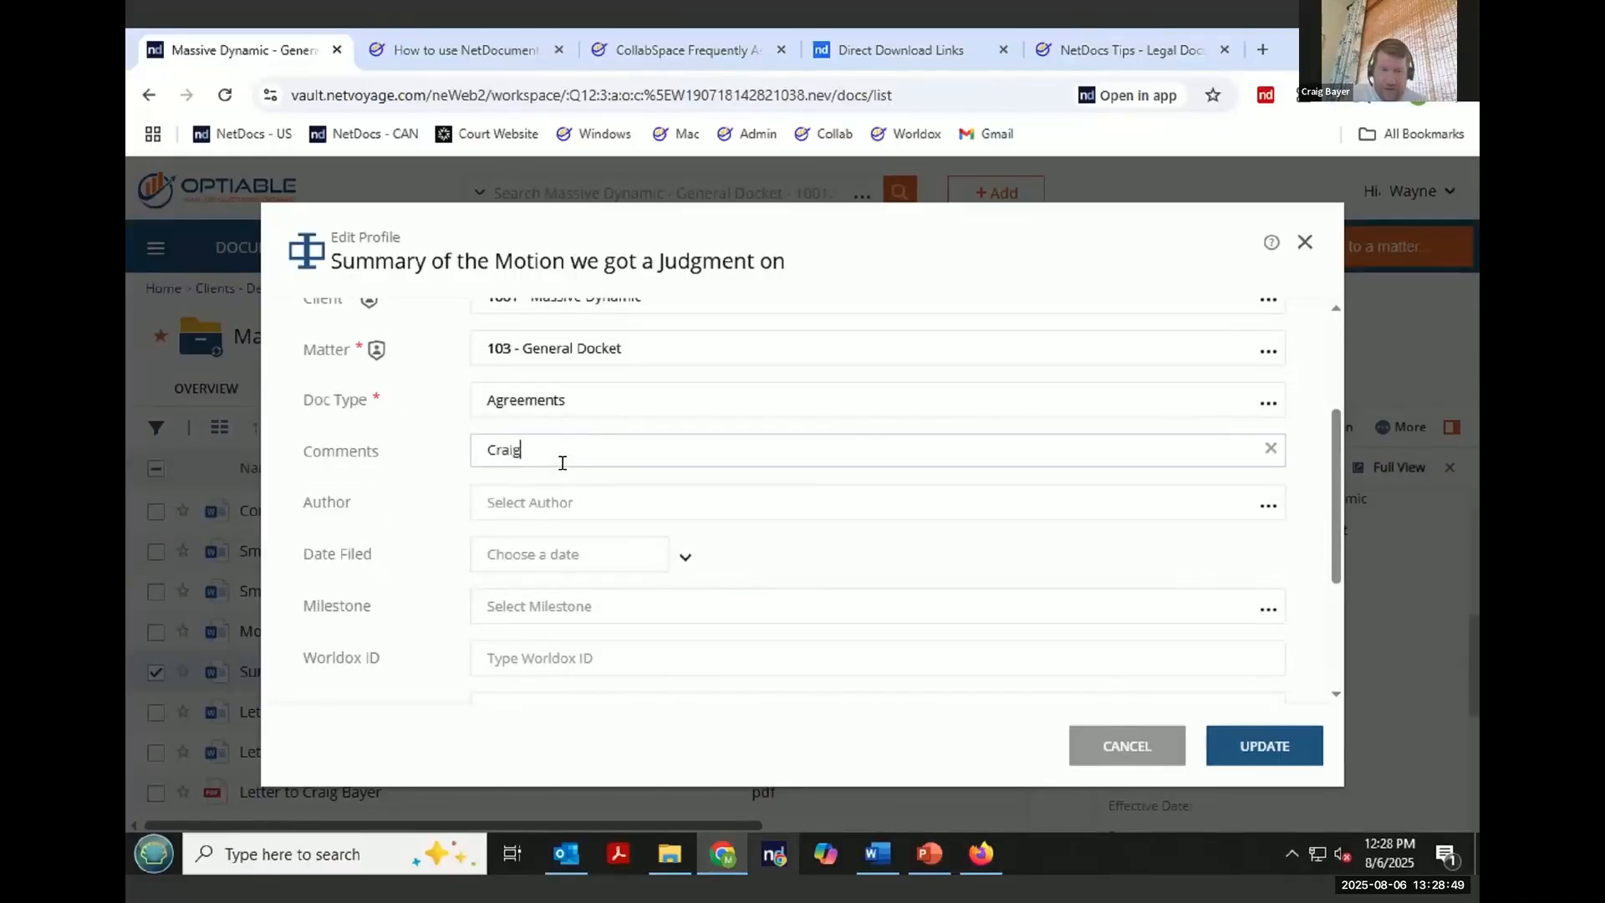
{"action": "type", "text": "sucks!!!"}
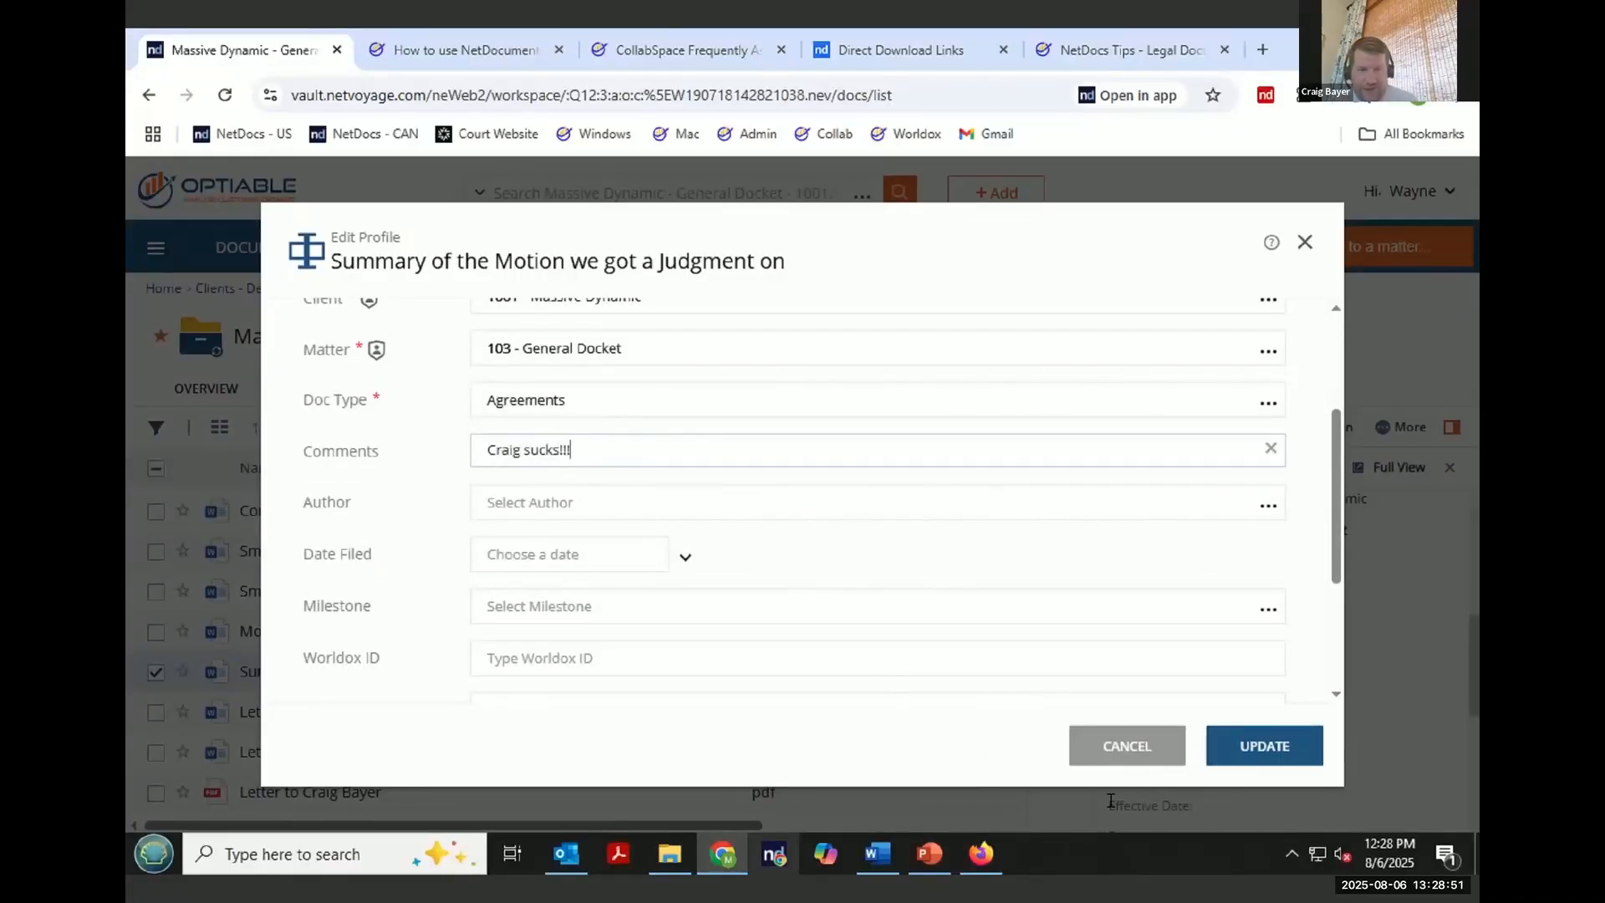
{"action": "left_click", "coordinate": [1242, 745]}
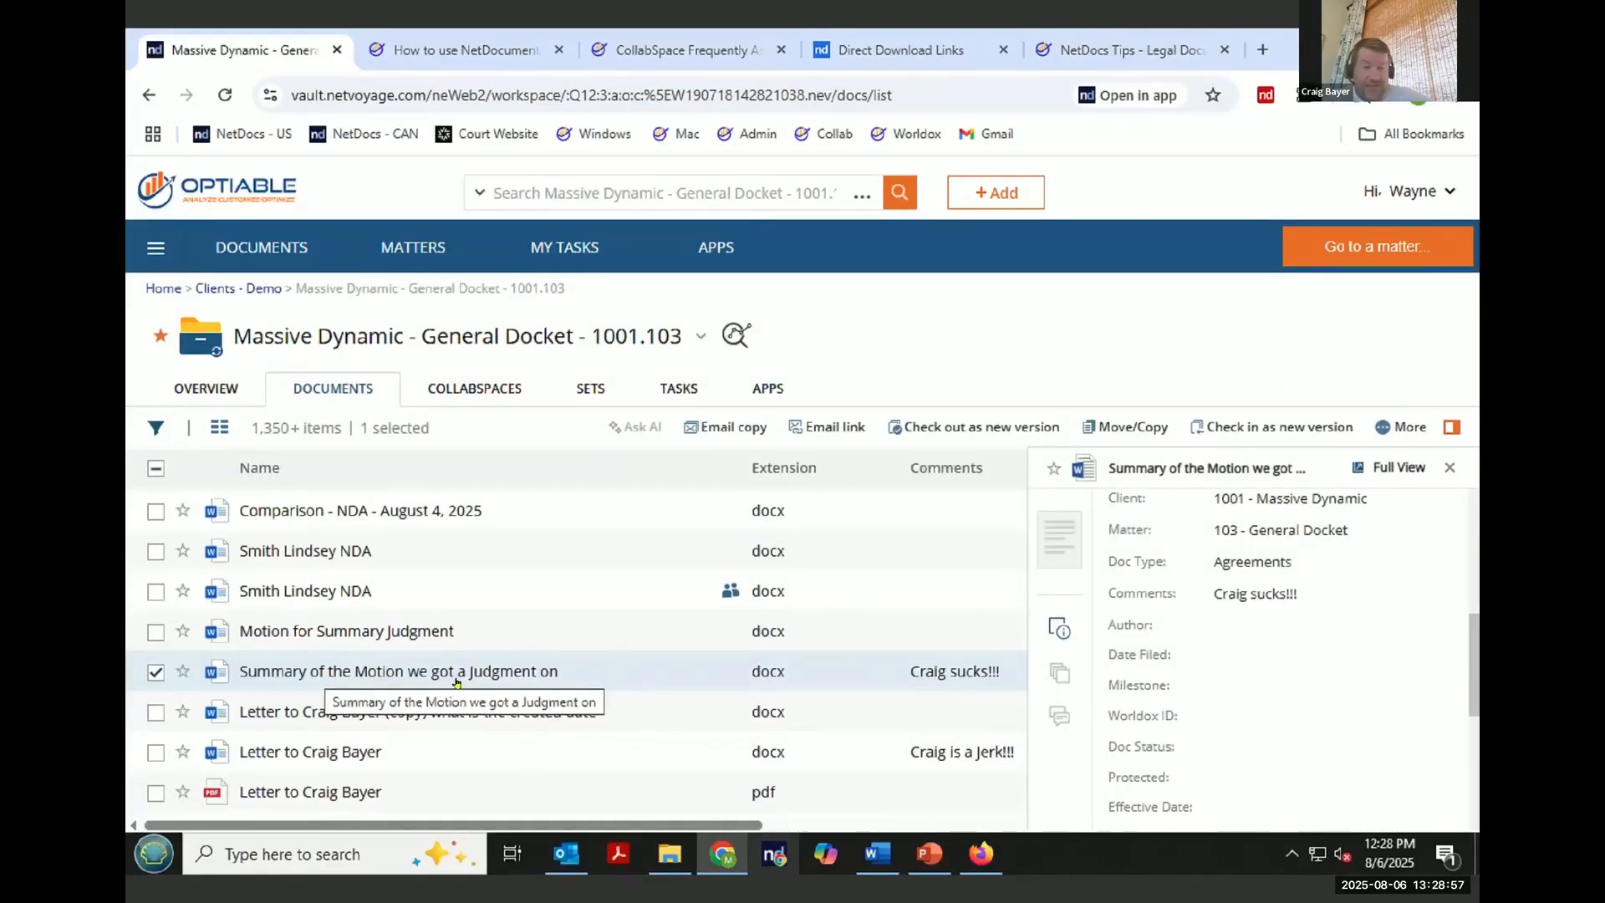
- Share the Summary of the Motion document to the Massive Dynamic - Optiable Webinar CollabSpace using the Move option
{"action": "left_click", "coordinate": [1403, 426]}
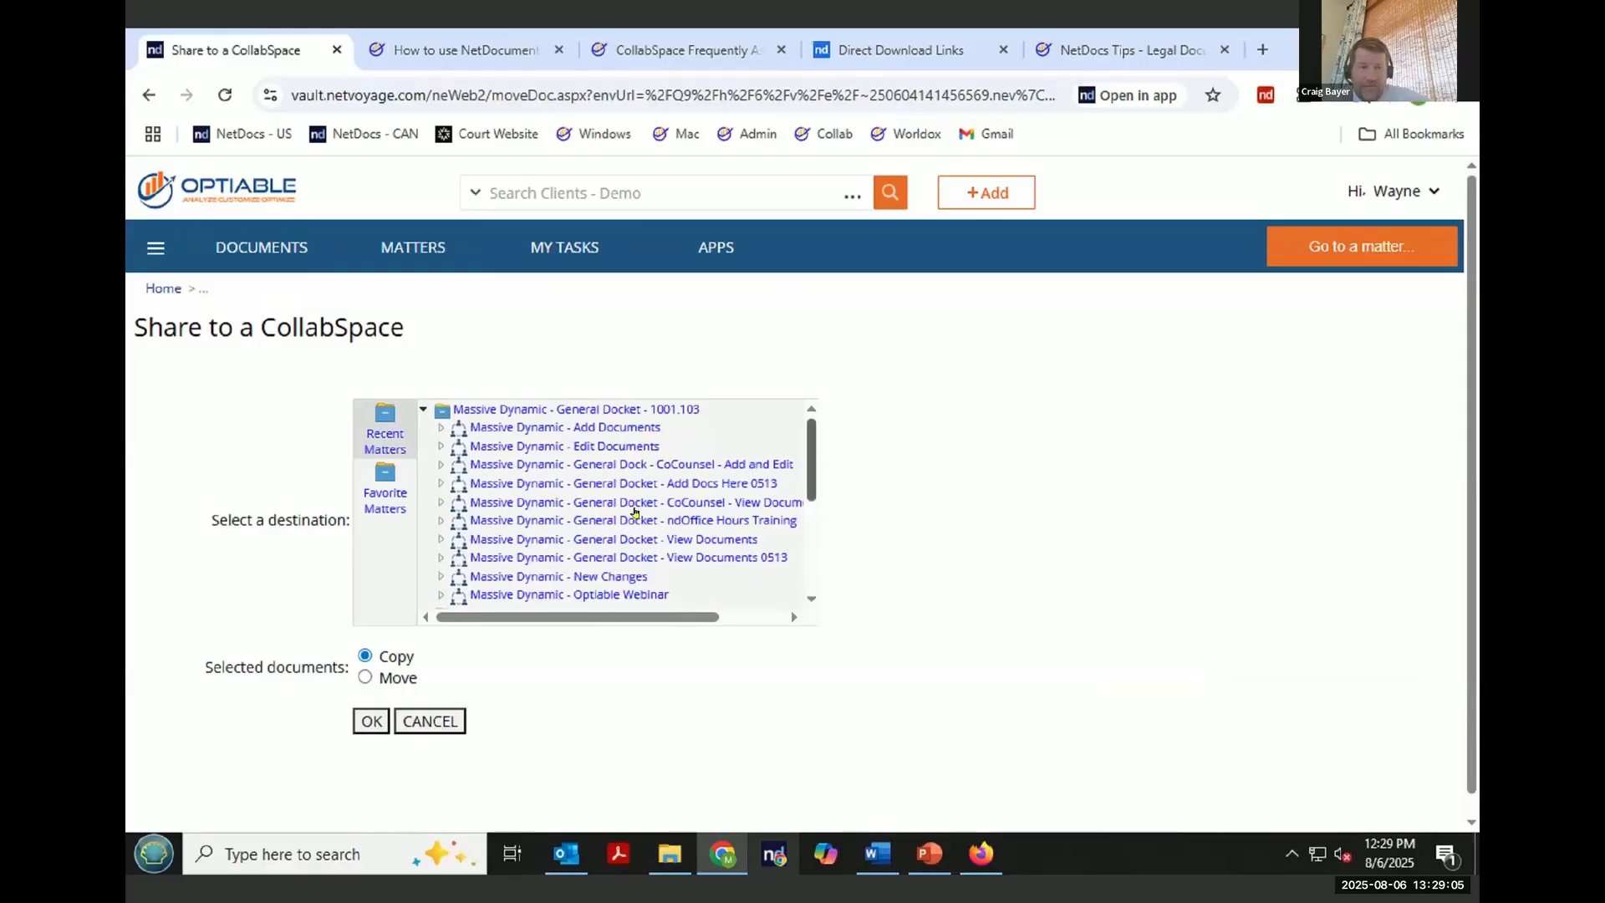
{"action": "scroll", "coordinate": [633, 511], "scroll_direction": "down", "scroll_amount": 1}
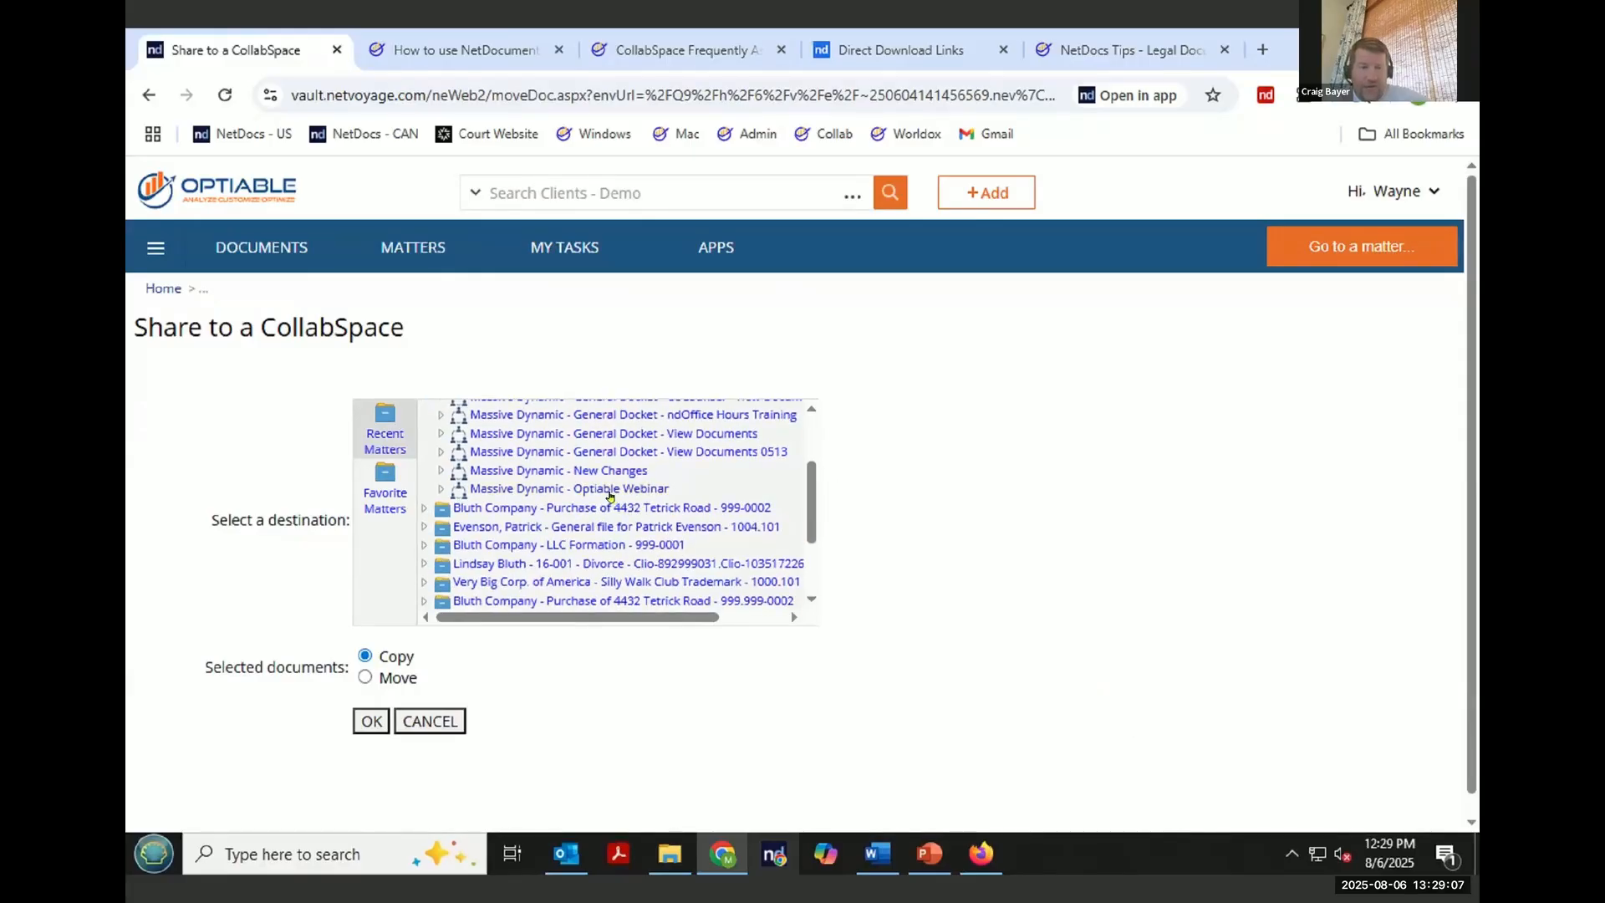
{"action": "left_click", "coordinate": [609, 496]}
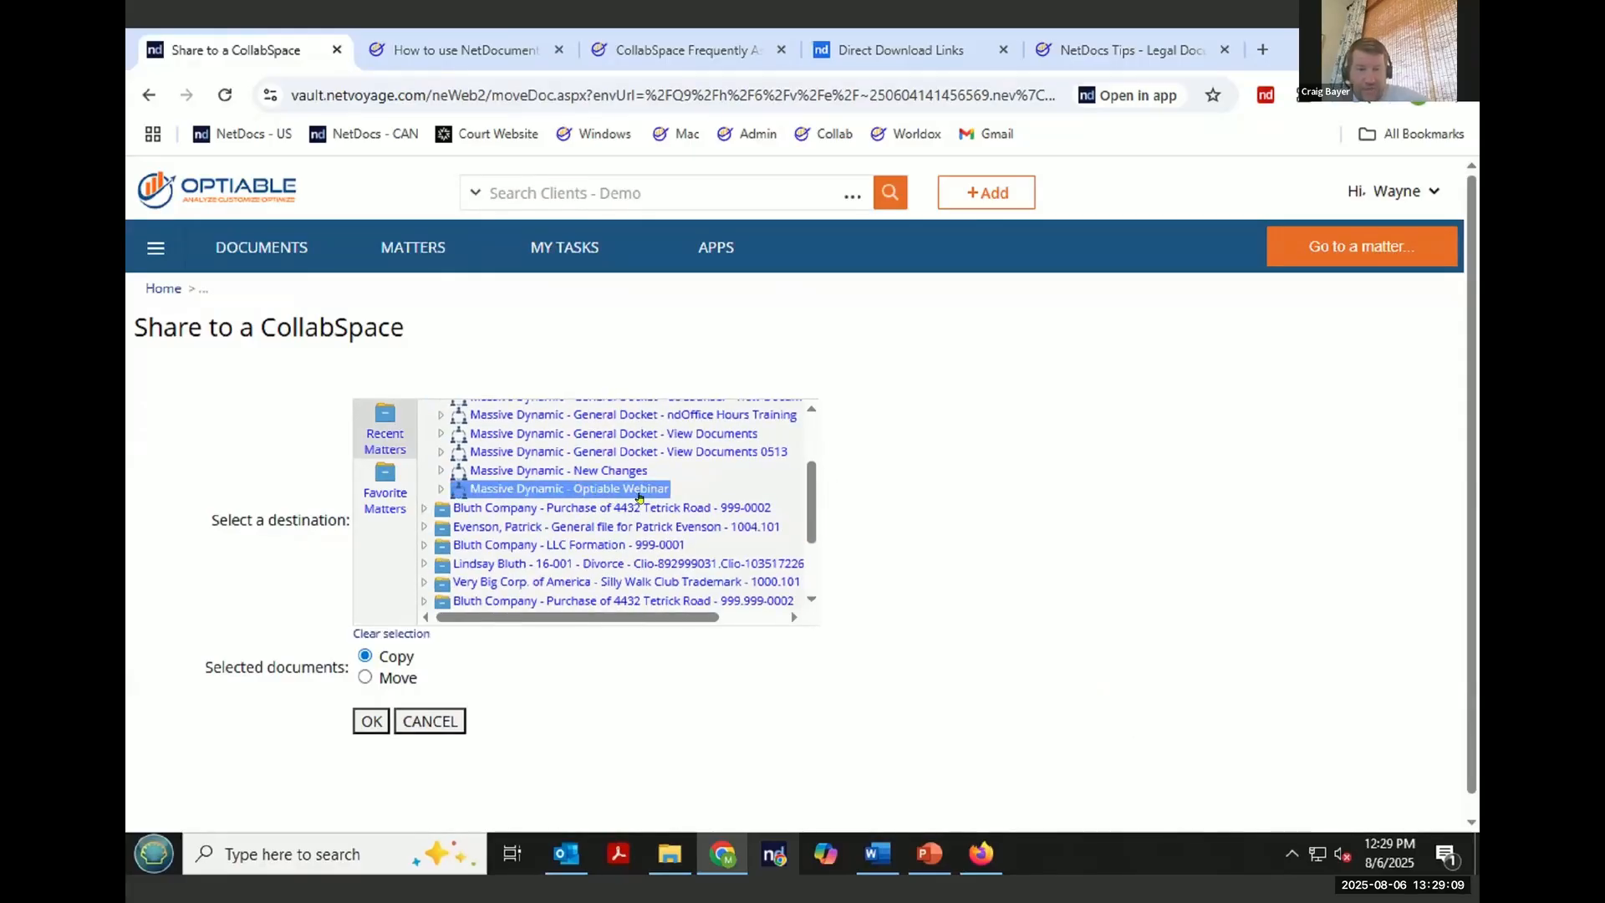
{"action": "left_click", "coordinate": [367, 678]}
{"action": "left_click", "coordinate": [372, 721]}
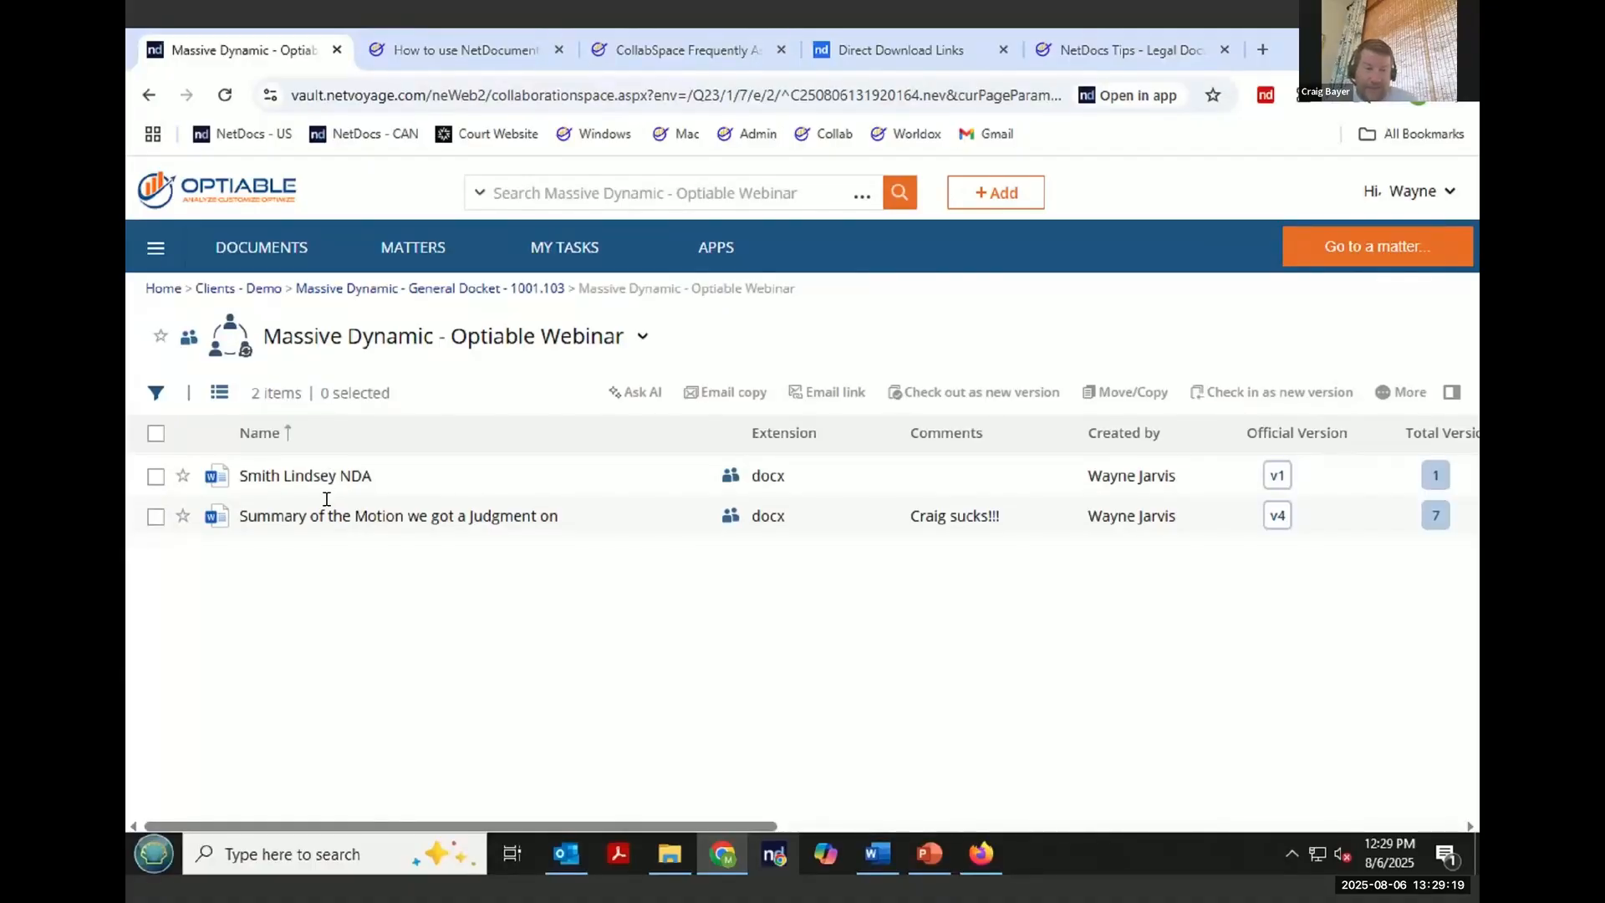
{"action": "left_click", "coordinate": [427, 292]}
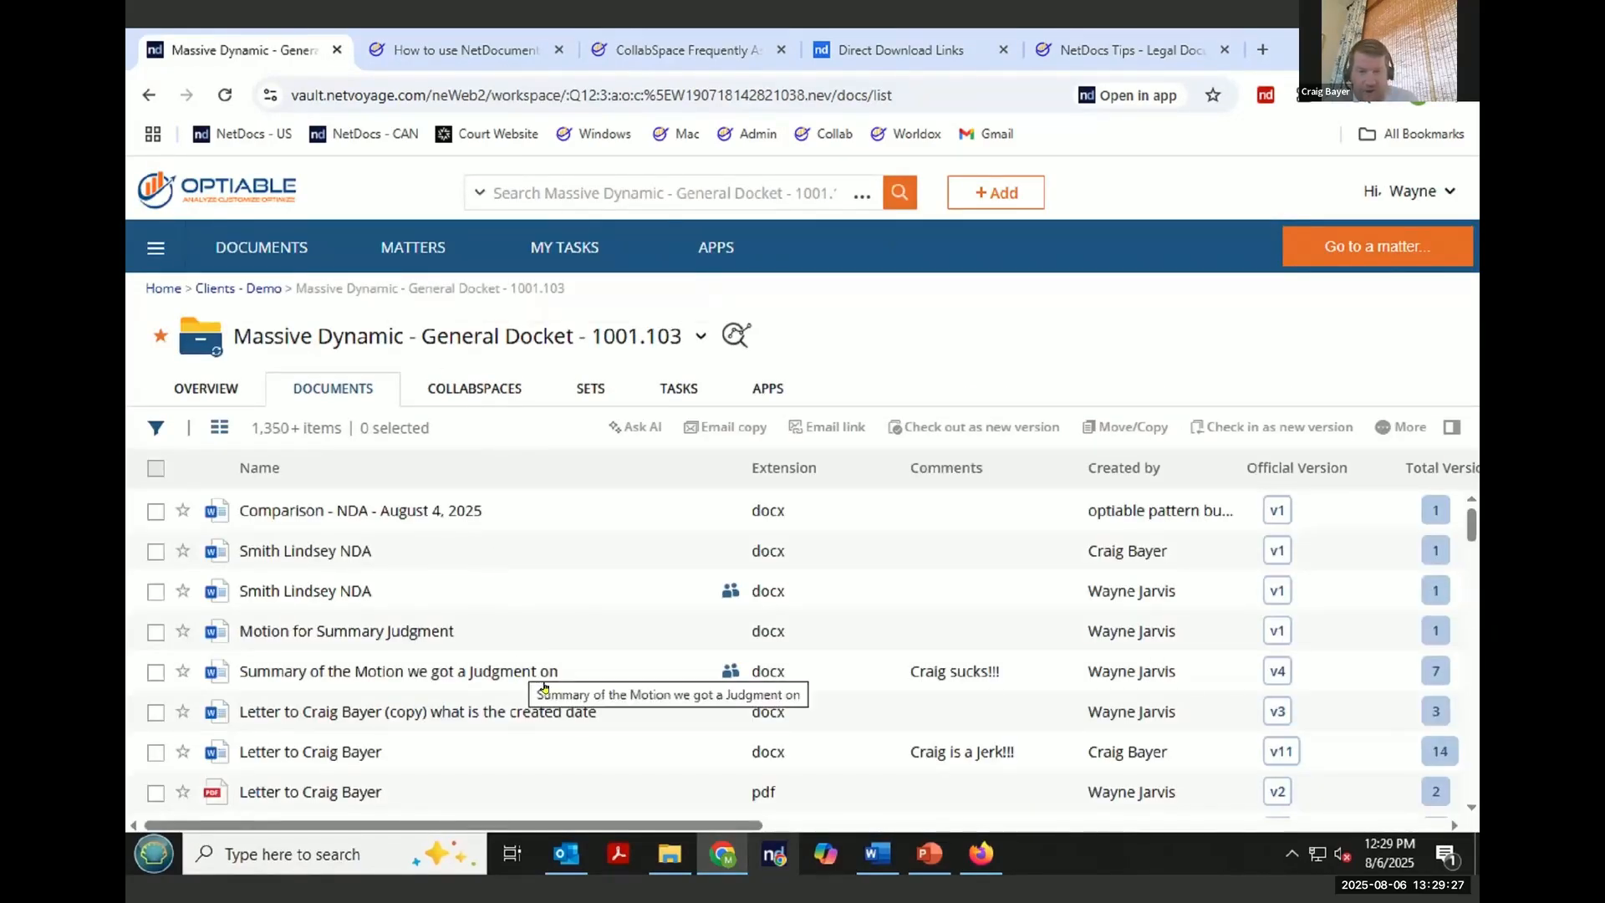
{"action": "left_click_drag", "start_coordinate": [558, 671], "coordinate": [237, 671]}
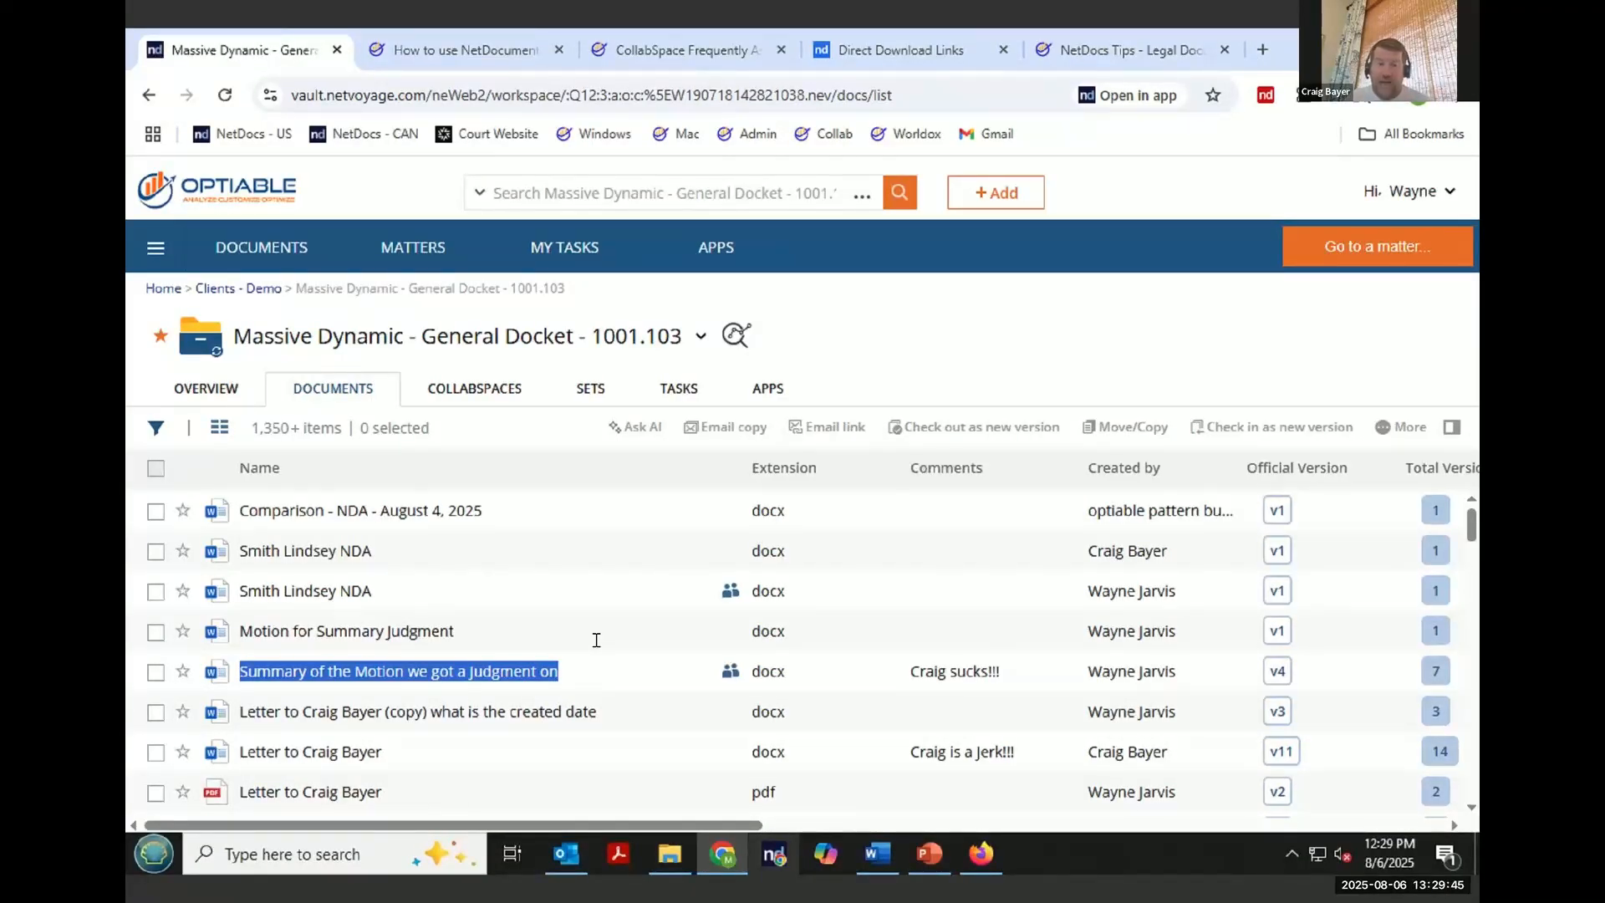
{"action": "left_click", "coordinate": [156, 633]}
{"action": "left_click", "coordinate": [154, 637]}
{"action": "left_click", "coordinate": [155, 592]}
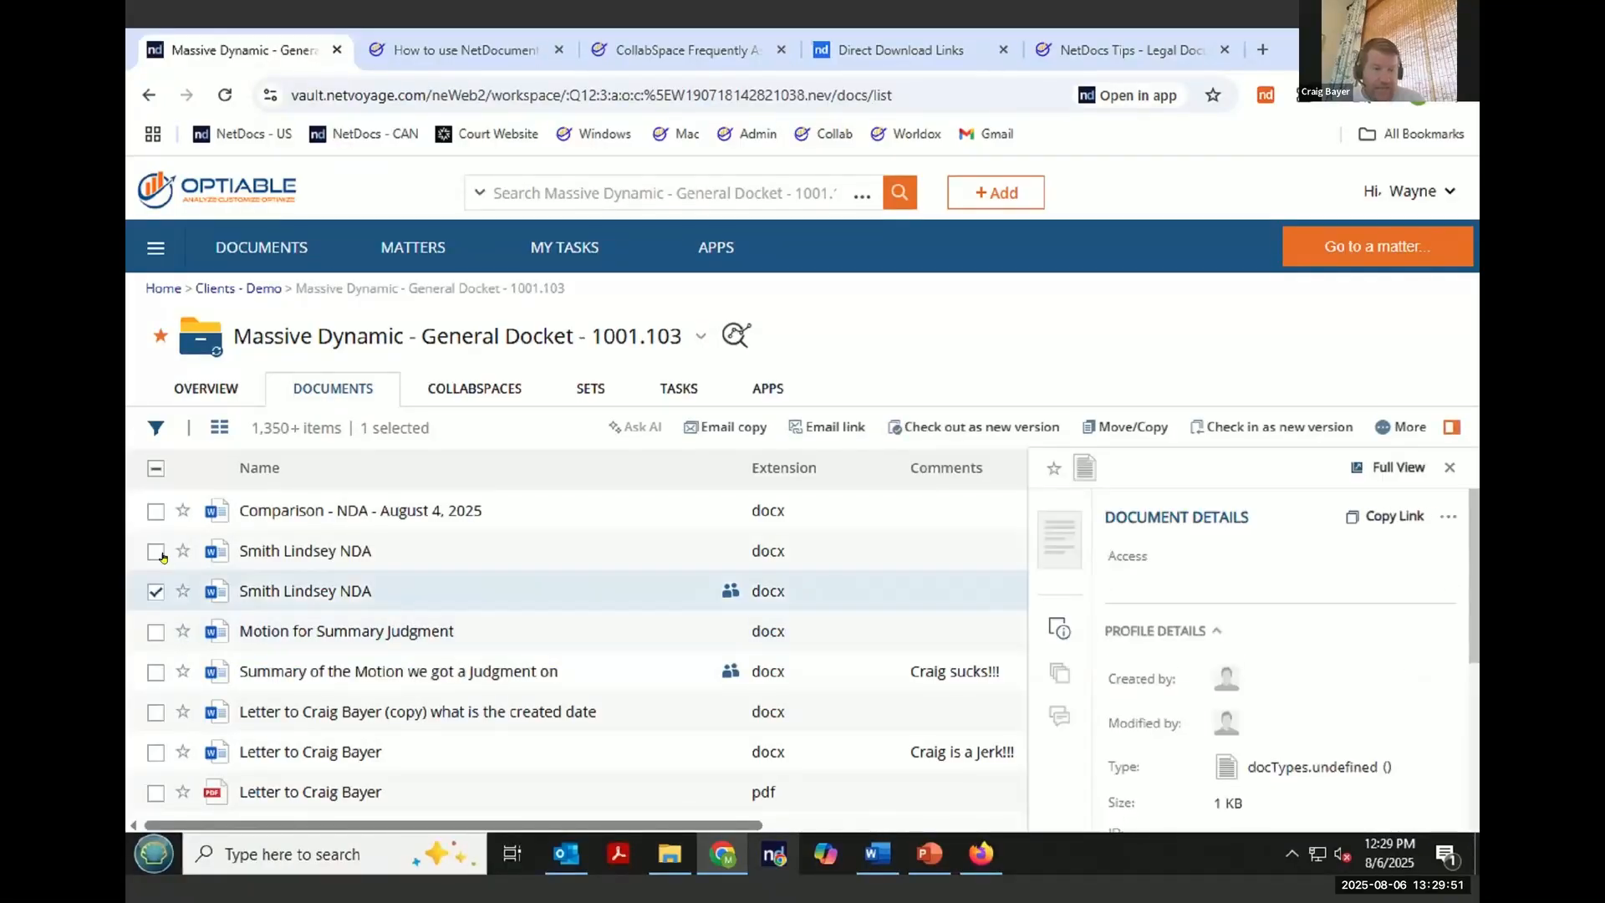
{"action": "left_click", "coordinate": [156, 552]}
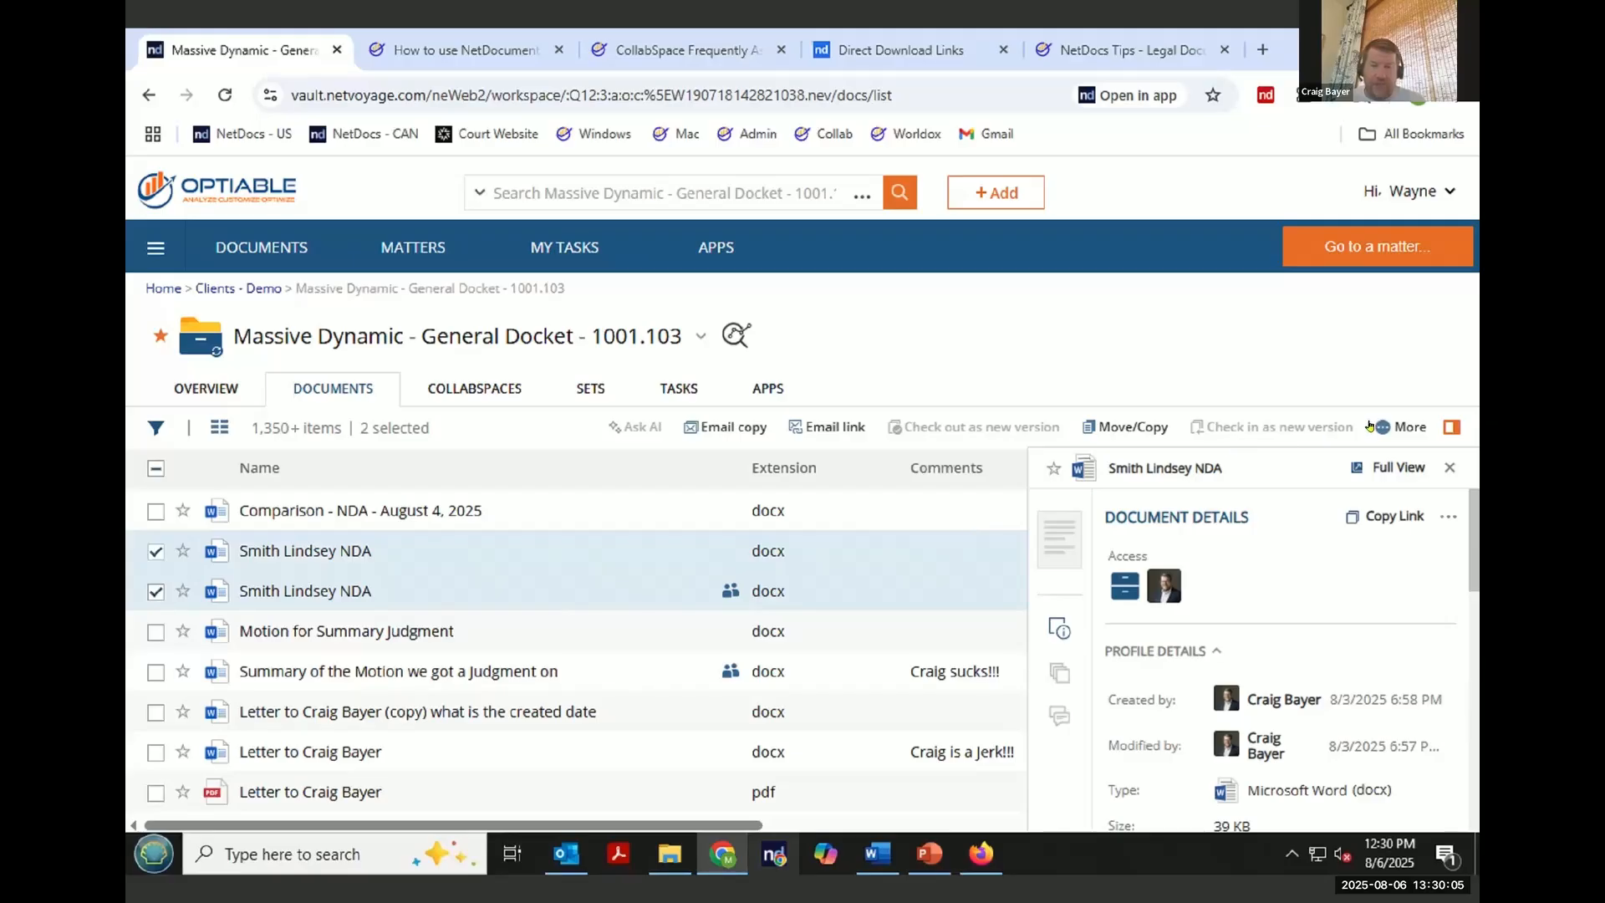
{"action": "left_click", "coordinate": [1401, 428]}
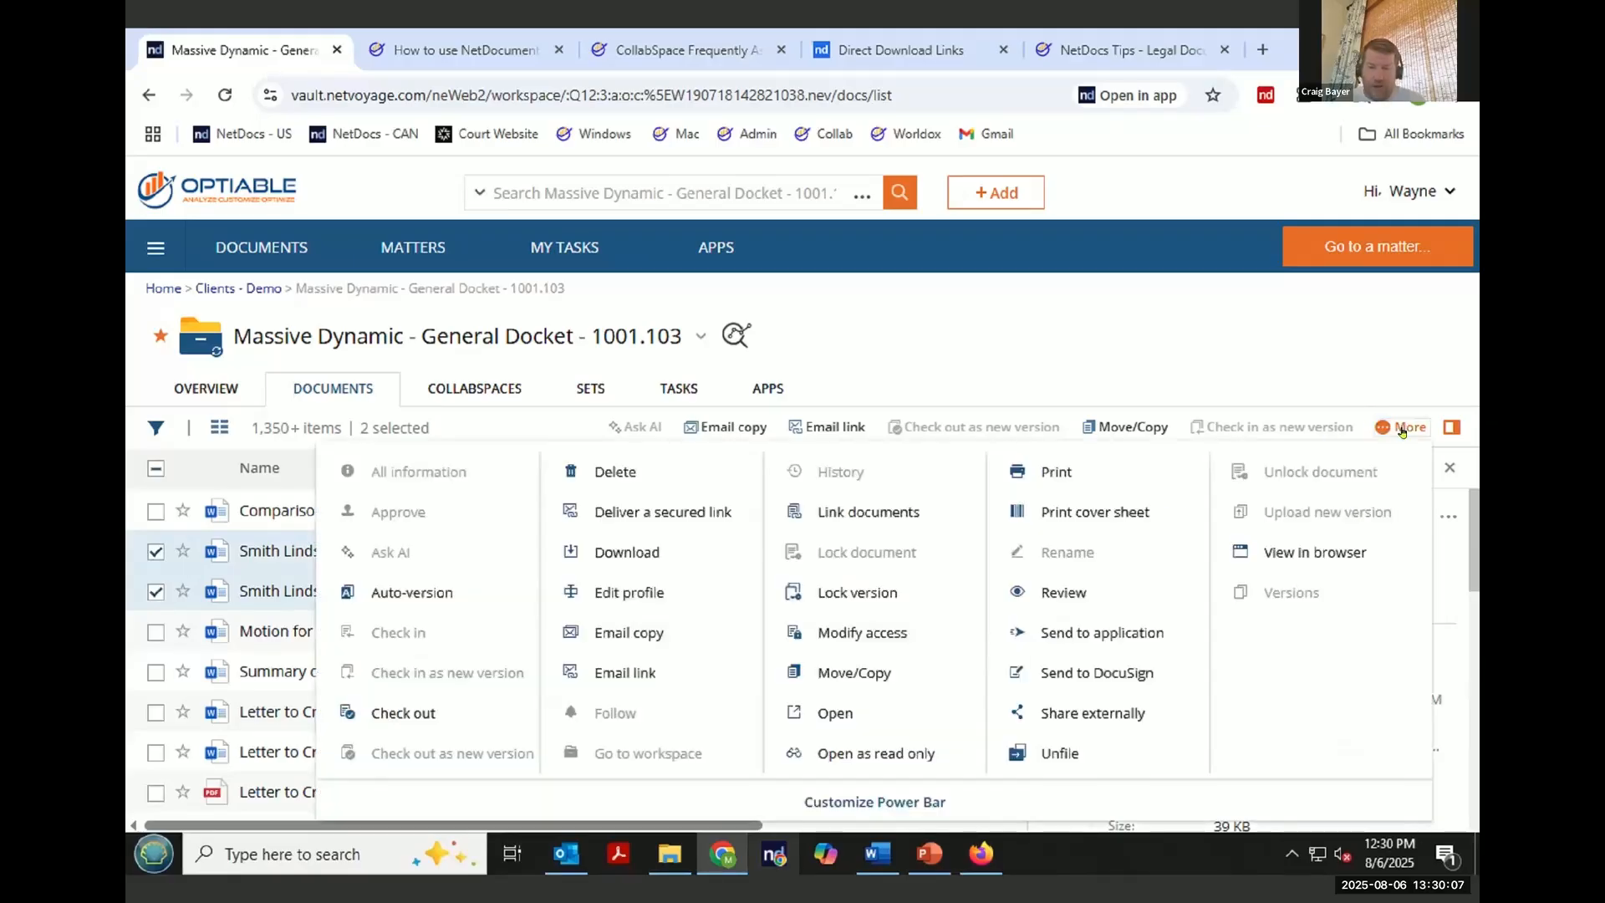
{"action": "left_click", "coordinate": [916, 527]}
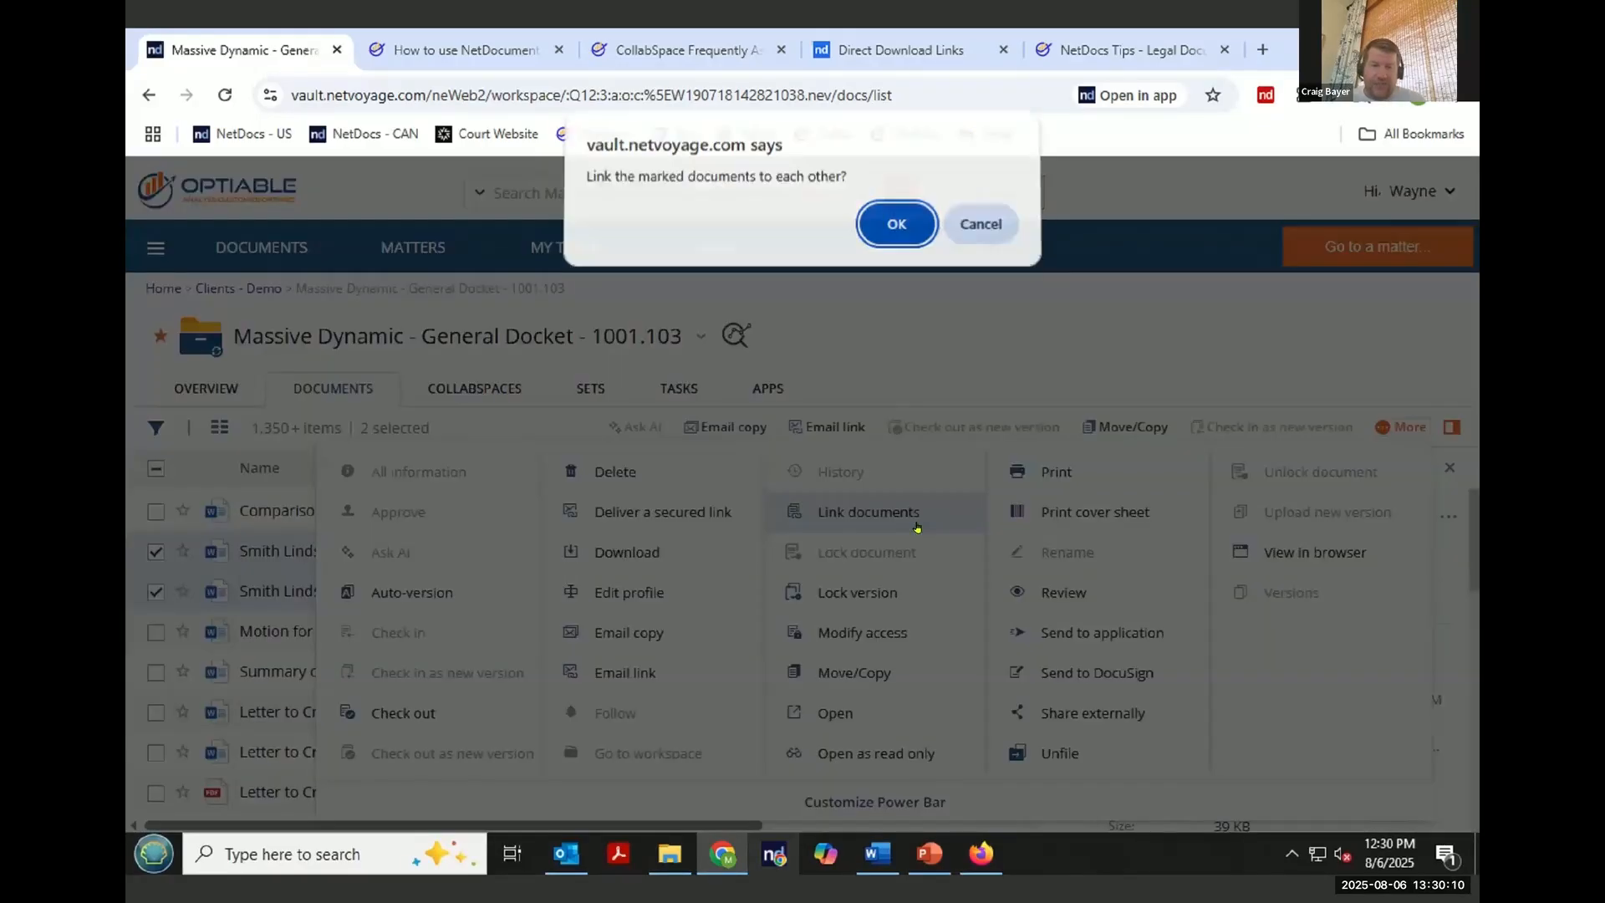
{"action": "left_click", "coordinate": [897, 231]}
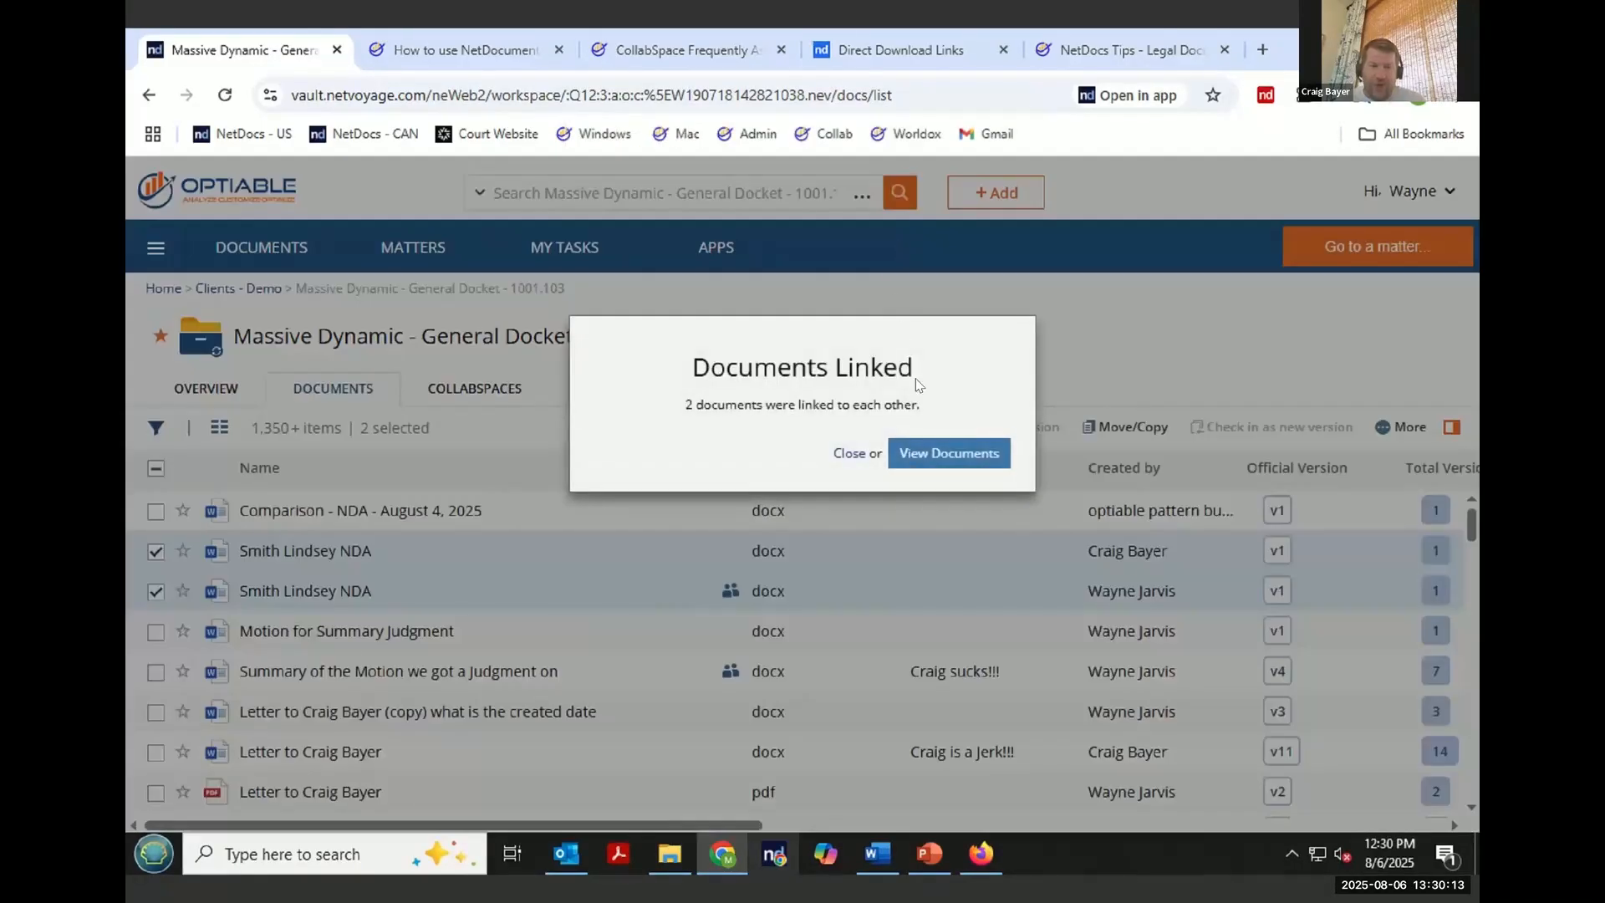
{"action": "left_click", "coordinate": [858, 460]}
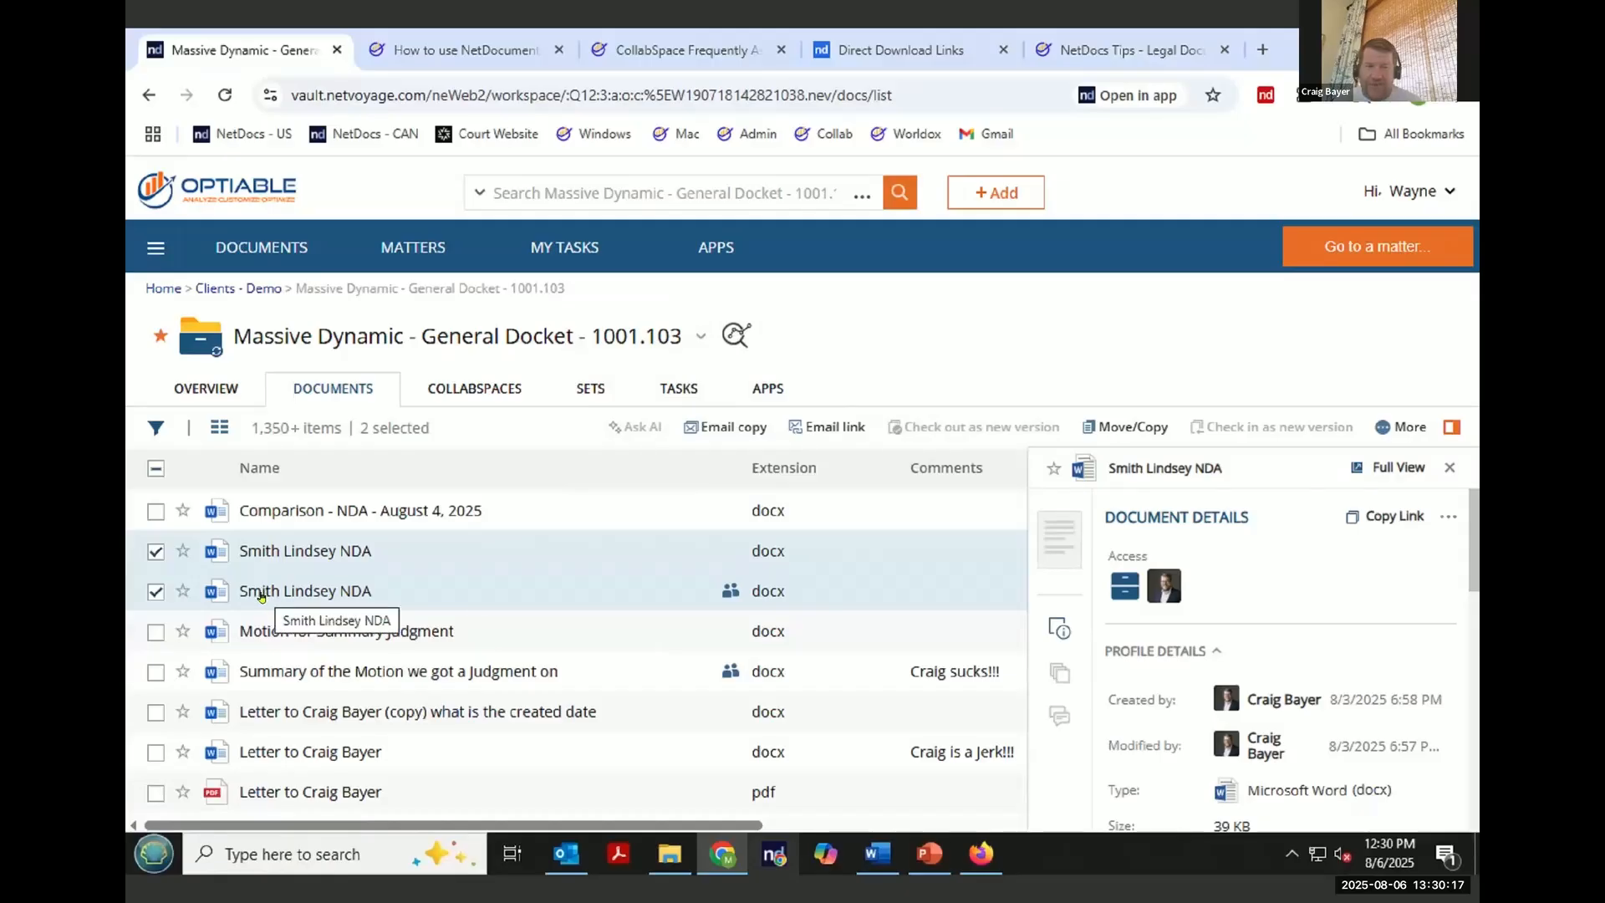
{"action": "scroll", "coordinate": [1169, 724], "scroll_direction": "down", "scroll_amount": 10}
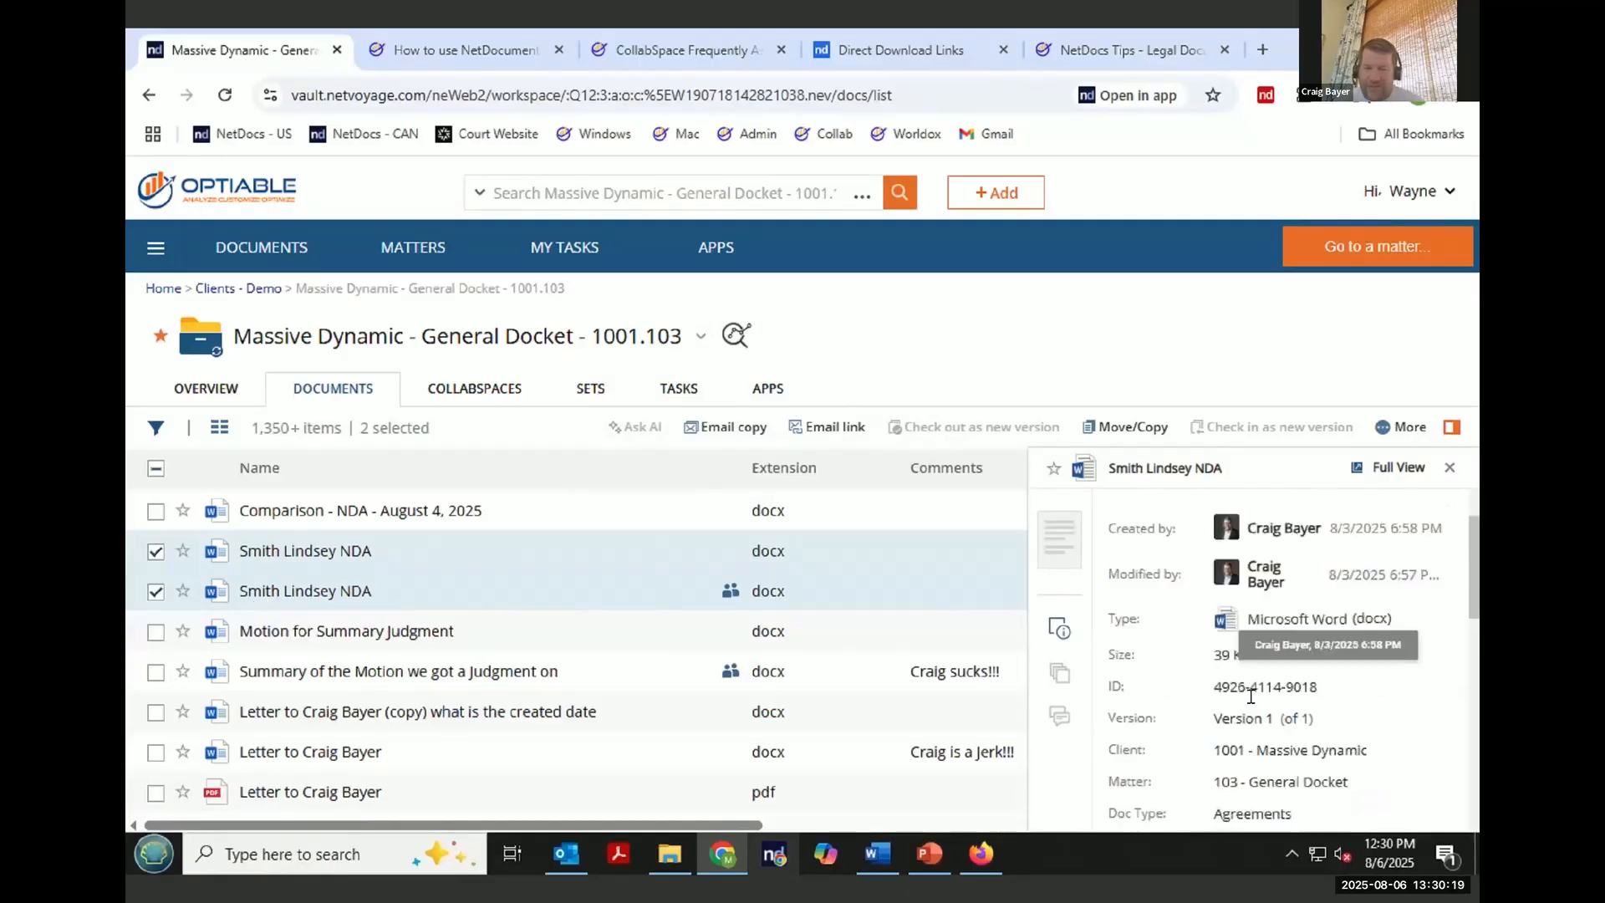
{"action": "left_click", "coordinate": [1170, 698]}
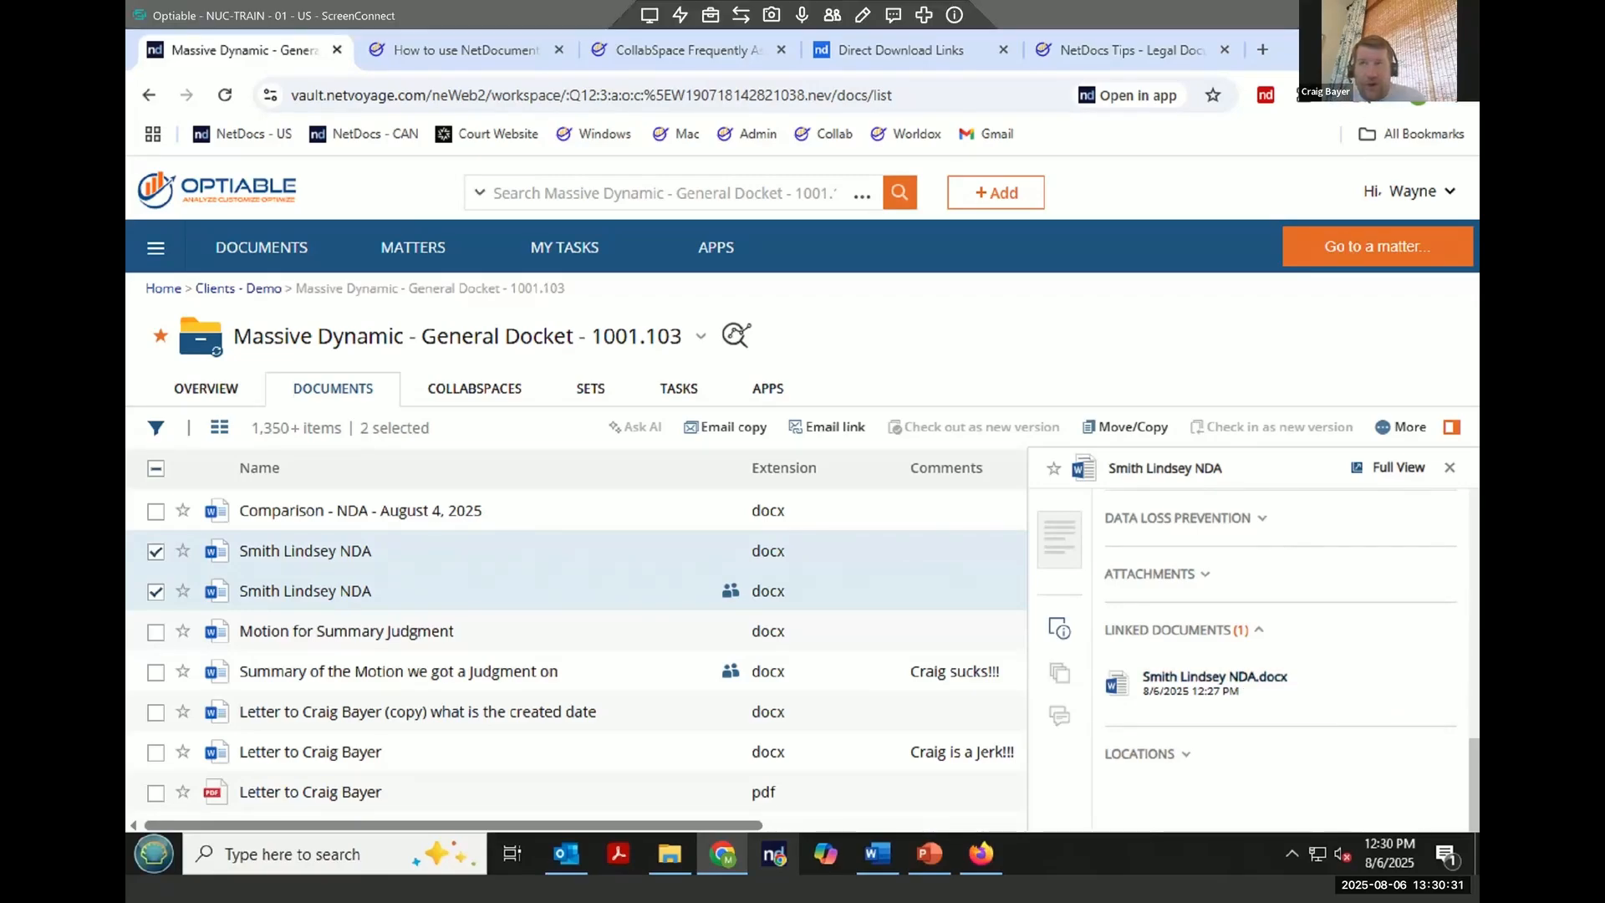
{"action": "left_click", "coordinate": [1178, 883]}
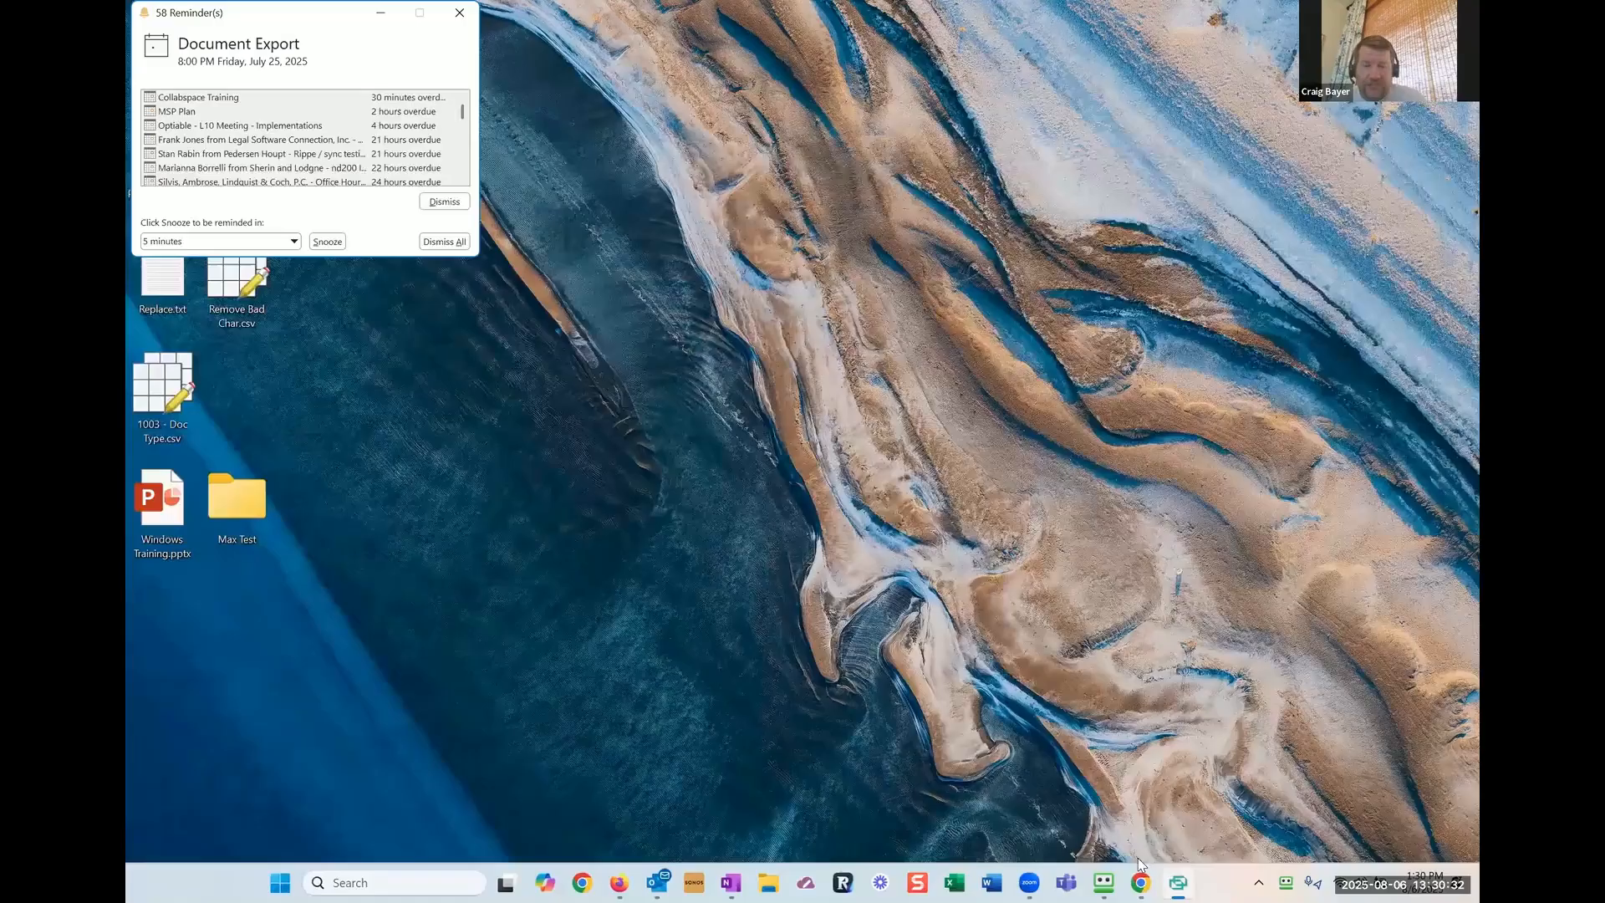
{"action": "left_click", "coordinate": [623, 882]}
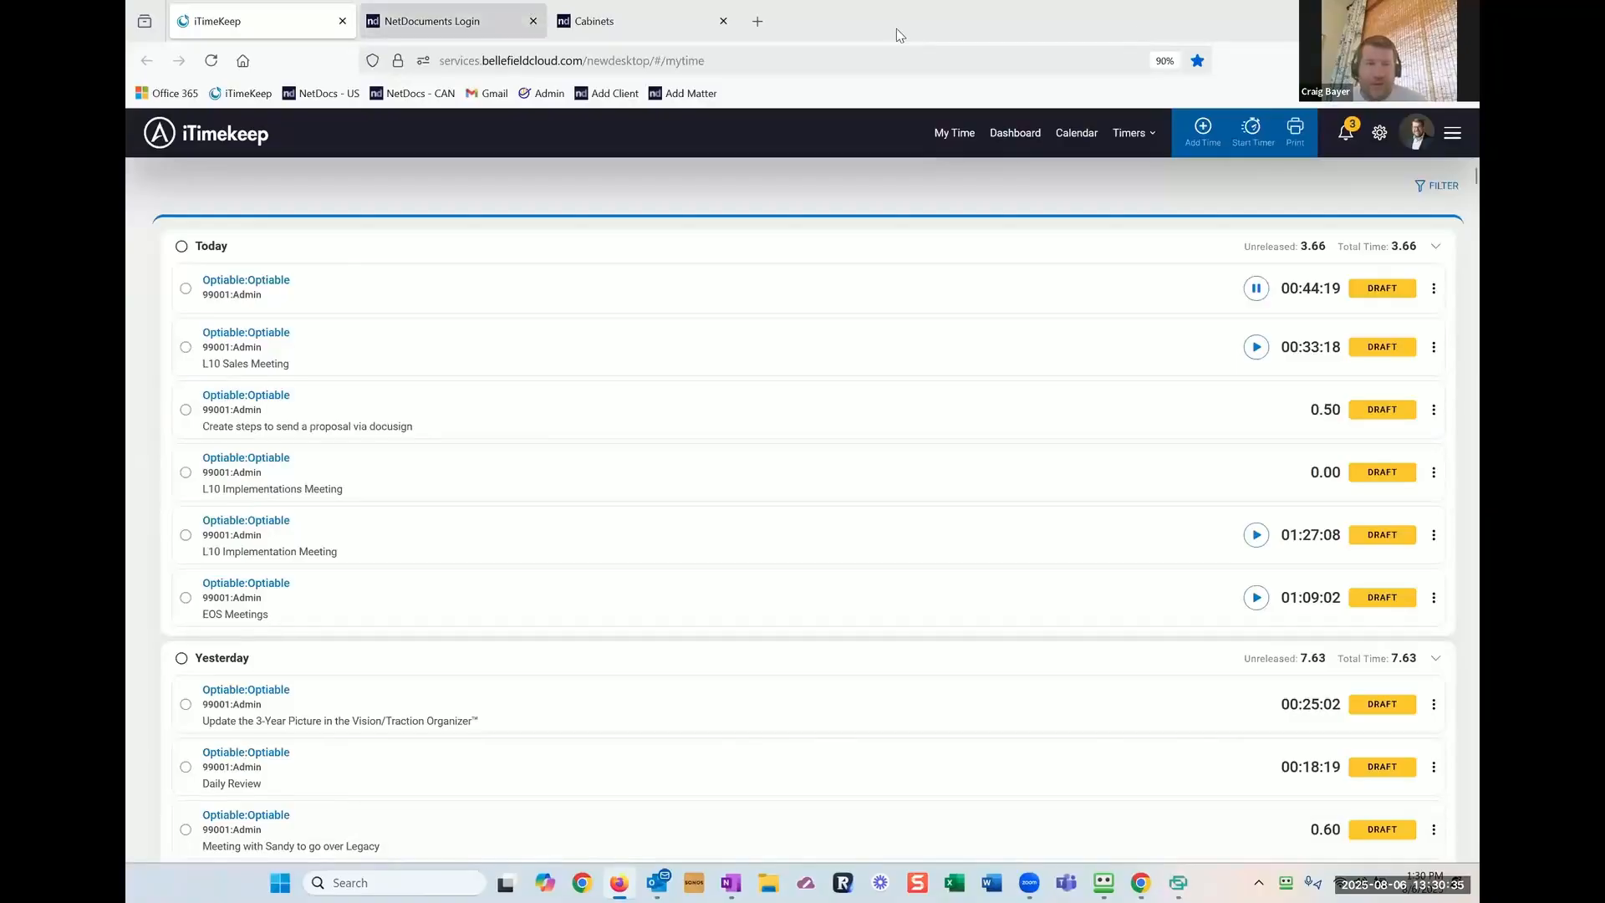
{"action": "left_click", "coordinate": [621, 883]}
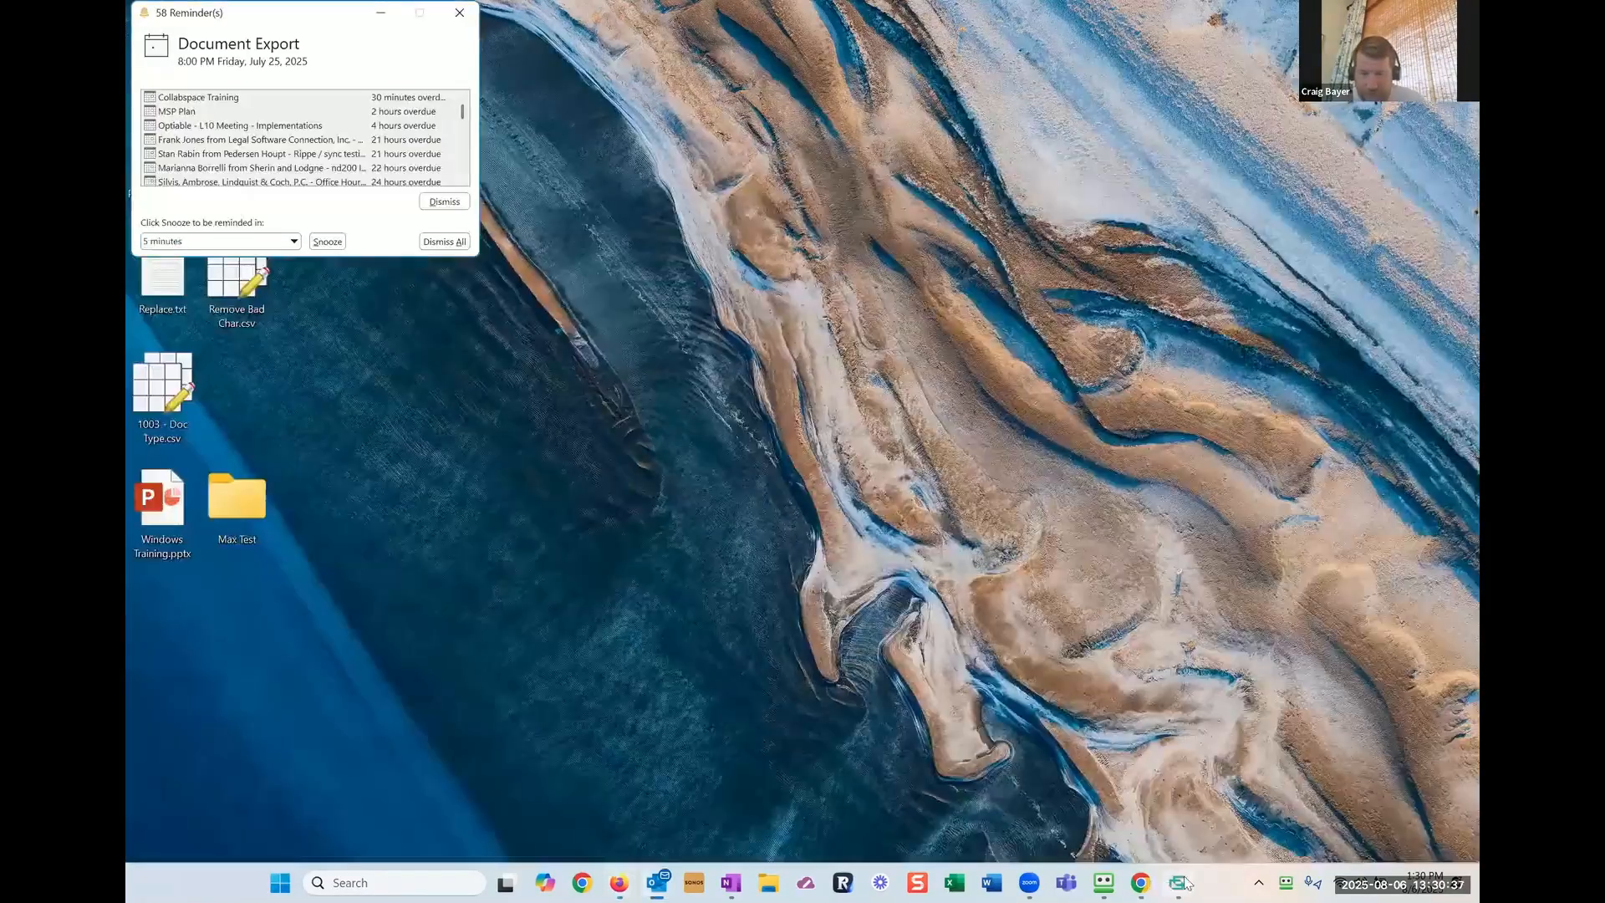
{"action": "left_click", "coordinate": [1178, 882]}
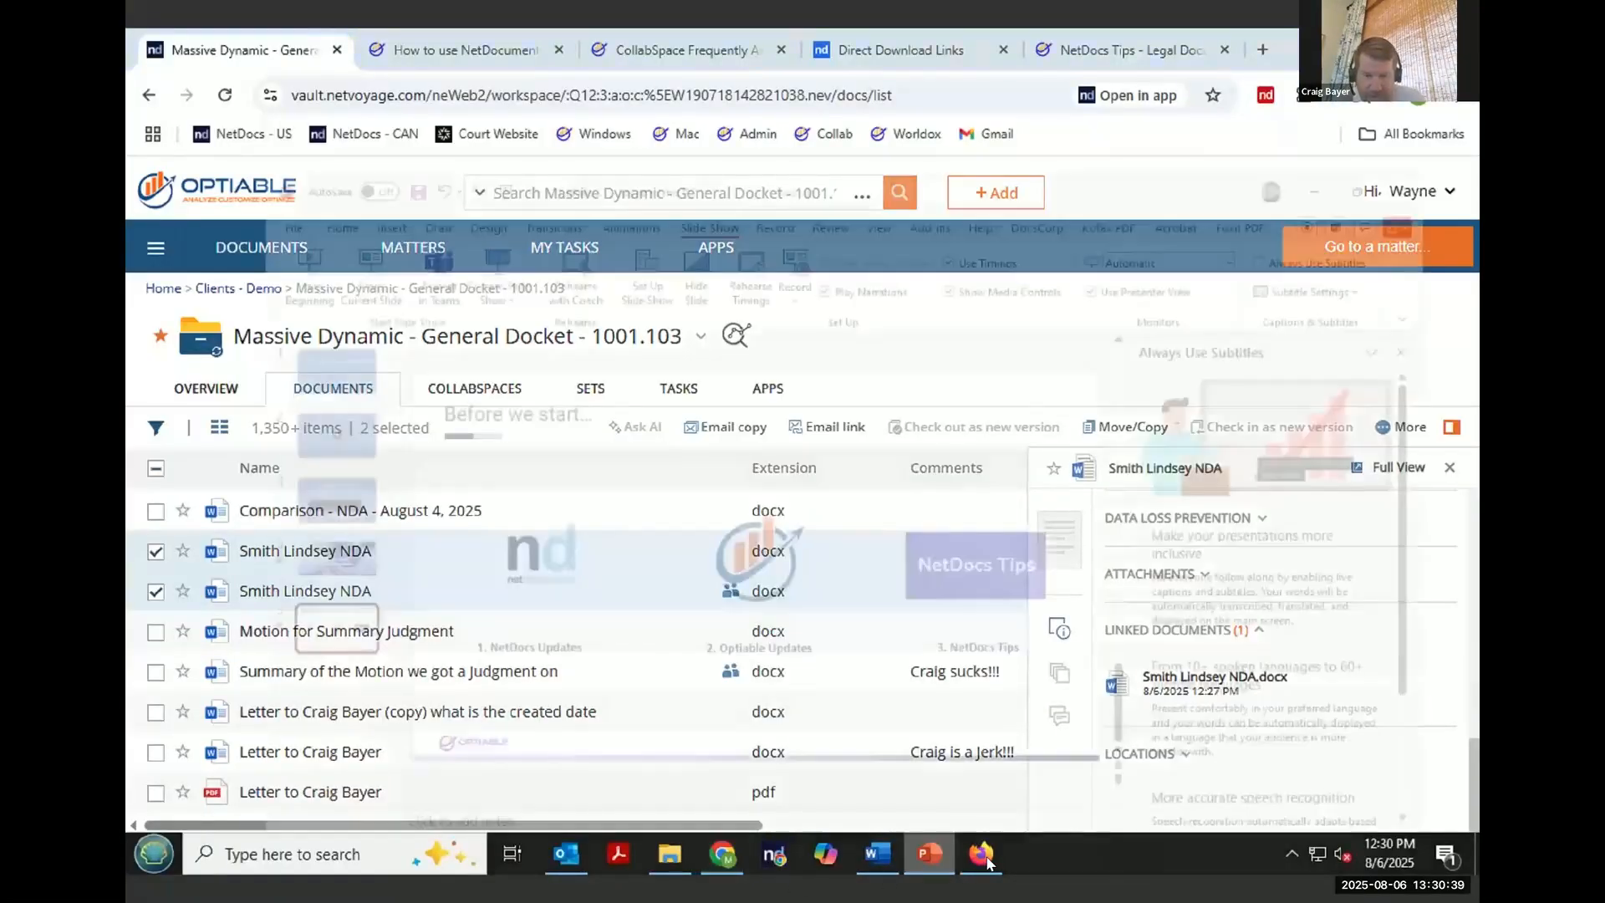
- Switch to the external user's browser session and reload the Massive Dynamic - Optiable Webinar CollabSpace
{"action": "left_click", "coordinate": [981, 853]}
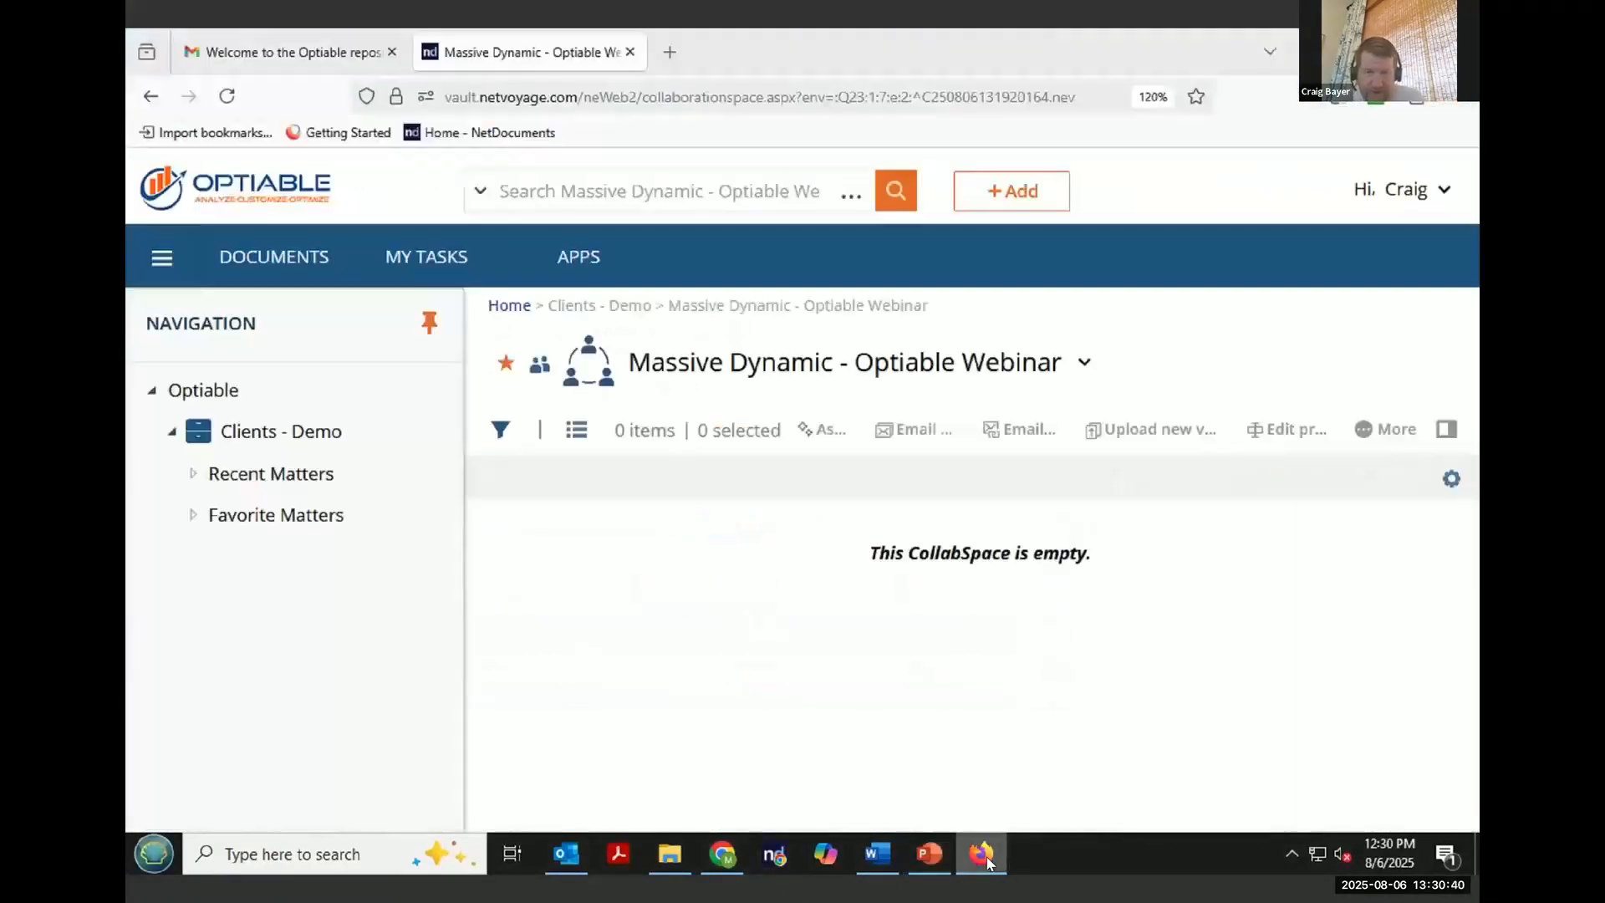
{"action": "left_click", "coordinate": [225, 97]}
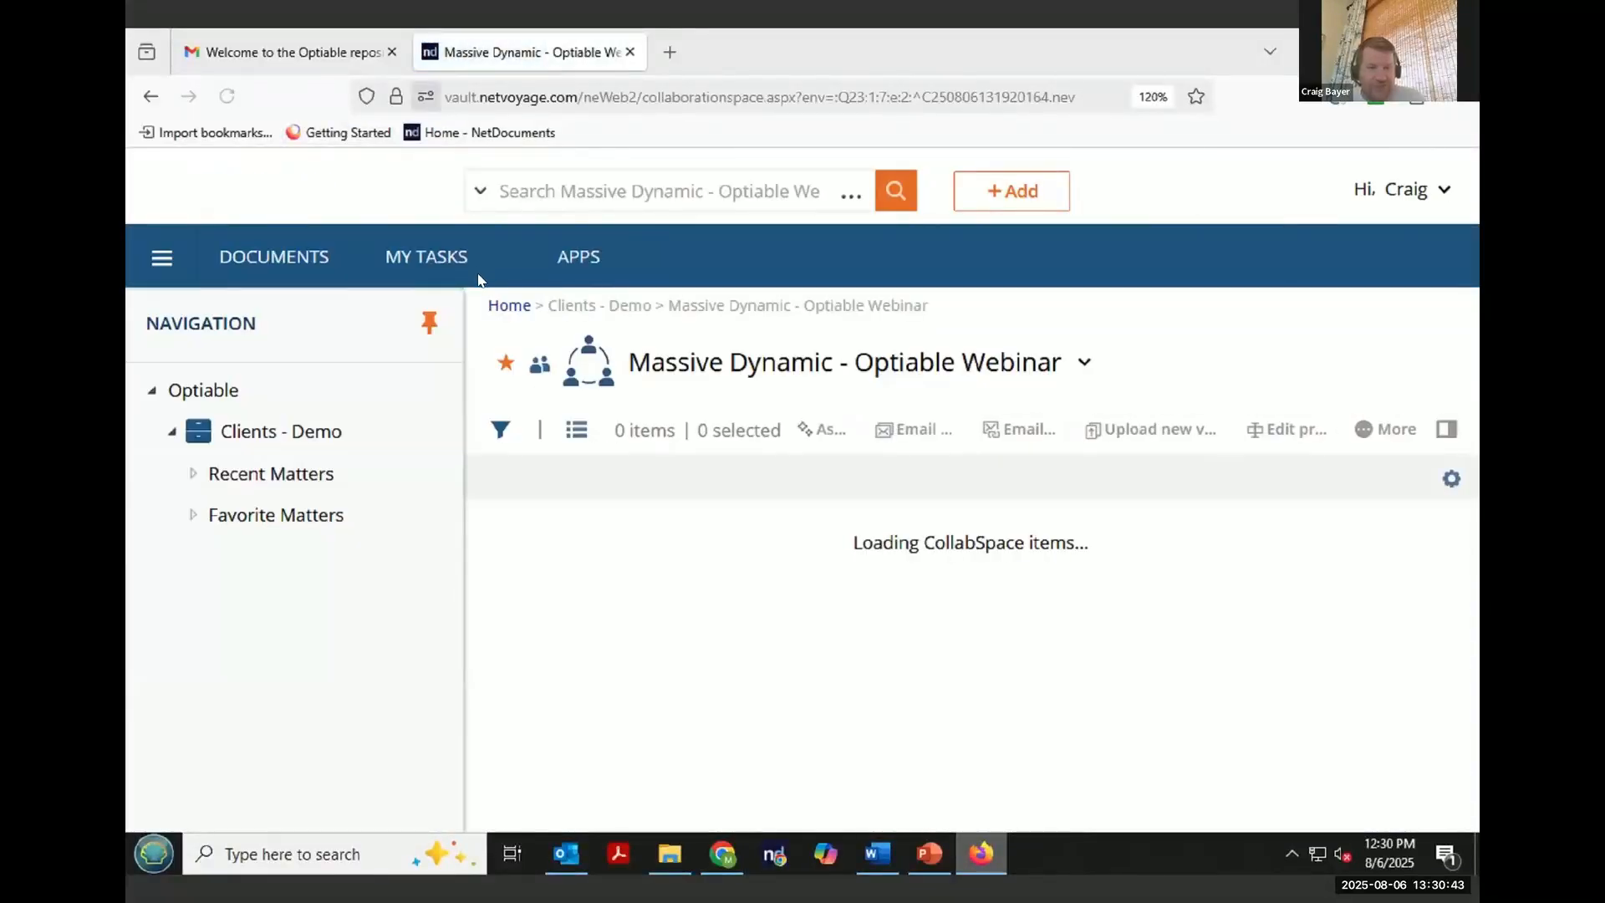
{"action": "left_click", "coordinate": [1038, 539]}
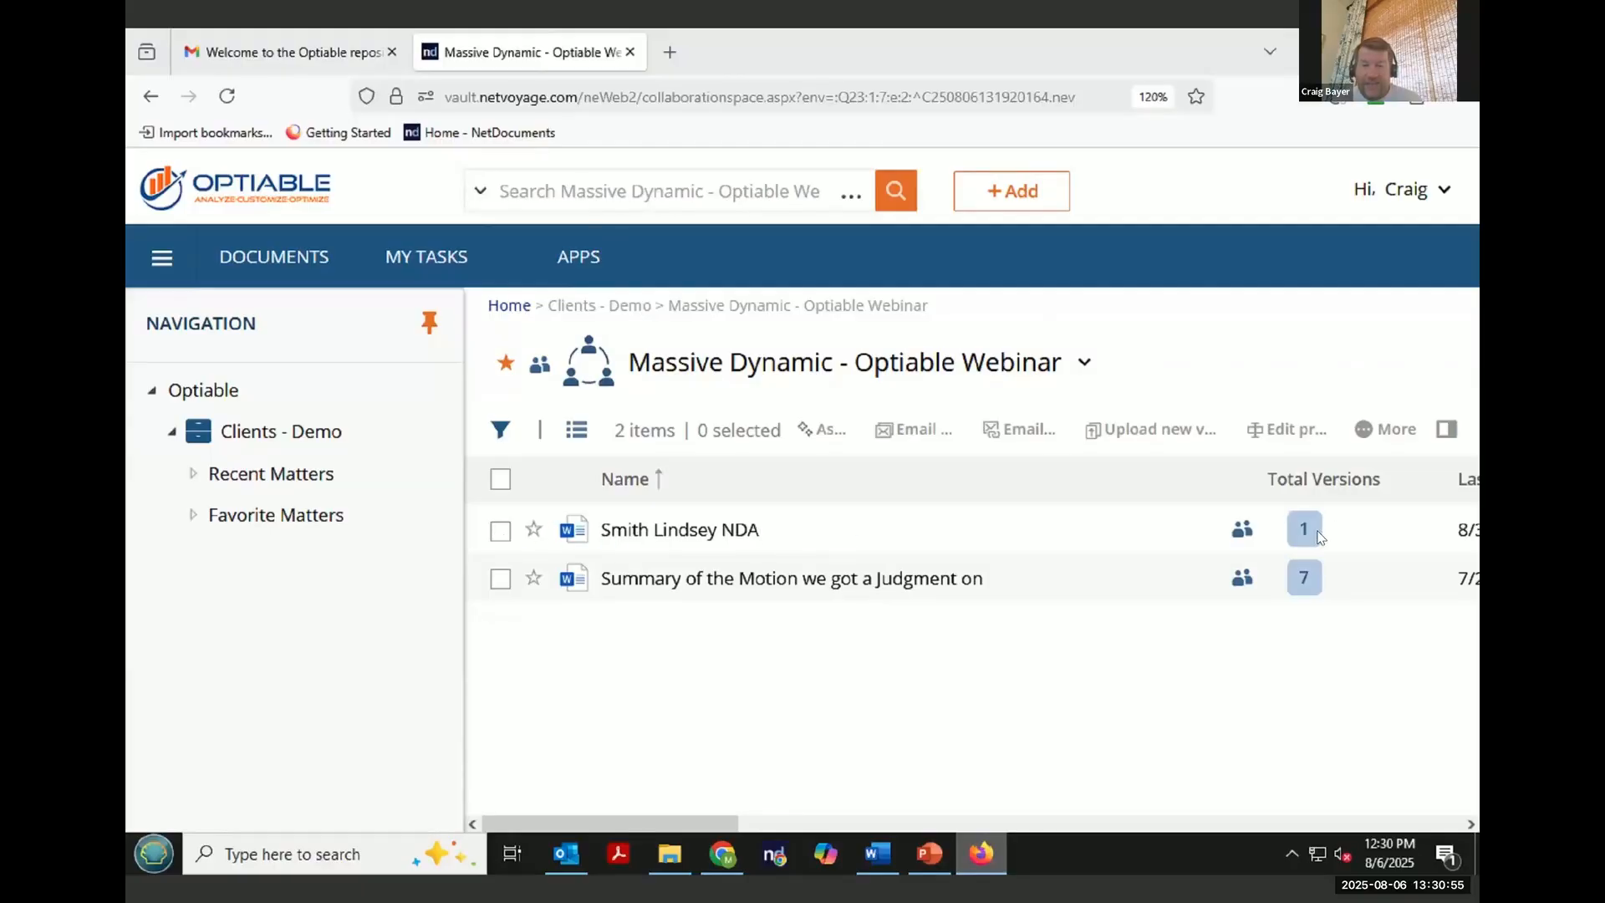
{"action": "left_click", "coordinate": [499, 531]}
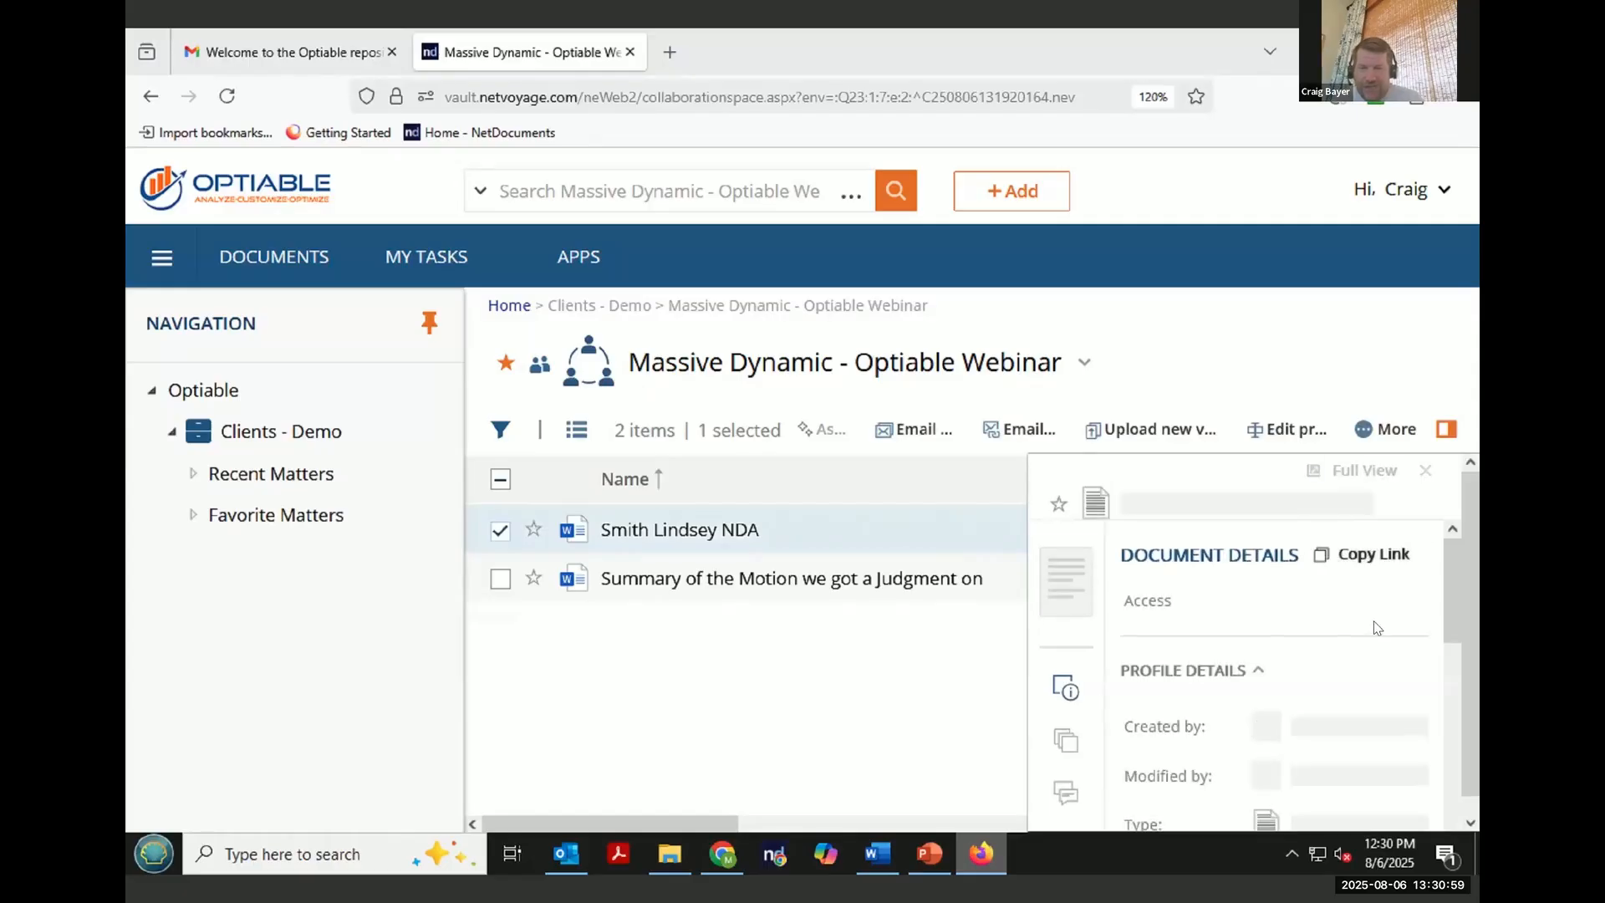
{"action": "scroll", "coordinate": [1377, 628], "scroll_direction": "down", "scroll_amount": 3}
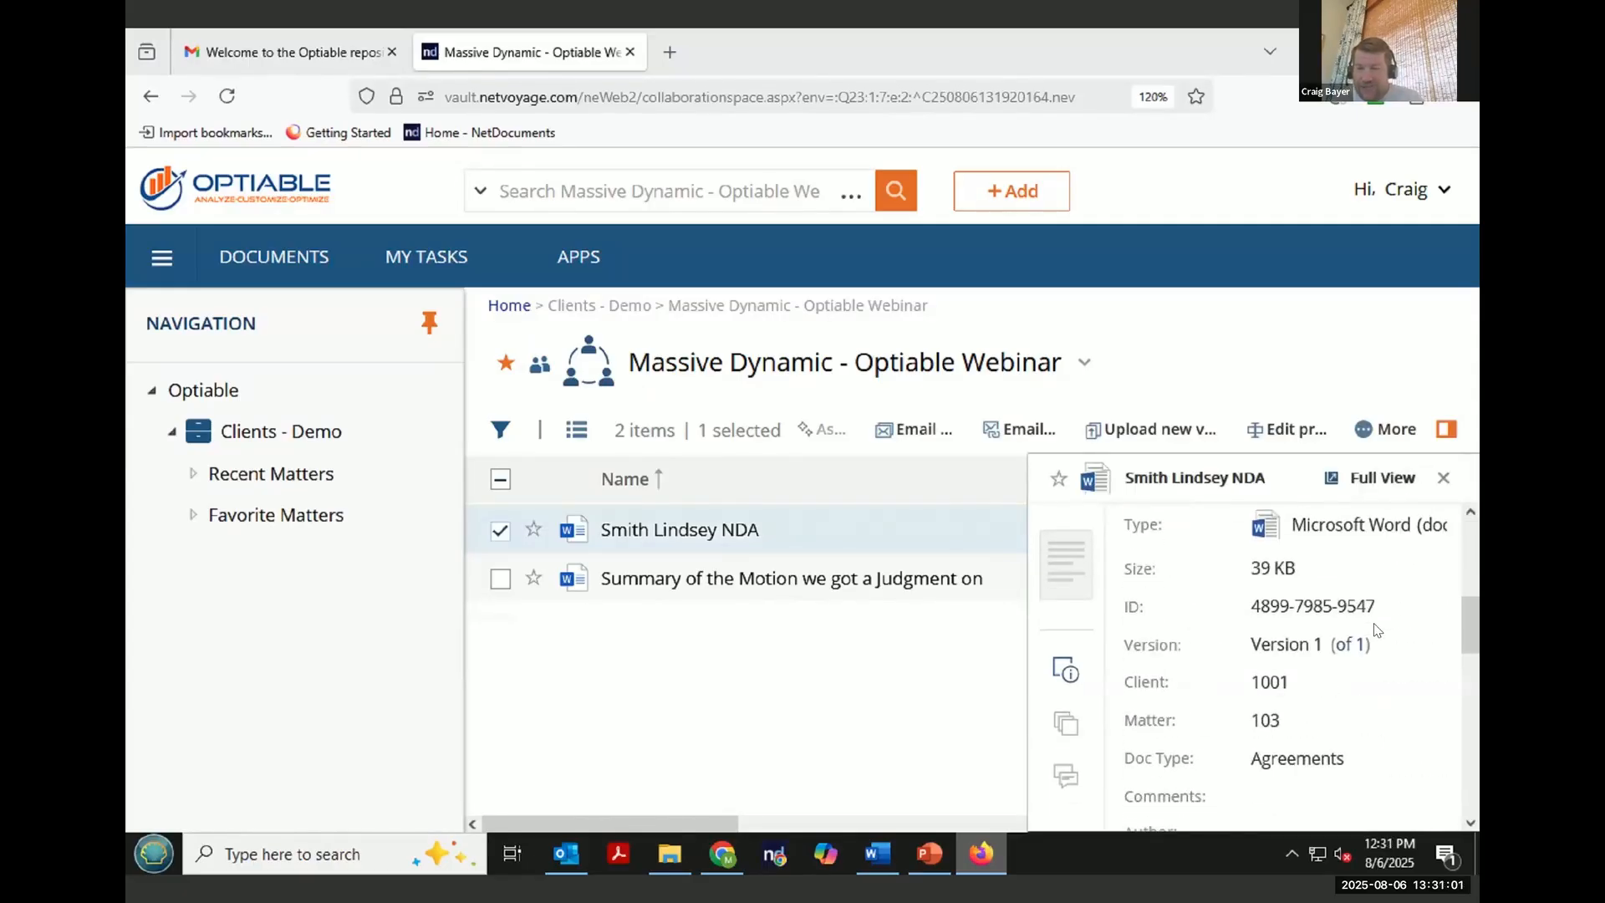
{"action": "scroll", "coordinate": [1380, 628], "scroll_direction": "down", "scroll_amount": 2}
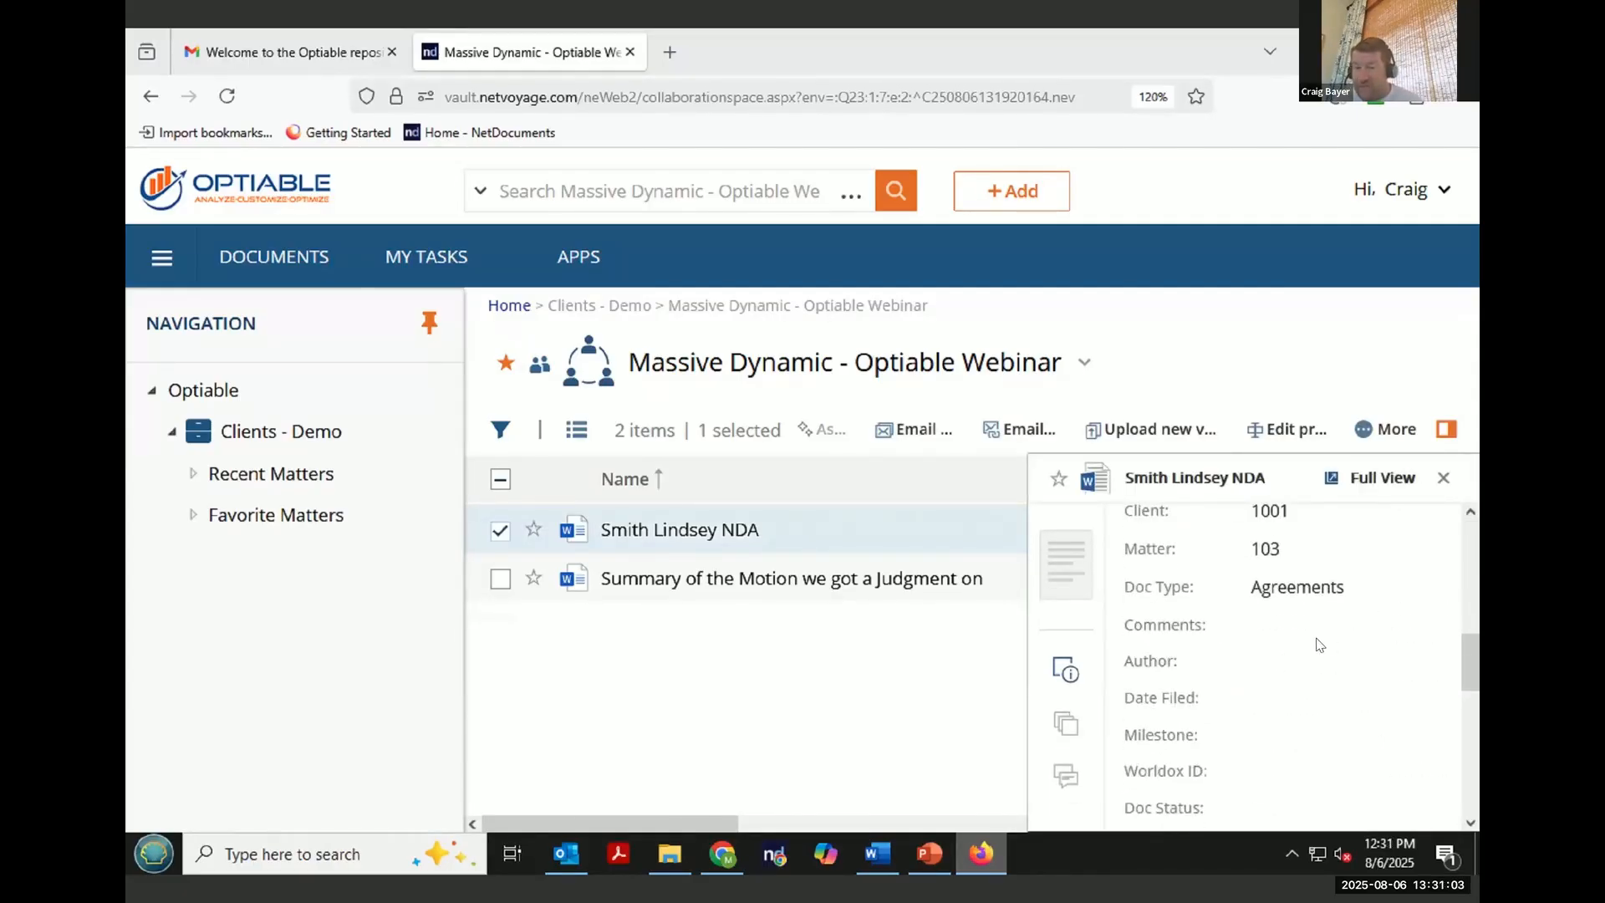
{"action": "scroll", "coordinate": [1319, 645], "scroll_direction": "down", "scroll_amount": 4}
{"action": "scroll", "coordinate": [1318, 645], "scroll_direction": "up", "scroll_amount": 2}
{"action": "scroll", "coordinate": [1319, 644], "scroll_direction": "up", "scroll_amount": 3}
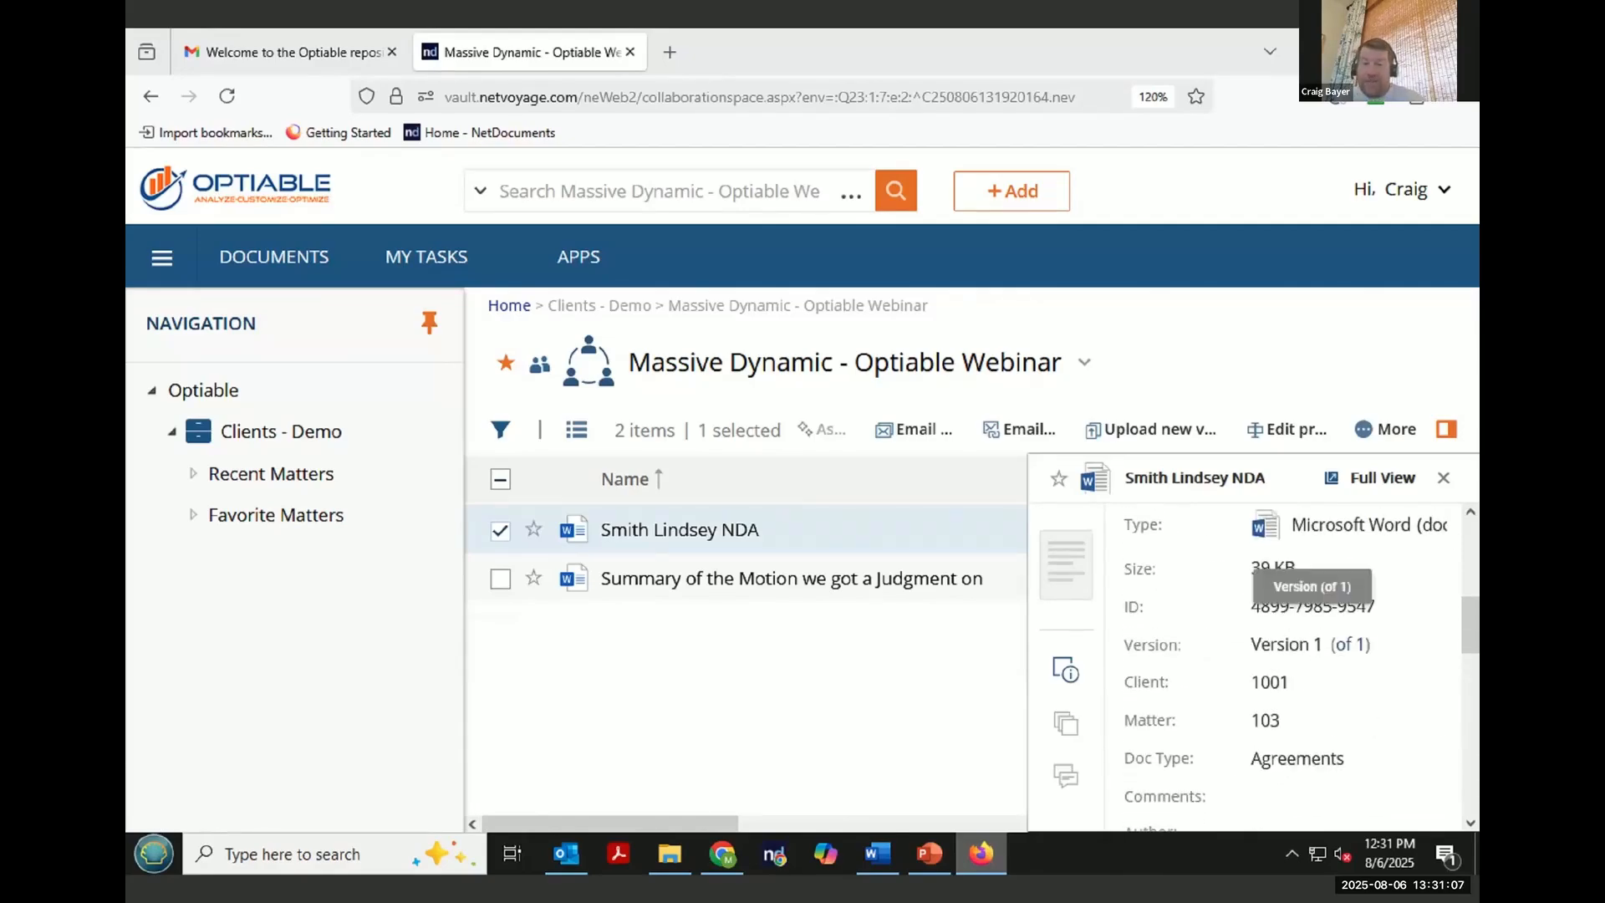
{"action": "left_click", "coordinate": [1443, 477]}
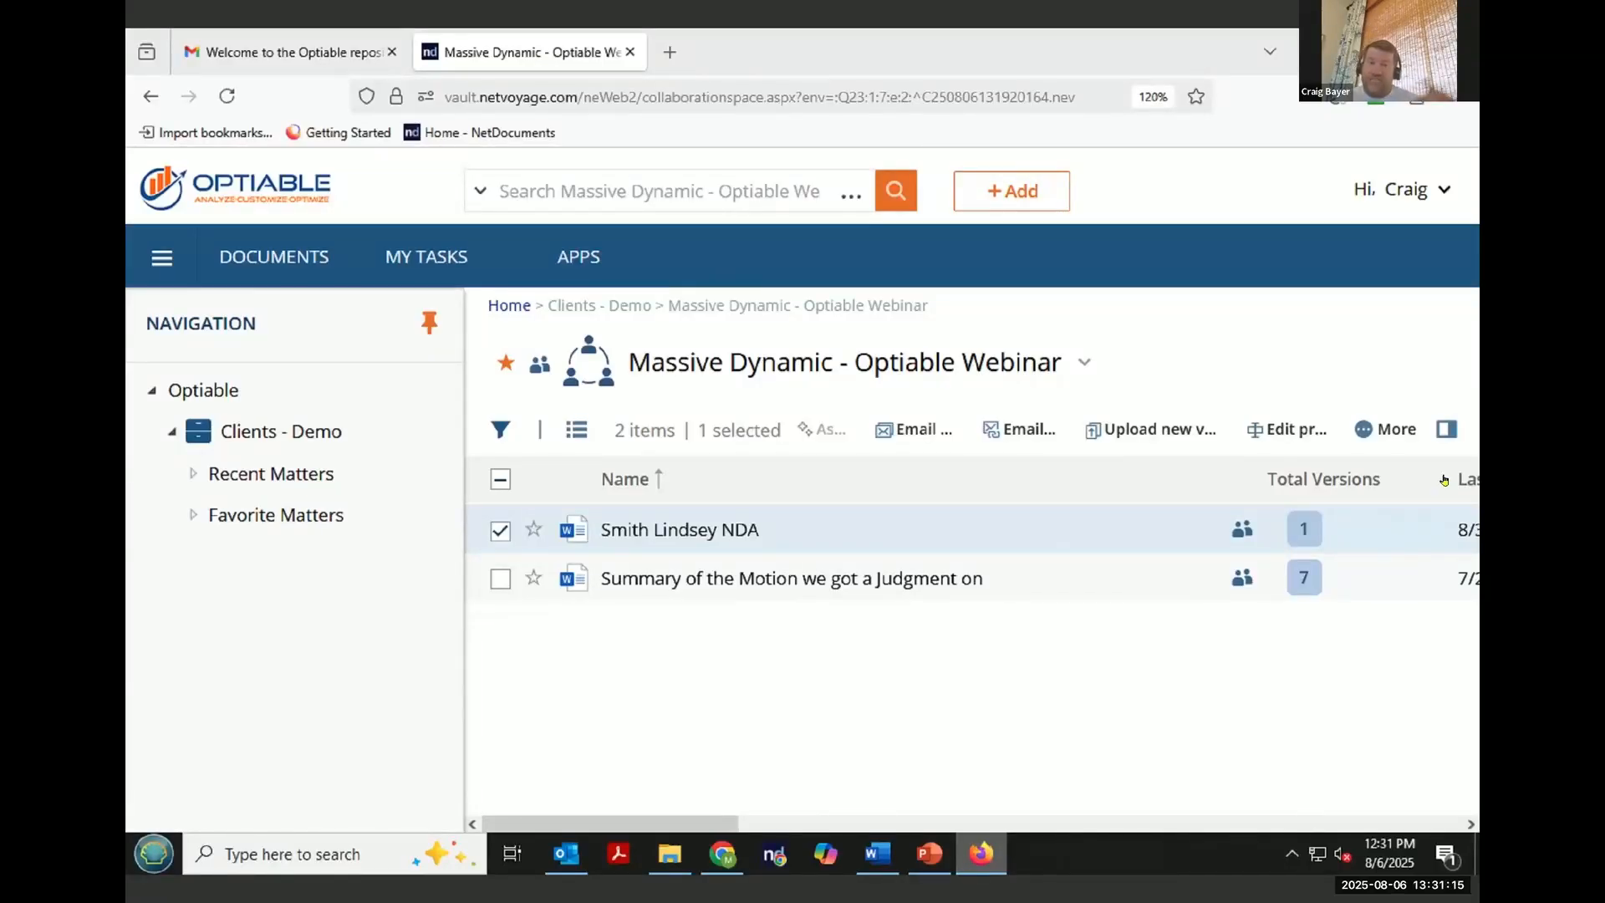
- Inspect the profile details and comment of the Summary of the Motion document as the external user
{"action": "left_click", "coordinate": [497, 531]}
{"action": "left_click", "coordinate": [499, 579]}
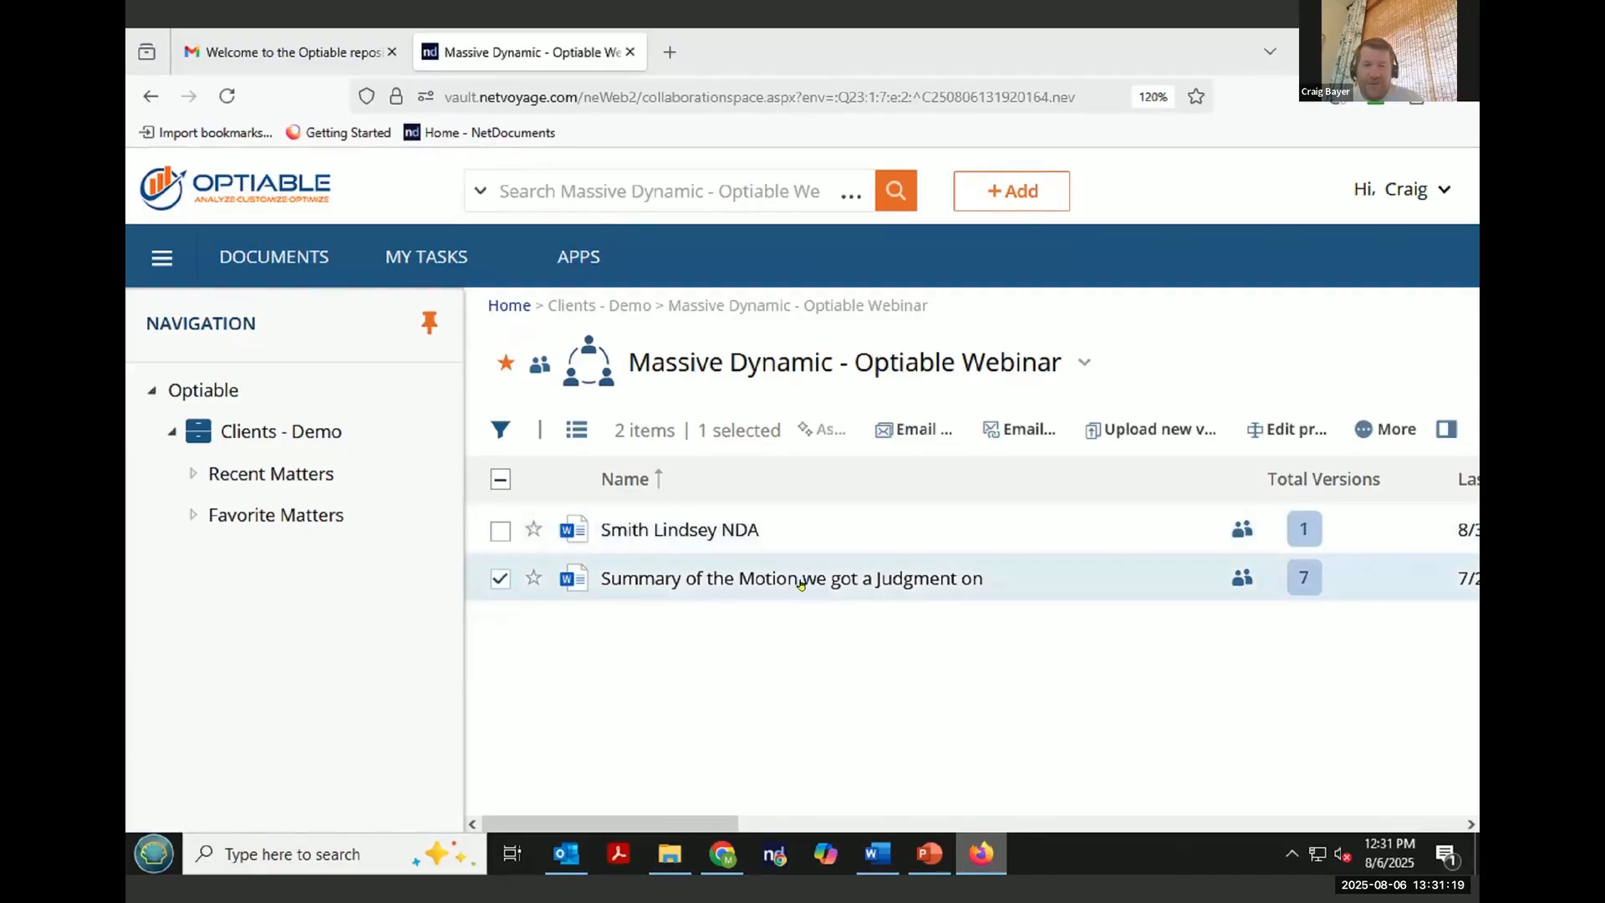
{"action": "left_click", "coordinate": [1446, 430]}
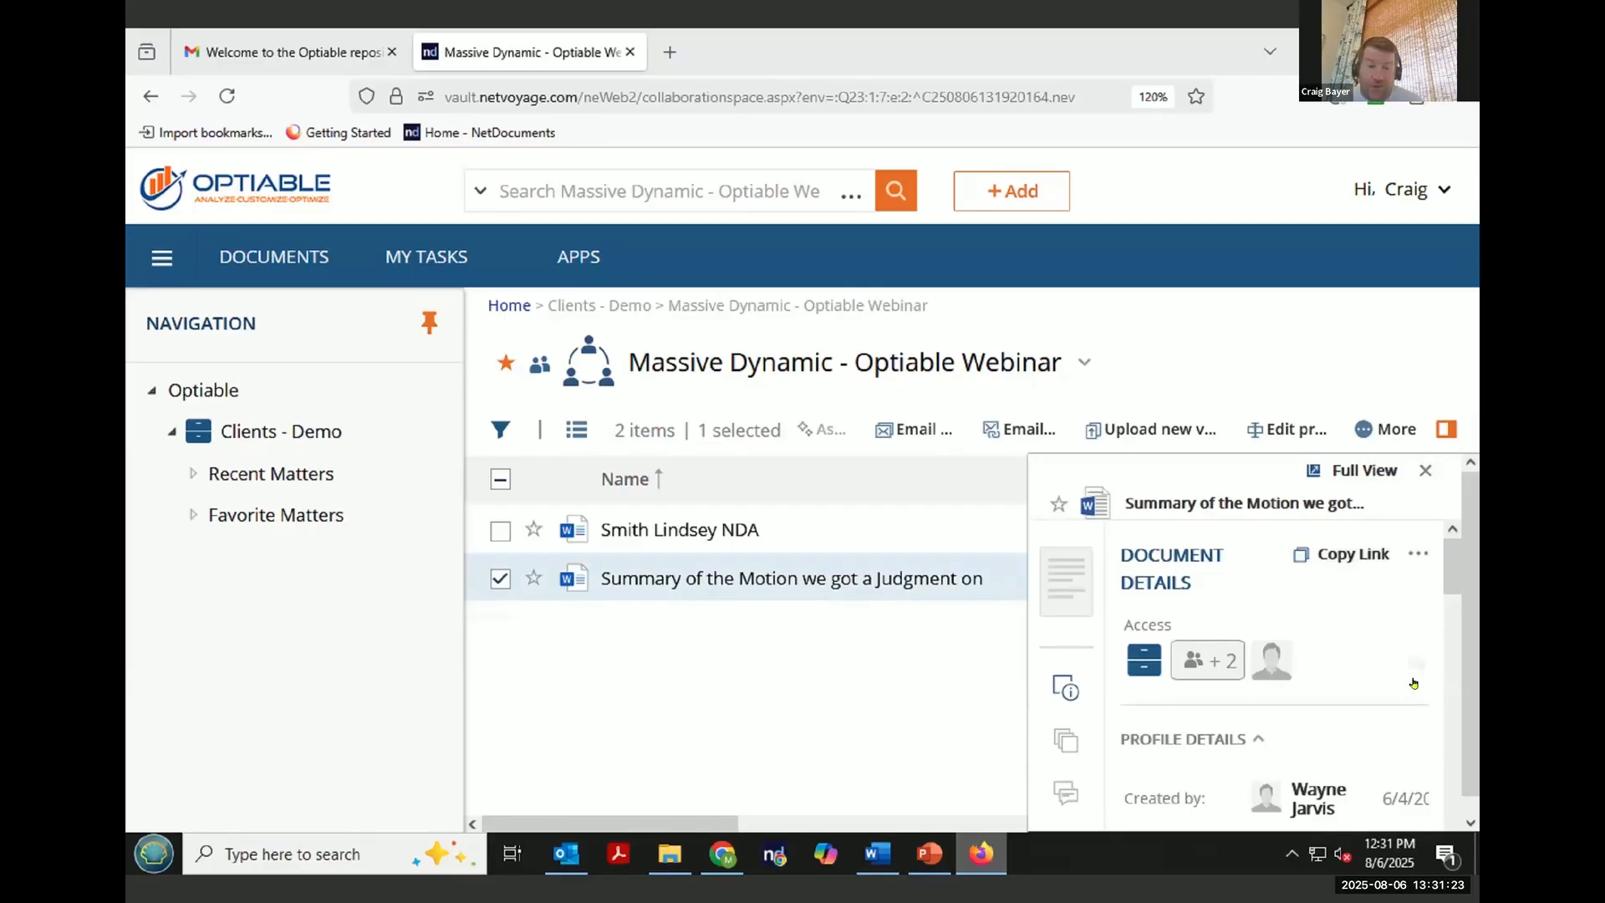
{"action": "scroll", "coordinate": [1424, 673], "scroll_direction": "down", "scroll_amount": 5}
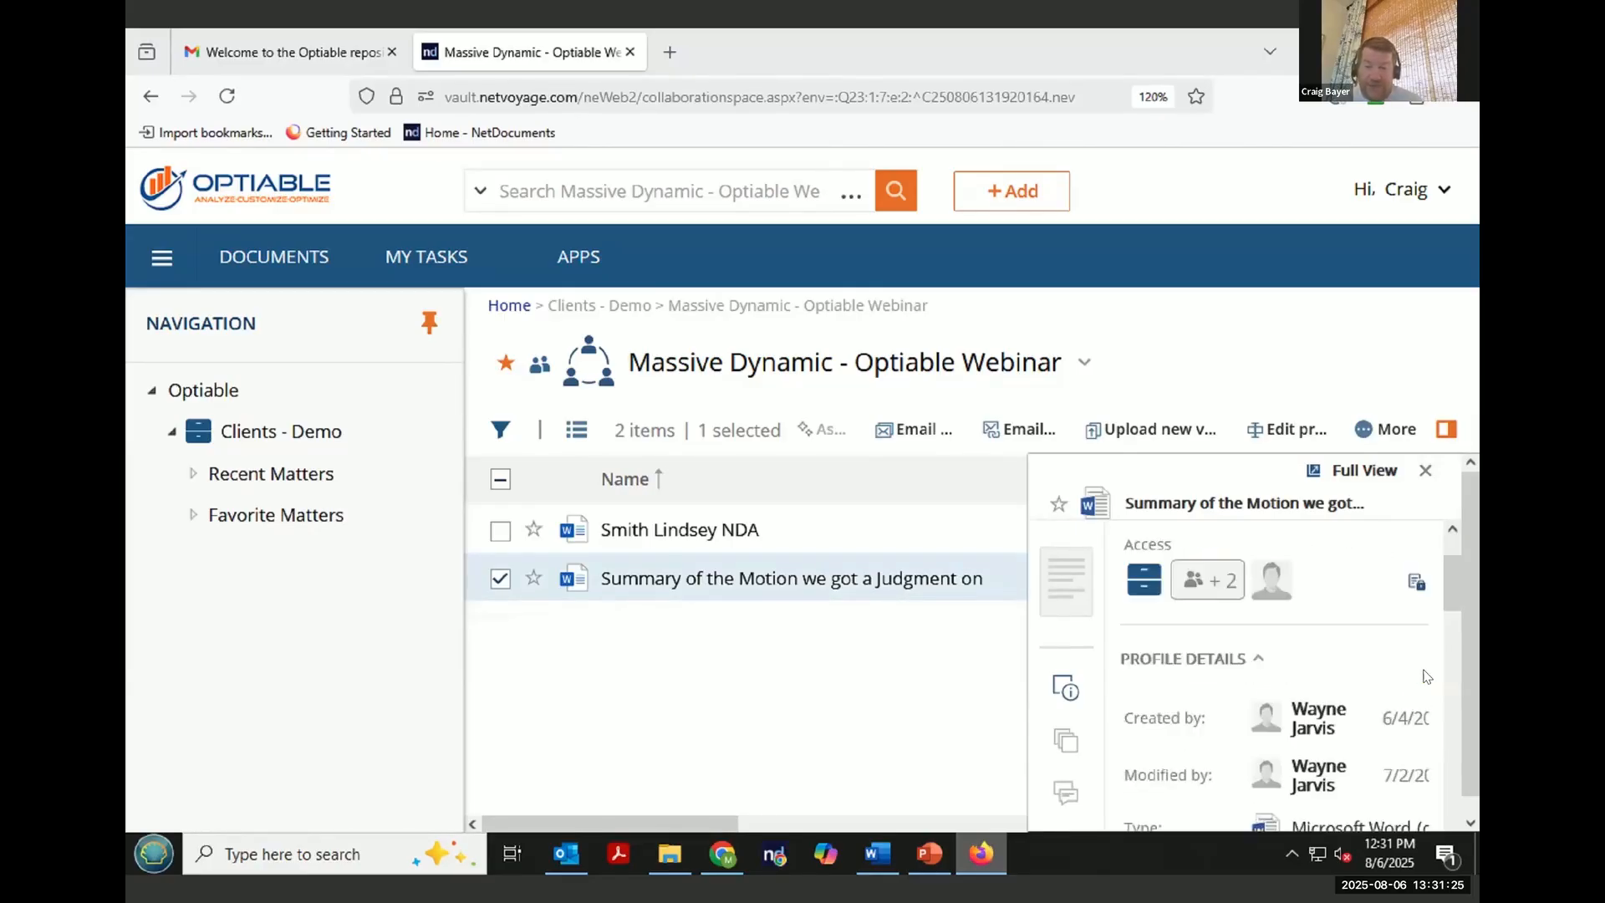
{"action": "scroll", "coordinate": [1426, 678], "scroll_direction": "down", "scroll_amount": 5}
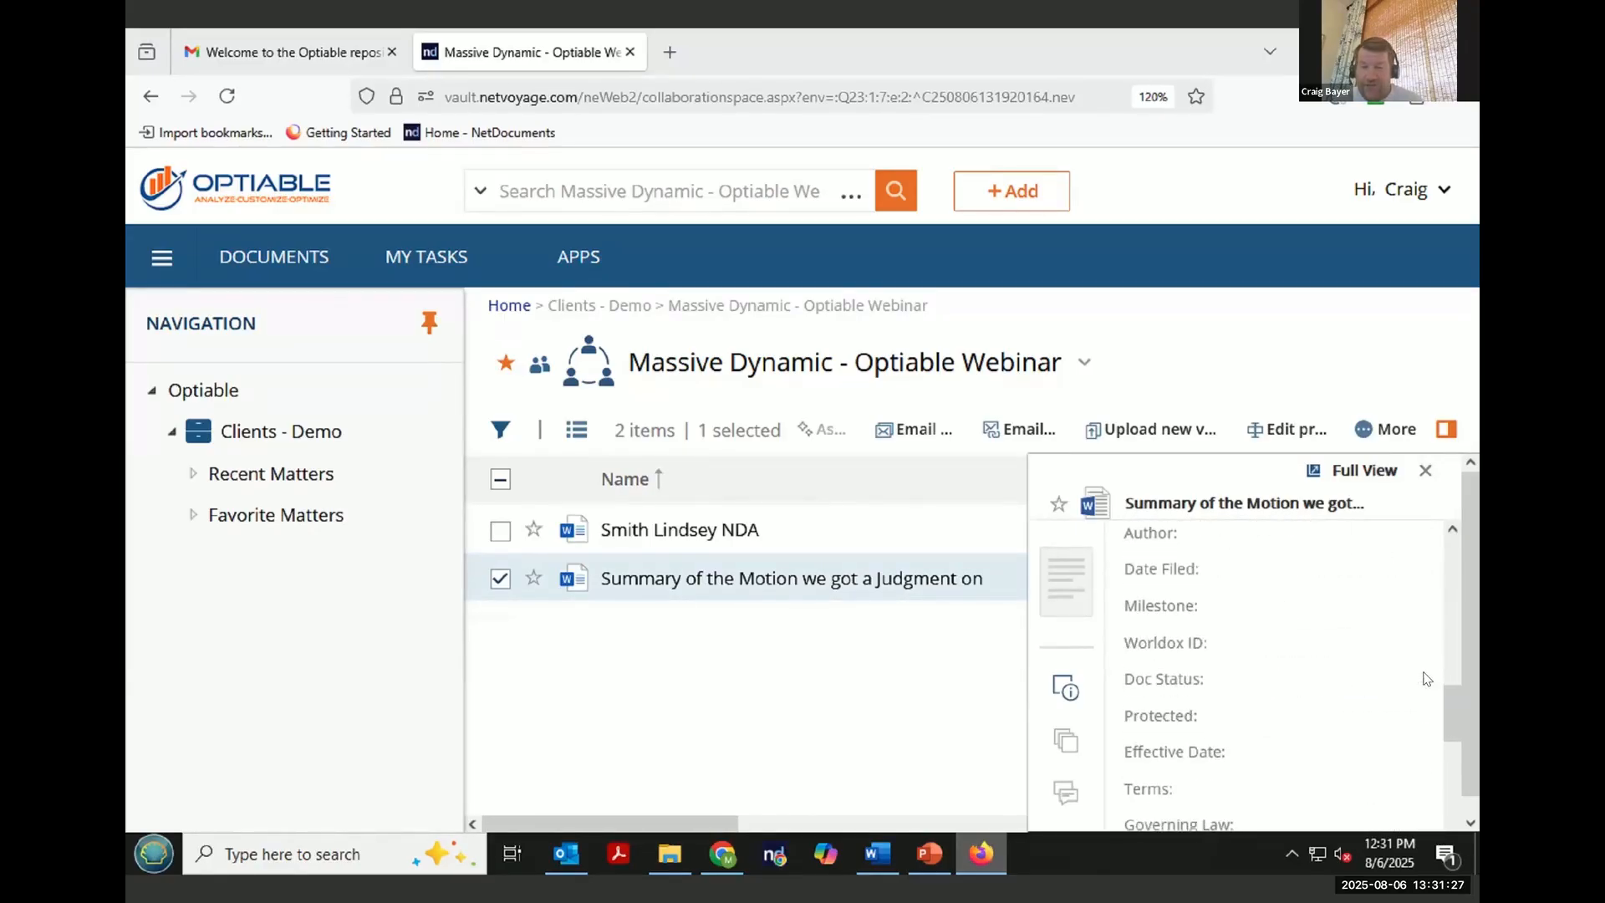
{"action": "scroll", "coordinate": [1423, 673], "scroll_direction": "up", "scroll_amount": 5}
{"action": "left_click_drag", "start_coordinate": [1352, 666], "coordinate": [1248, 666]}
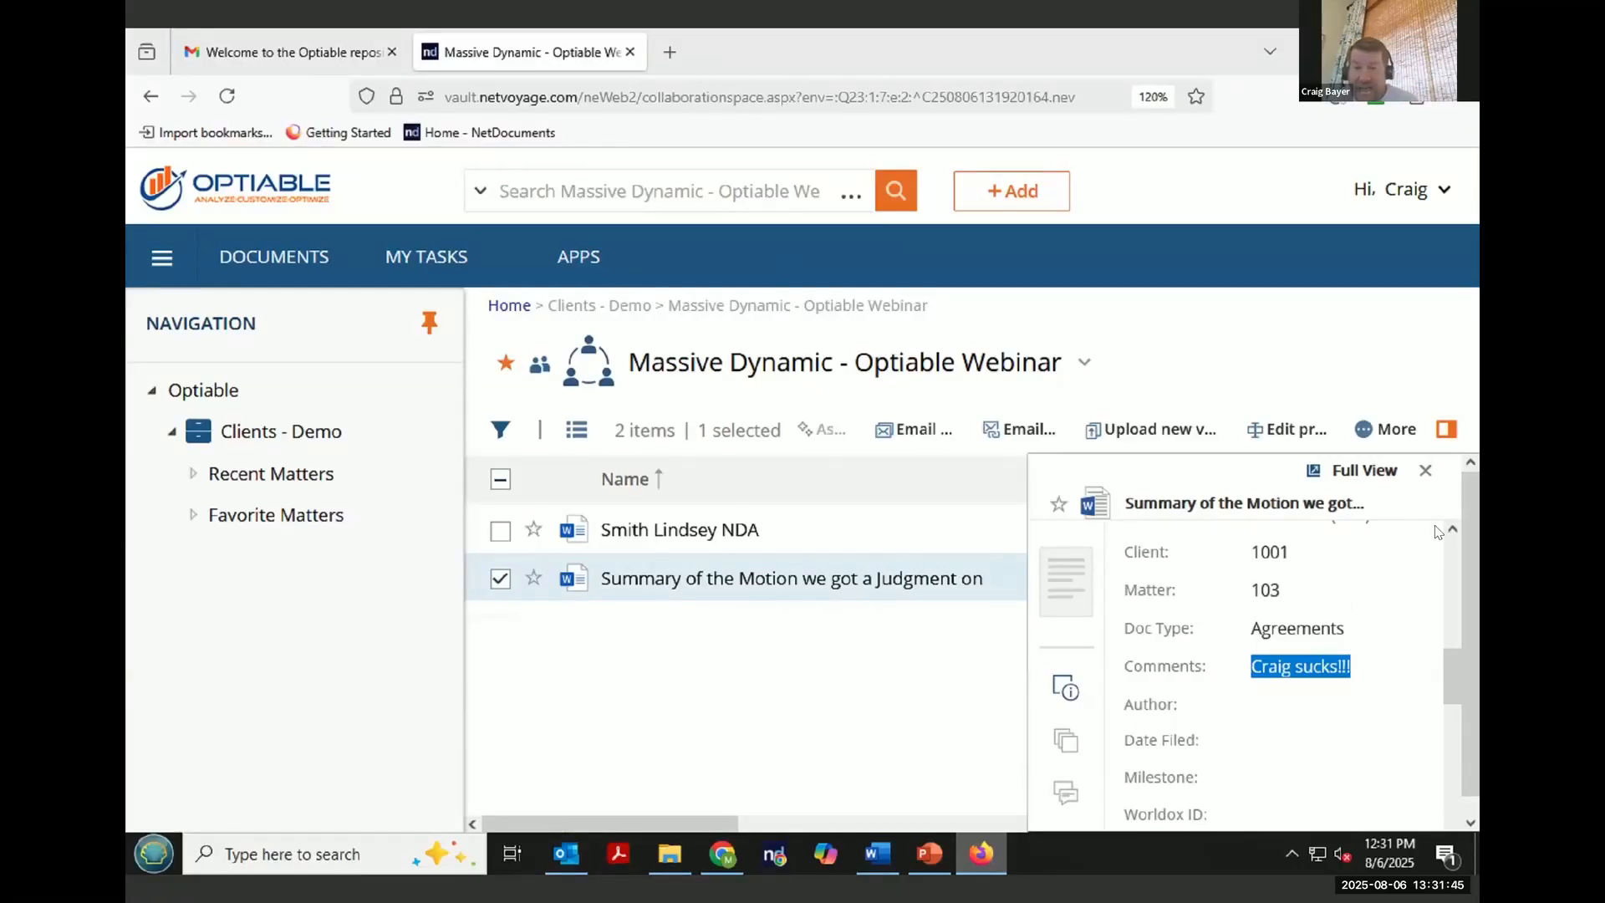
{"action": "left_click", "coordinate": [1425, 470]}
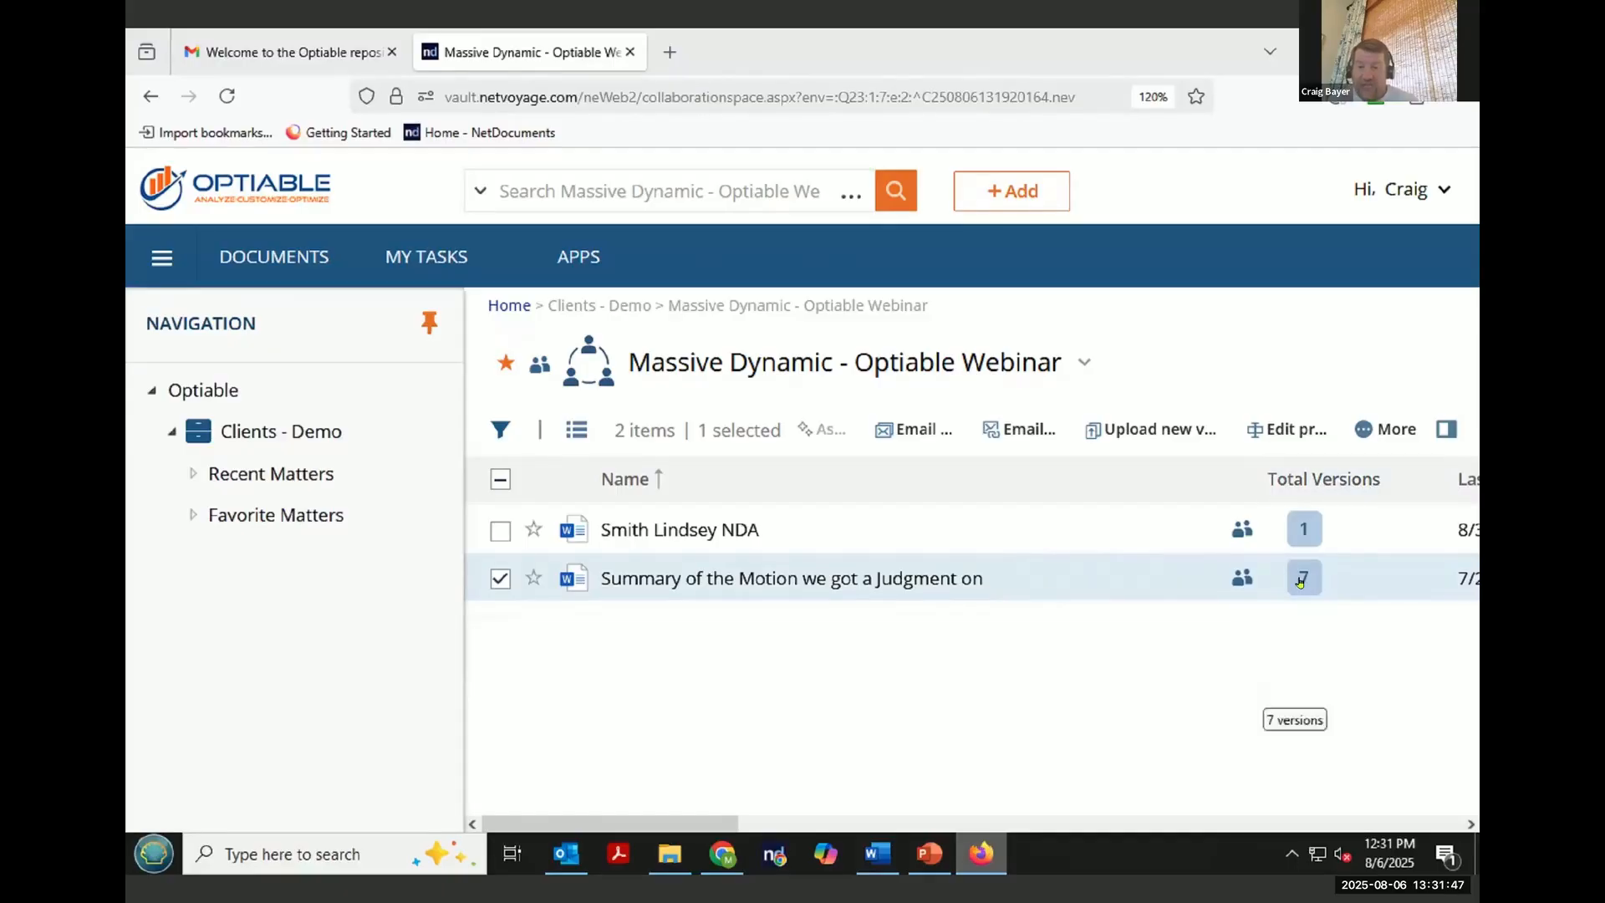
- Open and review the version history of the Summary of the Motion document
{"action": "left_click", "coordinate": [1302, 580]}
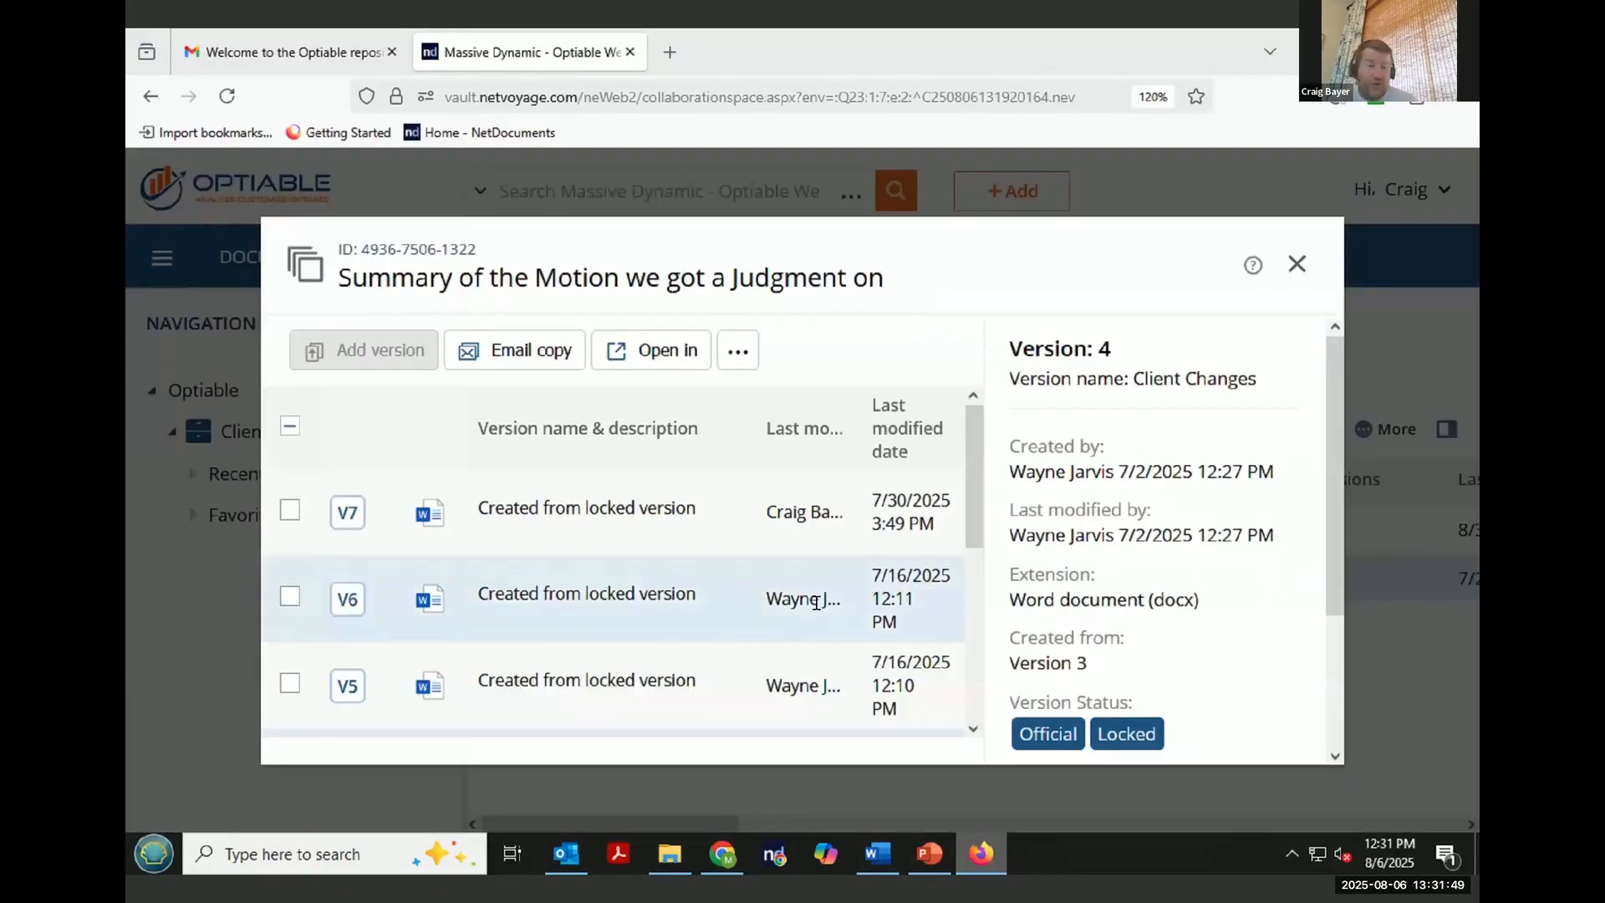
{"action": "scroll", "coordinate": [816, 603], "scroll_direction": "down", "scroll_amount": 4}
{"action": "scroll", "coordinate": [820, 603], "scroll_direction": "up", "scroll_amount": 5}
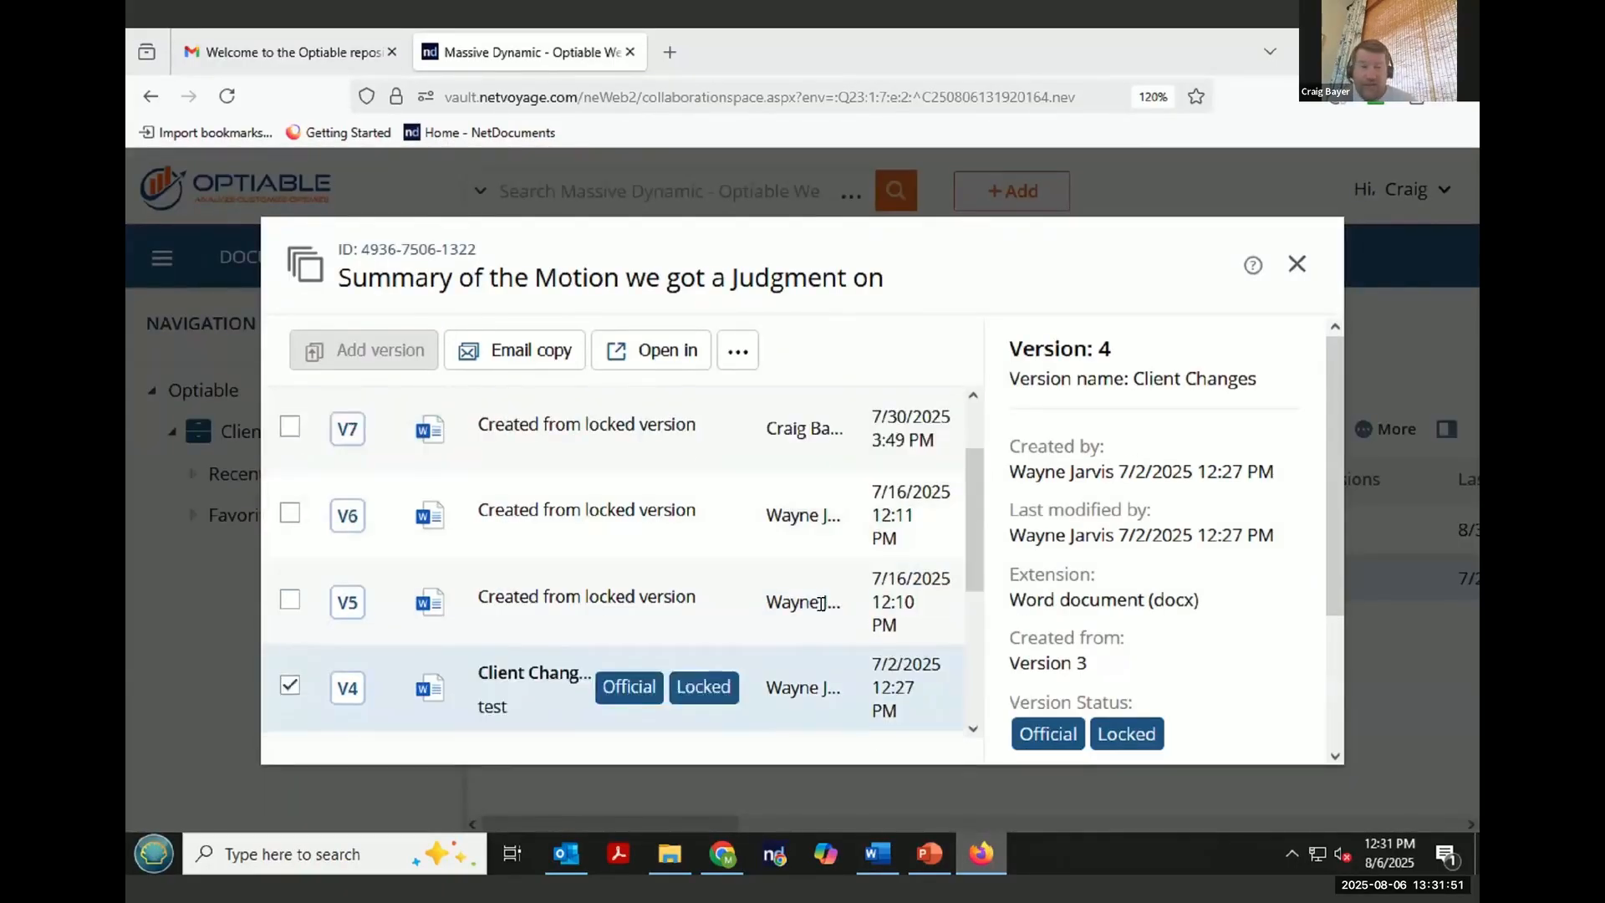
{"action": "left_click", "coordinate": [1299, 265]}
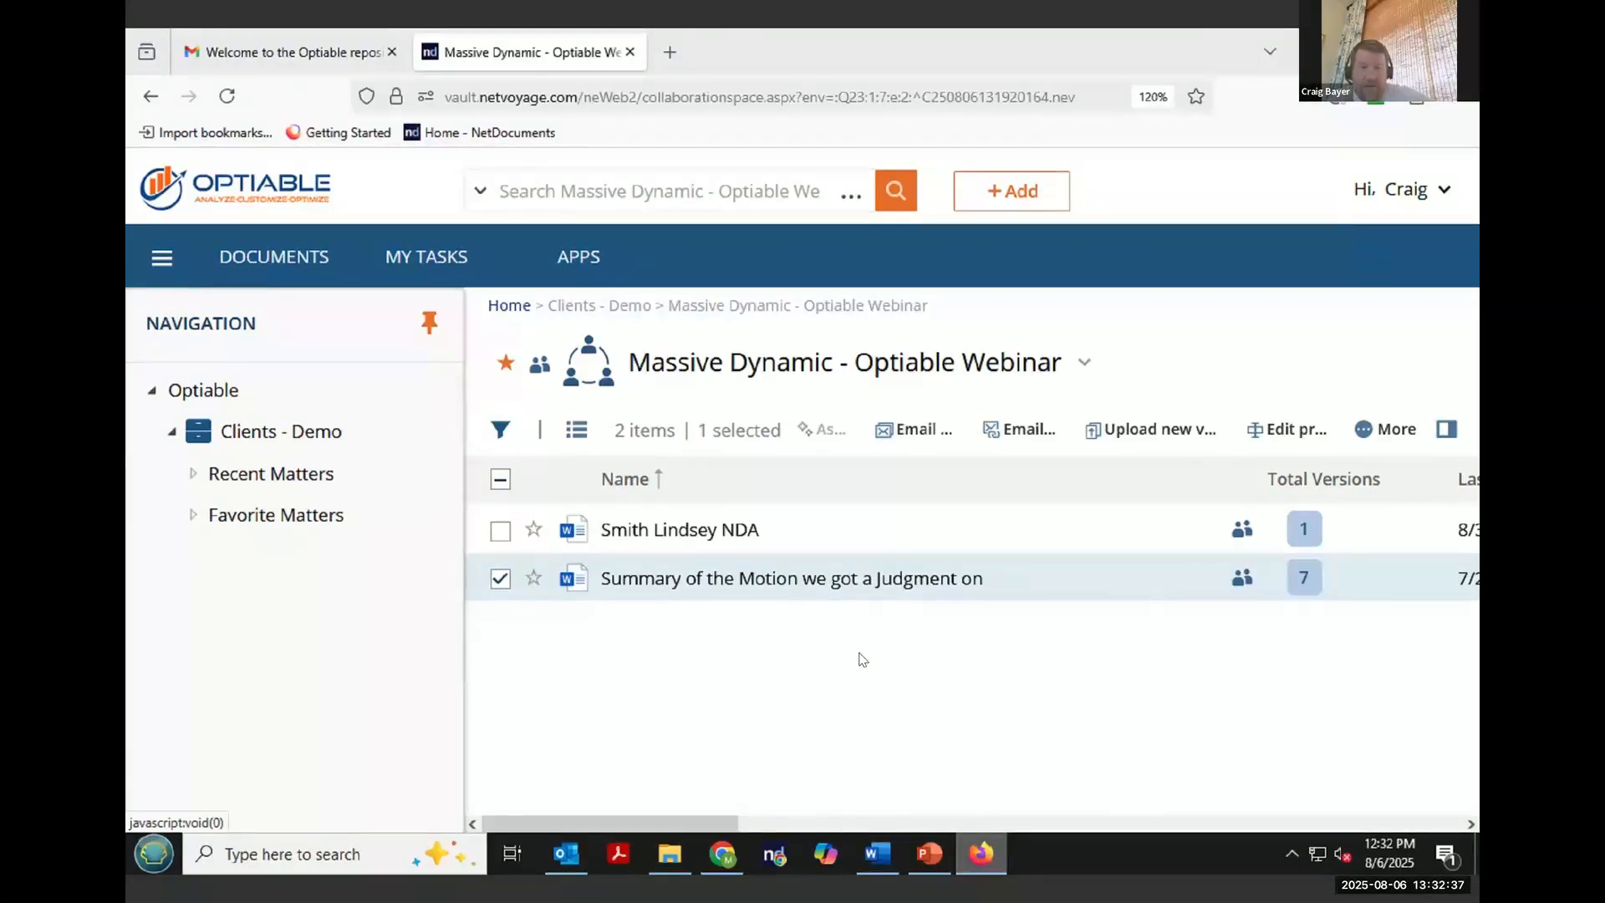
- Download the Summary of the Motion document as the external user and clear its selection
{"action": "left_click", "coordinate": [701, 579]}
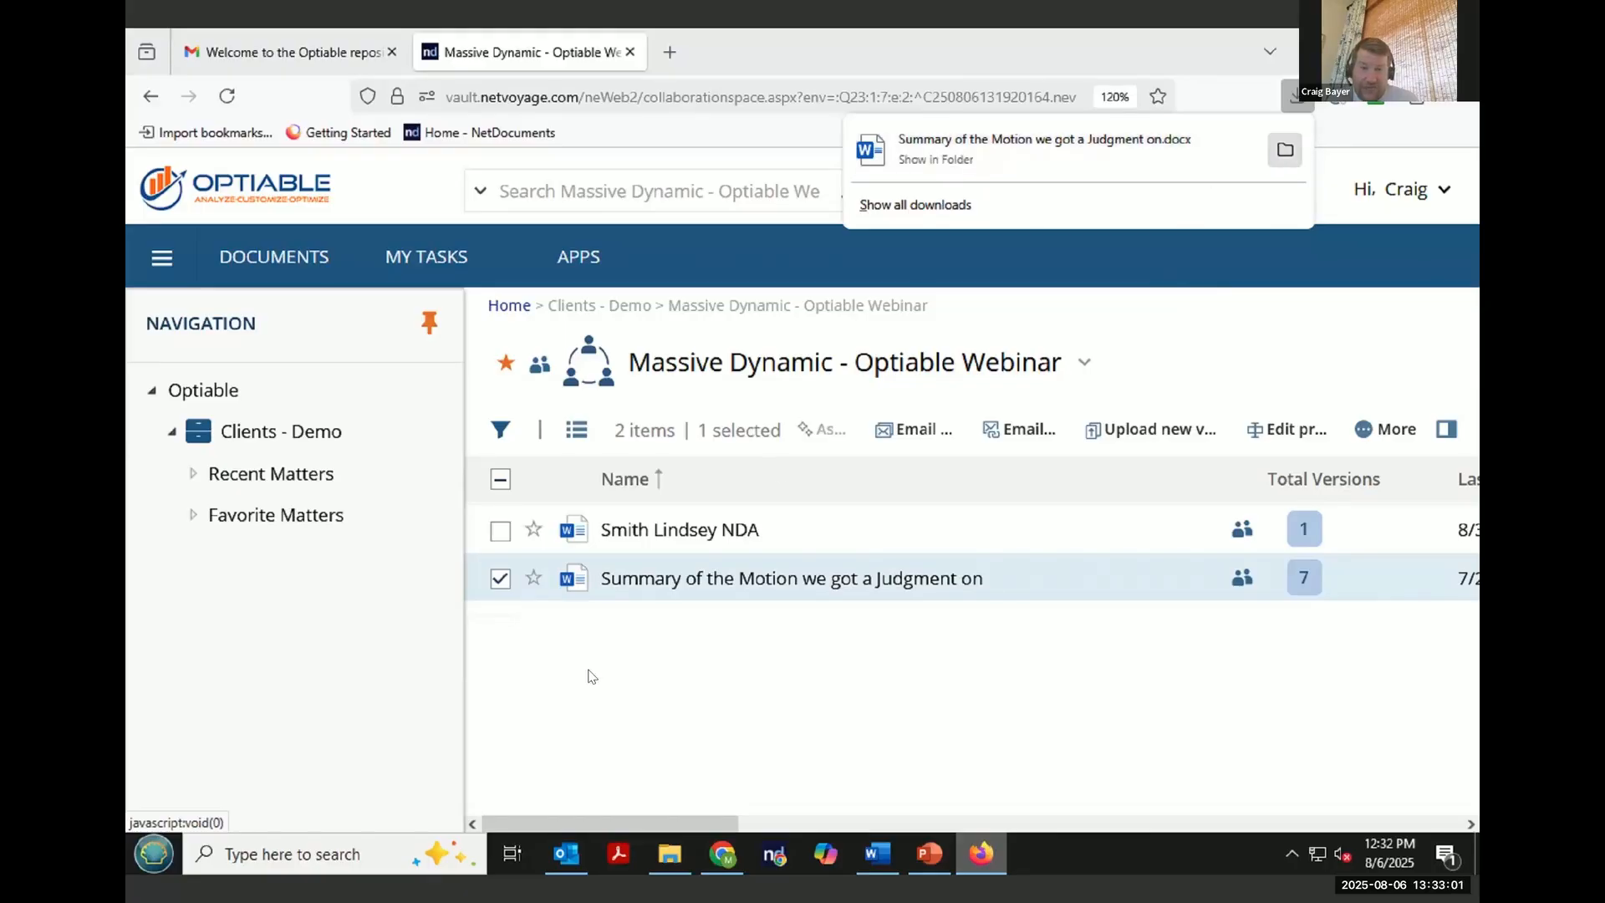
{"action": "left_click", "coordinate": [501, 579]}
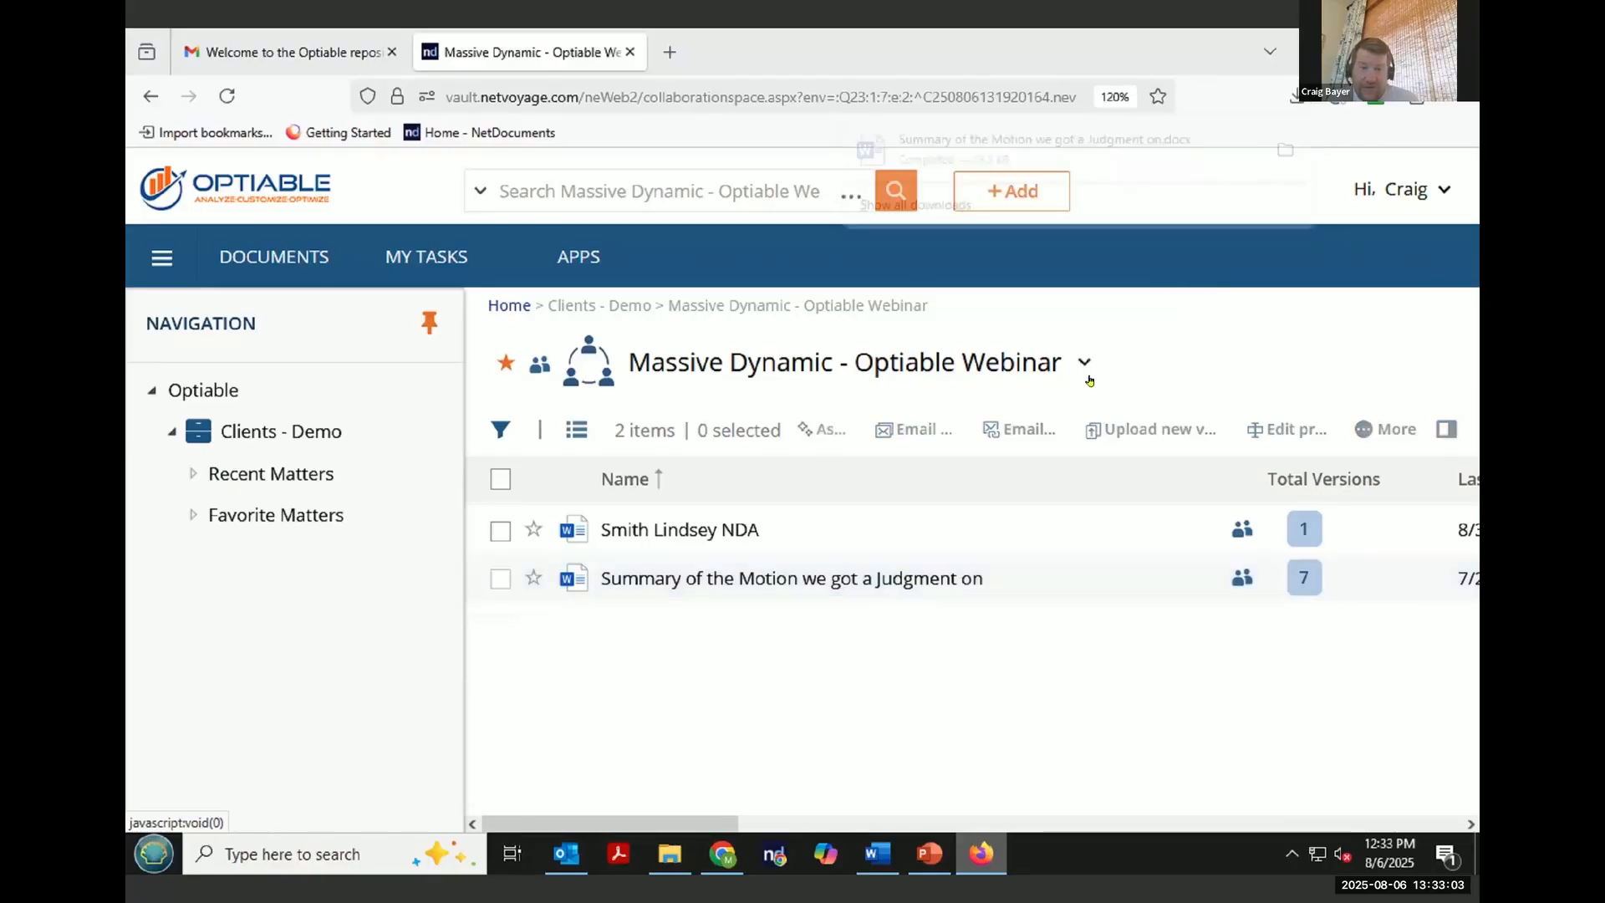
- Download everything in the Massive Dynamic - Optiable Webinar CollabSpace as a ZIP file
{"action": "left_click", "coordinate": [1085, 362]}
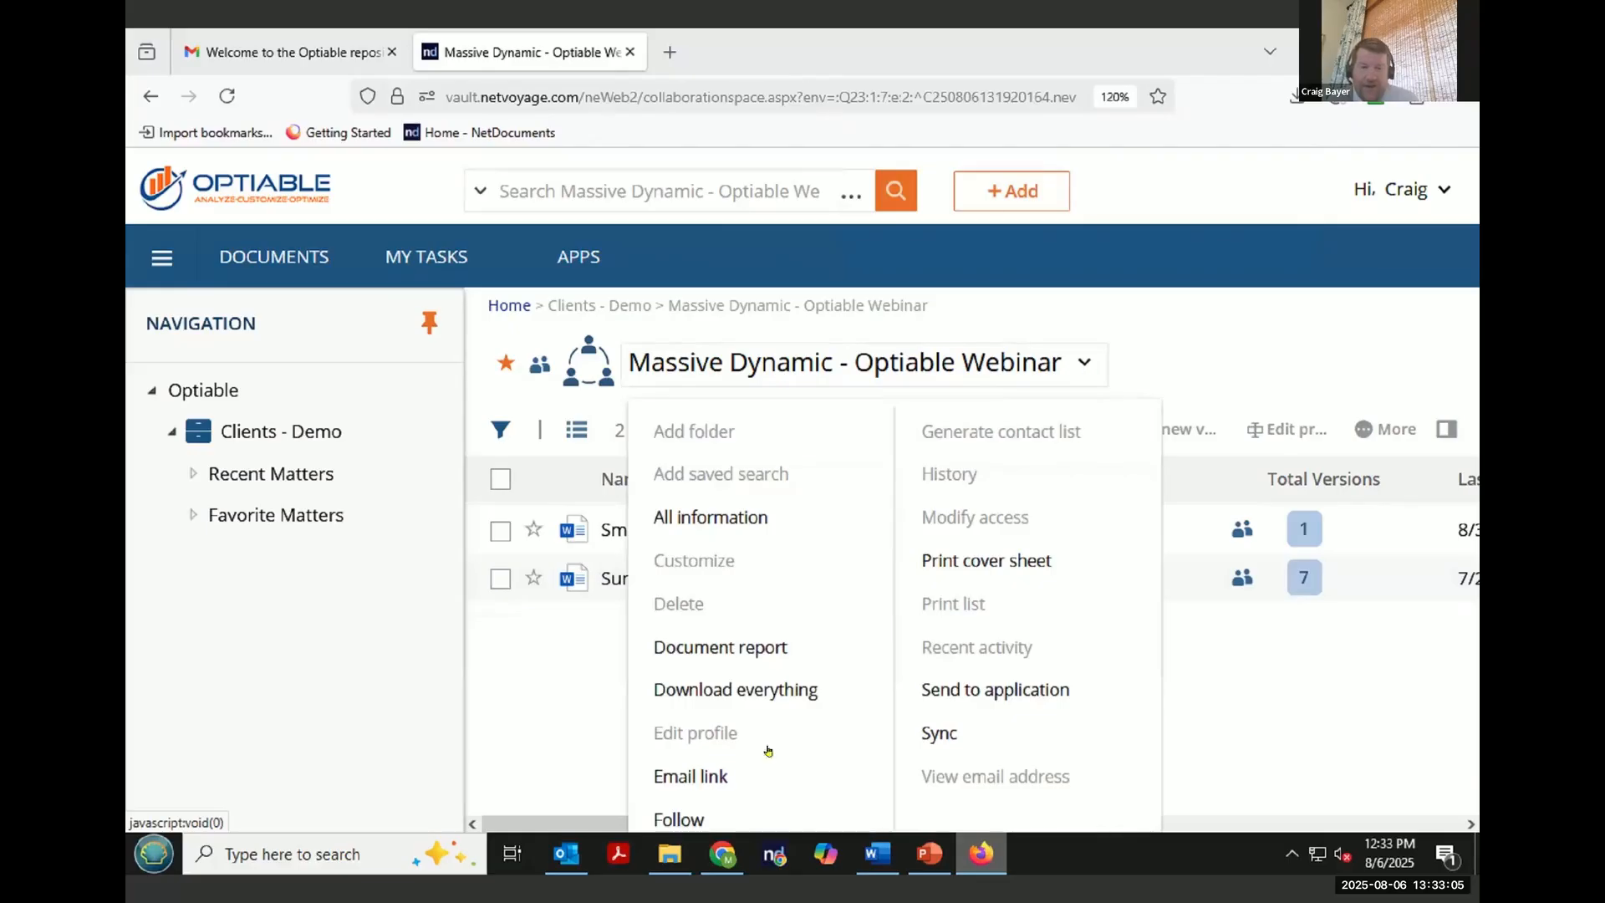
{"action": "left_click", "coordinate": [864, 691]}
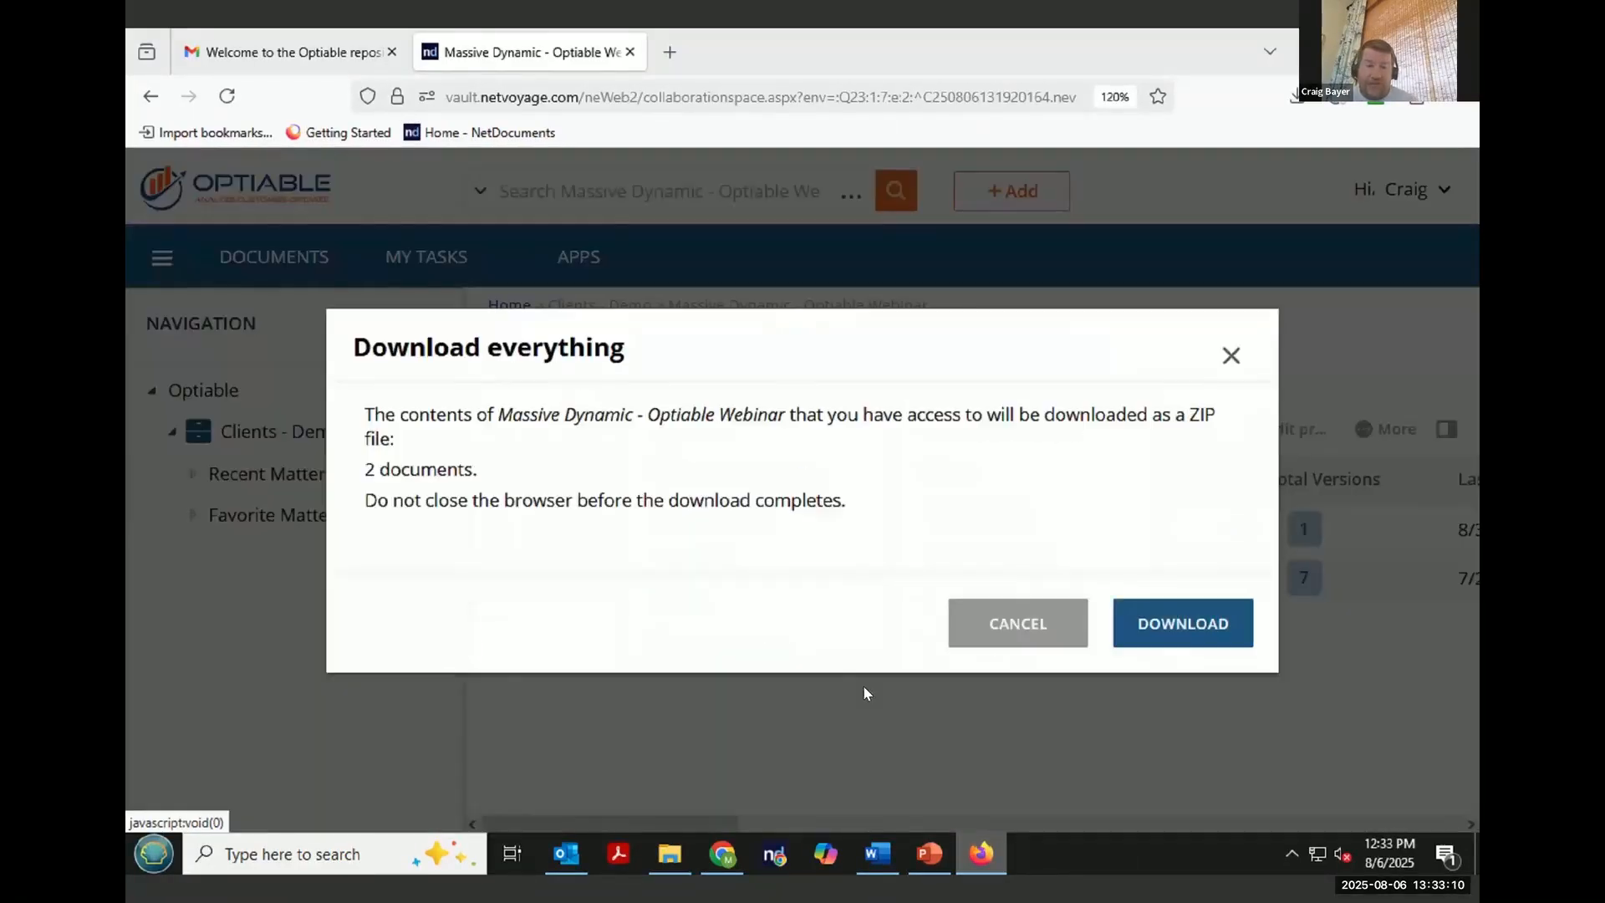
{"action": "left_click", "coordinate": [1194, 622]}
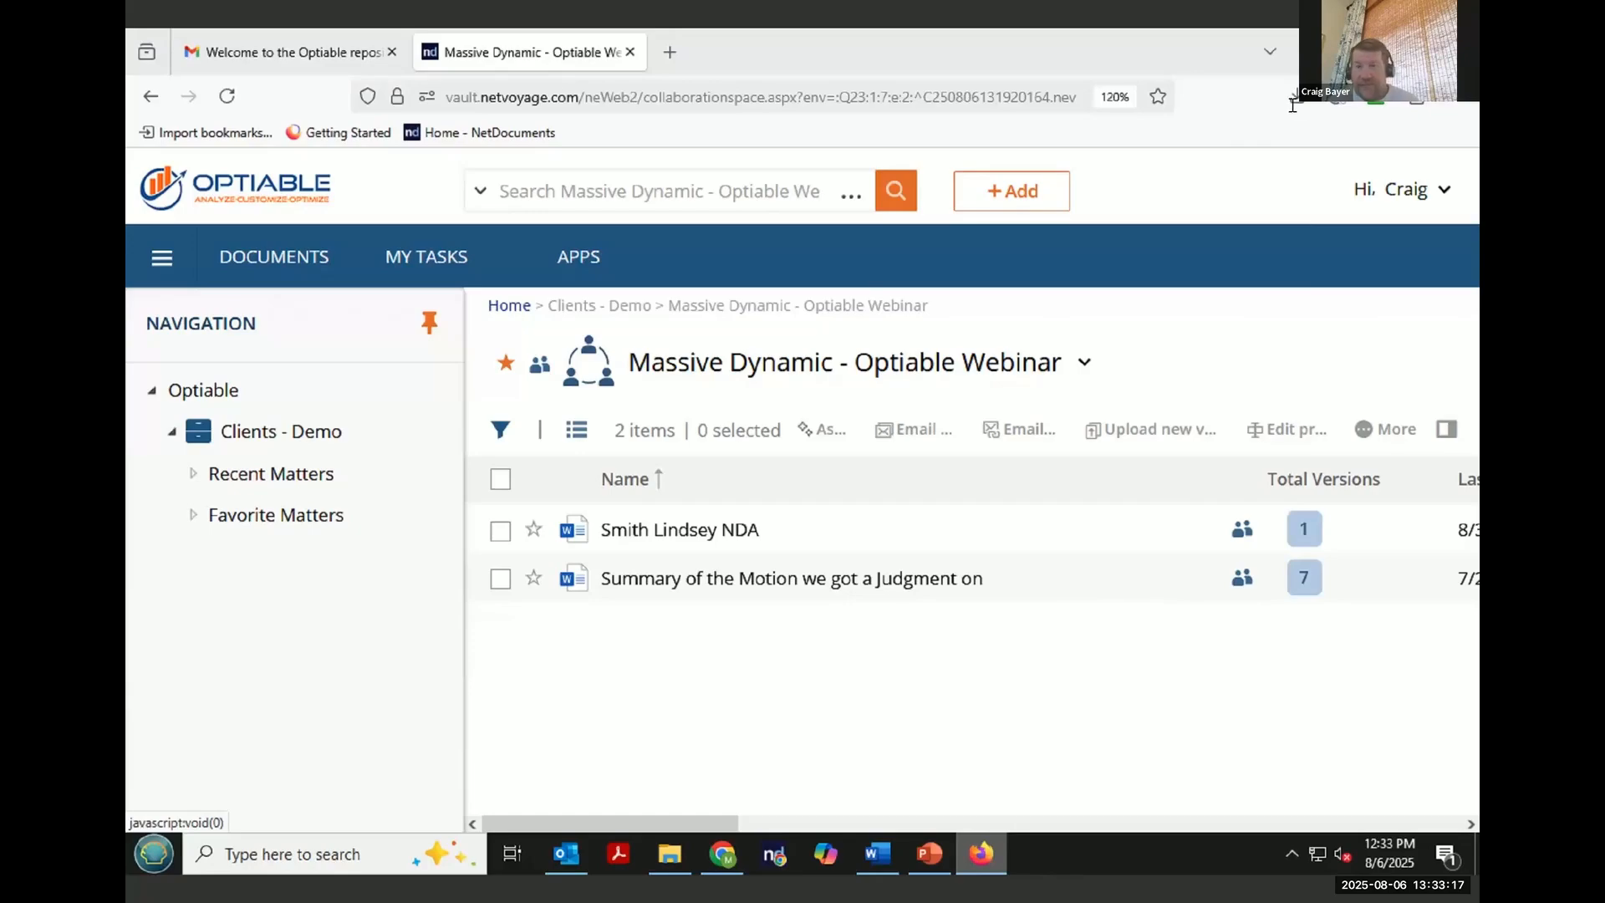
- Open the downloaded Massive Dynamic - Optiable Webinar ZIP in the Downloads folder to inspect its contents
{"action": "left_click", "coordinate": [673, 853]}
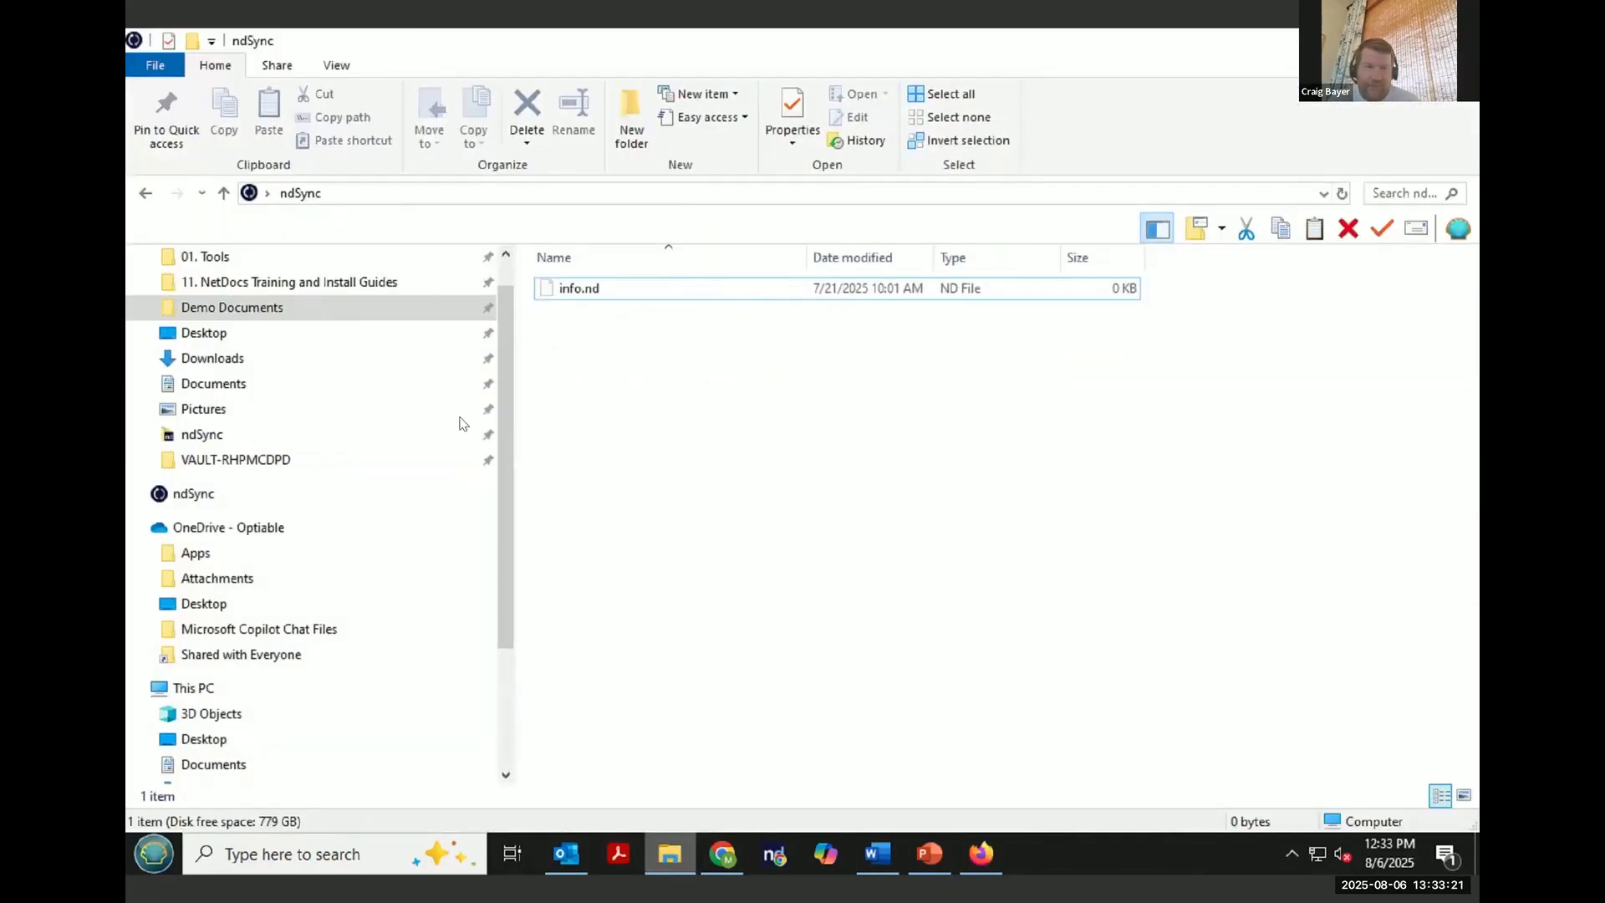
{"action": "scroll", "coordinate": [227, 414], "scroll_direction": "up", "scroll_amount": 1}
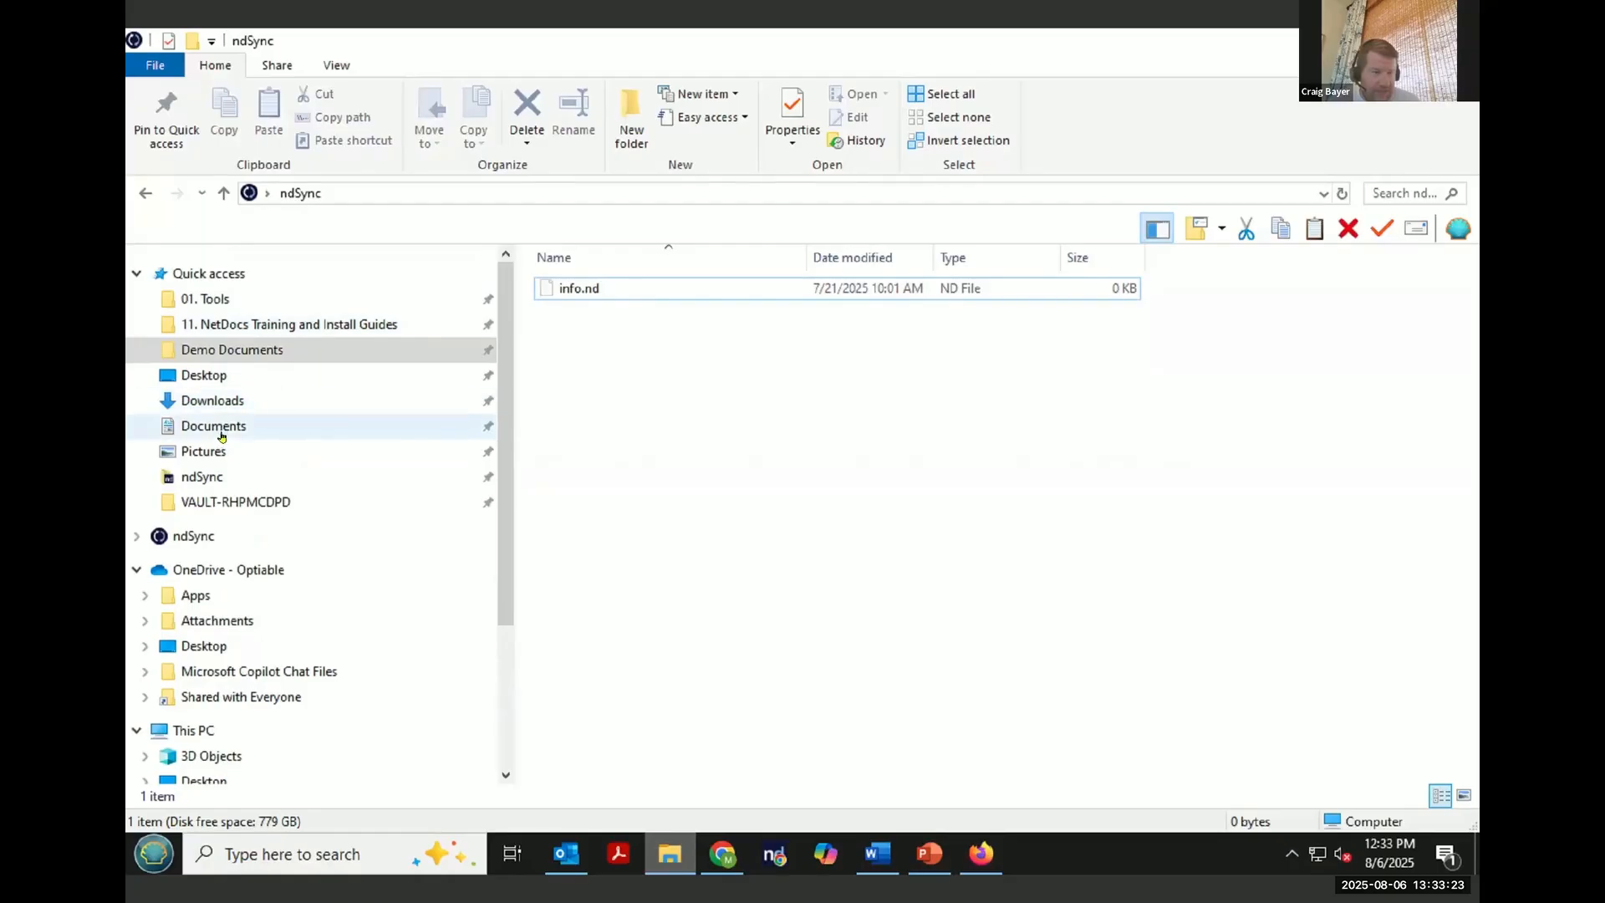
{"action": "left_click", "coordinate": [224, 404]}
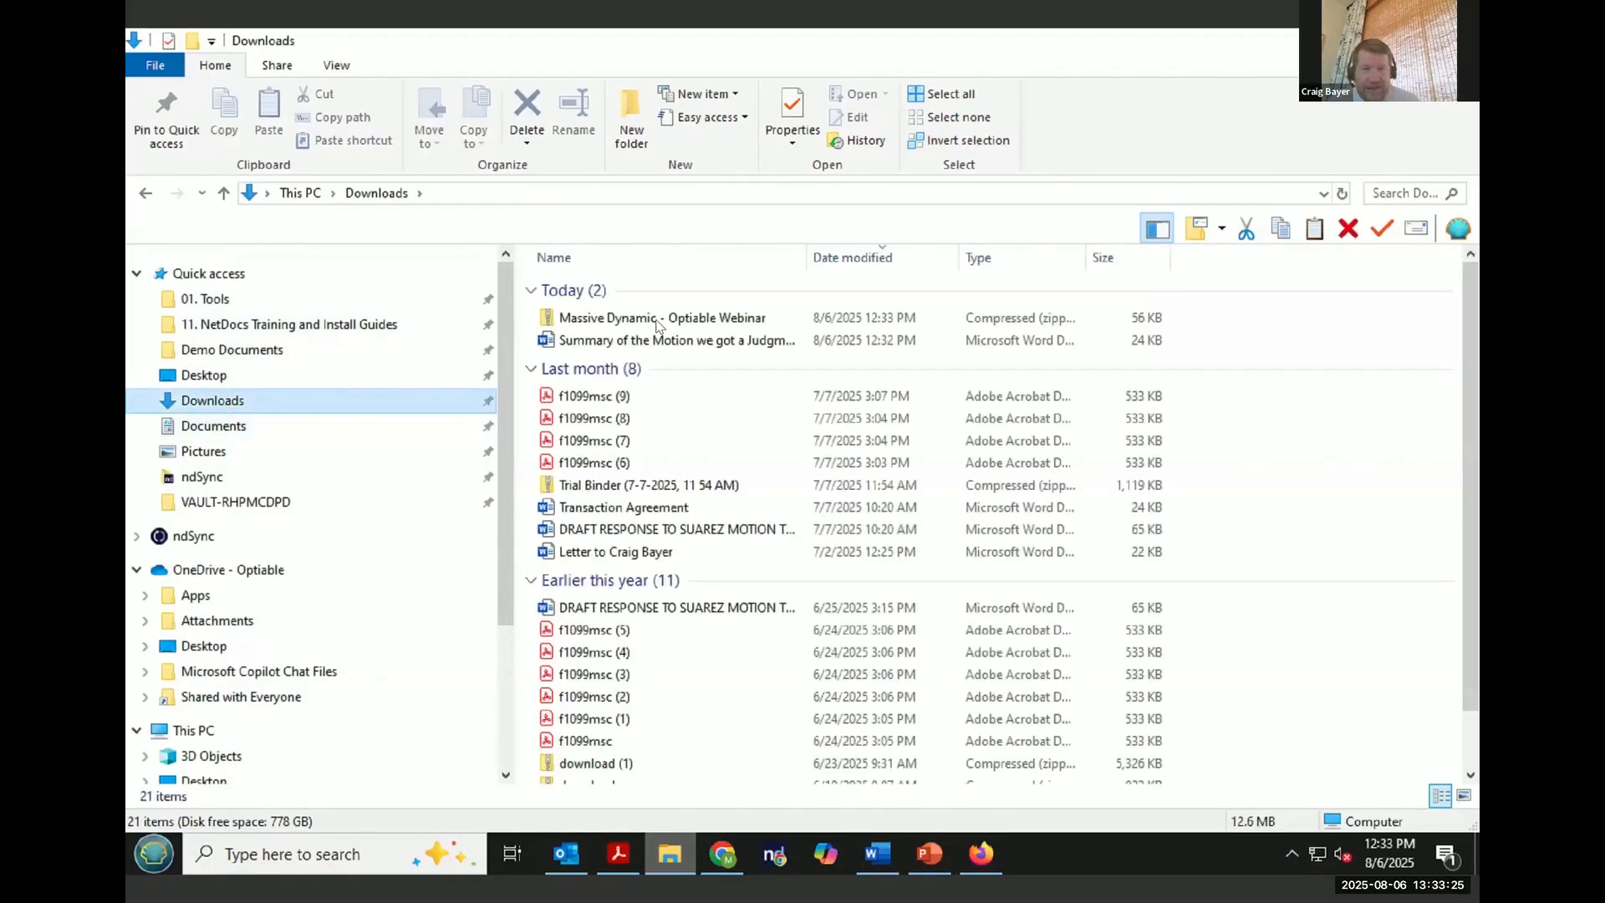
{"action": "double_click", "coordinate": [658, 321]}
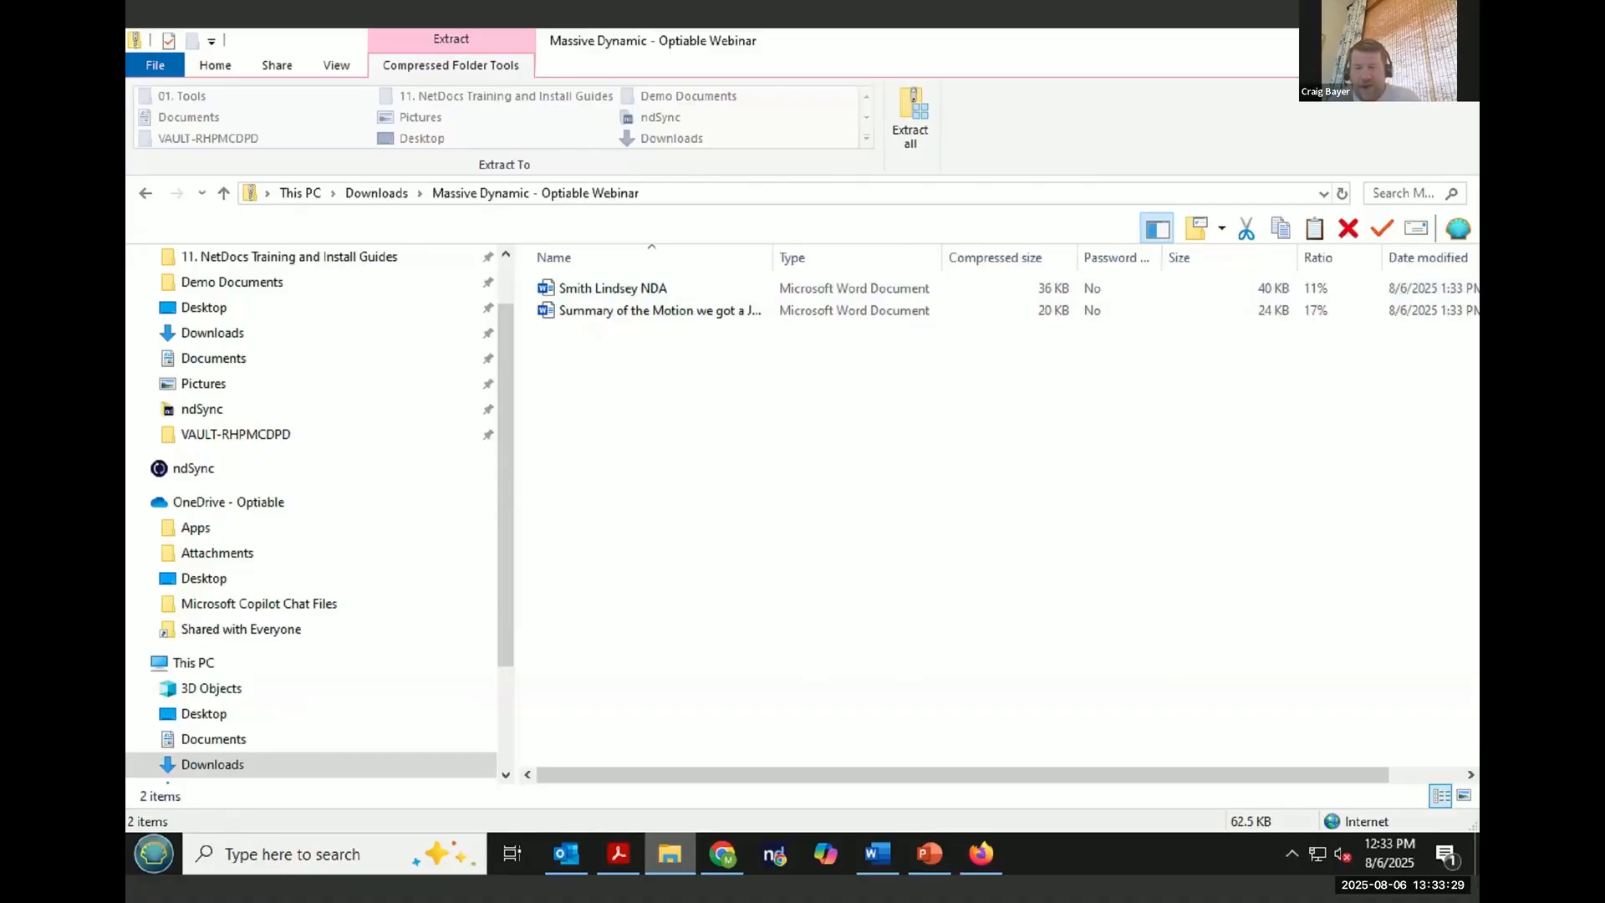
- Return to the internal user's browser session and open the Massive Dynamic - General Docket matter's CollabSpaces list
{"action": "left_click", "coordinate": [1357, 42]}
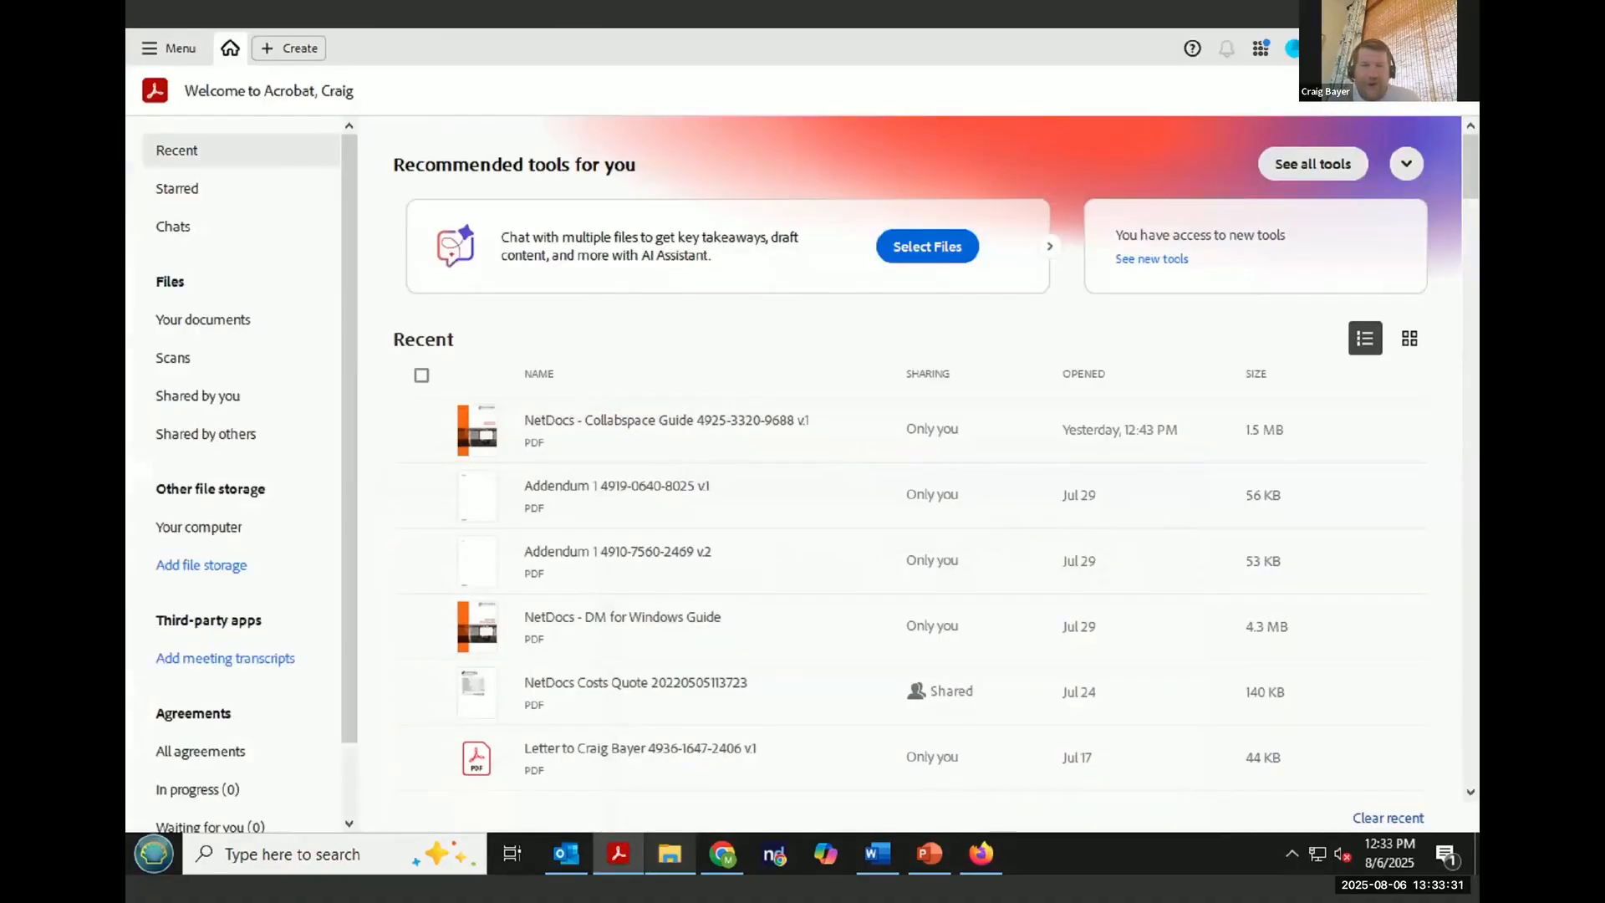
{"action": "left_click", "coordinate": [1357, 42]}
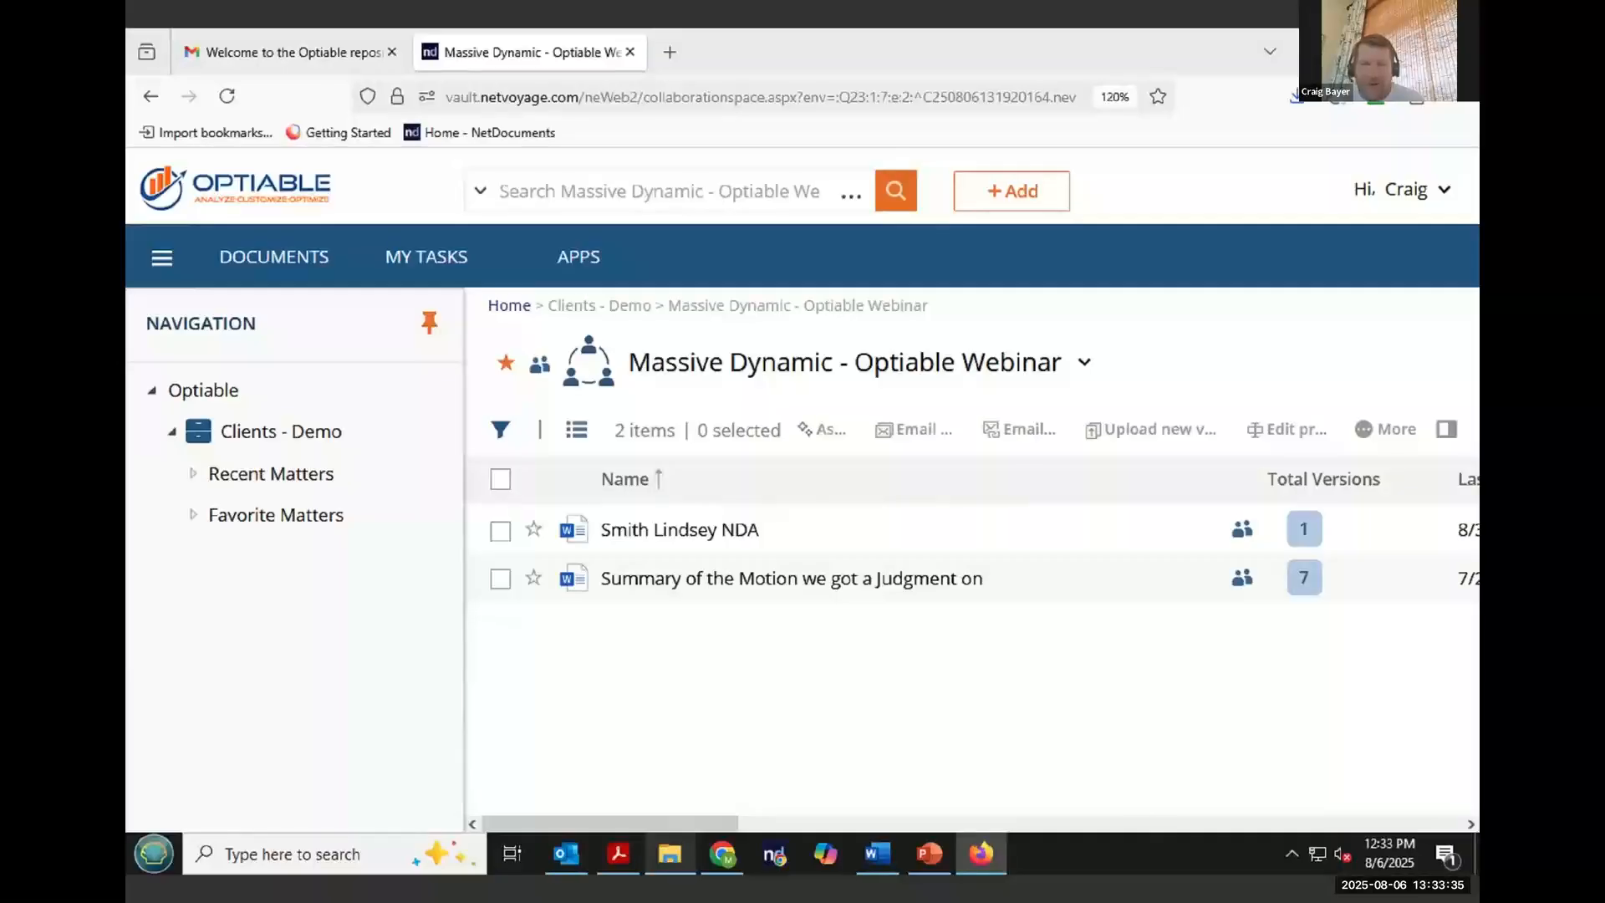
{"action": "left_click", "coordinate": [981, 853]}
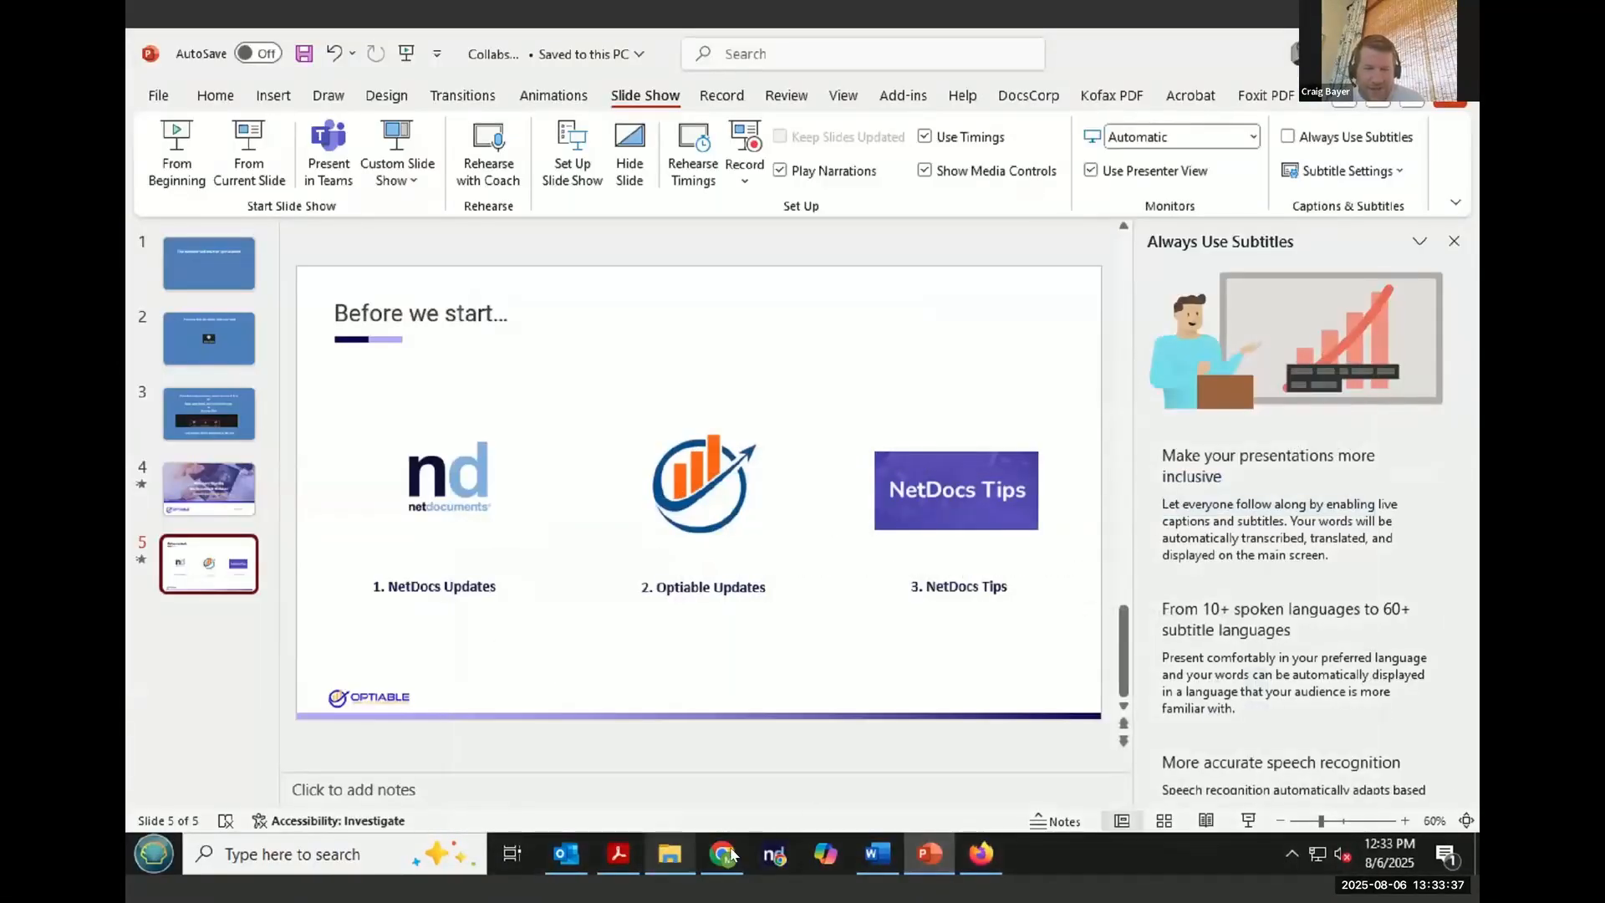
{"action": "left_click", "coordinate": [724, 853]}
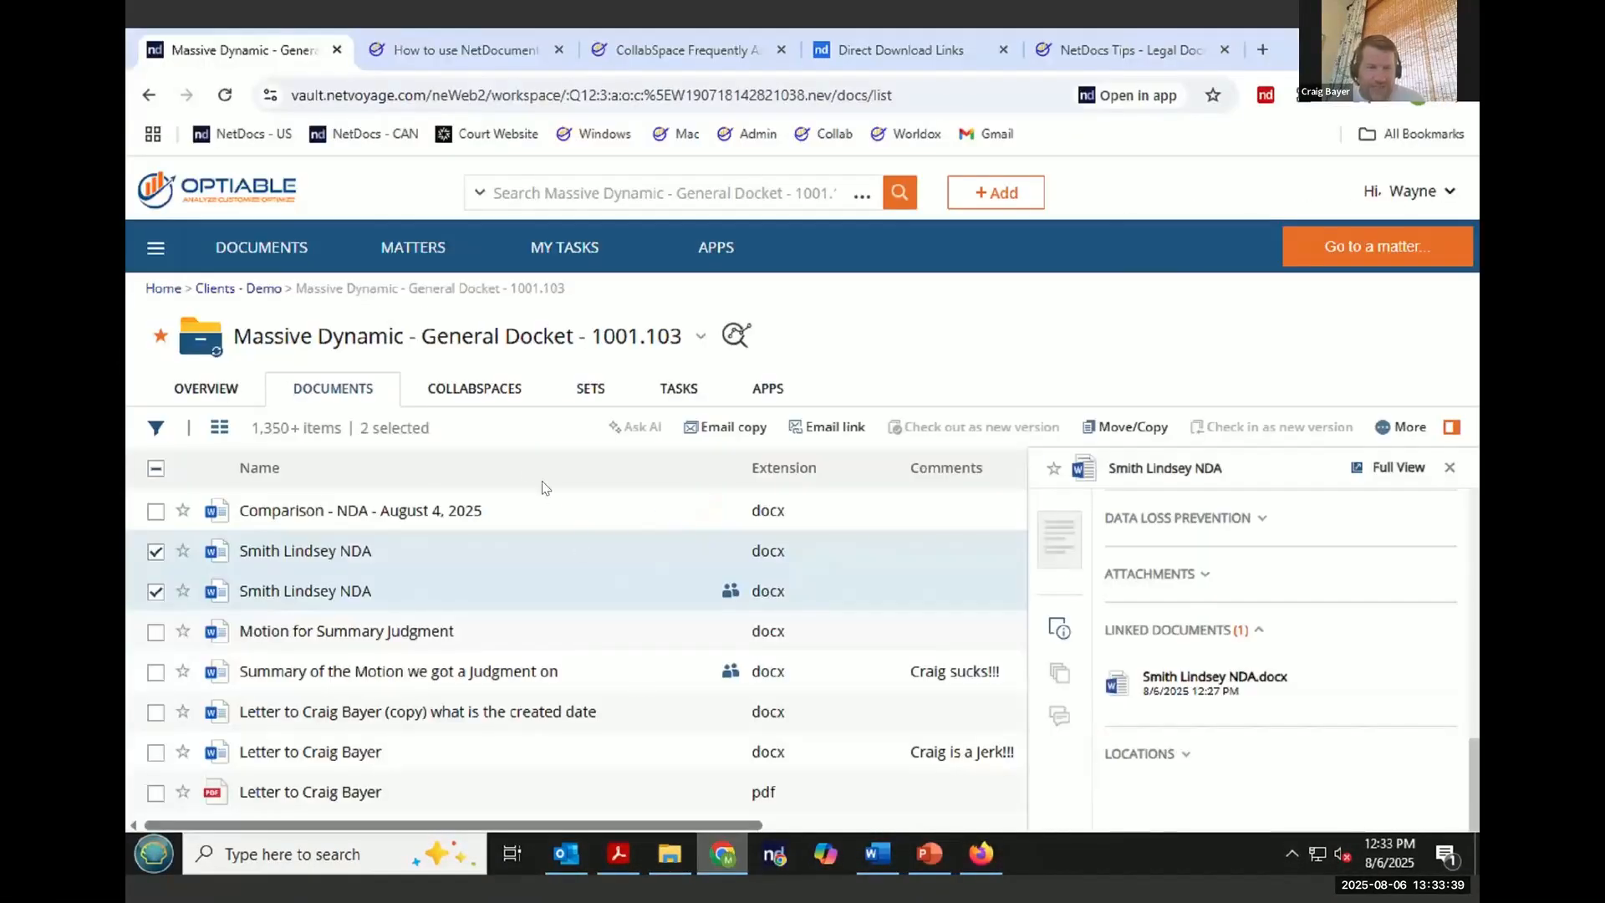
{"action": "left_click", "coordinate": [491, 391]}
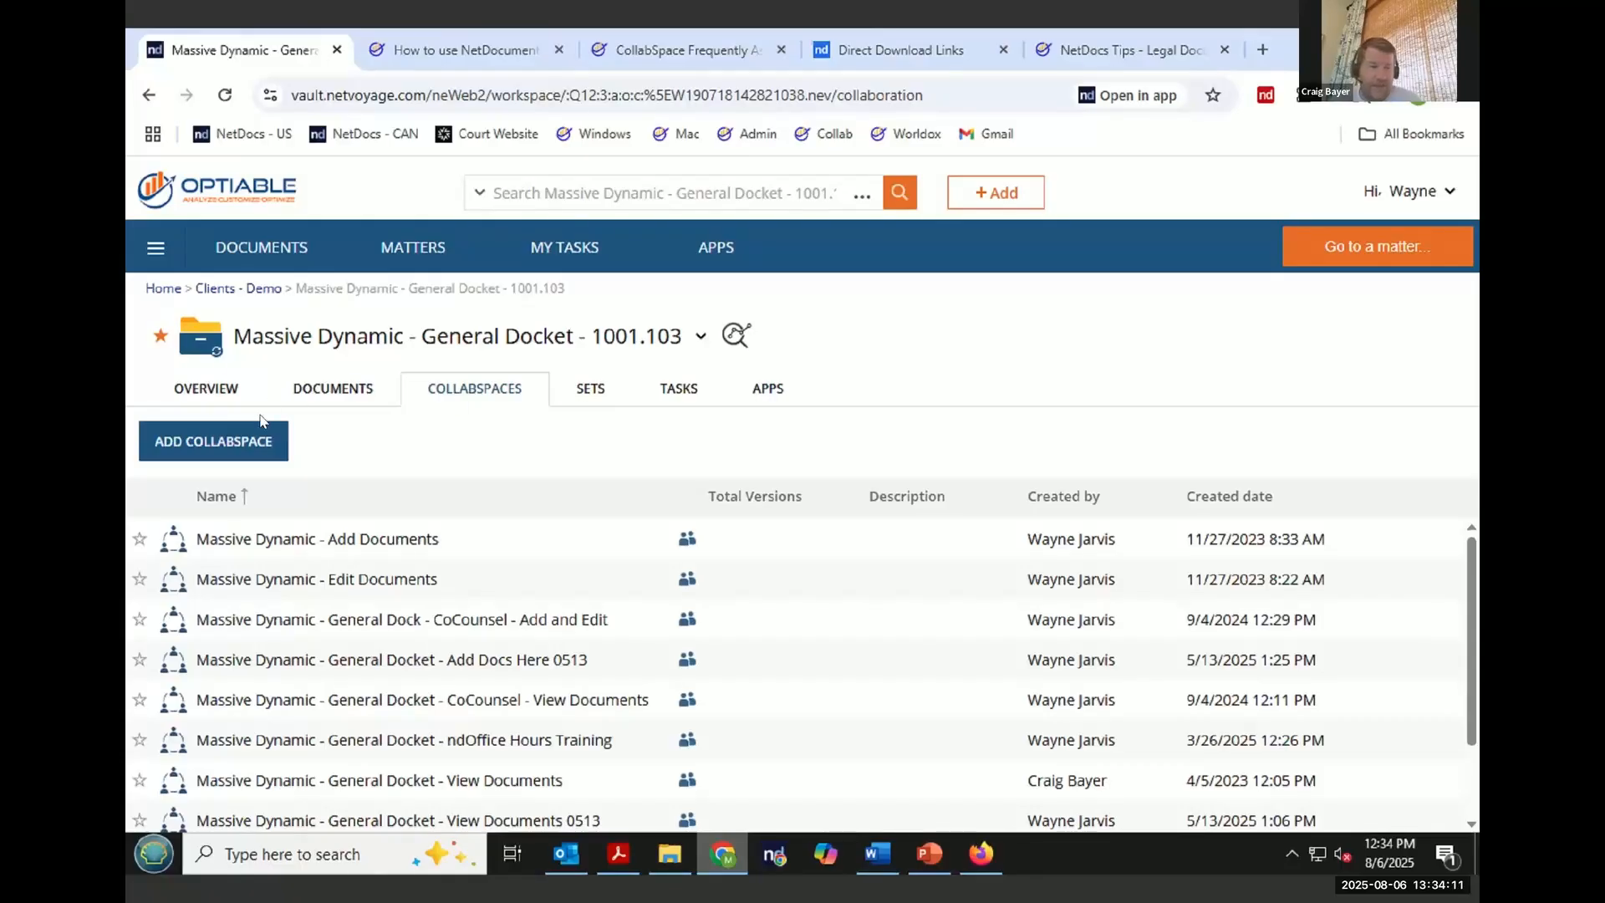
- Add a new CollabSpace named "Massive Dynamic - Webinar - Add and Edit" to the matter
{"action": "left_click", "coordinate": [249, 452]}
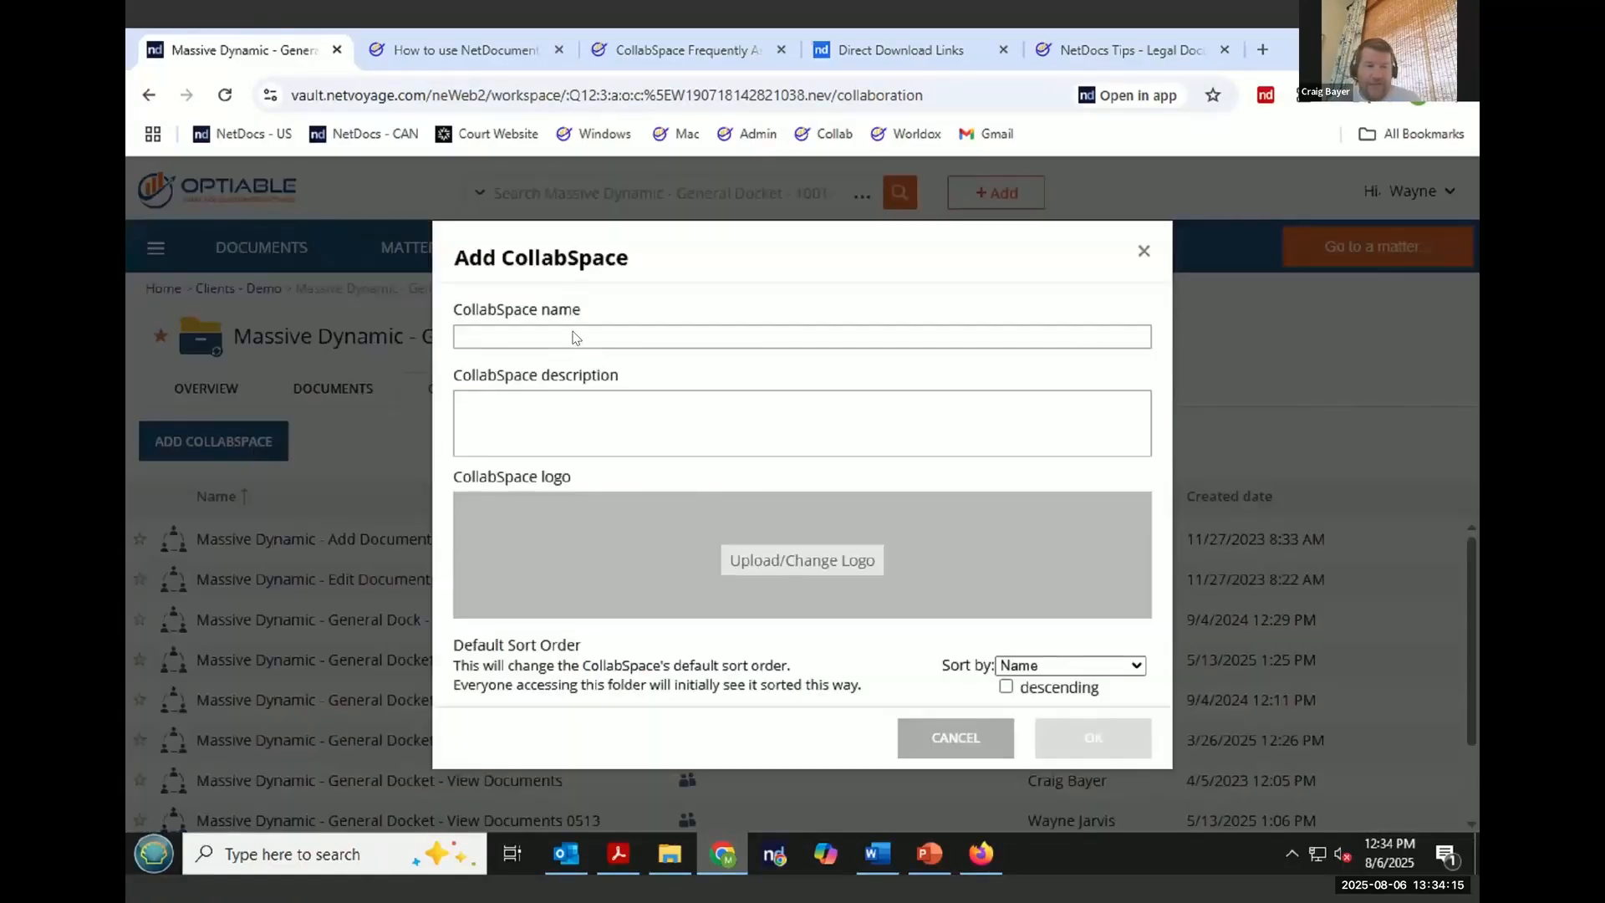
{"action": "left_click", "coordinate": [576, 338]}
{"action": "type", "text": "Ma"}
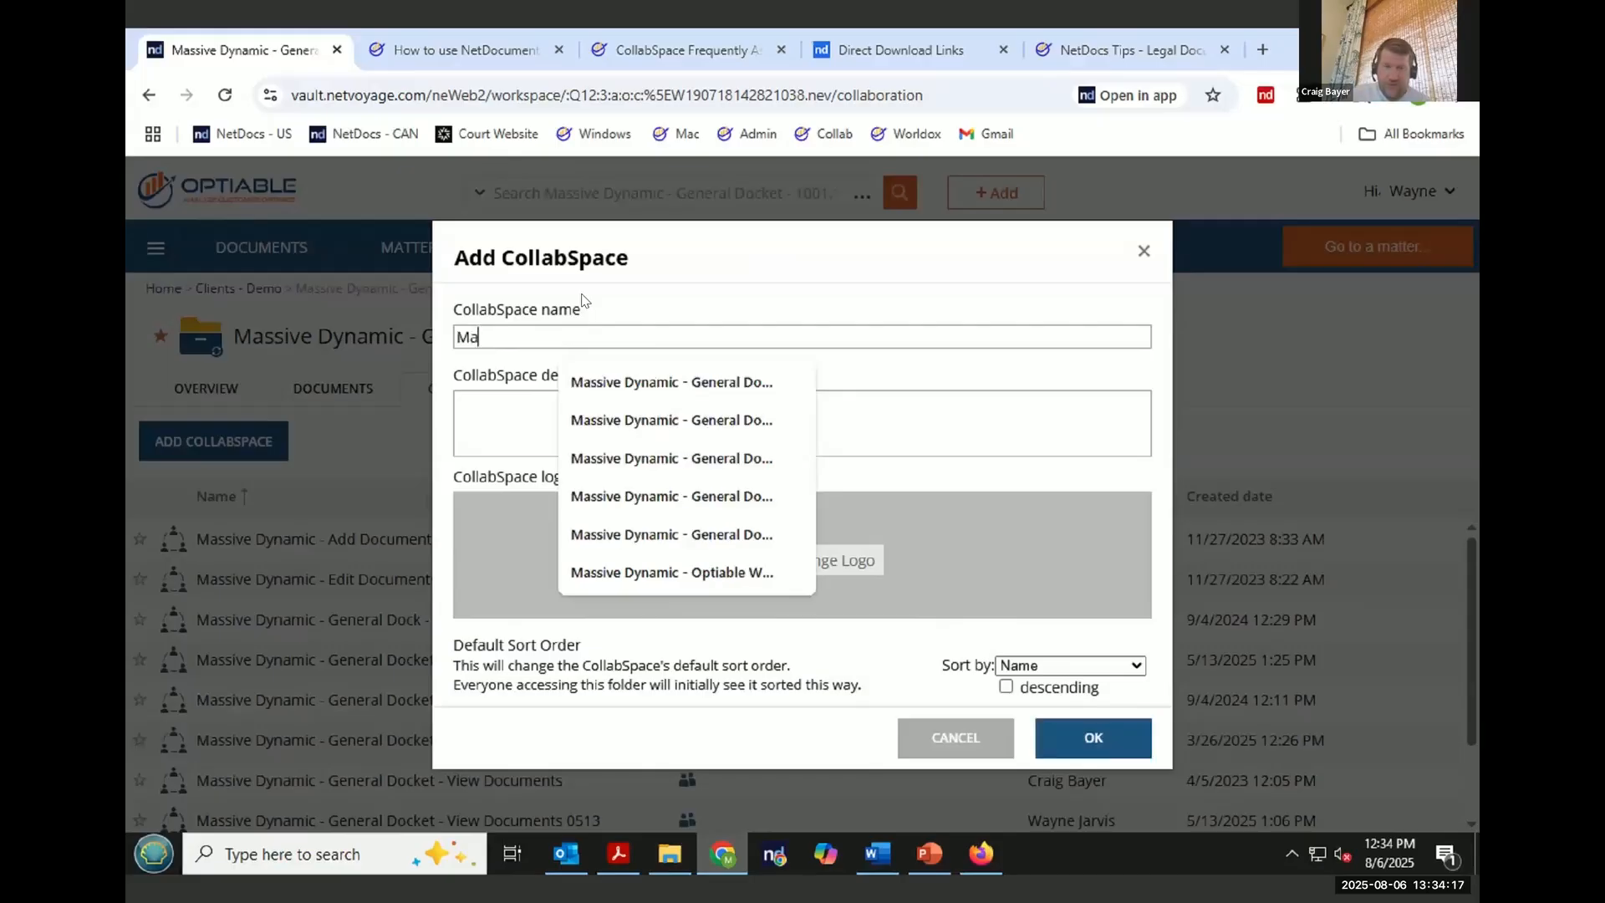
{"action": "type", "text": "ssive Dym"}
{"action": "key", "text": "BackSpace"}
{"action": "type", "text": "n"}
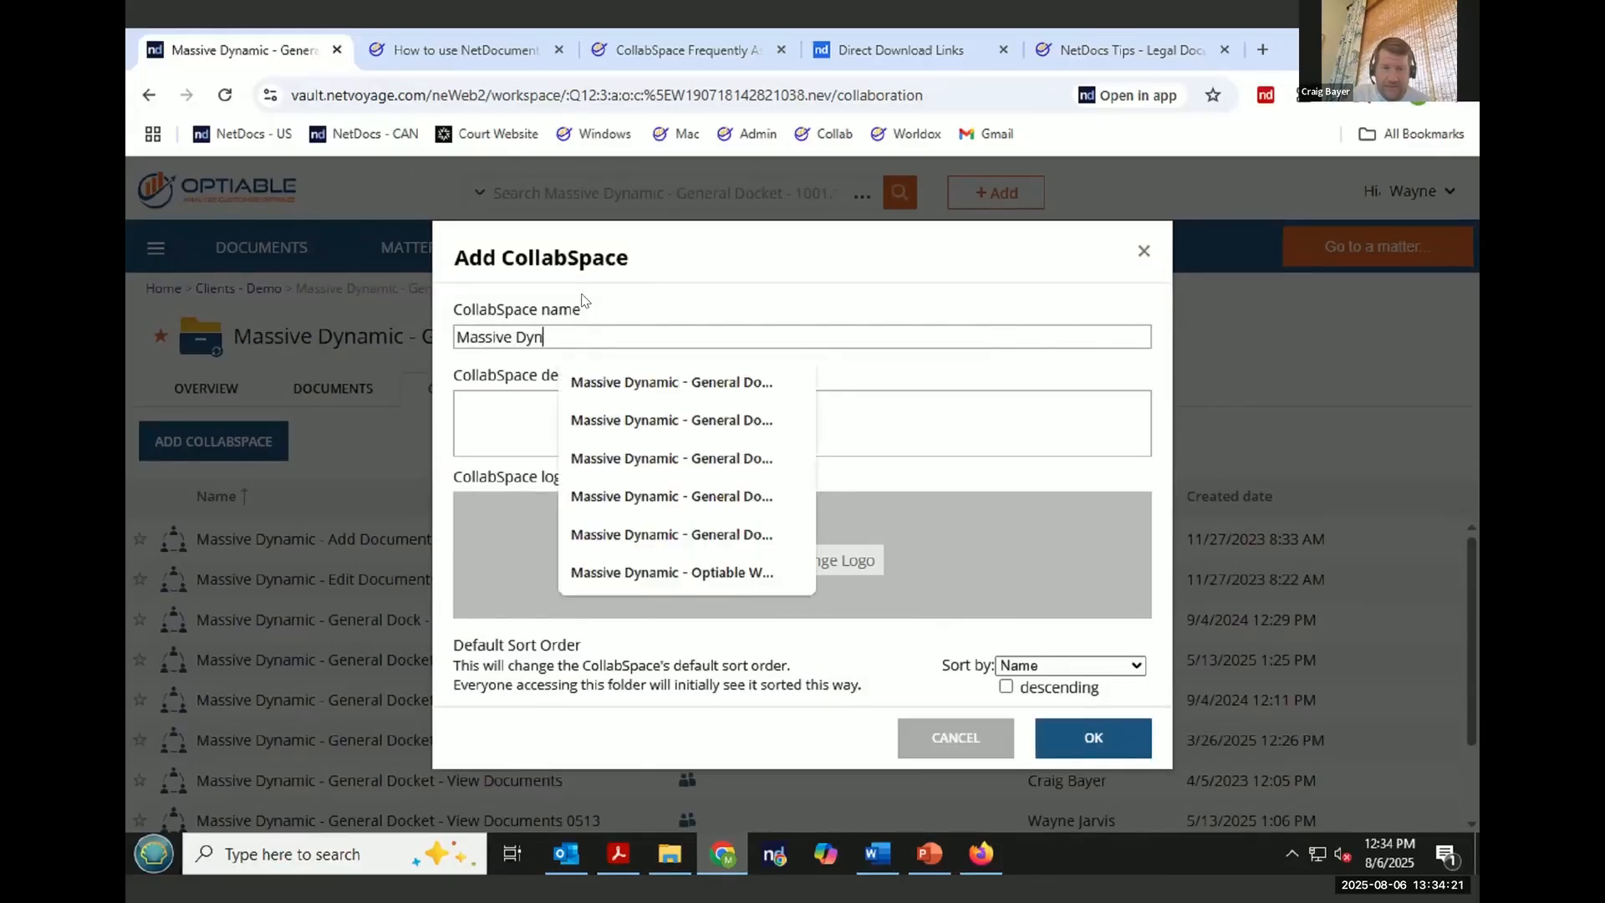
{"action": "type", "text": "amic - "}
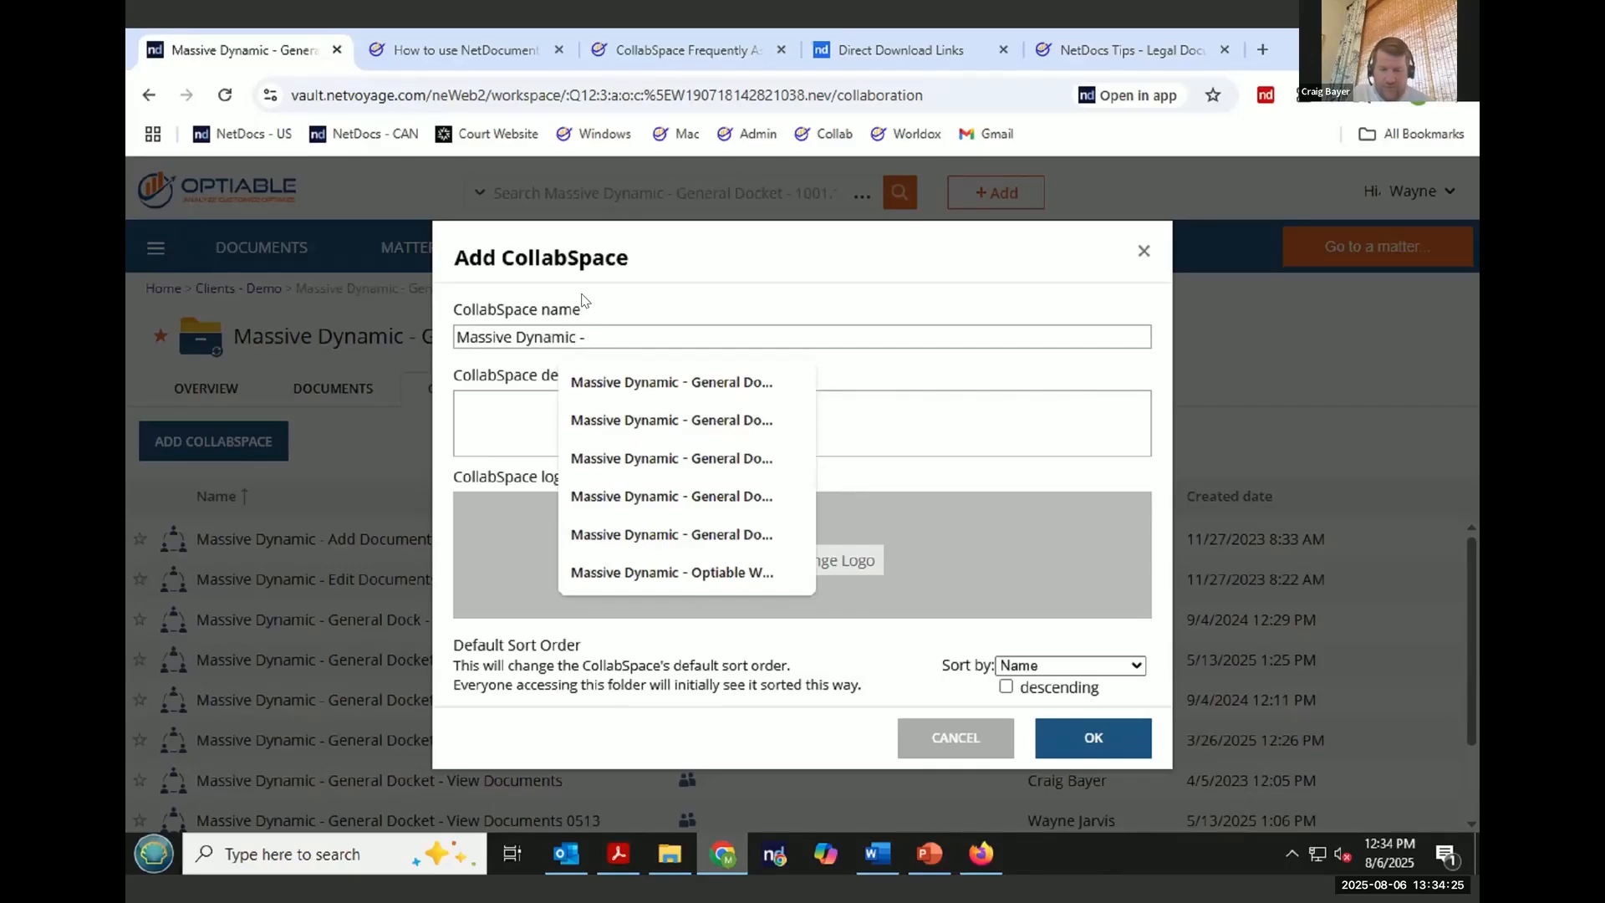
{"action": "type", "text": "Webinar"}
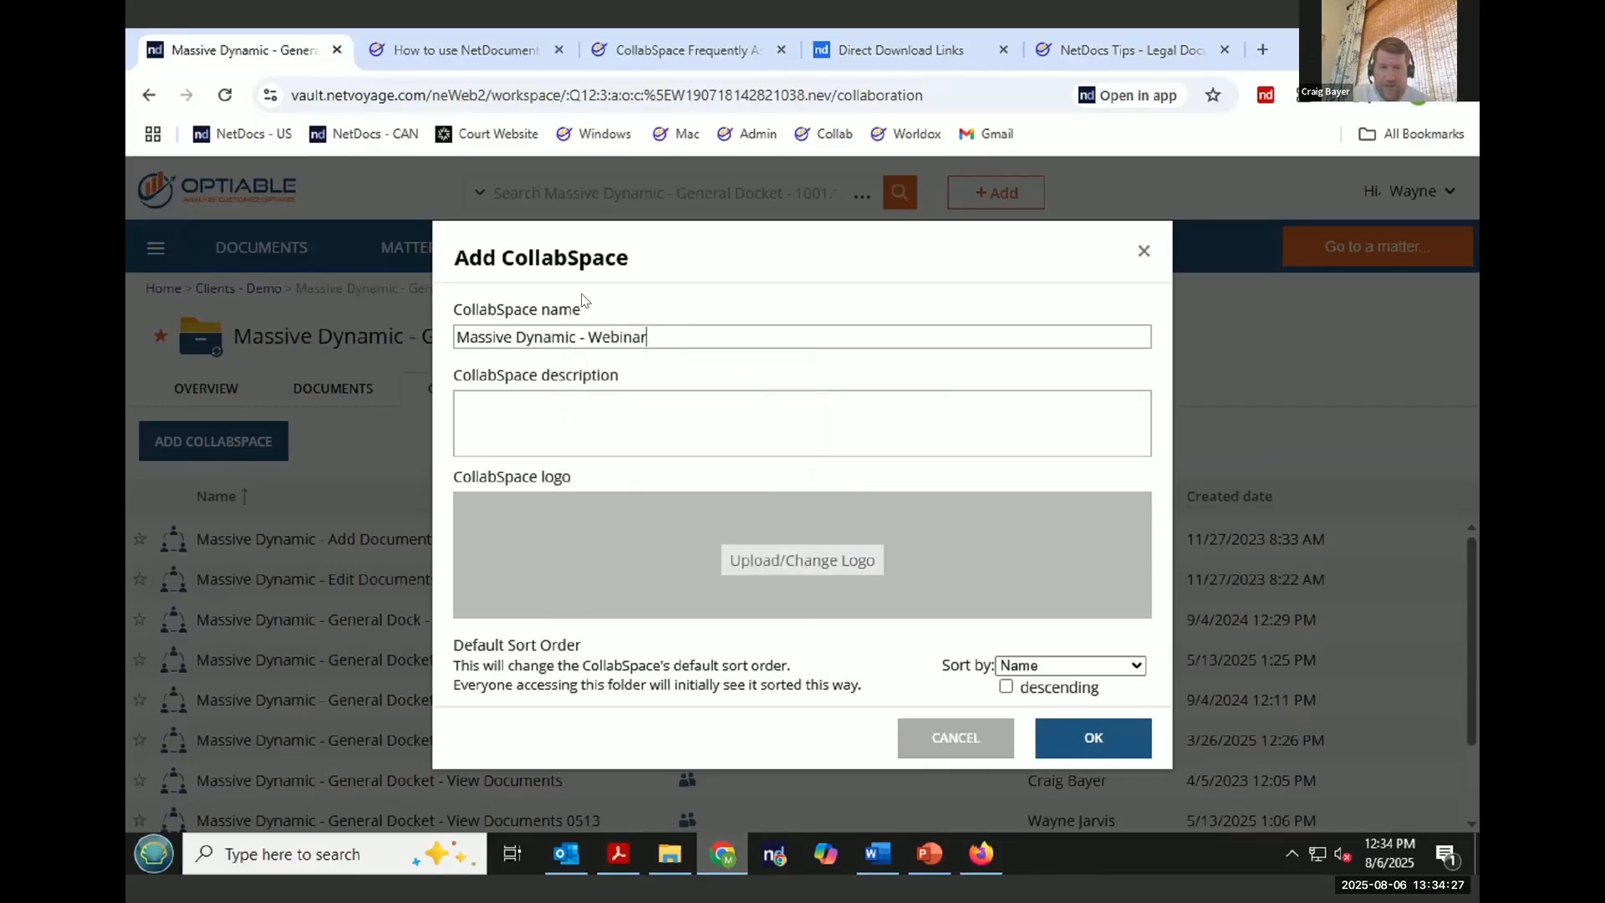
{"action": "type", "text": " - Add and Edit"}
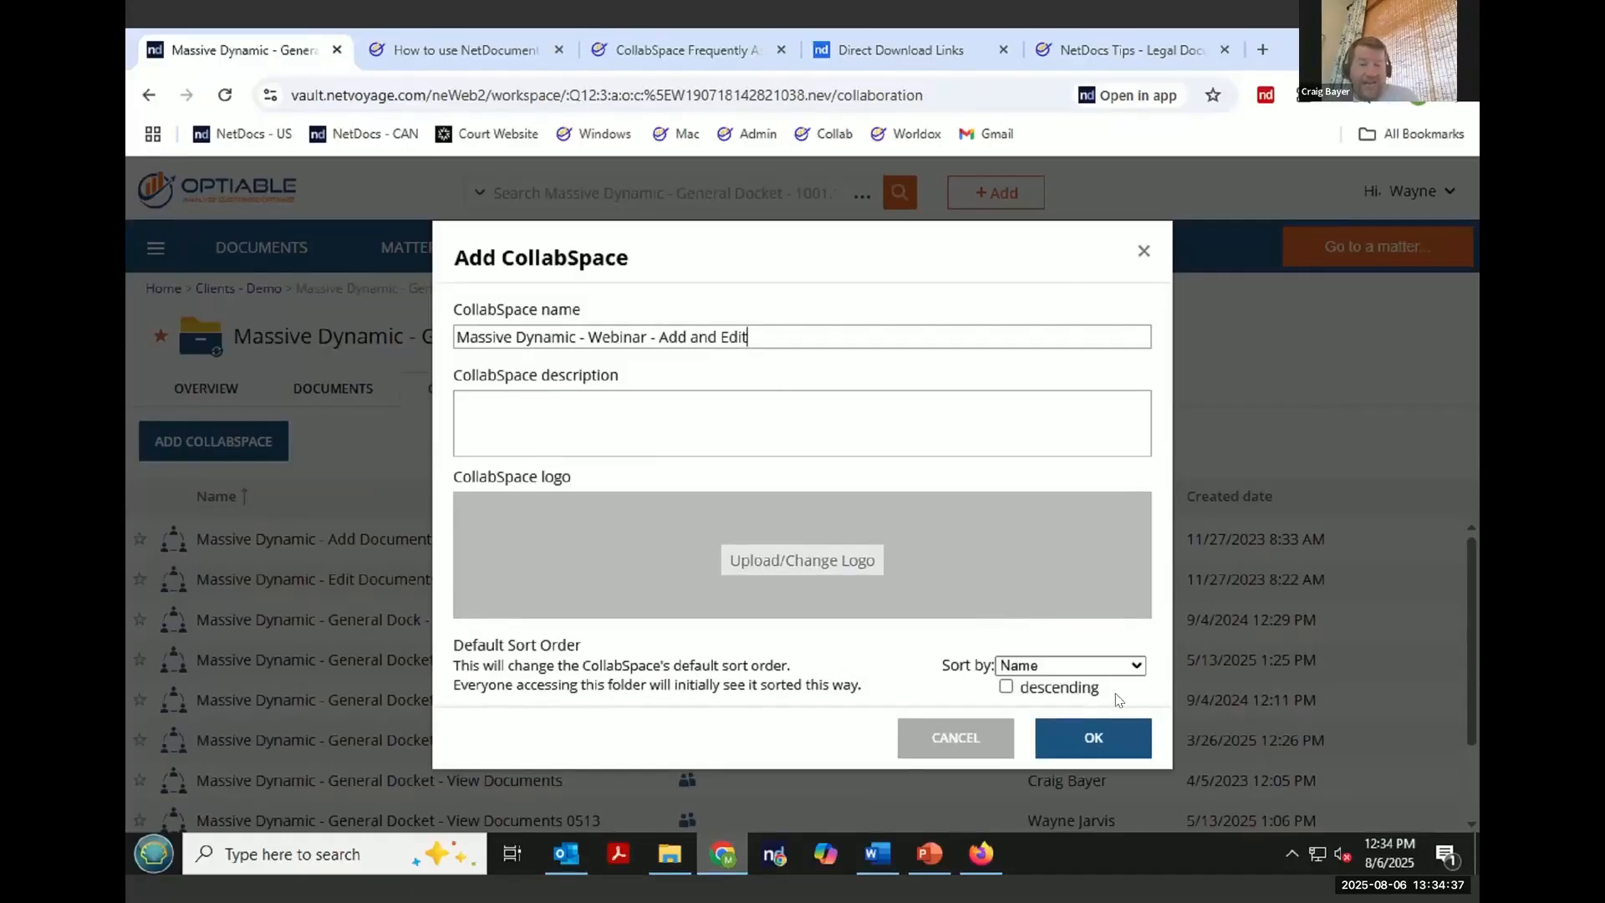
{"action": "left_click", "coordinate": [1090, 746]}
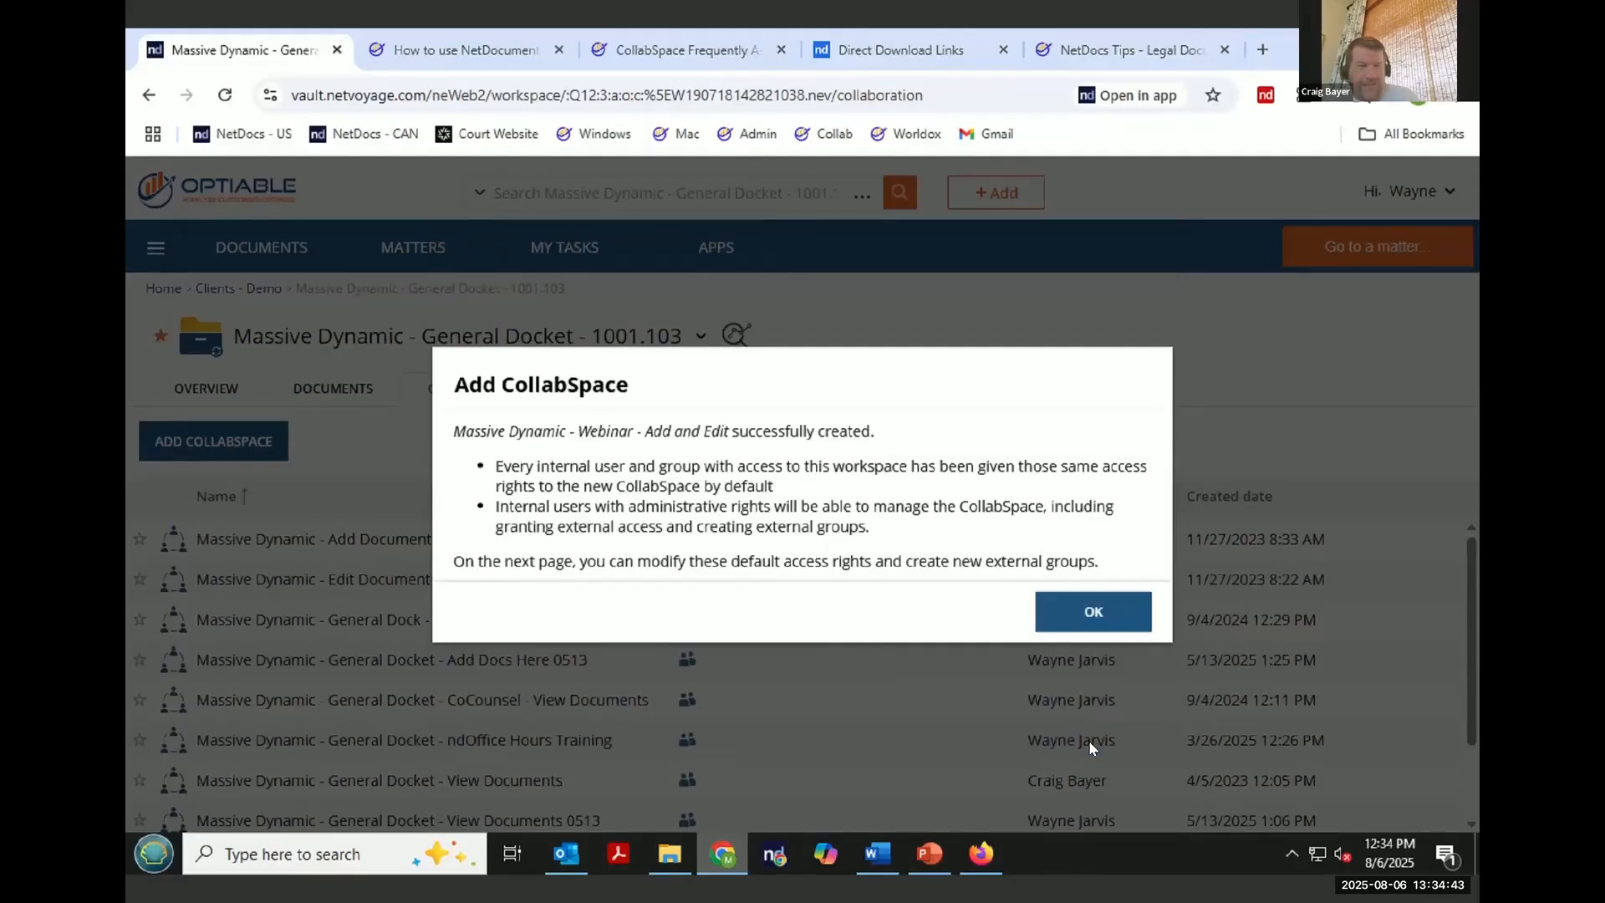
{"action": "left_click", "coordinate": [1113, 628]}
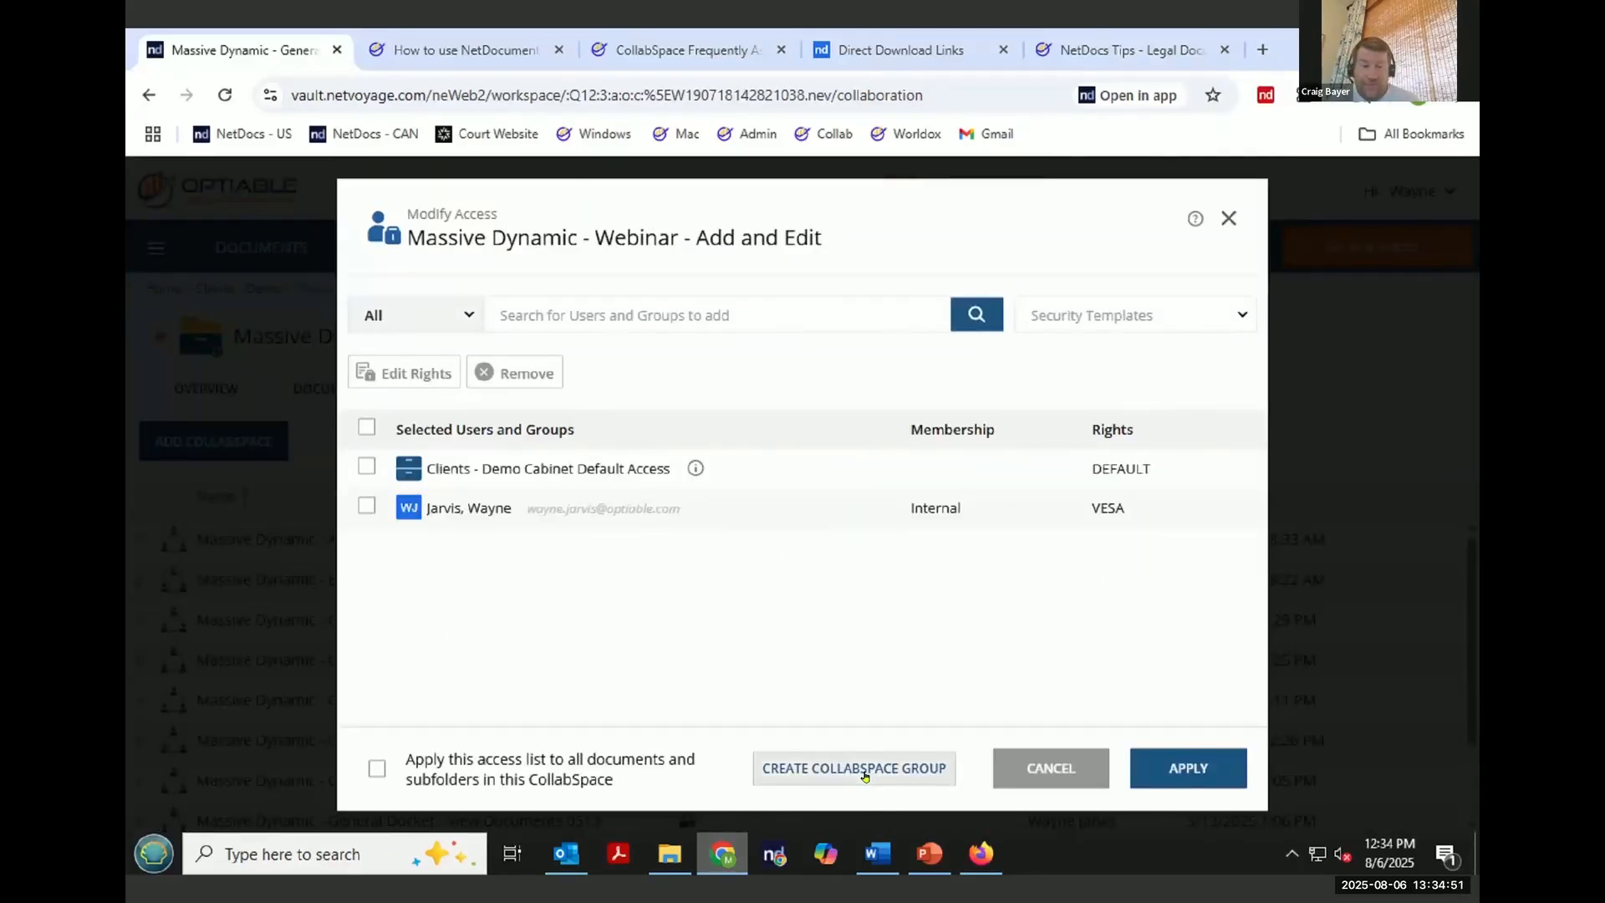
- Start a new CollabSpace group and name it "Massive Dynamic - Webinar - Add and Edit"
{"action": "left_click", "coordinate": [864, 771]}
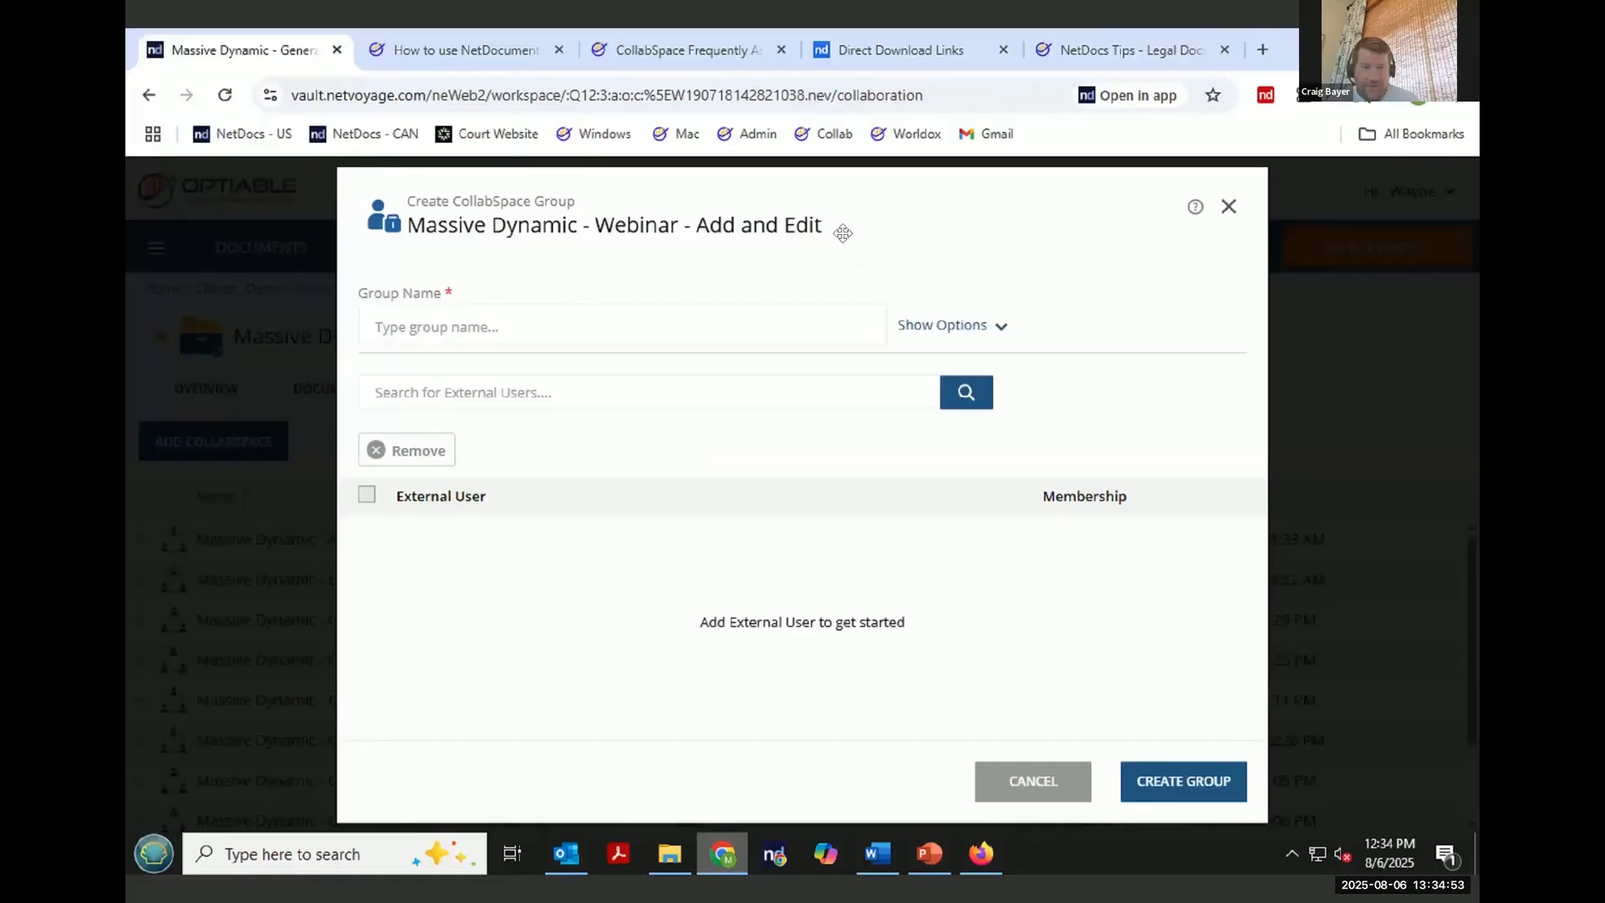
{"action": "left_click", "coordinate": [428, 324]}
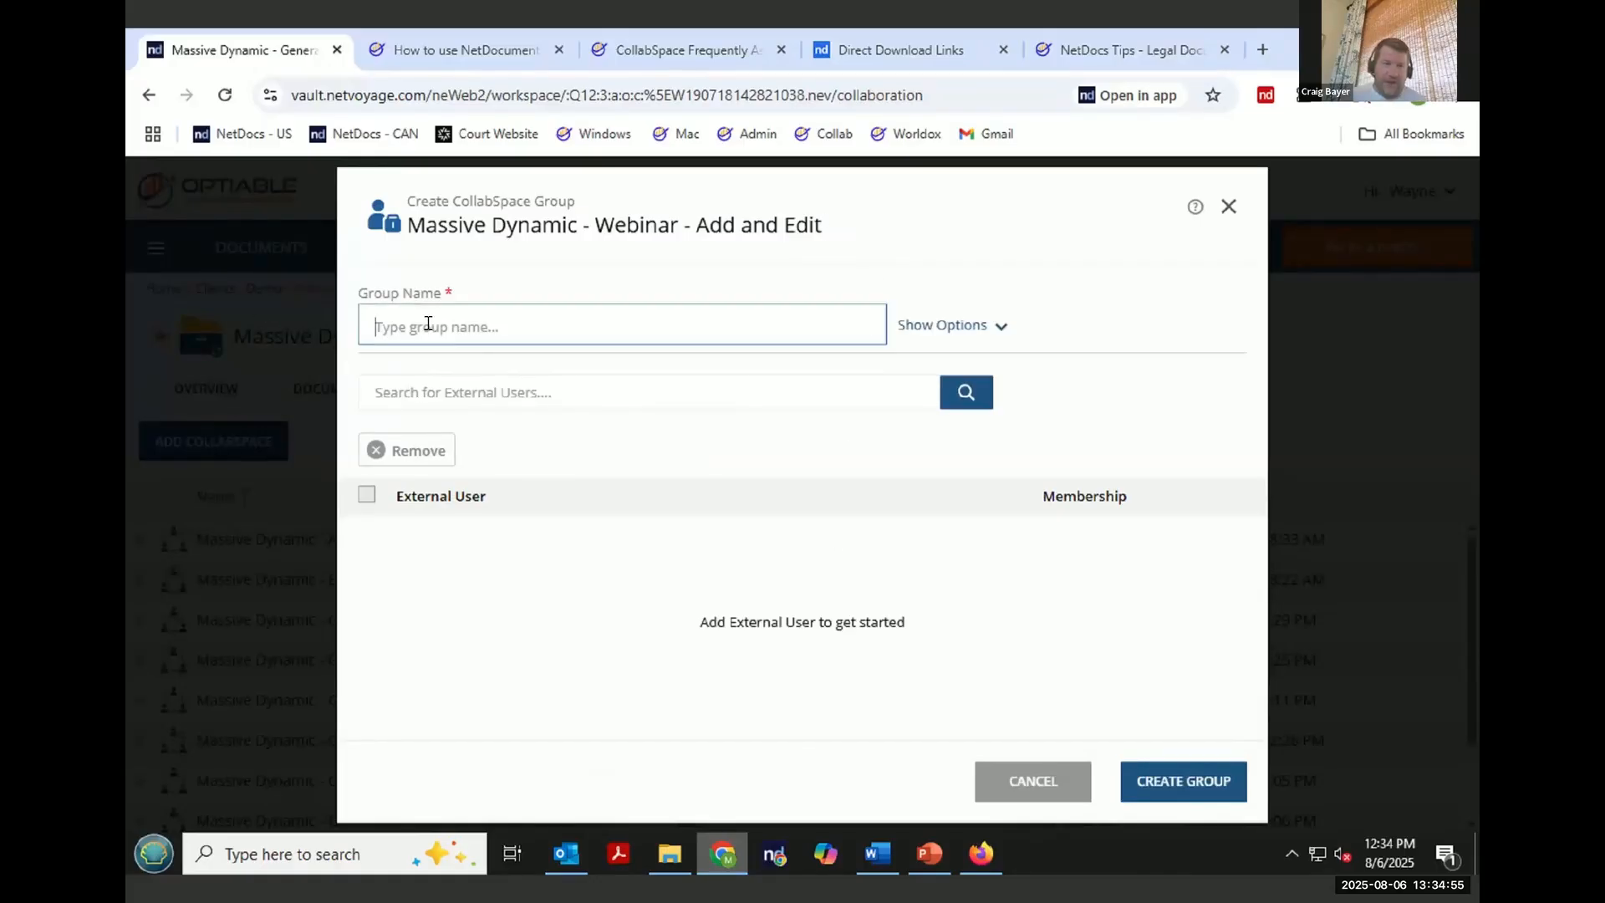
{"action": "type", "text": "Ma"}
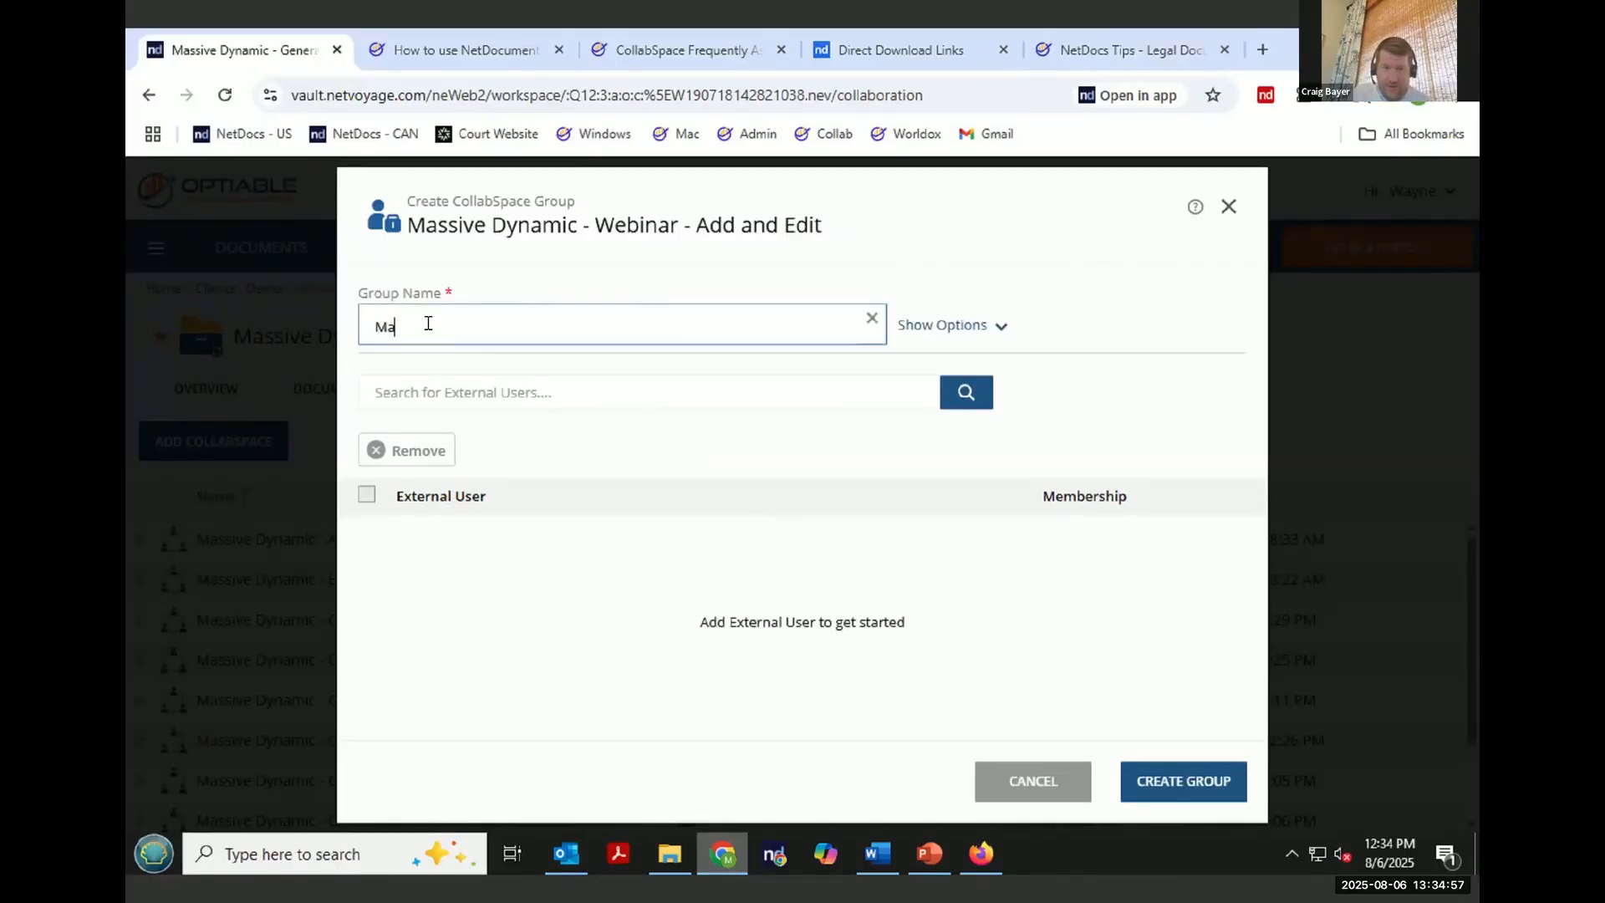
{"action": "type", "text": "ass"}
{"action": "key", "text": "BackSpace"}
{"action": "key", "text": "BackSpace"}
{"action": "type", "text": "ssive Dynamic"}
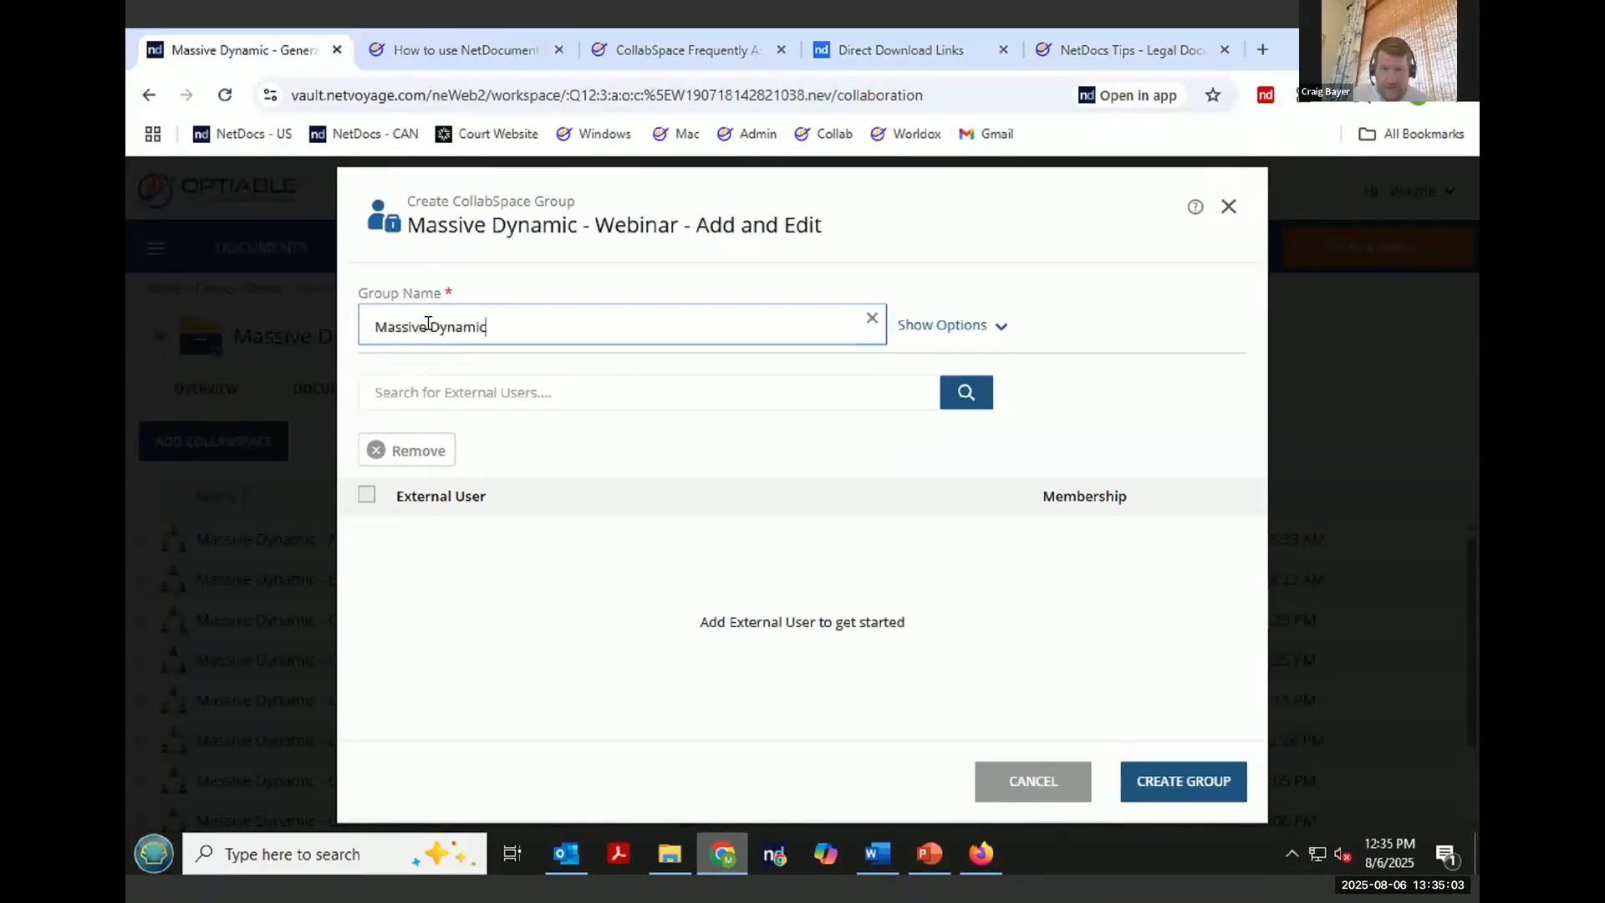
{"action": "type", "text": " - Webi"}
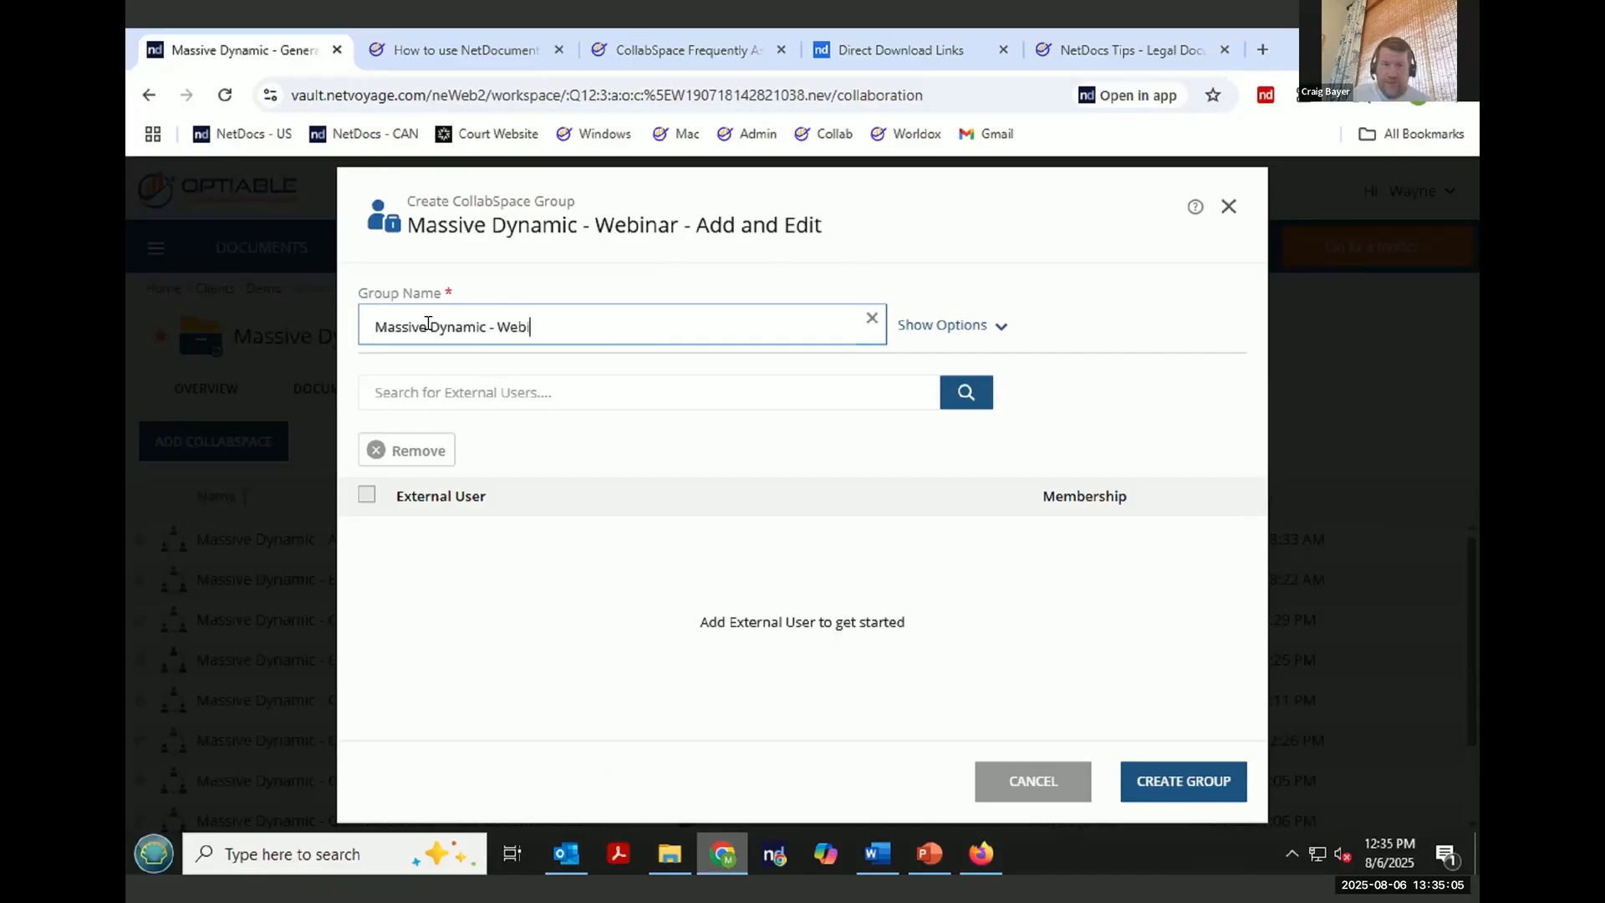
{"action": "type", "text": "ar"}
{"action": "key", "text": "BackSpace"}
{"action": "type", "text": "nar - Add and Edit"}
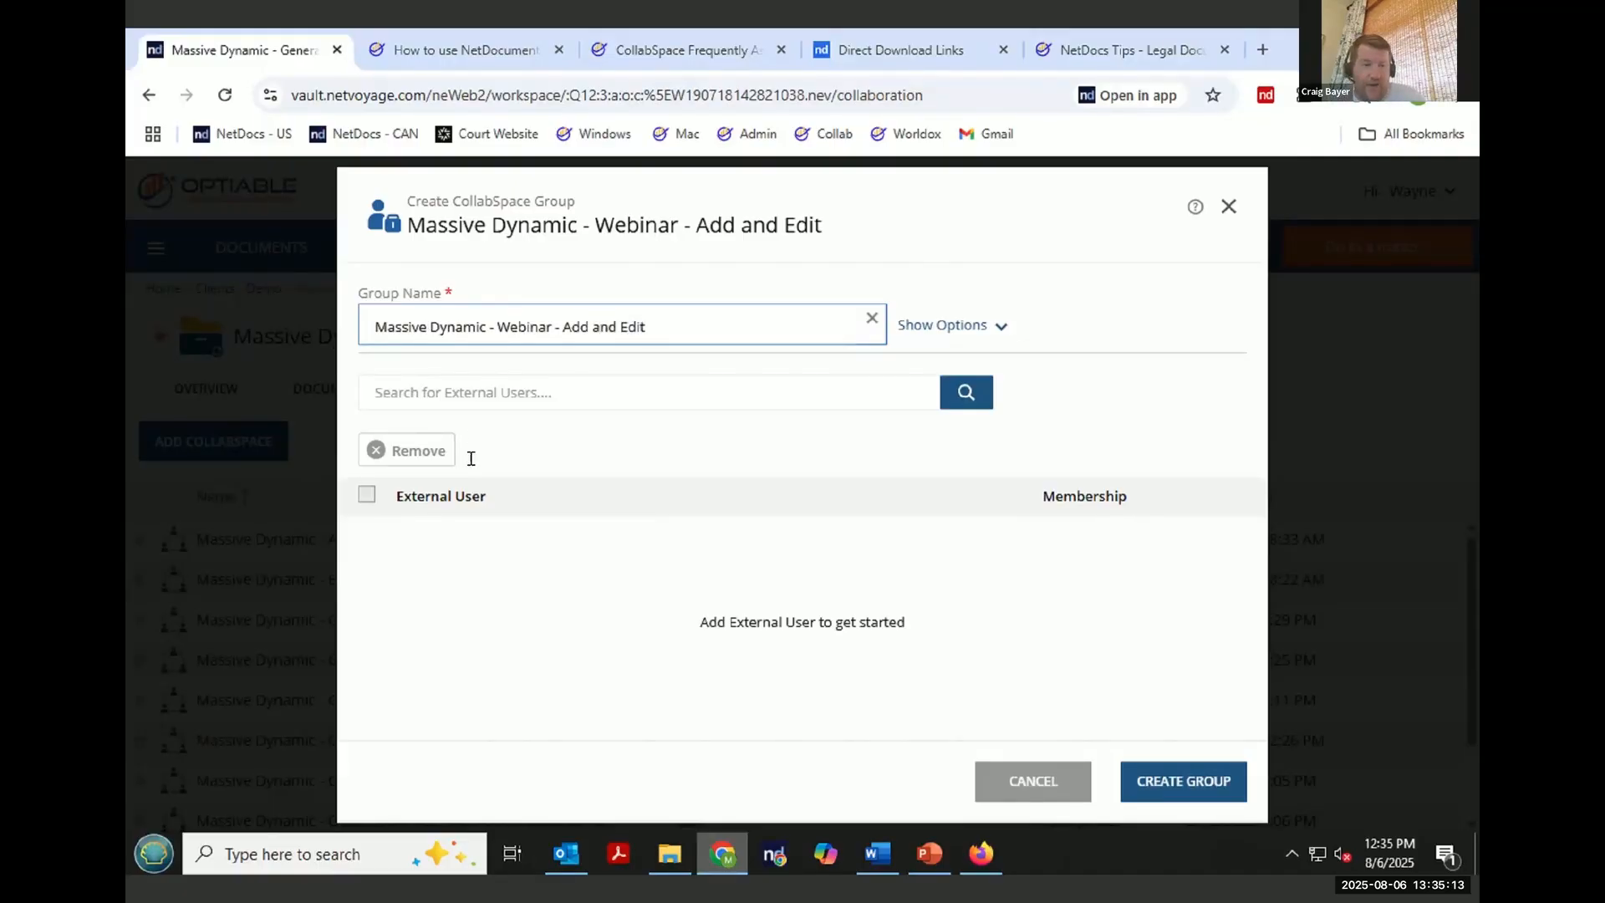
- Search for the external user's account, add it to the group, and create the group
{"action": "left_click", "coordinate": [495, 396]}
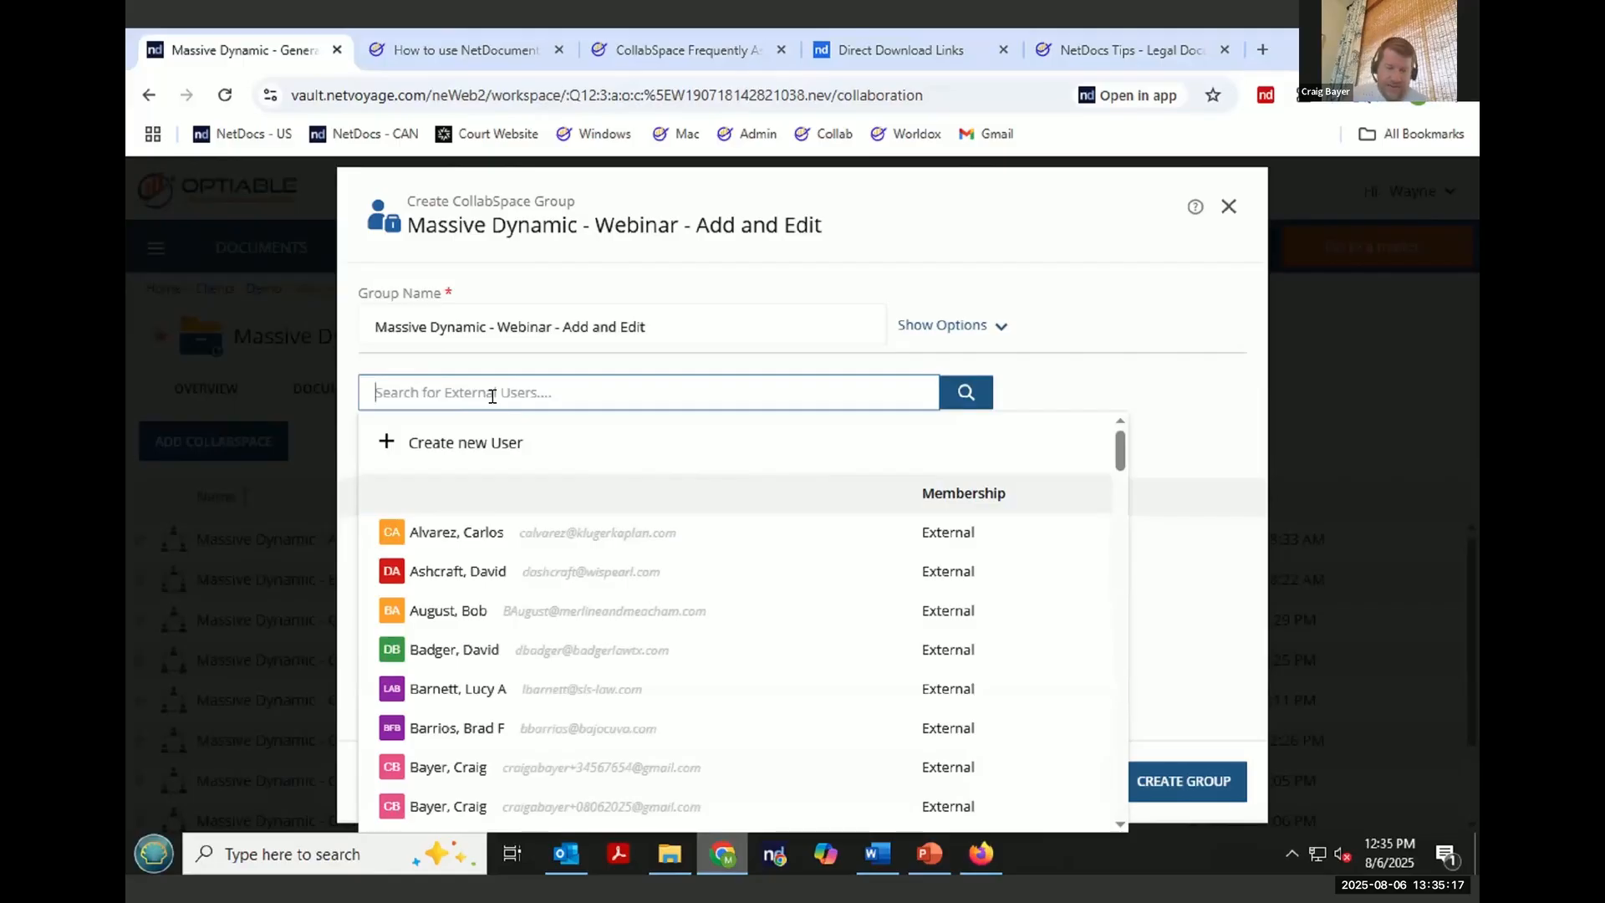
{"action": "type", "text": "crai"}
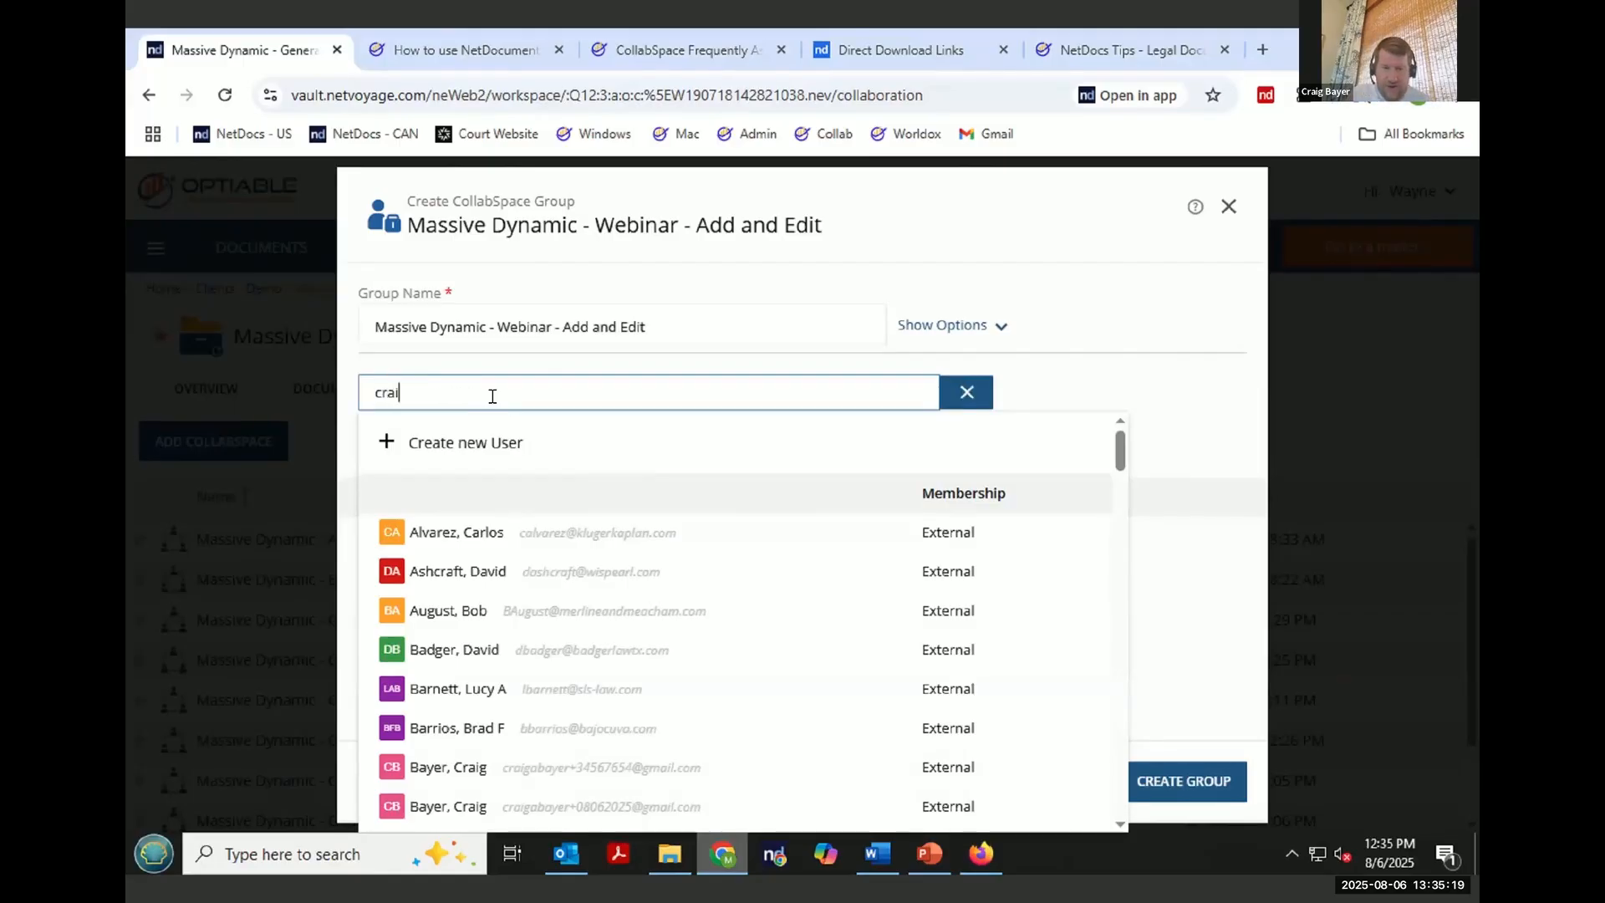
{"action": "type", "text": "g"}
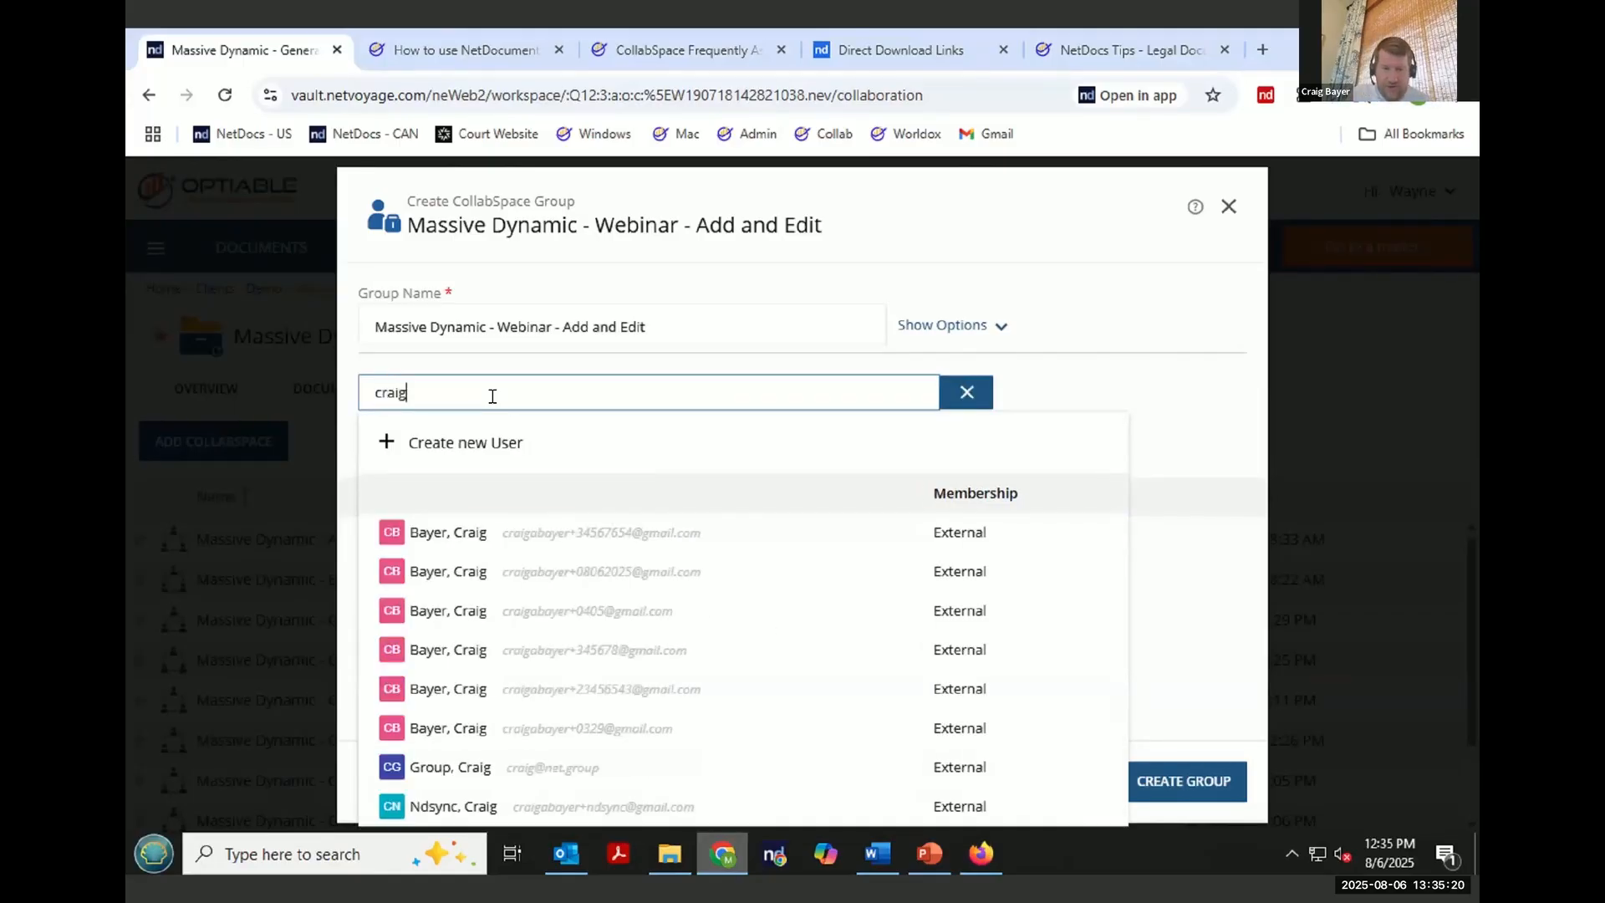
{"action": "left_click", "coordinate": [656, 572]}
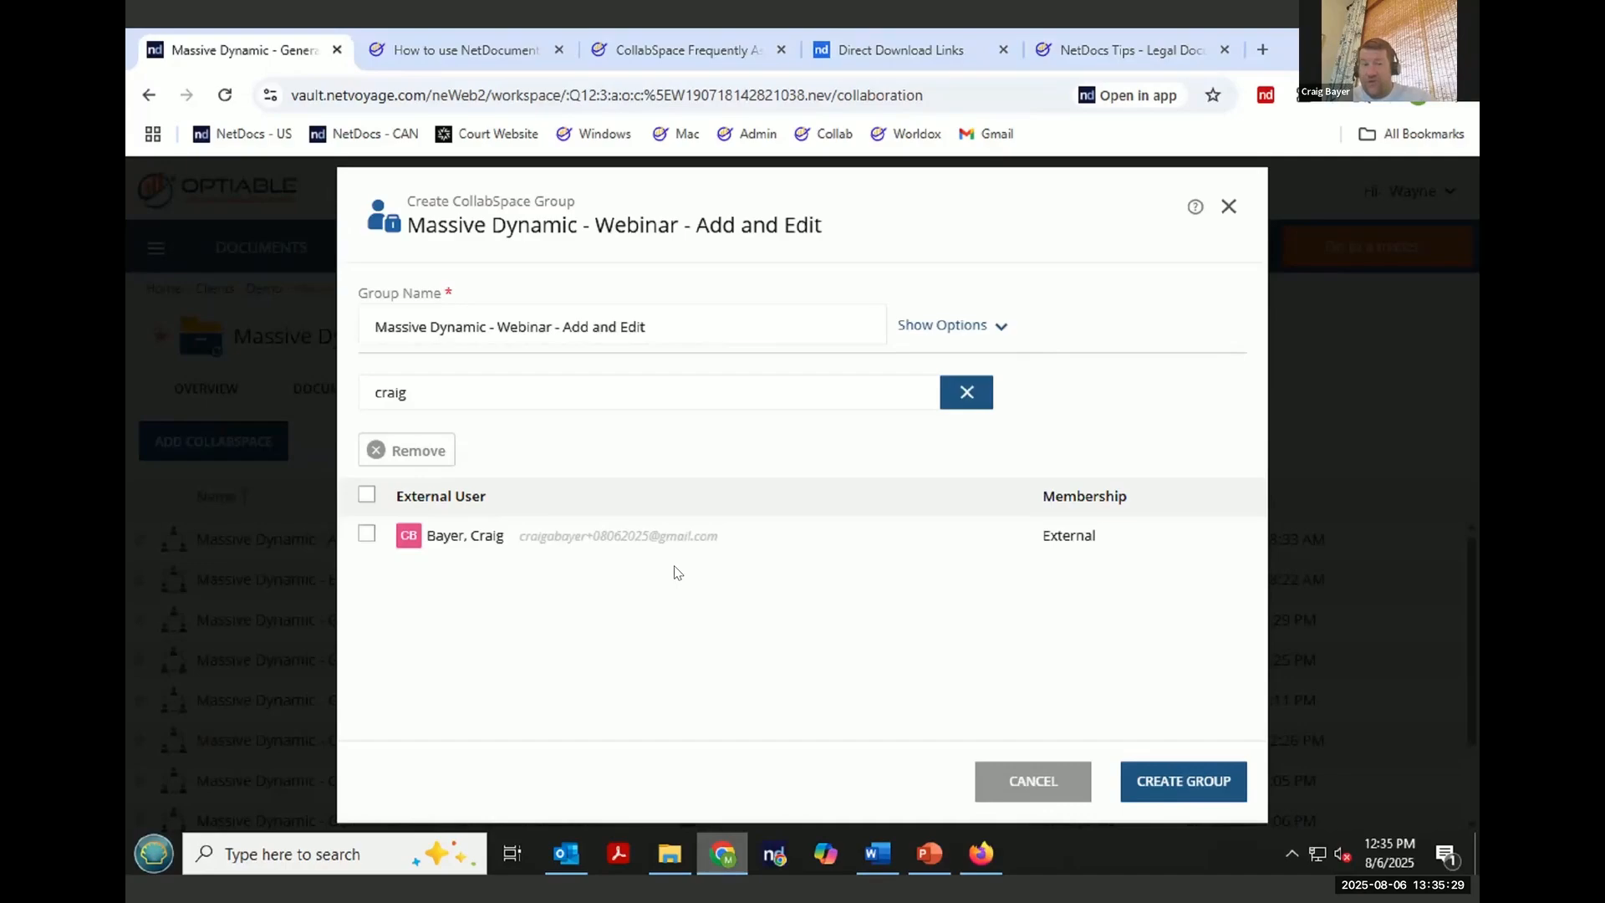
{"action": "left_click", "coordinate": [1173, 789]}
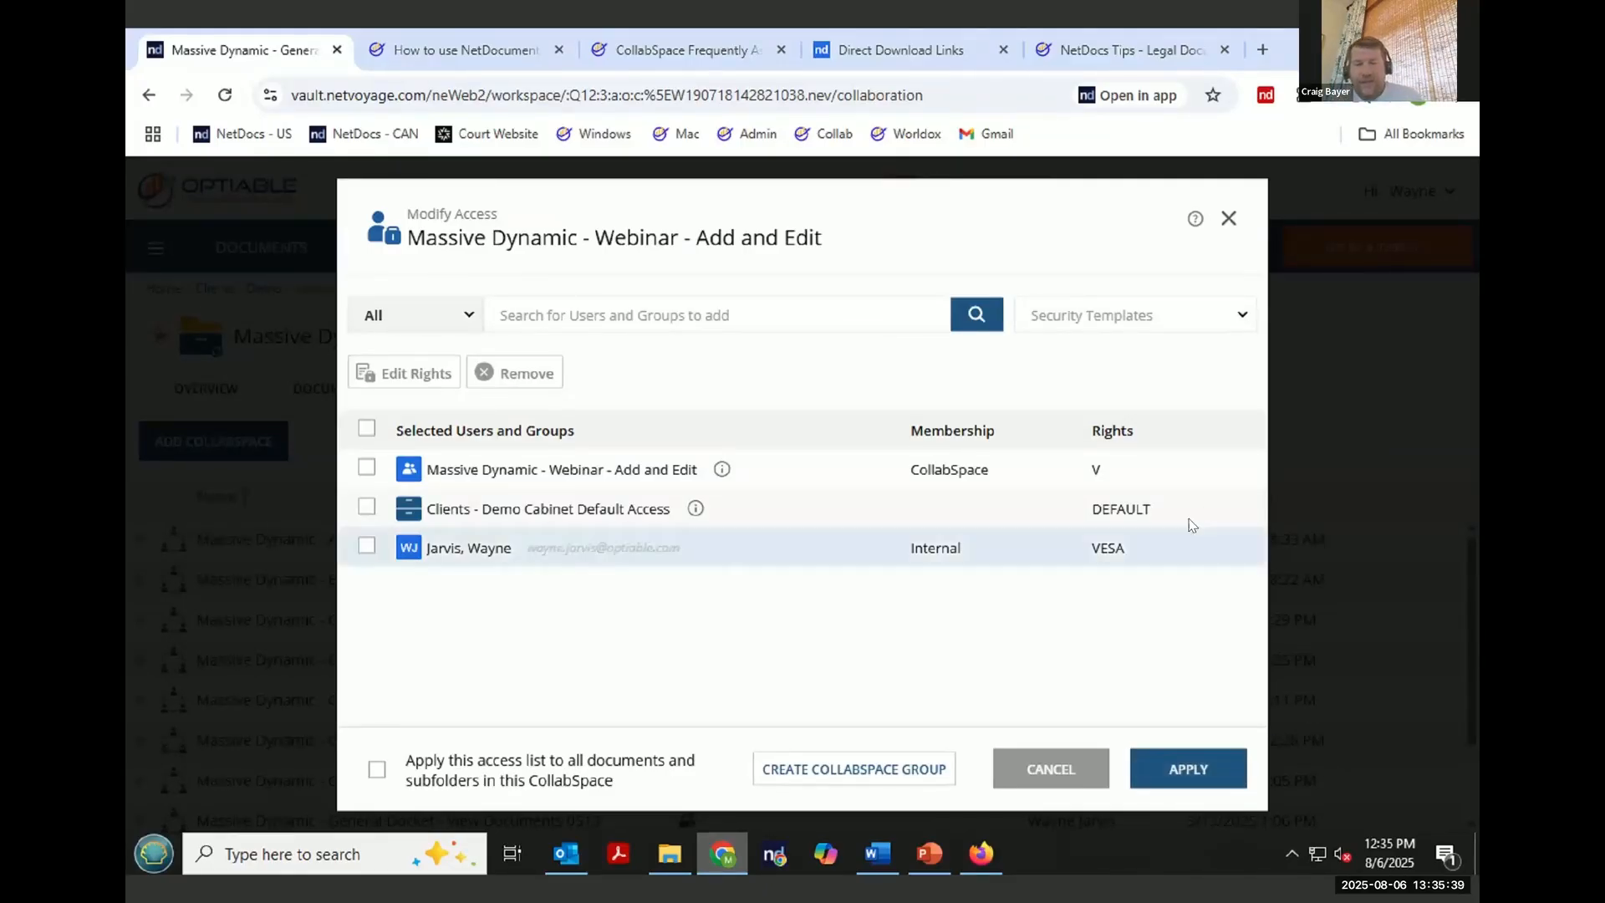
- Give the new CollabSpace group VES rights and apply the access list
{"action": "left_click", "coordinate": [1128, 462]}
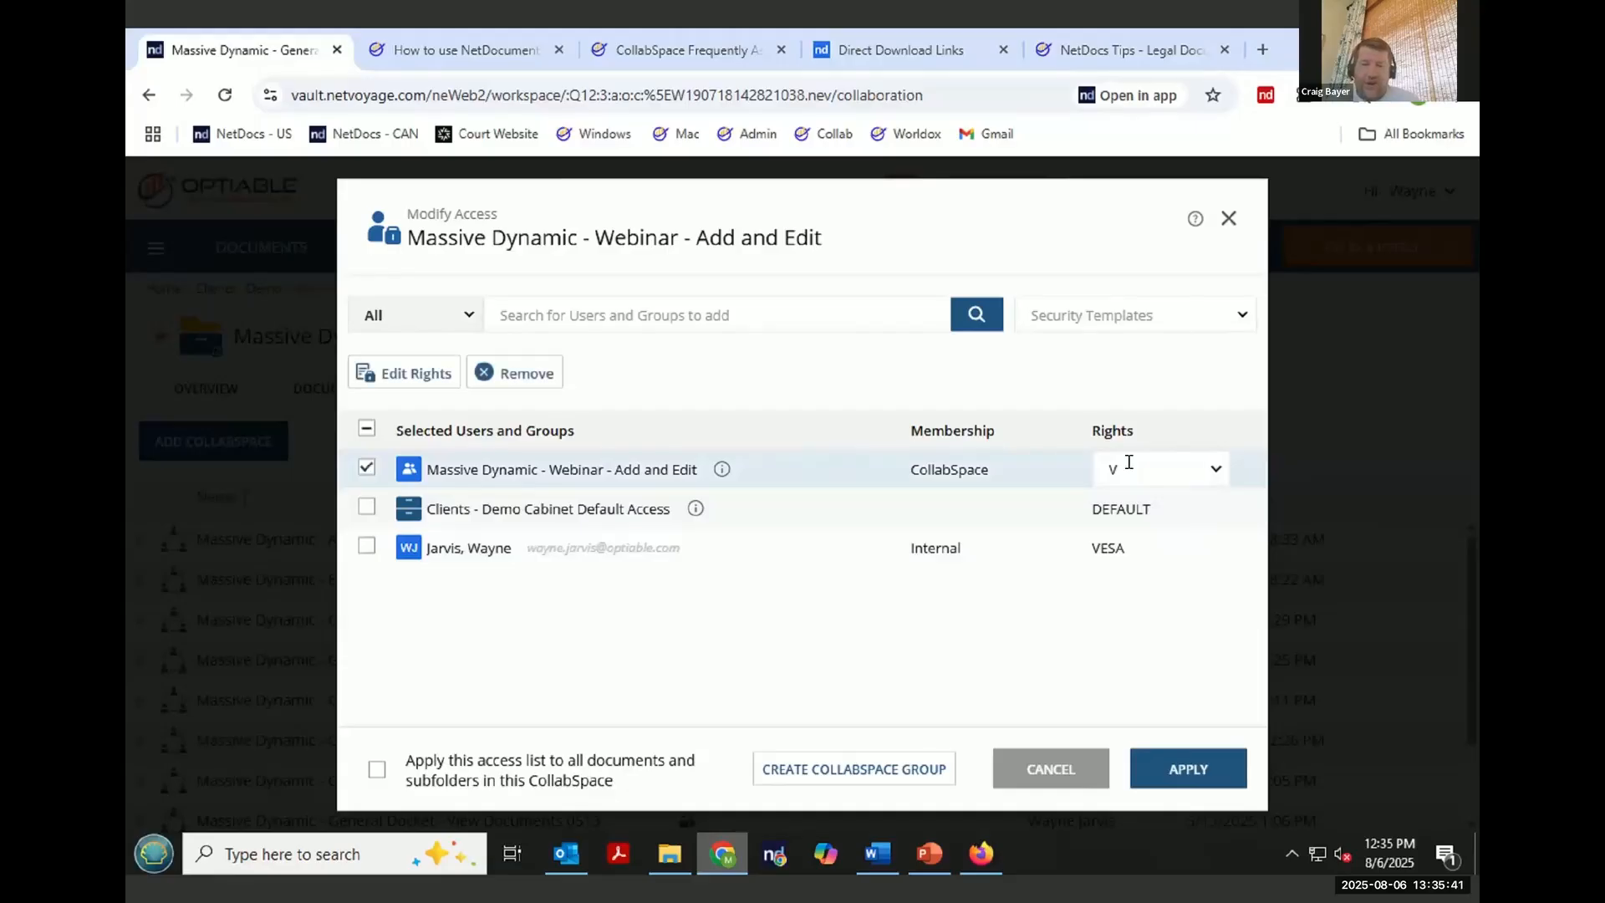
{"action": "left_click", "coordinate": [1214, 470]}
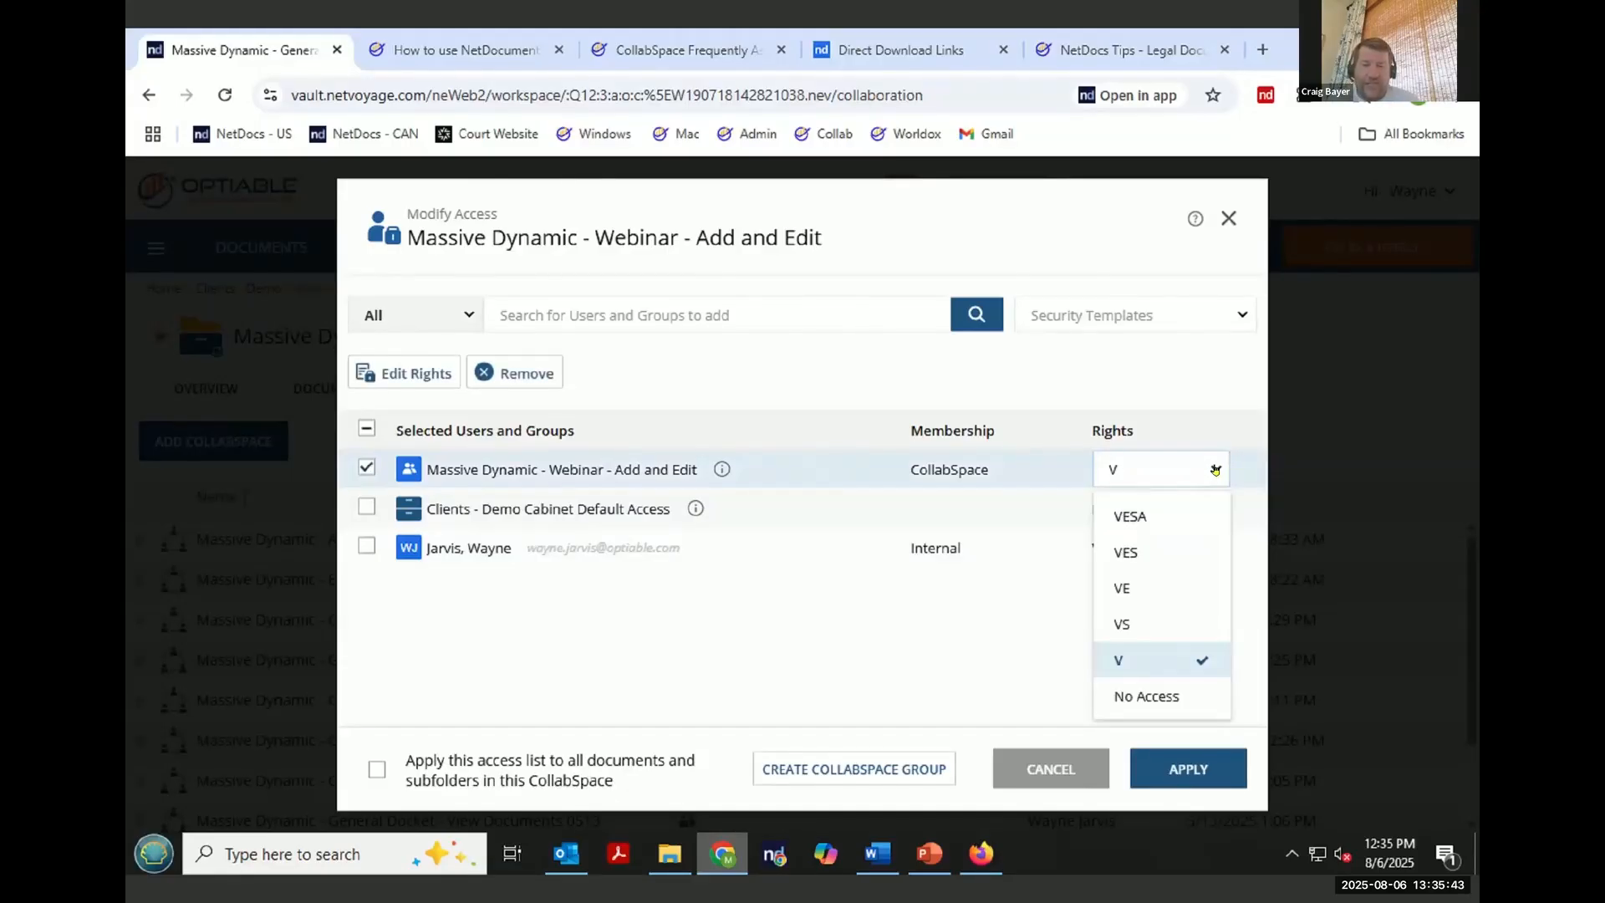
{"action": "left_click", "coordinate": [1167, 557]}
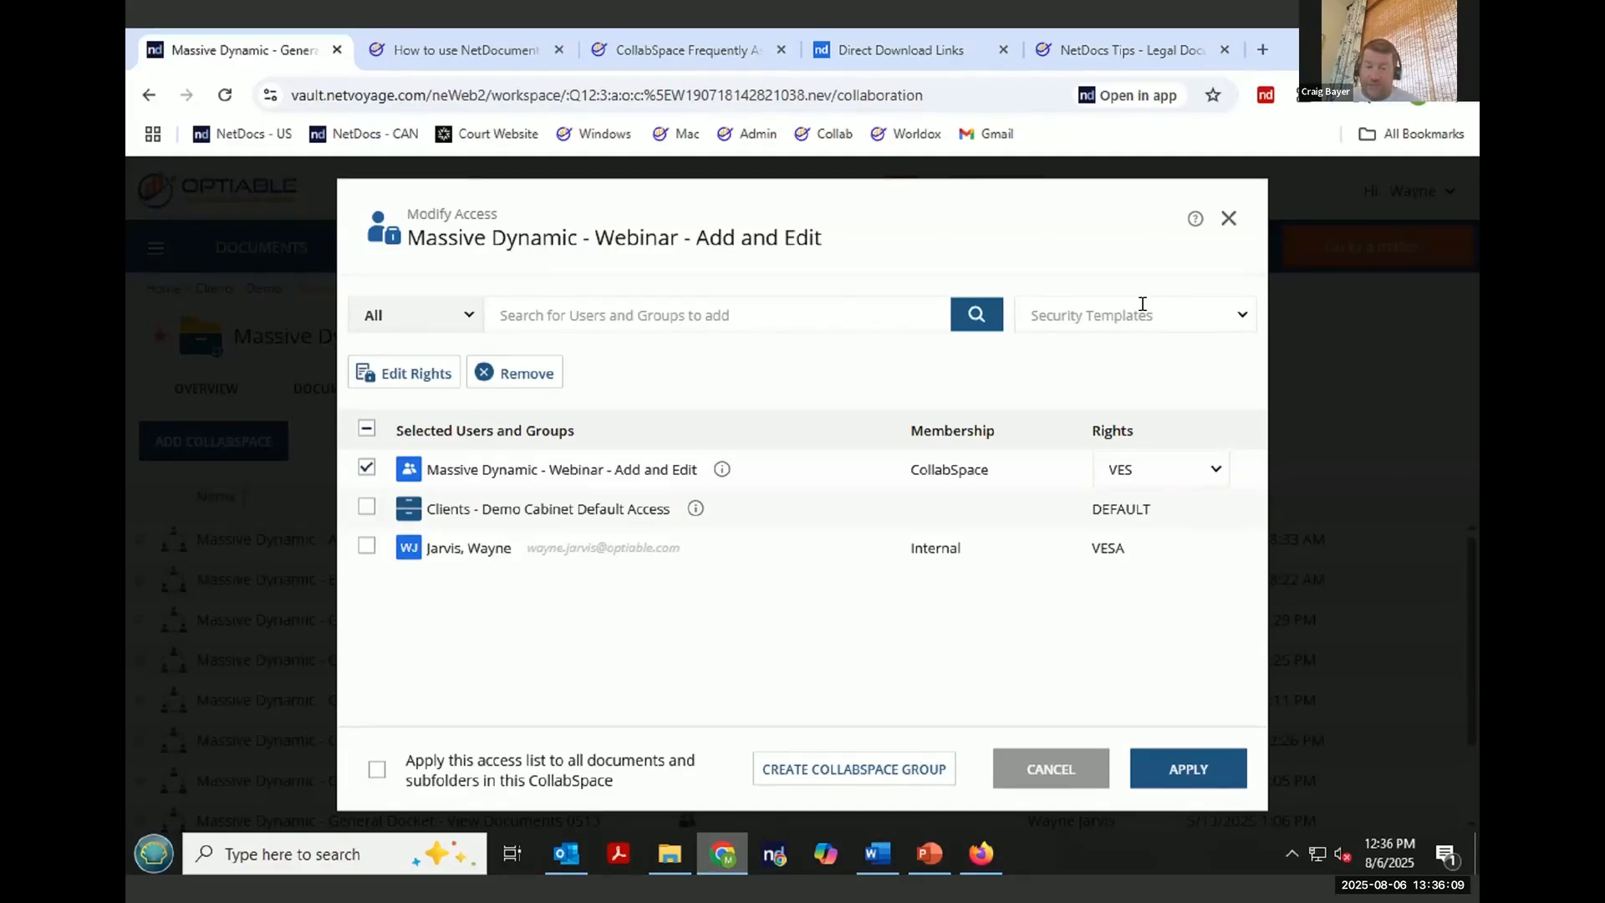
{"action": "left_click", "coordinate": [1206, 776]}
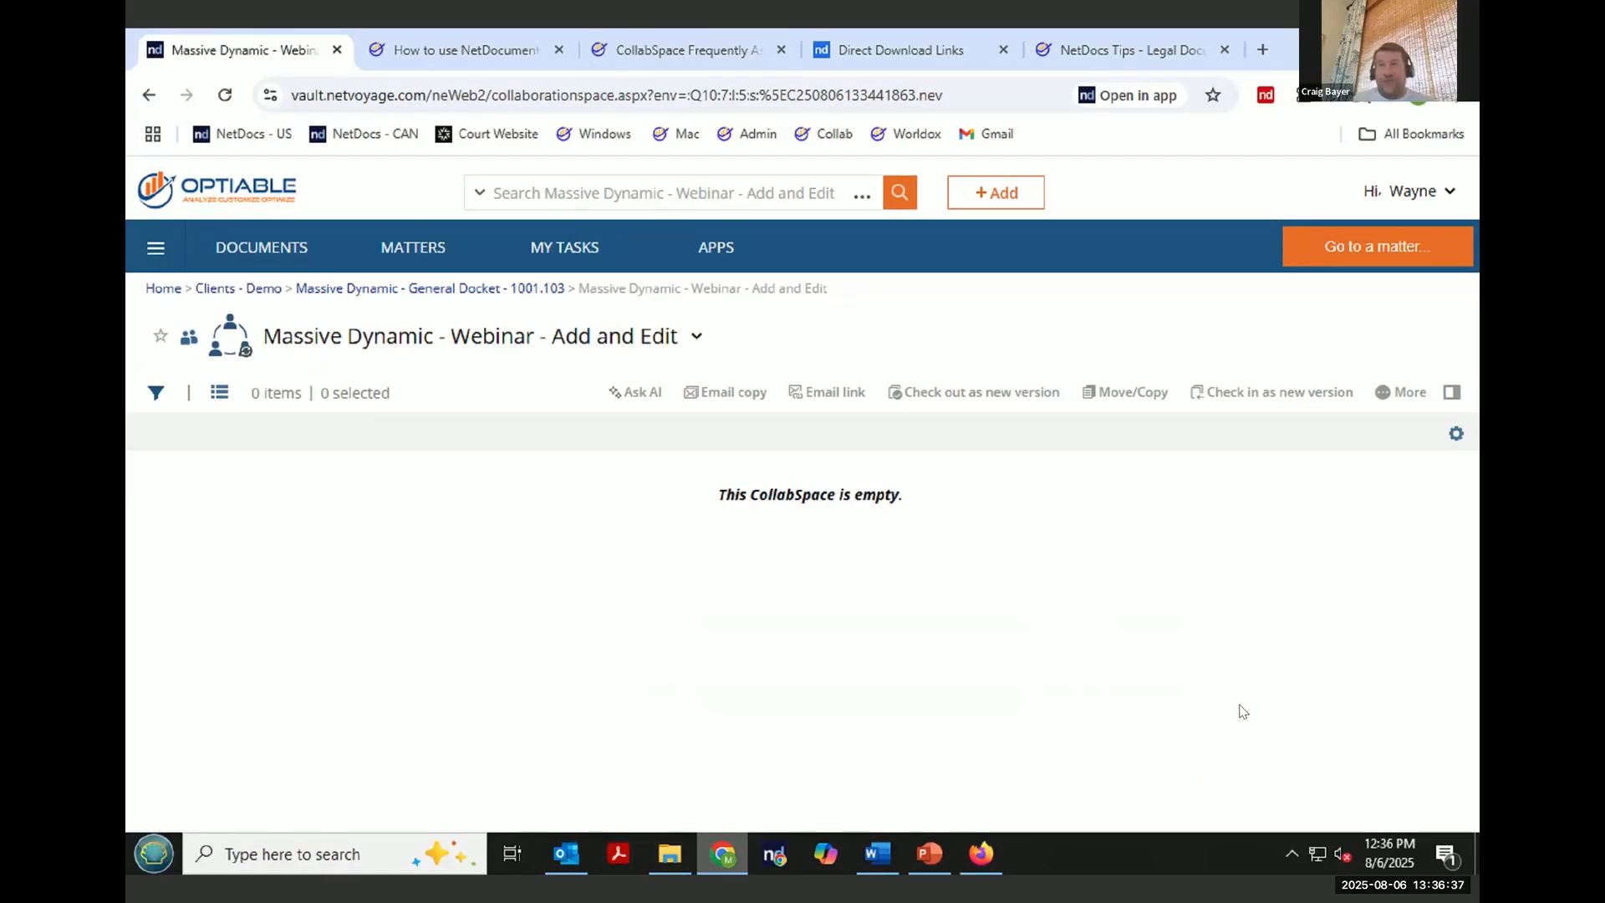
- Copy the CollabSpace's web address and email it to the external user with subject "Just added youn to a new collabspace"
{"action": "right_click", "coordinate": [450, 96]}
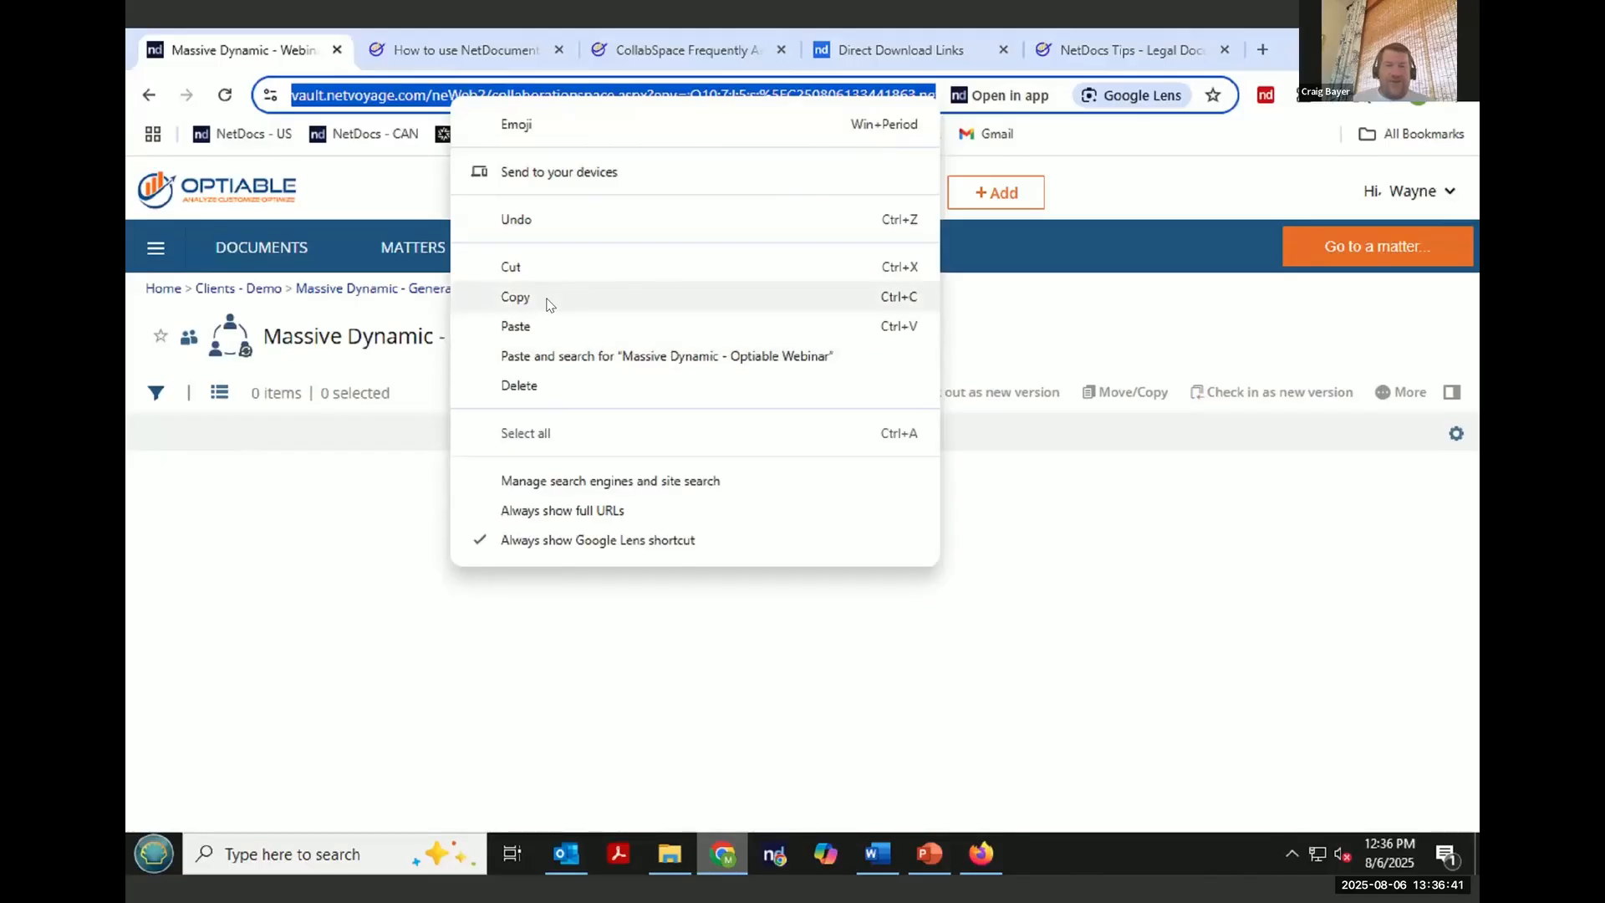
{"action": "left_click", "coordinate": [515, 296]}
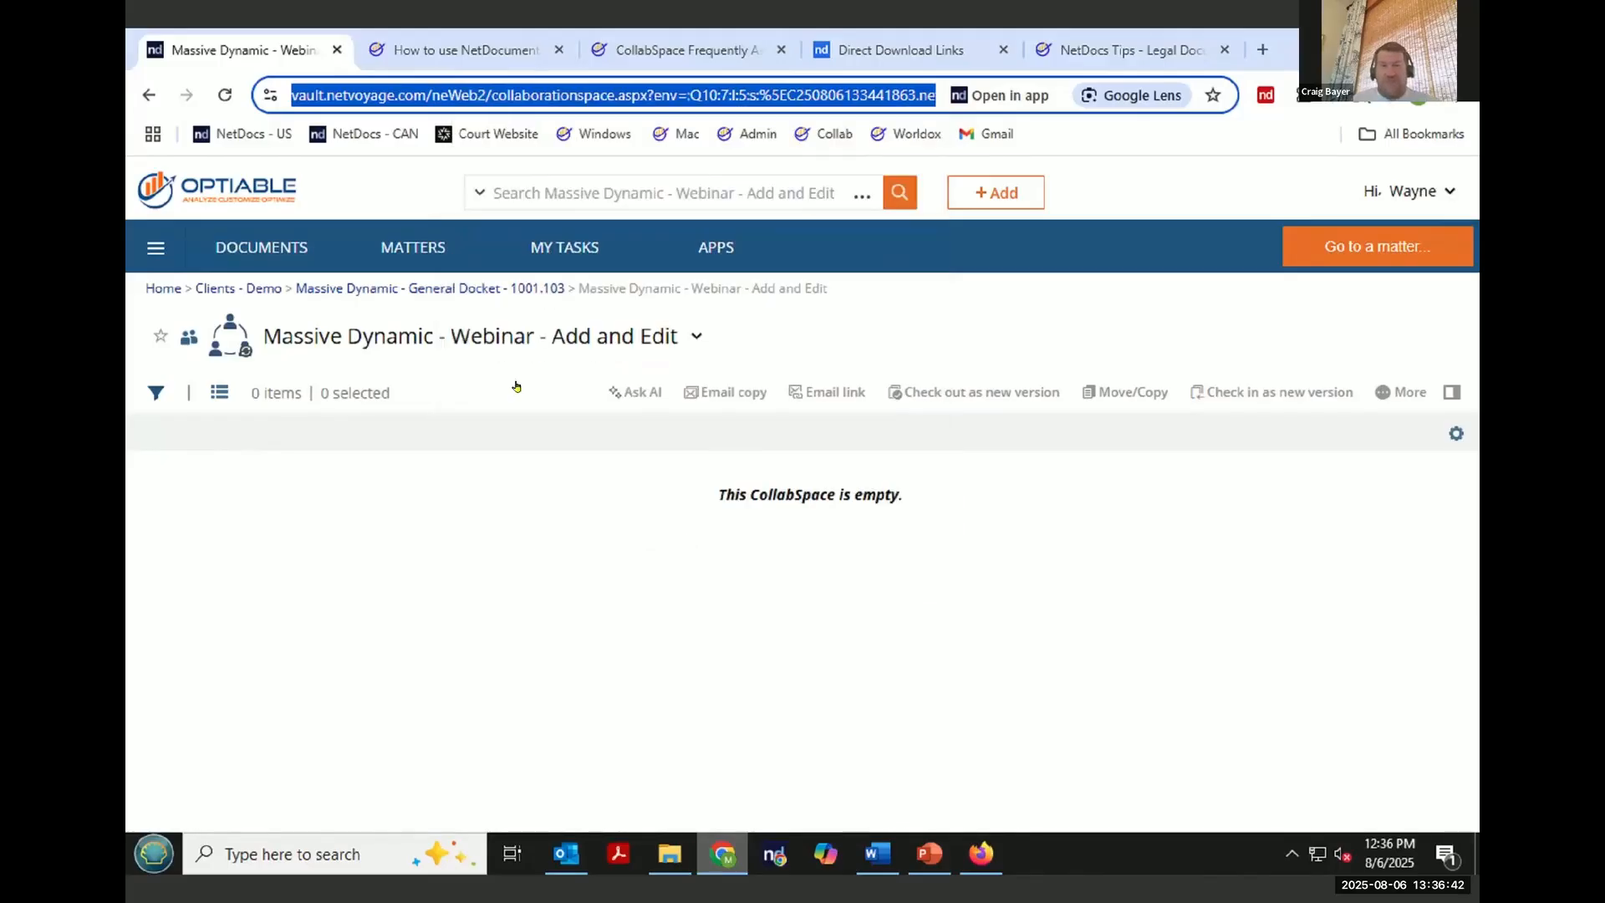
{"action": "left_click", "coordinate": [566, 854]}
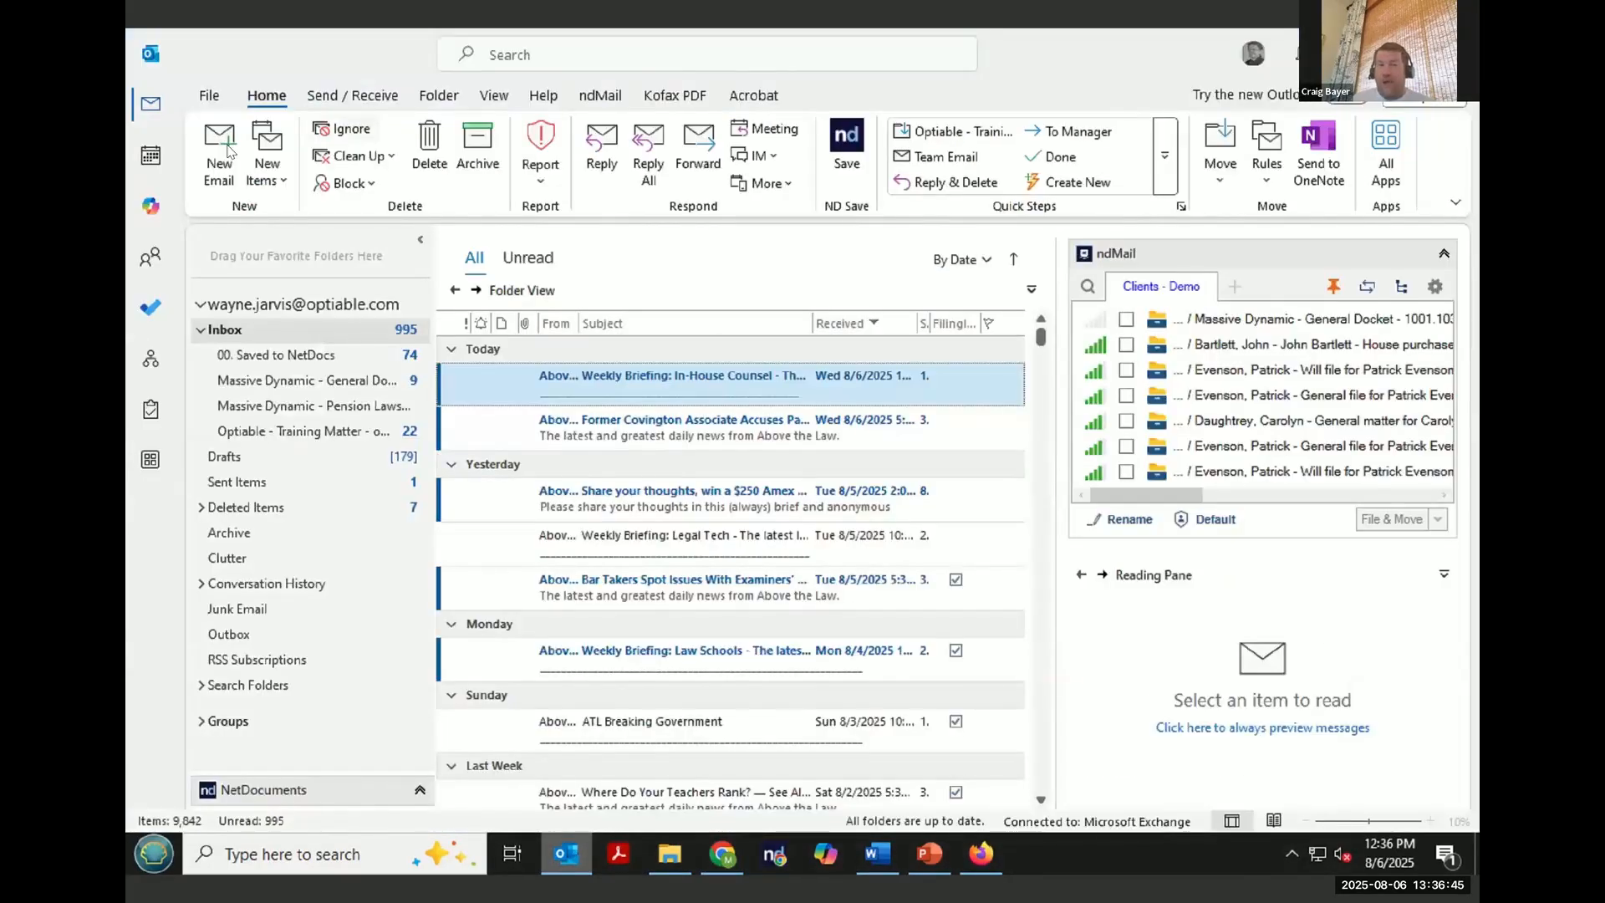
{"action": "left_click", "coordinate": [217, 145]}
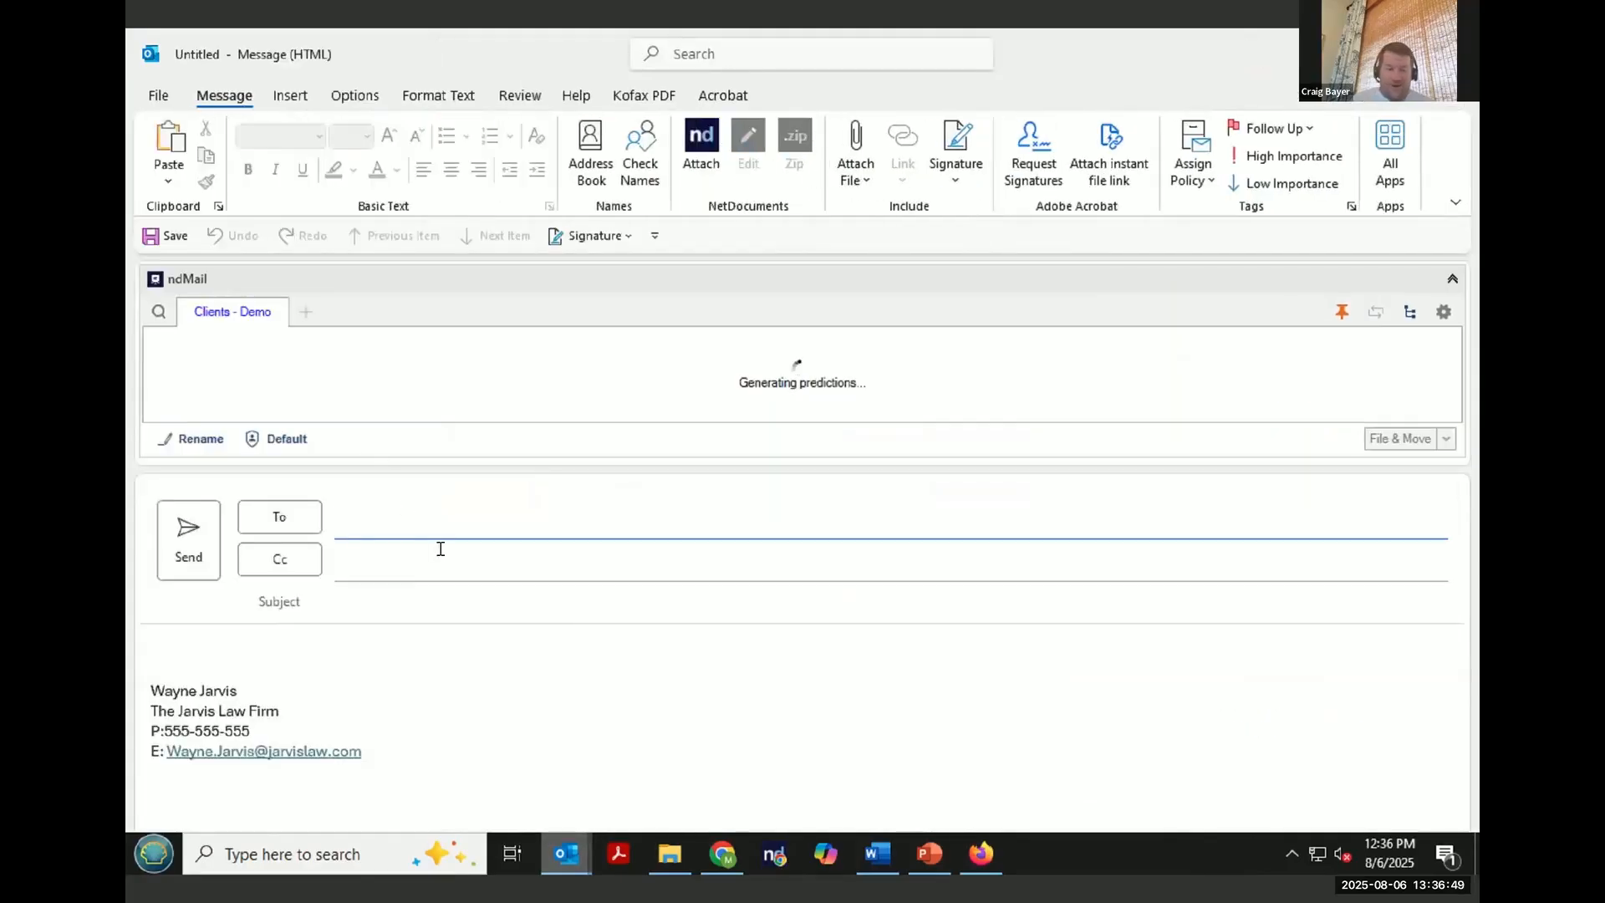
{"action": "type", "text": "craiga"}
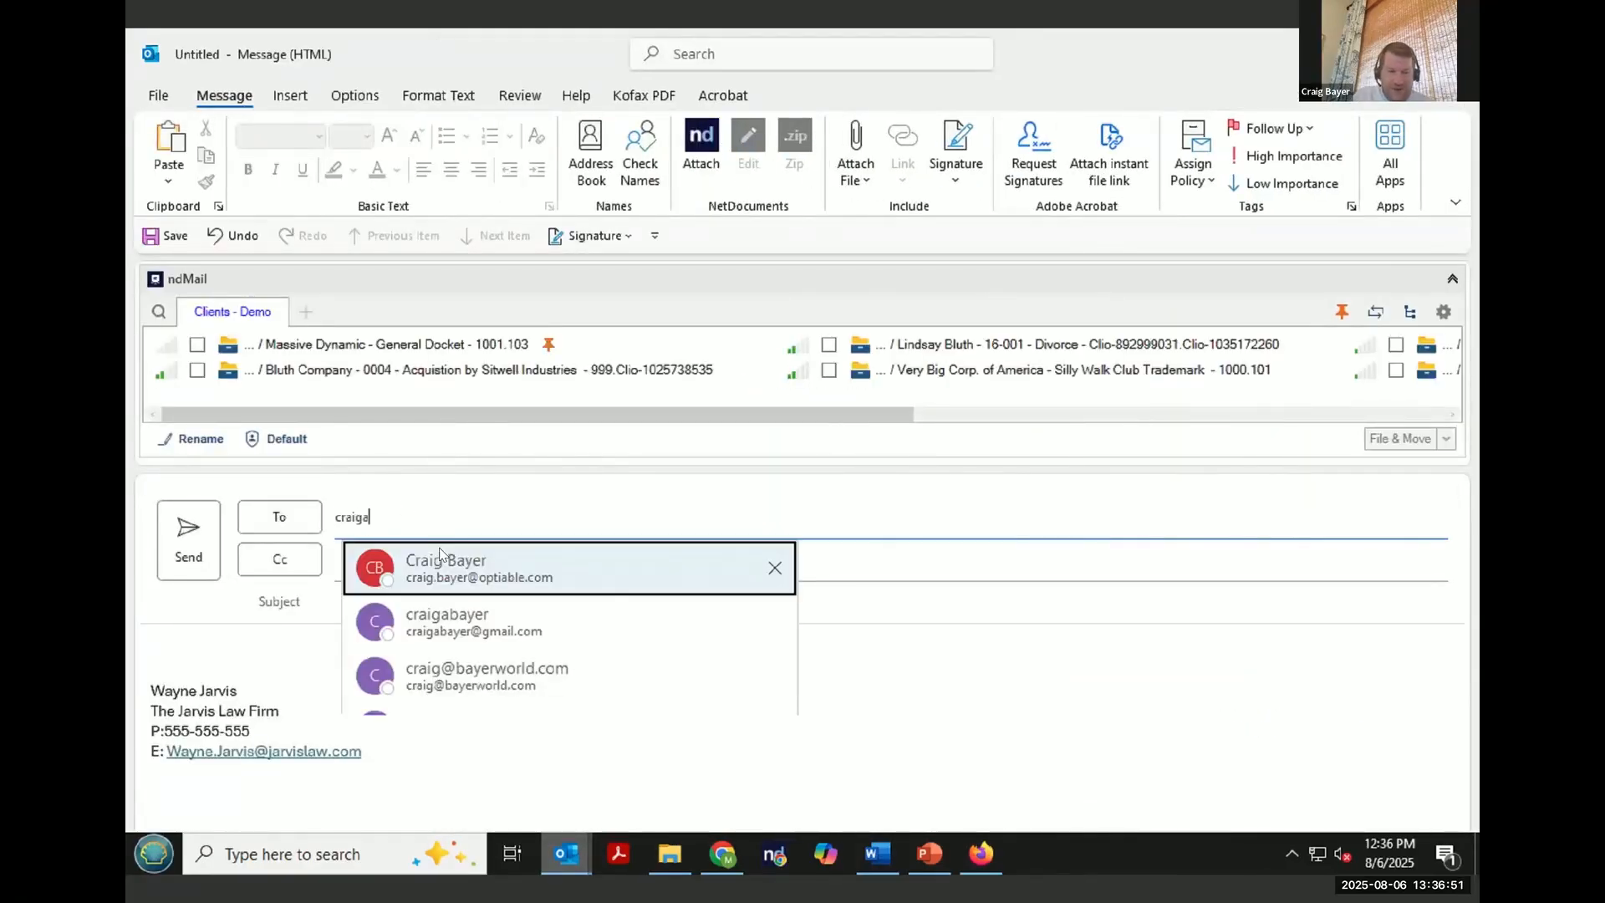
{"action": "left_click", "coordinate": [553, 555]}
{"action": "left_click", "coordinate": [458, 603]}
{"action": "type", "text": "Just added youn to a new collabspace"}
{"action": "key", "text": "Tab"}
{"action": "key", "text": "ctrl+v"}
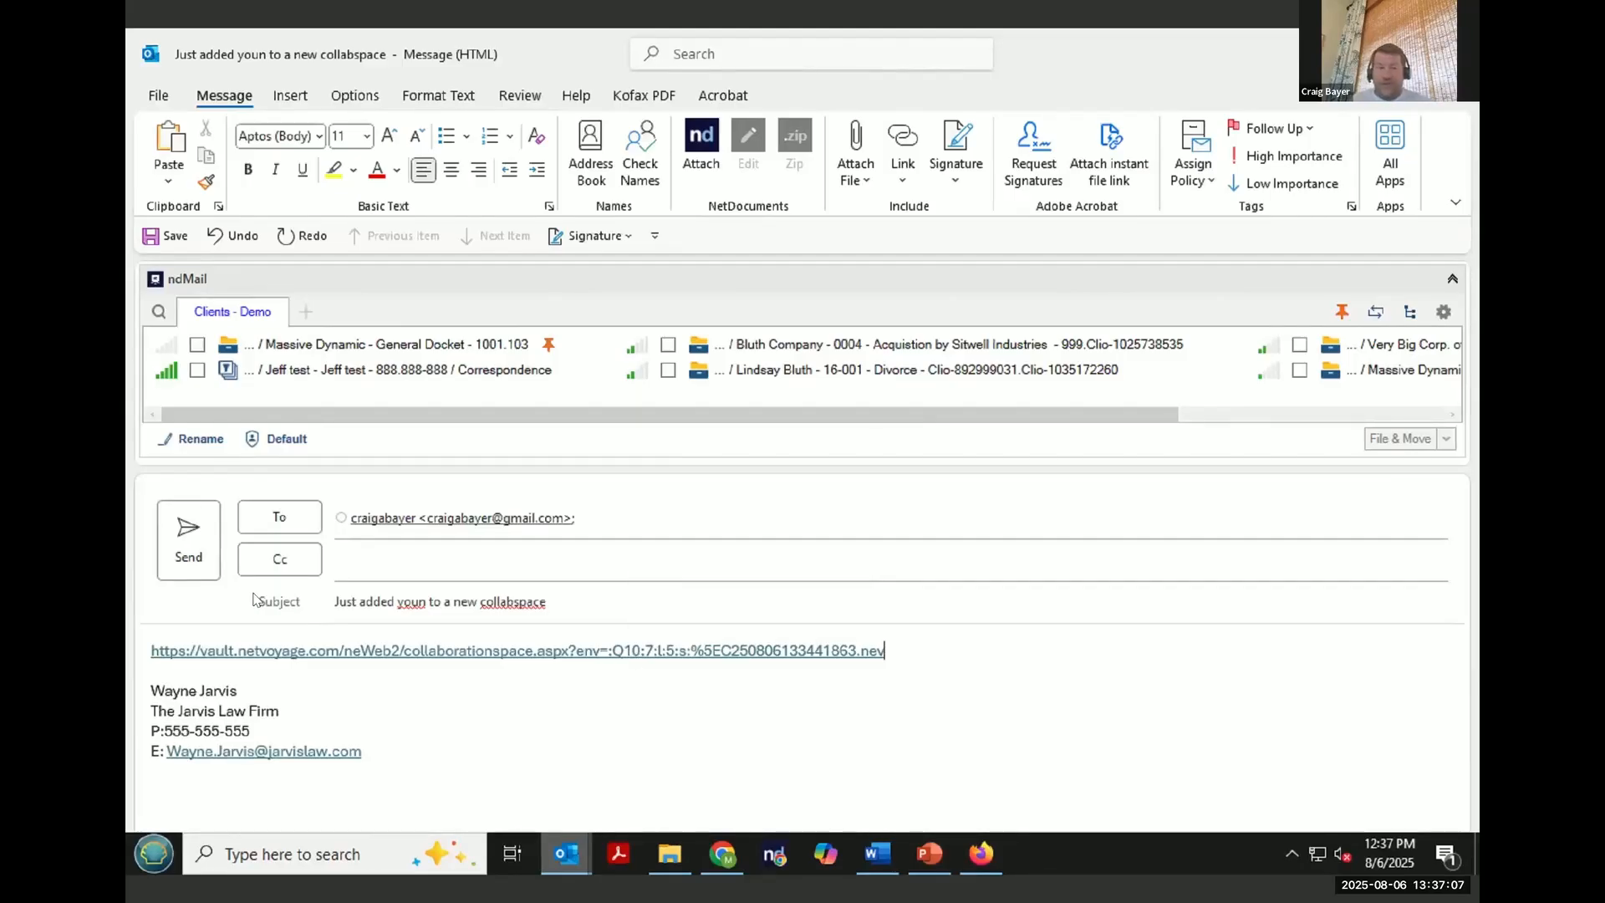
{"action": "left_click", "coordinate": [181, 552]}
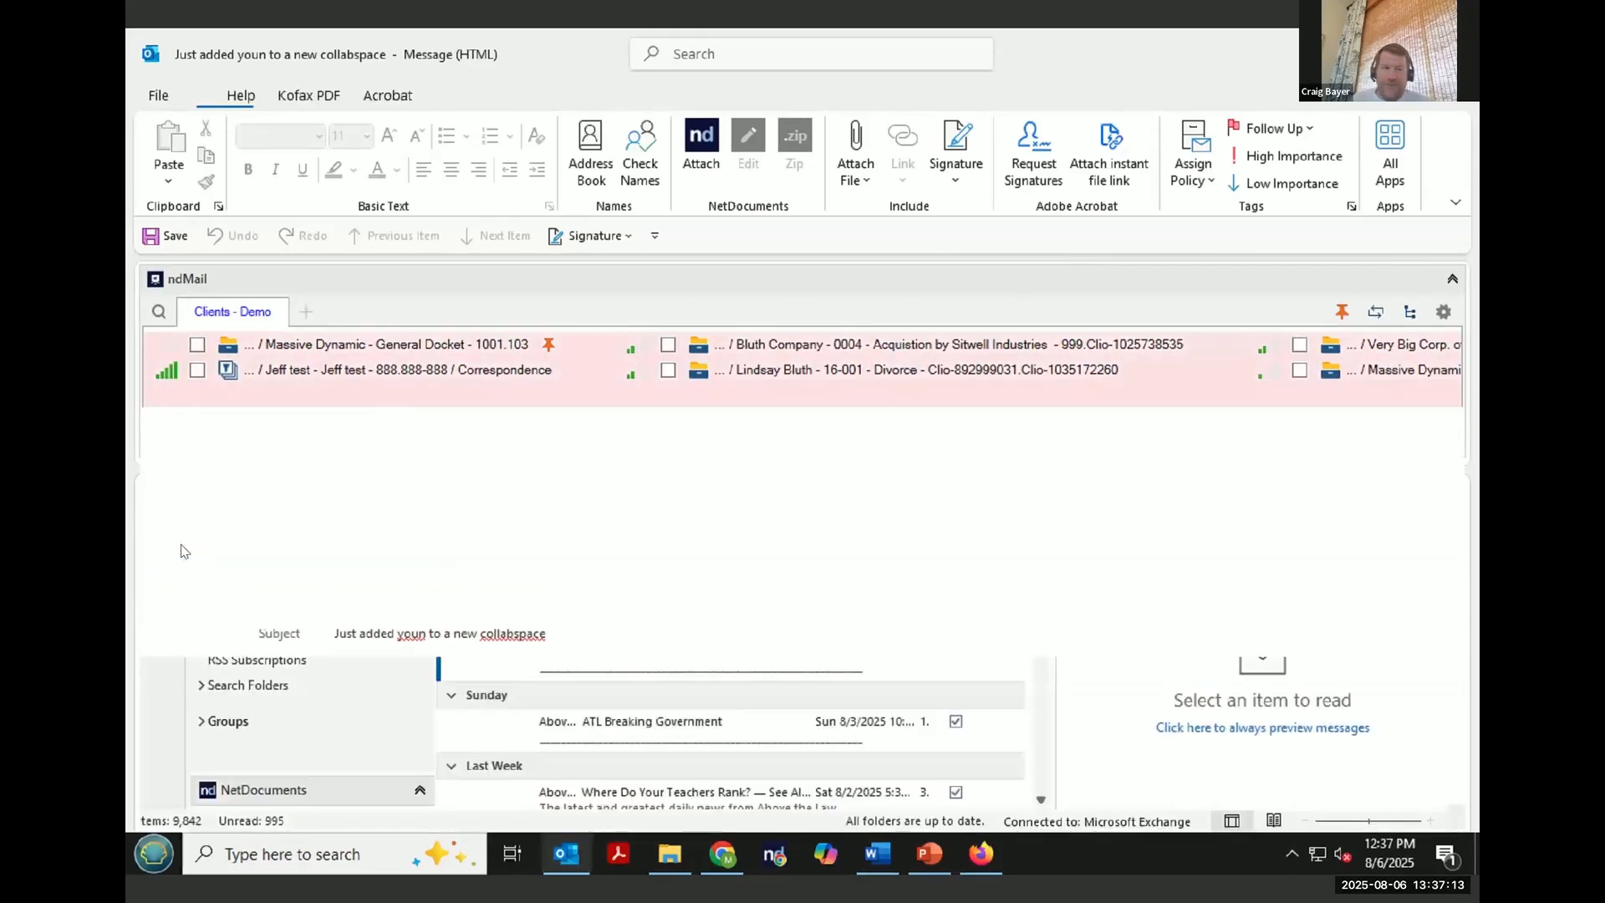
- Return to the browser, open the CollabSpace's profile for editing and set its Doc Type to Collabspaces Documents
{"action": "key", "text": "alt+Tab"}
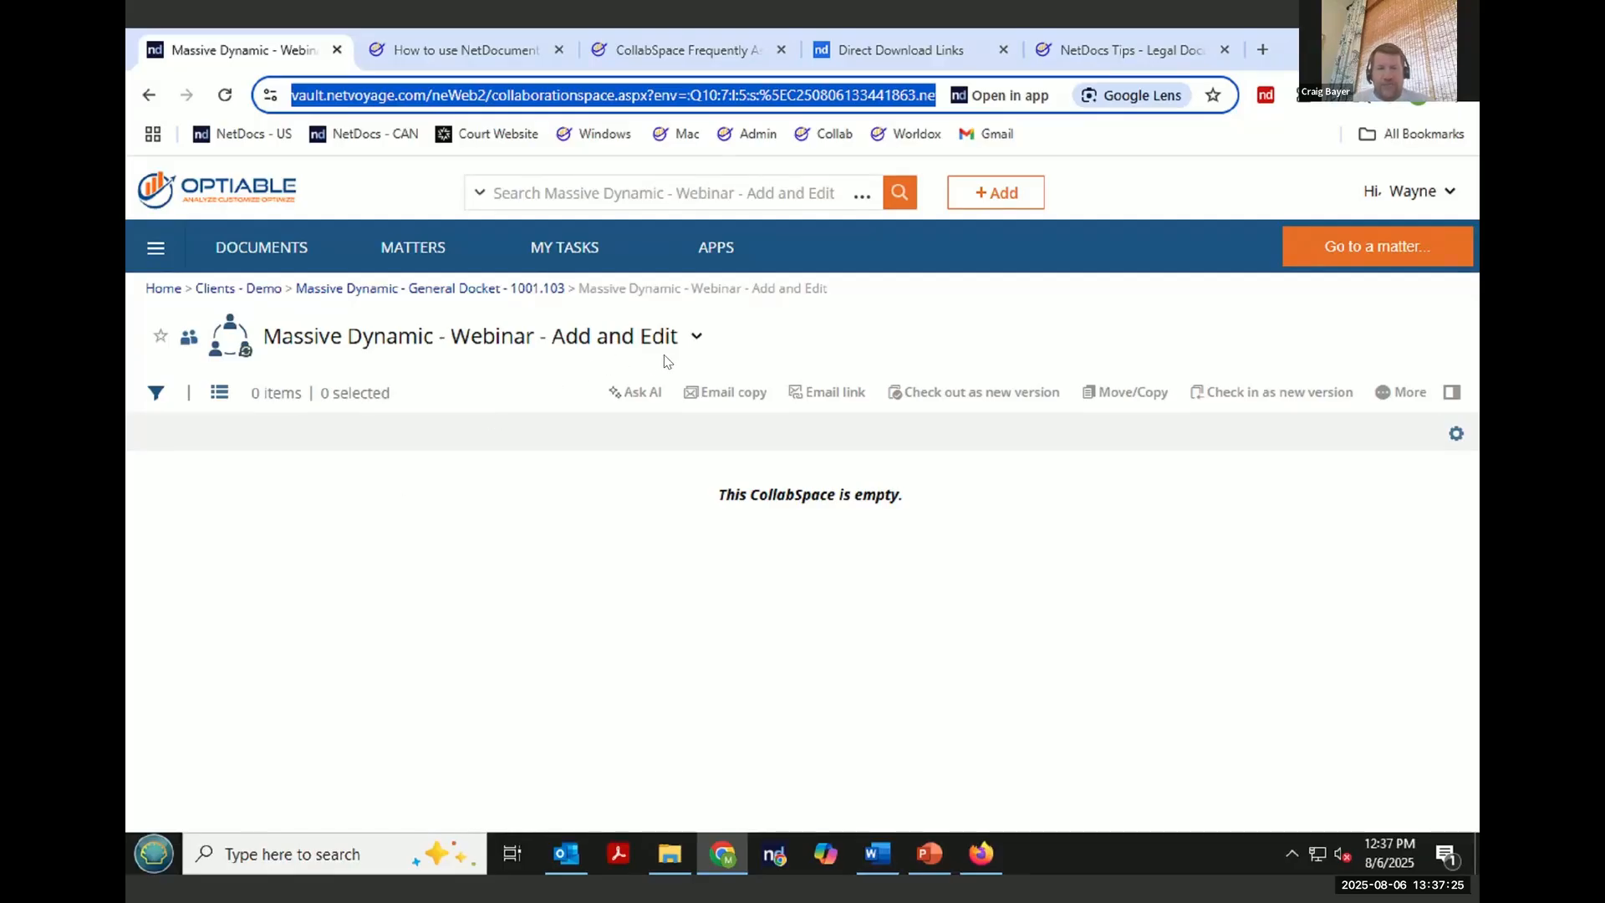
{"action": "left_click", "coordinate": [696, 337]}
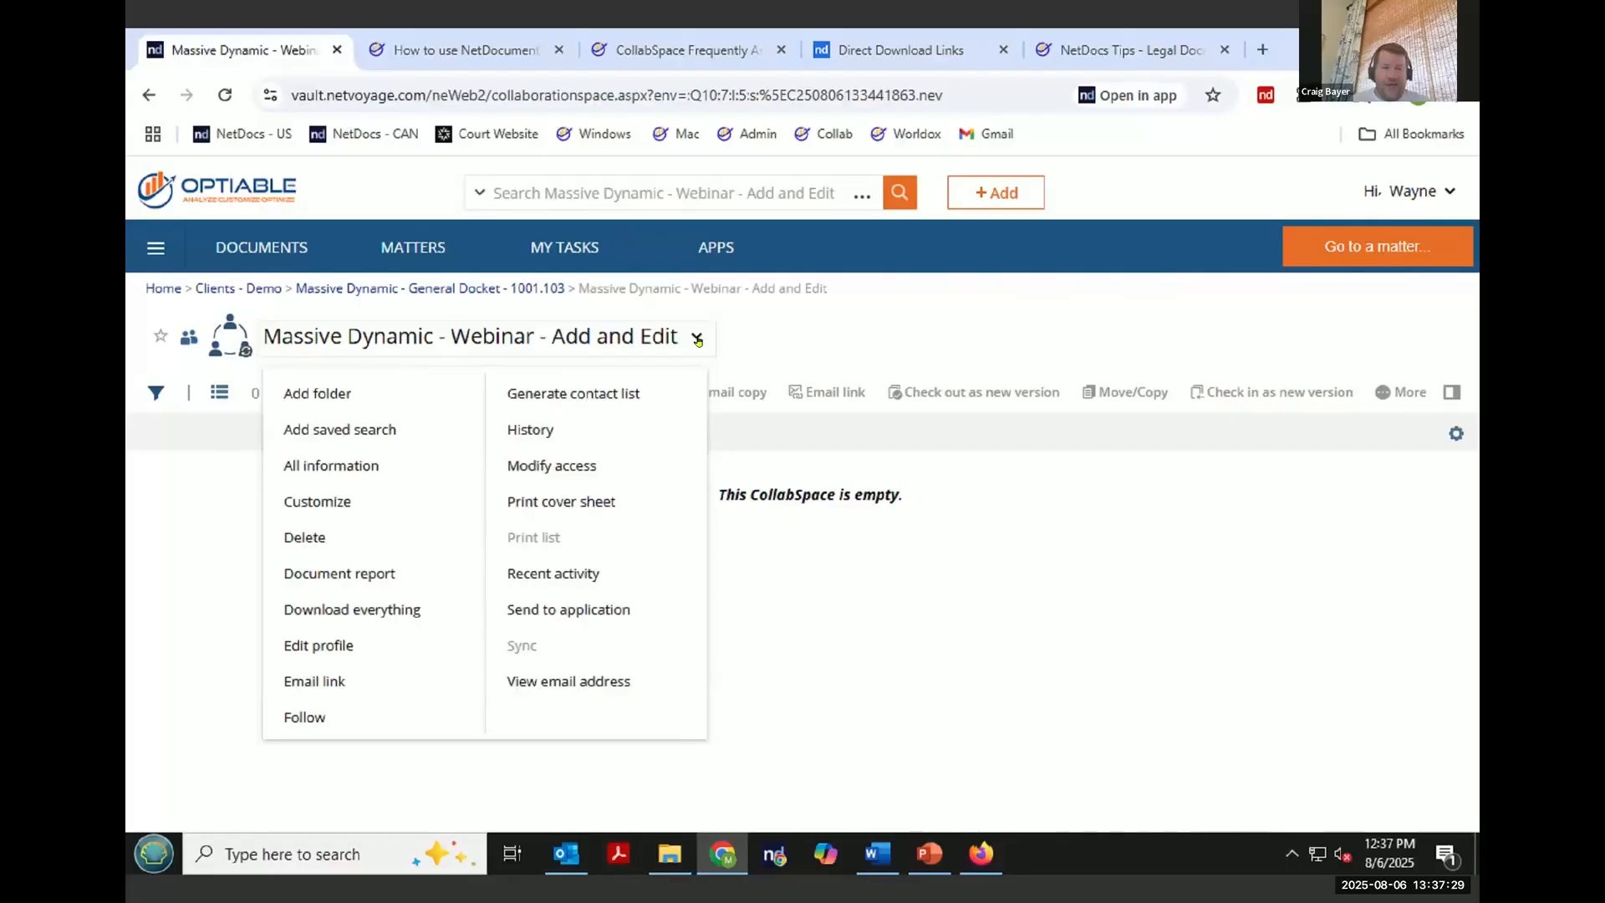
{"action": "left_click", "coordinate": [396, 642]}
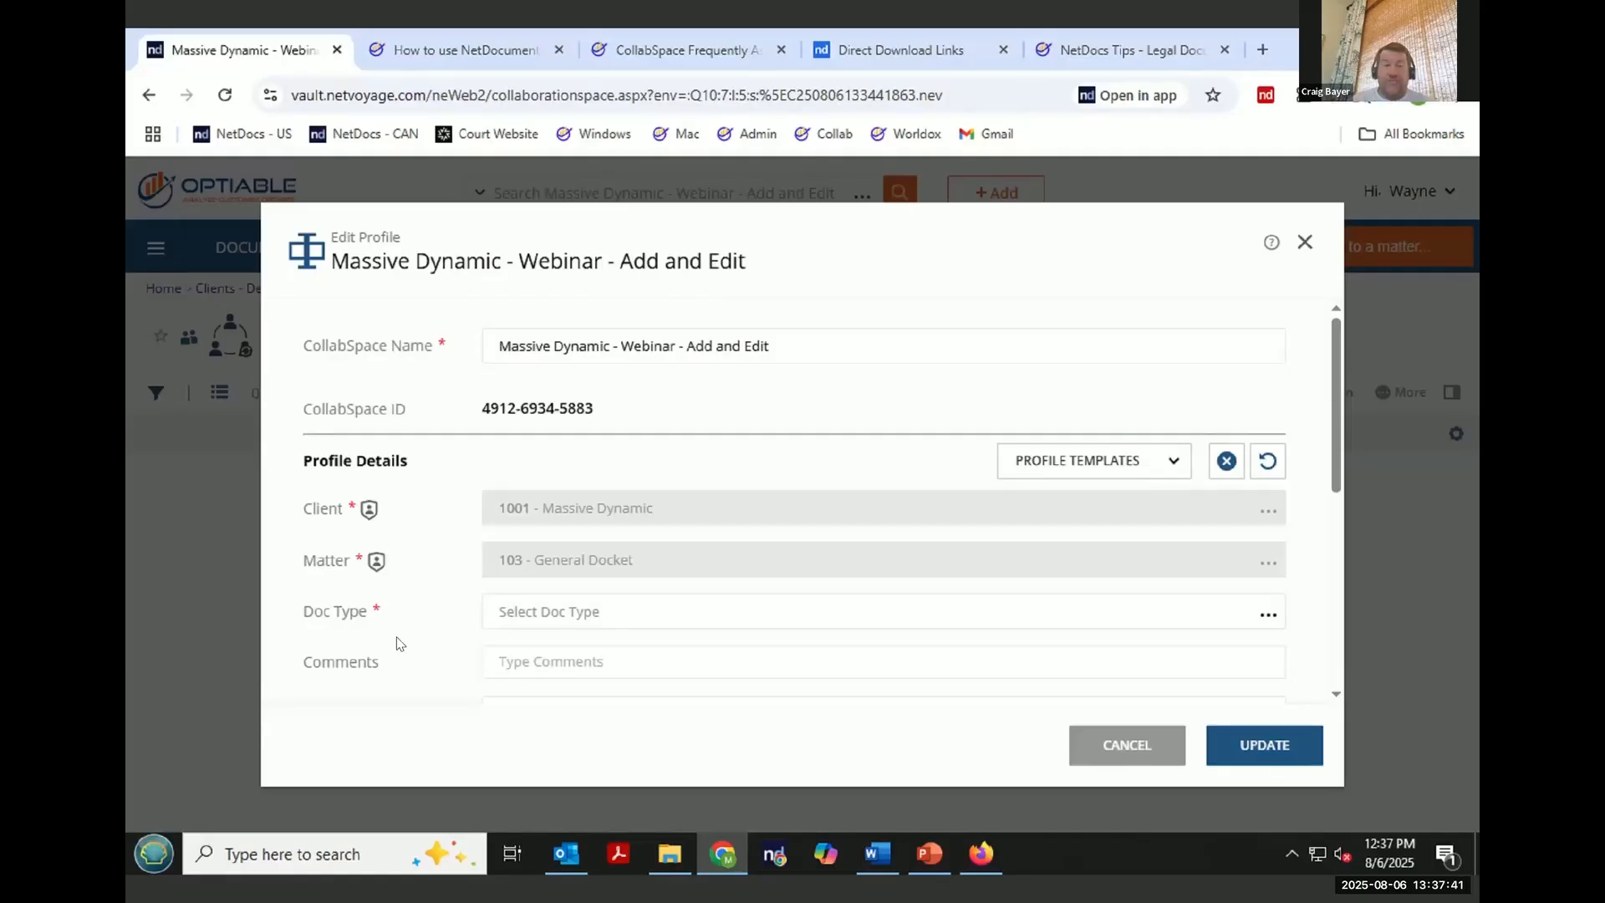
{"action": "left_click", "coordinate": [1268, 614]}
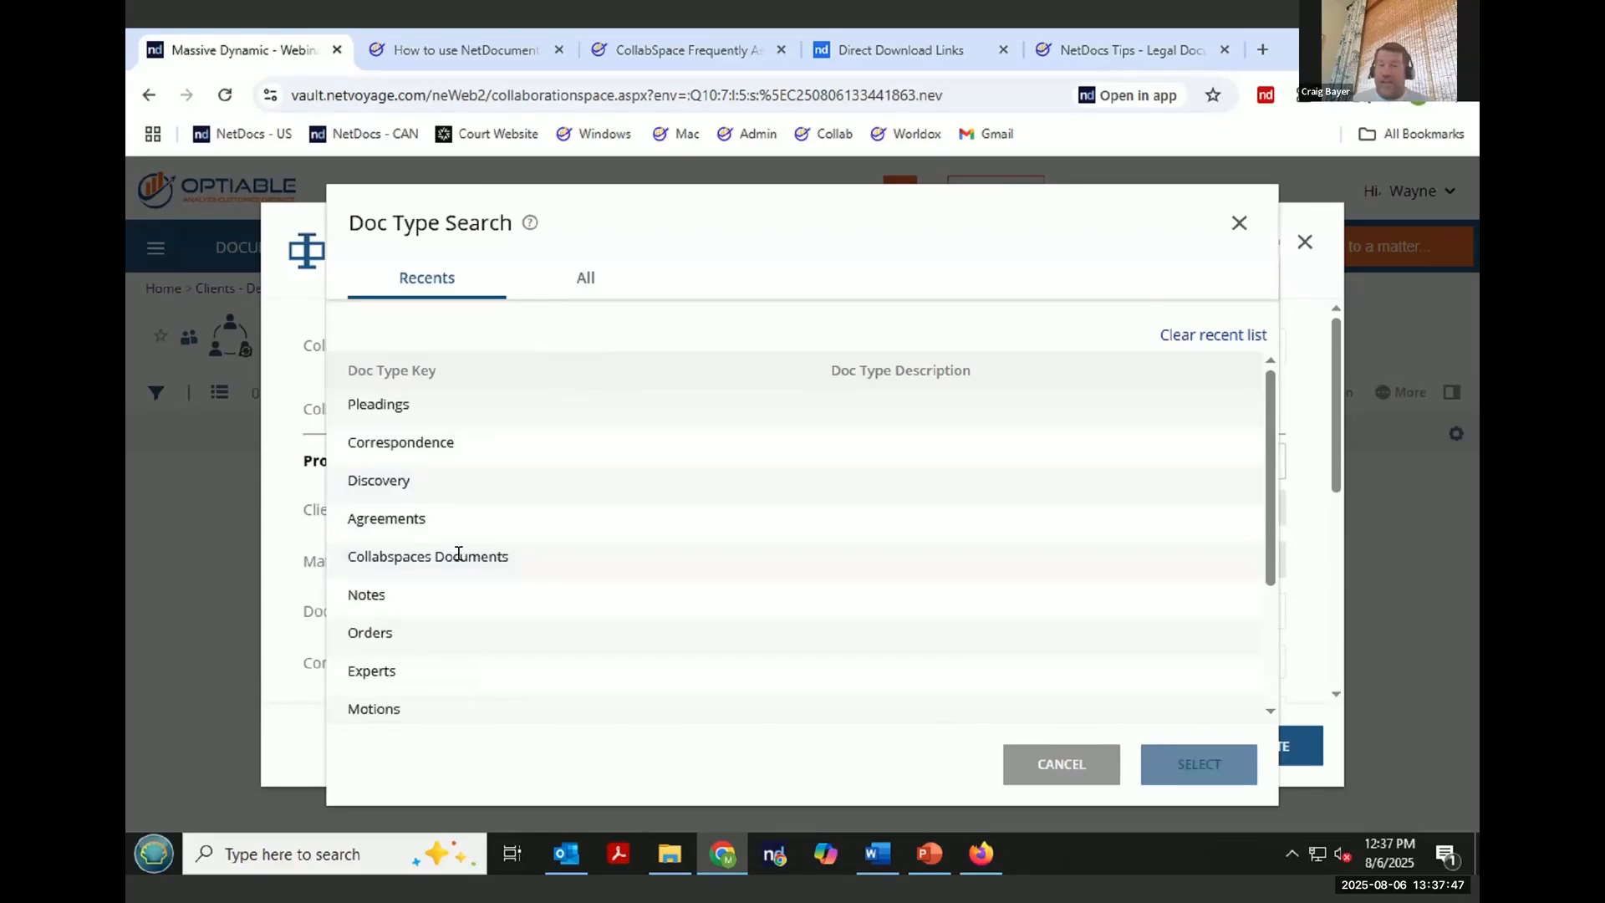
{"action": "double_click", "coordinate": [458, 556]}
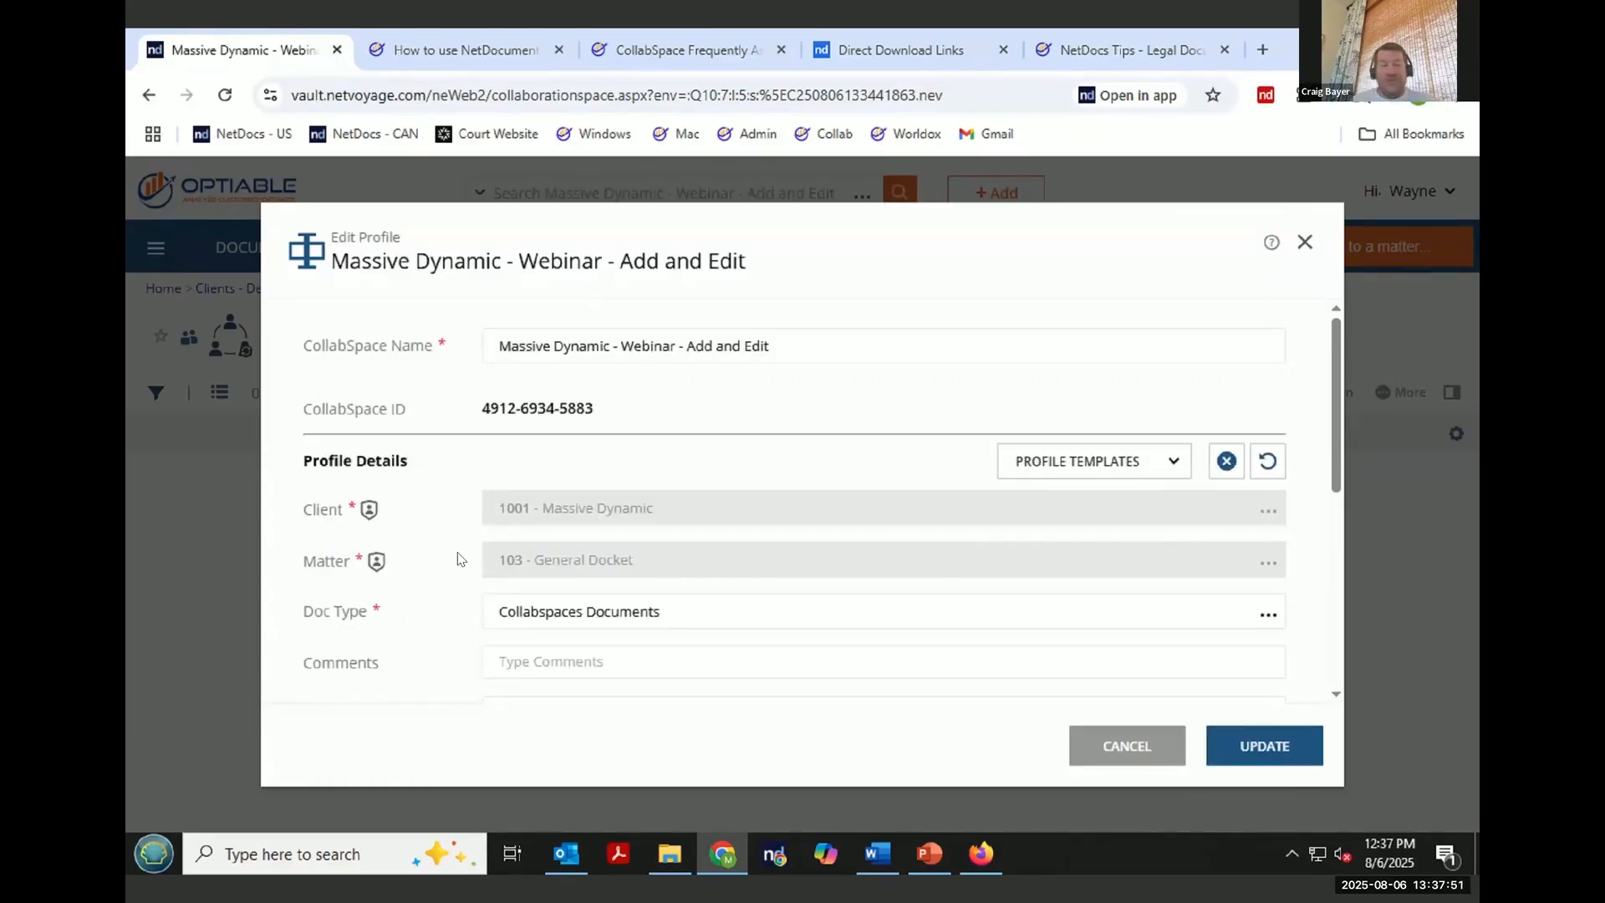
- Set the CollabSpace profile's Author to COLLAB - Collabspace
{"action": "scroll", "coordinate": [1019, 579], "scroll_direction": "down", "scroll_amount": 5}
{"action": "scroll", "coordinate": [1018, 579], "scroll_direction": "up", "scroll_amount": 2}
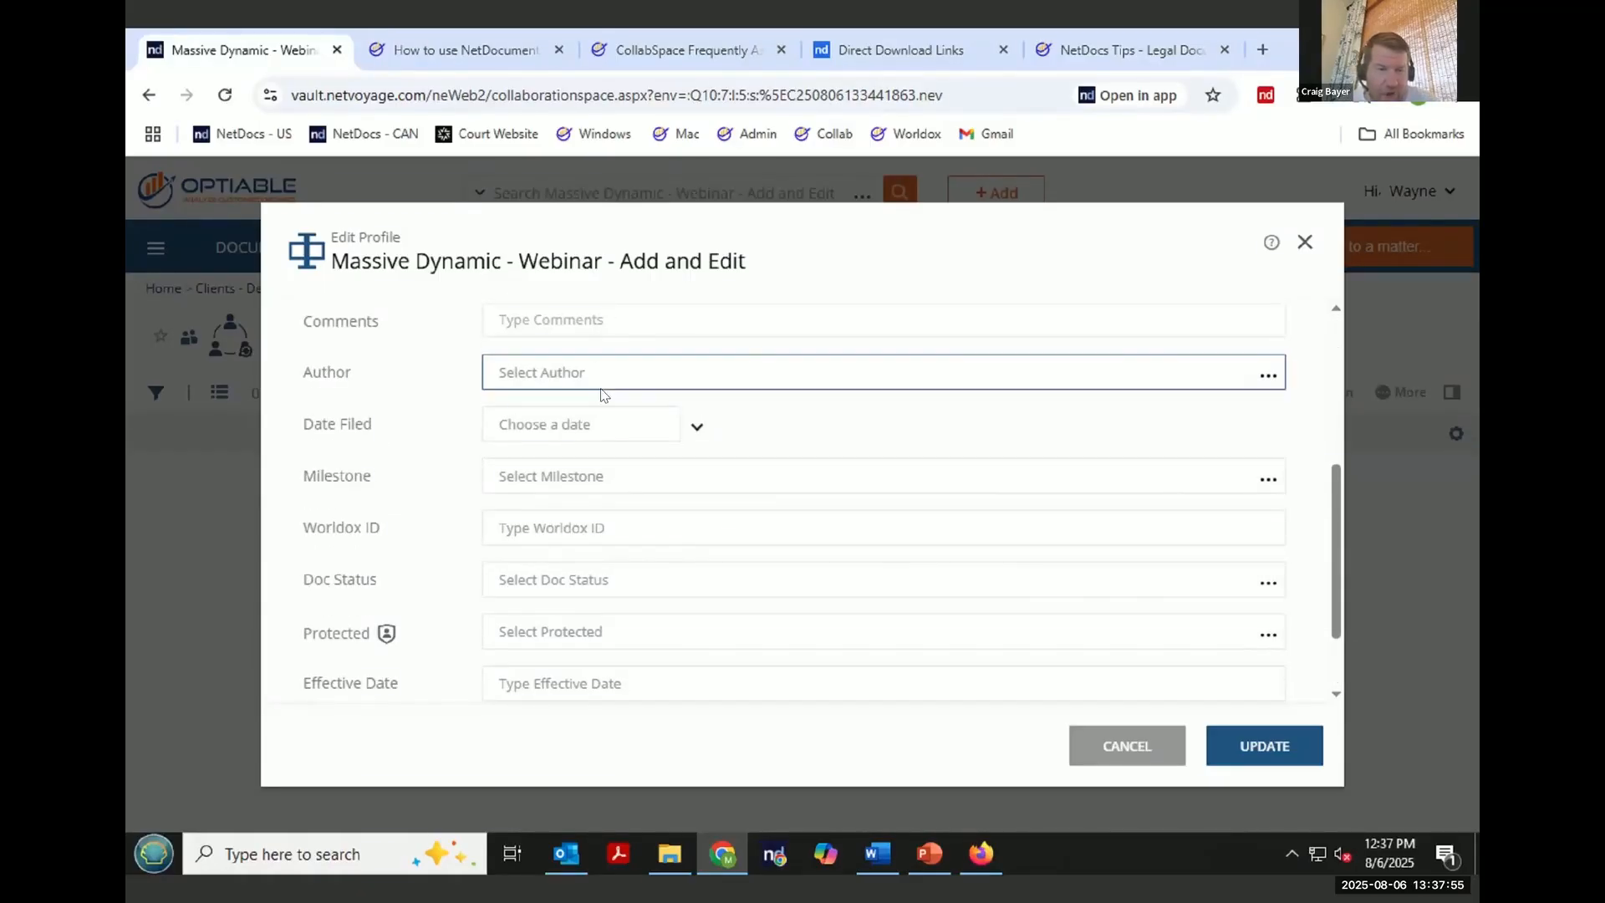
{"action": "left_click", "coordinate": [1267, 375]}
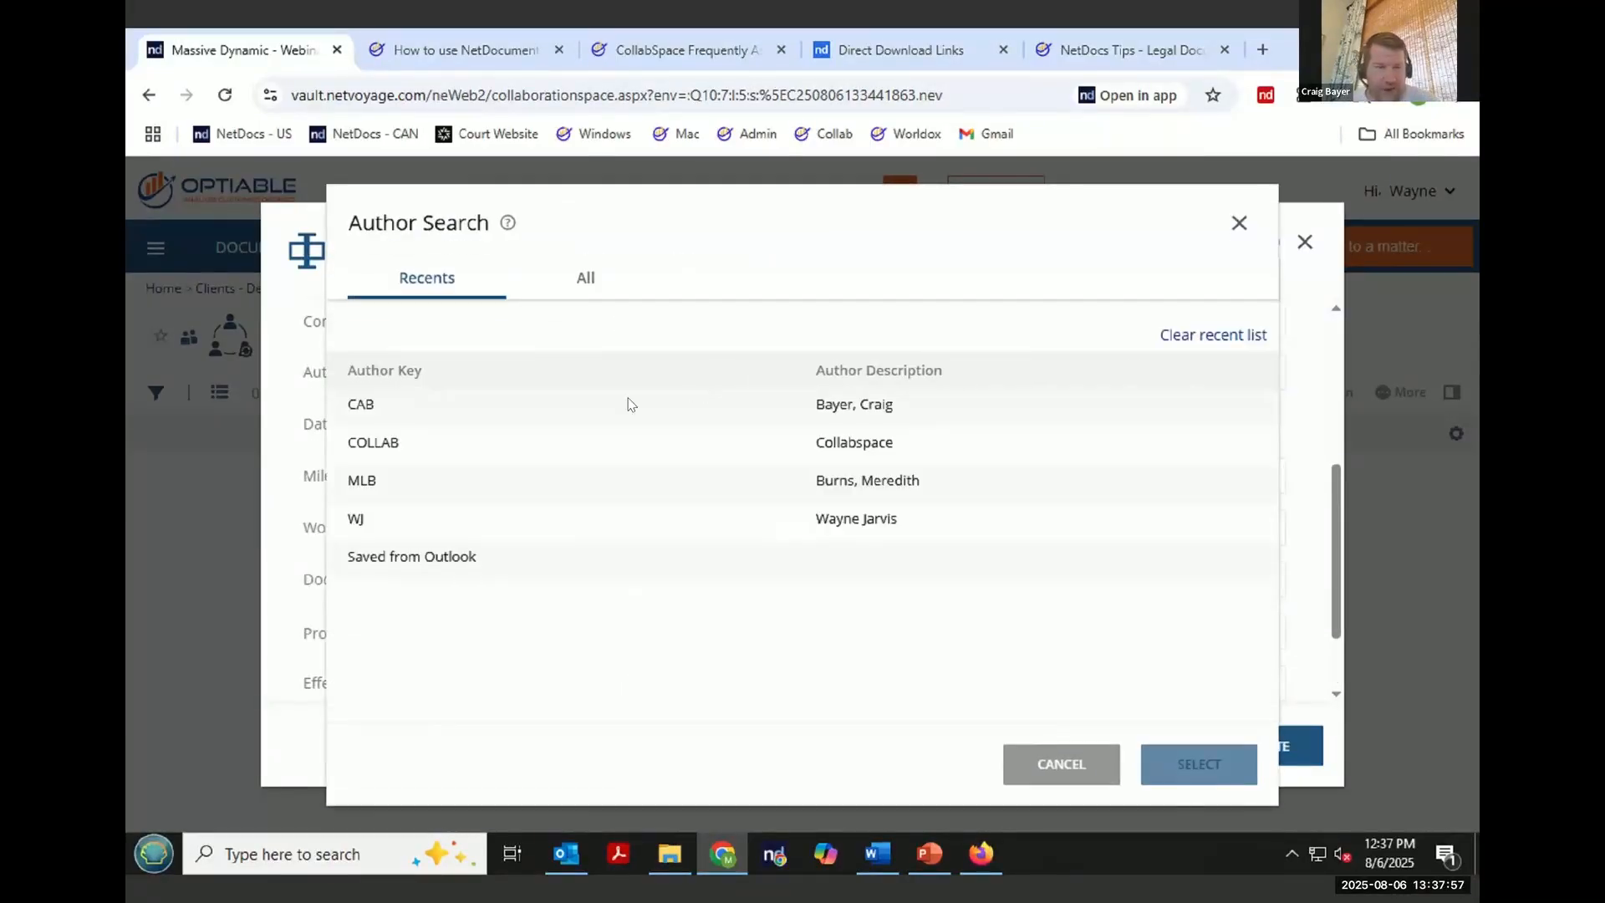
{"action": "double_click", "coordinate": [864, 442]}
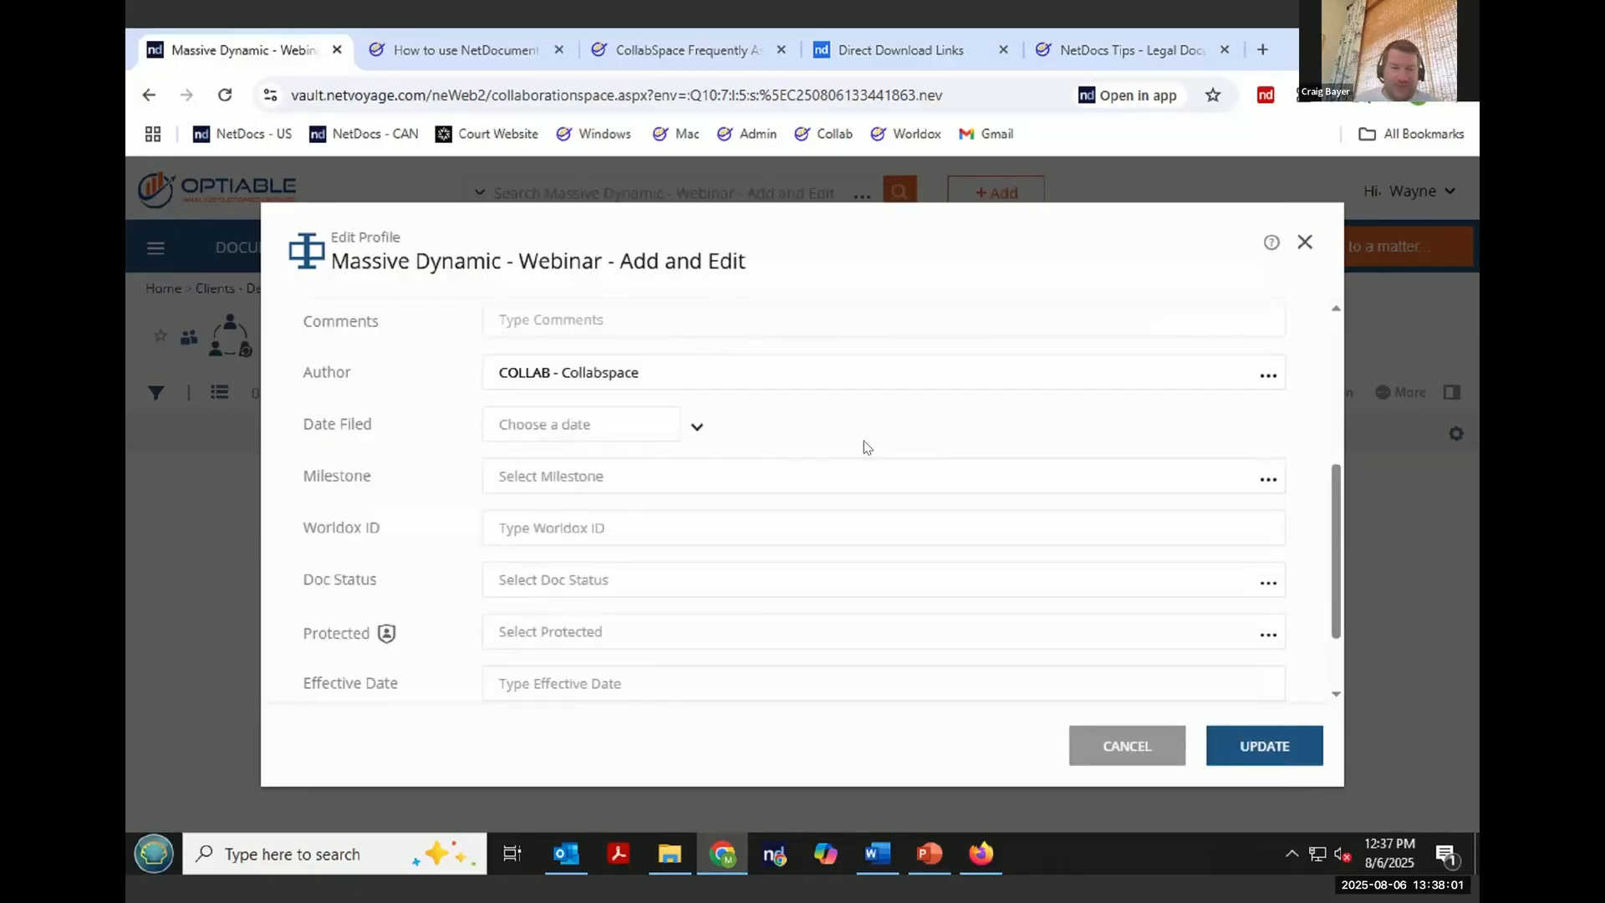
- Enter the comment "Uploaded from Collabspaces" in the CollabSpace profile
{"action": "scroll", "coordinate": [878, 439], "scroll_direction": "up", "scroll_amount": 5}
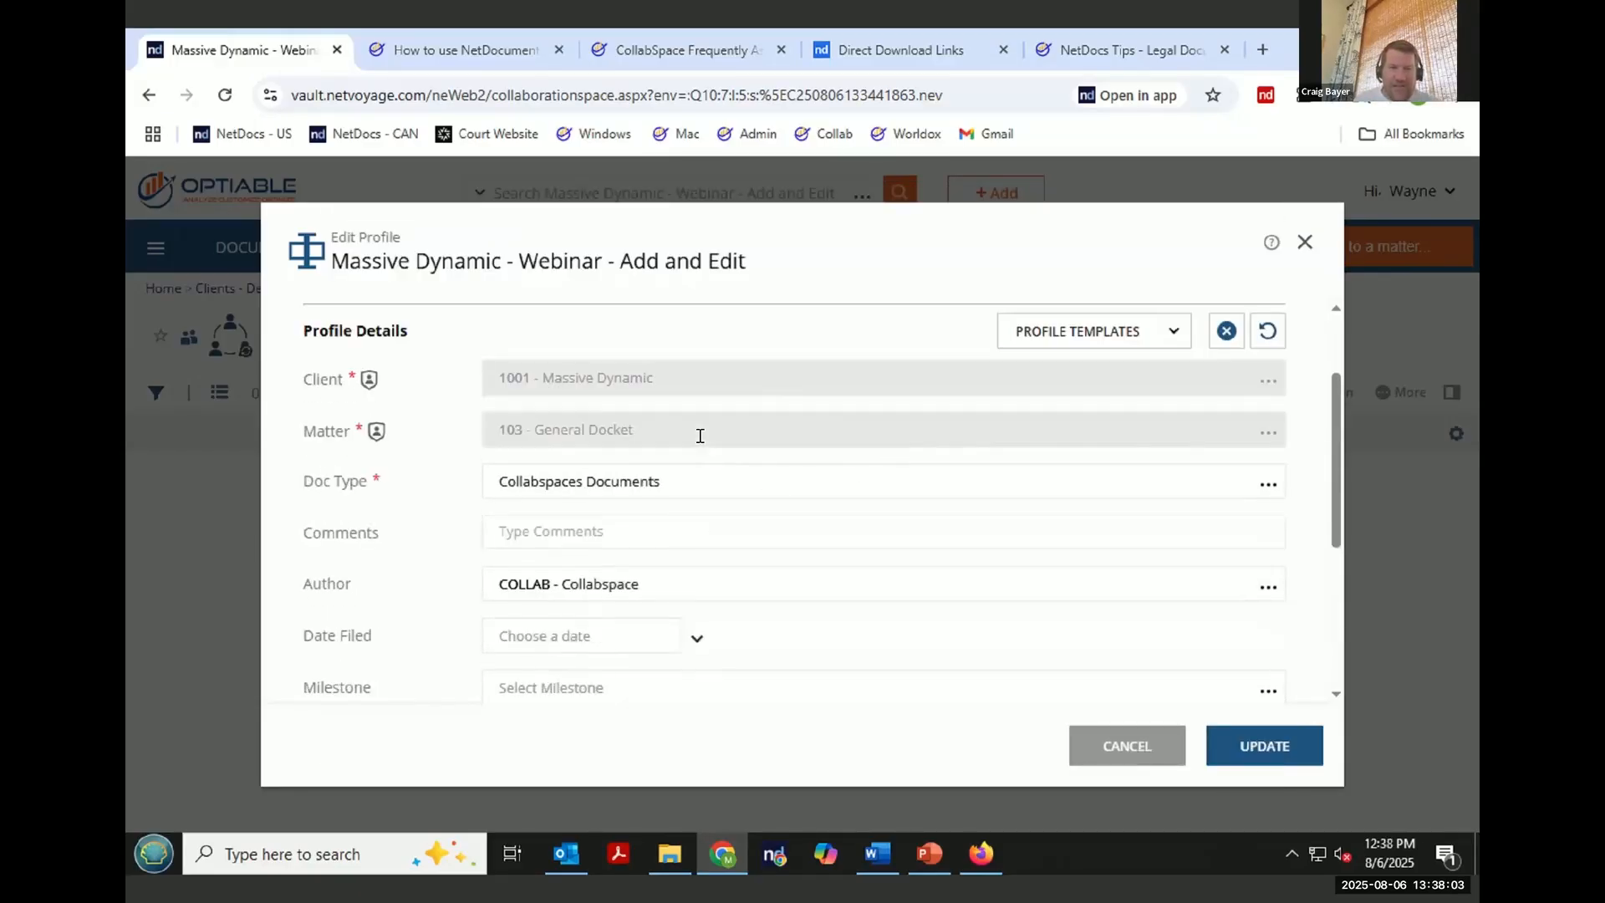
{"action": "left_click", "coordinate": [602, 539]}
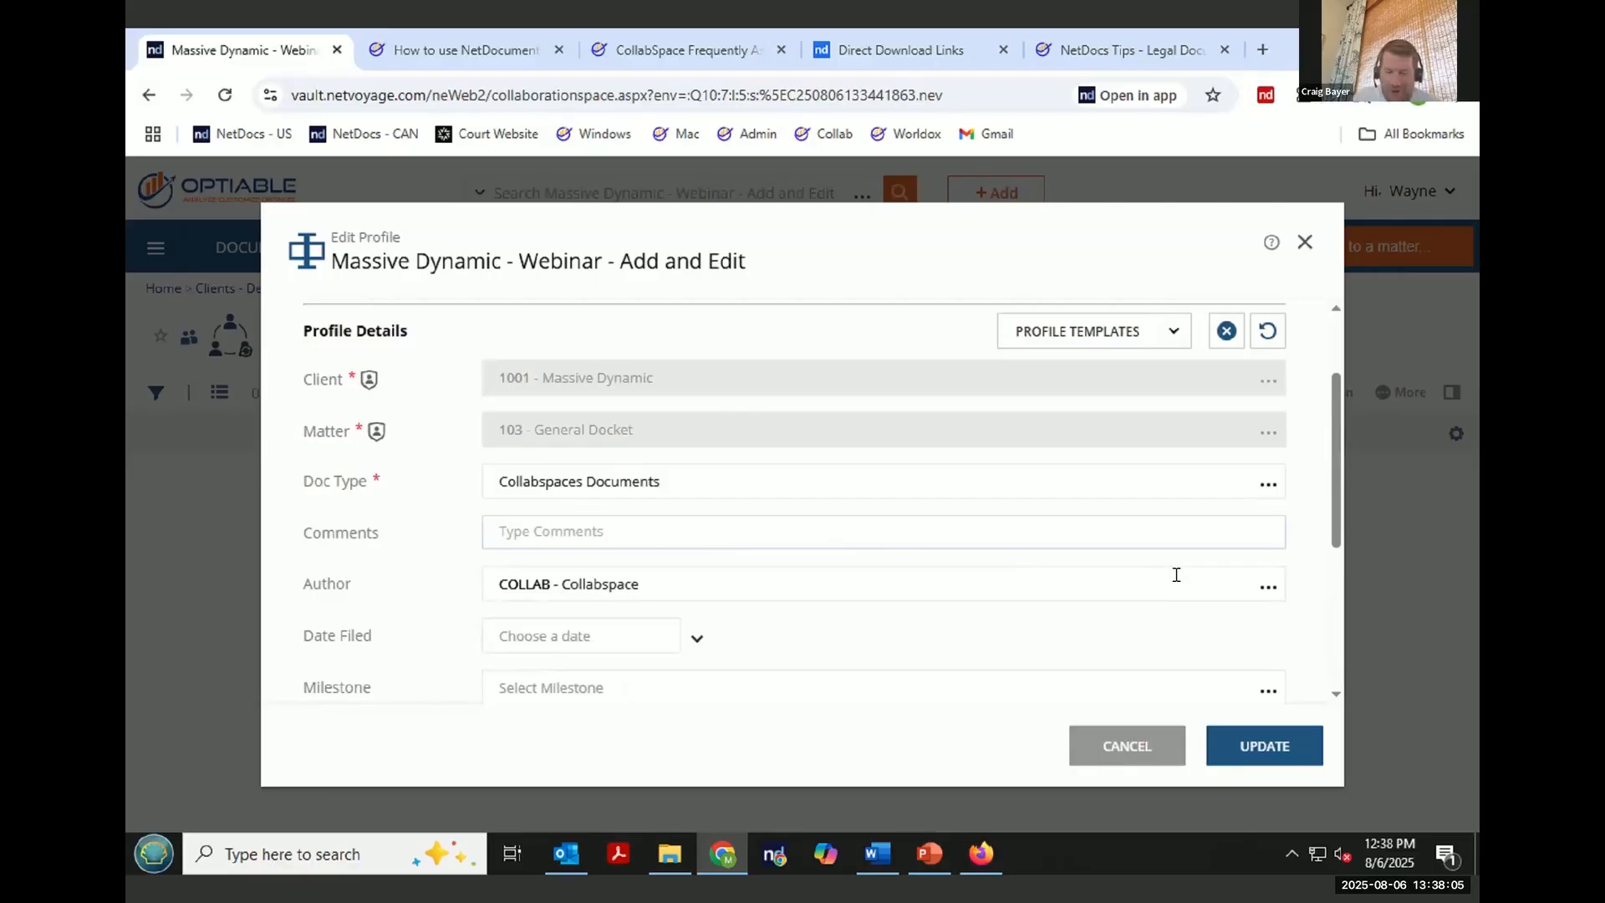
{"action": "type", "text": "Uploaded"}
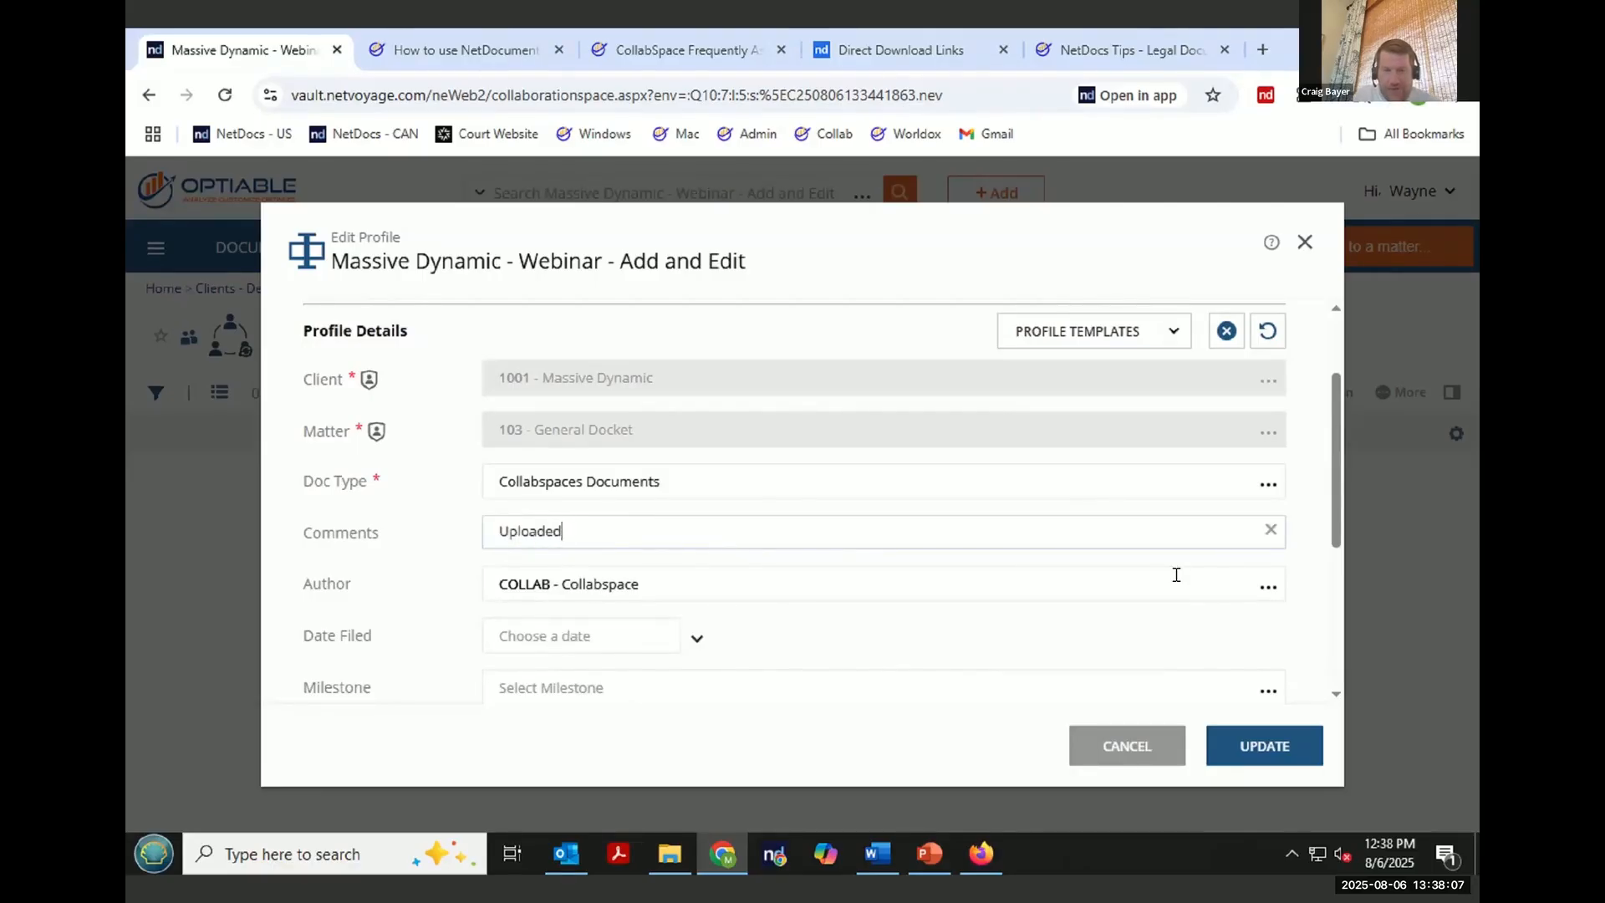
{"action": "type", "text": " from C"}
{"action": "type", "text": "oillab"}
{"action": "key", "text": "BackSpace"}
{"action": "key", "text": "BackSpace"}
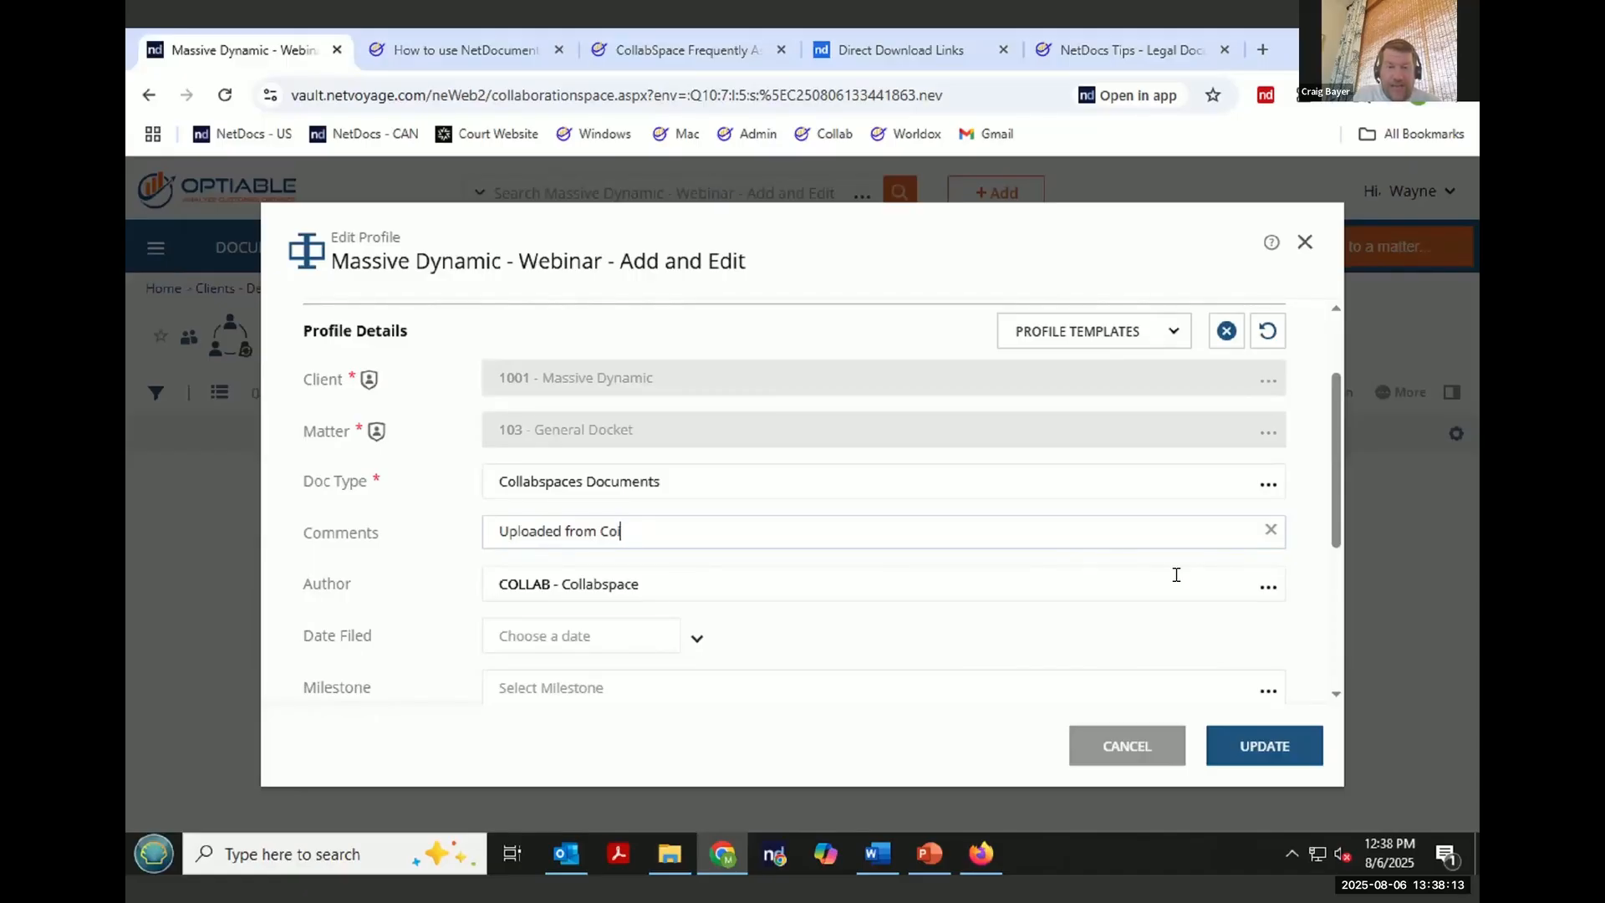
{"action": "key", "text": "BackSpace"}
{"action": "type", "text": "llabsapces"}
{"action": "key", "text": "BackSpace"}
{"action": "key", "text": "BackSpace"}
{"action": "key", "text": "BackSpace"}
{"action": "key", "text": "BackSpace"}
{"action": "key", "text": "BackSpace"}
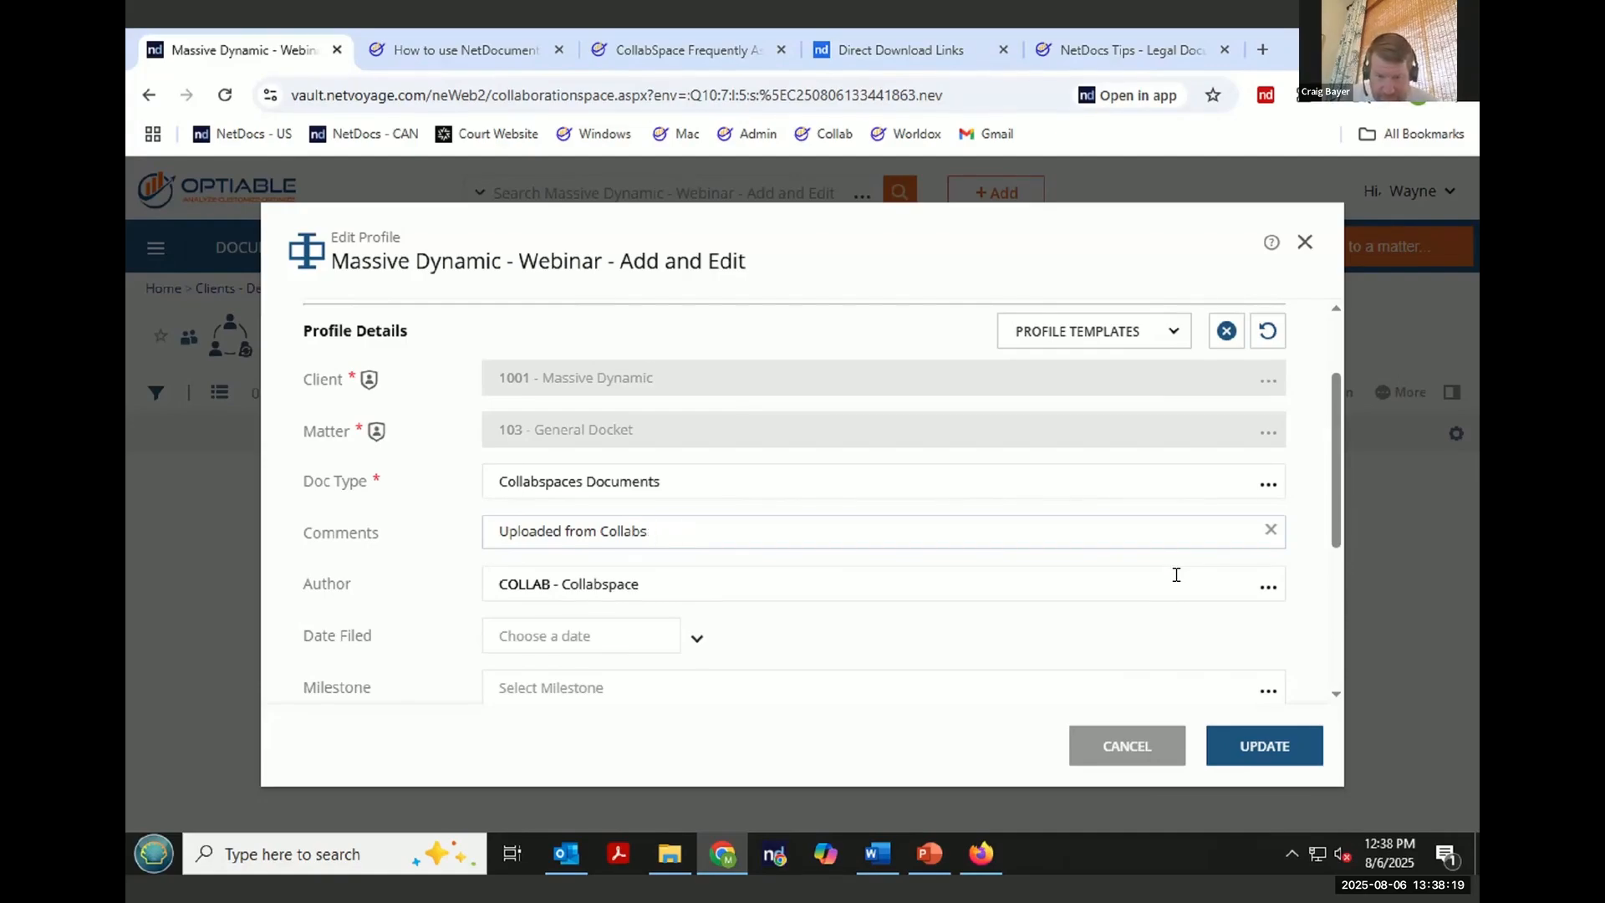
{"action": "type", "text": "paces"}
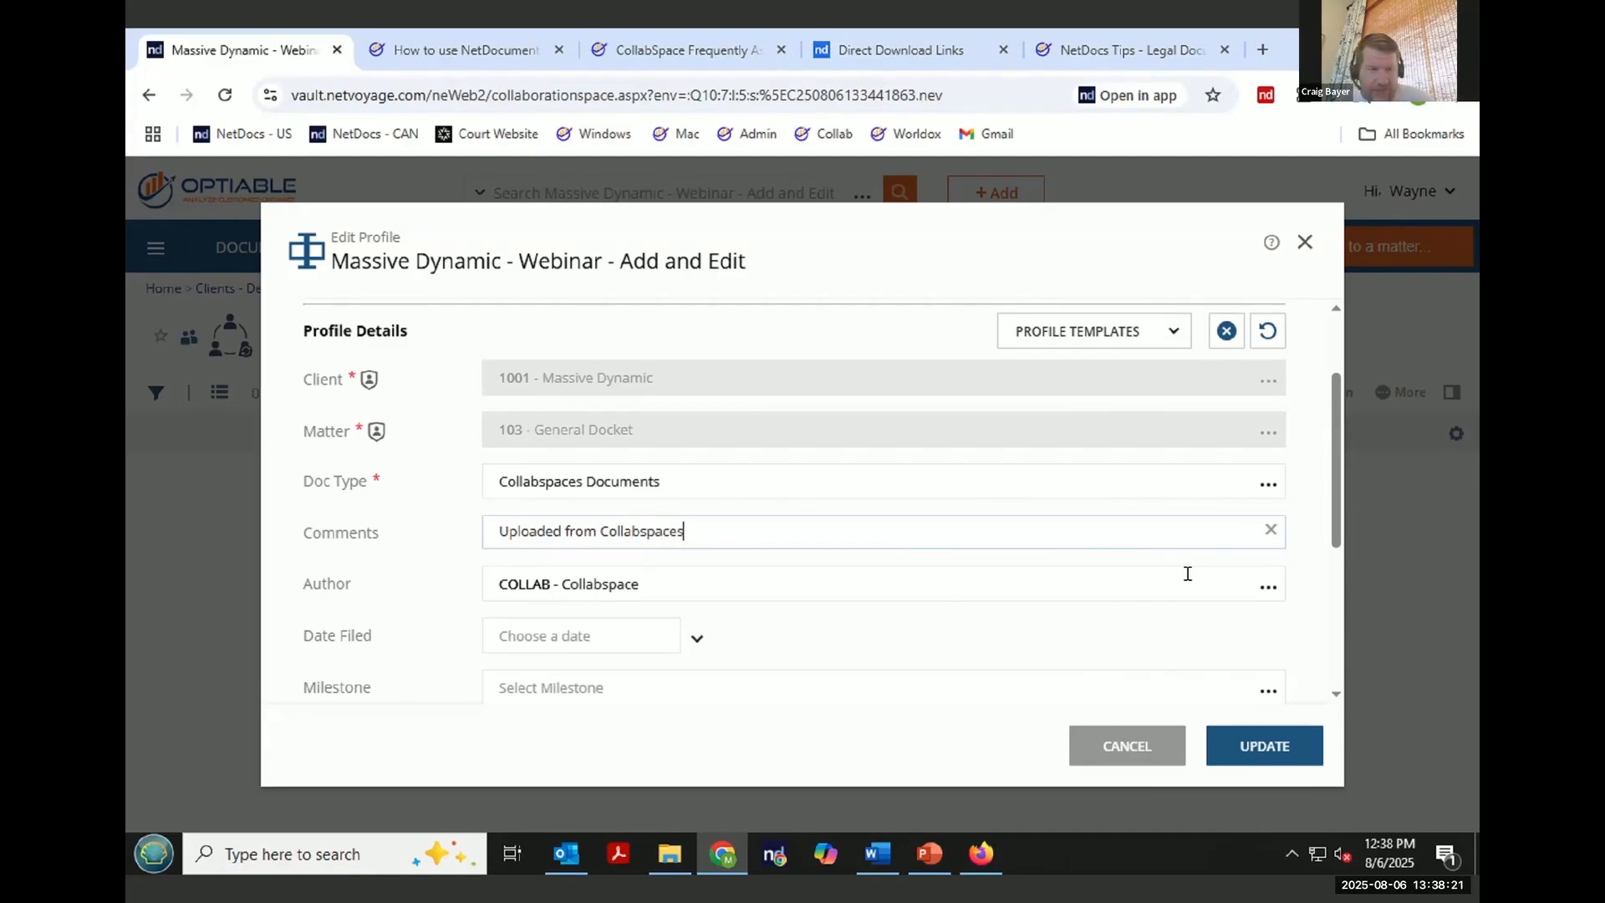
- Update the CollabSpace profile and confirm the profile-based security change
{"action": "scroll", "coordinate": [1033, 560], "scroll_direction": "down", "scroll_amount": 2}
{"action": "scroll", "coordinate": [875, 540], "scroll_direction": "down", "scroll_amount": 1}
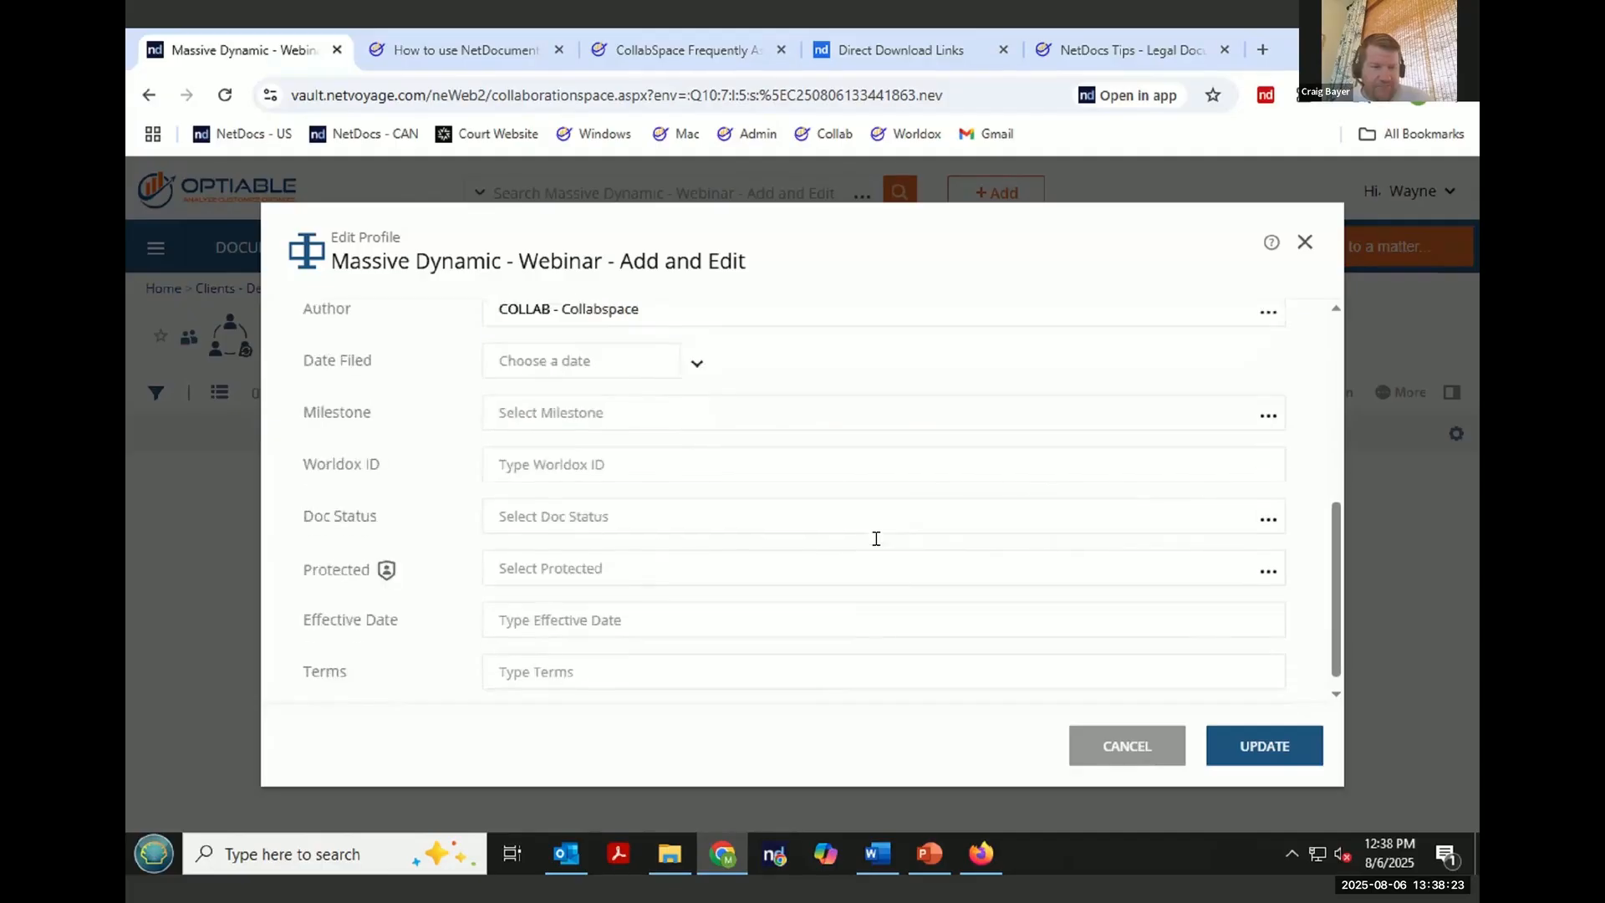
{"action": "scroll", "coordinate": [875, 541], "scroll_direction": "up", "scroll_amount": 3}
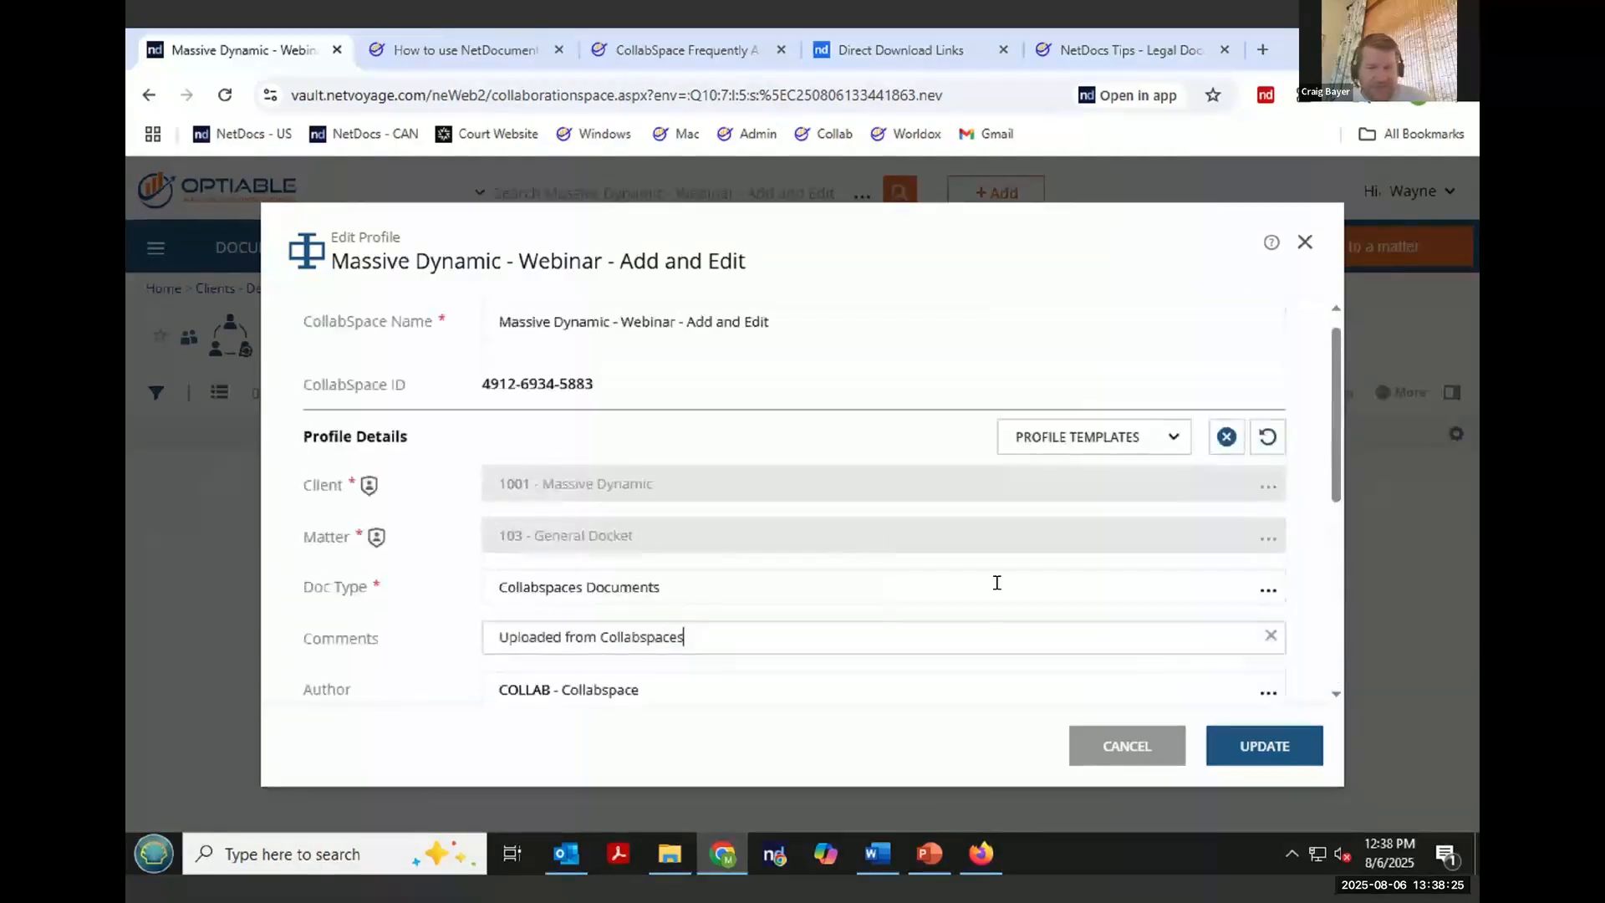
{"action": "left_click", "coordinate": [1266, 744]}
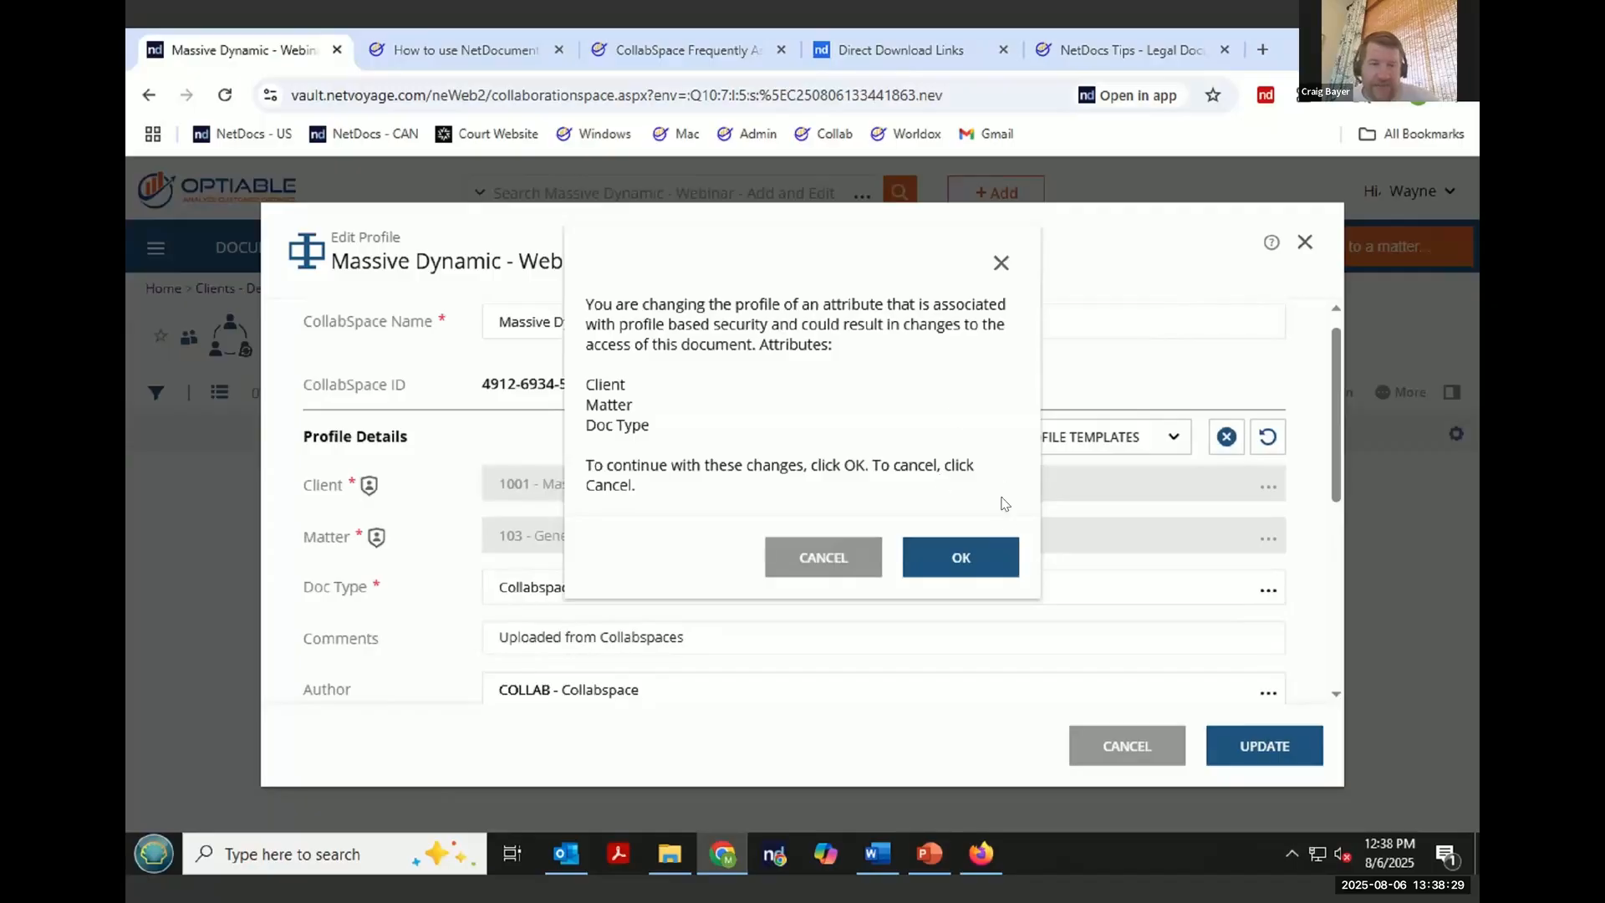
{"action": "left_click", "coordinate": [963, 557]}
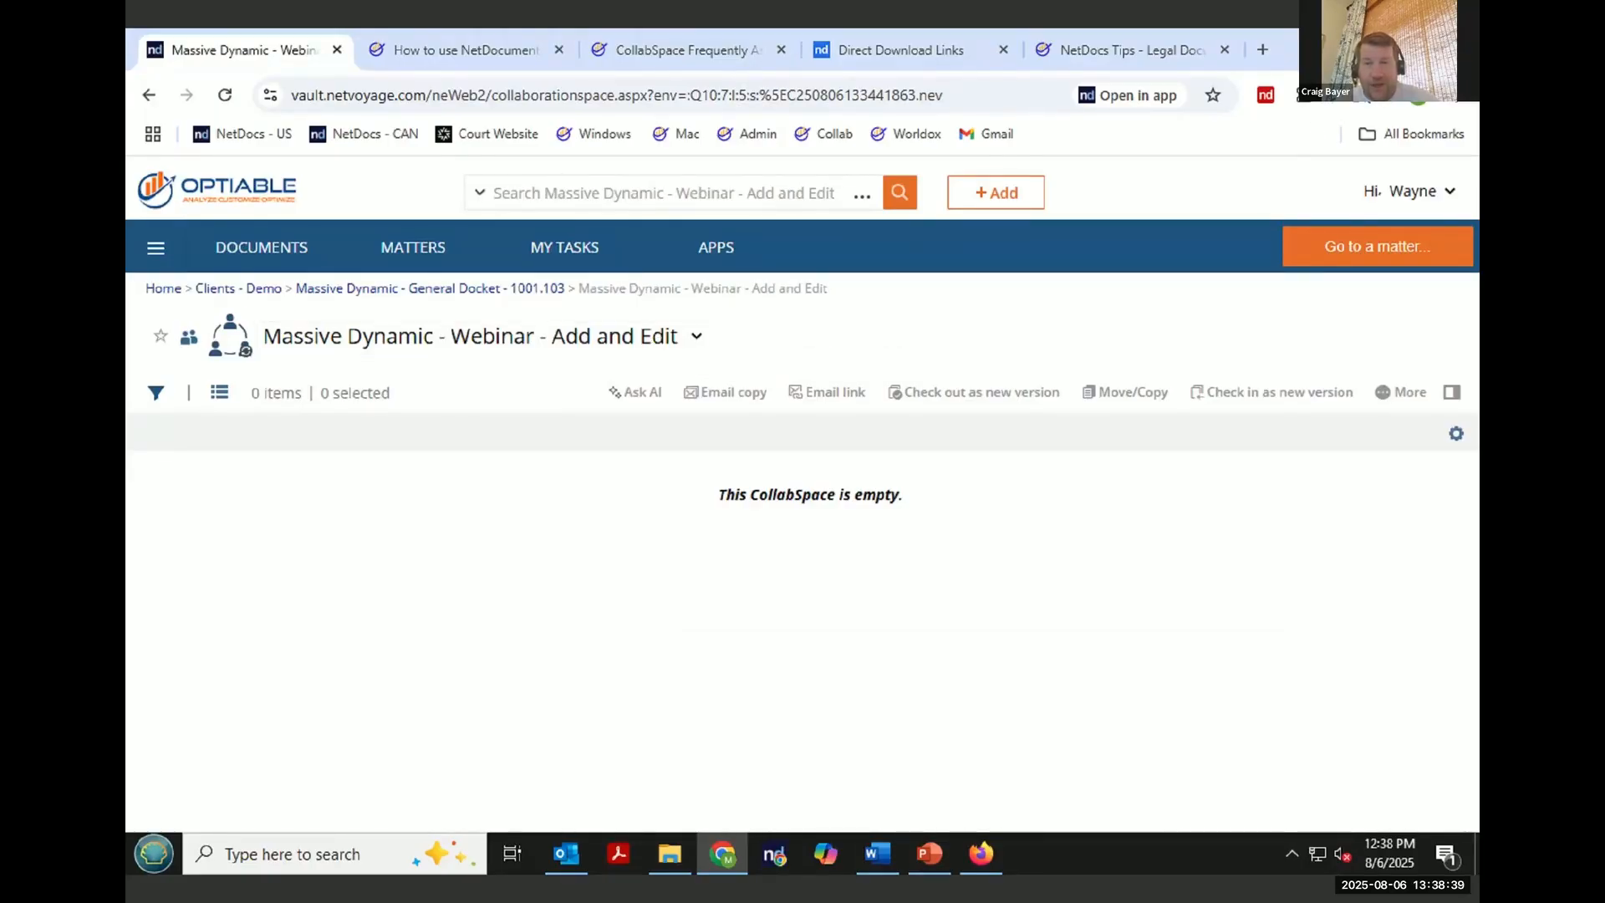
- Switch to the external user's Firefox session and open the account's Personal Information settings
{"action": "left_click", "coordinate": [929, 853]}
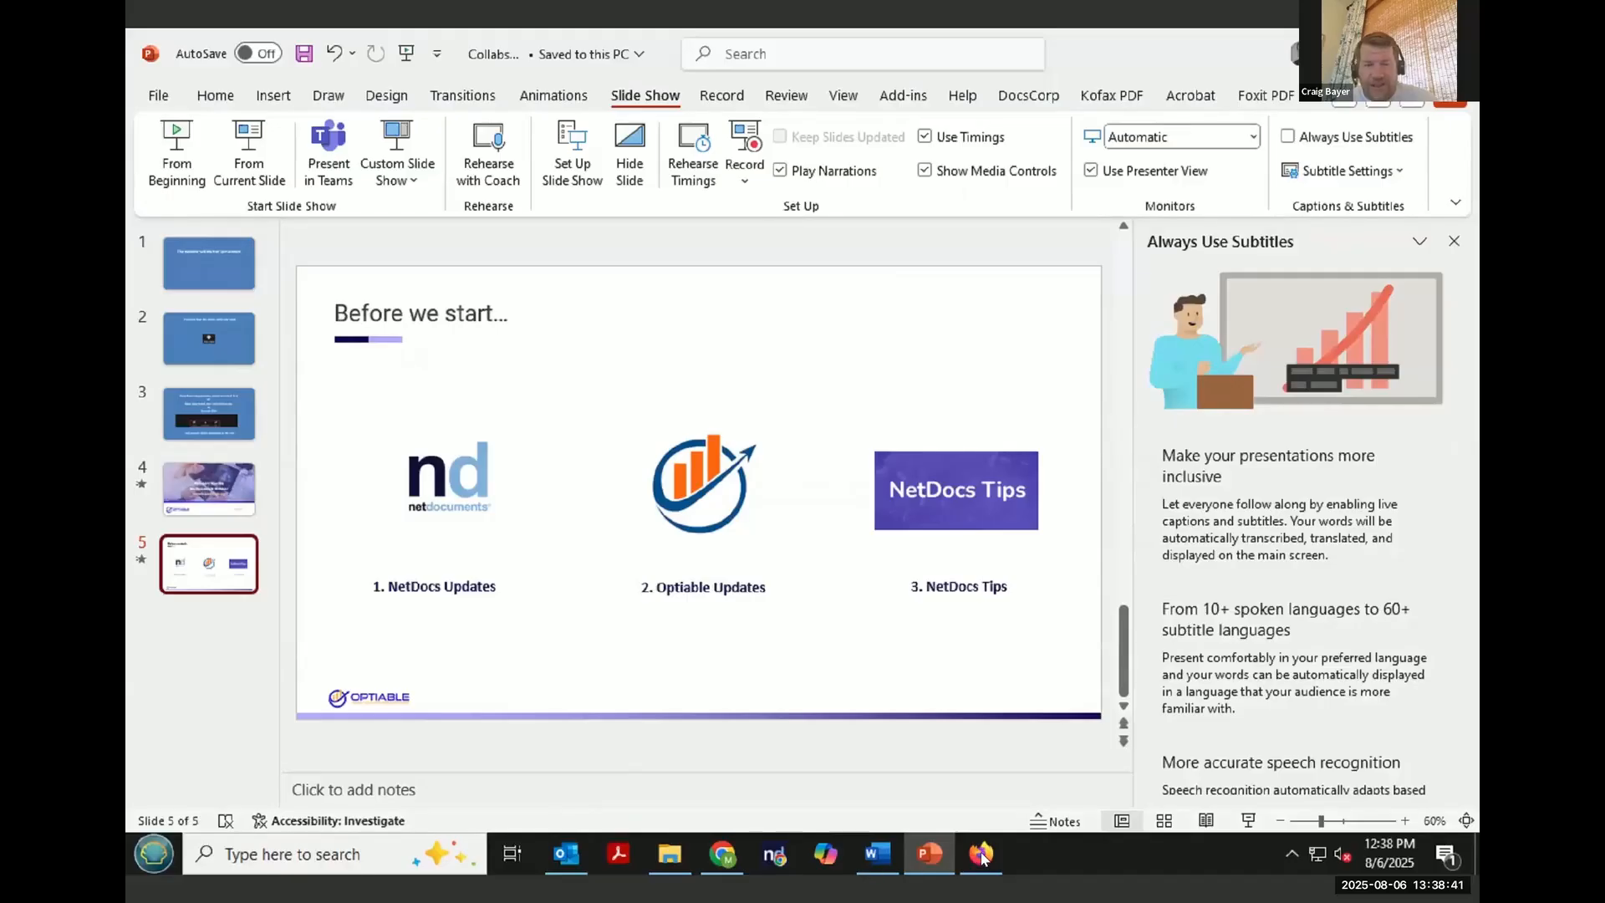
{"action": "left_click", "coordinate": [983, 854]}
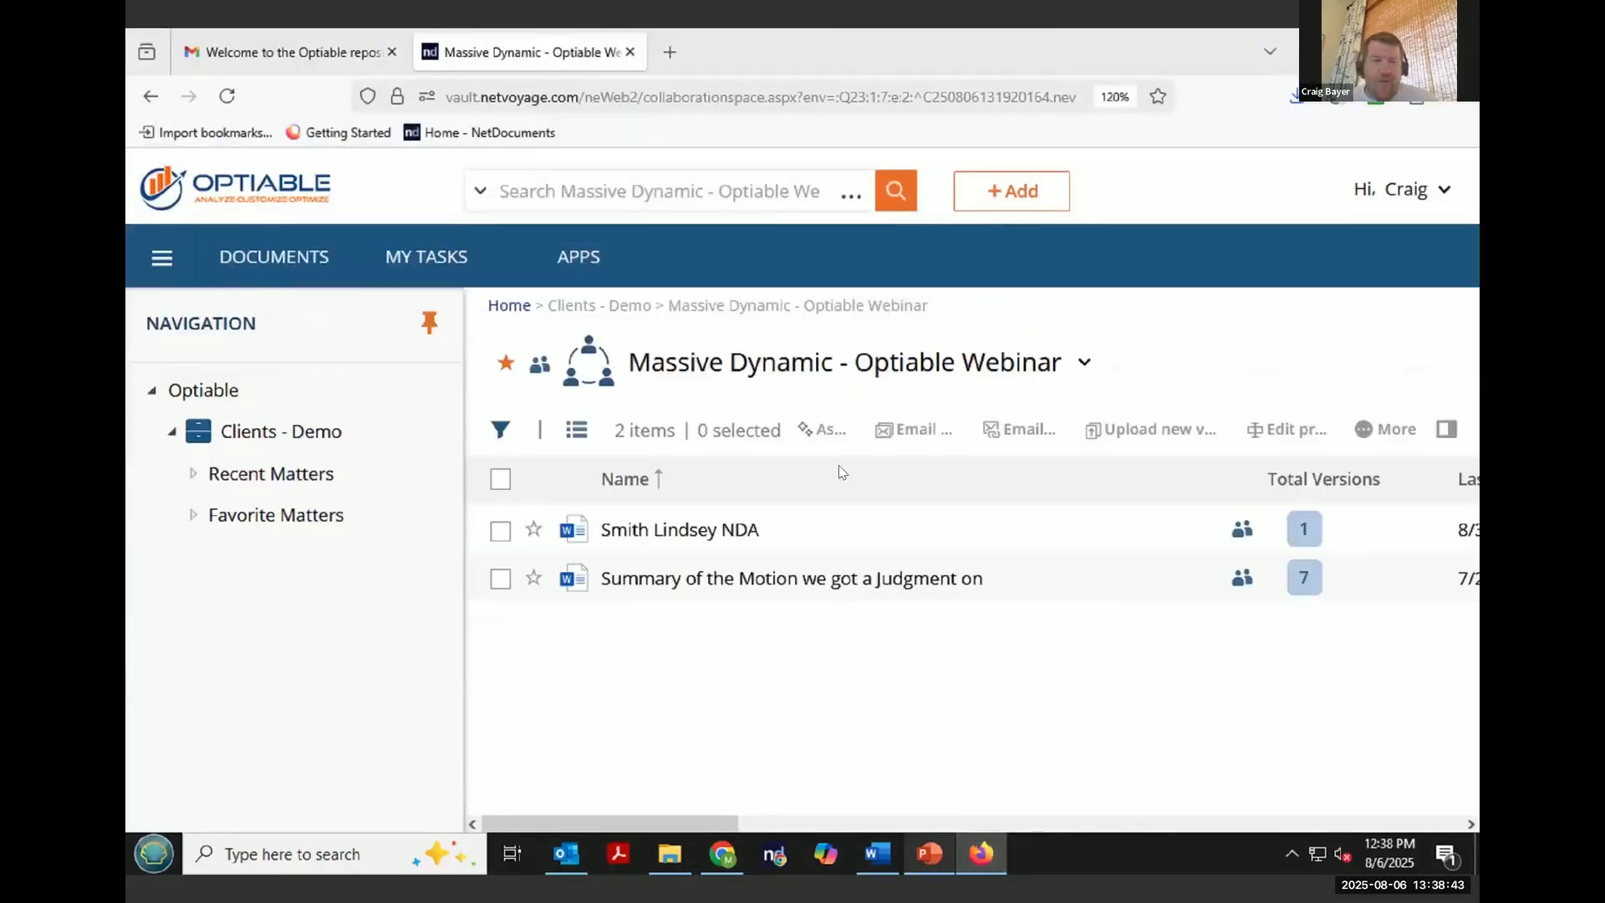
{"action": "left_click", "coordinate": [1394, 190]}
{"action": "left_click", "coordinate": [1381, 241]}
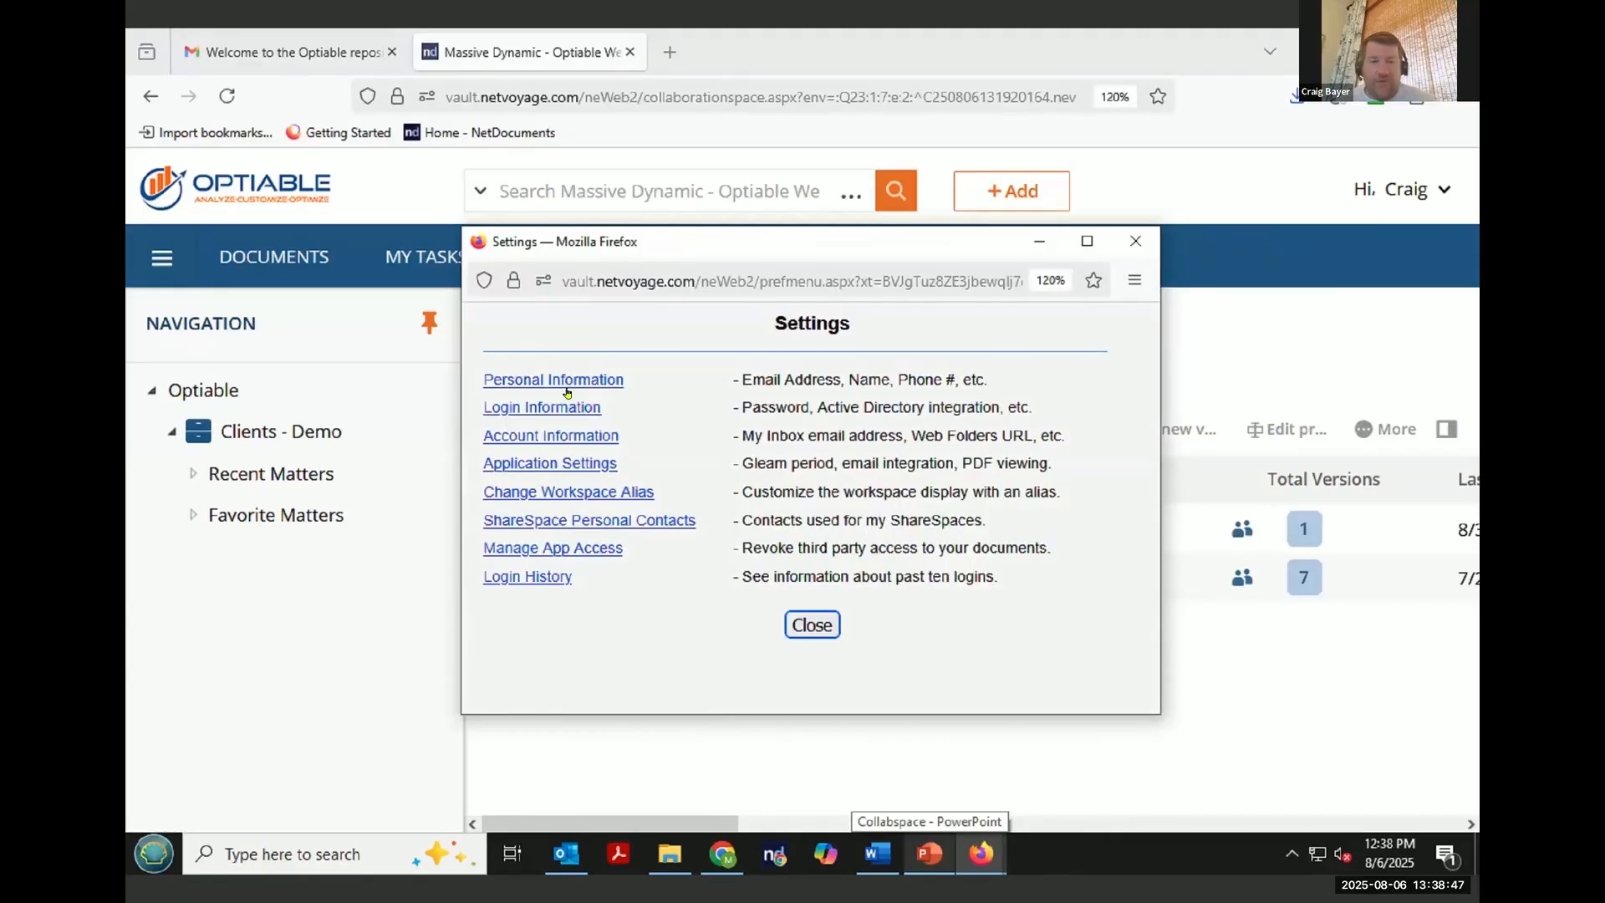
{"action": "left_click", "coordinate": [568, 391]}
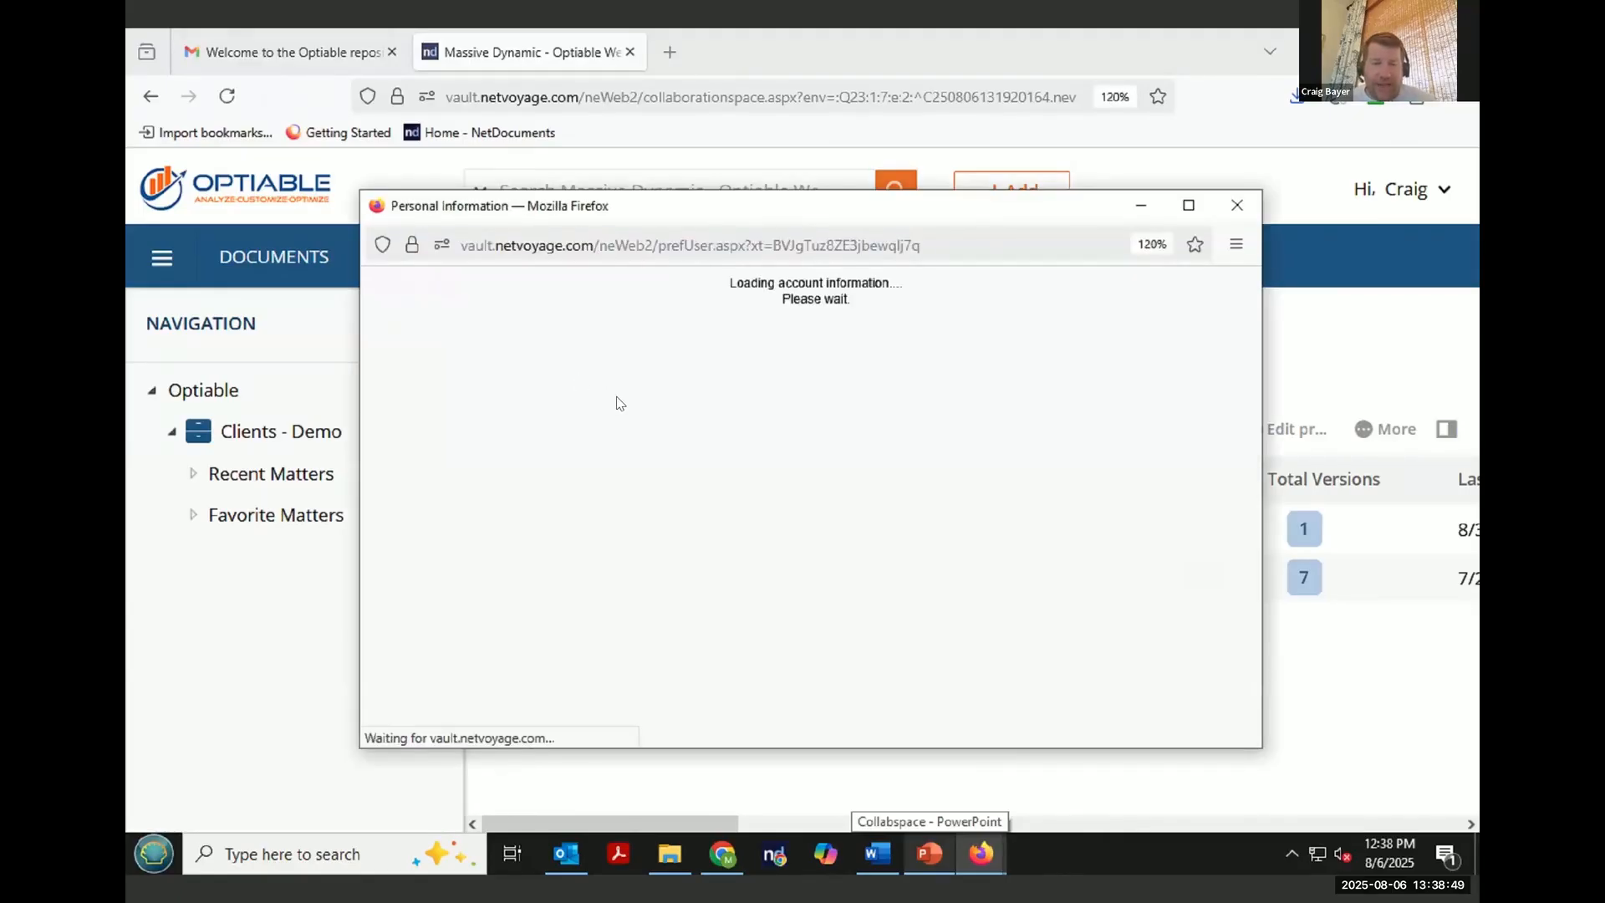
- Copy the external user's email address from Personal Information and cancel the dialog
{"action": "left_click_drag", "start_coordinate": [827, 475], "coordinate": [501, 472]}
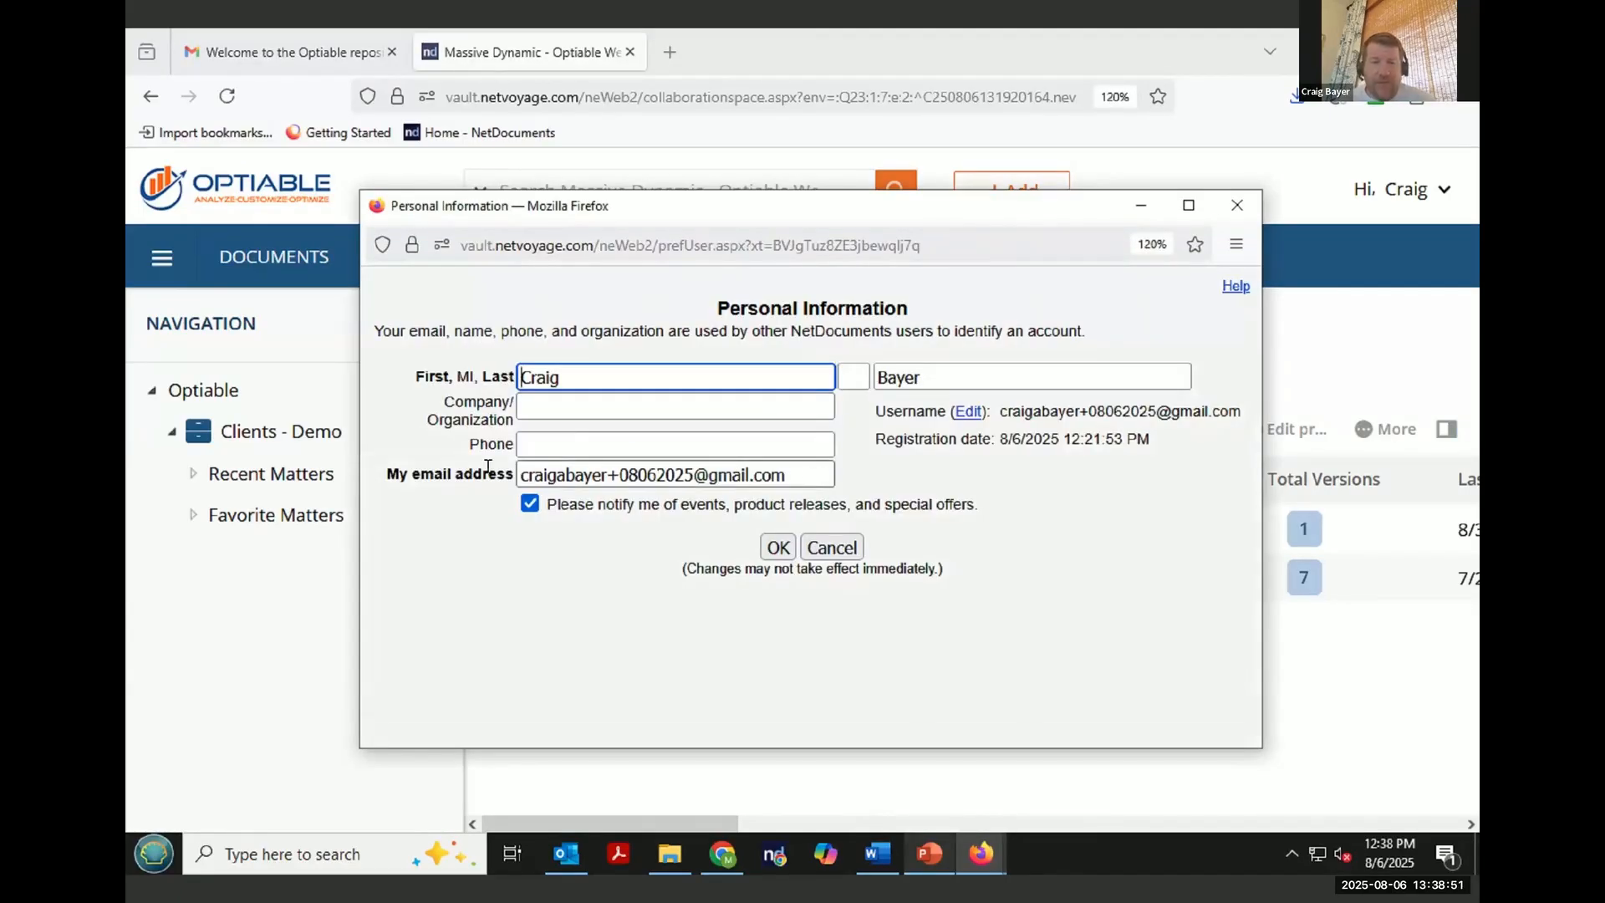
{"action": "right_click", "coordinate": [551, 473]}
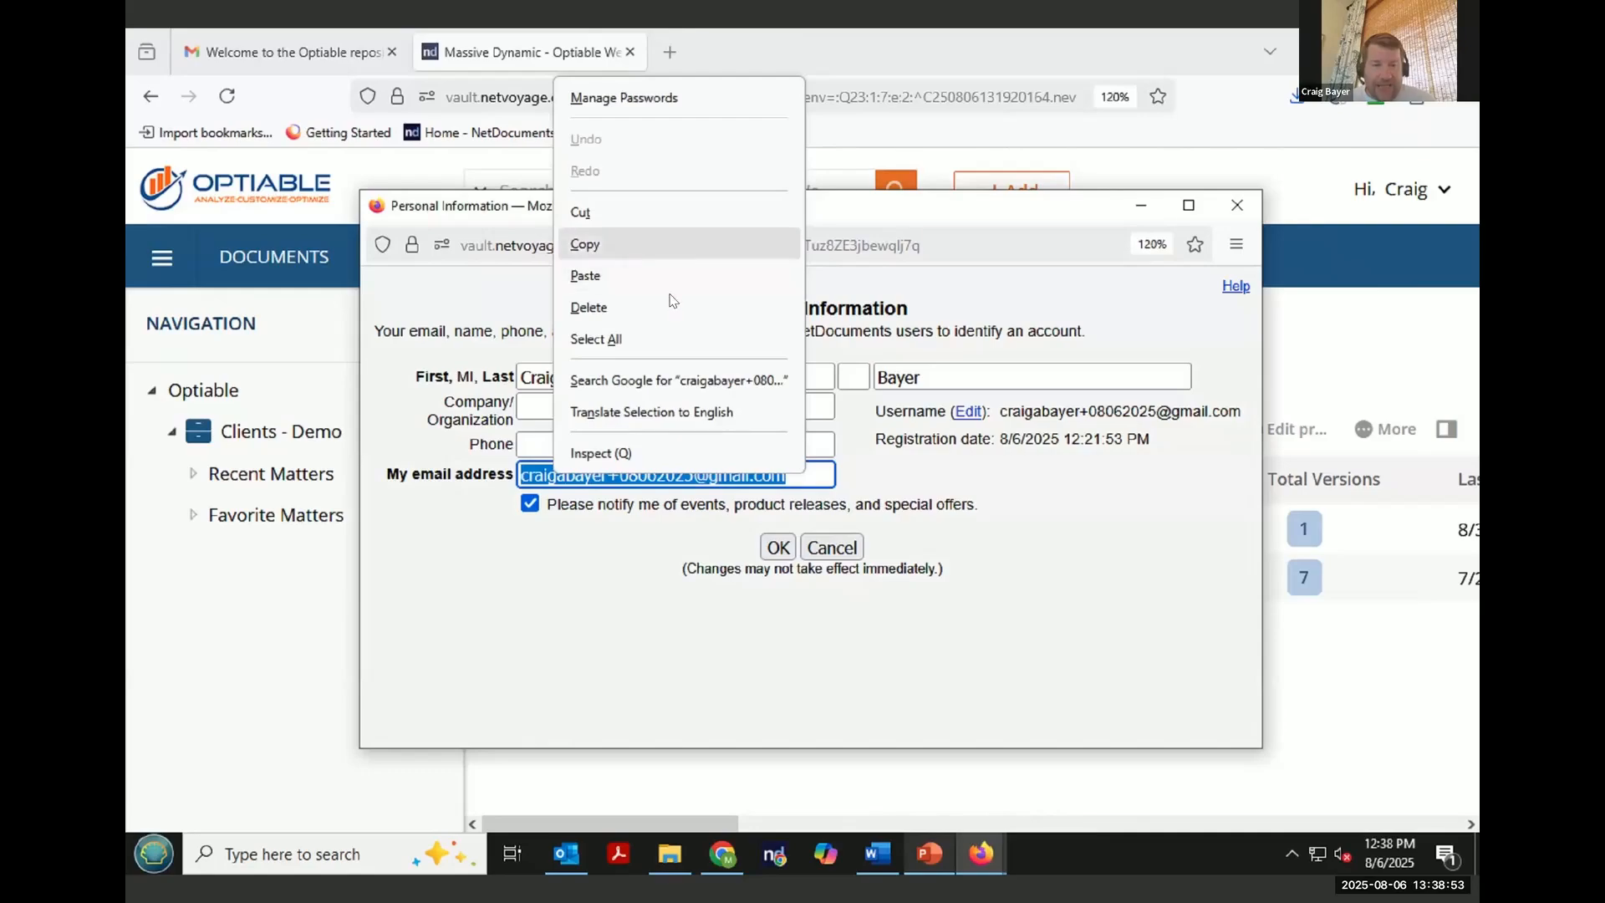
{"action": "left_click", "coordinate": [585, 244]}
{"action": "left_click", "coordinate": [832, 547]}
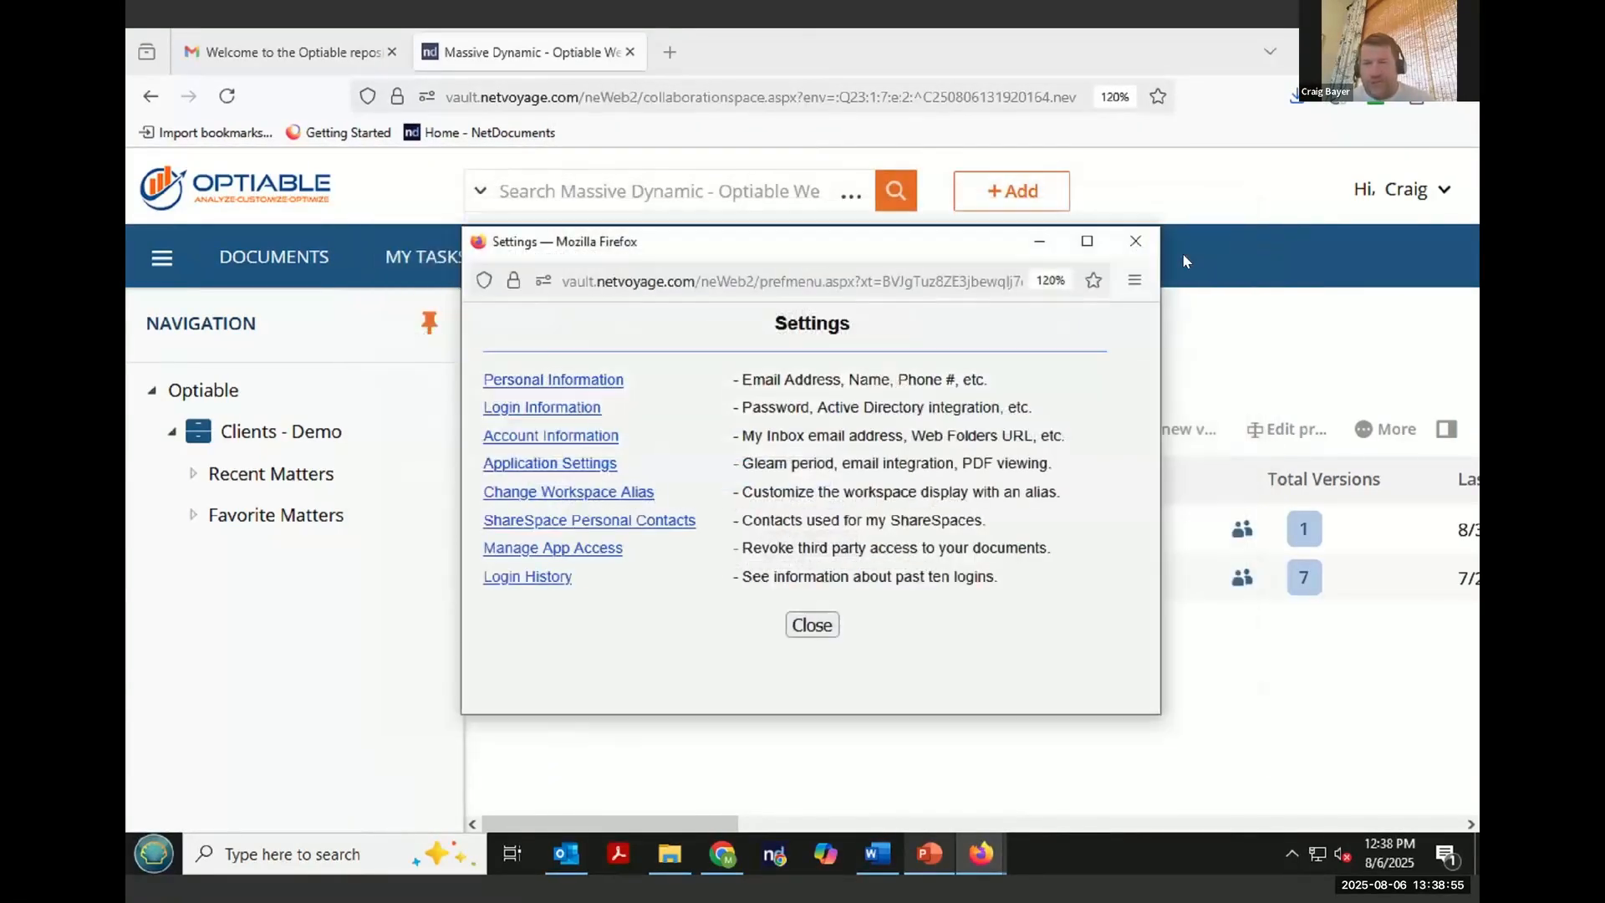
- Close the Settings window and log out of NetDocuments
{"action": "left_click", "coordinate": [1135, 241]}
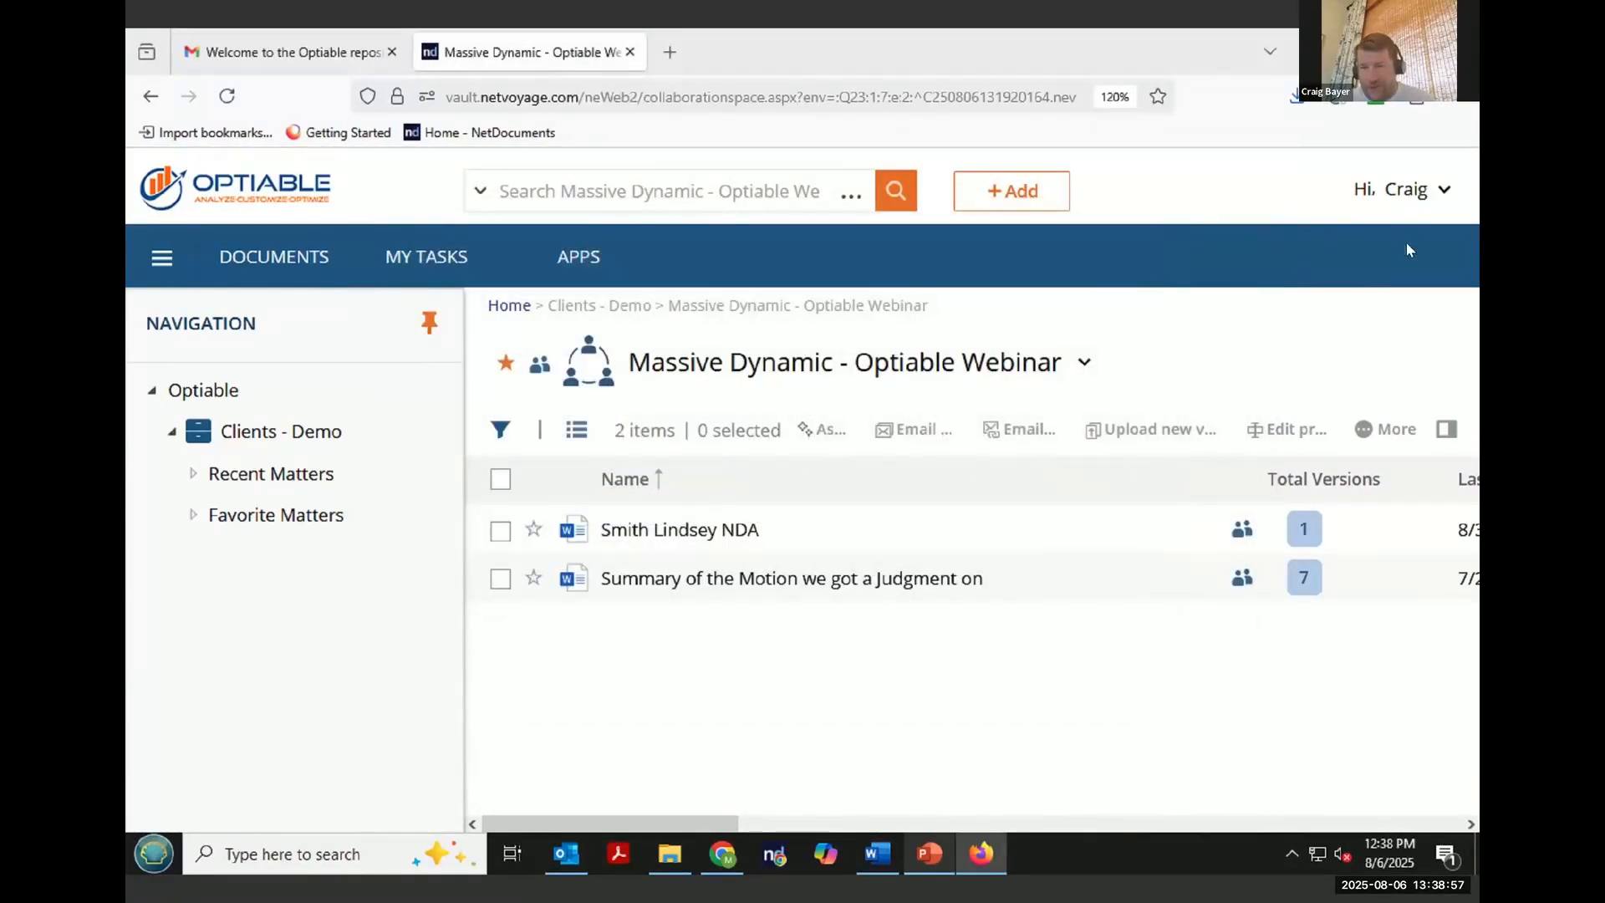
{"action": "left_click", "coordinate": [1433, 202]}
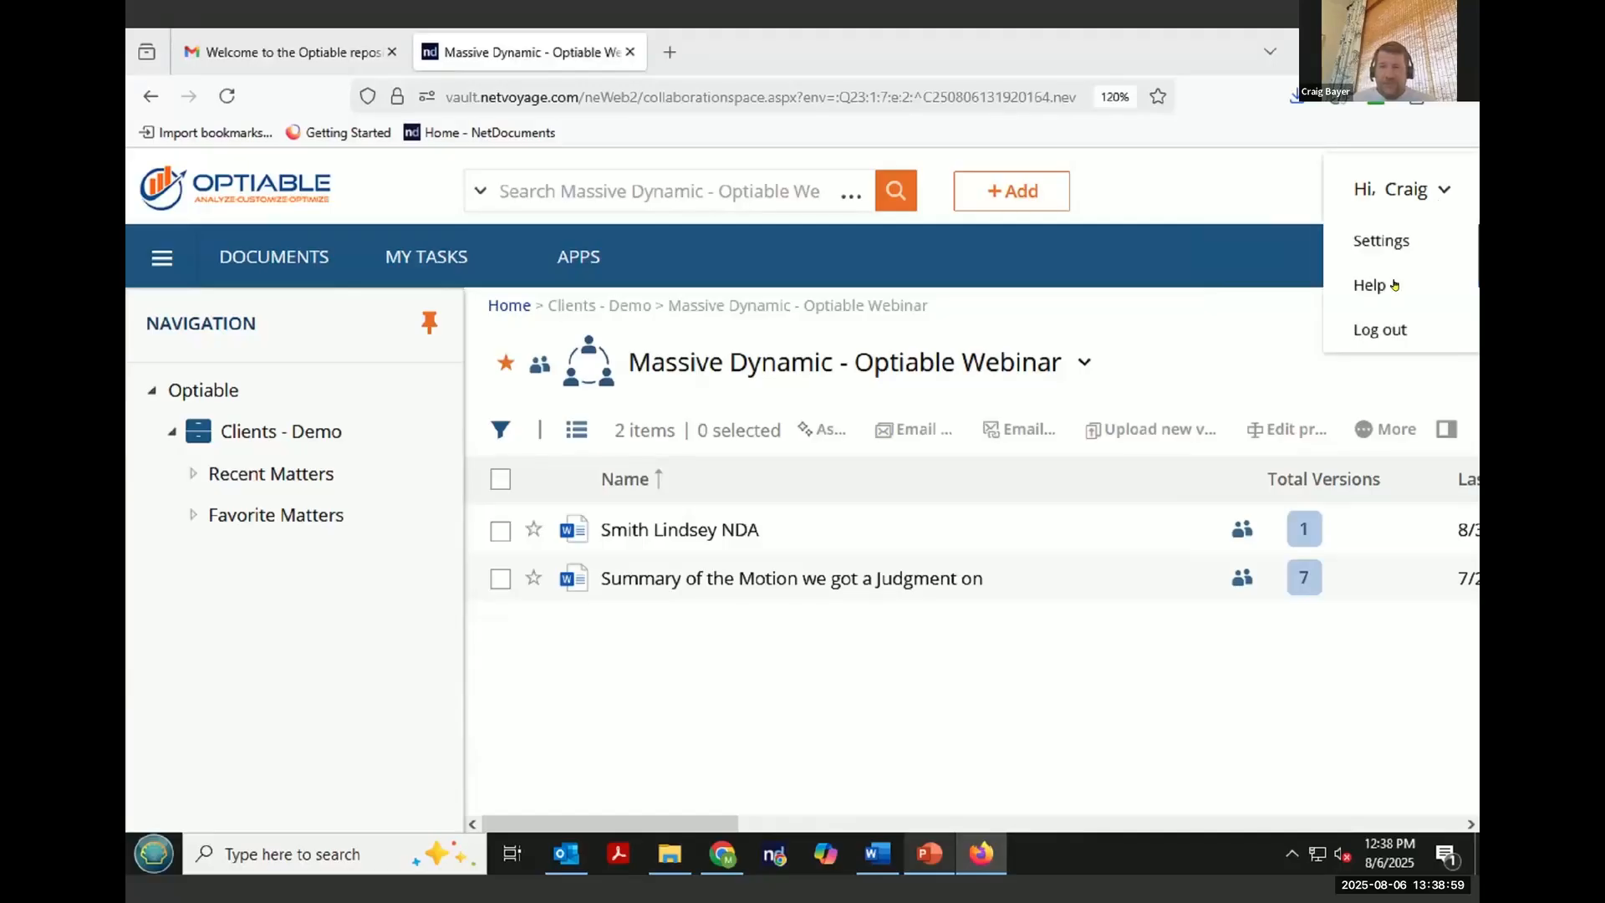
{"action": "left_click", "coordinate": [1390, 333]}
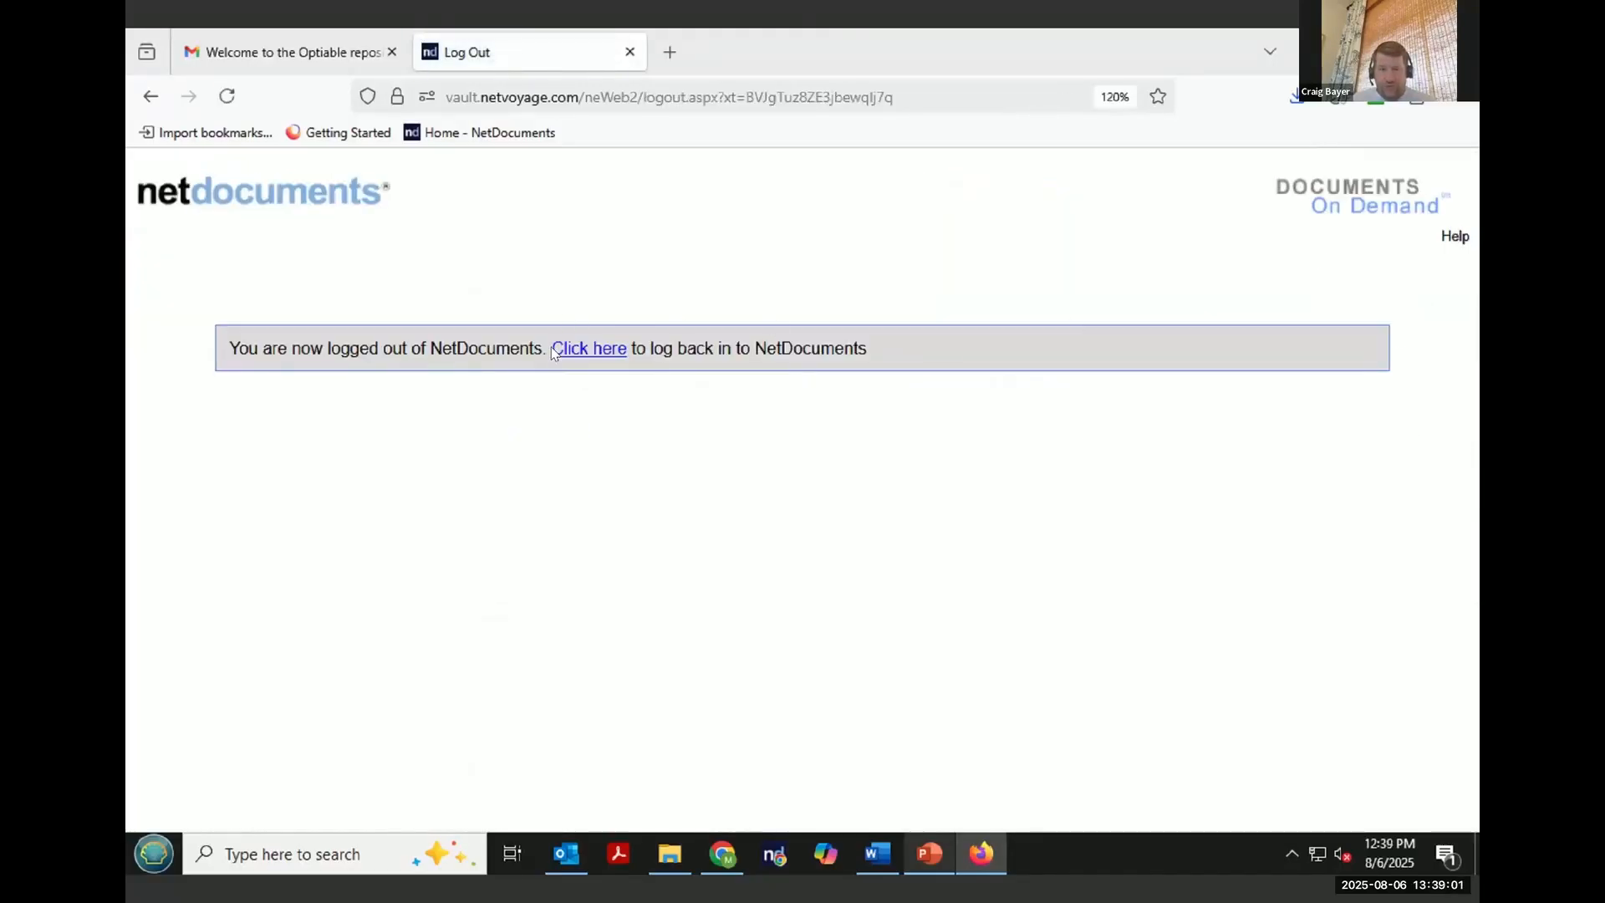
- Log back in by pasting the copied email as the username and entering the account password
{"action": "left_click", "coordinate": [586, 351]}
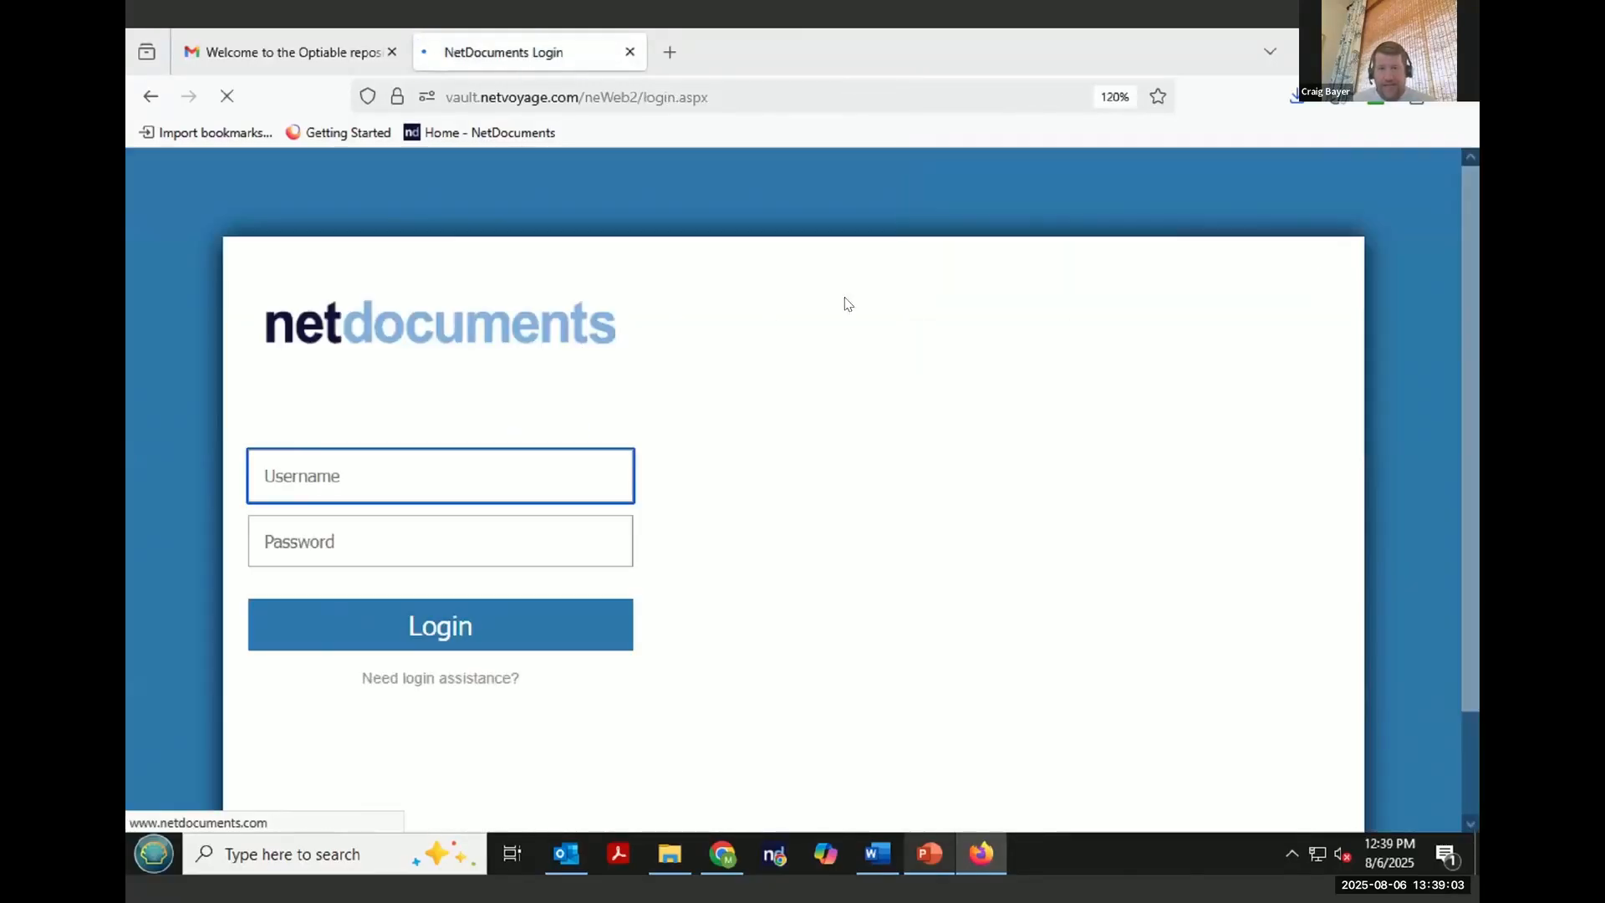
{"action": "left_click", "coordinate": [437, 495]}
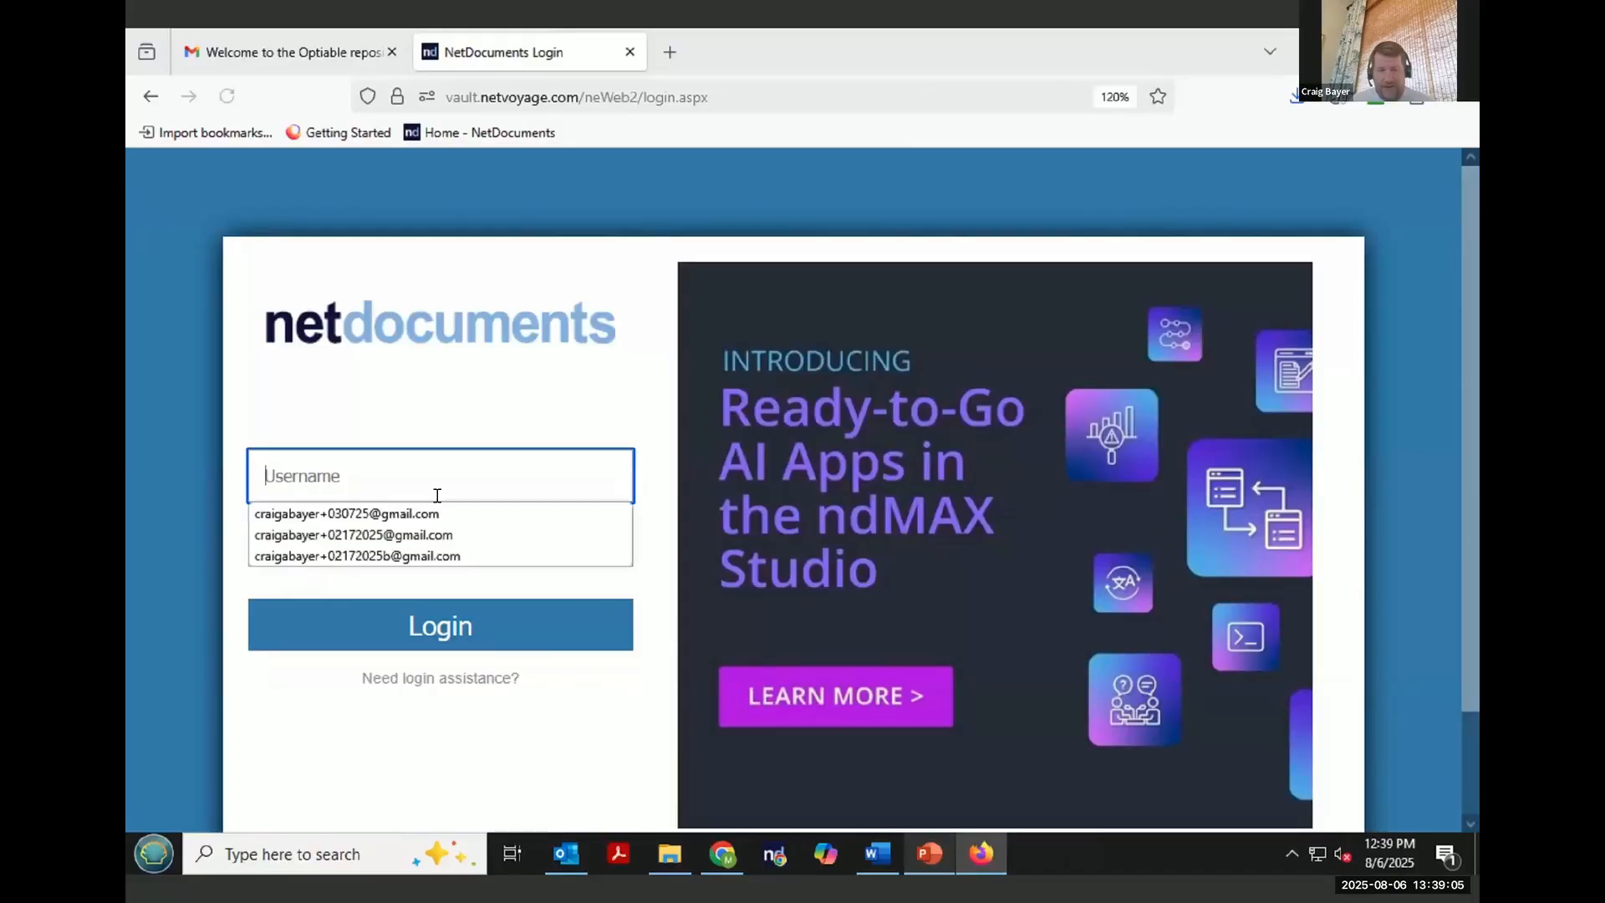
{"action": "key", "text": "ctrl+v"}
{"action": "left_click", "coordinate": [424, 539]}
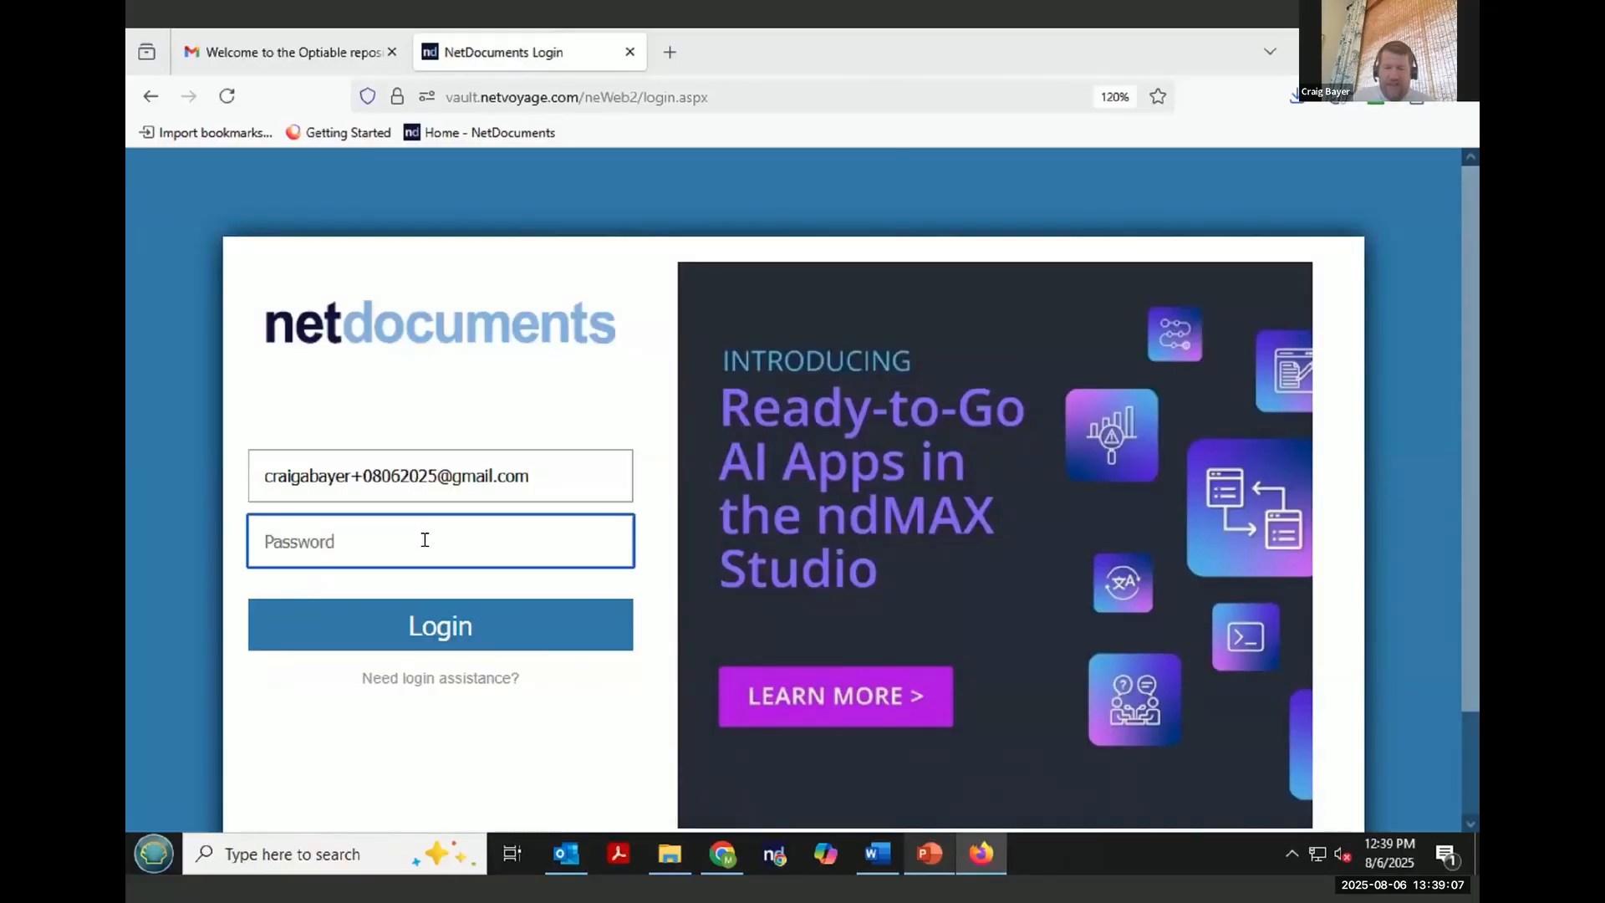
{"action": "type", "text": "••••••••"}
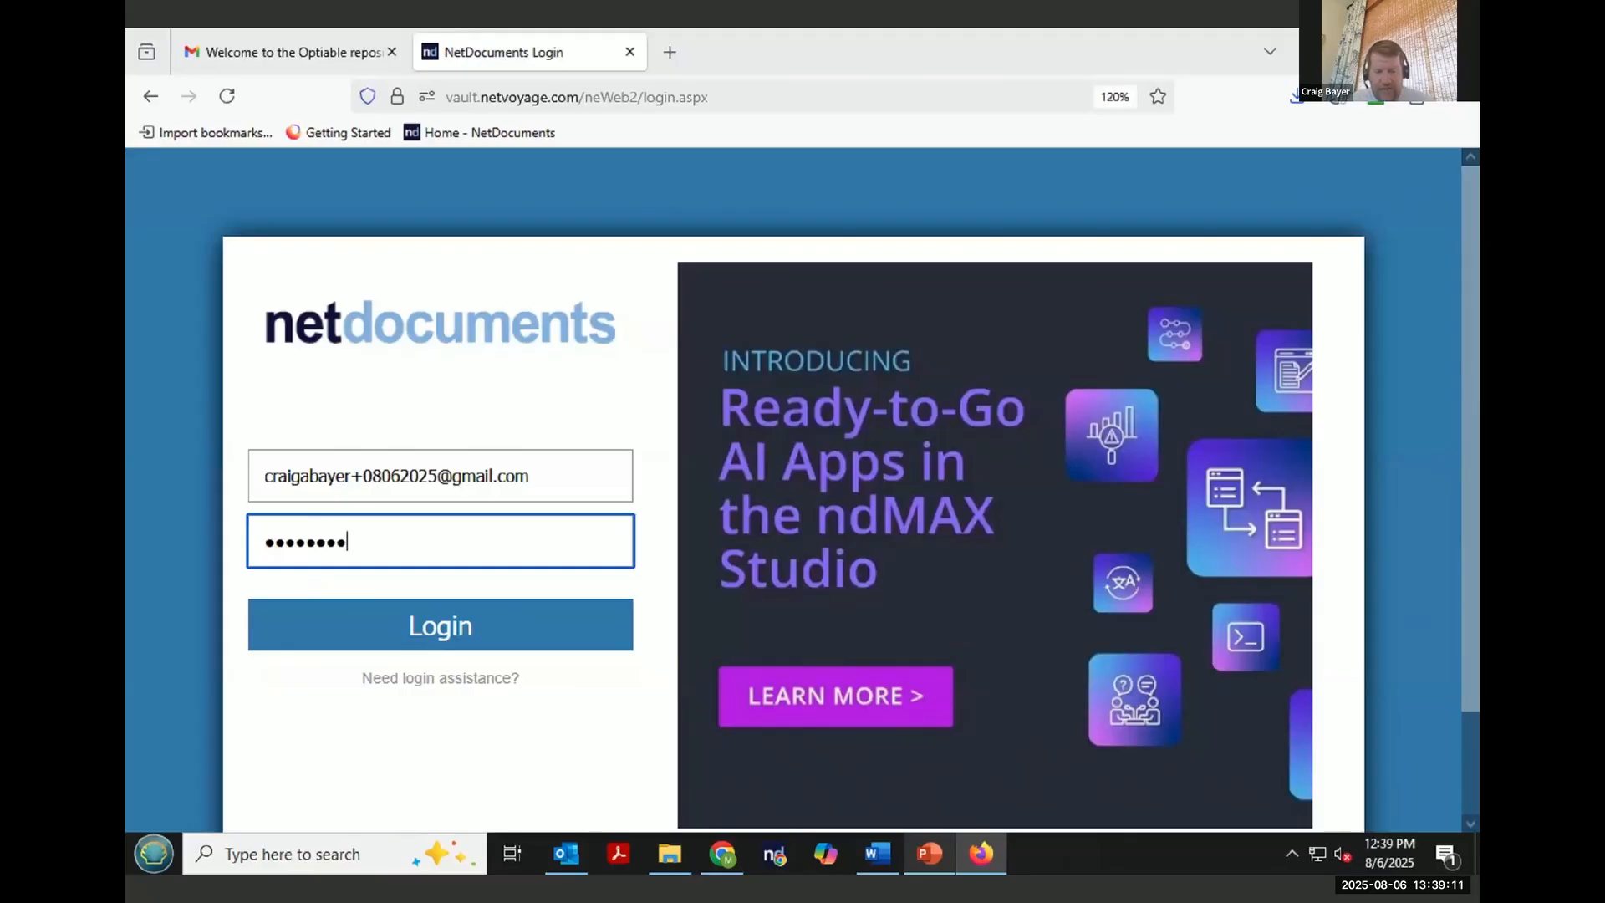
{"action": "type", "text": "•"}
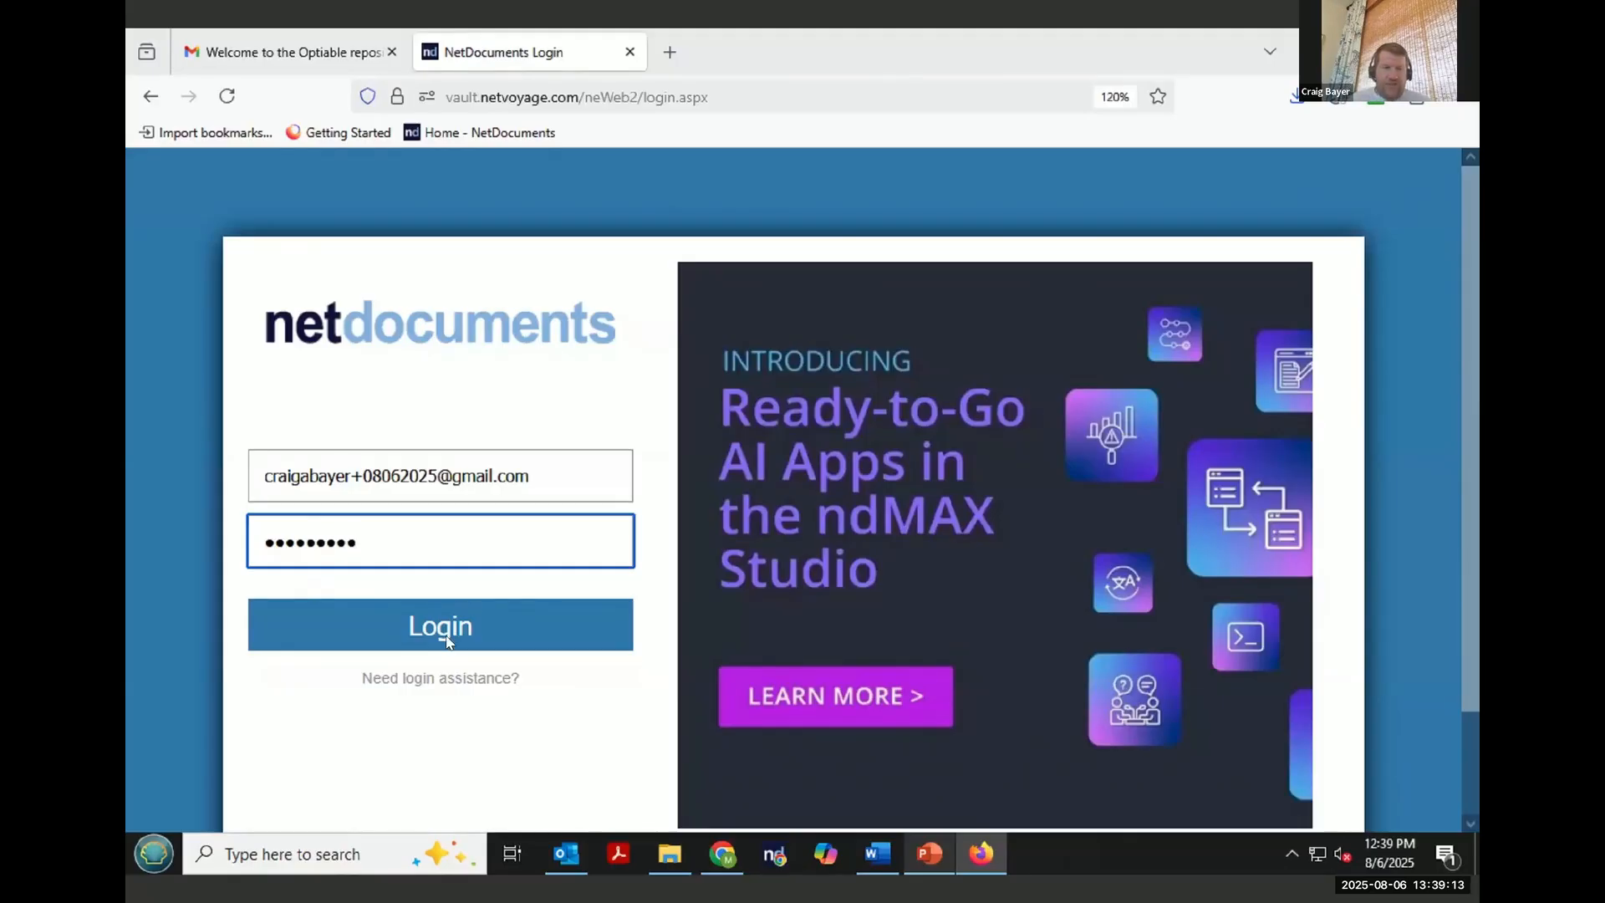
{"action": "left_click", "coordinate": [449, 641]}
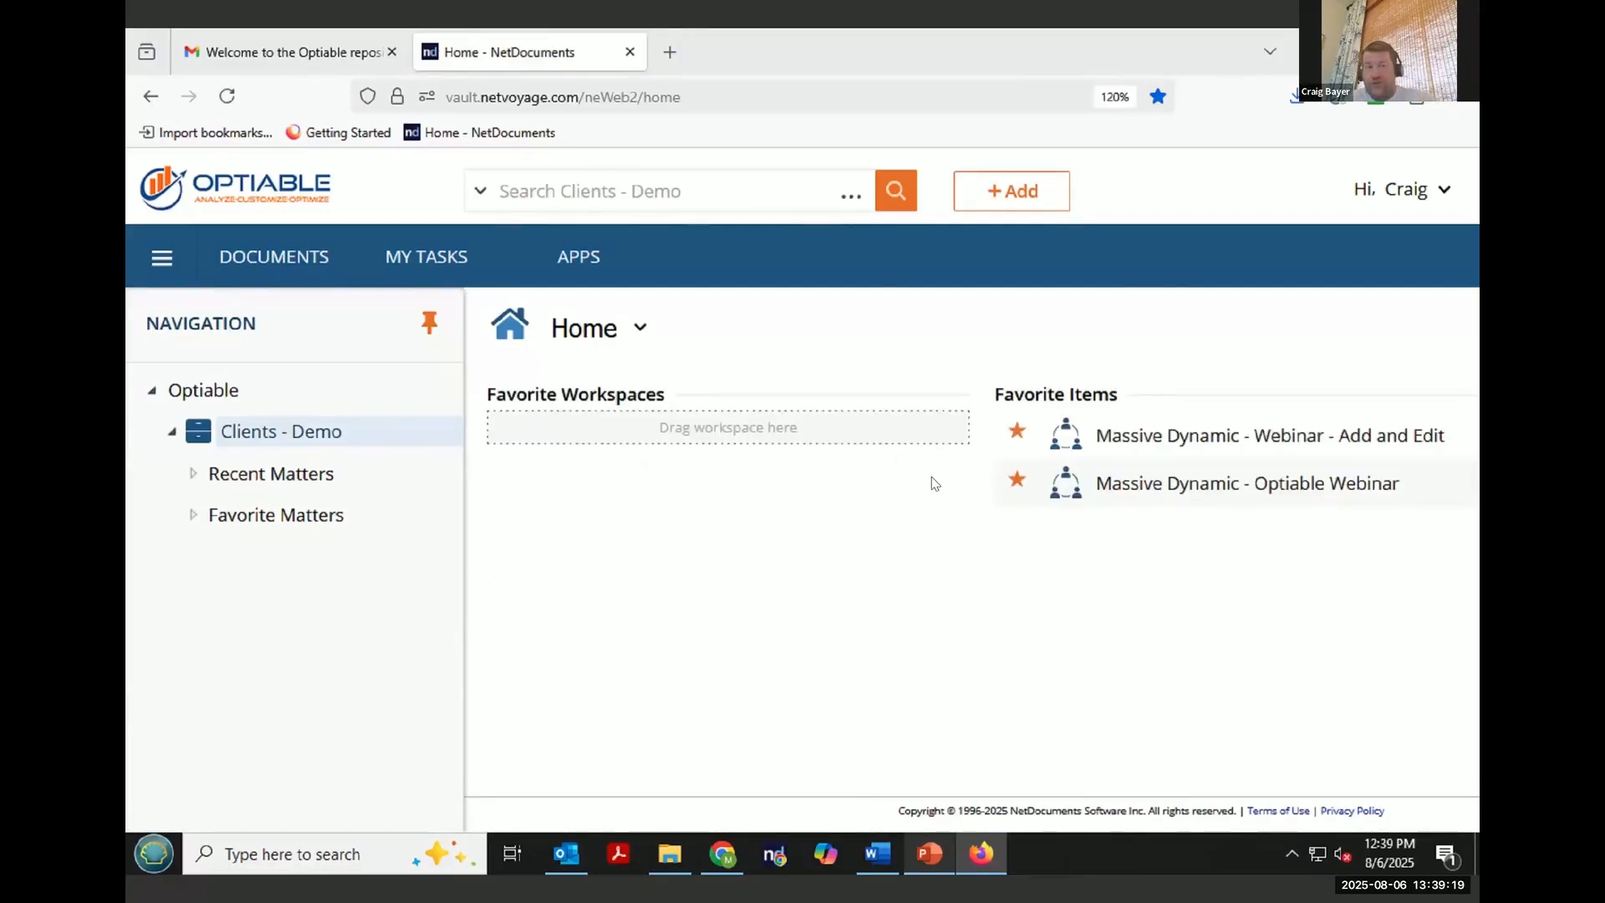
- Upload Designation of Expert Witnesses, Exhibit List, Motion and Witness List into the Massive Dynamic - Webinar - Add and Edit CollabSpace
{"action": "left_click", "coordinate": [1274, 436]}
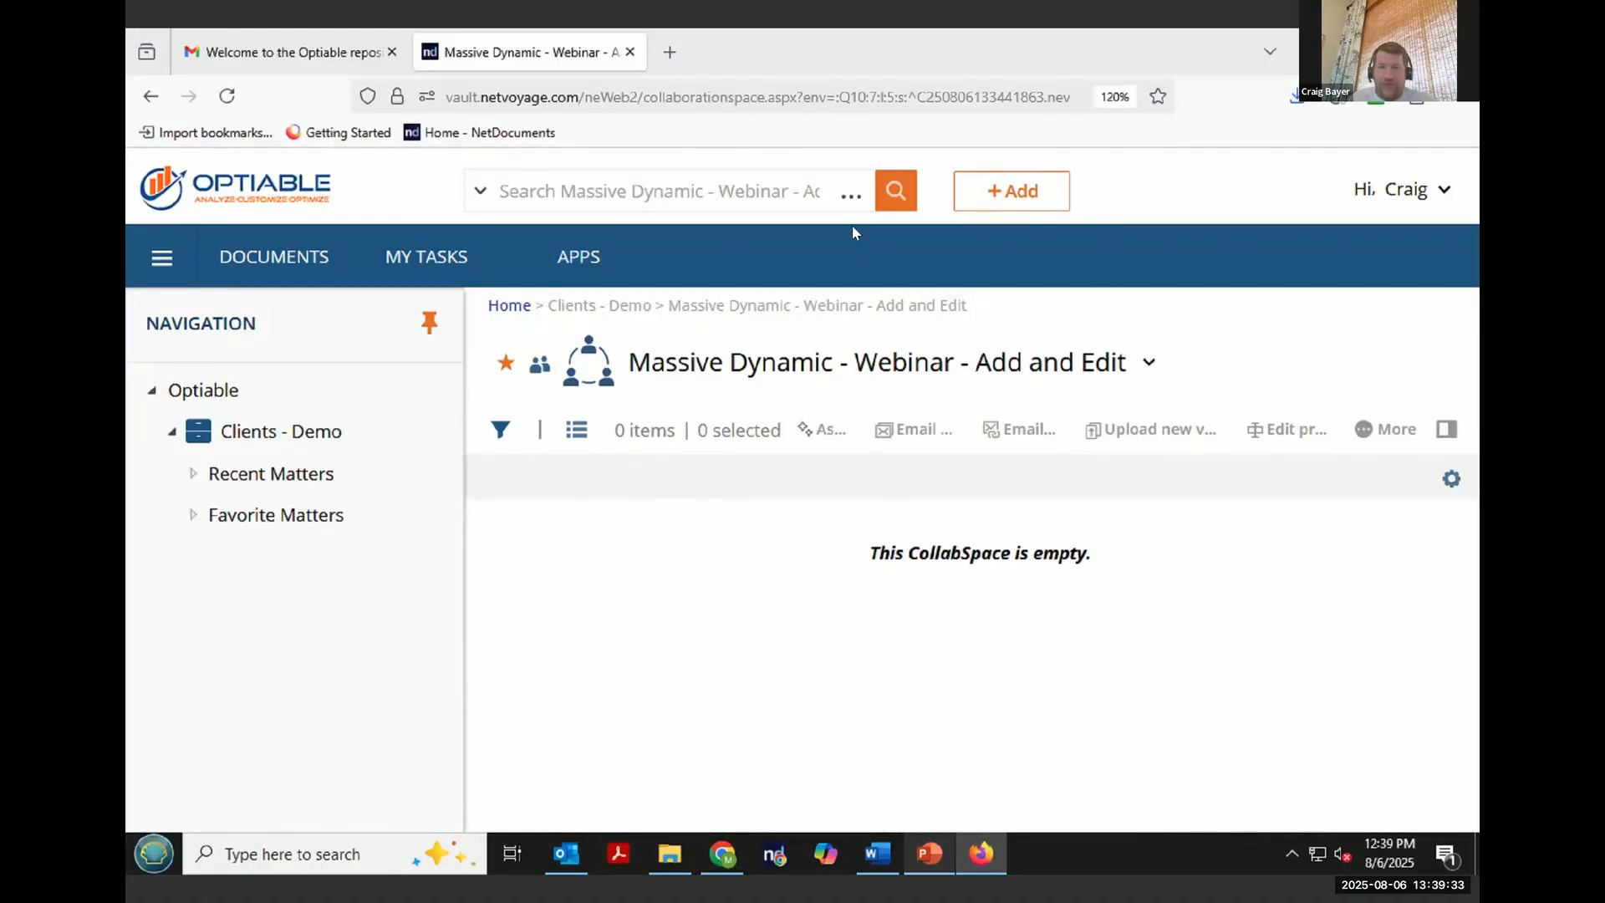
{"action": "left_click", "coordinate": [1036, 208]}
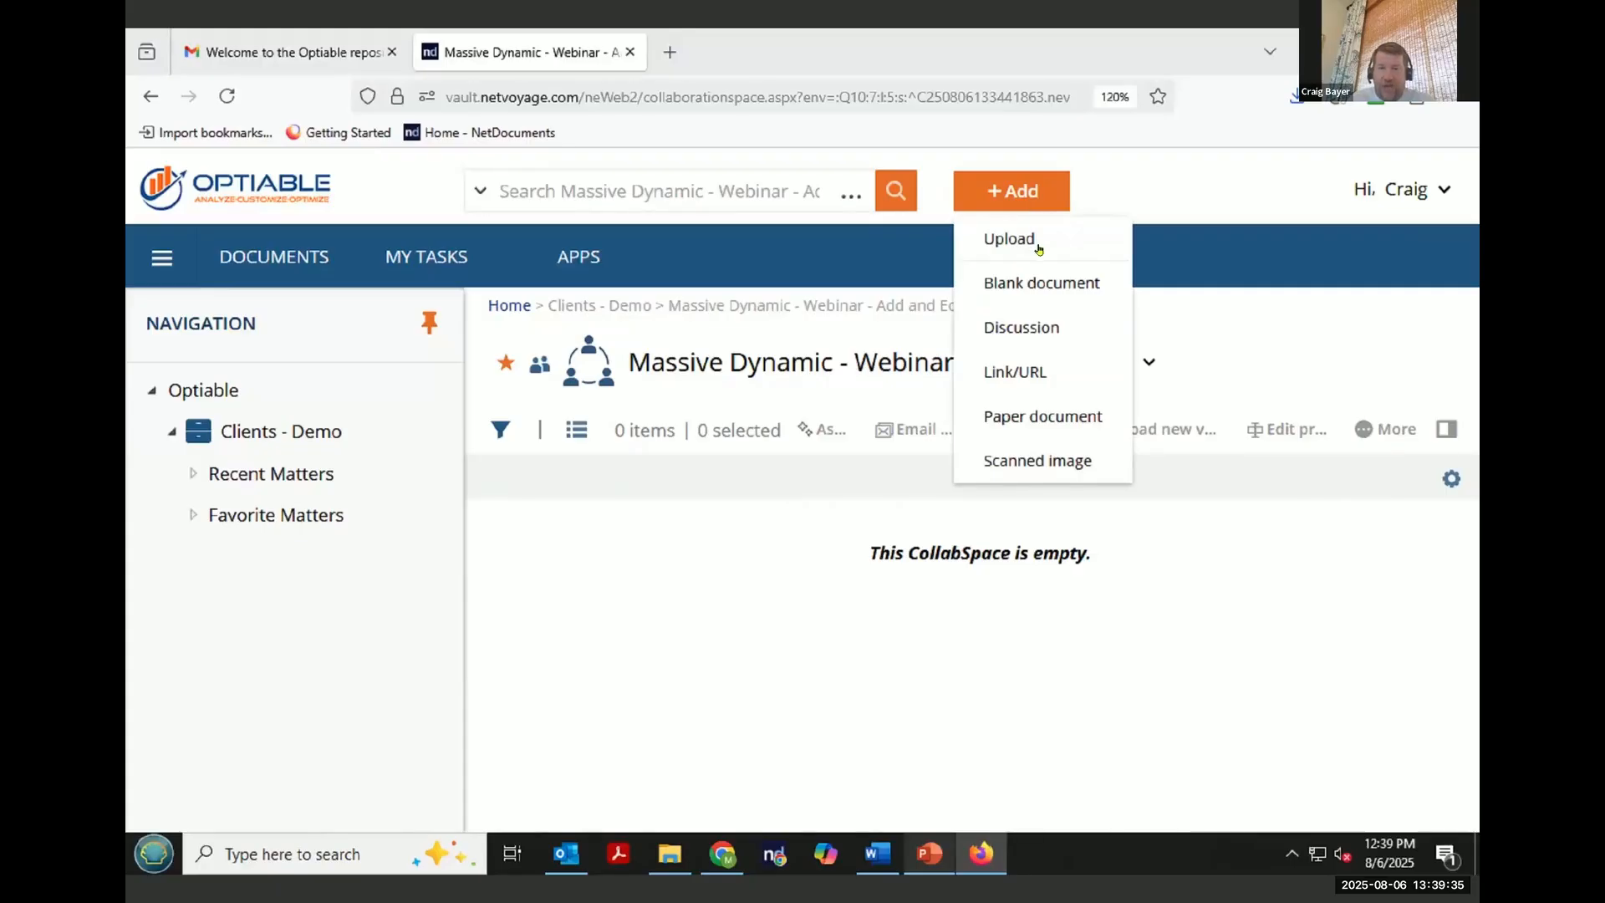
{"action": "left_click", "coordinate": [1010, 240]}
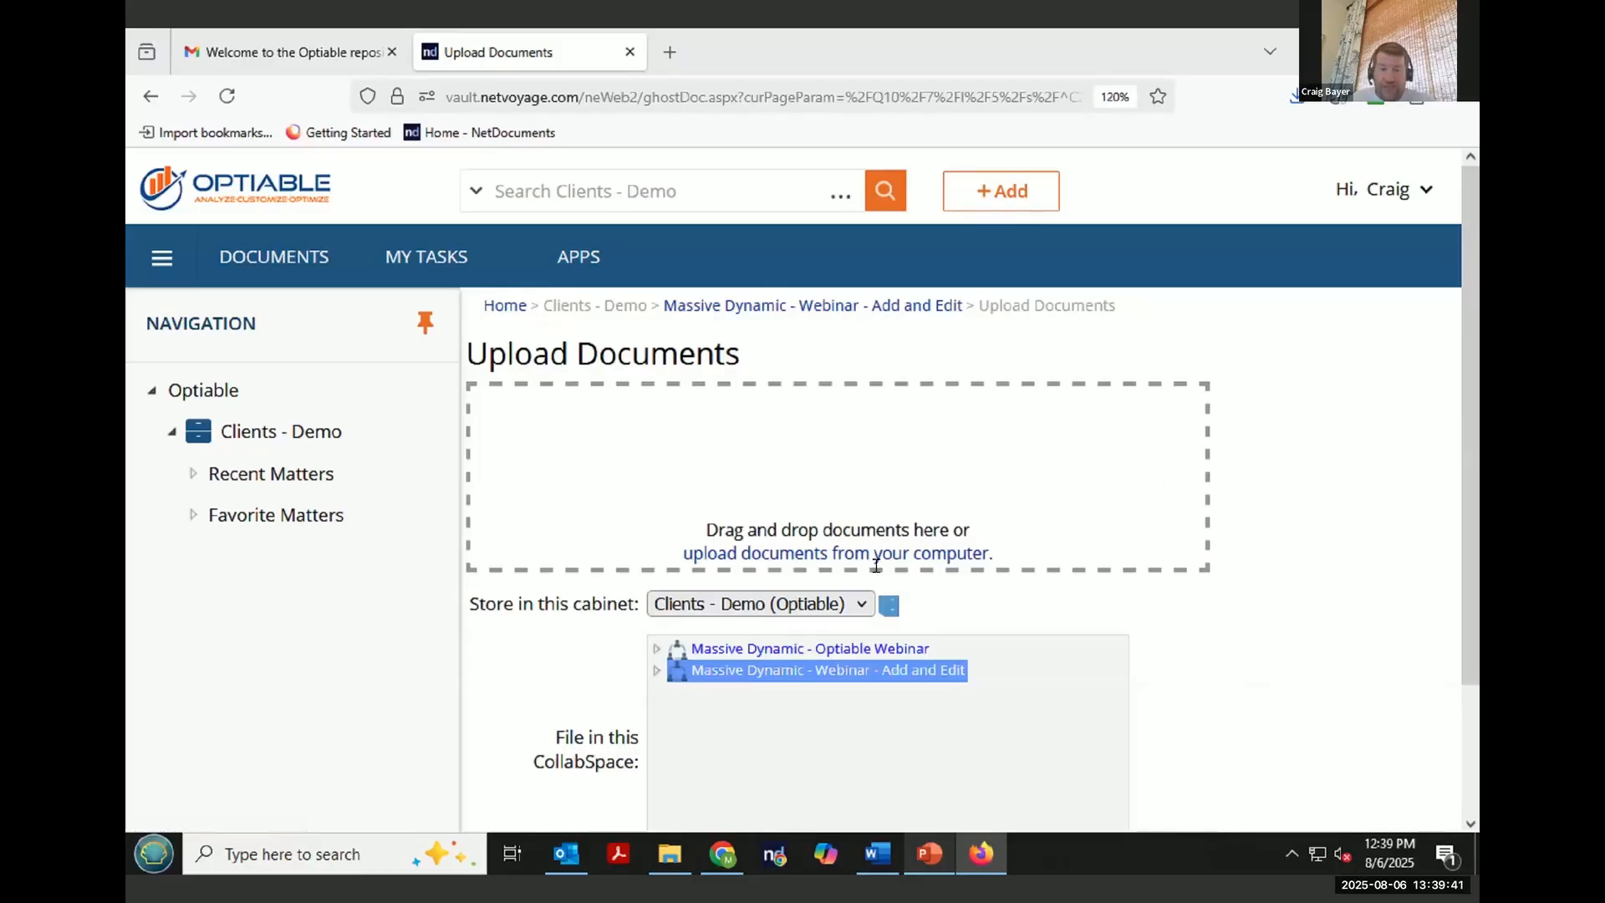
{"action": "left_click", "coordinate": [876, 554]}
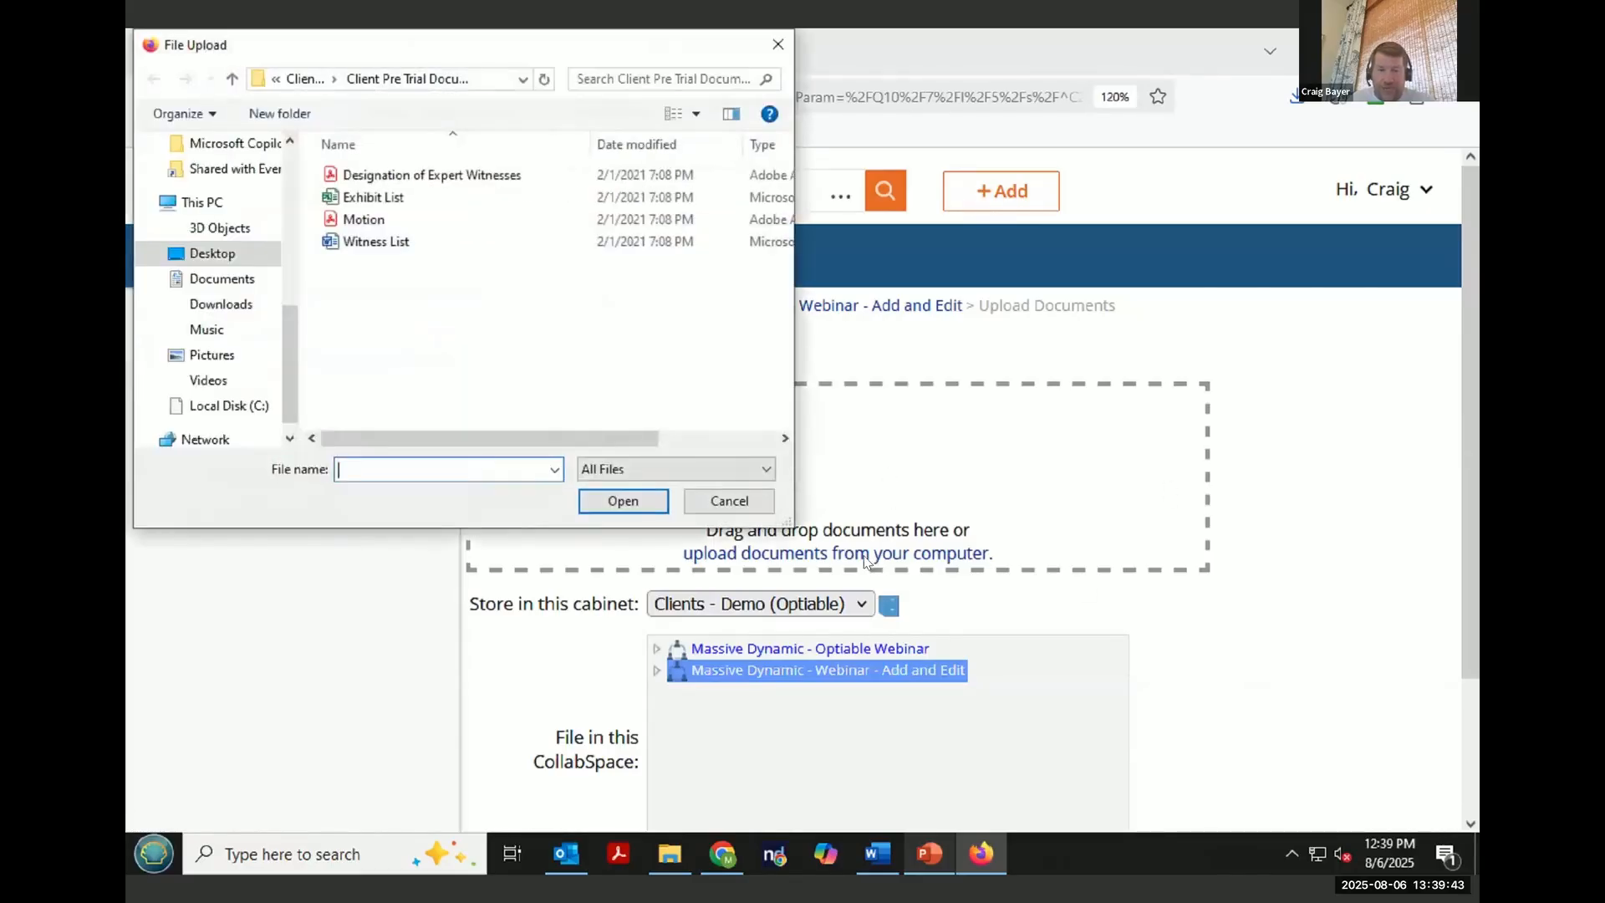
{"action": "left_click", "coordinate": [385, 174]}
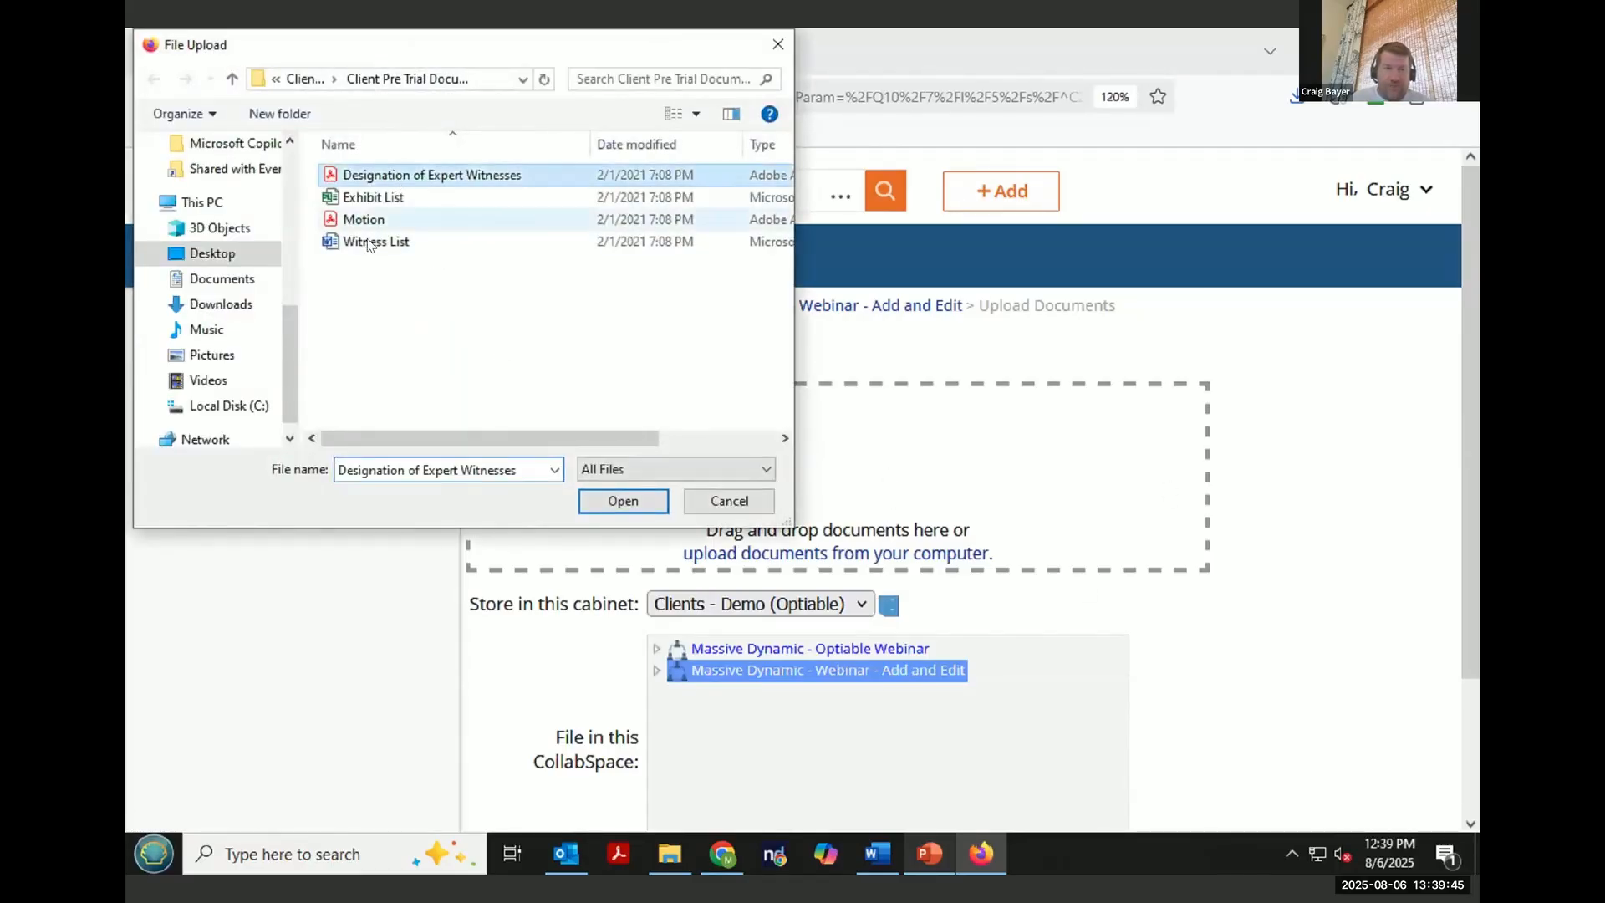
{"action": "left_click", "coordinate": [368, 243], "text": "shift"}
{"action": "left_click", "coordinate": [620, 508]}
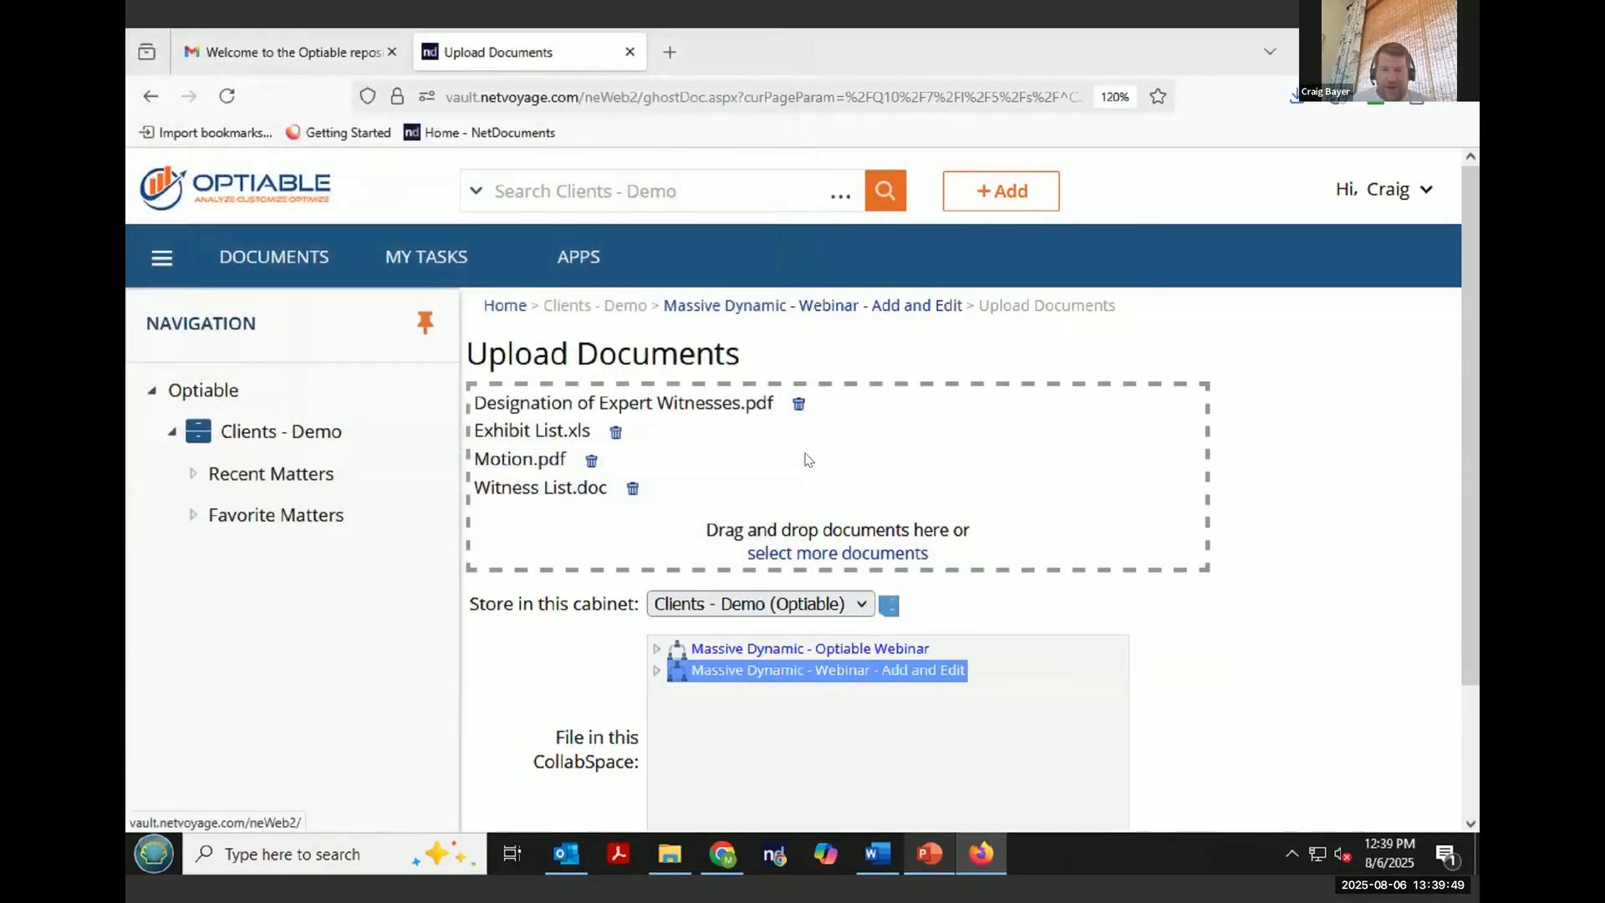
{"action": "scroll", "coordinate": [828, 468], "scroll_direction": "down", "scroll_amount": 2}
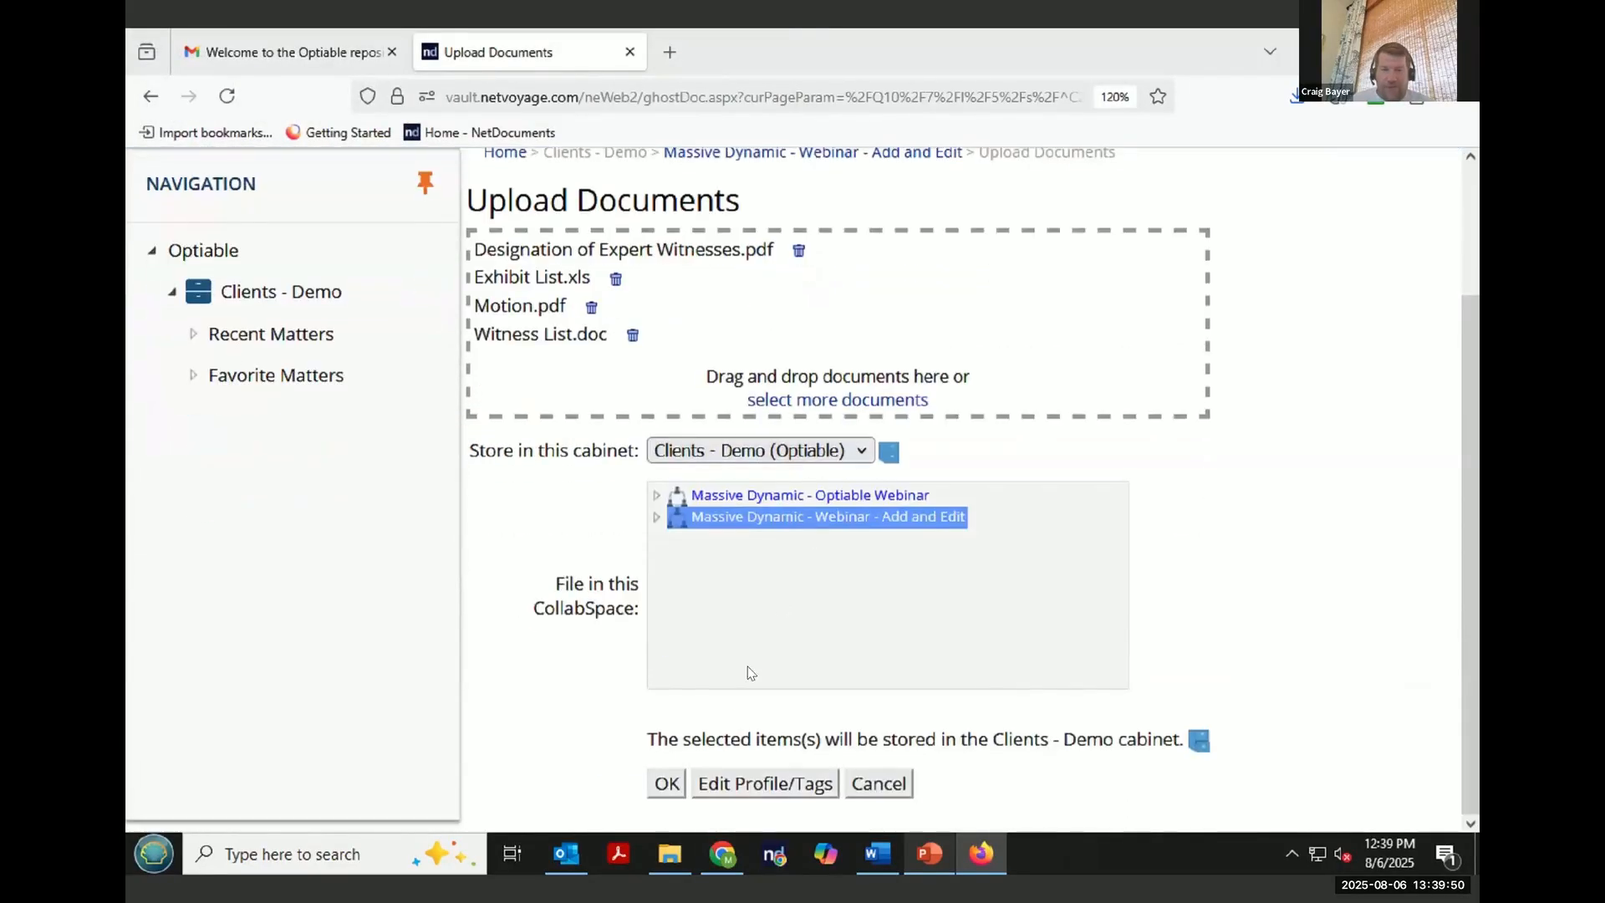
{"action": "left_click", "coordinate": [665, 784]}
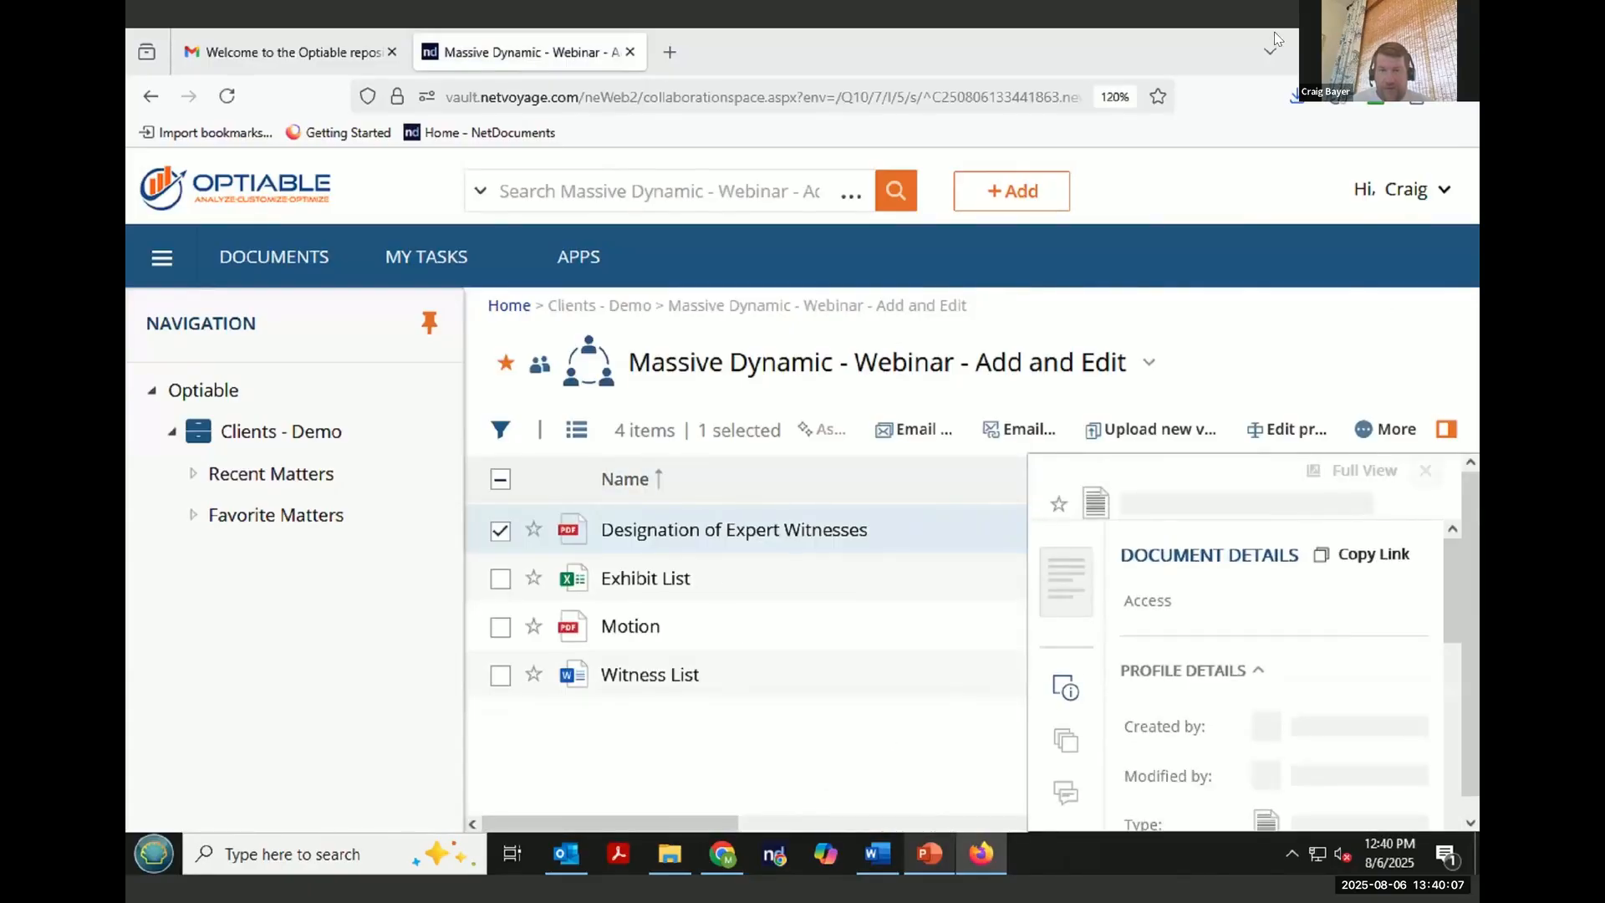
- Drag six files, from 2014 January Registration reports013014 to Budget, from the Demo Documents folder into the CollabSpace
{"action": "left_click_drag", "start_coordinate": [1245, 37], "coordinate": [1198, 181]}
{"action": "left_click", "coordinate": [1356, 53]}
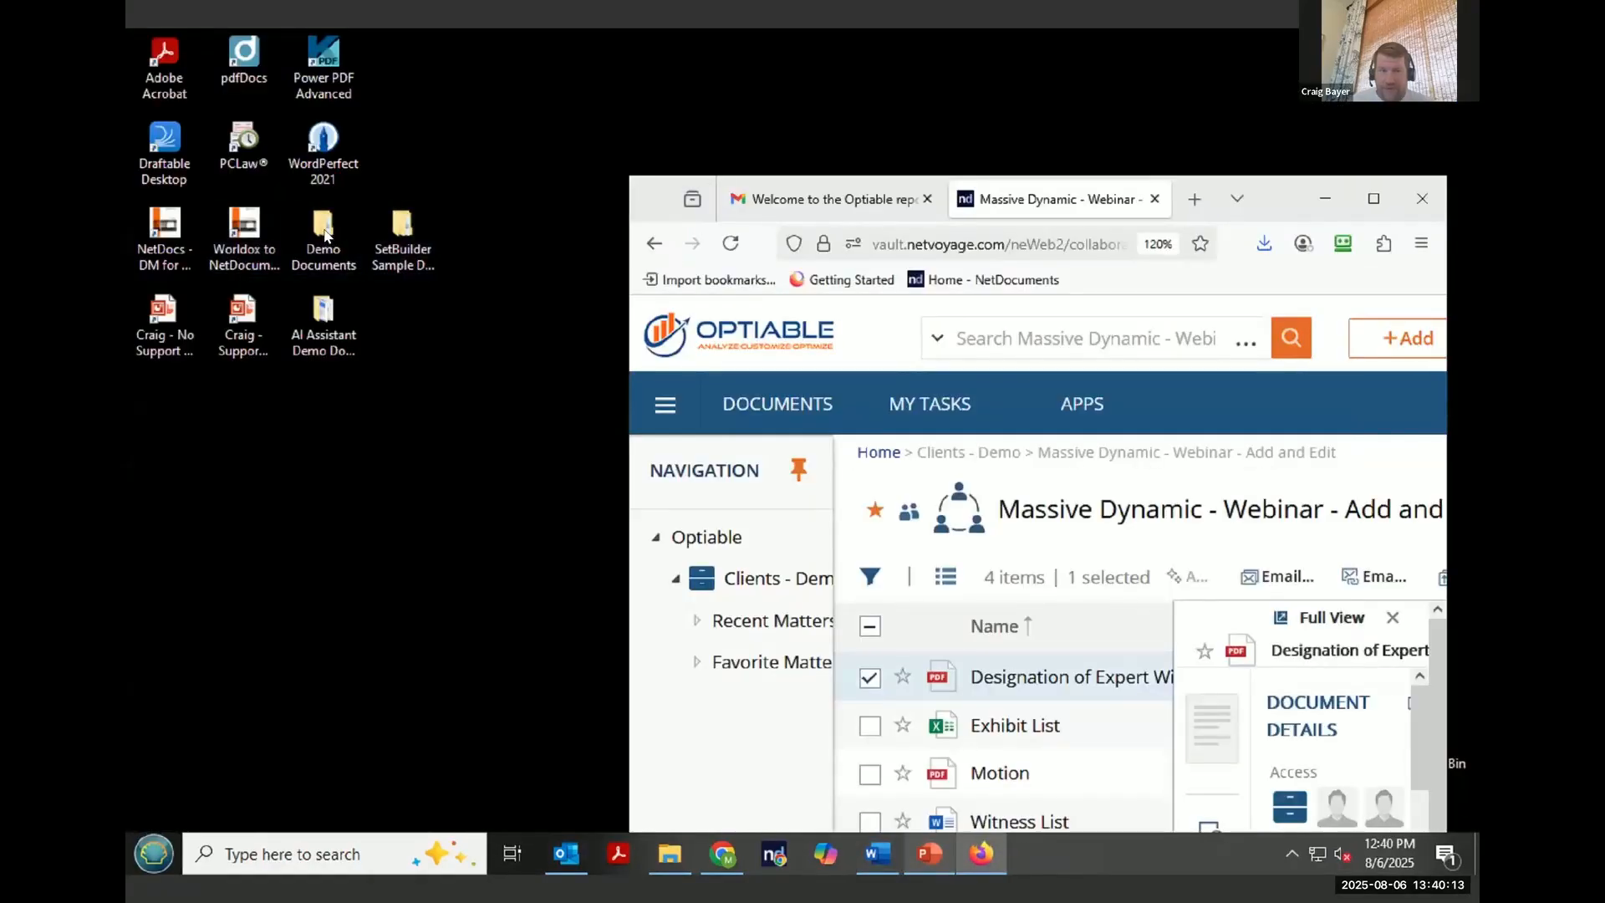
{"action": "double_click", "coordinate": [325, 235]}
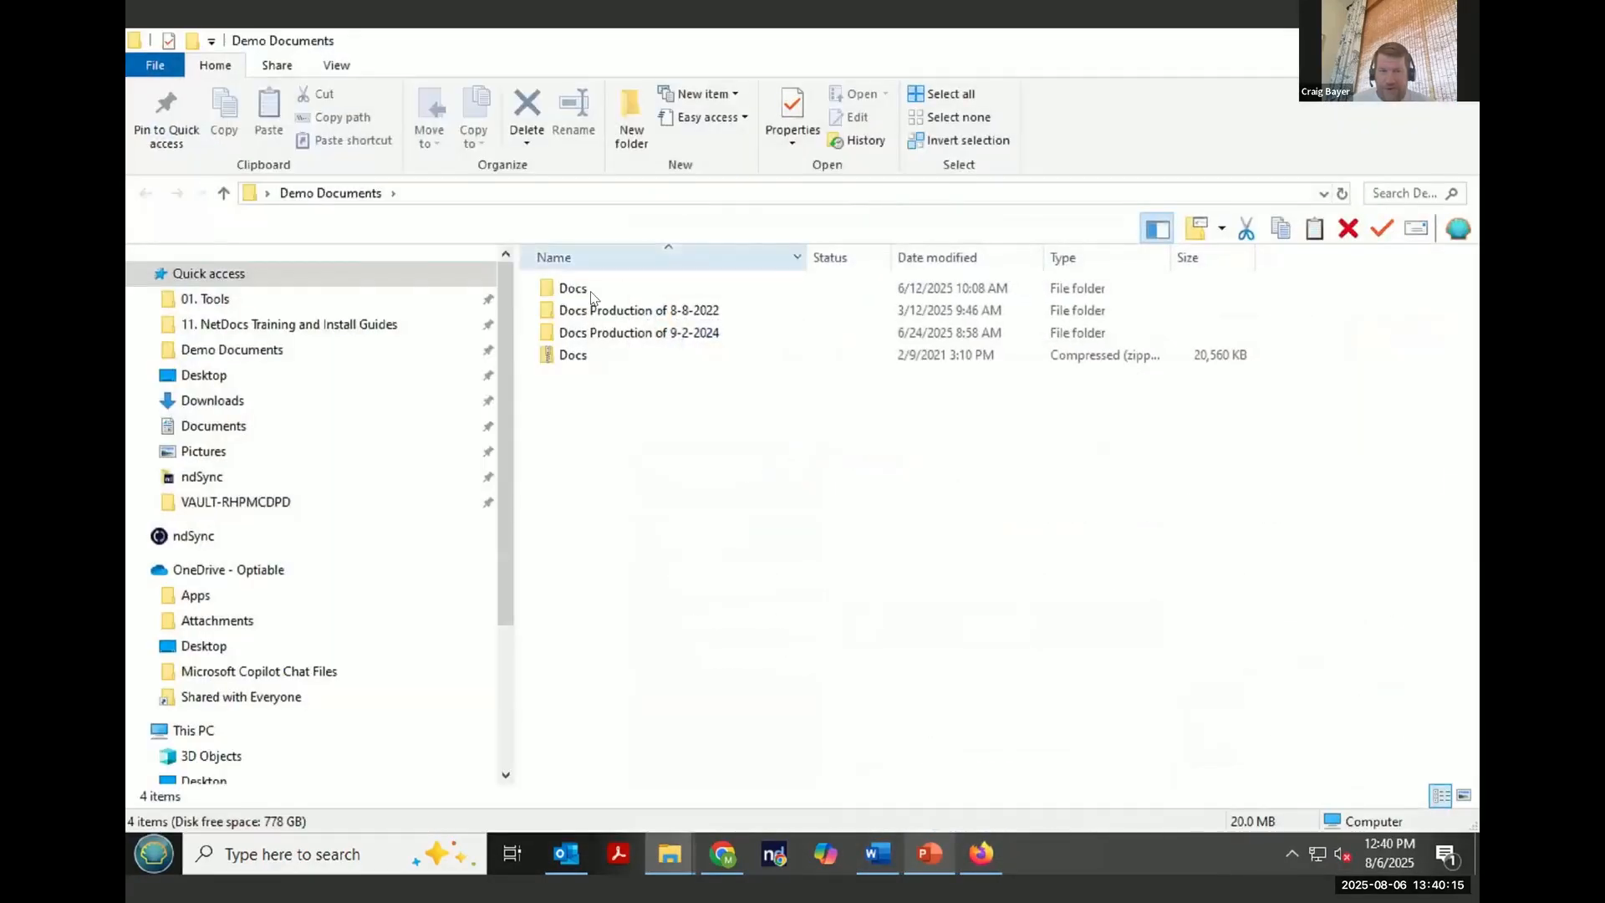
{"action": "double_click", "coordinate": [590, 294]}
{"action": "double_click", "coordinate": [599, 293]}
{"action": "left_click_drag", "start_coordinate": [1159, 44], "coordinate": [602, 225]}
{"action": "left_click", "coordinate": [445, 491]}
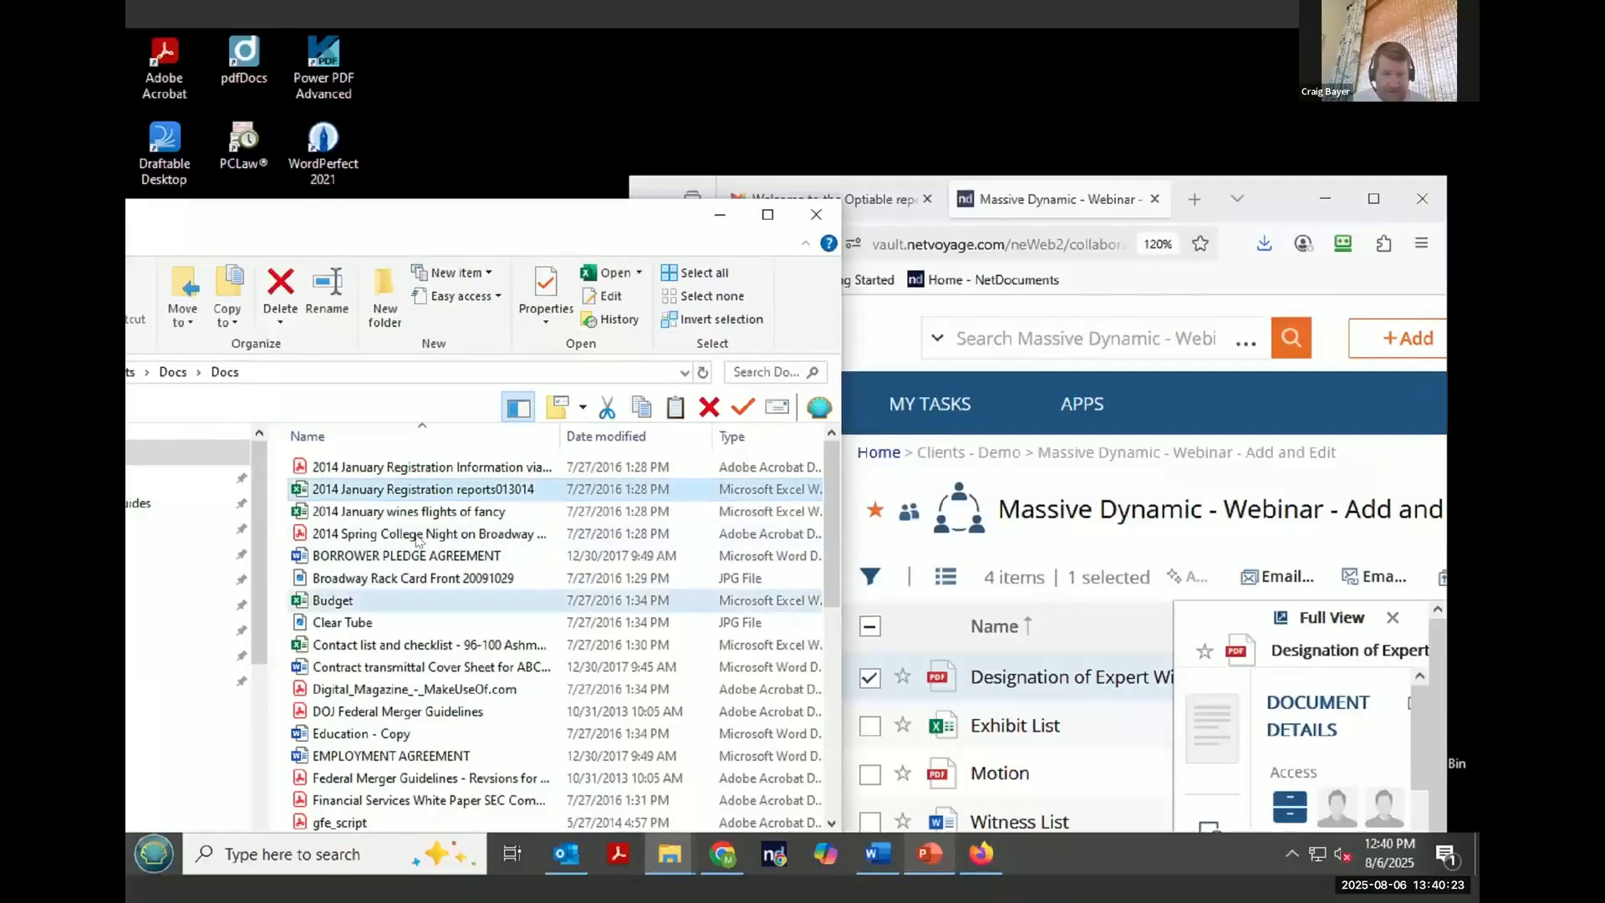
{"action": "left_click", "coordinate": [376, 600], "text": "shift"}
{"action": "left_click_drag", "start_coordinate": [376, 601], "coordinate": [1105, 537]}
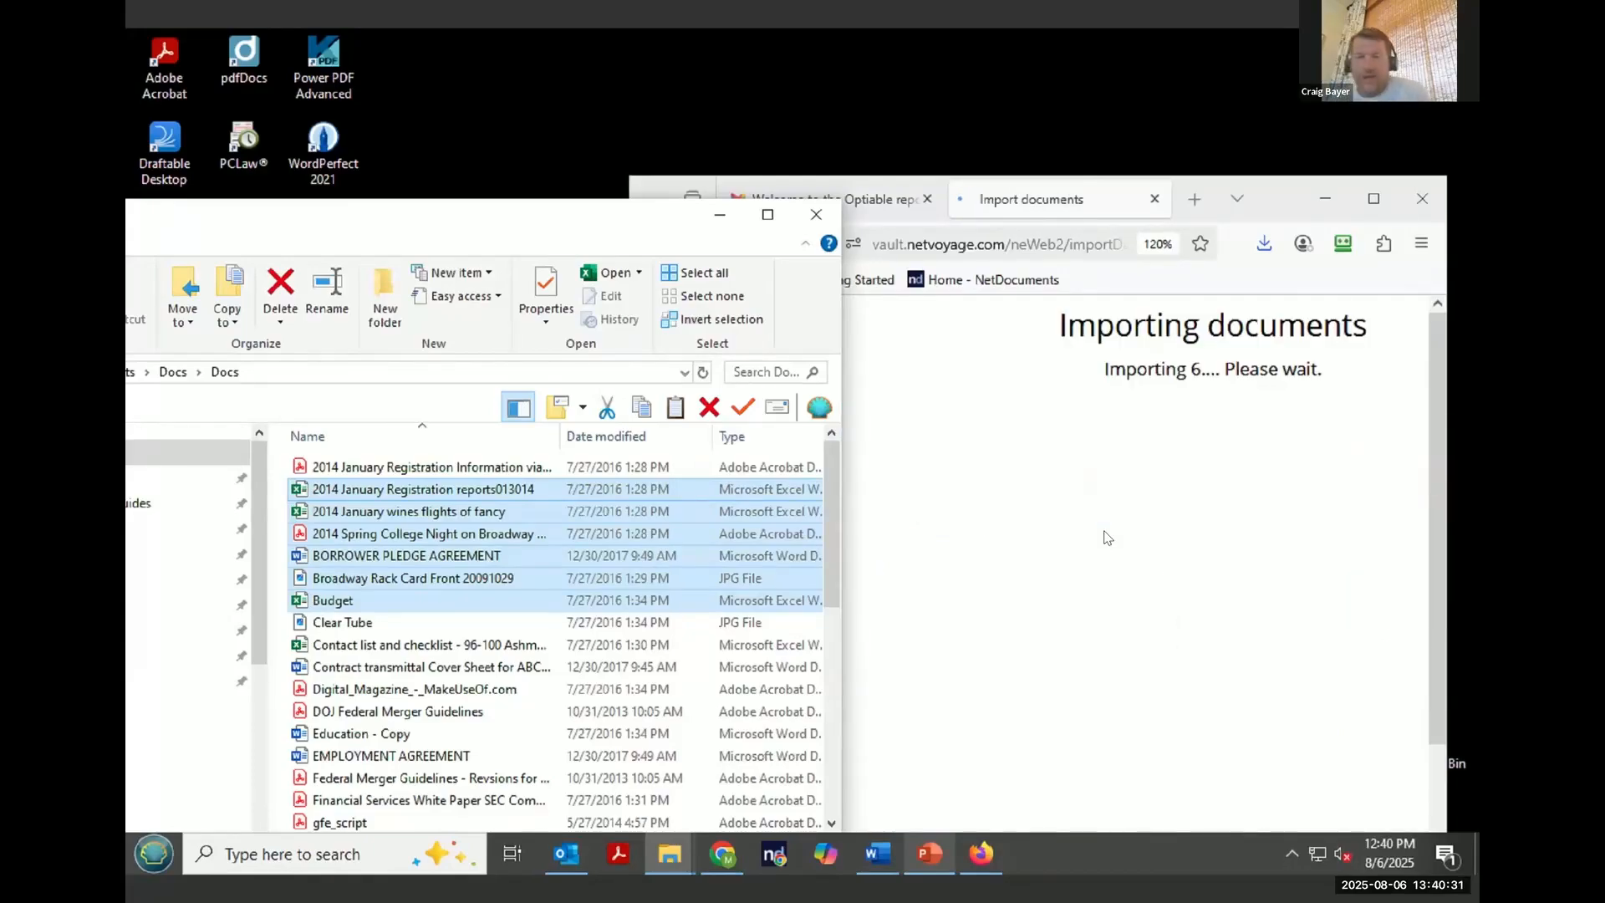
- Switch to Chrome and copy the URL of the How To Use NetDocuments CollabSpaces As An External User blog post
{"action": "left_click", "coordinate": [720, 861]}
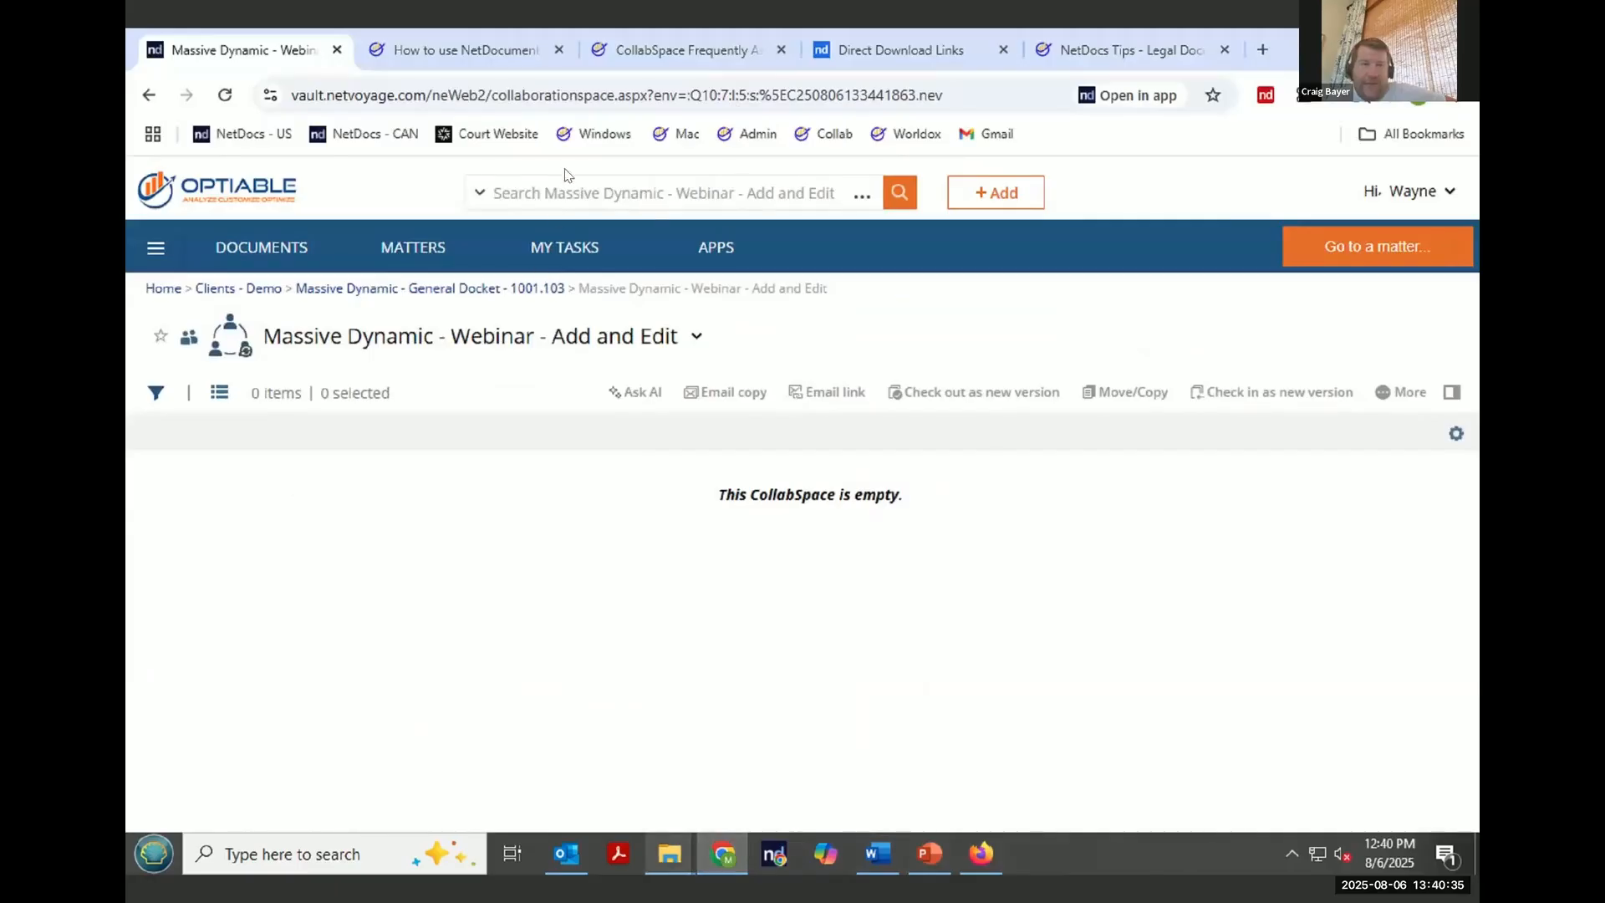
{"action": "left_click", "coordinate": [473, 52]}
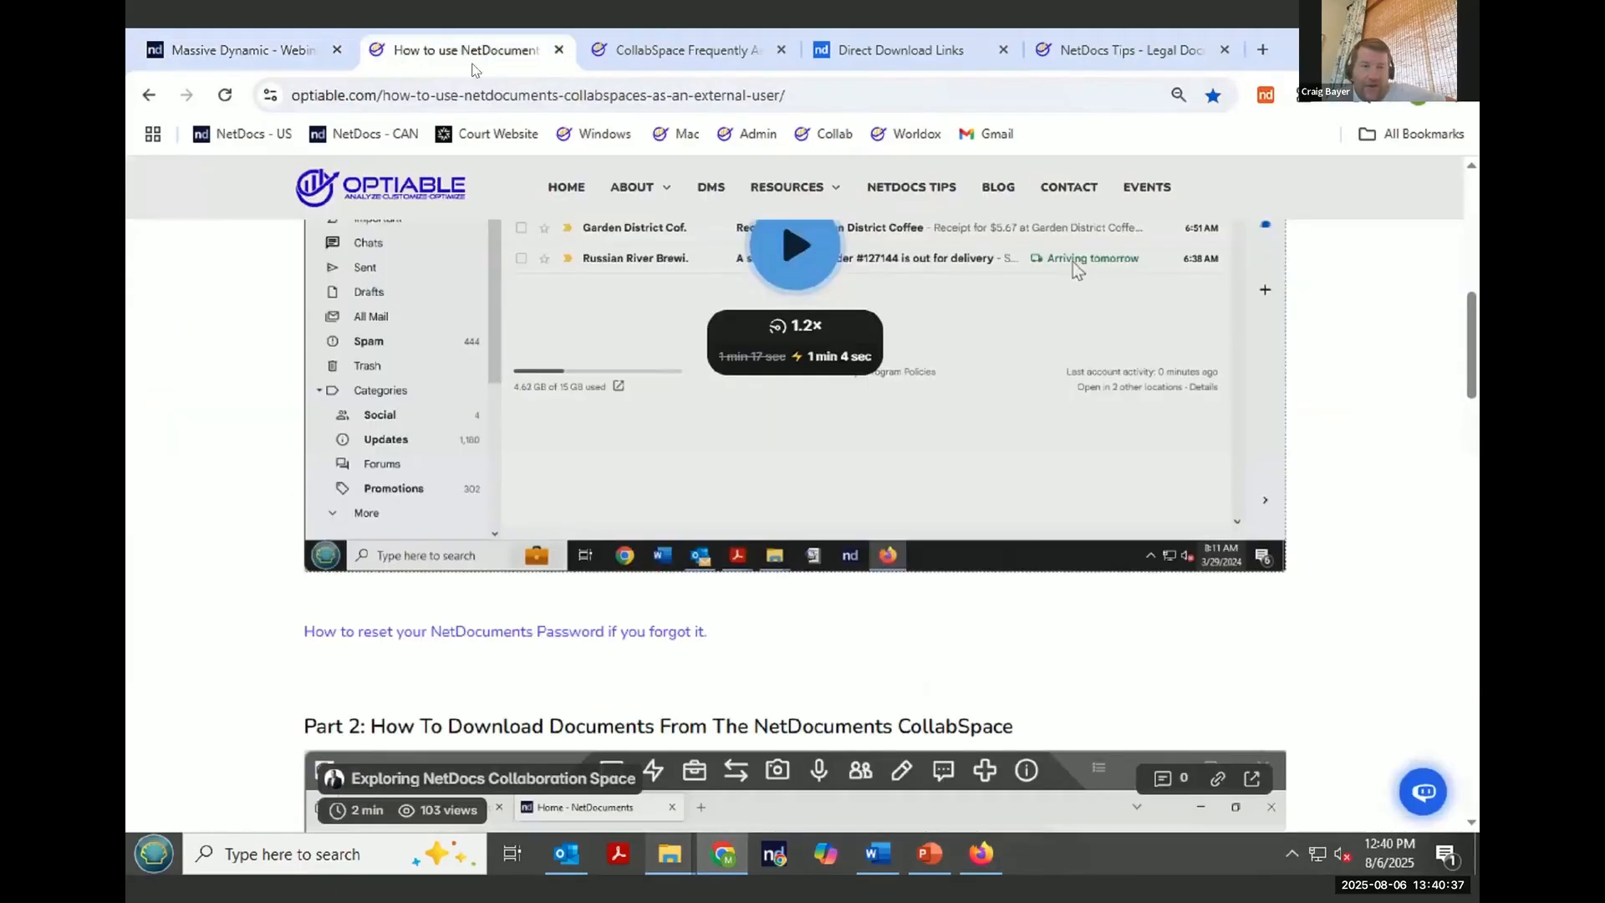
{"action": "scroll", "coordinate": [432, 570], "scroll_direction": "up", "scroll_amount": 3}
{"action": "scroll", "coordinate": [435, 570], "scroll_direction": "up", "scroll_amount": 5}
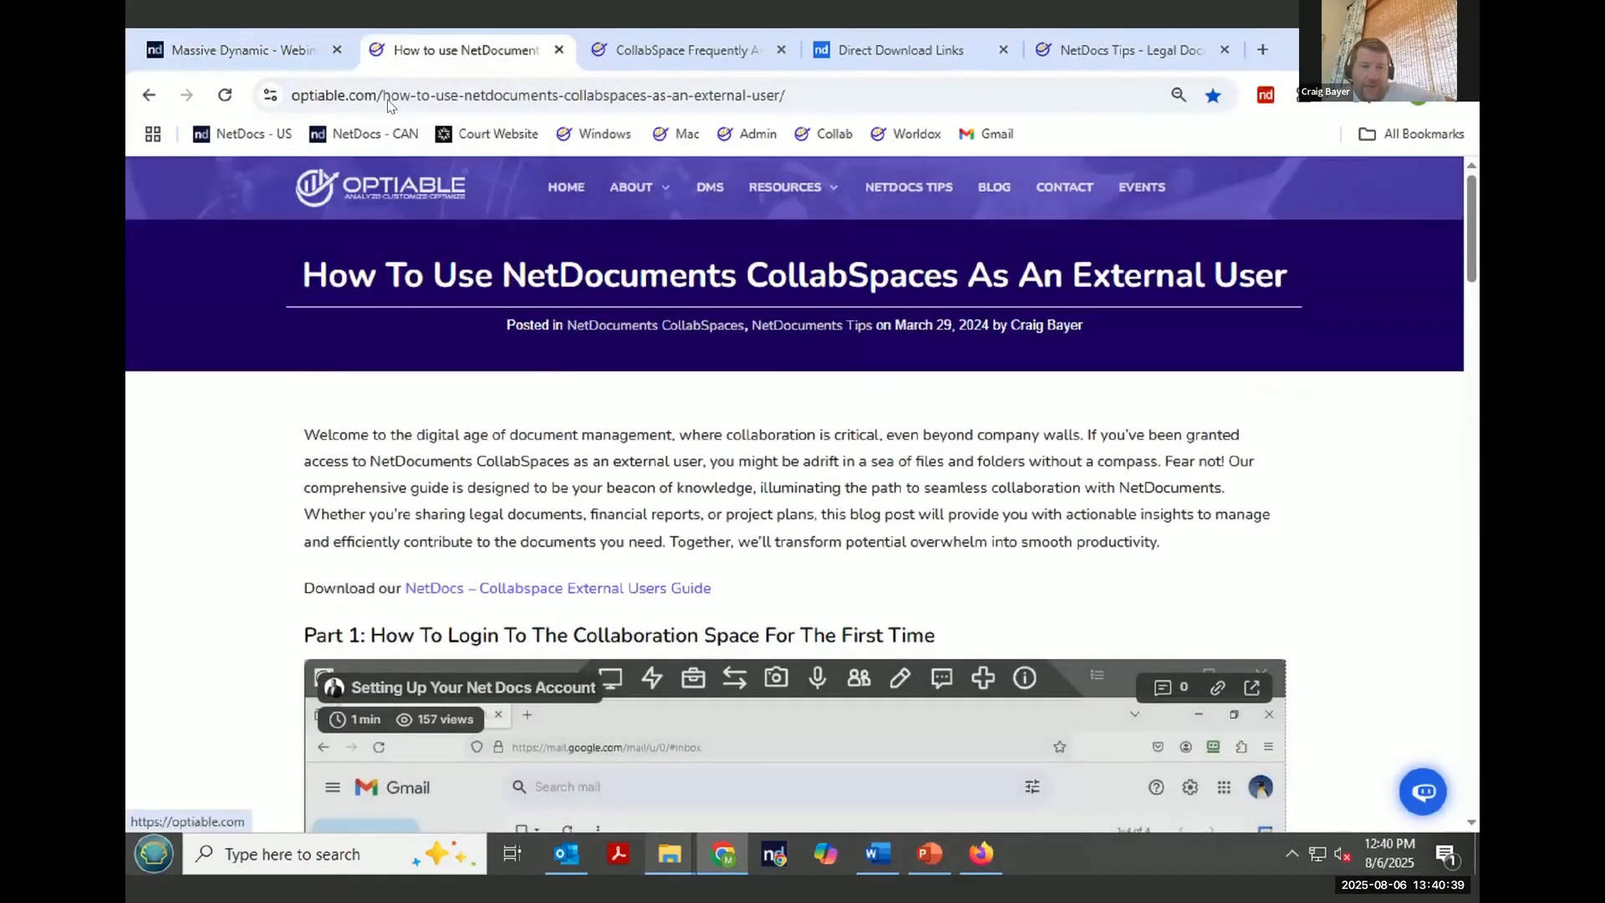
{"action": "right_click", "coordinate": [388, 99]}
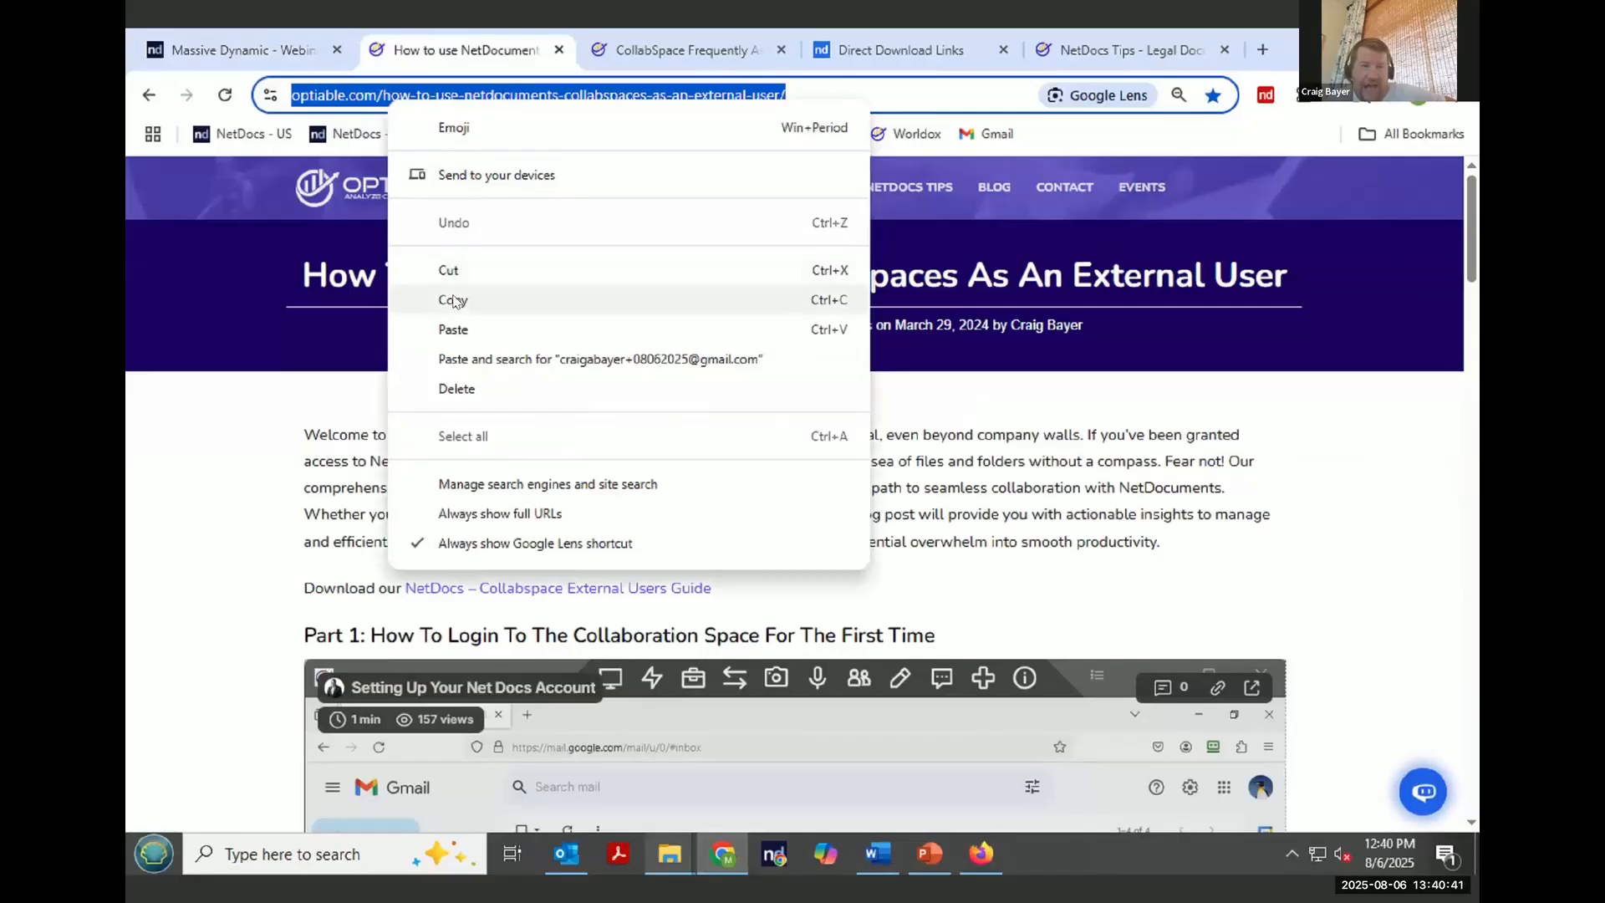
{"action": "left_click", "coordinate": [458, 300]}
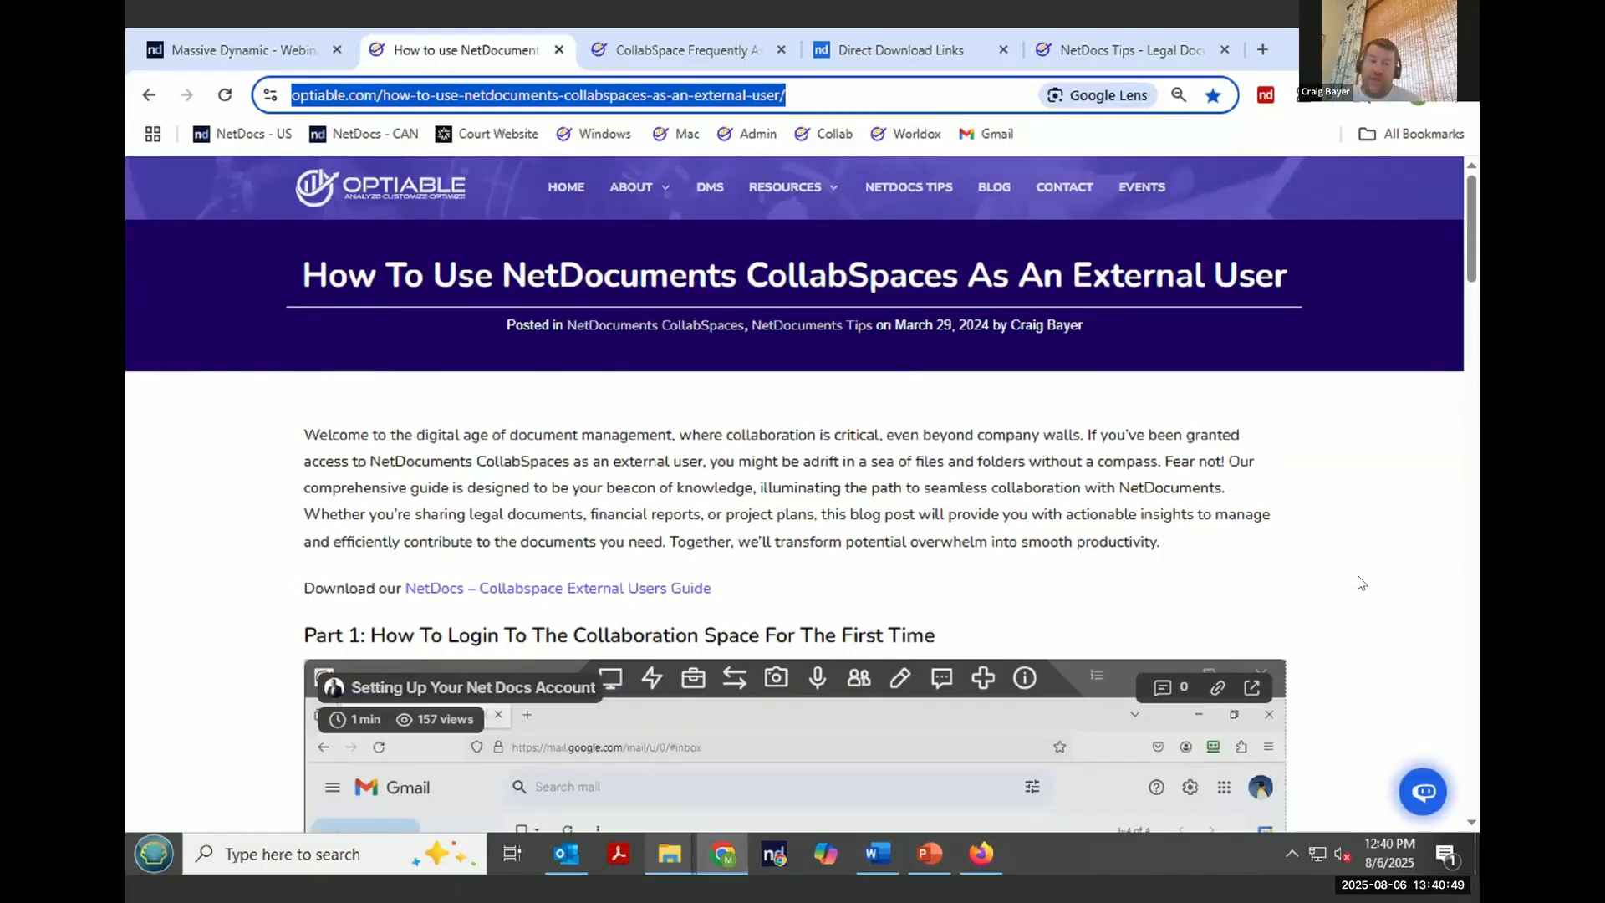
- Scroll through the blog post's login, password reset, download and upload sections
{"action": "scroll", "coordinate": [941, 707], "scroll_direction": "down", "scroll_amount": 3}
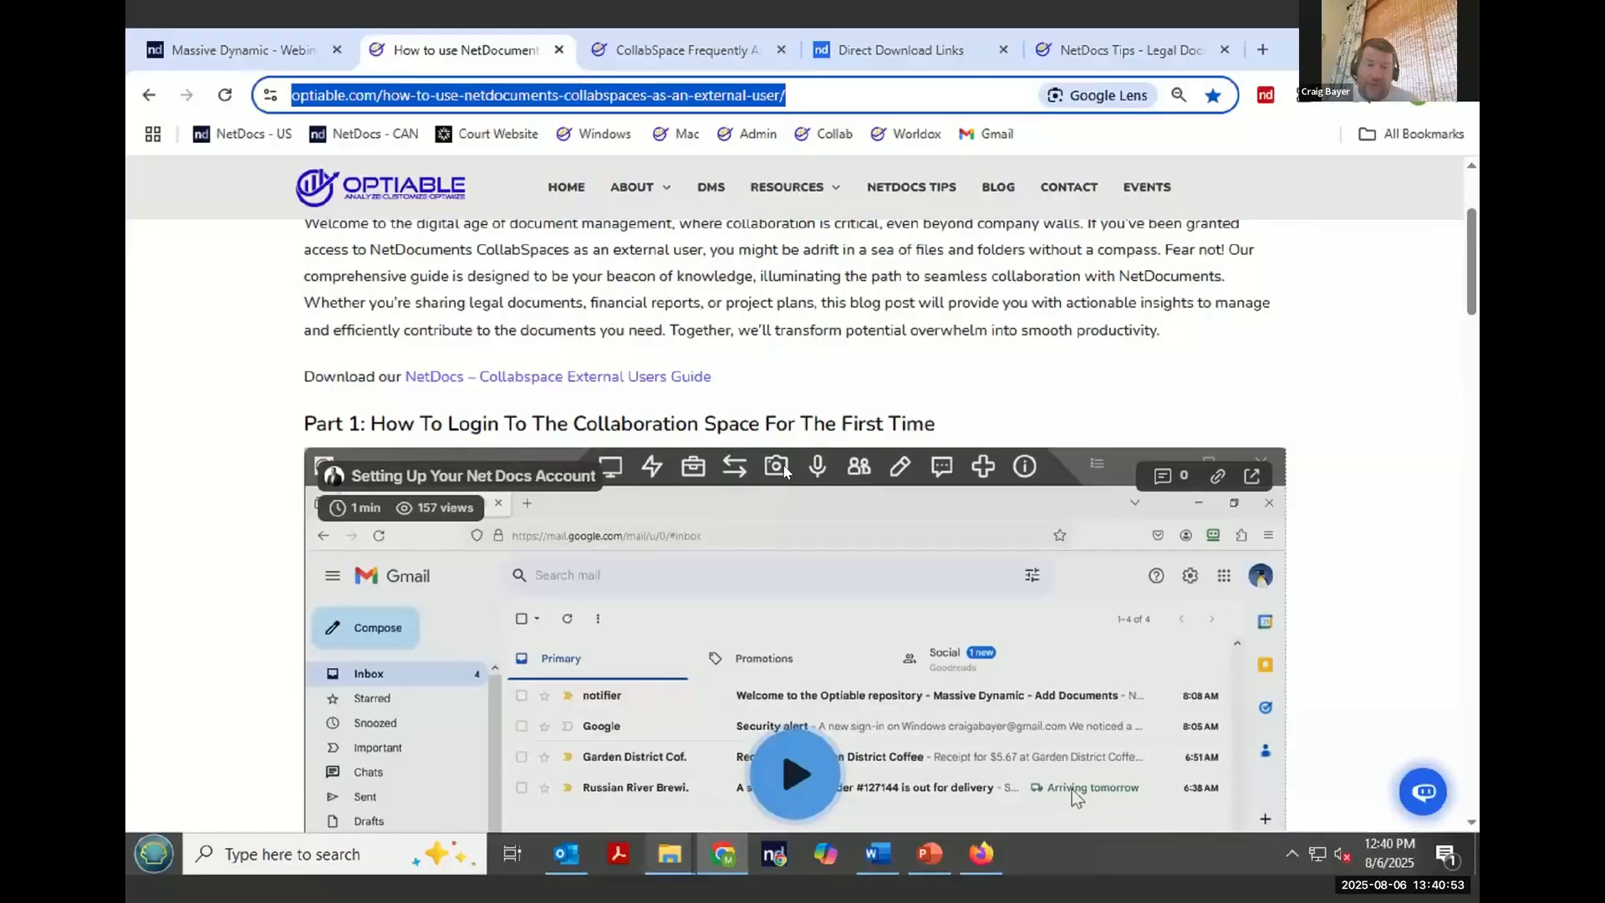
{"action": "scroll", "coordinate": [785, 470], "scroll_direction": "down", "scroll_amount": 5}
{"action": "scroll", "coordinate": [785, 470], "scroll_direction": "down", "scroll_amount": 5}
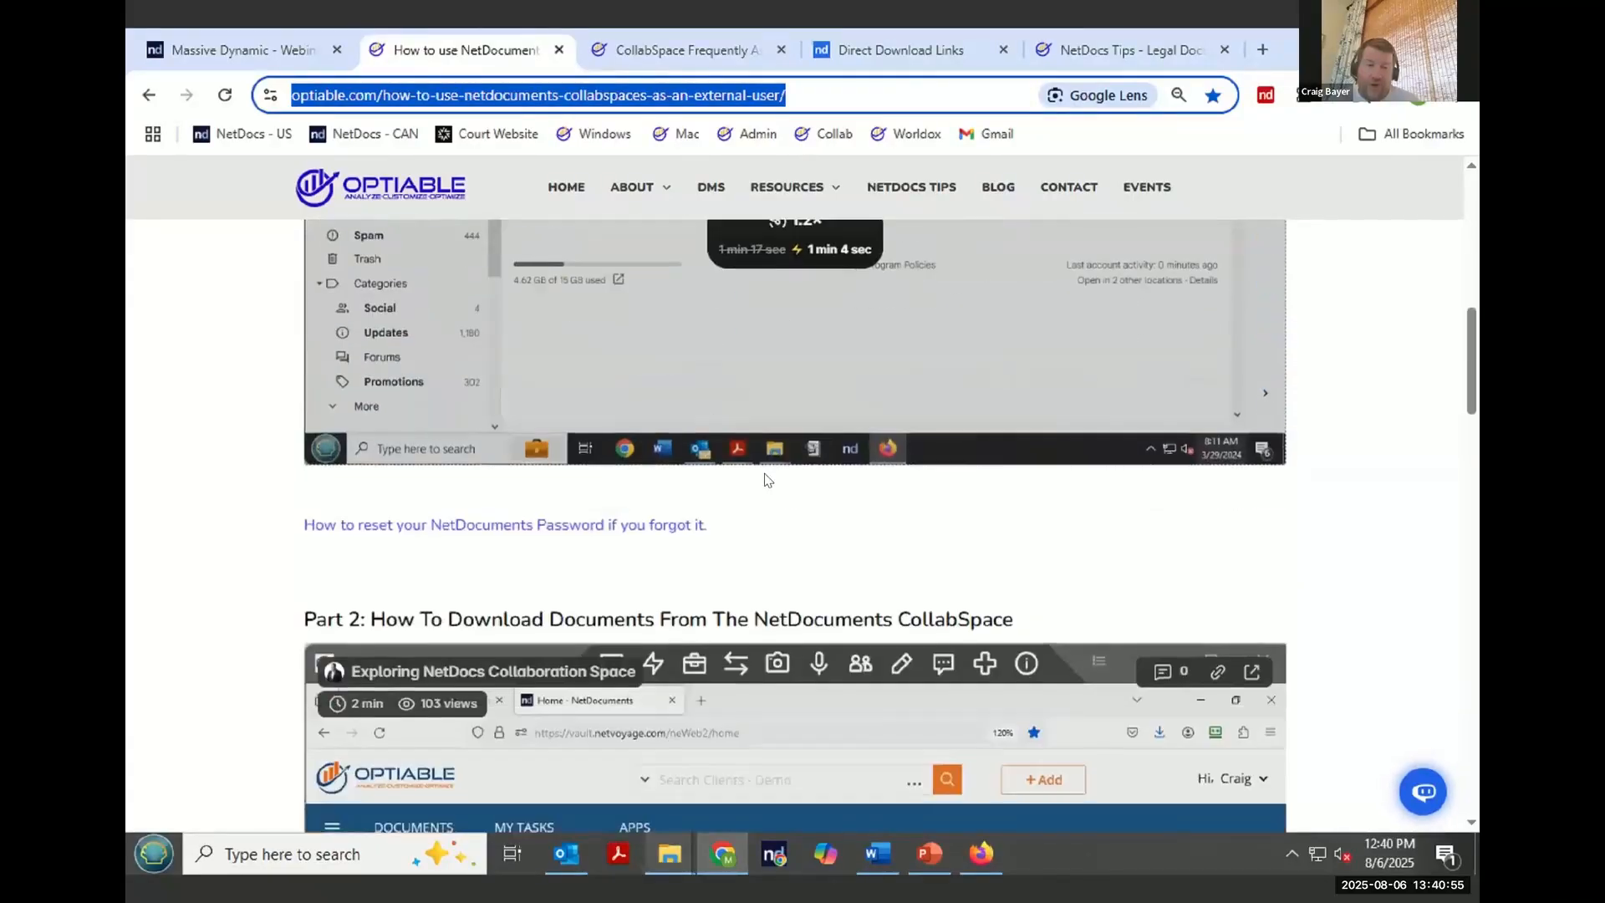
{"action": "left_click_drag", "start_coordinate": [707, 419], "coordinate": [301, 415]}
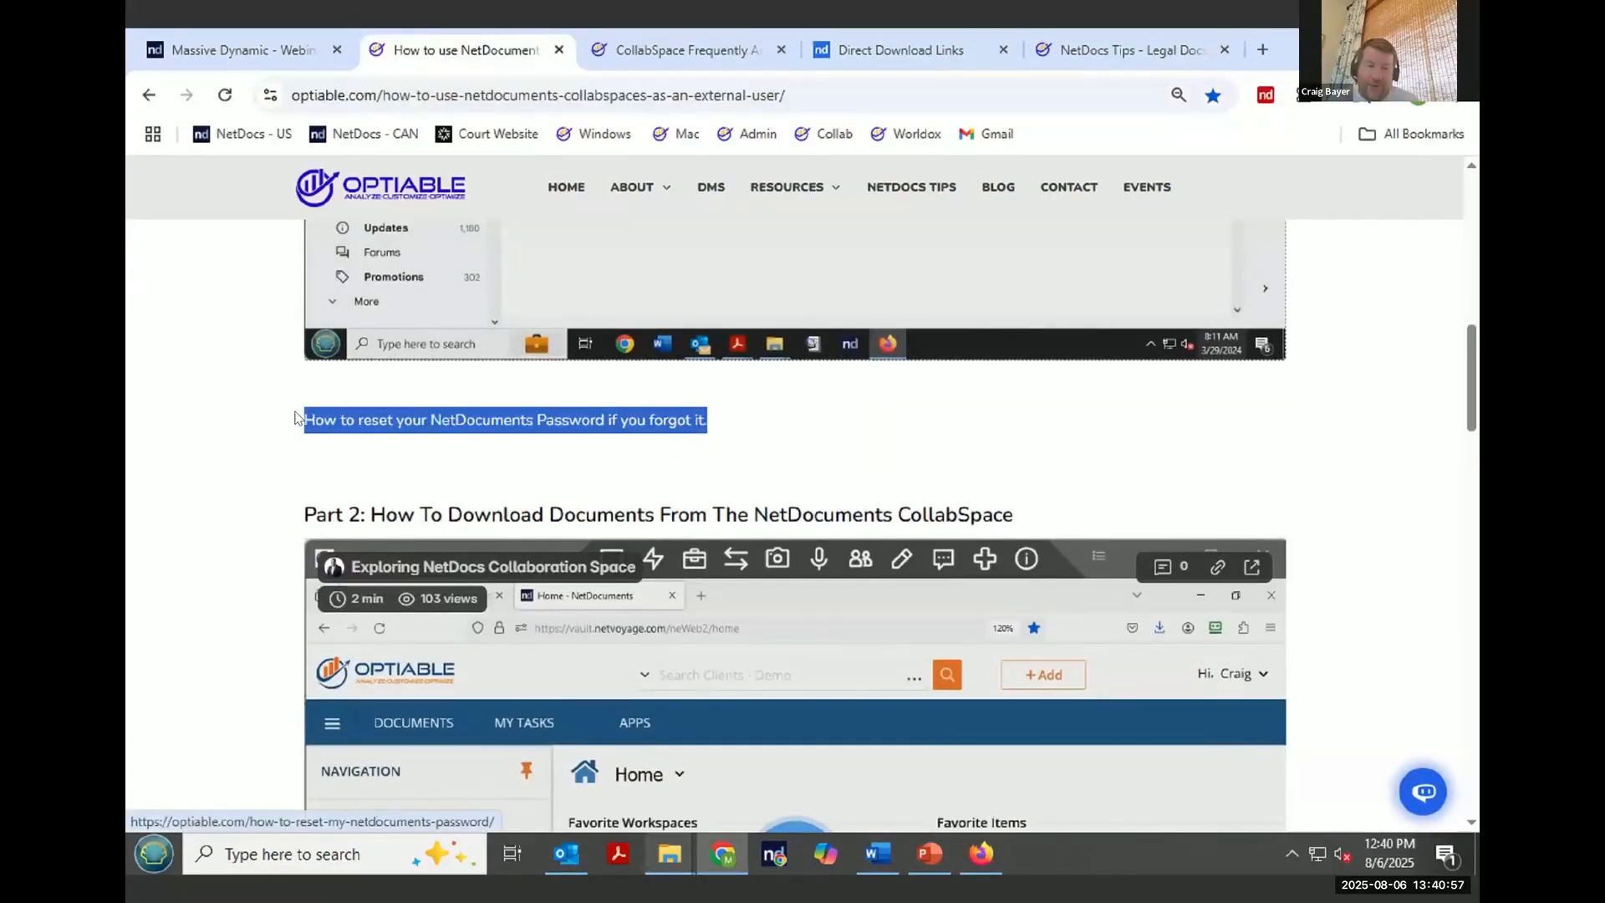
{"action": "scroll", "coordinate": [807, 436], "scroll_direction": "down", "scroll_amount": 1}
{"action": "scroll", "coordinate": [811, 428], "scroll_direction": "down", "scroll_amount": 3}
{"action": "scroll", "coordinate": [811, 429], "scroll_direction": "up", "scroll_amount": 1}
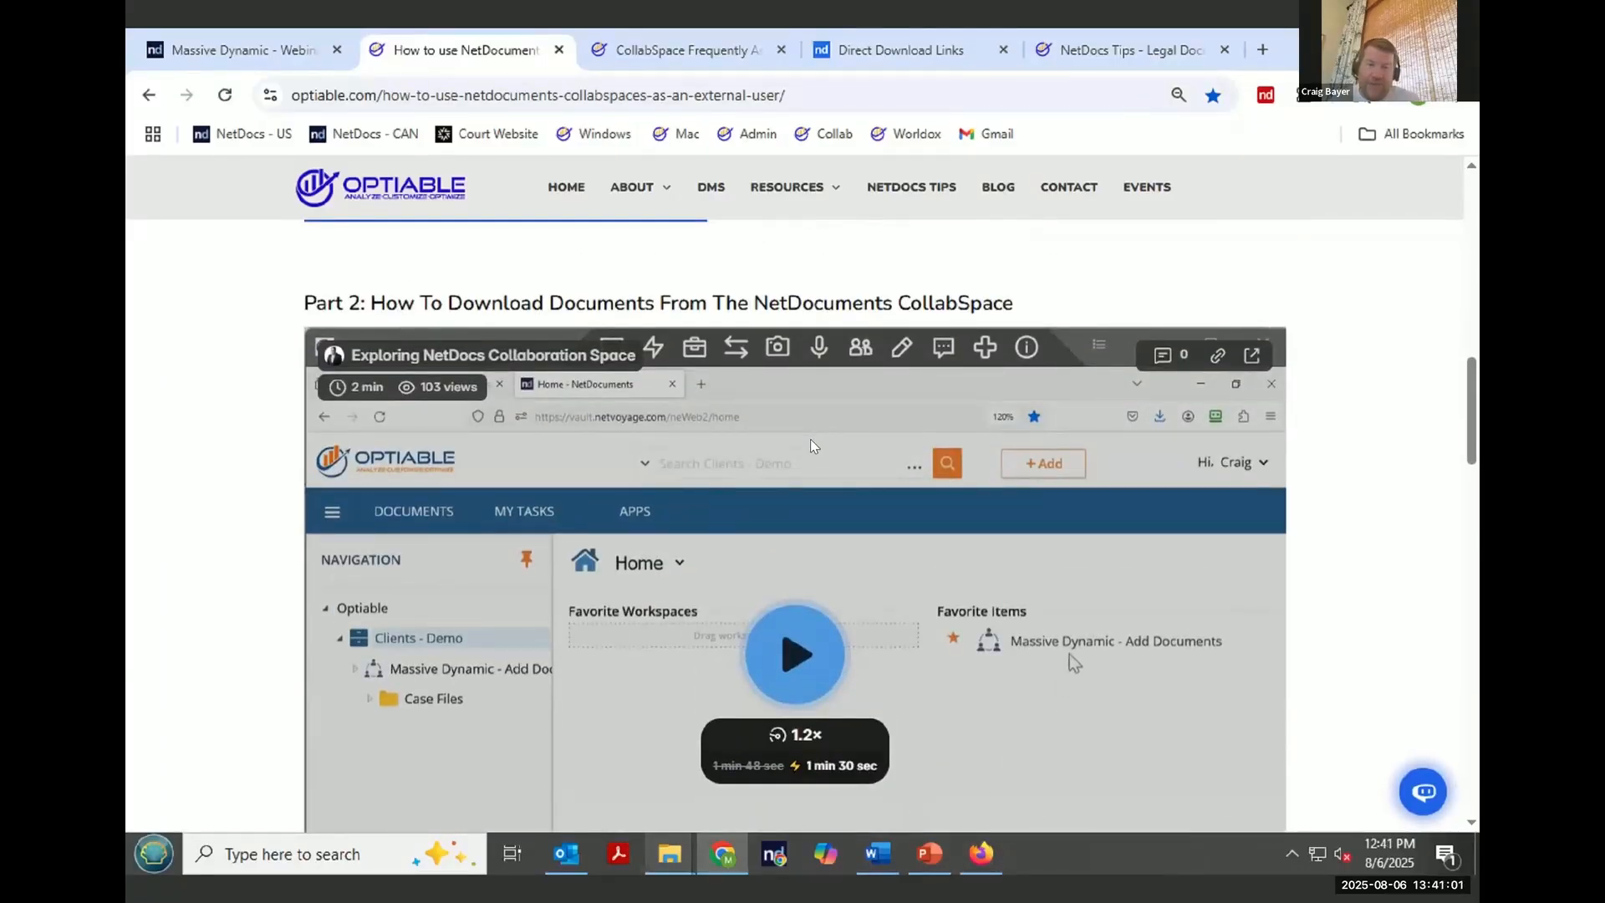
{"action": "scroll", "coordinate": [810, 445], "scroll_direction": "down", "scroll_amount": 5}
{"action": "scroll", "coordinate": [810, 450], "scroll_direction": "down", "scroll_amount": 3}
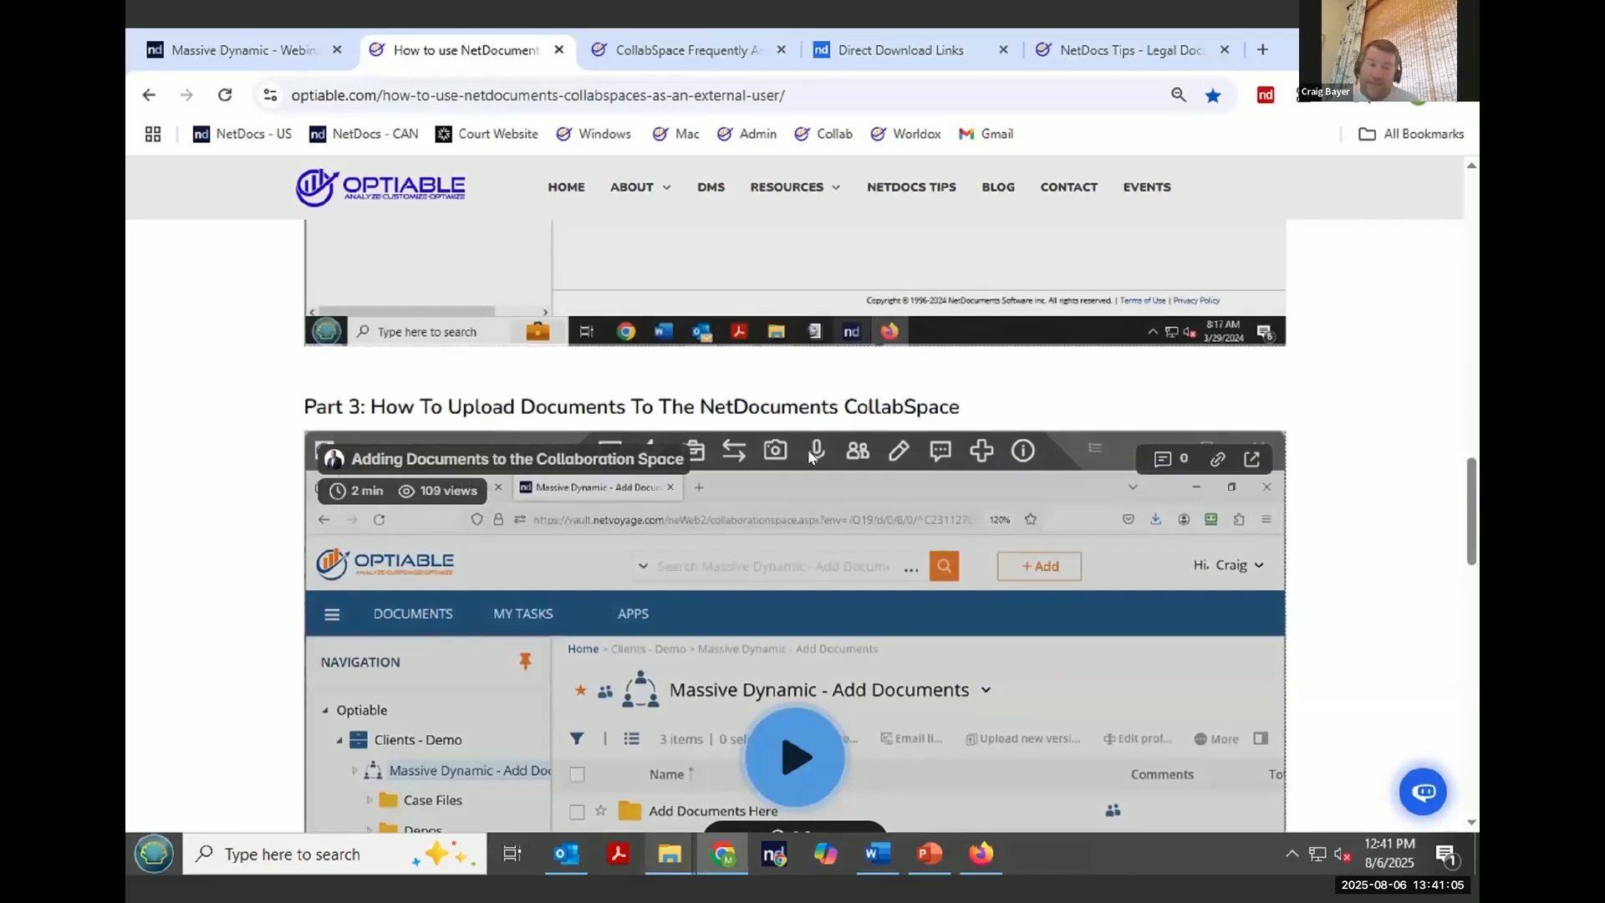
{"action": "scroll", "coordinate": [809, 452], "scroll_direction": "down", "scroll_amount": 1}
{"action": "scroll", "coordinate": [805, 457], "scroll_direction": "up", "scroll_amount": 8}
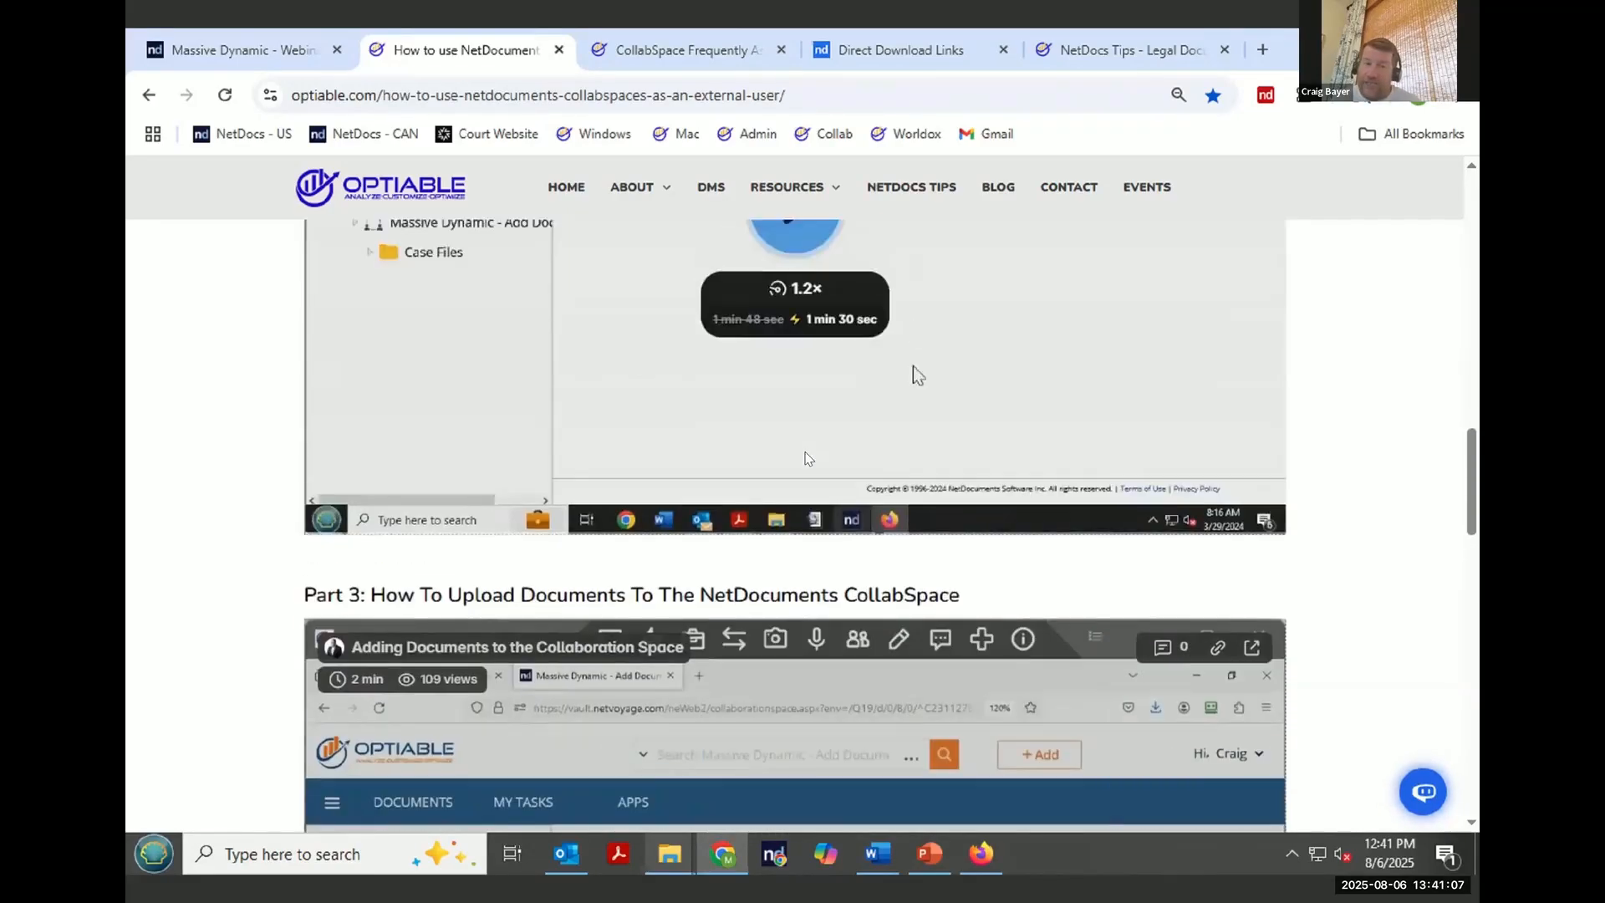
{"action": "scroll", "coordinate": [805, 461], "scroll_direction": "up", "scroll_amount": 10}
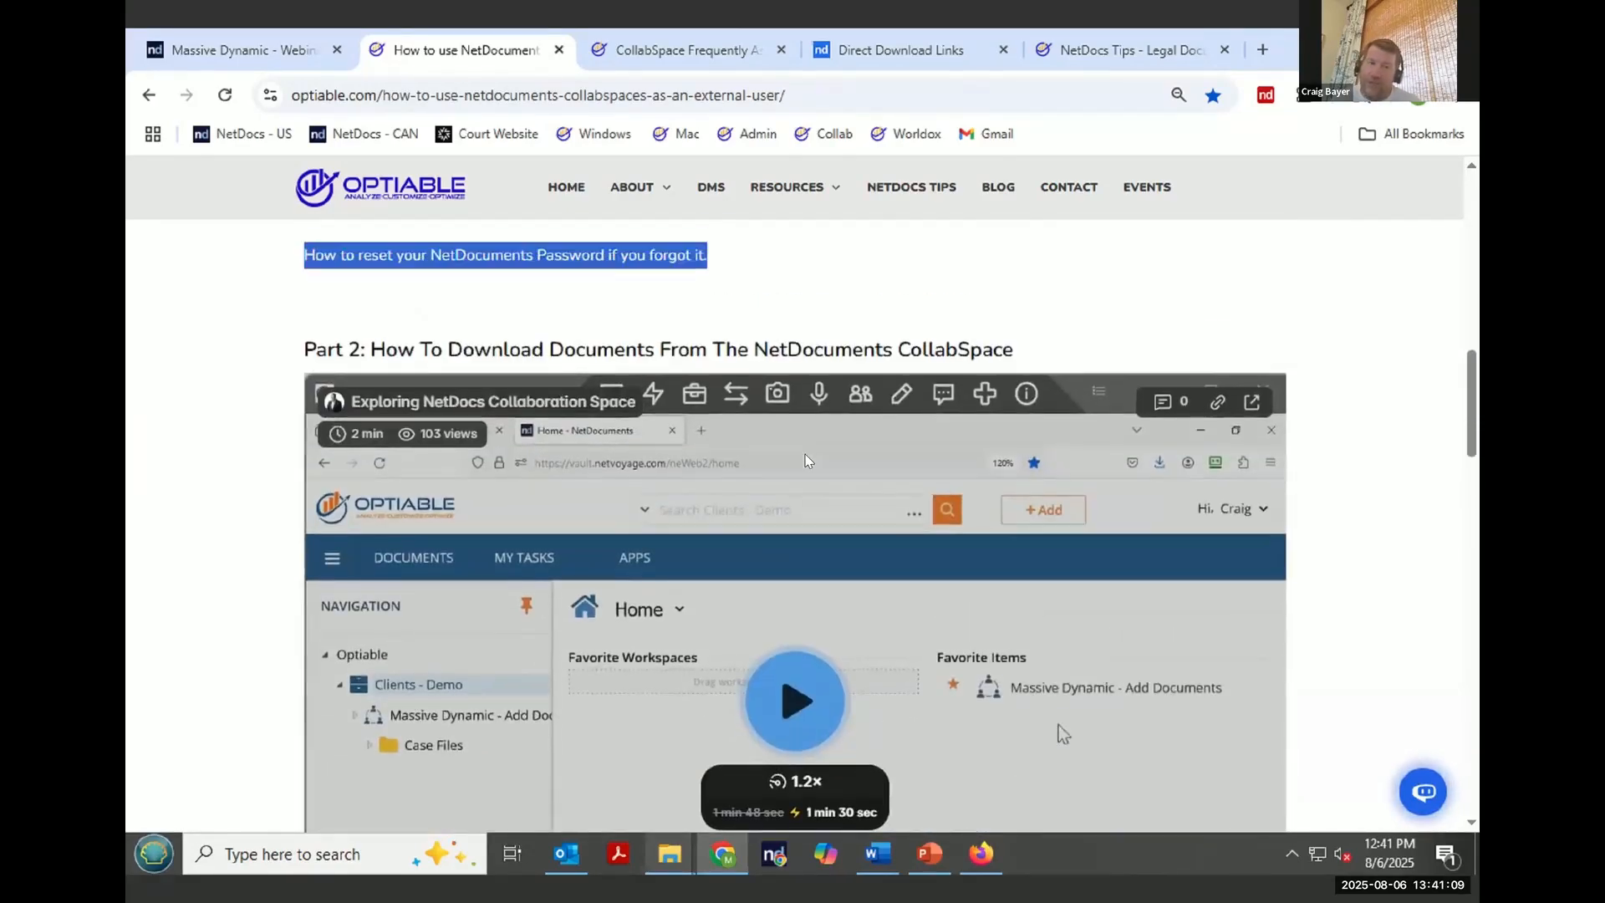
- Open the NetDocs – Collabspace External Users Guide from the blog post and scroll through its contents and login assistance pages
{"action": "scroll", "coordinate": [806, 458], "scroll_direction": "up", "scroll_amount": 3}
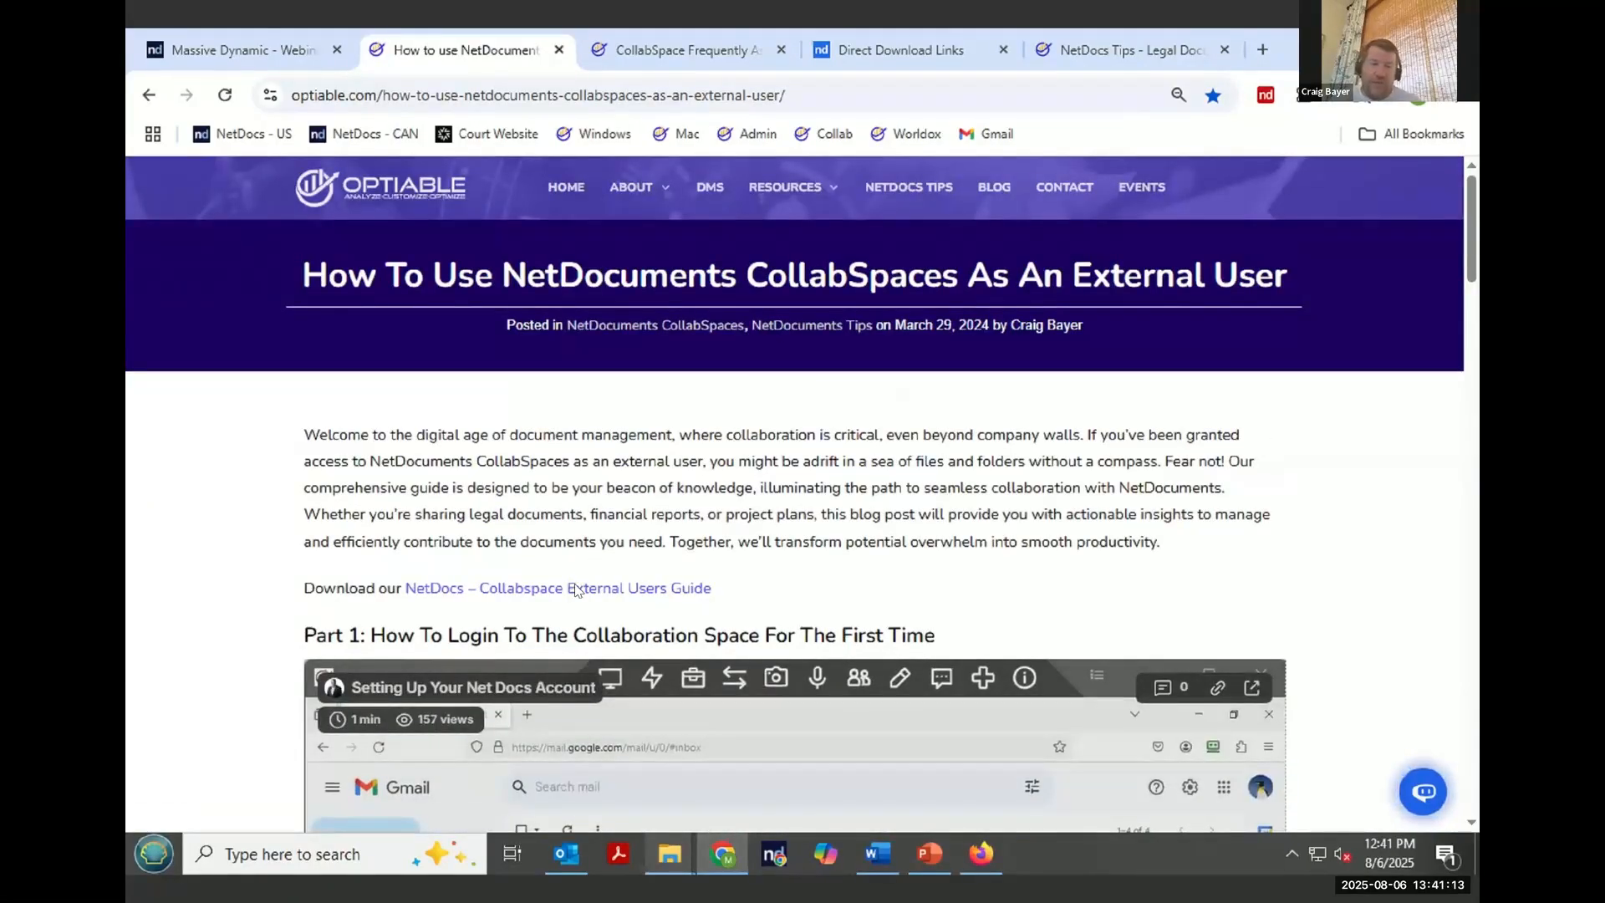
{"action": "left_click", "coordinate": [574, 589]}
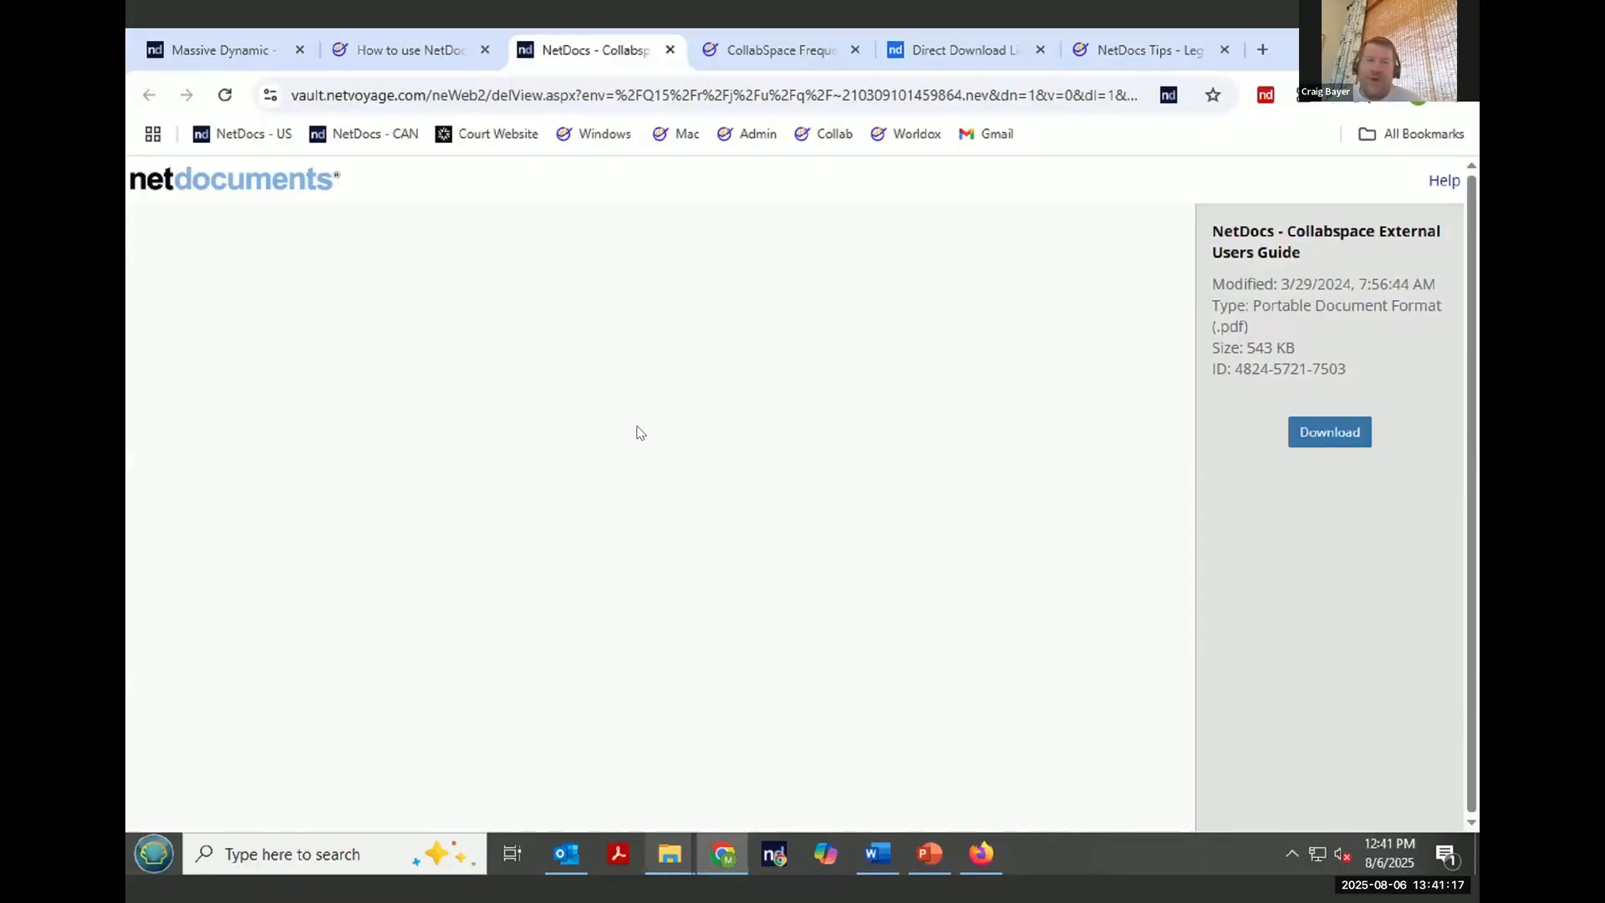
{"action": "scroll", "coordinate": [650, 418], "scroll_direction": "down", "scroll_amount": 5}
{"action": "scroll", "coordinate": [648, 416], "scroll_direction": "down", "scroll_amount": 10}
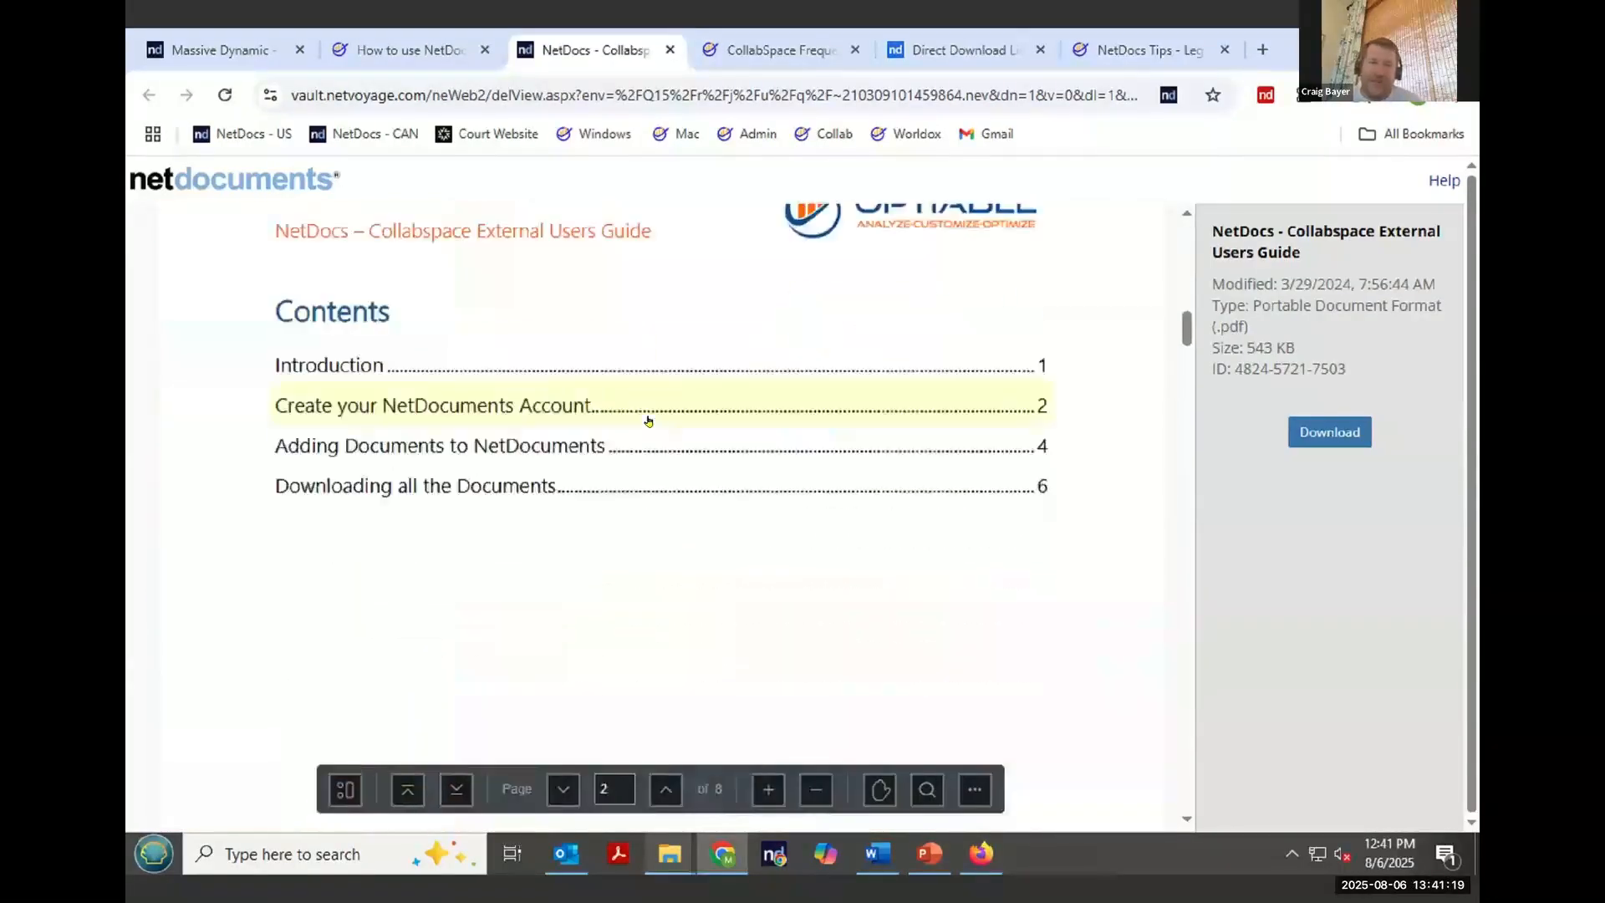
{"action": "scroll", "coordinate": [651, 425], "scroll_direction": "down", "scroll_amount": 8}
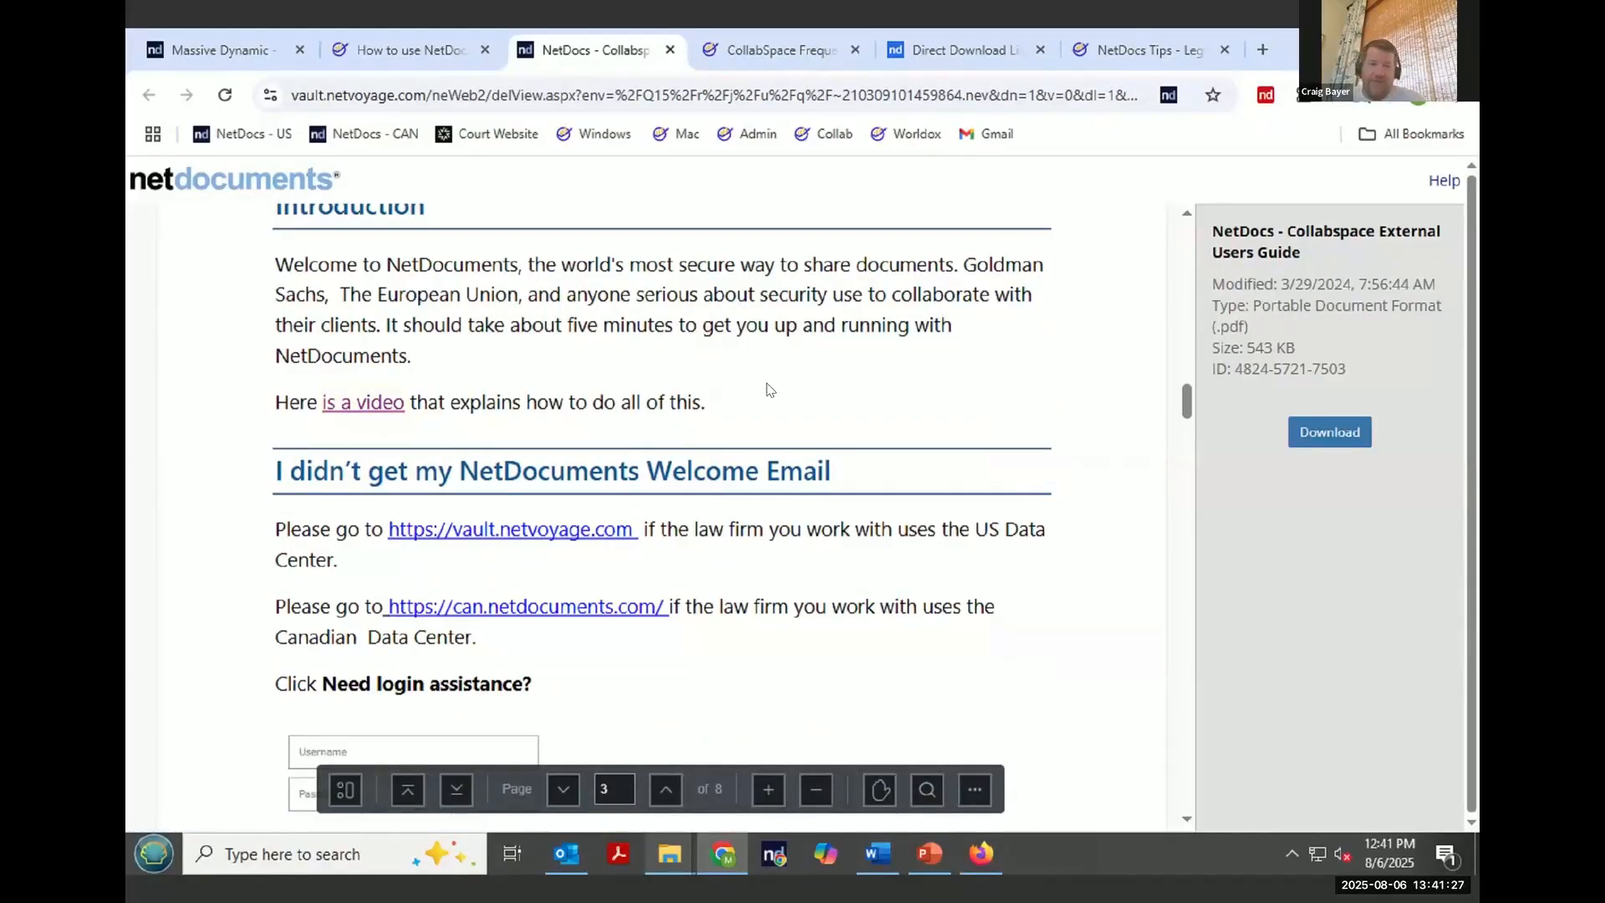
{"action": "scroll", "coordinate": [767, 389], "scroll_direction": "down", "scroll_amount": 3}
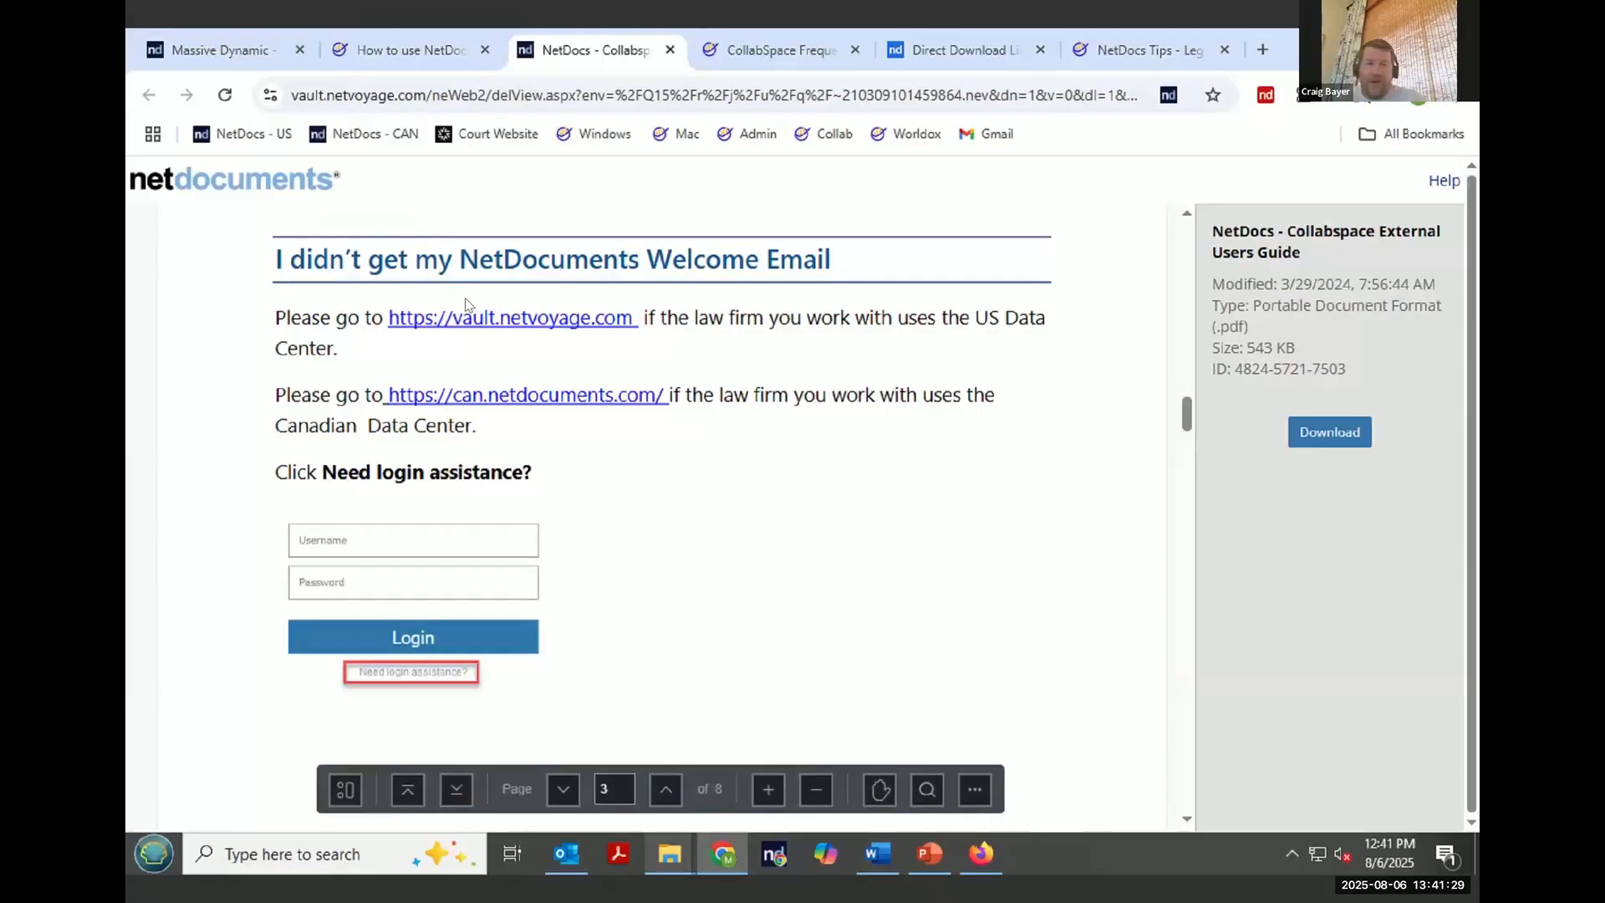
{"action": "scroll", "coordinate": [632, 345], "scroll_direction": "down", "scroll_amount": 10}
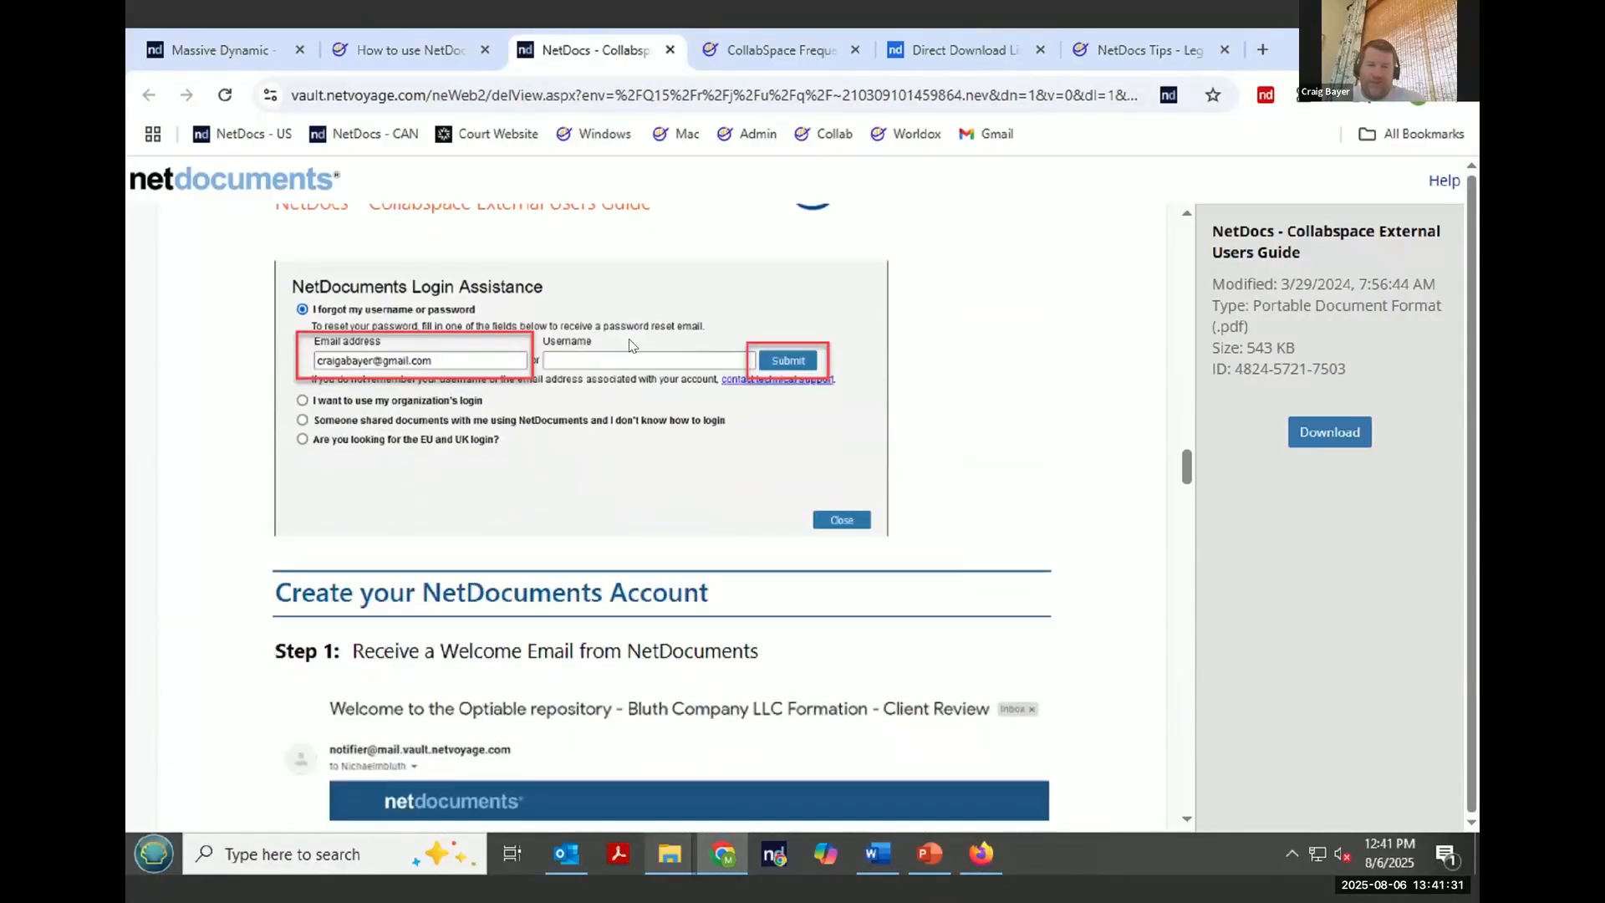
{"action": "scroll", "coordinate": [632, 345], "scroll_direction": "up", "scroll_amount": 4}
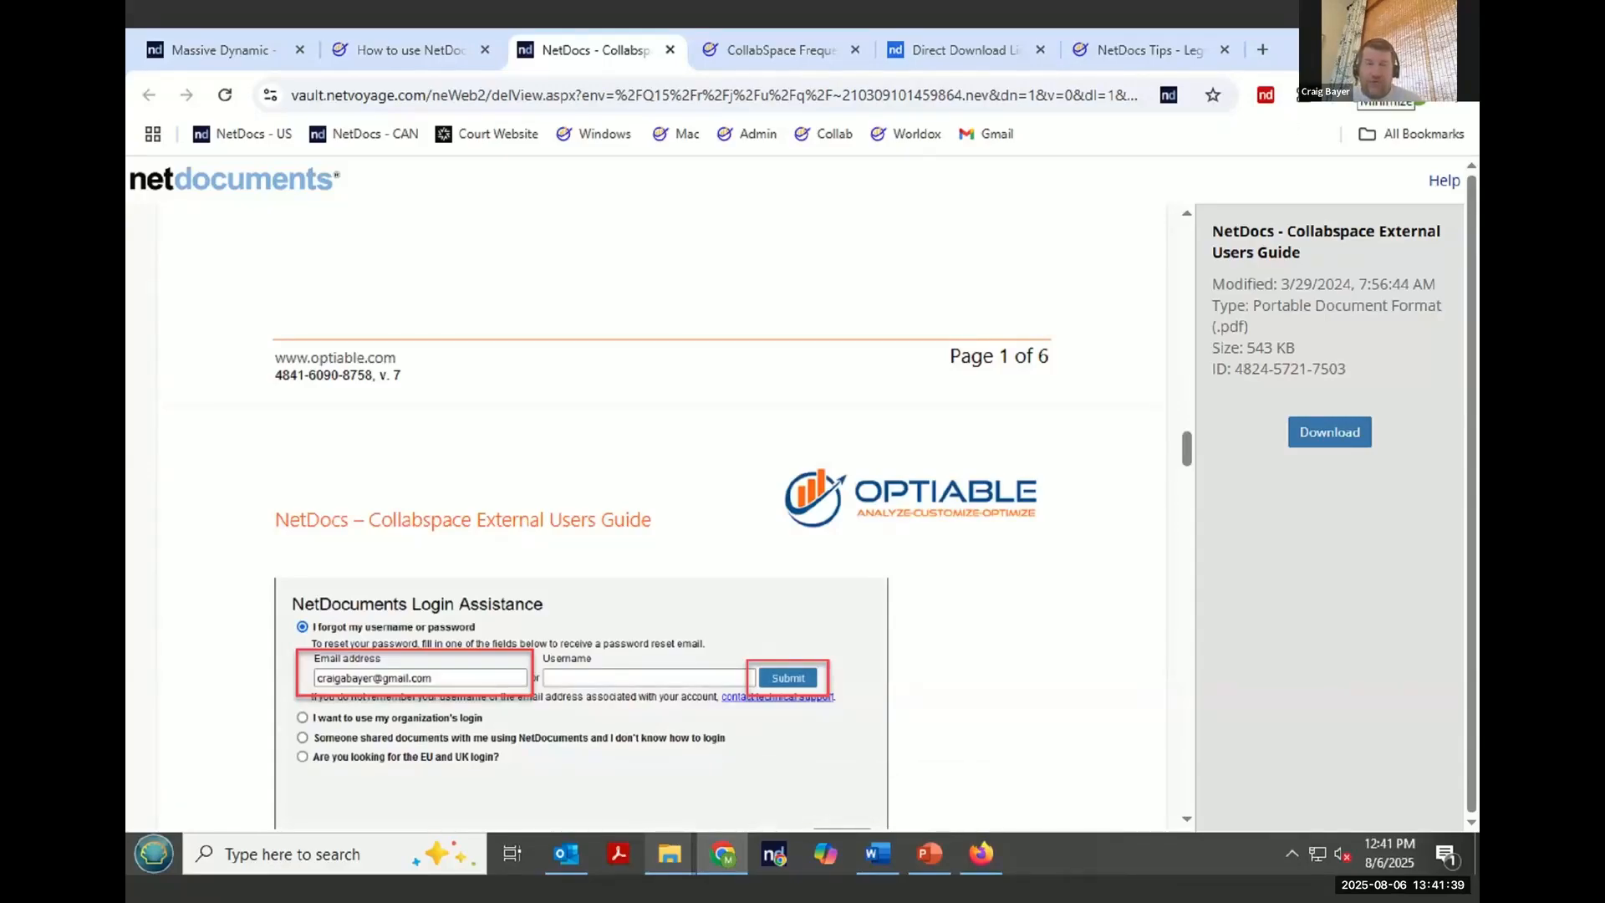
- Refresh the Massive Dynamic - Webinar - Add and Edit CollabSpace and inspect the profile details of 2014 January Registration reports013014
{"action": "left_click", "coordinate": [219, 52]}
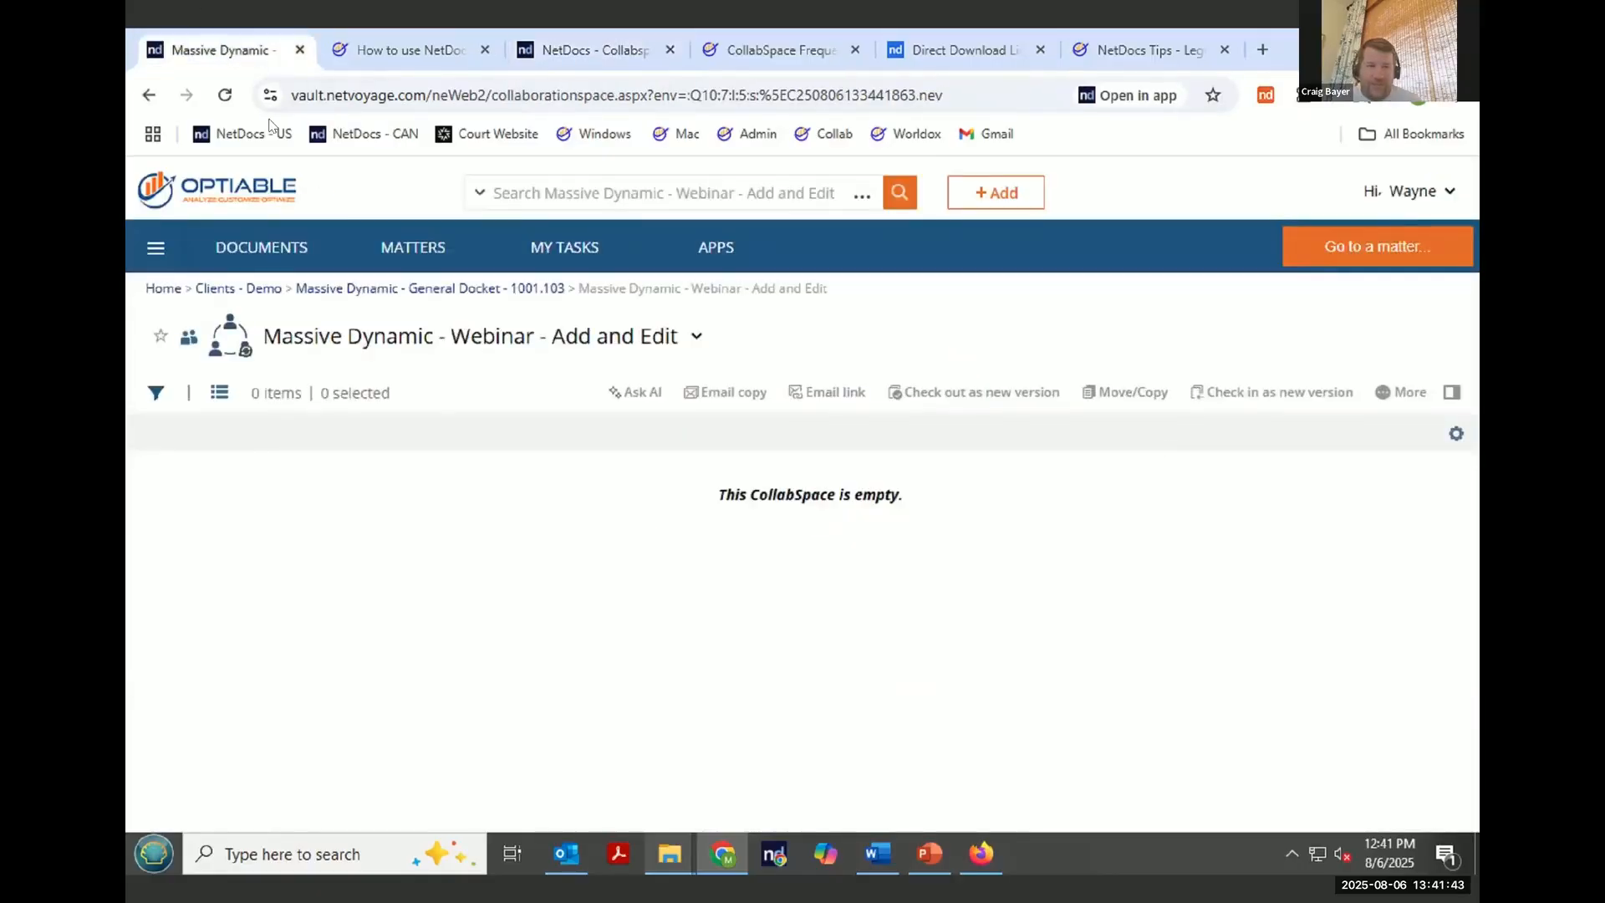
{"action": "left_click", "coordinate": [224, 95]}
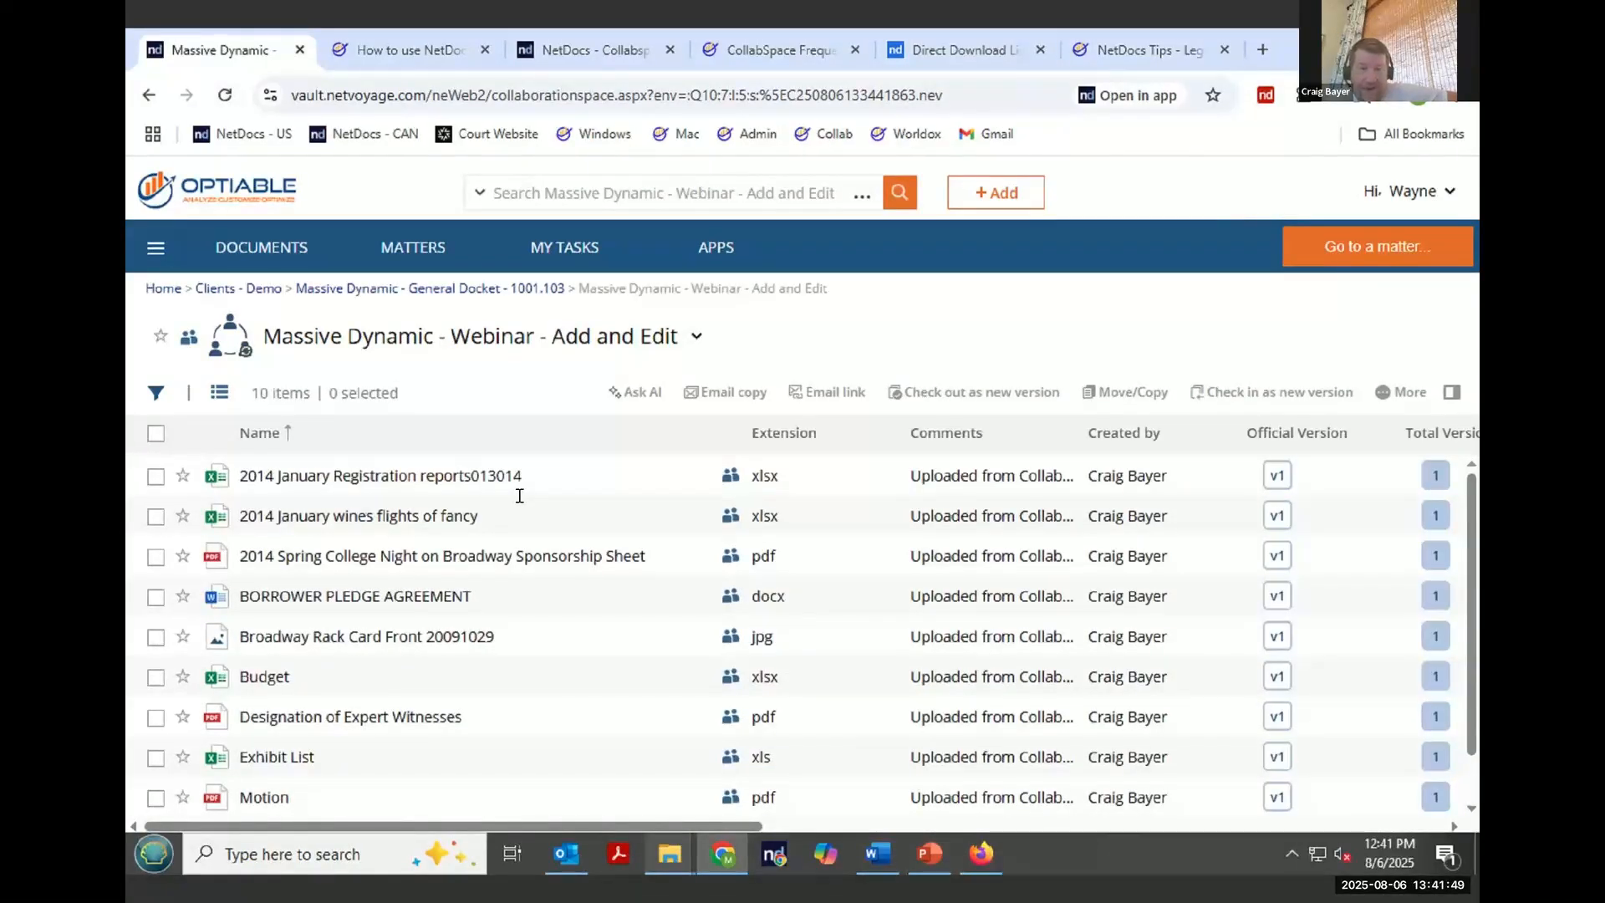
{"action": "scroll", "coordinate": [519, 505], "scroll_direction": "down", "scroll_amount": 1}
{"action": "scroll", "coordinate": [464, 523], "scroll_direction": "up", "scroll_amount": 1}
{"action": "left_click", "coordinate": [155, 476]}
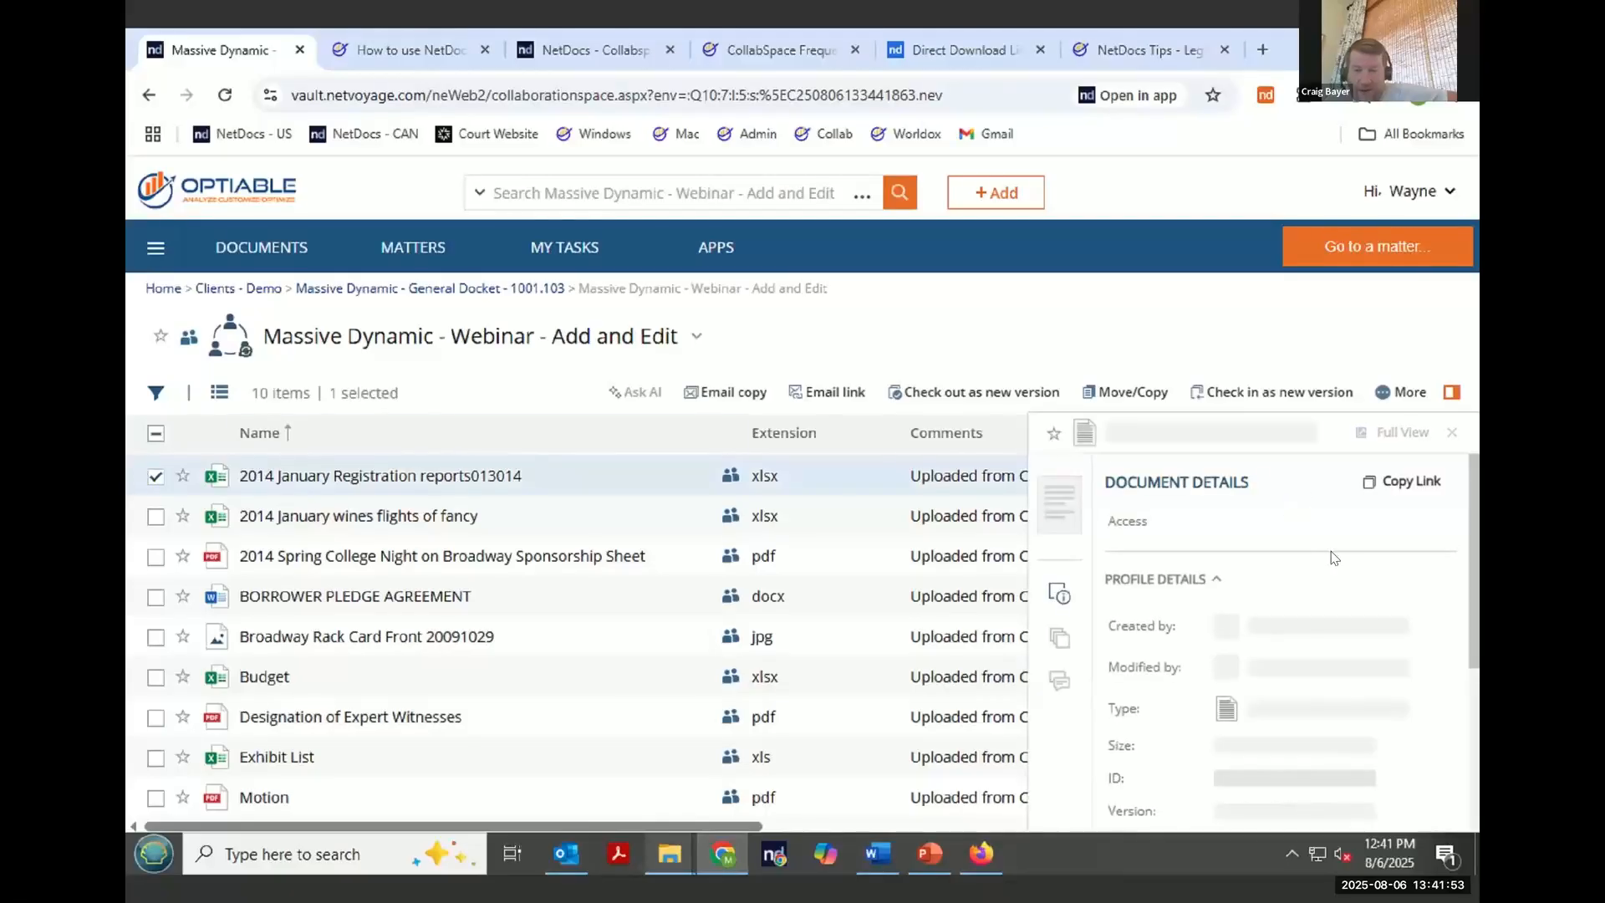
{"action": "scroll", "coordinate": [1321, 557], "scroll_direction": "down", "scroll_amount": 2}
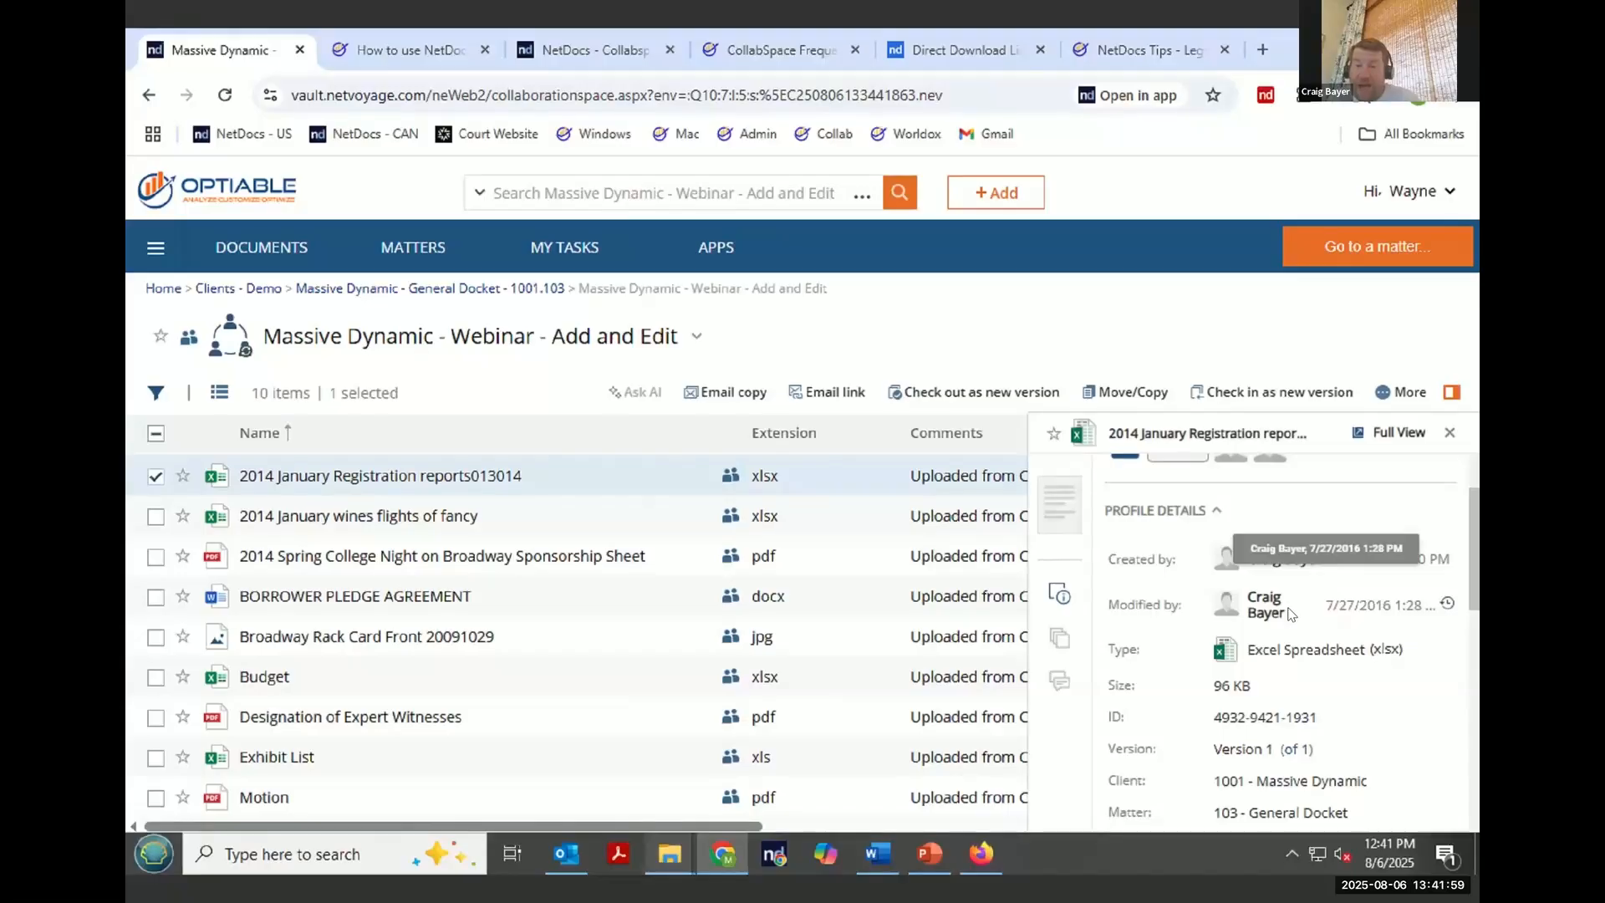
{"action": "scroll", "coordinate": [1287, 613], "scroll_direction": "down", "scroll_amount": 3}
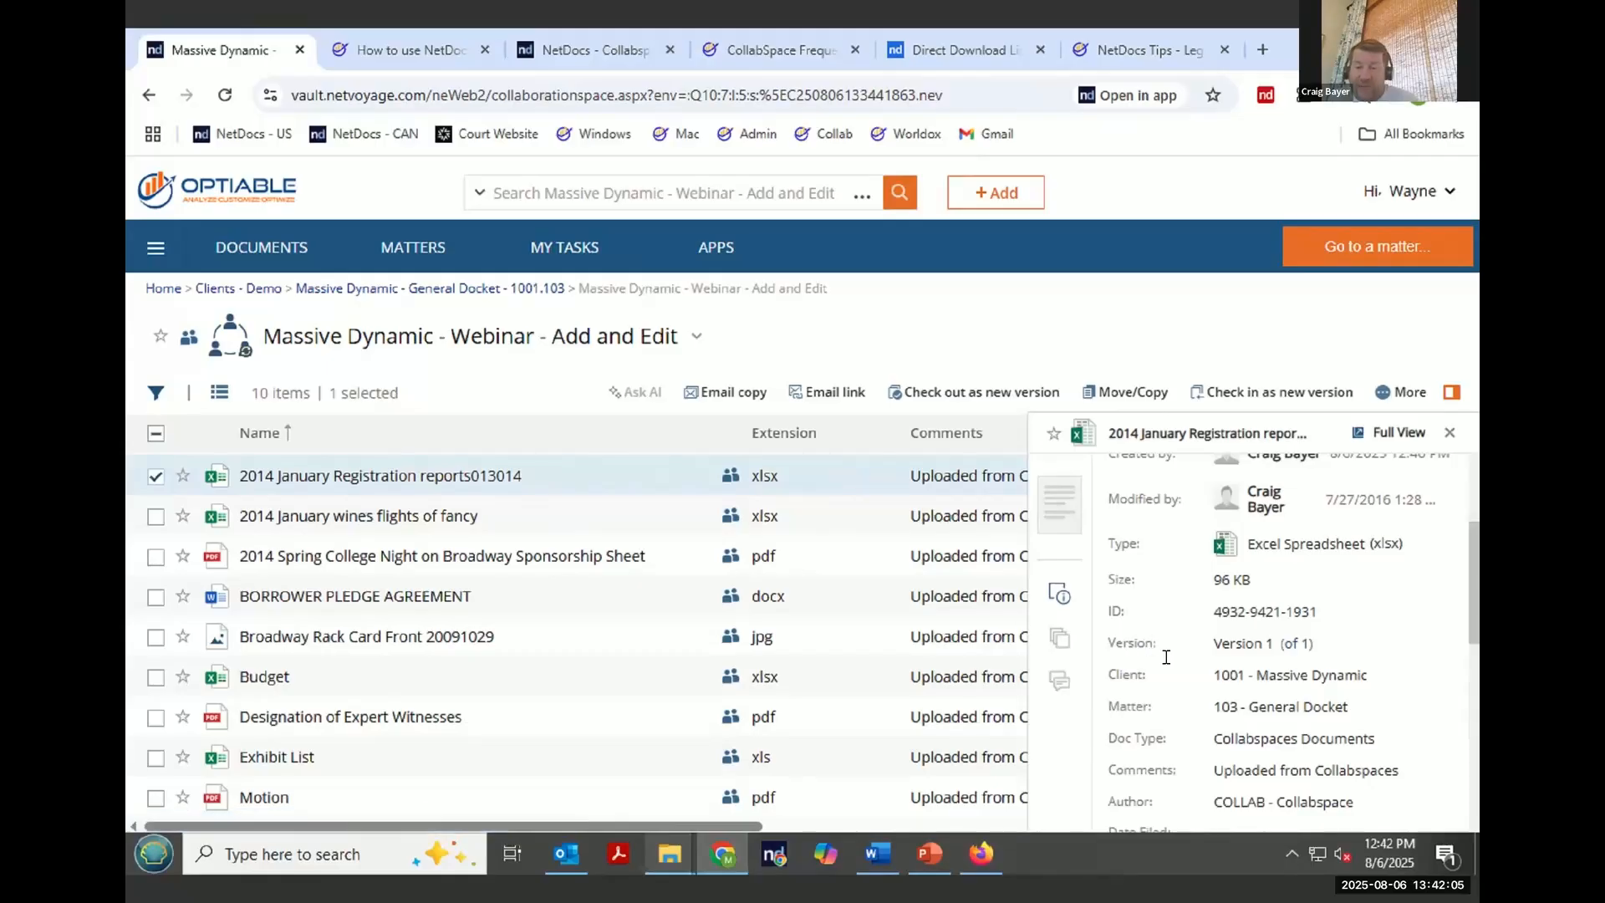
{"action": "left_click_drag", "start_coordinate": [1341, 738], "coordinate": [1208, 739]}
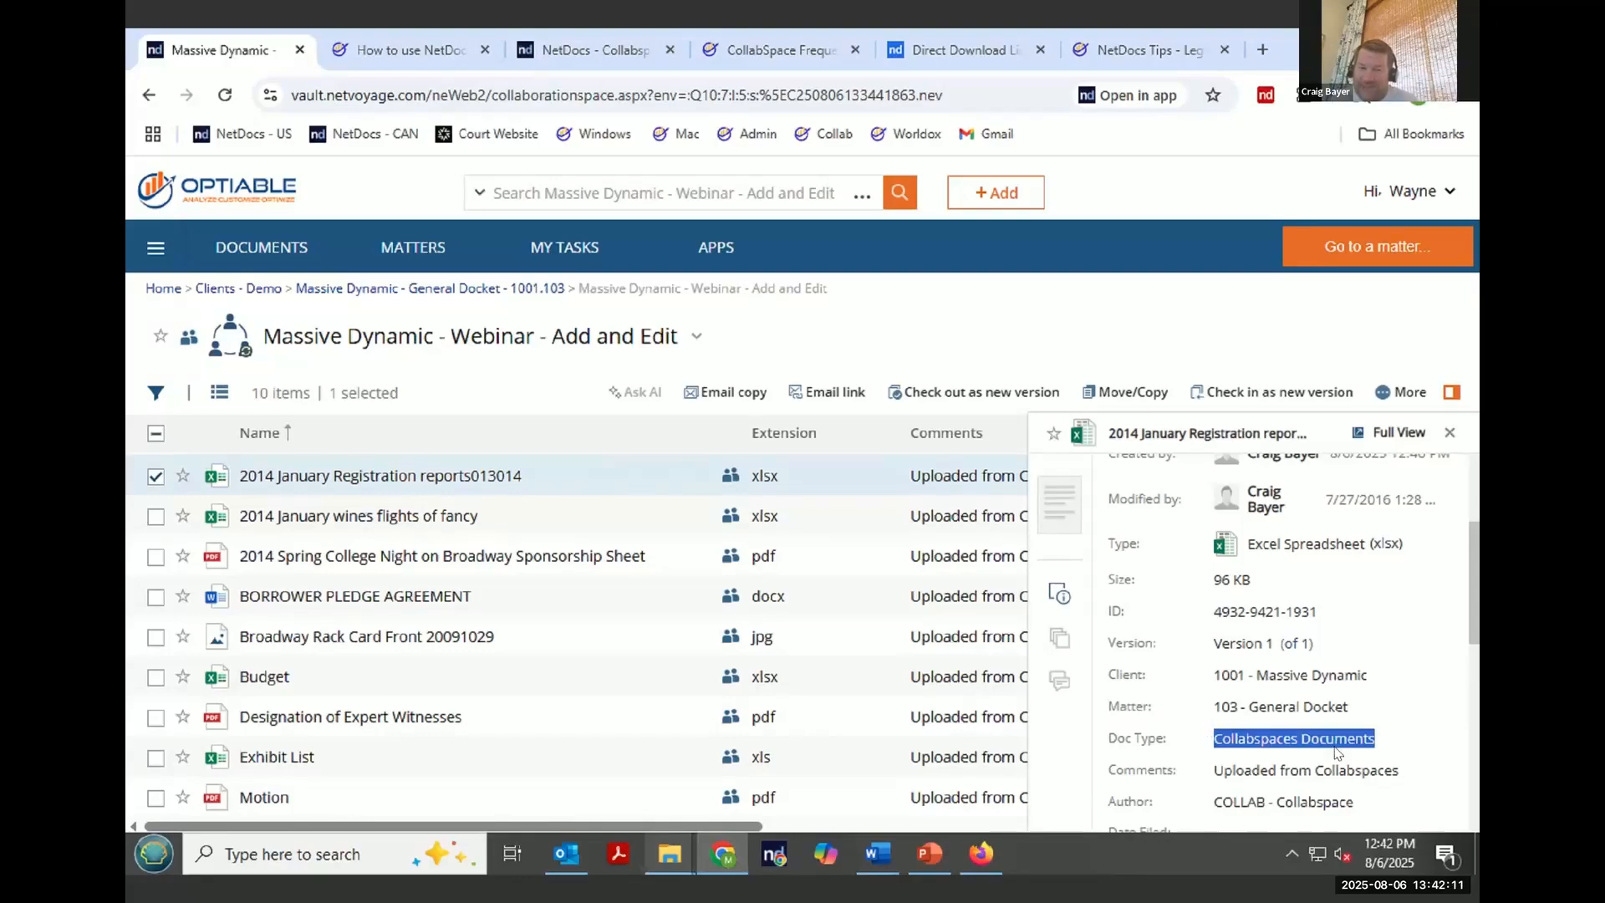
{"action": "left_click_drag", "start_coordinate": [1413, 774], "coordinate": [1223, 774]}
{"action": "scroll", "coordinate": [1352, 693], "scroll_direction": "down", "scroll_amount": 1}
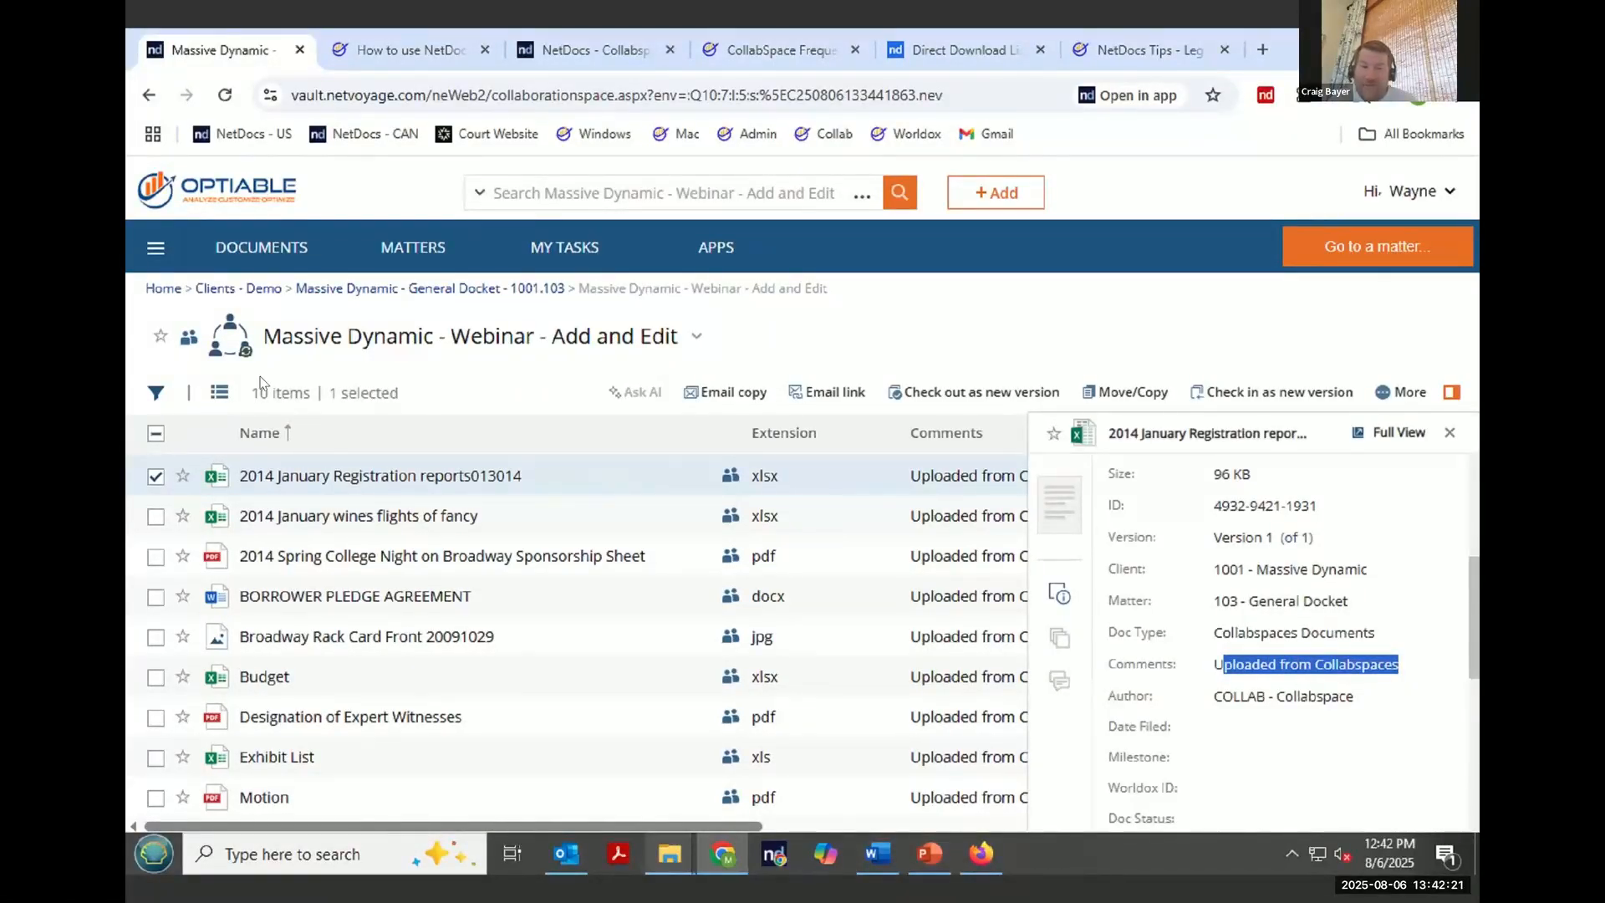
- Open the Collabspaces Documents saved search in the Massive Dynamic - General Docket workspace and review the uploaded documents
{"action": "left_click", "coordinate": [349, 289]}
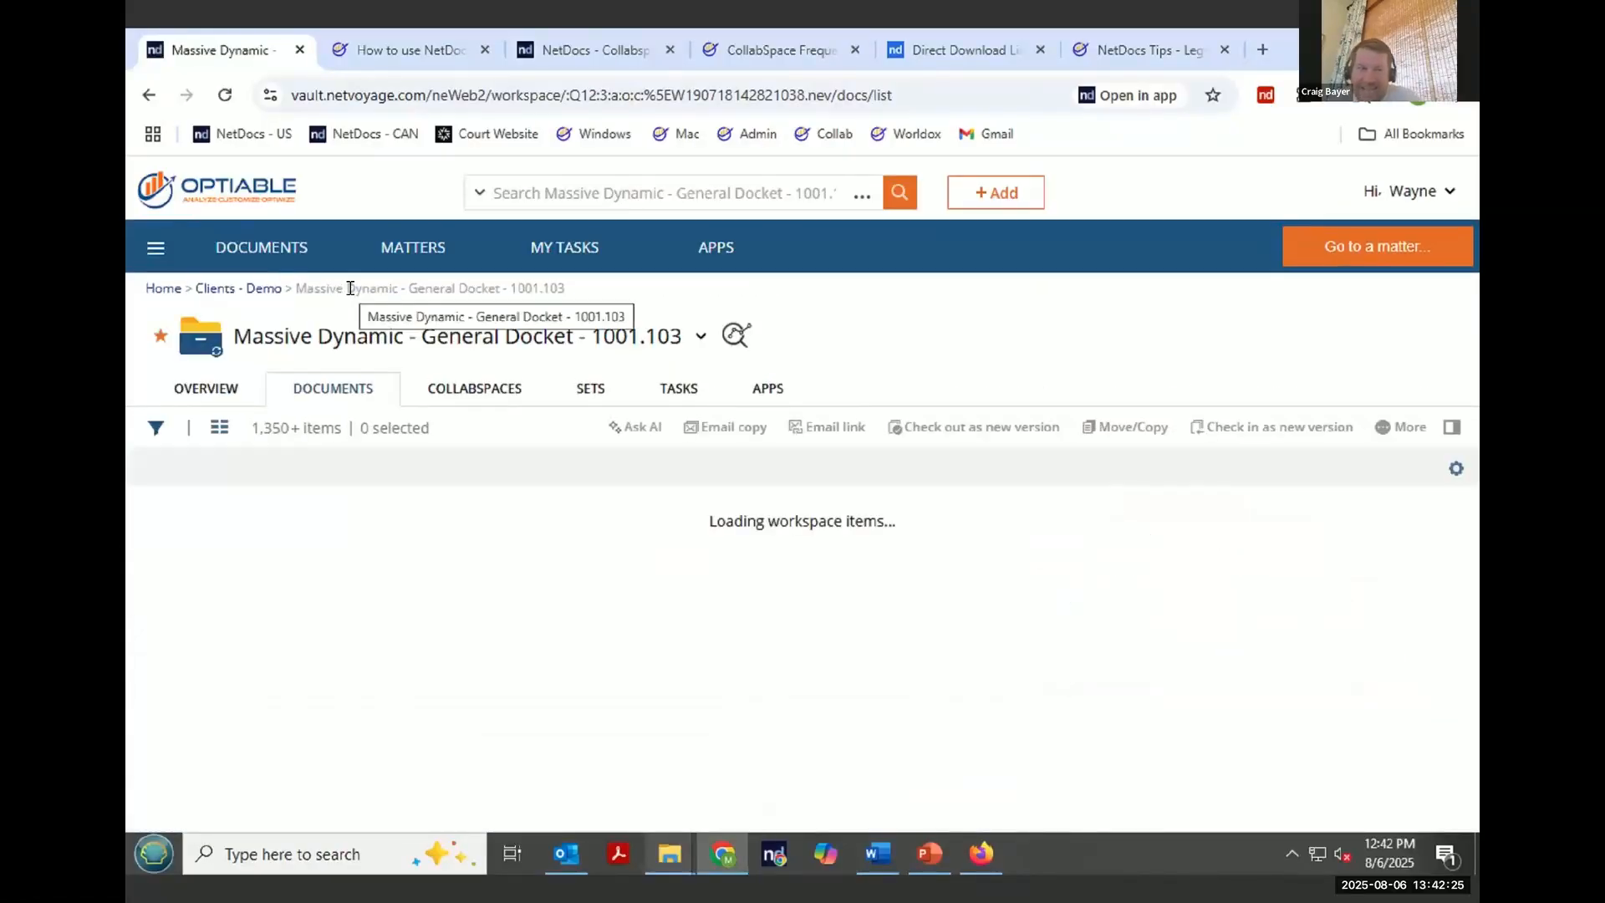
{"action": "left_click", "coordinate": [224, 427]}
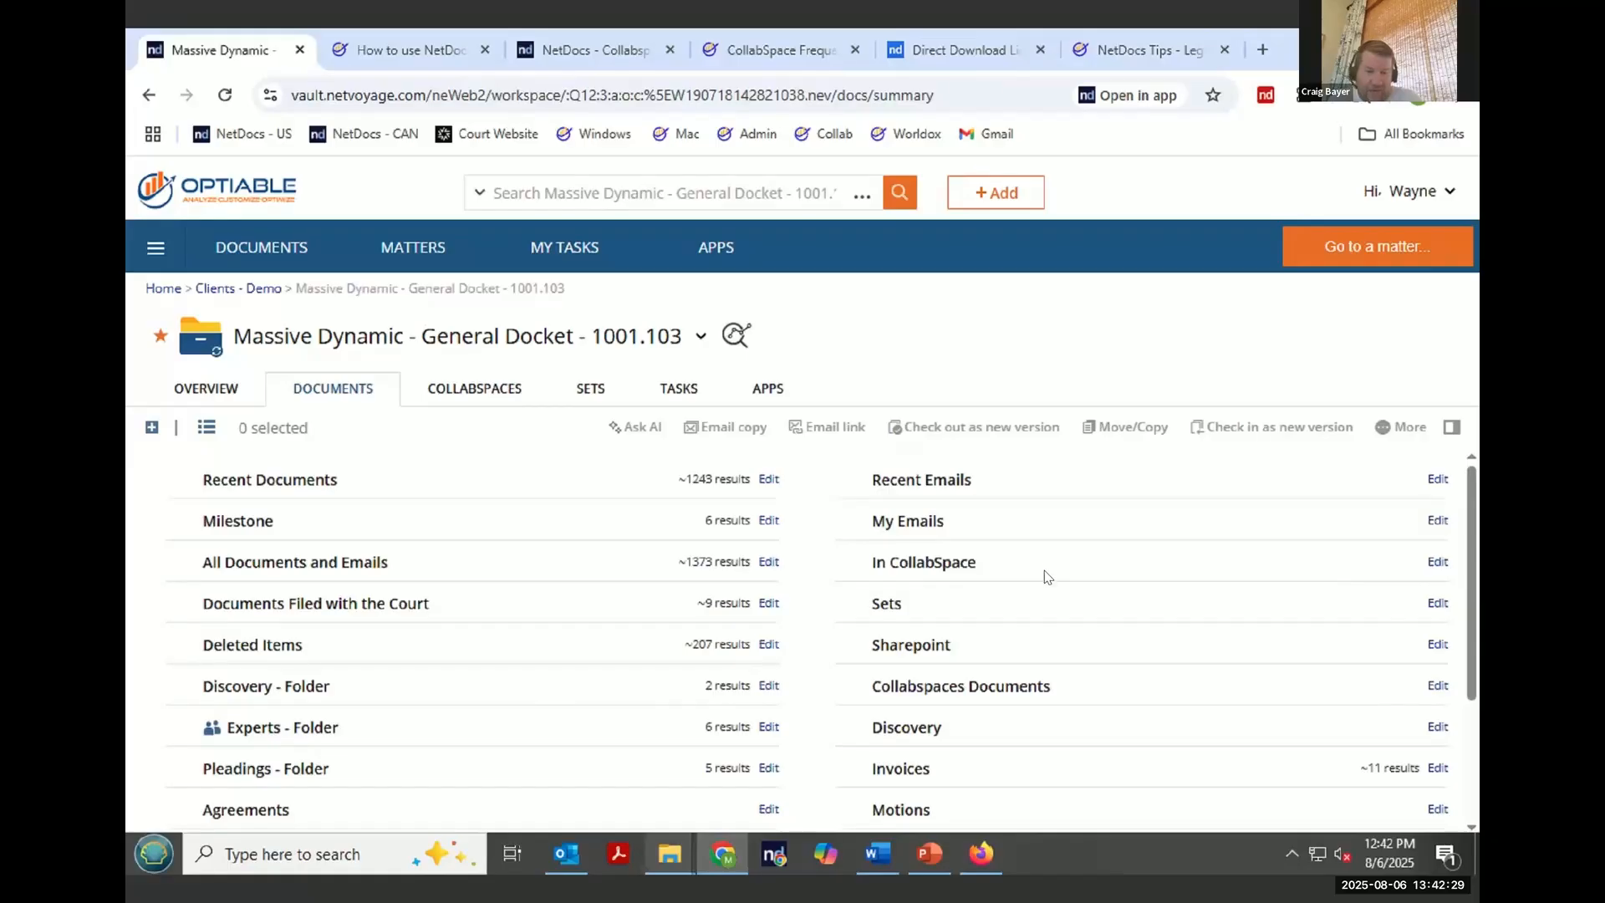
{"action": "scroll", "coordinate": [1043, 573], "scroll_direction": "down", "scroll_amount": 2}
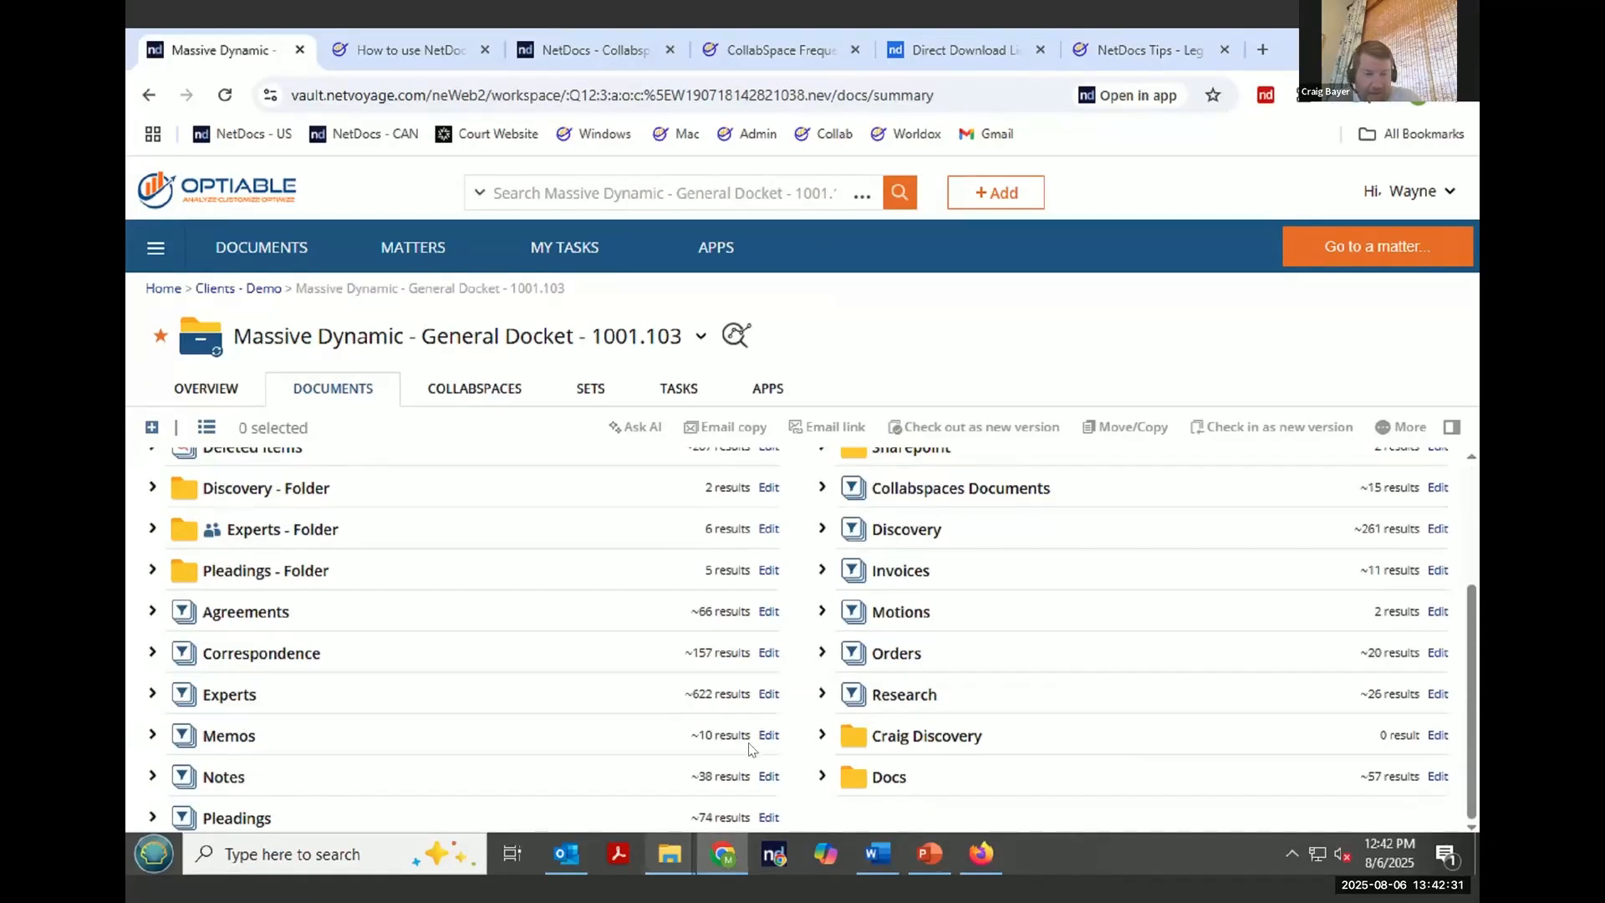
{"action": "left_click", "coordinate": [944, 495]}
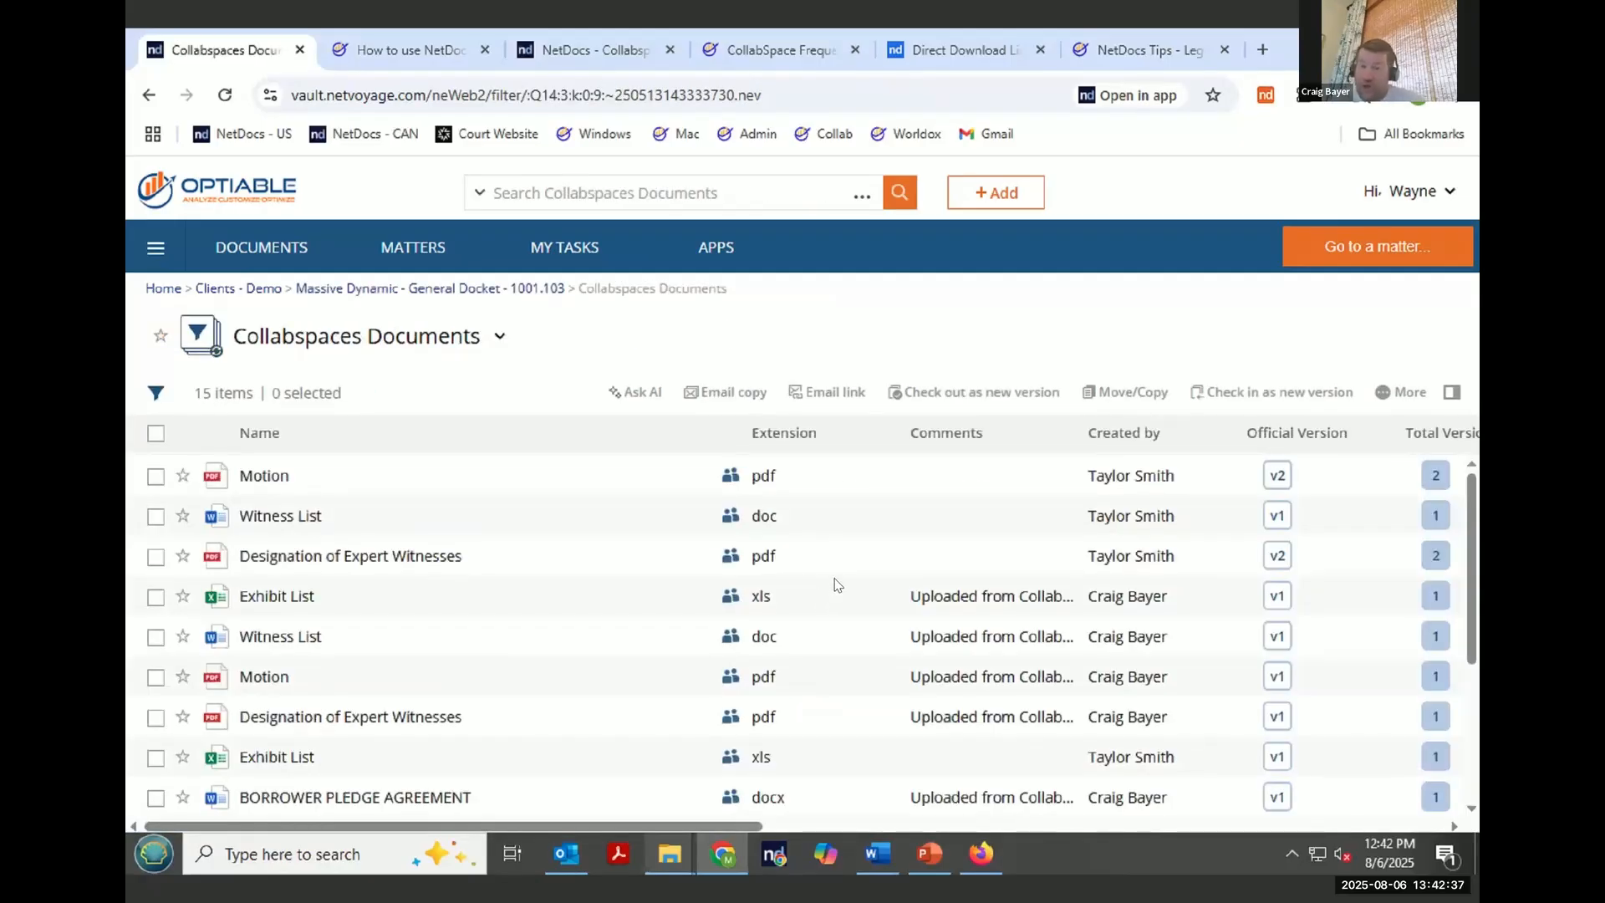
{"action": "scroll", "coordinate": [1168, 559], "scroll_direction": "down", "scroll_amount": 3}
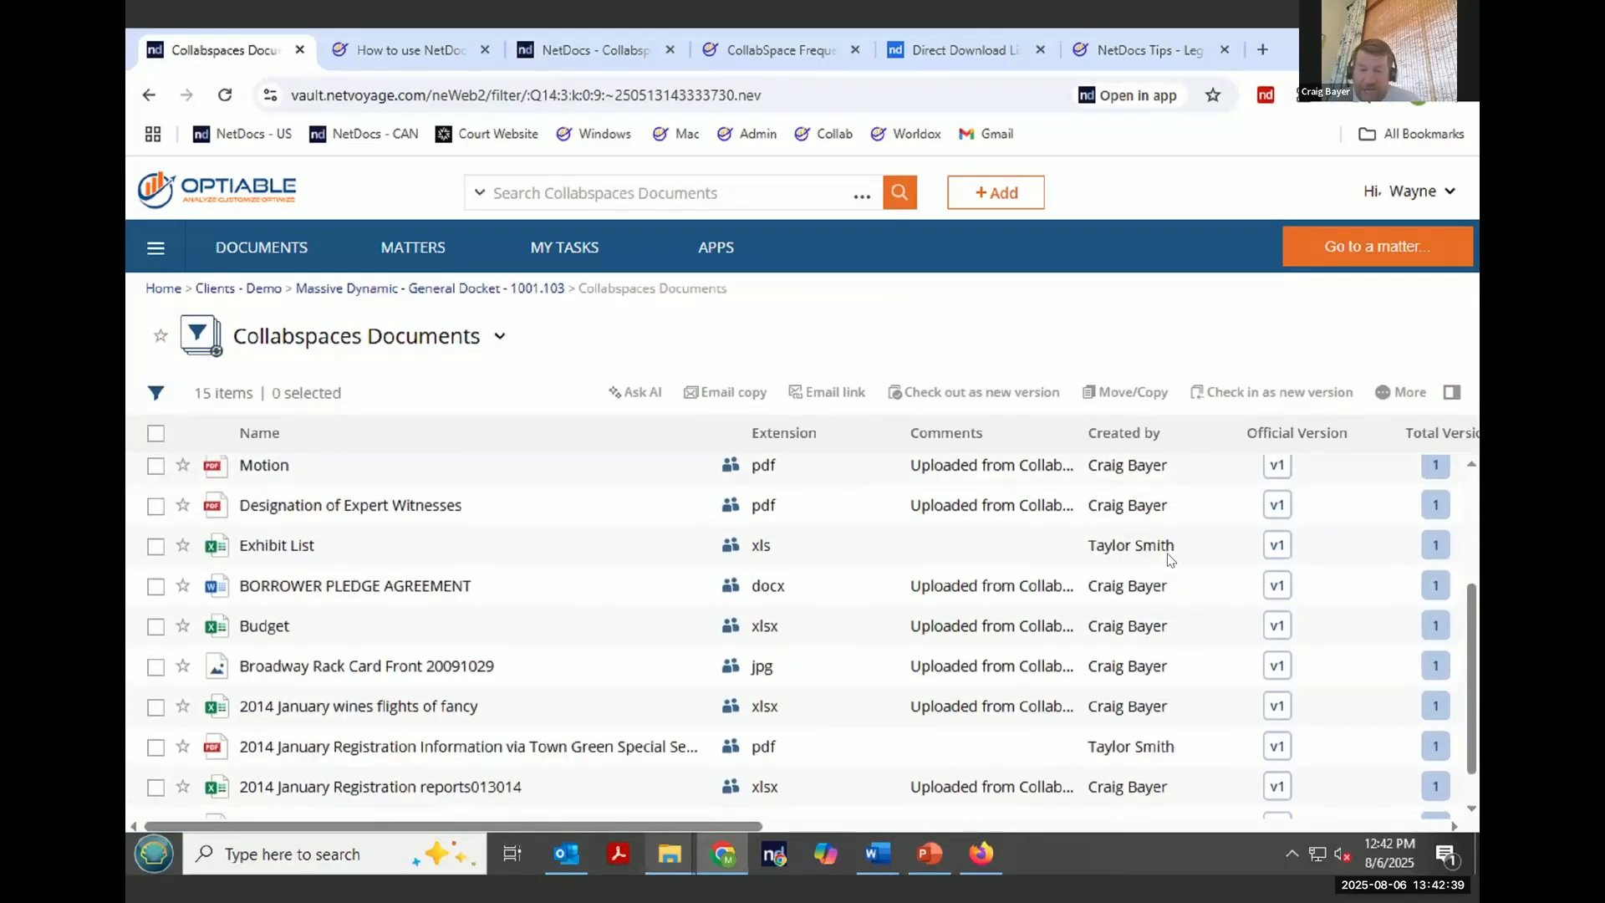
{"action": "scroll", "coordinate": [1169, 558], "scroll_direction": "down", "scroll_amount": 1}
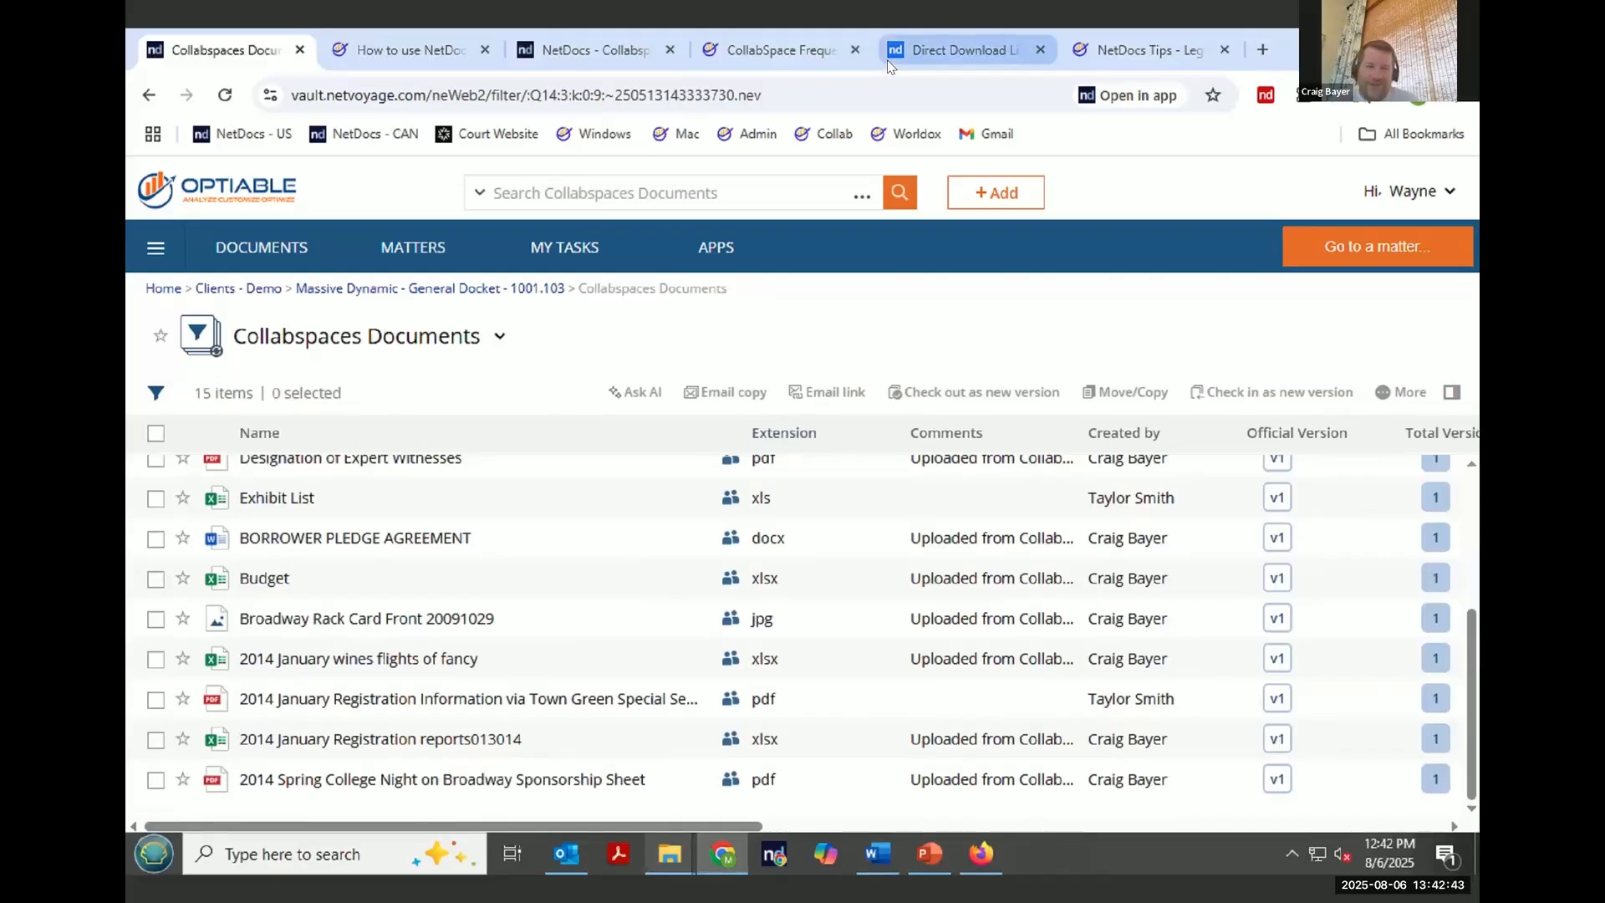
{"action": "mouse_move", "coordinate": [741, 478]}
{"action": "left_mouse_down"}
{"action": "mouse_move", "coordinate": [754, 578]}
{"action": "mouse_move", "coordinate": [741, 464]}
{"action": "left_mouse_up"}
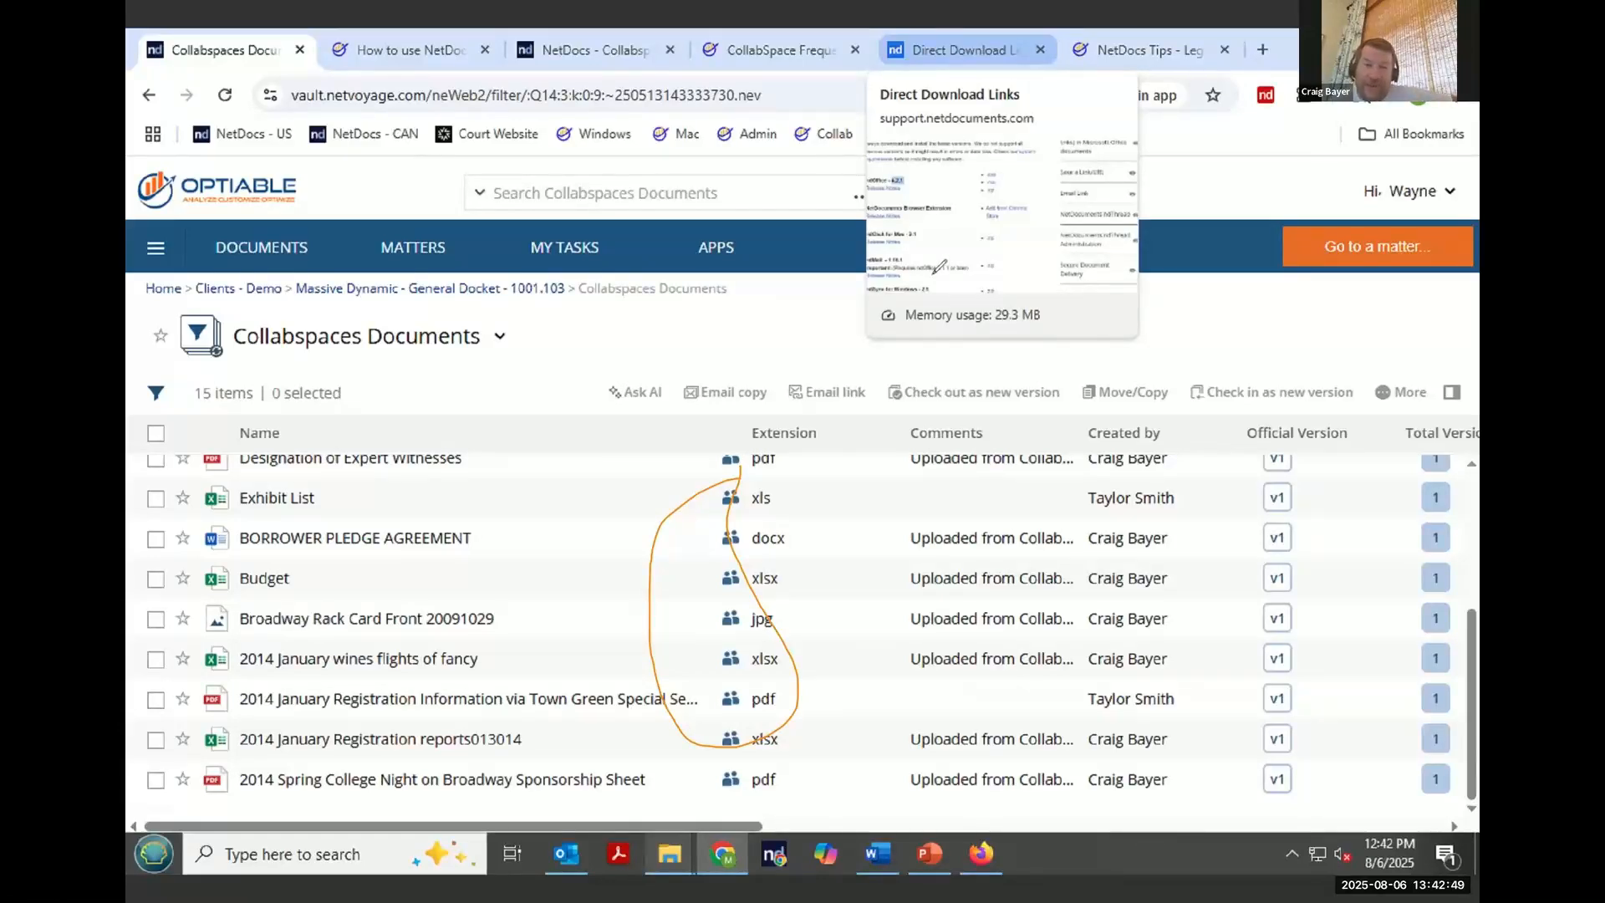
{"action": "left_click", "coordinate": [992, 51]}
{"action": "left_click", "coordinate": [953, 71]}
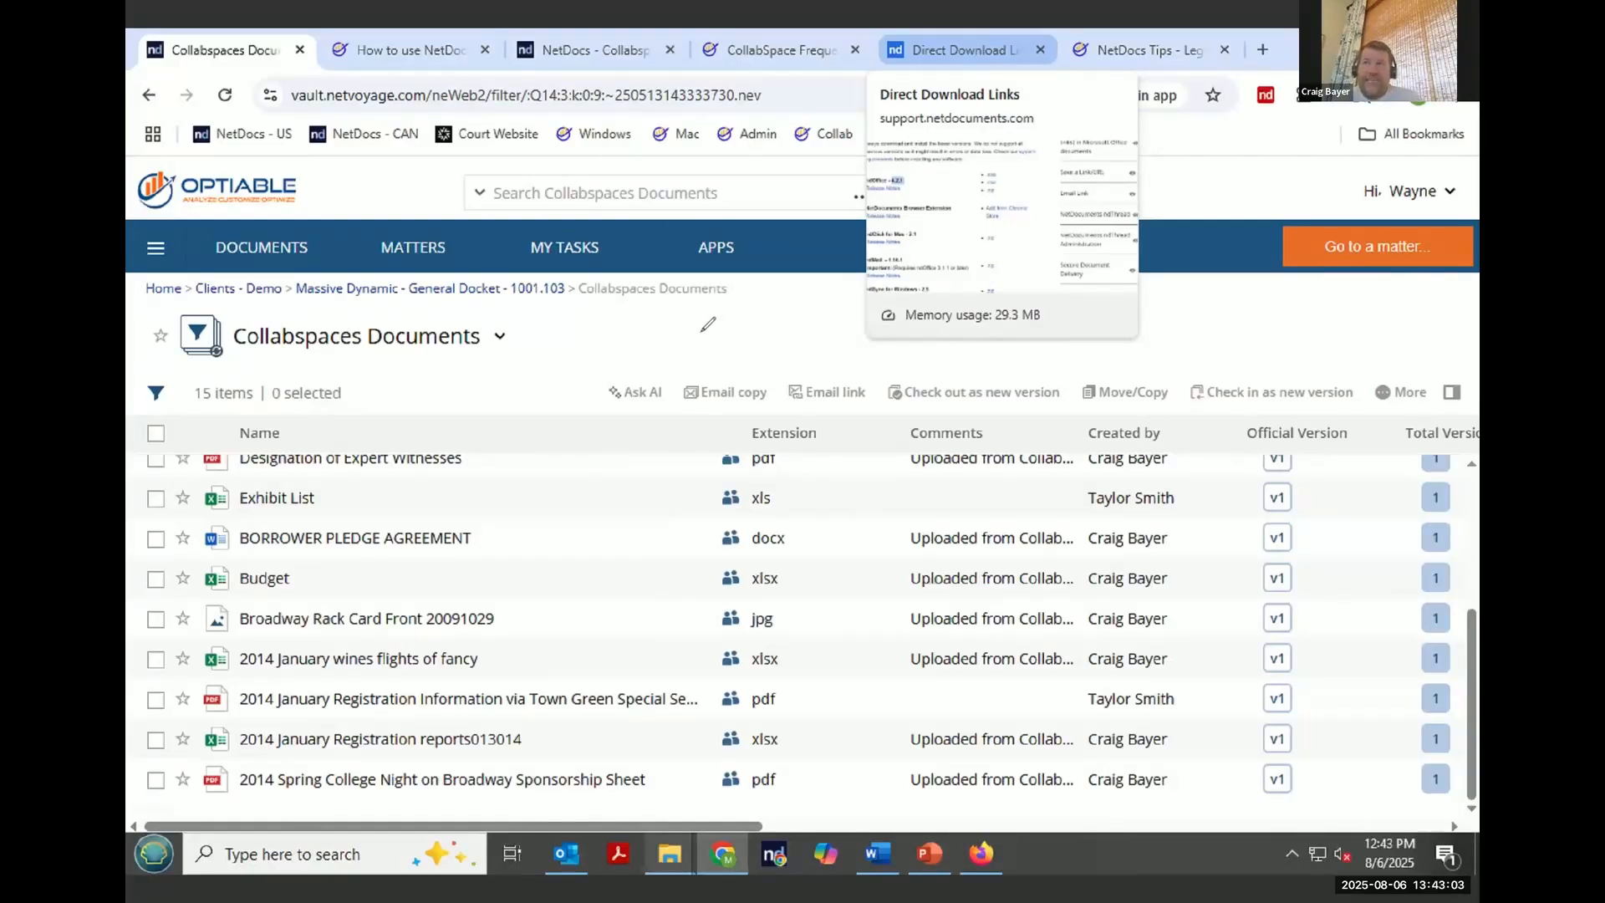
- Try to follow the Massive Dynamic - Webinar - Add and Edit CollabSpace with an email alert rule
{"action": "left_click", "coordinate": [475, 287]}
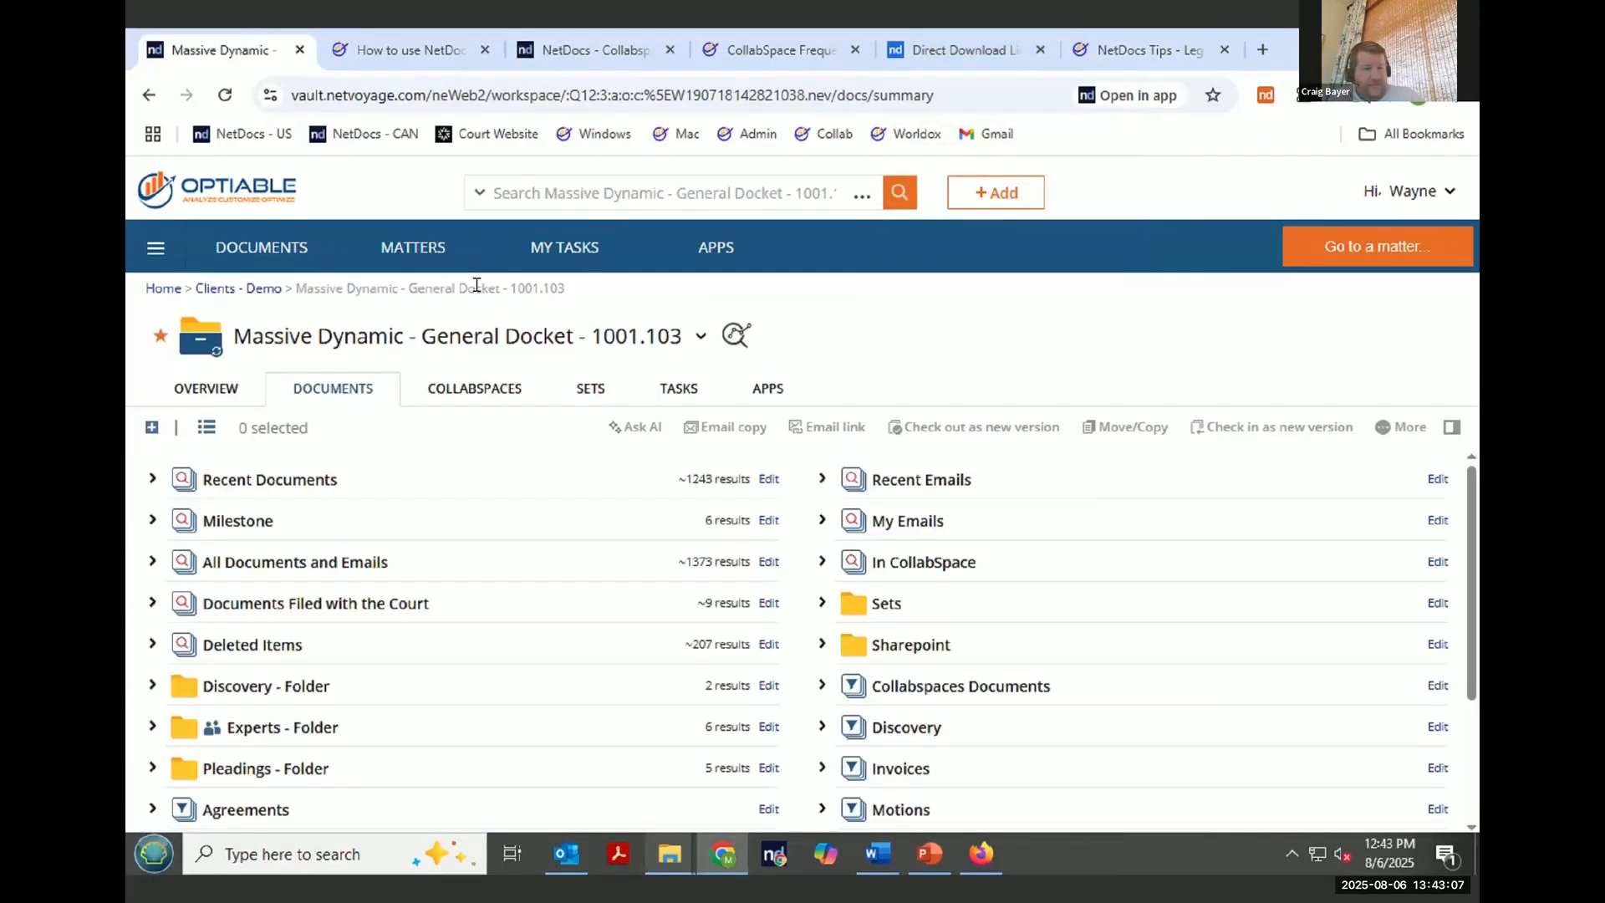
{"action": "left_click", "coordinate": [491, 389]}
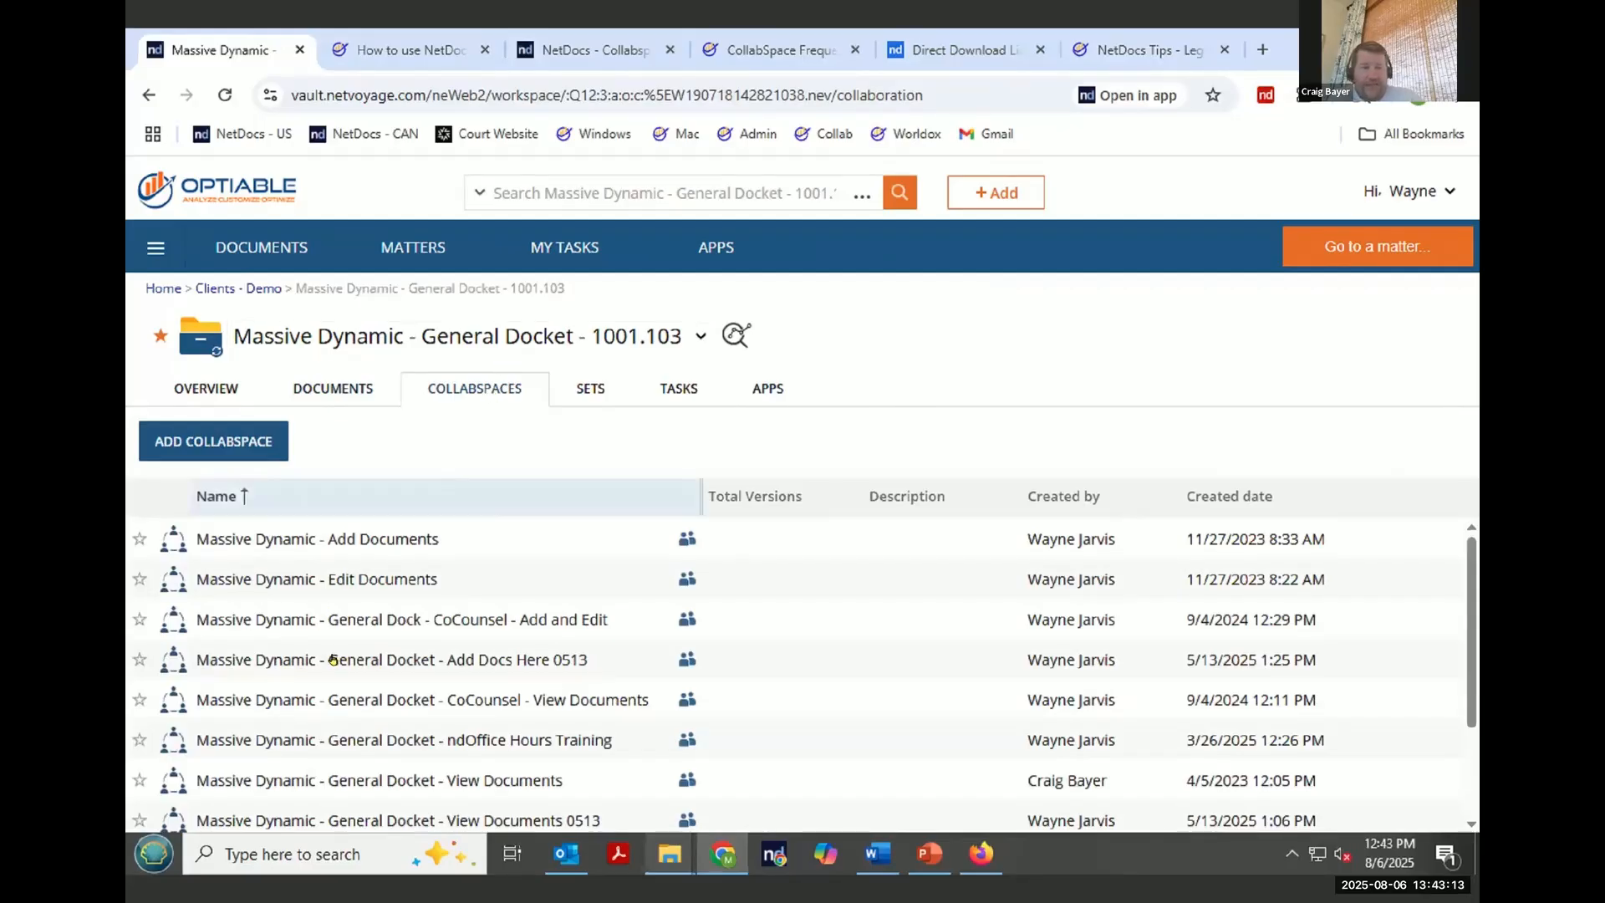
{"action": "scroll", "coordinate": [489, 727], "scroll_direction": "down", "scroll_amount": 3}
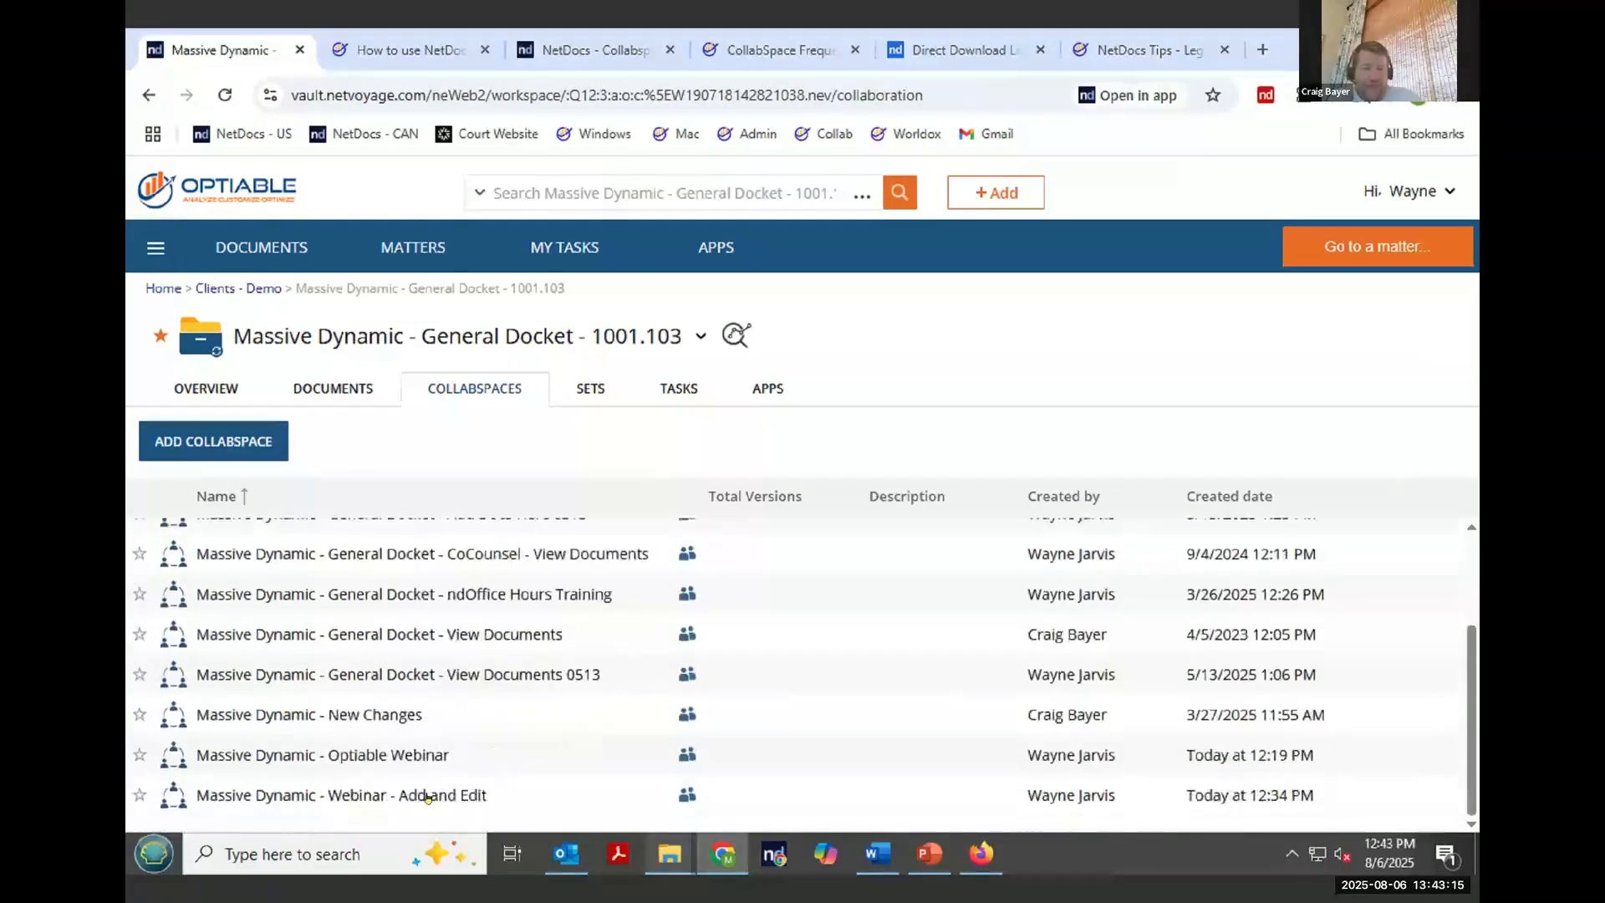
{"action": "left_click", "coordinate": [410, 798]}
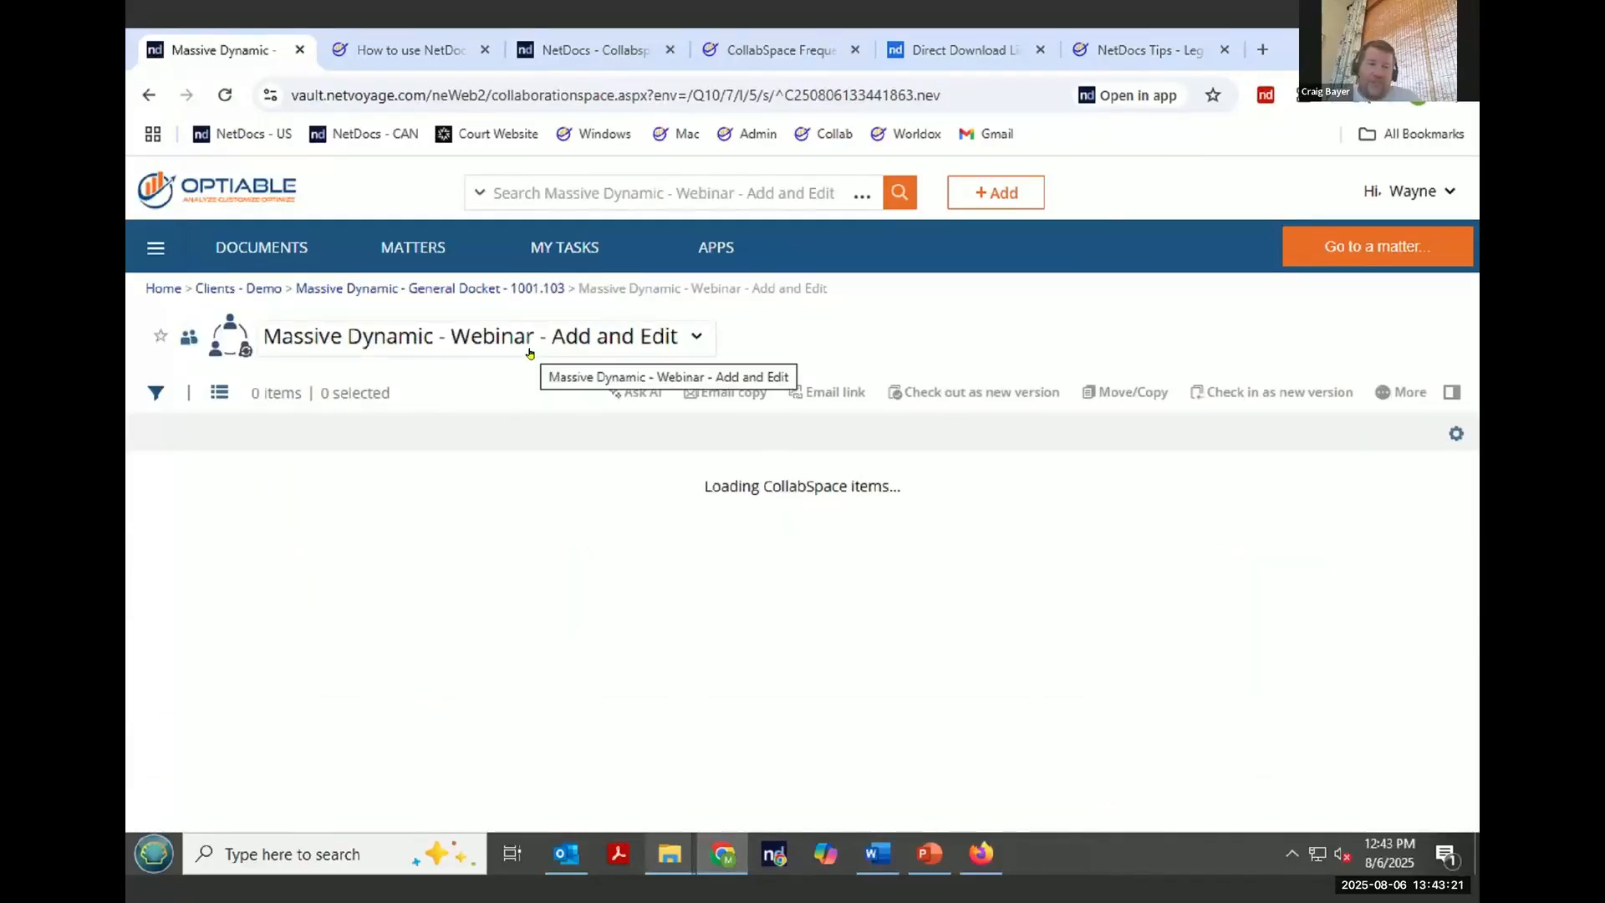
{"action": "left_click", "coordinate": [698, 338]}
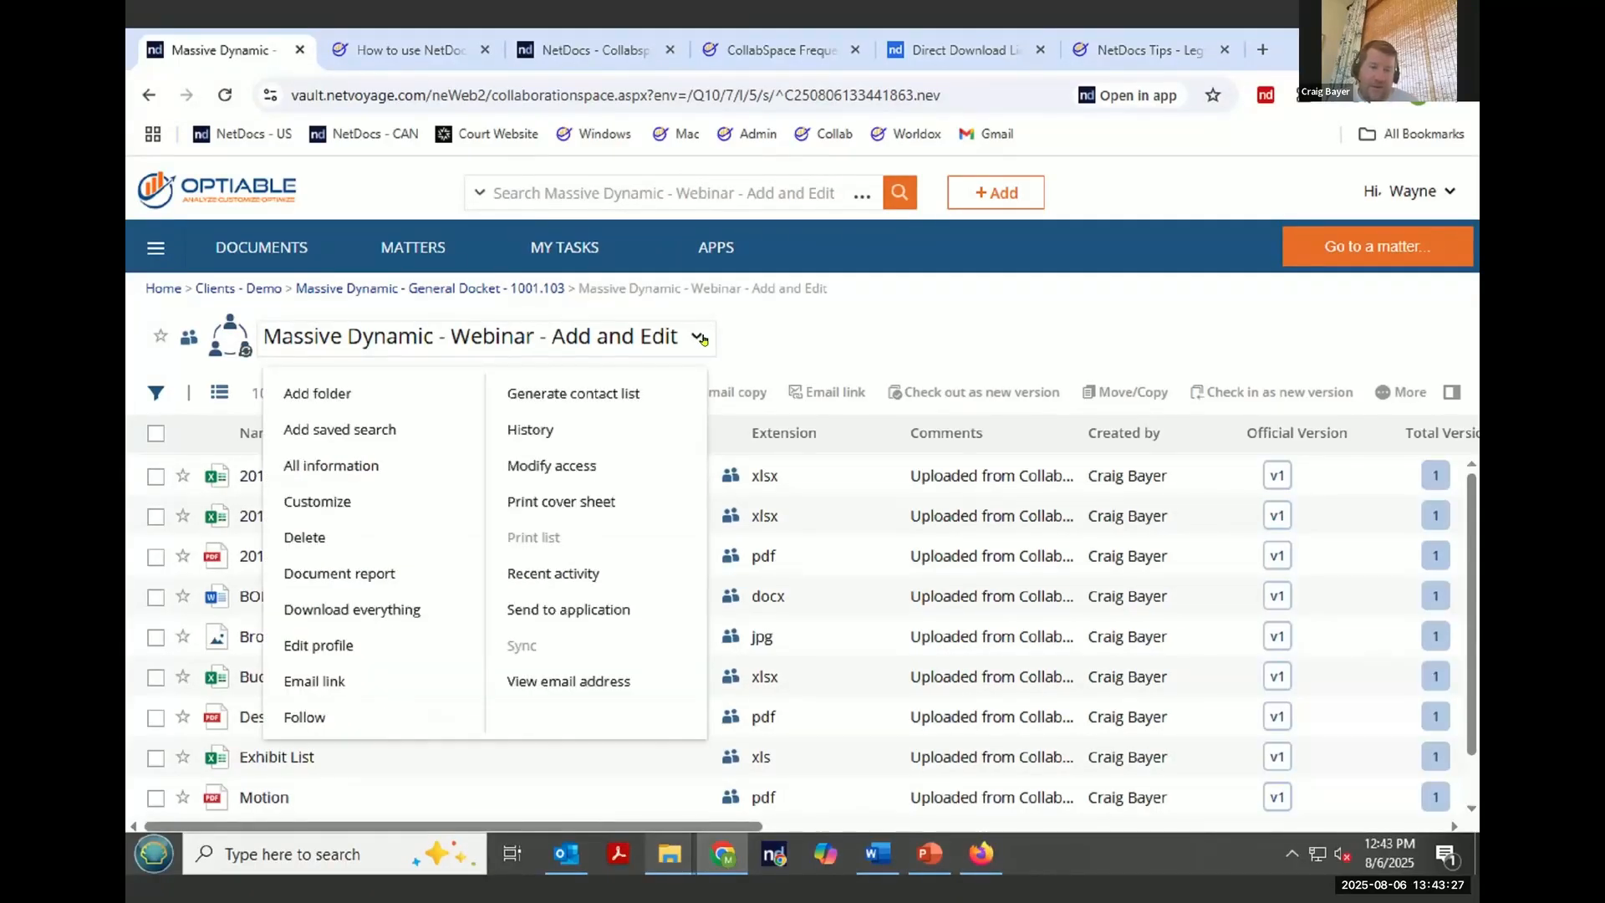
{"action": "left_click", "coordinate": [367, 728]}
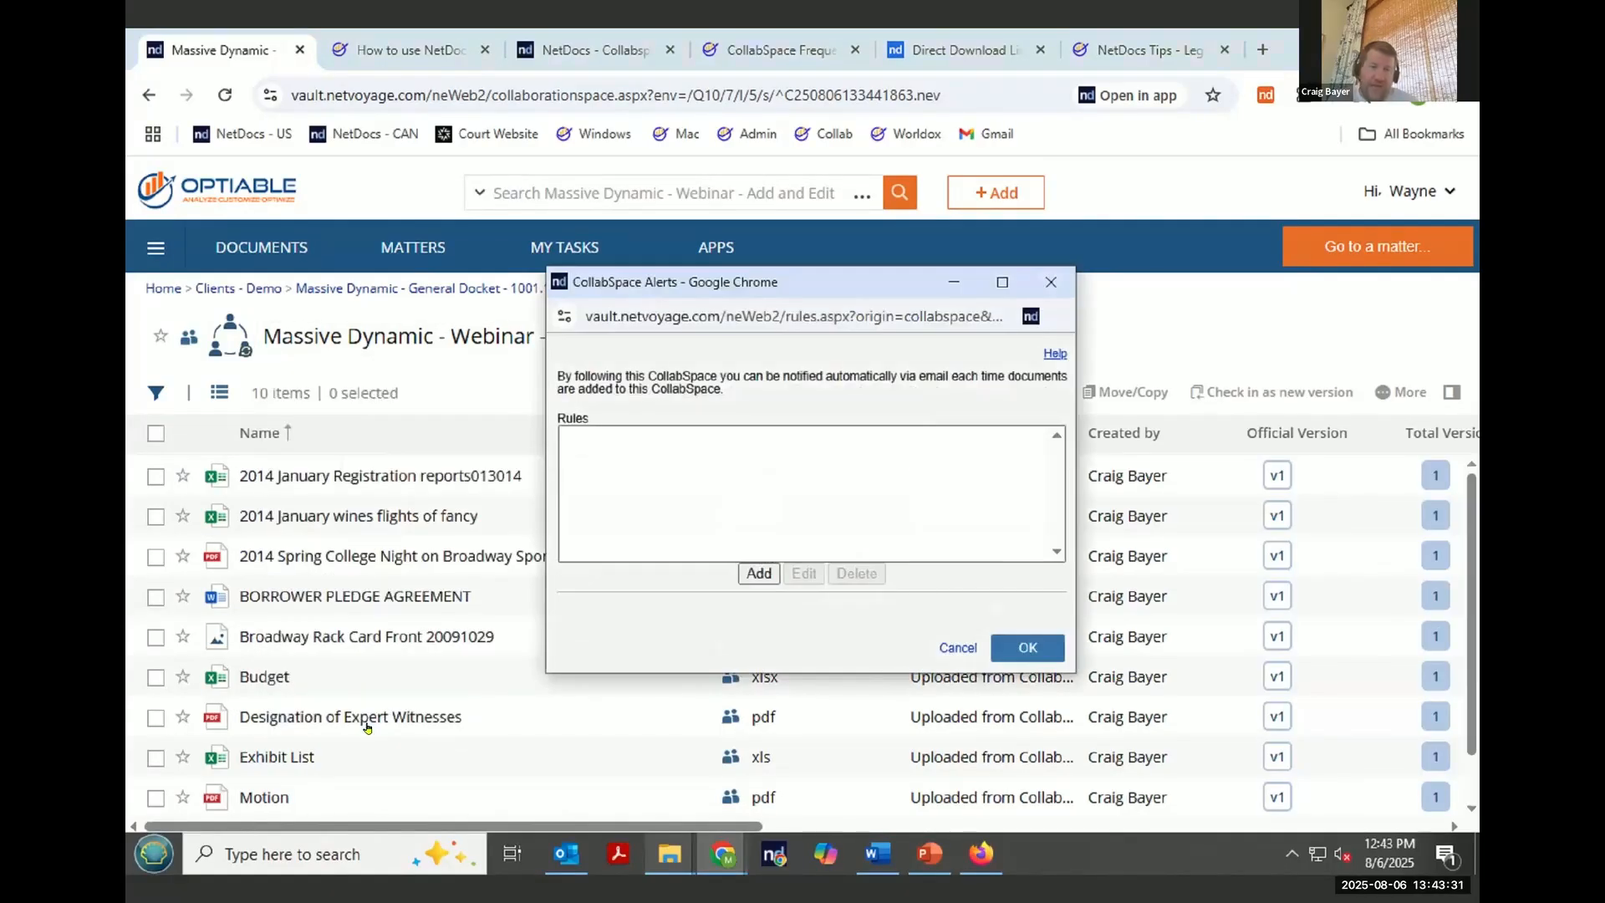
{"action": "left_click", "coordinate": [757, 574]}
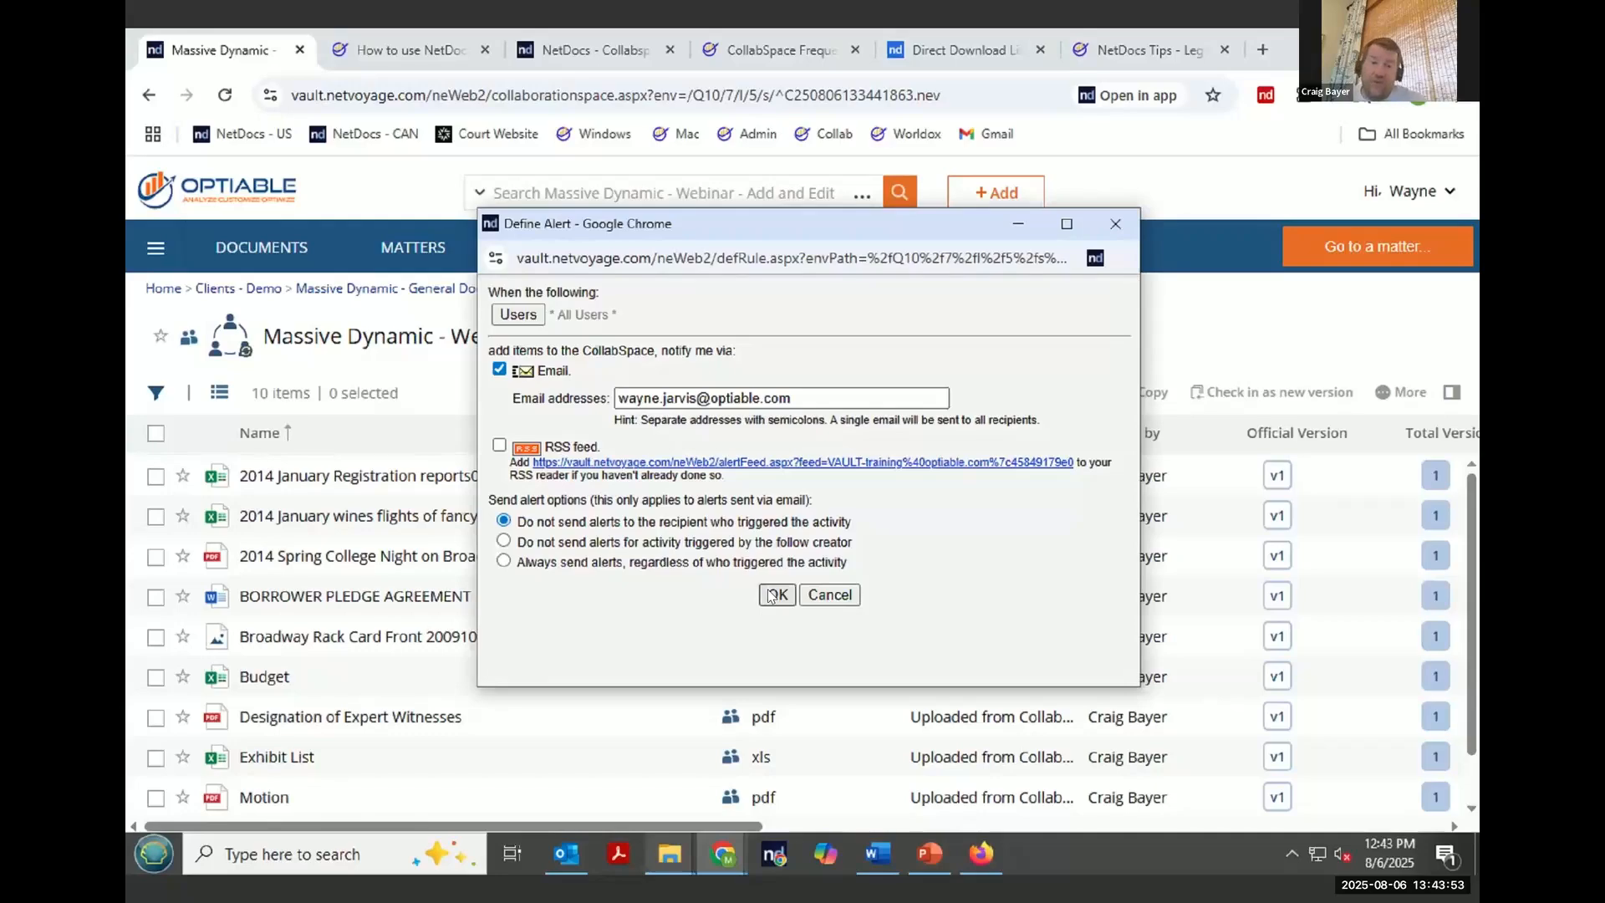
{"action": "left_click", "coordinate": [775, 595]}
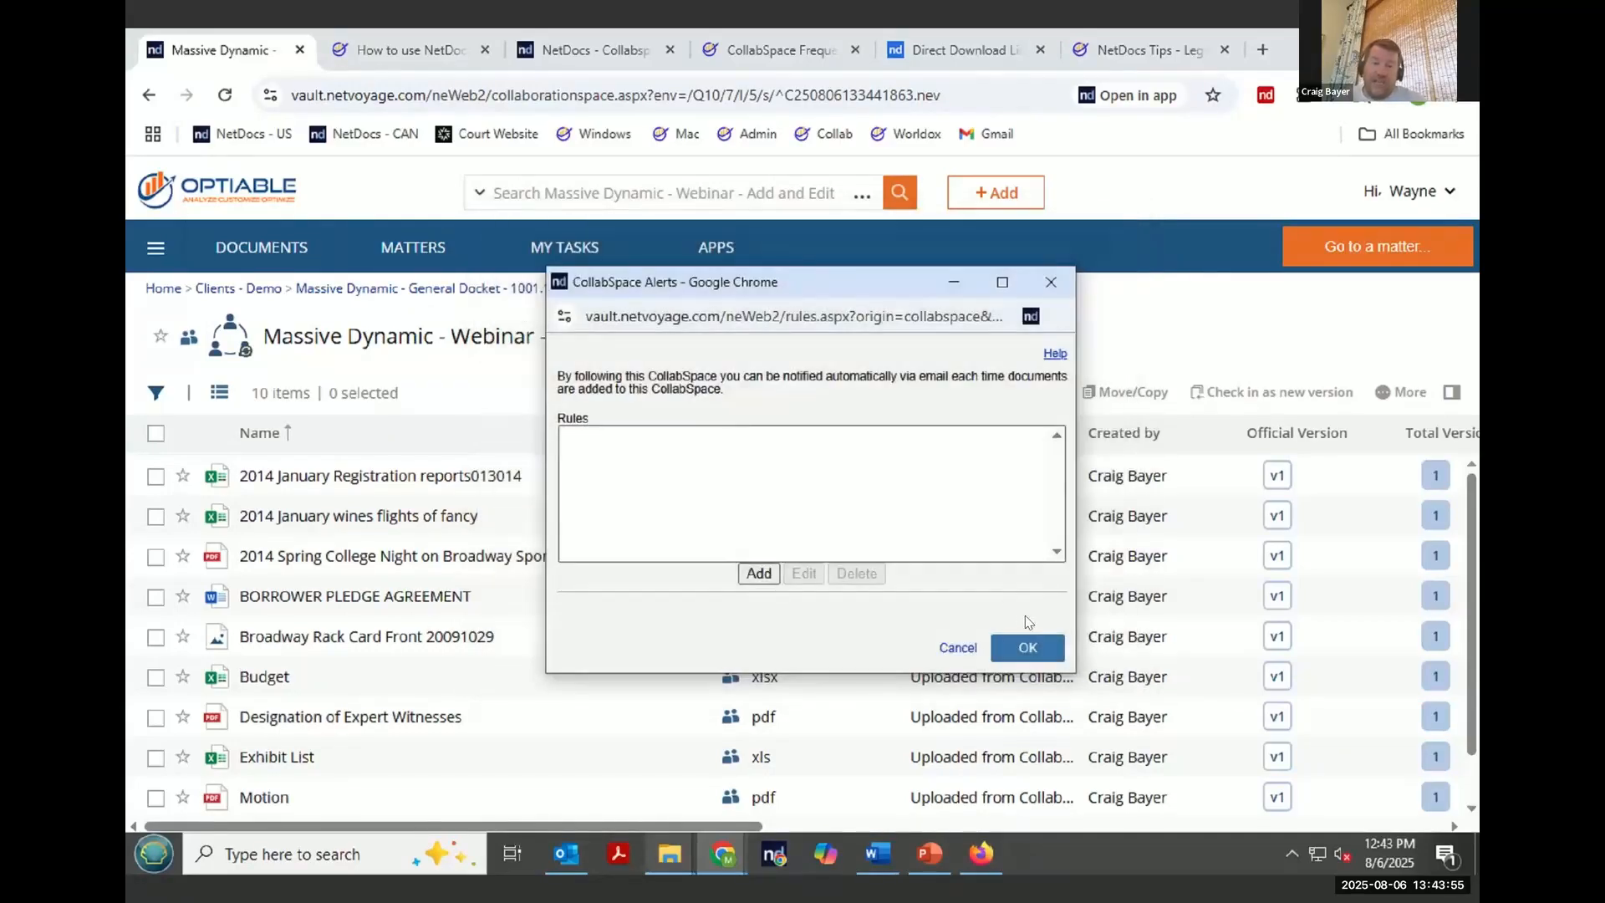
{"action": "left_click", "coordinate": [960, 649]}
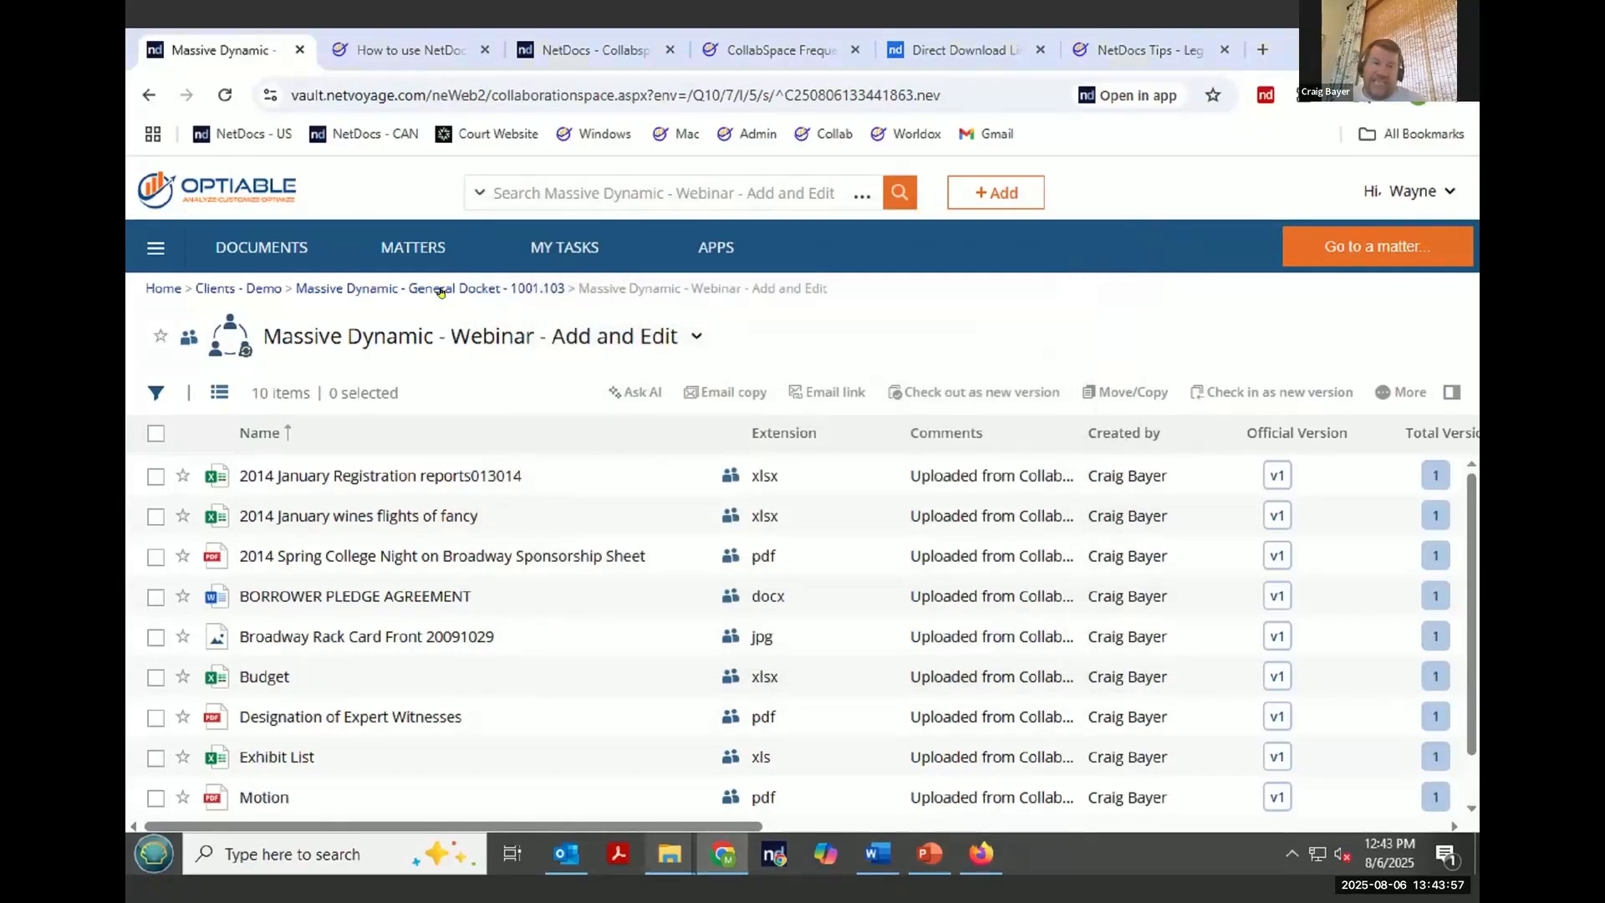
- Open the Massive Dynamic - Optiable Webinar CollabSpace and select the Summary of the Motion we got a Judgment on document
{"action": "left_click", "coordinate": [495, 287]}
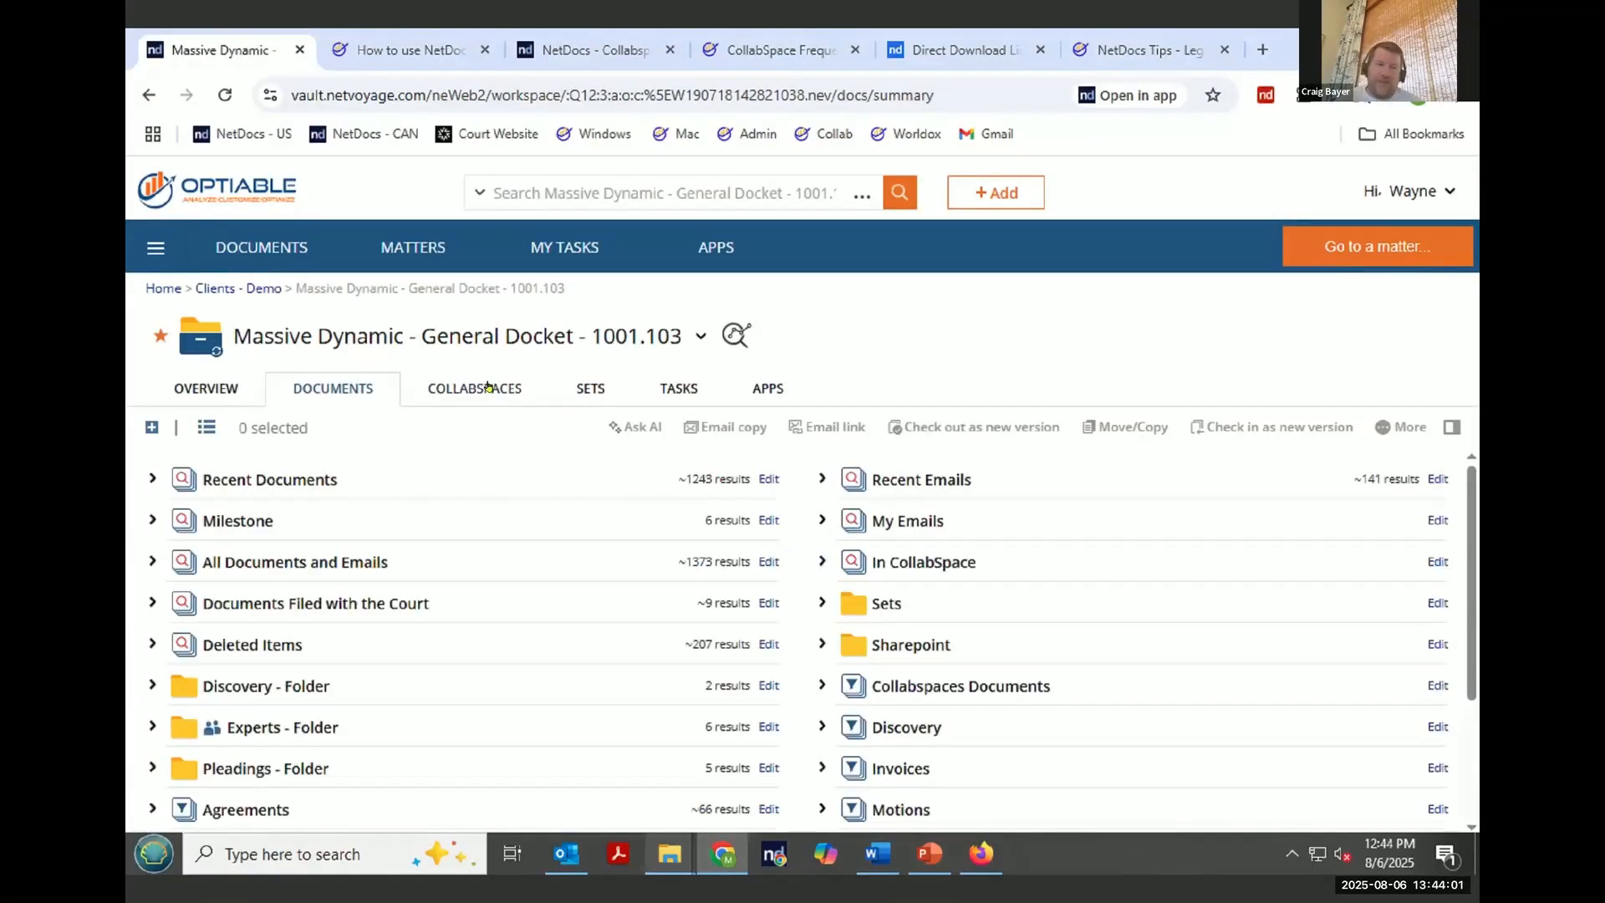
{"action": "left_click", "coordinate": [491, 387]}
{"action": "scroll", "coordinate": [327, 658], "scroll_direction": "down", "scroll_amount": 3}
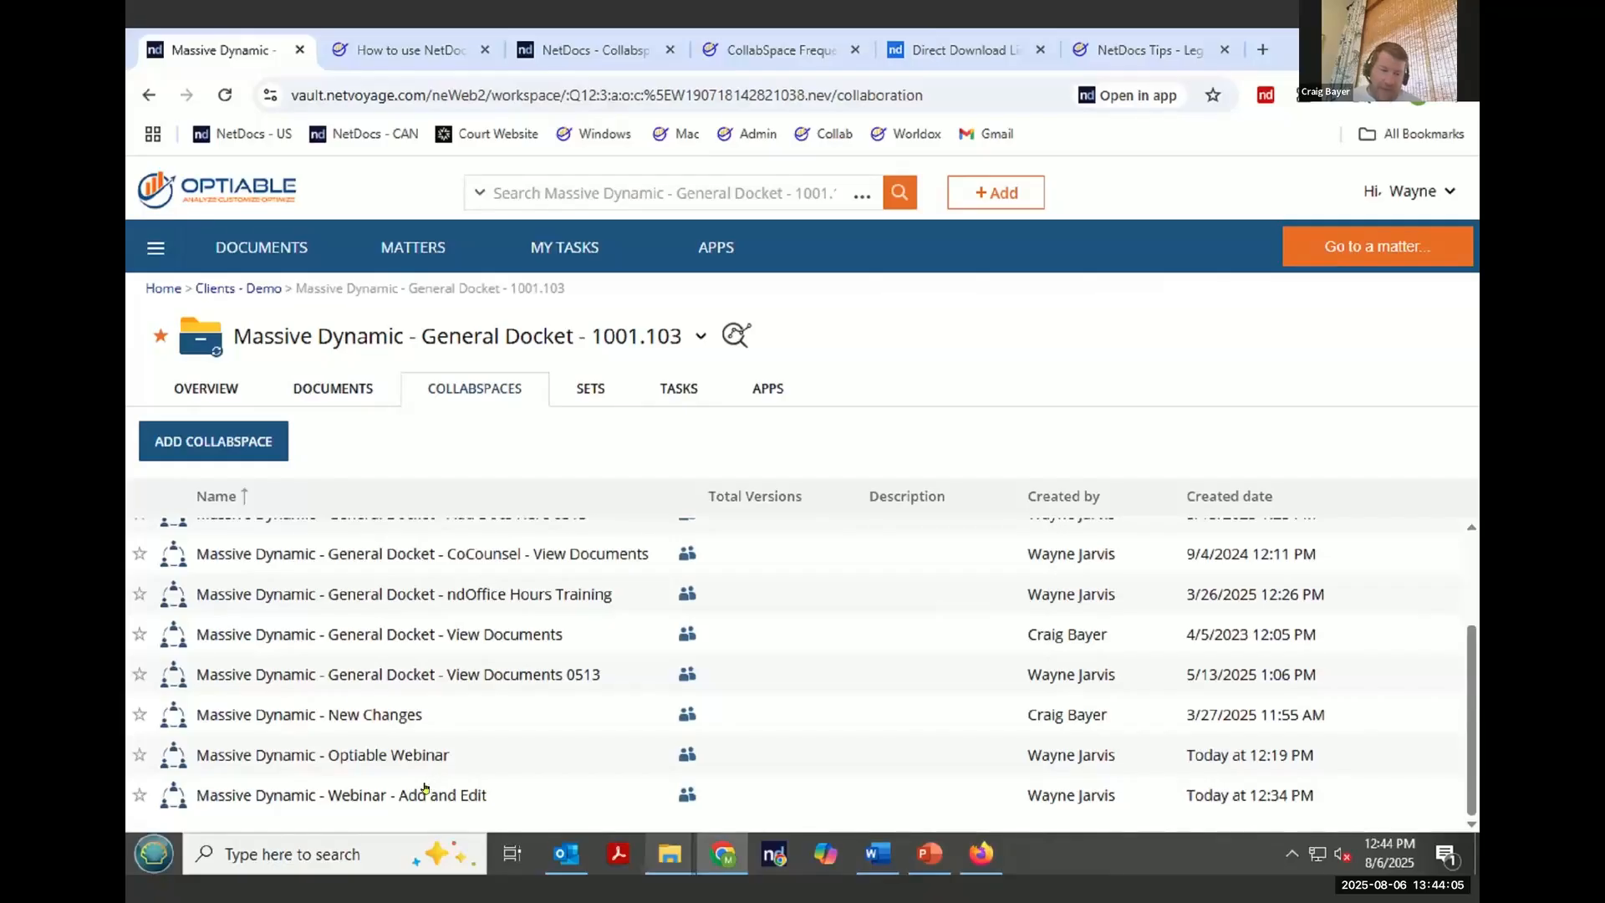
{"action": "left_click", "coordinate": [407, 754]}
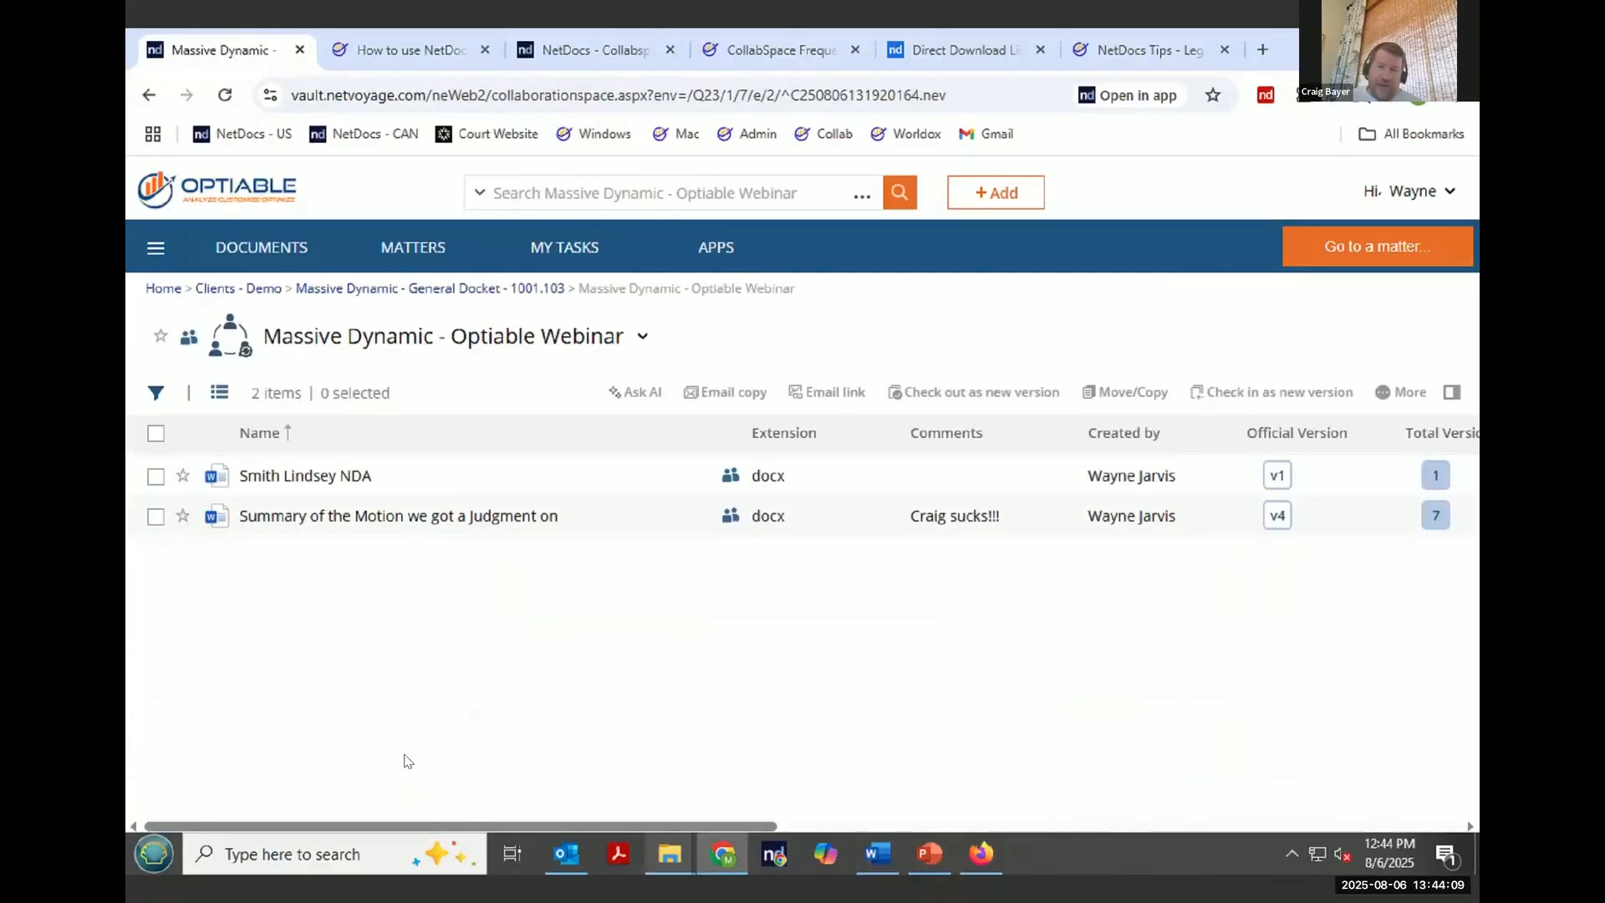
{"action": "left_click", "coordinate": [155, 517]}
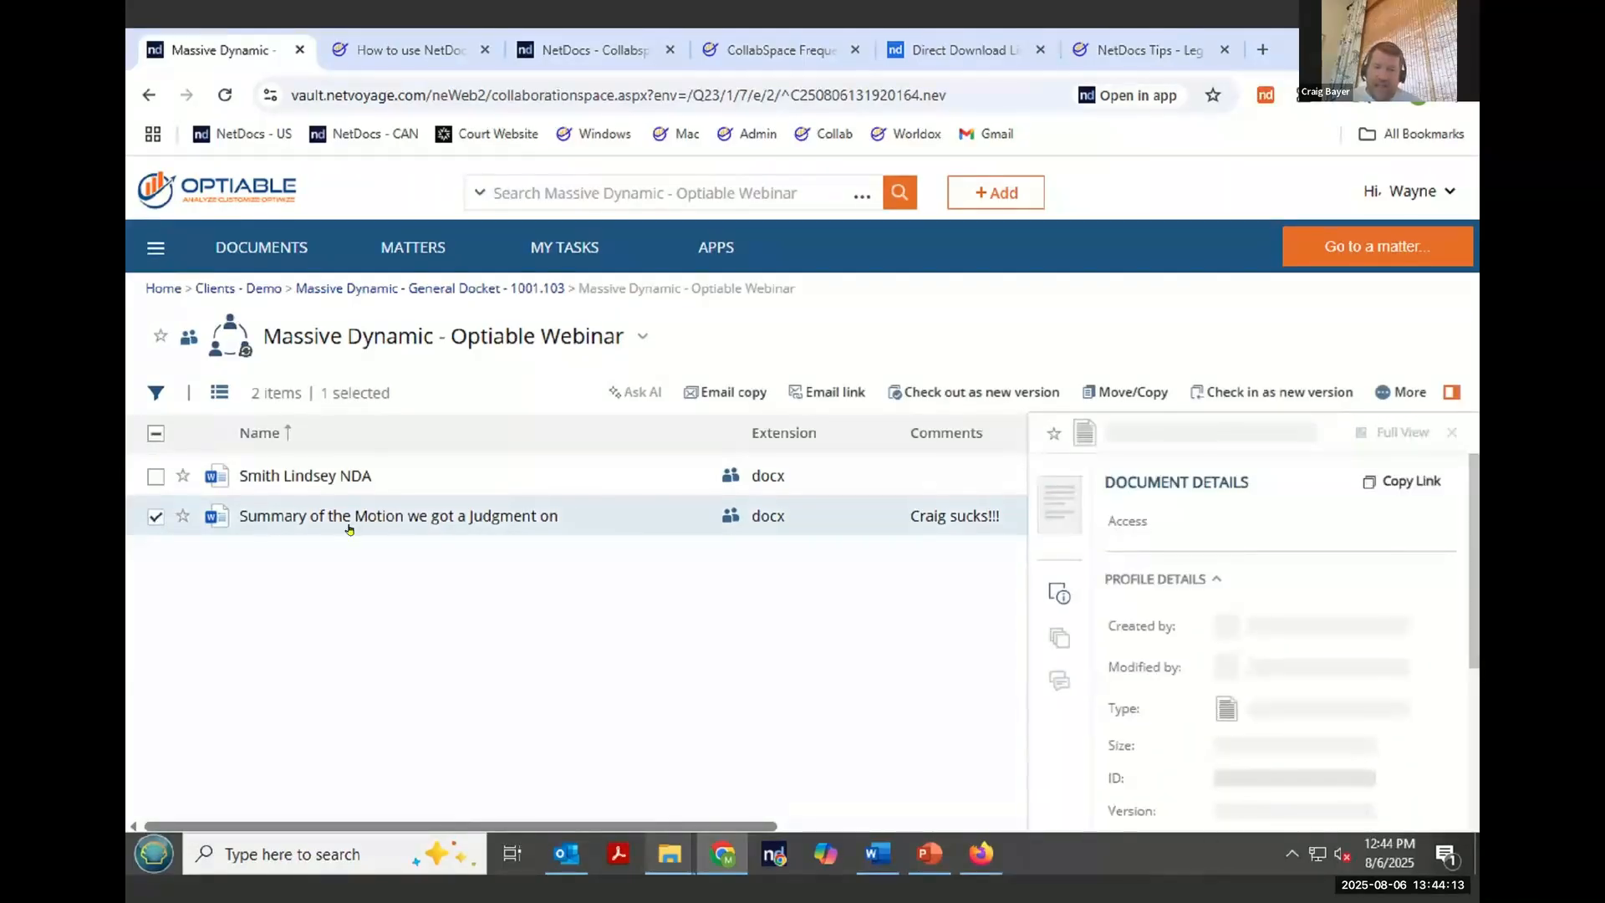
- Review the activity history of the Summary of the Motion we got a Judgment on document
{"action": "left_click", "coordinate": [1402, 394]}
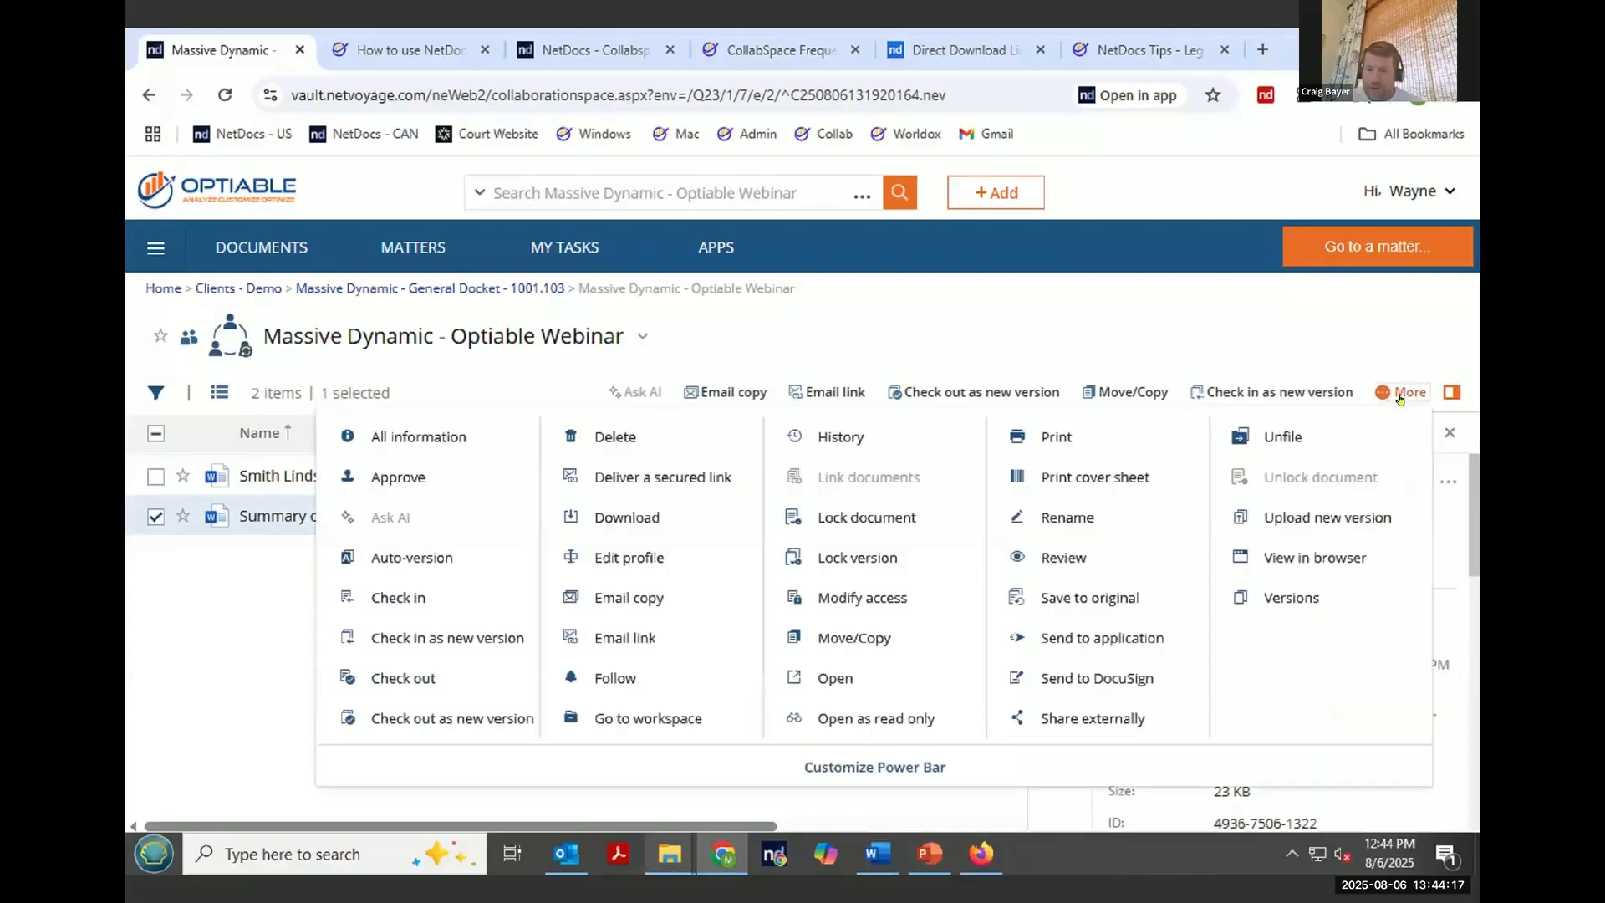
{"action": "left_click", "coordinate": [858, 436]}
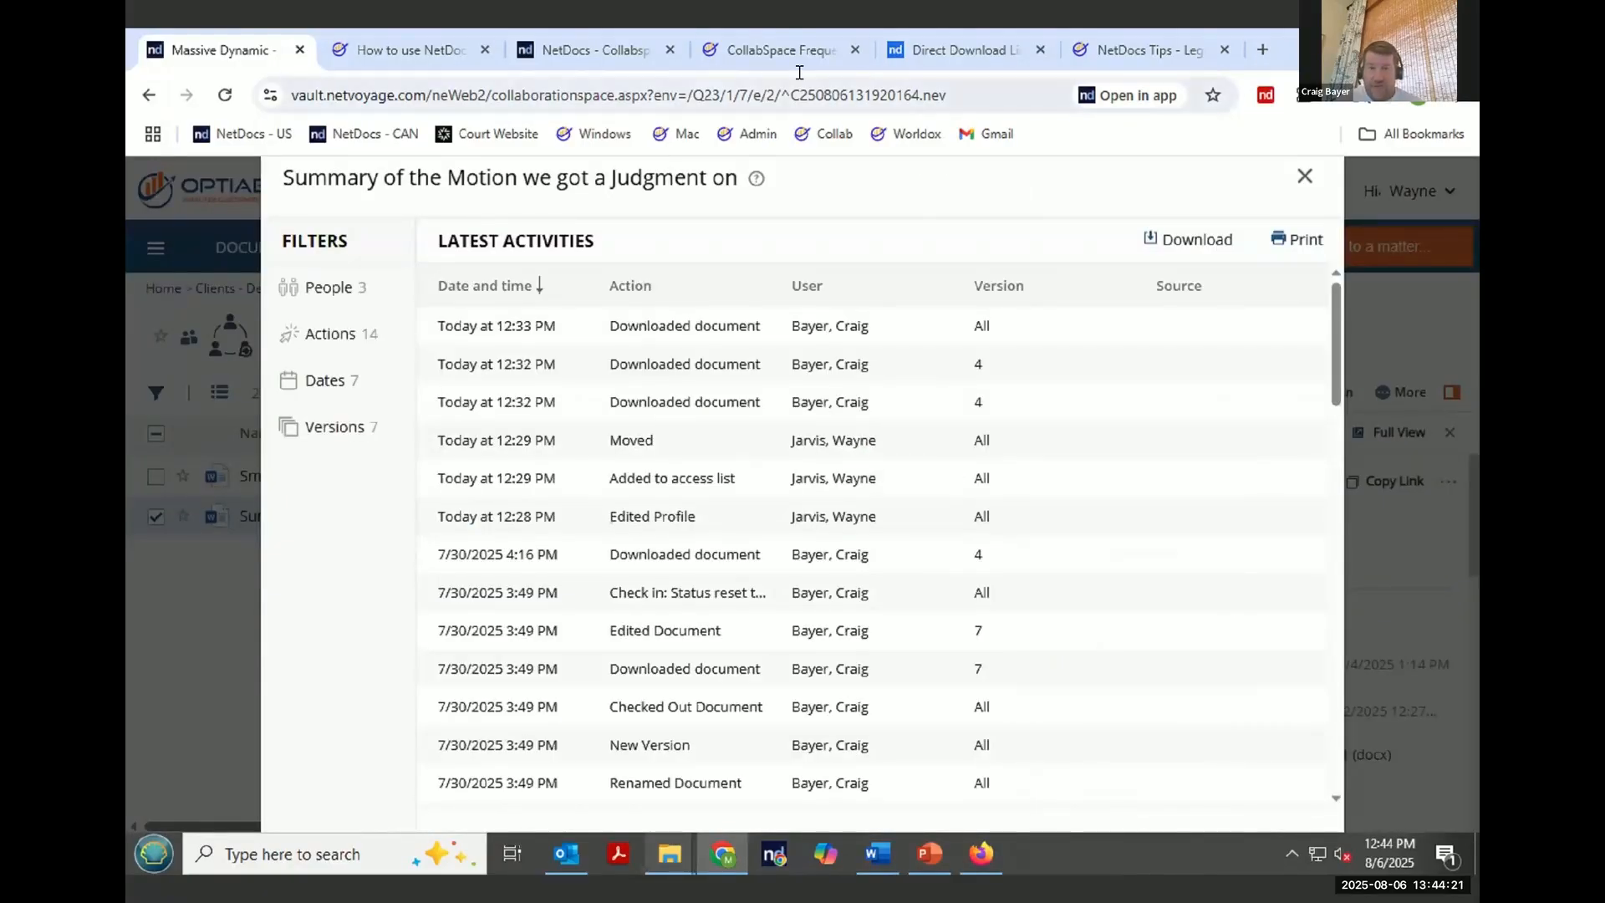
{"action": "mouse_move", "coordinate": [1069, 298]}
{"action": "left_mouse_down"}
{"action": "mouse_move", "coordinate": [585, 355]}
{"action": "mouse_move", "coordinate": [1045, 391]}
{"action": "mouse_move", "coordinate": [1029, 294]}
{"action": "left_mouse_up"}
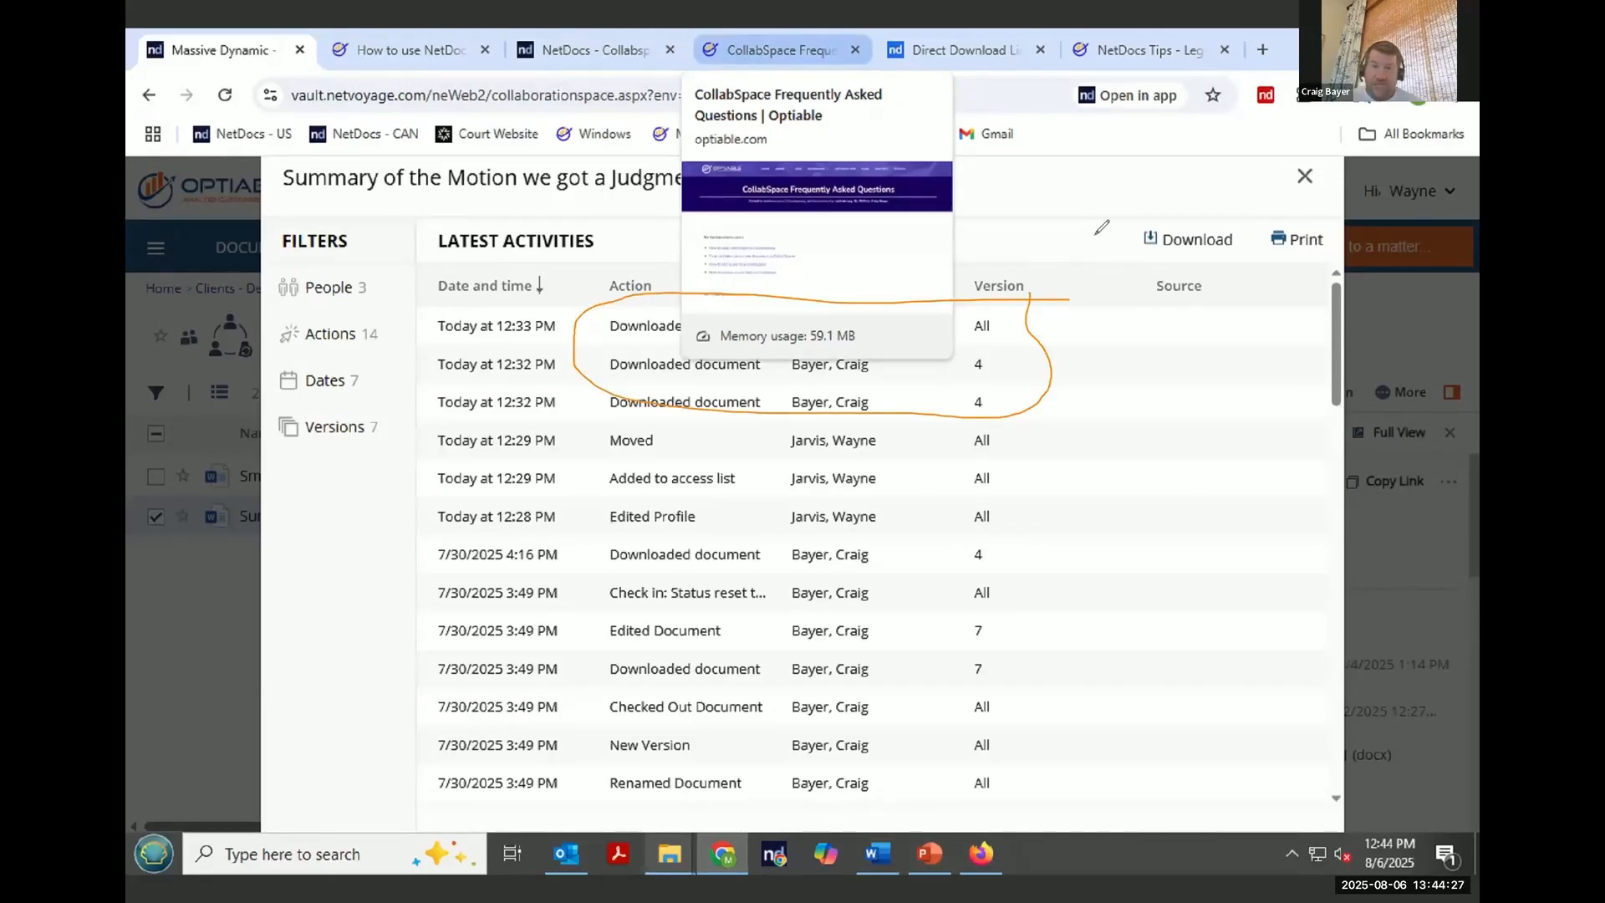
{"action": "scroll", "coordinate": [1004, 176], "scroll_direction": "up", "scroll_amount": 1}
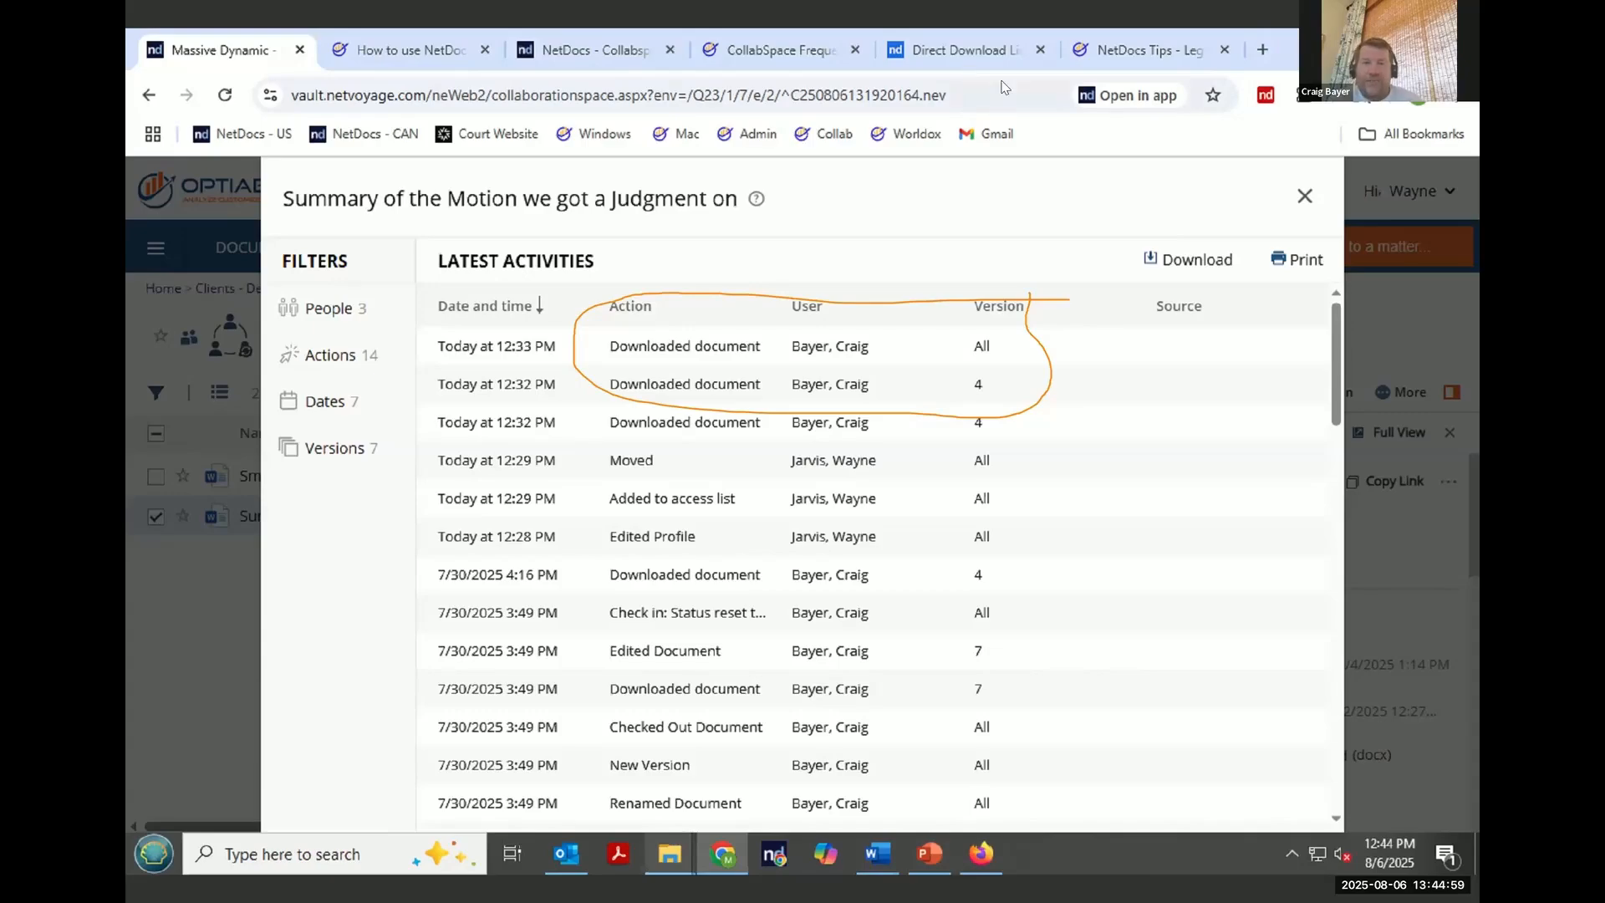
{"action": "scroll", "coordinate": [1220, 183], "scroll_direction": "down", "scroll_amount": 1}
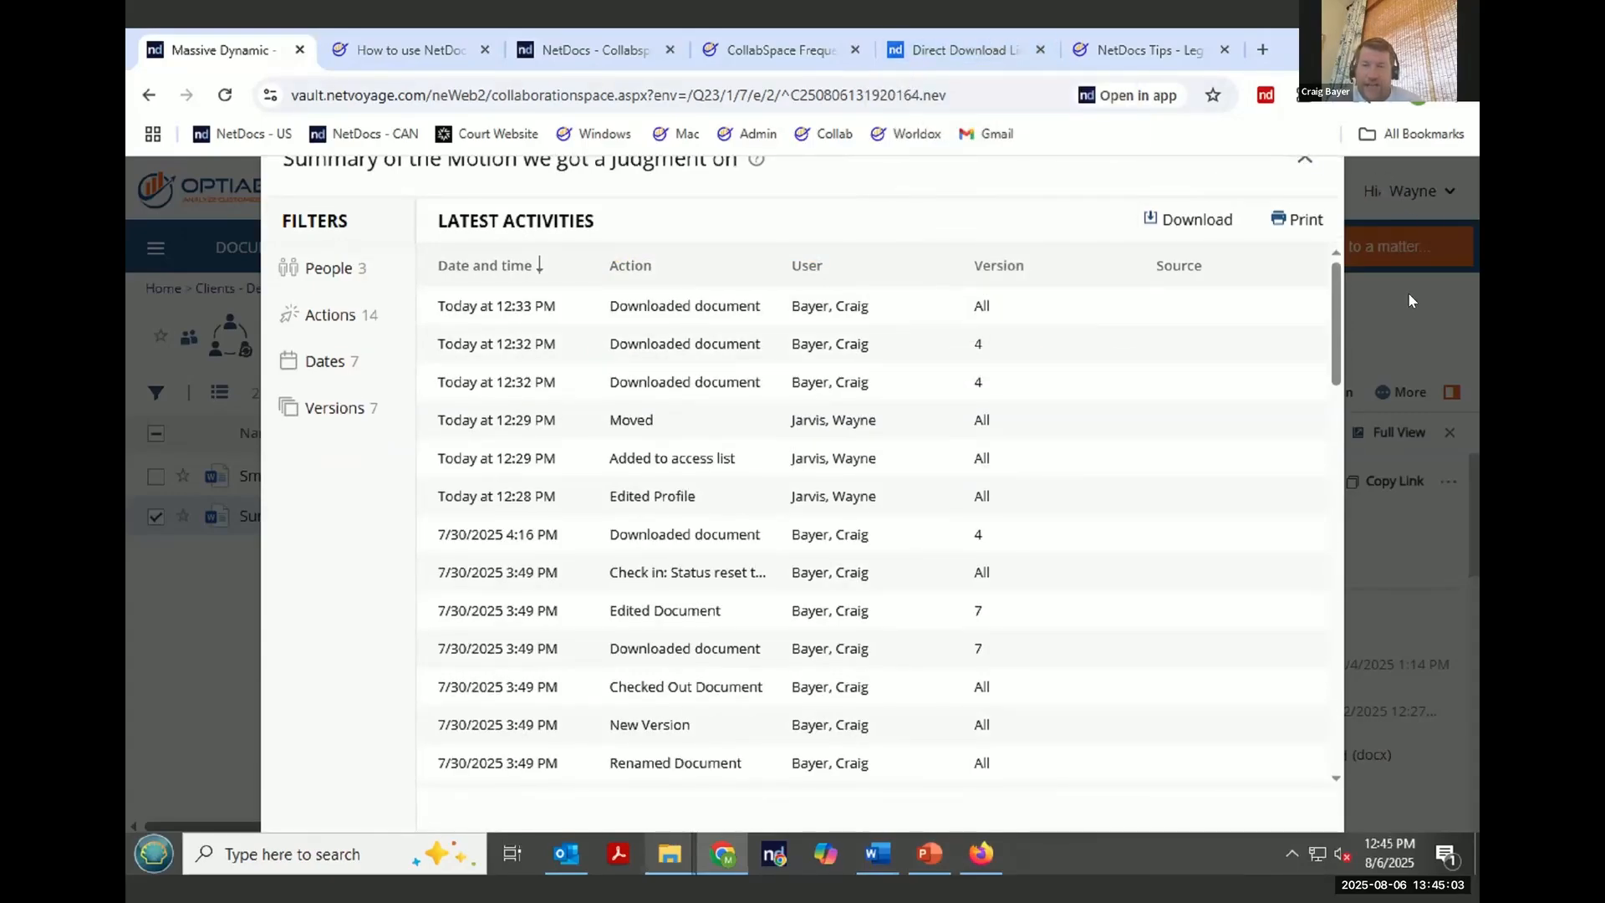
{"action": "left_click", "coordinate": [225, 96]}
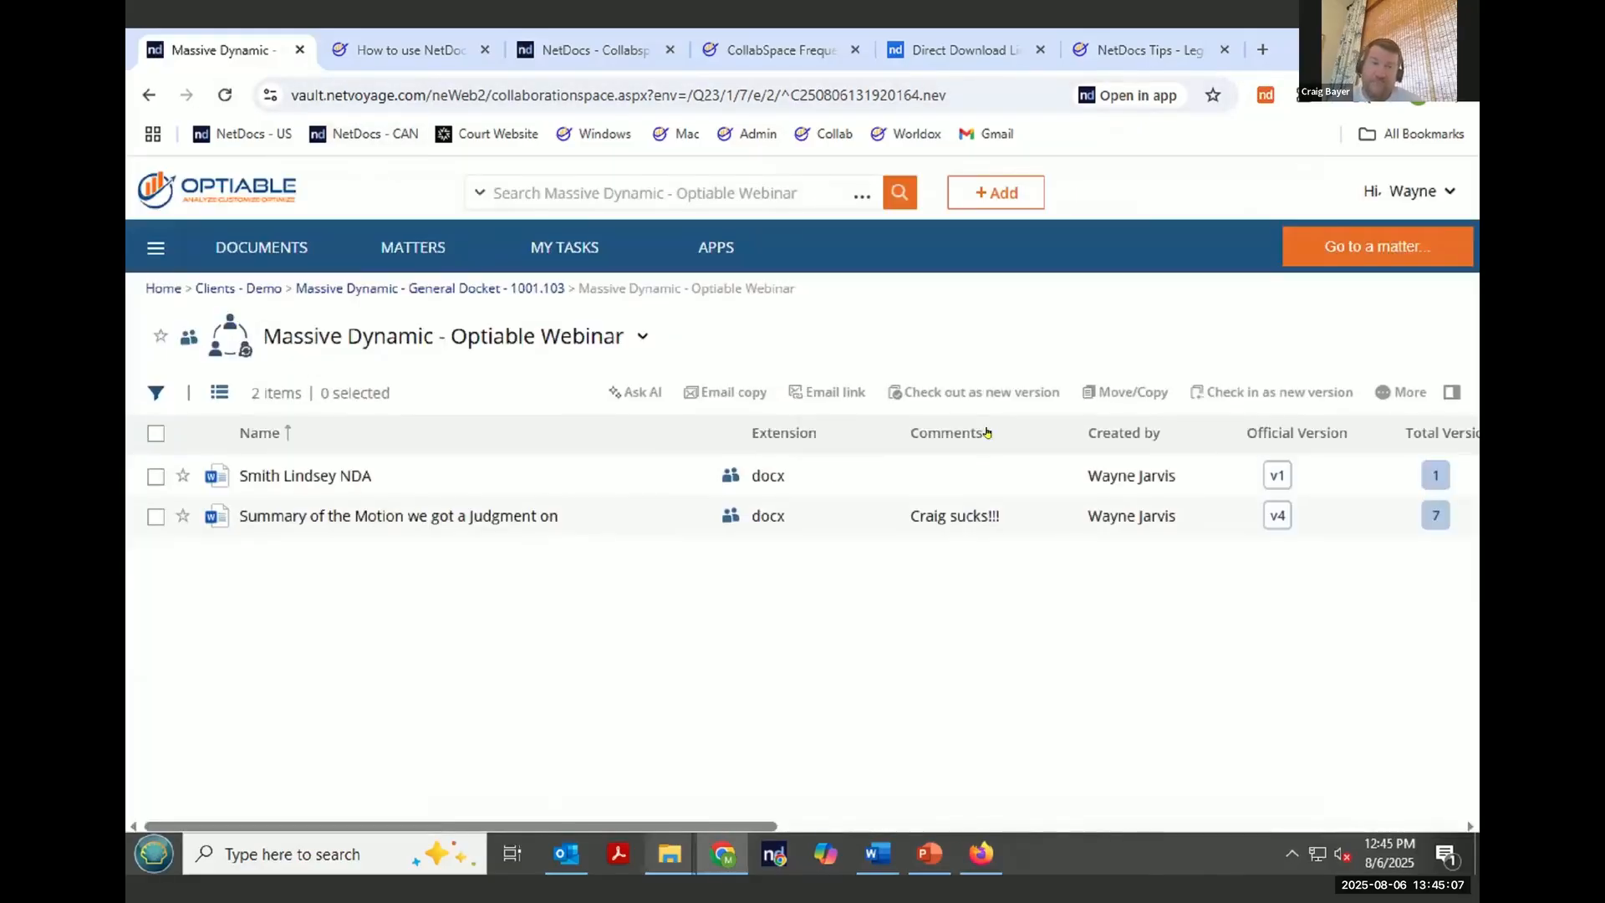
- Open the Activity Logs page of the admin console, then return to the home page
{"action": "left_click", "coordinate": [1438, 201]}
{"action": "left_click", "coordinate": [1429, 269]}
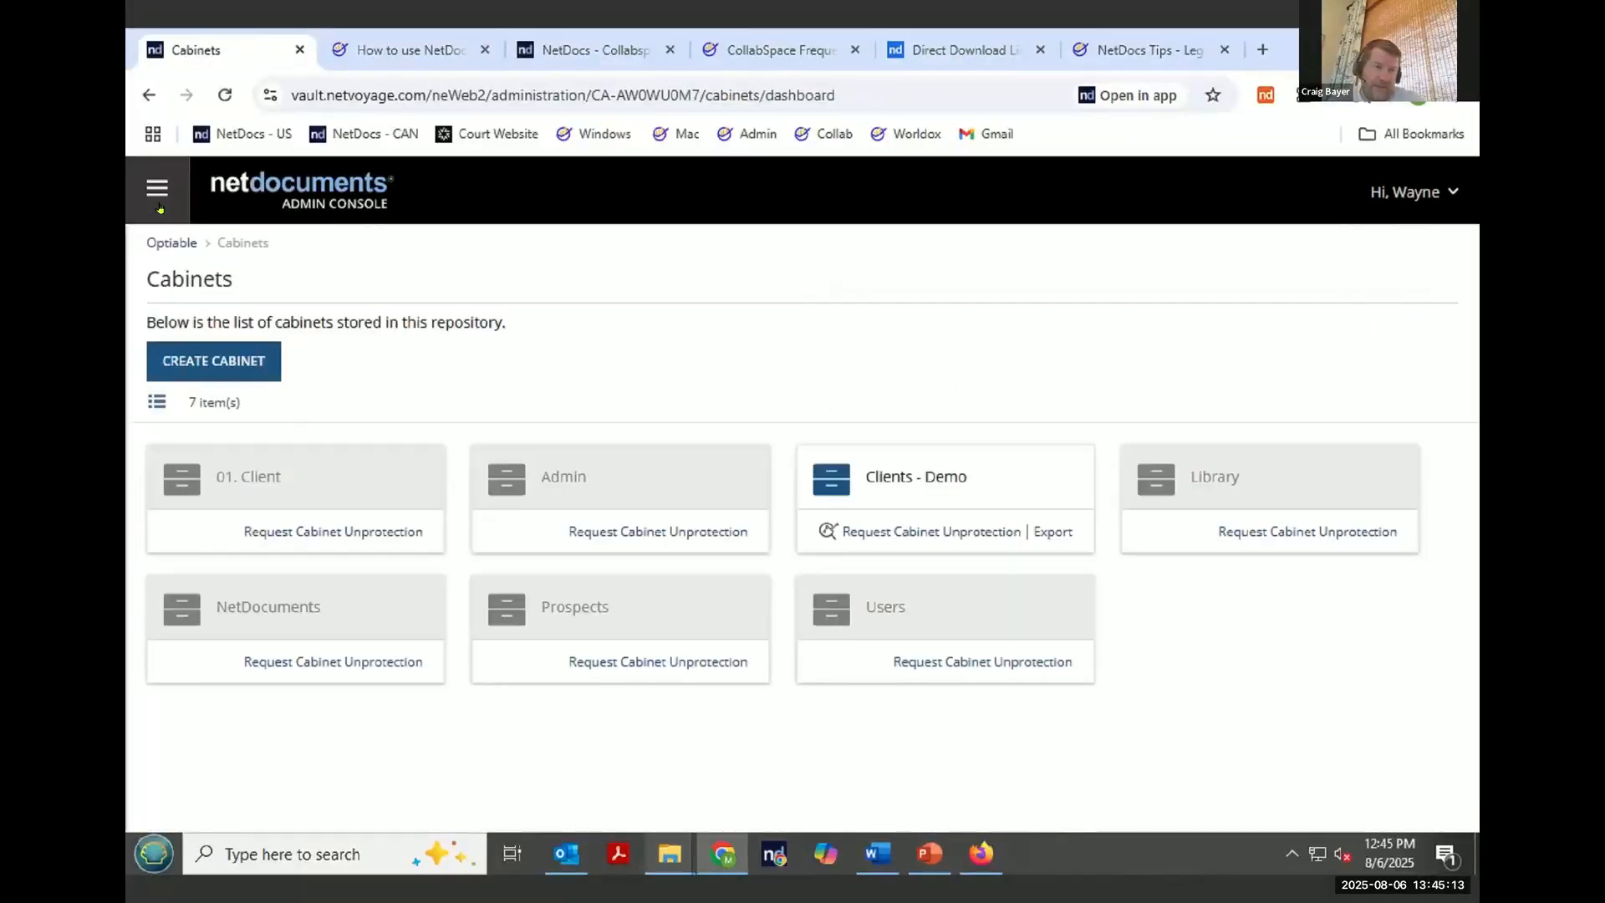
{"action": "left_click", "coordinate": [159, 192]}
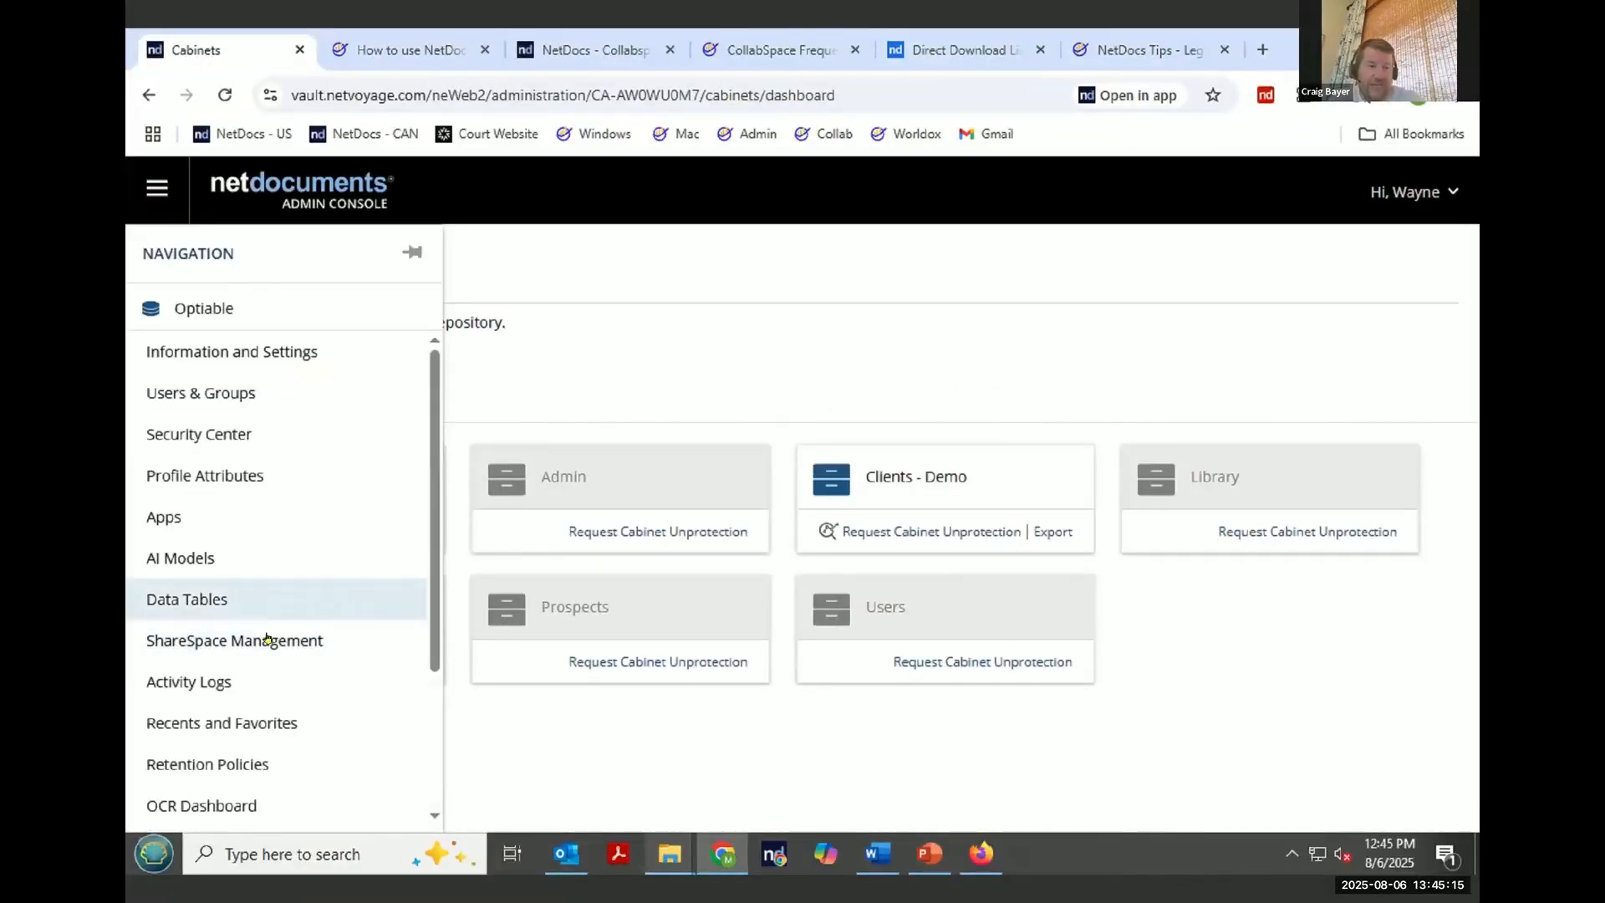
{"action": "left_click", "coordinate": [242, 684]}
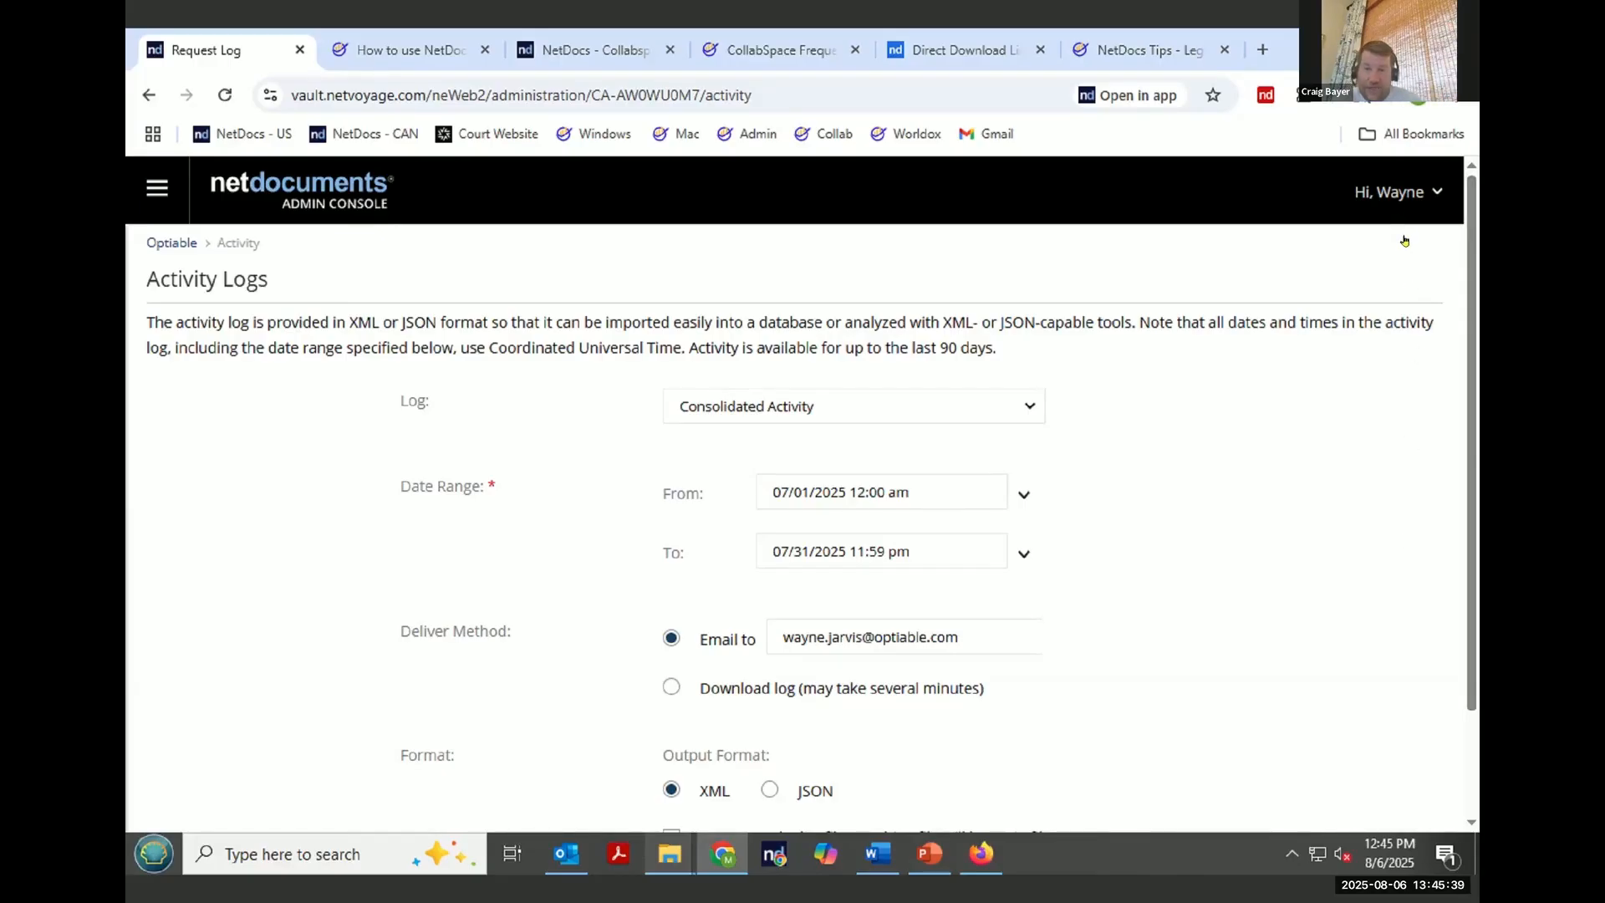
{"action": "left_click", "coordinate": [1393, 259]}
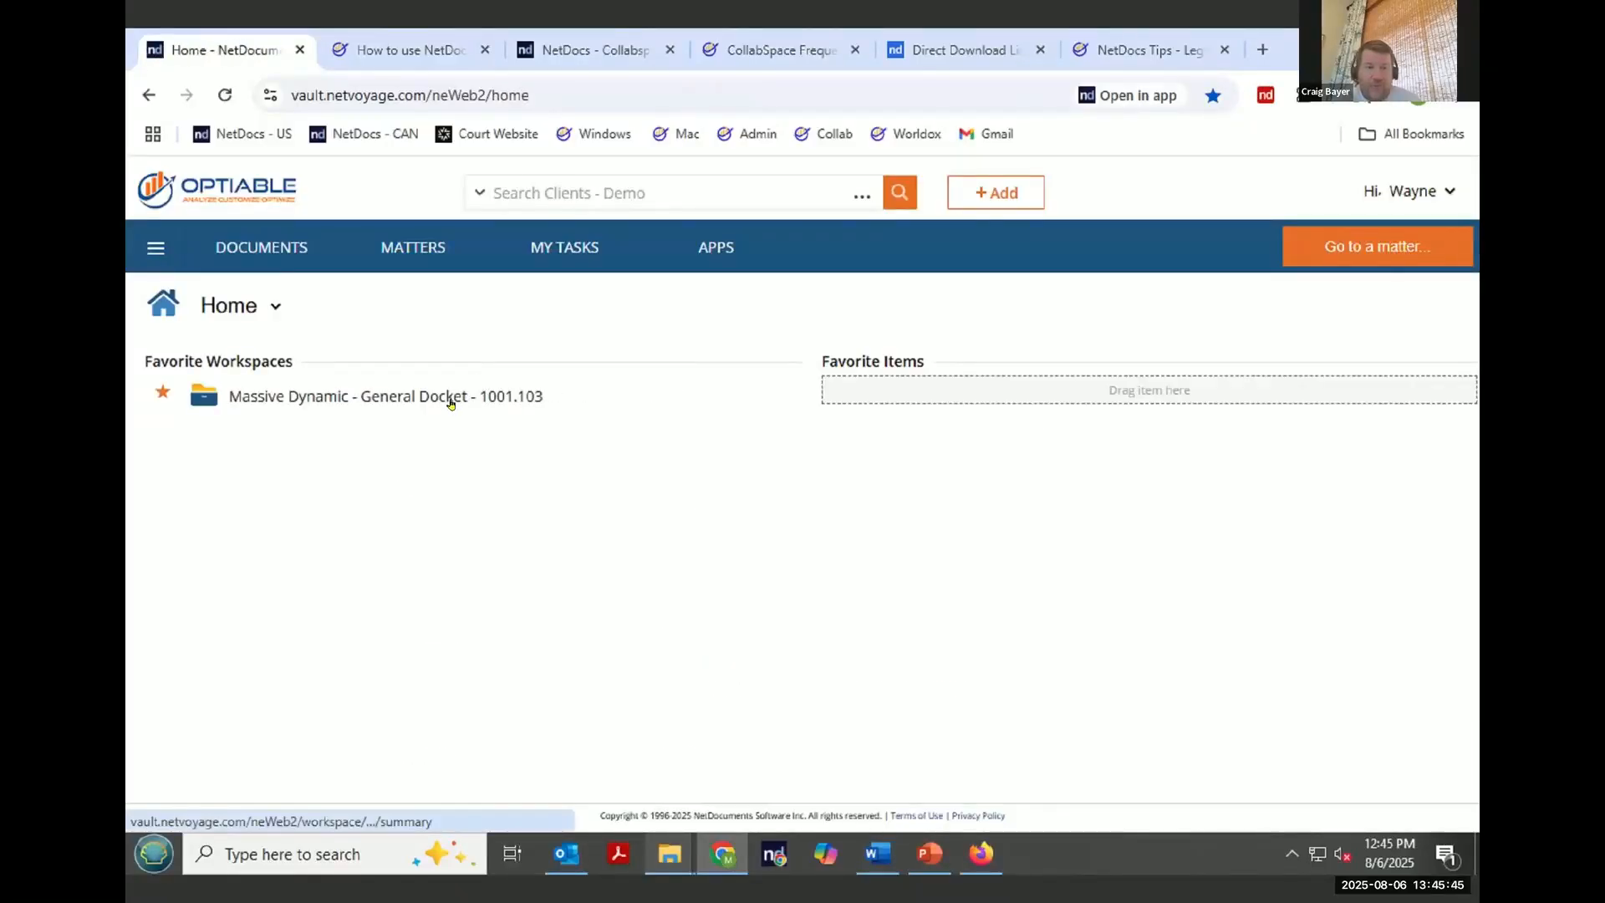
- Open the Massive Dynamic - Webinar - Add and Edit CollabSpace from the General Docket workspace's CollabSpaces list
{"action": "left_click", "coordinate": [450, 399]}
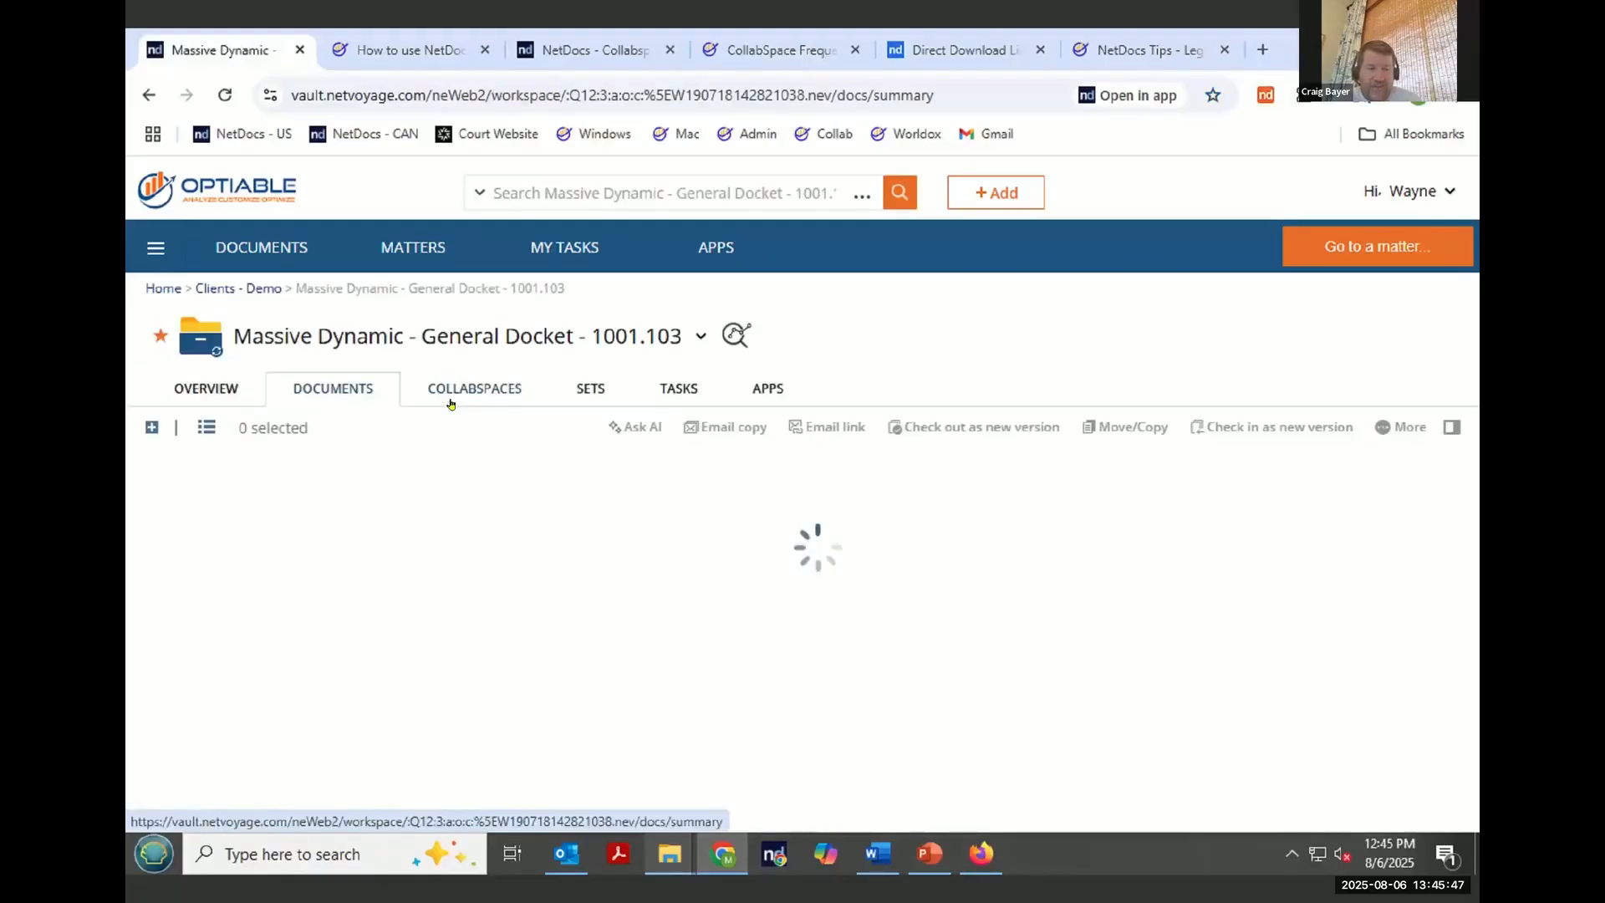
{"action": "left_click", "coordinate": [461, 395]}
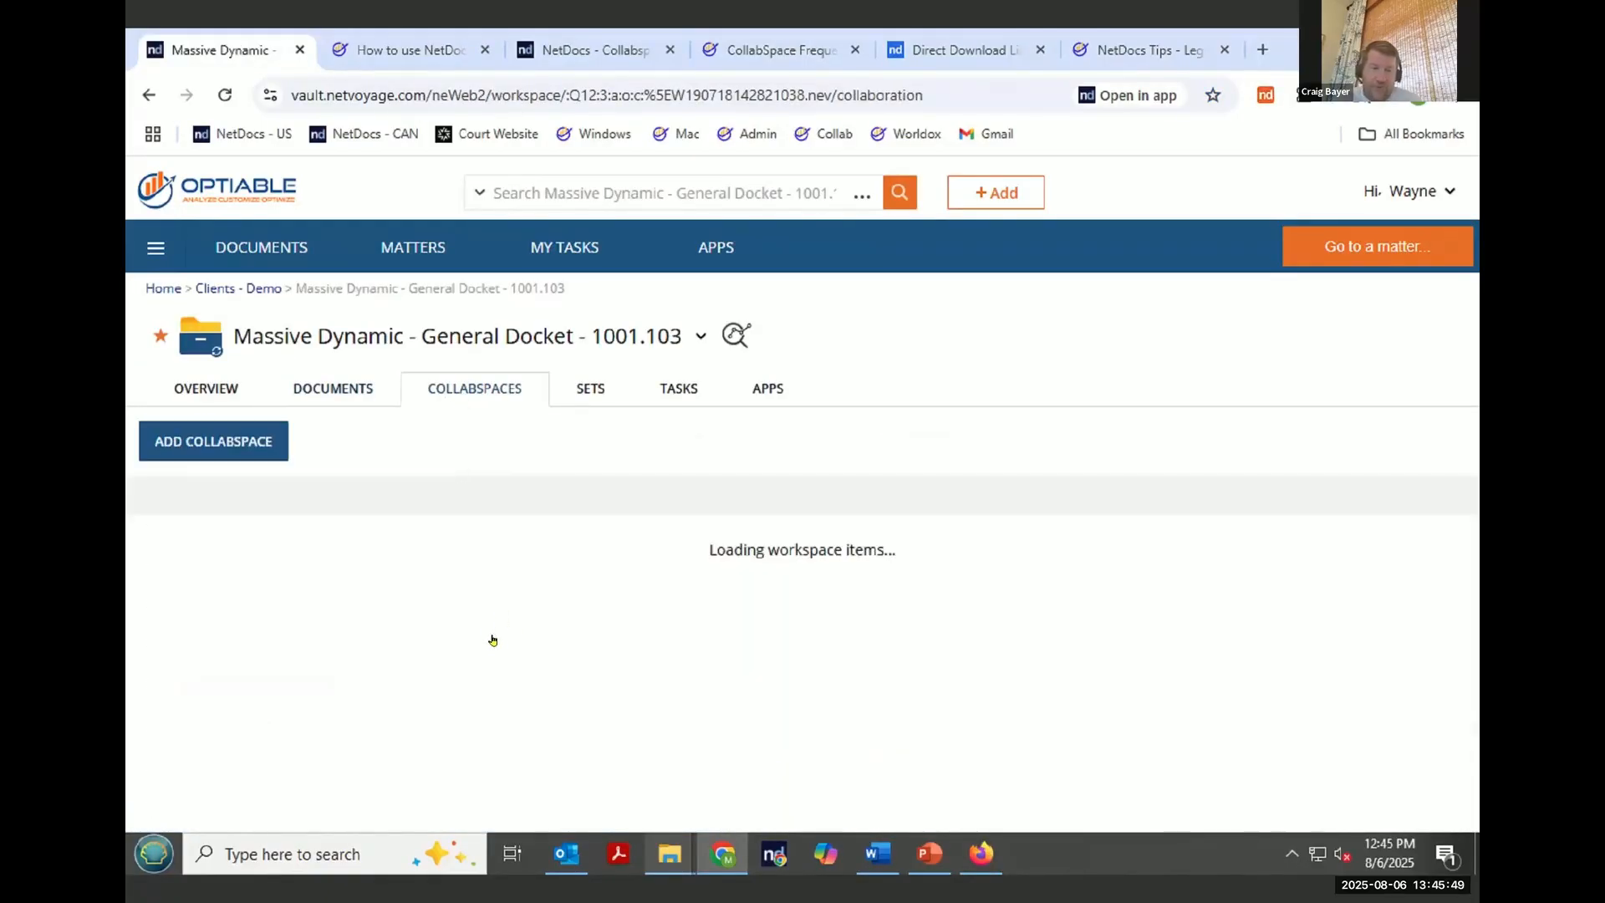
{"action": "scroll", "coordinate": [465, 651], "scroll_direction": "down", "scroll_amount": 3}
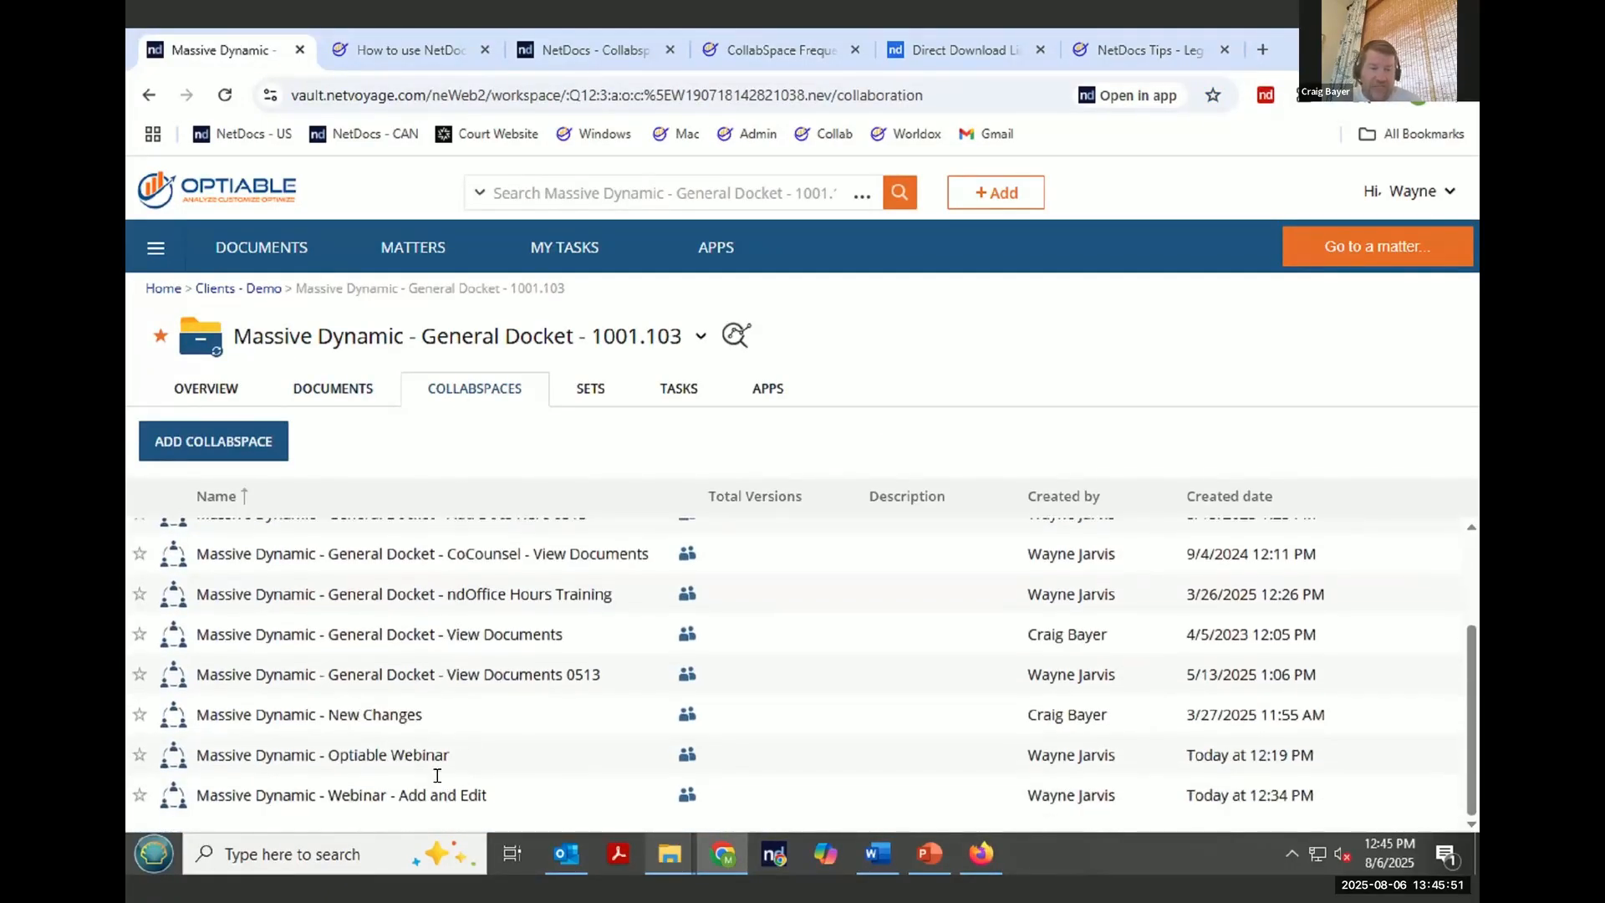
{"action": "left_click", "coordinate": [423, 800]}
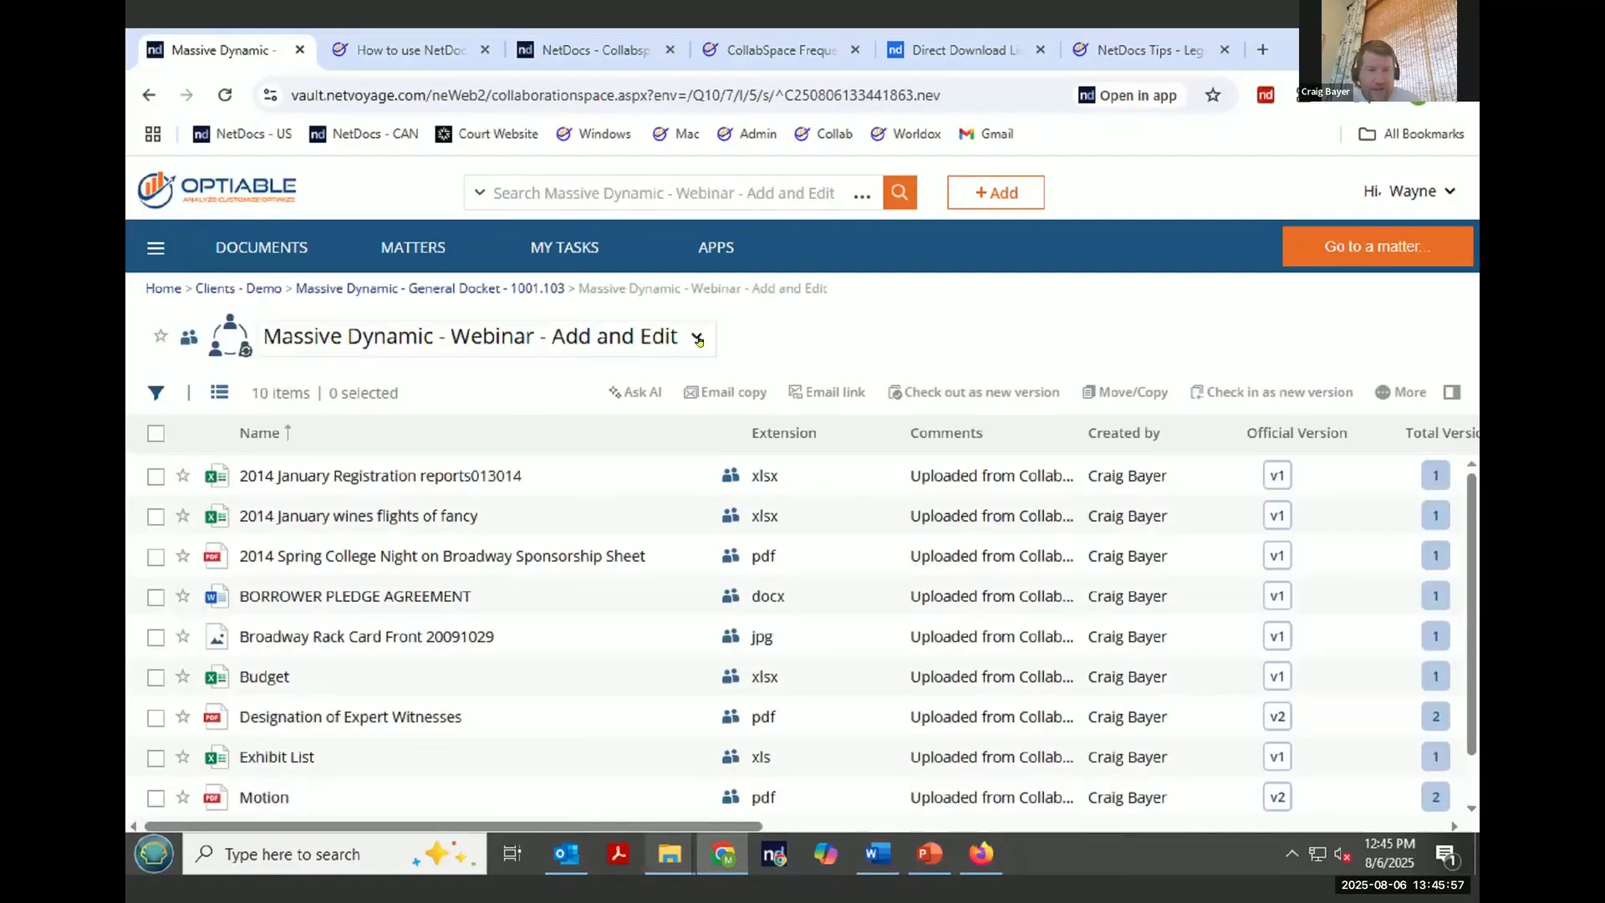
- Add a folder named A Folder to the Massive Dynamic - Webinar - Add and Edit CollabSpace
{"action": "left_click", "coordinate": [697, 339]}
{"action": "left_click", "coordinate": [326, 389]}
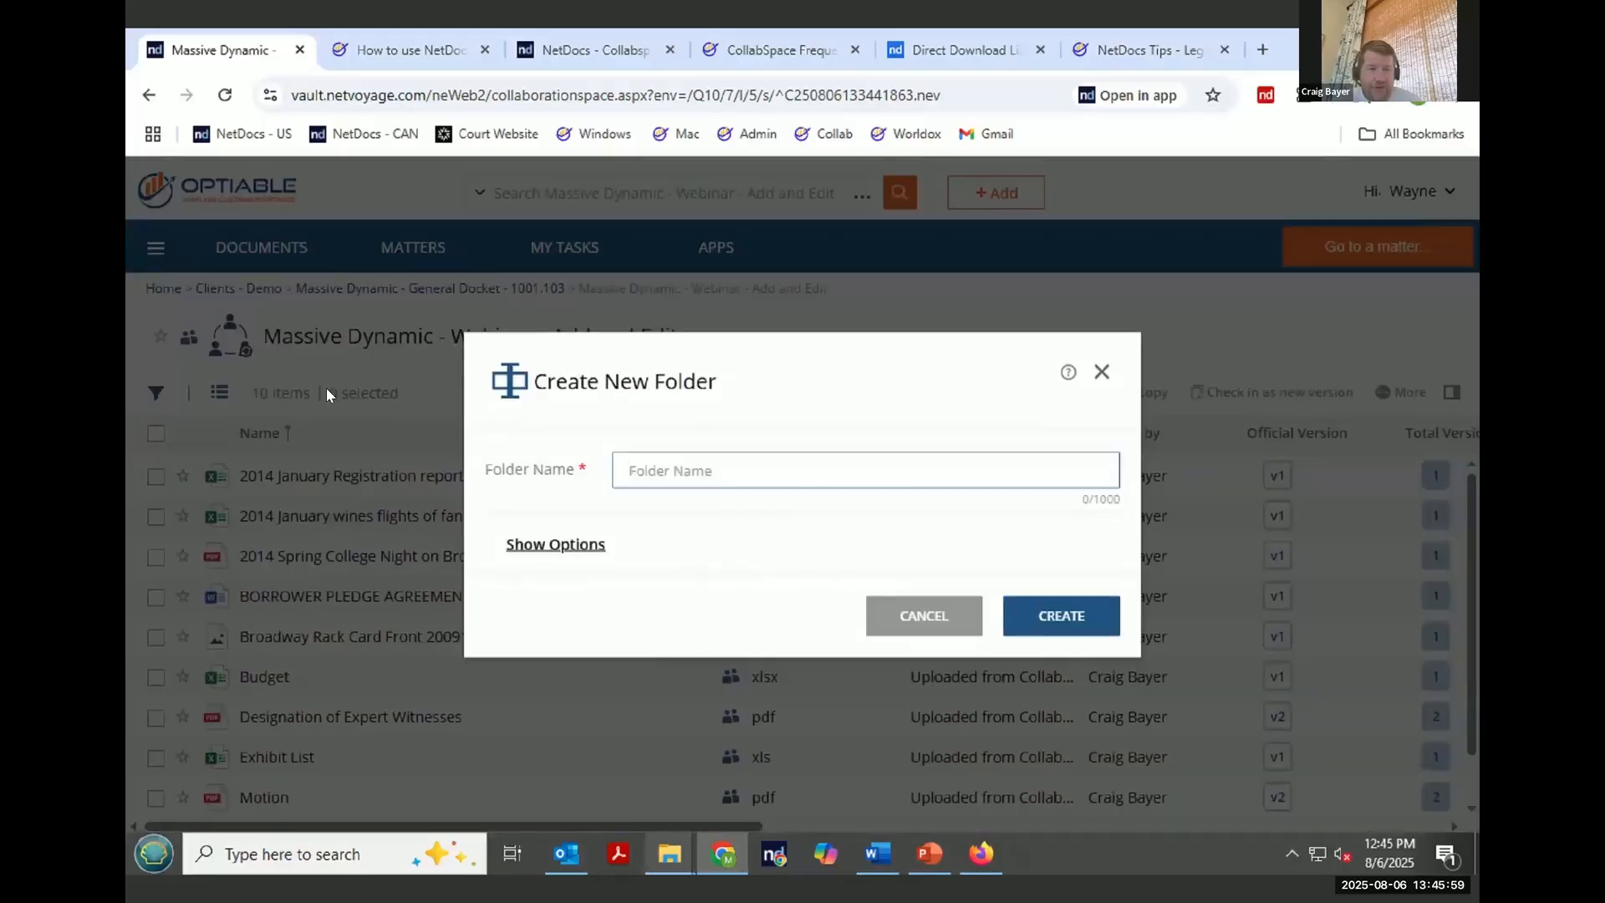
{"action": "left_click", "coordinate": [735, 473]}
{"action": "type", "text": "HEre si"}
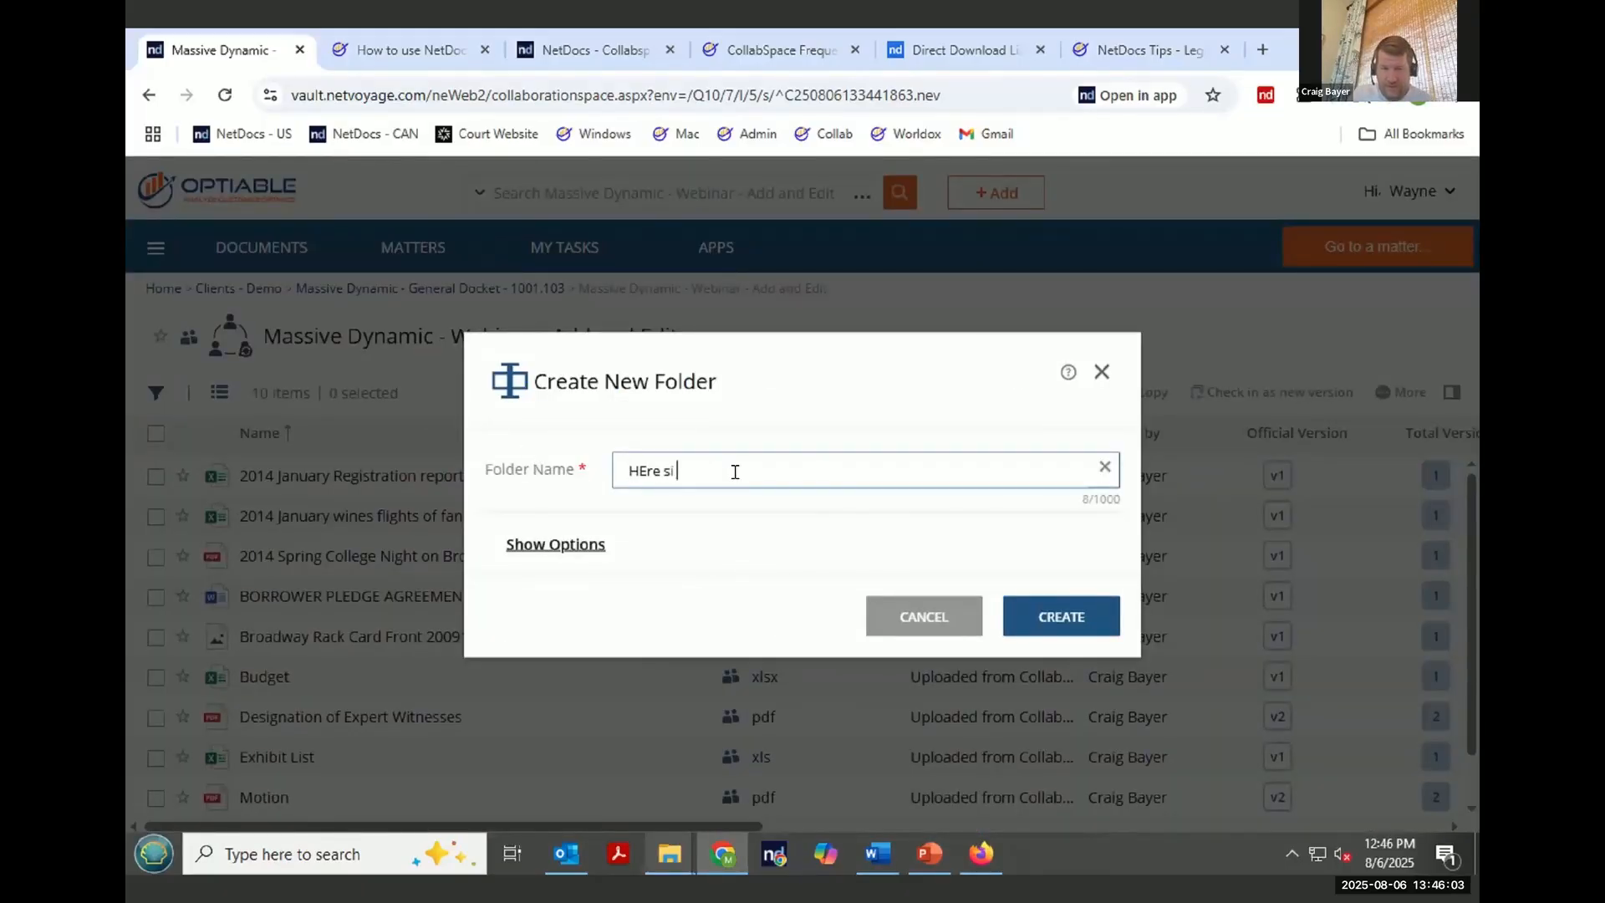
{"action": "key", "text": "BackSpace"}
{"action": "key", "text": "BackSpace"}
{"action": "key", "text": "BackSpace"}
{"action": "key", "text": "BackSpace"}
{"action": "key", "text": "BackSpace"}
{"action": "key", "text": "BackSpace"}
{"action": "key", "text": "BackSpace"}
{"action": "type", "text": "A Folder"}
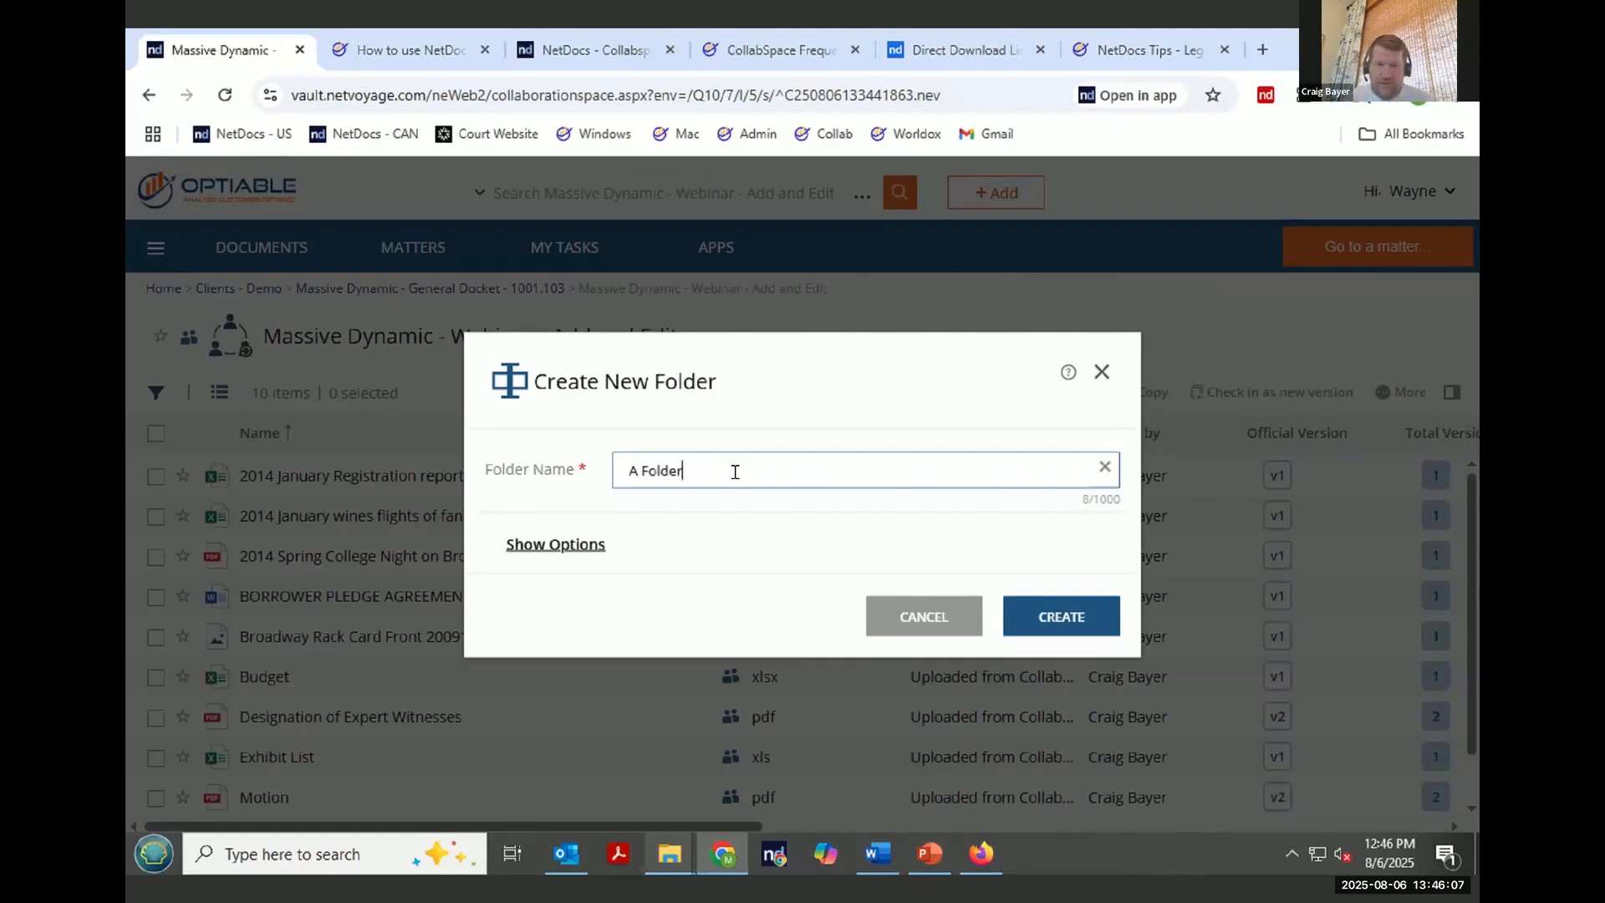
{"action": "left_click", "coordinate": [1067, 627]}
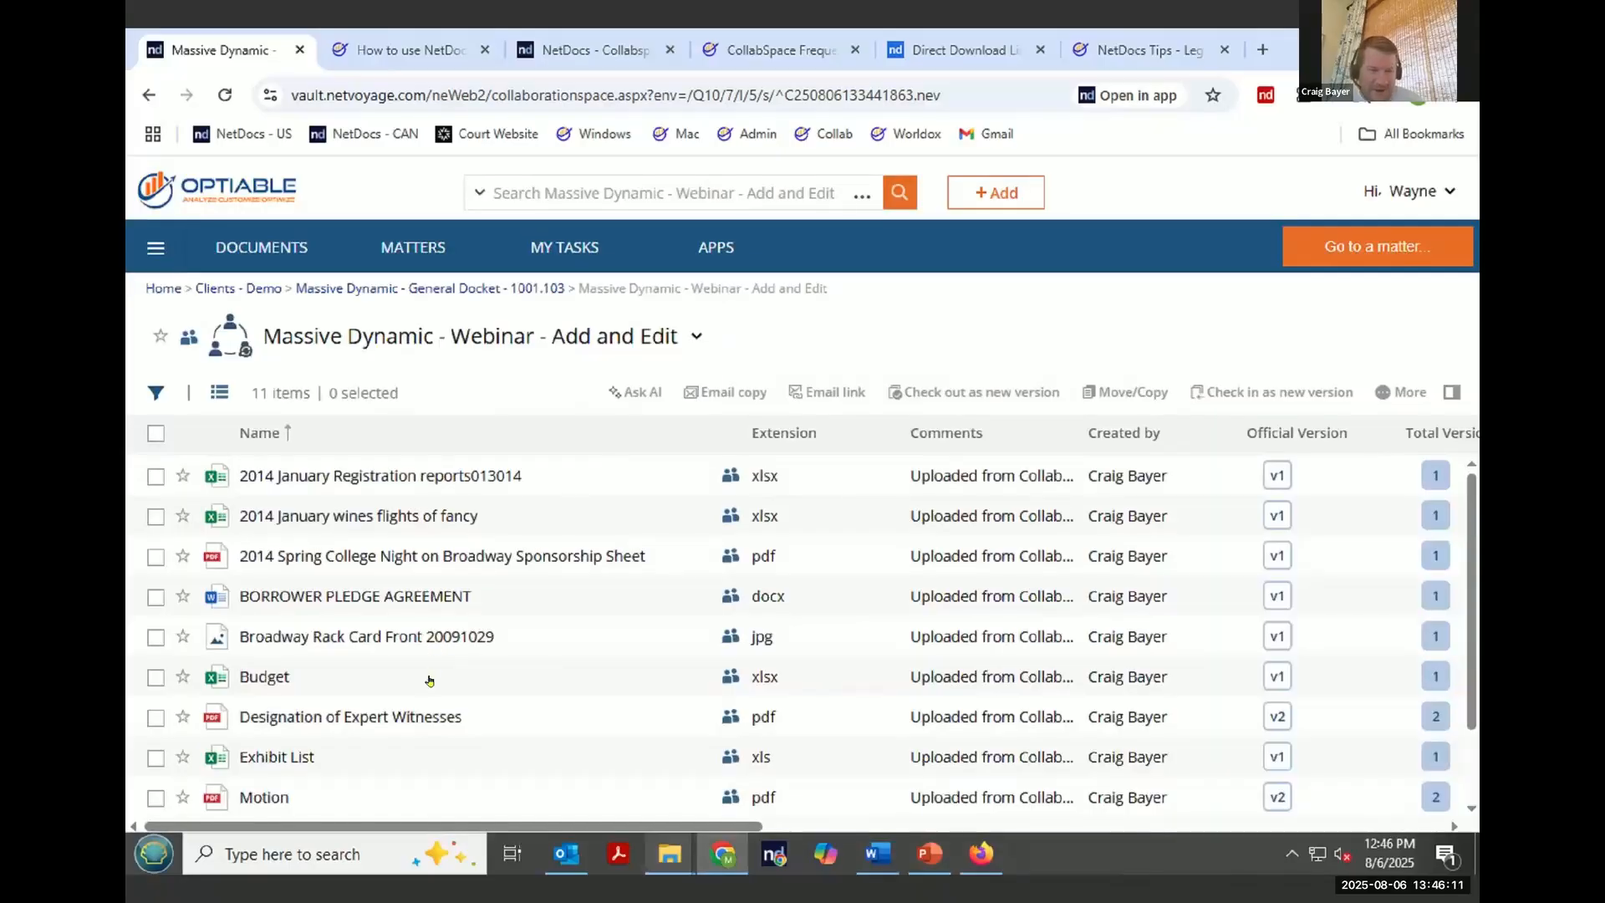
{"action": "scroll", "coordinate": [419, 731], "scroll_direction": "down", "scroll_amount": 2}
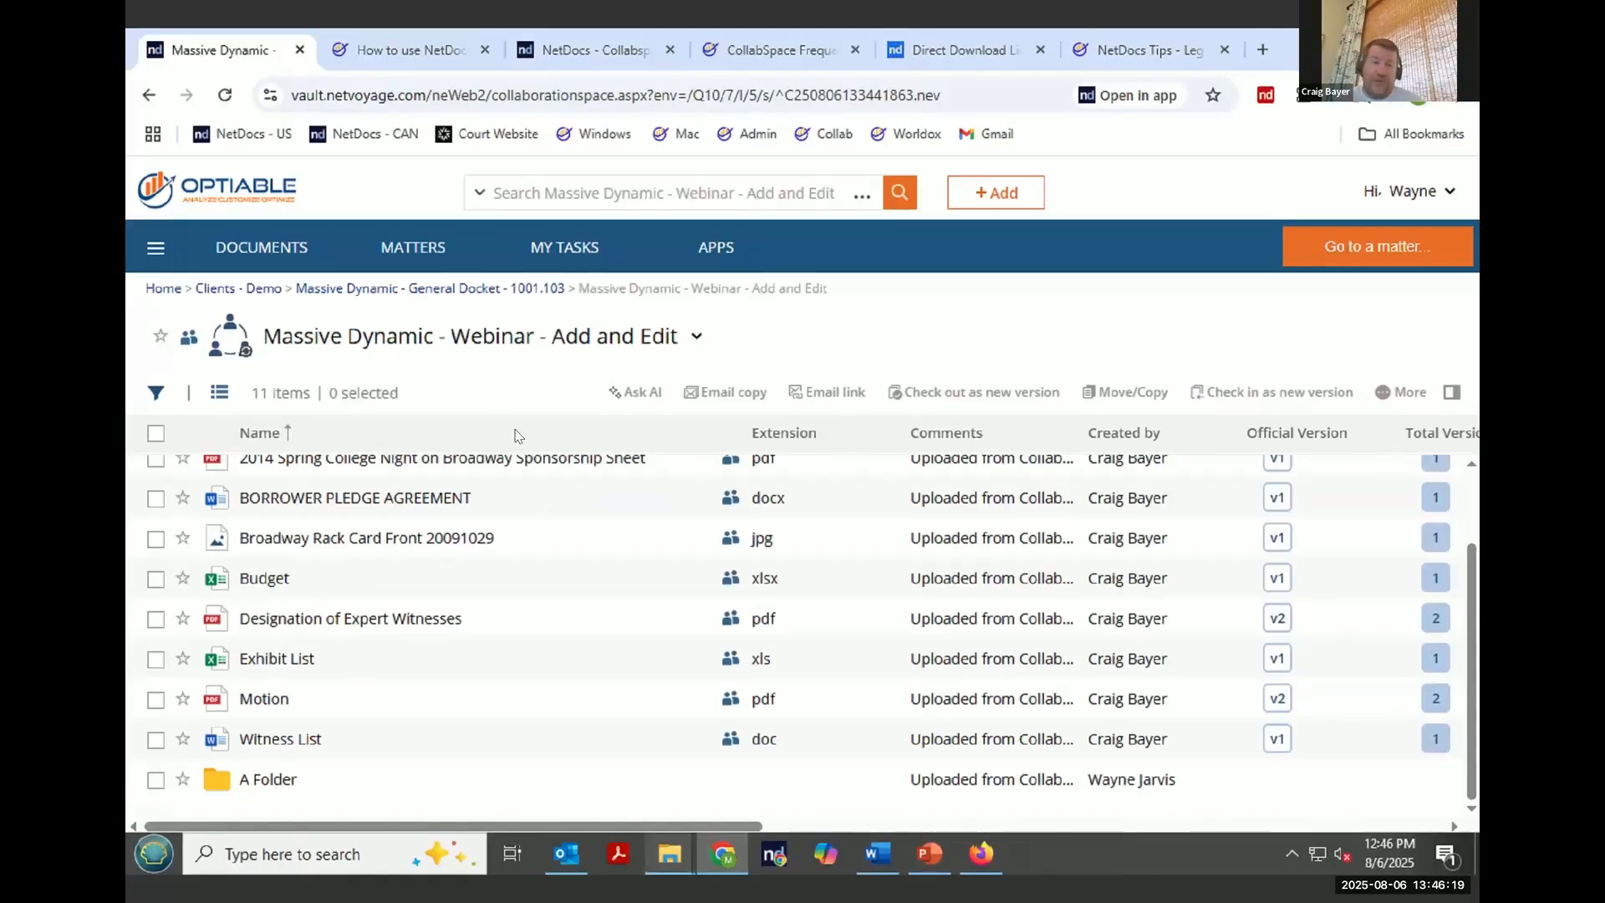
- Return to the General Docket workspace and copy the CollabSpace Frequently Asked Questions page address
{"action": "left_click", "coordinate": [473, 288]}
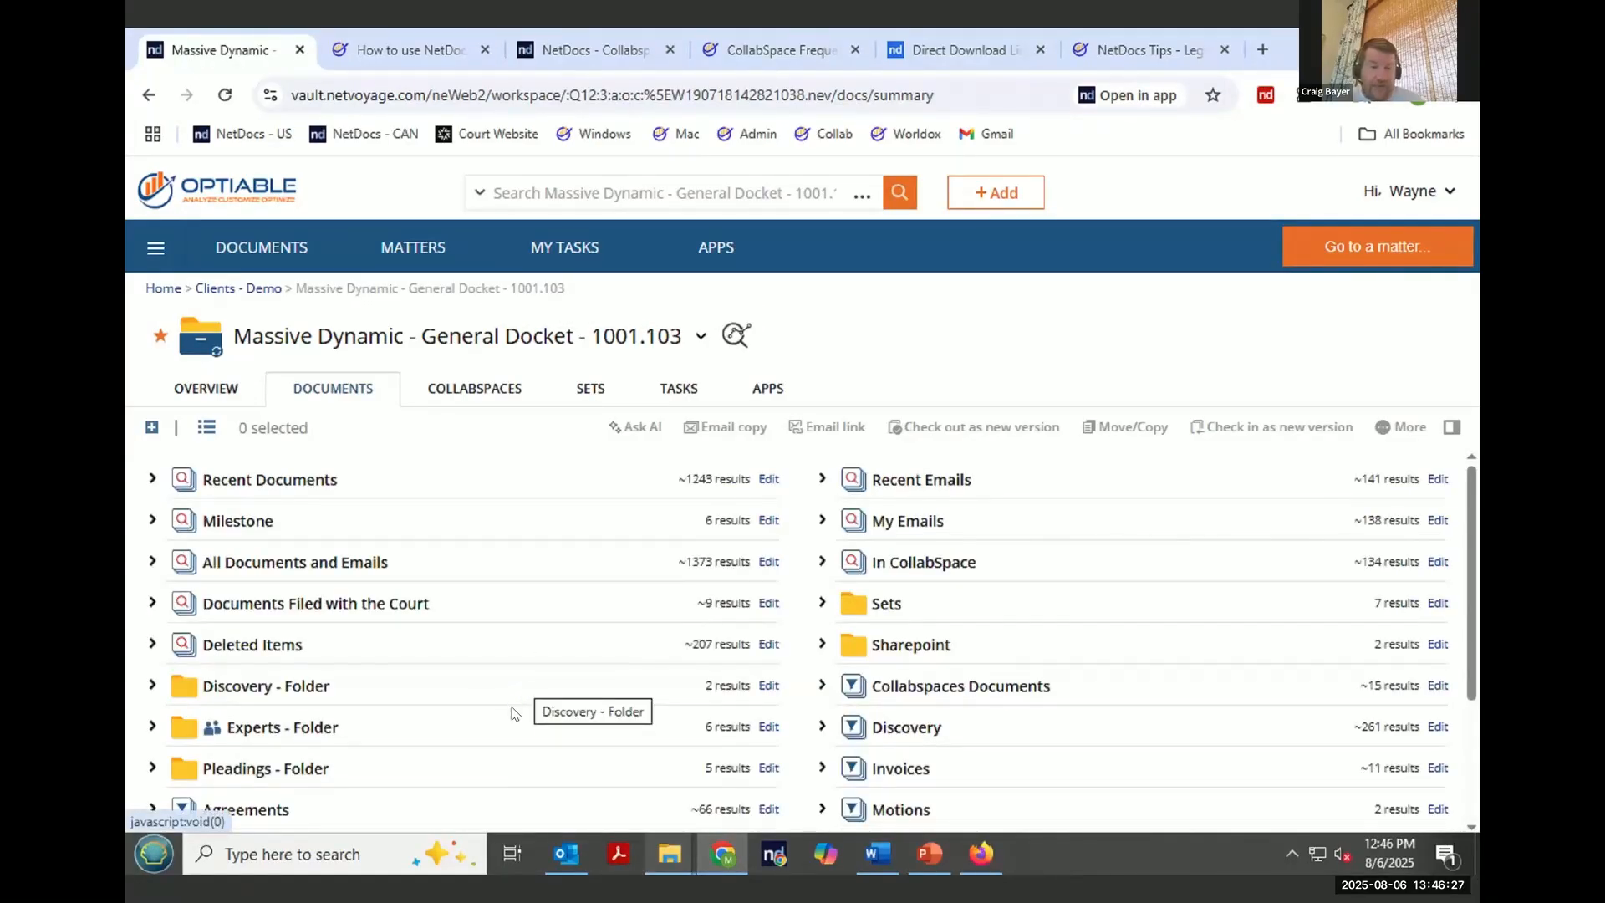
{"action": "scroll", "coordinate": [513, 712], "scroll_direction": "down", "scroll_amount": 2}
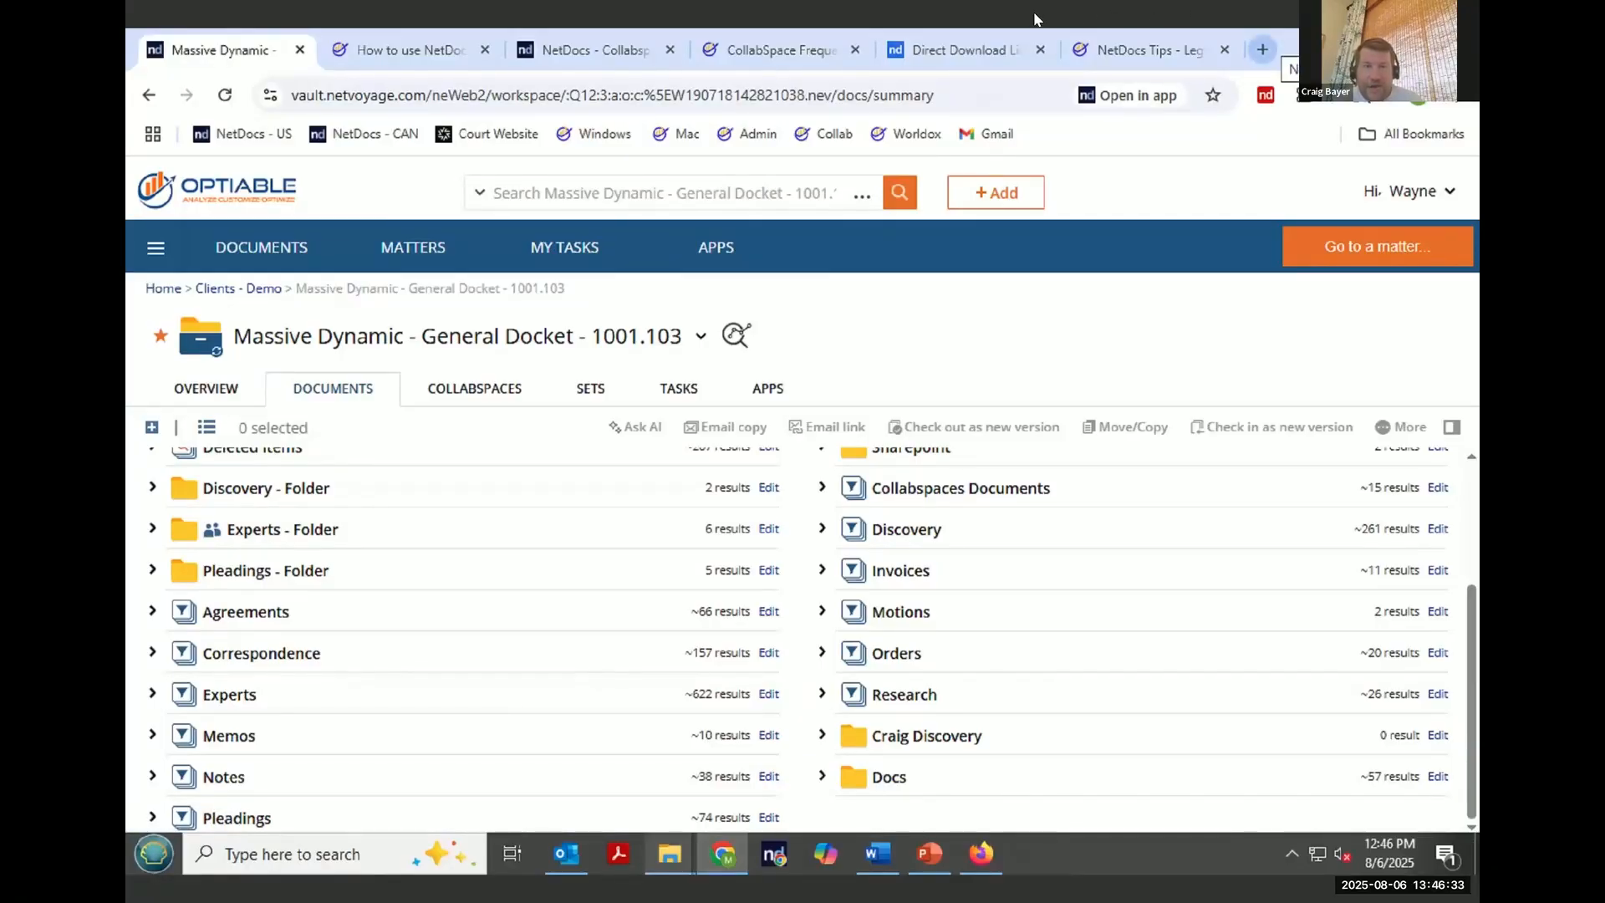
{"action": "left_click", "coordinate": [786, 48]}
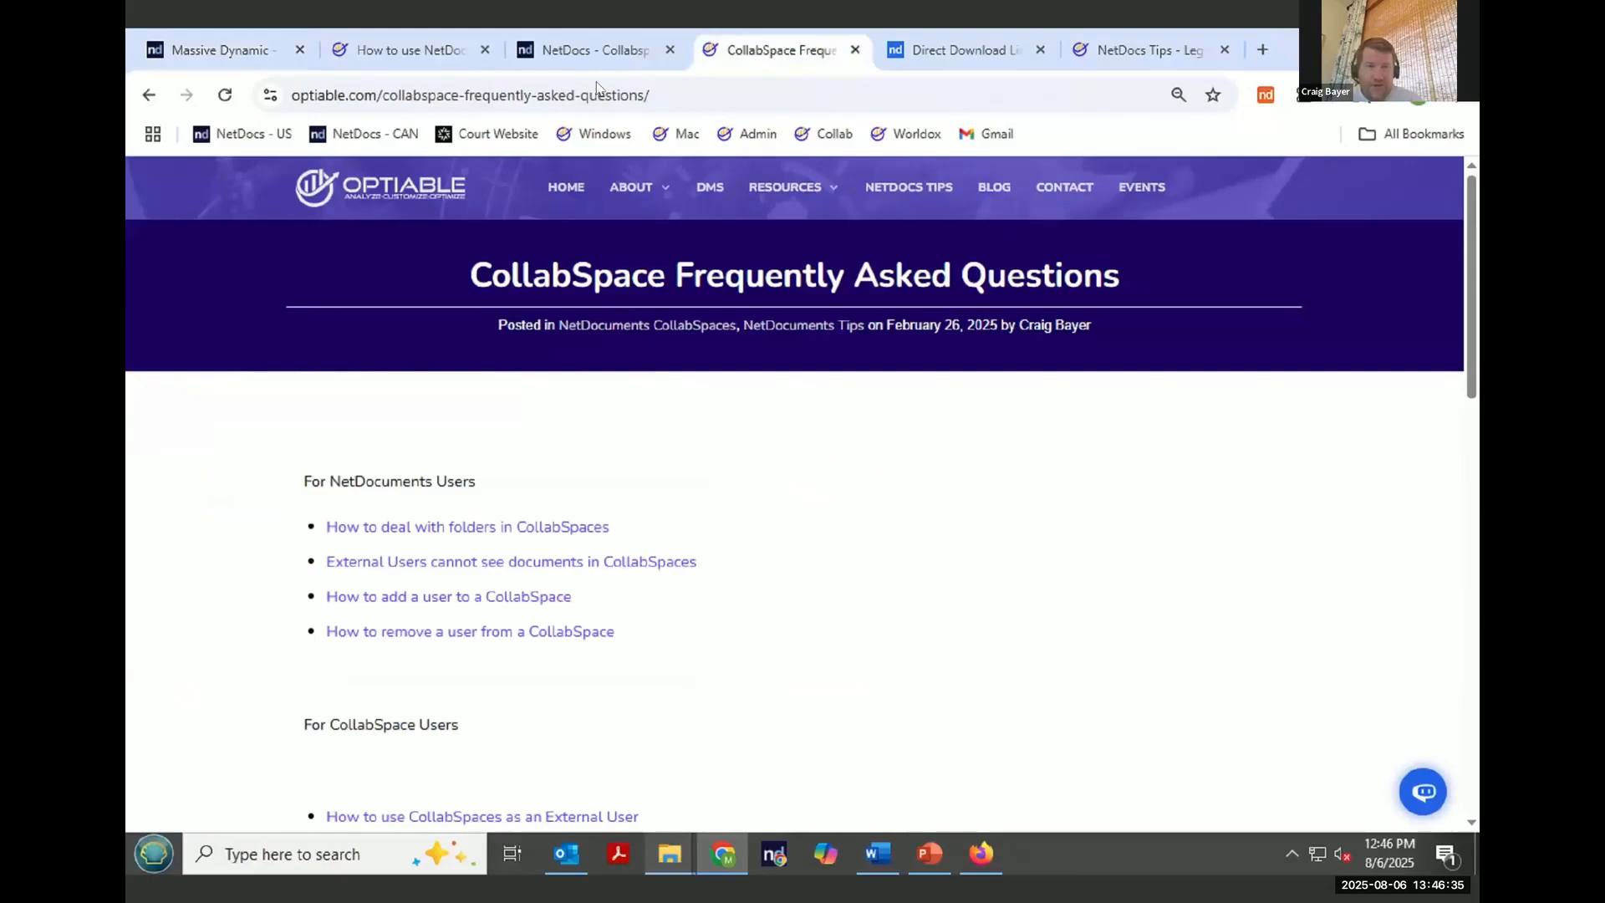
{"action": "left_click", "coordinate": [590, 95]}
{"action": "right_click", "coordinate": [590, 94]}
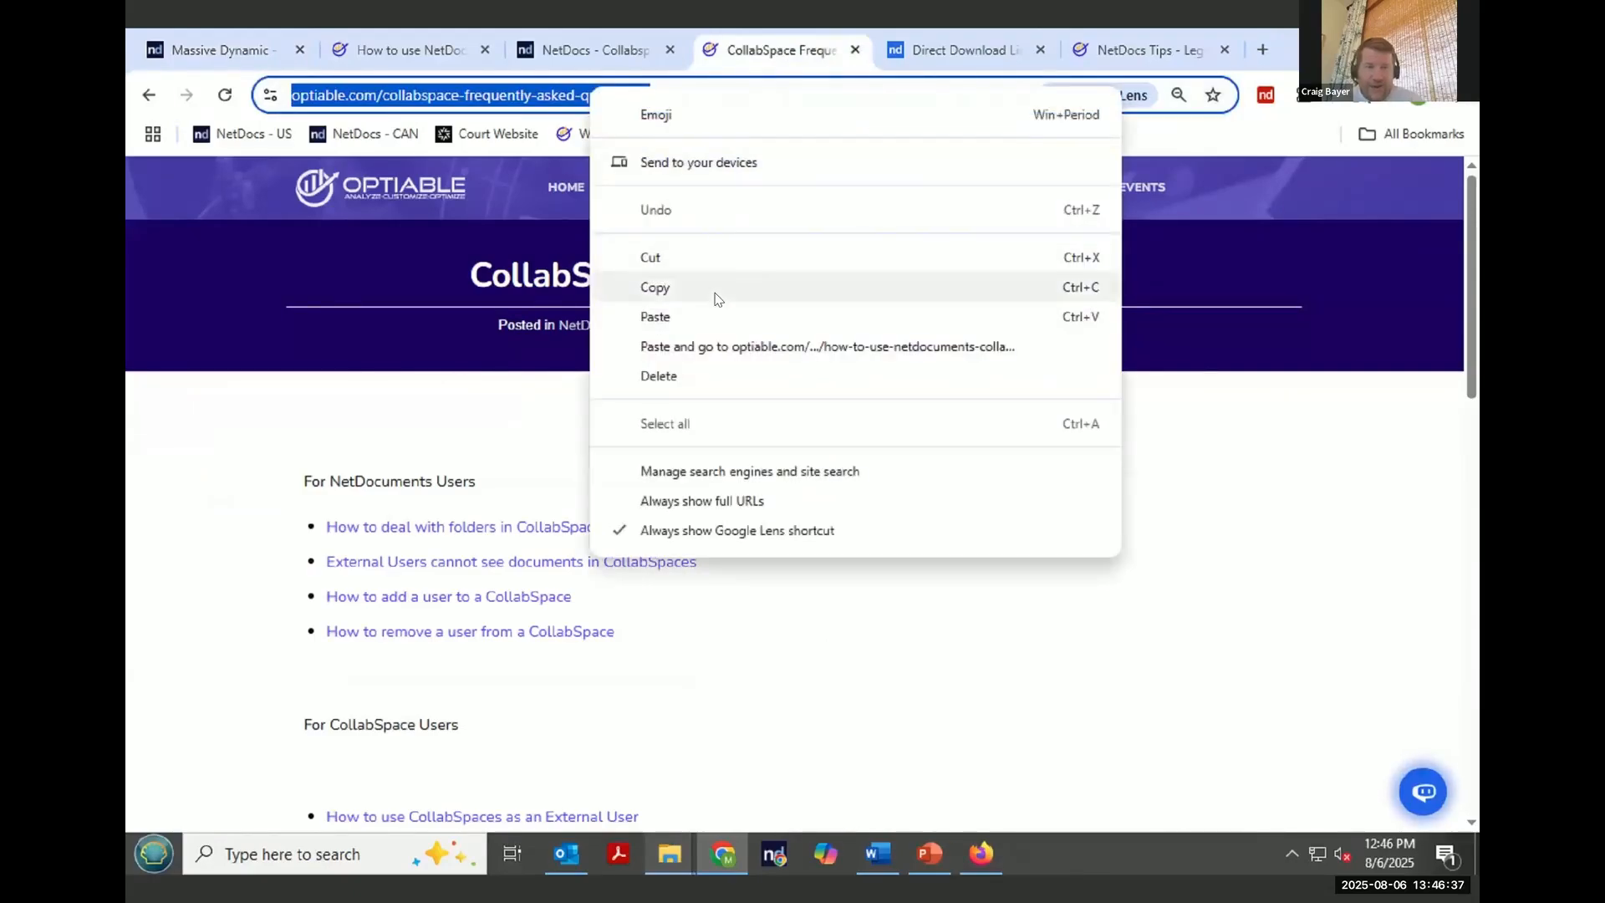
{"action": "left_click", "coordinate": [715, 289]}
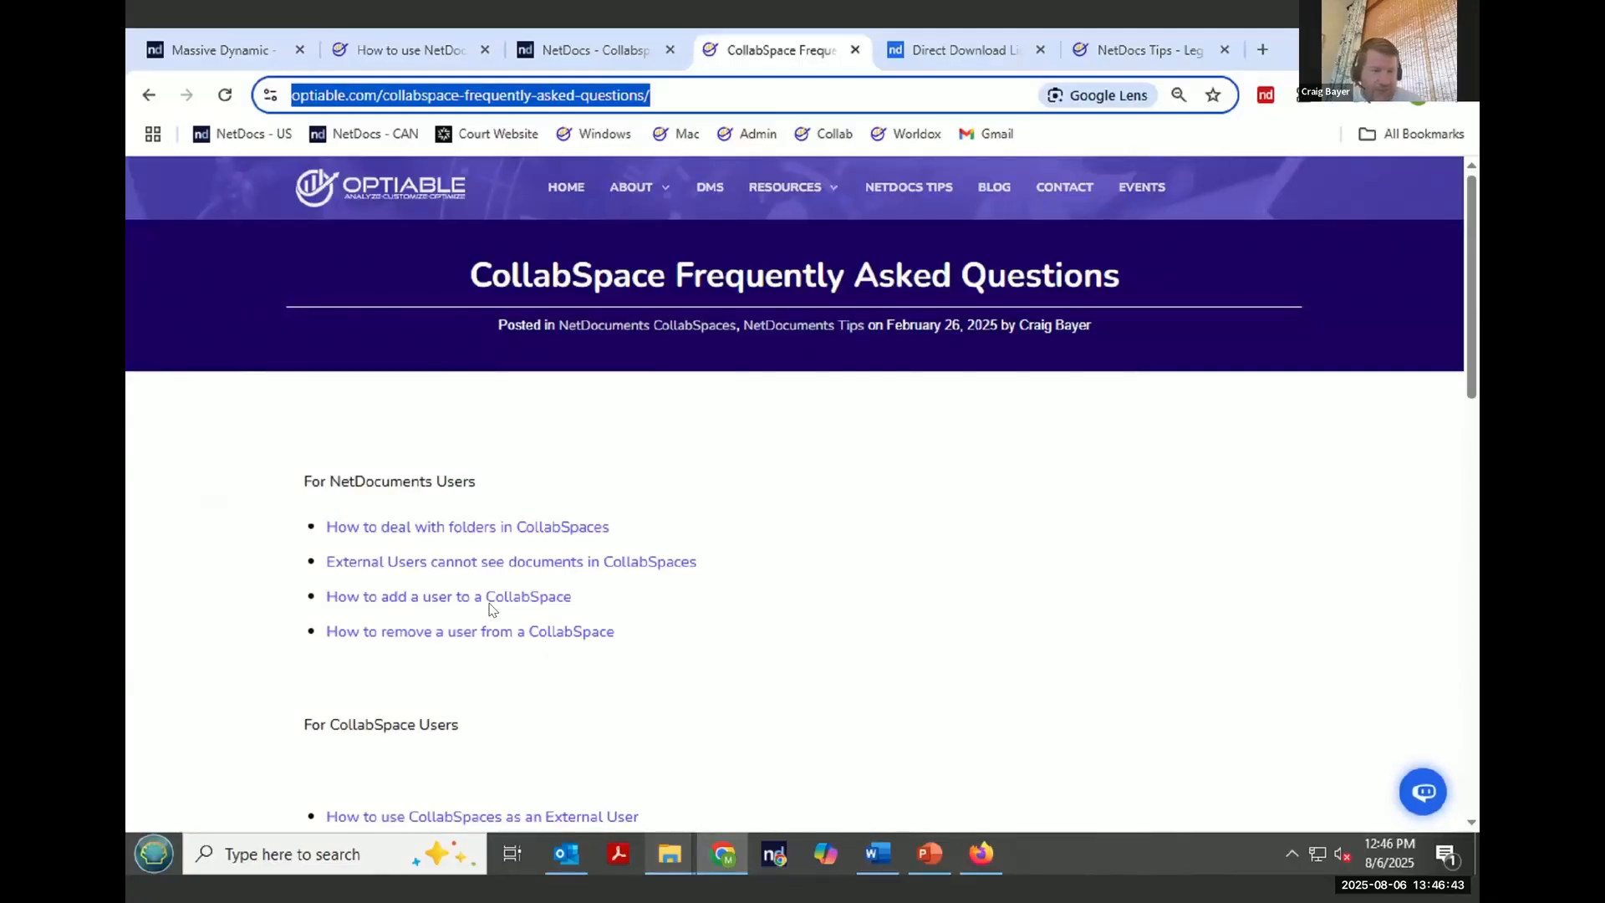
- Open the How to deal with folders in CollabSpaces article and read through its folder options
{"action": "left_click", "coordinate": [456, 533]}
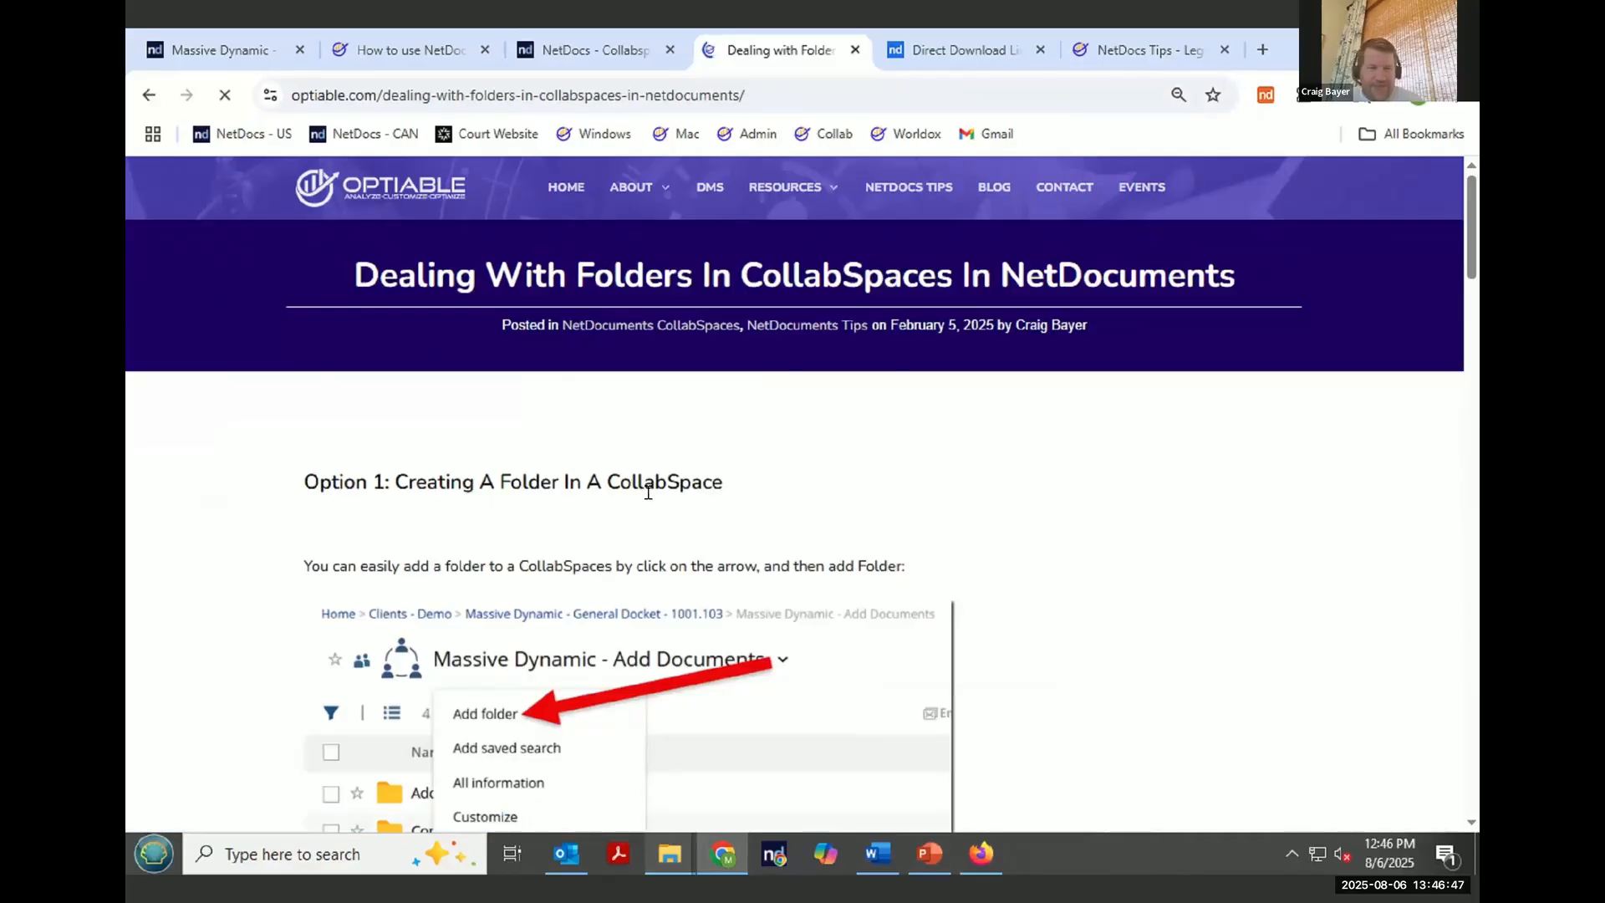
{"action": "scroll", "coordinate": [618, 568], "scroll_direction": "down", "scroll_amount": 3}
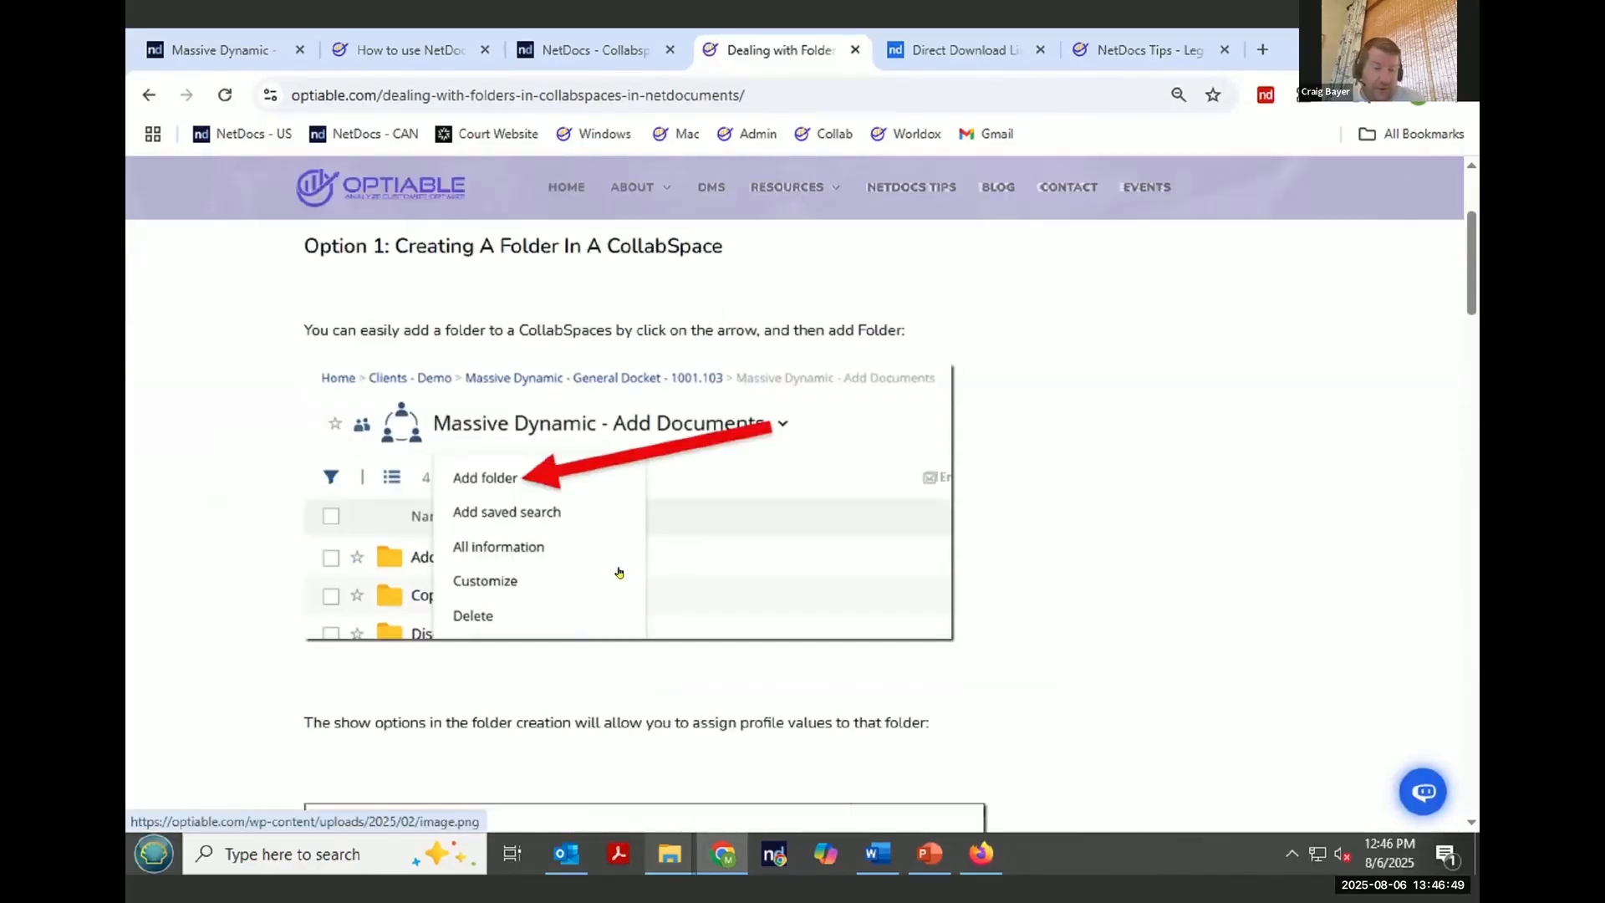
{"action": "scroll", "coordinate": [618, 572], "scroll_direction": "down", "scroll_amount": 5}
{"action": "scroll", "coordinate": [617, 575], "scroll_direction": "down", "scroll_amount": 4}
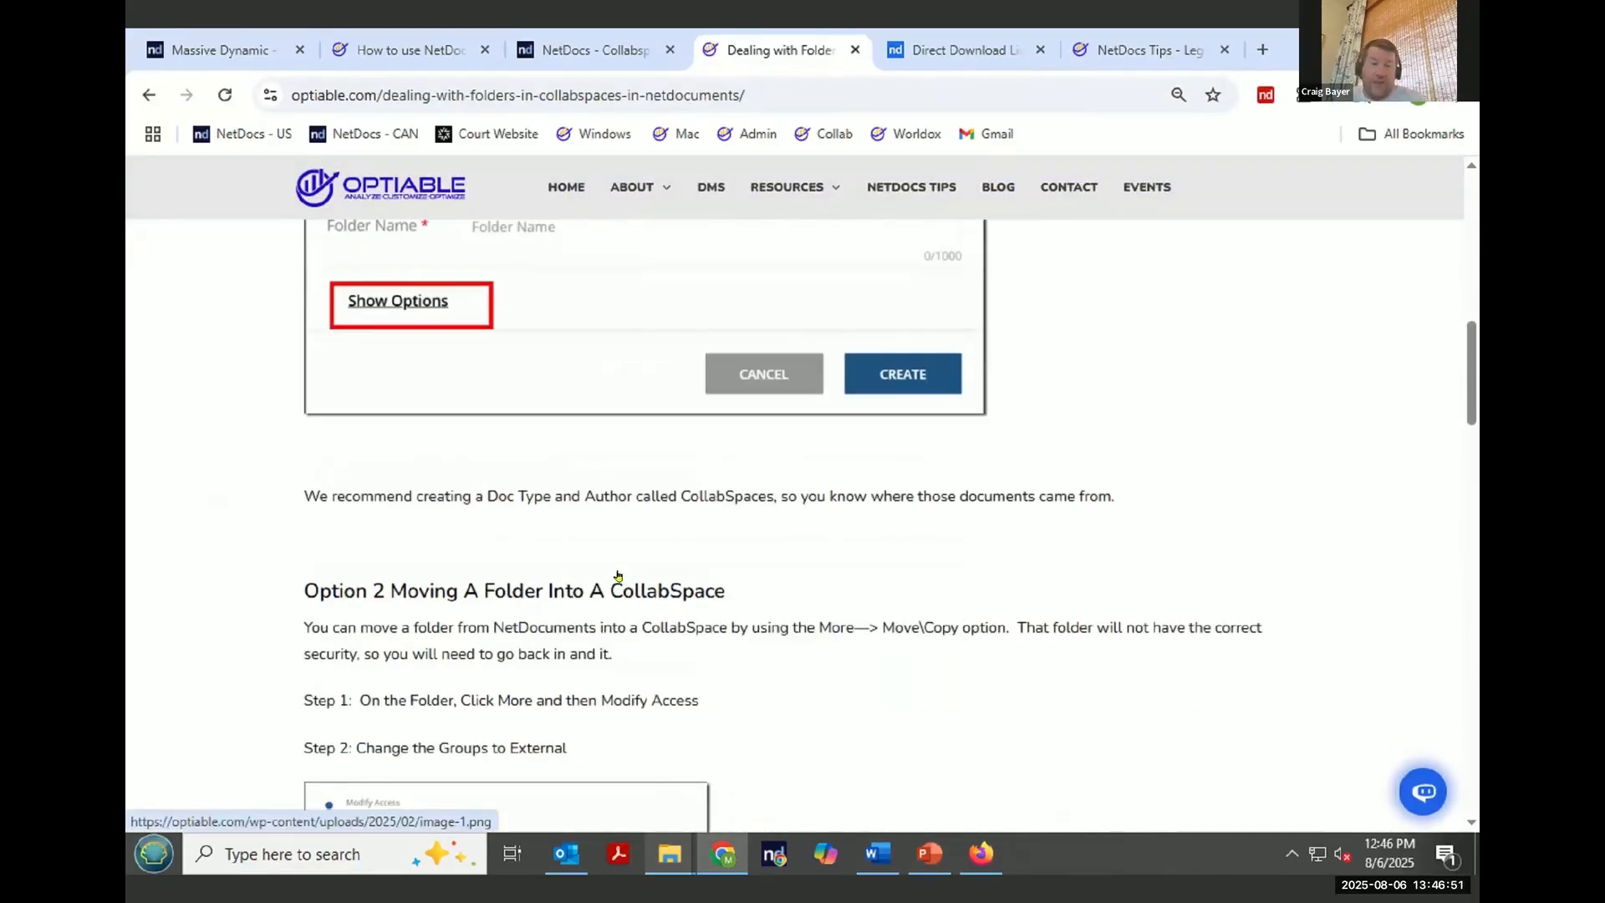
{"action": "scroll", "coordinate": [618, 576], "scroll_direction": "down", "scroll_amount": 4}
{"action": "scroll", "coordinate": [620, 577], "scroll_direction": "up", "scroll_amount": 5}
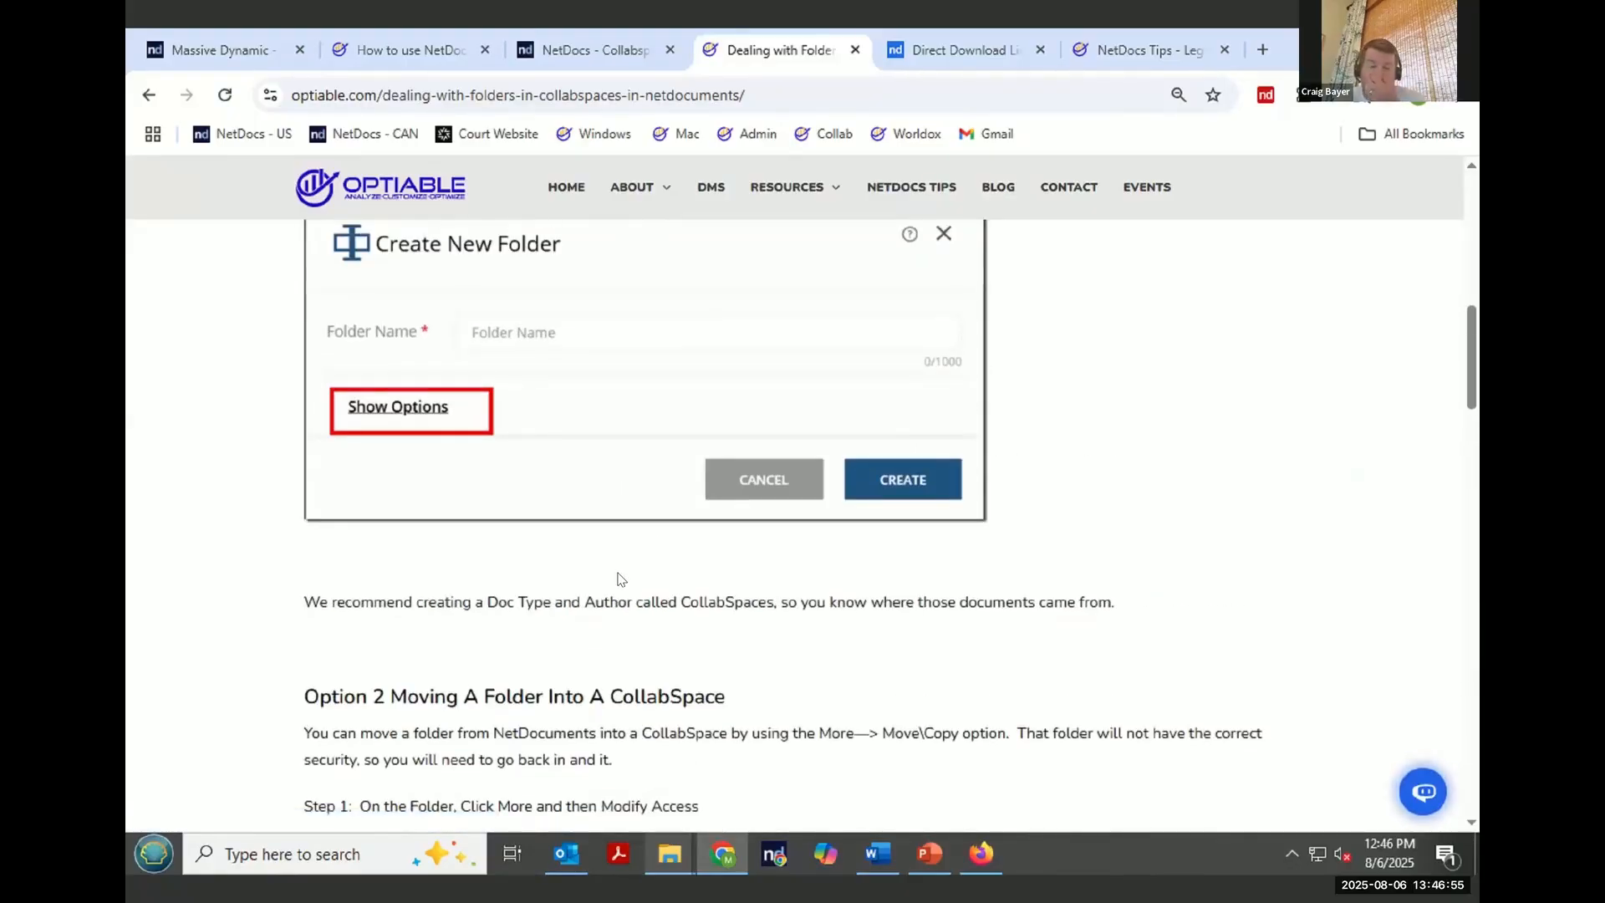
{"action": "scroll", "coordinate": [620, 578], "scroll_direction": "down", "scroll_amount": 4}
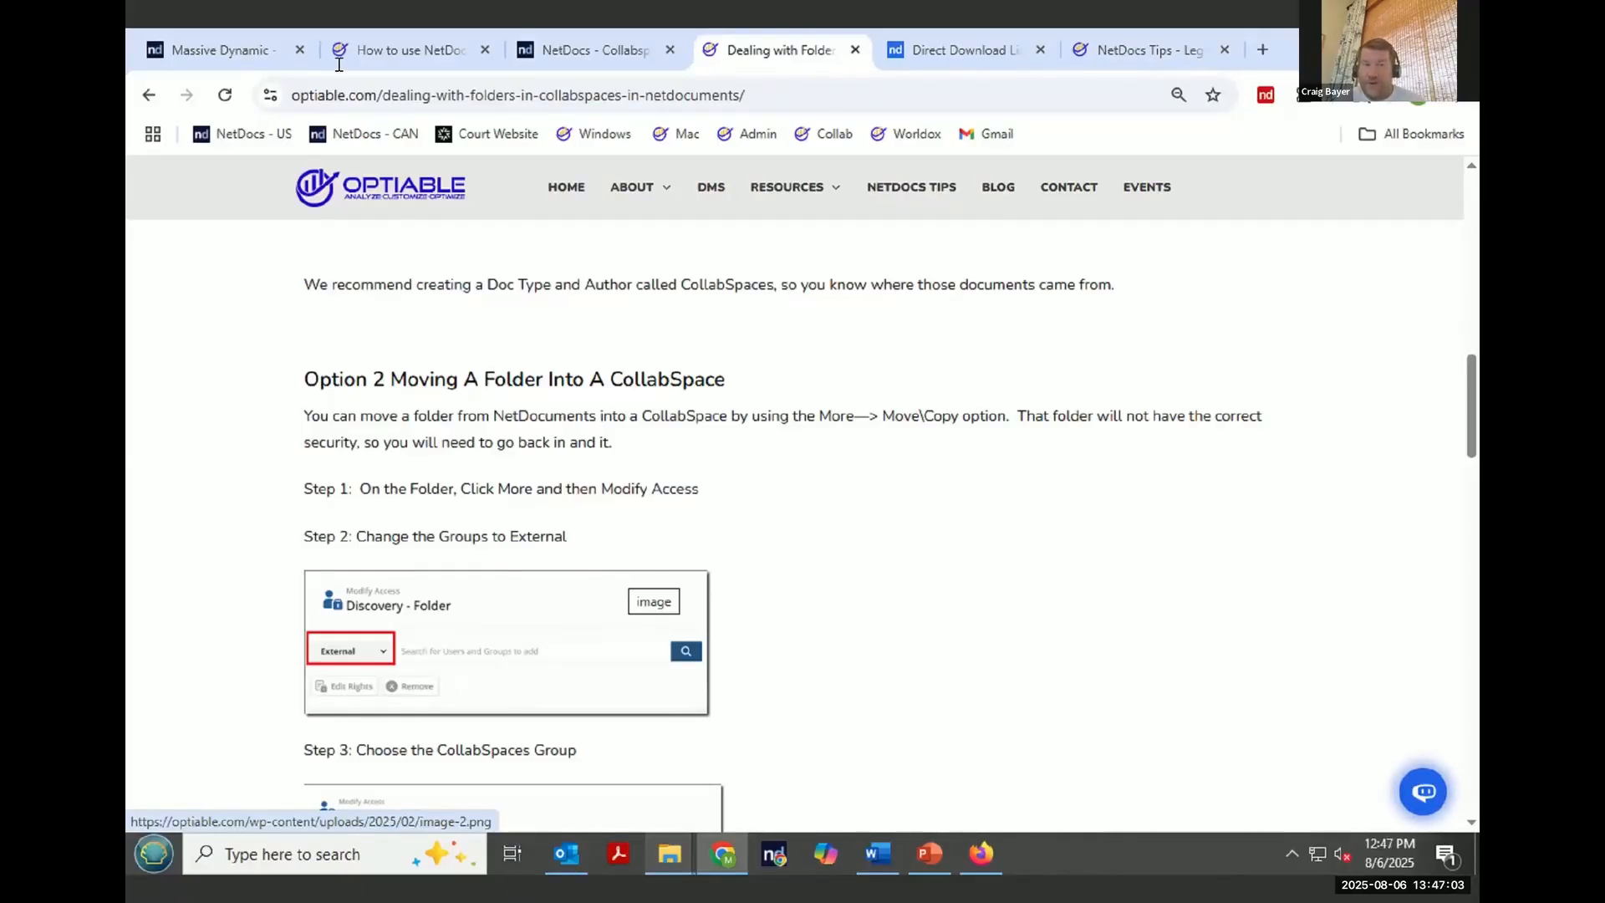
- Open the Craigs Docs subfolder inside the Docs folder of the General Docket workspace
{"action": "left_click", "coordinate": [248, 48]}
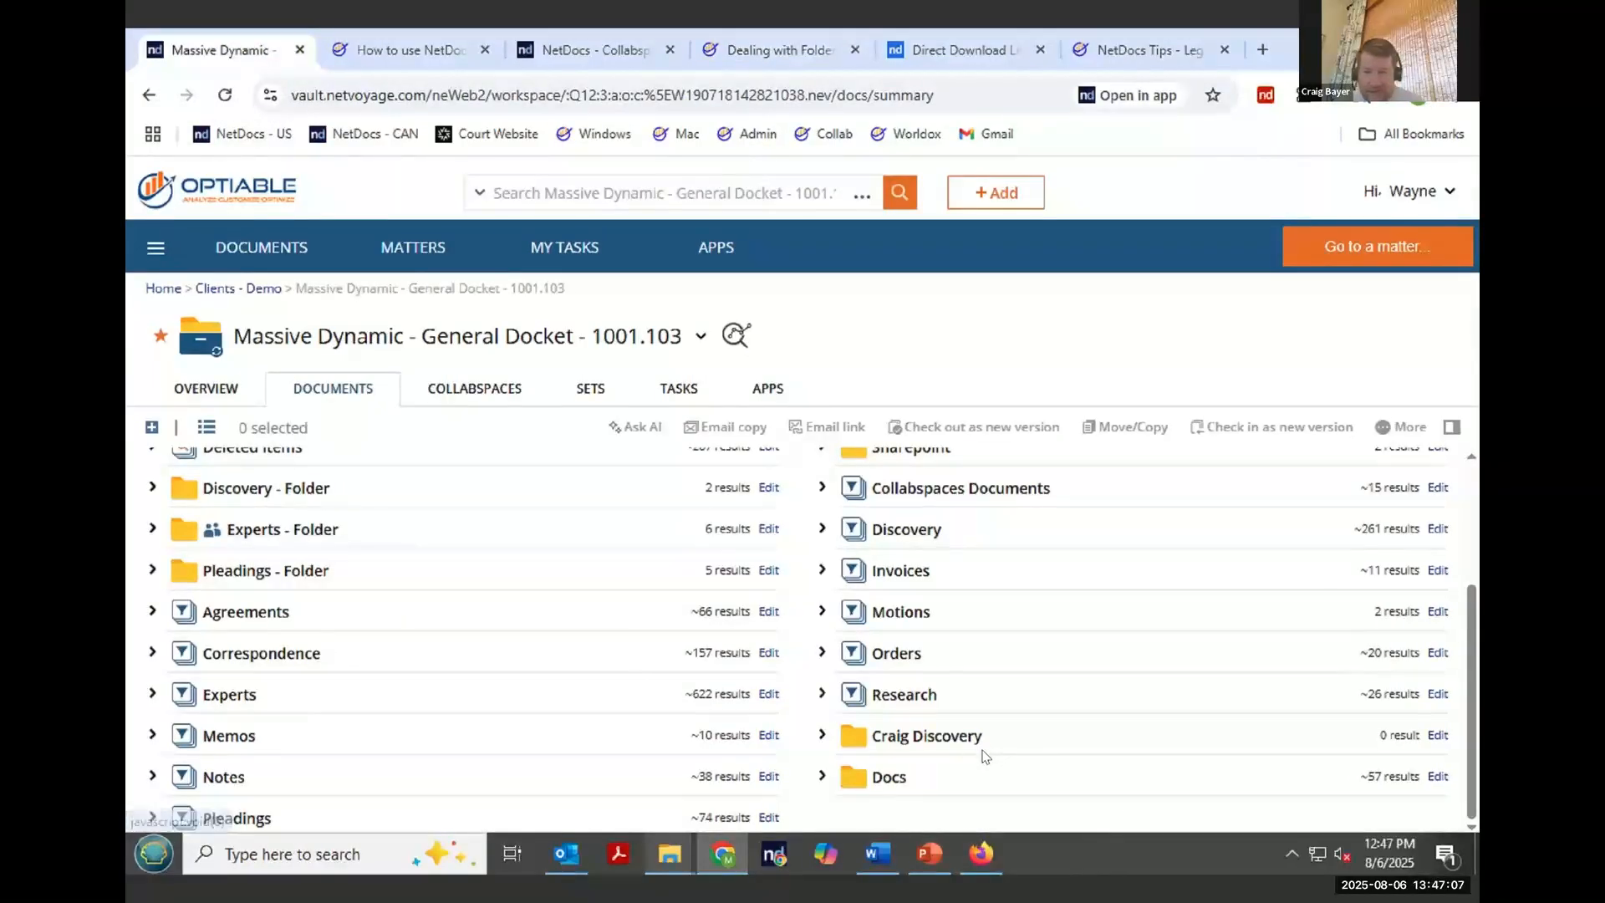
{"action": "left_click", "coordinate": [890, 777]}
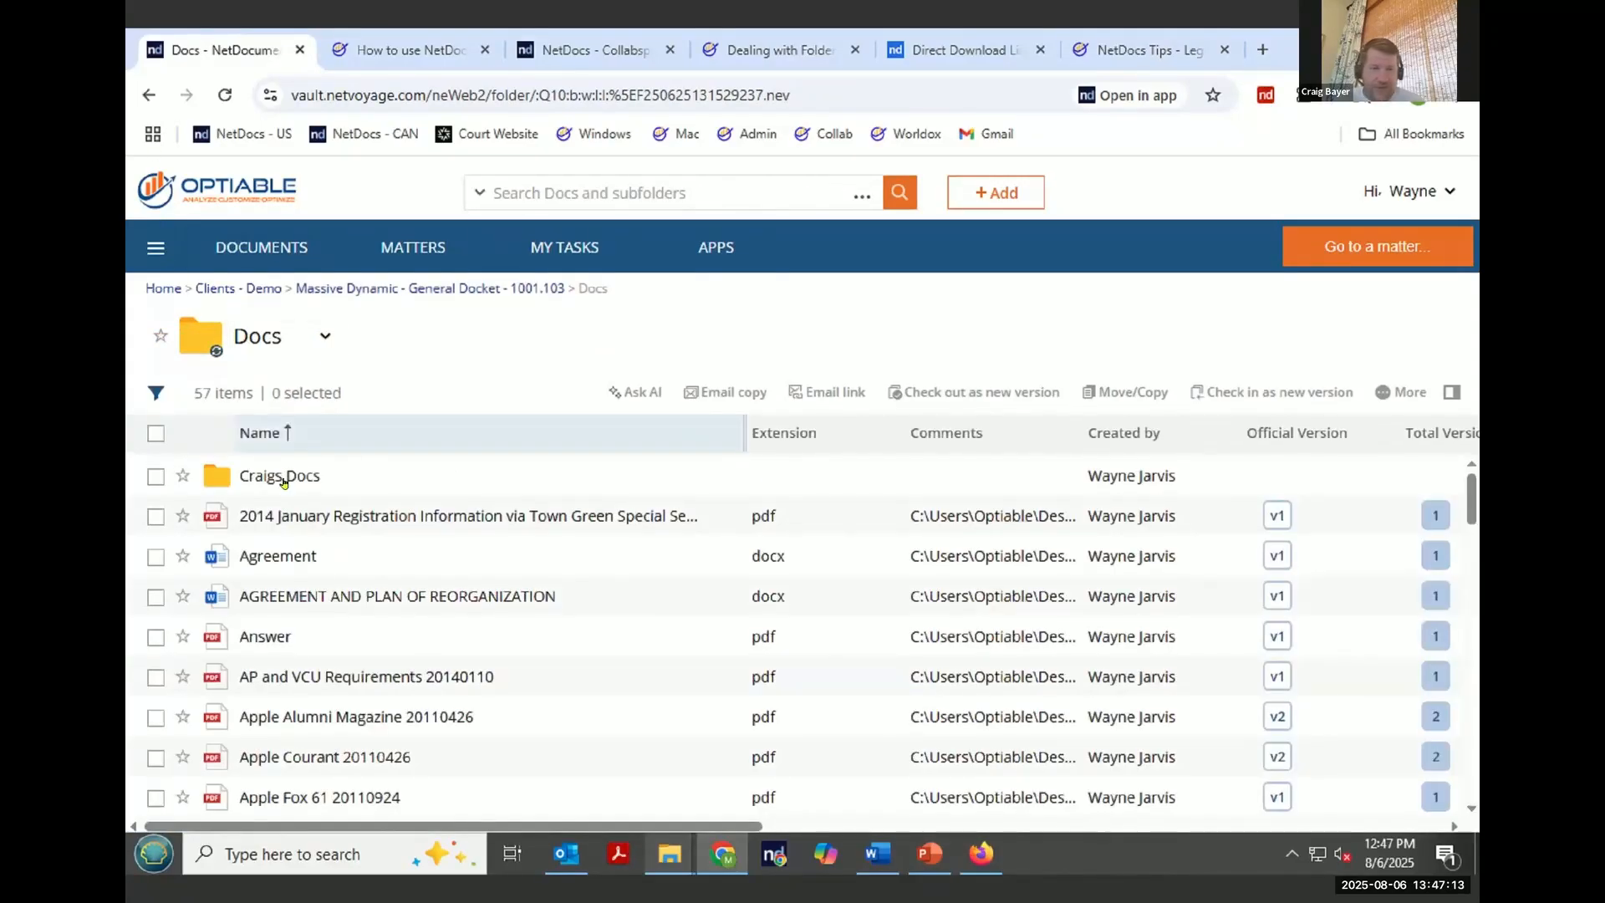
{"action": "left_click", "coordinate": [284, 477]}
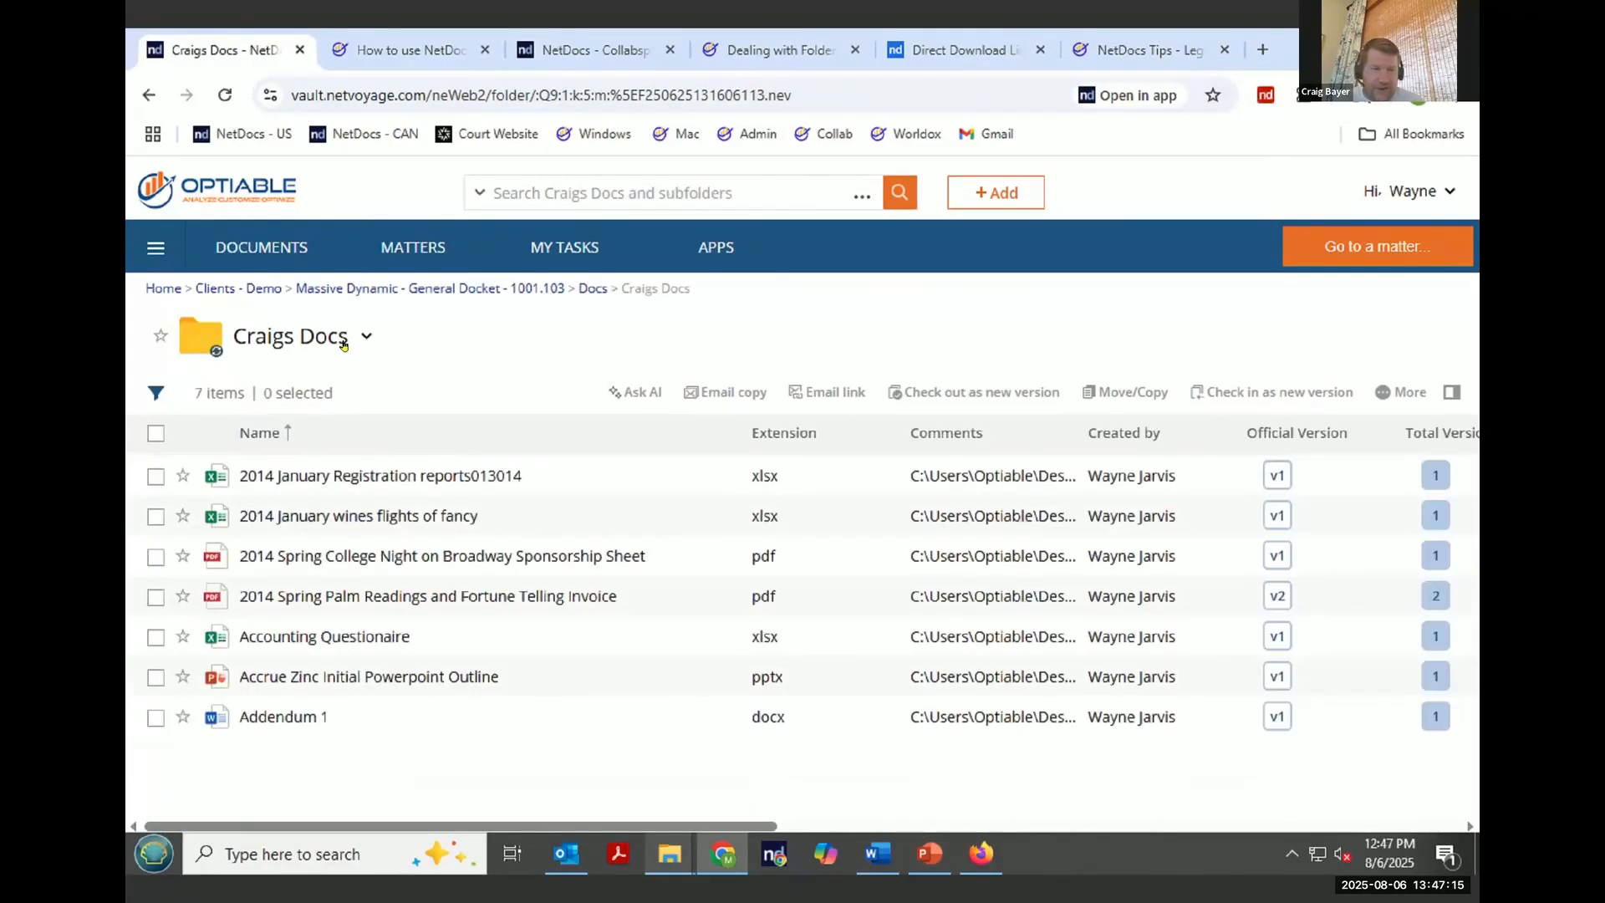
- Copy the Craigs Docs folder with all its documents into the Massive Dynamic - Webinar - Add and Edit CollabSpace
{"action": "left_click", "coordinate": [364, 338]}
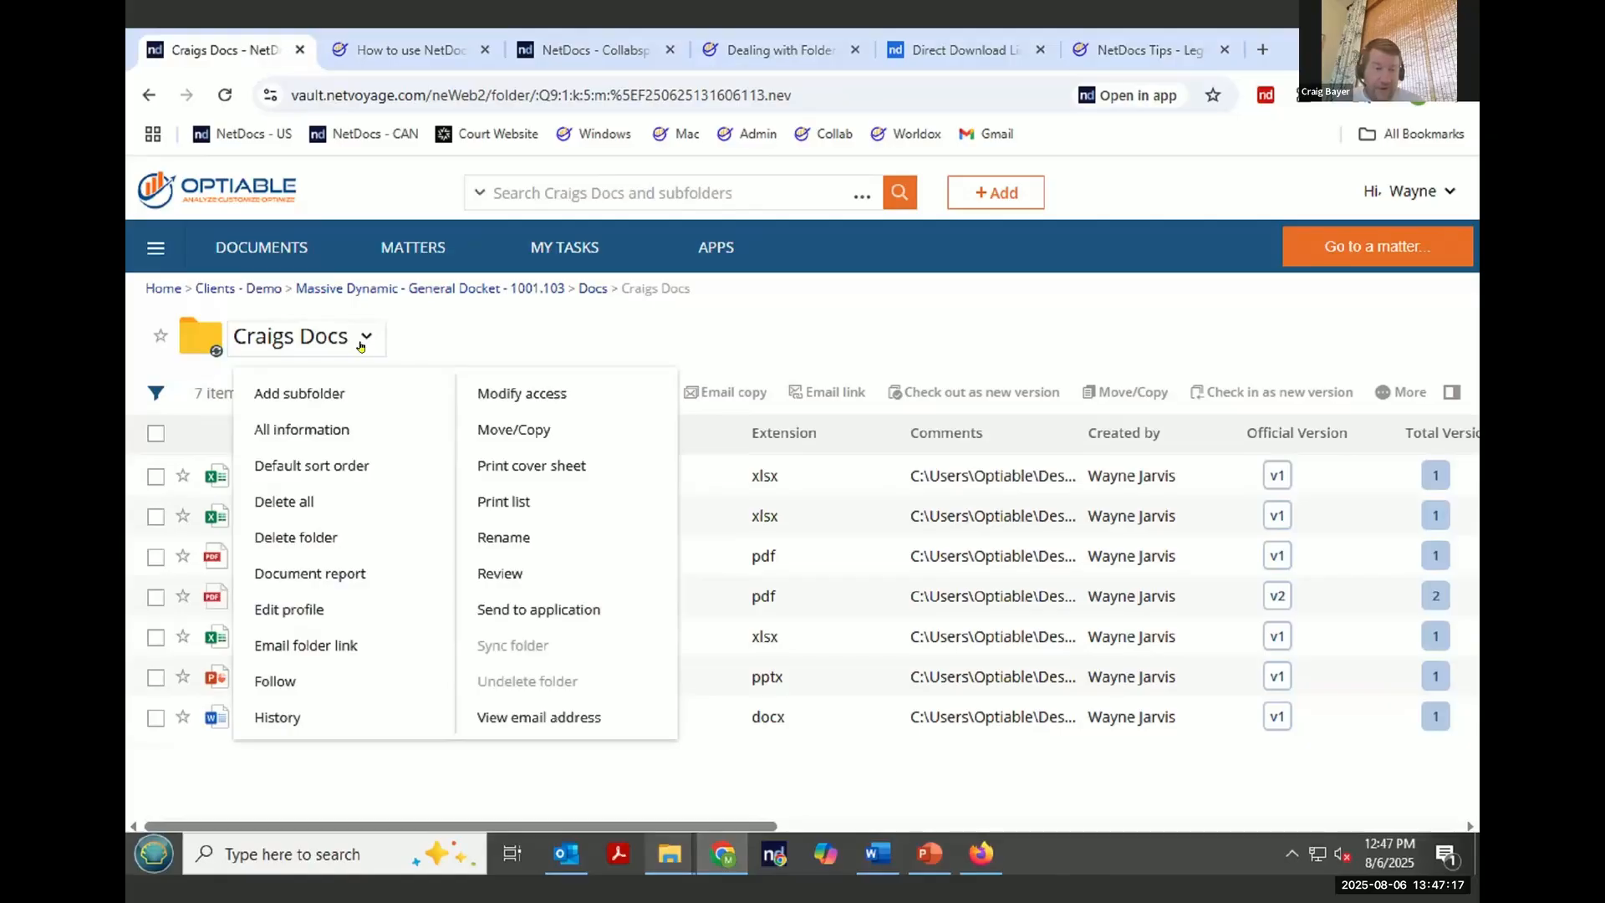
{"action": "left_click", "coordinate": [551, 437]}
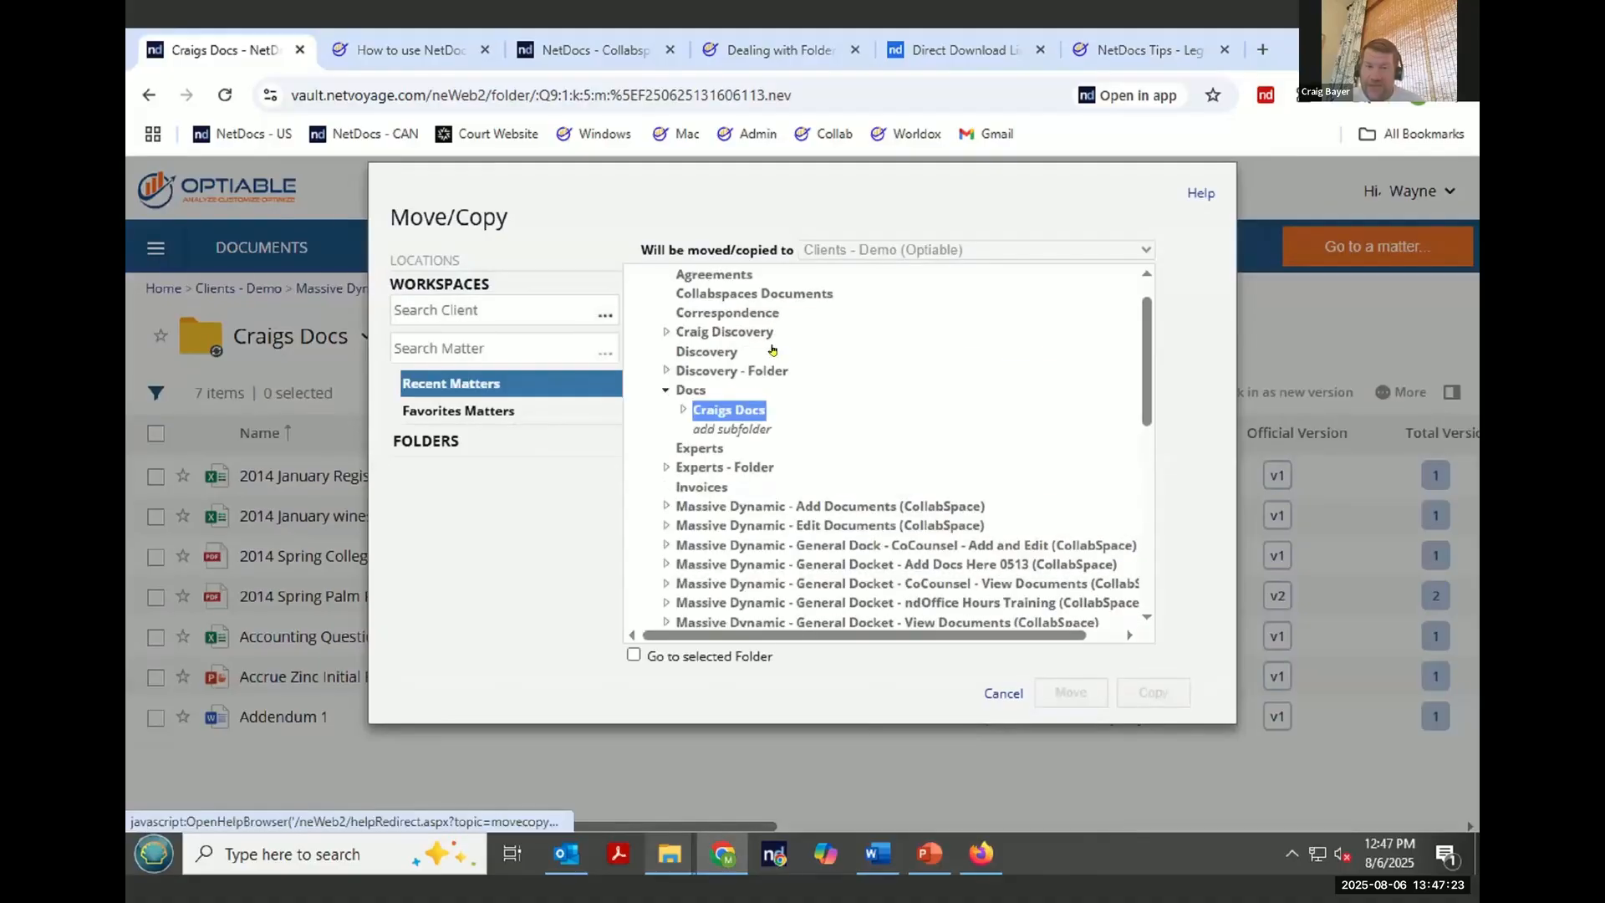
{"action": "scroll", "coordinate": [827, 480], "scroll_direction": "down", "scroll_amount": 3}
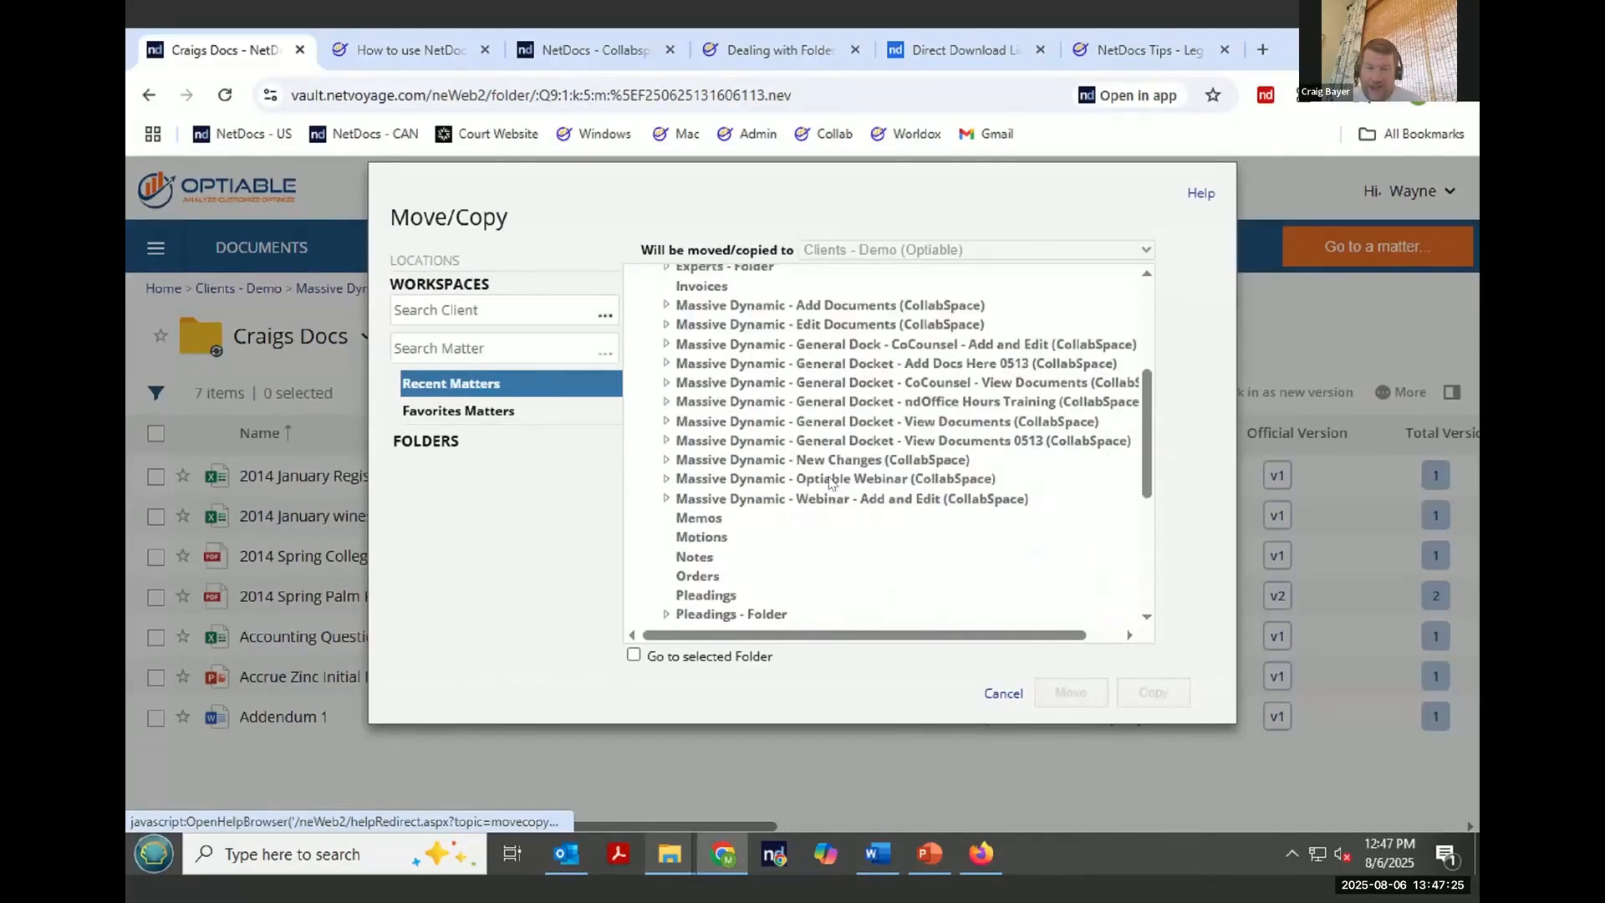
{"action": "left_click", "coordinate": [882, 493]}
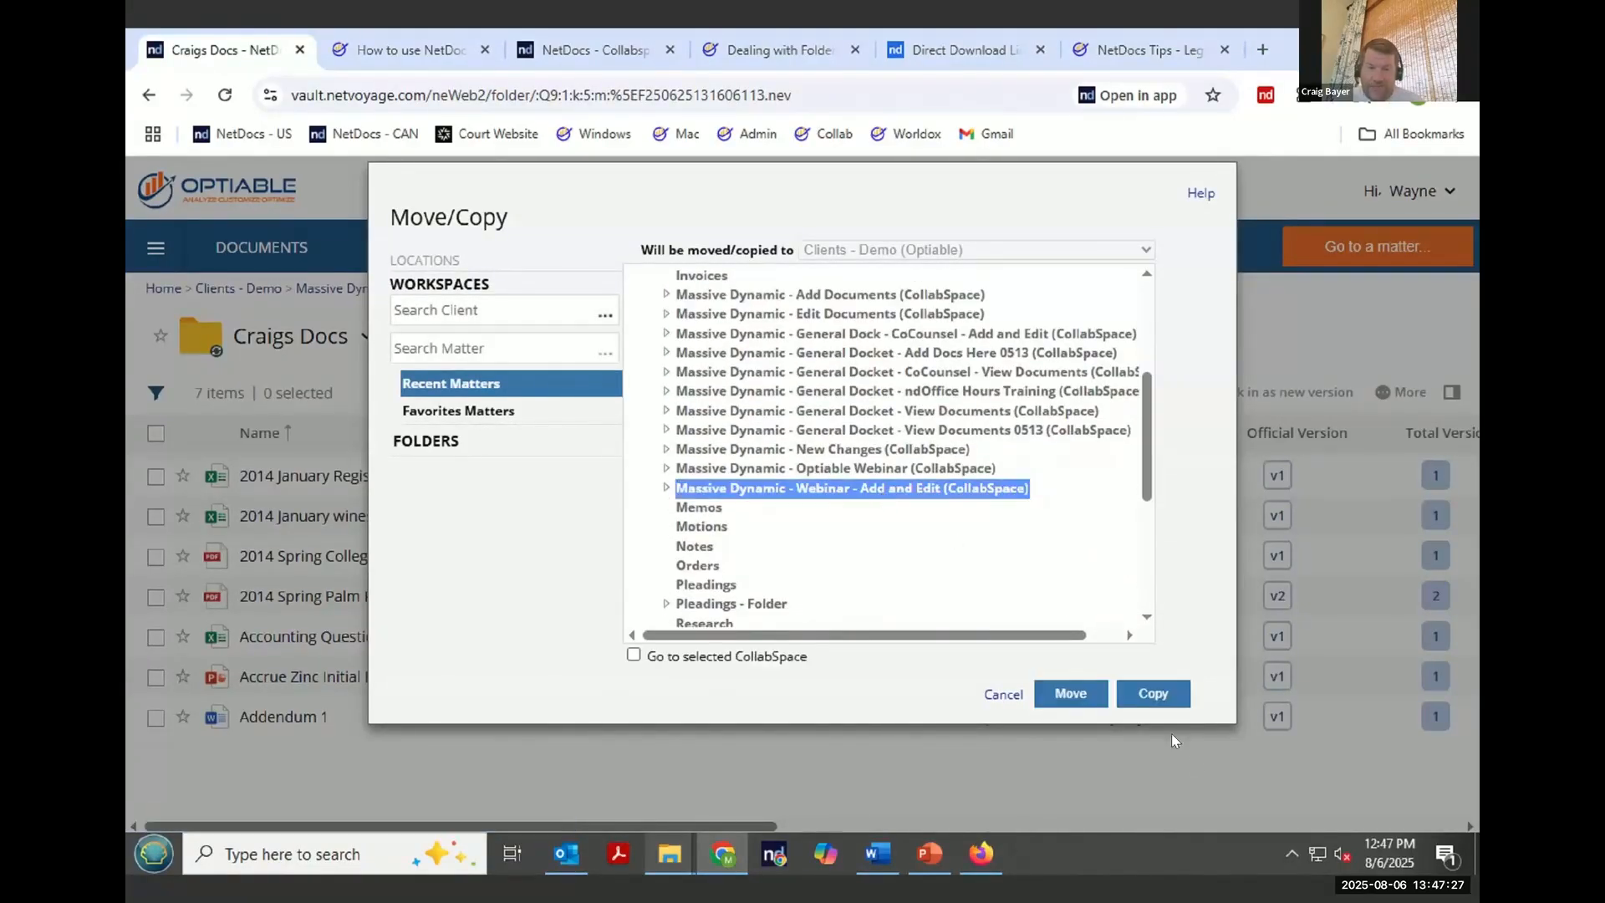
{"action": "left_click", "coordinate": [1151, 695]}
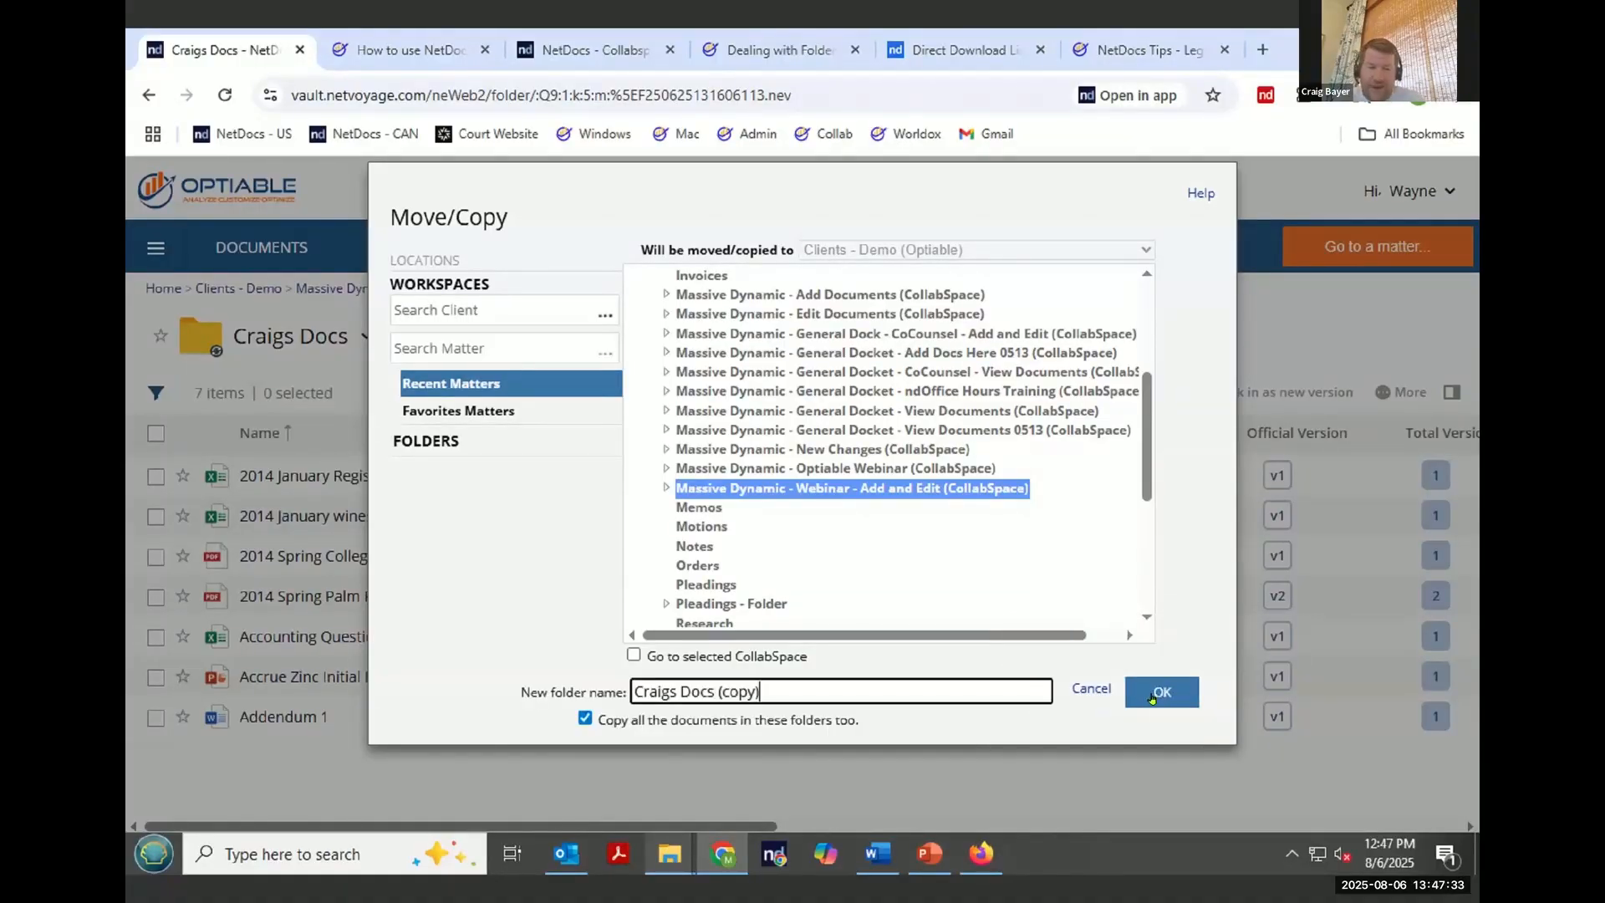
{"action": "left_click", "coordinate": [1151, 697]}
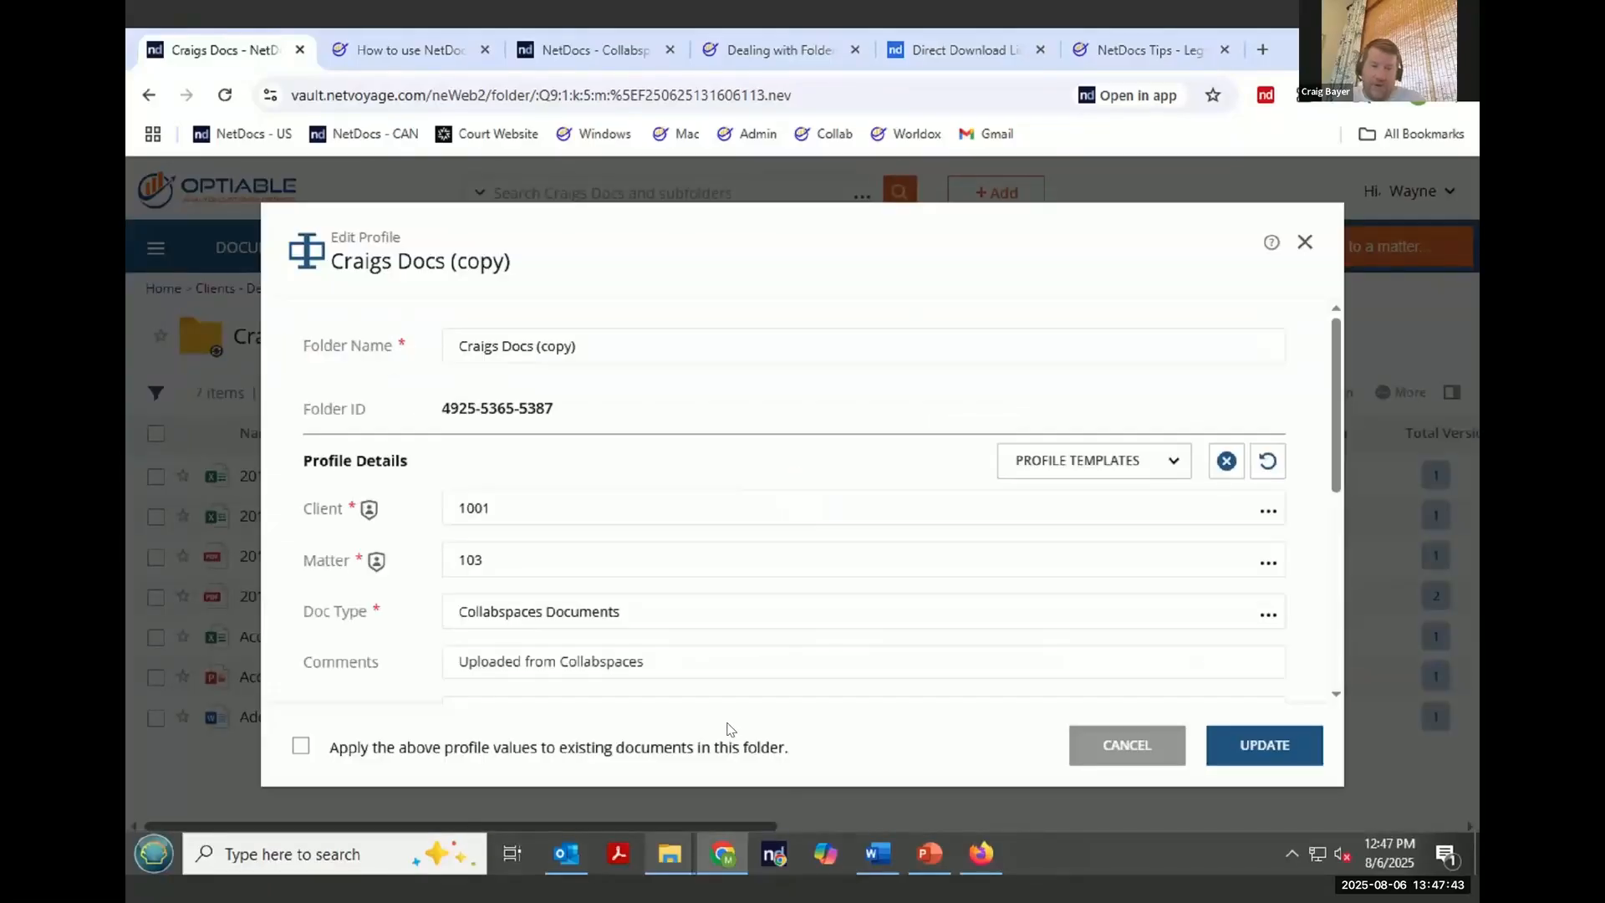
- Review the copied folder's profile fields and update the profile
{"action": "scroll", "coordinate": [569, 468], "scroll_direction": "down", "scroll_amount": 3}
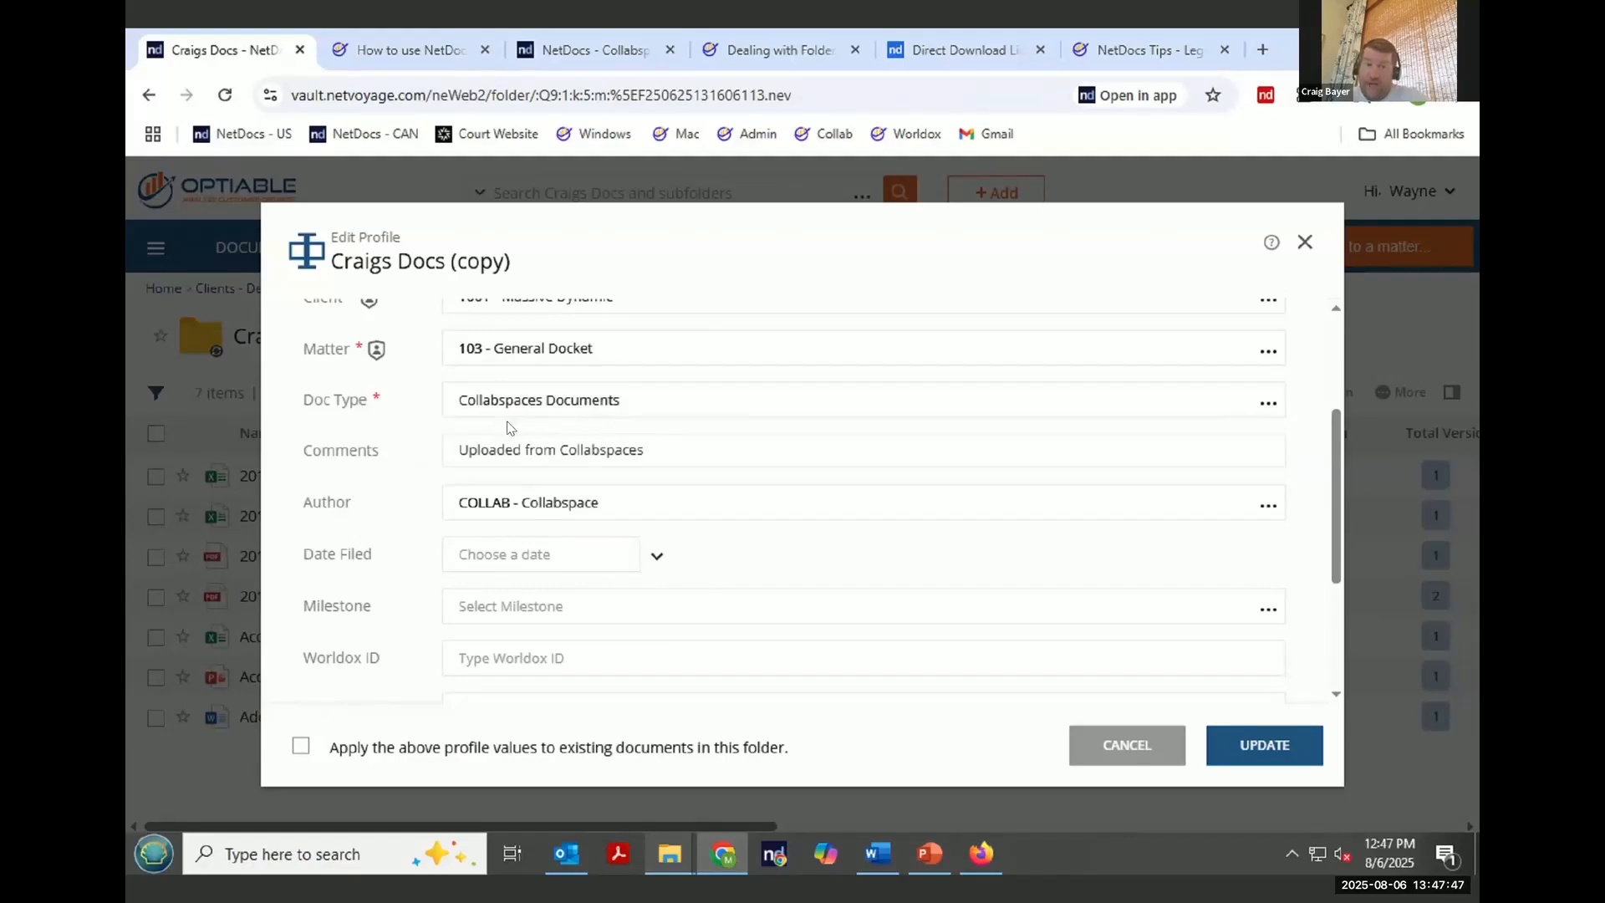
{"action": "scroll", "coordinate": [589, 501], "scroll_direction": "down", "scroll_amount": 3}
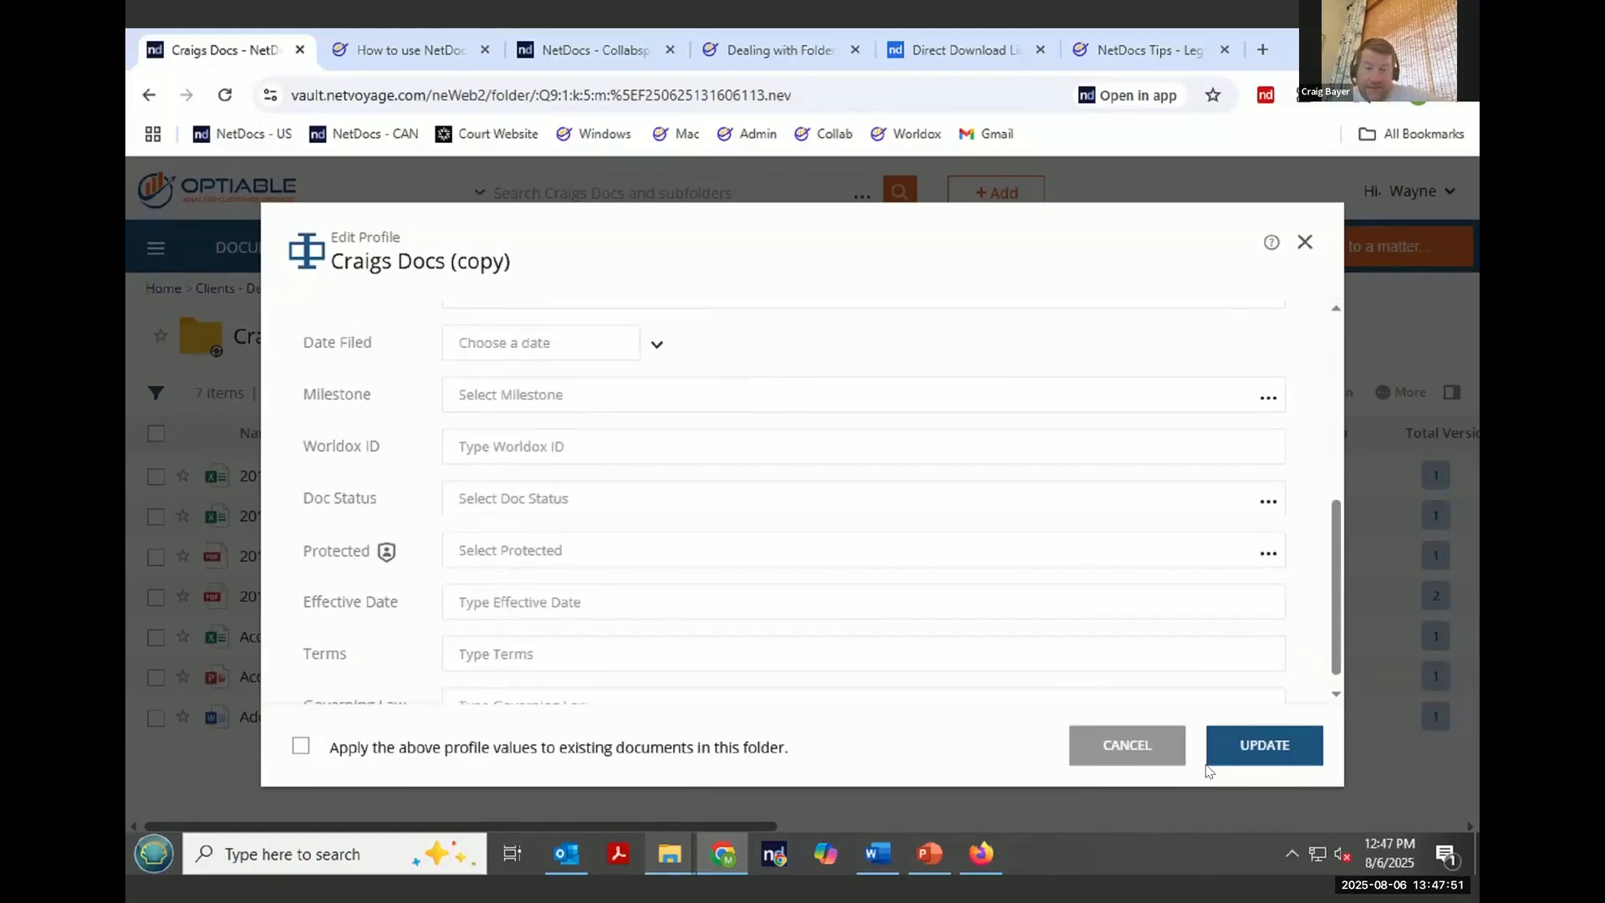
{"action": "left_click", "coordinate": [1265, 746]}
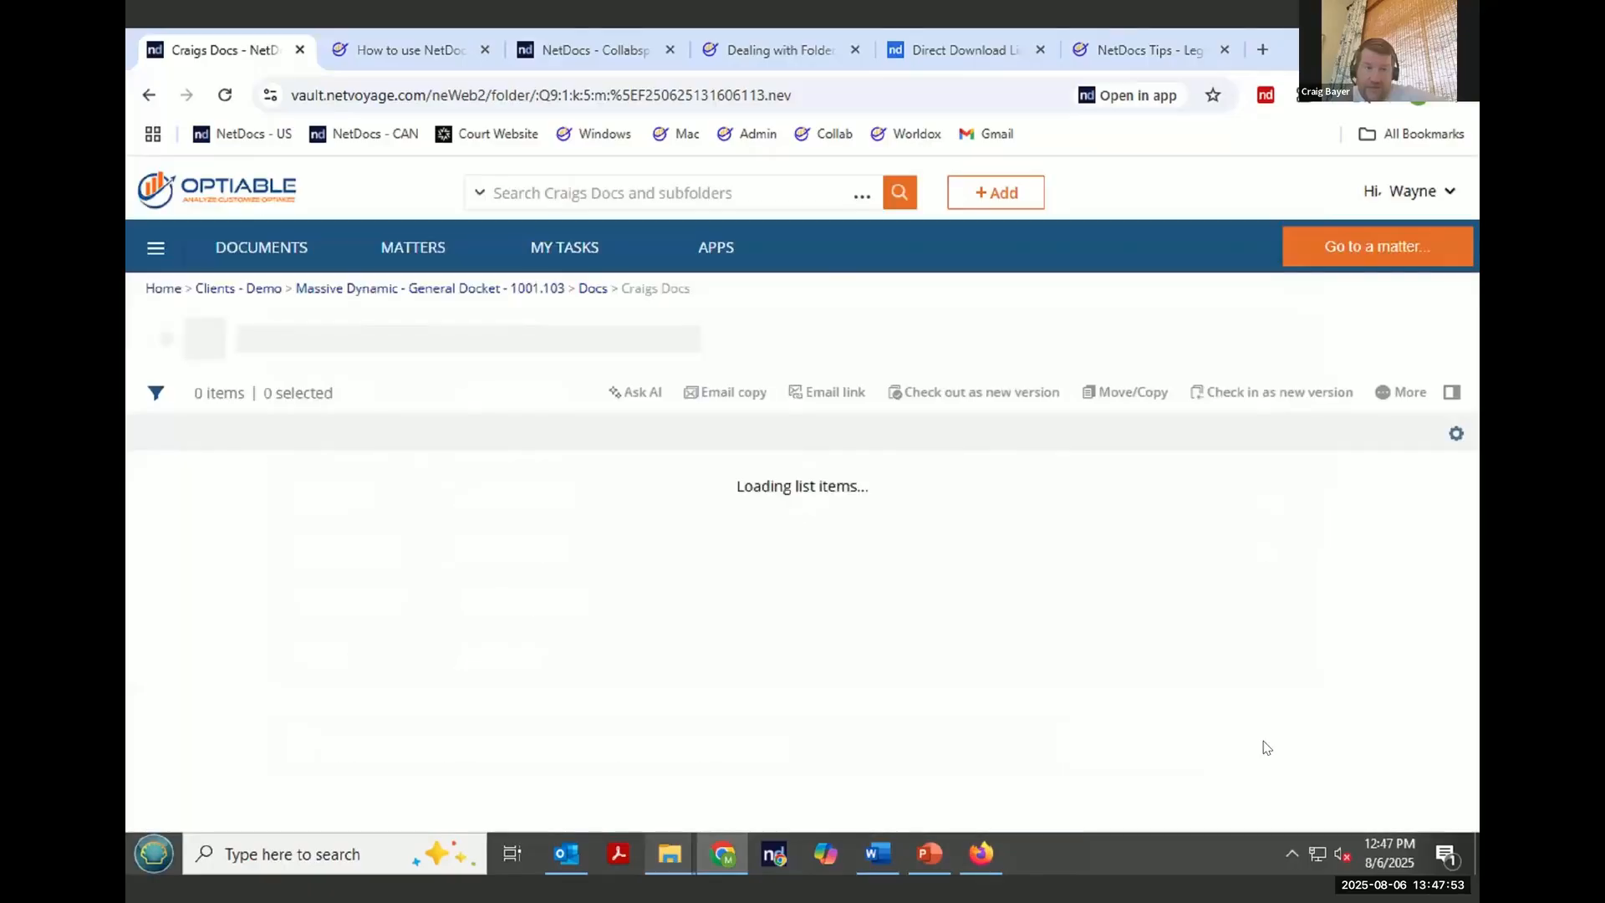
- Open the Craigs Docs (copy) folder inside the Massive Dynamic - Webinar - Add and Edit CollabSpace
{"action": "left_click", "coordinate": [496, 292]}
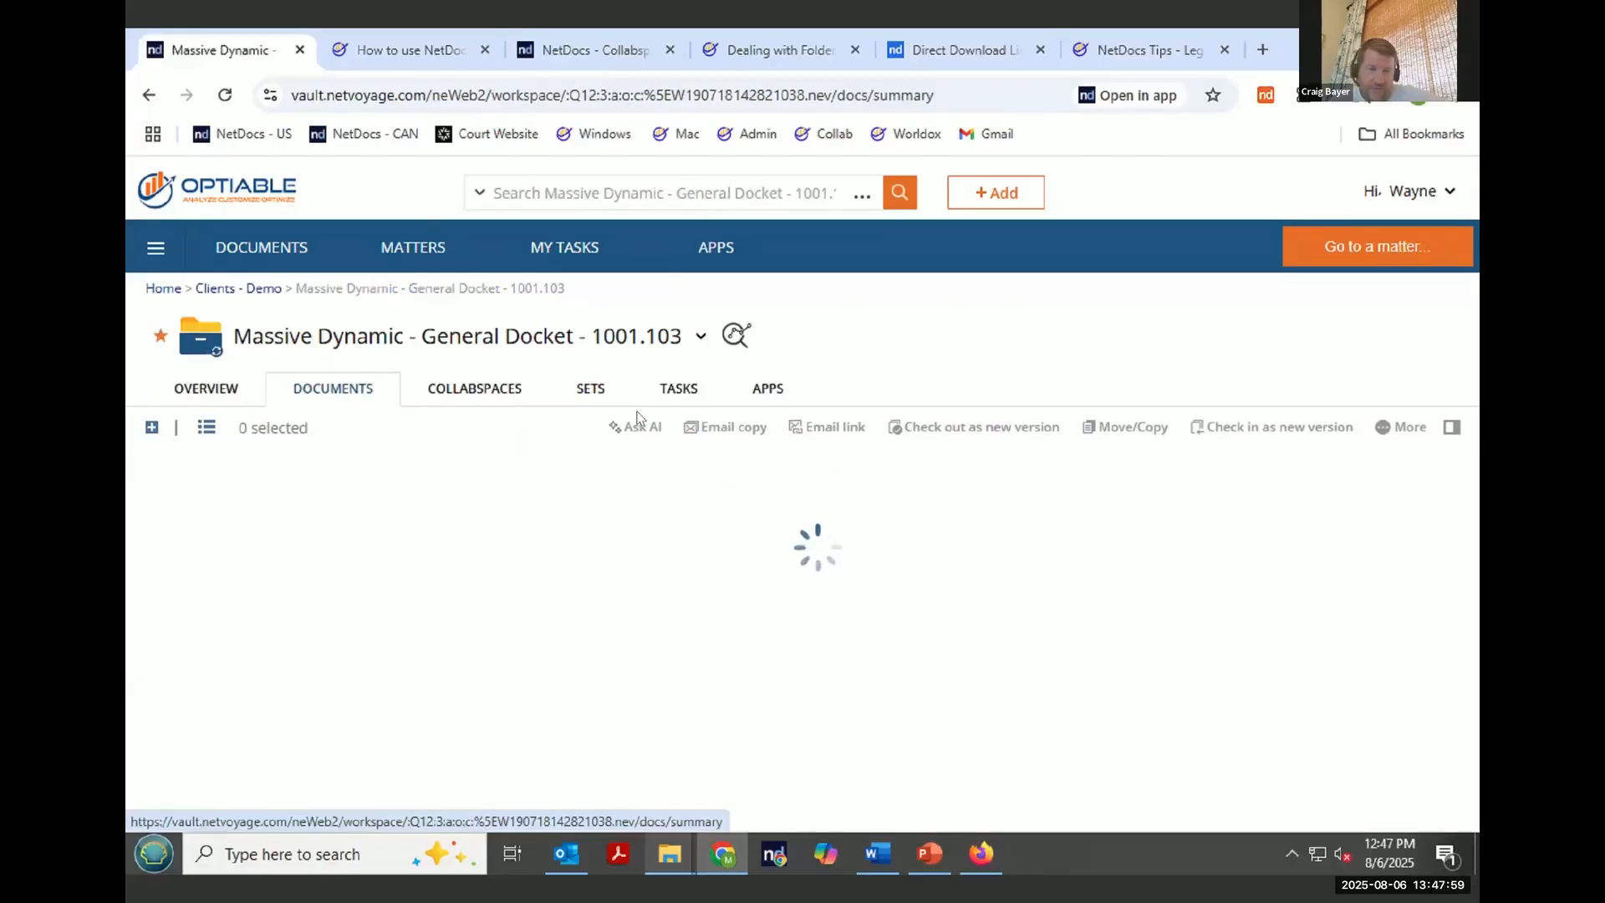
{"action": "left_click", "coordinate": [511, 393]}
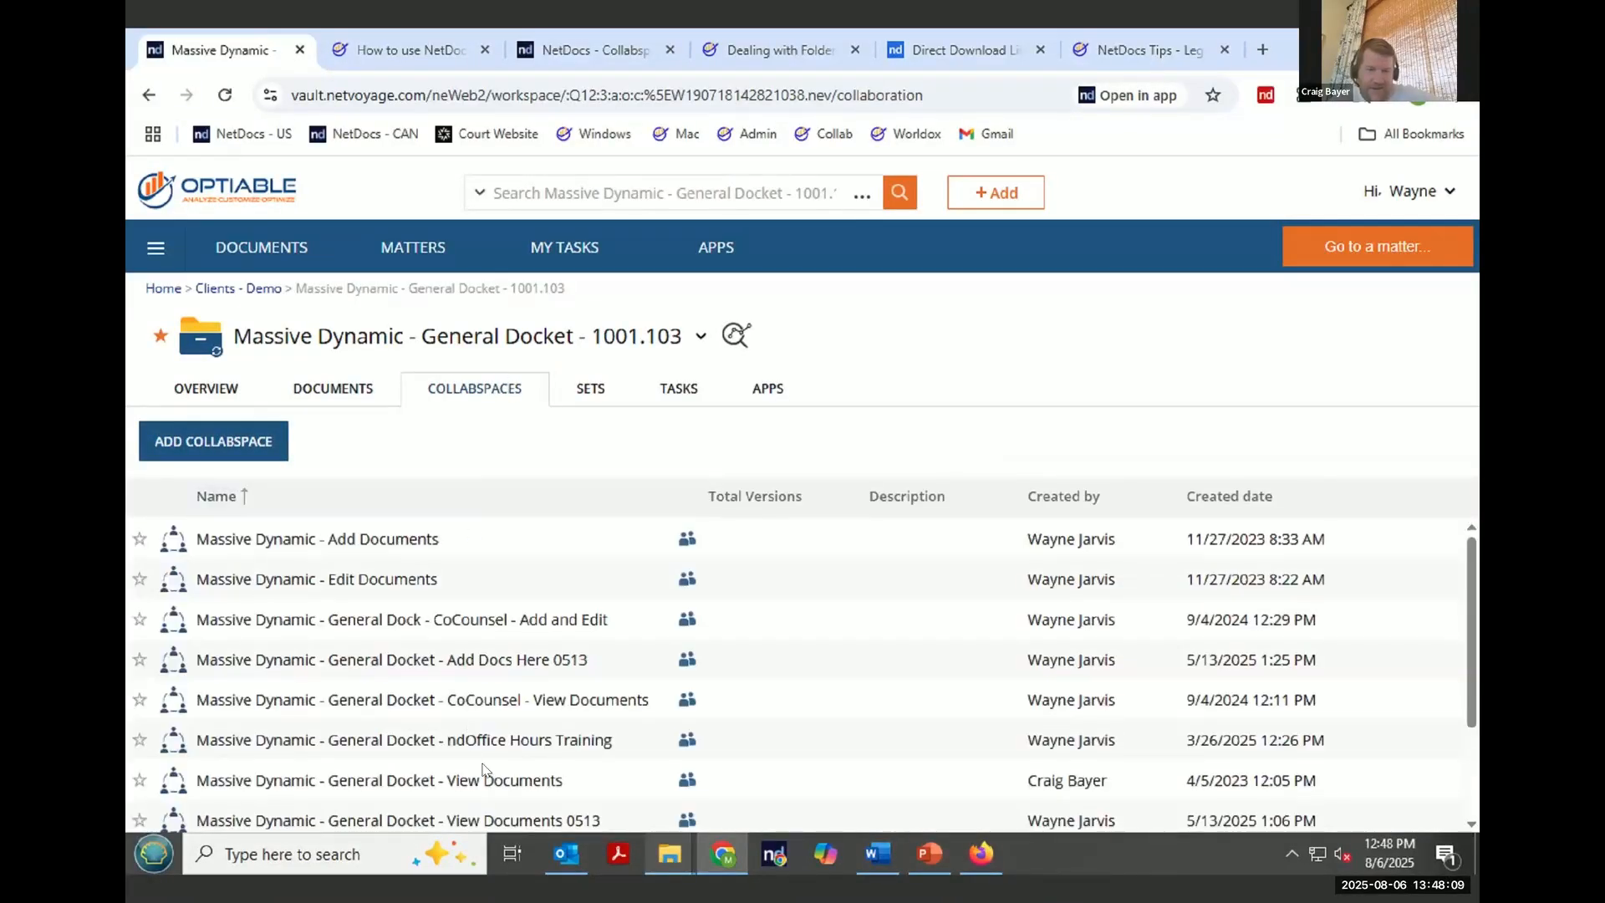
{"action": "scroll", "coordinate": [463, 777], "scroll_direction": "down", "scroll_amount": 3}
{"action": "left_click", "coordinate": [454, 798]}
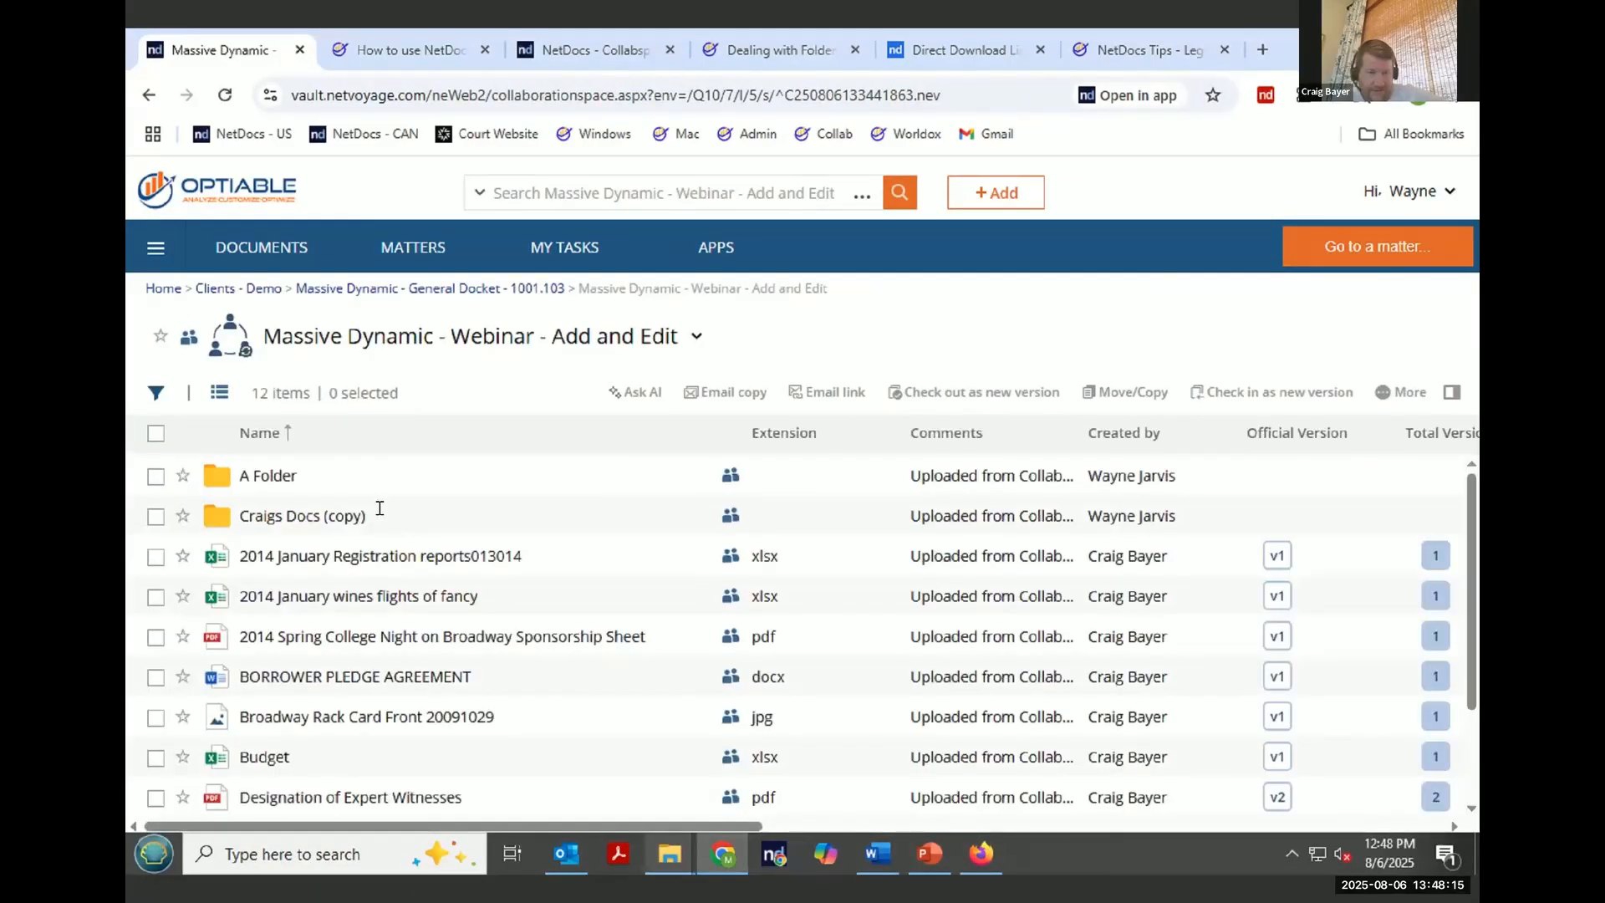
{"action": "left_click", "coordinate": [335, 524]}
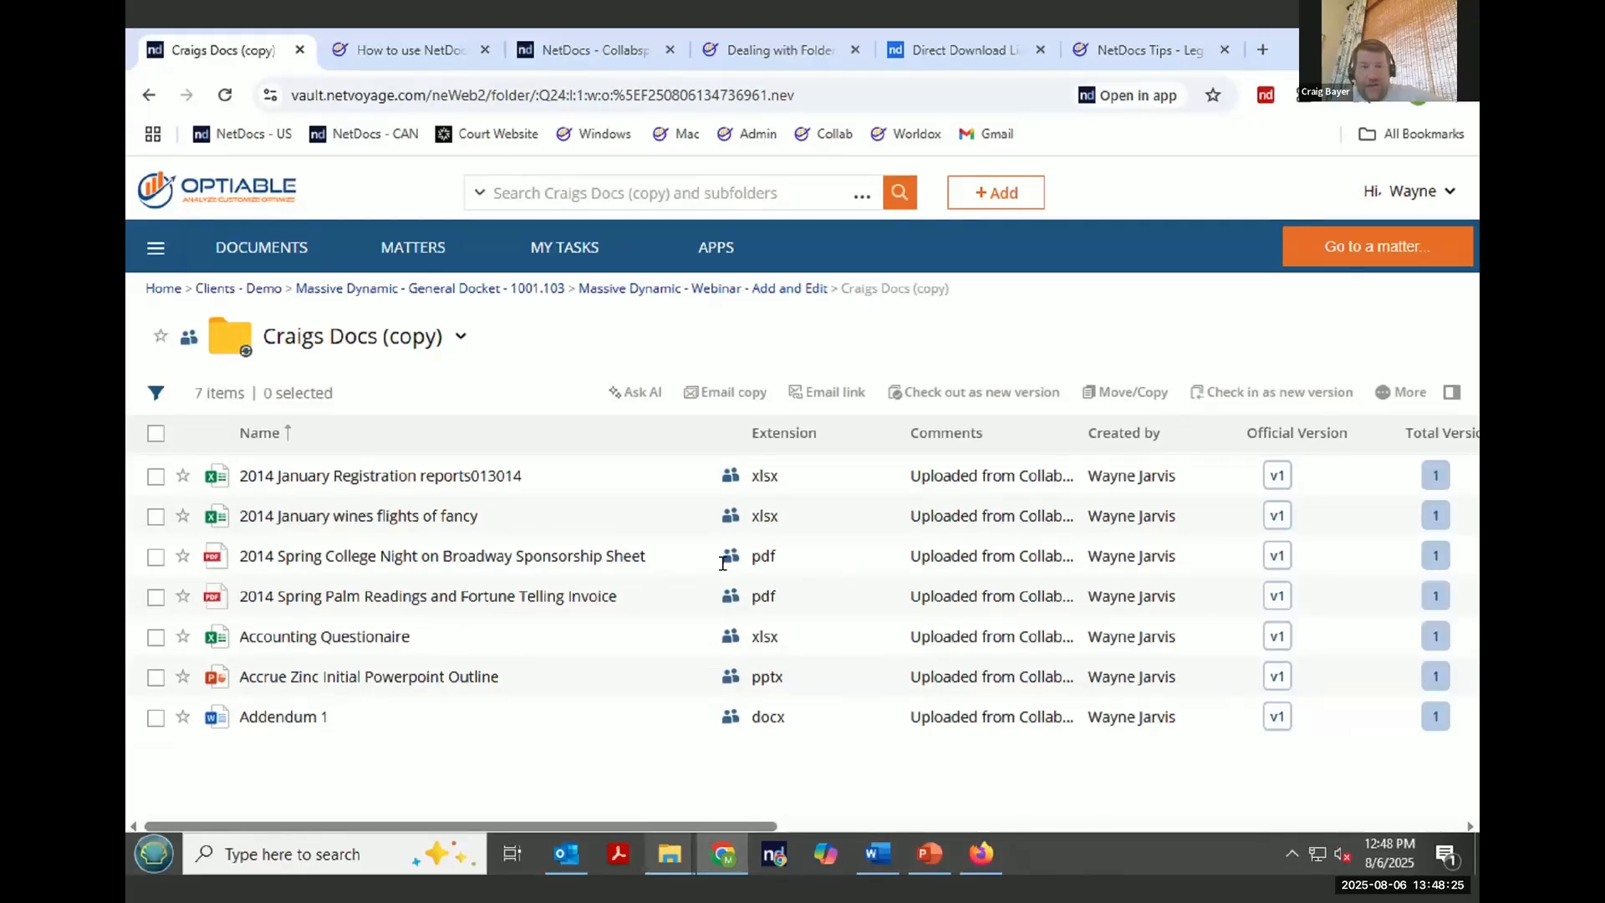
- Open the delete-folder options for Craigs Docs (copy) and cancel without deleting
{"action": "left_click", "coordinate": [738, 292]}
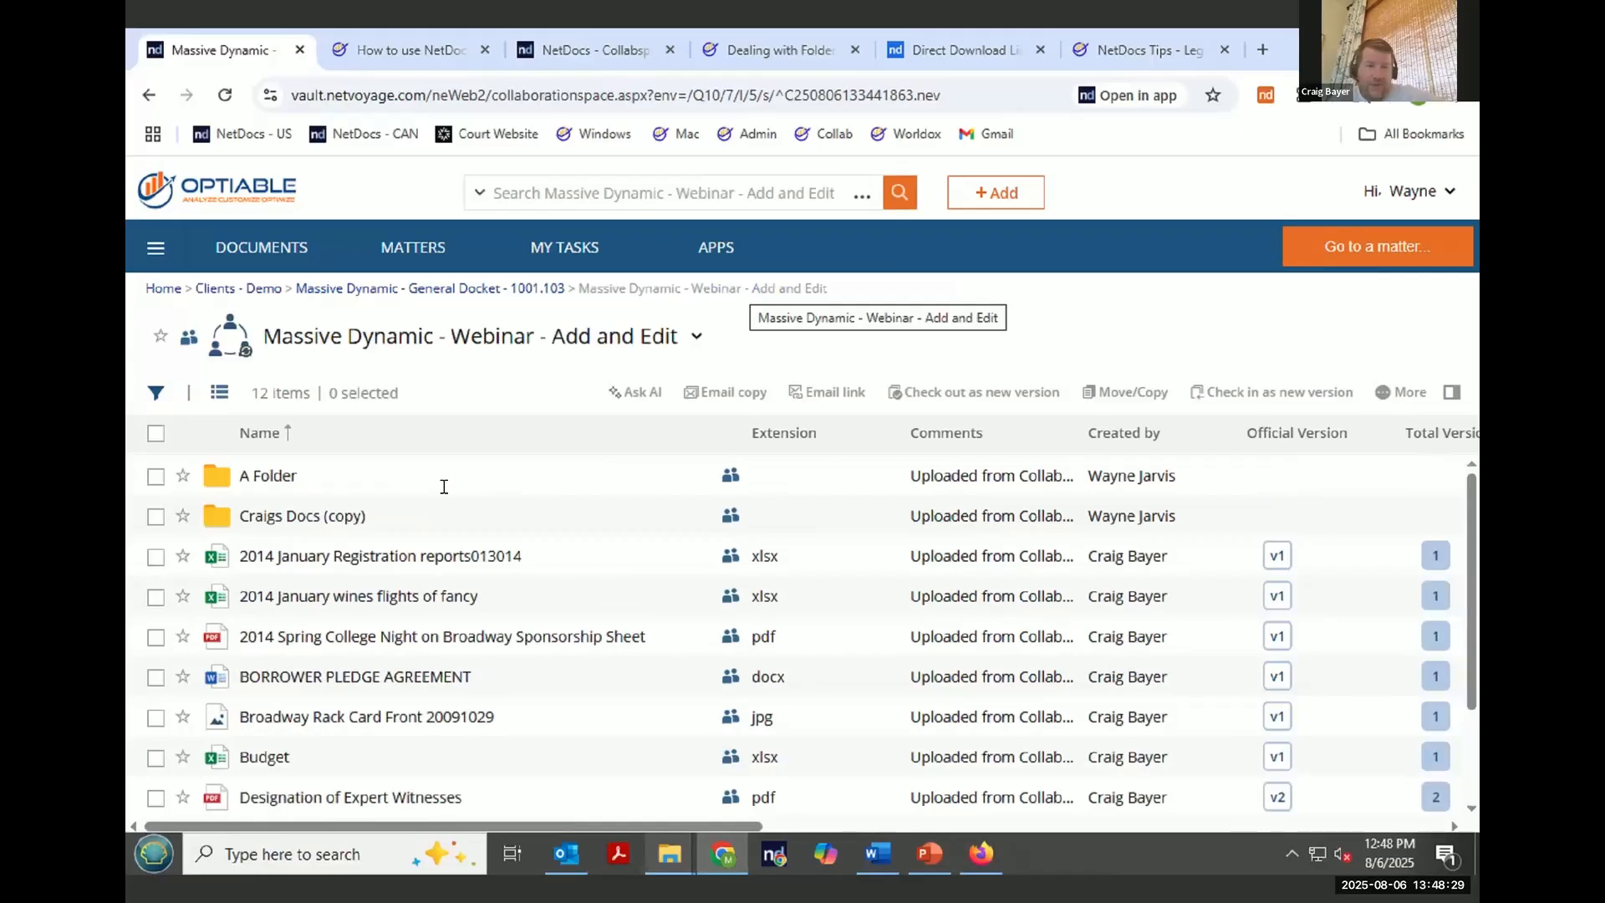
{"action": "left_click", "coordinate": [337, 518]}
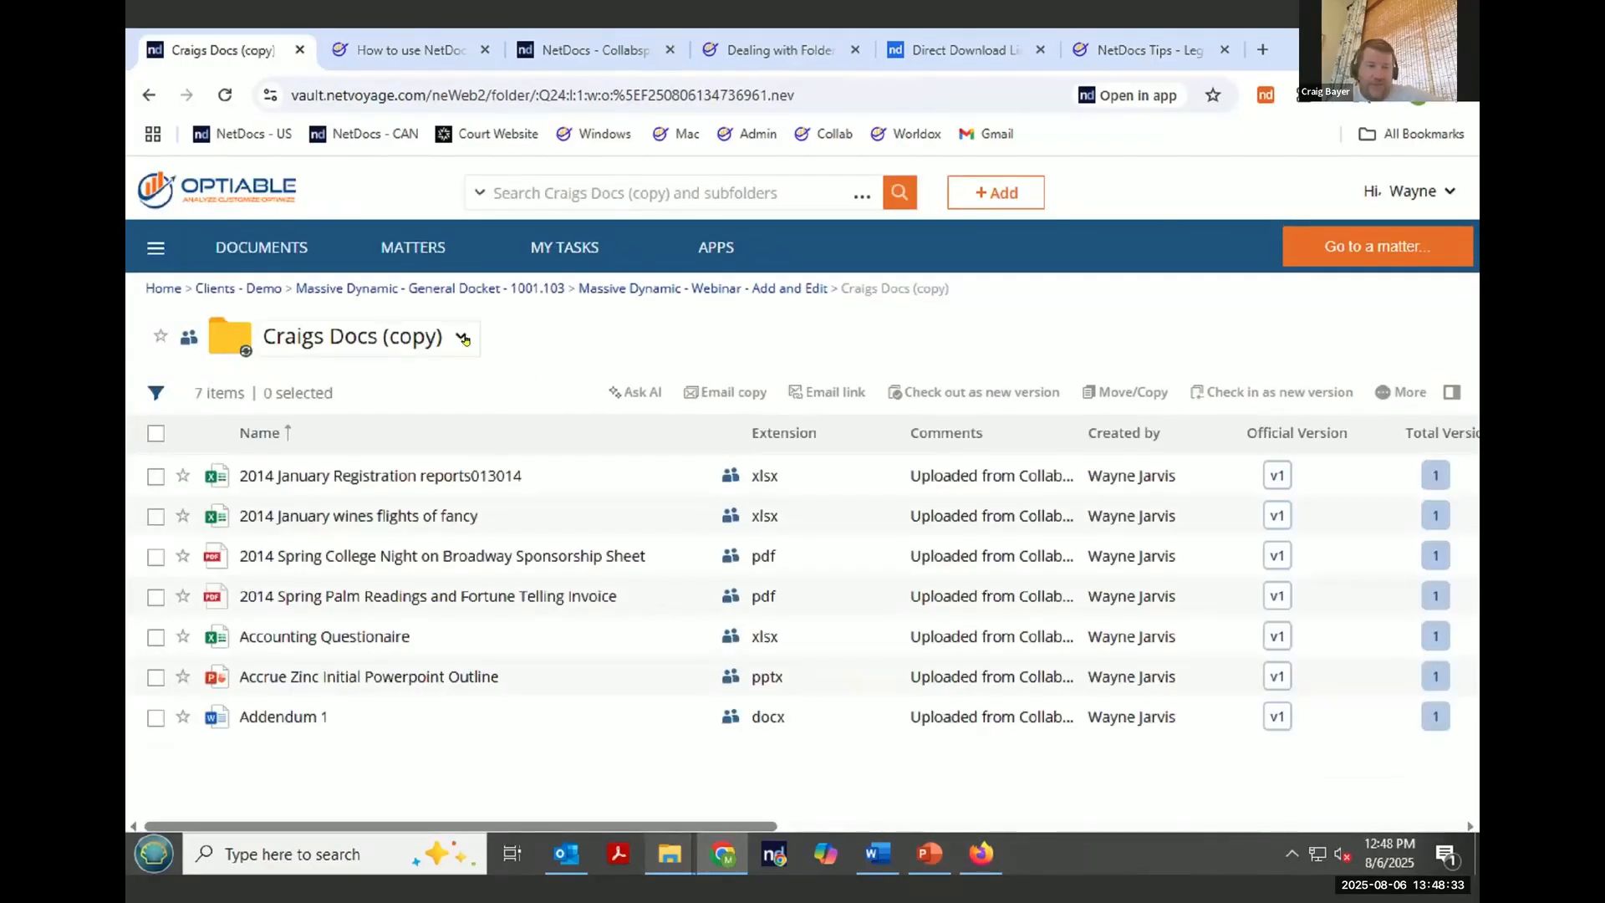
{"action": "left_click", "coordinate": [462, 337]}
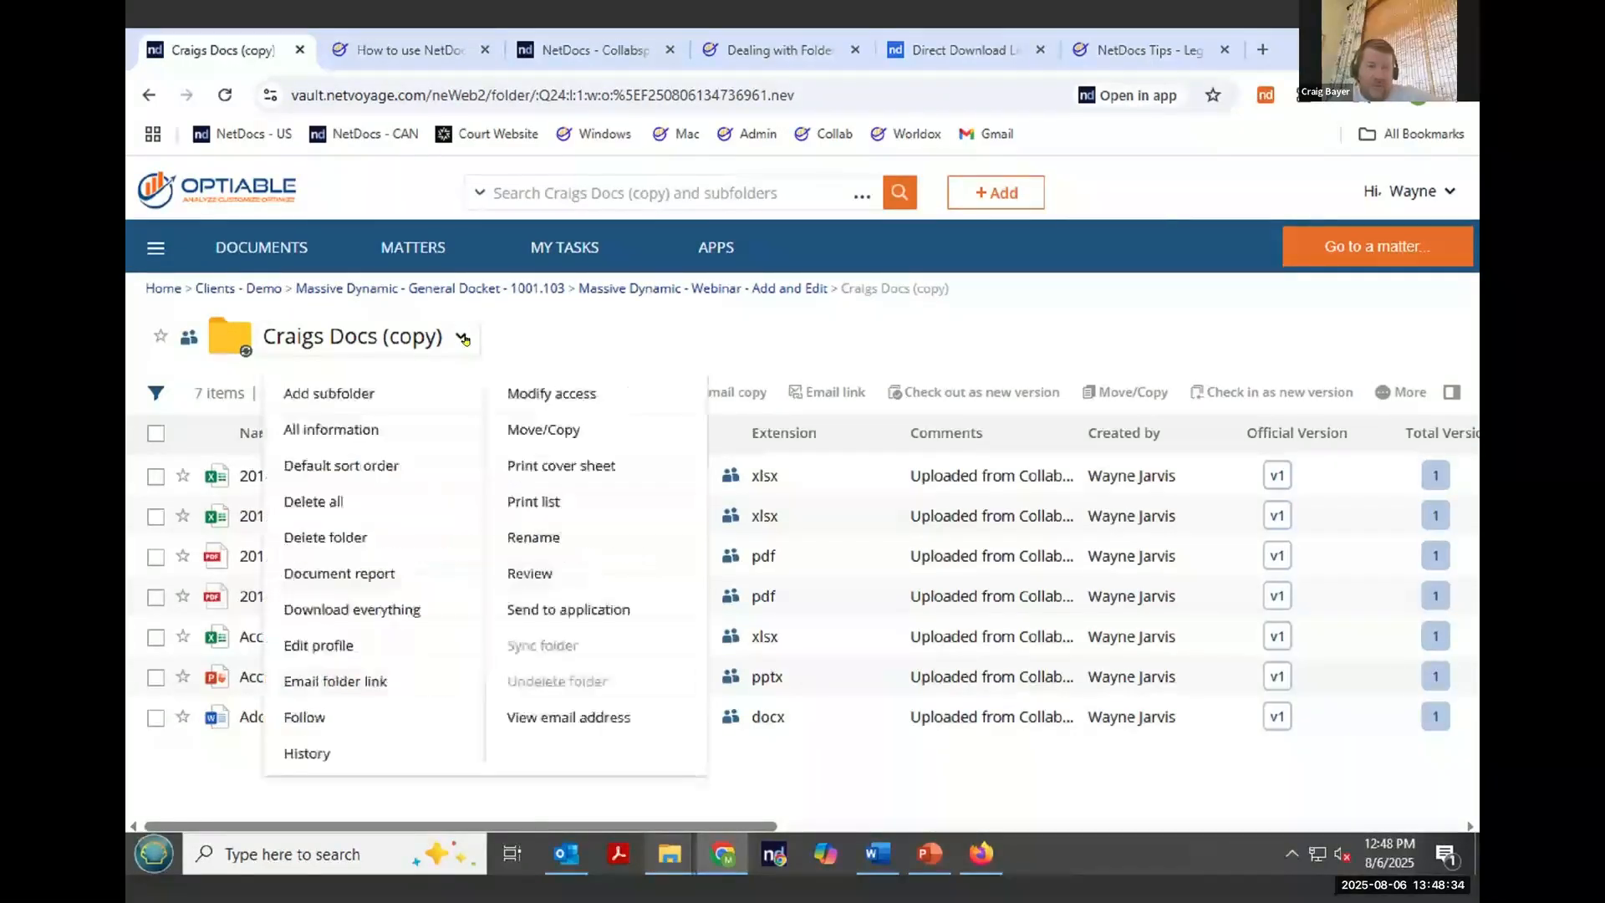
{"action": "left_click", "coordinate": [367, 538]}
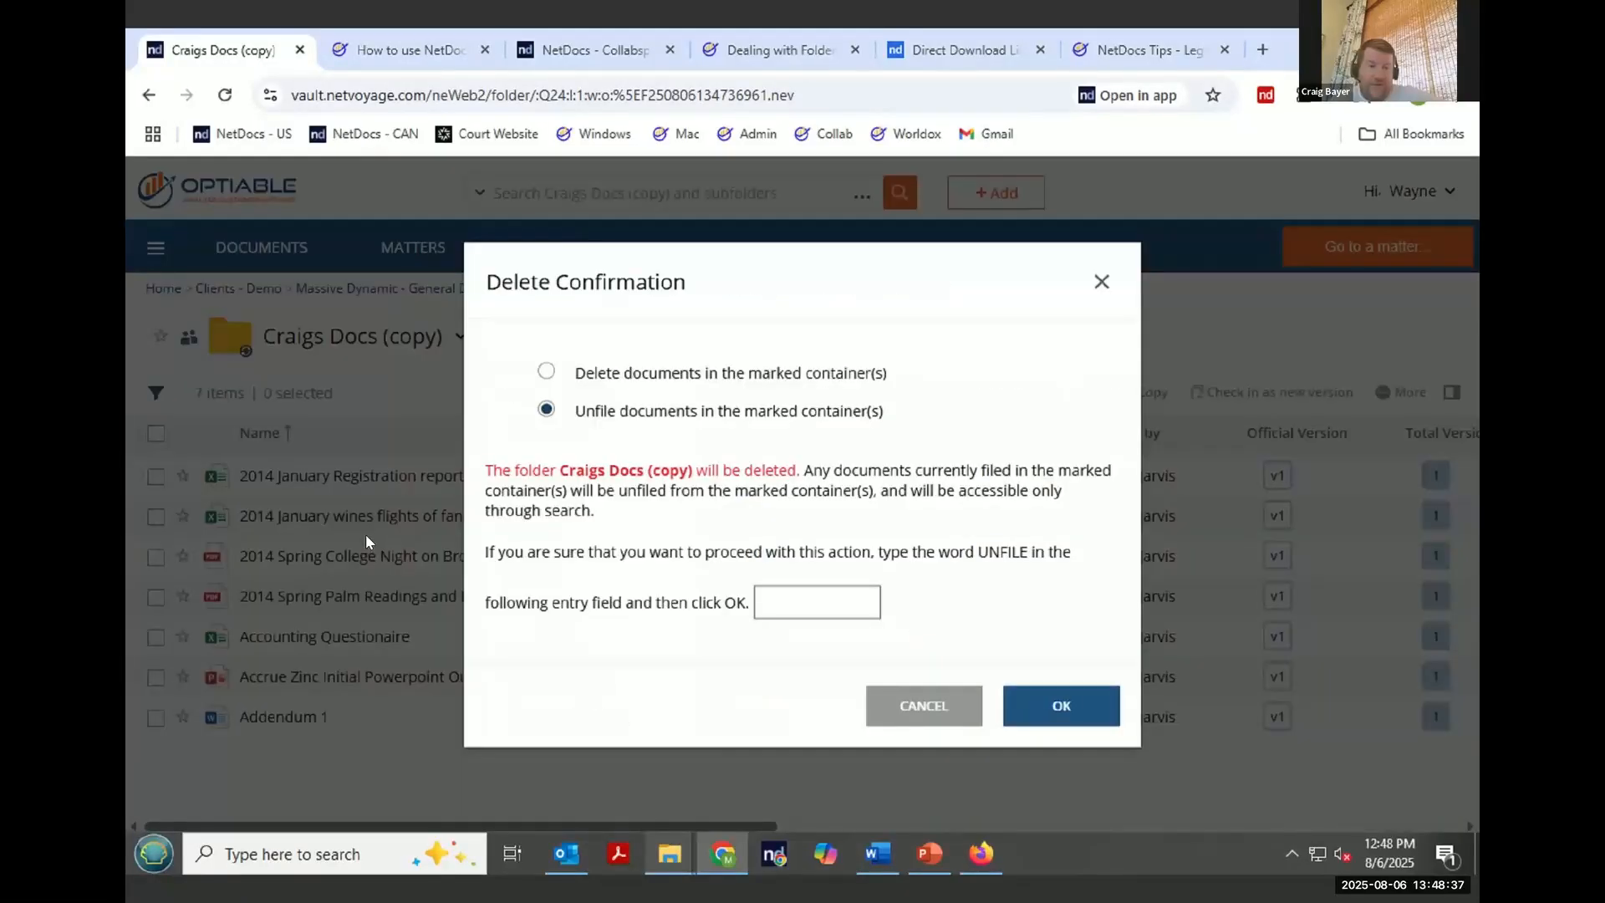
{"action": "left_click", "coordinate": [688, 377]}
{"action": "left_click", "coordinate": [674, 423]}
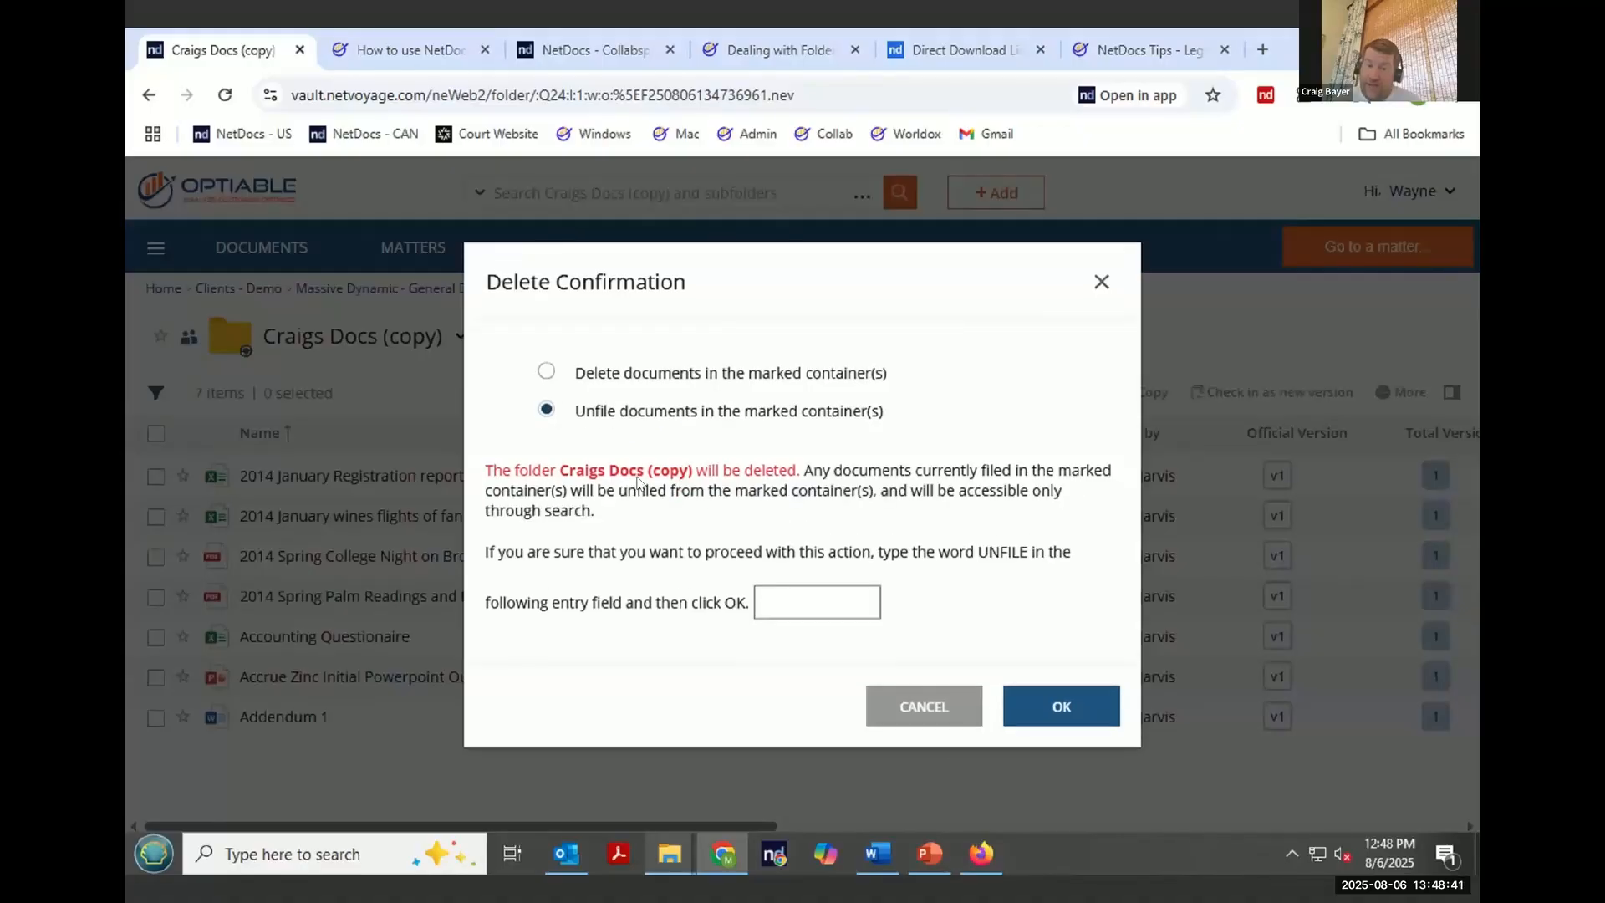
{"action": "left_click", "coordinate": [919, 698]}
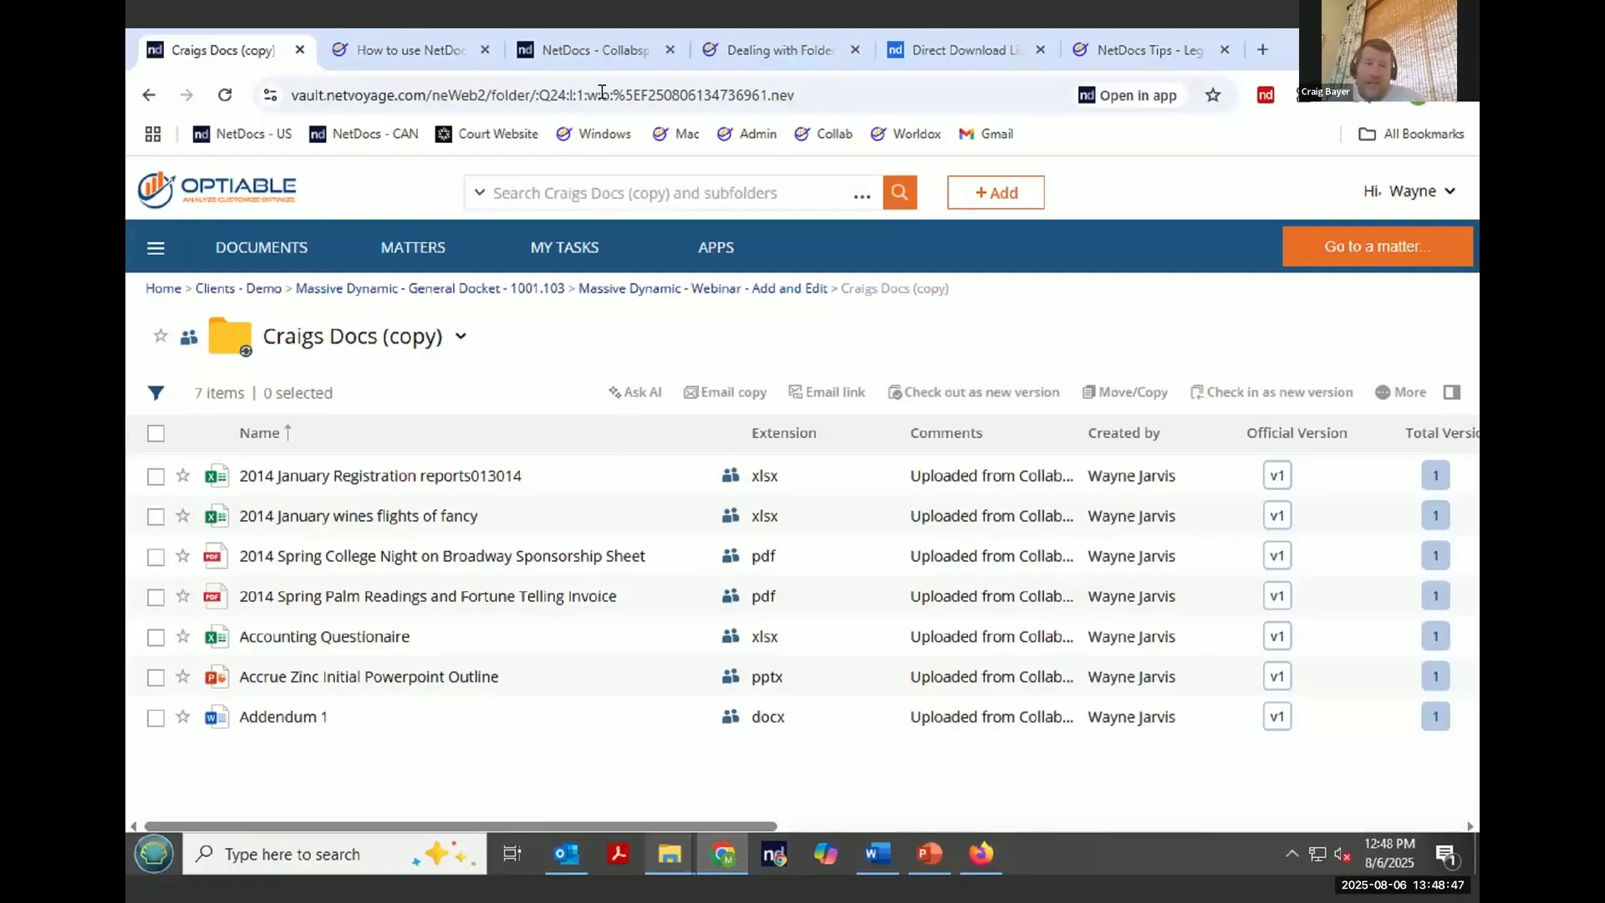
- Open the External Users cannot see documents in CollabSpaces article from the CollabSpace FAQ page
{"action": "left_click", "coordinate": [423, 51]}
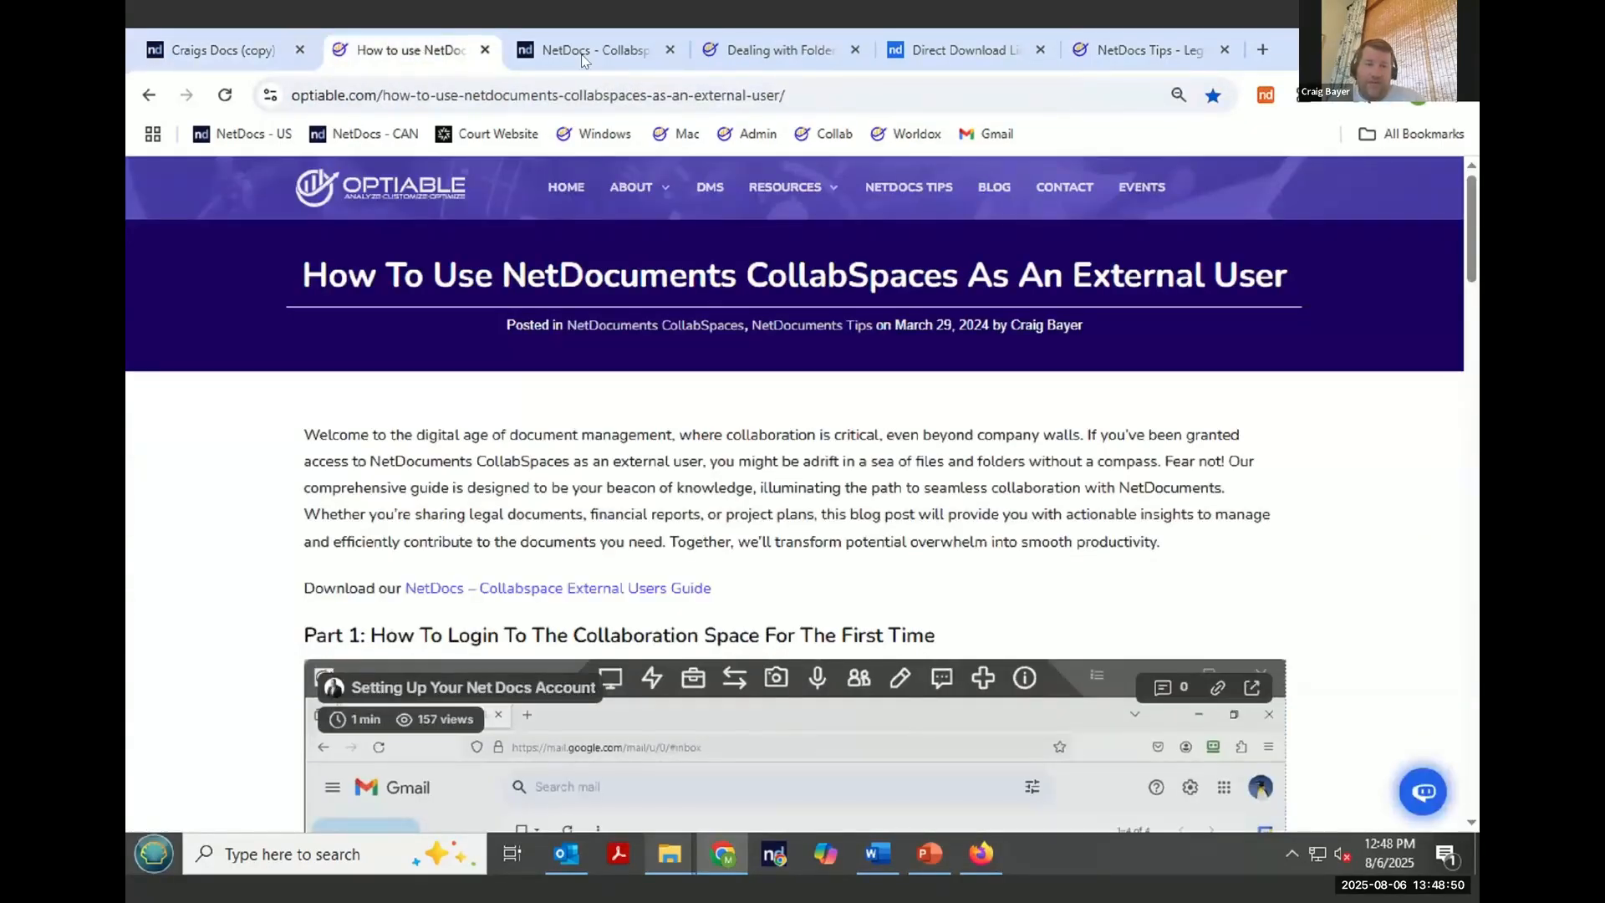
{"action": "left_click", "coordinate": [779, 59]}
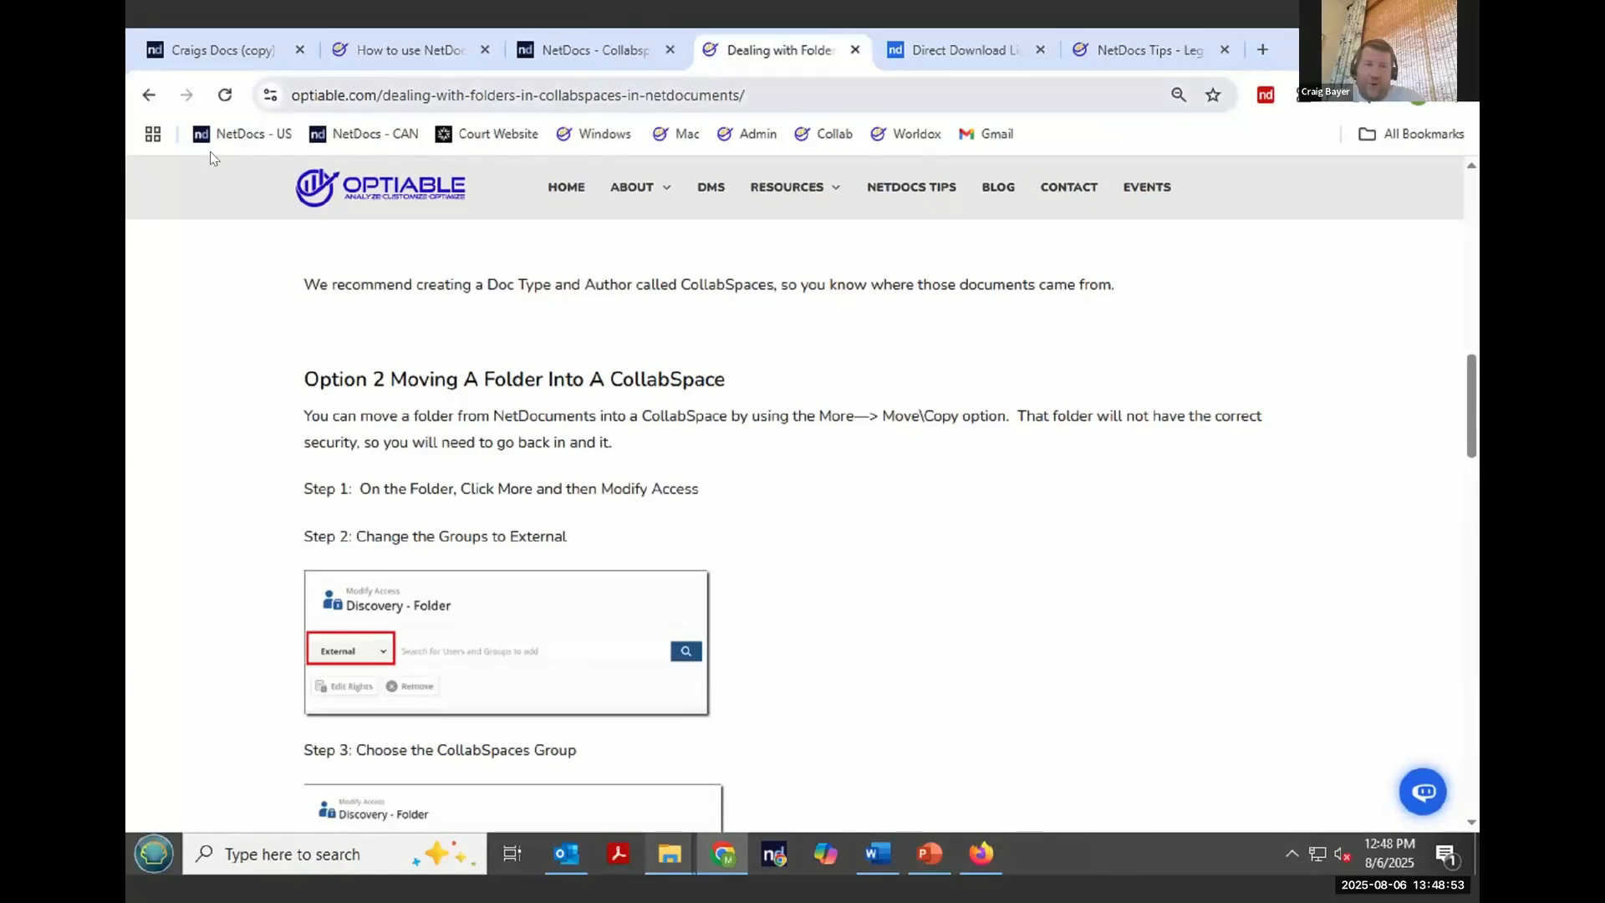
{"action": "right_click", "coordinate": [148, 97]}
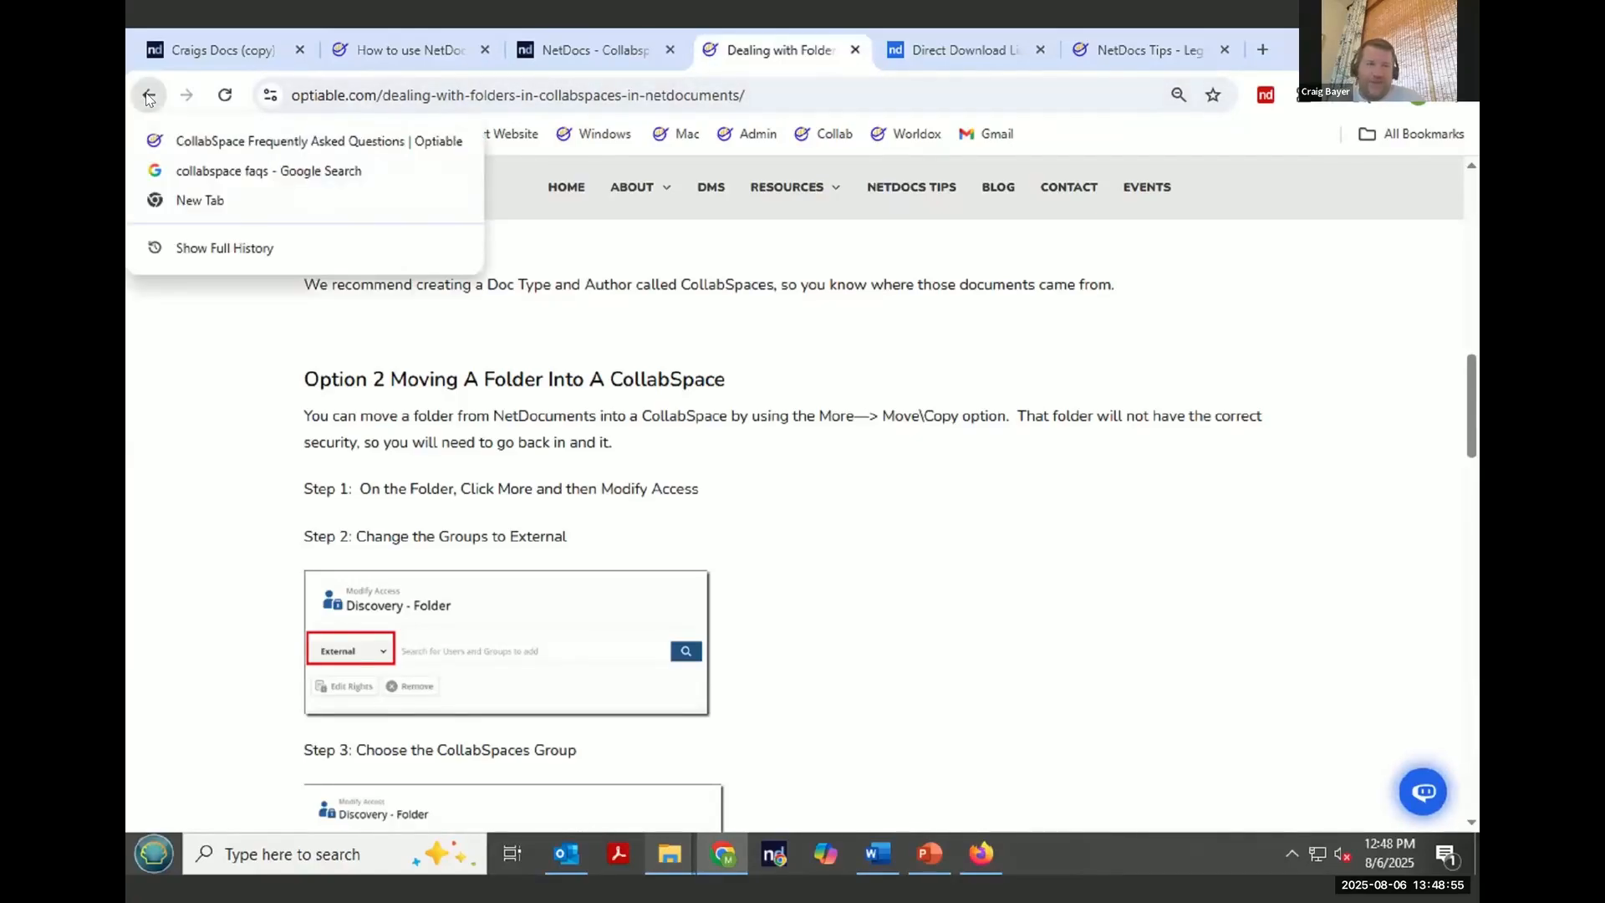
{"action": "left_click", "coordinate": [151, 94]}
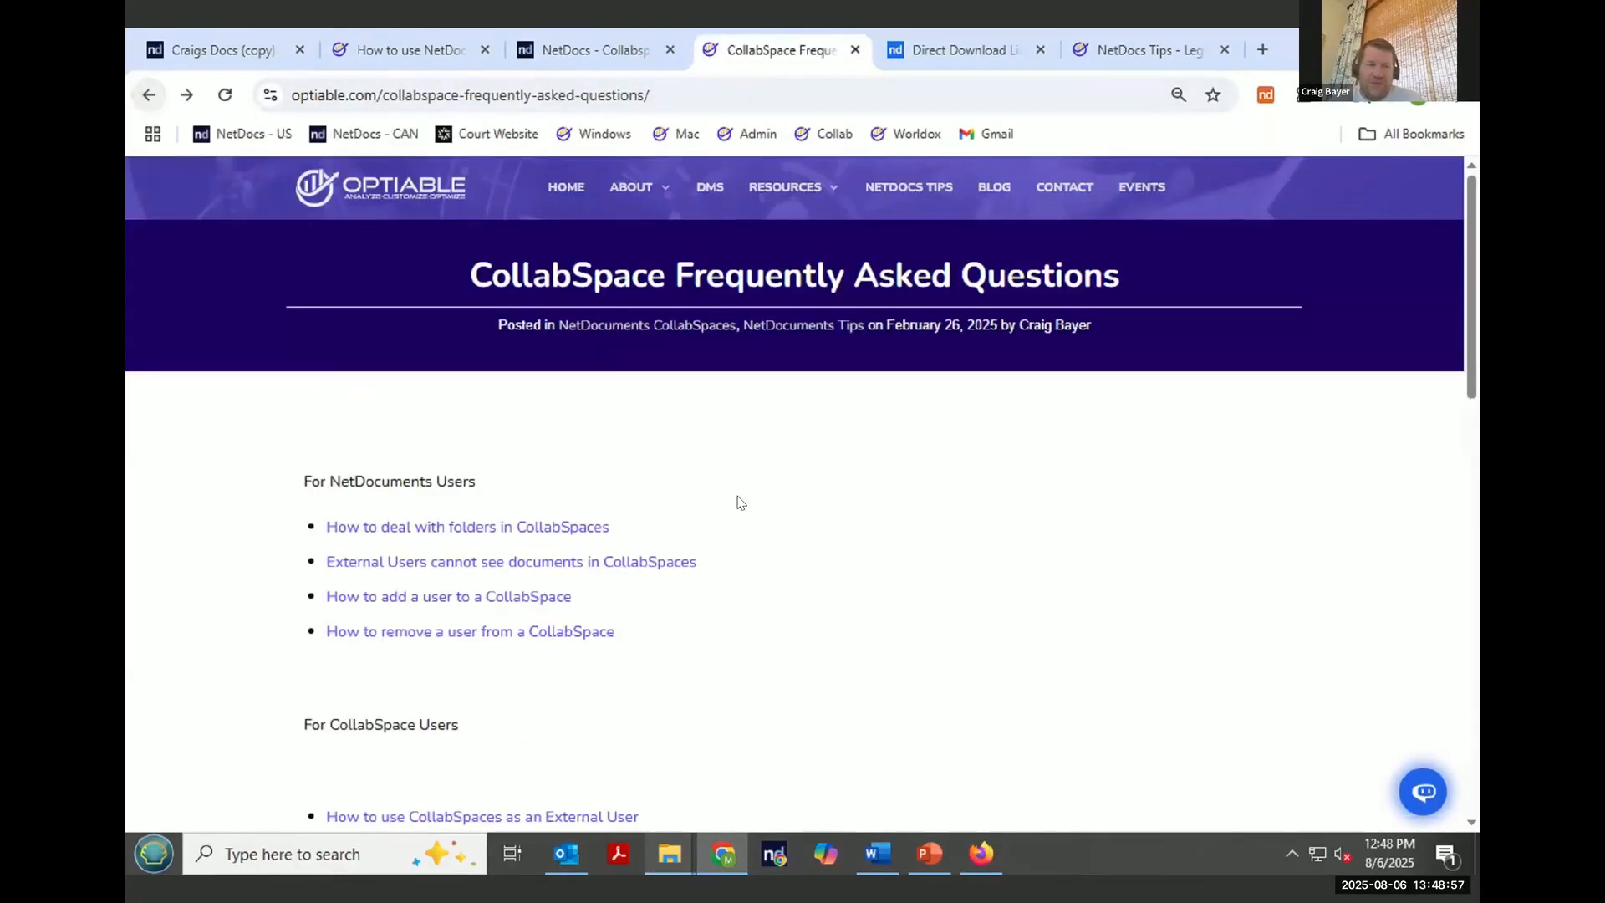
{"action": "left_click", "coordinate": [479, 570]}
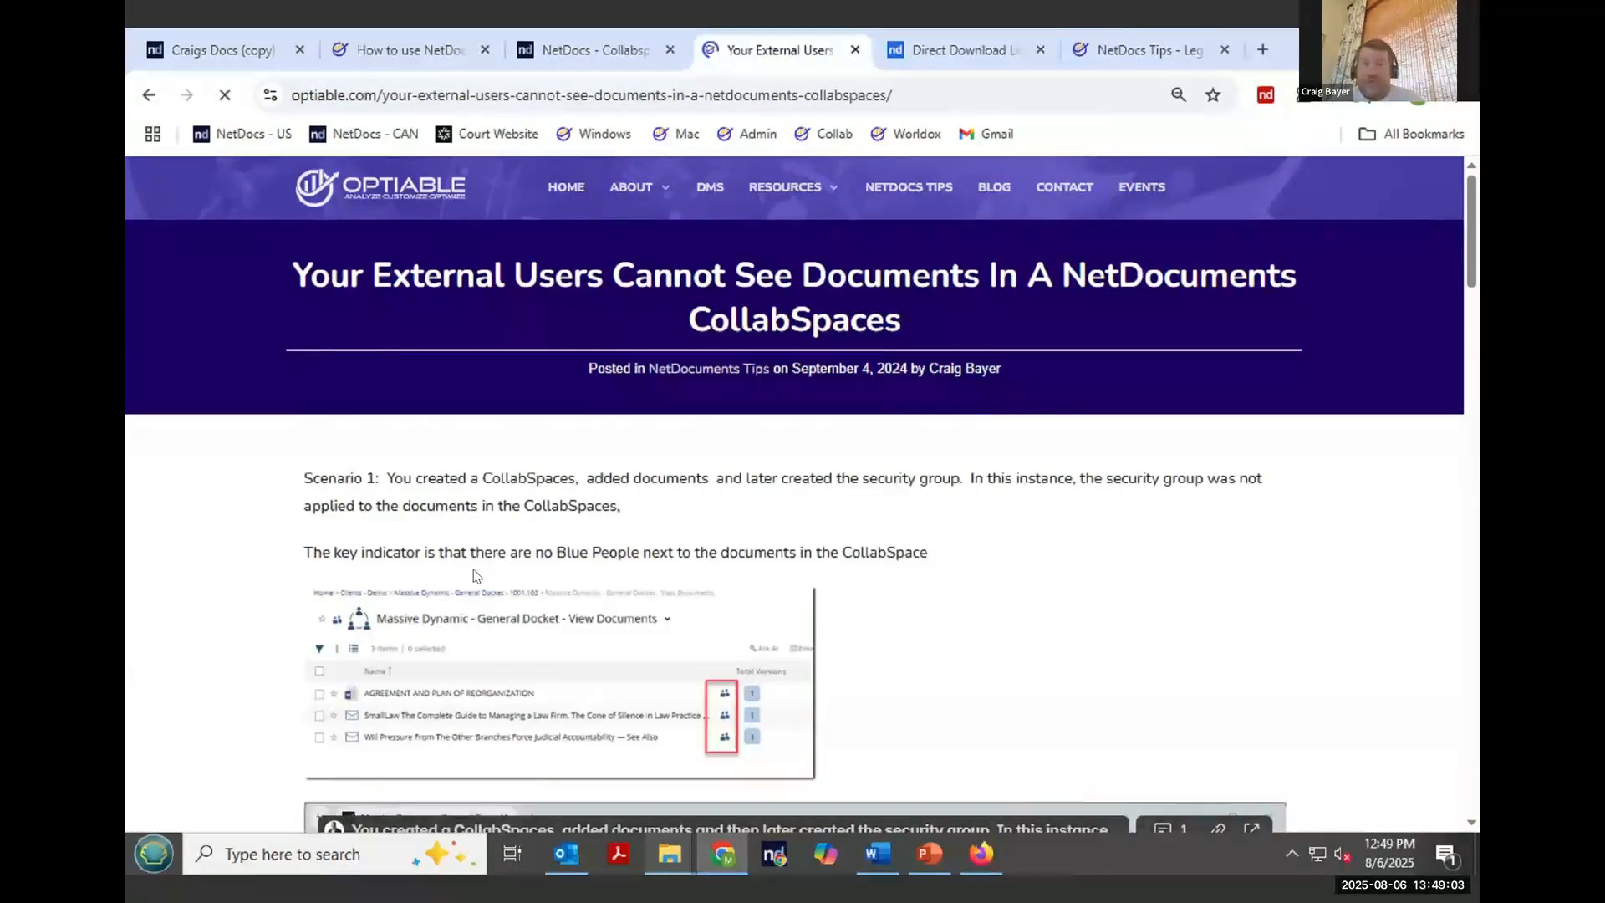
- Return to the Craigs Docs (copy) folder and examine the CollabSpace icons beside its documents
{"action": "left_click", "coordinate": [591, 52]}
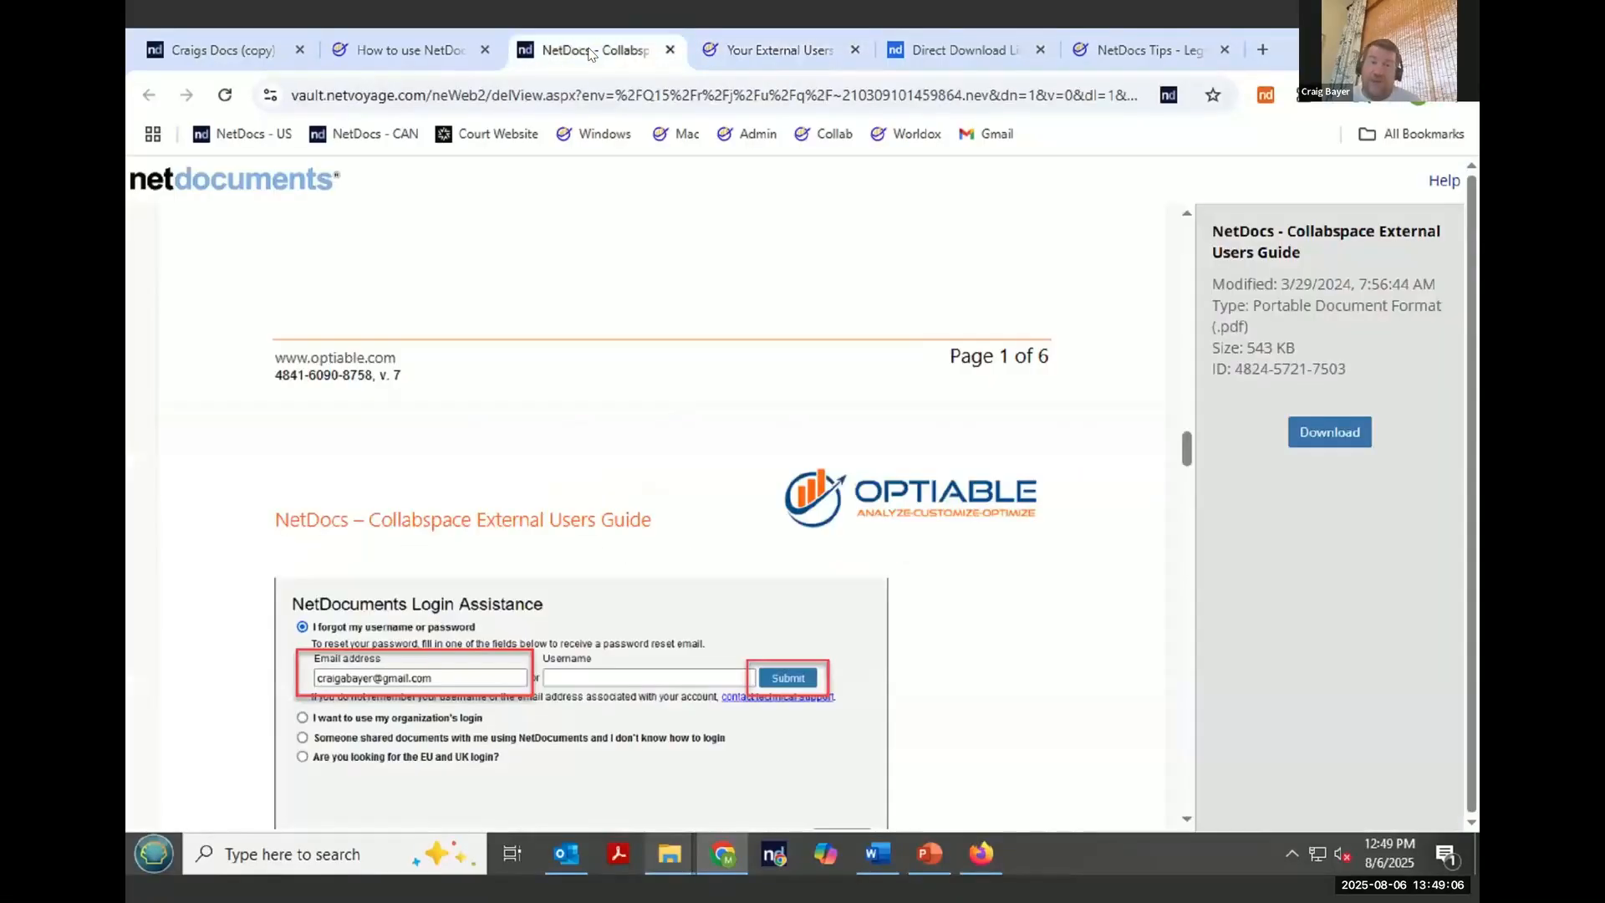
{"action": "left_click", "coordinate": [244, 52]}
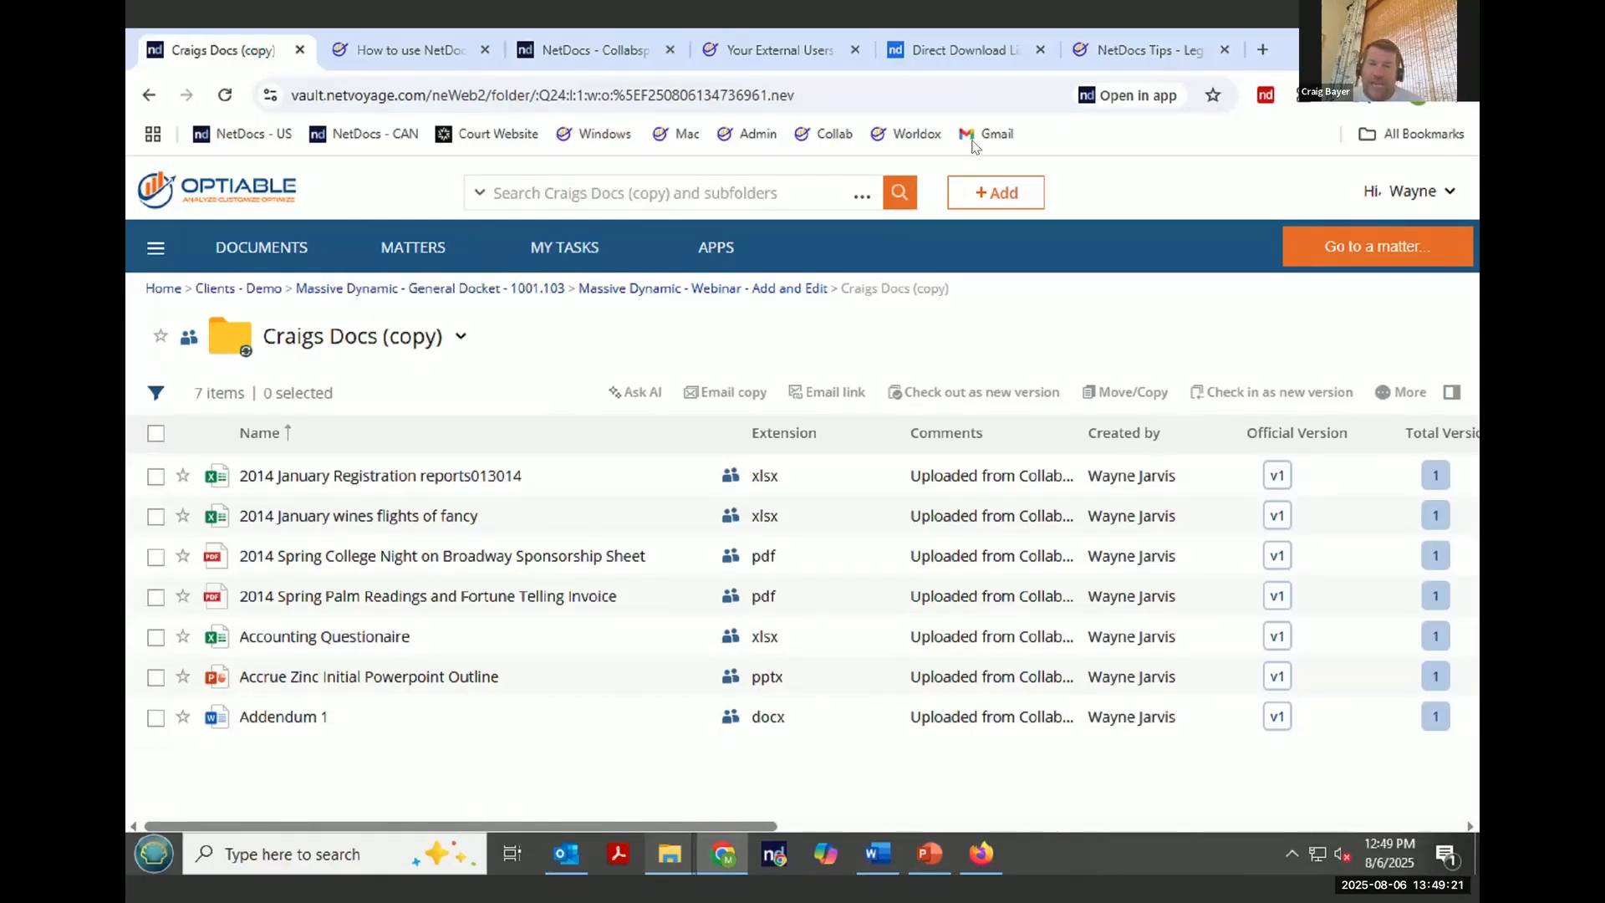
{"action": "mouse_move", "coordinate": [710, 454]}
{"action": "left_mouse_down"}
{"action": "mouse_move", "coordinate": [722, 770]}
{"action": "mouse_move", "coordinate": [798, 443]}
{"action": "mouse_move", "coordinate": [710, 453]}
{"action": "left_mouse_up"}
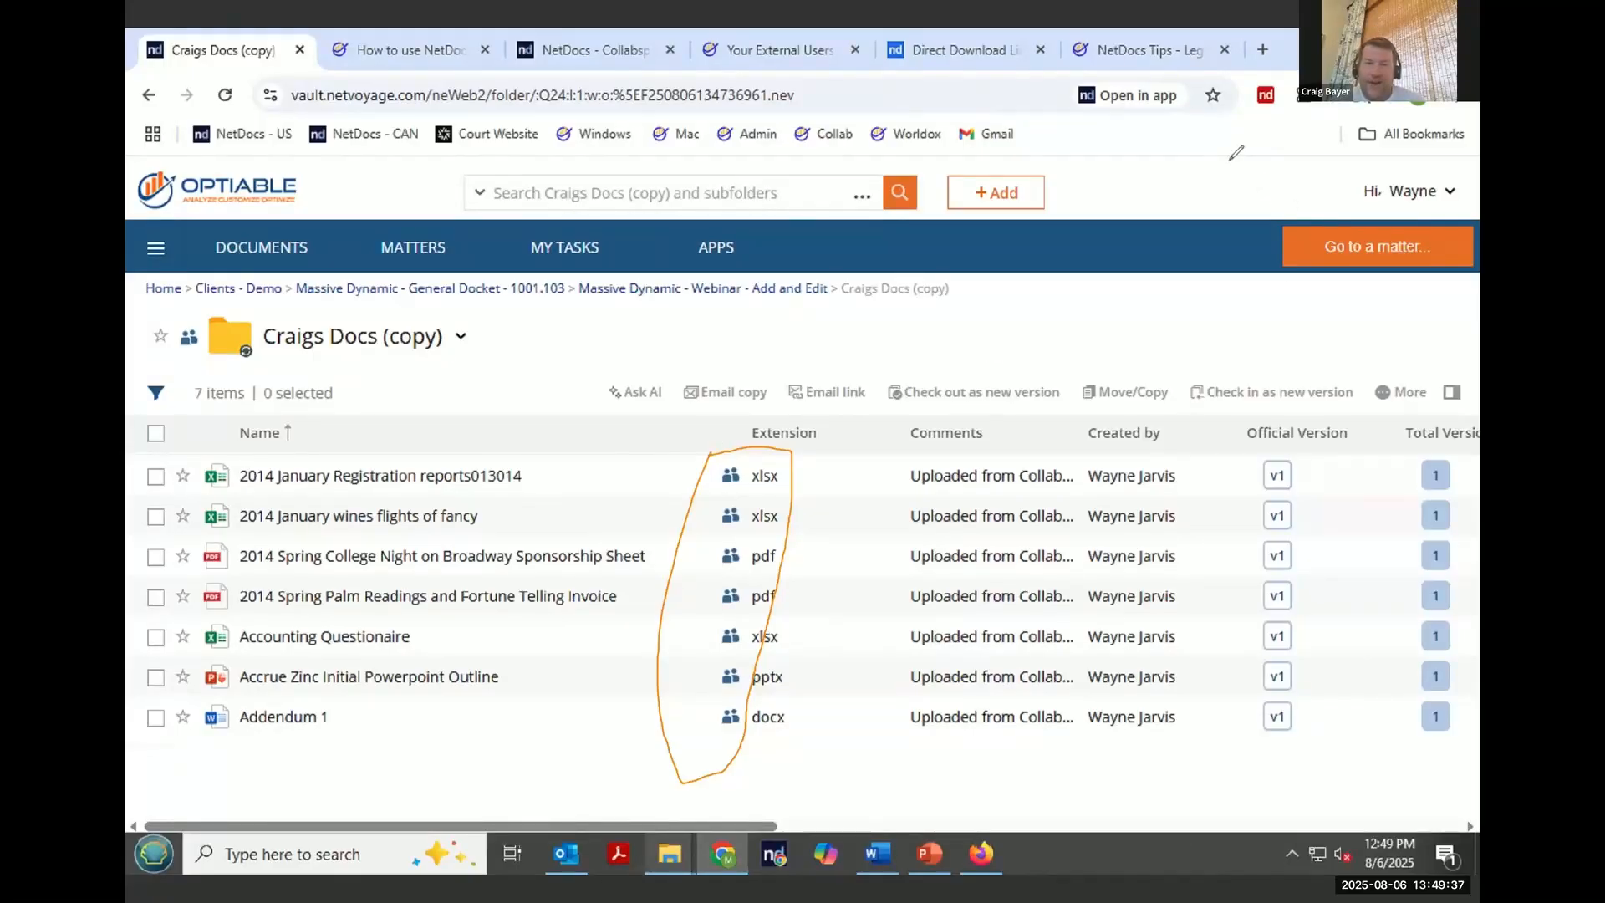
{"action": "key", "text": "Escape"}
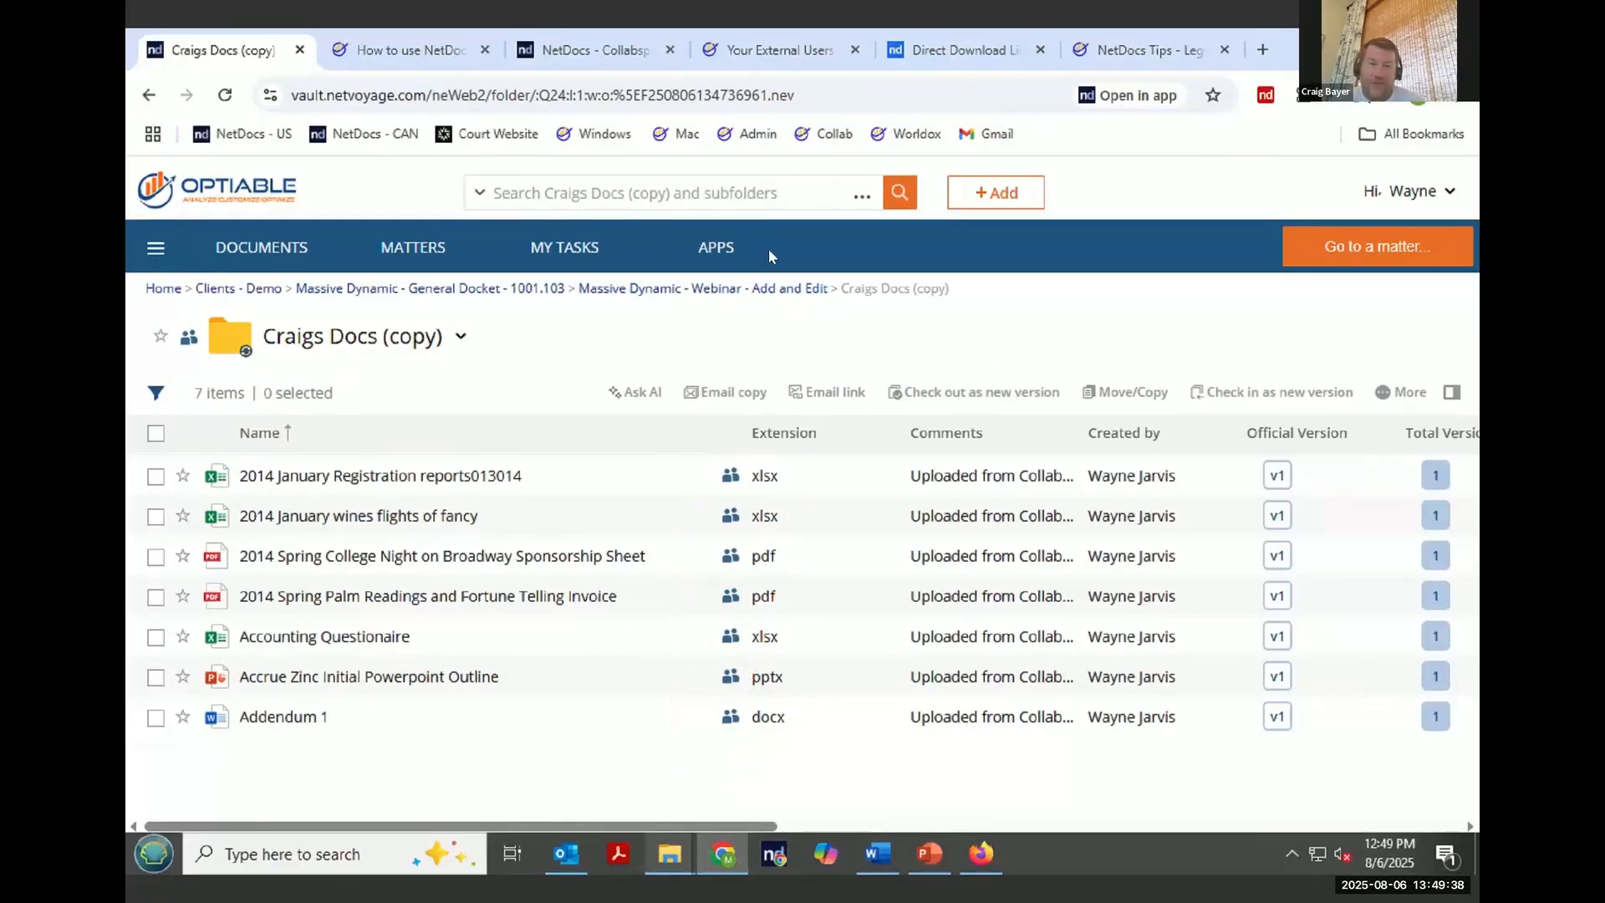
- Open Modify Access for the Massive Dynamic - Webinar - Add and Edit CollabSpace
{"action": "left_click", "coordinate": [726, 290]}
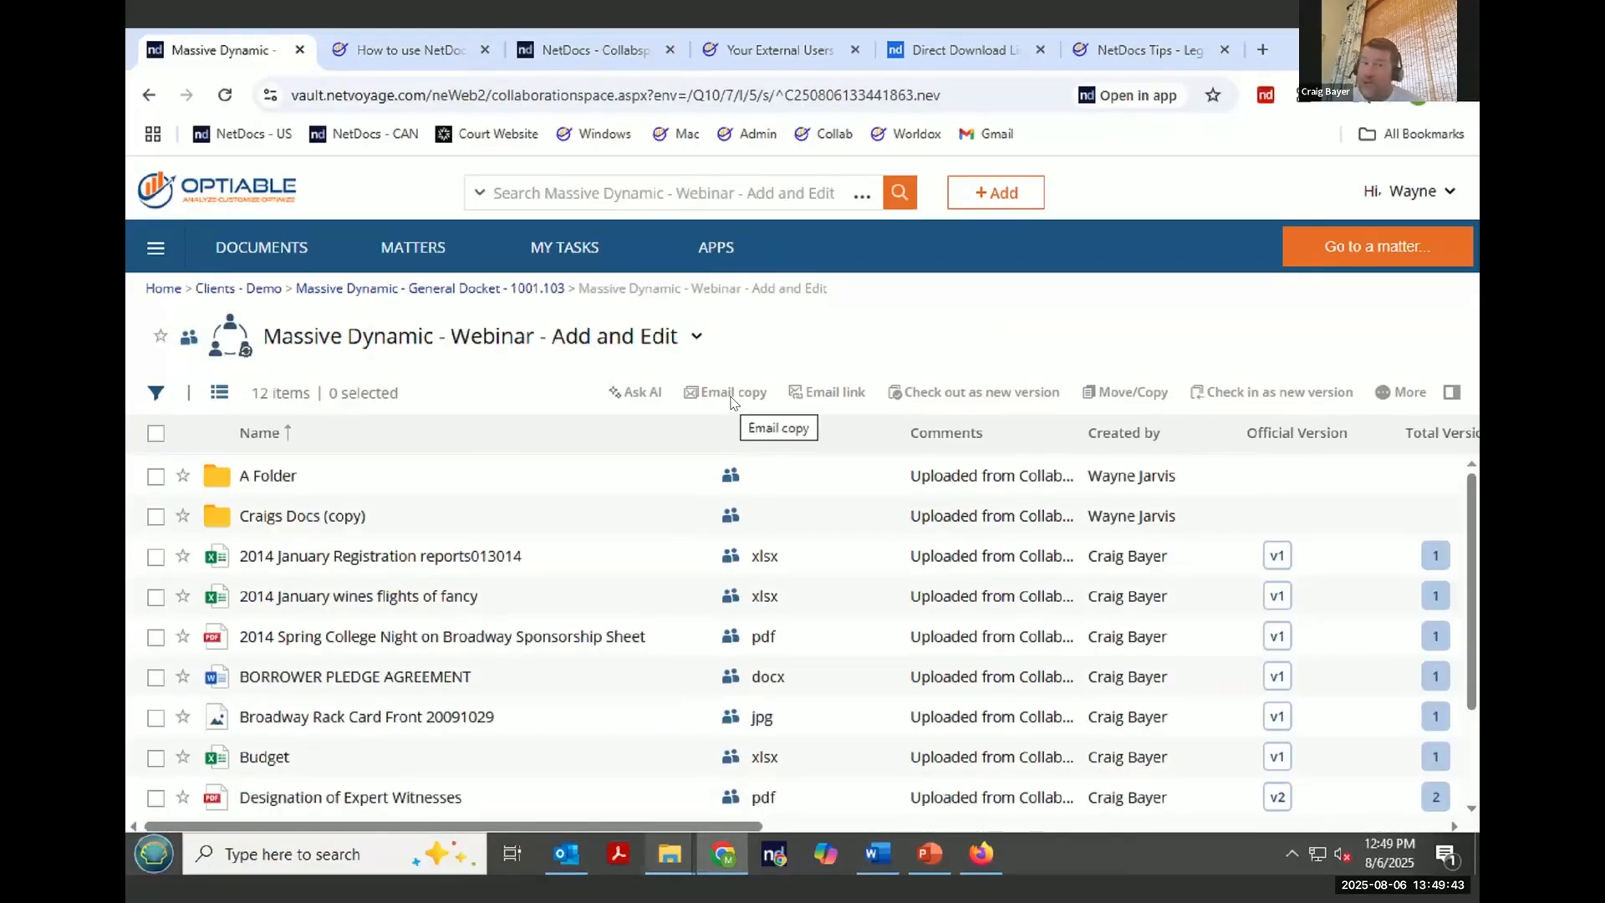
{"action": "left_click", "coordinate": [699, 339]}
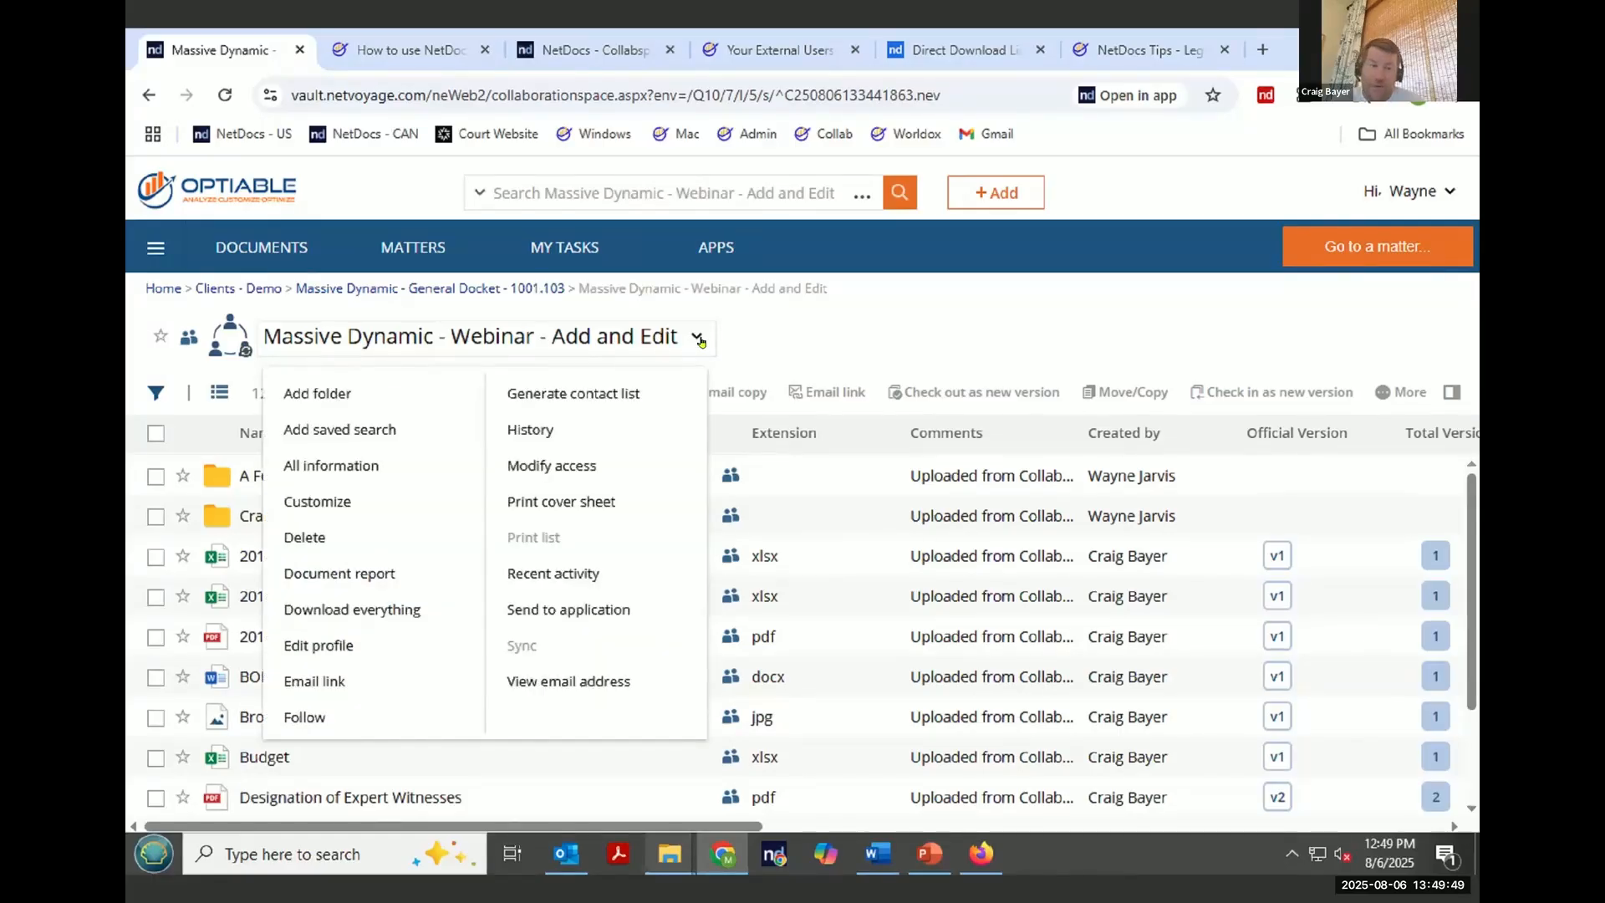
{"action": "left_click", "coordinate": [590, 466]}
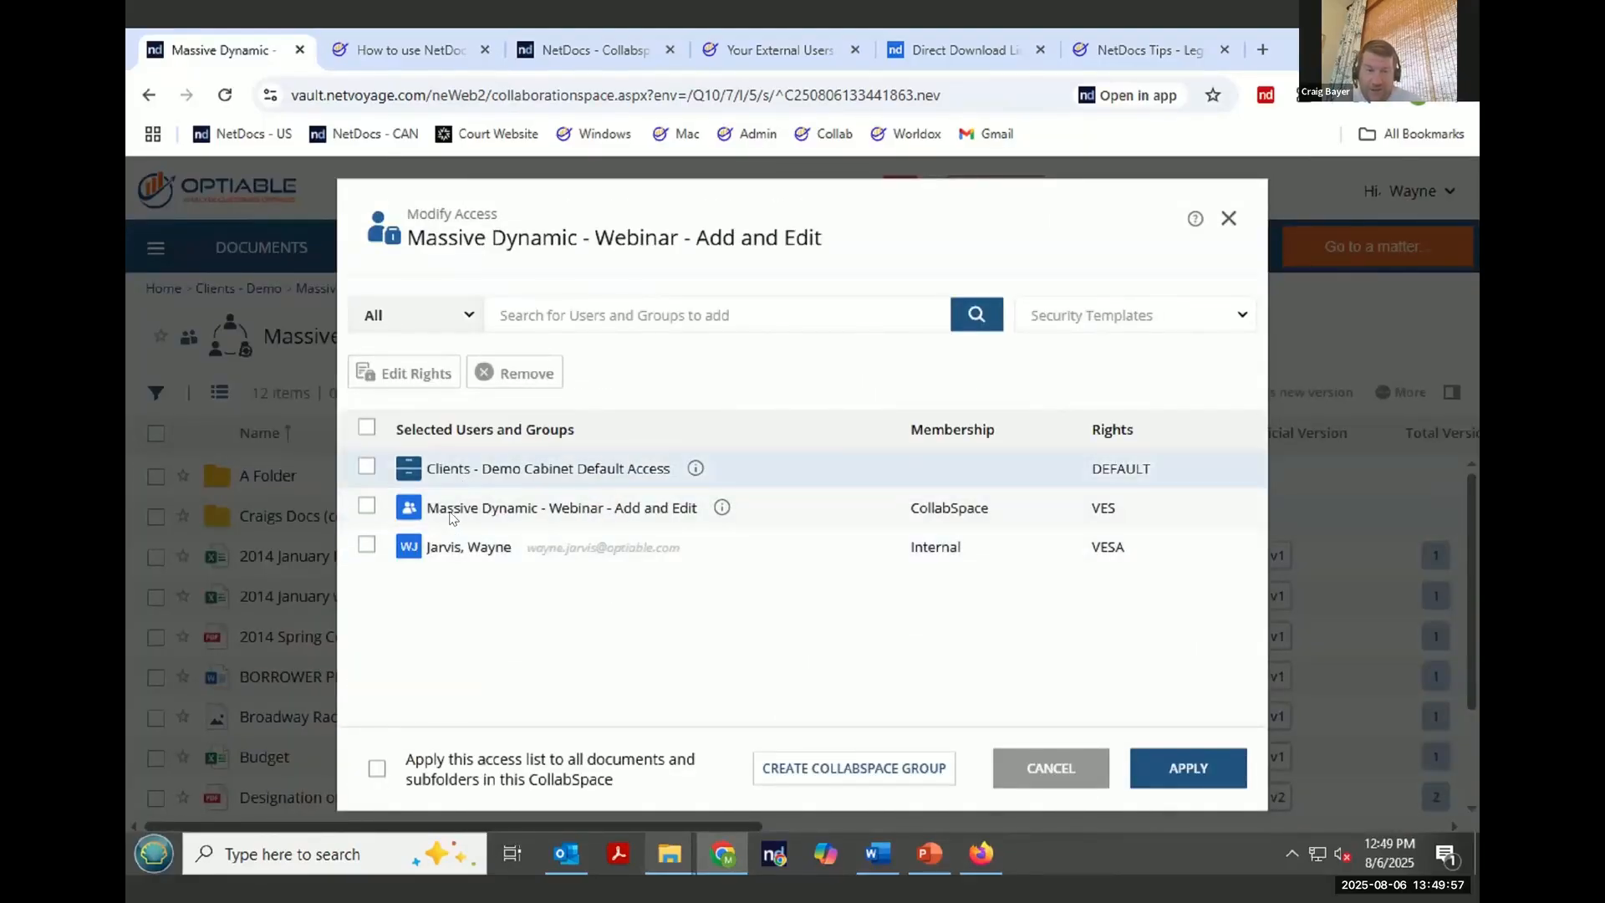
- Inspect the CollabSpace group's external user membership, then cancel out of the group editor
{"action": "left_click", "coordinate": [721, 508]}
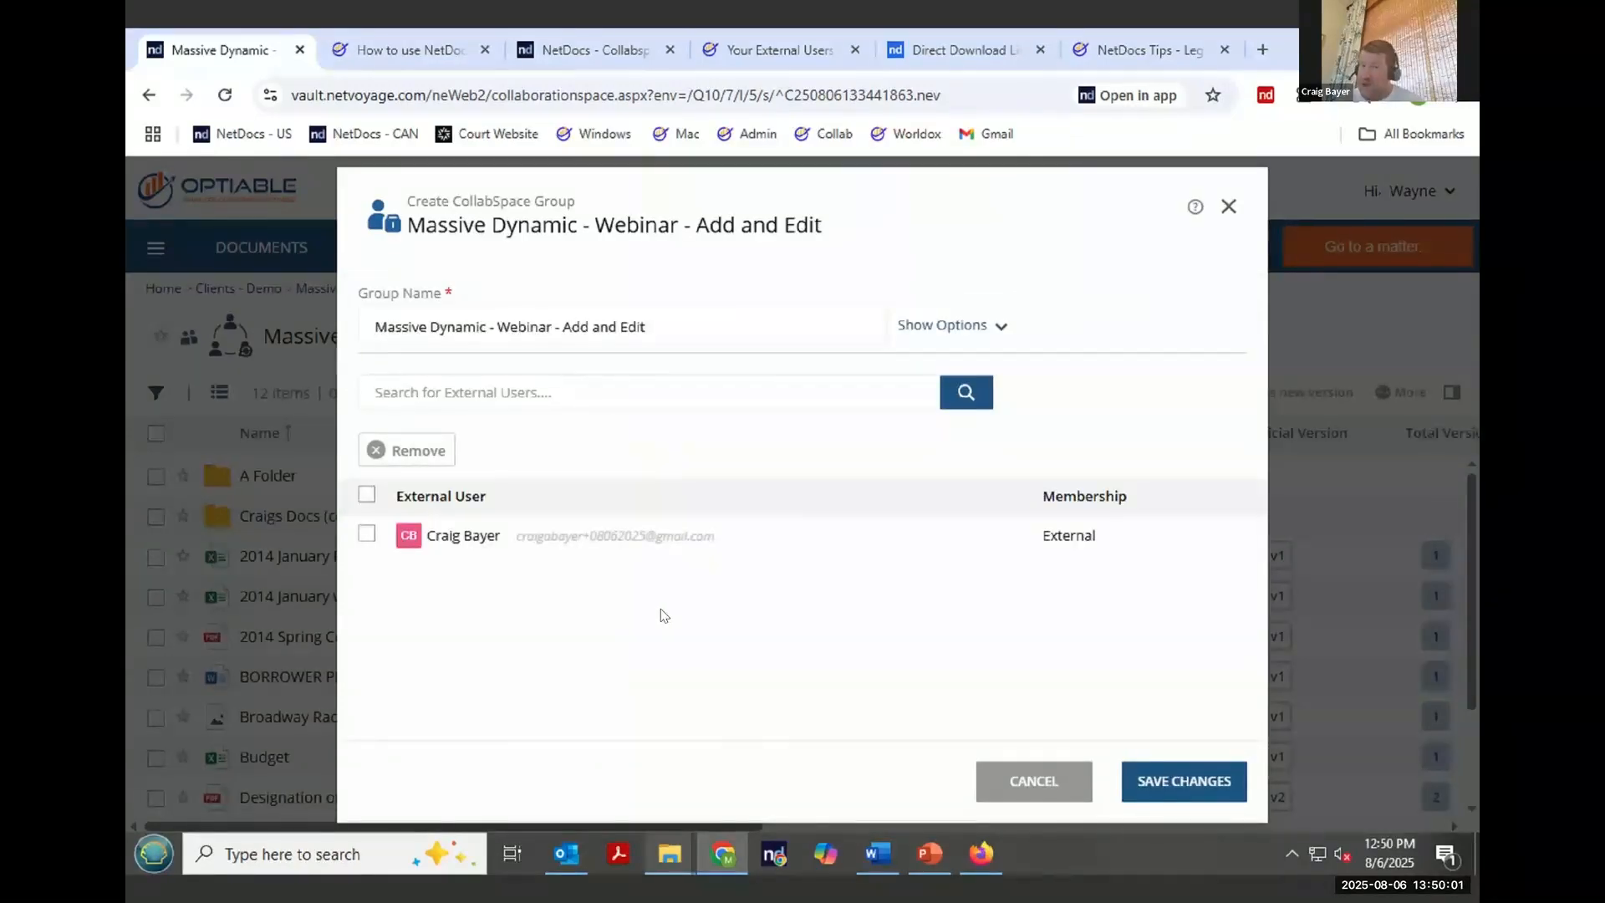
{"action": "left_click", "coordinate": [488, 394]}
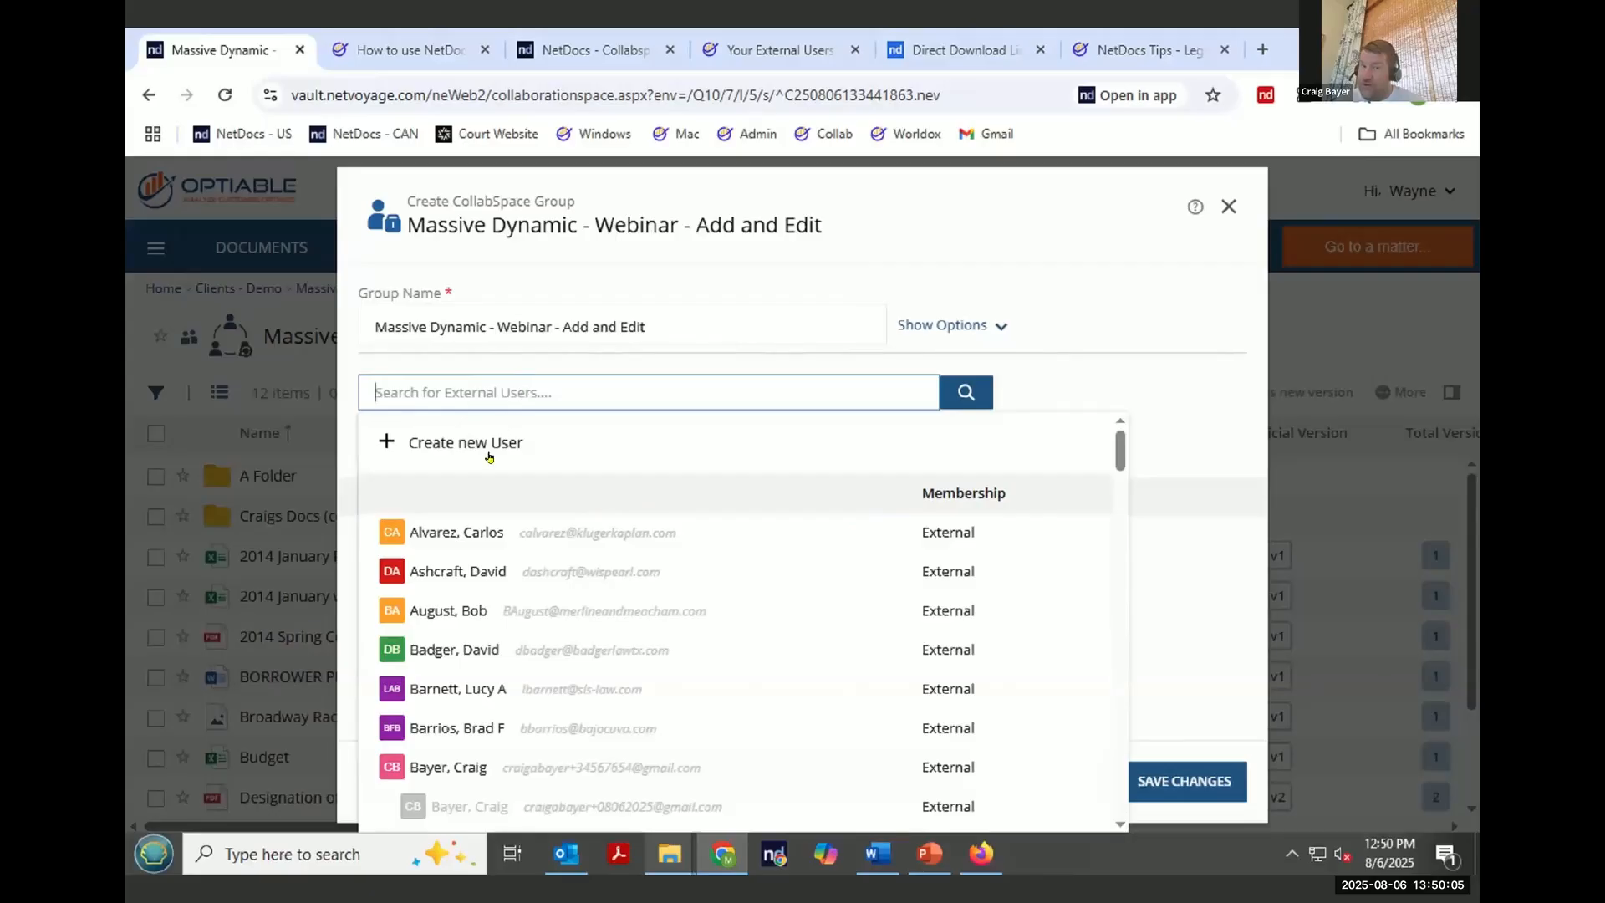
{"action": "left_click", "coordinate": [815, 238]}
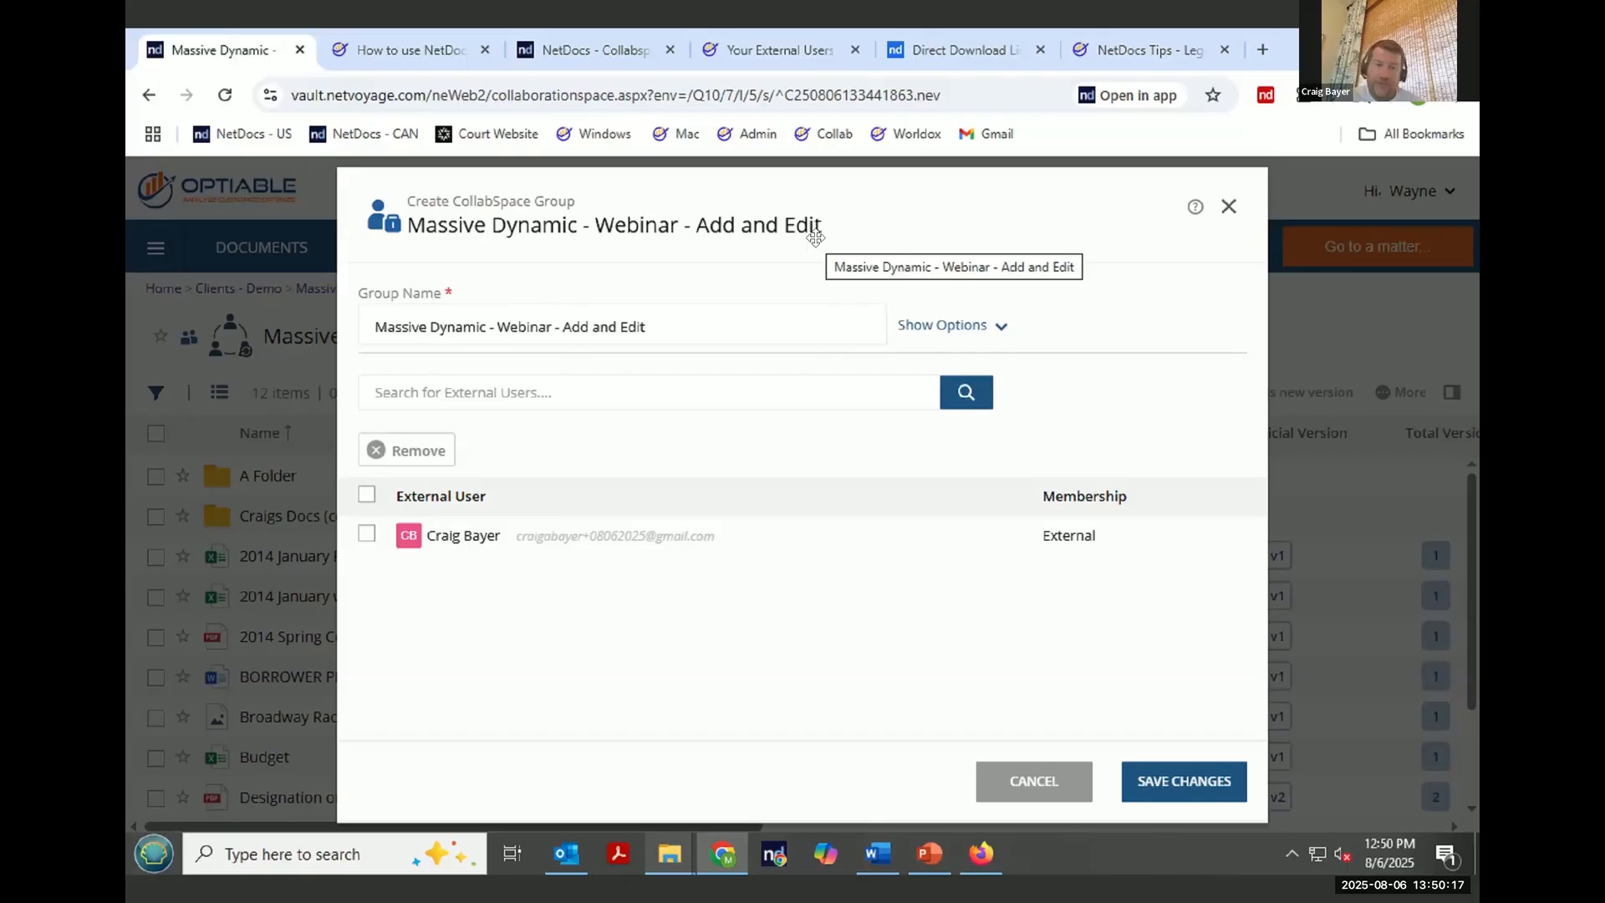
{"action": "left_click", "coordinate": [368, 535]}
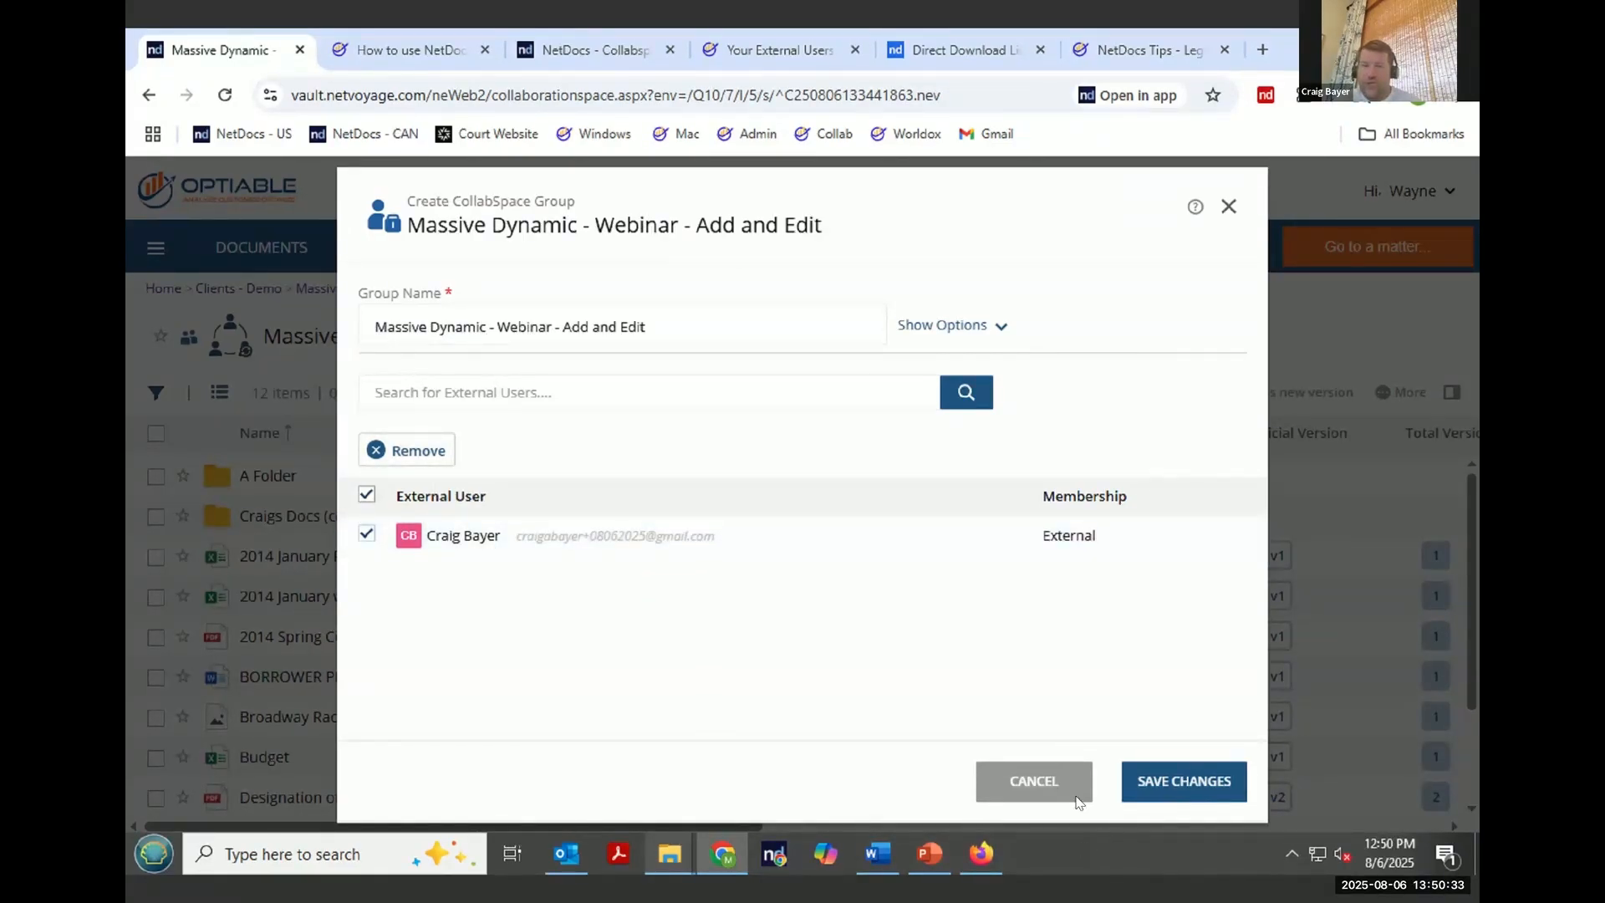
{"action": "left_click", "coordinate": [1020, 791]}
{"action": "left_click", "coordinate": [989, 365]}
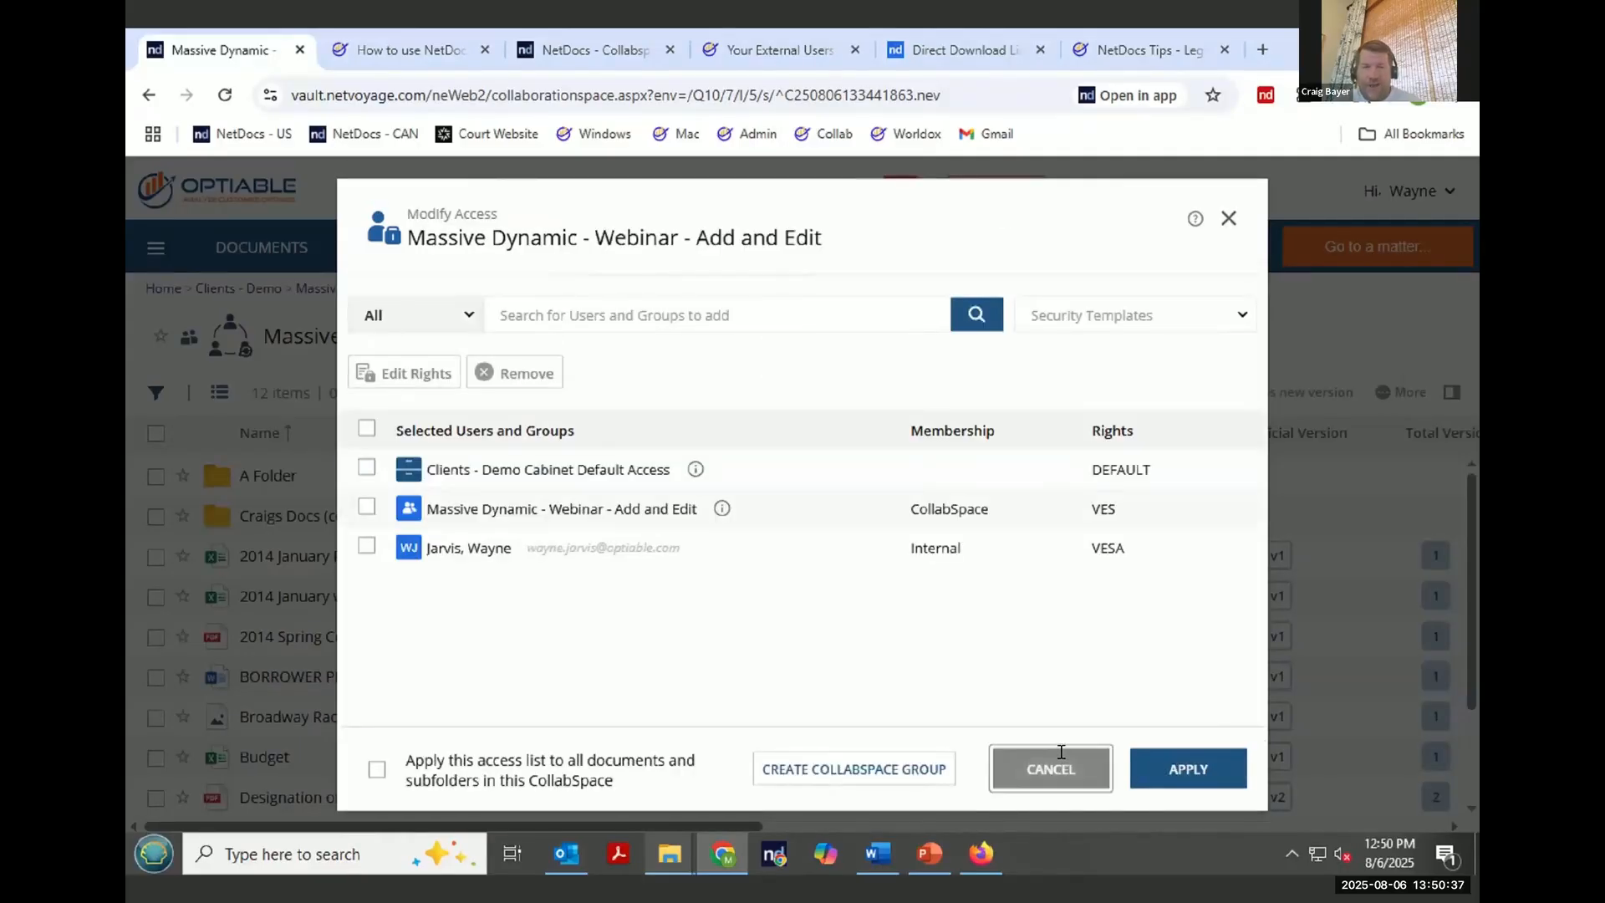
- Close the Modify Access dialog and open Users & Groups in the NetDocuments admin console
{"action": "left_click", "coordinate": [1061, 752]}
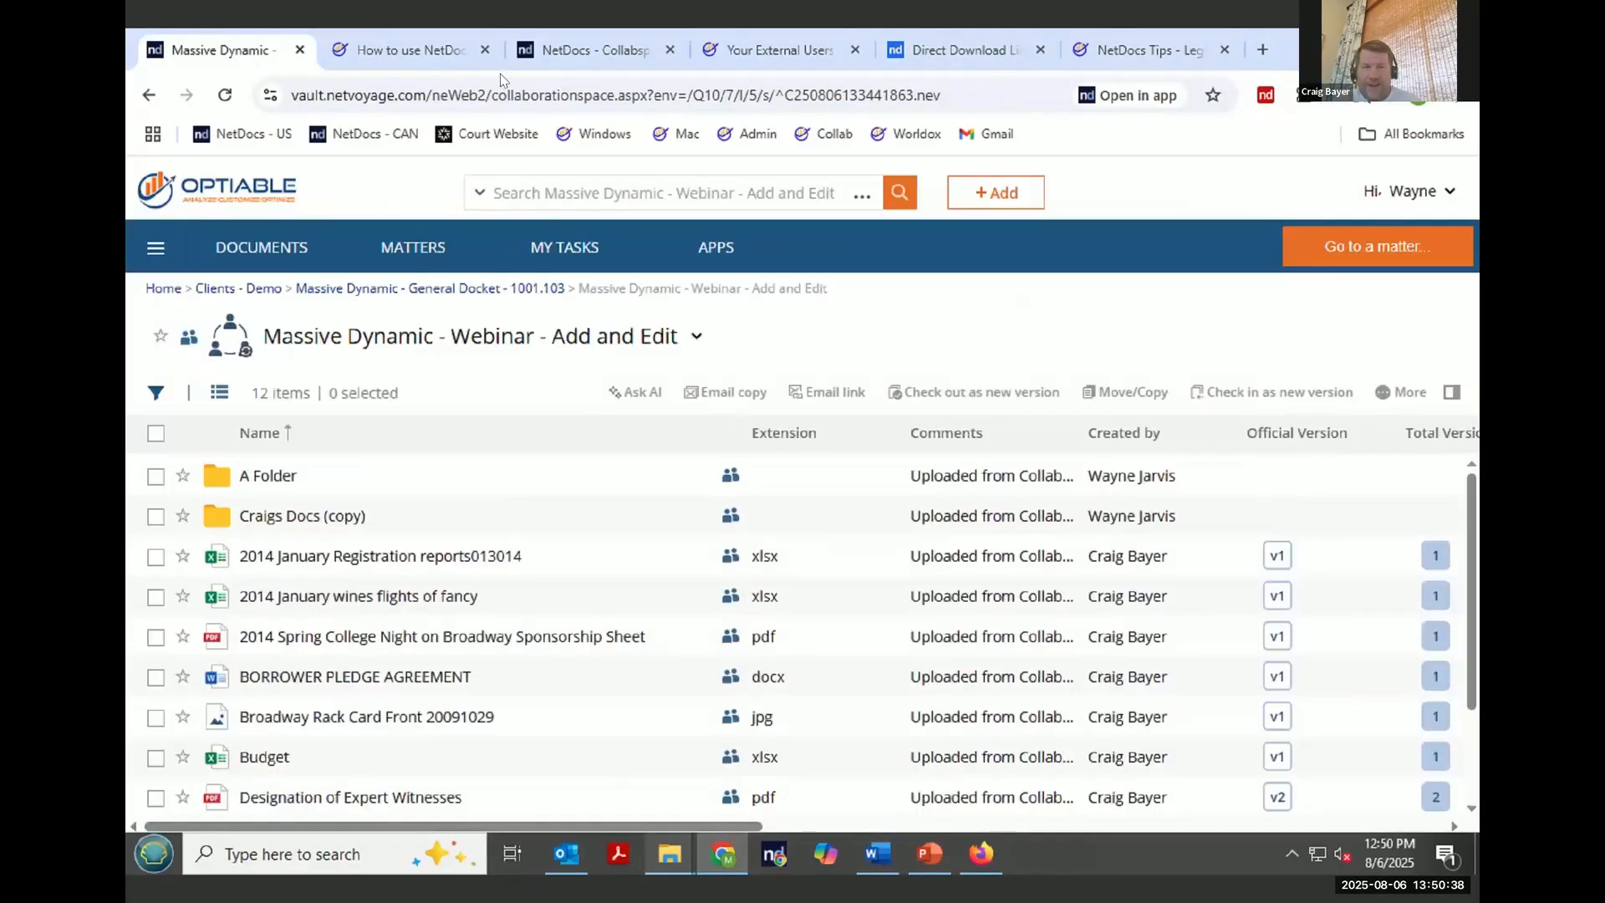
{"action": "left_click", "coordinate": [1434, 206]}
{"action": "left_click", "coordinate": [1388, 270]}
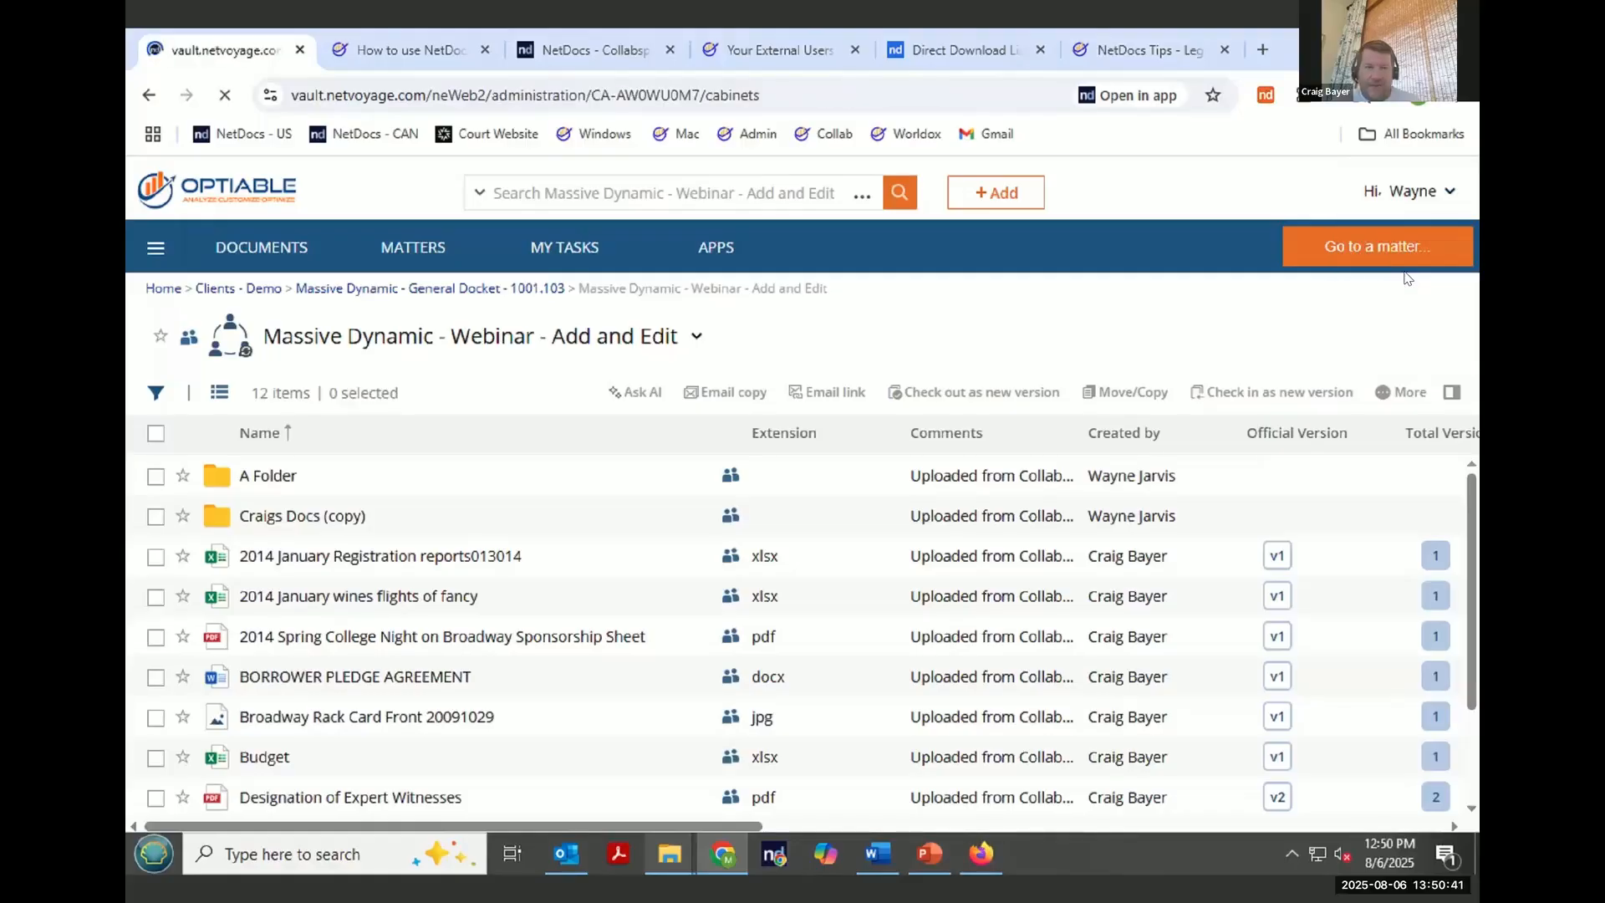
{"action": "left_click", "coordinate": [146, 192]}
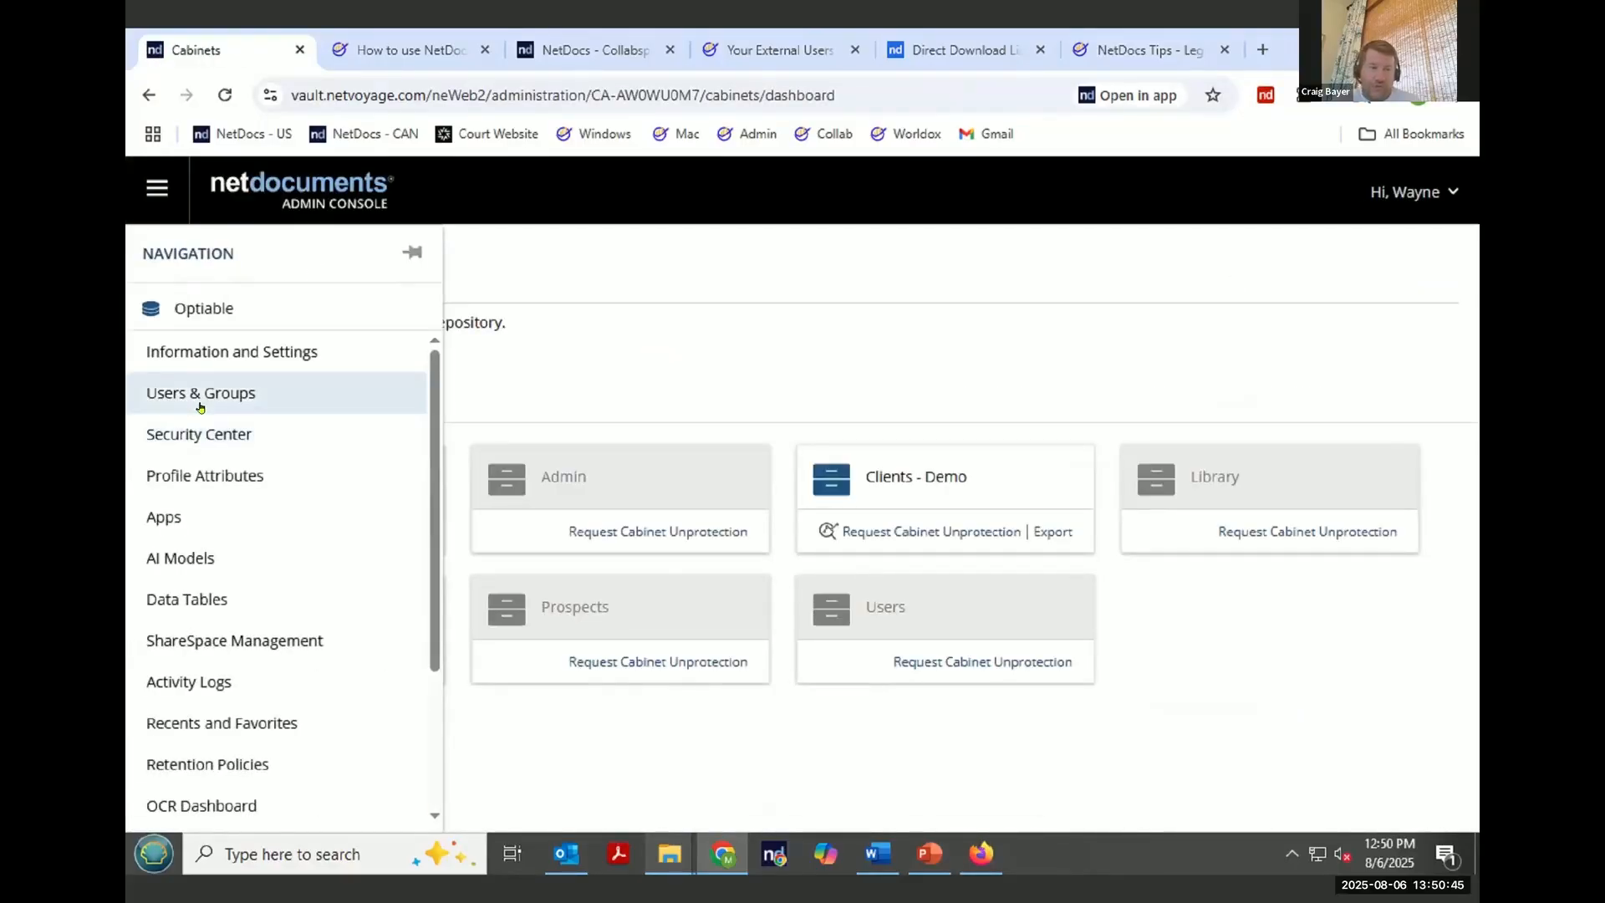
{"action": "left_click", "coordinate": [200, 407]}
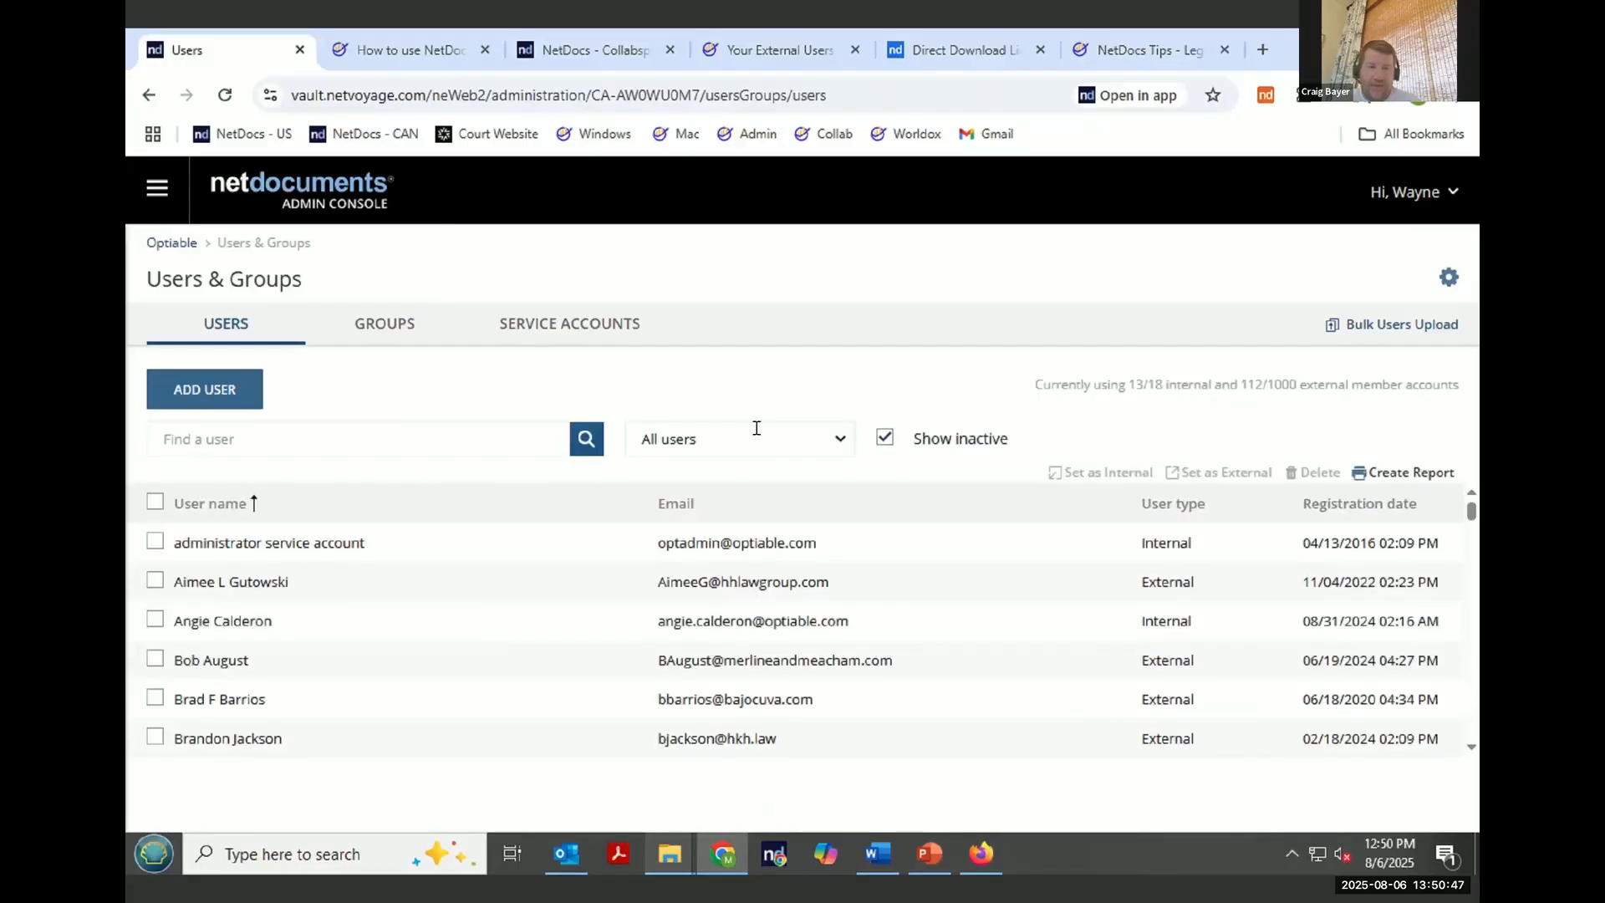
- Filter the user list to show only External users and scroll through them
{"action": "left_click", "coordinate": [754, 432]}
{"action": "left_click", "coordinate": [700, 552]}
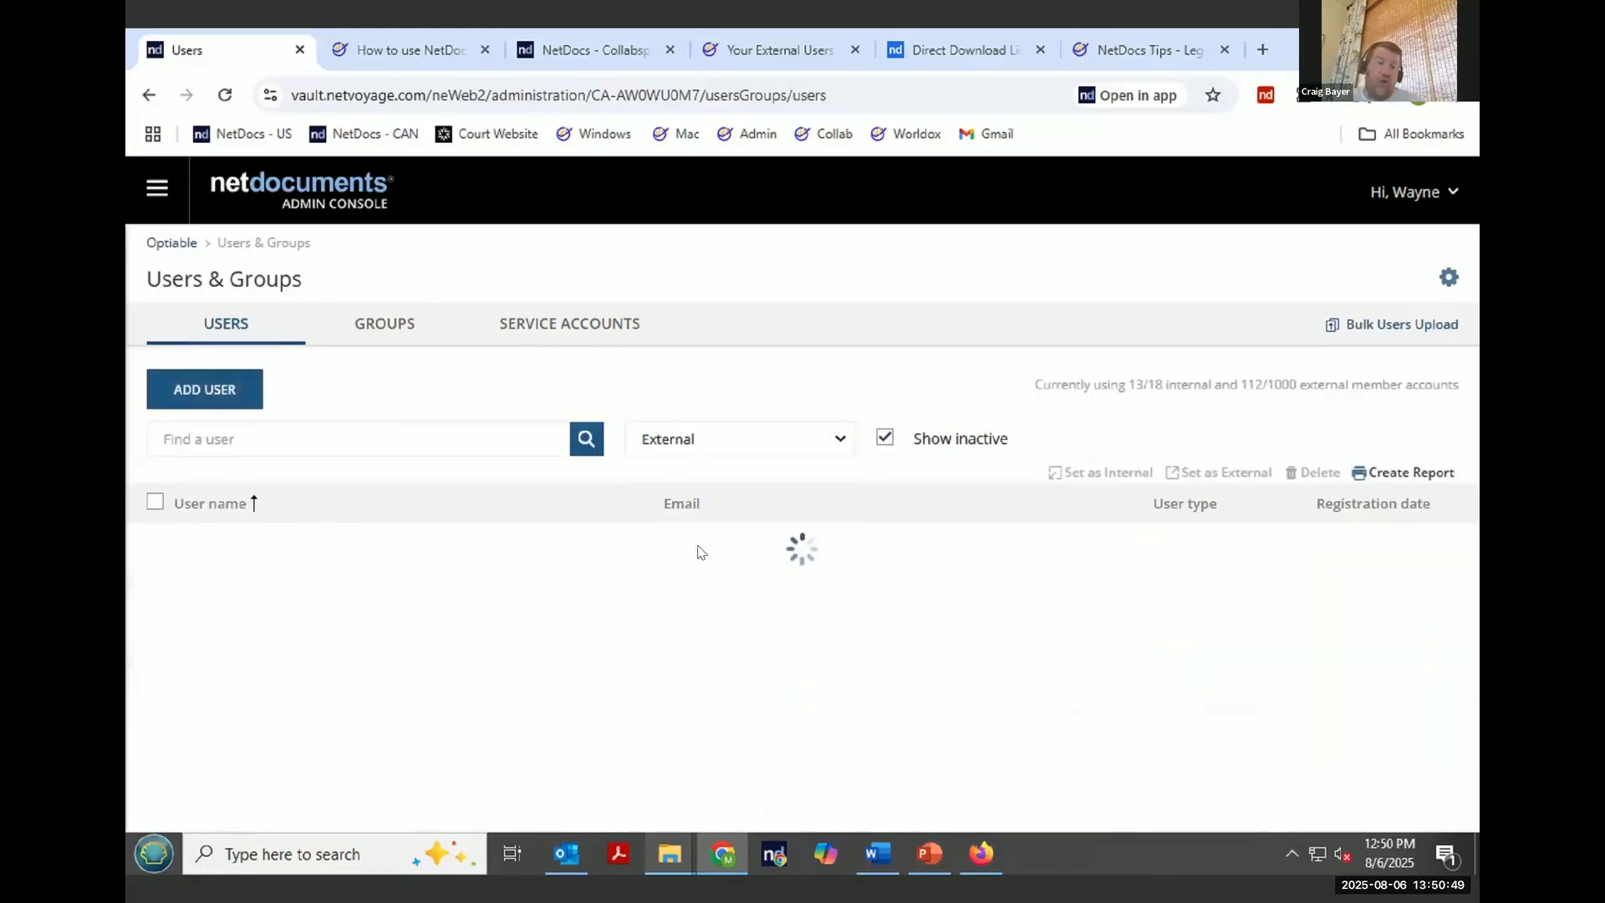
{"action": "scroll", "coordinate": [526, 618], "scroll_direction": "down", "scroll_amount": 1}
{"action": "scroll", "coordinate": [526, 619], "scroll_direction": "down", "scroll_amount": 10}
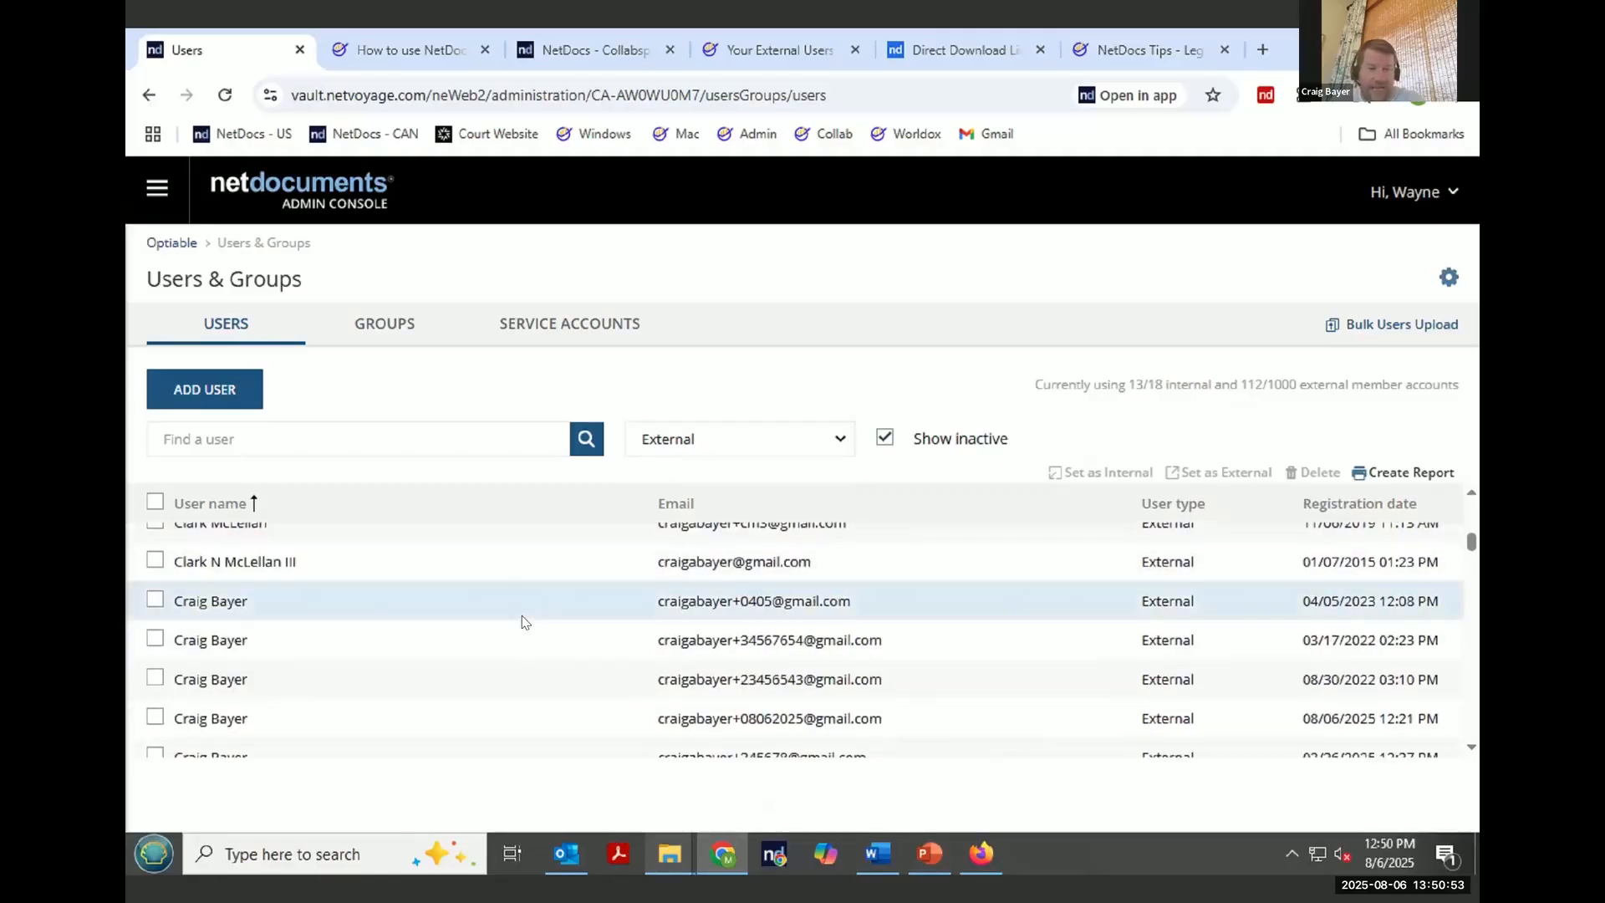
- Open an external user's details to review which groups they belong to, then close the details panel
{"action": "left_click", "coordinate": [157, 600]}
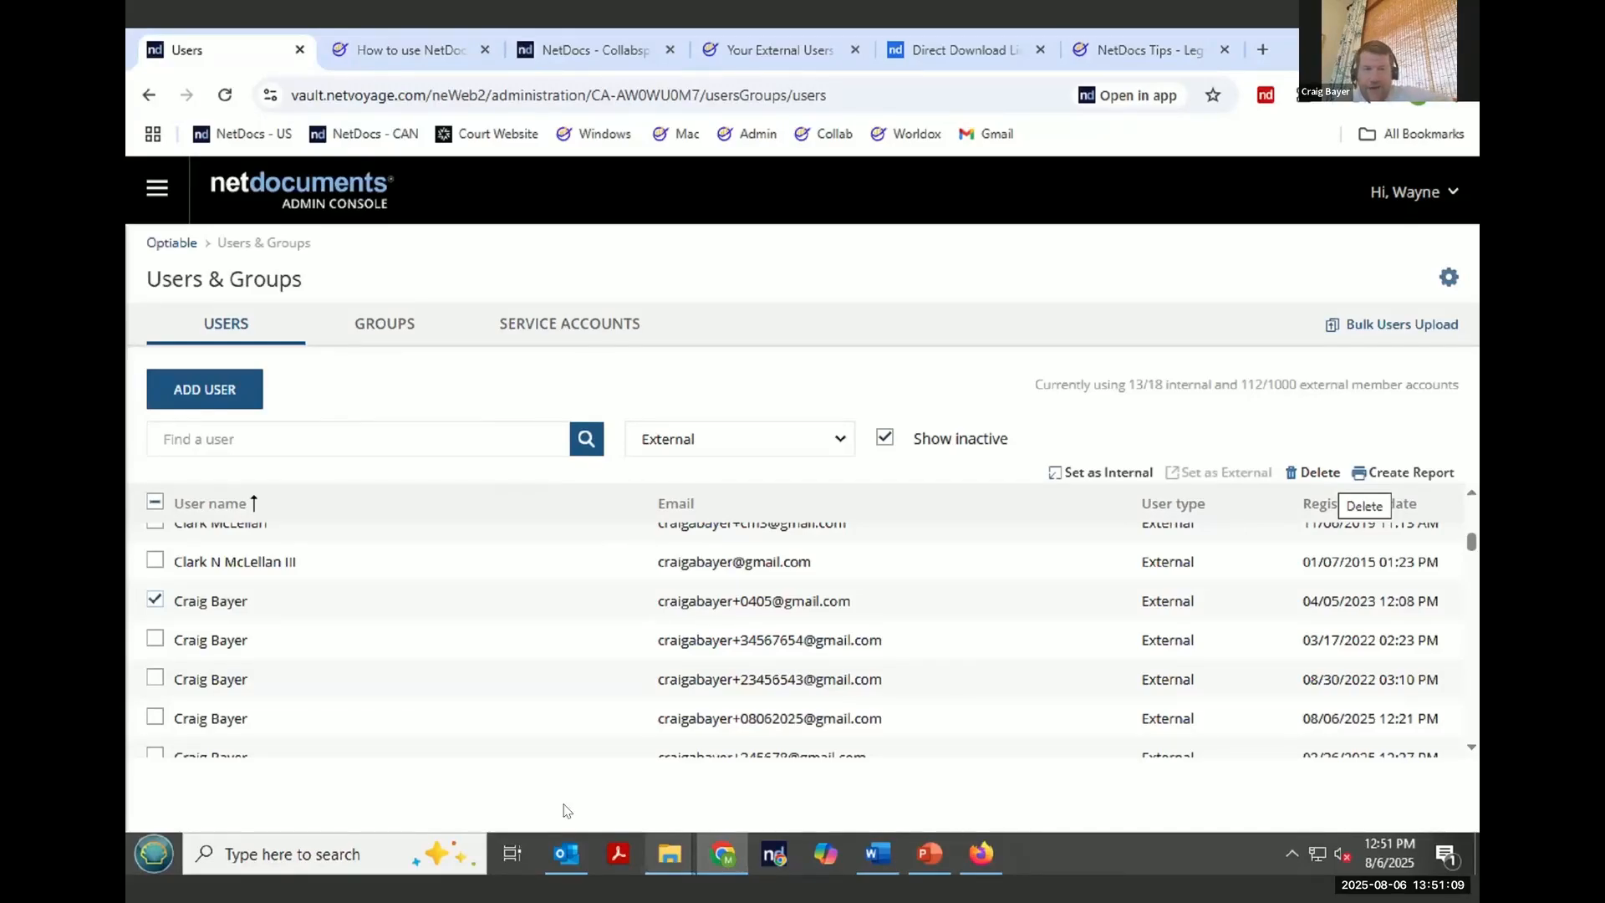
{"action": "left_click", "coordinate": [723, 603]}
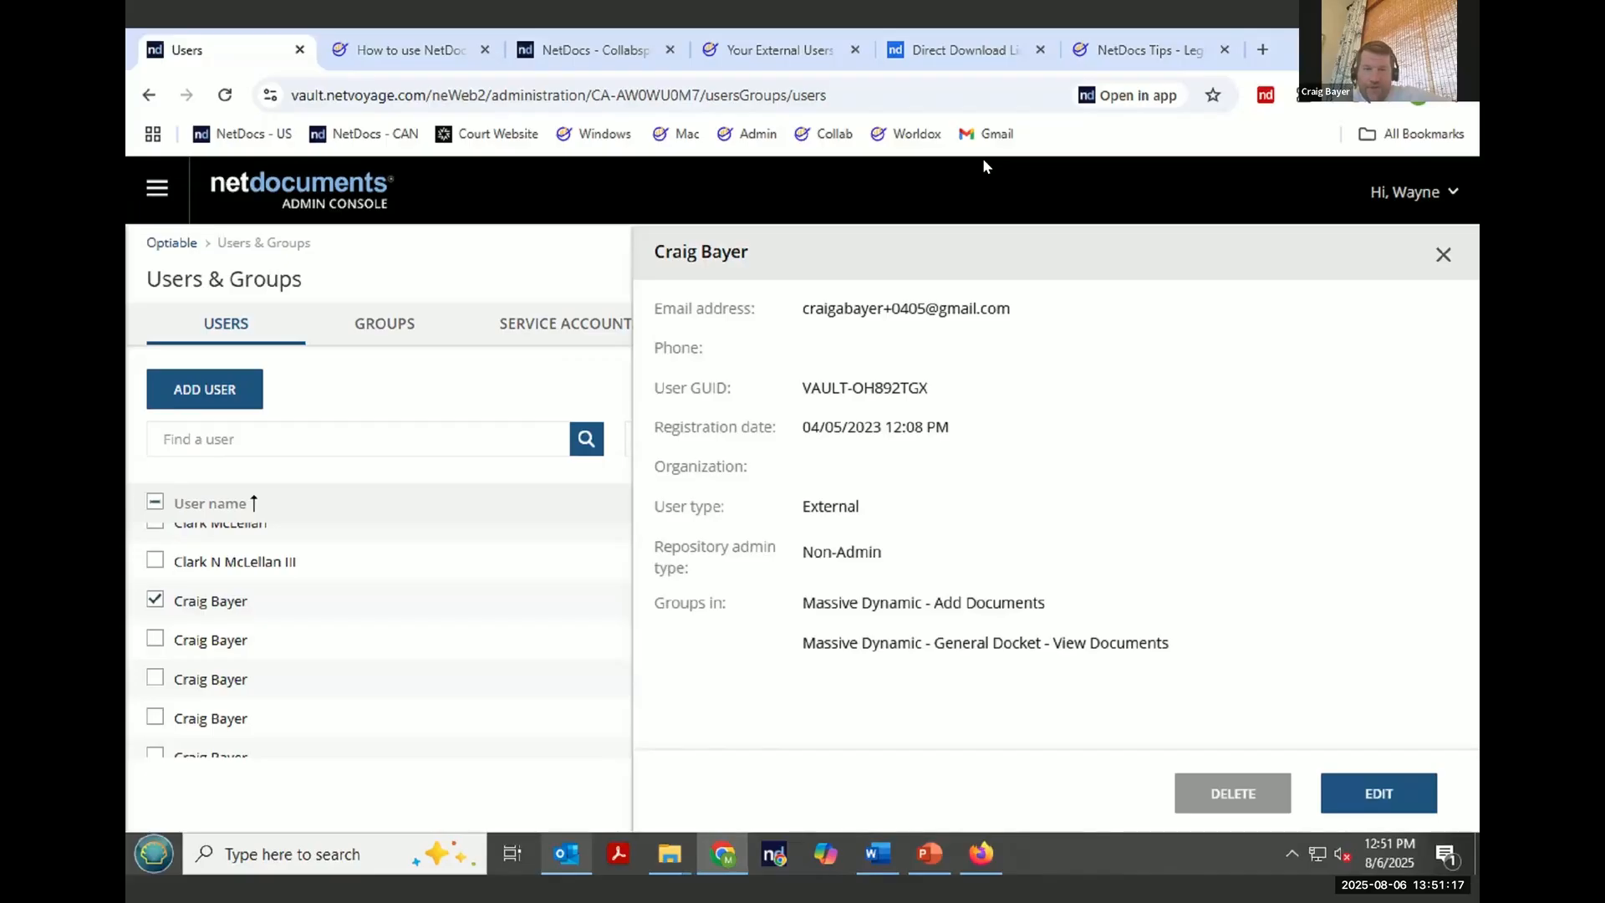
{"action": "mouse_move", "coordinate": [1194, 577]}
{"action": "left_mouse_down"}
{"action": "mouse_move", "coordinate": [805, 570]}
{"action": "mouse_move", "coordinate": [635, 592]}
{"action": "mouse_move", "coordinate": [740, 695]}
{"action": "left_mouse_up"}
{"action": "mouse_move", "coordinate": [1114, 707]}
{"action": "left_mouse_down"}
{"action": "mouse_move", "coordinate": [1173, 576]}
{"action": "mouse_move", "coordinate": [1142, 565]}
{"action": "left_mouse_up"}
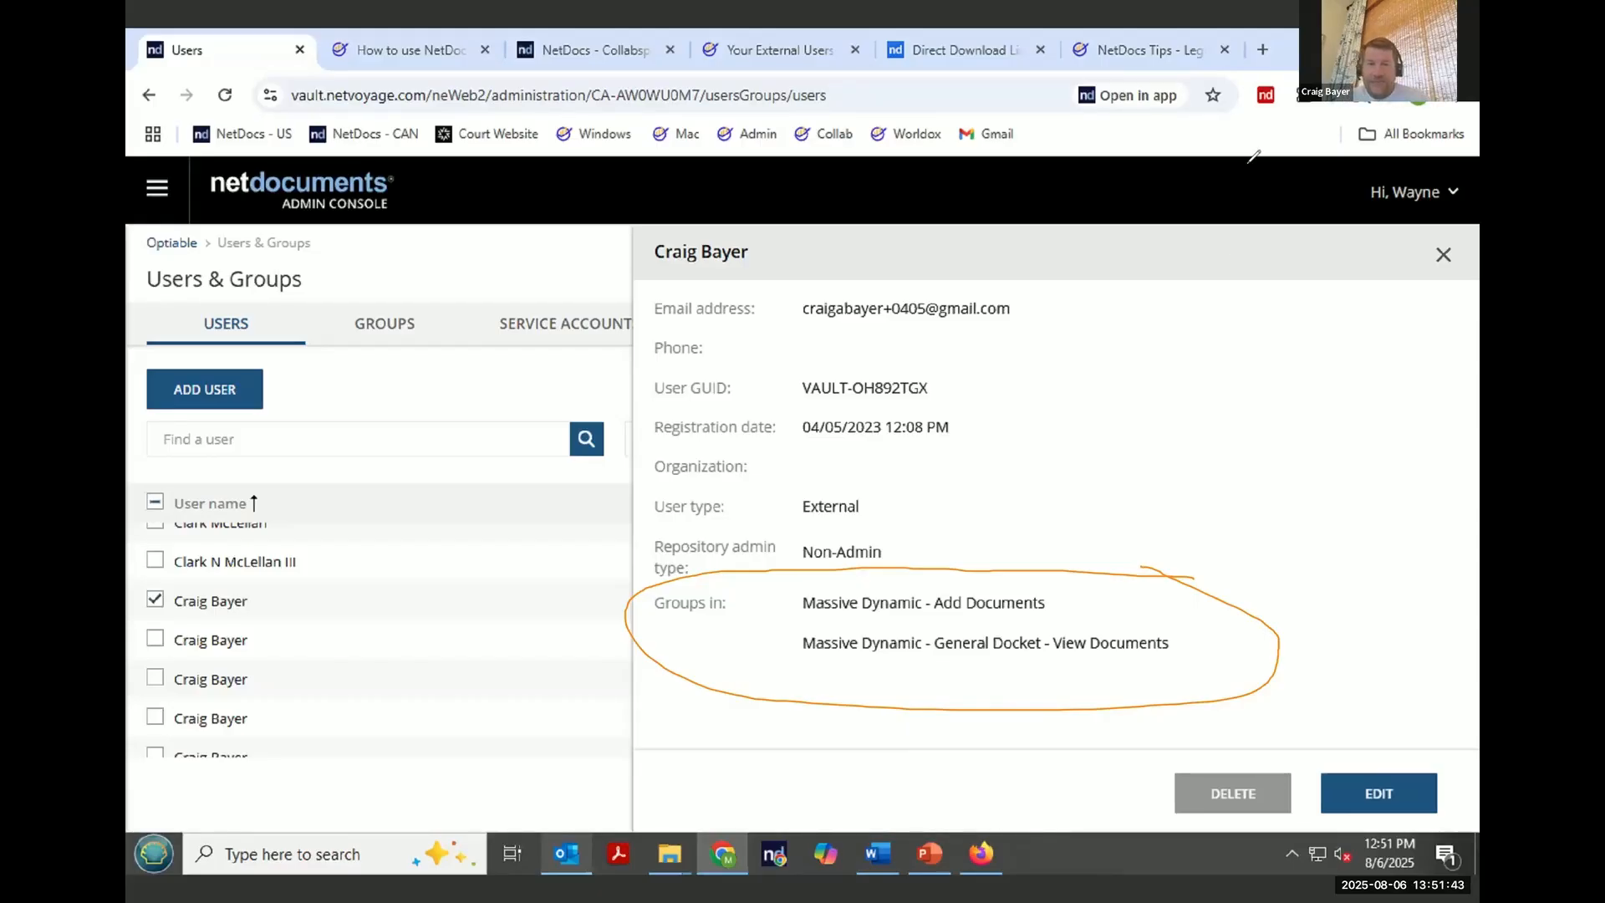
{"action": "left_click", "coordinate": [1339, 804]}
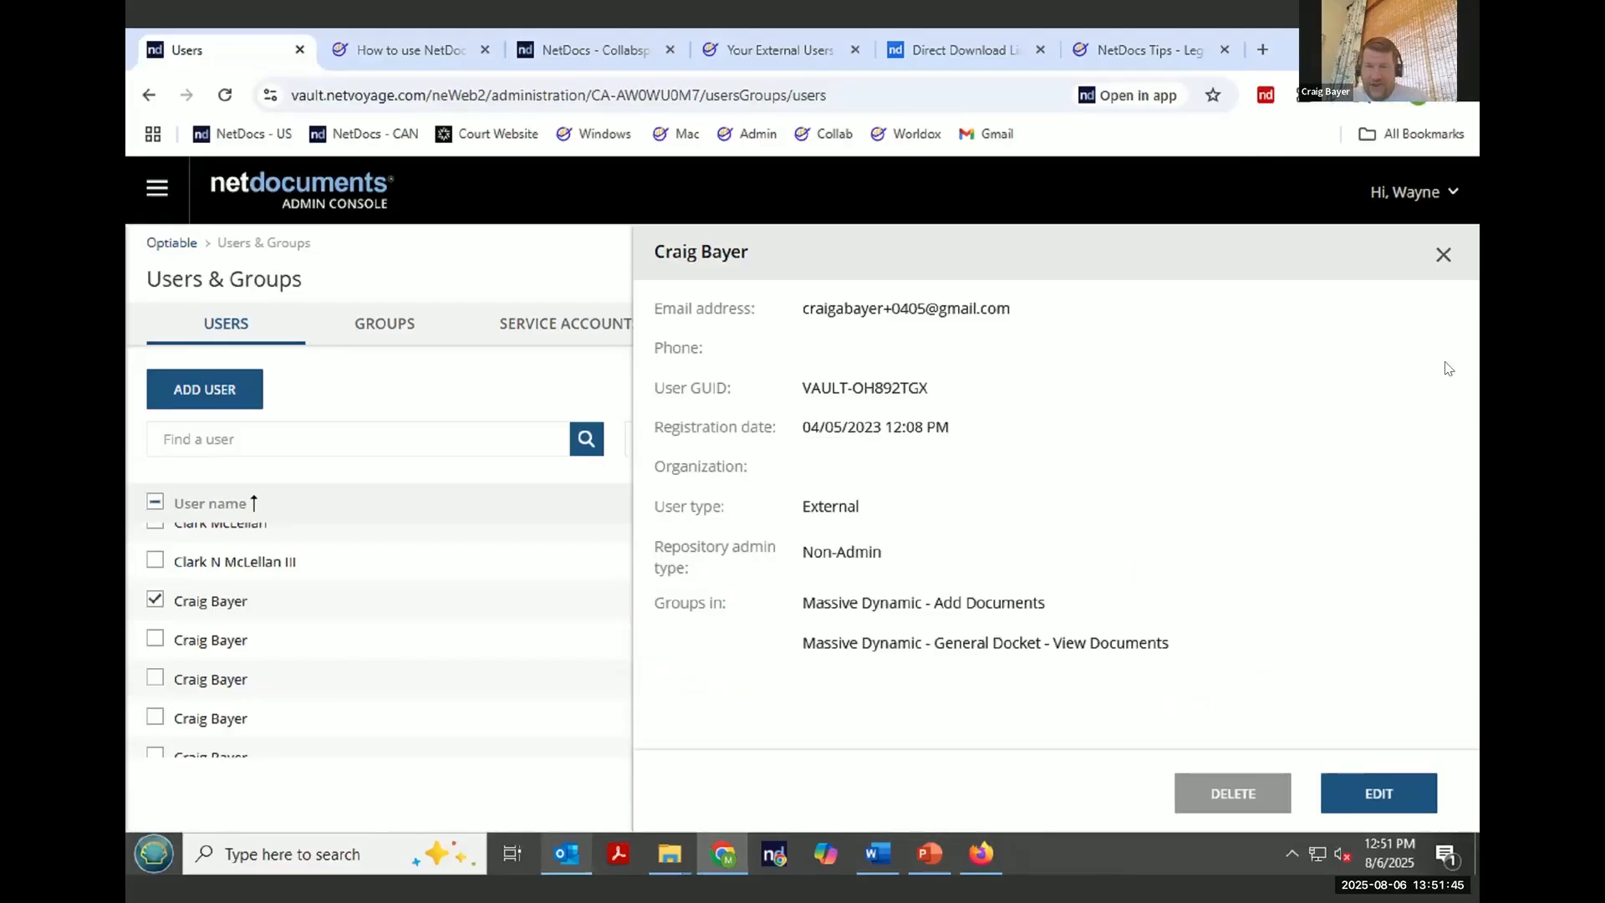
{"action": "left_click", "coordinate": [1441, 256]}
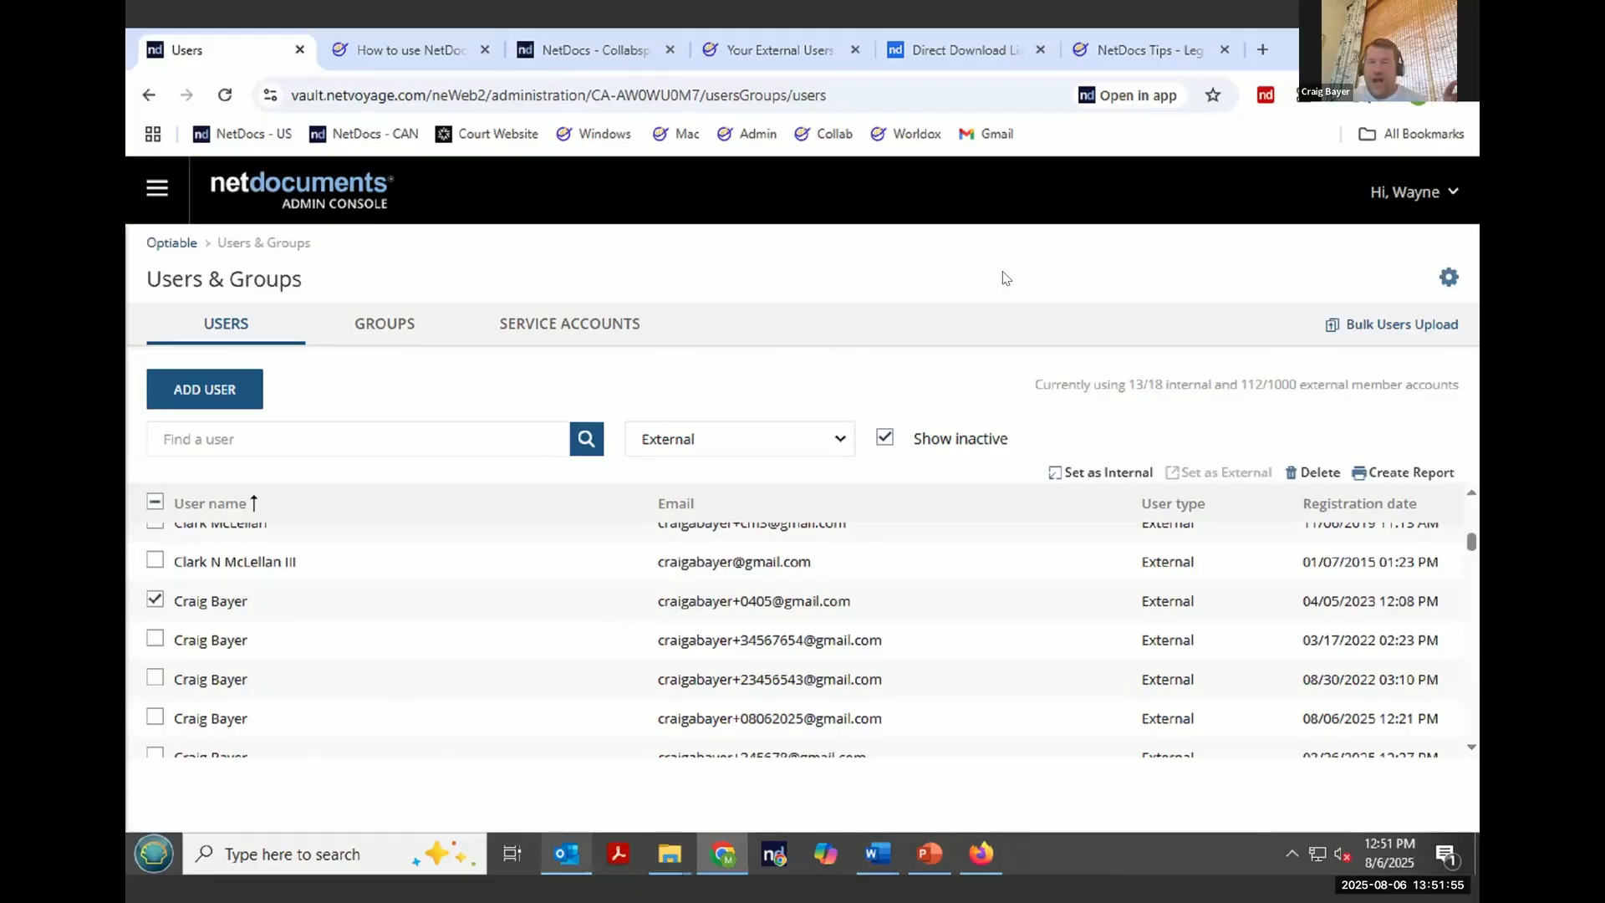
- Glance at the CollabSpace article and external users guide tabs, then return to the Users tab
{"action": "left_click", "coordinate": [800, 52]}
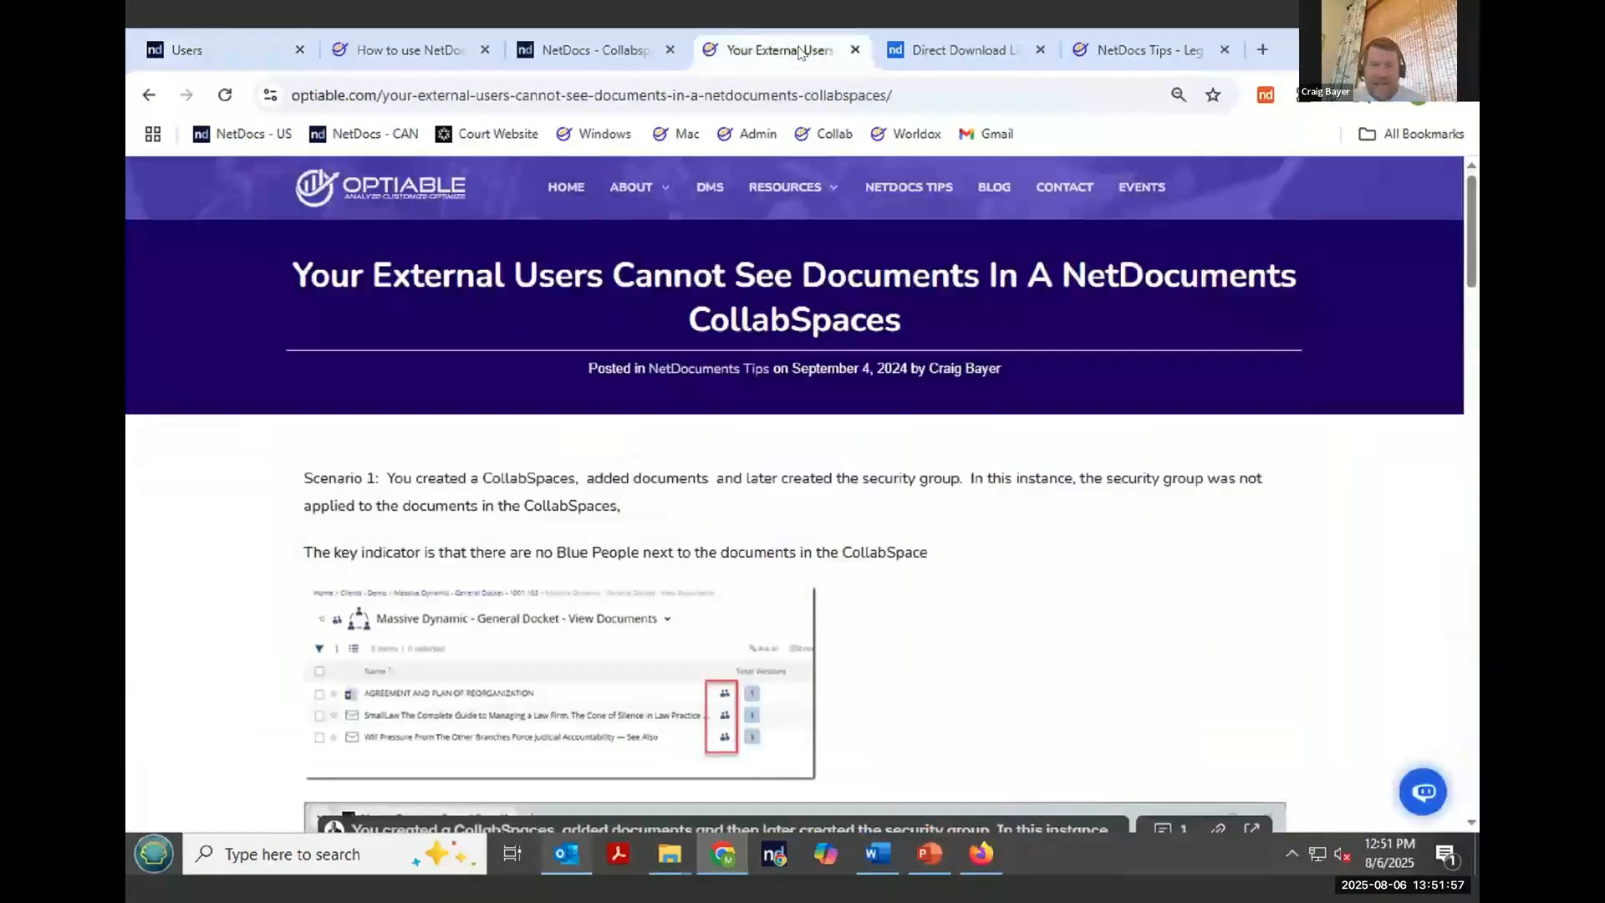
{"action": "left_click", "coordinate": [583, 57]}
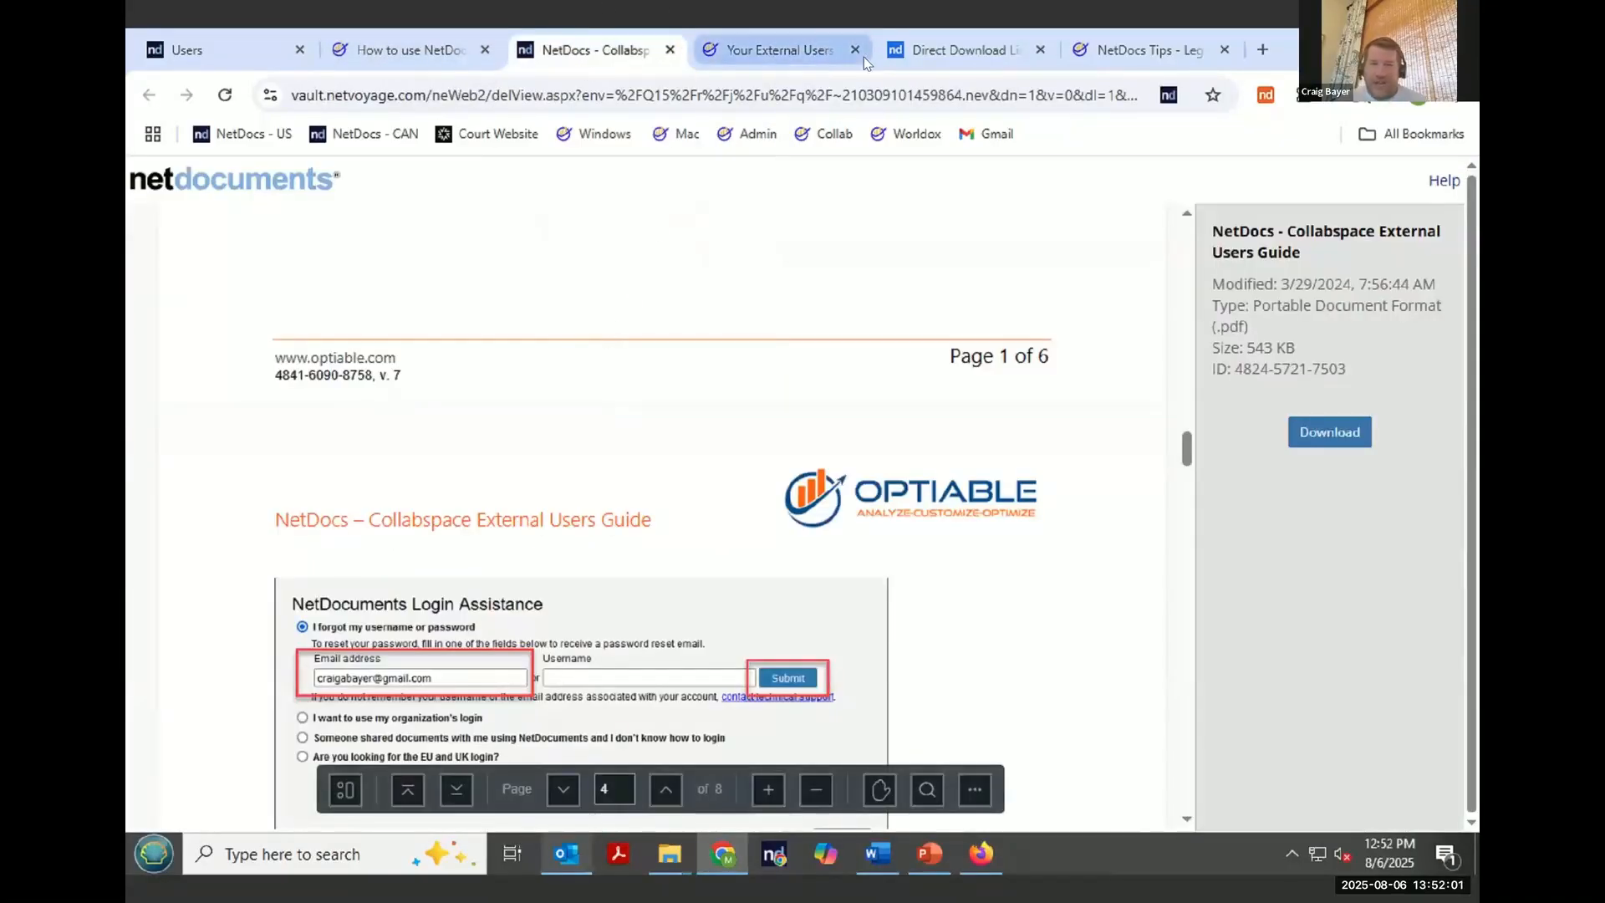
{"action": "left_click", "coordinate": [238, 53]}
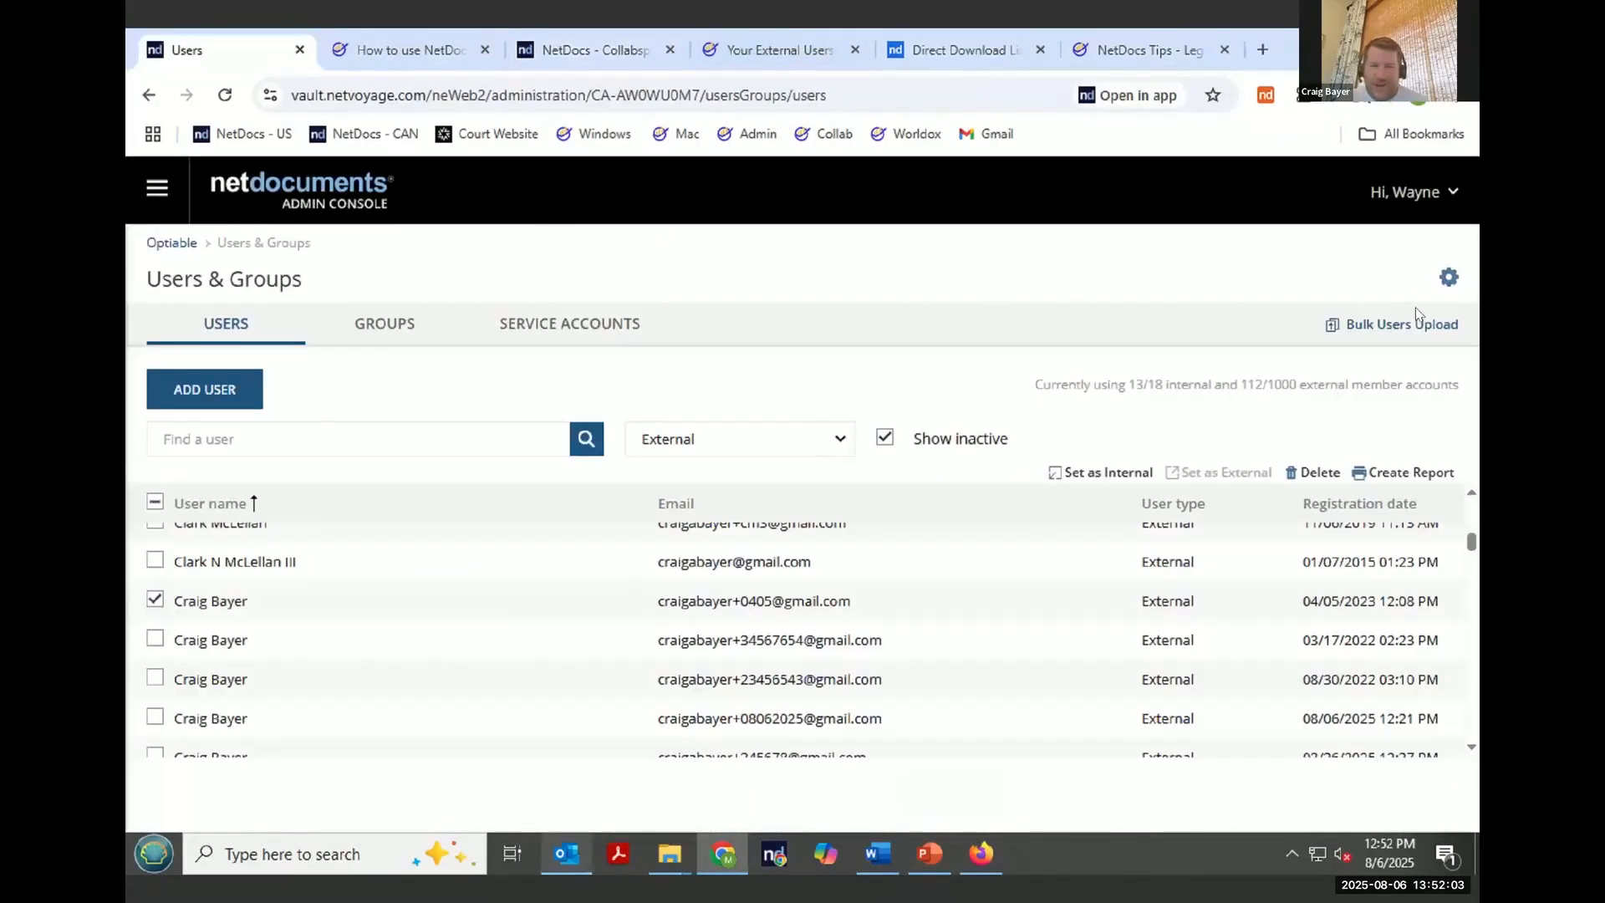
- Go back to the home page and open the Massive Dynamic - Webinar - Add and Edit CollabSpace from the General Docket workspace
{"action": "left_click", "coordinate": [1371, 250]}
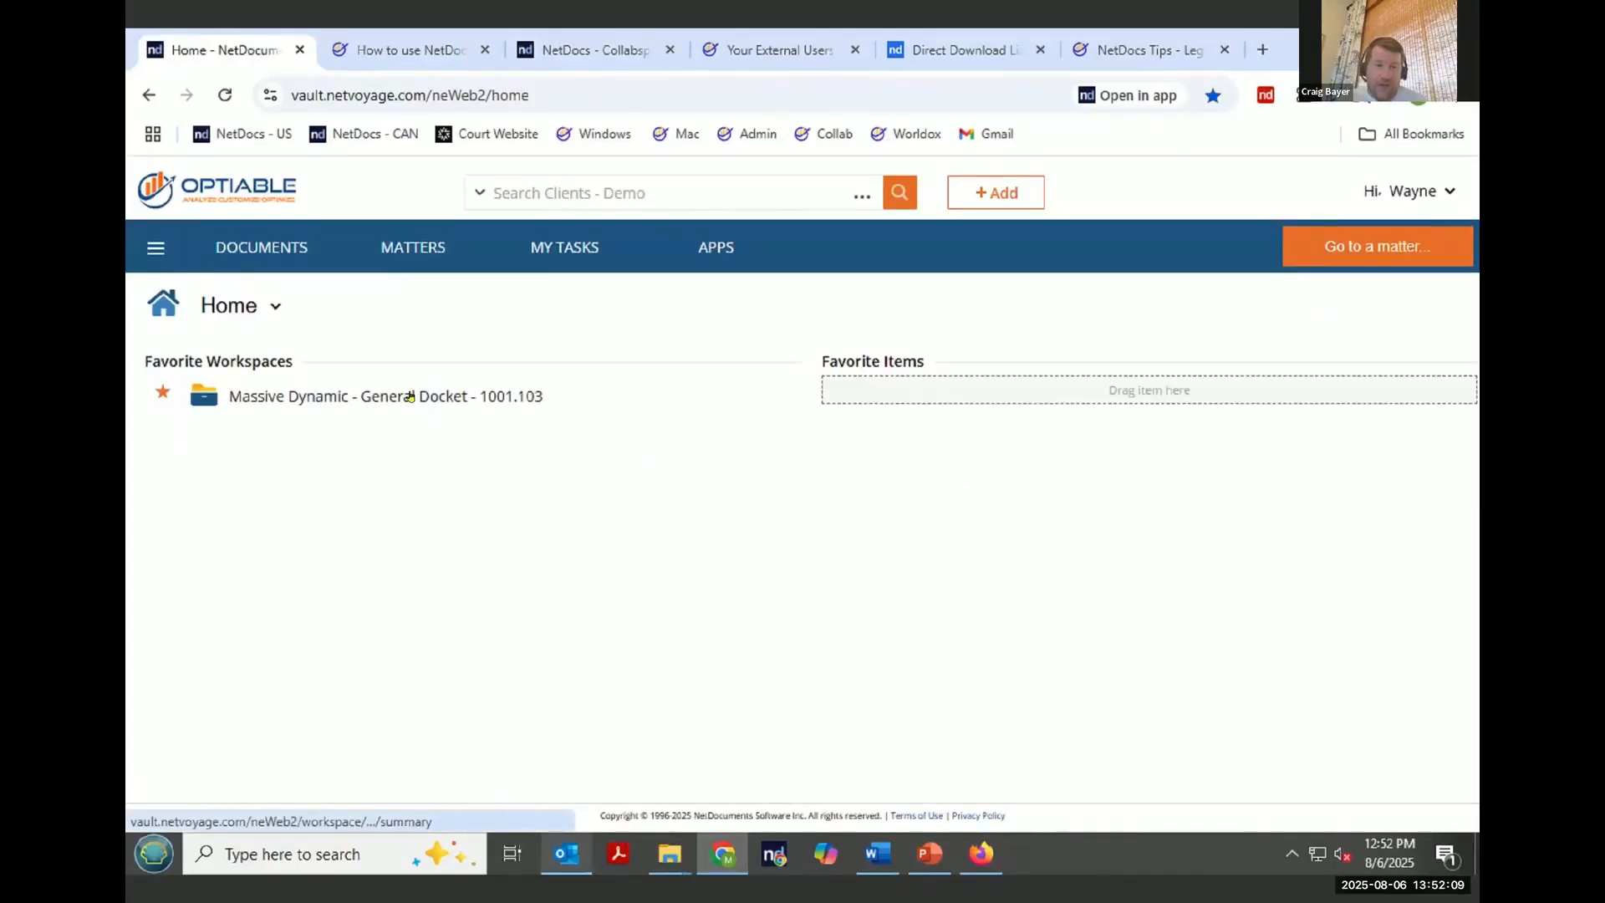
{"action": "left_click", "coordinate": [410, 396]}
{"action": "left_click", "coordinate": [470, 388]}
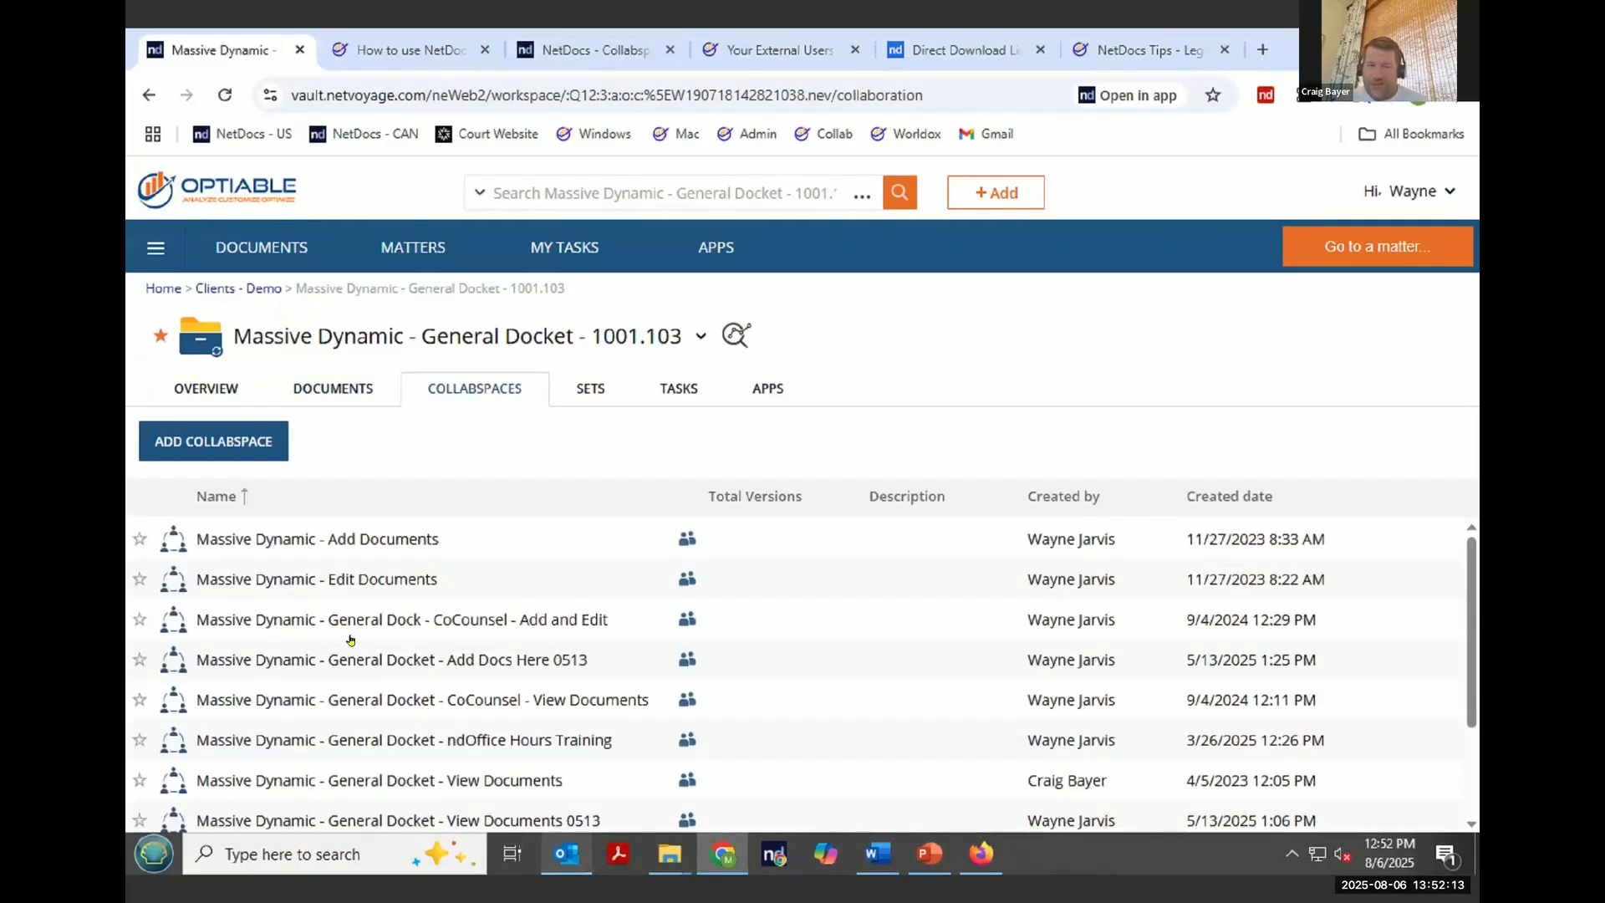
{"action": "scroll", "coordinate": [350, 640], "scroll_direction": "down", "scroll_amount": 3}
{"action": "left_click", "coordinate": [368, 800]}
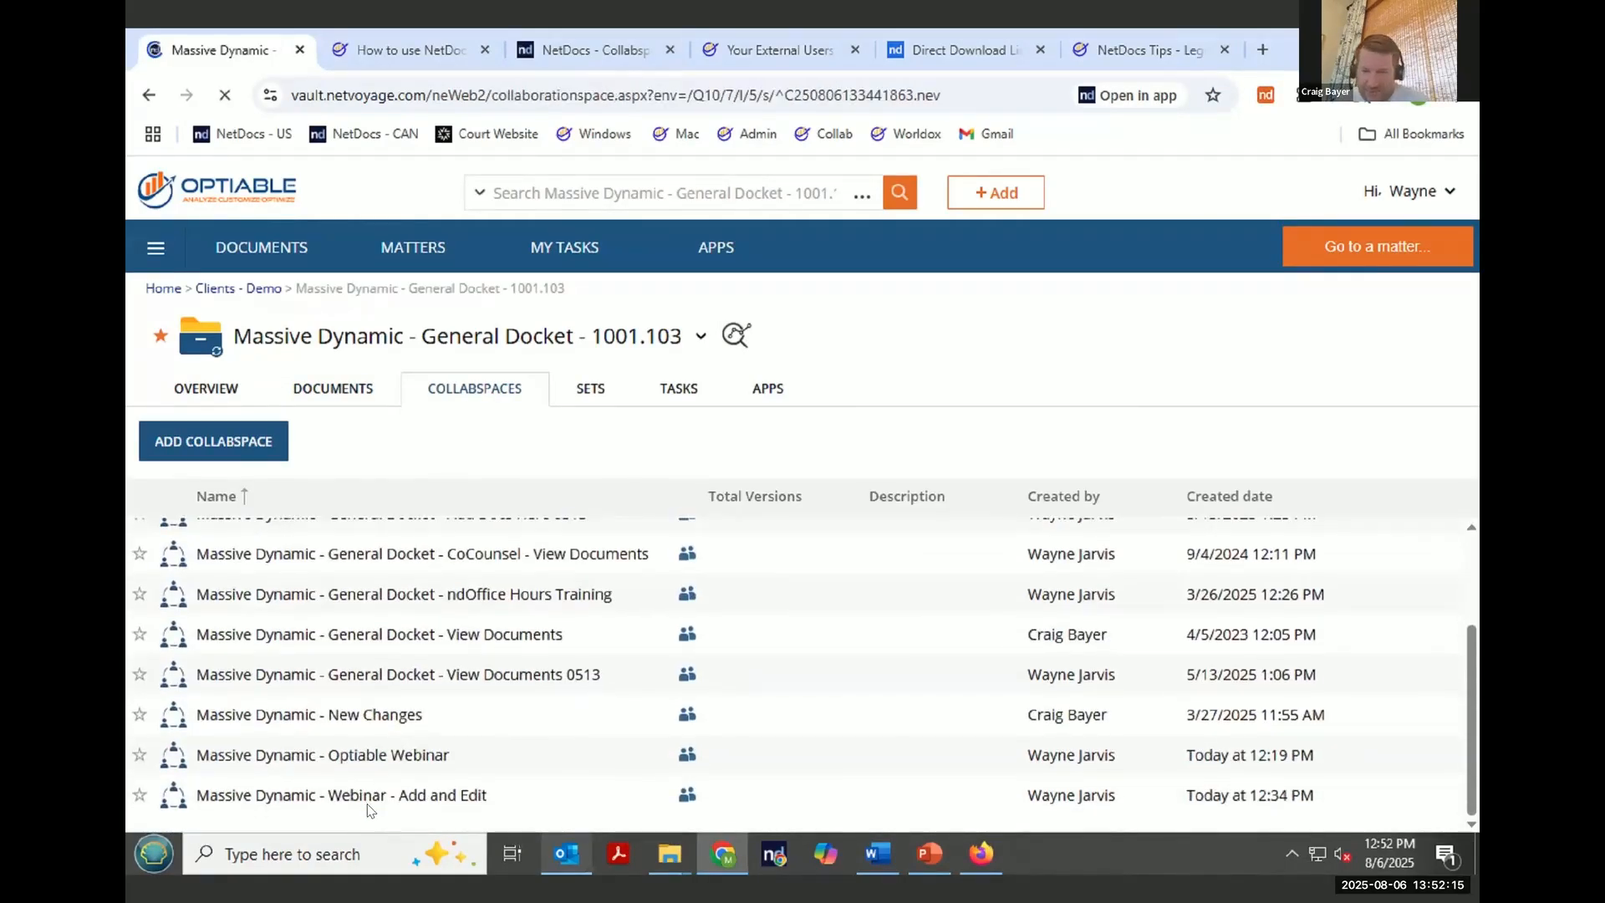
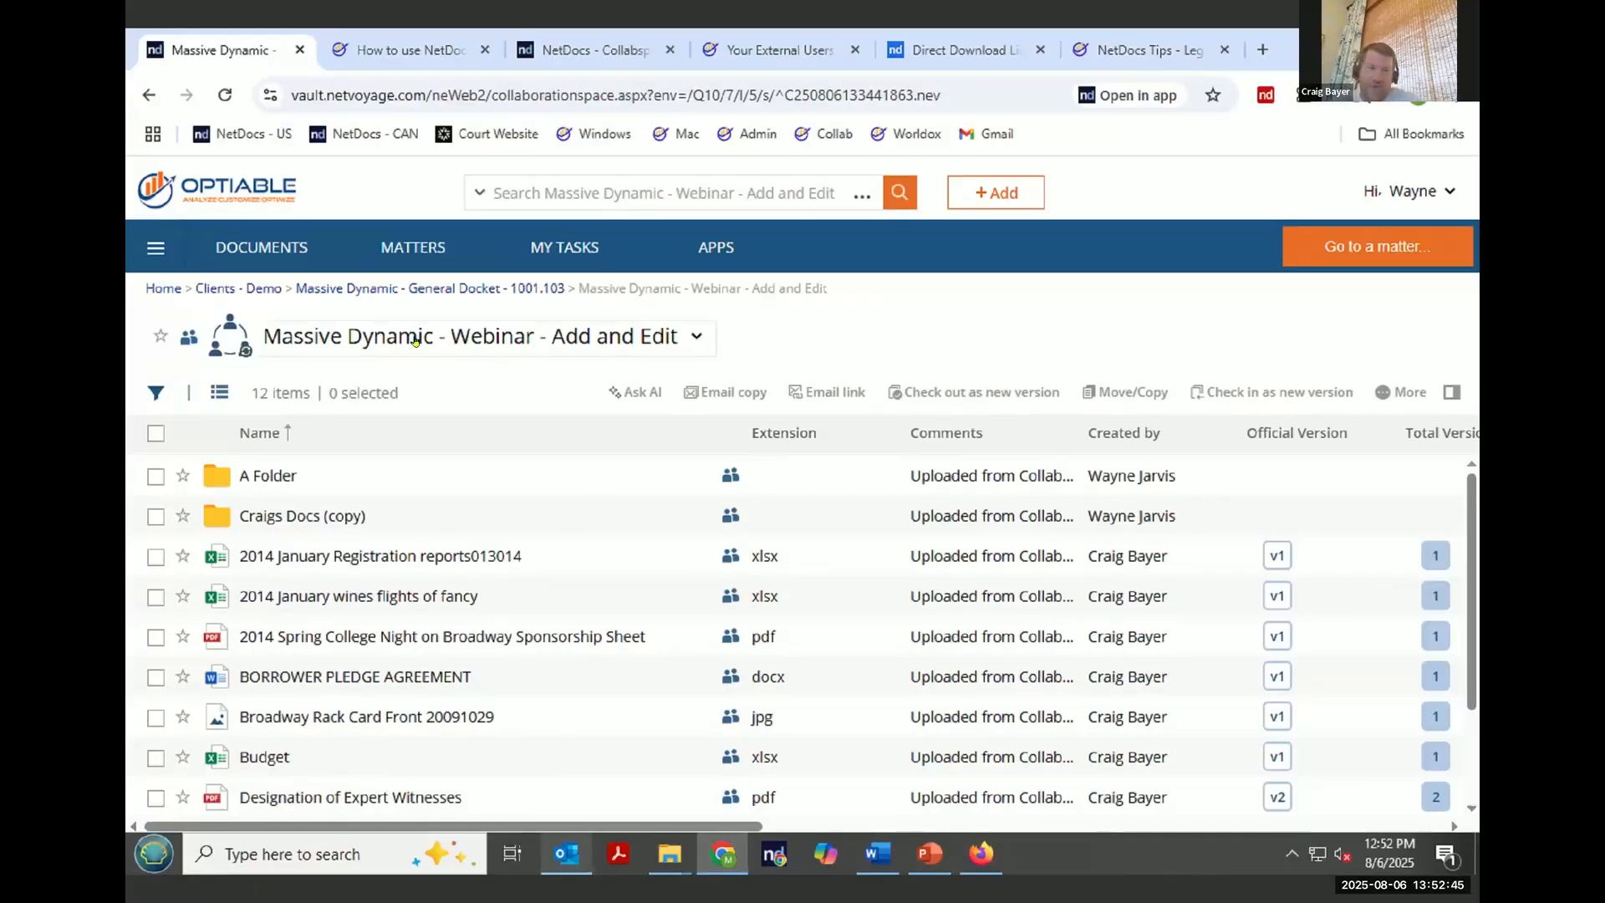
- Copy the CollabSpace's email address from its View email address dialog, then close the dialog
{"action": "left_click", "coordinate": [699, 337]}
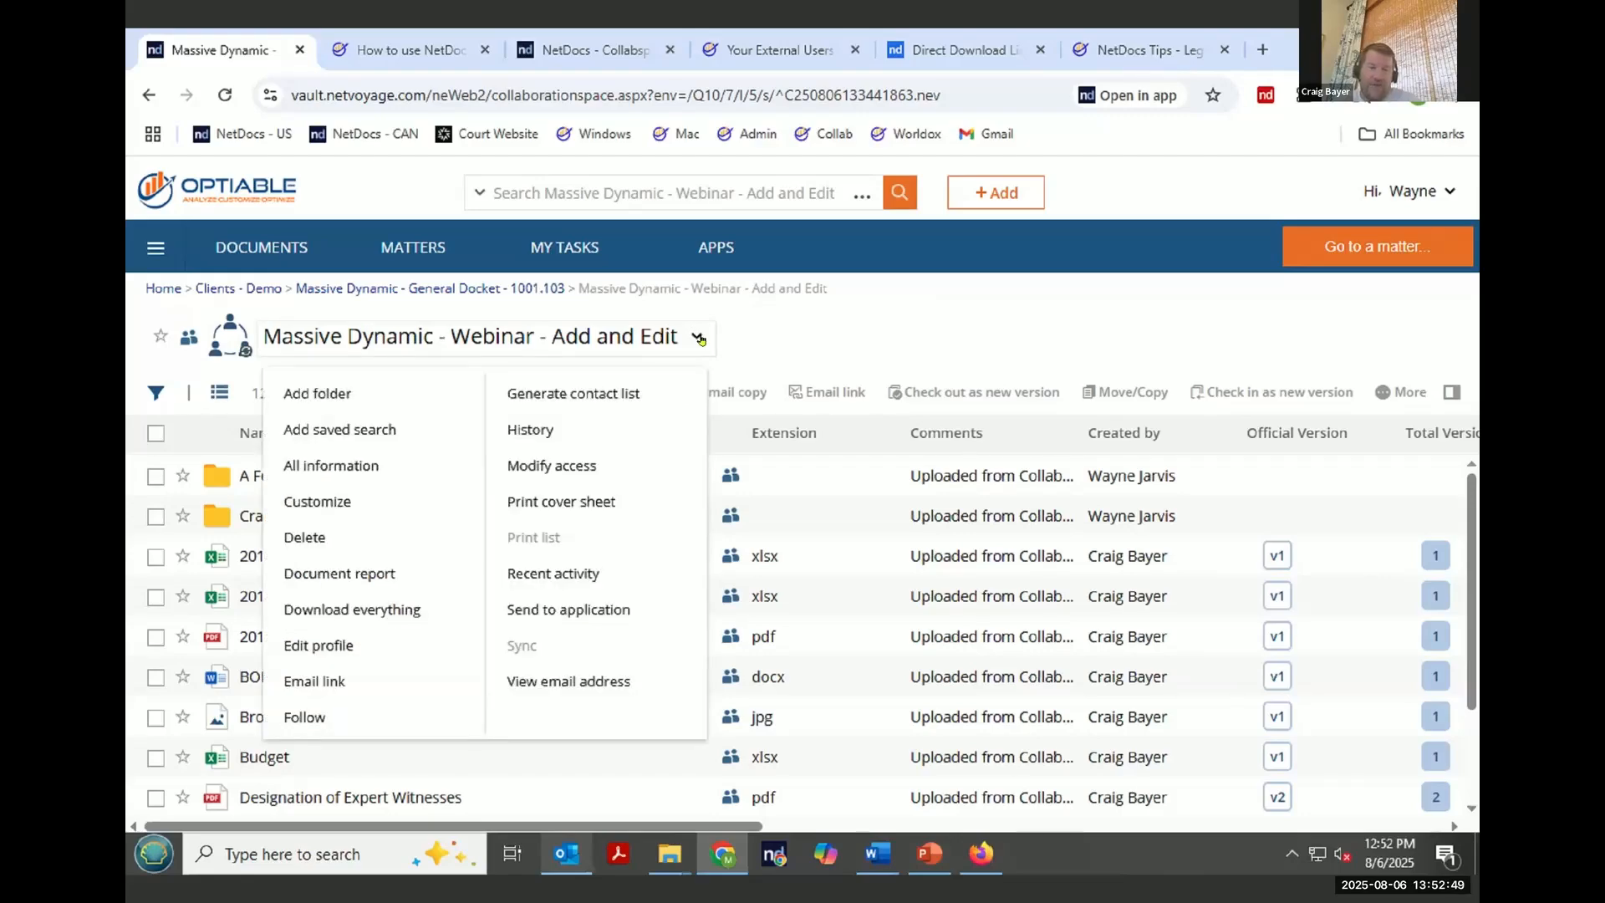
{"action": "left_click", "coordinate": [599, 681]}
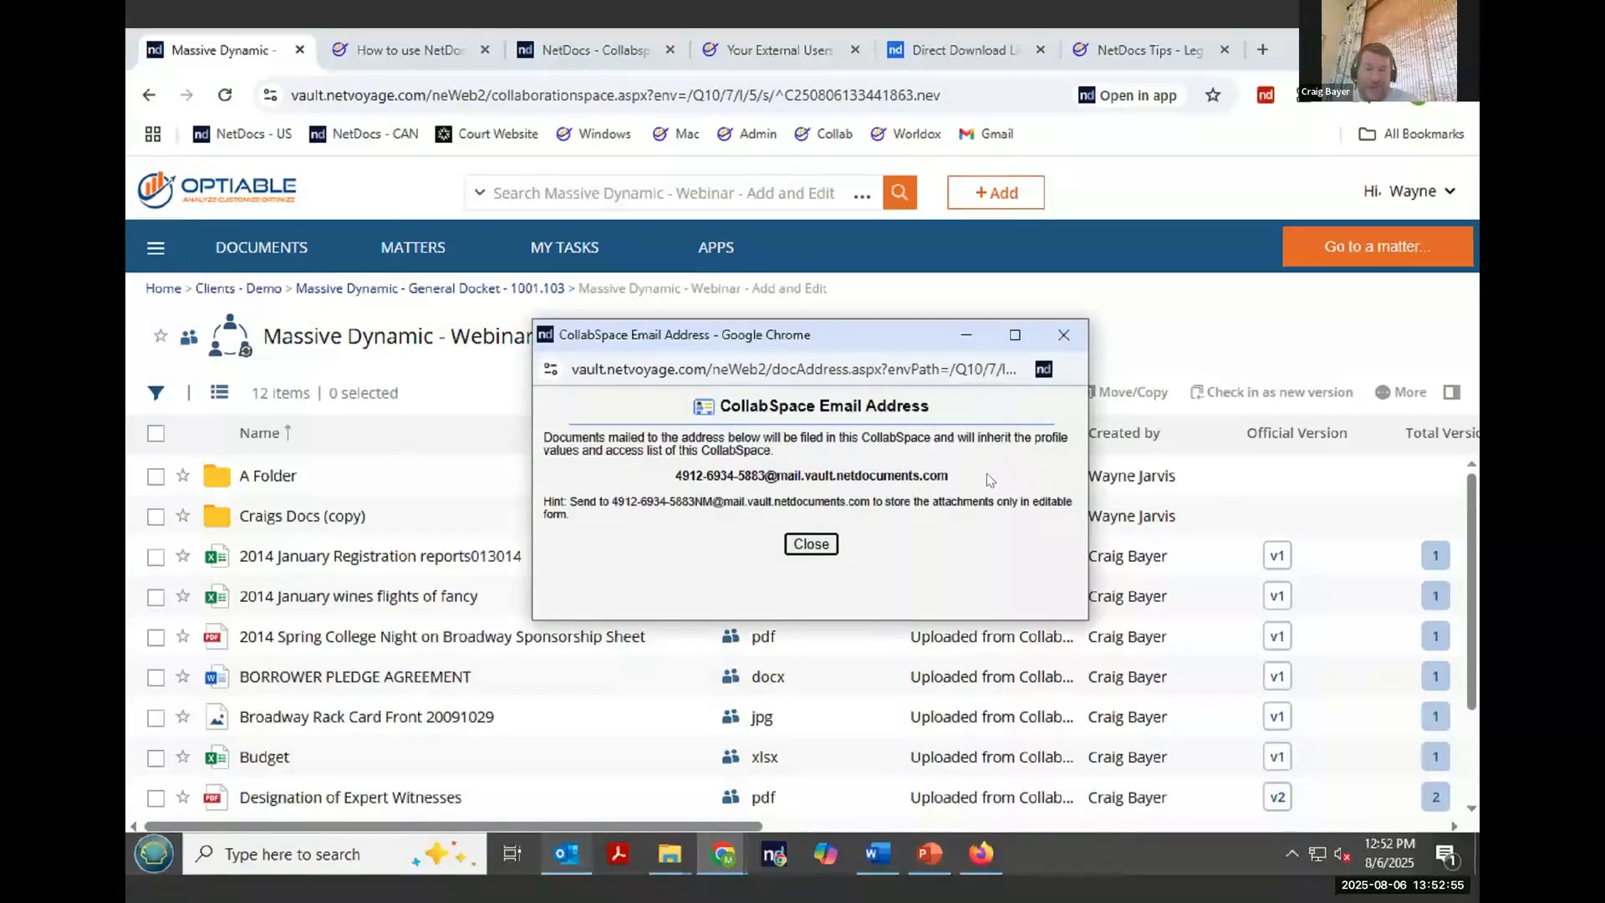
{"action": "left_click_drag", "start_coordinate": [983, 474], "coordinate": [679, 481]}
{"action": "right_click", "coordinate": [706, 482]}
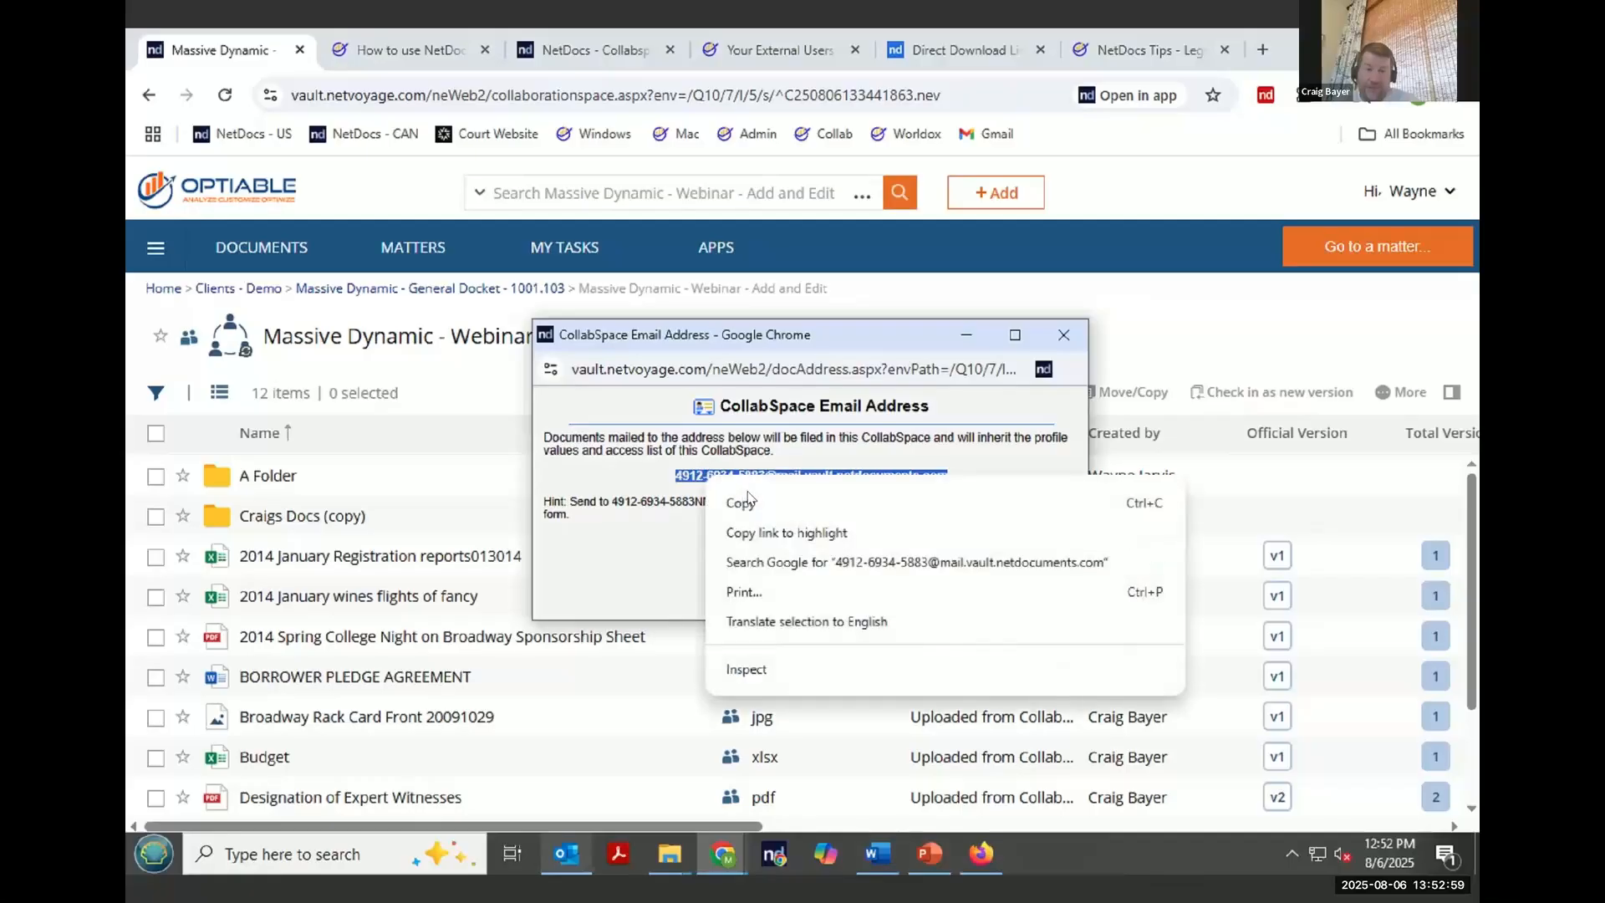
{"action": "left_click", "coordinate": [755, 504]}
{"action": "left_click", "coordinate": [810, 544]}
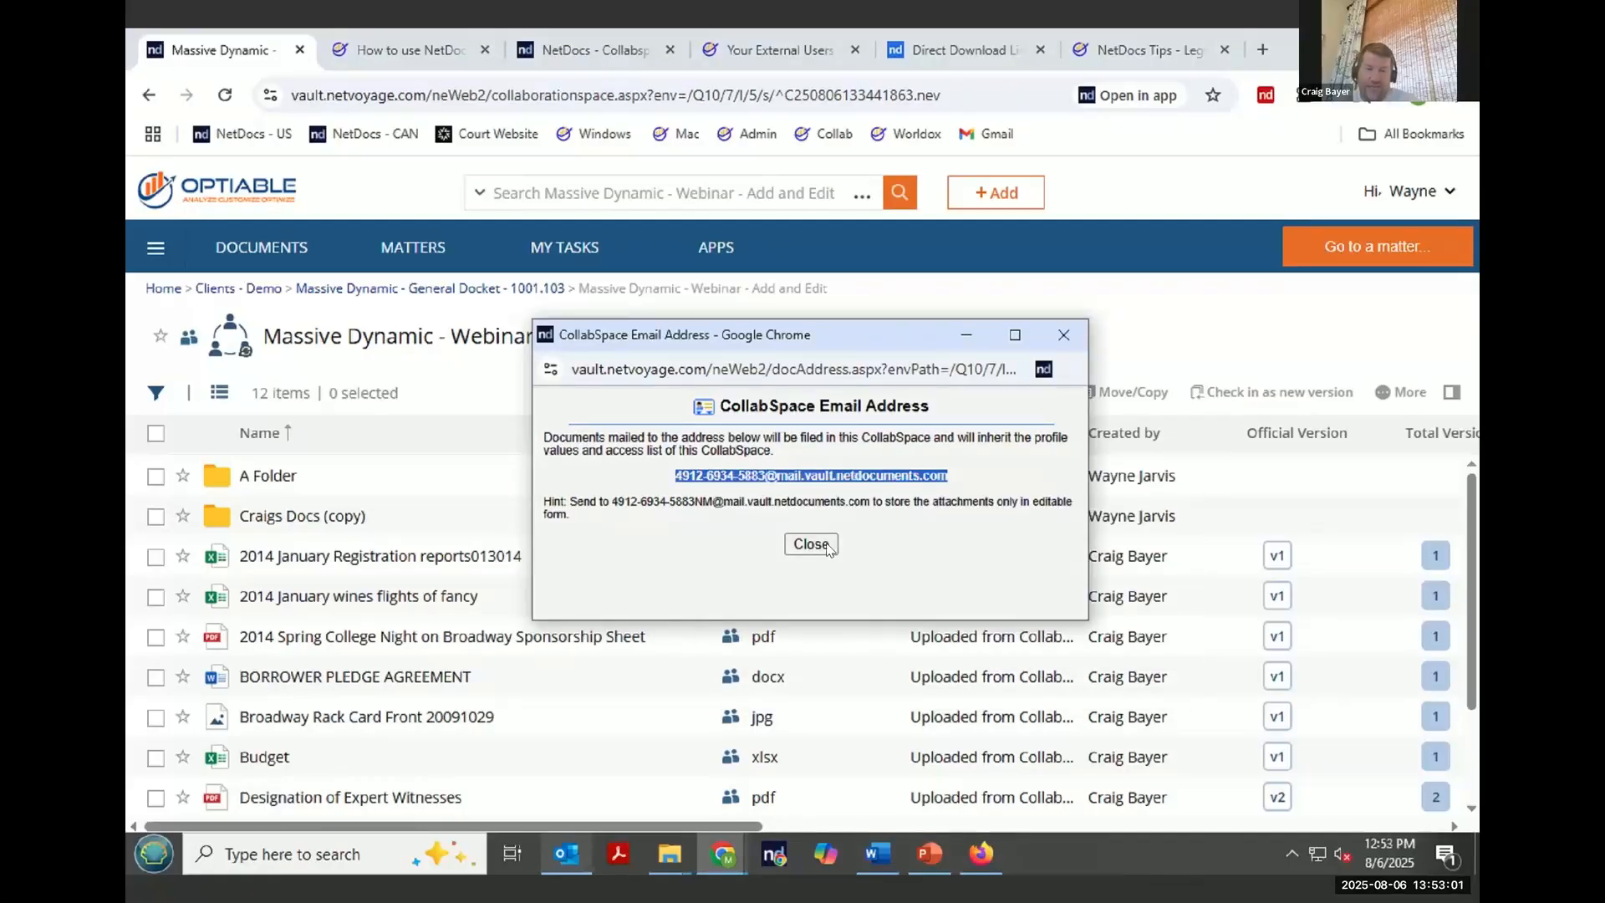
- Switch to the external user's Gmail inbox in the other browser window
{"action": "left_click", "coordinate": [981, 854]}
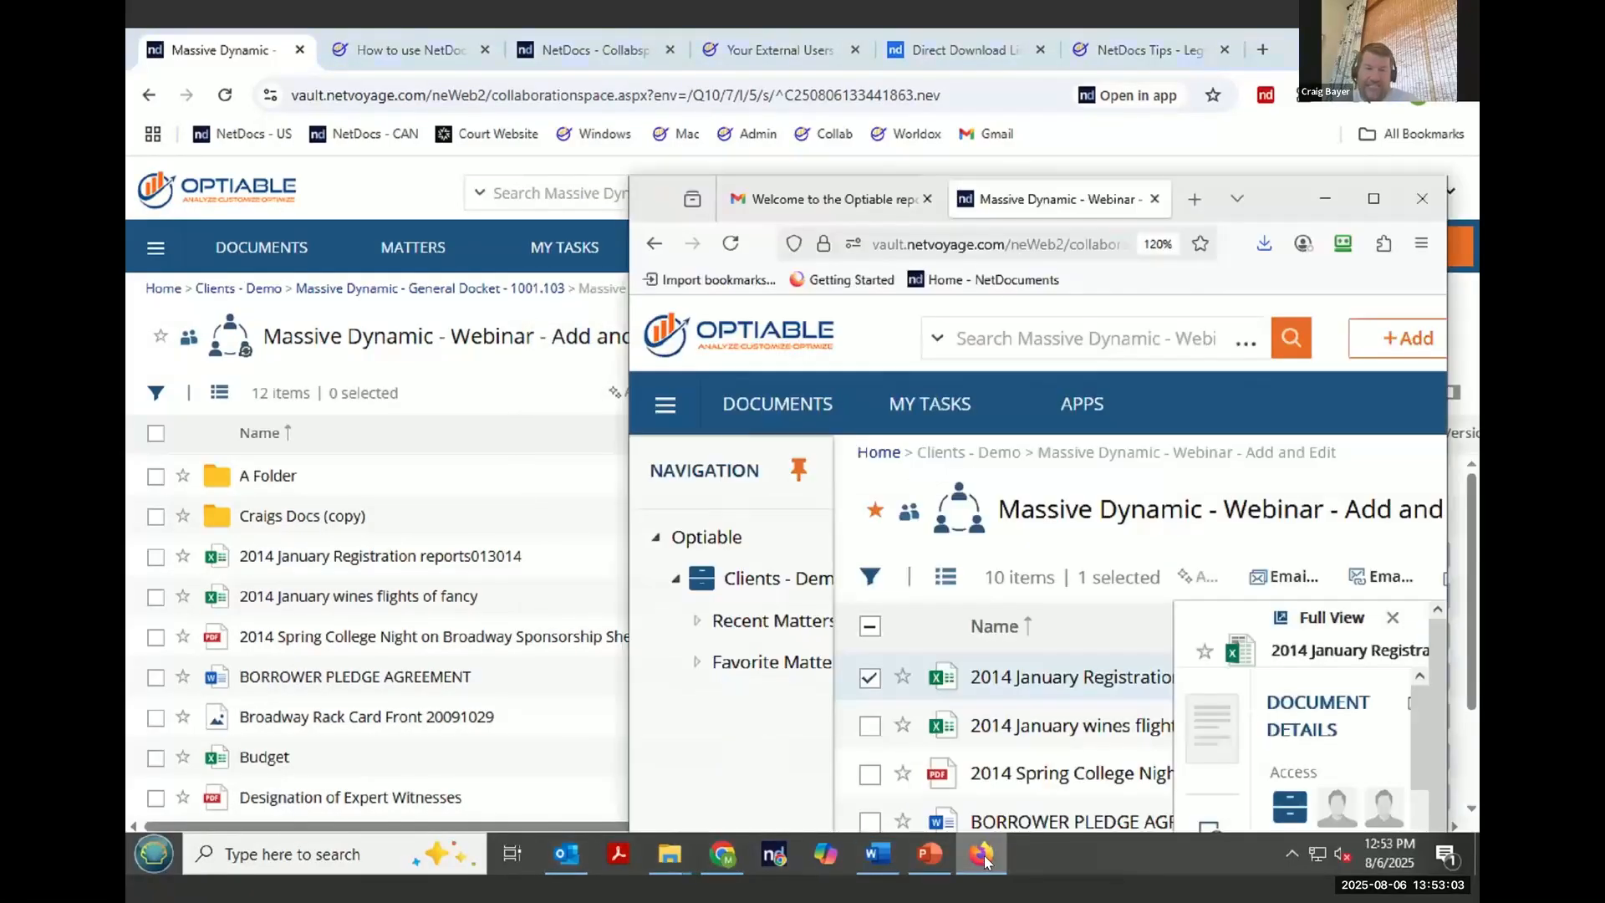
{"action": "left_click", "coordinate": [1373, 198]}
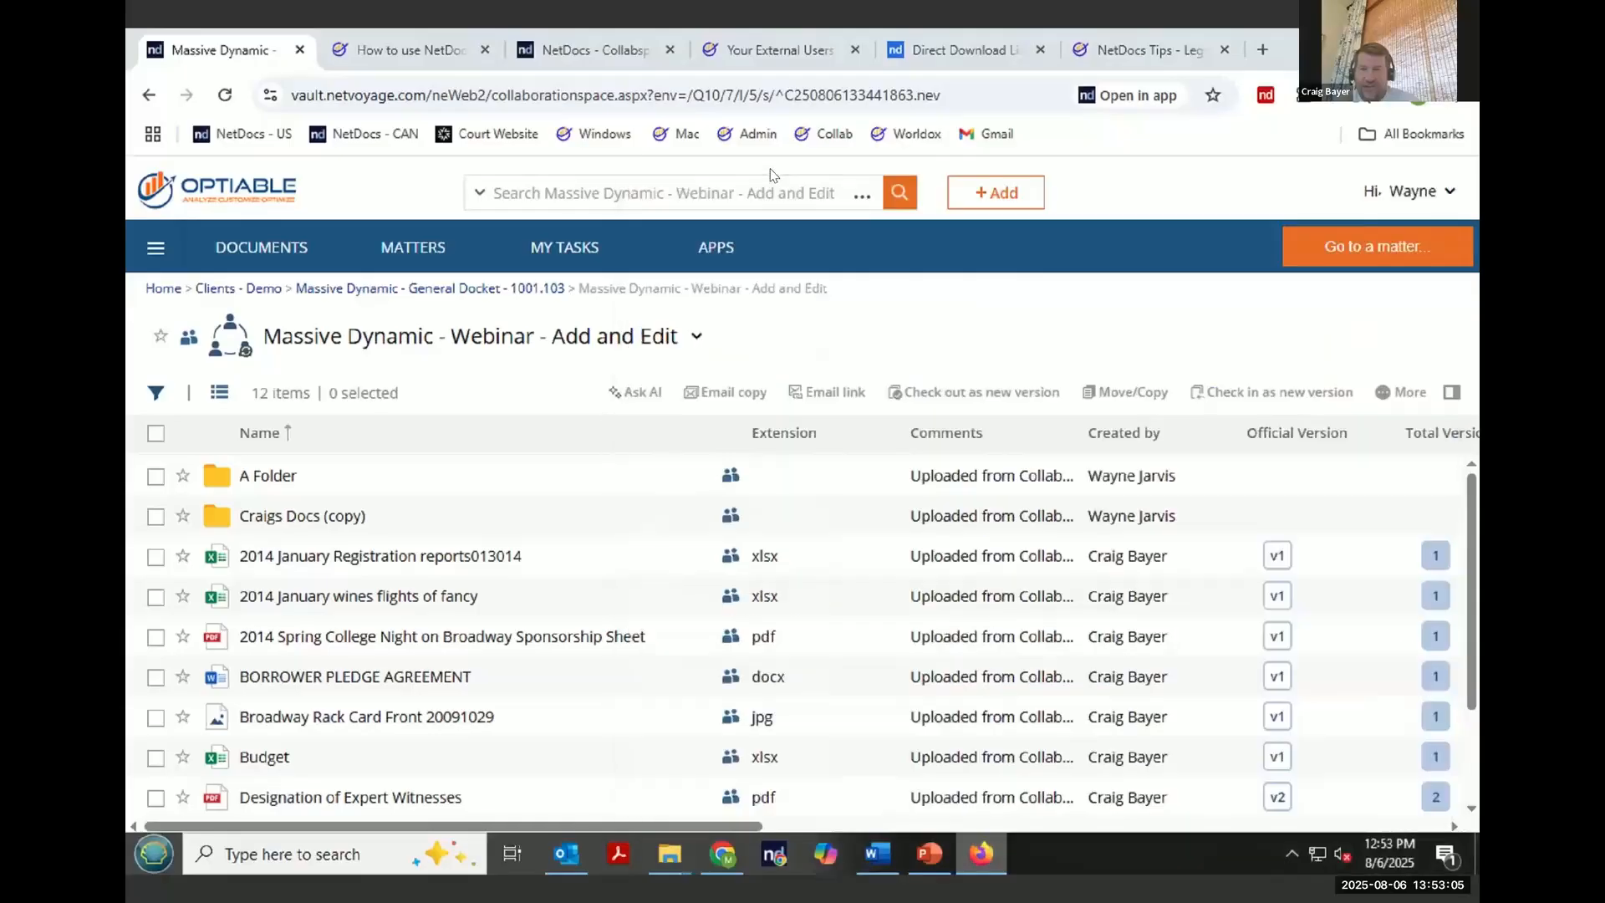
{"action": "left_click", "coordinate": [284, 55]}
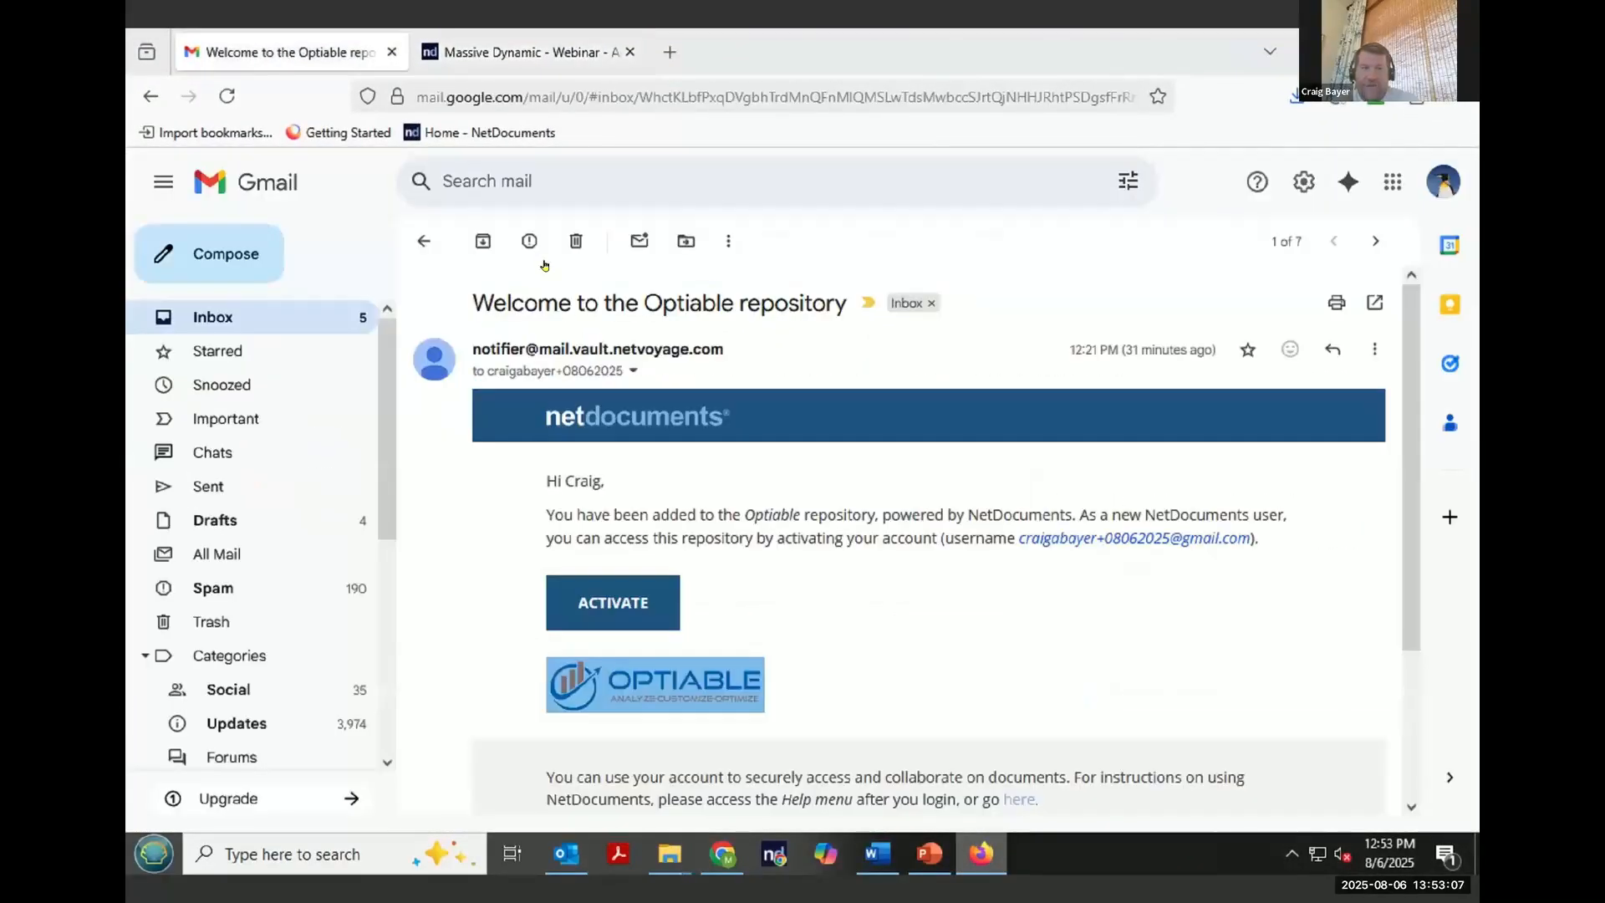
{"action": "left_click", "coordinate": [424, 240]}
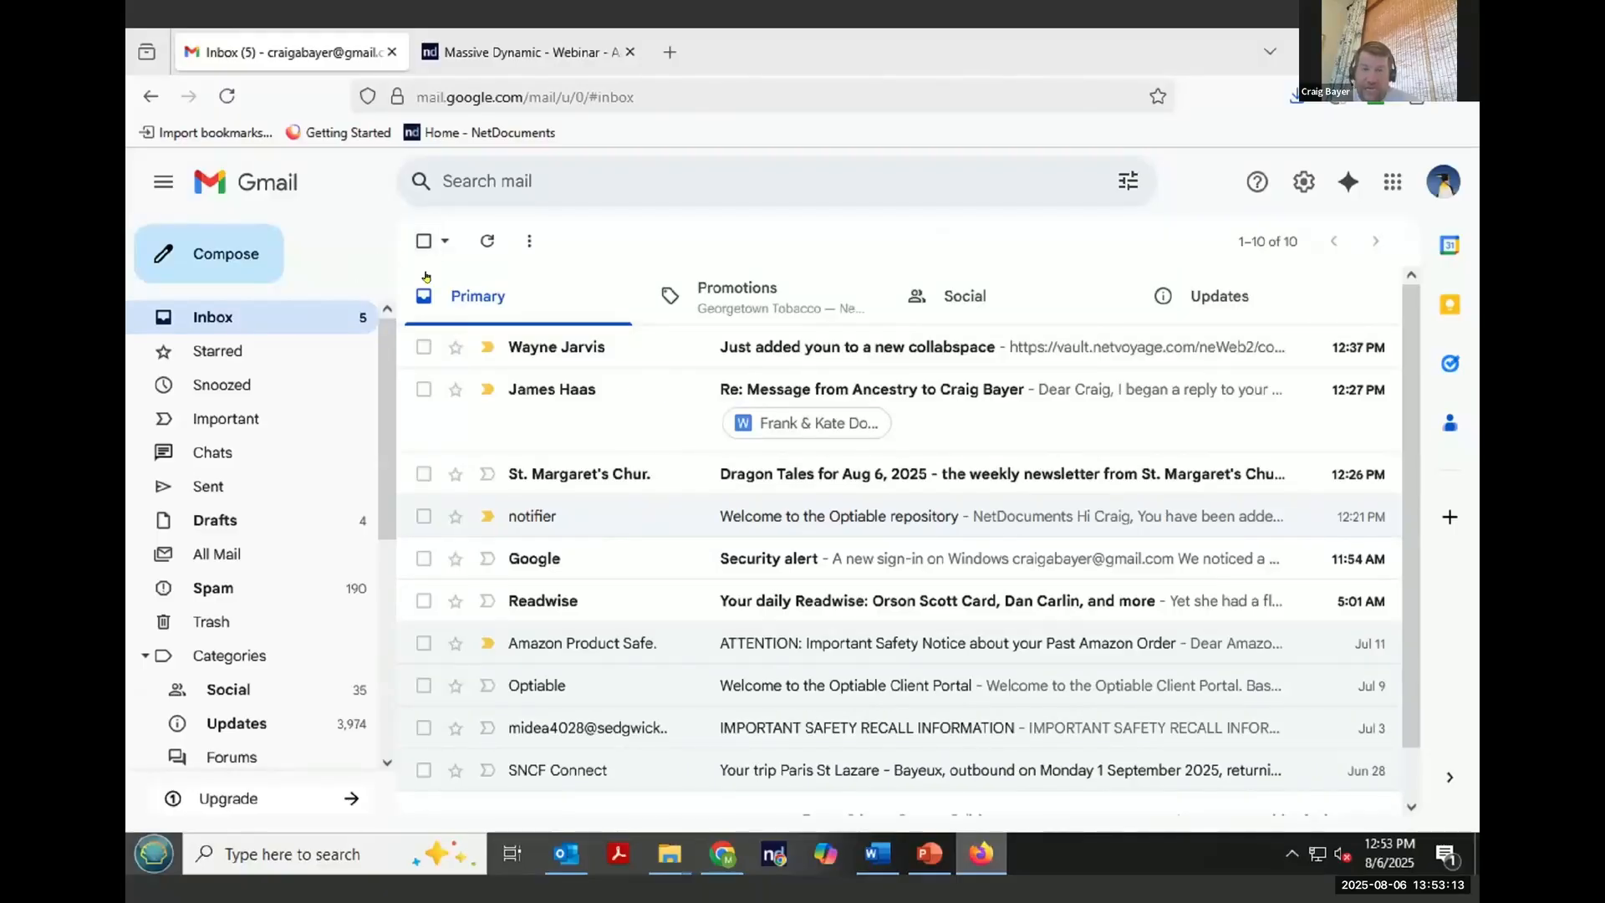
{"action": "left_click", "coordinate": [424, 241]}
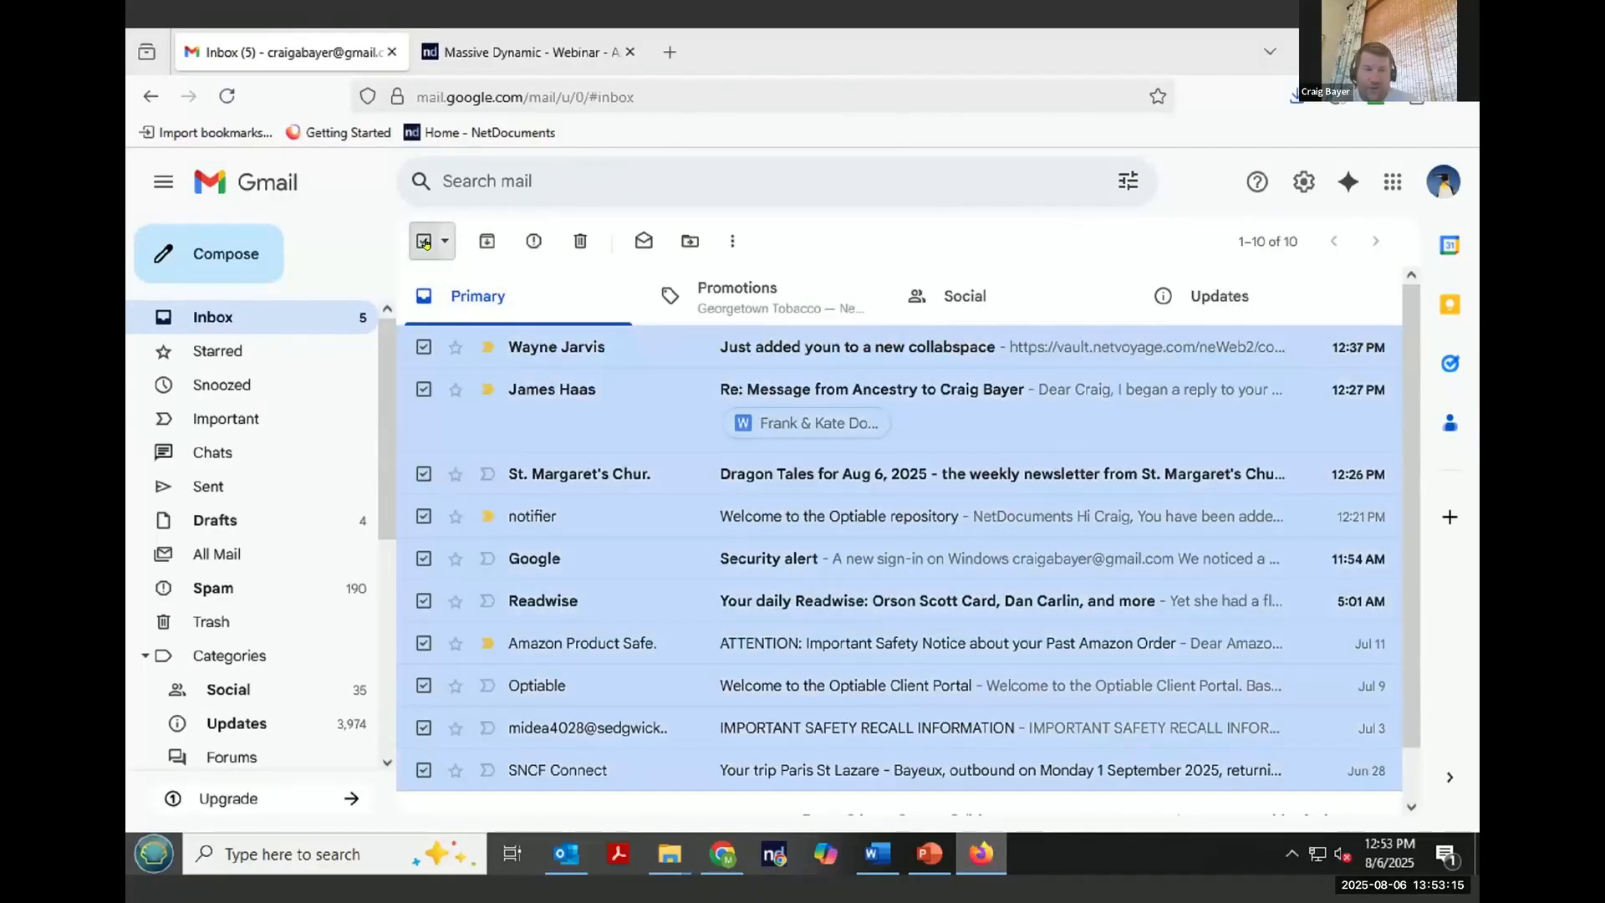
{"action": "left_click", "coordinate": [423, 241]}
{"action": "scroll", "coordinate": [1335, 661], "scroll_direction": "down", "scroll_amount": 1}
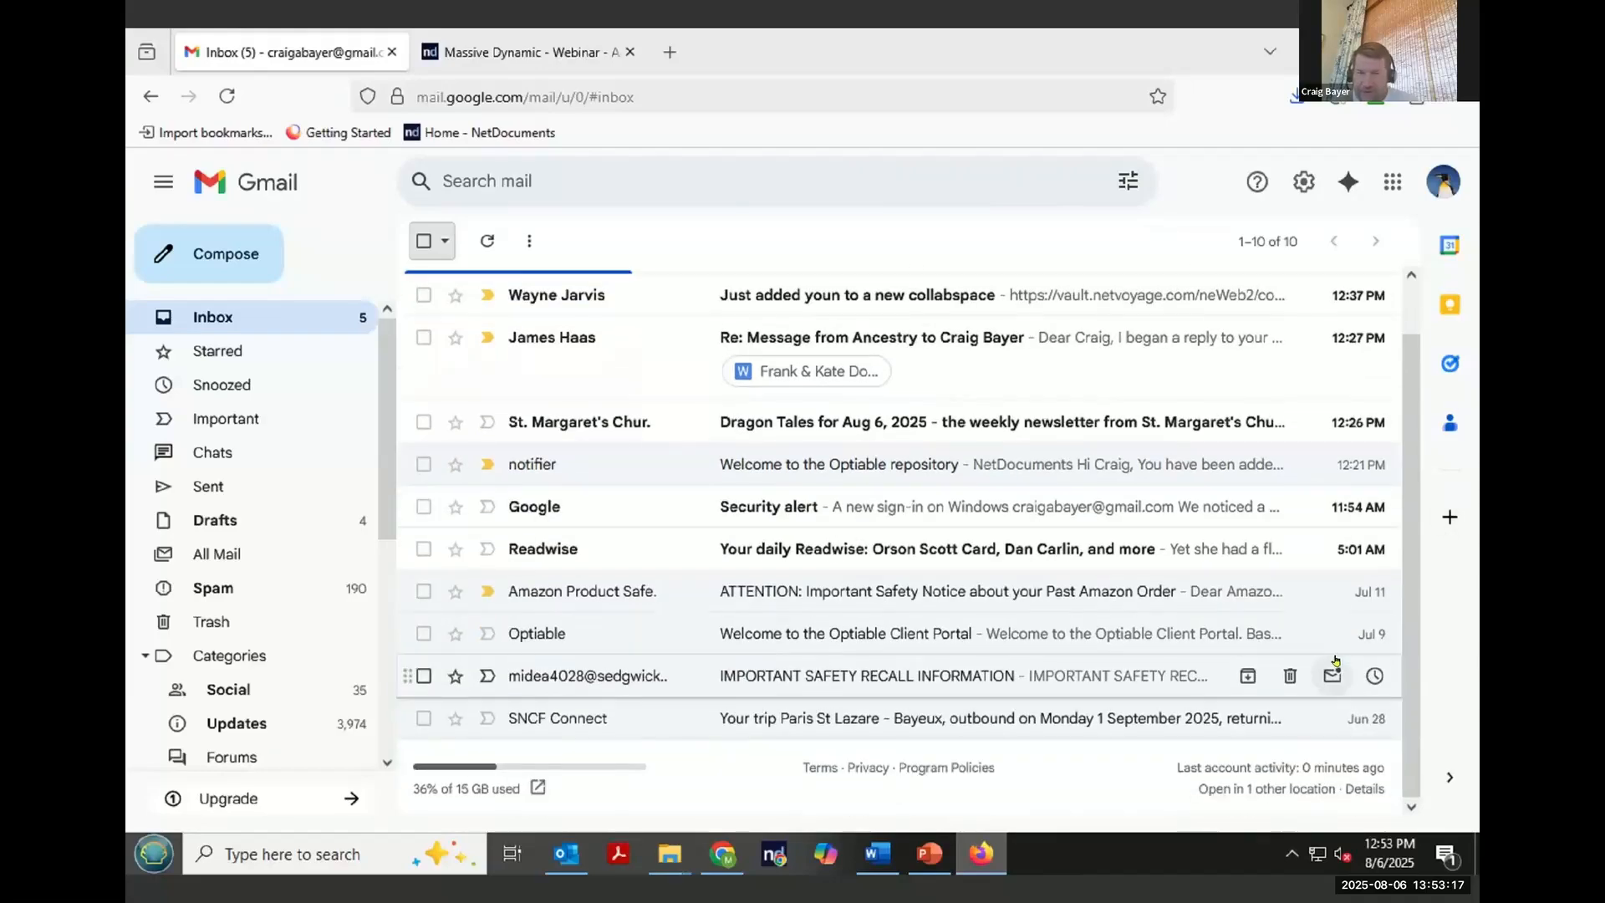
{"action": "scroll", "coordinate": [1335, 661], "scroll_direction": "up", "scroll_amount": 1}
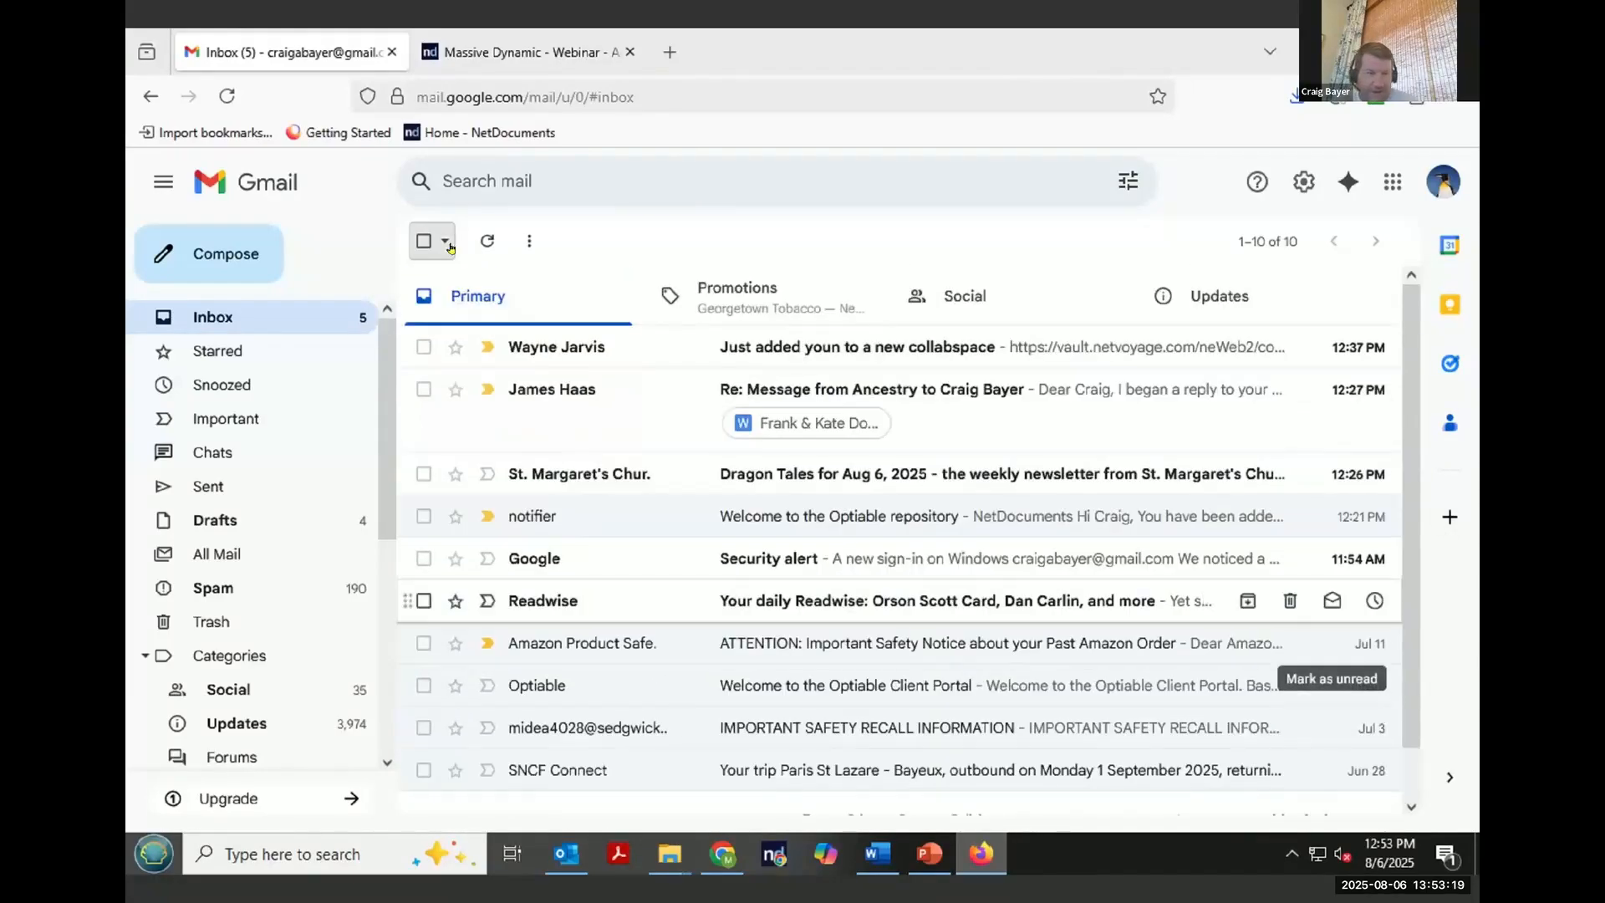
- Compose a new email to the copied CollabSpace address with the subject "here are the docs you wanted"
{"action": "left_click", "coordinate": [242, 252]}
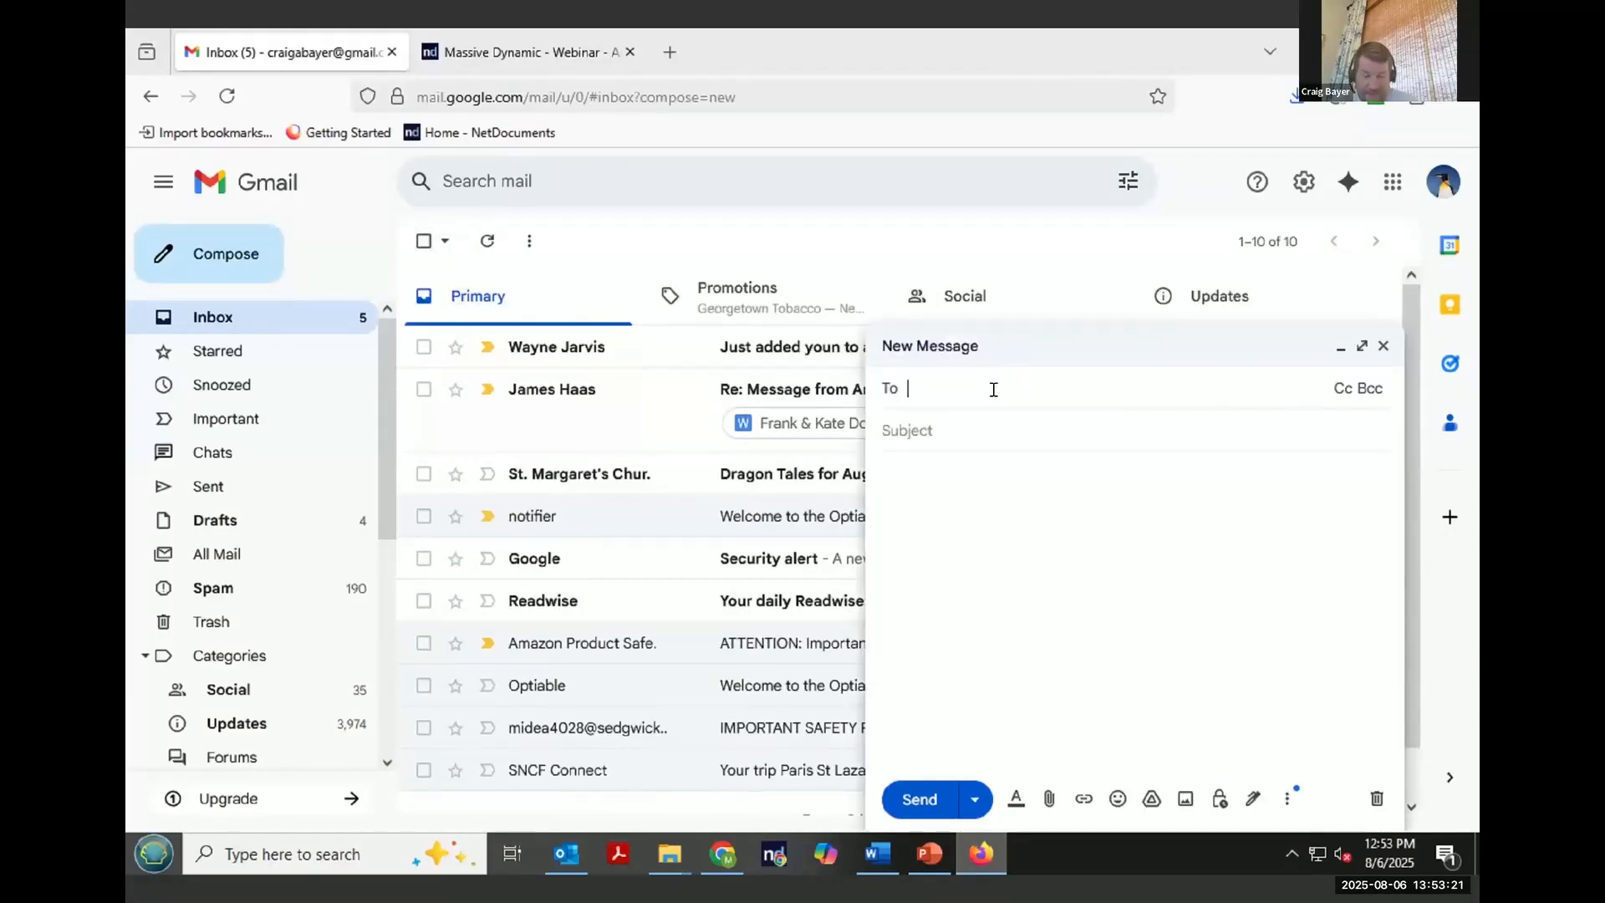
{"action": "key", "text": "ctrl+v"}
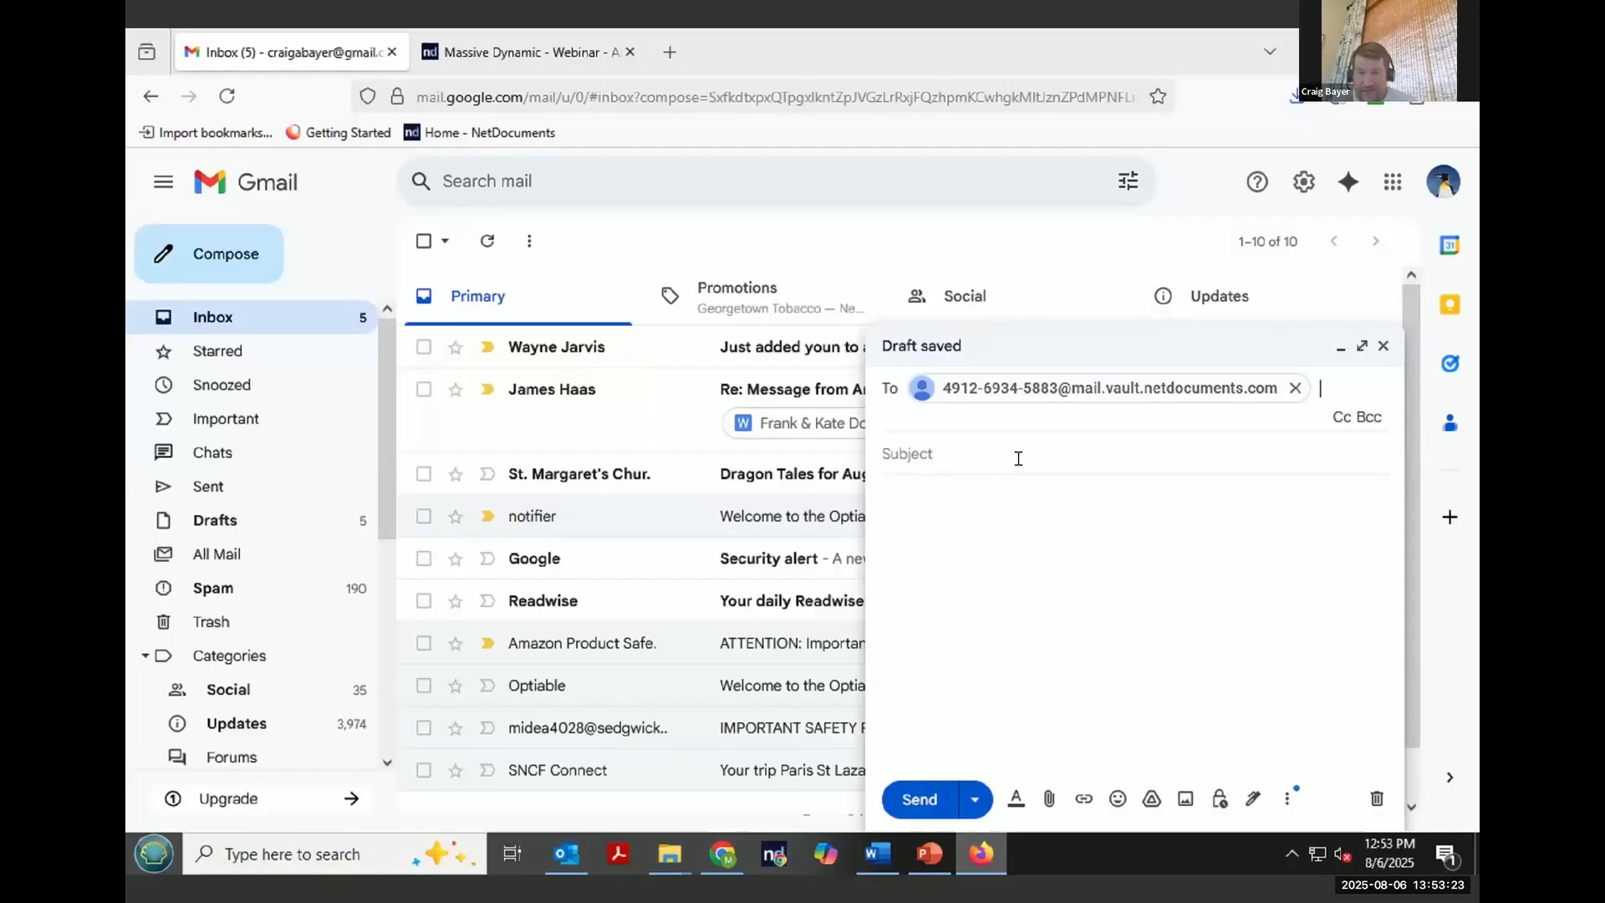
{"action": "left_click", "coordinate": [1017, 458]}
{"action": "type", "text": "here are thed"}
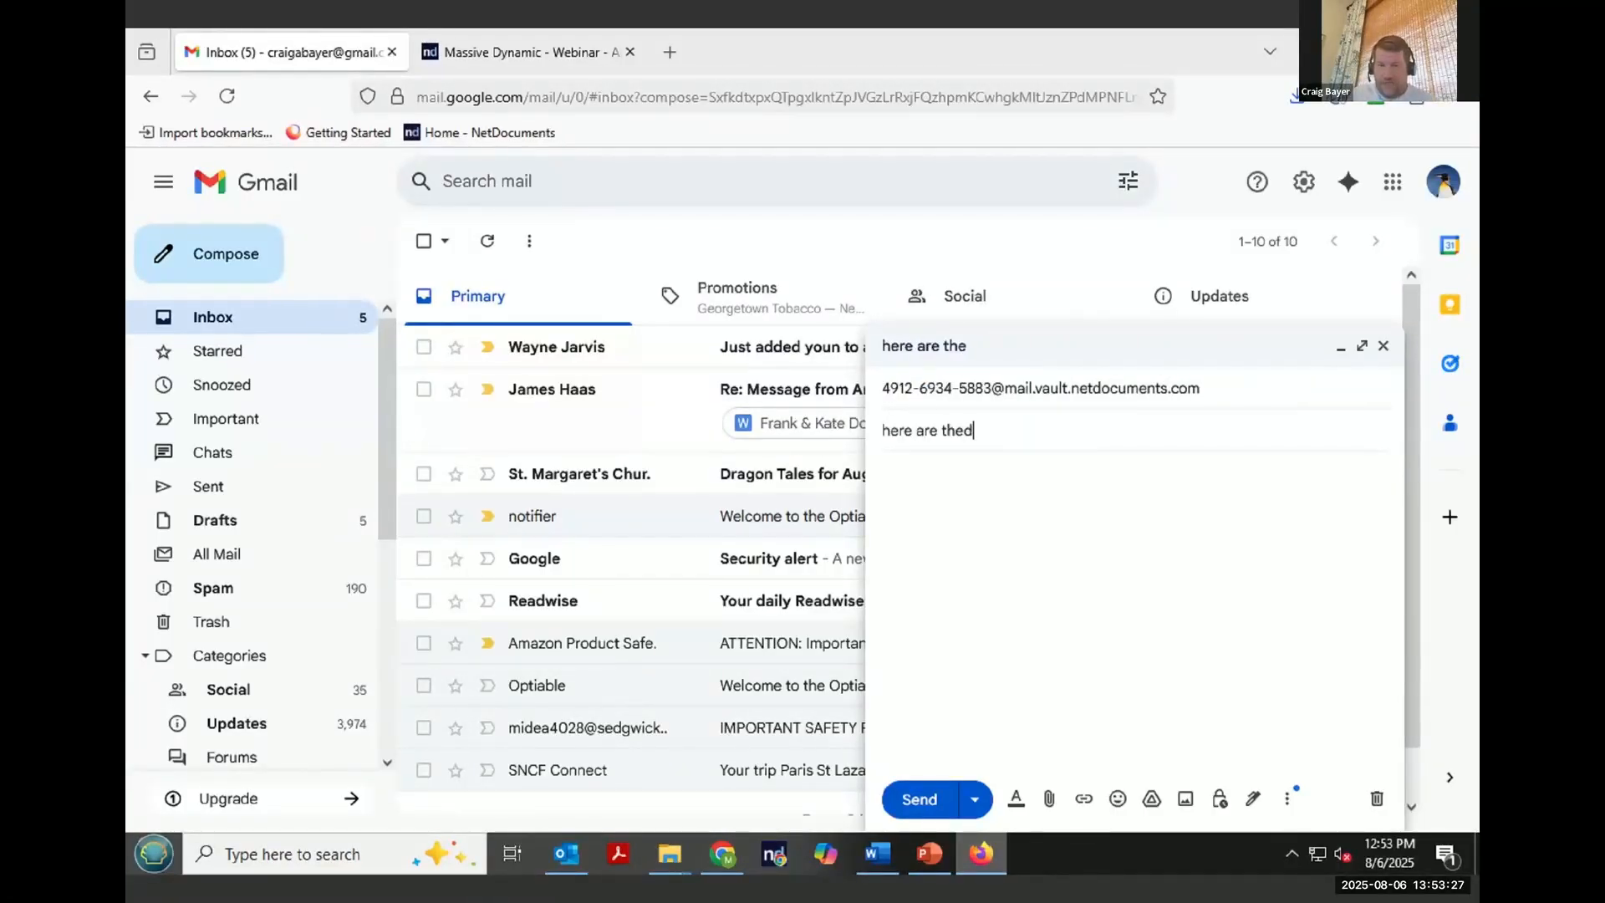
{"action": "key", "text": "BackSpace"}
{"action": "type", "text": "docs you wanted"}
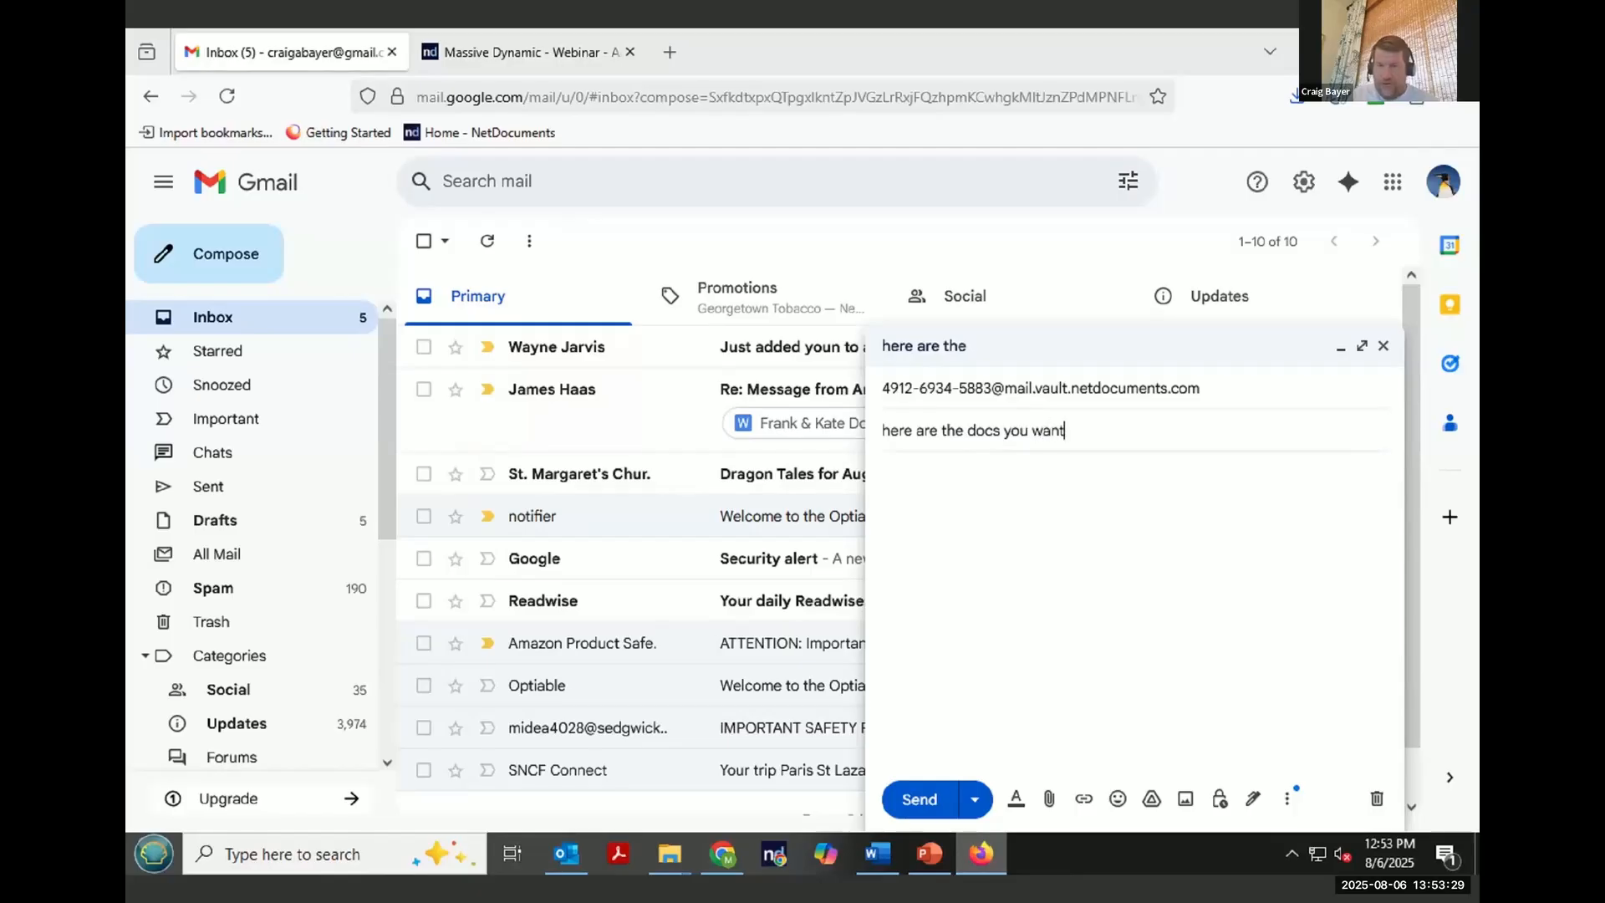
- Attach the four 2014 files from Desktop > Demo Documents > Docs > Docs and send the email
{"action": "left_click", "coordinate": [1049, 802]}
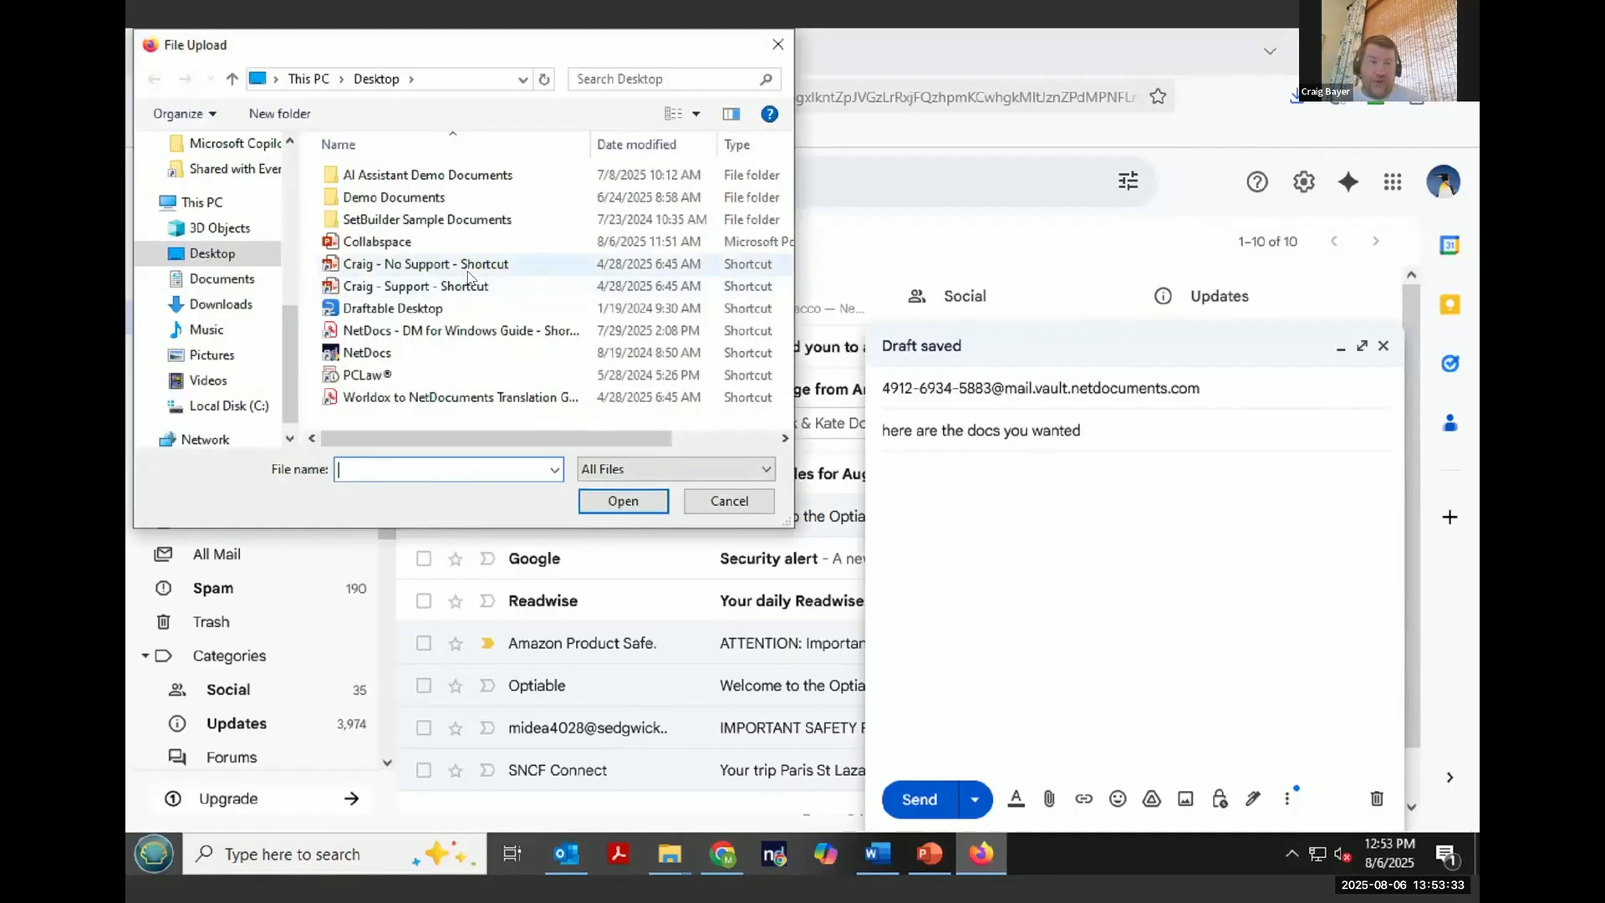
{"action": "double_click", "coordinate": [397, 197]}
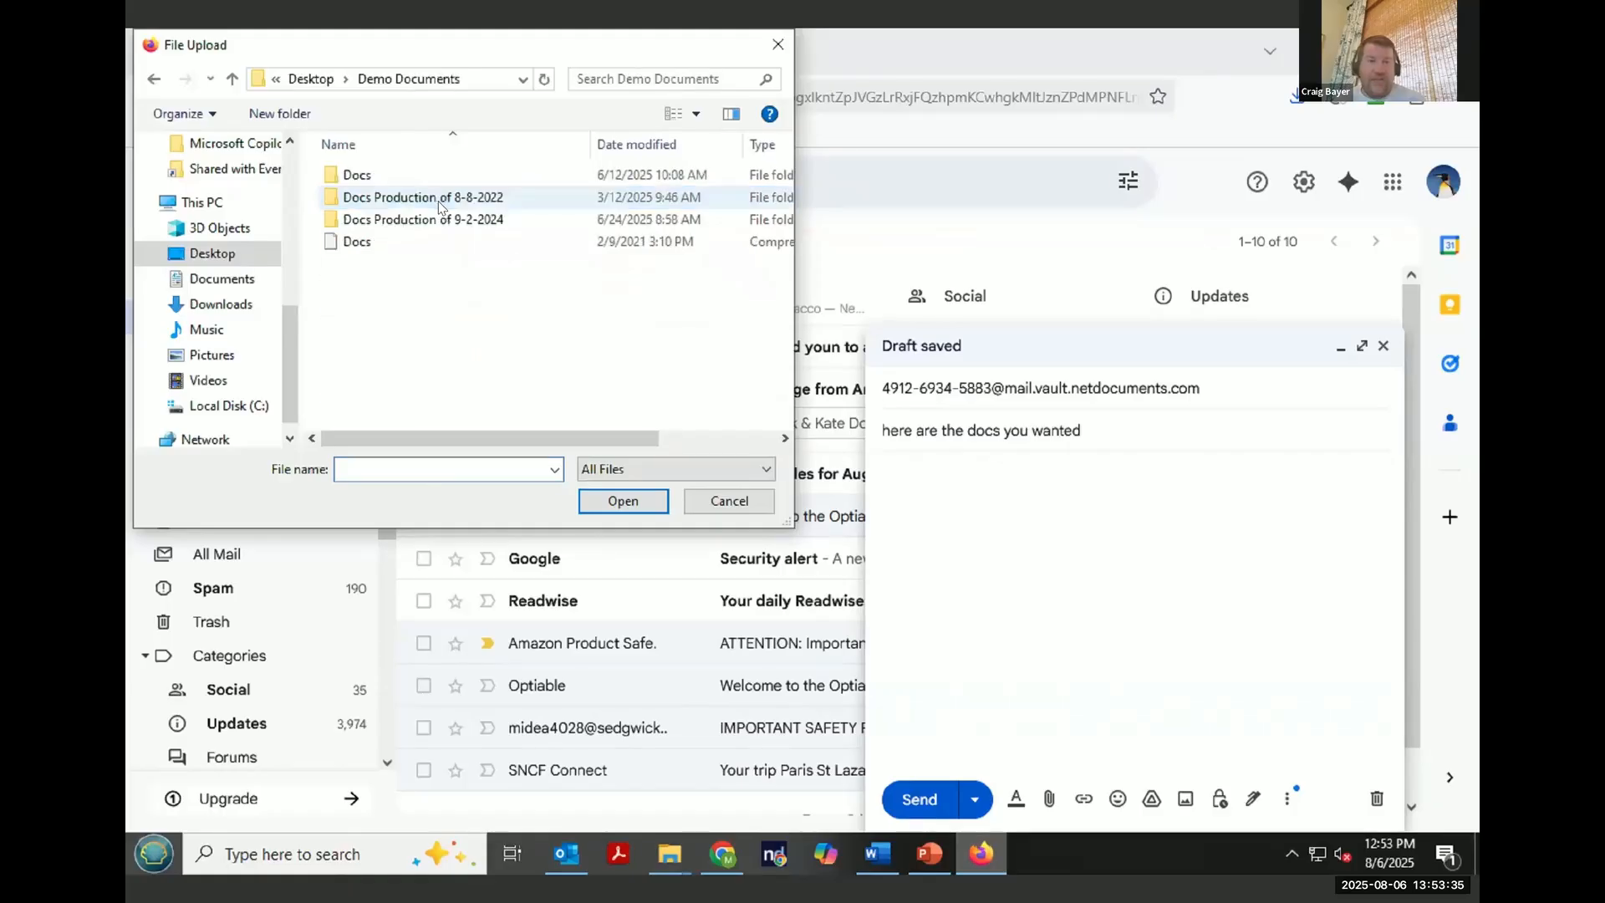
{"action": "double_click", "coordinate": [357, 175]}
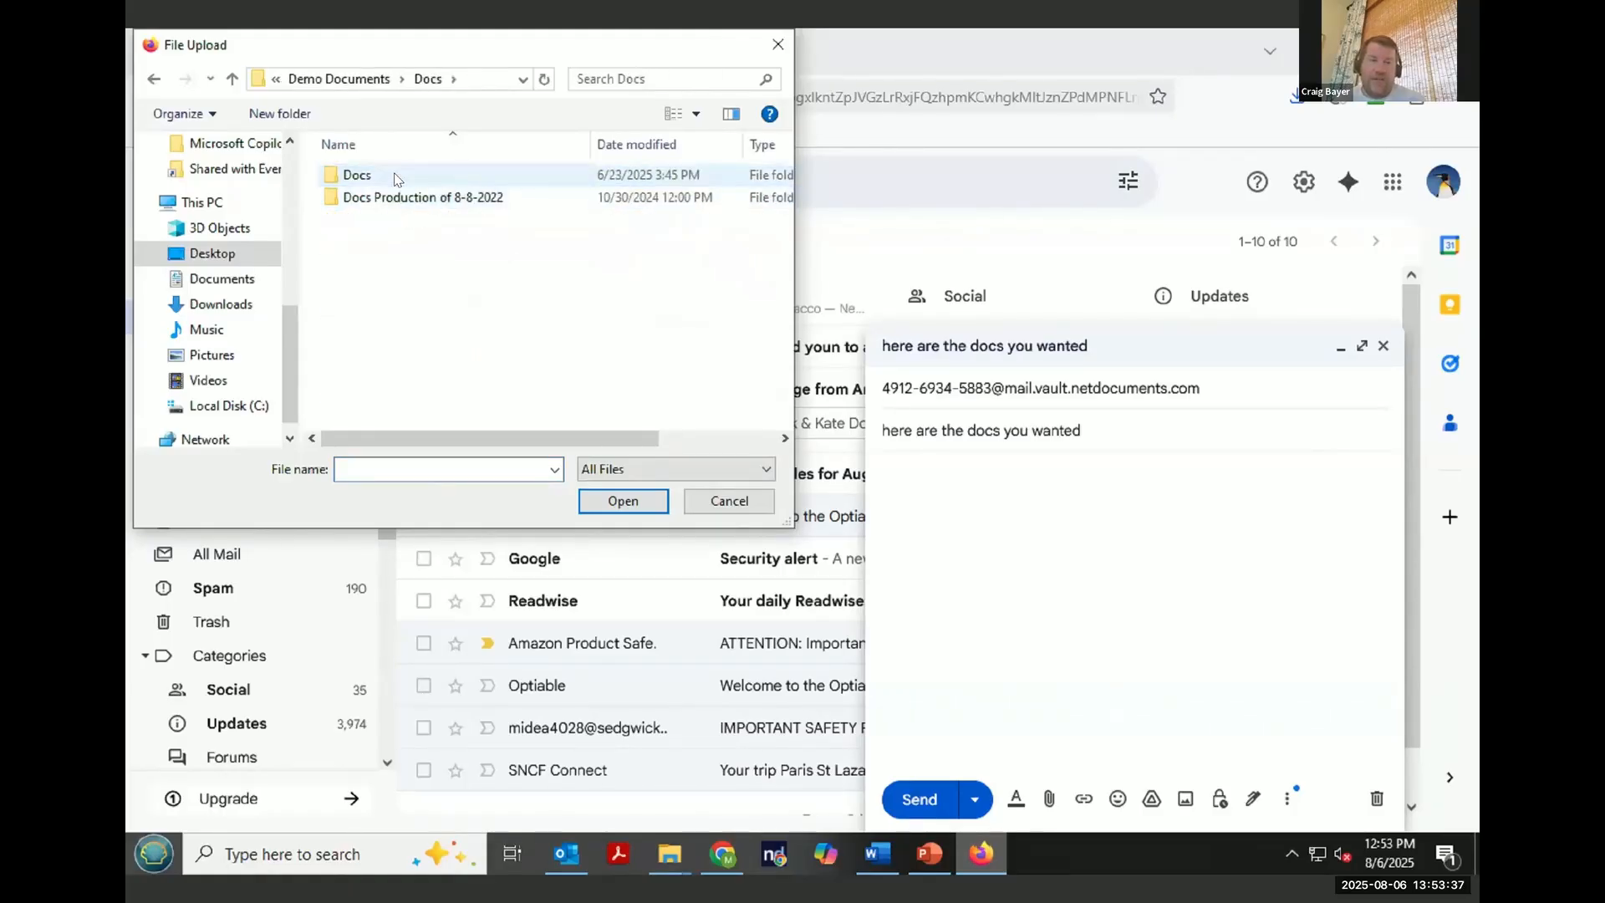
{"action": "double_click", "coordinate": [398, 179]}
{"action": "left_click", "coordinate": [397, 177]}
{"action": "left_click", "coordinate": [395, 242], "text": "shift"}
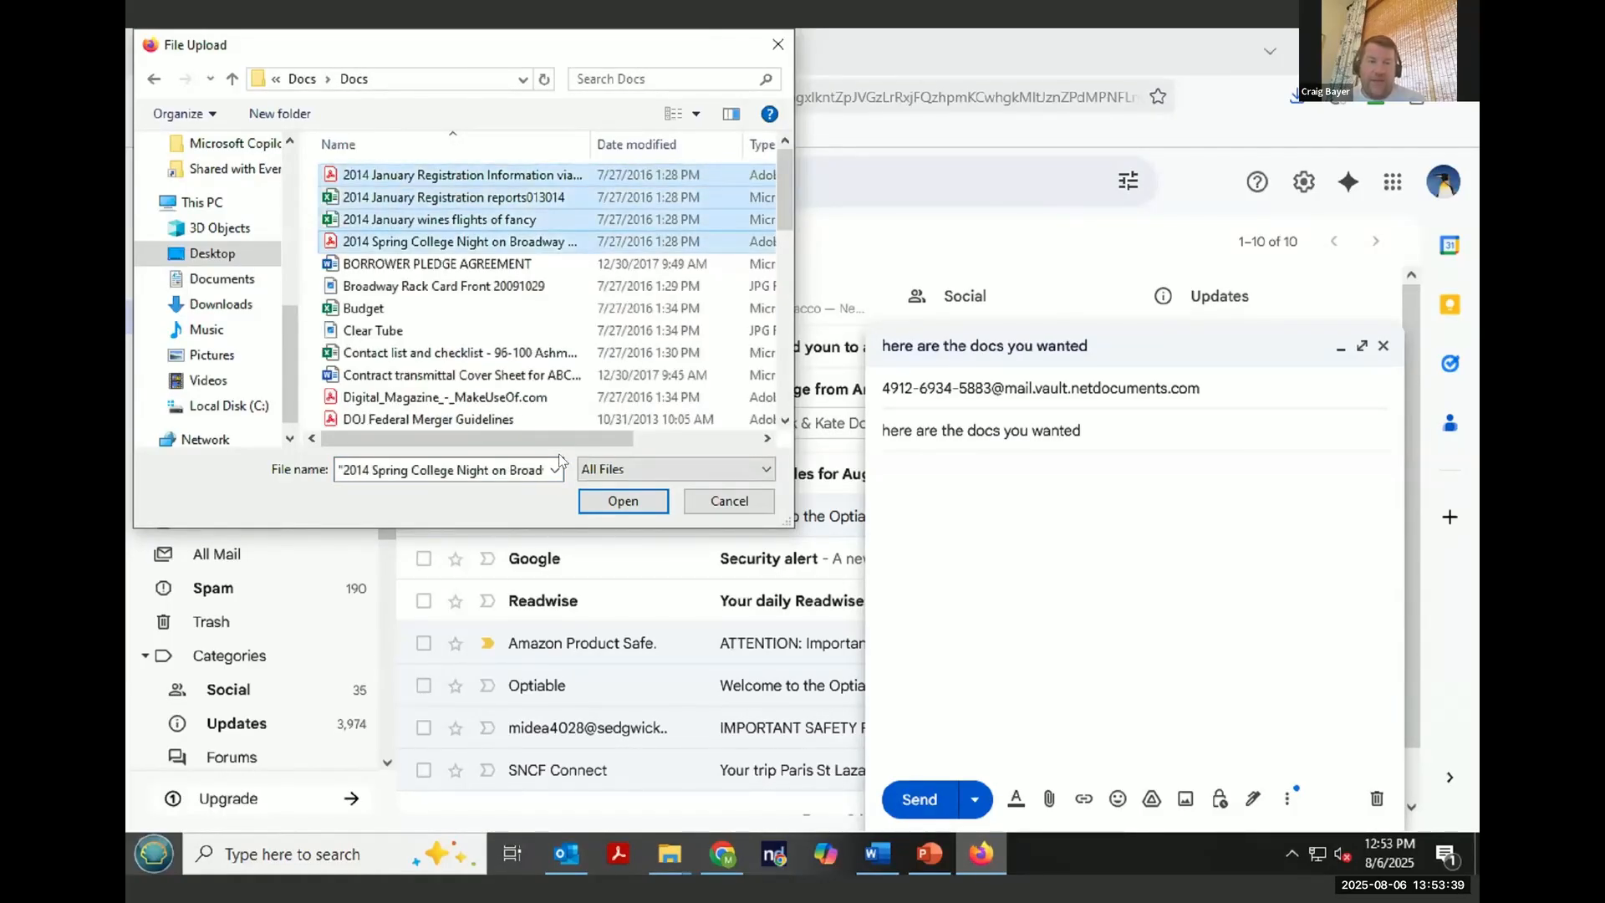
{"action": "left_click", "coordinate": [623, 501]}
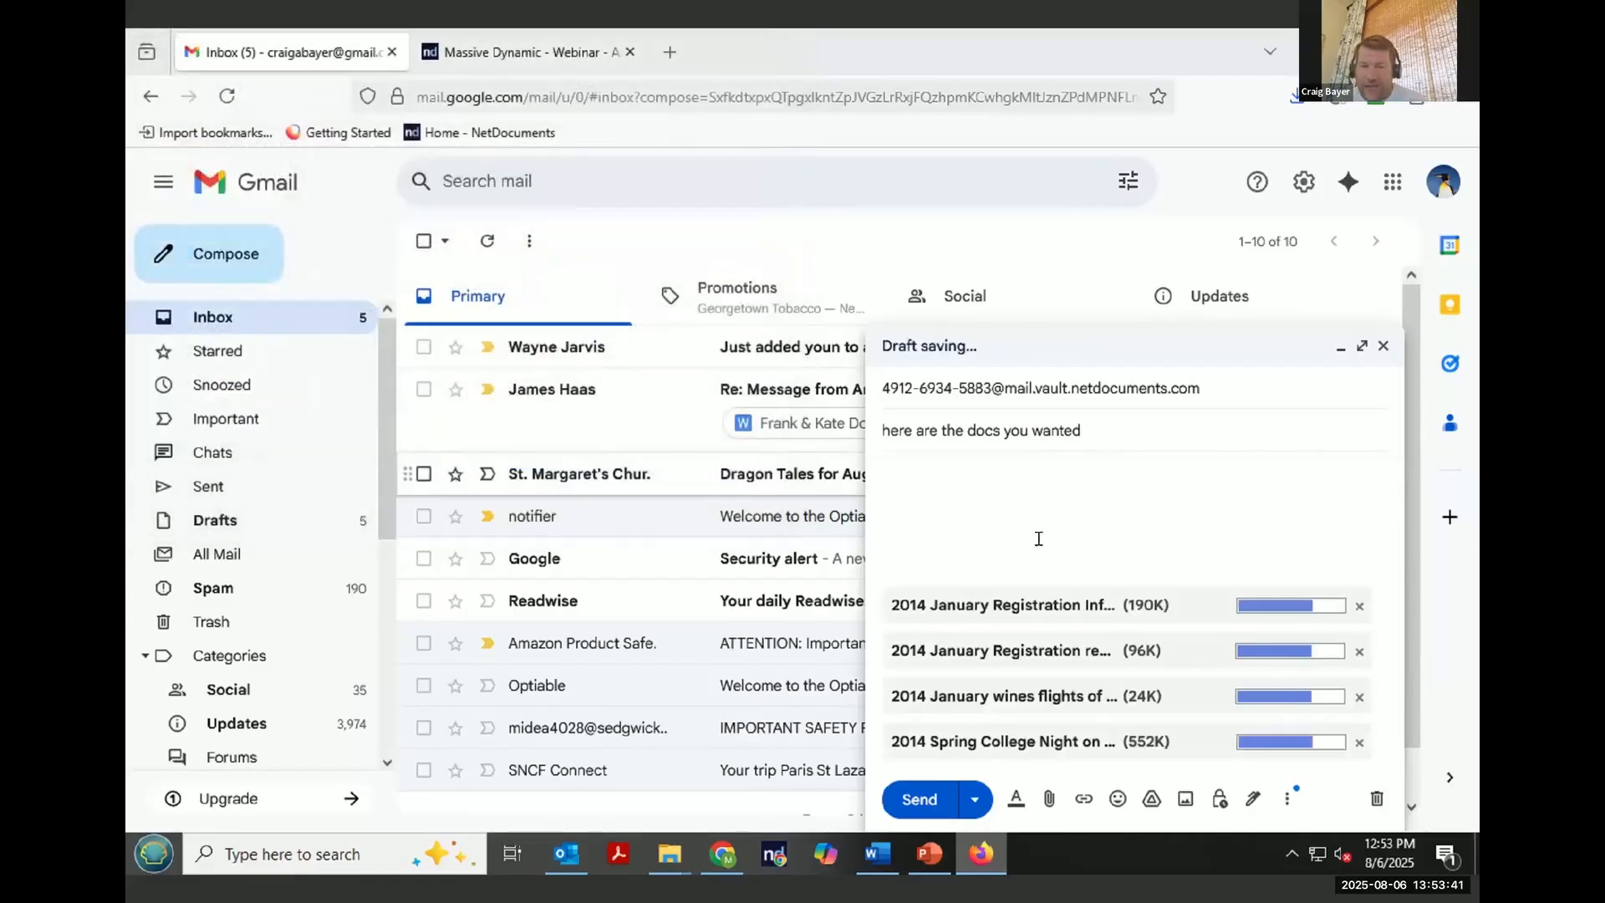
{"action": "left_click", "coordinate": [936, 802]}
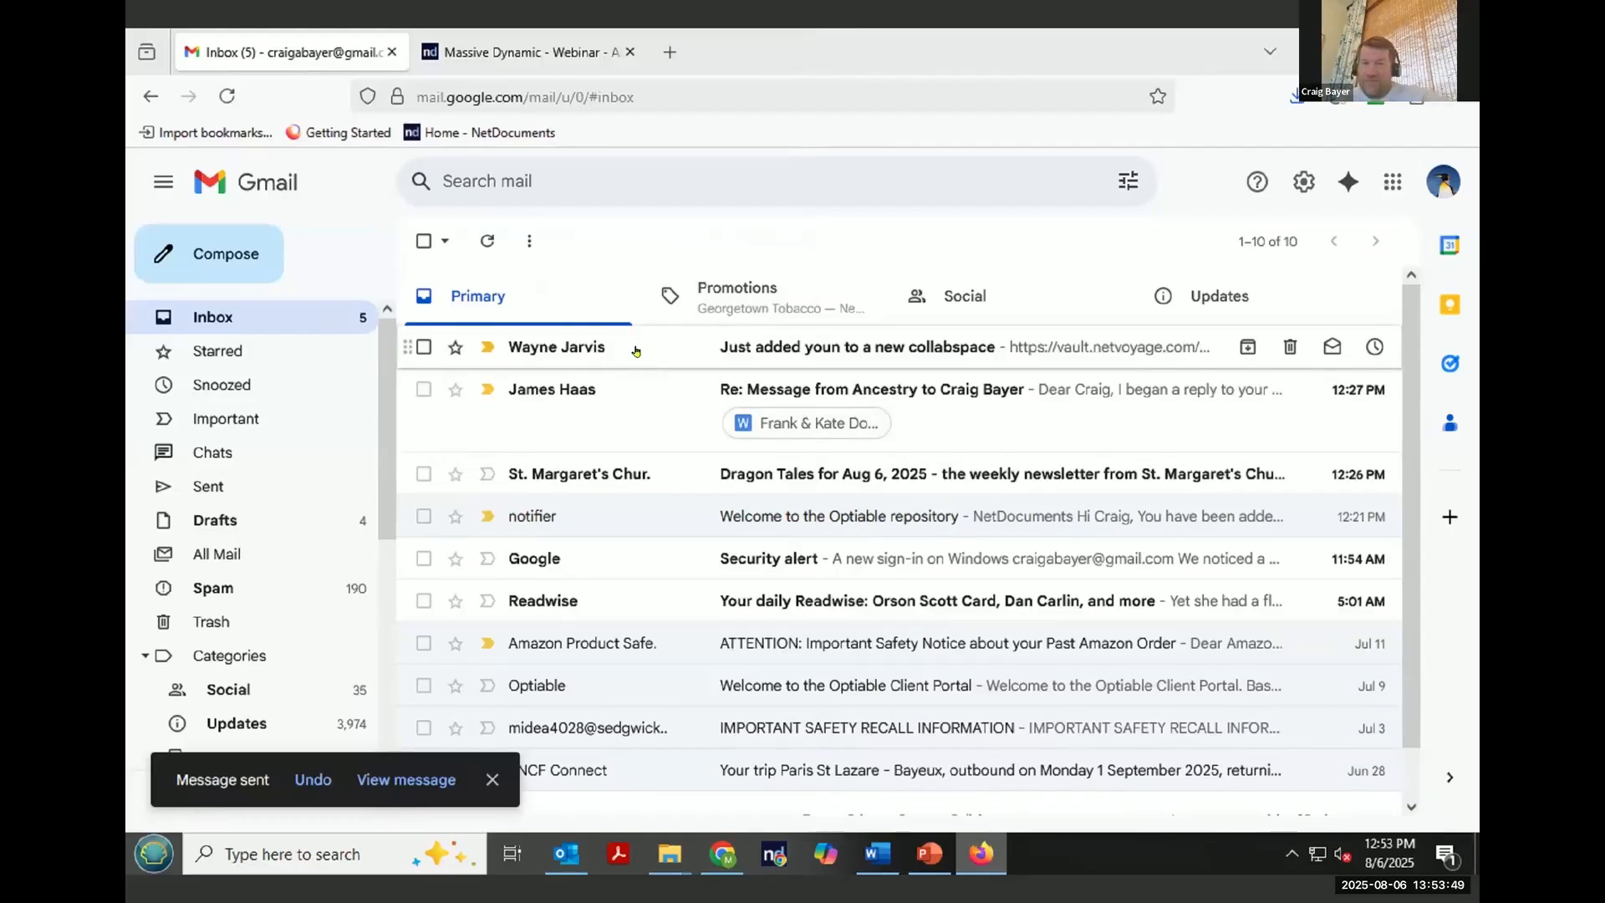
- Return to the CollabSpace, refresh it, and scroll its document list to check for the emailed files
{"action": "left_click", "coordinate": [726, 852]}
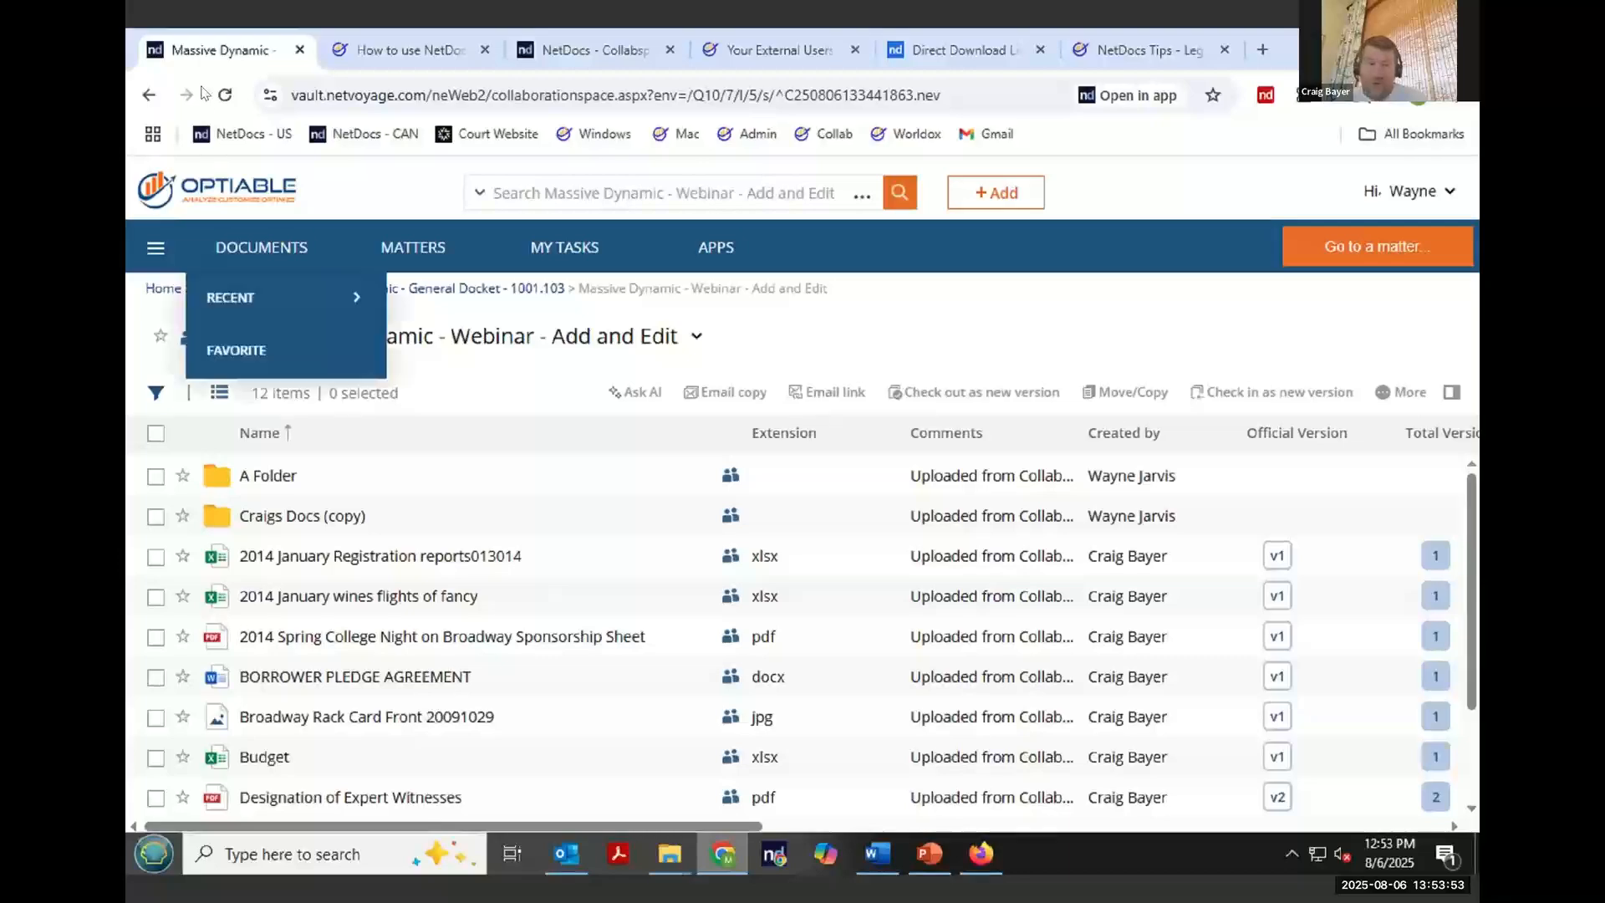
{"action": "key", "text": "F5"}
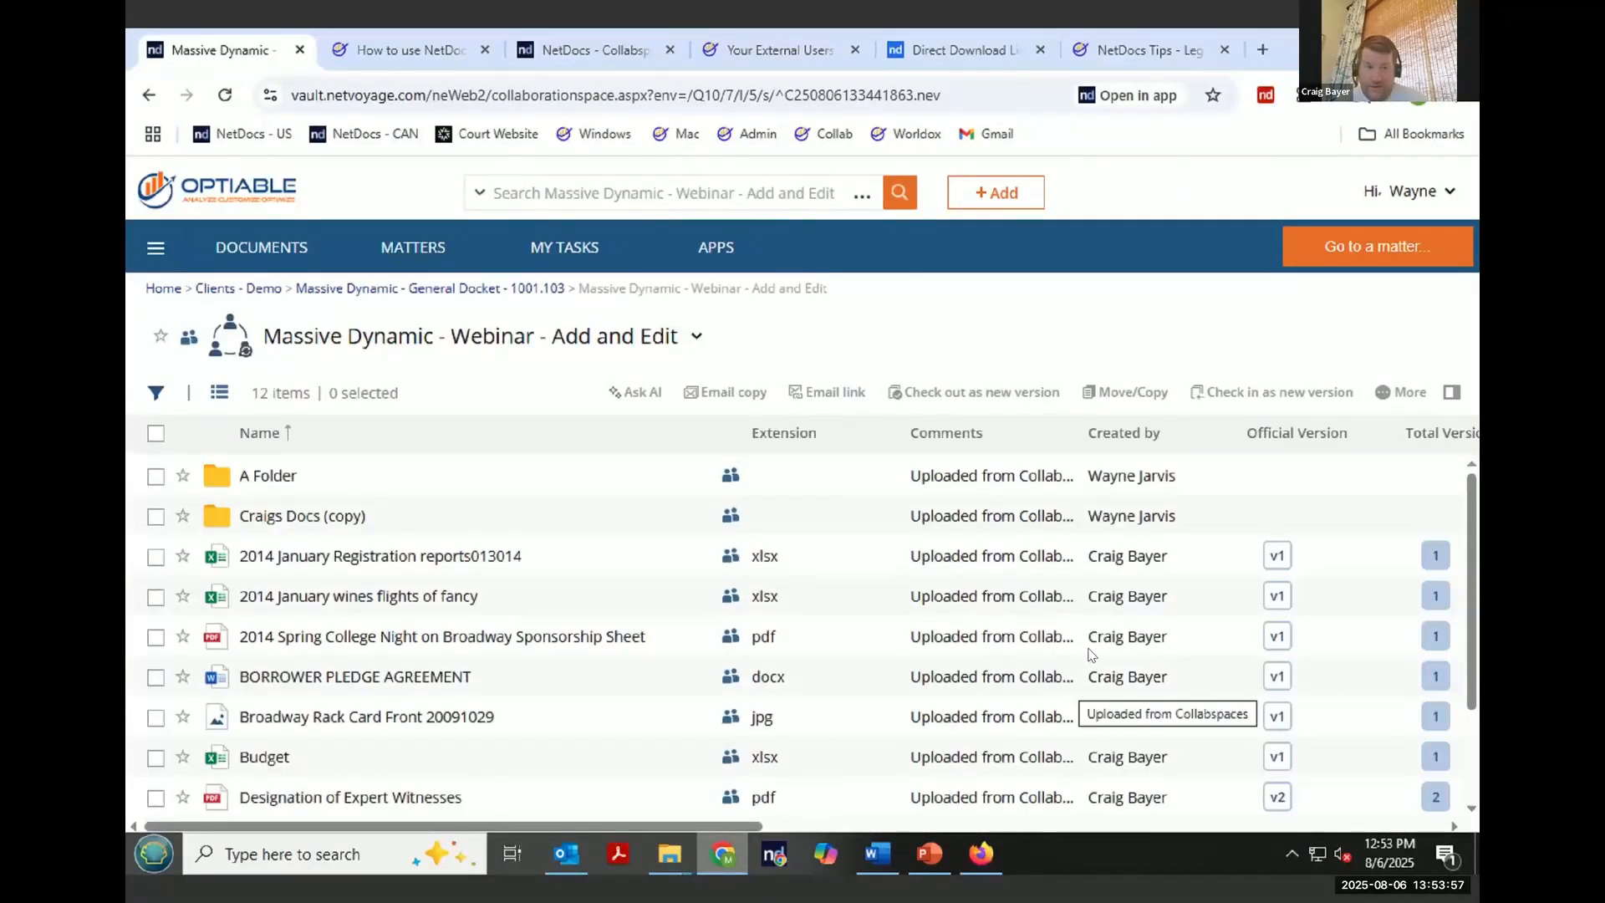
{"action": "scroll", "coordinate": [1092, 648], "scroll_direction": "down", "scroll_amount": 2}
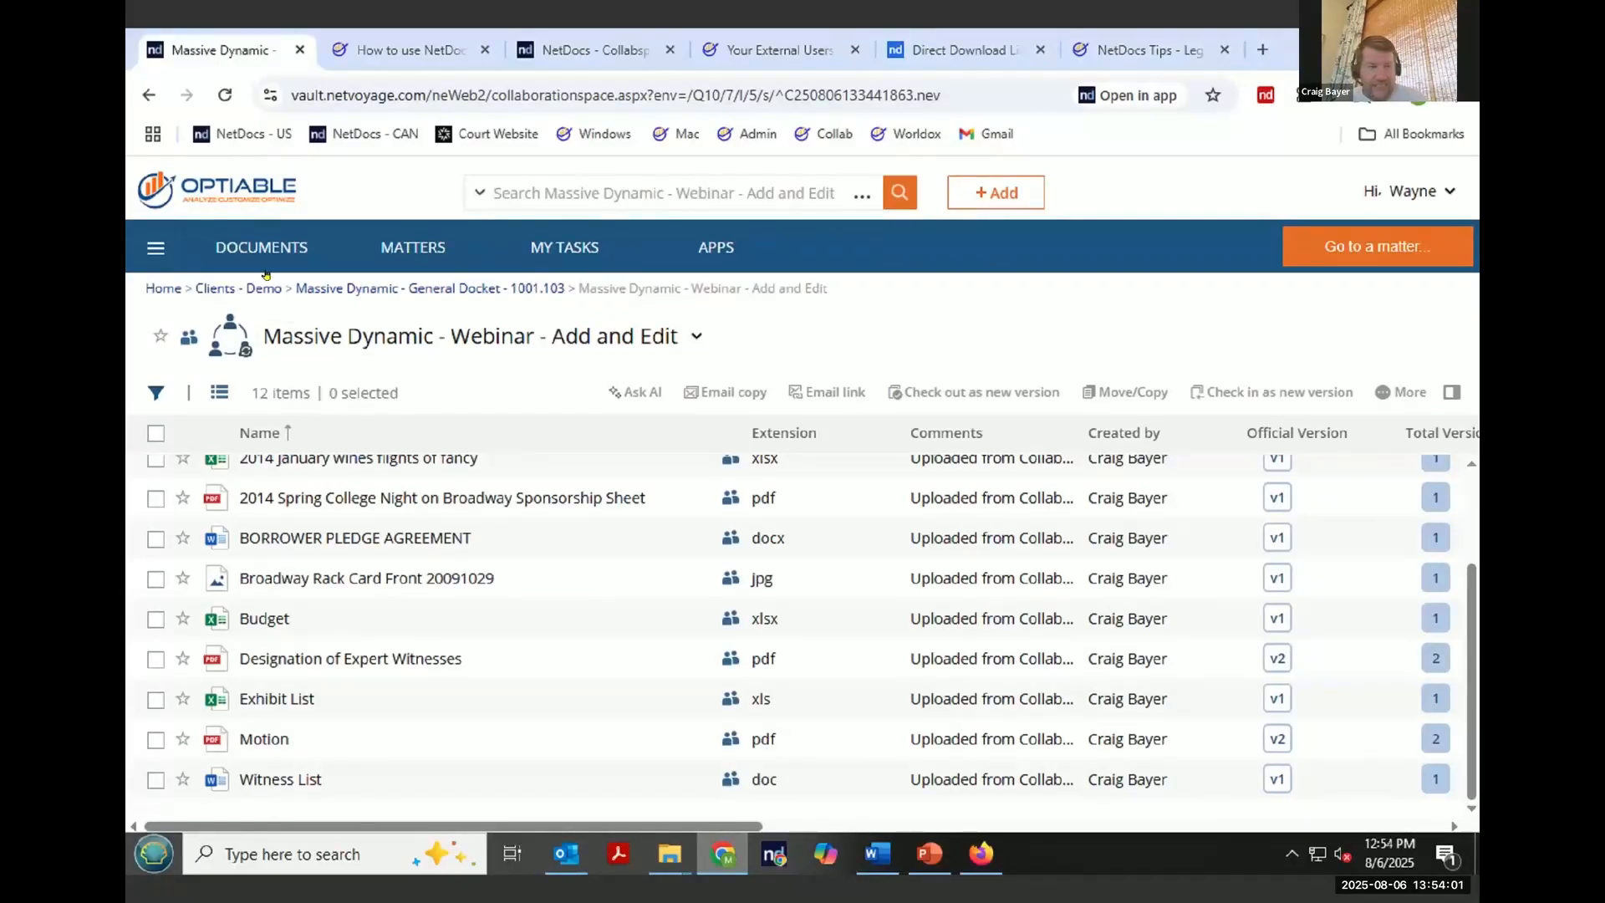
{"action": "left_click", "coordinate": [225, 95]}
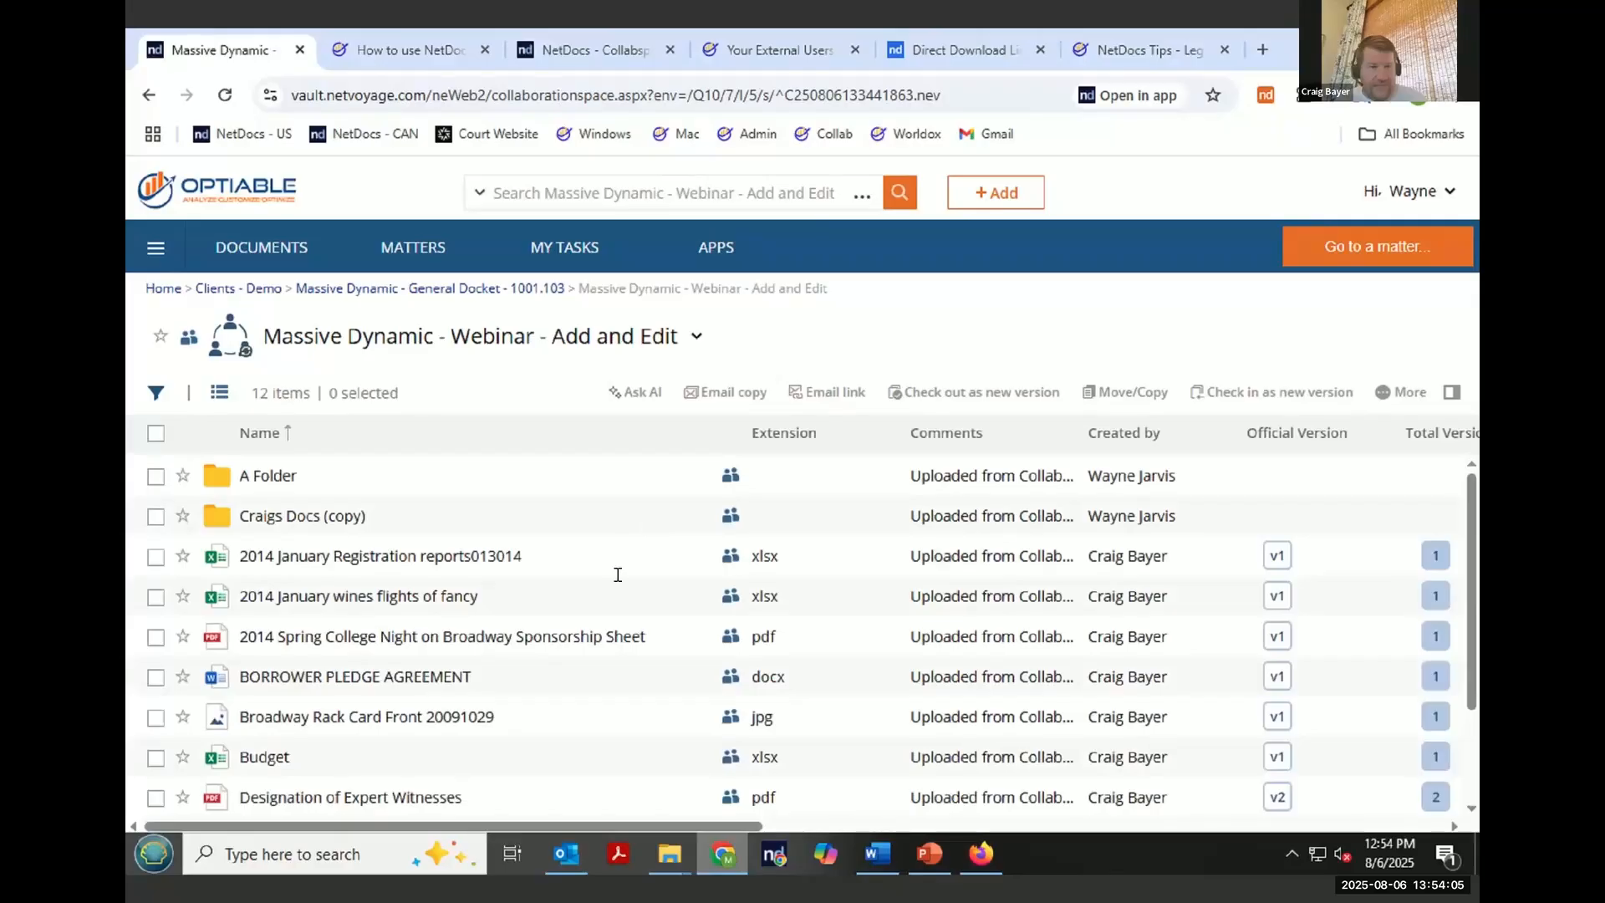
{"action": "scroll", "coordinate": [637, 583], "scroll_direction": "down", "scroll_amount": 1}
{"action": "scroll", "coordinate": [643, 585], "scroll_direction": "up", "scroll_amount": 1}
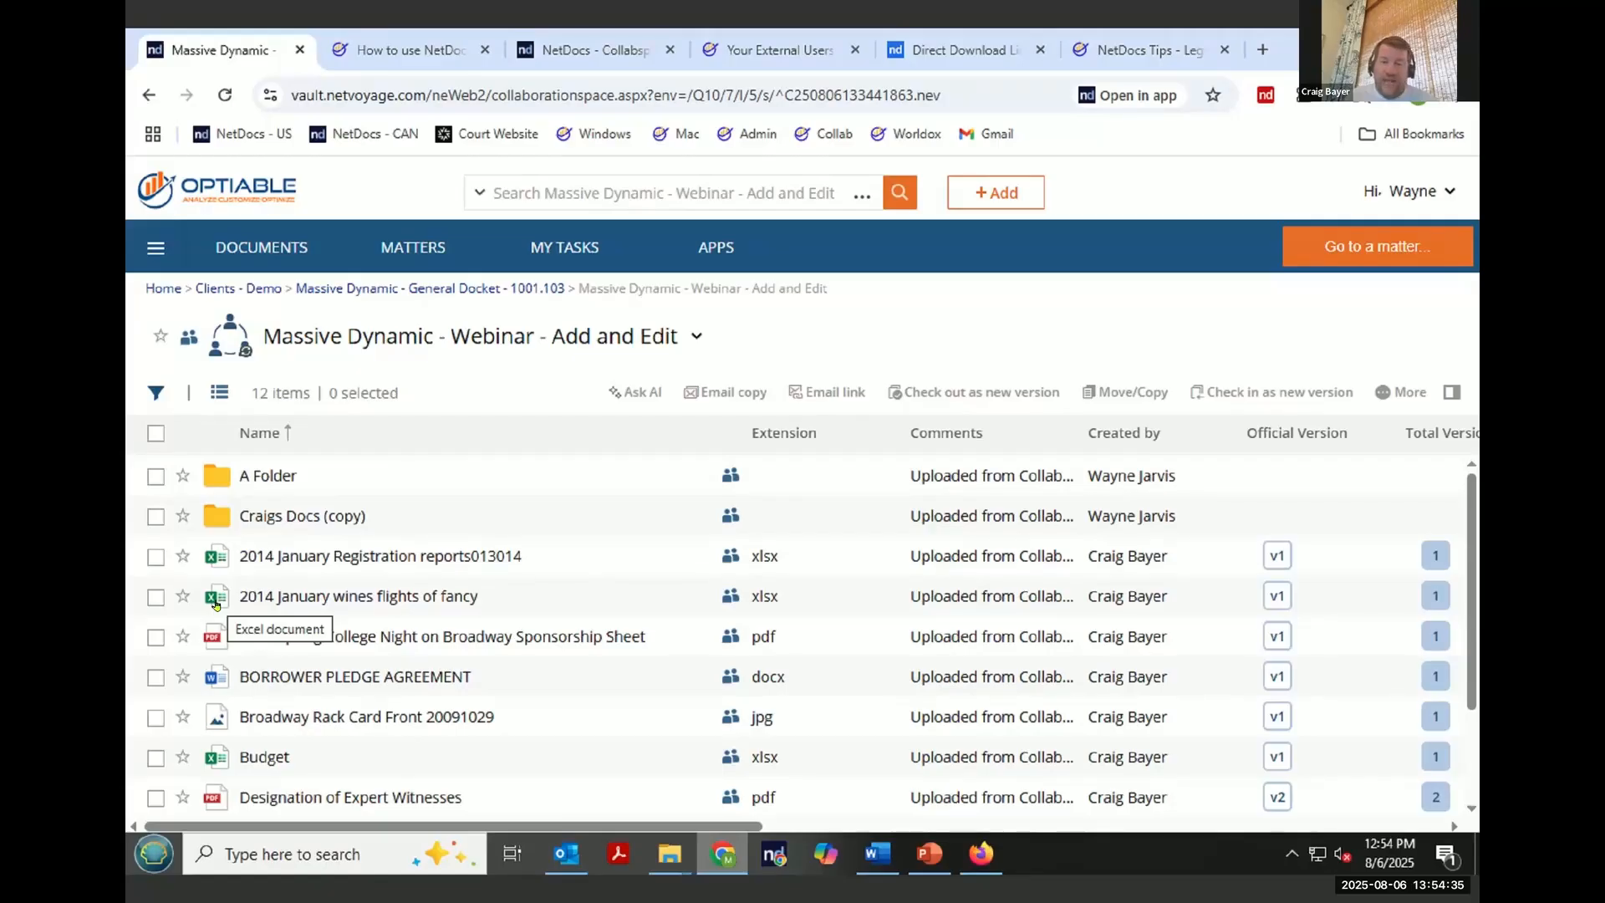
{"action": "left_click", "coordinate": [1288, 852]}
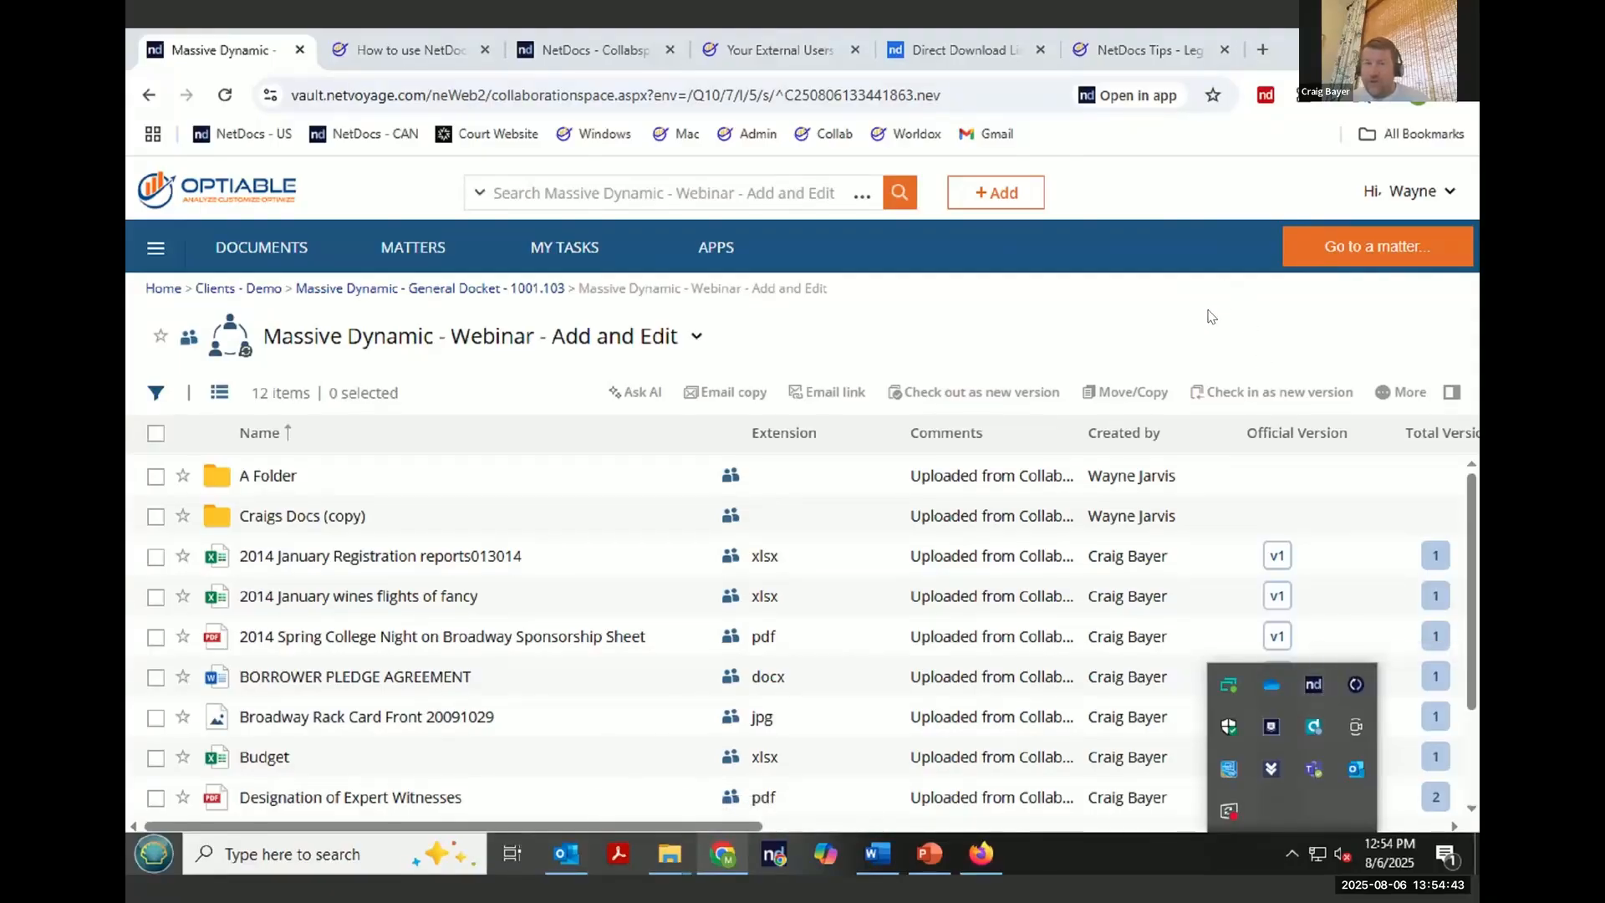
{"action": "left_click", "coordinate": [1211, 316]}
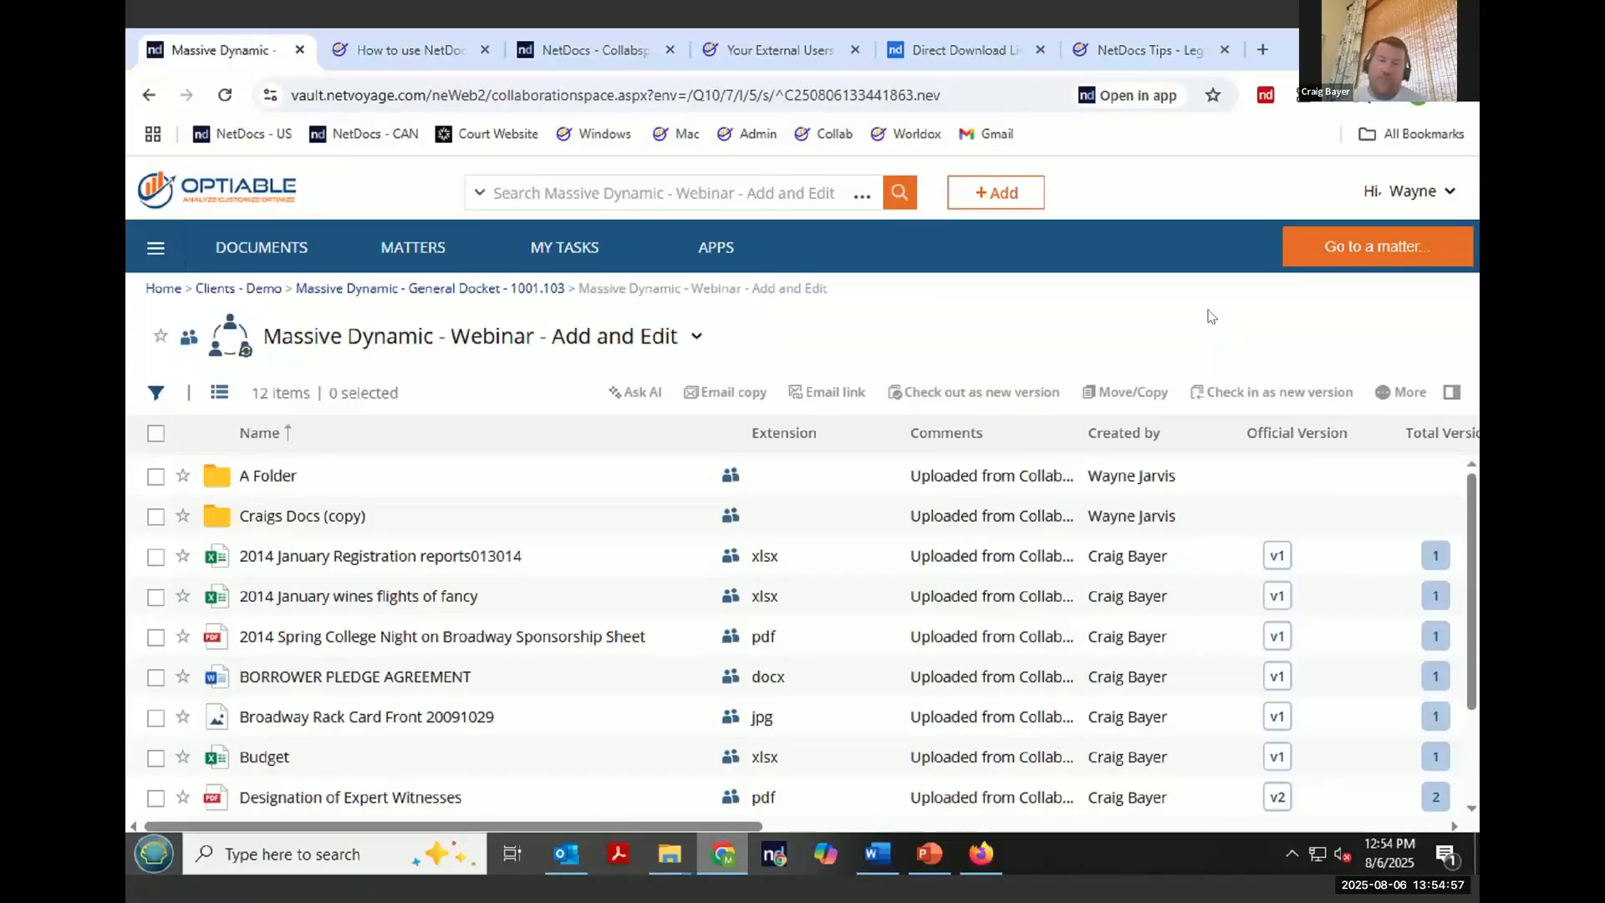
- Open the repository's Information and Settings page in the Admin Console
{"action": "left_click", "coordinate": [1418, 202]}
{"action": "left_click", "coordinate": [1420, 271]}
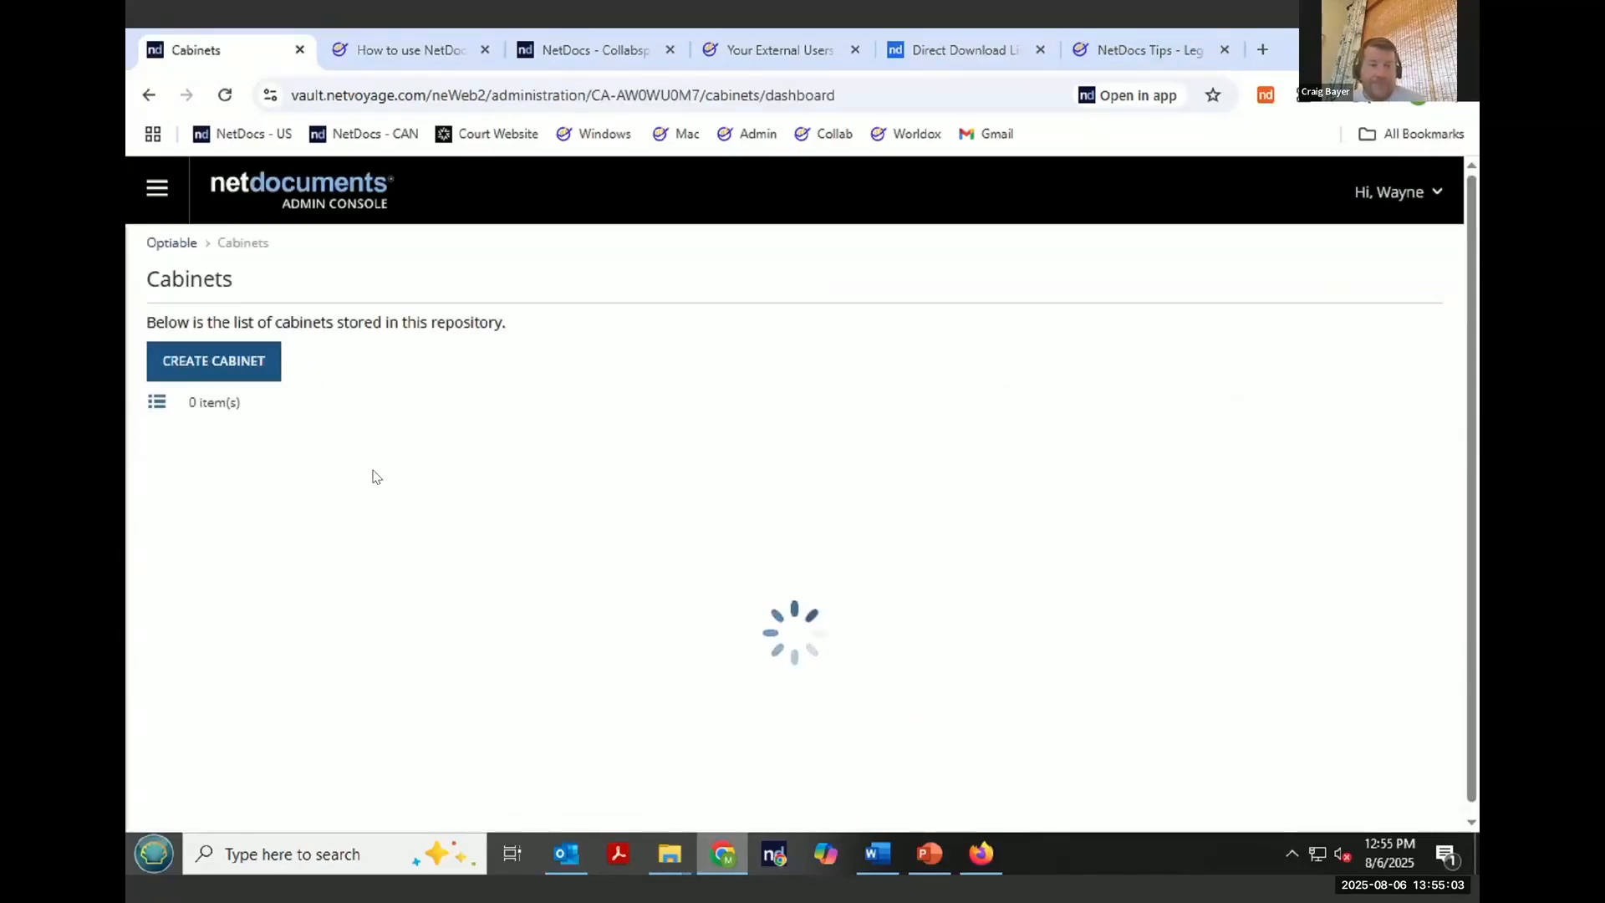
{"action": "left_click", "coordinate": [157, 190]}
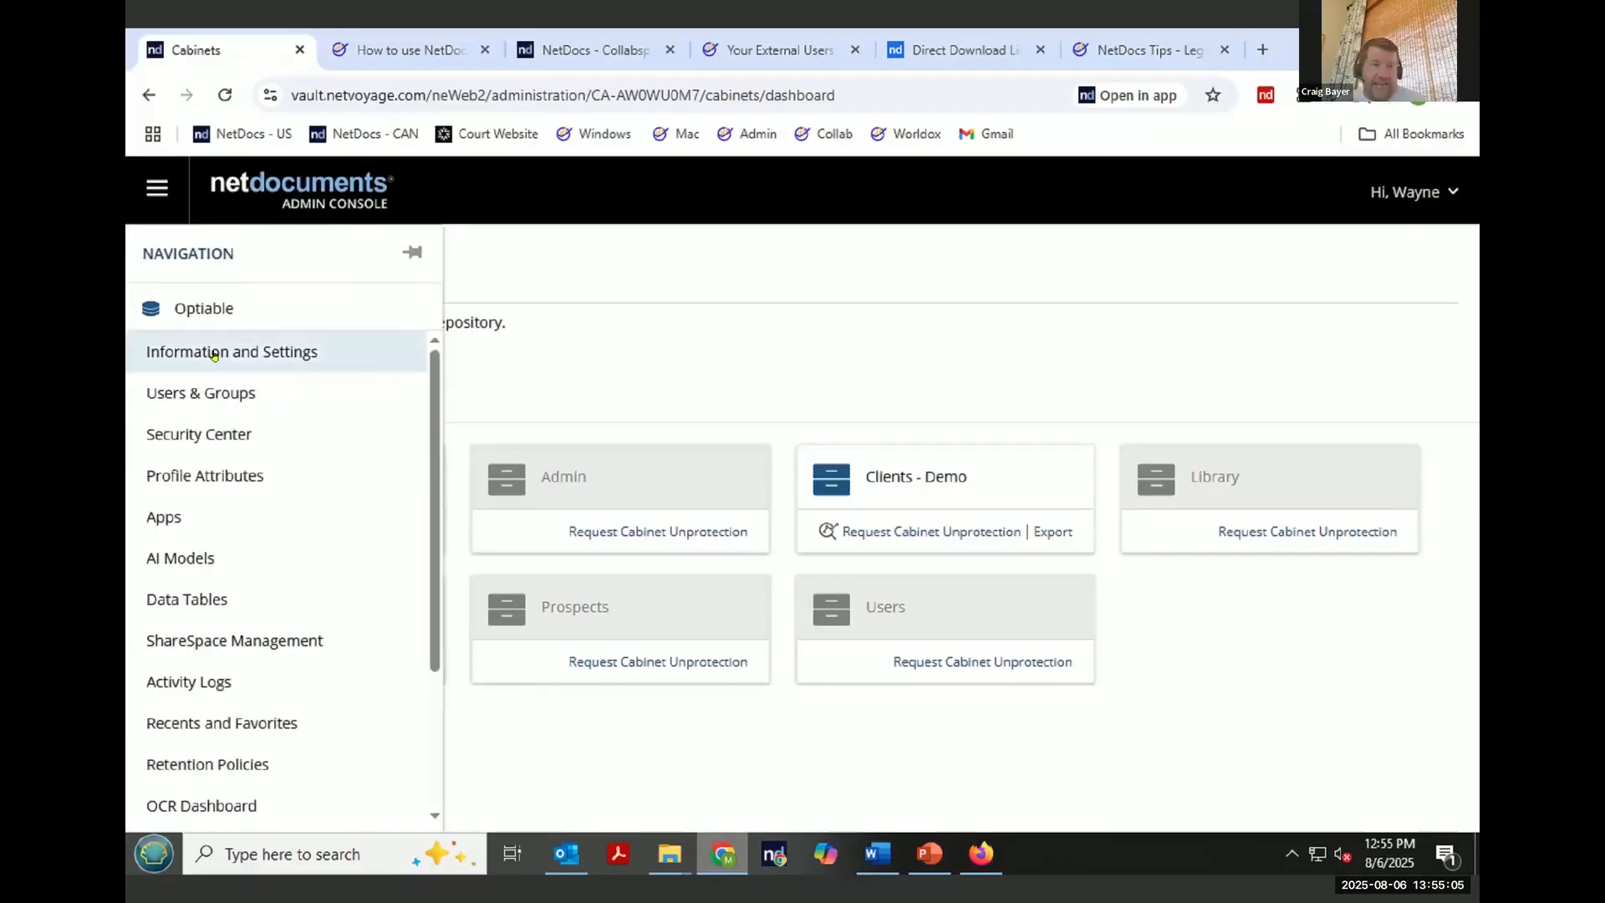
{"action": "left_click", "coordinate": [216, 352]}
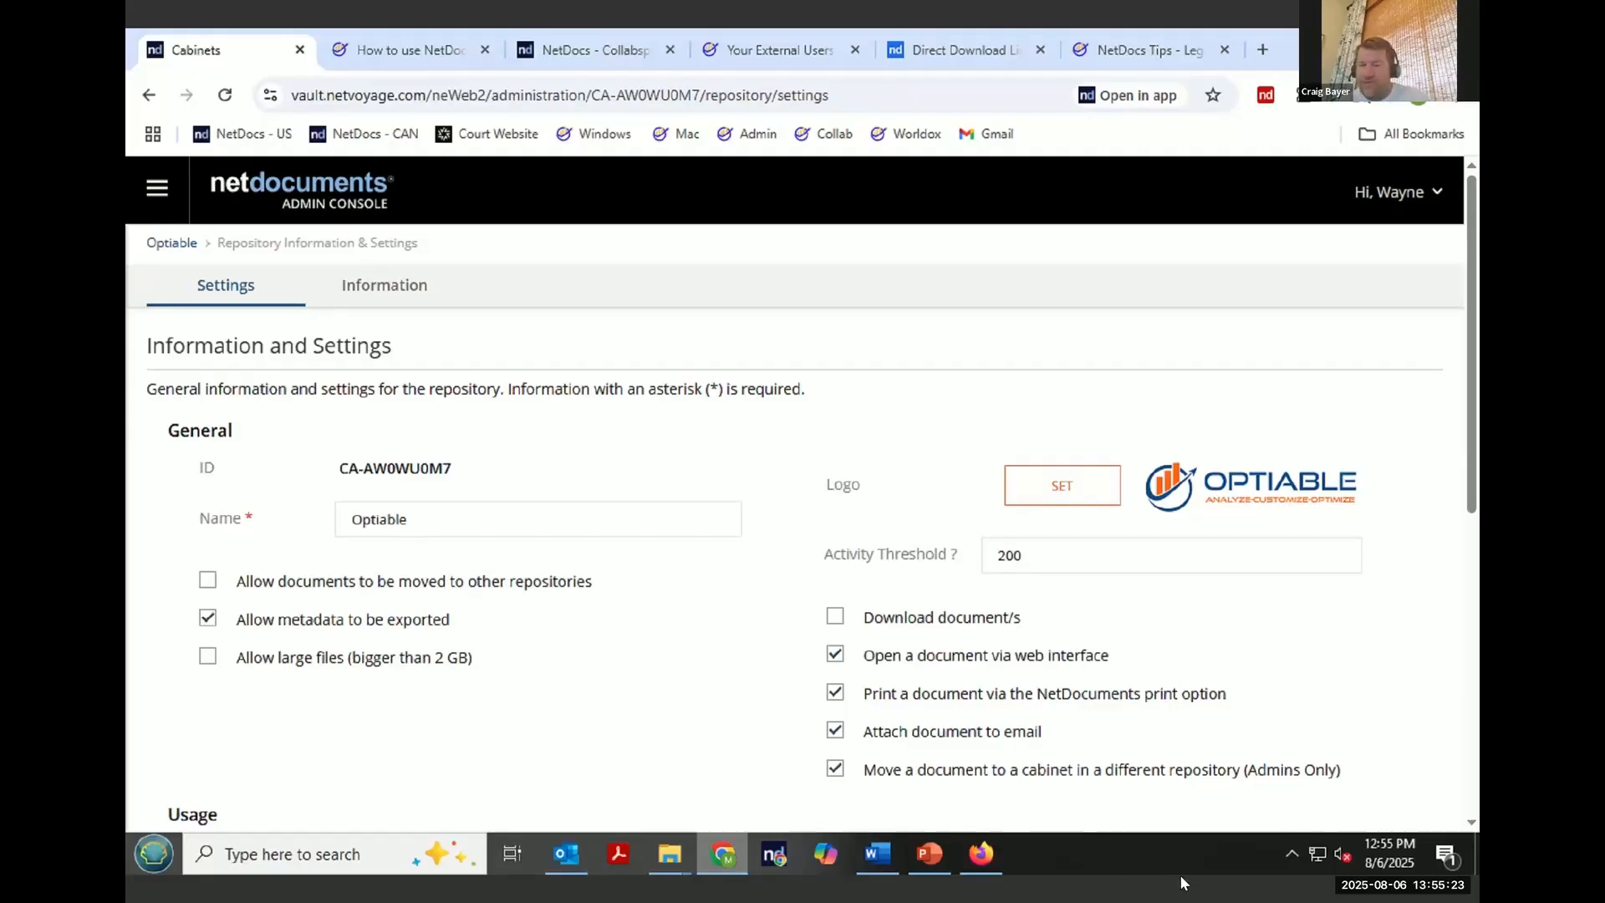
- Open the ndOffice Activity Center from the system tray, view its Upload queue, and close it
{"action": "left_click", "coordinate": [1294, 854]}
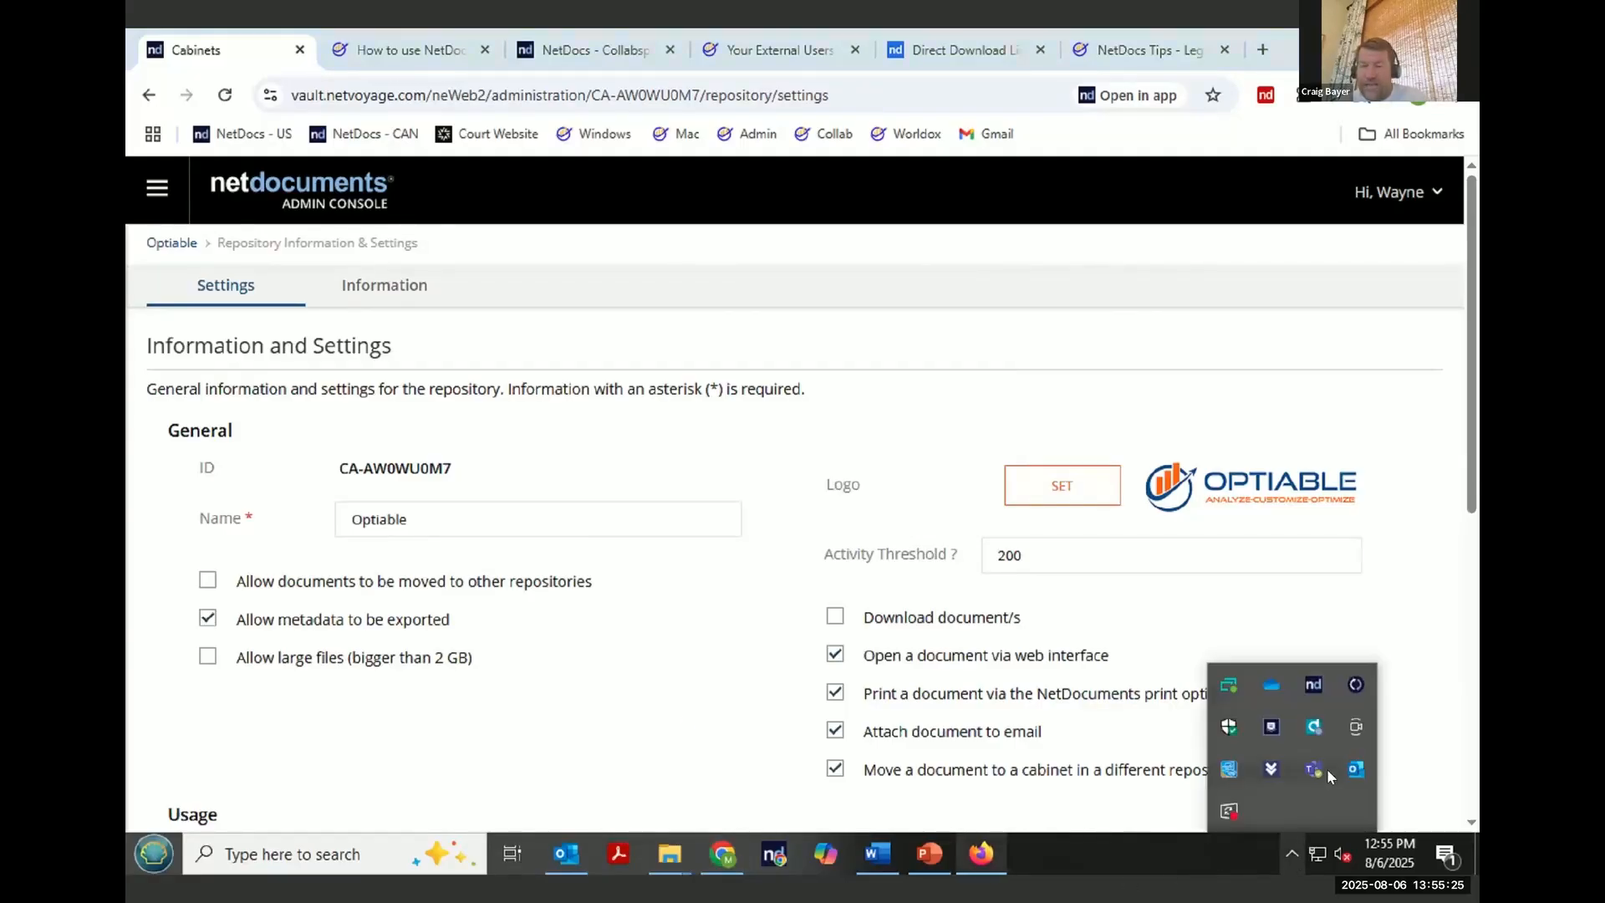
{"action": "left_click", "coordinate": [1313, 683]}
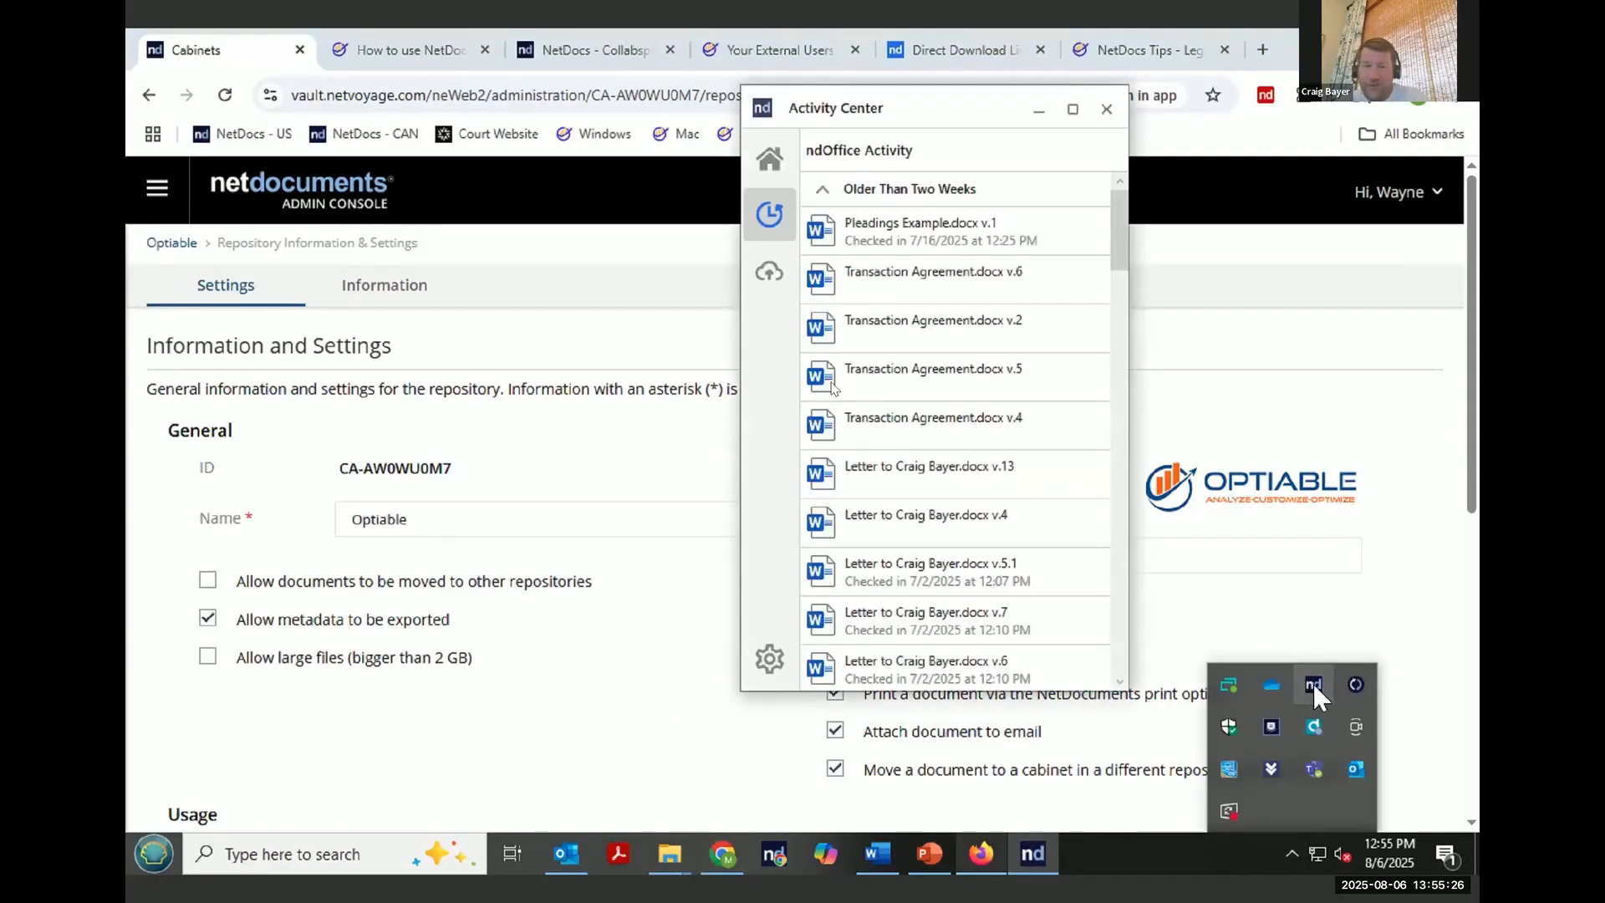
{"action": "left_click", "coordinate": [768, 274]}
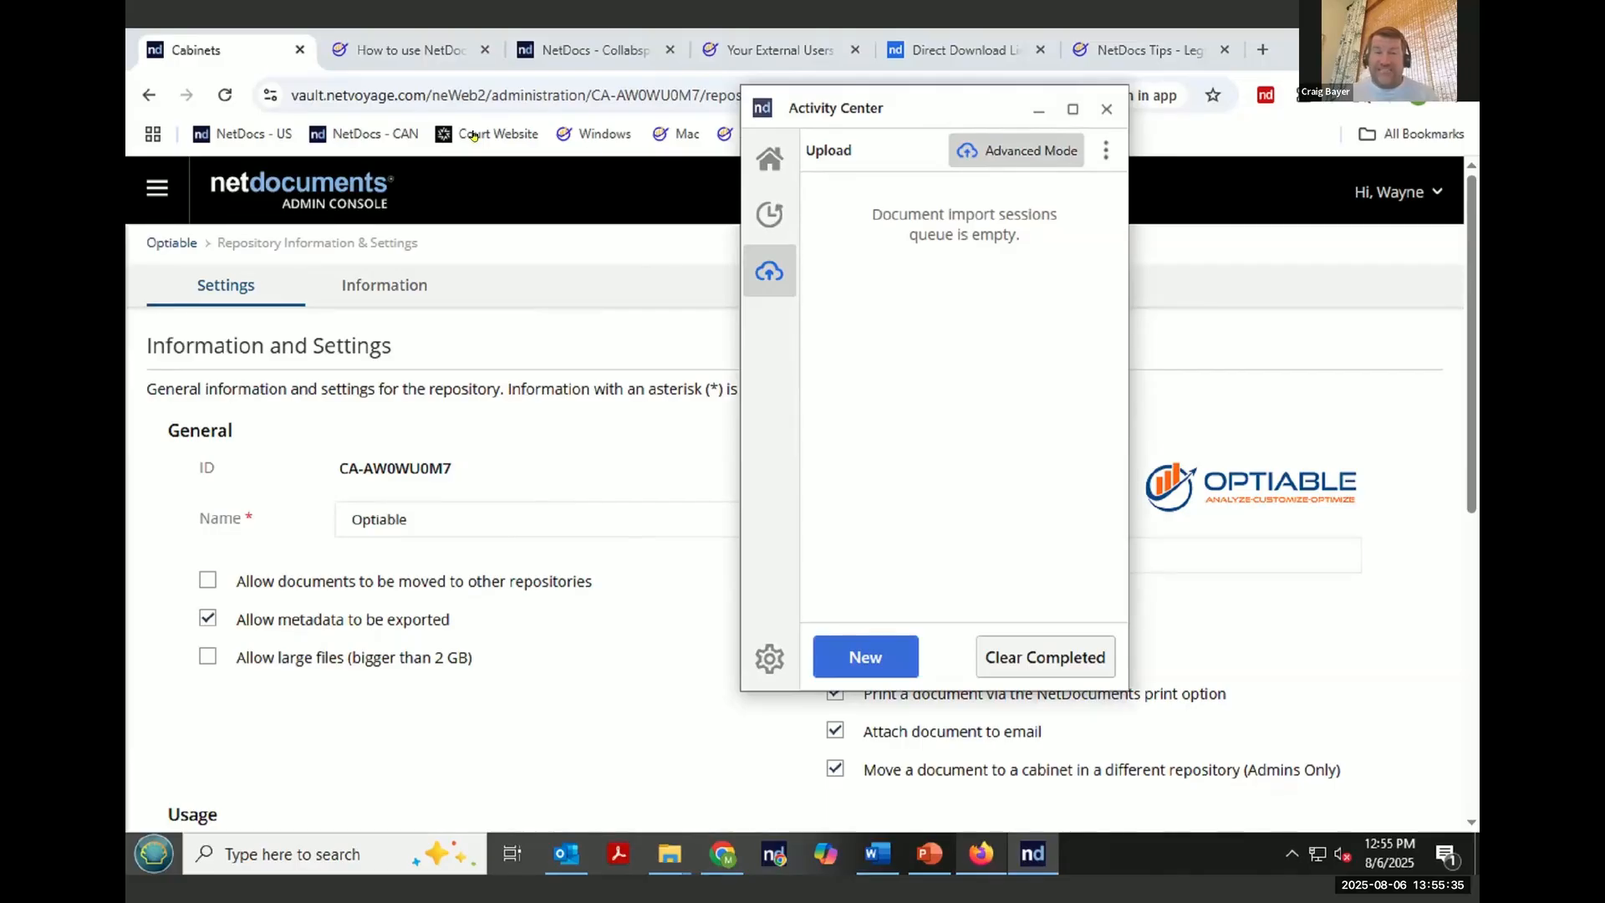
{"action": "left_click", "coordinate": [1105, 109]}
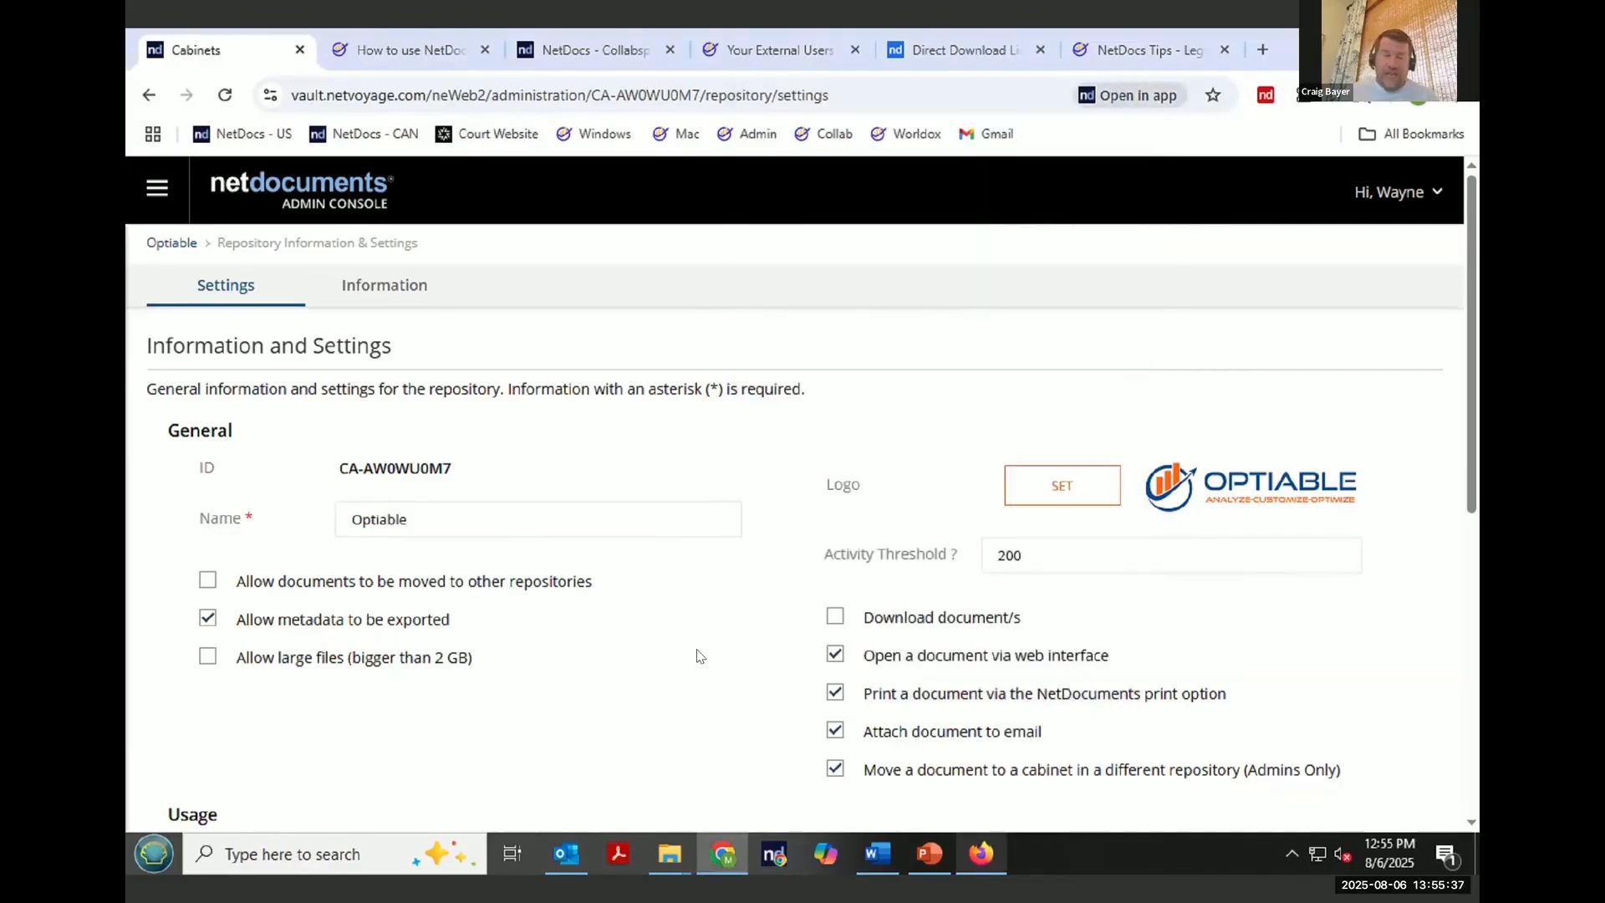
- Go to the Massive Dynamic - General Docket workspace and open its Massive Dynamic - Webinar - Add and Edit CollabSpace
{"action": "left_click", "coordinate": [1383, 195]}
{"action": "left_click", "coordinate": [1387, 247]}
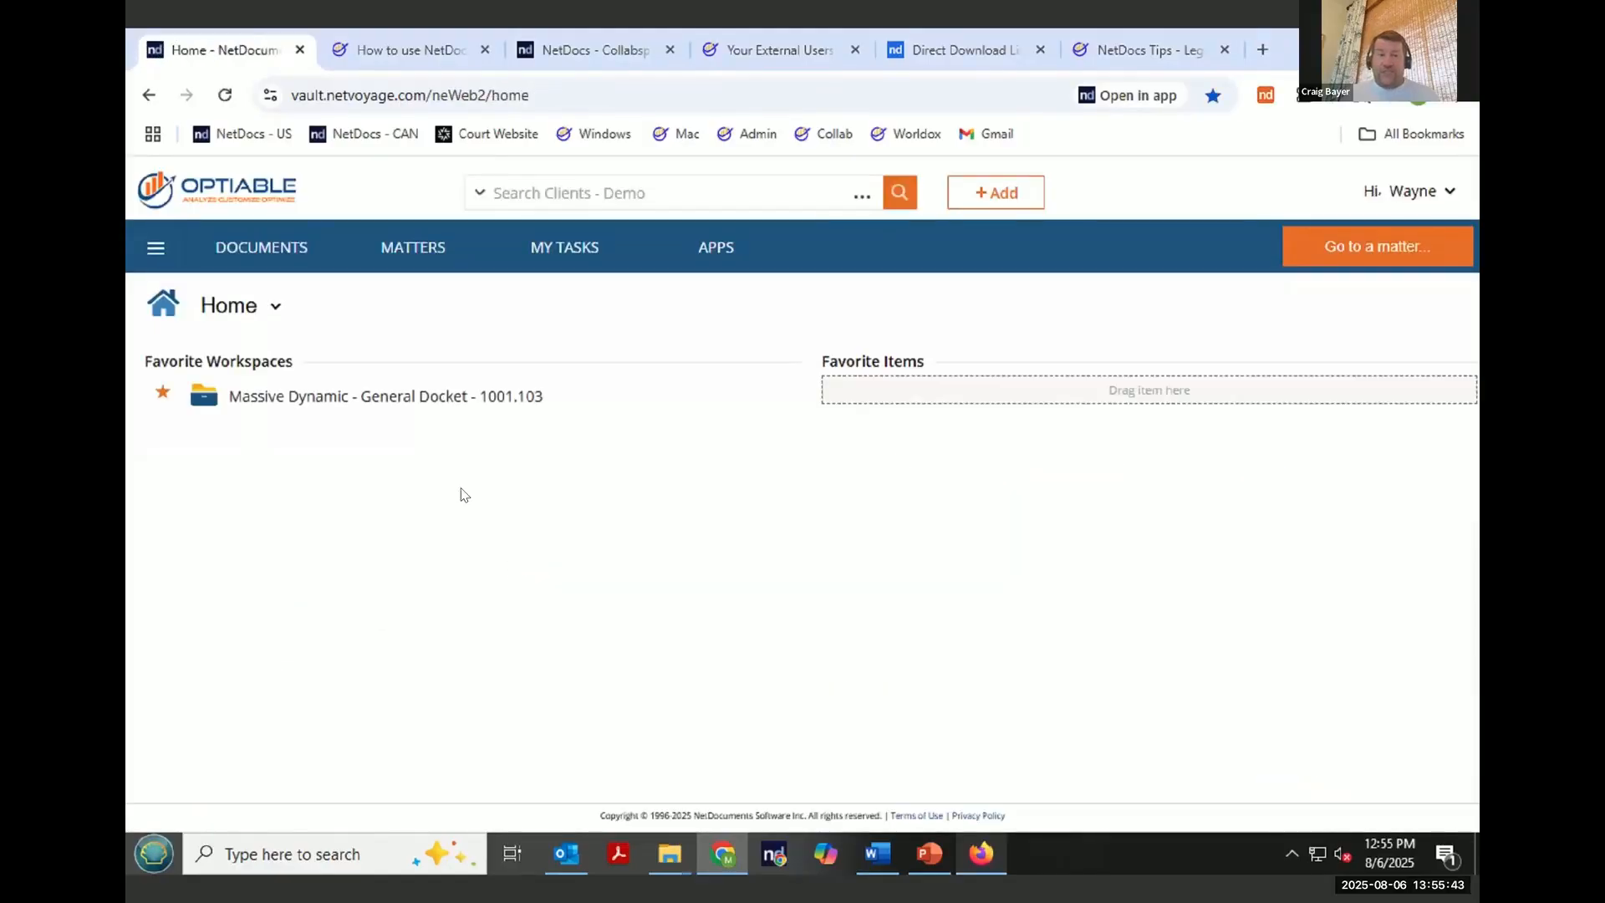
{"action": "left_click", "coordinate": [426, 398]}
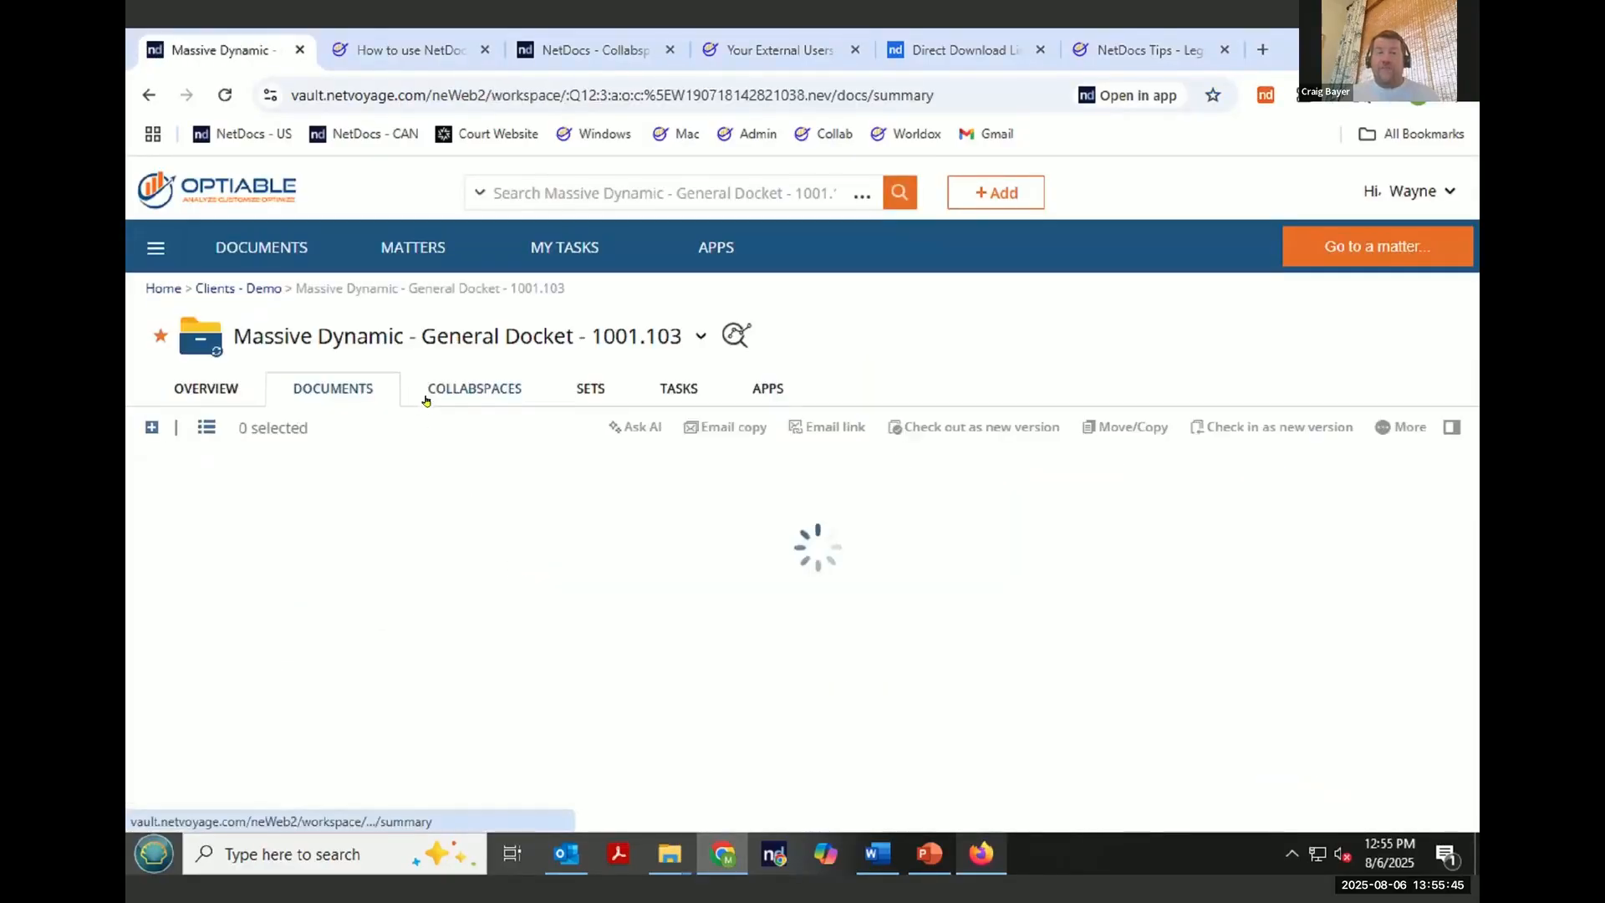
{"action": "left_click", "coordinate": [486, 390]}
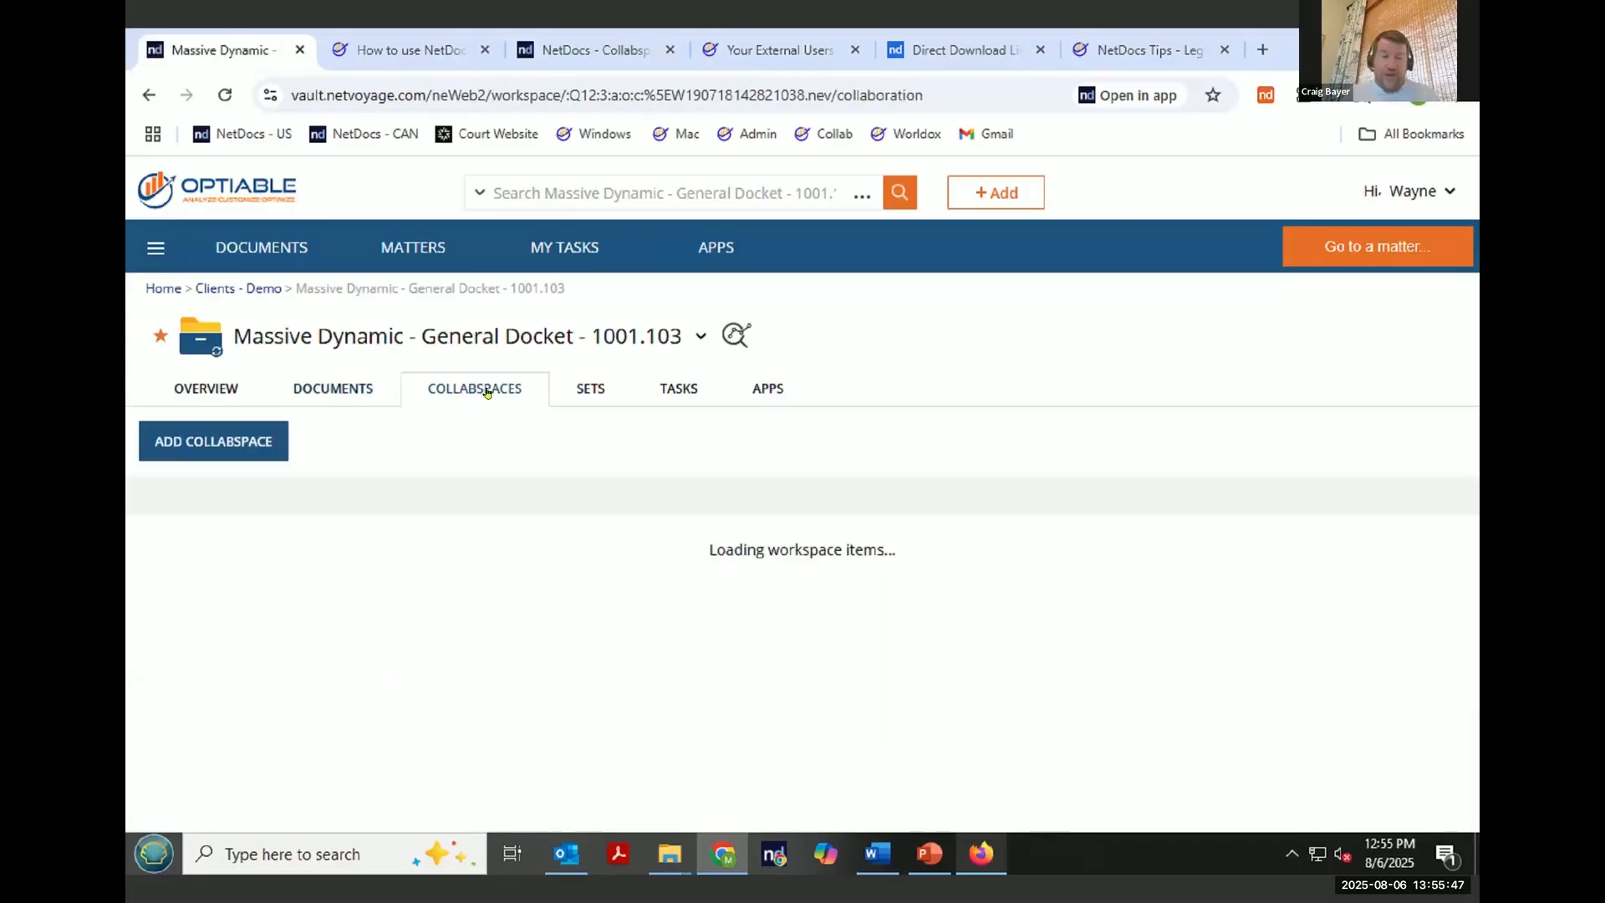
{"action": "scroll", "coordinate": [443, 687], "scroll_direction": "down", "scroll_amount": 3}
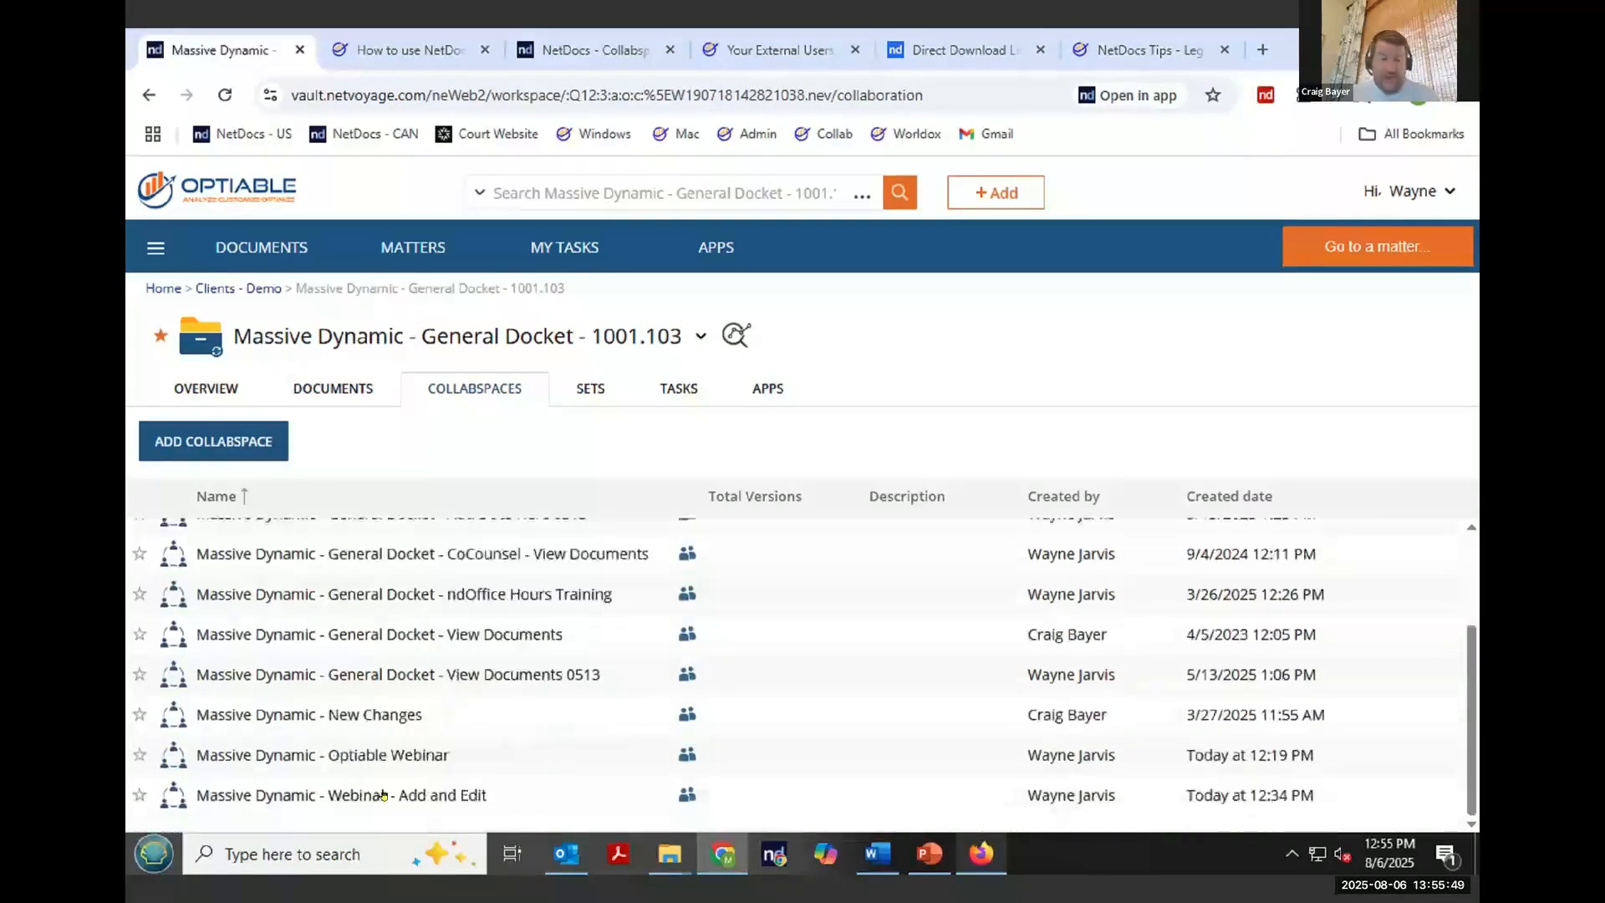
{"action": "left_click", "coordinate": [384, 796]}
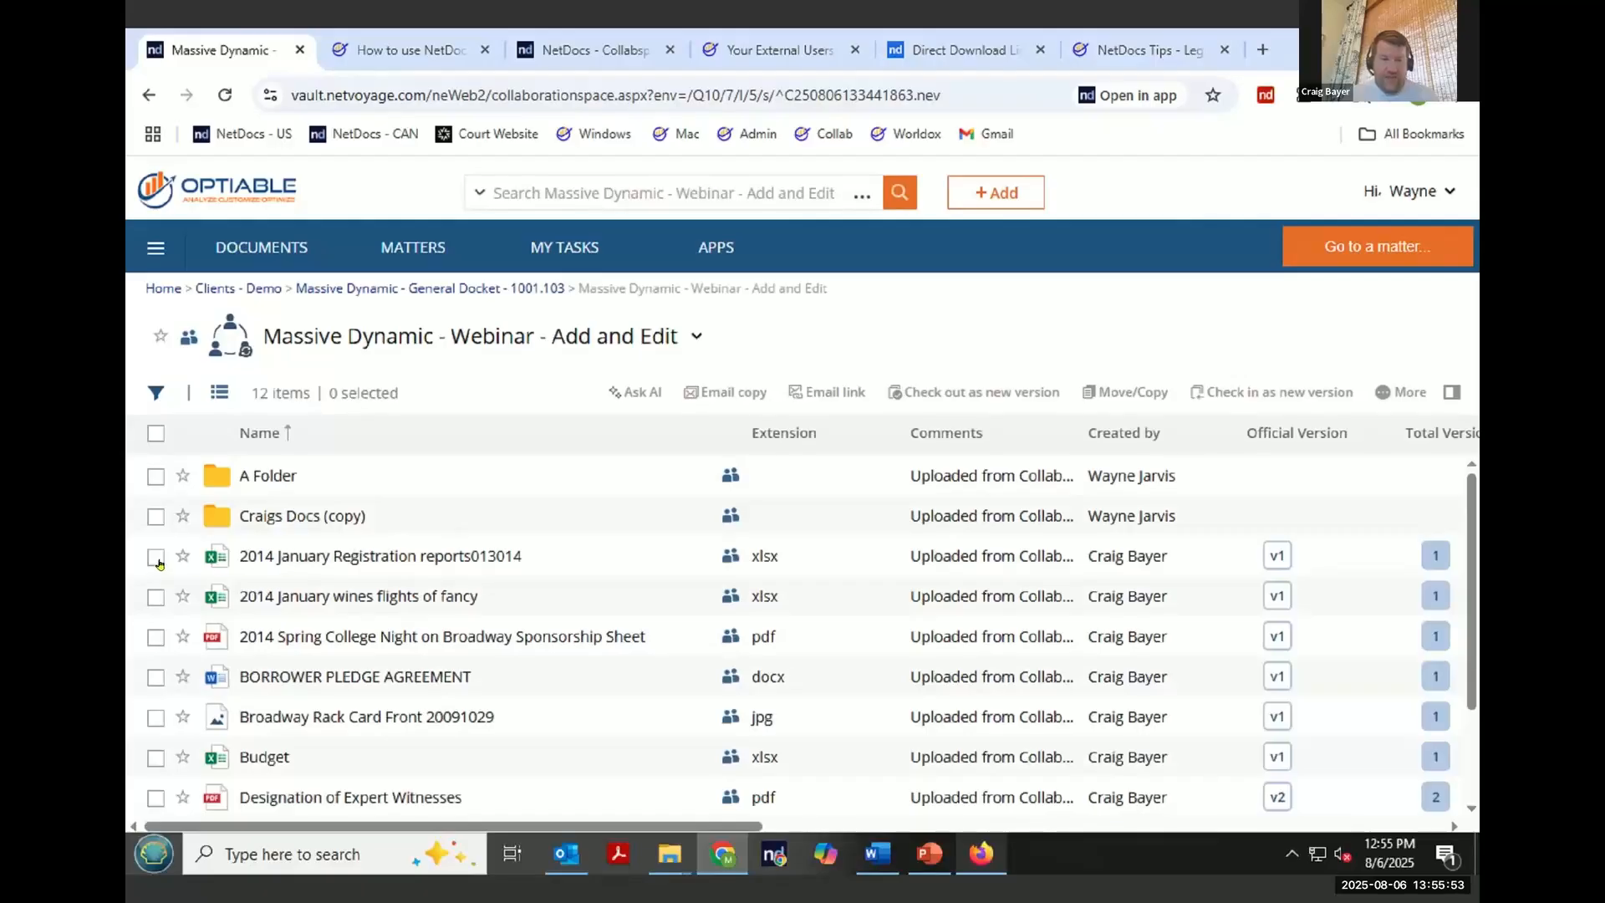
- Select 2014 January Registration reports013014 and open it in Microsoft Excel for the web
{"action": "left_click", "coordinate": [157, 557]}
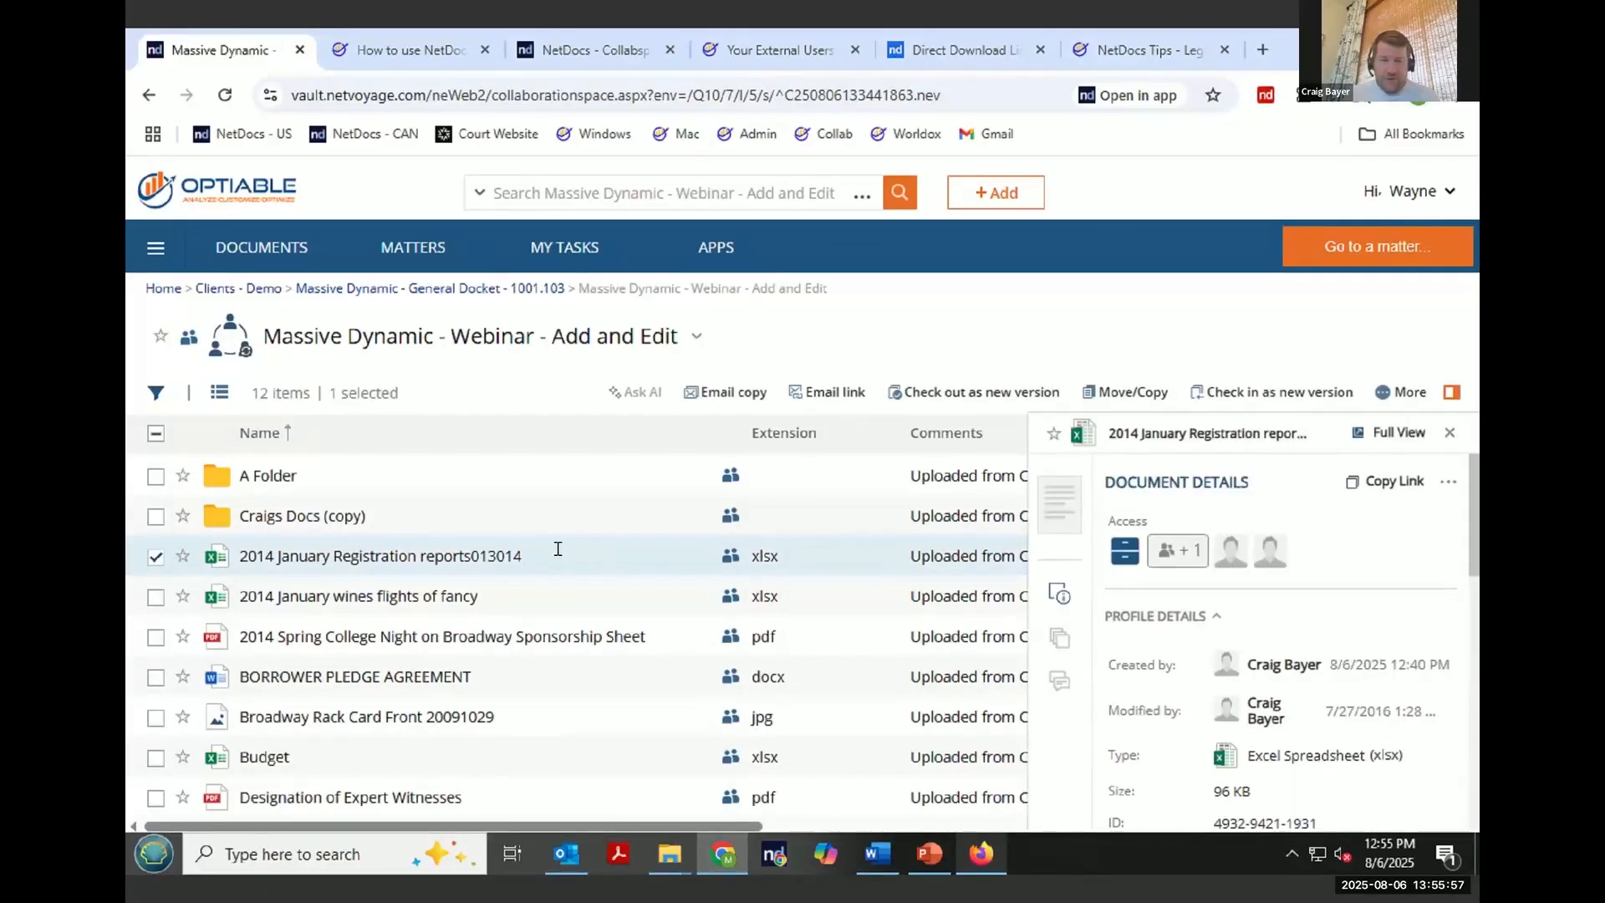
{"action": "right_click", "coordinate": [434, 560]}
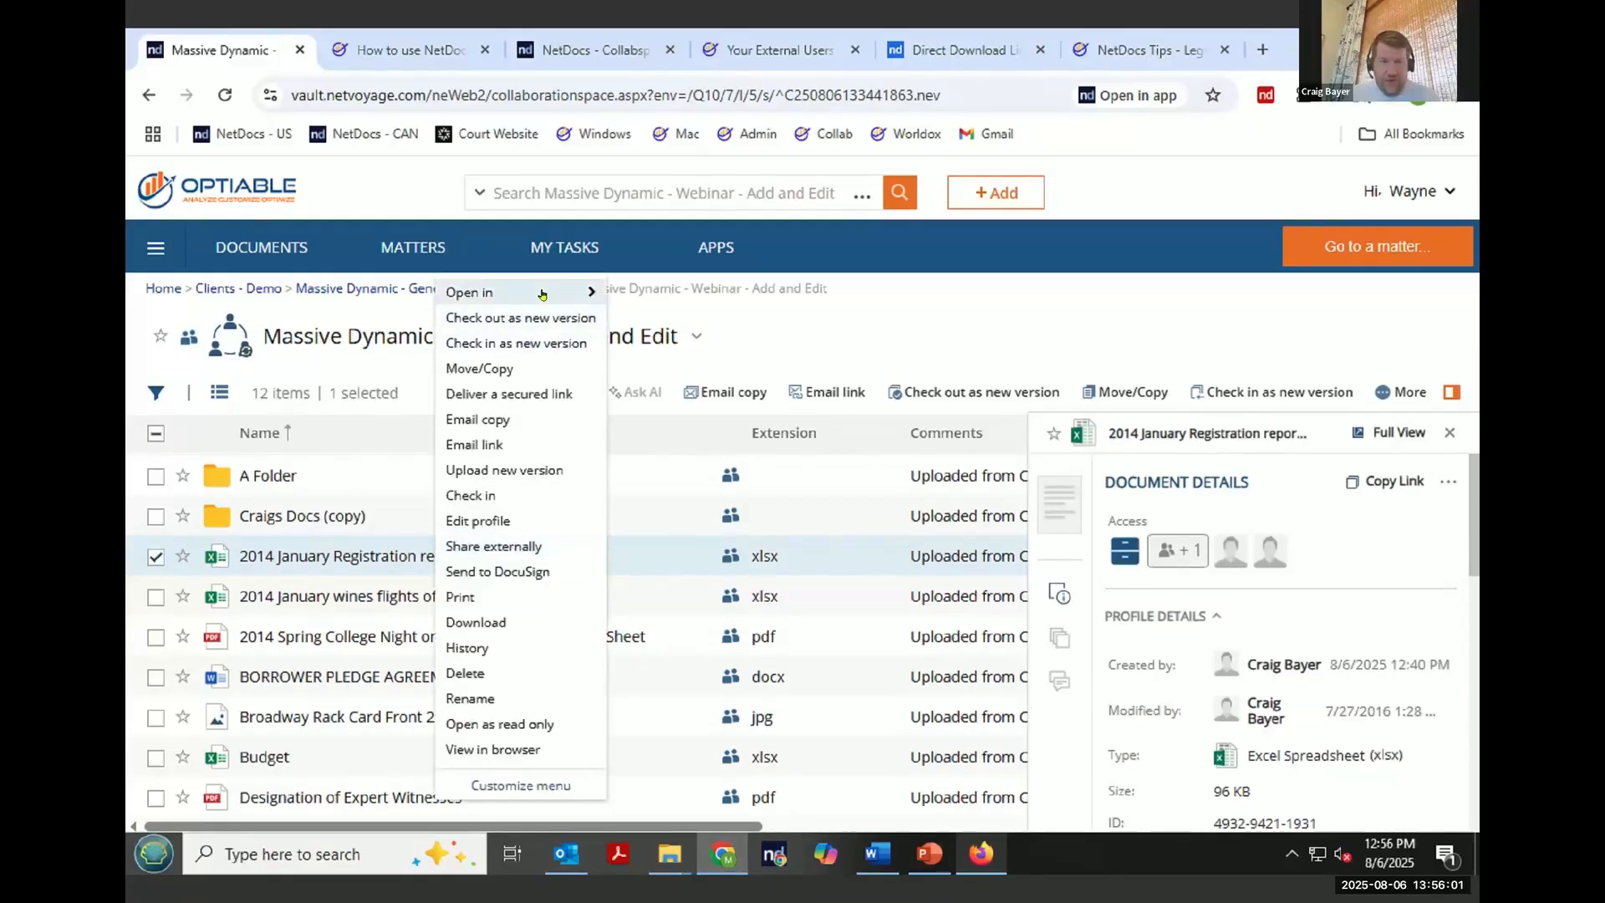
{"action": "mouse_move", "coordinate": [542, 295]}
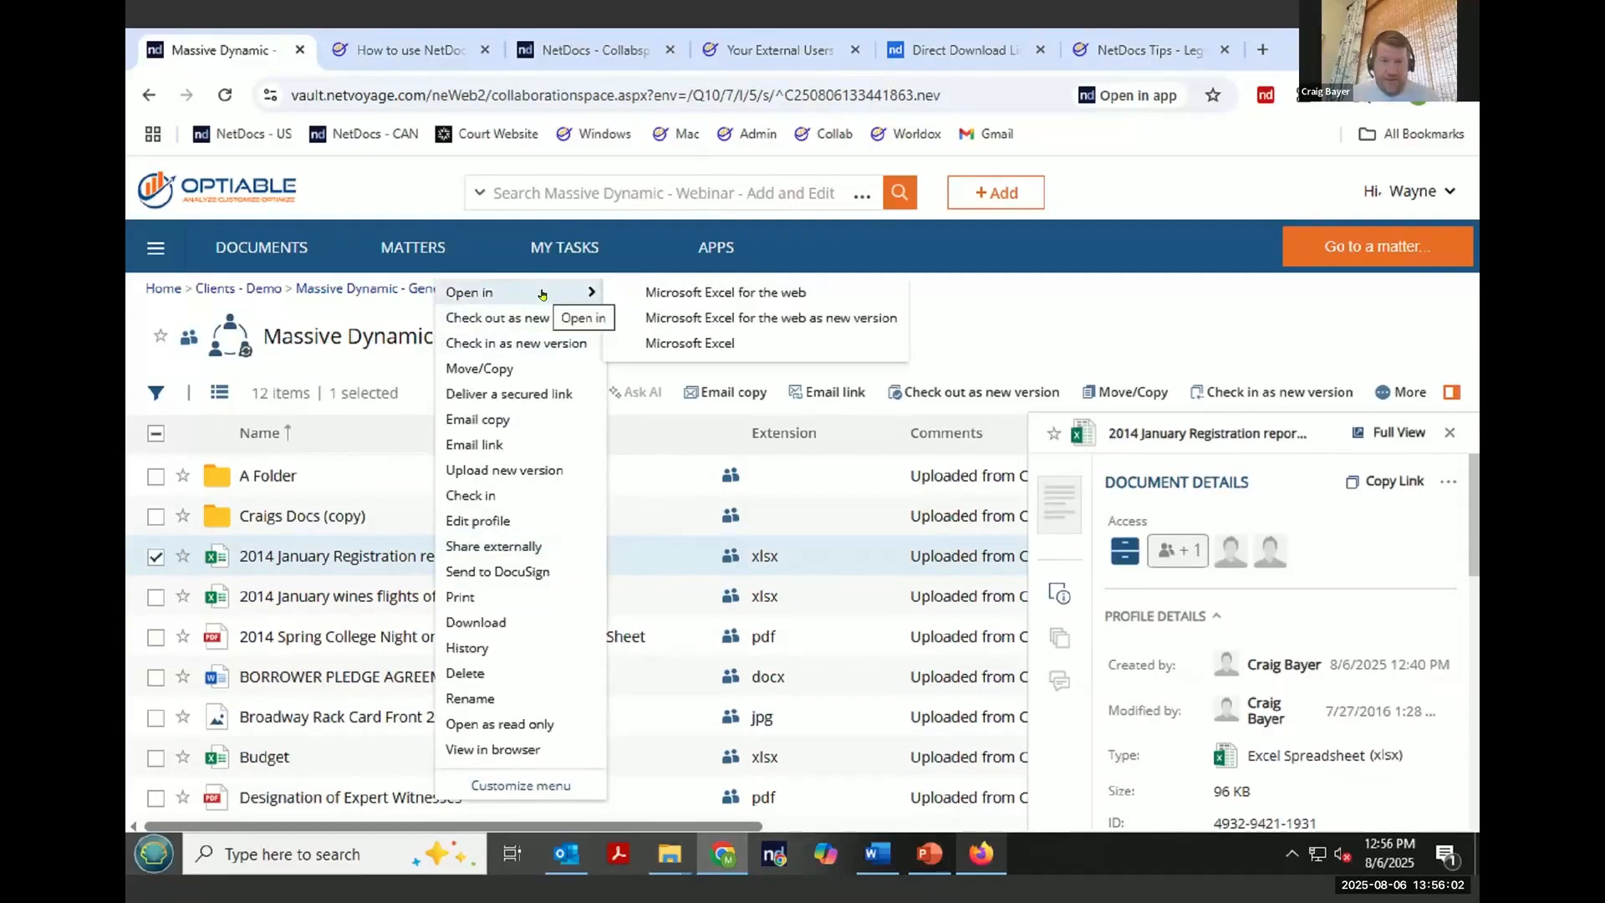
{"action": "left_click", "coordinate": [782, 294]}
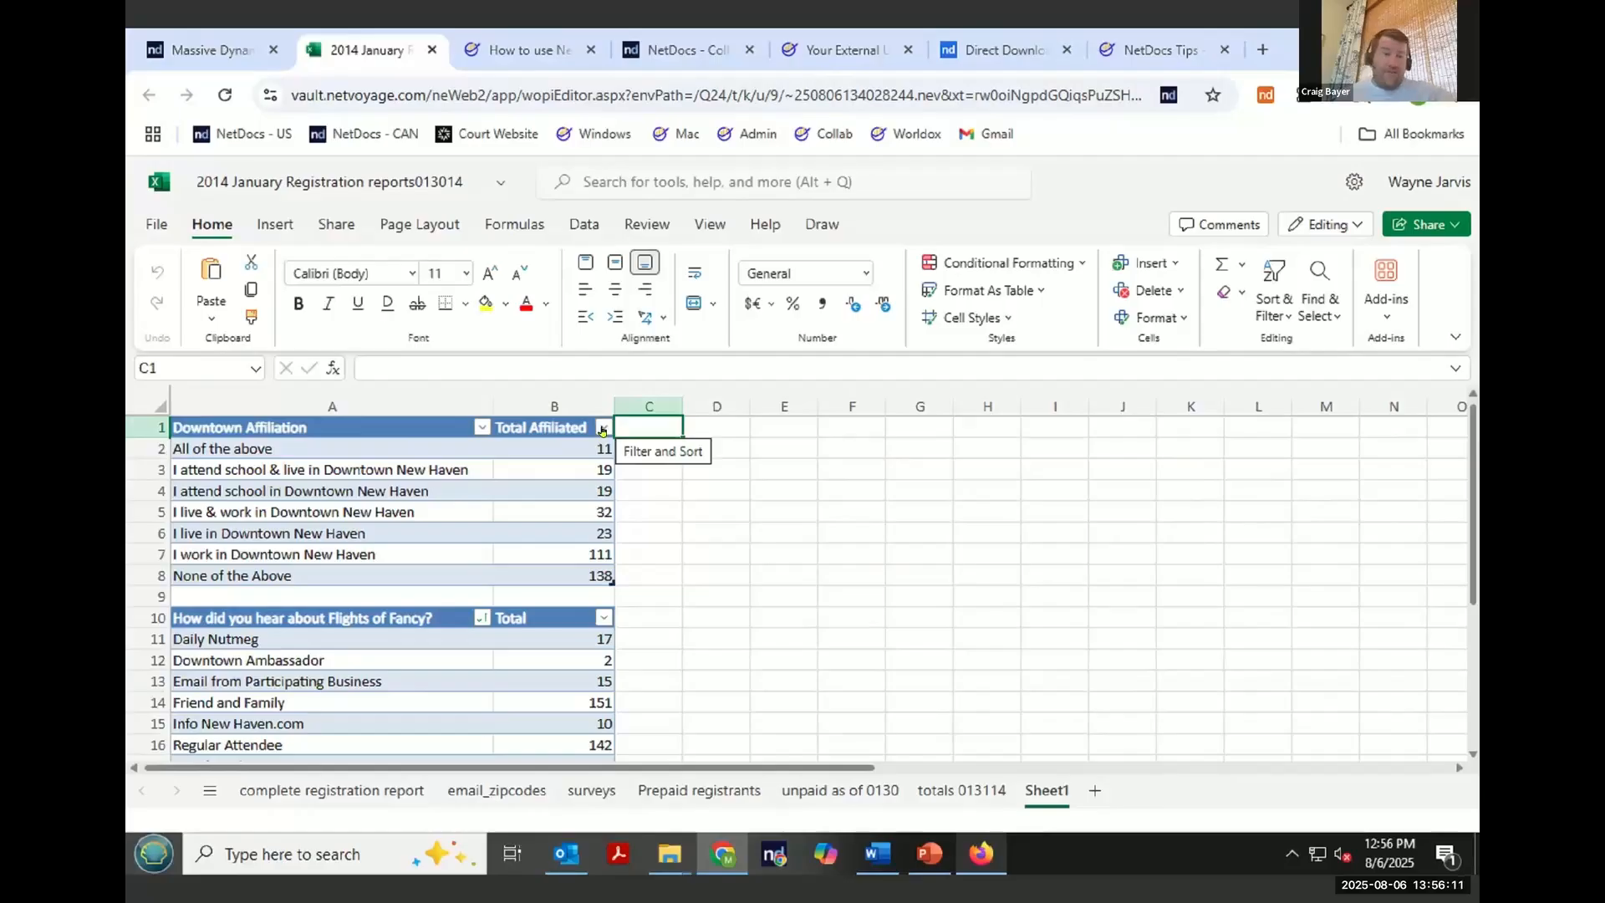
- Share the open workbook by email invitation and switch to the generated Outlook message
{"action": "left_click", "coordinate": [1429, 225]}
{"action": "left_click", "coordinate": [1331, 262]}
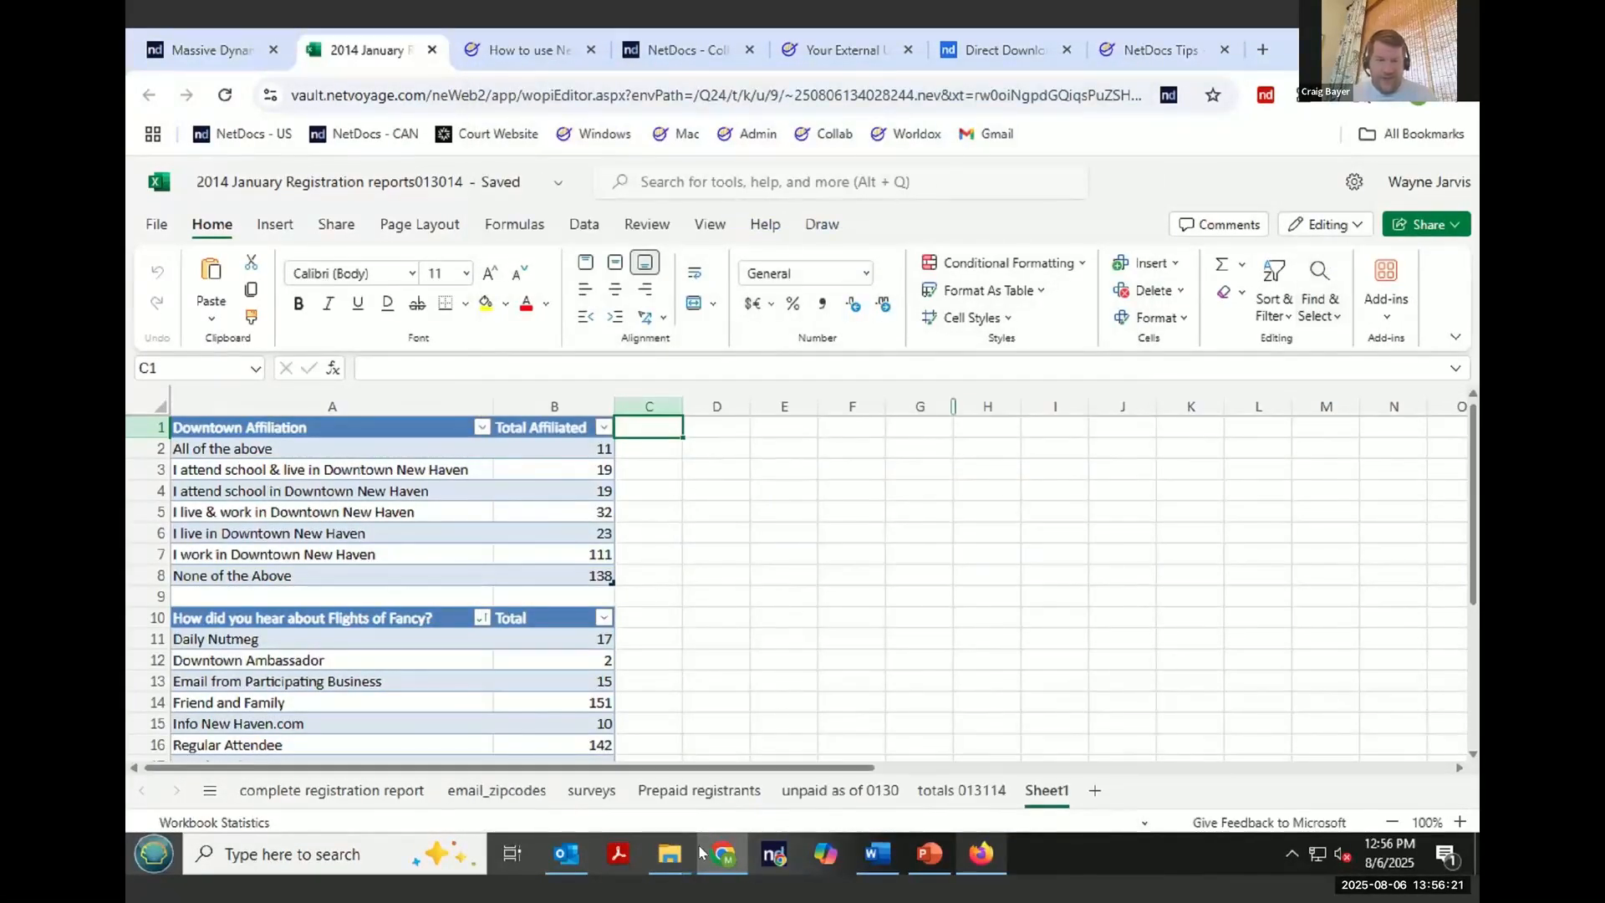
{"action": "left_click", "coordinate": [568, 854]}
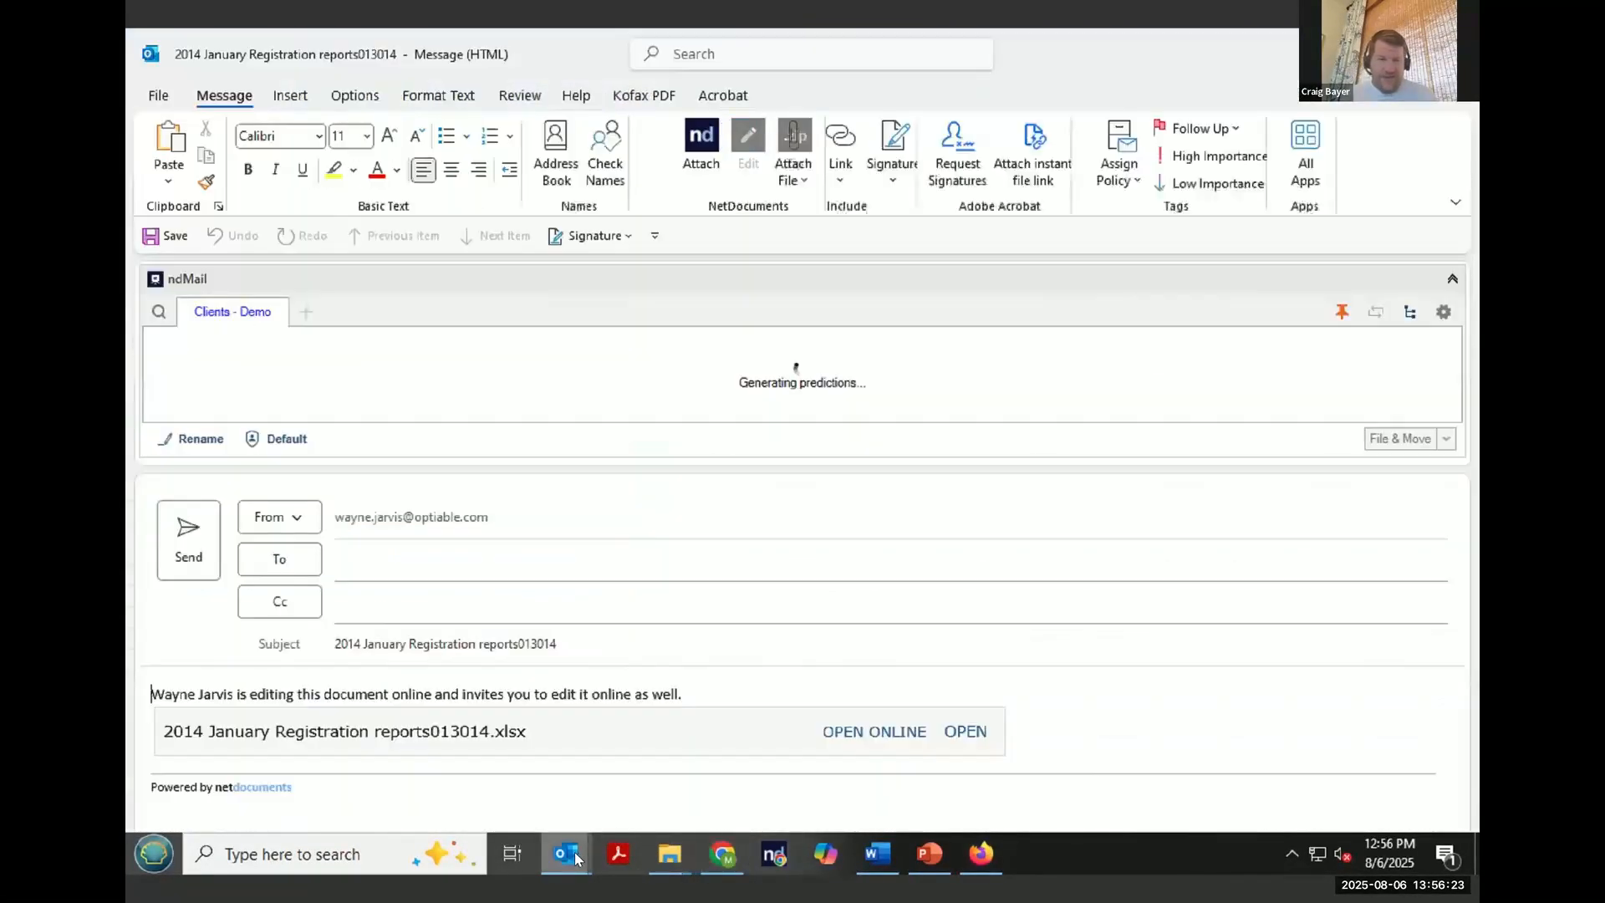
- Address the invitation to the external user's Gmail address and send it
{"action": "left_click", "coordinate": [422, 565]}
{"action": "type", "text": "craig"}
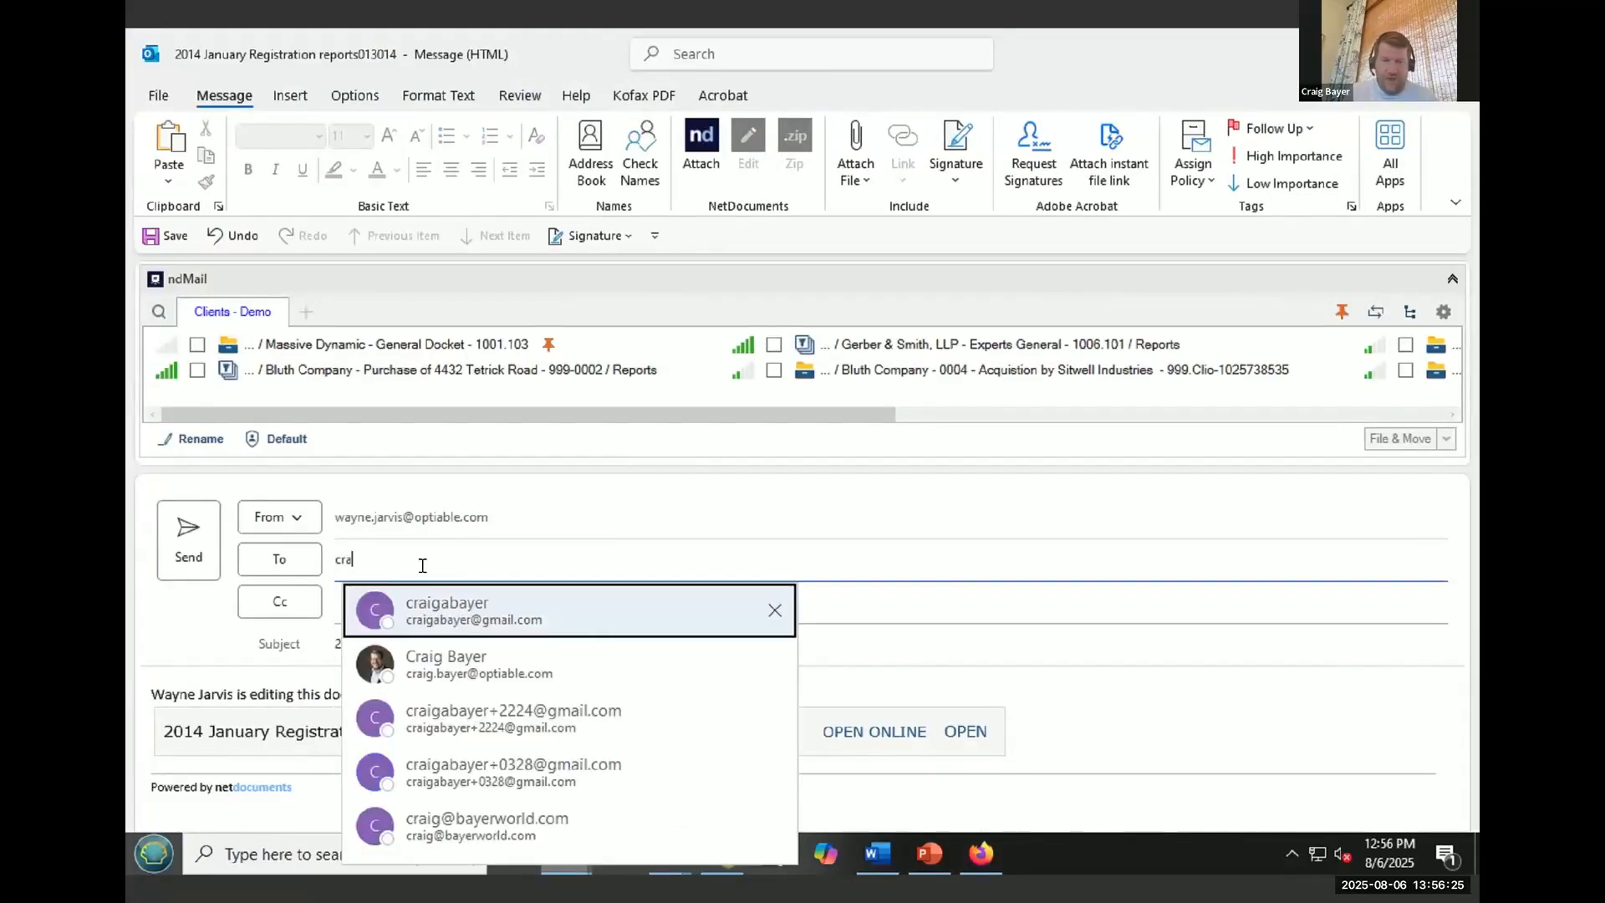
{"action": "left_click", "coordinate": [460, 621]}
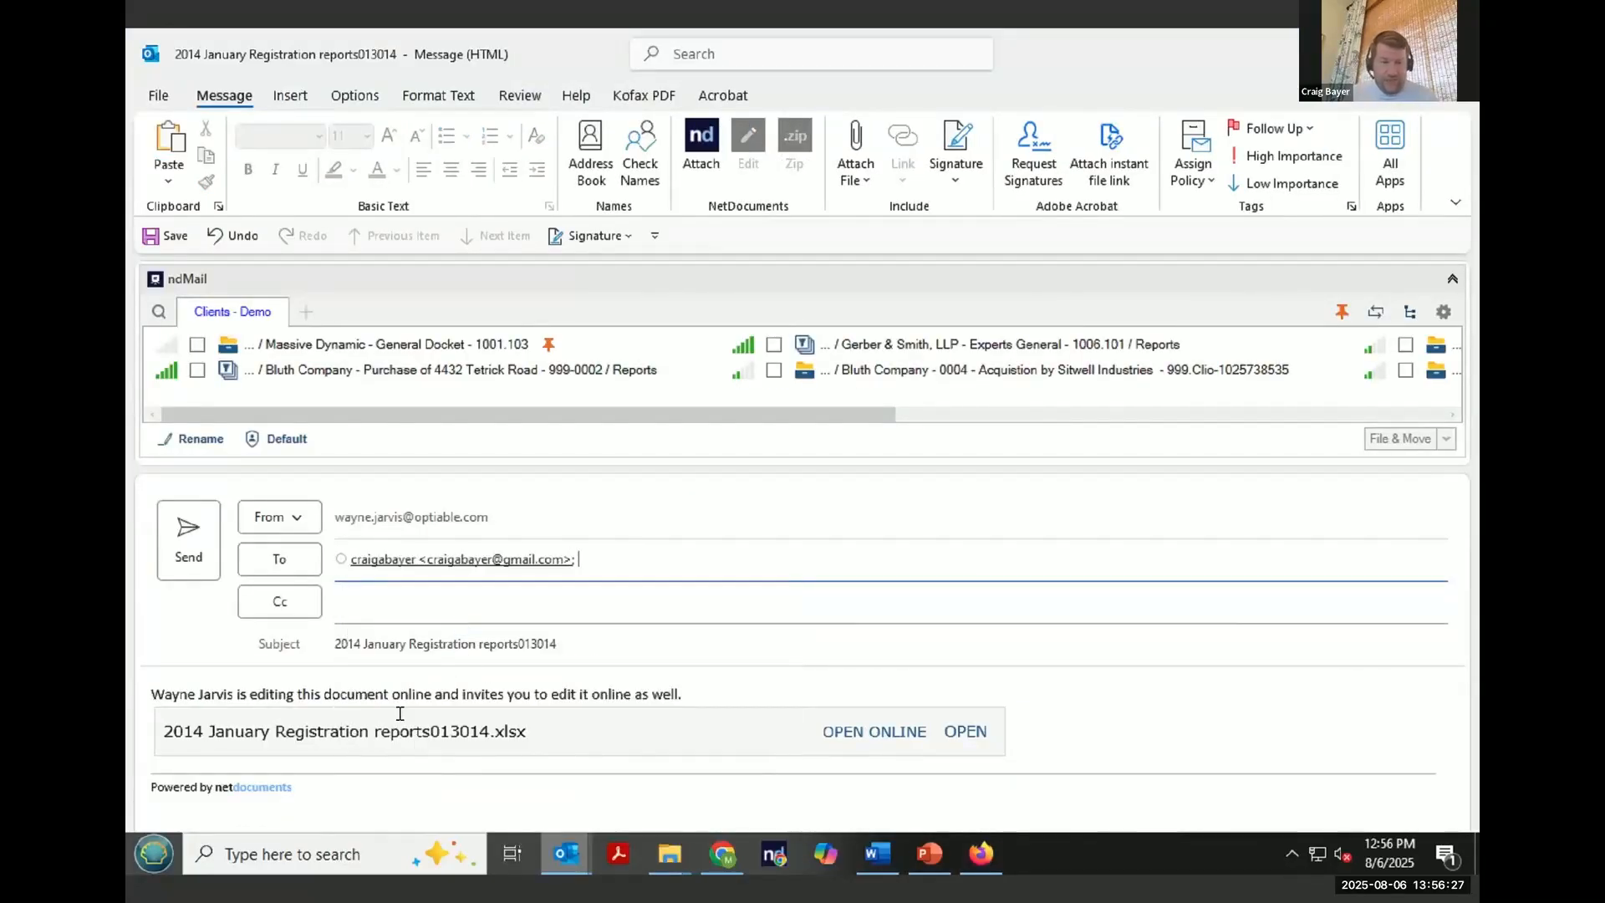
{"action": "left_click", "coordinate": [209, 537]}
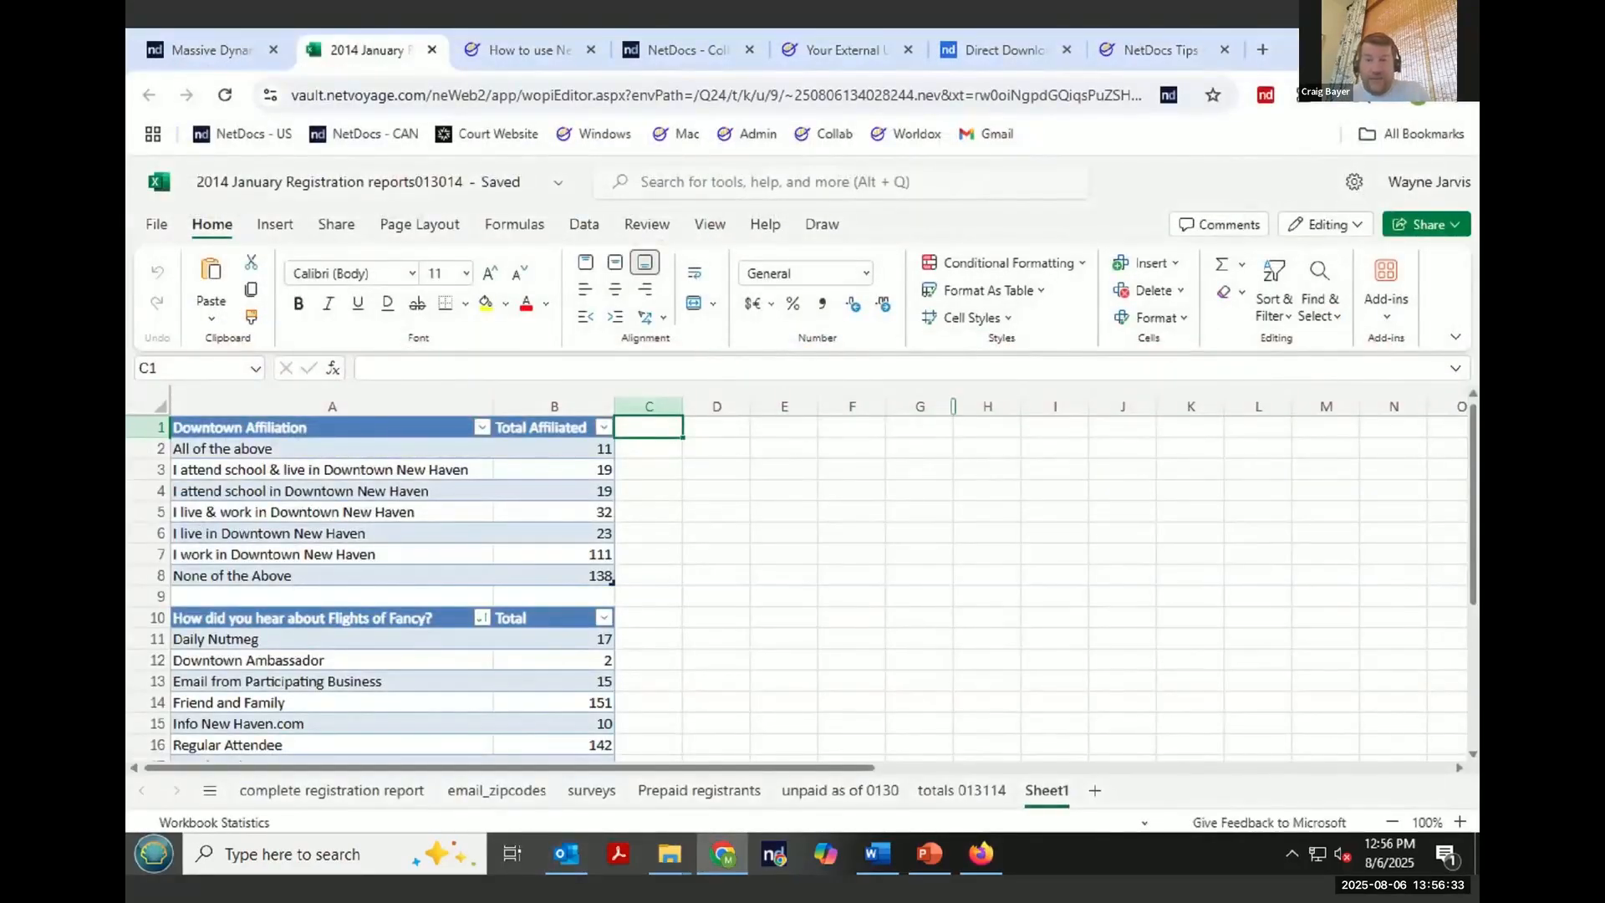
- In the external user's Gmail inbox, refresh, open the 2014 January Registration reports013014 invitation, and open the workbook online
{"action": "left_click", "coordinate": [980, 853]}
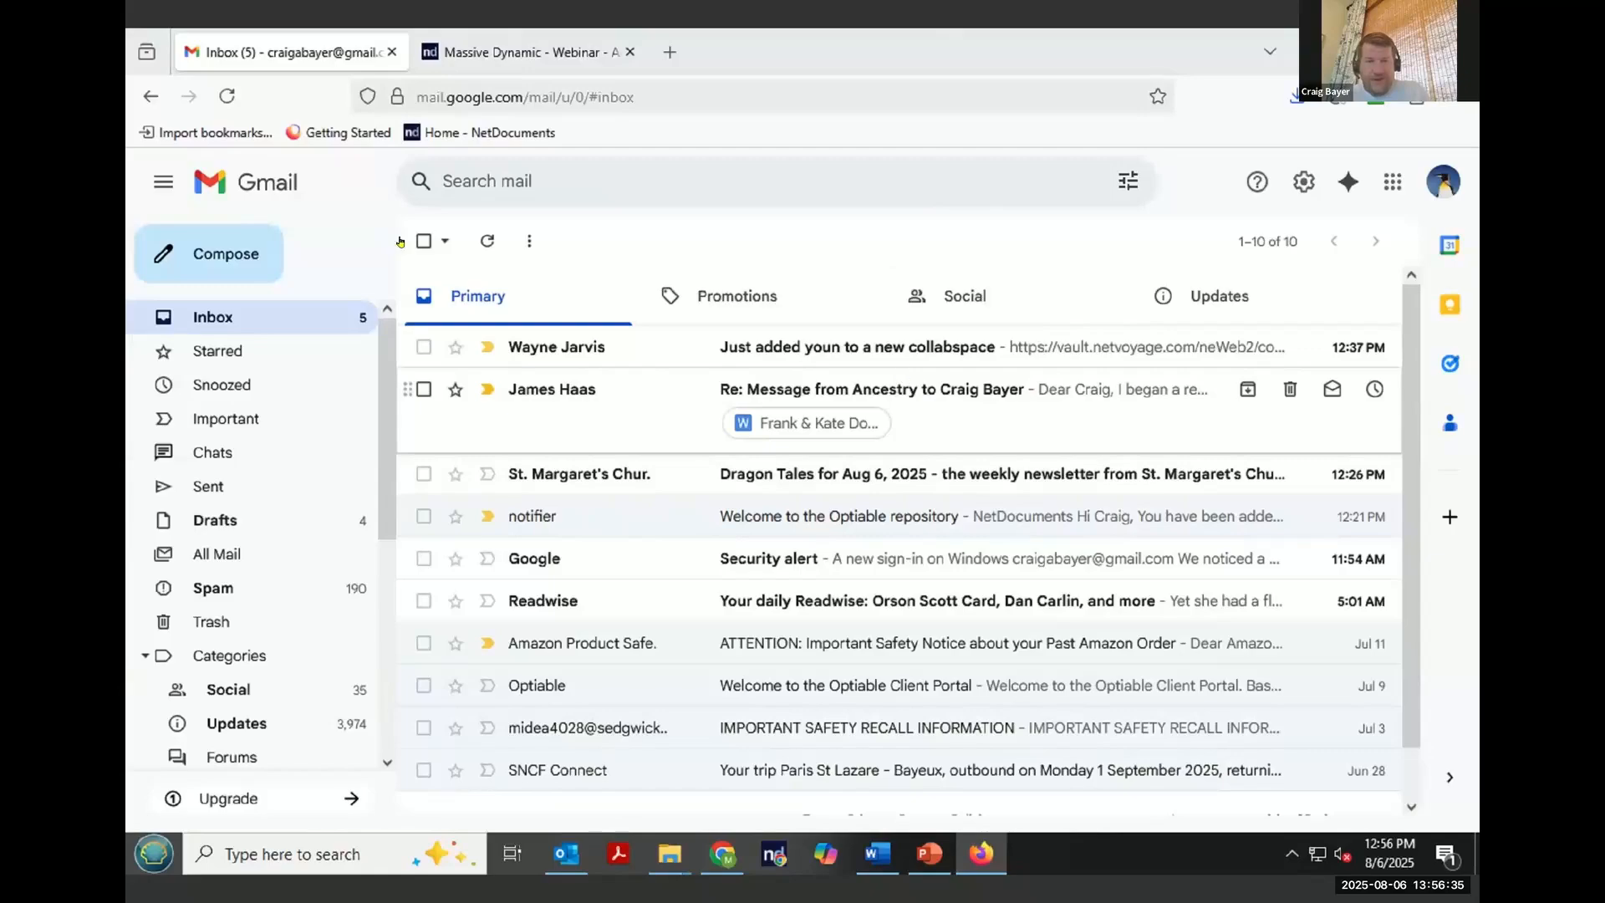
{"action": "left_click", "coordinate": [228, 96]}
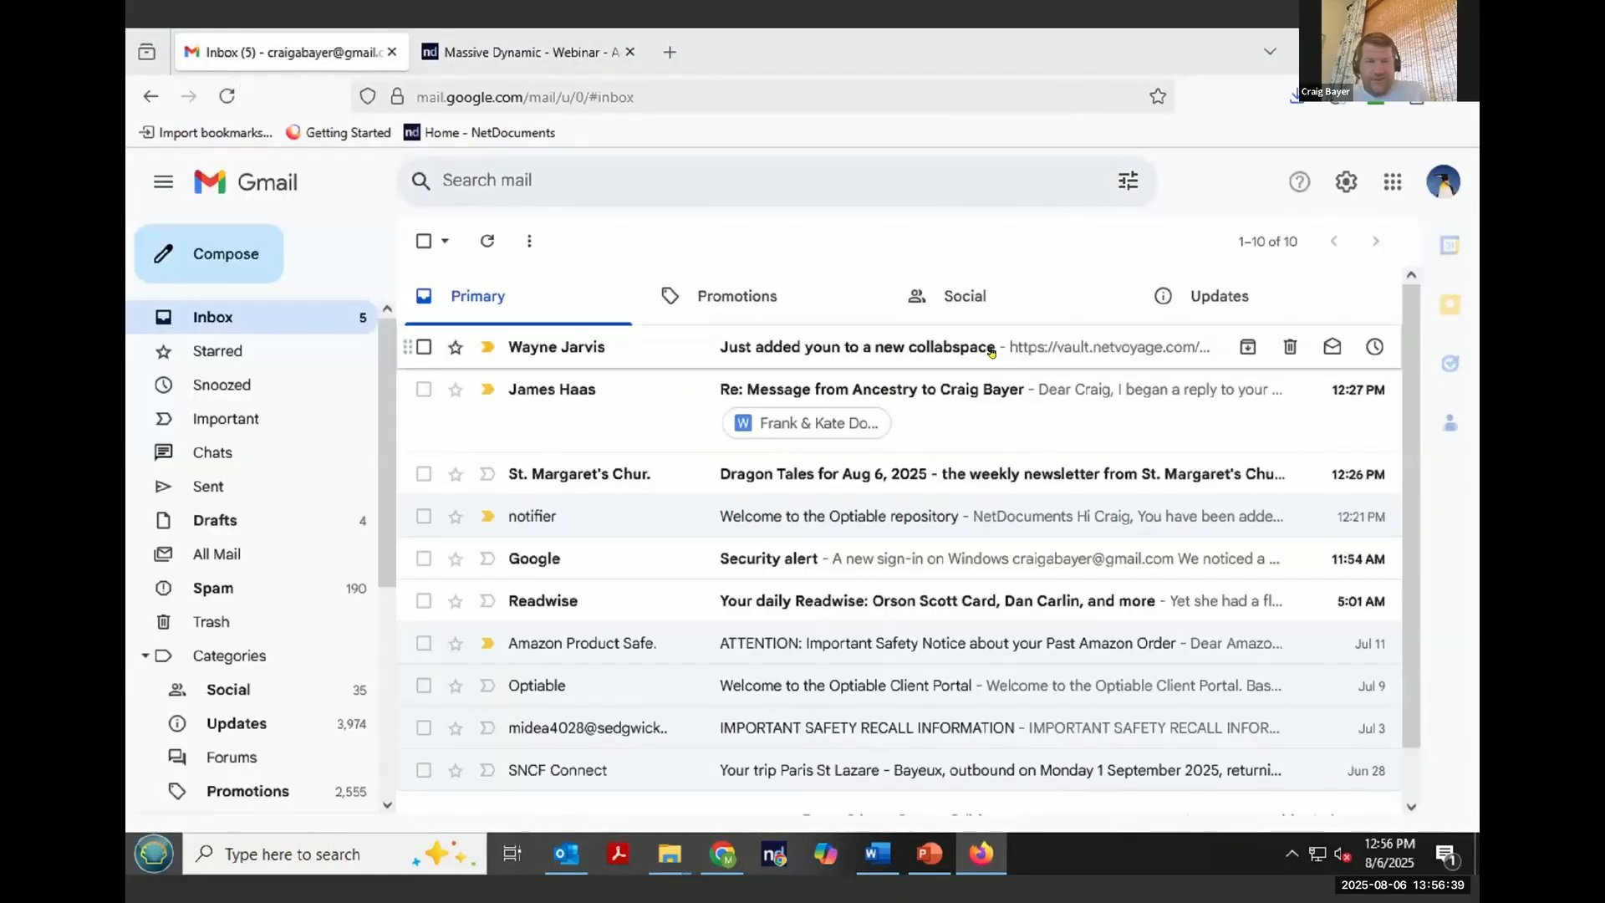
{"action": "left_click", "coordinate": [233, 102]}
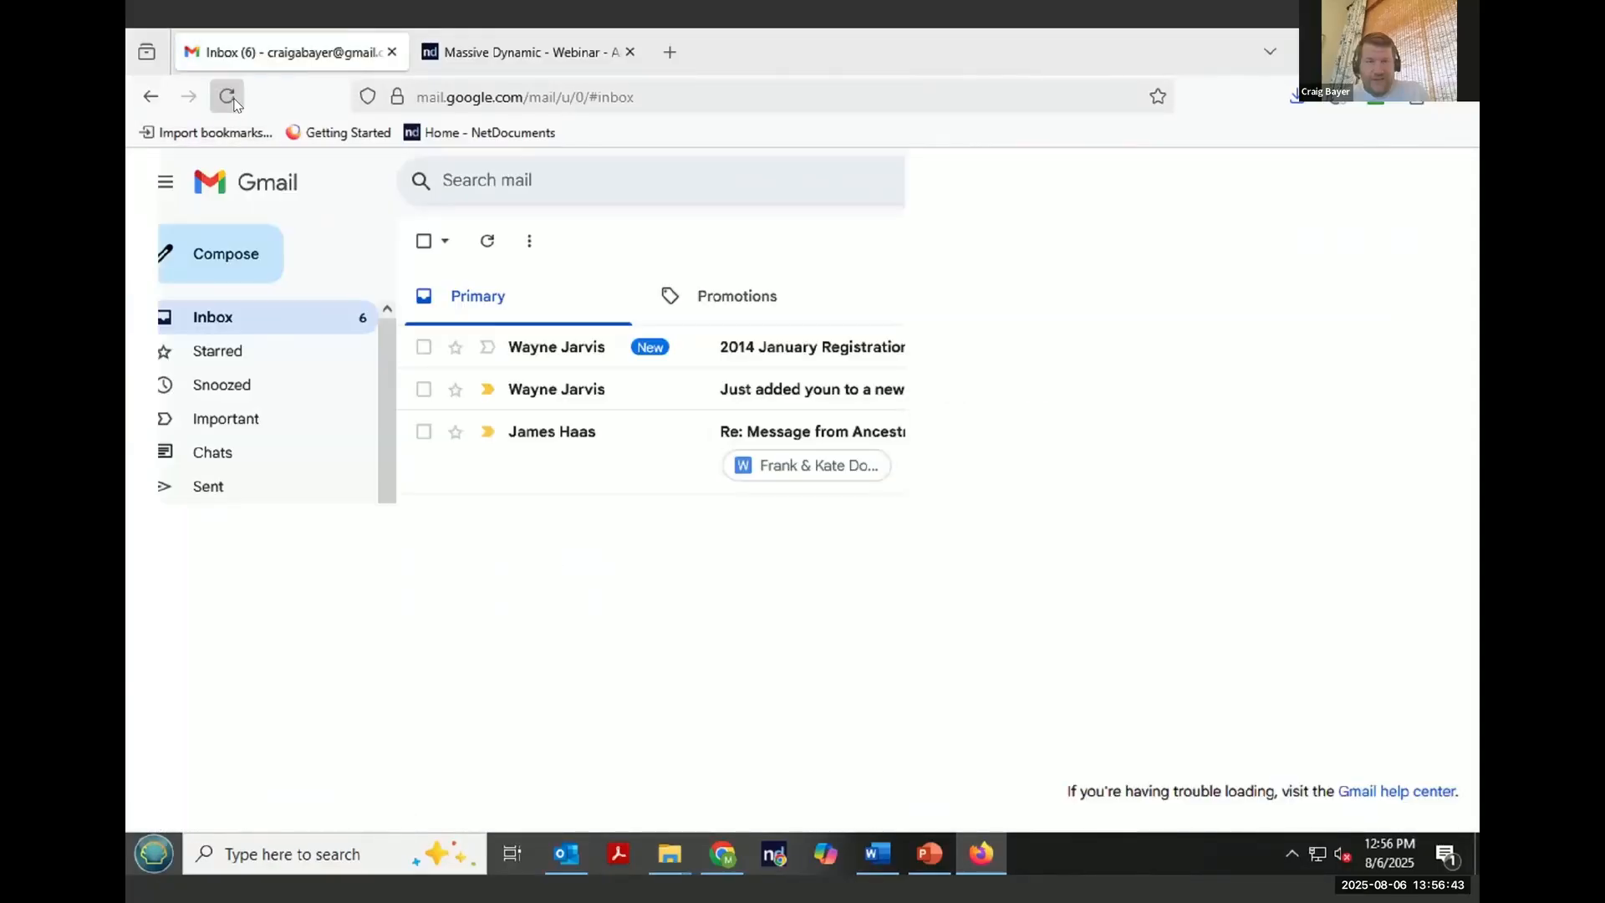
{"action": "left_click", "coordinate": [992, 343]}
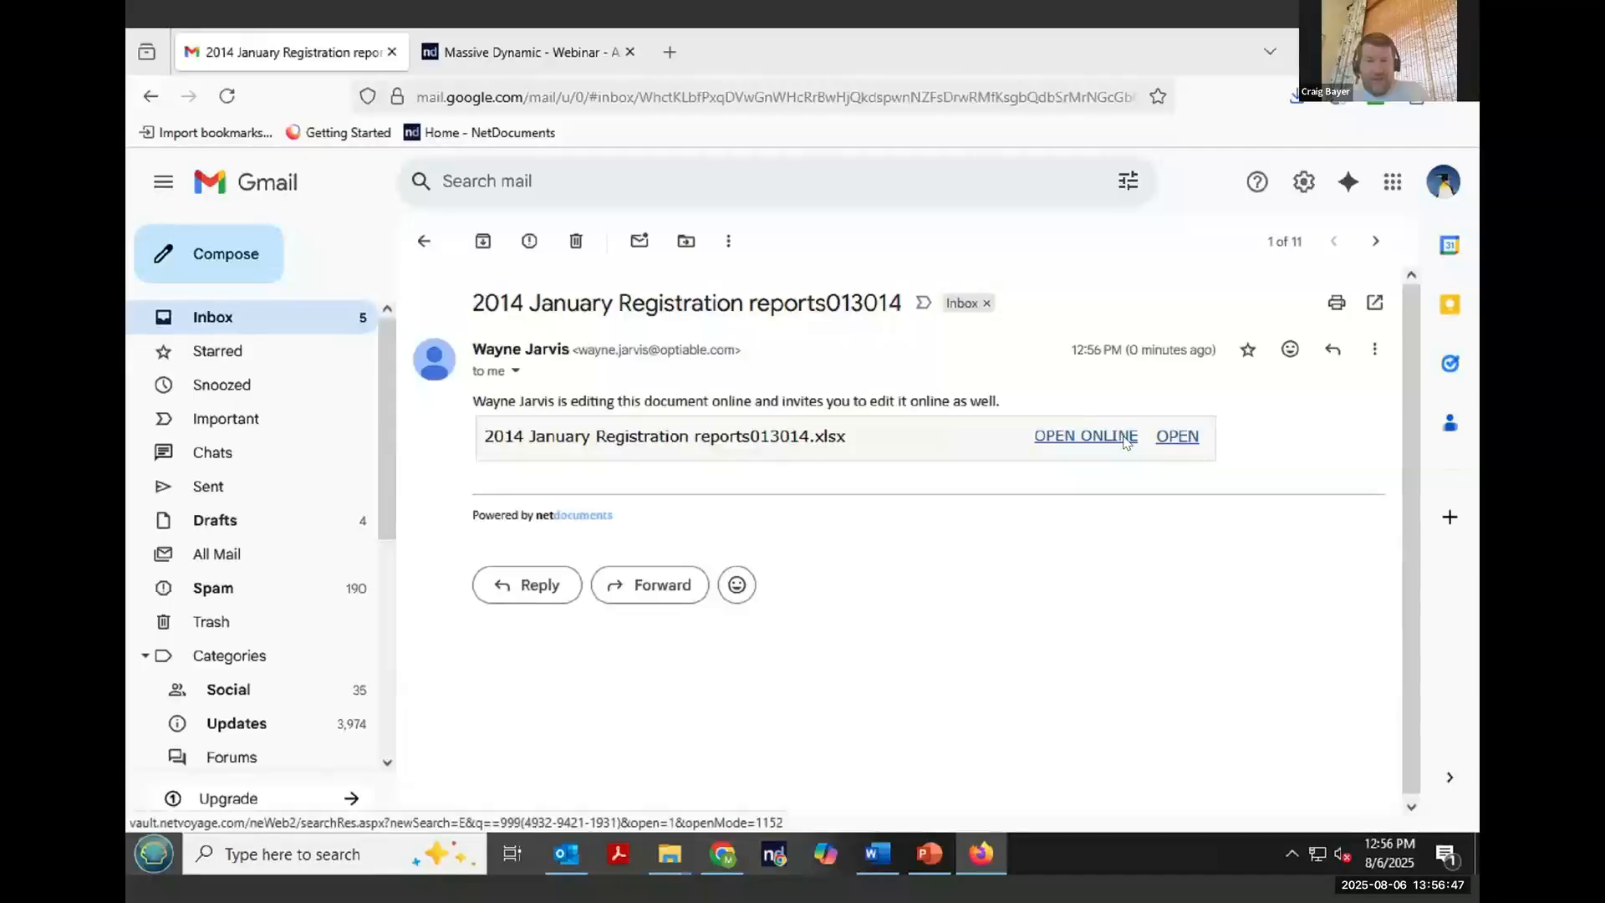
{"action": "left_click", "coordinate": [1123, 438]}
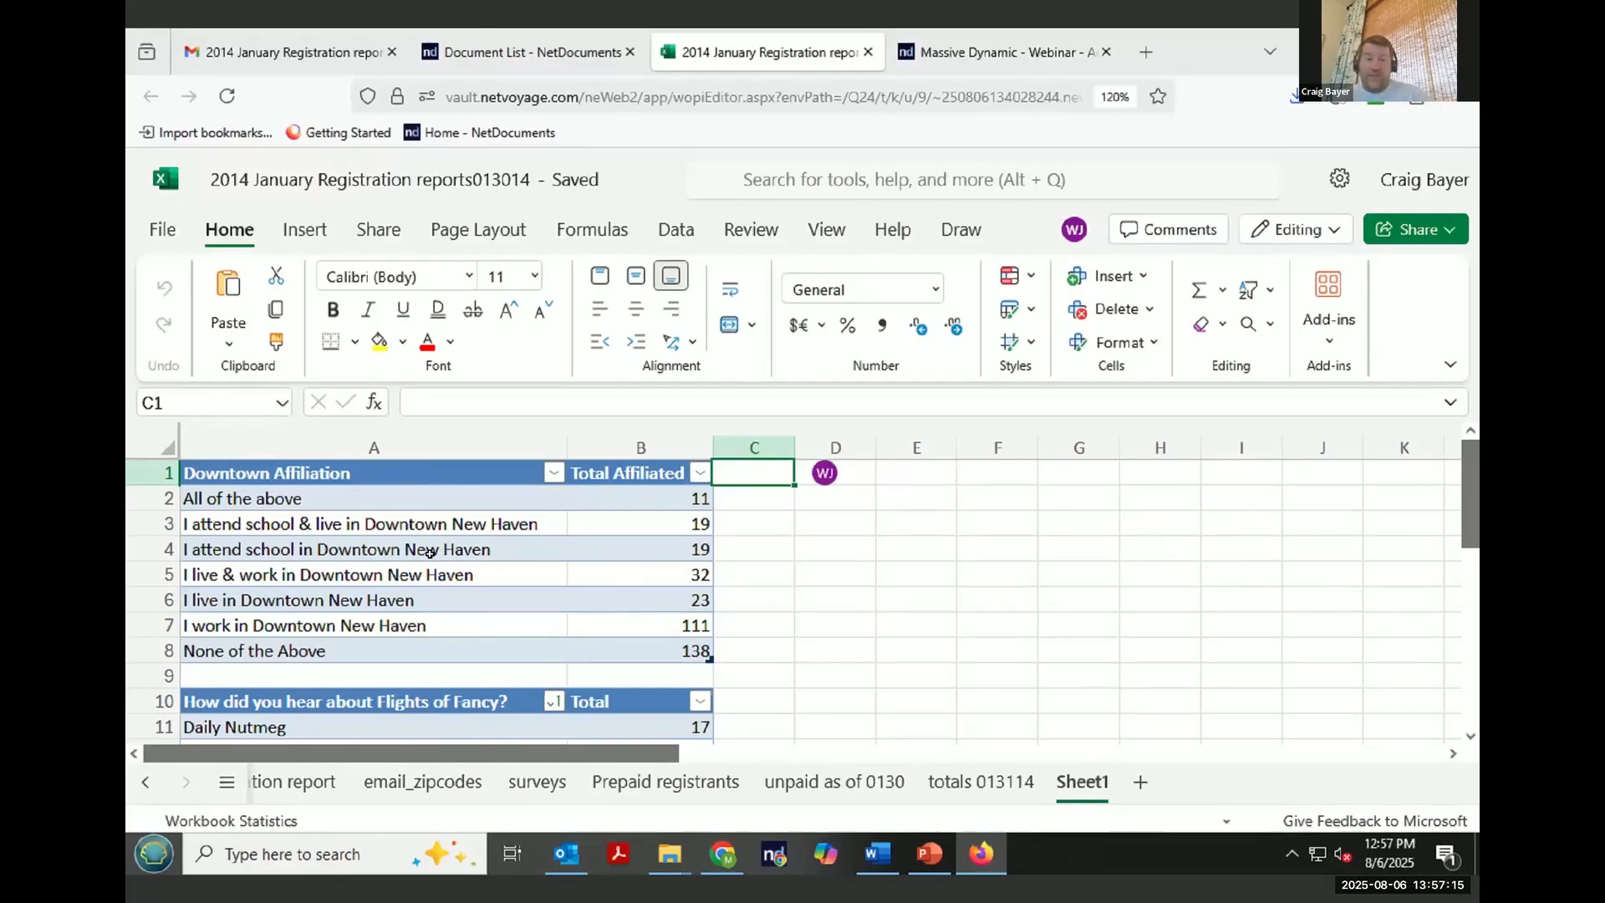
- As the external user, enter "here are the chagnes from the webinar" in cell D11
{"action": "left_click", "coordinate": [830, 543]}
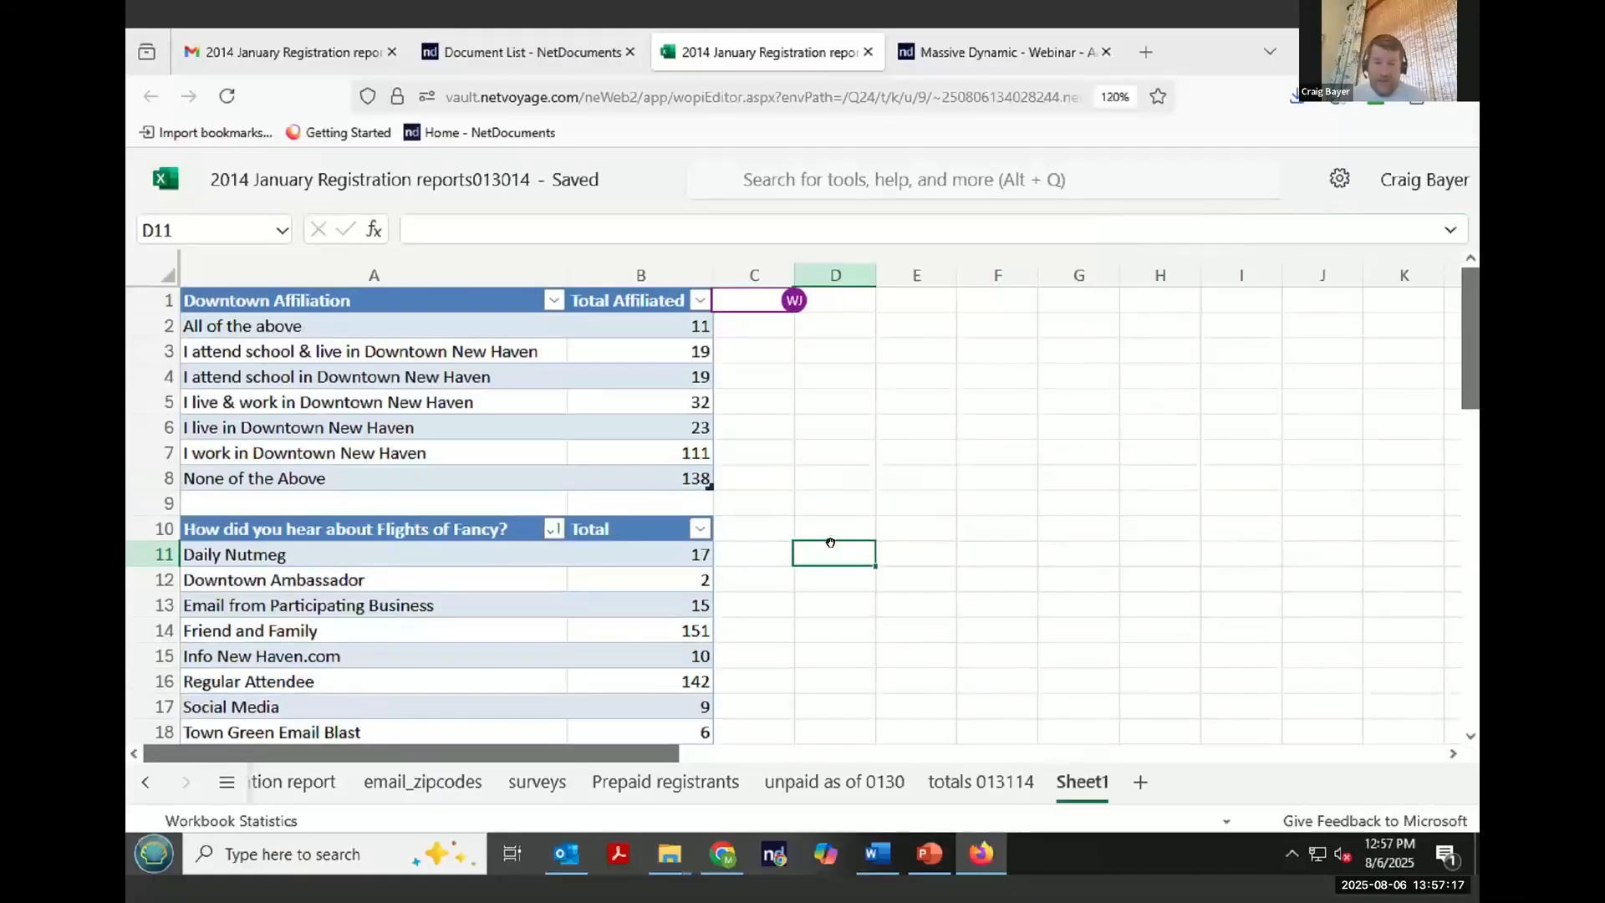
{"action": "type", "text": "here a"}
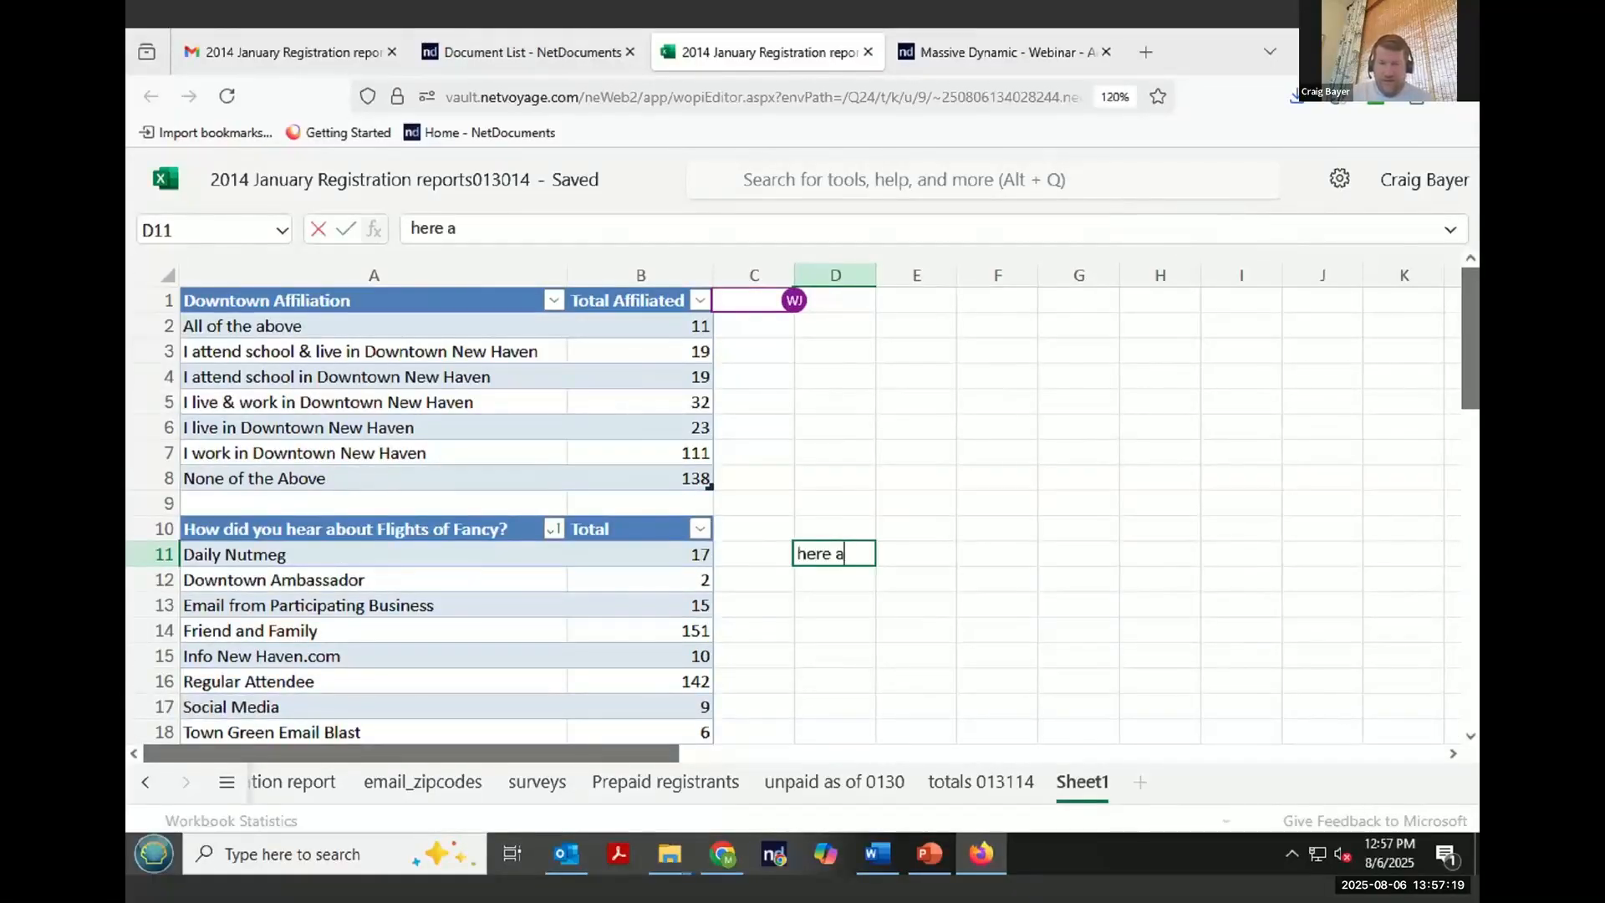
{"action": "type", "text": "re the chagnes fr"}
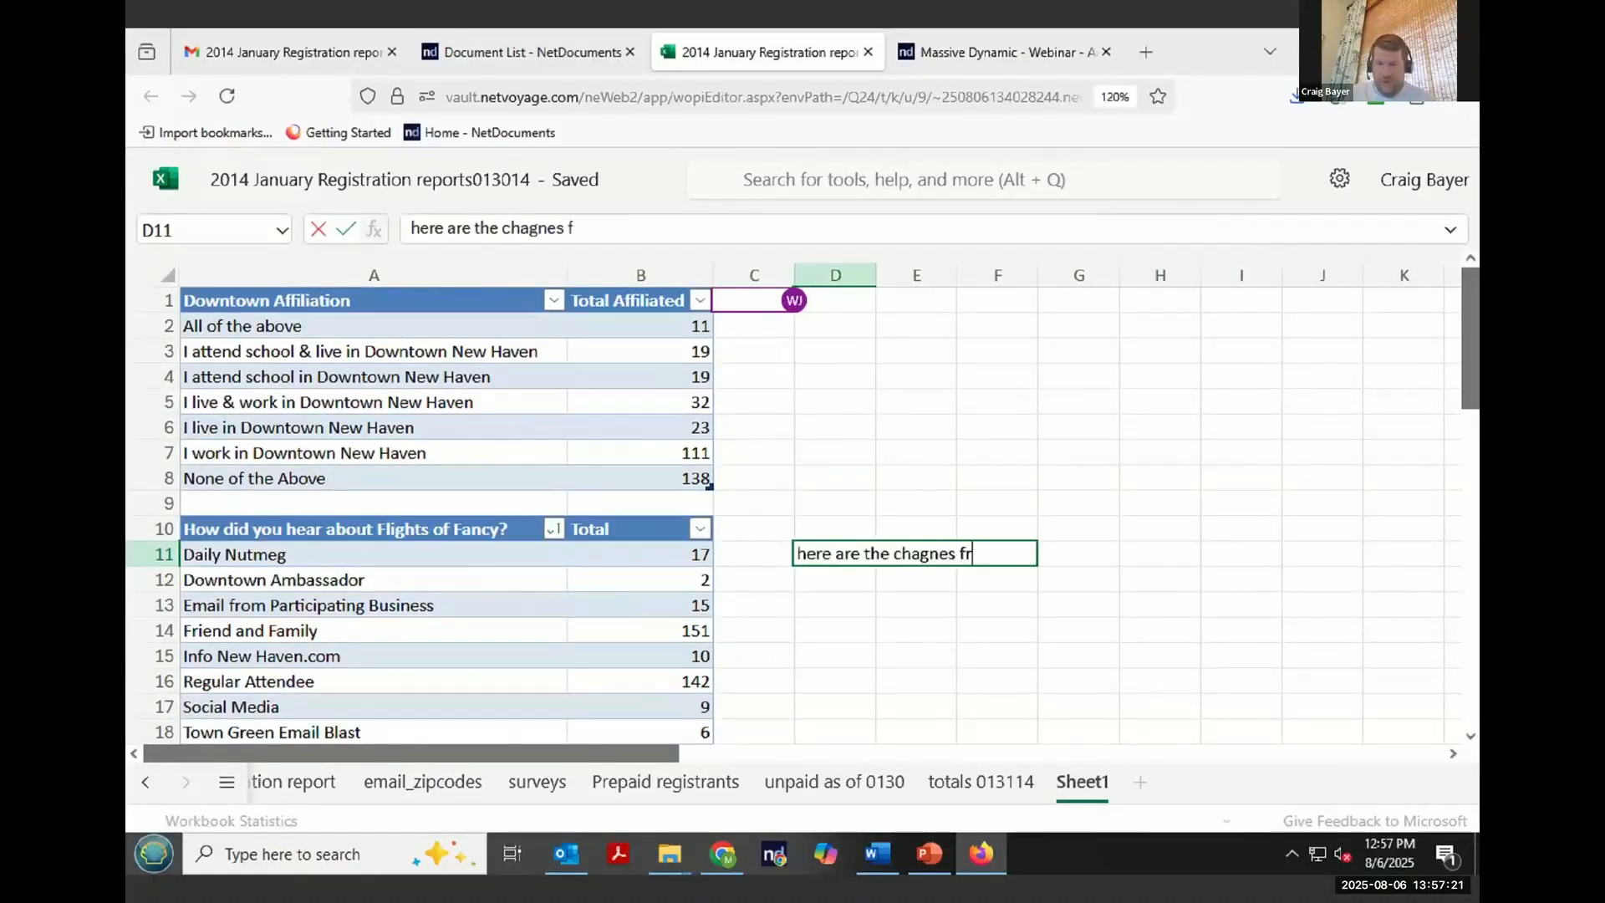
{"action": "type", "text": "om the webi"}
{"action": "key", "text": "BackSpace"}
{"action": "type", "text": "binar"}
{"action": "key", "text": "Return"}
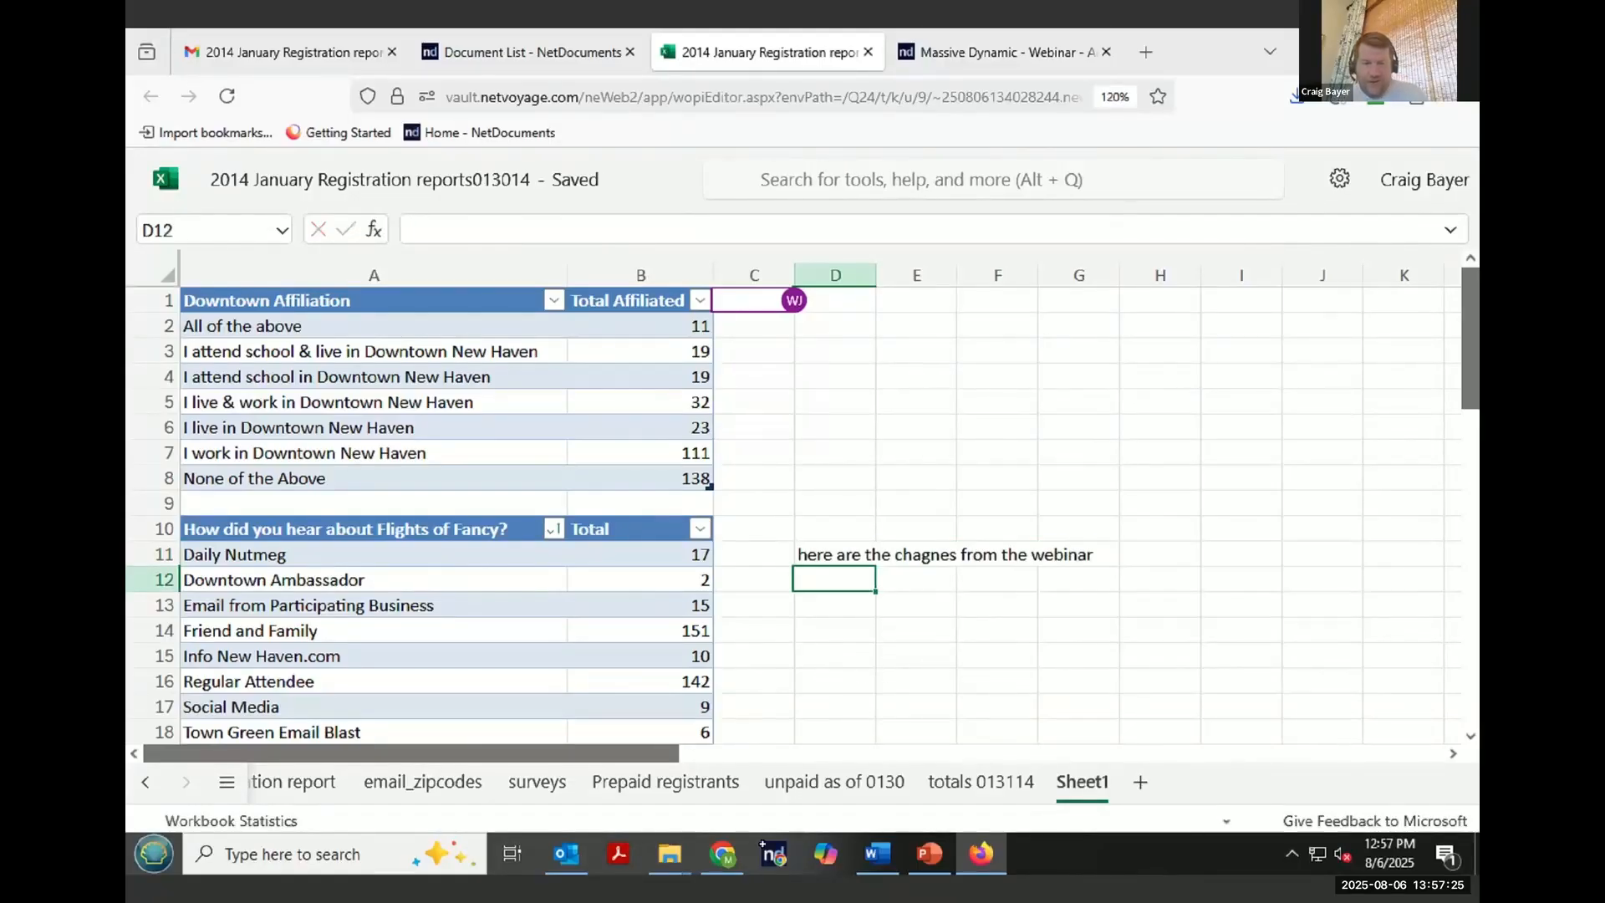
- Return to the own Excel session and the CollabSpace, and examine the workbook's created-by and modified-by details
{"action": "left_click", "coordinate": [735, 873]}
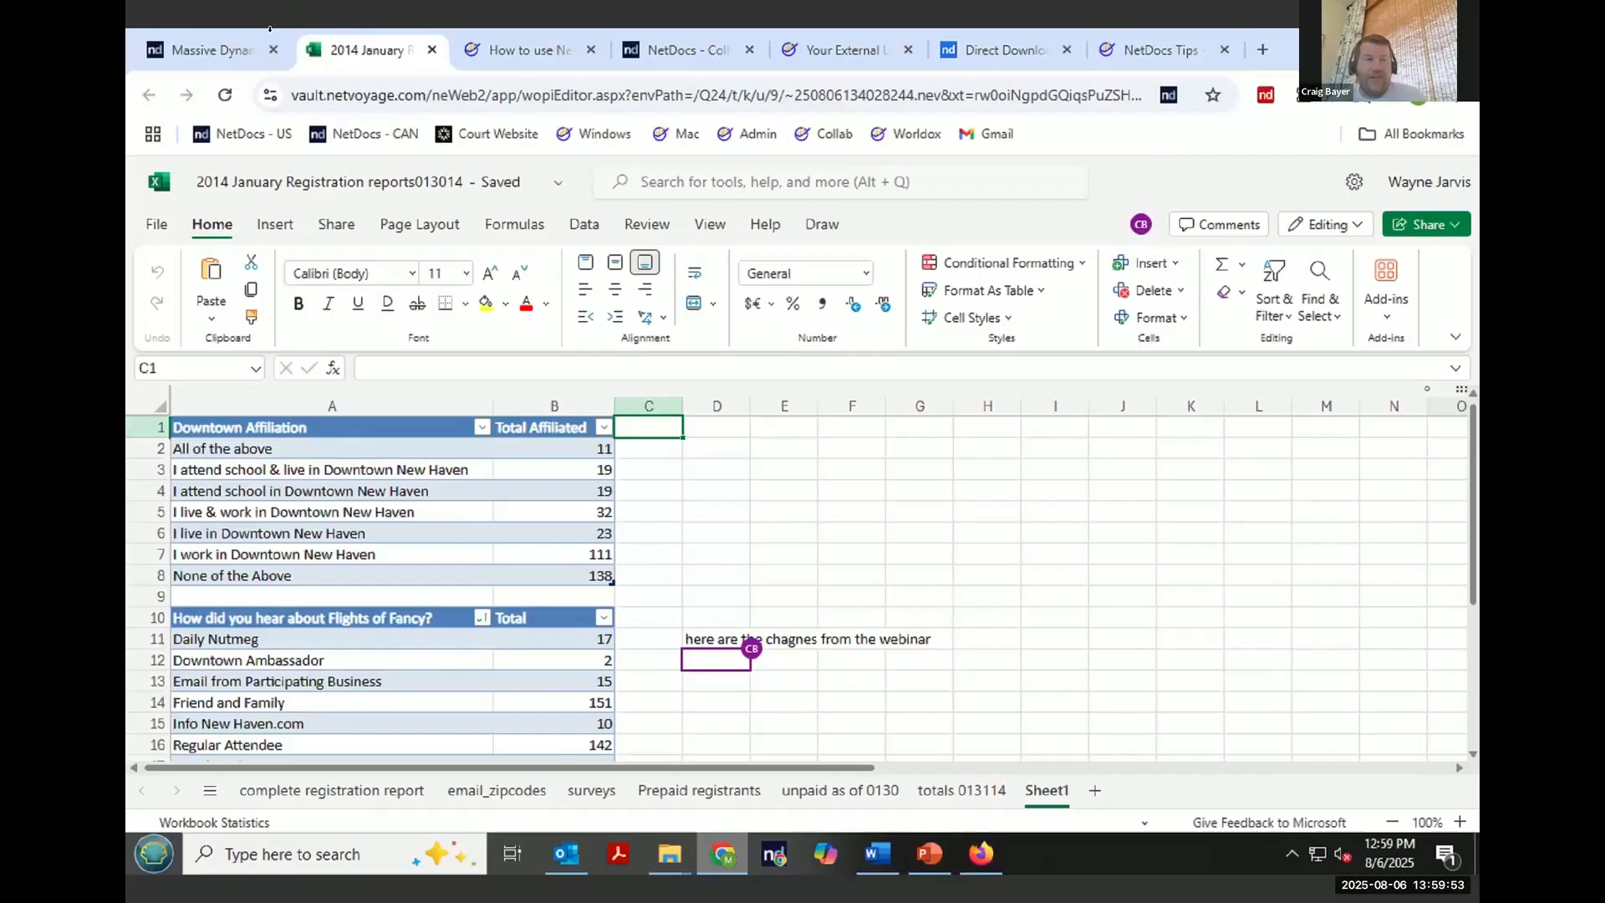
{"action": "left_click", "coordinate": [209, 49]}
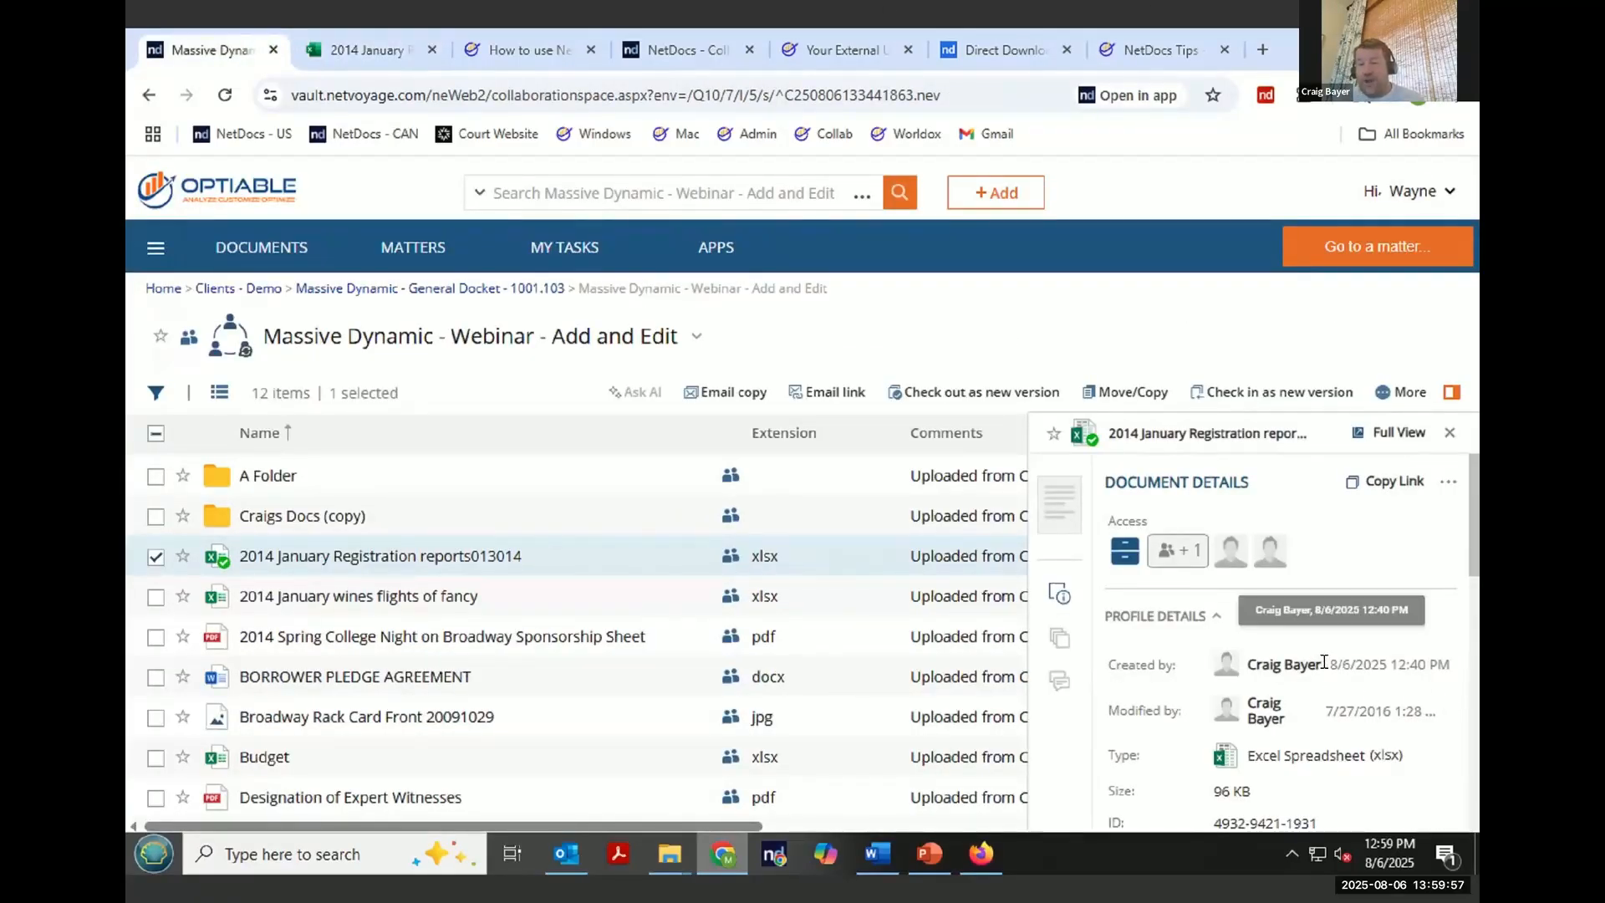
{"action": "left_click_drag", "start_coordinate": [1249, 666], "coordinate": [1321, 668]}
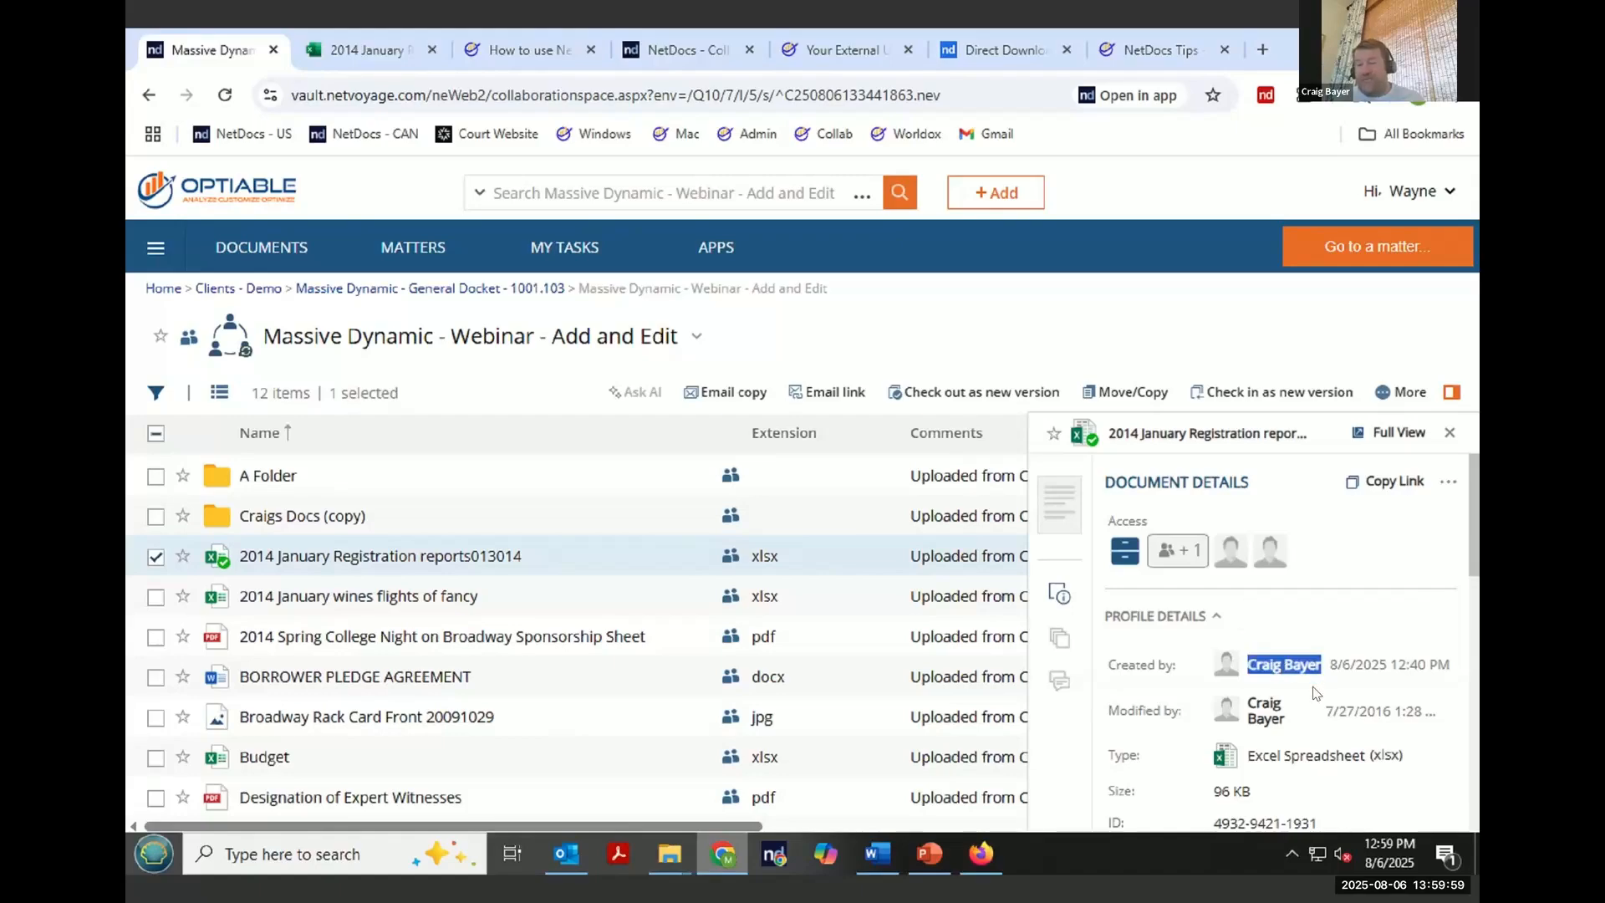
{"action": "left_click_drag", "start_coordinate": [1286, 719], "coordinate": [1246, 699]}
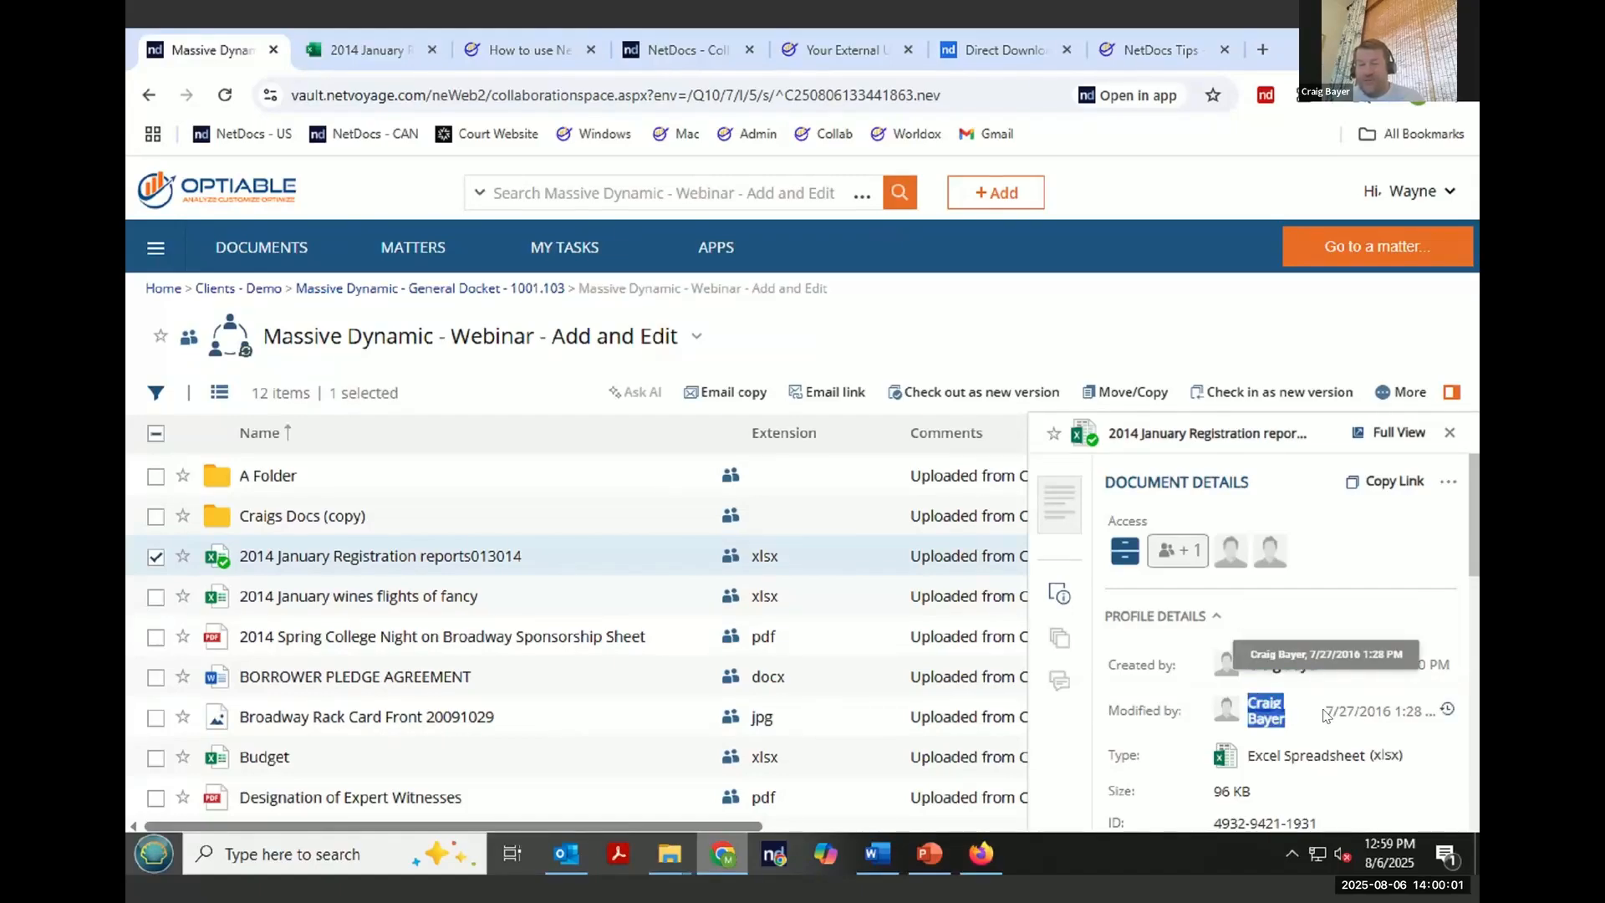
{"action": "left_click", "coordinate": [1326, 714]}
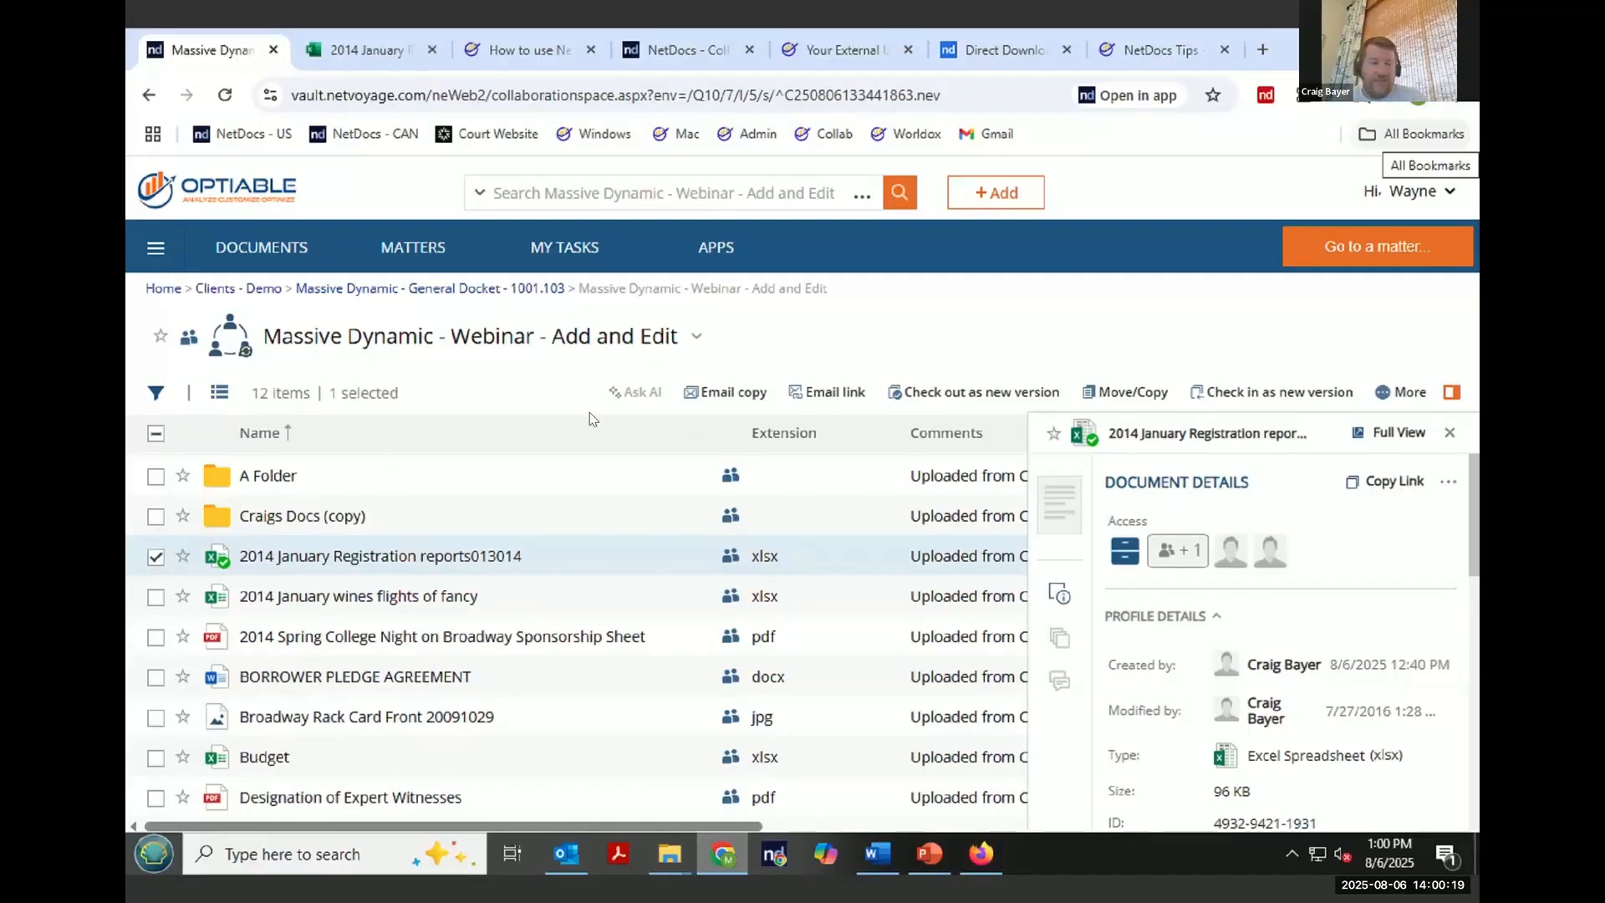
- Open the ndOffice Activity Center's upload panel from the system tray
{"action": "left_click", "coordinate": [1029, 208]}
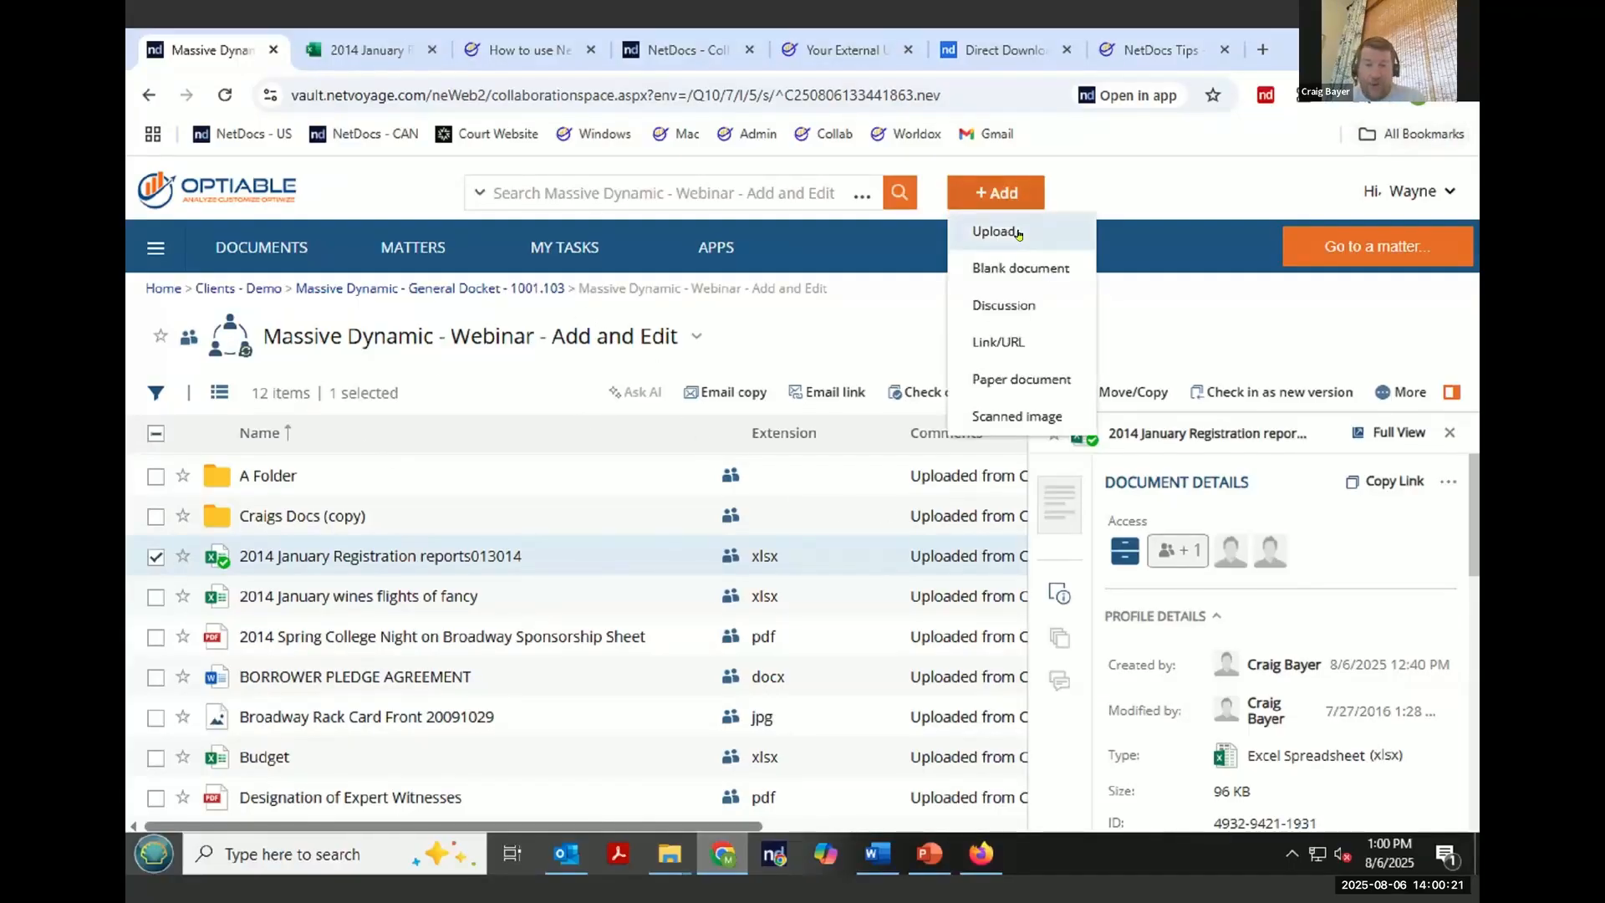
{"action": "left_click", "coordinate": [1292, 858]}
{"action": "left_click", "coordinate": [1313, 685]}
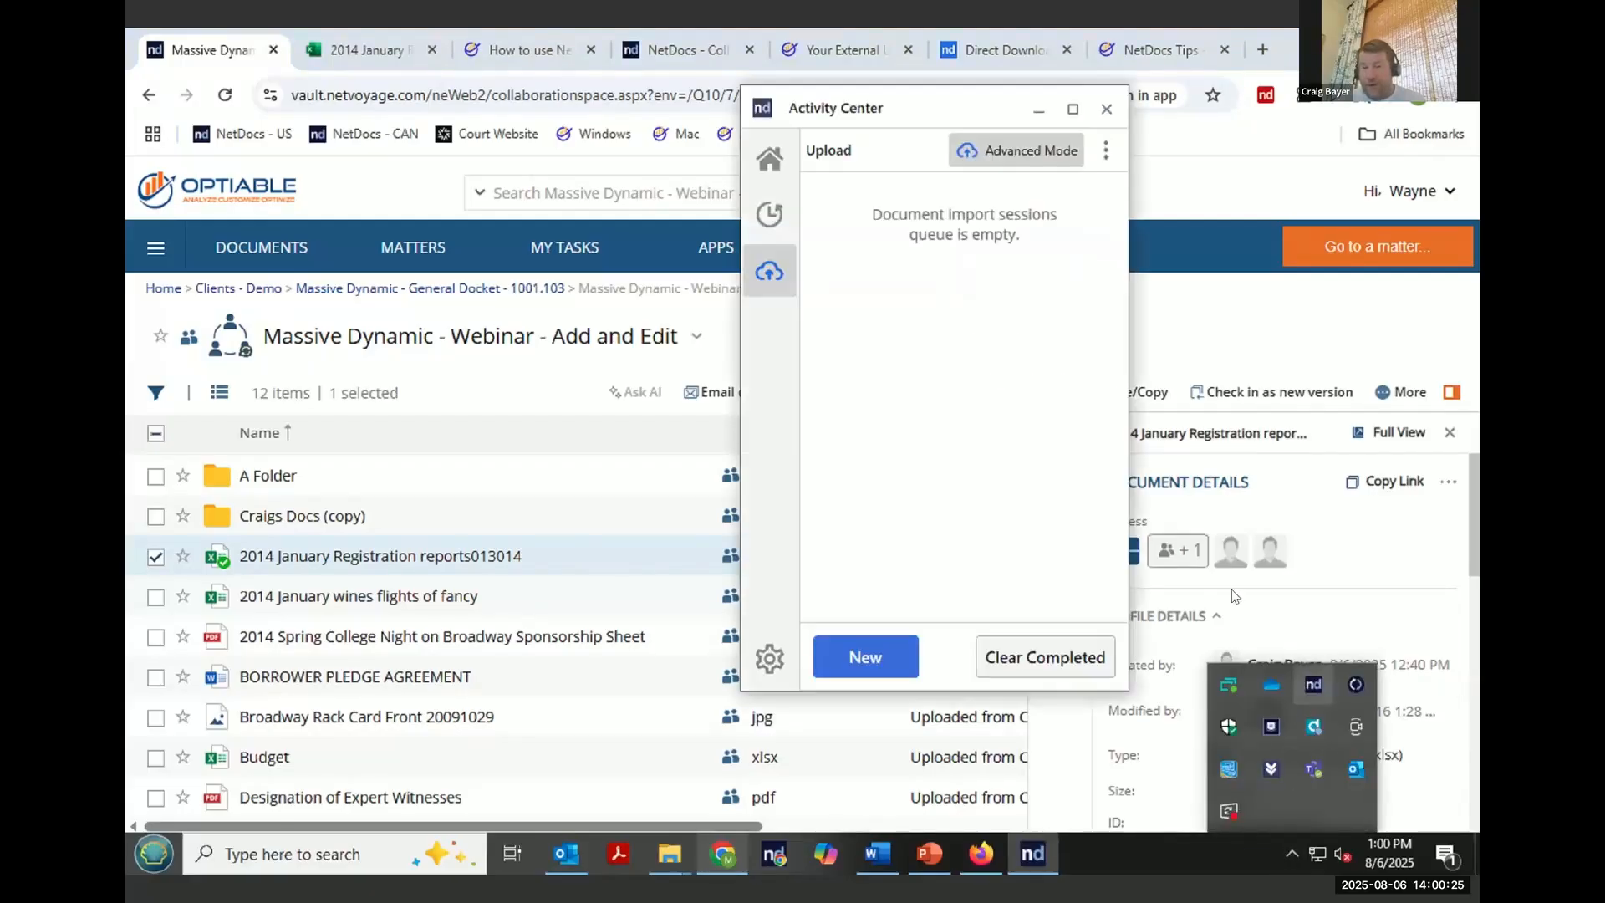
{"action": "left_click_drag", "start_coordinate": [789, 276], "coordinate": [635, 392]}
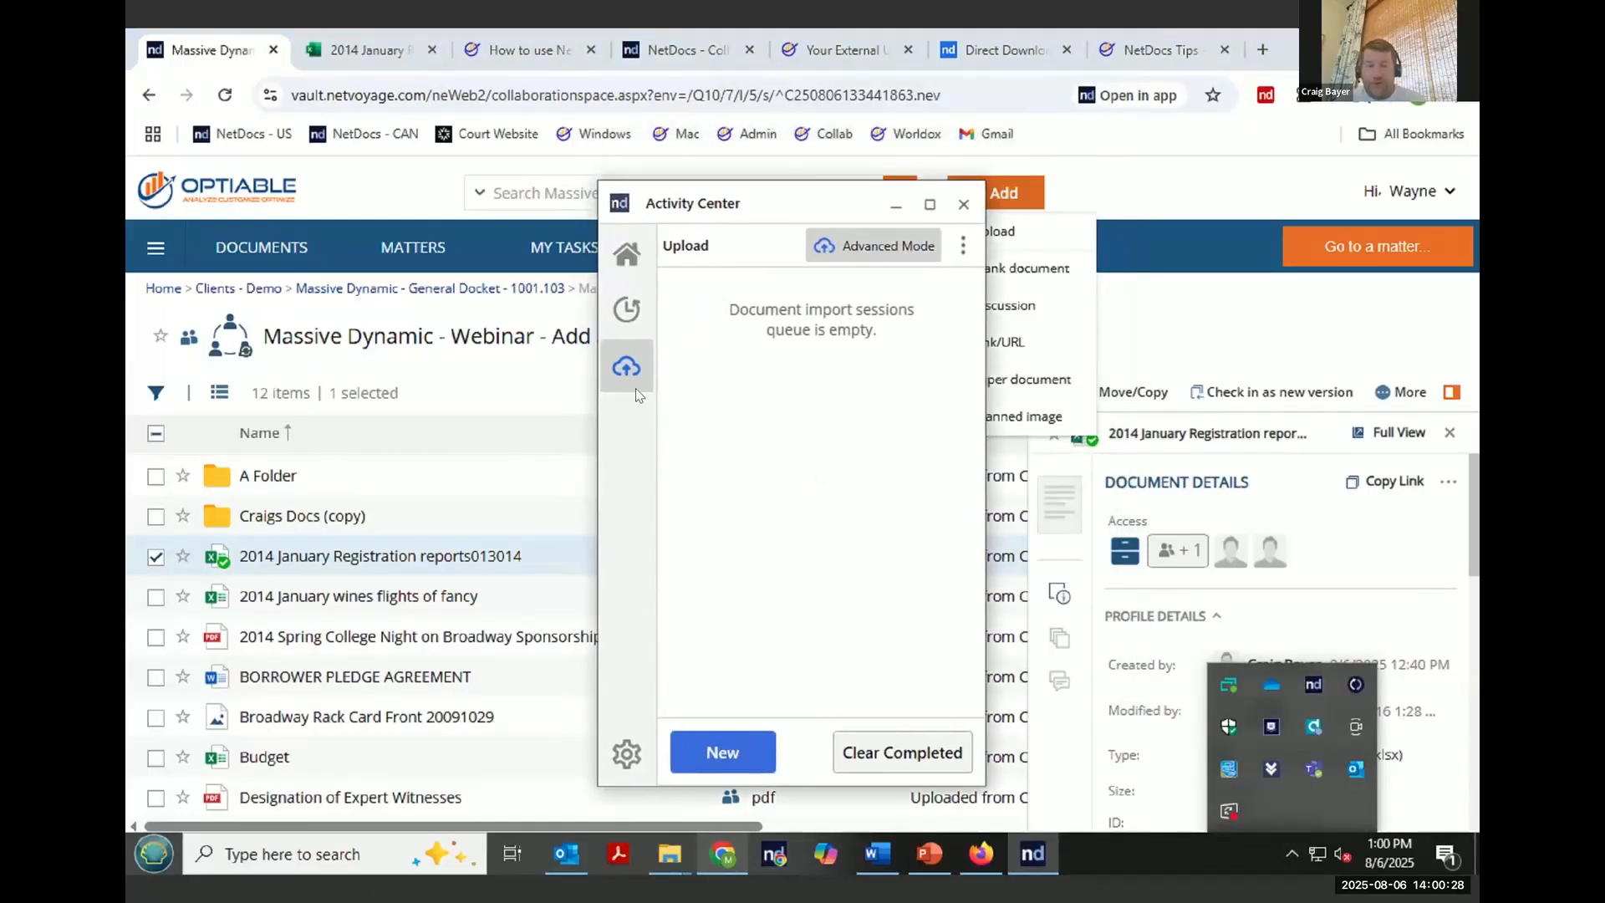
- Start a new upload, browse to the Demo Documents folder, and proceed to choosing a destination
{"action": "left_click", "coordinate": [727, 742]}
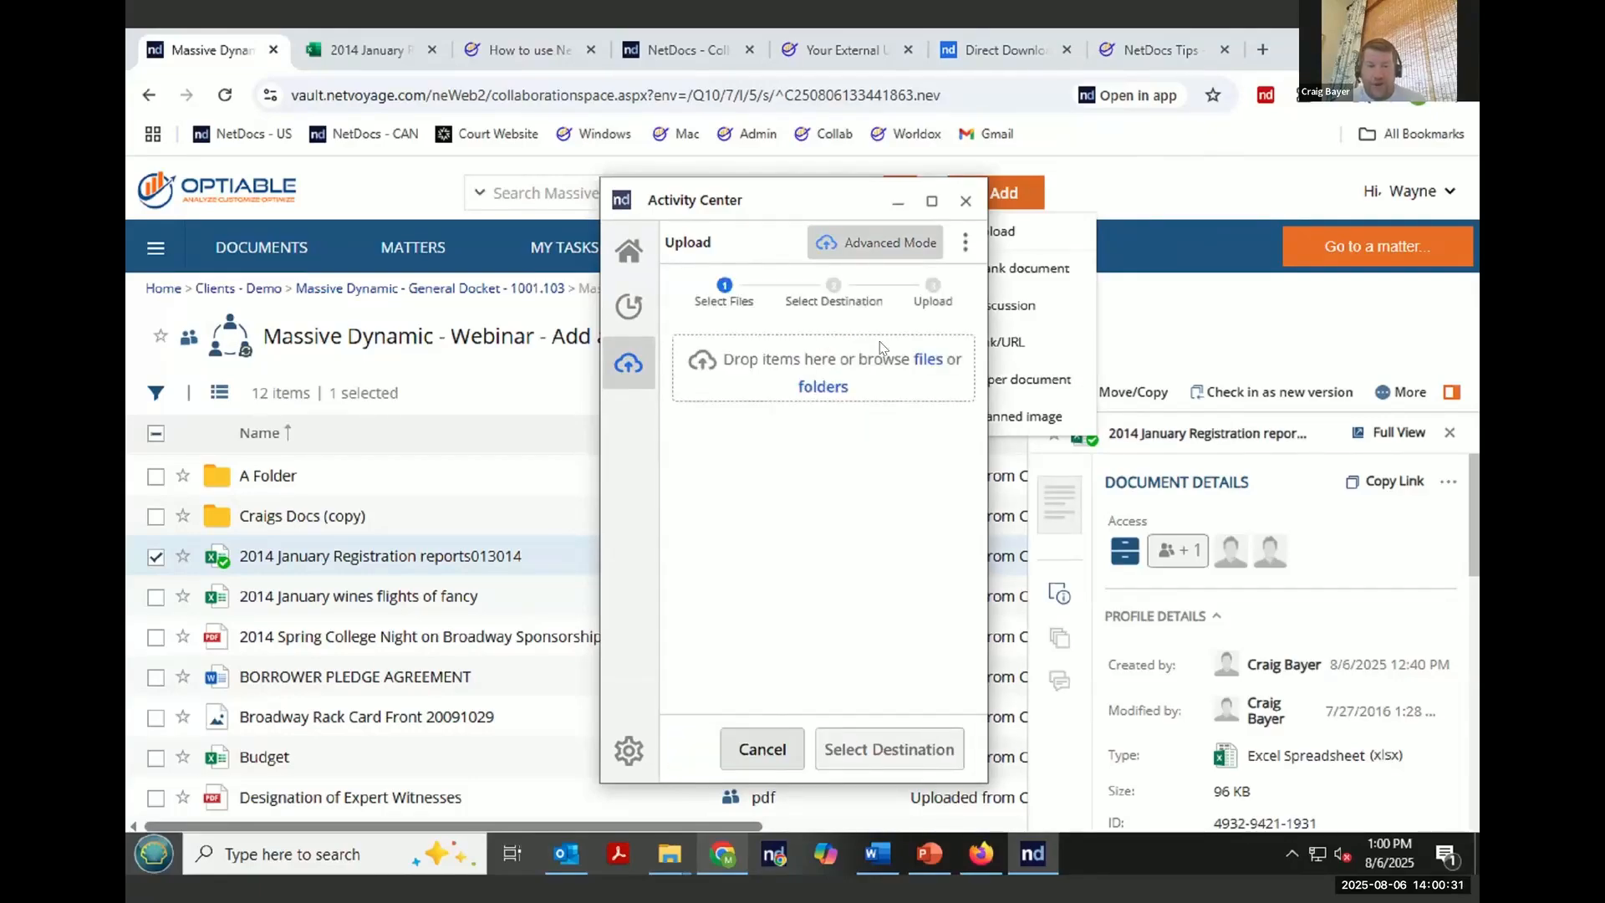
{"action": "left_click", "coordinate": [830, 388]}
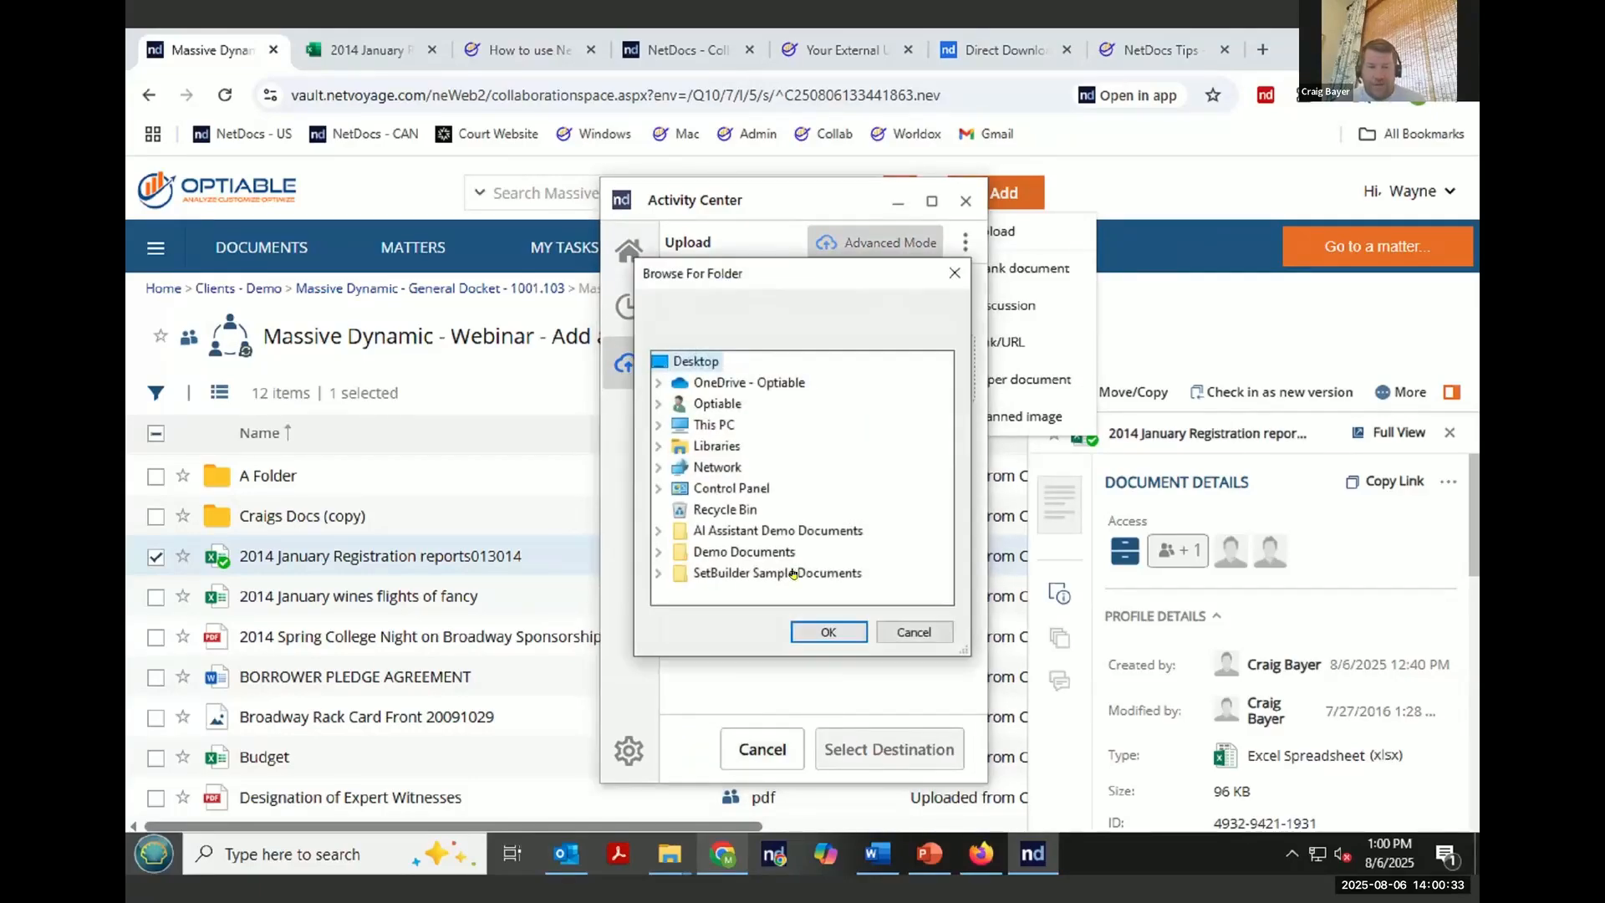
{"action": "left_click", "coordinate": [828, 632]}
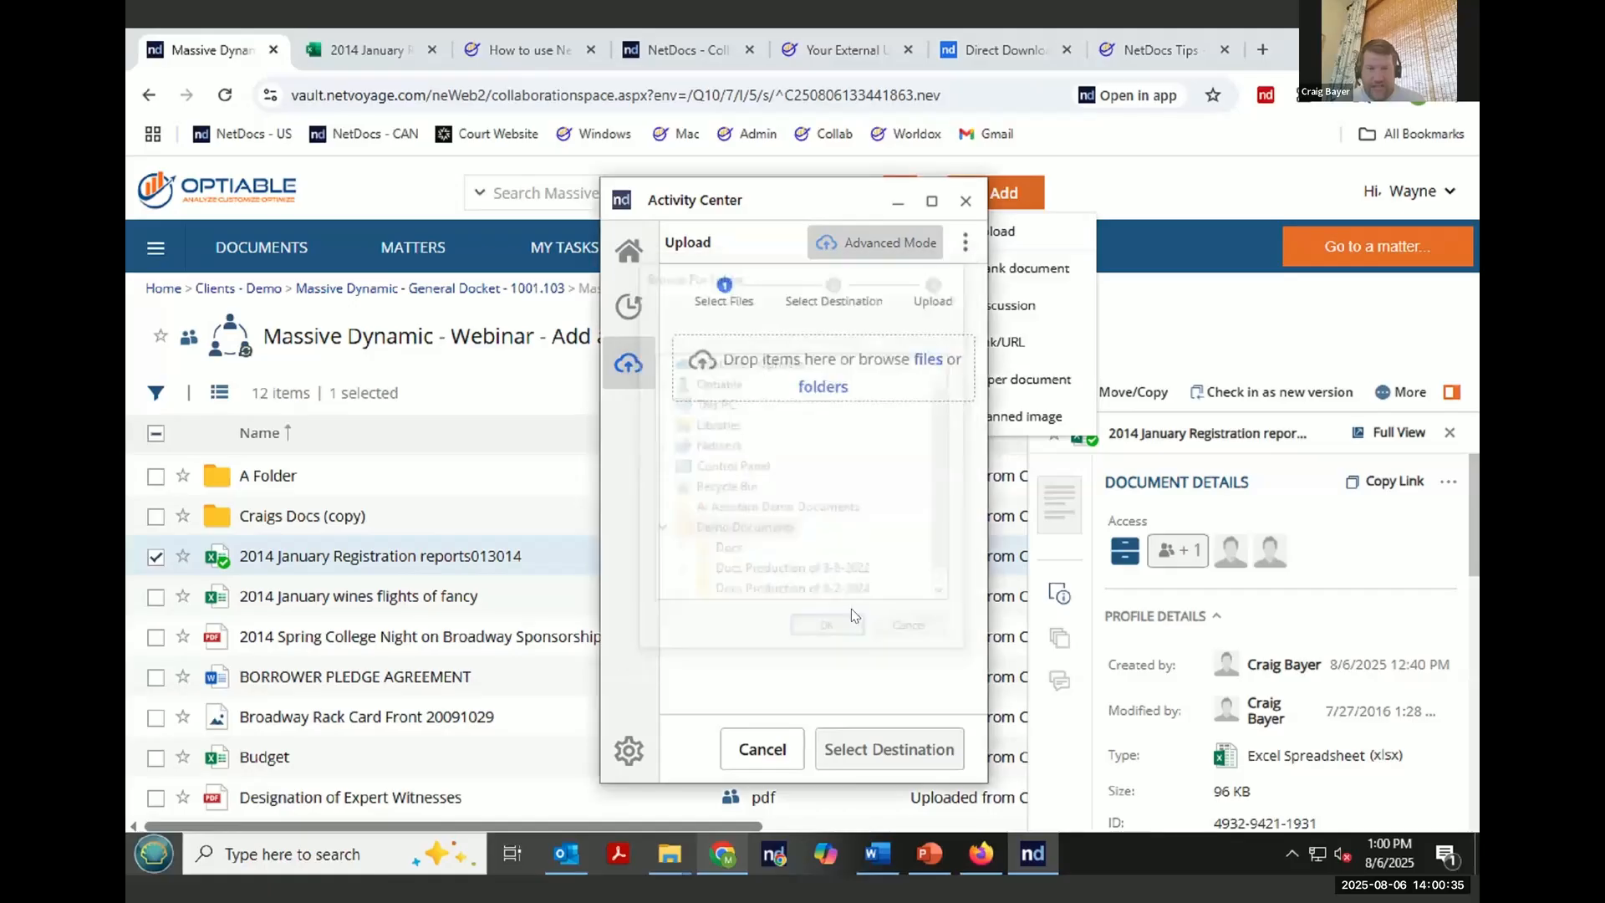
{"action": "left_click", "coordinate": [924, 555]}
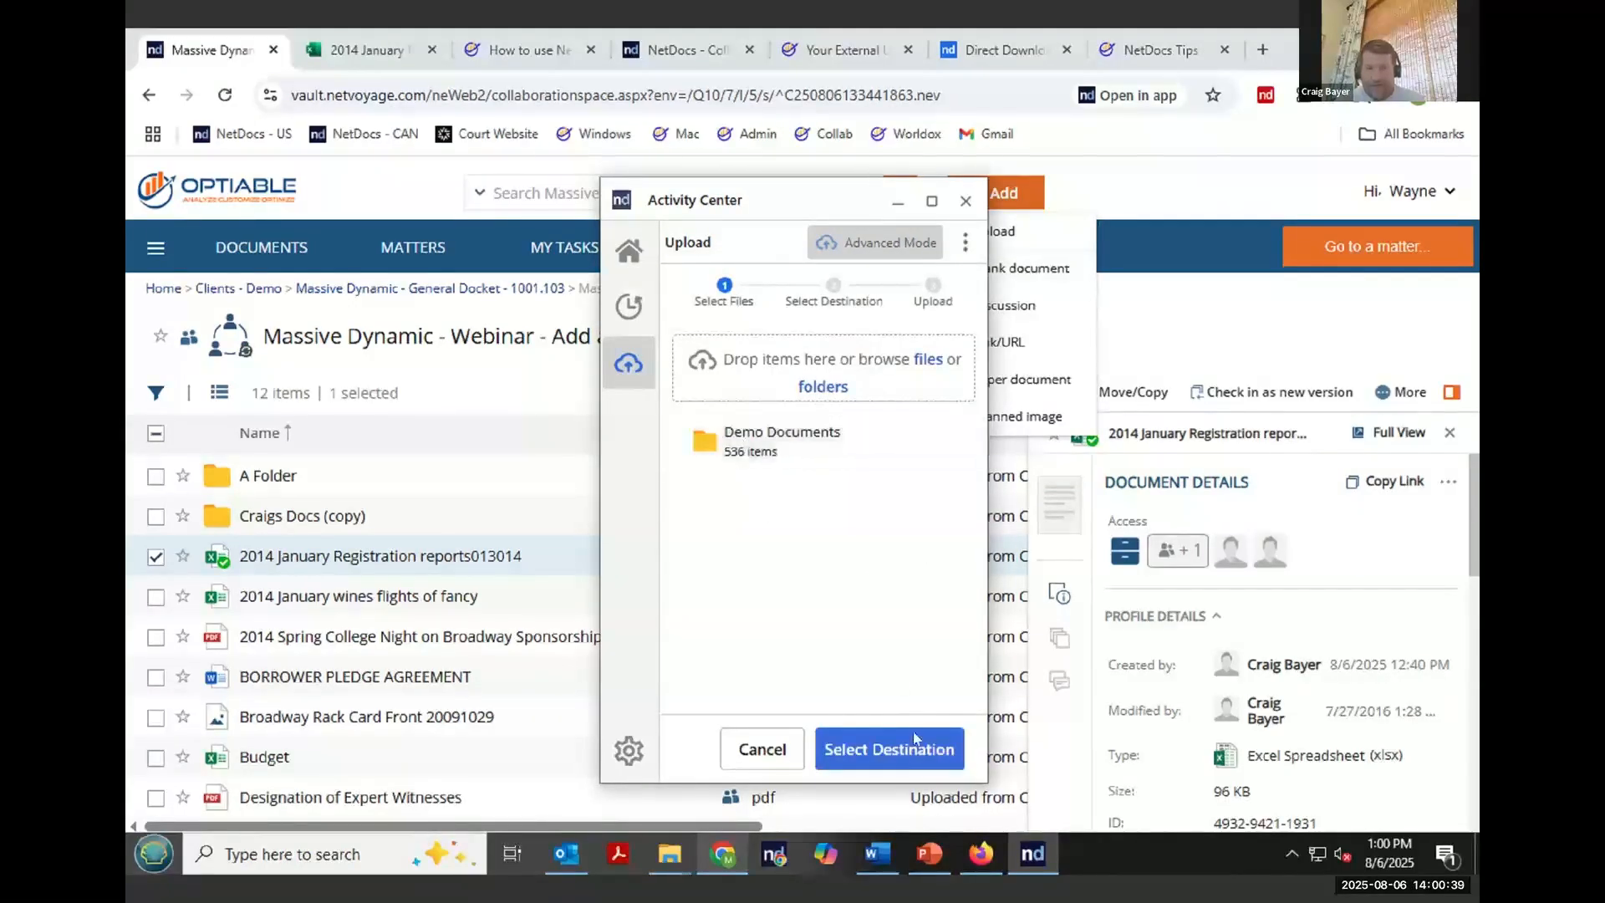
{"action": "left_click", "coordinate": [908, 748]}
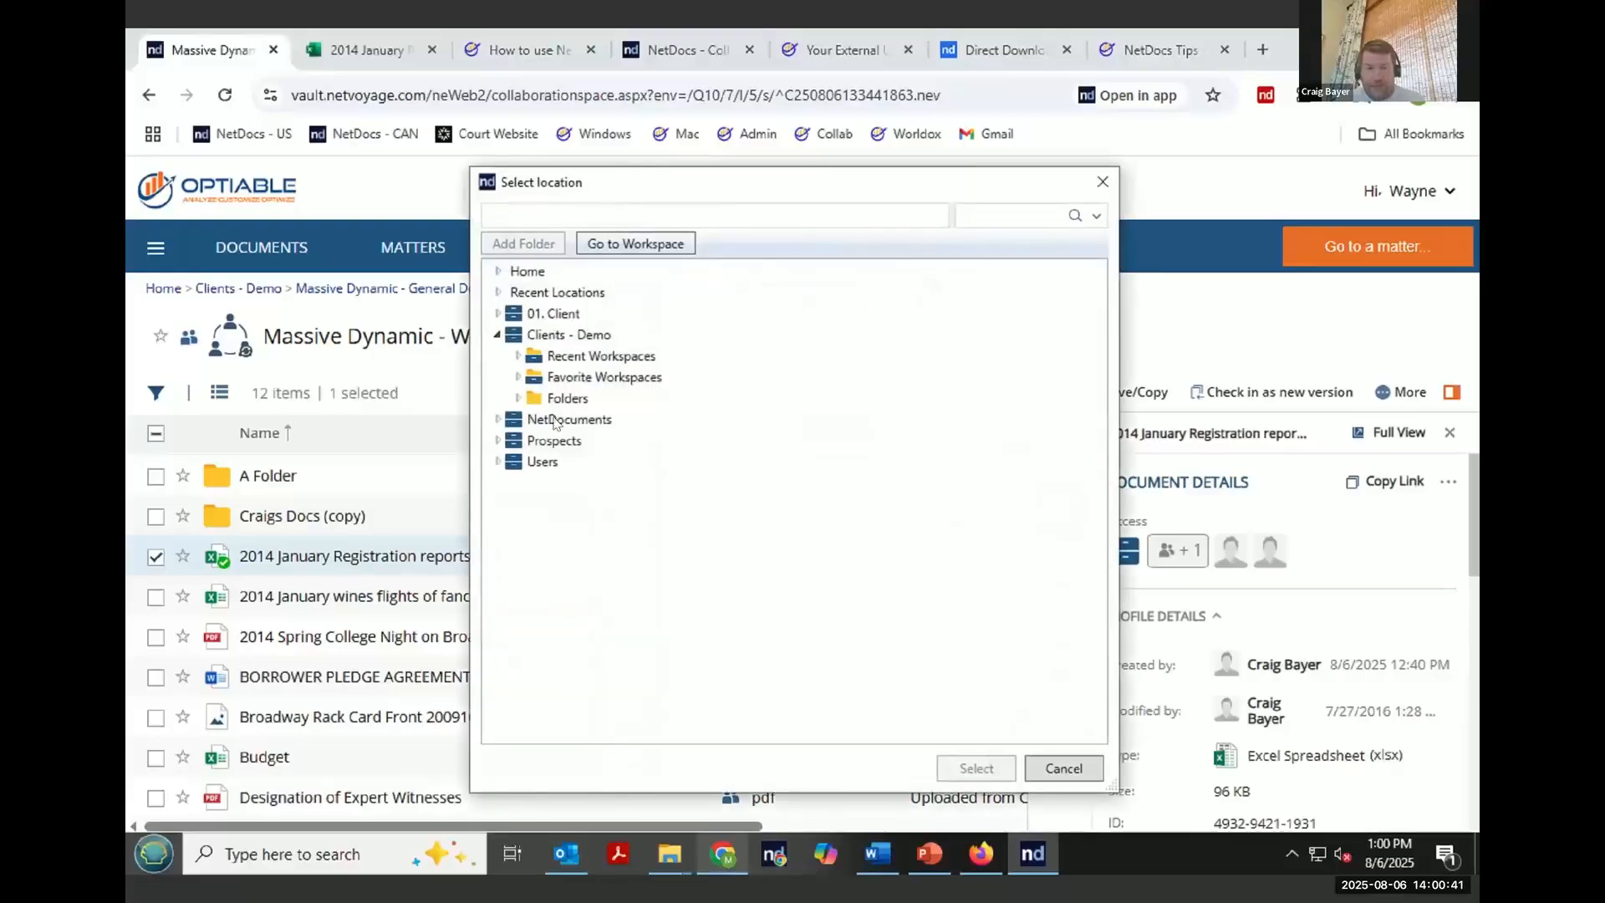
- Pick Massive Dynamic - Webinar - Add and Edit under Massive Dynamic - General Docket - 1001.103 as the upload destination
{"action": "left_click", "coordinate": [518, 356]}
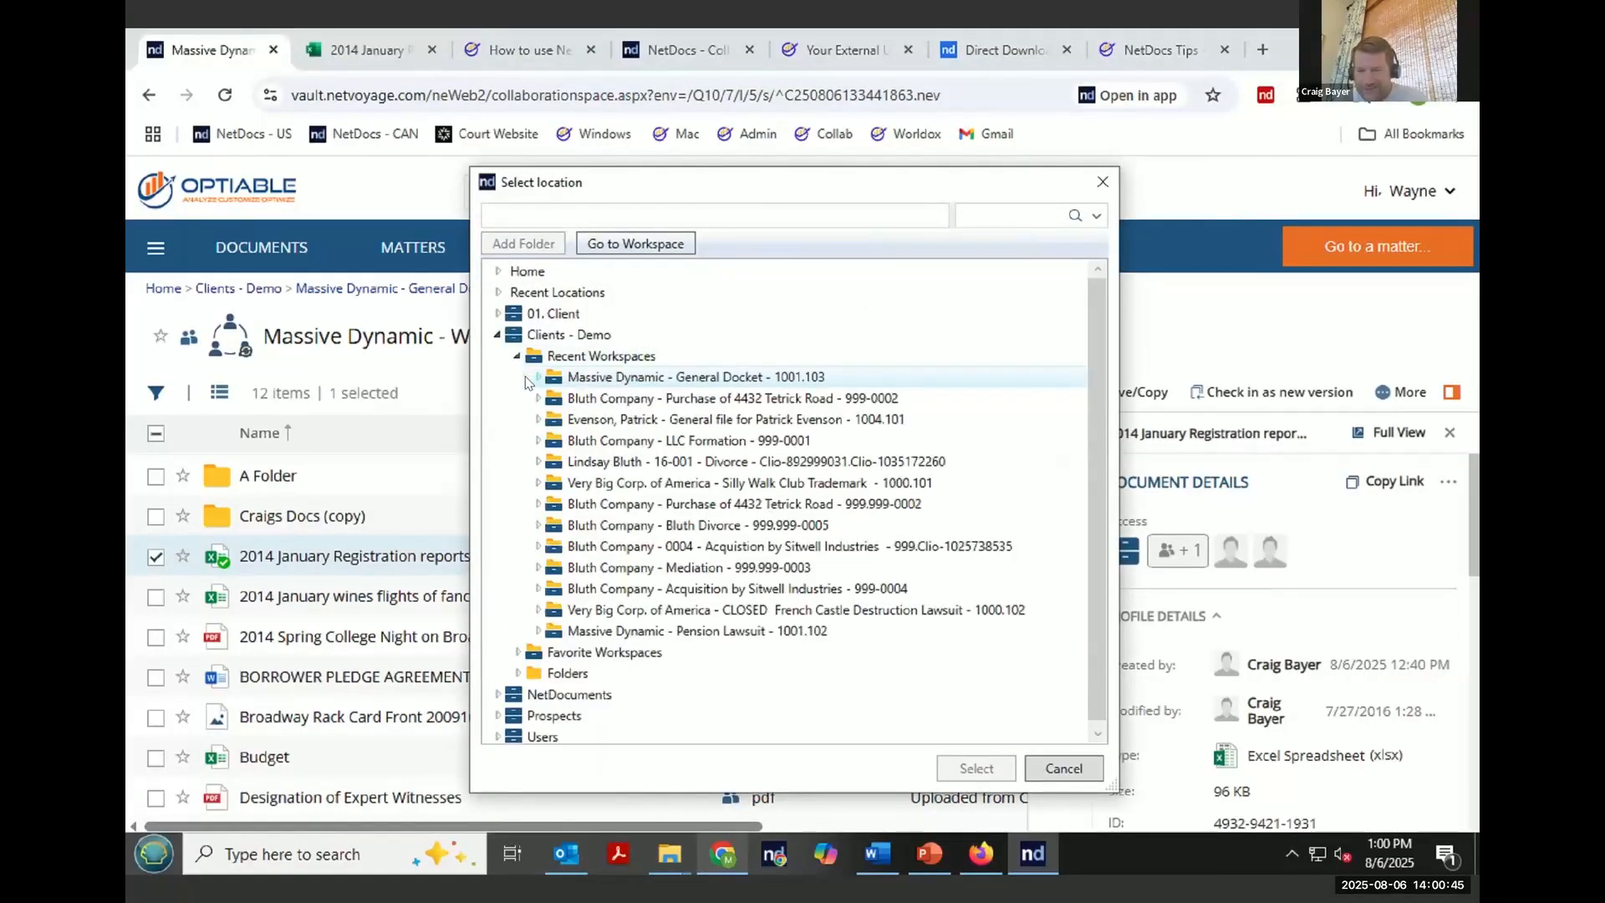
{"action": "left_click", "coordinate": [537, 377]}
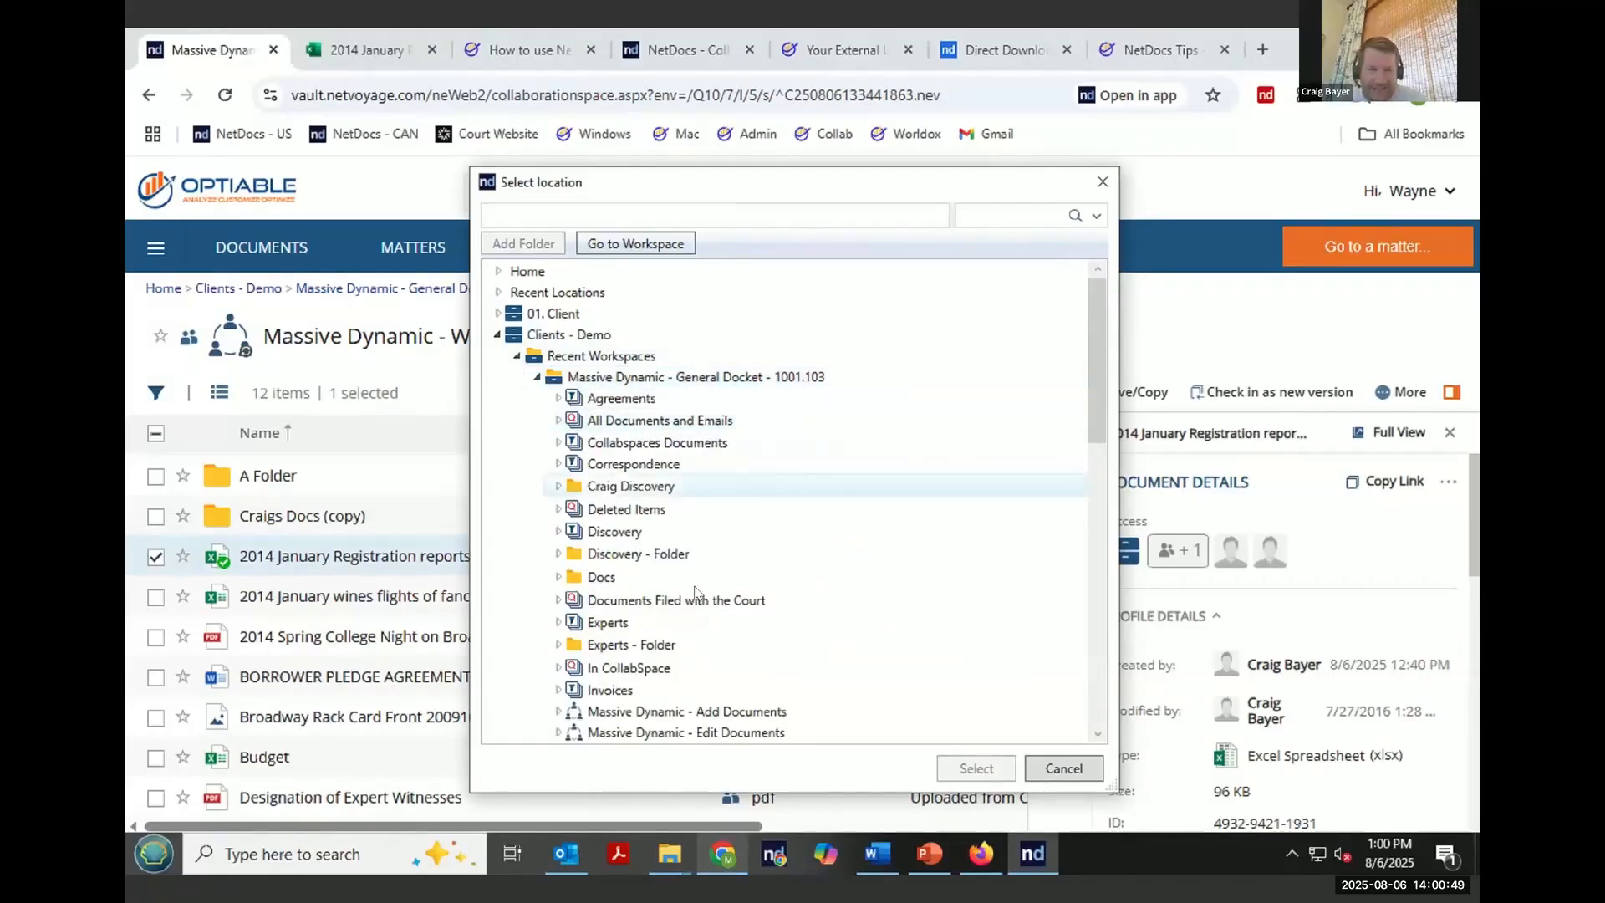
{"action": "scroll", "coordinate": [719, 585], "scroll_direction": "down", "scroll_amount": 2}
{"action": "scroll", "coordinate": [728, 637], "scroll_direction": "down", "scroll_amount": 4}
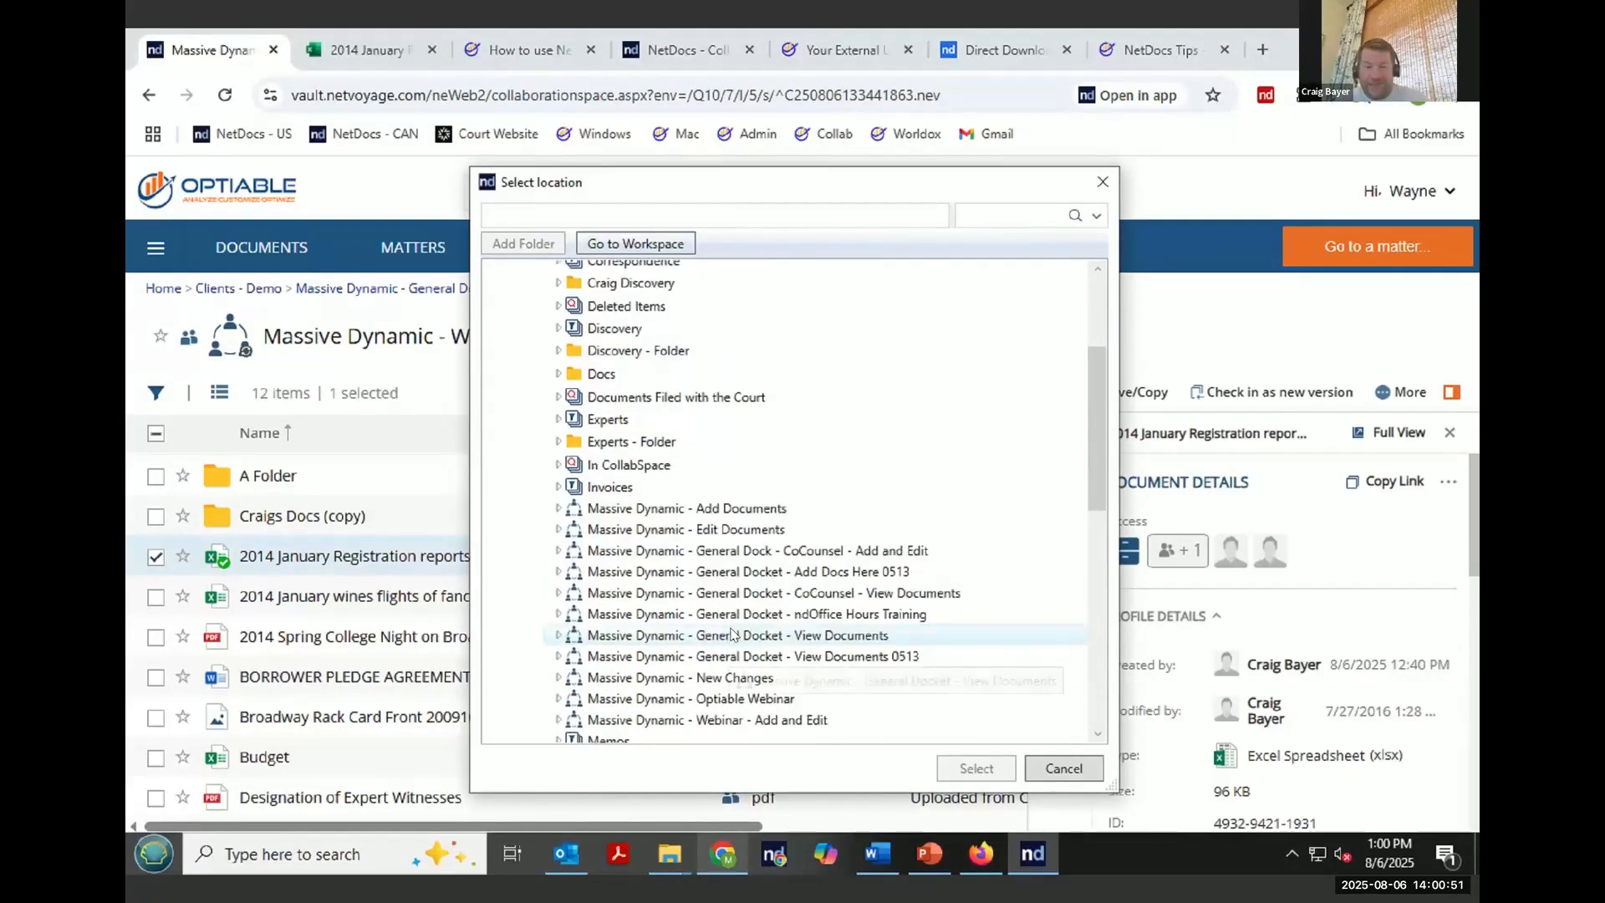
{"action": "left_click", "coordinate": [729, 621]}
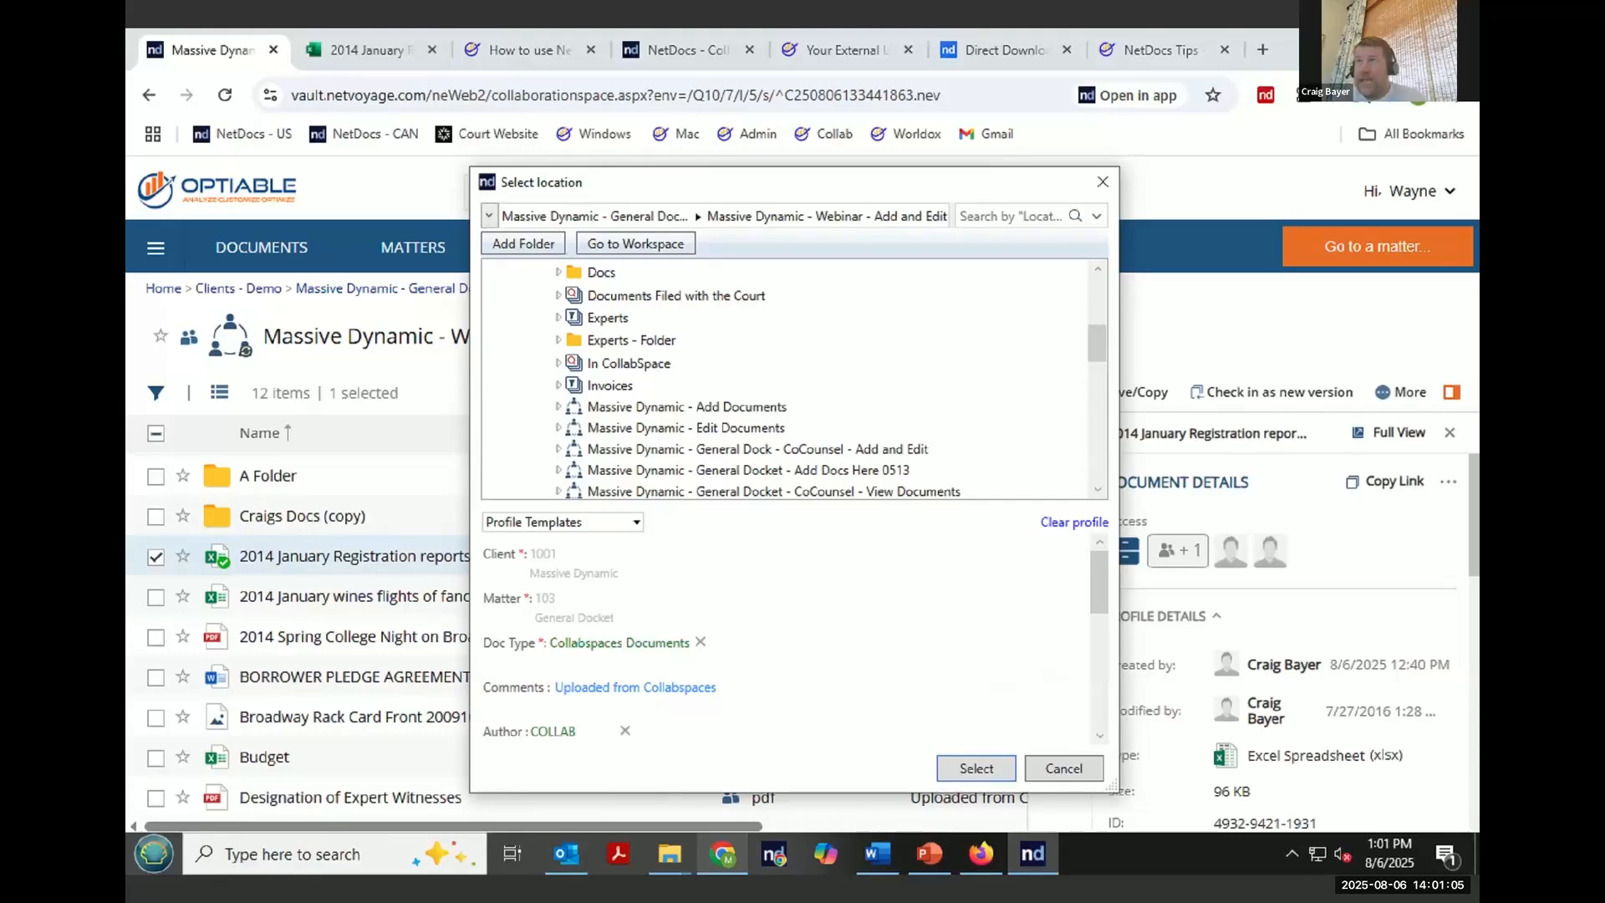
- Close the location dialog, cancel the folder upload, and close the Activity Center
{"action": "left_click", "coordinate": [1102, 182]}
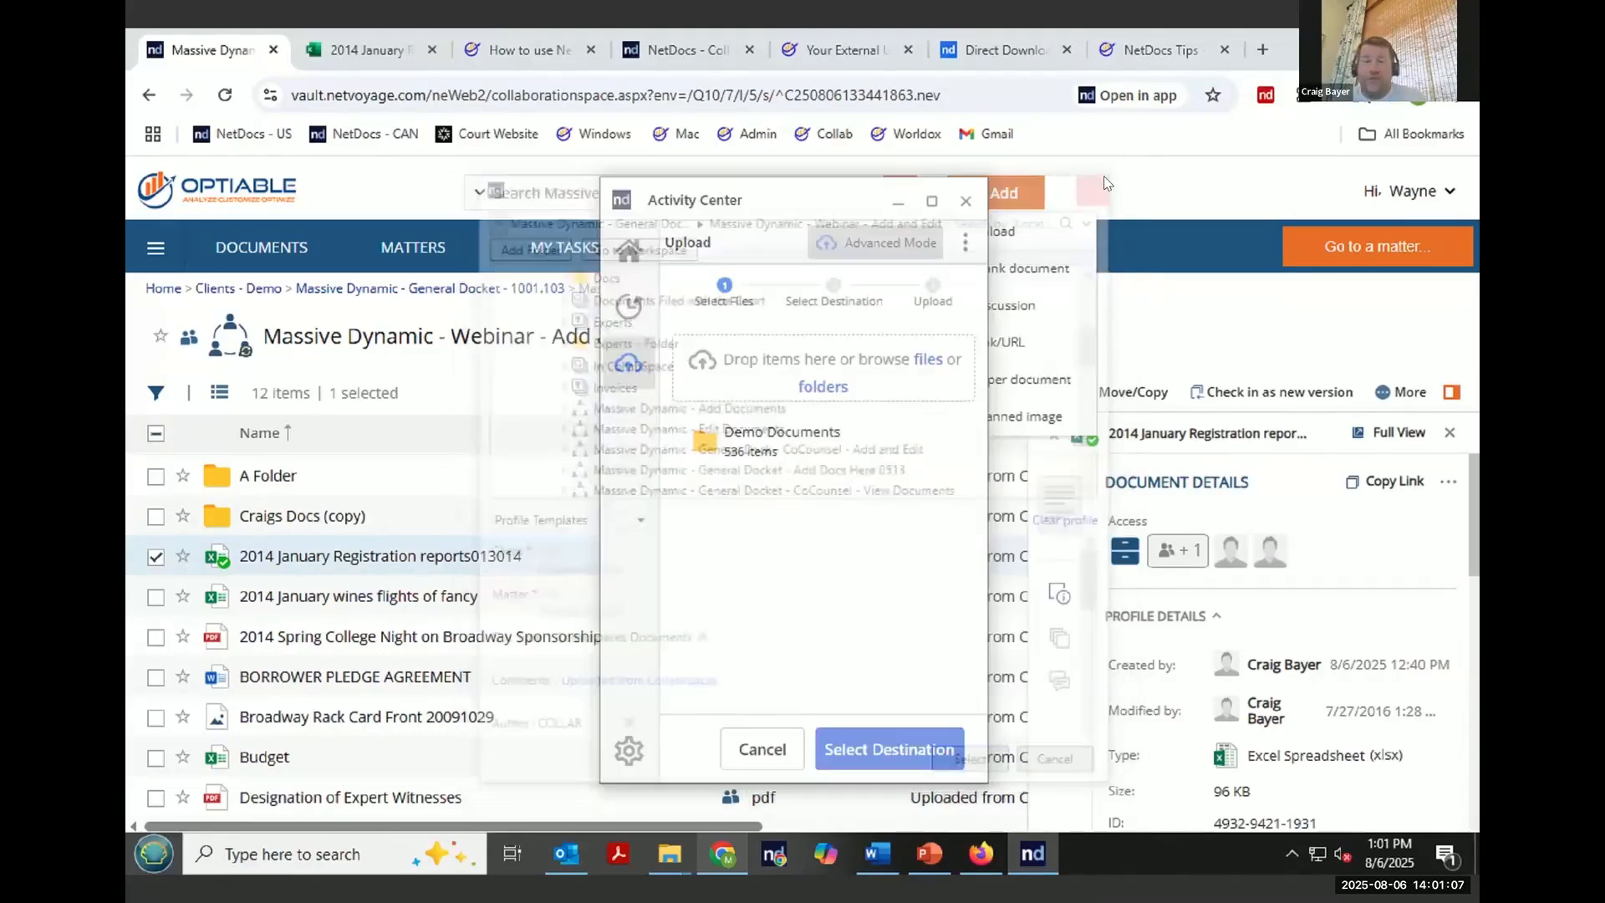
{"action": "left_click", "coordinate": [743, 747]}
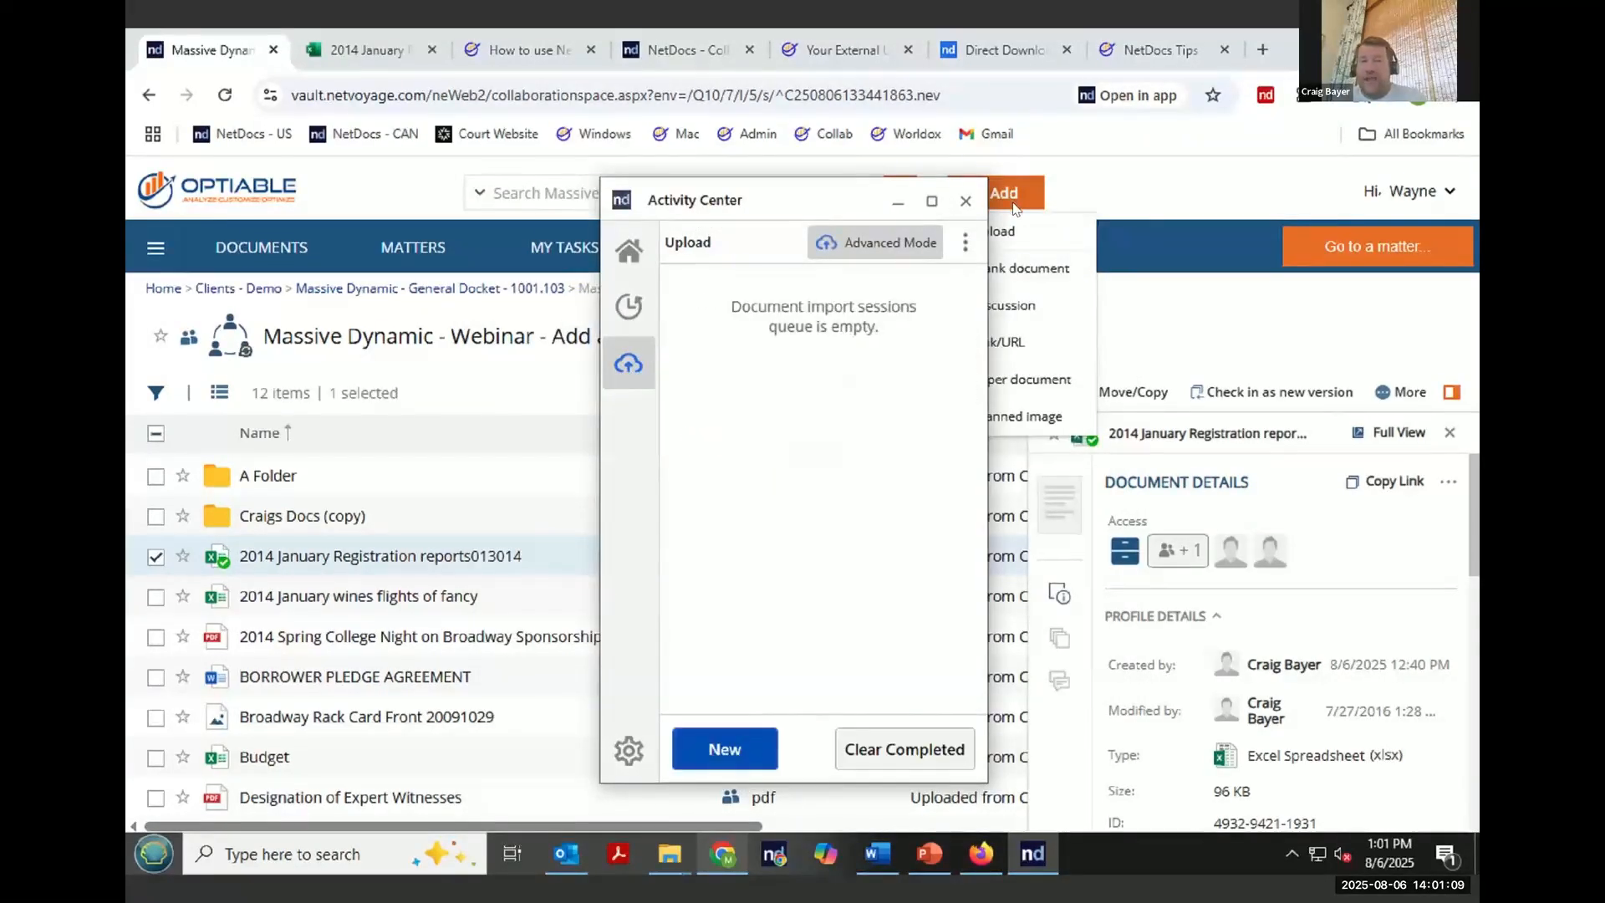
{"action": "left_click", "coordinate": [965, 201]}
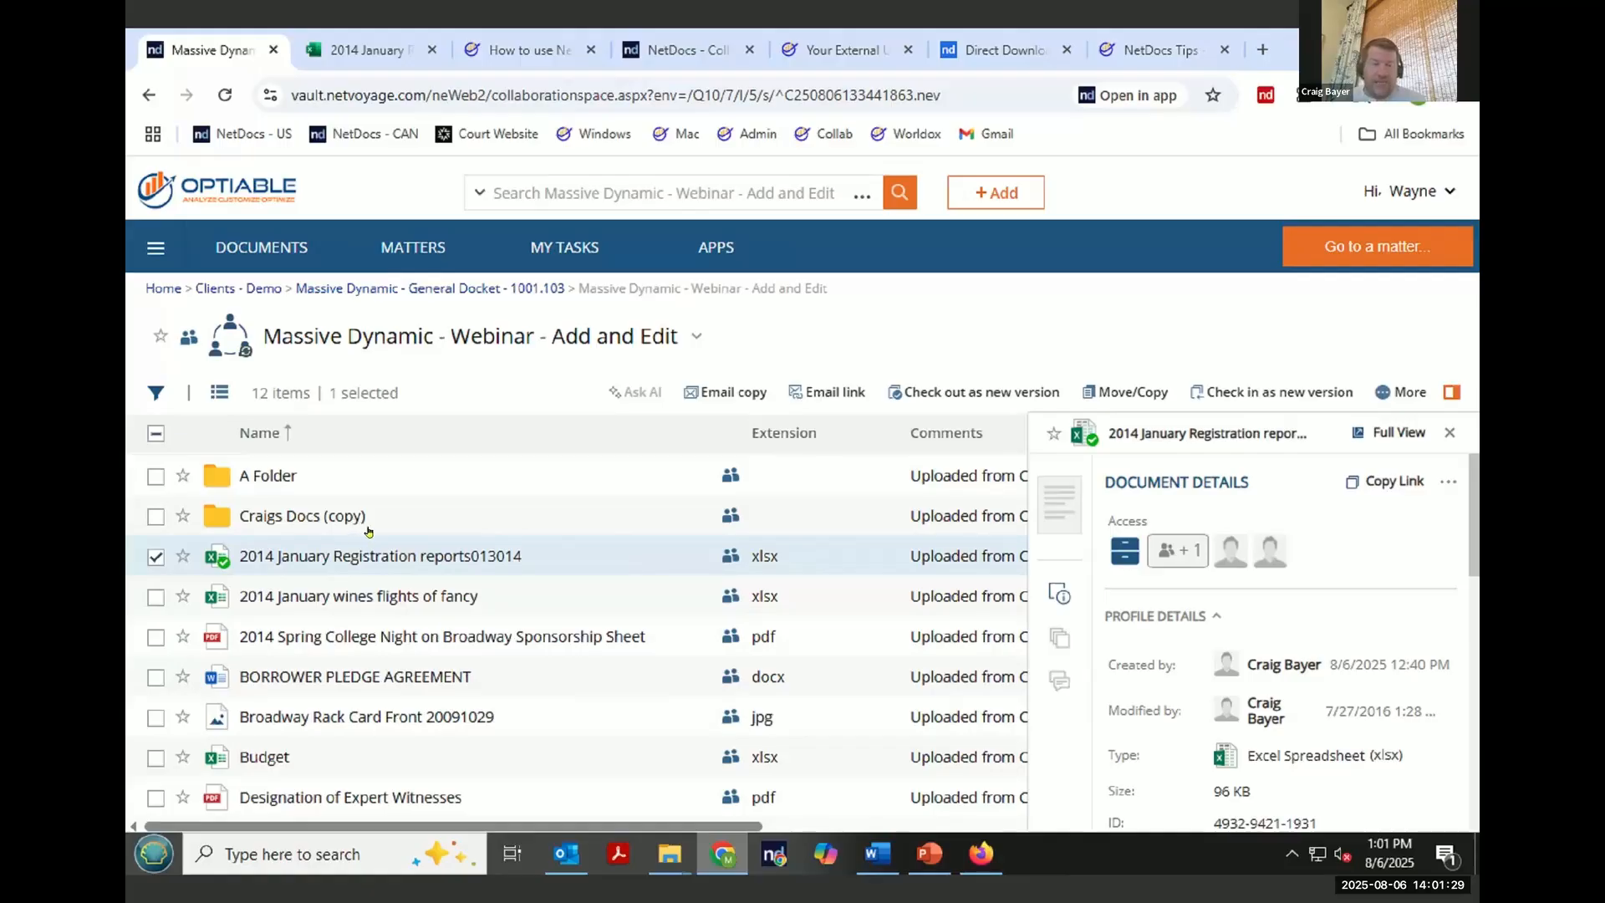
- Open the full list of actions for the selected 2014 January Registration reports013014 workbook
{"action": "left_click", "coordinate": [1404, 393]}
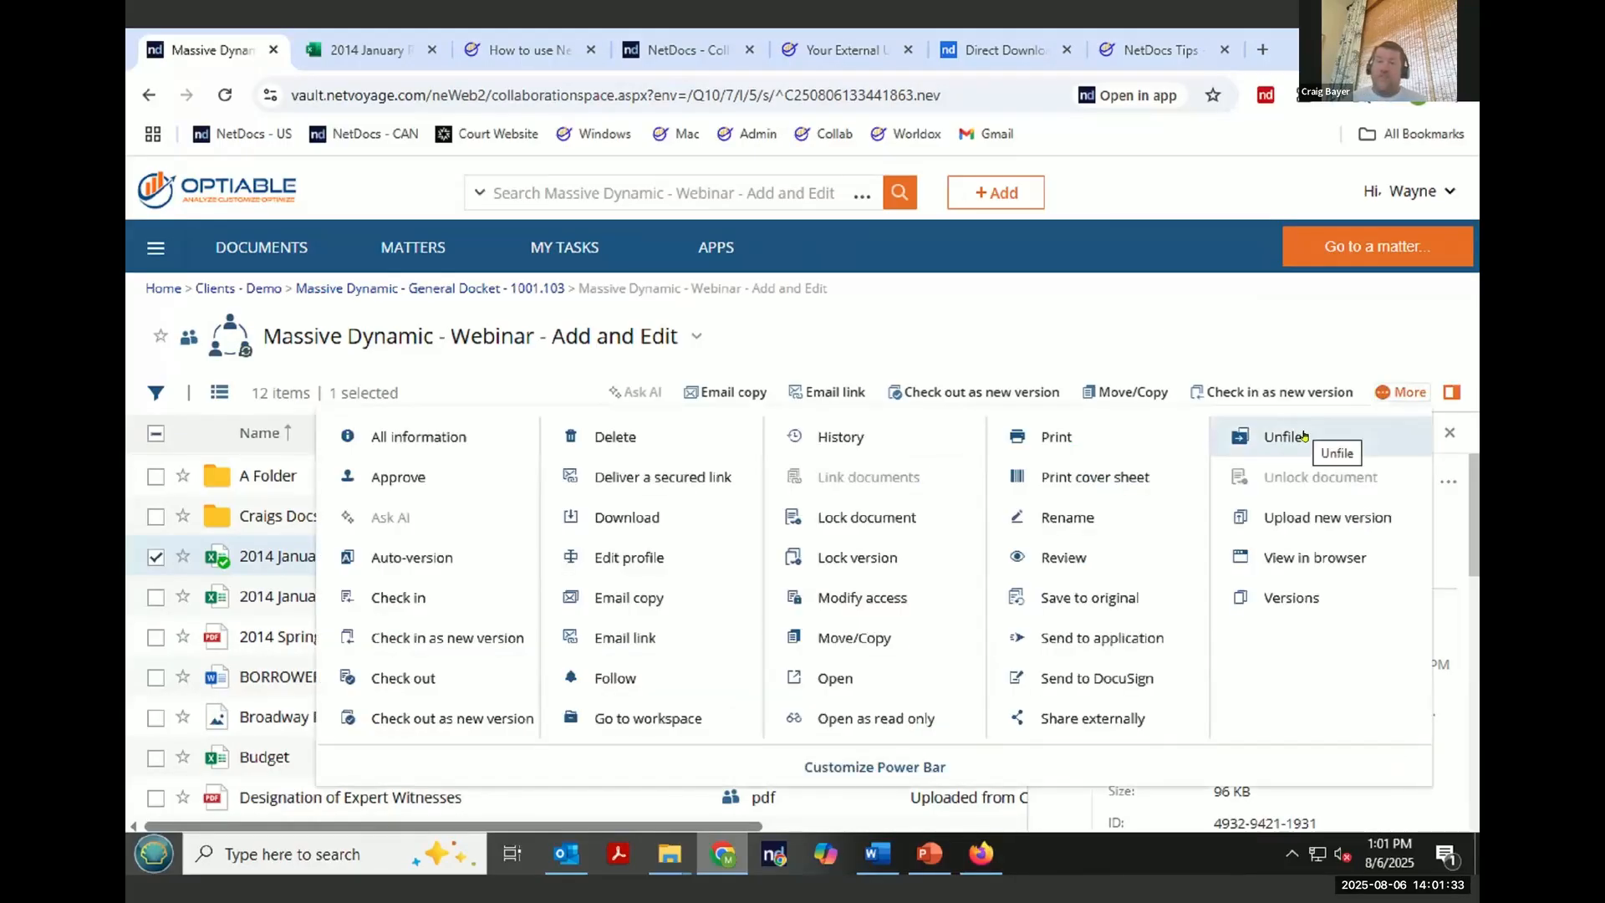